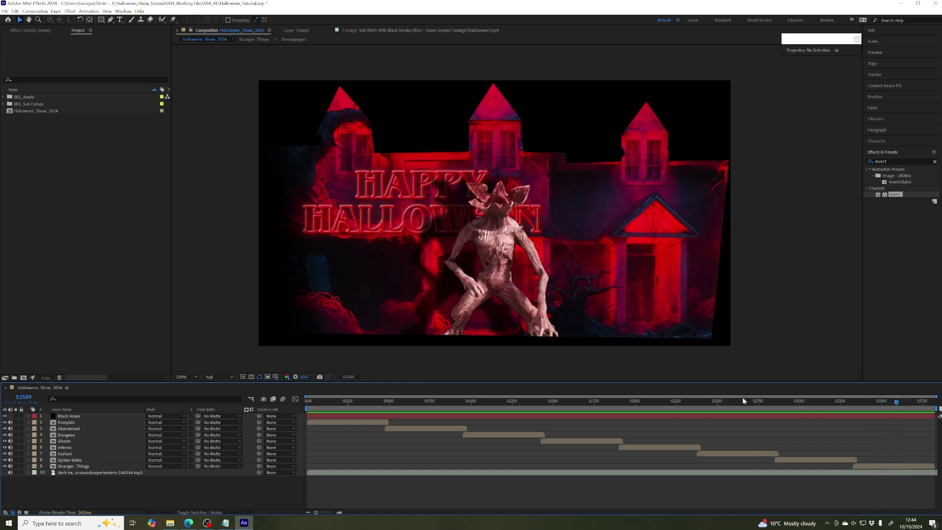
- Scrub through the Halloween_Show_2024 timeline to preview its scenes from the early scenes through to the Stranger_Things finale
drag(344, 403, 338, 401)
drag(427, 401, 430, 401)
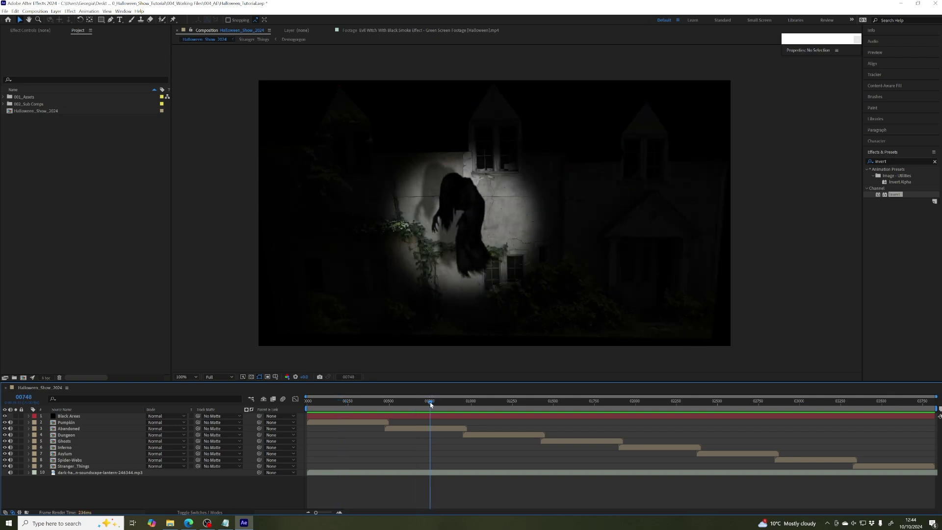
mouse_move(496, 403)
mouse_down()
mouse_move(504, 402)
mouse_move(495, 404)
mouse_up()
key(space)
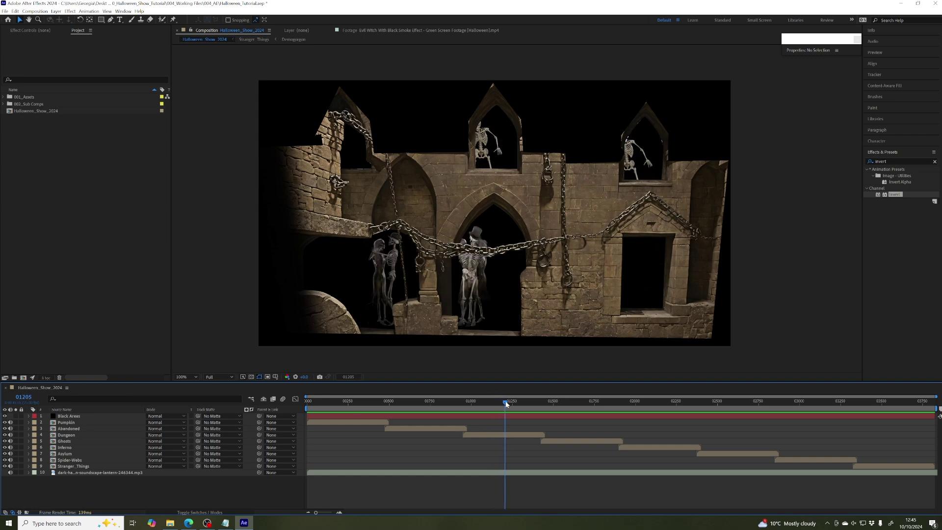
drag(807, 401, 817, 401)
drag(733, 398, 897, 401)
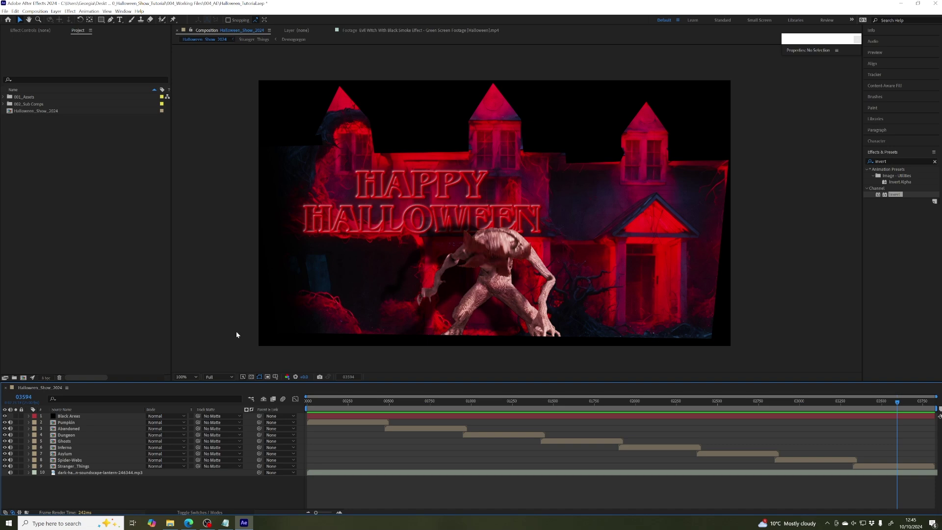
drag(422, 404, 493, 405)
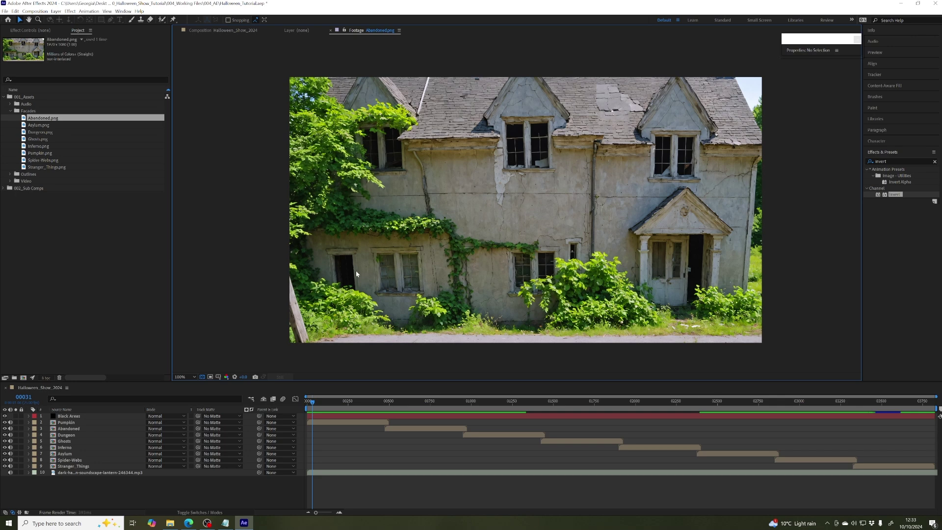
- Preview the facade images from Abandoned.png to Inferno.png, opening Ghosts.png and Inferno.png in the footage viewer
click(32, 118)
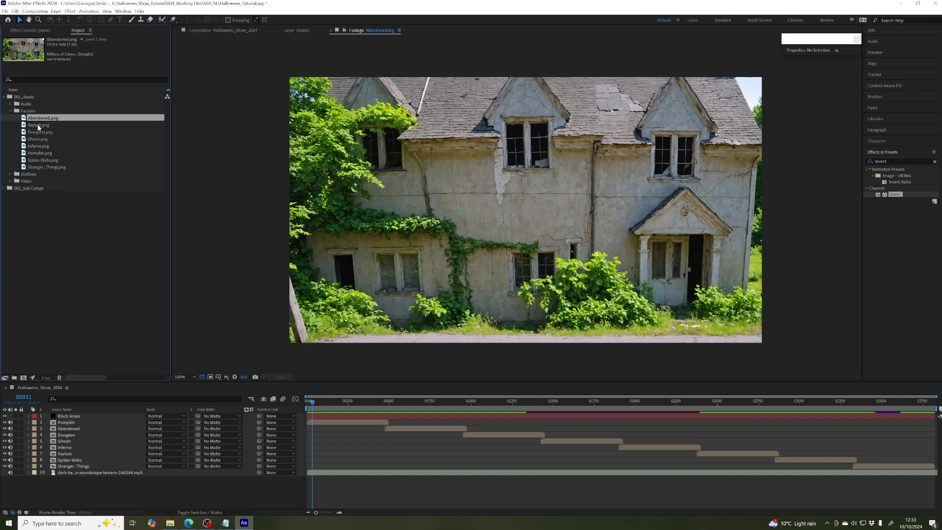
click(38, 125)
click(39, 132)
click(37, 139)
click(35, 147)
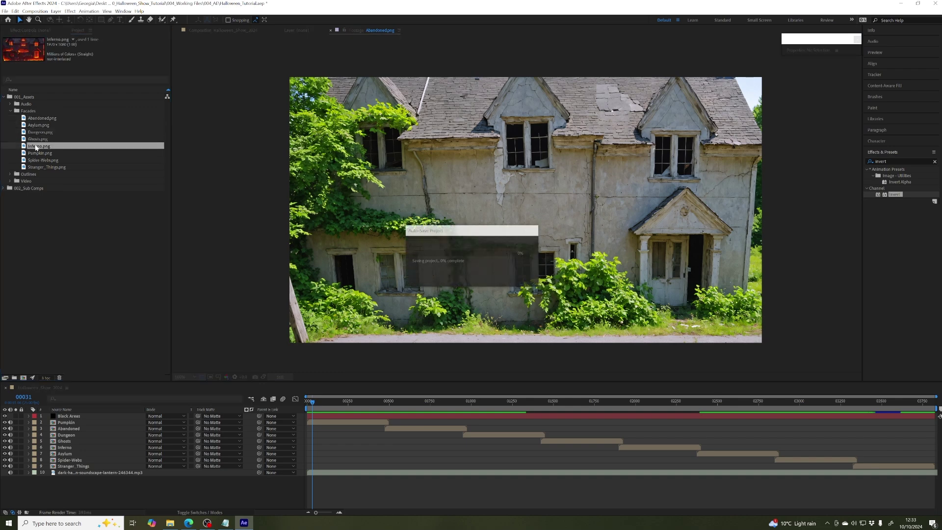
click(36, 139)
click(35, 132)
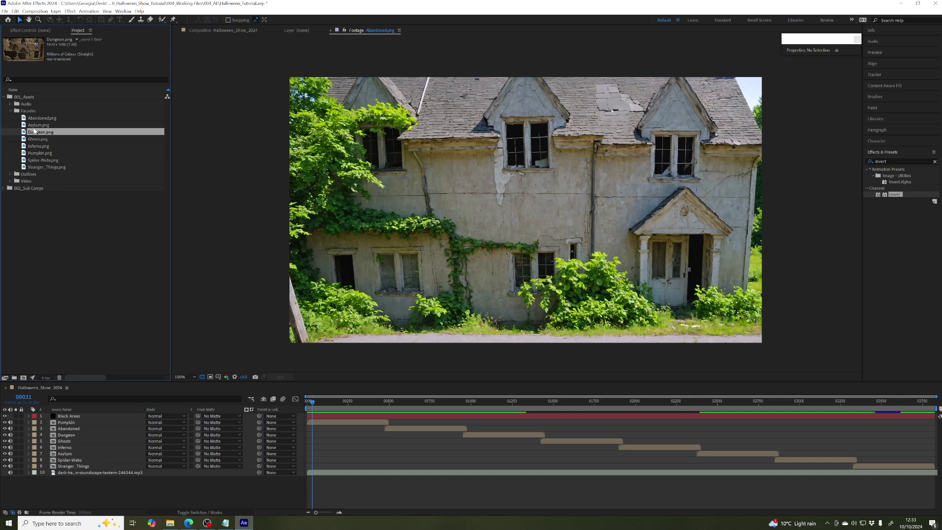
double_click(37, 138)
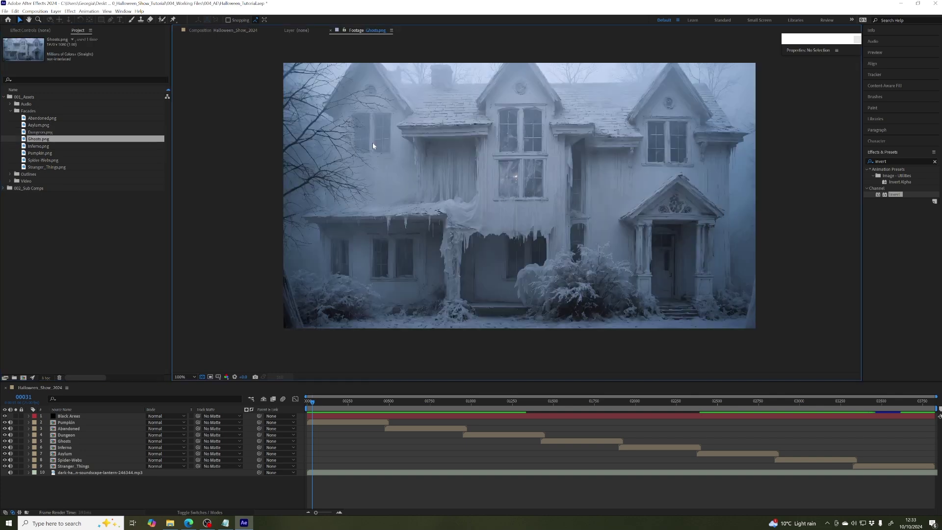
double_click(25, 146)
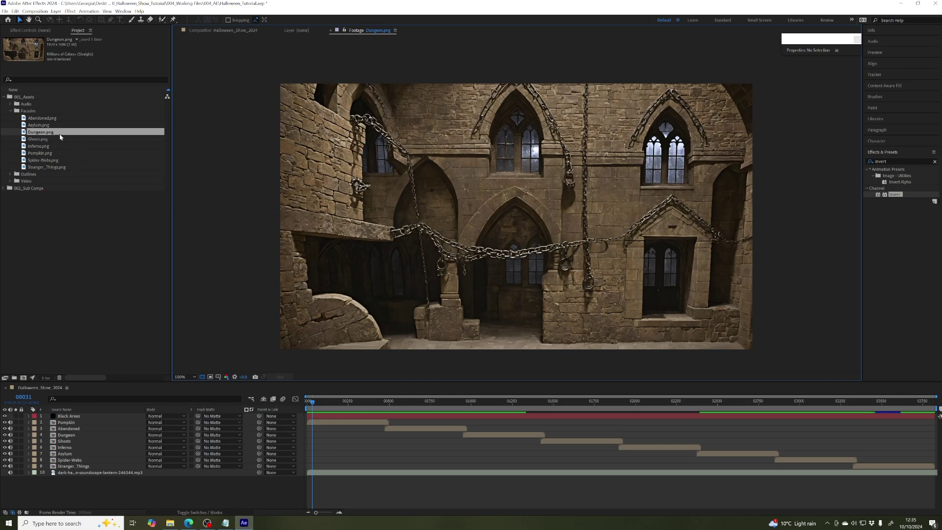
- Compare the house facade images in the Facades folder, opening Pumpkin.png and Ghosts.png in the footage viewer
click(33, 132)
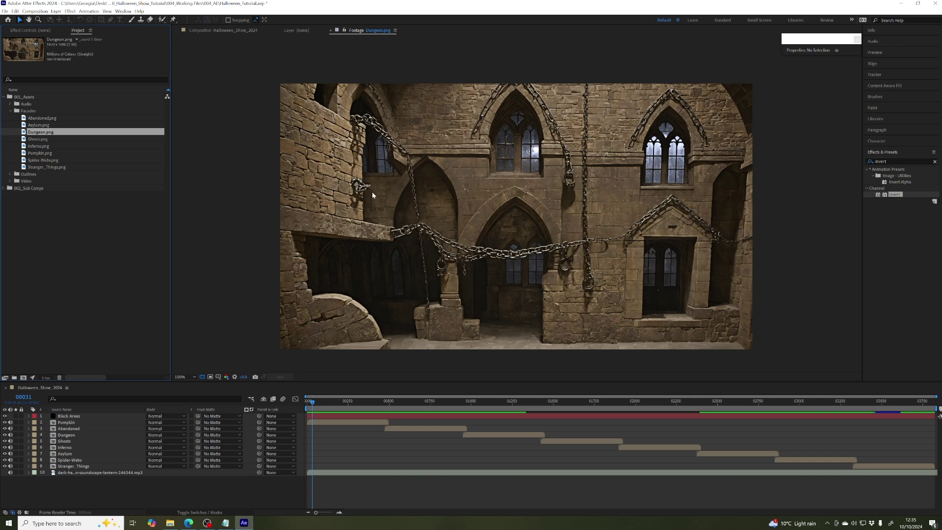
click(41, 119)
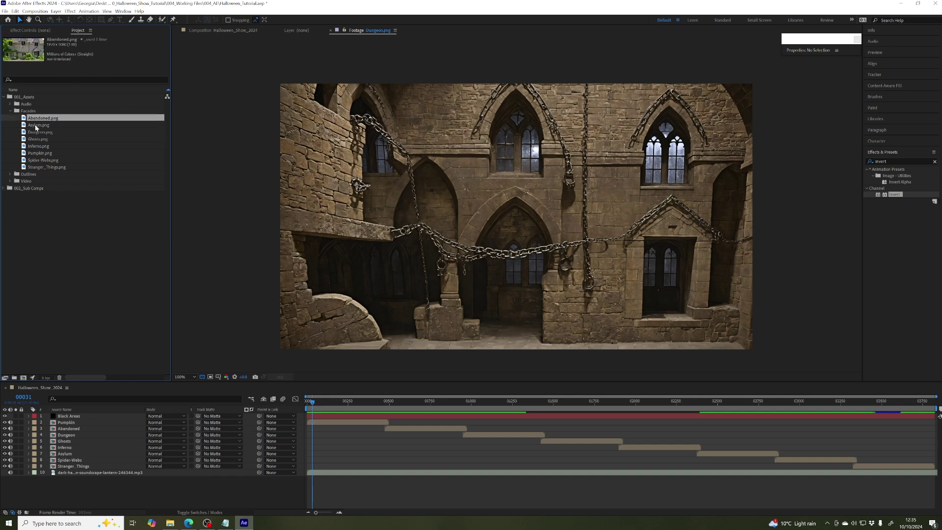
click(38, 132)
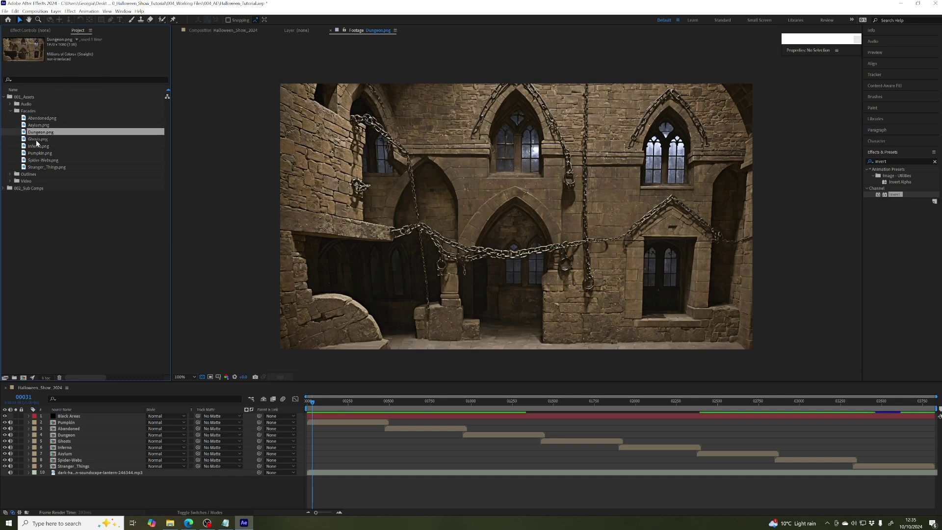
click(35, 140)
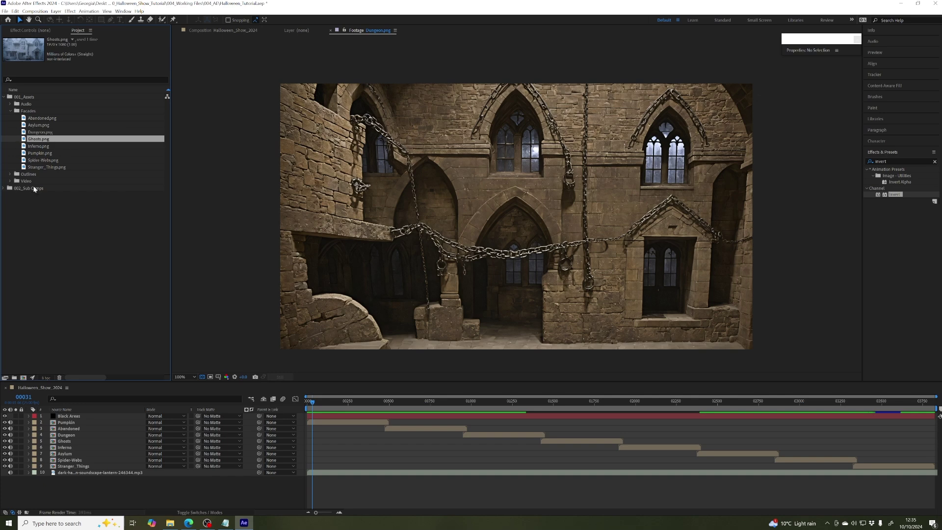
click(38, 126)
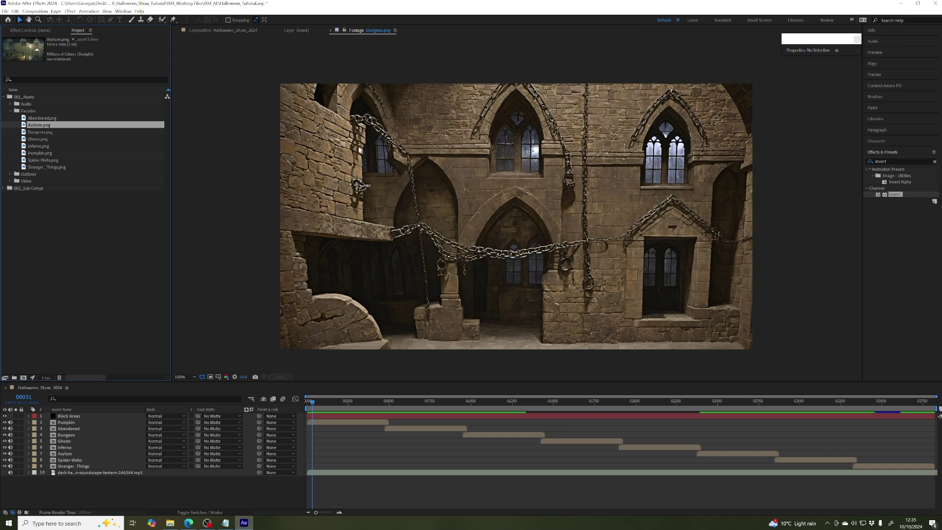
click(36, 140)
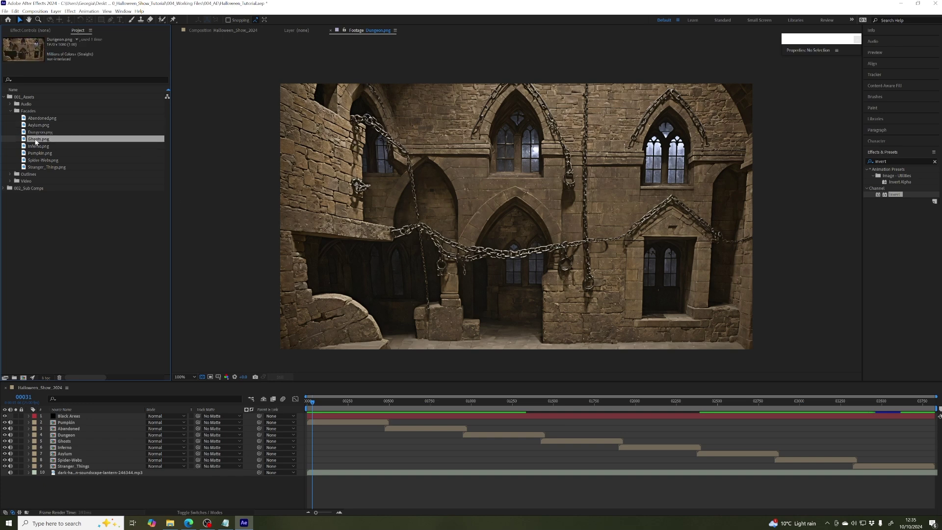
click(25, 154)
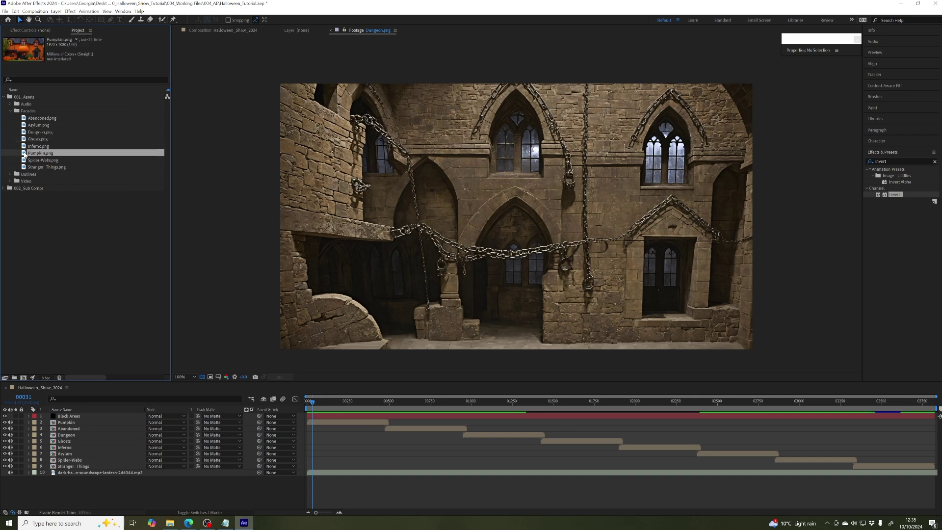
double_click(25, 154)
click(23, 140)
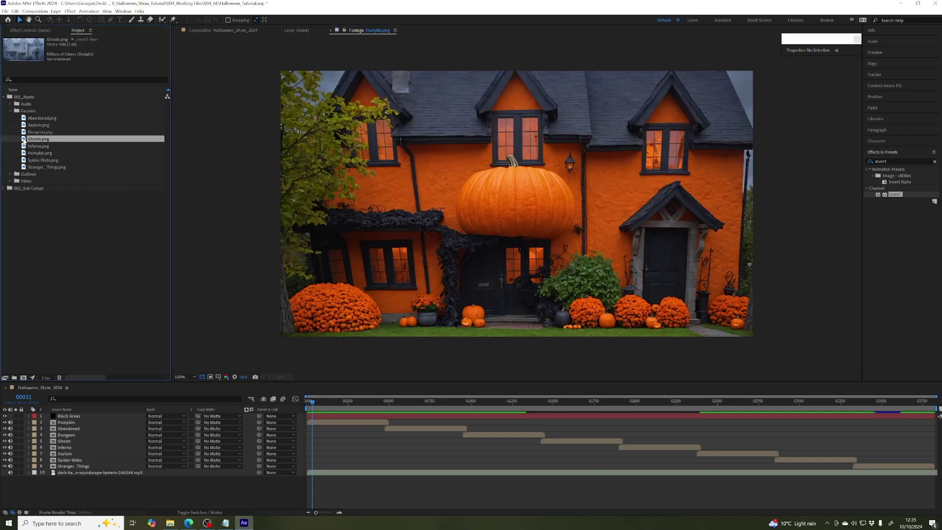
double_click(23, 140)
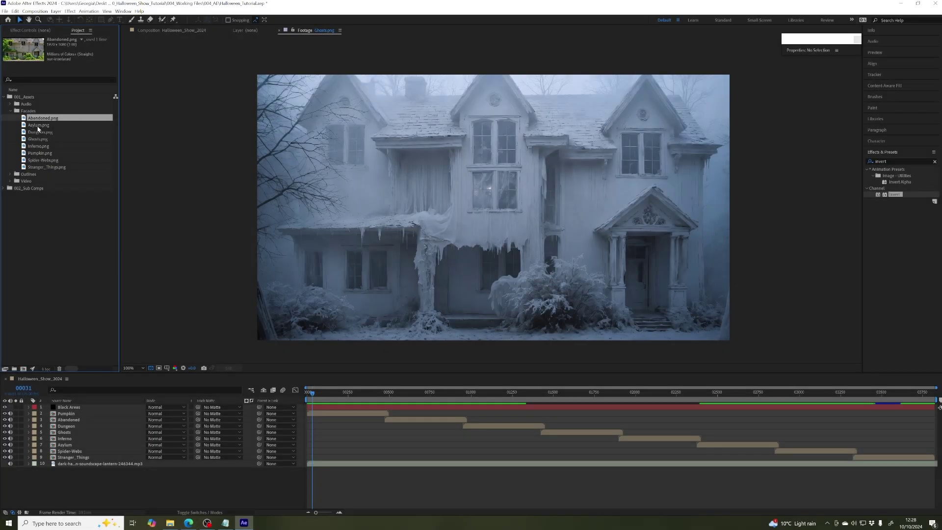
click(38, 132)
click(38, 138)
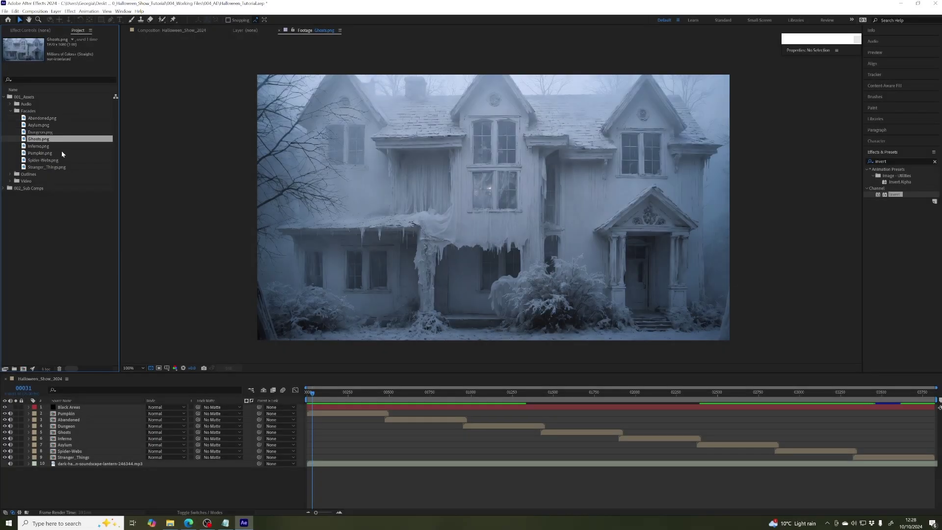
- Expand the Audio folder and its SFX subfolder, and select the banshee-scream-35937.mp3 sound effect
click(25, 105)
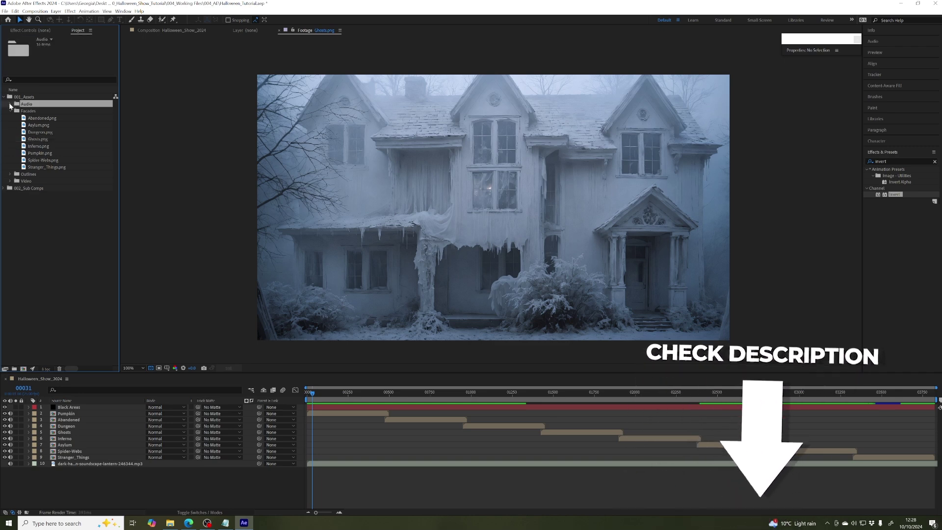
click(10, 105)
click(17, 117)
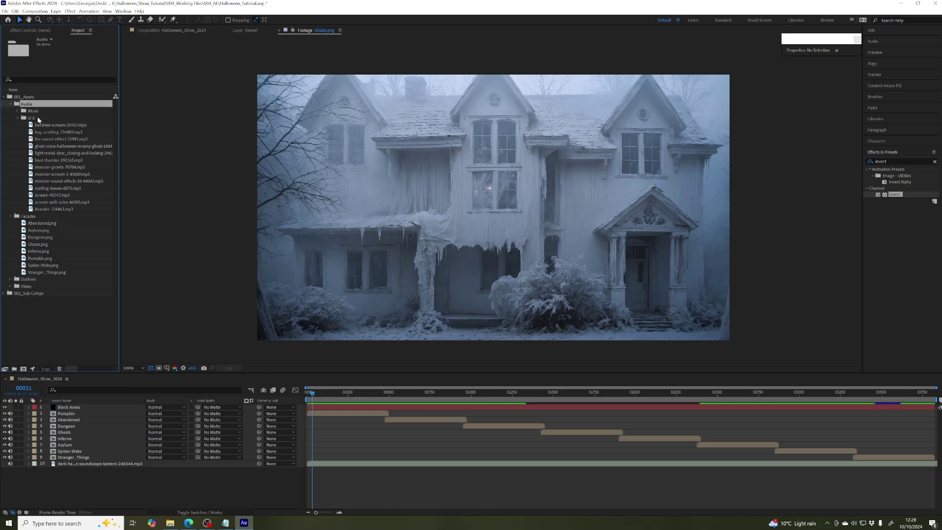
click(59, 124)
- Switch to the browser's Pixabay home page, set the search category to Sound Effects, and enter "thunder" as the search term
click(189, 521)
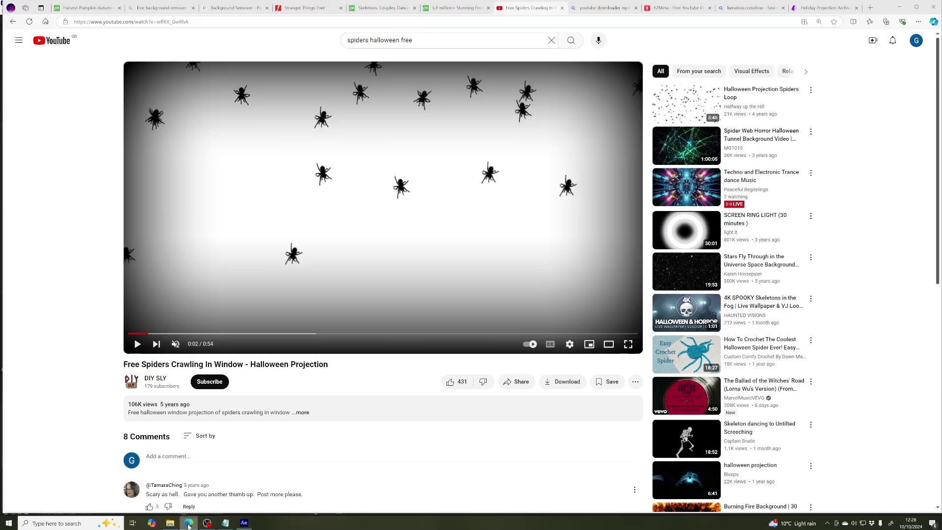
click(449, 9)
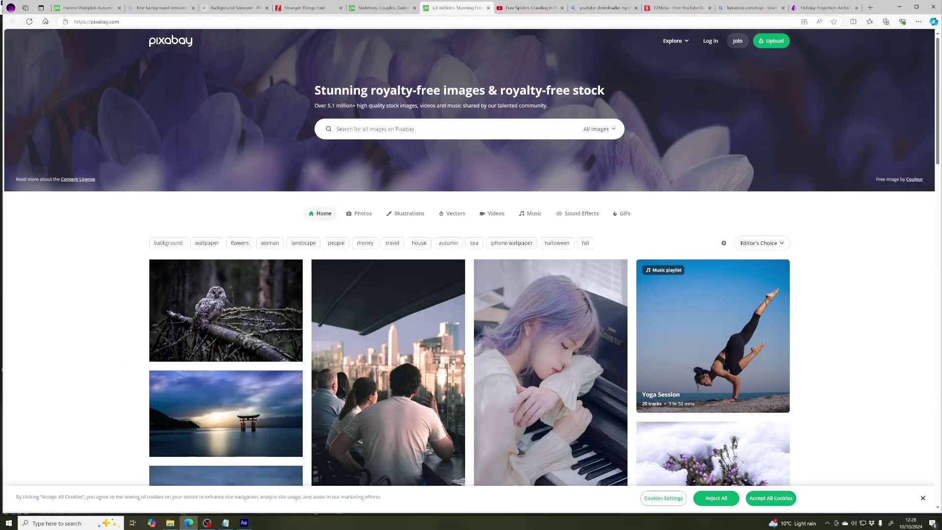
click(611, 131)
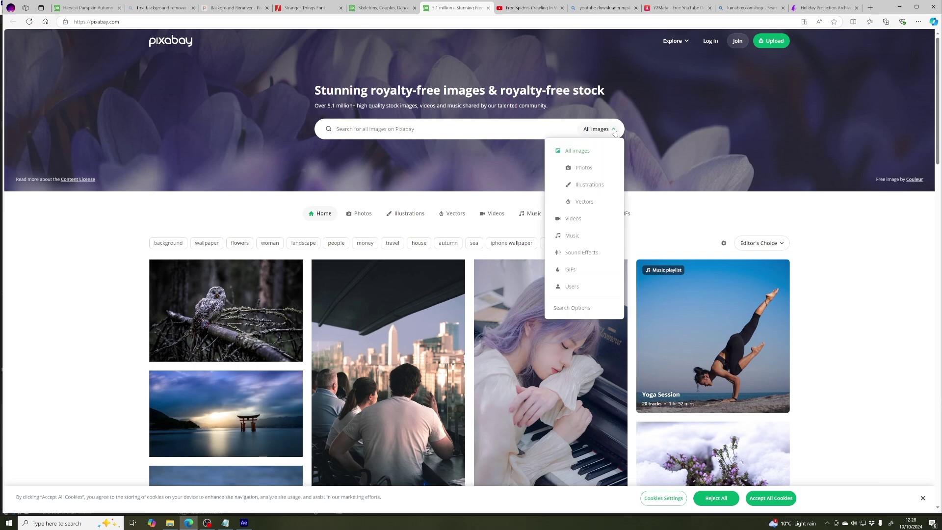
click(578, 254)
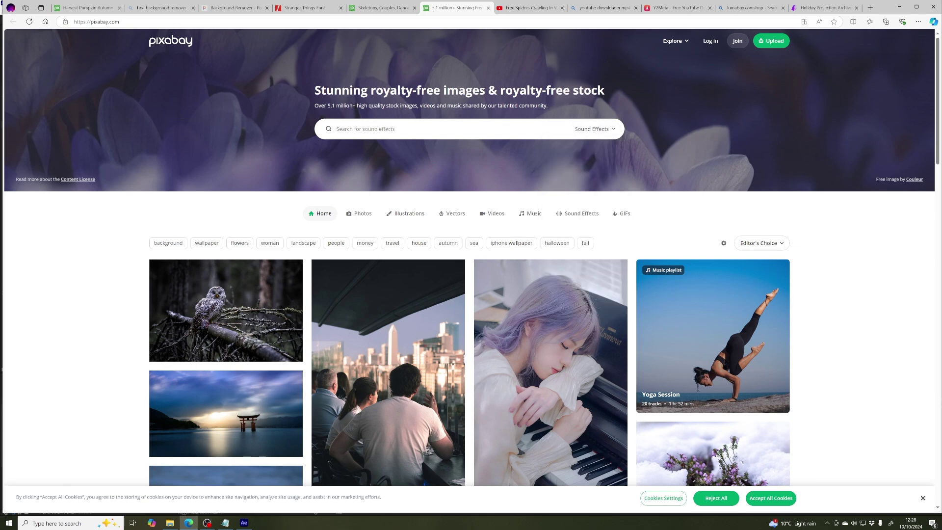
click(371, 130)
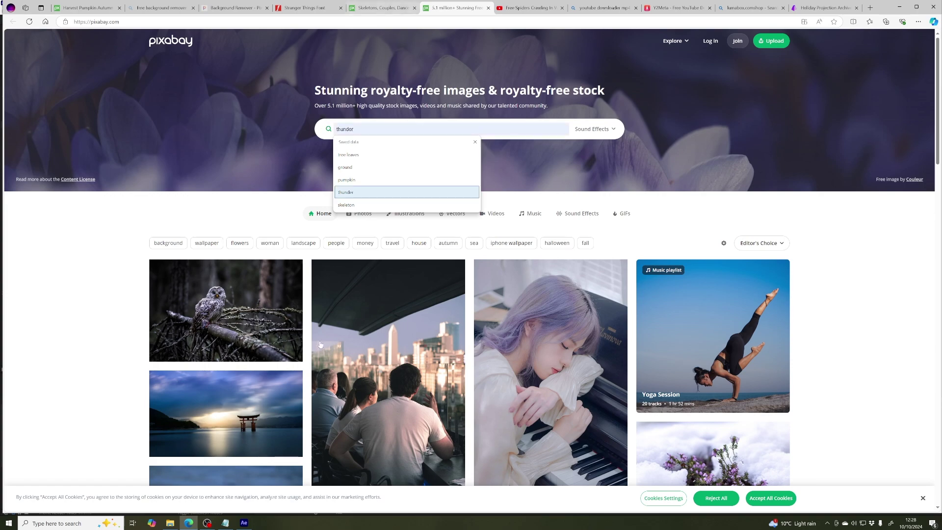
- Return to After Effects, expand the Video folder, and preview its first three clips, ending with Free Pumpkin Projection - BETA.mp4
click(244, 523)
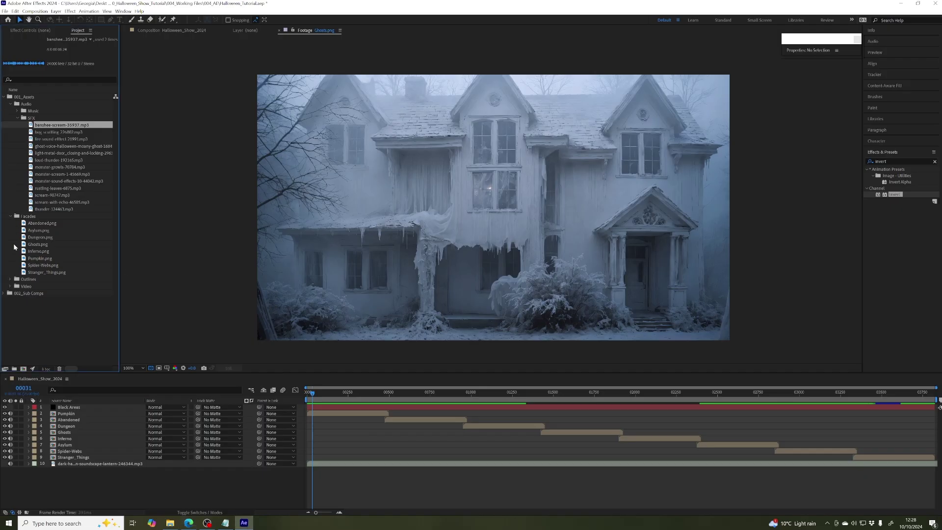
click(10, 286)
scroll(55, 260, down, 2)
click(35, 252)
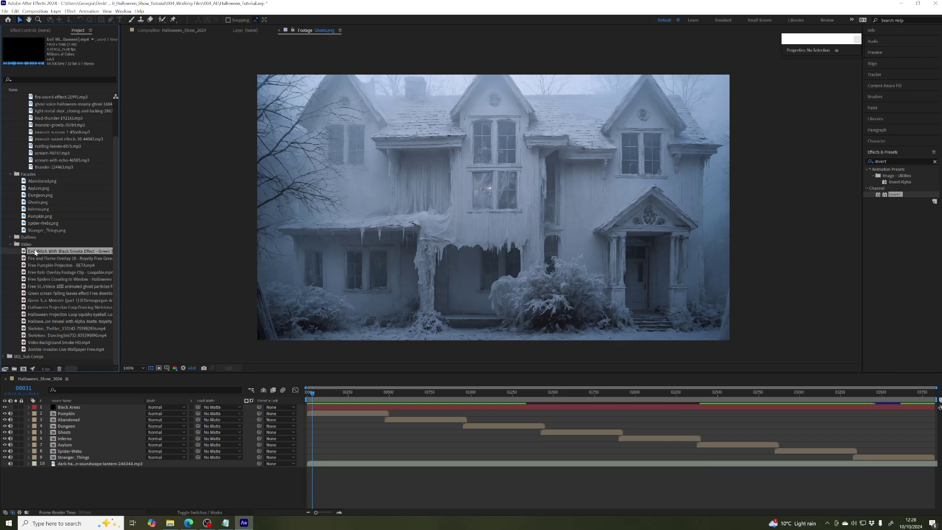
click(41, 258)
click(42, 265)
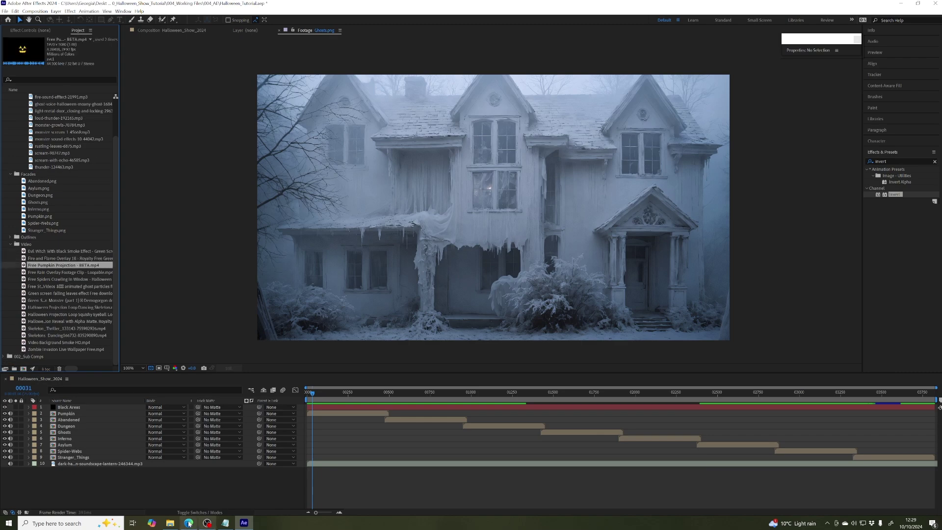
- Switch to the browser's Pixabay skeleton couples dance video, play a short part of it, and pause it
click(188, 523)
click(383, 7)
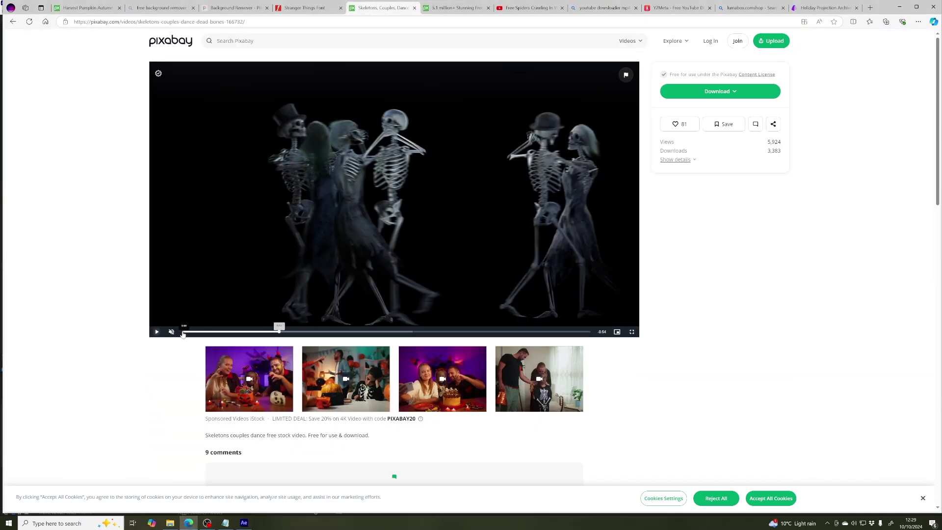
click(158, 332)
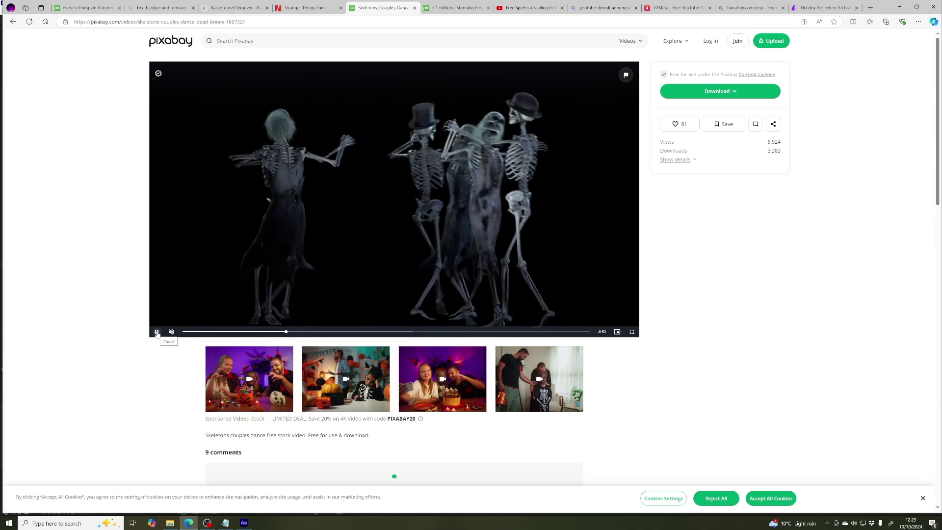
click(157, 332)
- Review the download resolutions offered for the skeleton dance video, including 1920×1080, and close the list without downloading
click(729, 92)
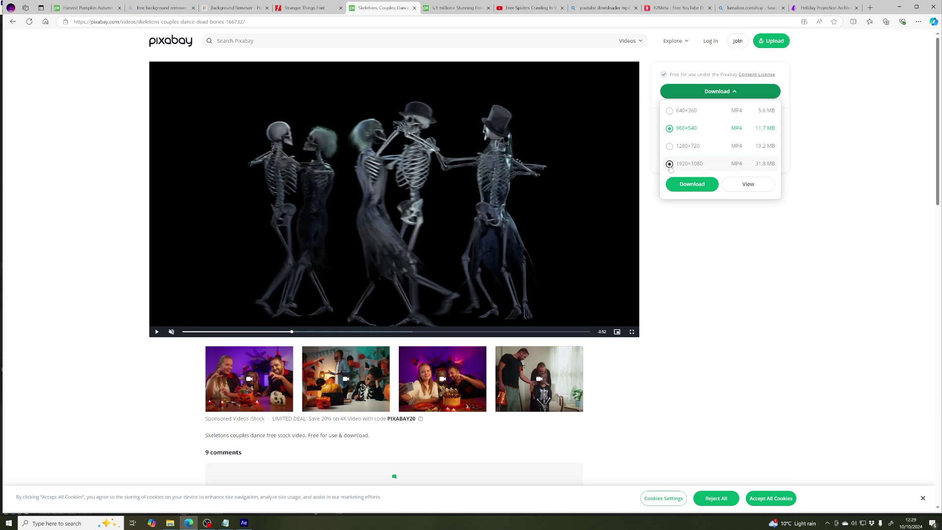
click(714, 167)
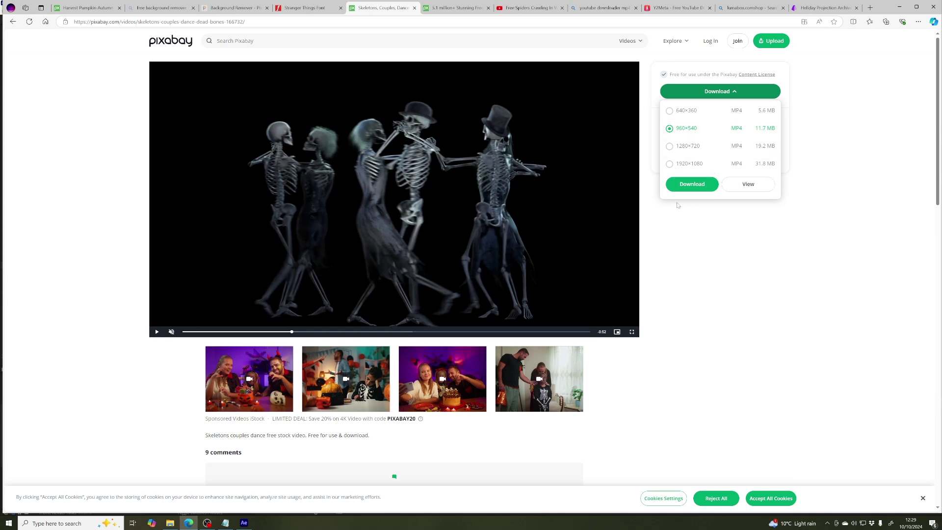
click(666, 271)
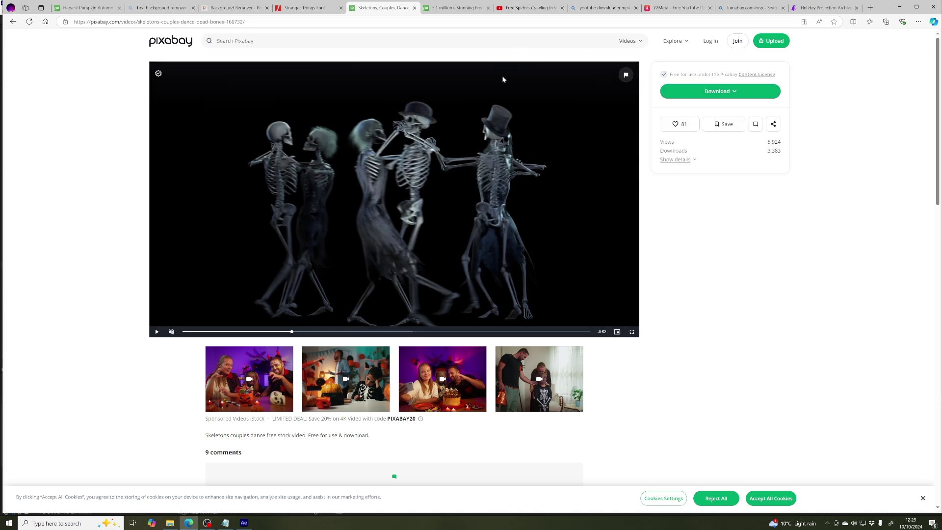
- Switch to the YouTube video Free Spiders Crawling In Window - Halloween Projection, play a short part of it, and pause it
click(522, 8)
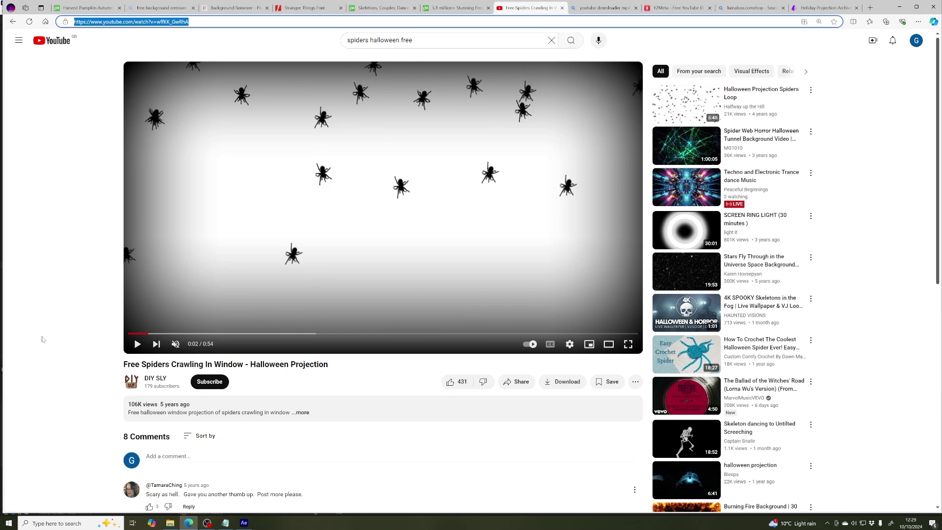
drag(124, 364, 237, 365)
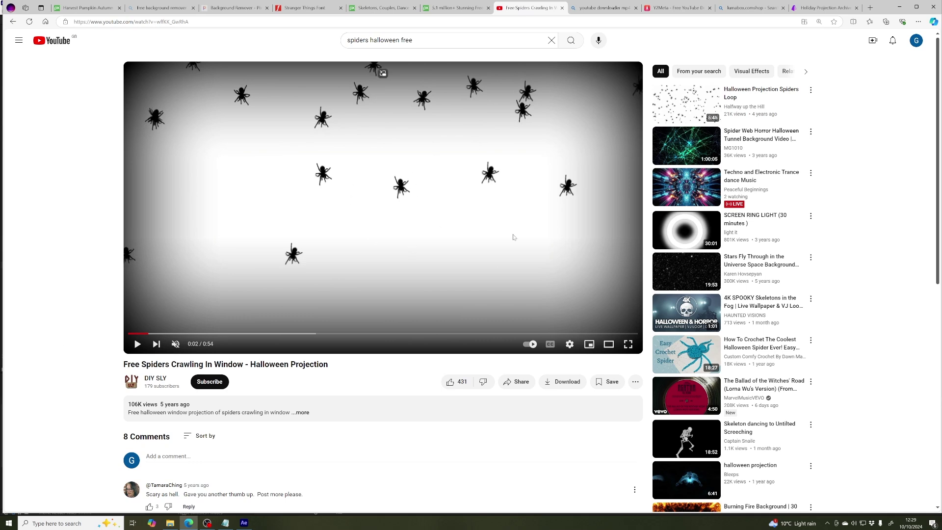
click(137, 344)
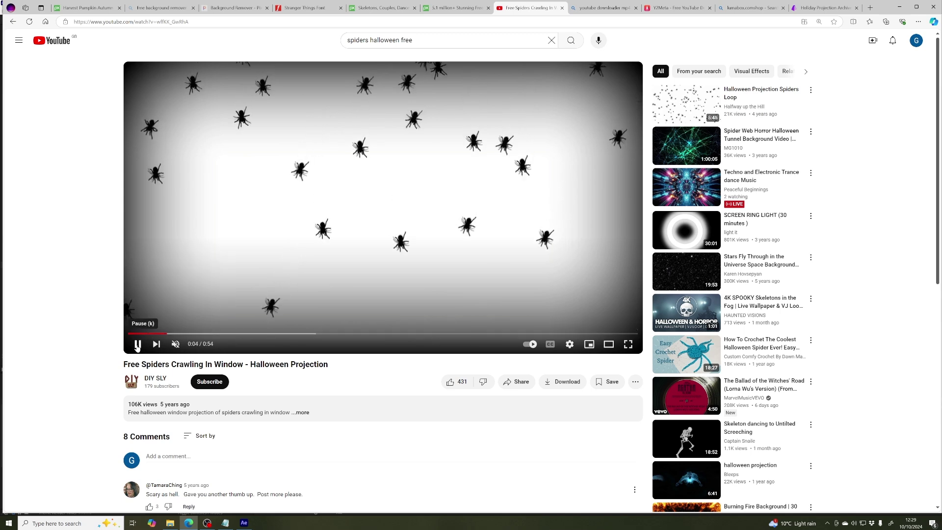
click(137, 344)
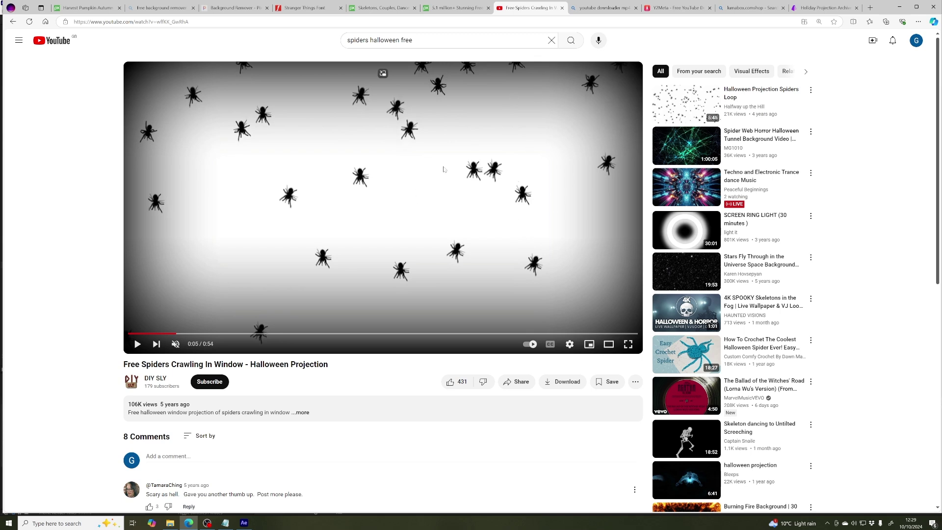
- Show the Bing search for "youtube downloader mp4" and switch to the Y2Meta YouTube Downloader page
click(603, 8)
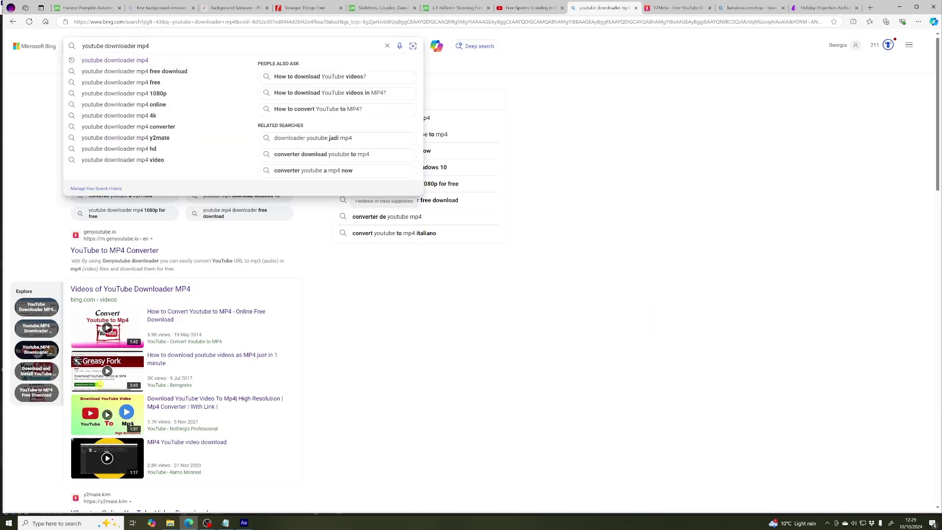
click(172, 45)
click(678, 8)
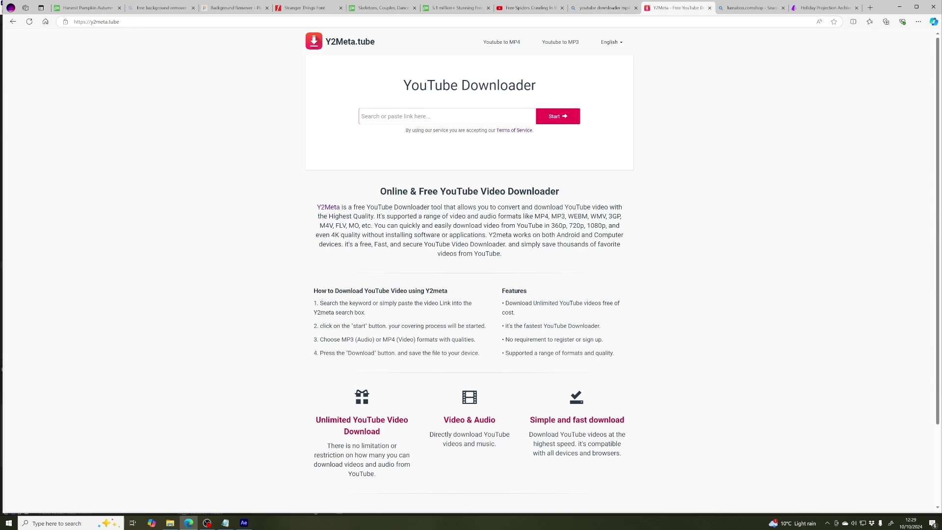
- Copy the YouTube spiders video's link and paste it into the Y2Meta downloader's link field to load its download options
click(520, 8)
key(ctrl+l)
key(ctrl+c)
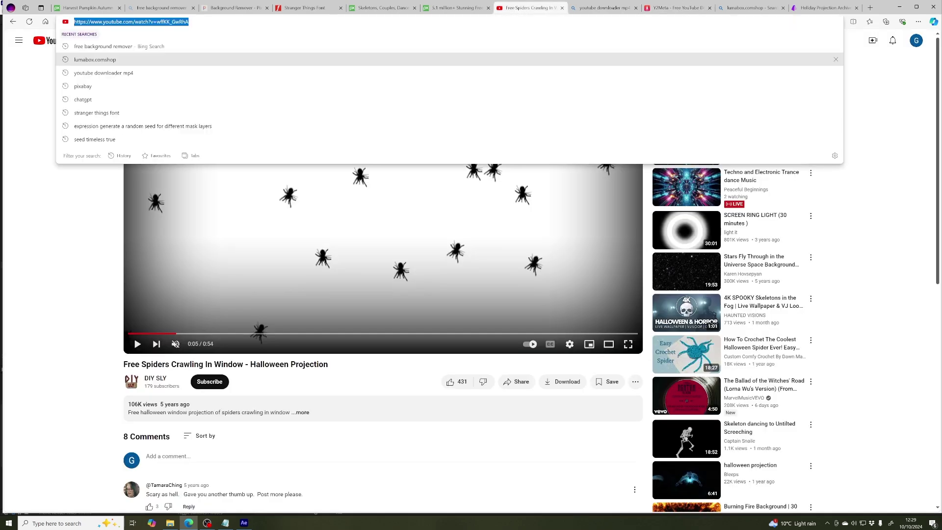
click(55, 234)
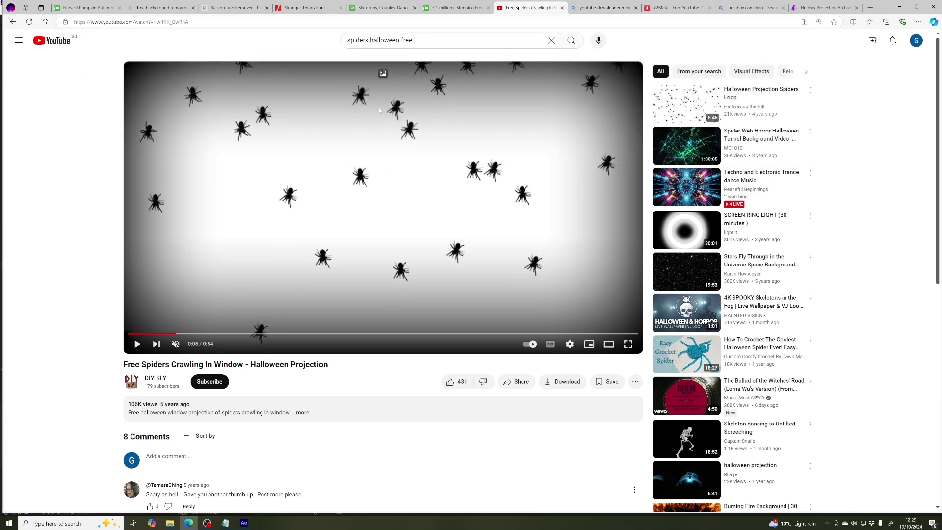
click(670, 8)
click(442, 116)
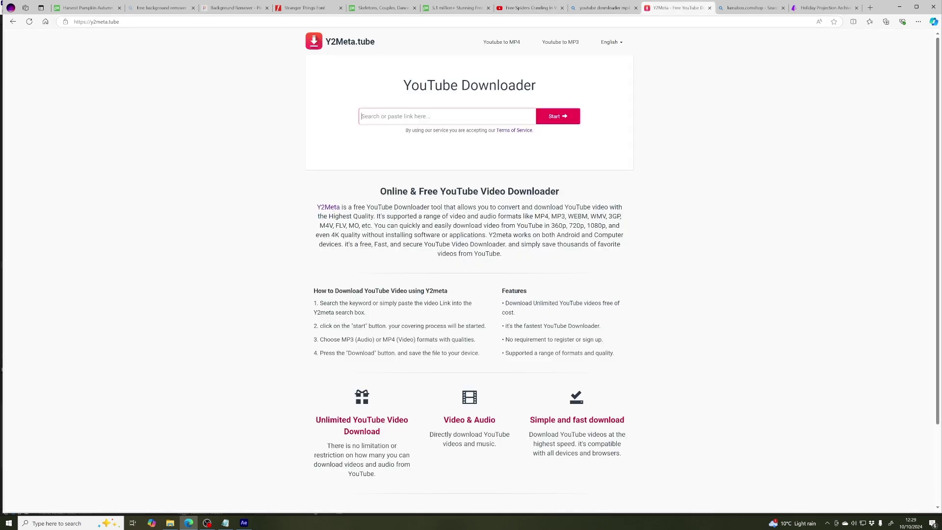
key(ctrl+v)
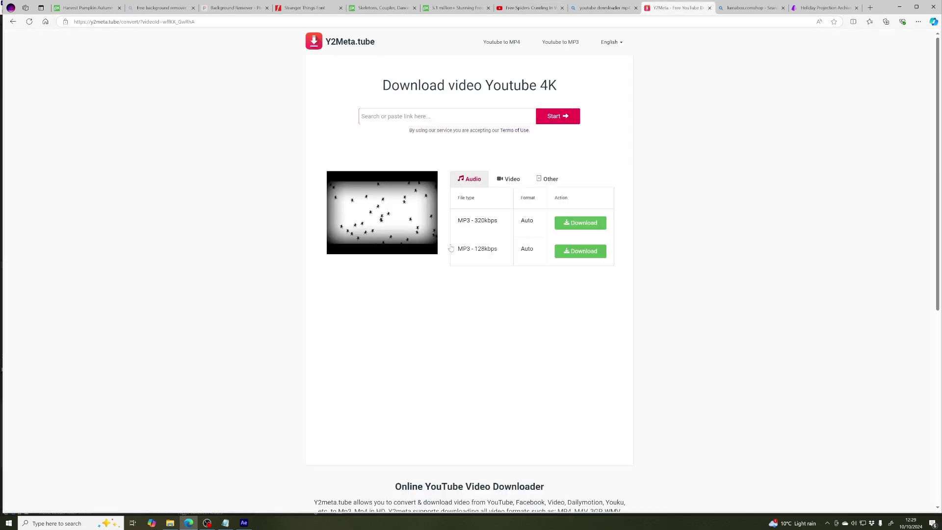
- Show the video download formats for the spiders clip, closing the pop-up verification page, and highlight 1080p (.mp4)
click(509, 179)
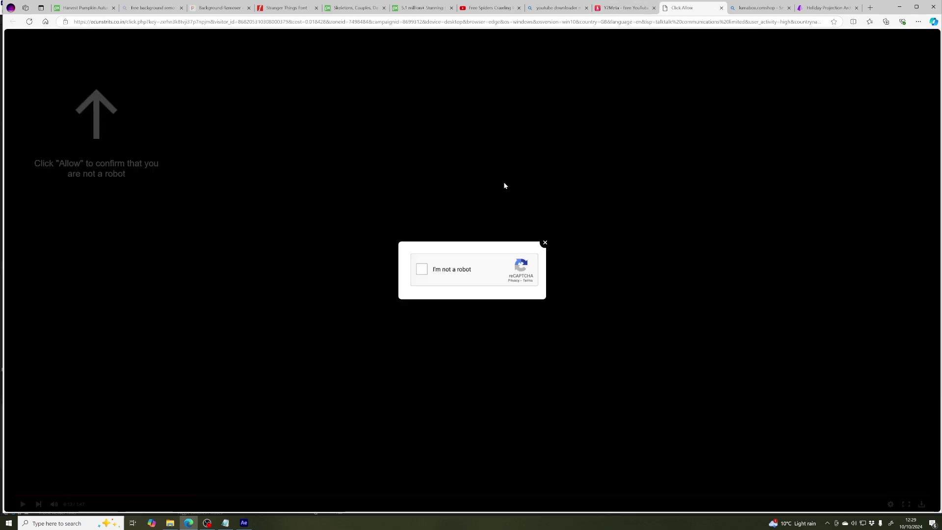
click(721, 8)
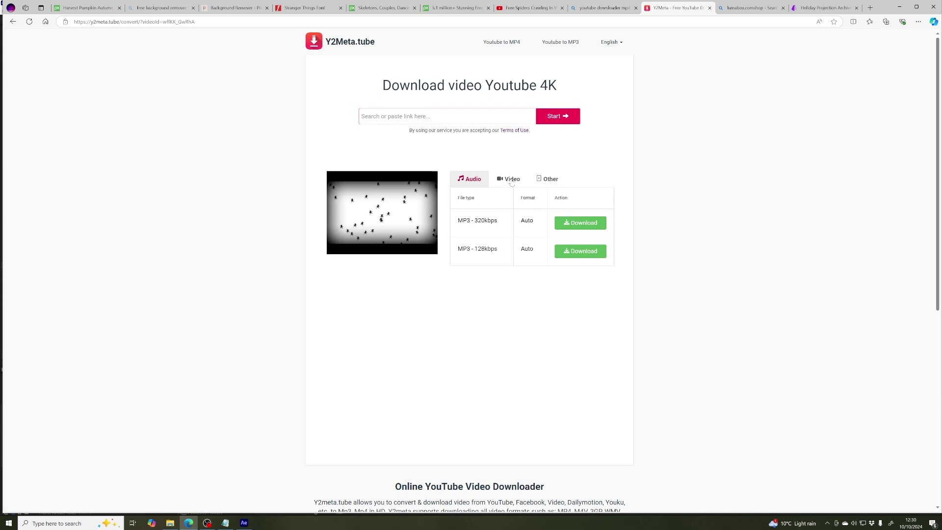
click(512, 179)
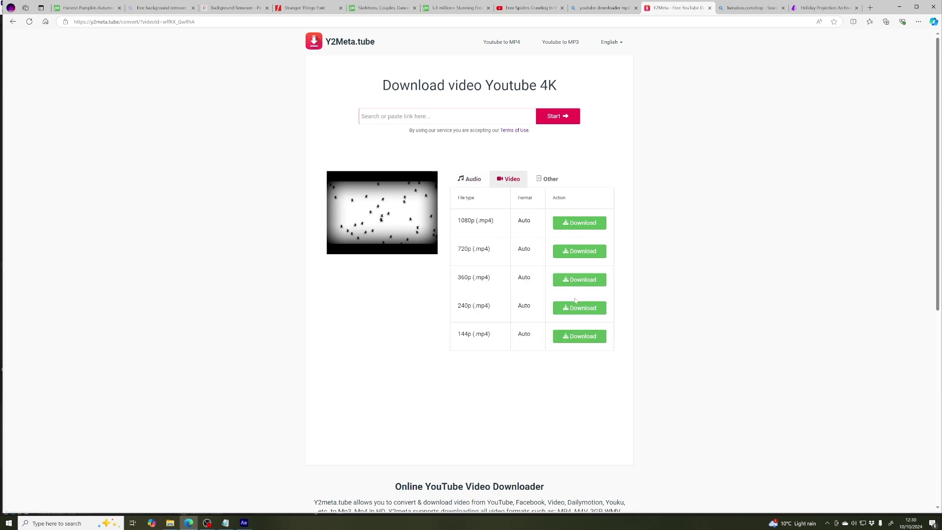
drag(456, 221, 500, 225)
- Return to the YouTube spiders video and check which playback quality settings it offers
click(518, 5)
click(569, 345)
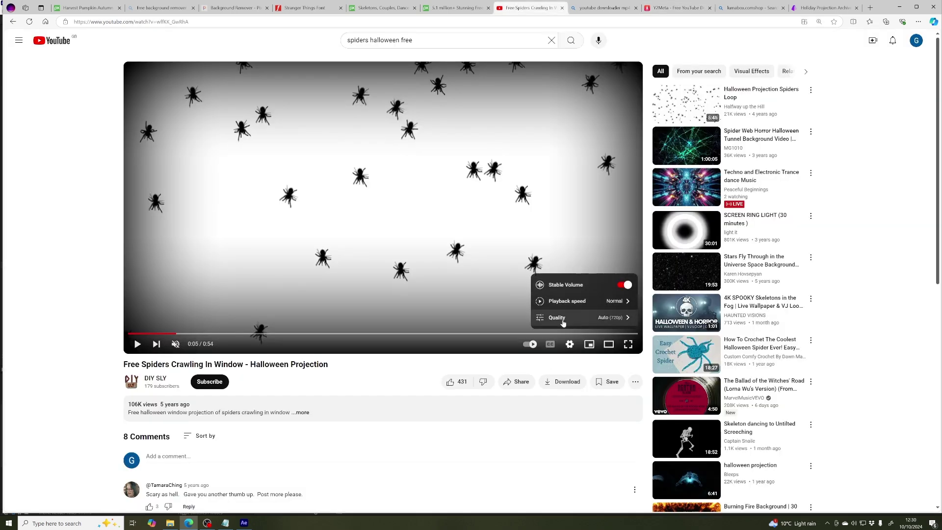
click(563, 323)
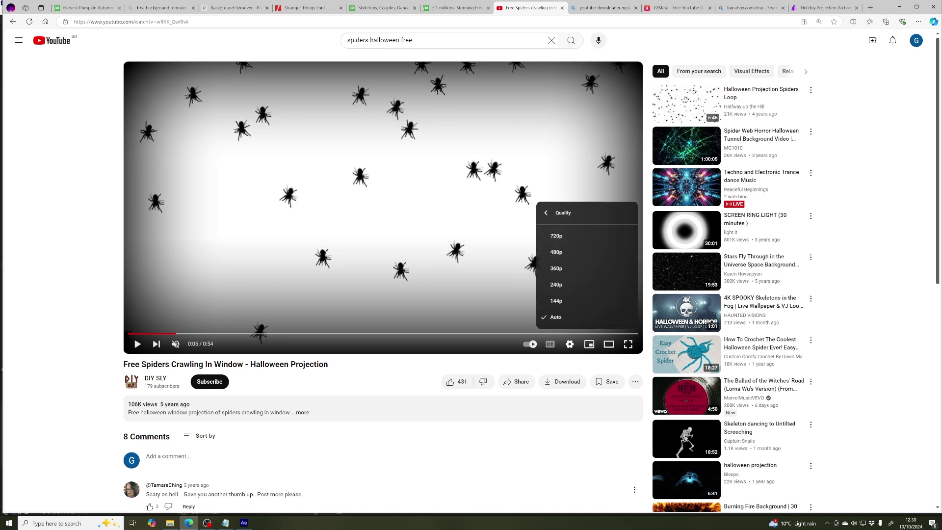
- Return to Y2Meta and compare the 1080p and 720p MP4 downloads, highlighting 720p (.mp4) as the choice
click(660, 5)
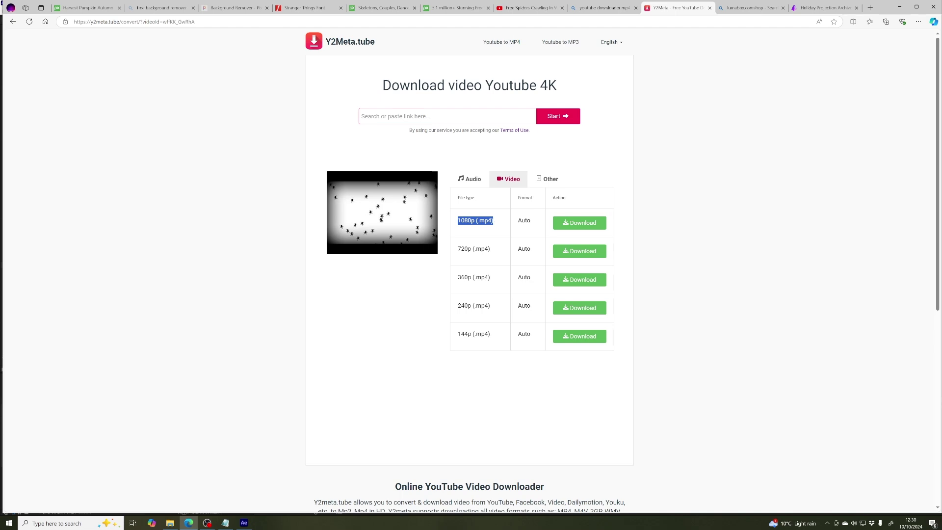
click(494, 225)
drag(458, 249, 492, 249)
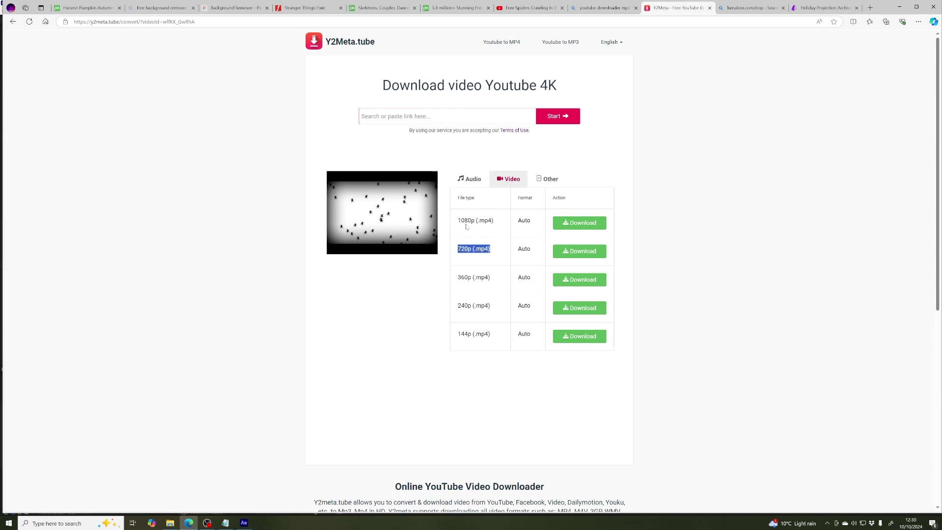
drag(458, 221, 497, 223)
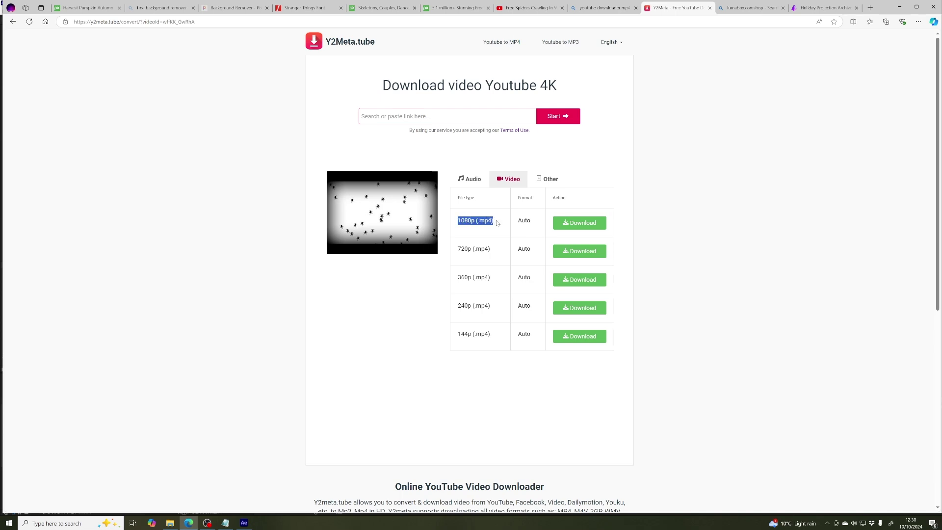
drag(458, 249, 493, 250)
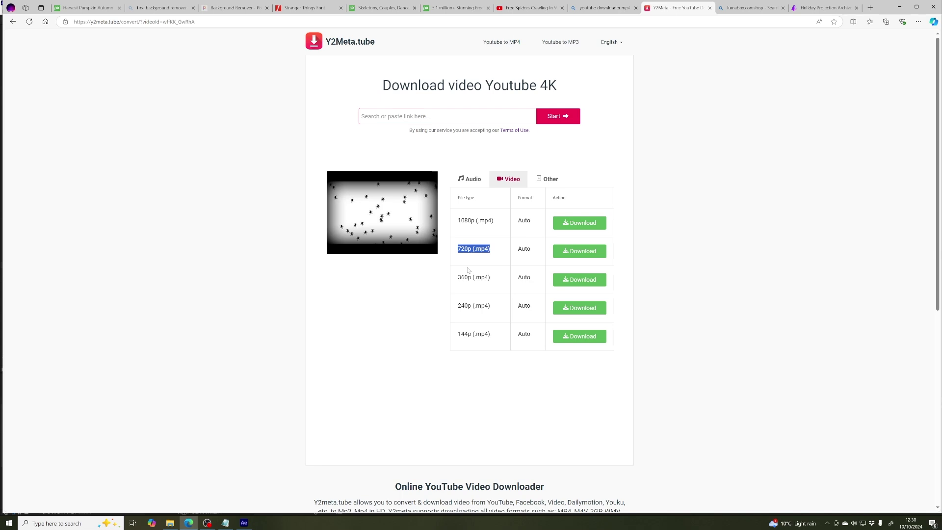
click(470, 253)
- Switch to After Effects, open the Evil Witch With Black Smoke Effect clip from the Video folder, and scrub through it
click(244, 523)
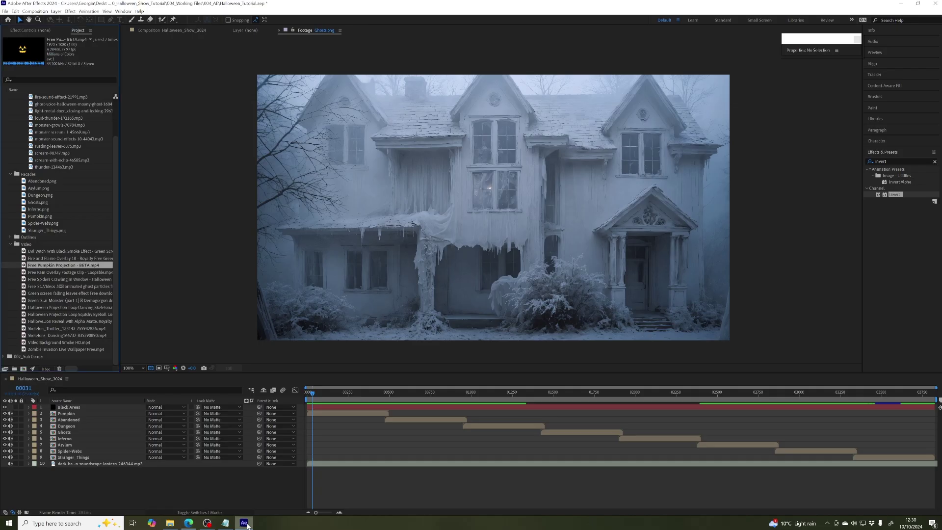
click(37, 252)
click(38, 313)
click(35, 335)
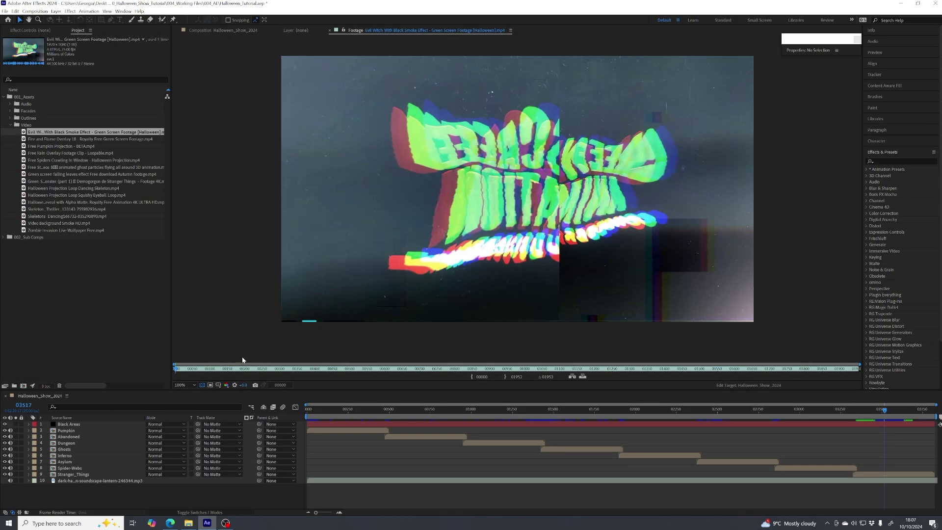
drag(218, 371, 545, 368)
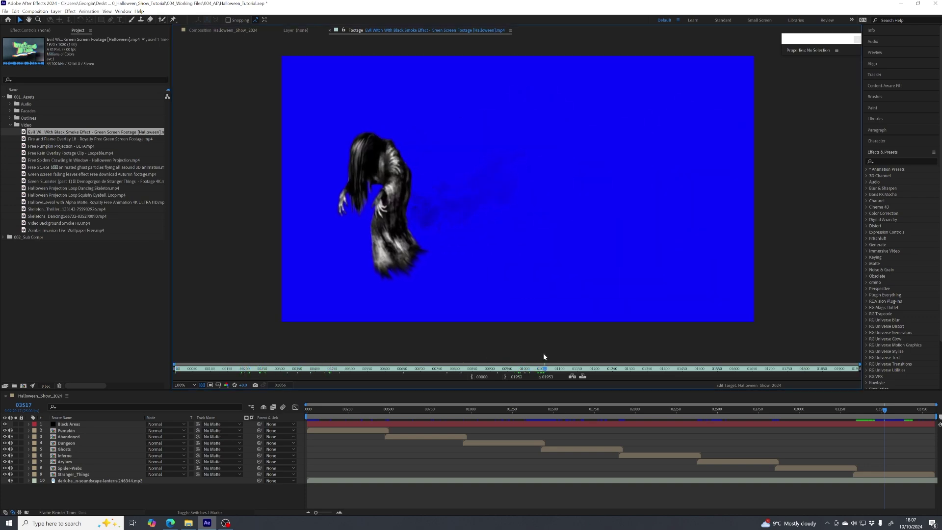
- Preview the Fire and Flame Overlay 18, Free Pumpkin Projection - BETA and Free Rain Overlay Footage clips in the footage viewer
click(28, 141)
double_click(28, 140)
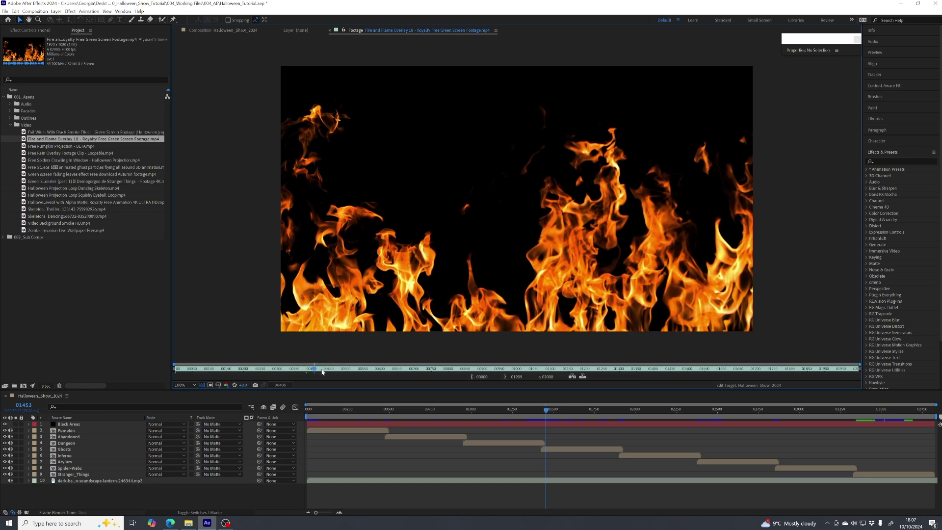
drag(316, 369, 326, 369)
double_click(26, 146)
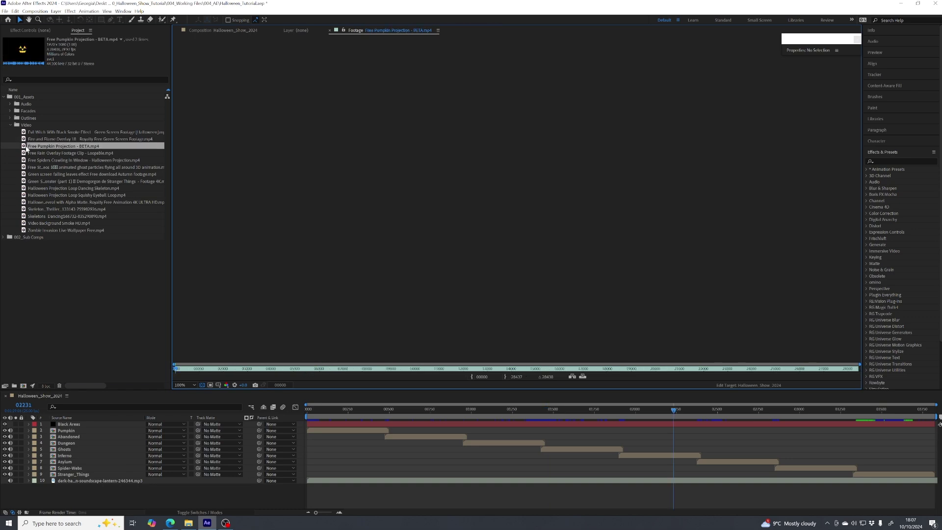
click(24, 153)
double_click(24, 154)
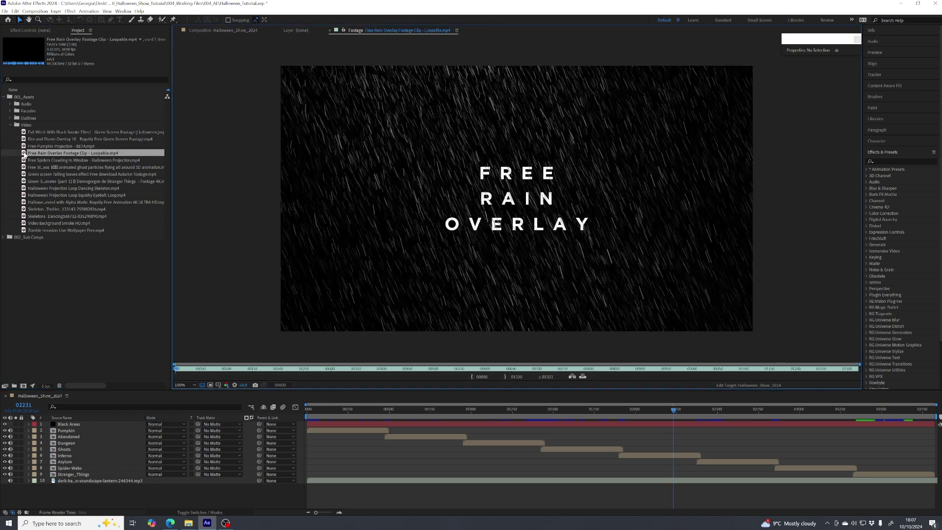
- Open and scrub through the Free Spiders Crawling In Window clip and the animated ghost particles clip
double_click(24, 160)
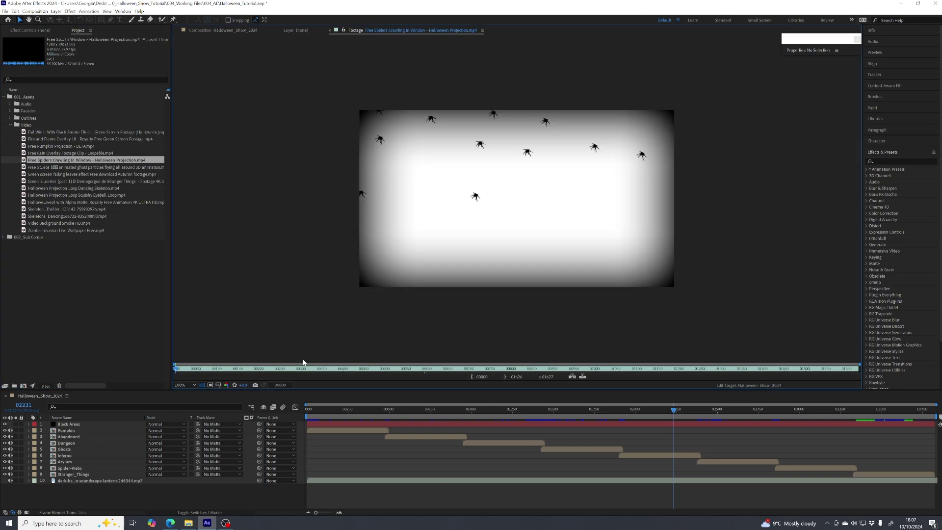
drag(293, 369, 359, 364)
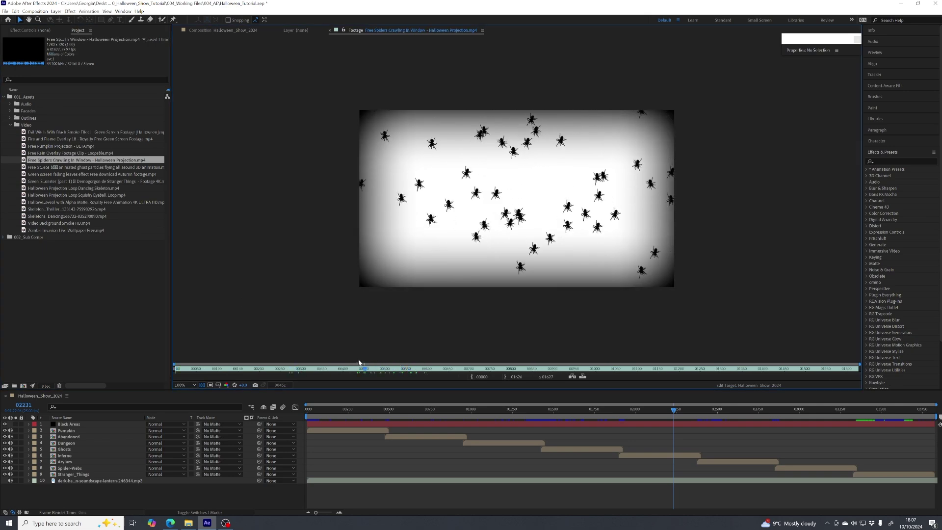
double_click(29, 167)
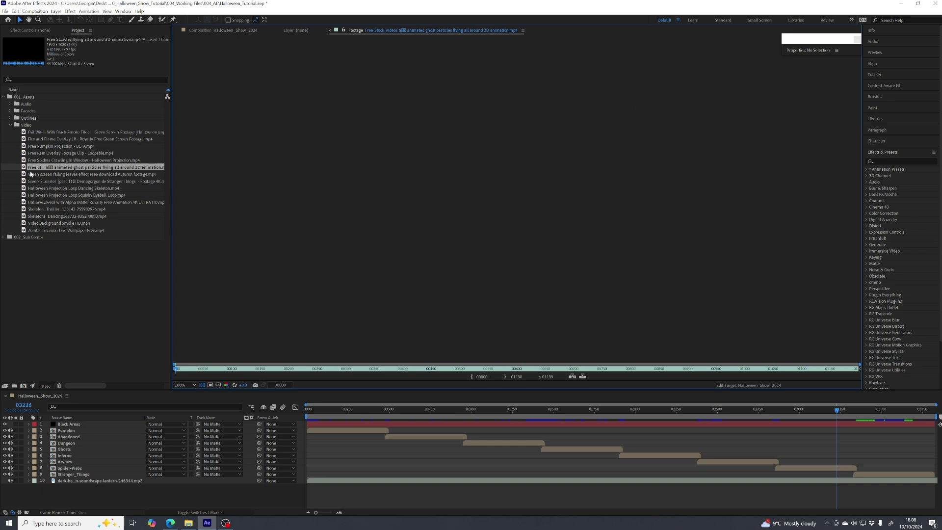
drag(256, 369, 285, 369)
drag(364, 246, 477, 276)
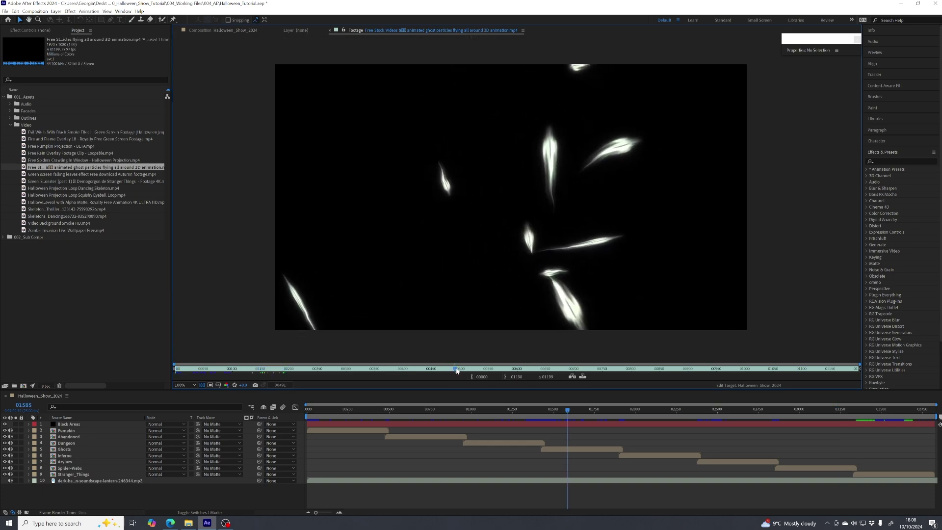
drag(456, 371, 412, 371)
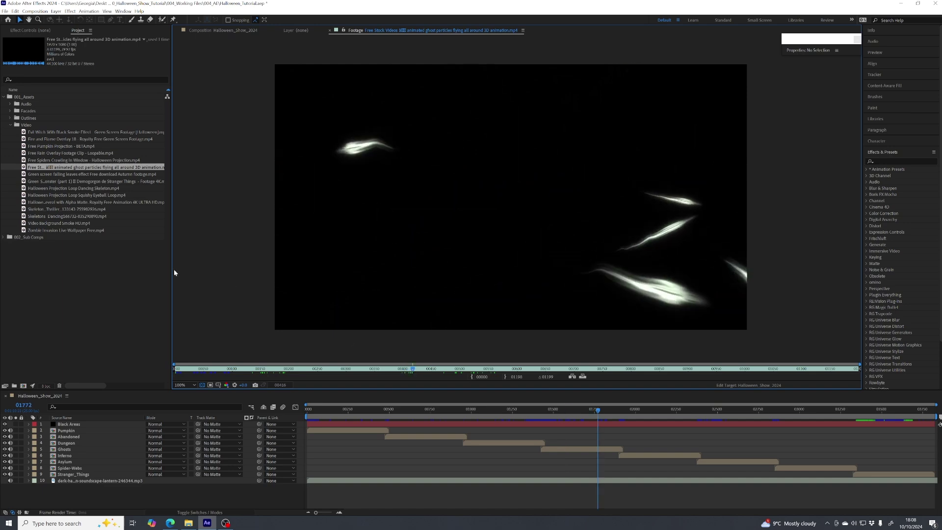
- Scrub through the green screen falling leaves clip and the Evil Witch green screen clip
double_click(93, 174)
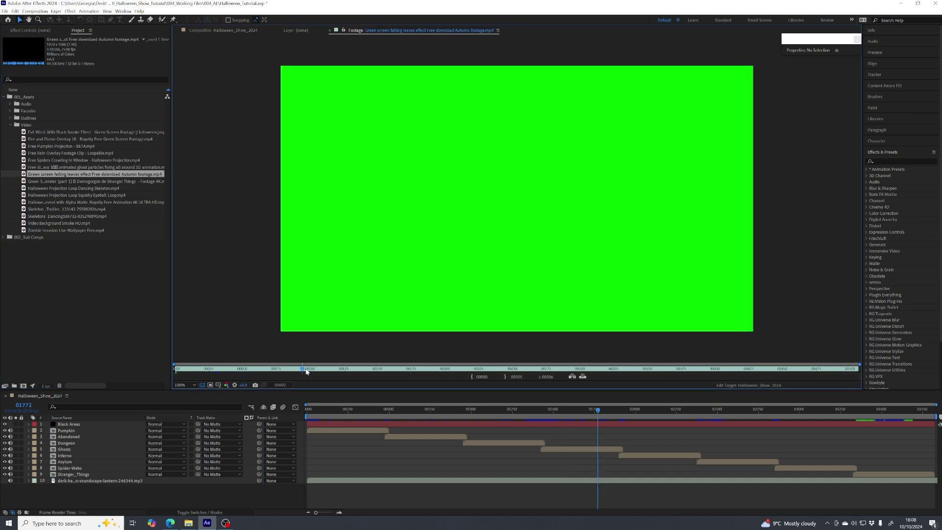
drag(306, 371, 446, 368)
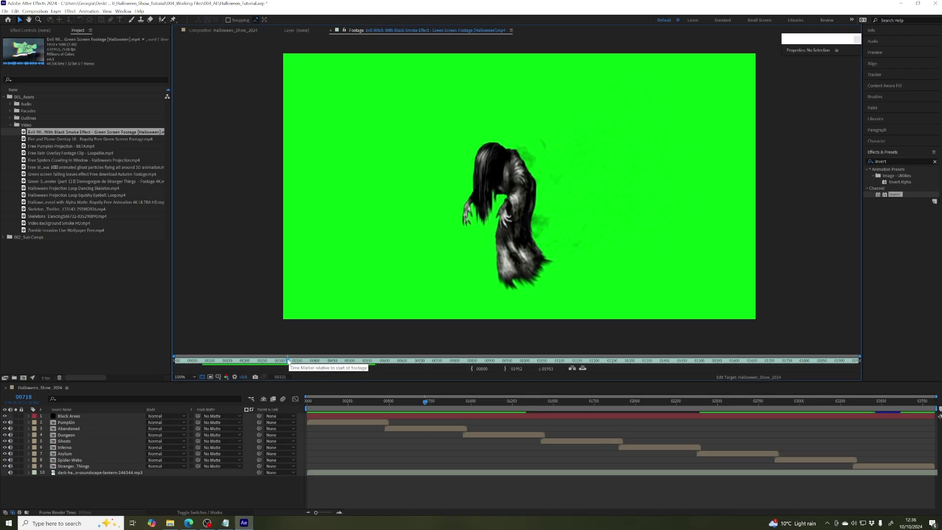
drag(287, 361, 285, 361)
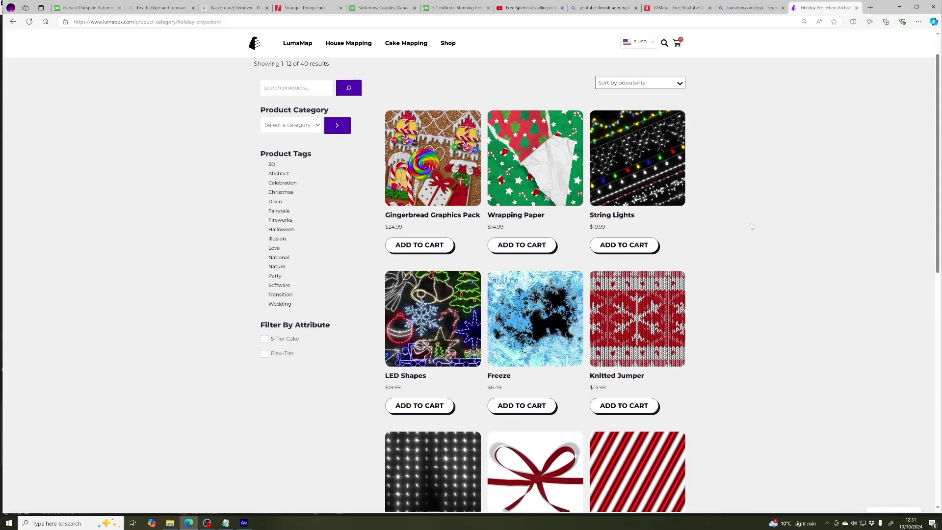
- Browse the products on Lumabox's Holiday Projection page in the browser and return to the start of the list
scroll(750, 225, down, 5)
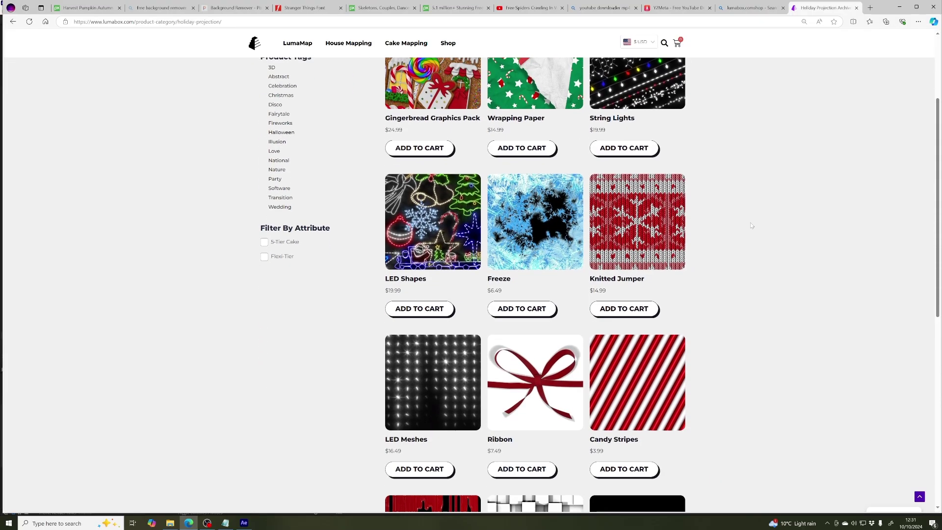
scroll(749, 225, up, 6)
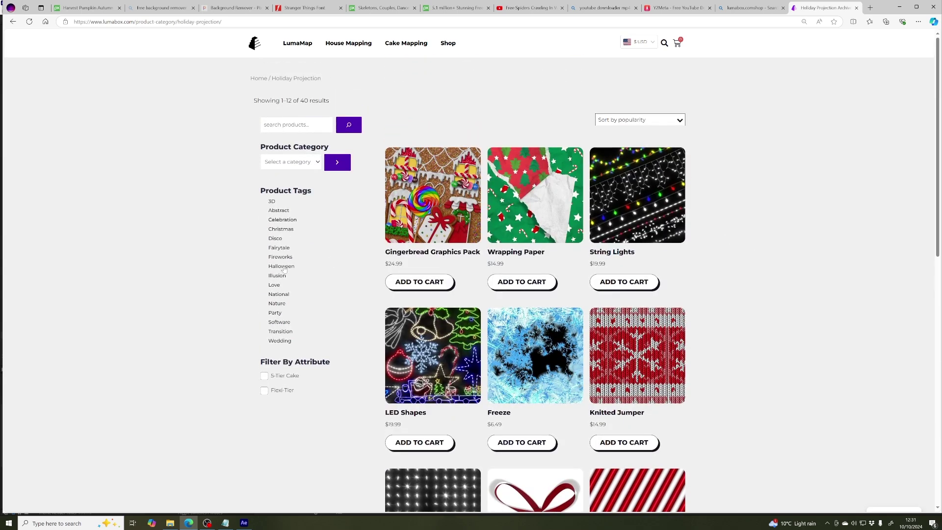
- Filter the Lumabox products by the Halloween tag, browse the listing and return to its start
click(283, 266)
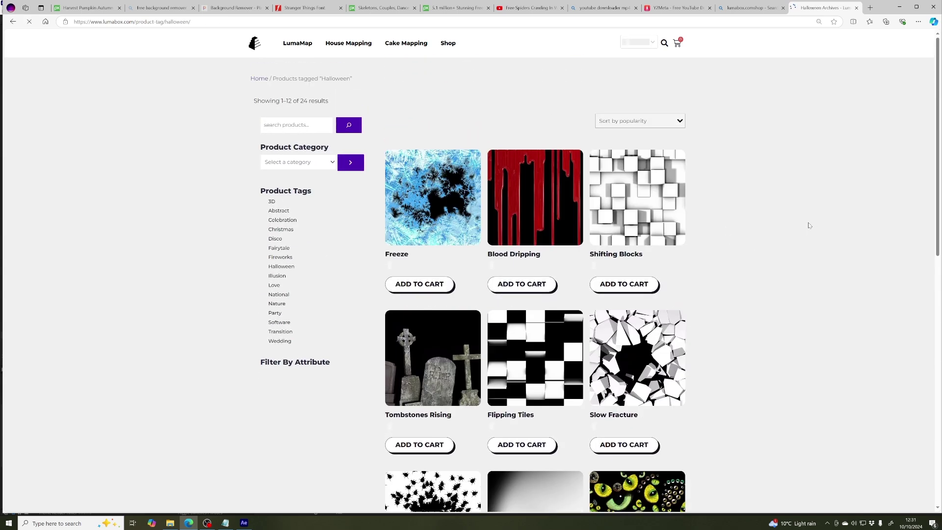
scroll(773, 228, down, 3)
scroll(773, 228, down, 5)
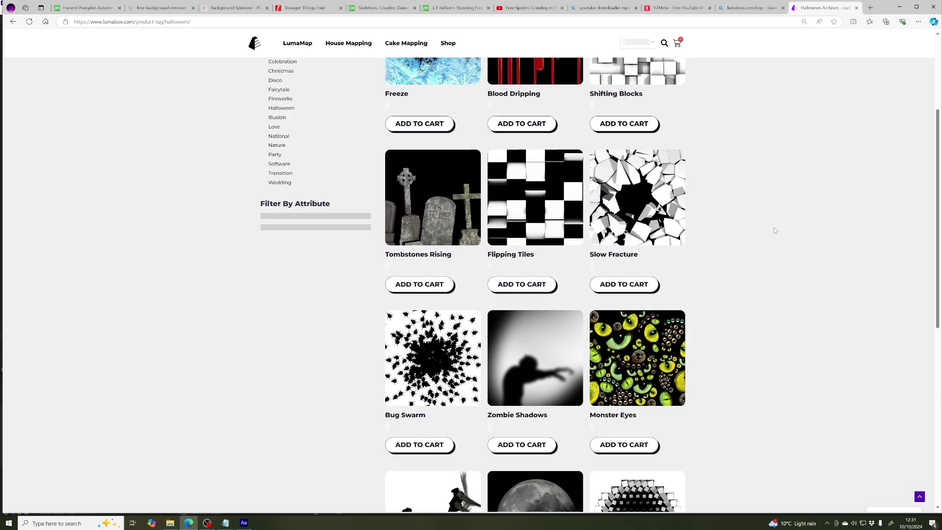
scroll(771, 228, up, 5)
scroll(770, 228, up, 3)
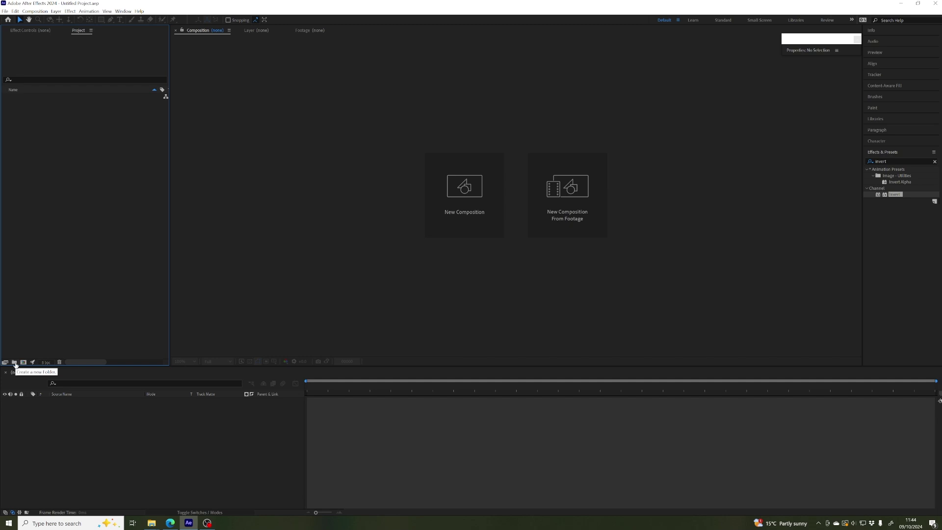
click(27, 31)
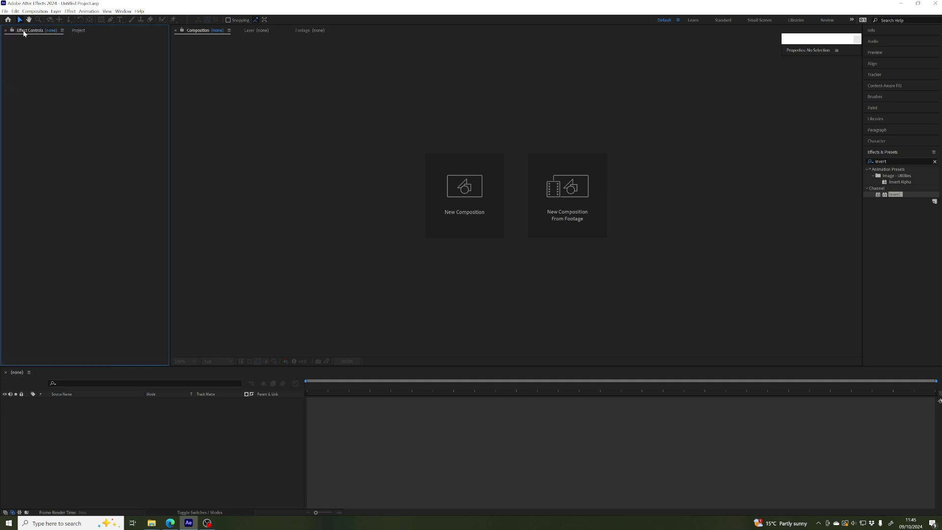
click(79, 31)
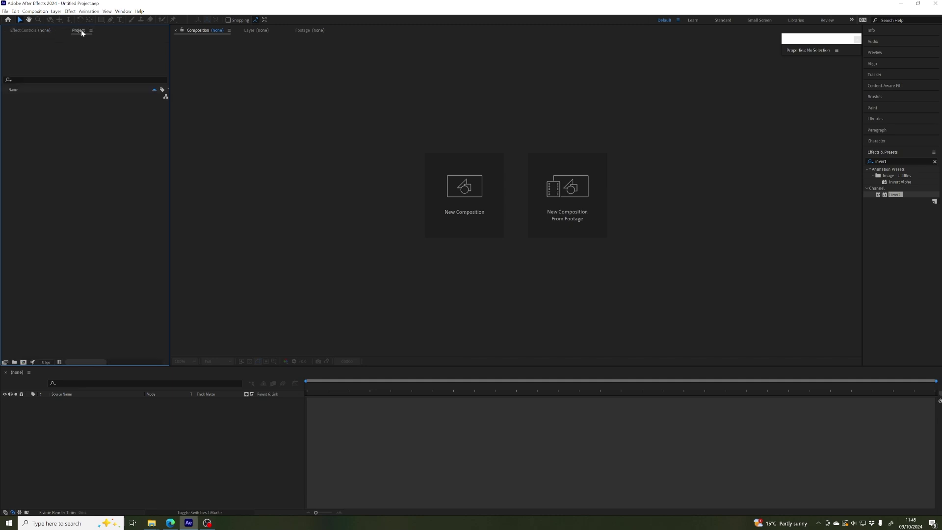
click(120, 13)
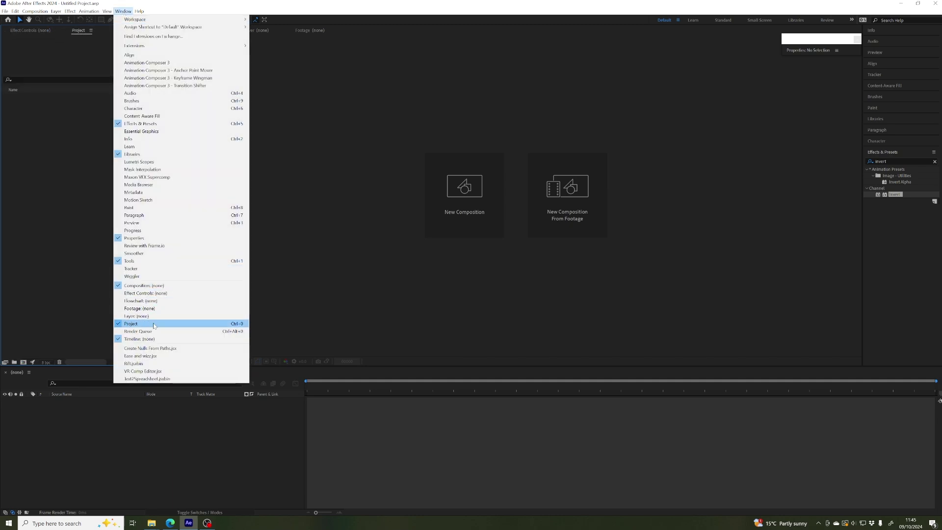
click(33, 269)
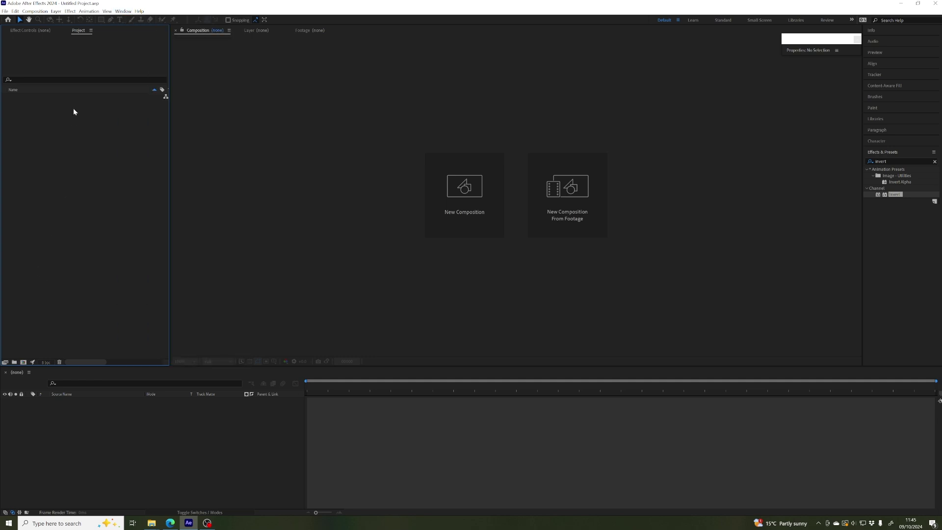
- In After Effects, create two project folders named 001_Assets and 002_Sub Comps
click(14, 363)
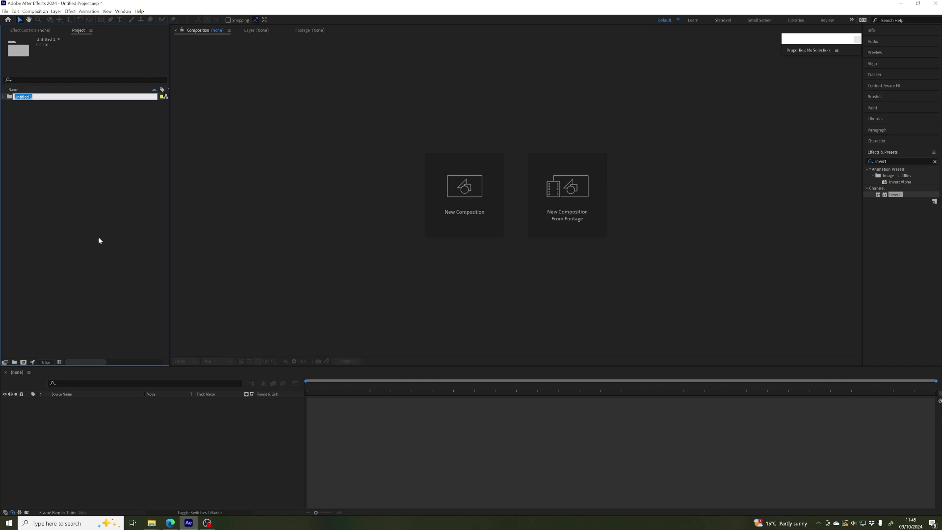
text(001_Assets)
key(Return)
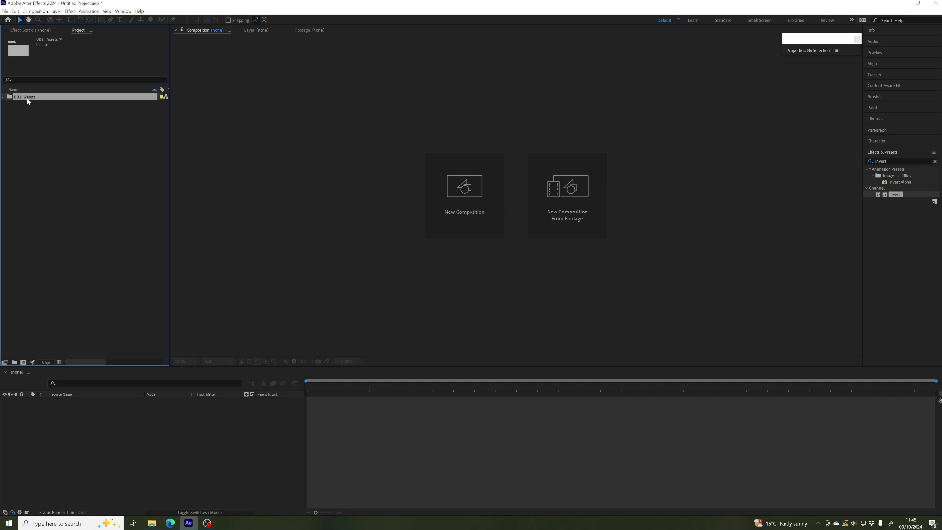
click(27, 144)
click(14, 362)
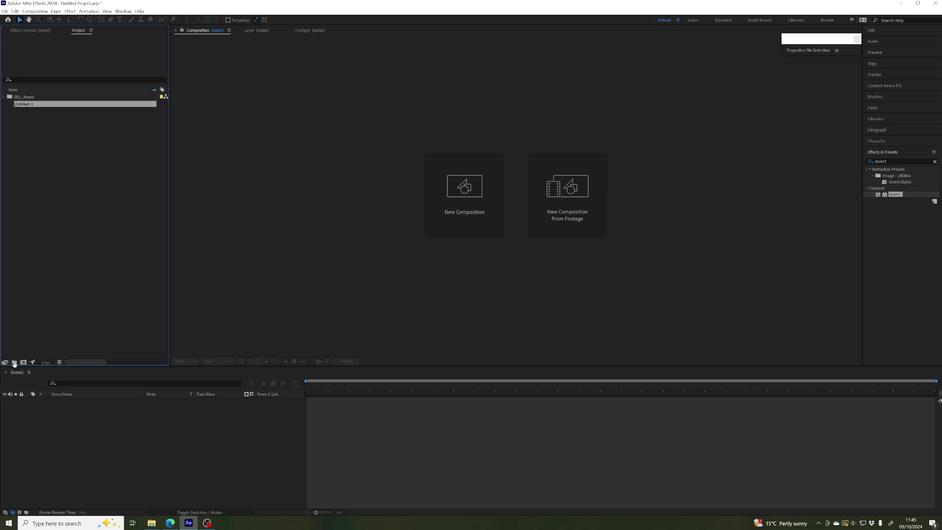
text(002_Sub Comps)
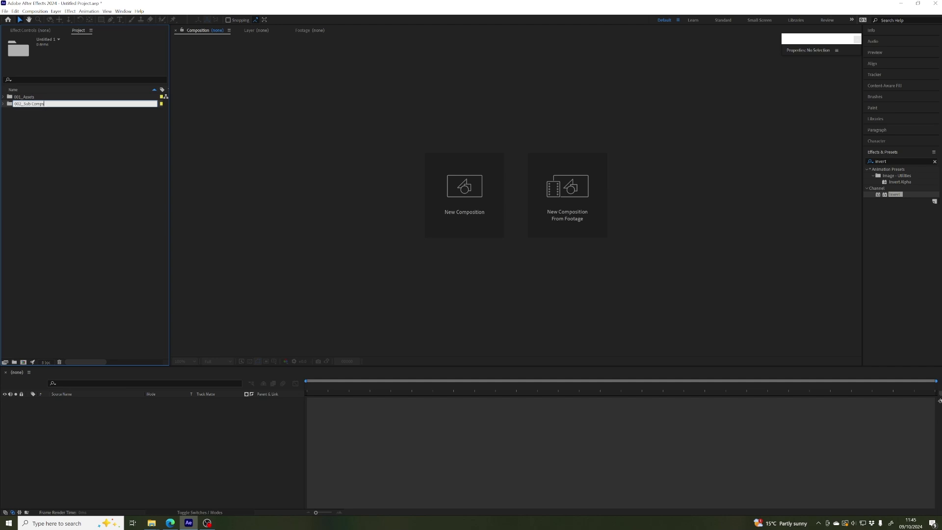
key(Return)
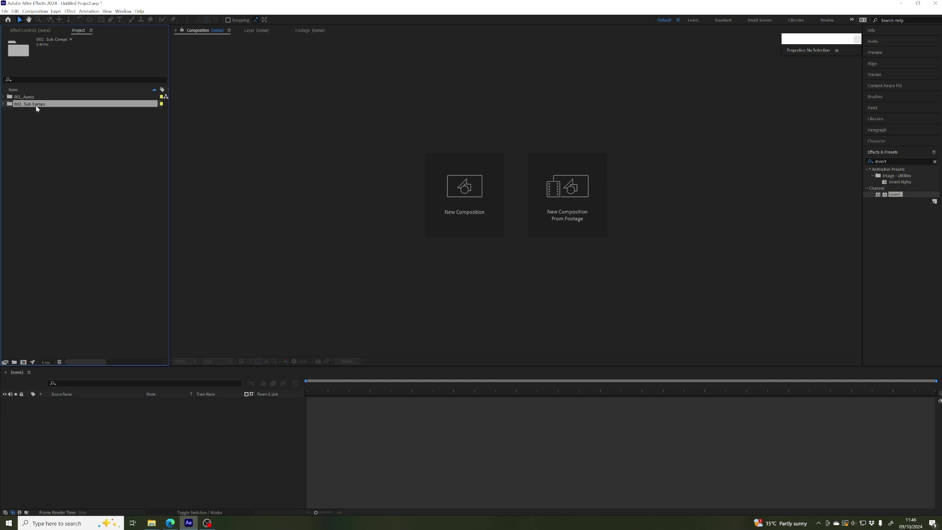
click(22, 109)
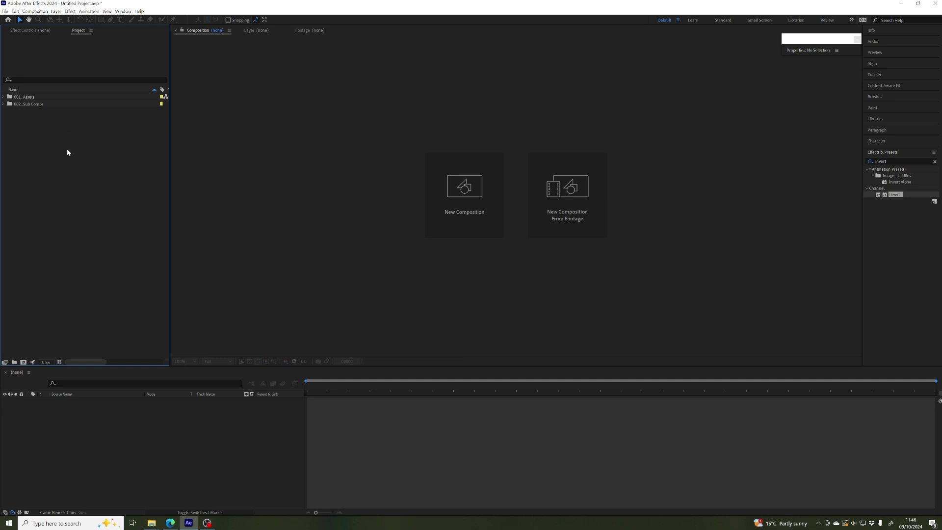
- Create a subfolder named Facades inside the 001_Assets folder
click(27, 97)
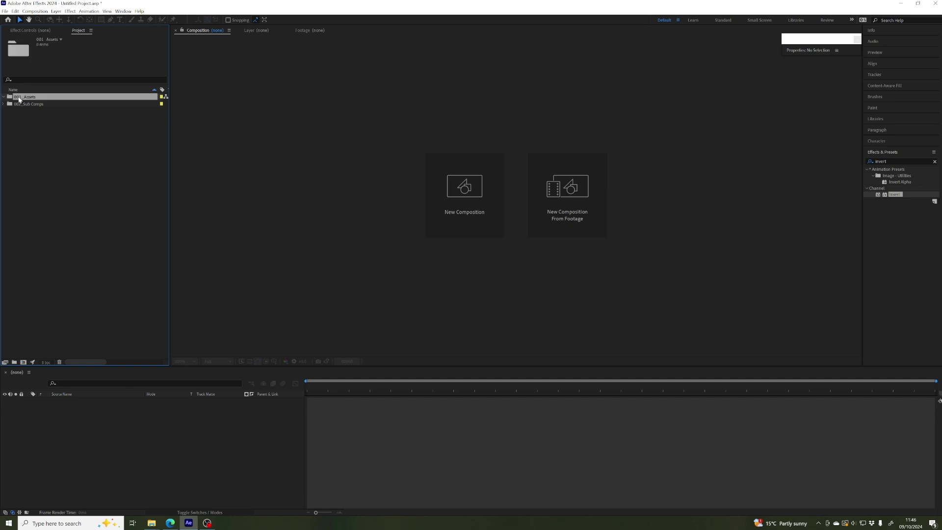
click(14, 362)
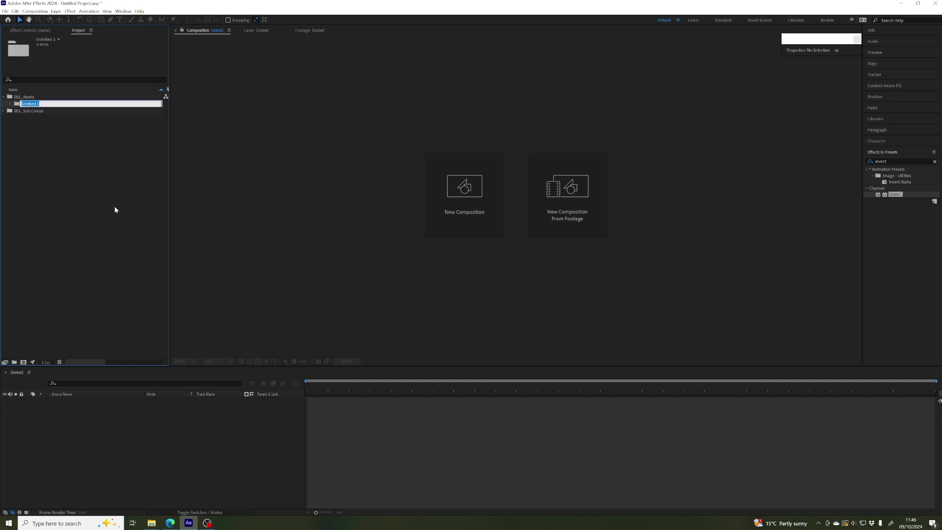
text(Facades)
key(Return)
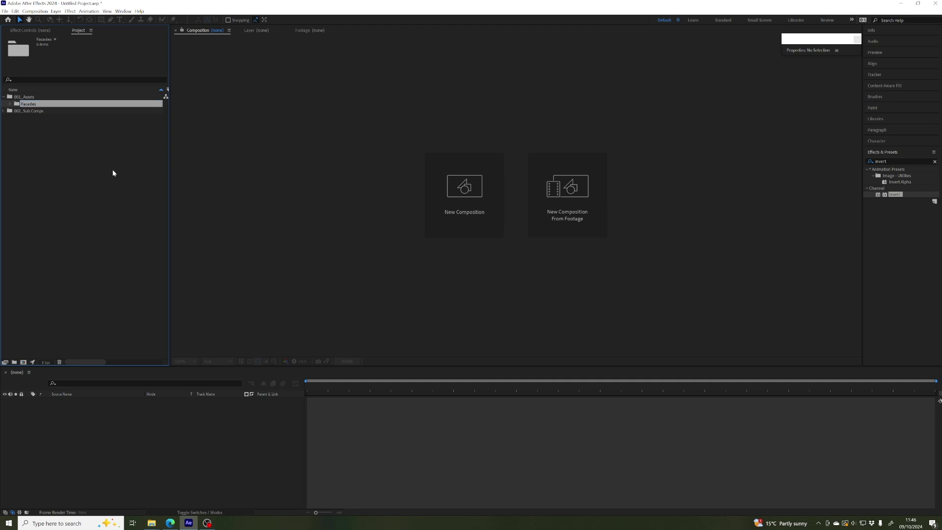
- Import all the PNG images from 003_Assets, 001_Image, _House_Facades, _Selected into the Facades folder, and collapse that folder
click(6, 11)
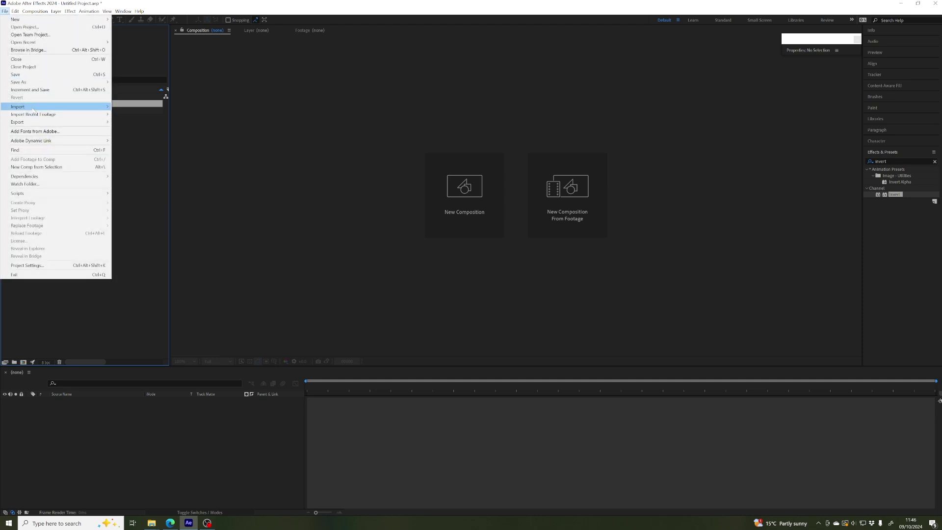
mouse_move(74, 107)
click(153, 107)
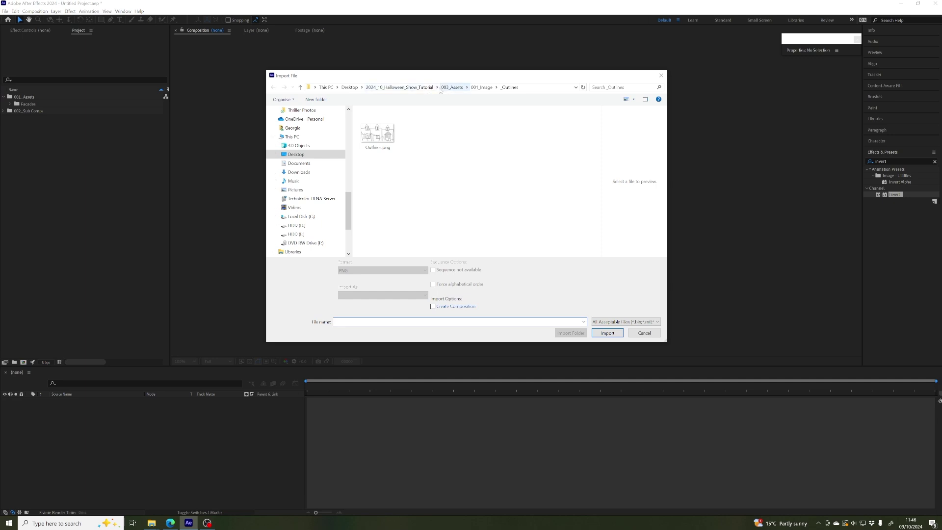
click(451, 87)
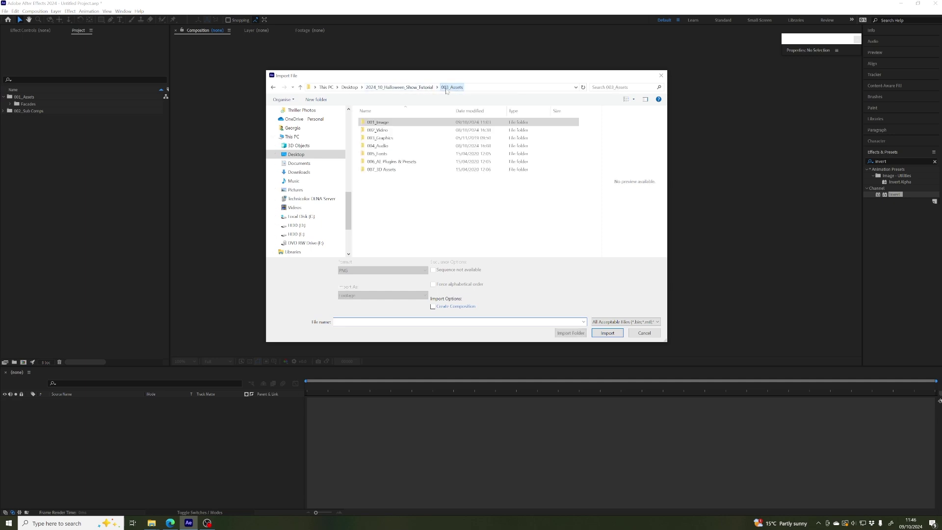
double_click(381, 123)
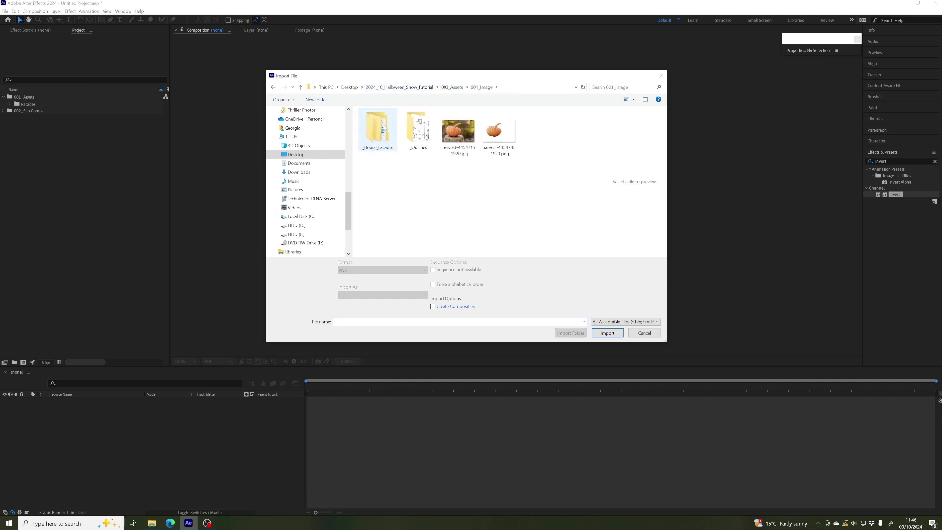
double_click(388, 118)
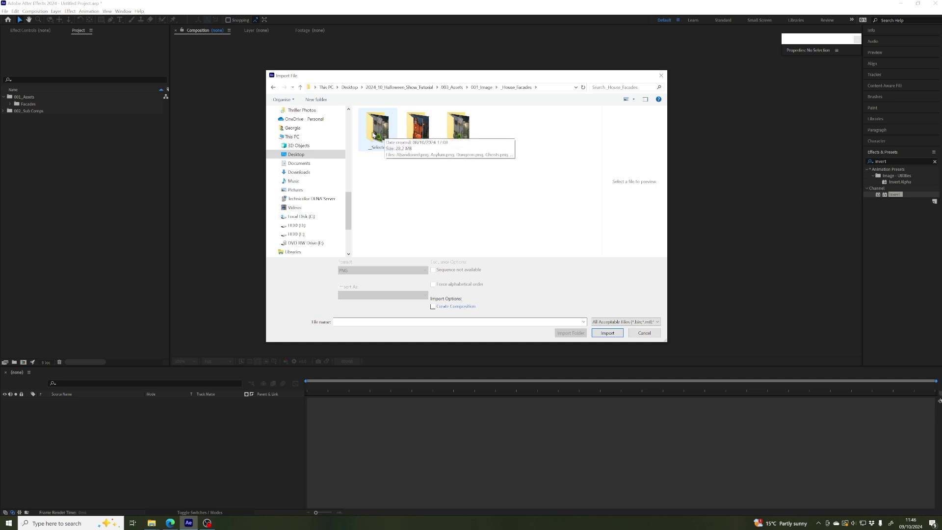
double_click(366, 134)
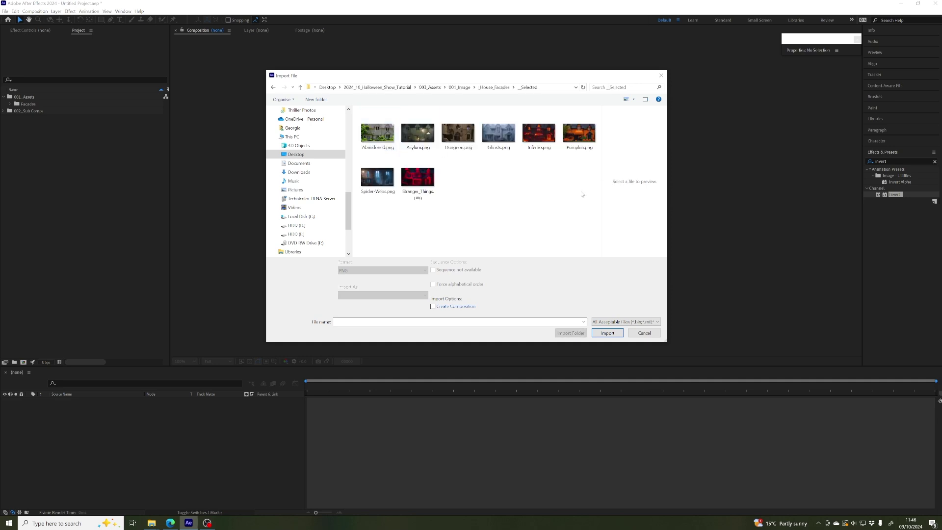
click(373, 140)
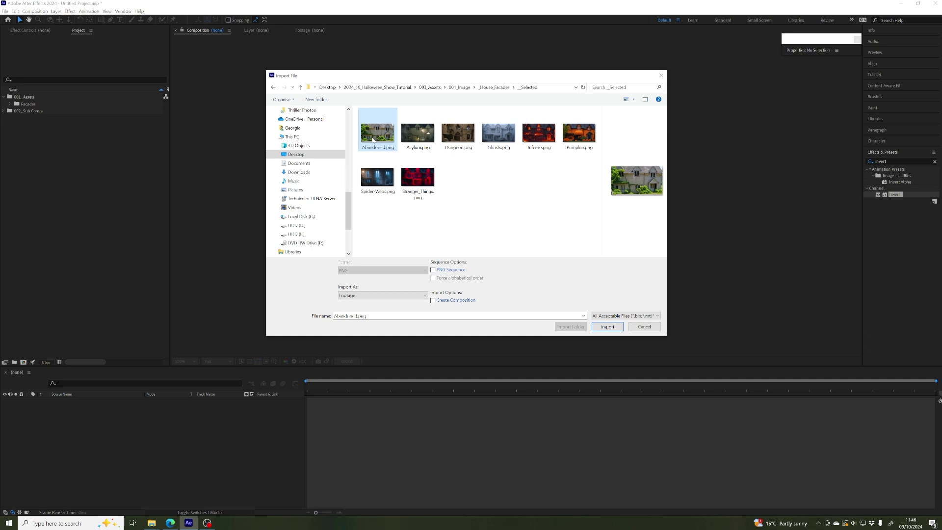
shift+click(417, 179)
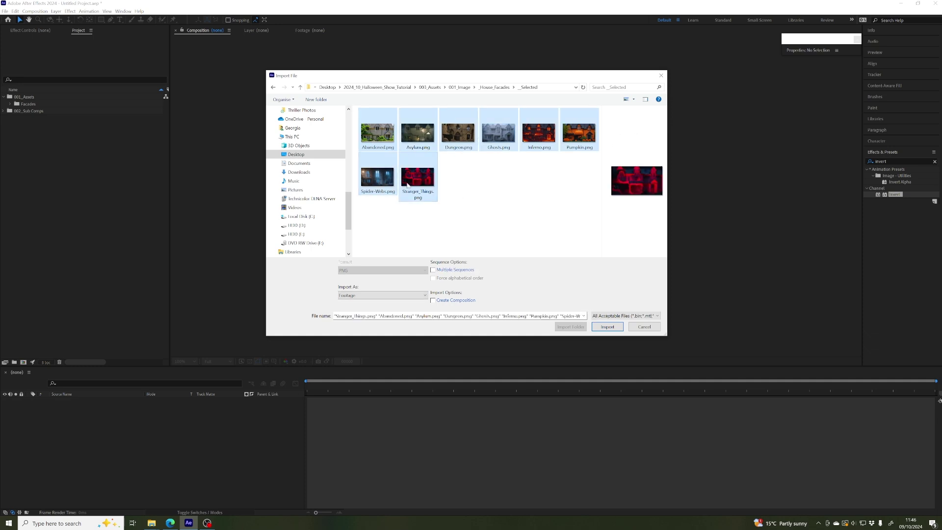
click(607, 327)
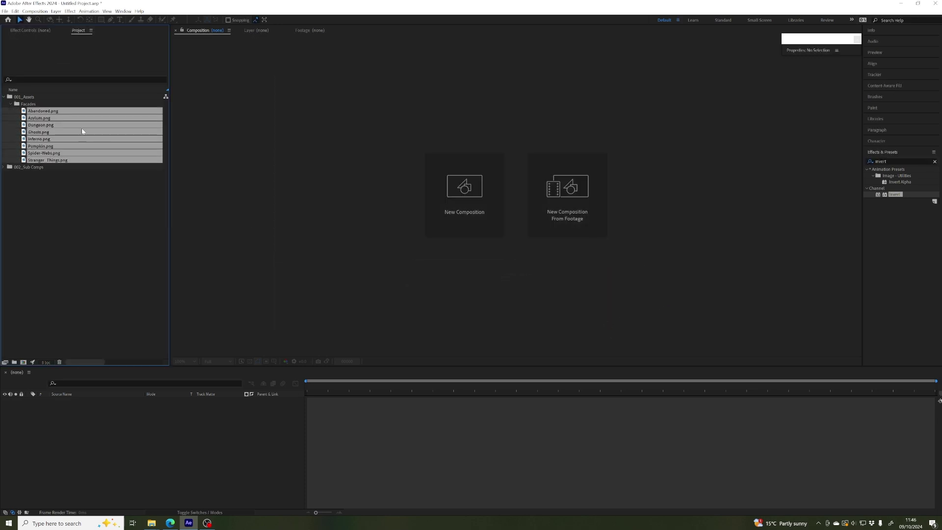
click(34, 104)
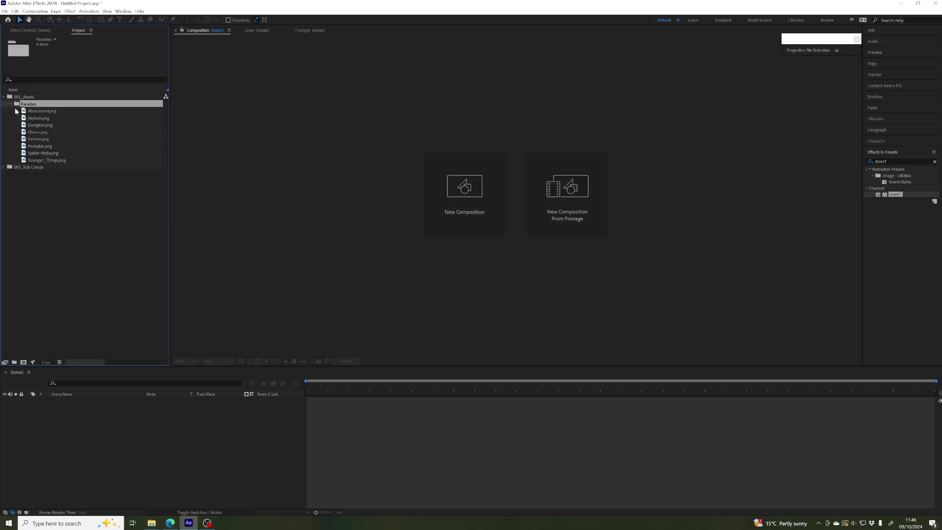
click(11, 104)
- Create a subfolder named Video inside the 001_Assets folder
click(28, 98)
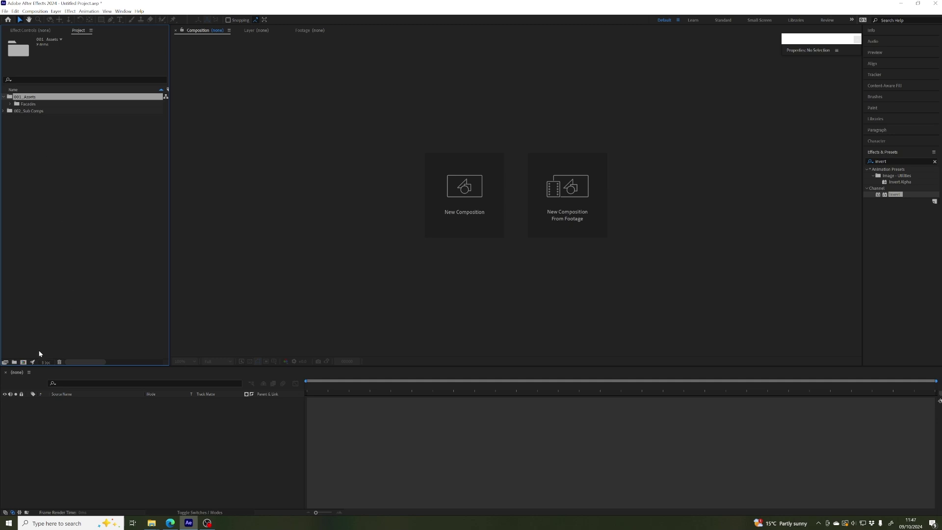
click(14, 361)
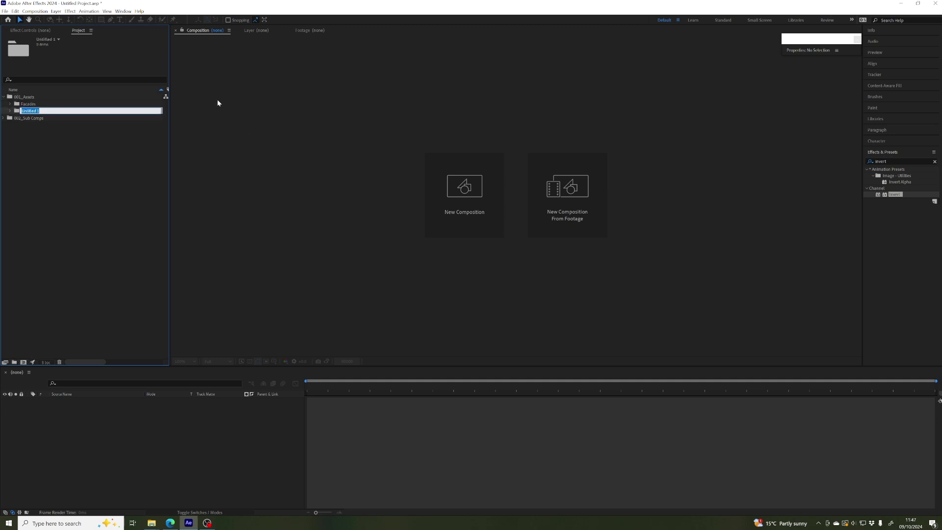
text(Video)
key(Return)
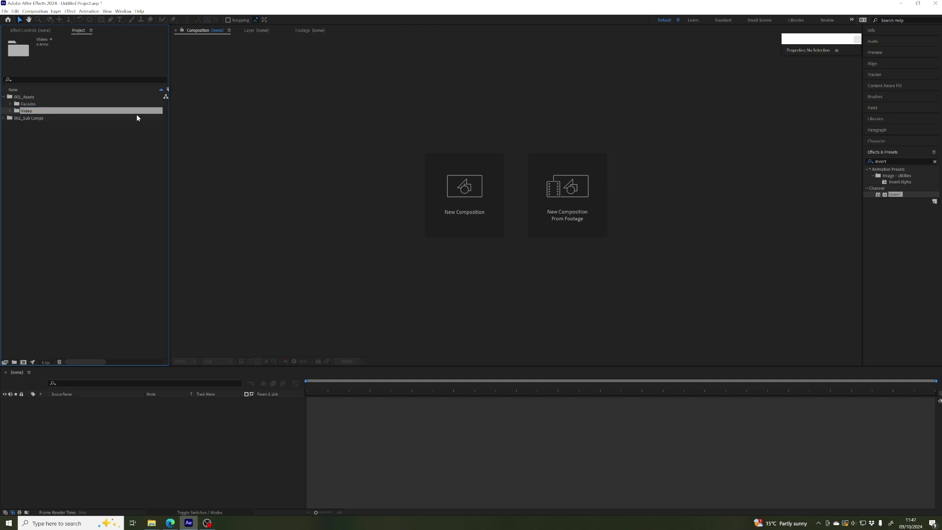
- Import all the clips from the 002_Video folder of 003_Assets into the Video folder
click(5, 11)
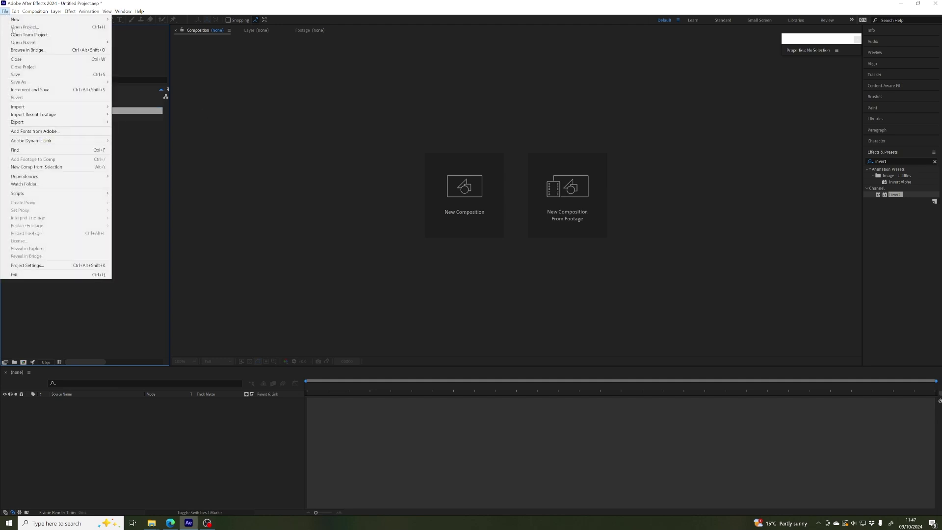
mouse_move(18, 109)
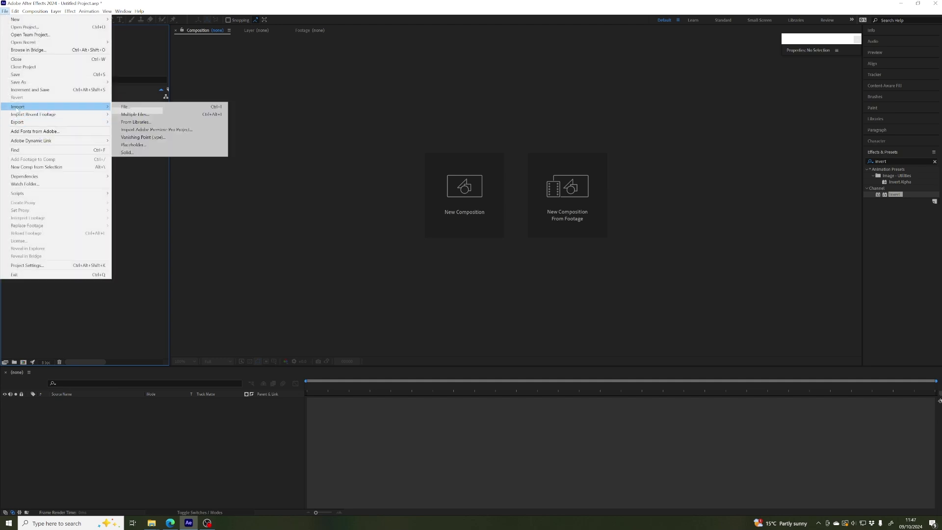
click(133, 108)
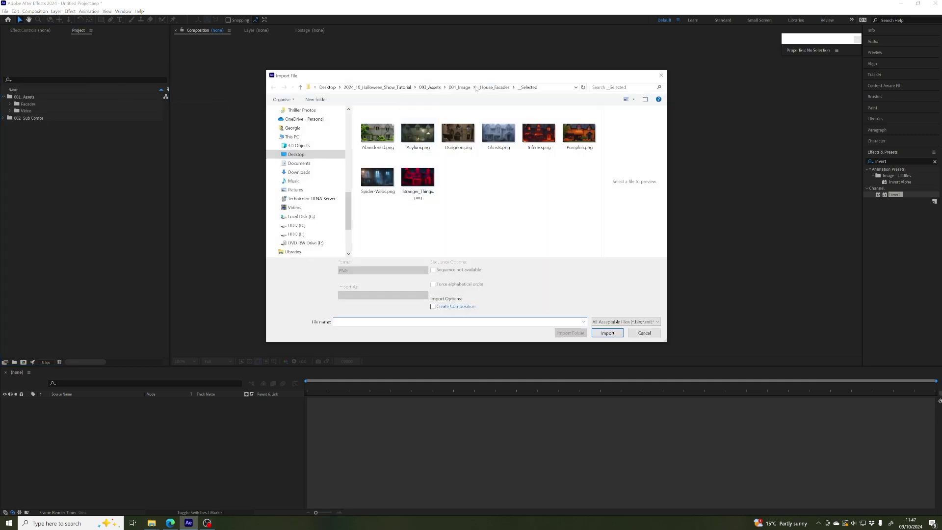
click(458, 87)
click(452, 88)
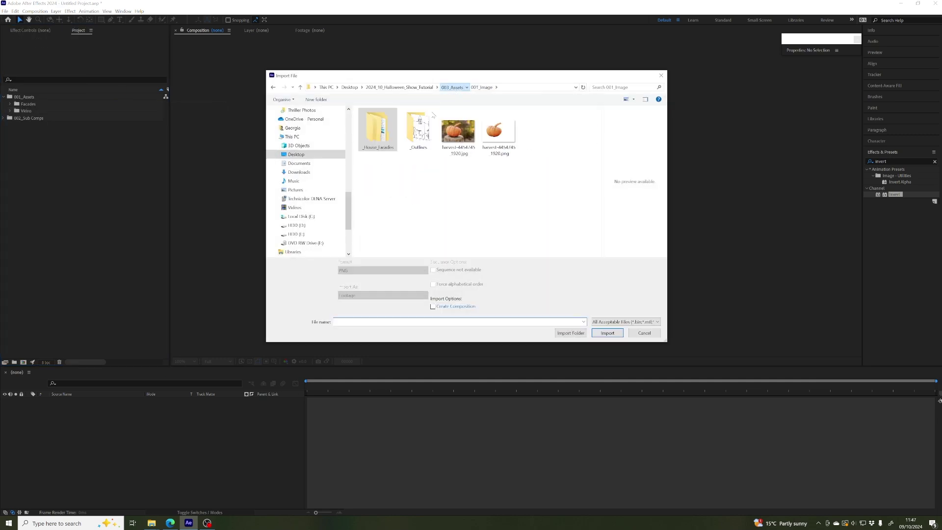
double_click(418, 130)
key(ctrl+a)
click(607, 333)
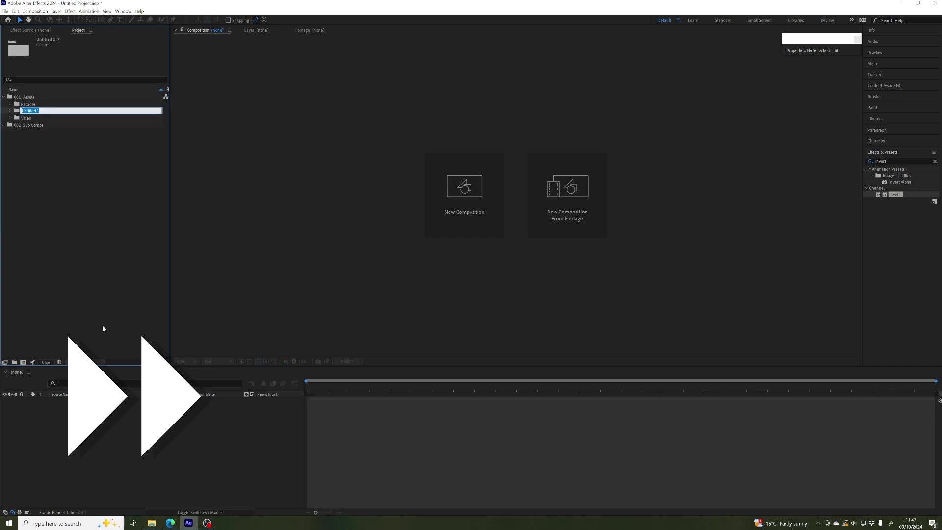
- Name the new subfolder of 001_Assets Audio and import all the MP3 files from the 004_Audio folder of 003_Assets
text(Audio)
key(Return)
key(ctrl+i)
double_click(379, 148)
key(ctrl+a)
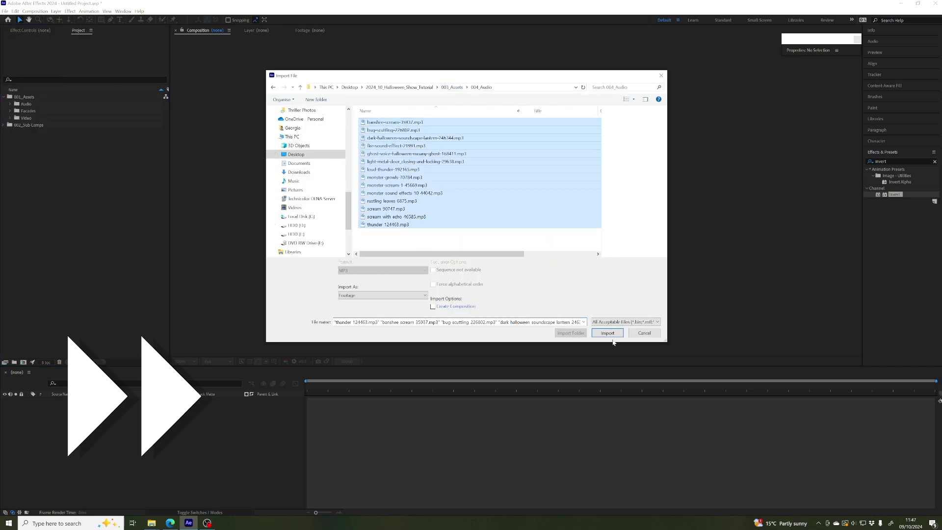
click(607, 330)
- Create two subfolders named Music and SFX inside the Audio folder
key(ctrl+alt+shift+n)
text(Music)
key(Return)
key(ctrl+alt+shift+n)
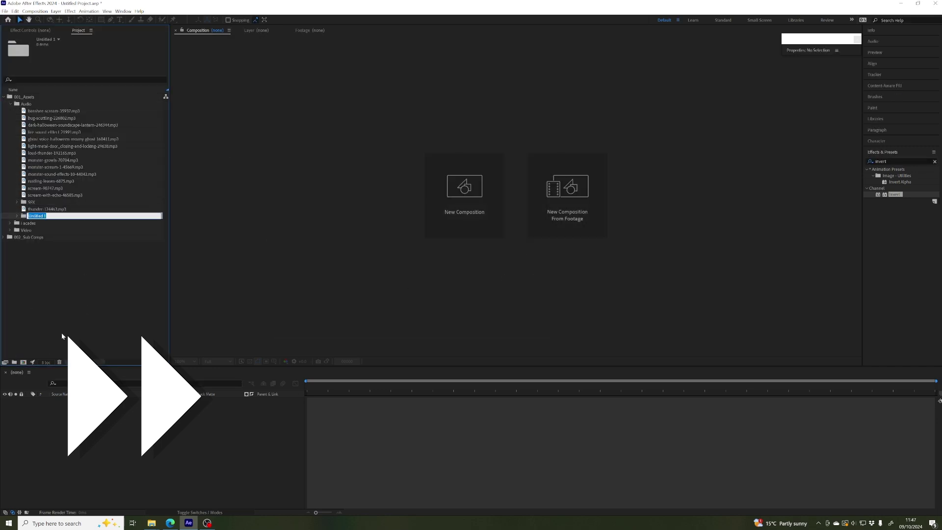
text(SFX)
key(Return)
- Move the dark-halloween-soundscape-lantern track into Music and all the other sounds into SFX, and collapse the Audio folder
drag(74, 125, 42, 168)
shift+click(49, 216)
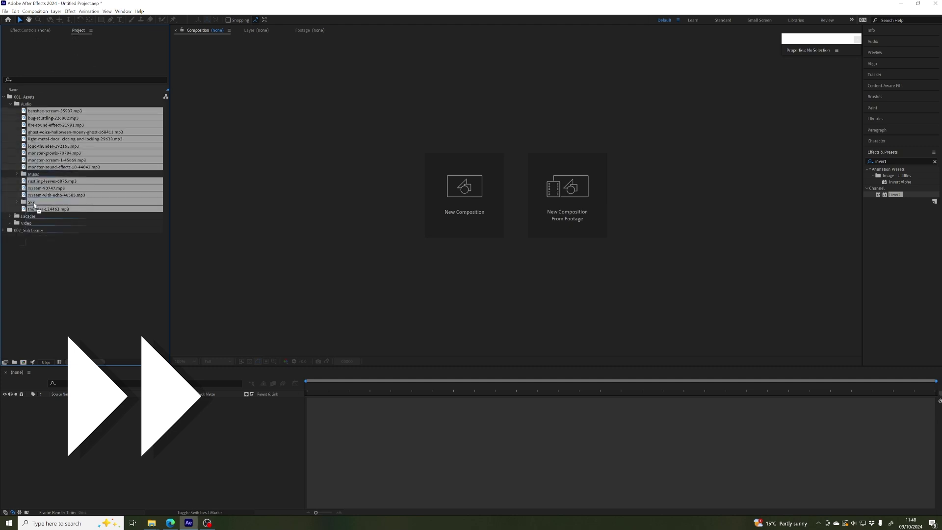
click(10, 104)
- Create a subfolder named Outlines inside the 001_Assets folder
click(25, 96)
key(ctrl+alt+shift+n)
text(Outlines)
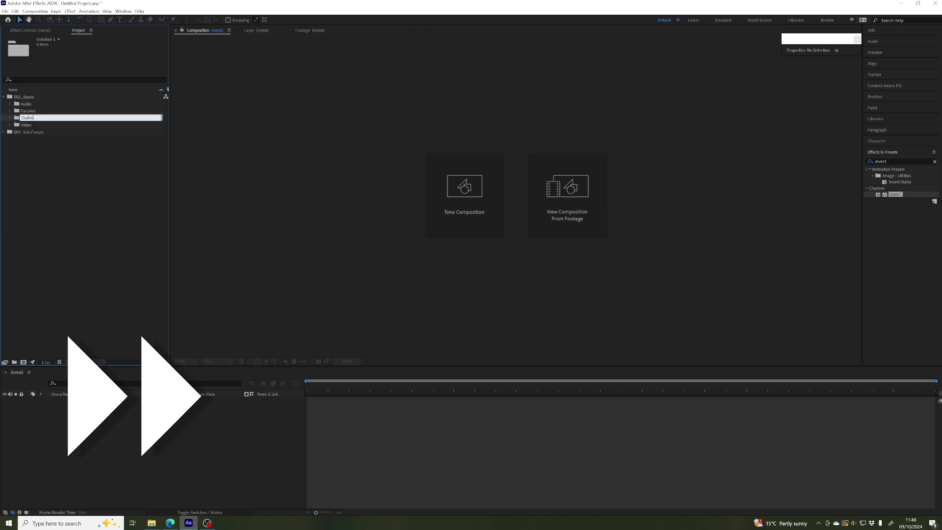
key(Return)
- Import the Outlines.png image into the Outlines folder
click(4, 11)
click(137, 112)
click(452, 86)
key(ctrl+a)
click(608, 332)
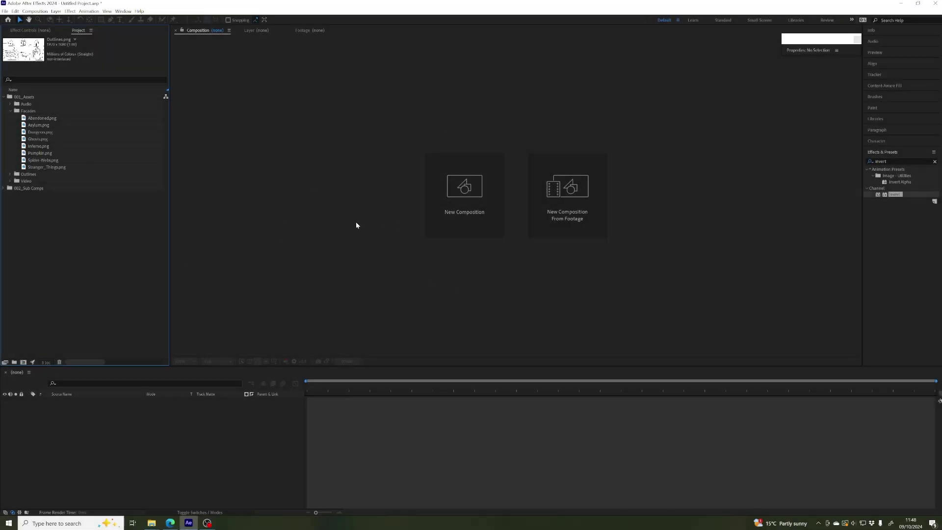
- Save the project as Halloween_Tutorial in the 004_AE folder of 004_Working Files
click(5, 11)
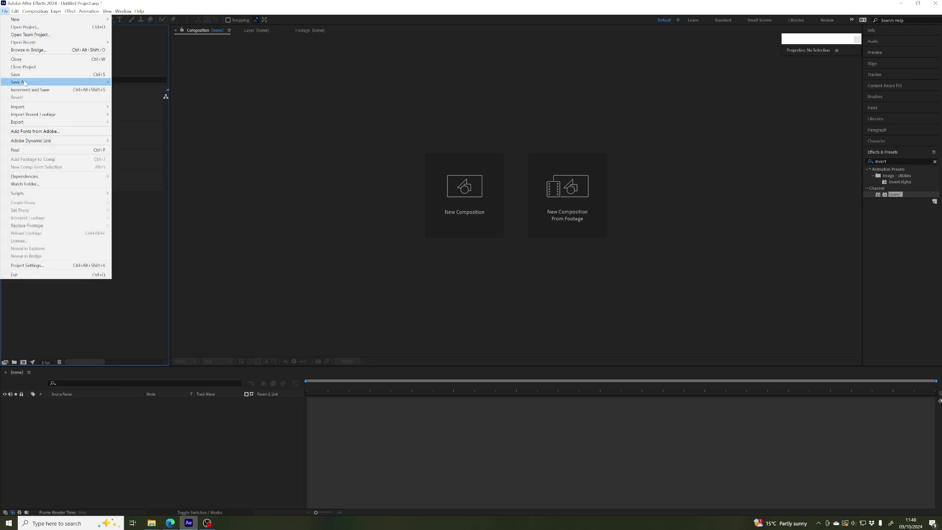
mouse_move(73, 82)
click(155, 81)
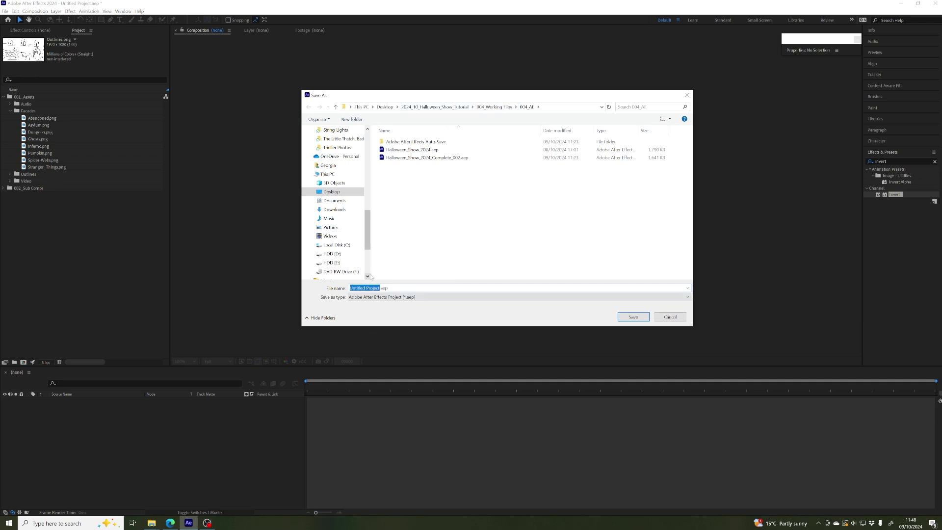
text(Halloween_Tutorial)
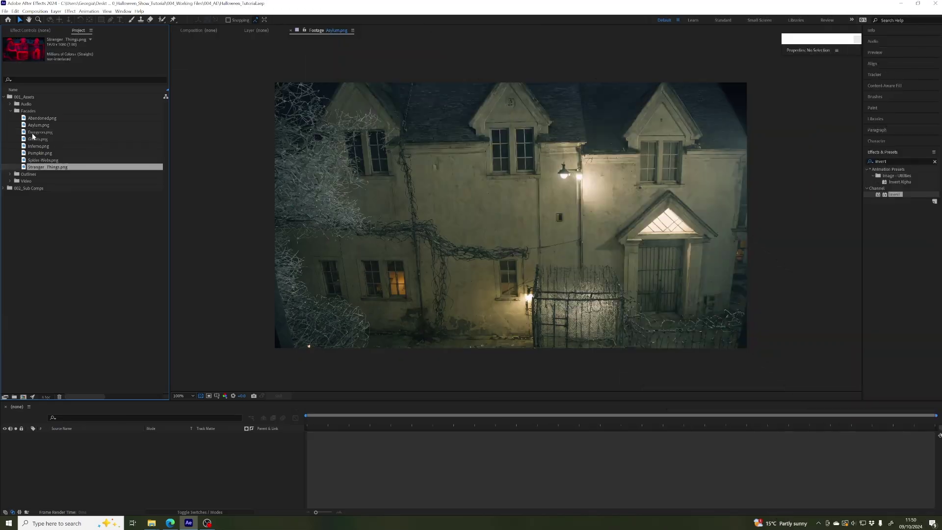
- Preview the Dungeon.png facade, create a composition from it and move that composition into the 002_Sub Comps folder
click(29, 132)
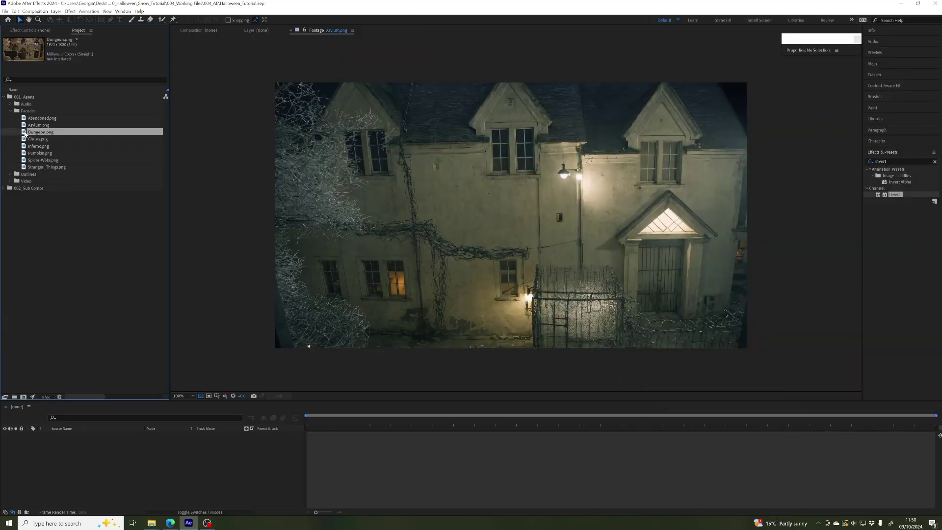
double_click(27, 132)
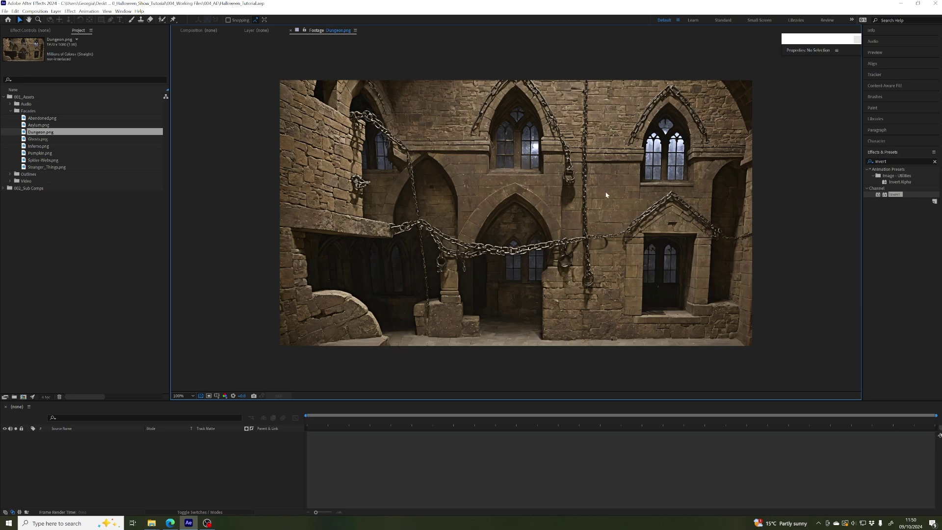
scroll(579, 213, up, 1)
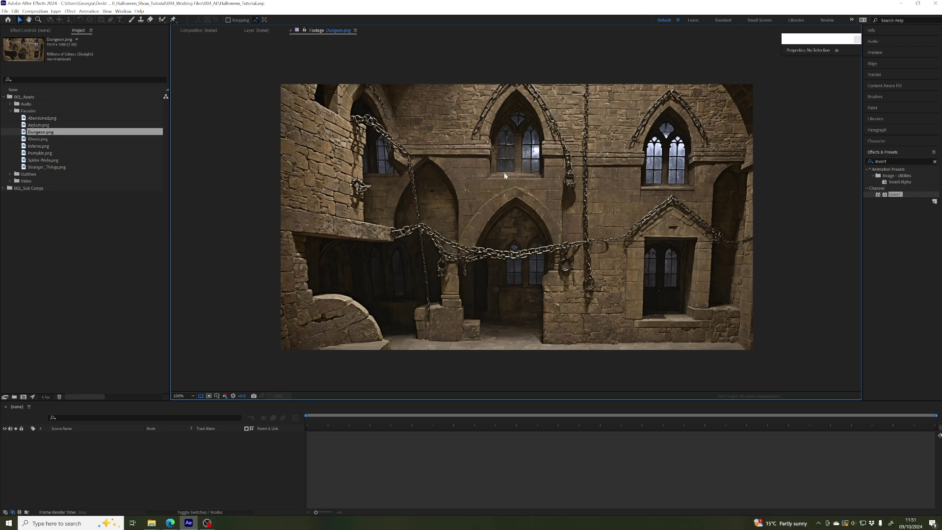
drag(540, 201, 539, 210)
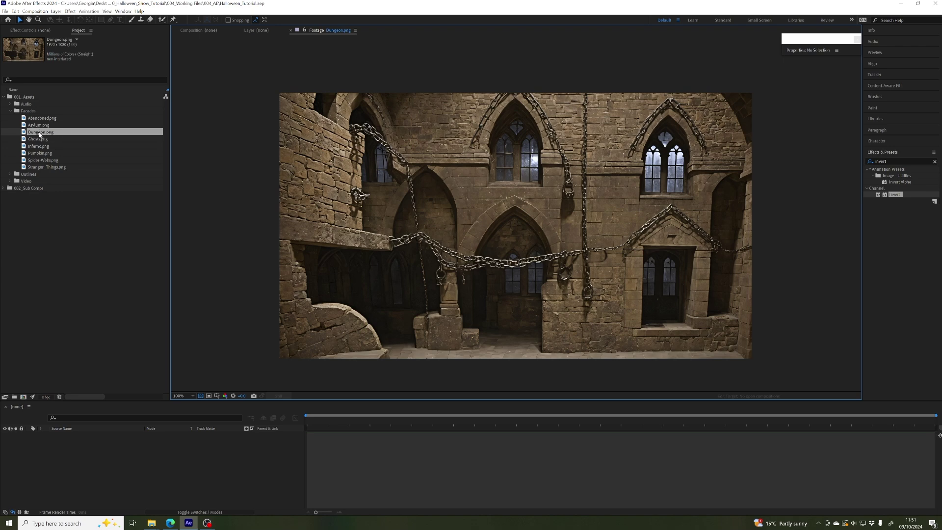
drag(36, 136, 23, 397)
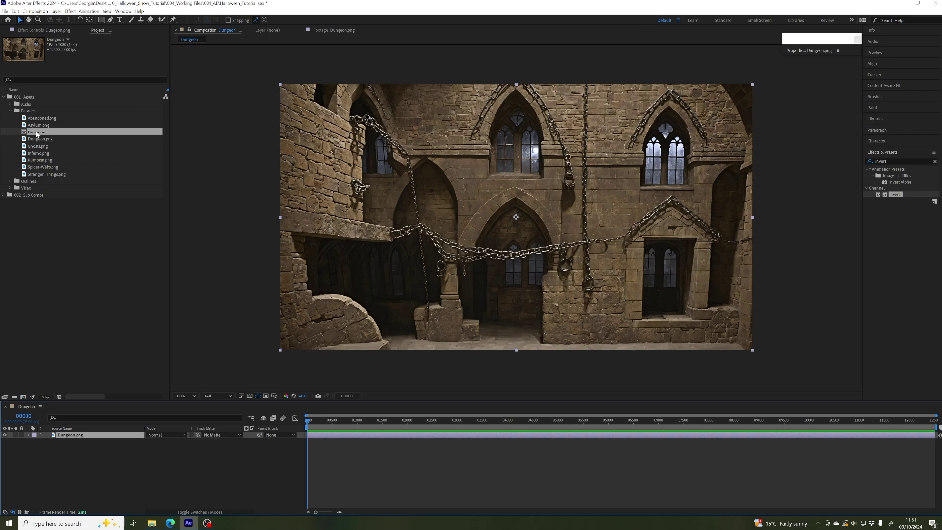
drag(37, 135, 42, 192)
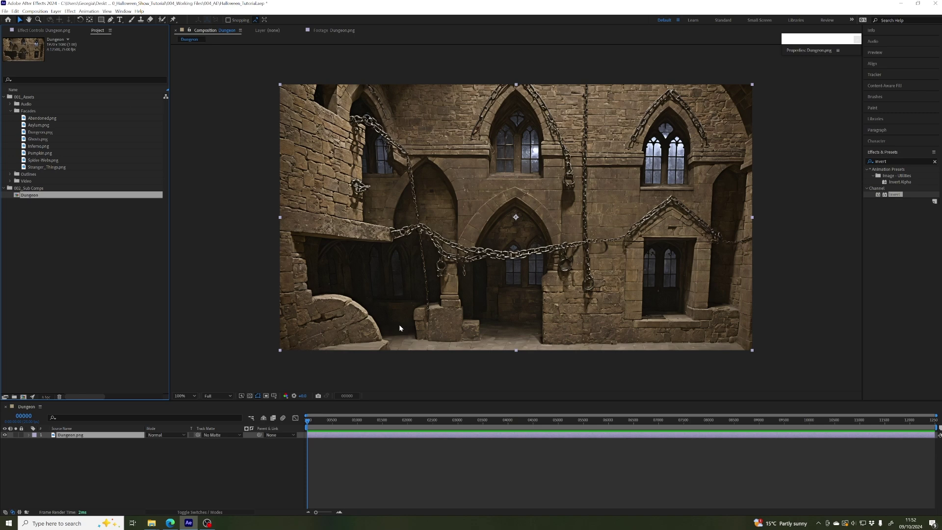
- Preview Outlines.png from the Outlines folder and add it as a layer above Dungeon.png in the Dungeon composition
click(10, 175)
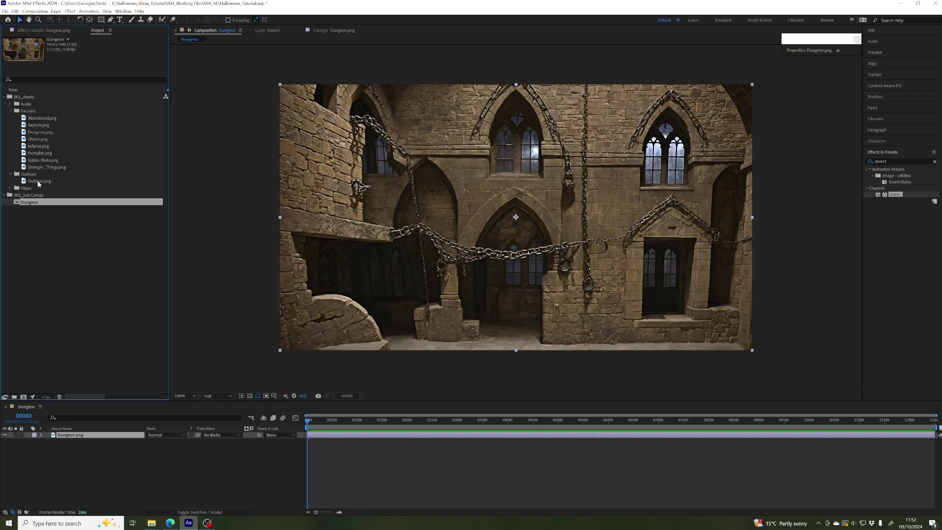
click(31, 182)
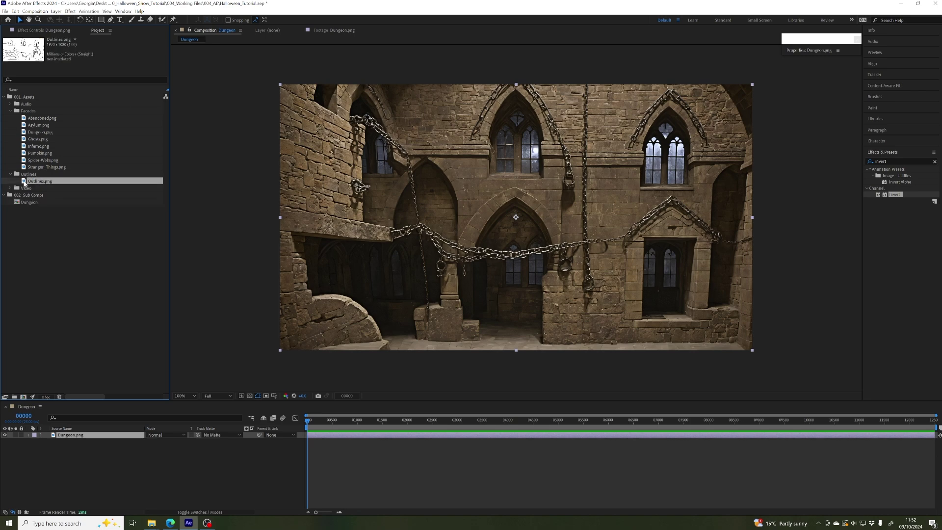
double_click(24, 183)
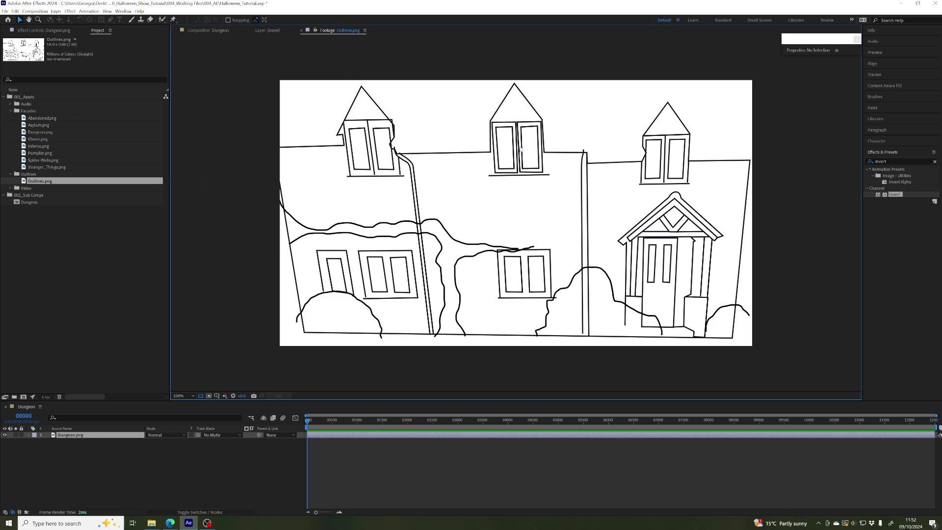
click(26, 406)
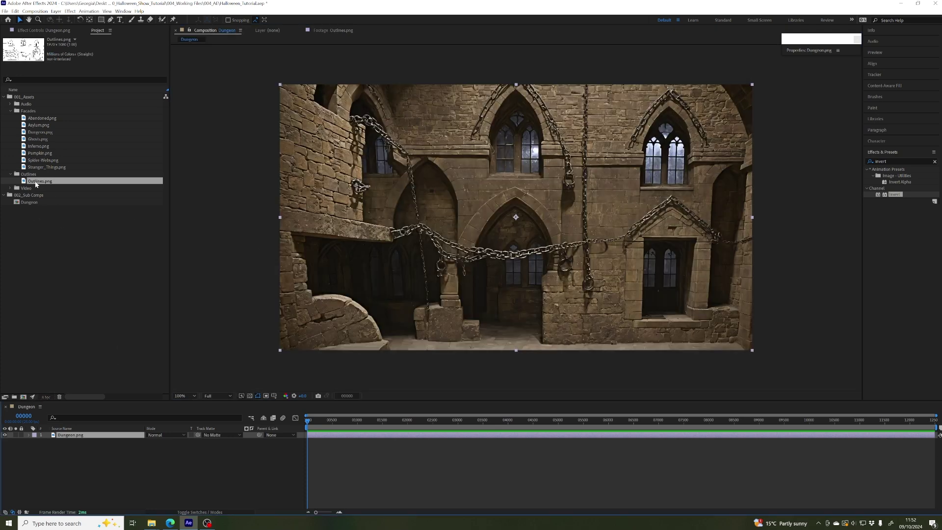
mouse_move(34, 183)
mouse_down()
mouse_move(55, 268)
mouse_move(68, 437)
mouse_up()
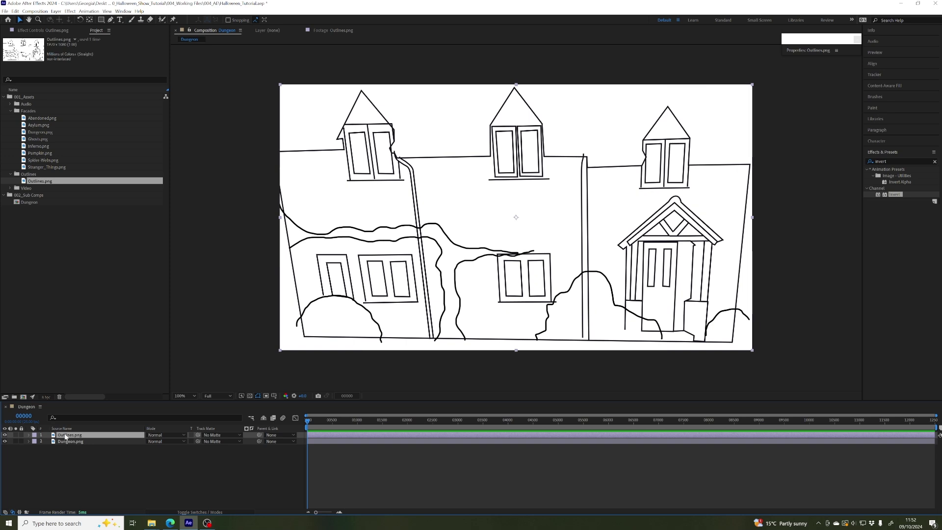
- Search the effects and presets for "invert"
click(898, 161)
key(BackSpace)
key(BackSpace)
key(BackSpace)
key(BackSpace)
text(vert)
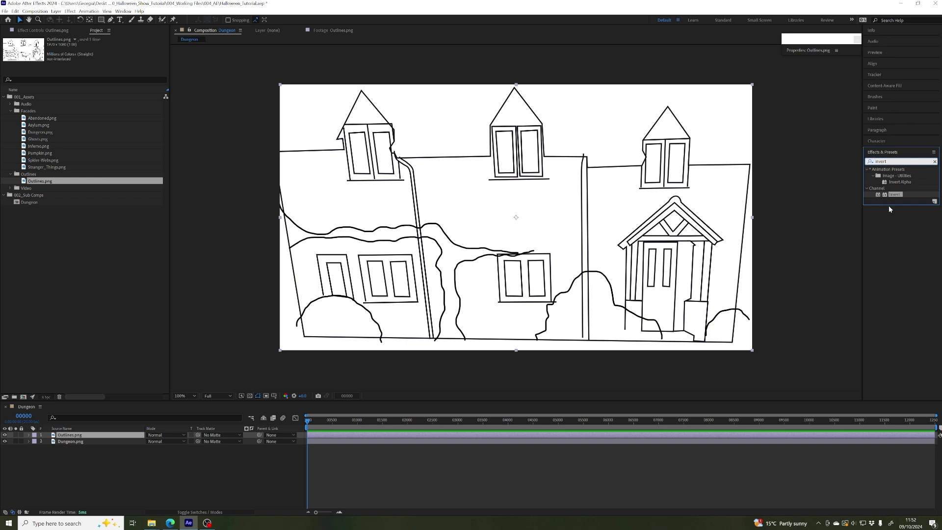
click(123, 11)
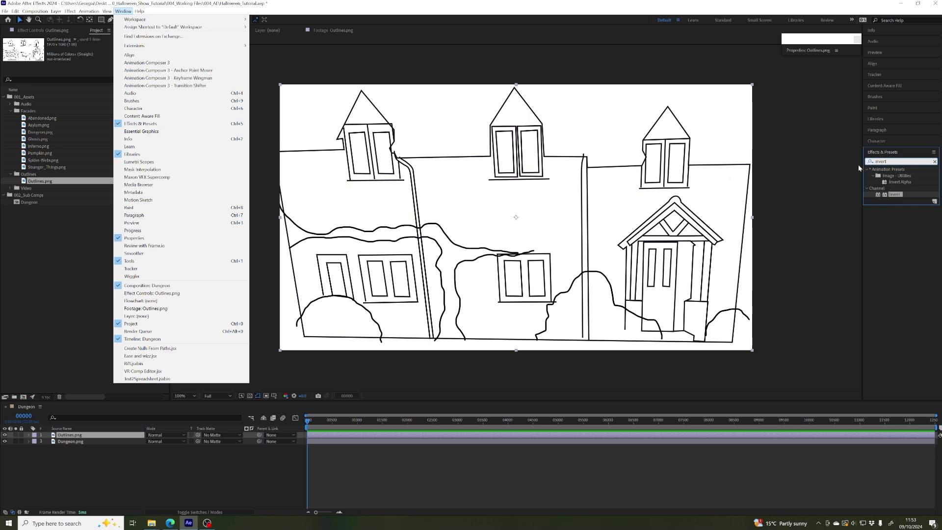
click(880, 152)
click(891, 153)
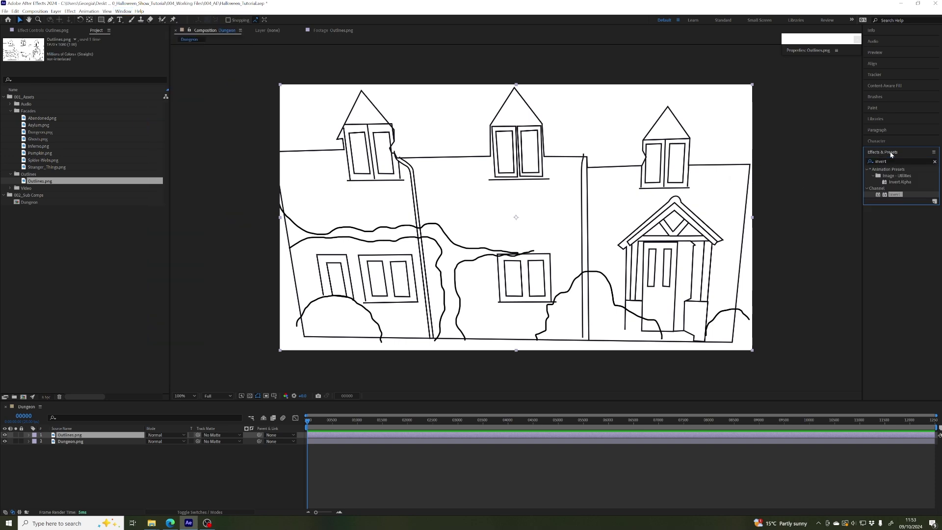
click(124, 11)
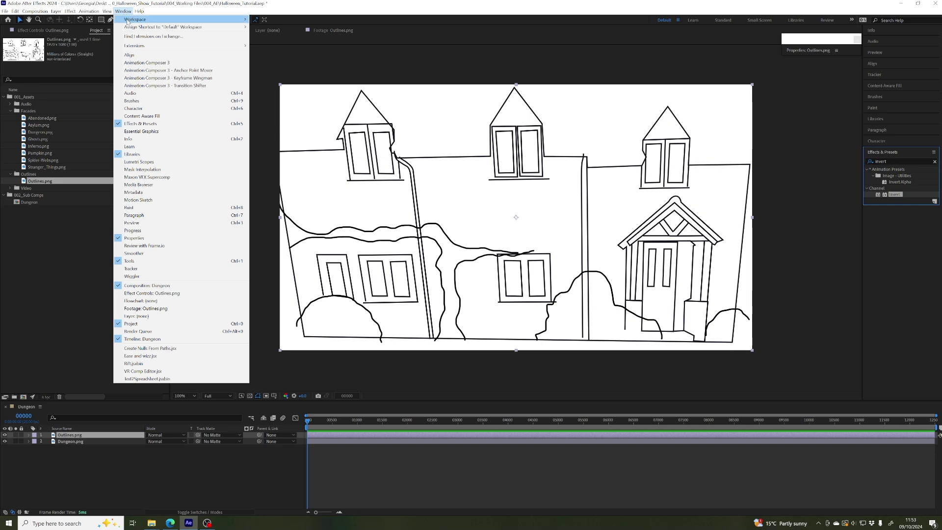
mouse_move(127, 21)
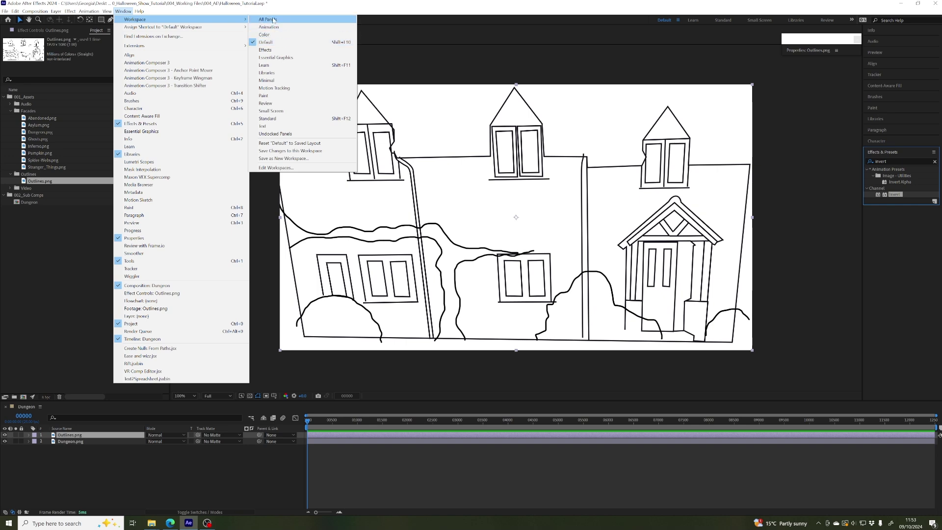
click(291, 43)
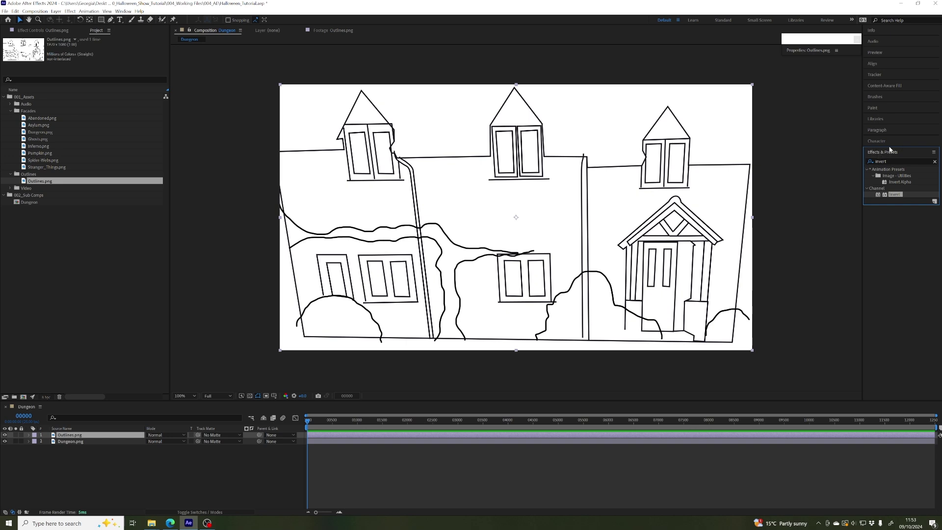
- Apply the Invert effect to the Outlines.png layer and set its blending mode to Screen
click(877, 161)
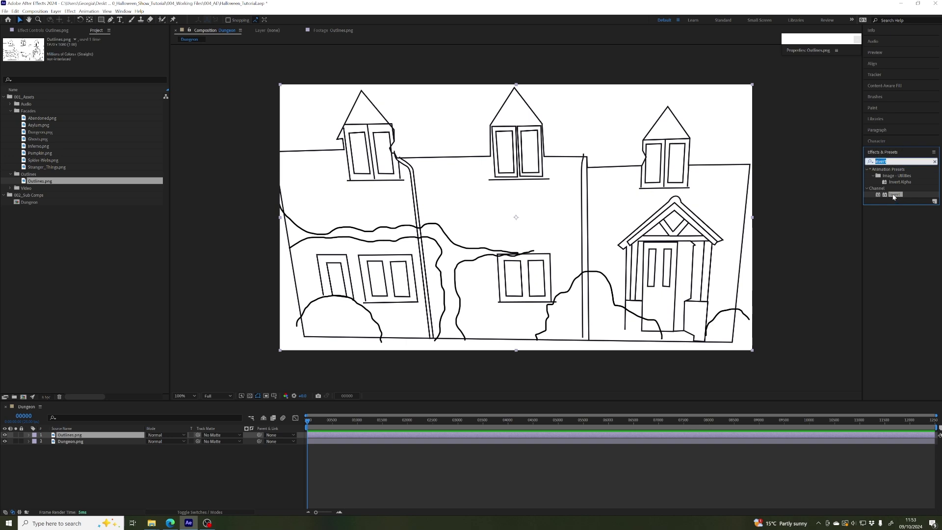
drag(896, 196, 70, 439)
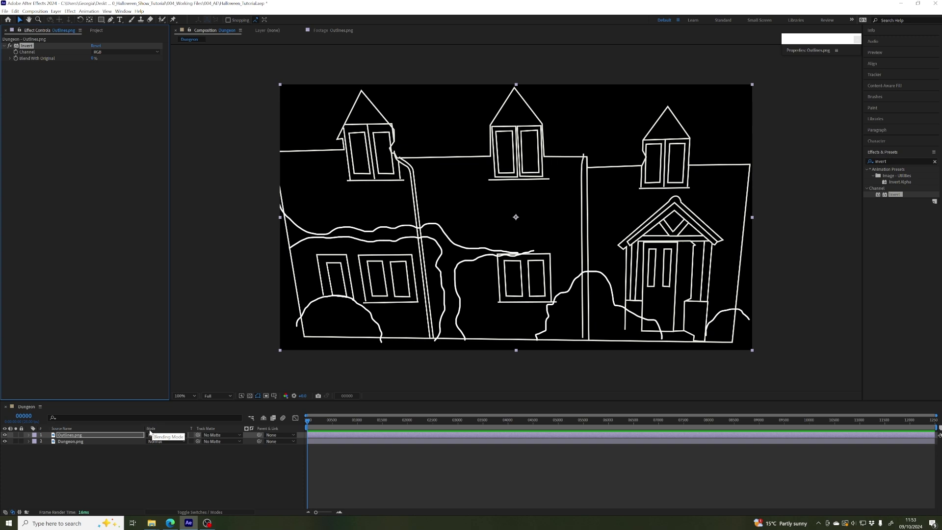
click(166, 434)
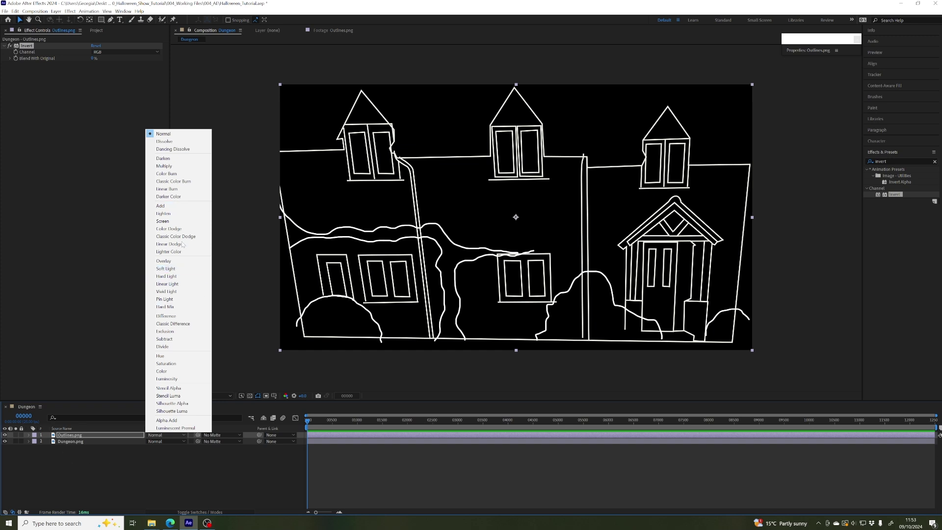
click(163, 222)
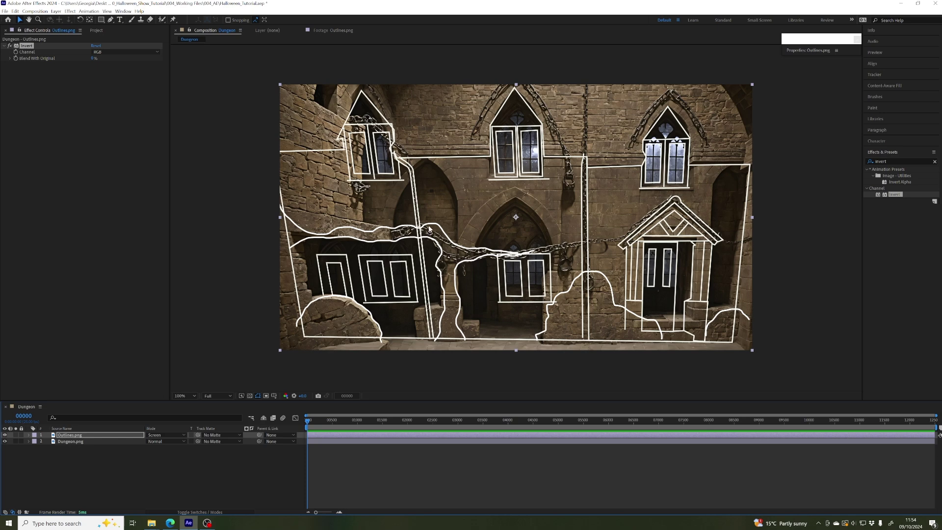
- Select the Dungeon.png layer and activate the Pen tool
click(69, 441)
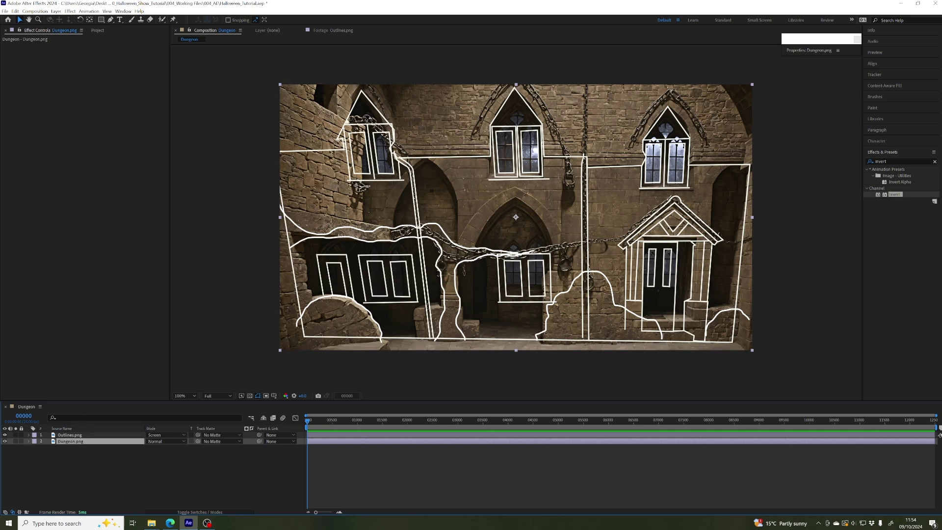
click(111, 20)
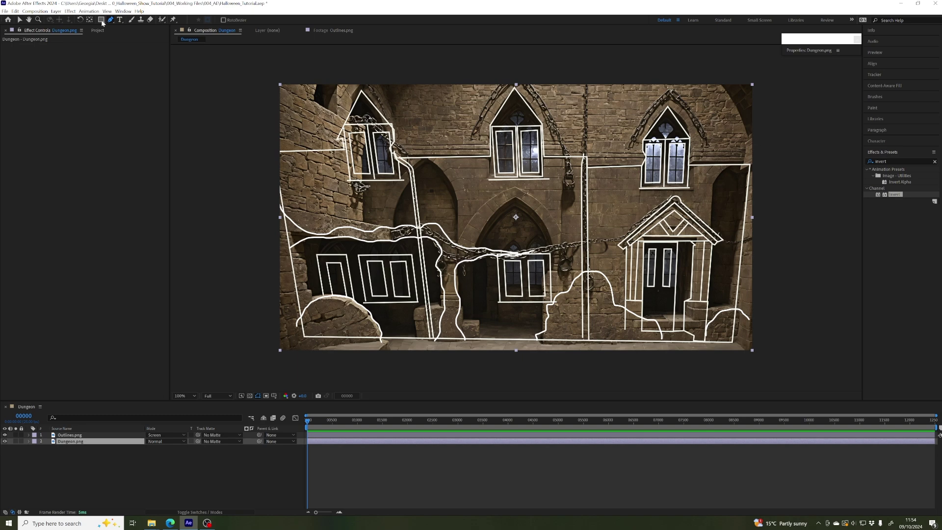
- Hide the Tools bar and show it again
click(121, 11)
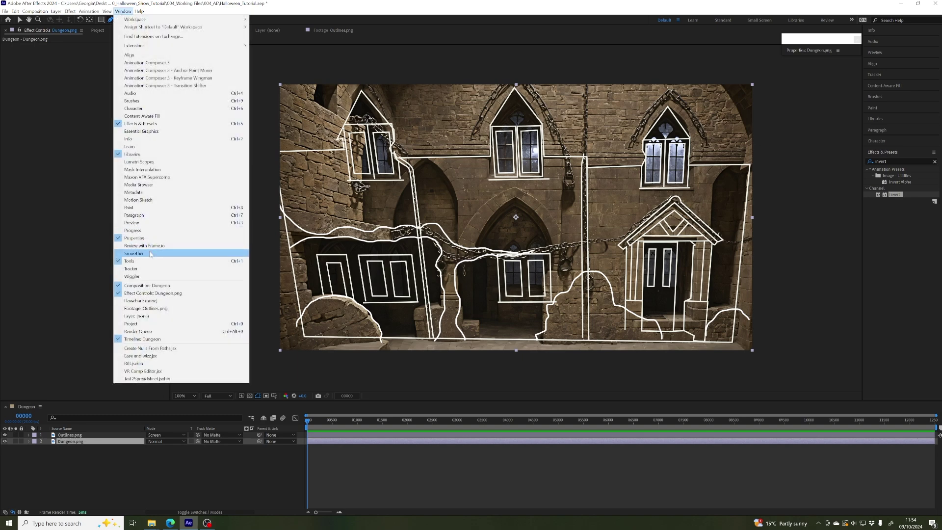
click(131, 261)
click(121, 12)
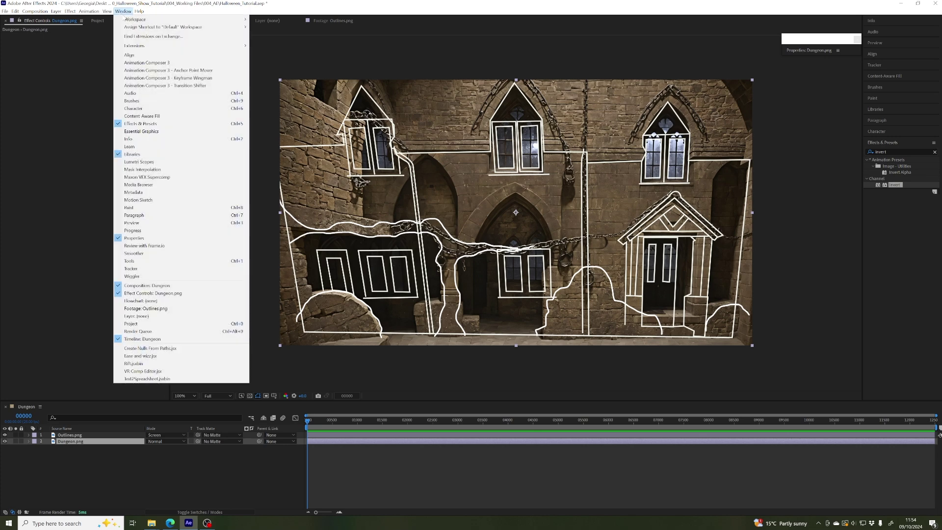
click(147, 260)
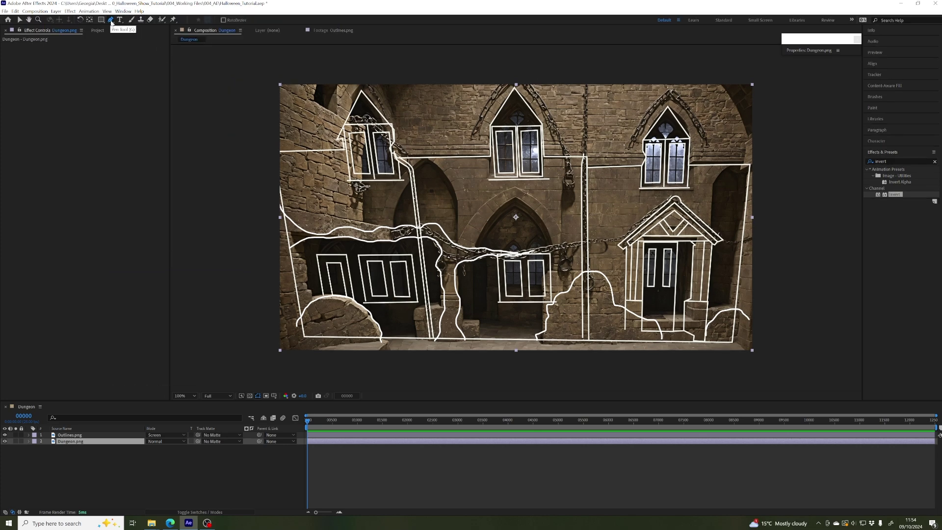
- Start a Pen tool mask on Dungeon.png, tracing the roofline from the left dormer over the middle dormer to the drainpipe
click(111, 20)
key(F2)
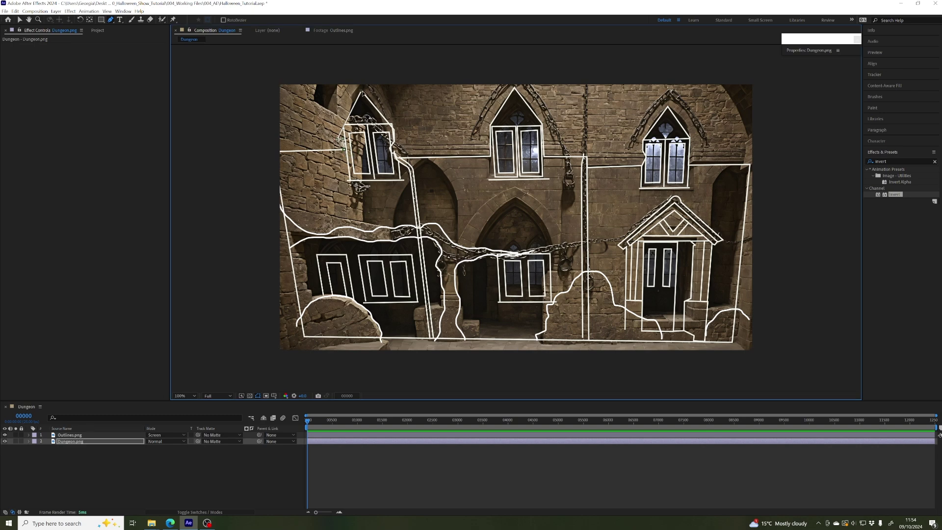
click(397, 157)
click(492, 157)
scroll(493, 131, up, 1)
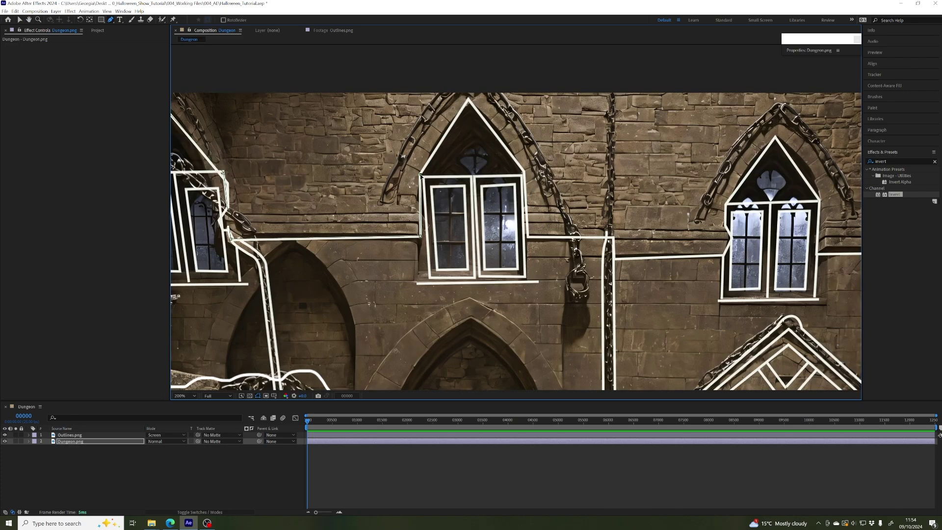
click(420, 175)
click(470, 100)
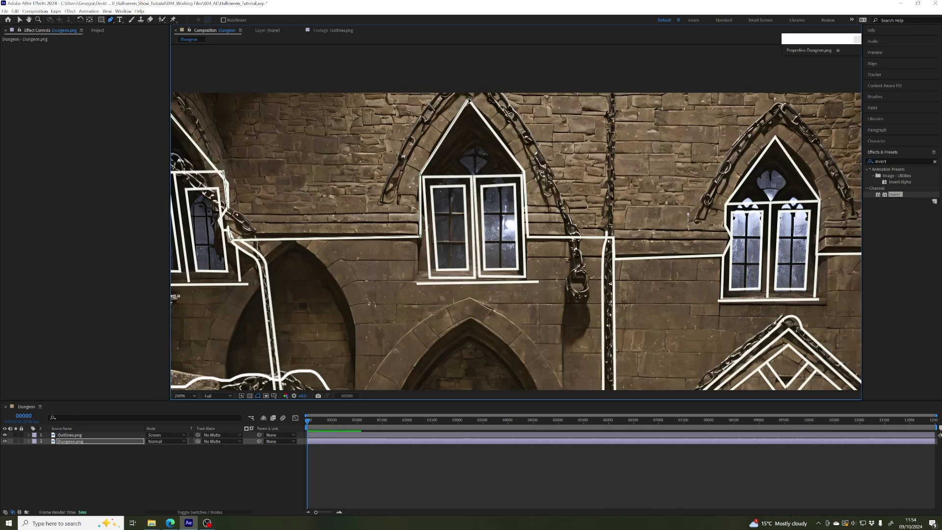
click(525, 172)
click(528, 236)
click(613, 237)
click(615, 259)
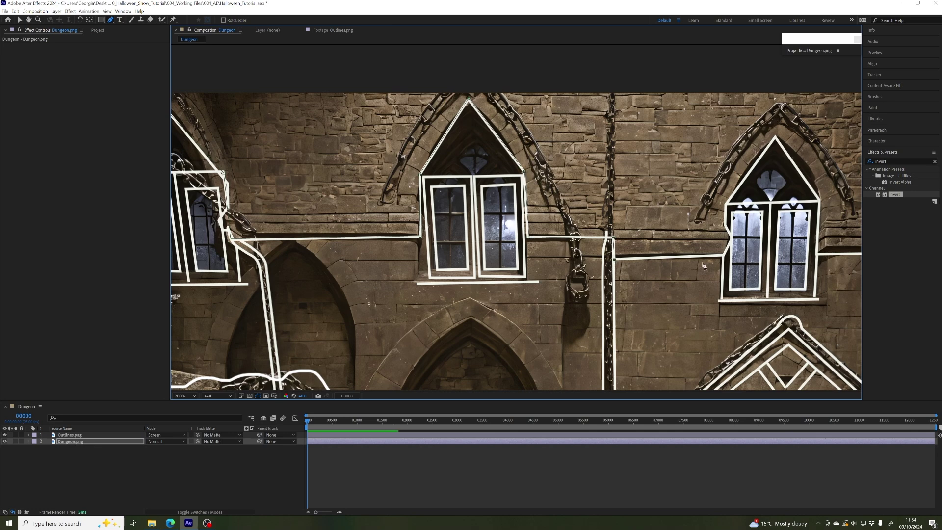
- Continue the mask along the roofline and around the right dormer to the house's upper-right corner
click(724, 255)
click(731, 238)
drag(766, 189, 616, 160)
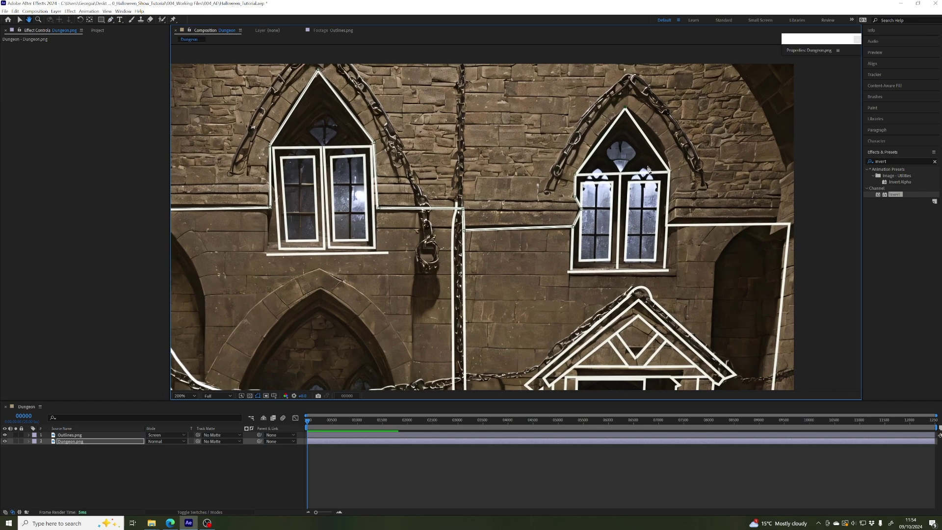
click(670, 171)
click(668, 225)
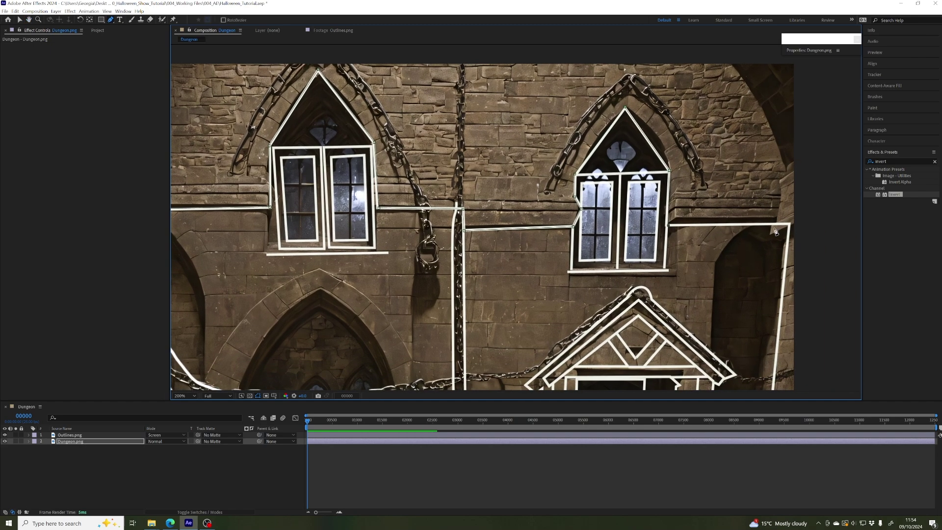
click(789, 224)
- Continue the mask down the right wall and along the base line to the house's lower-left corner
drag(678, 269, 534, 110)
scroll(632, 294, down, 3)
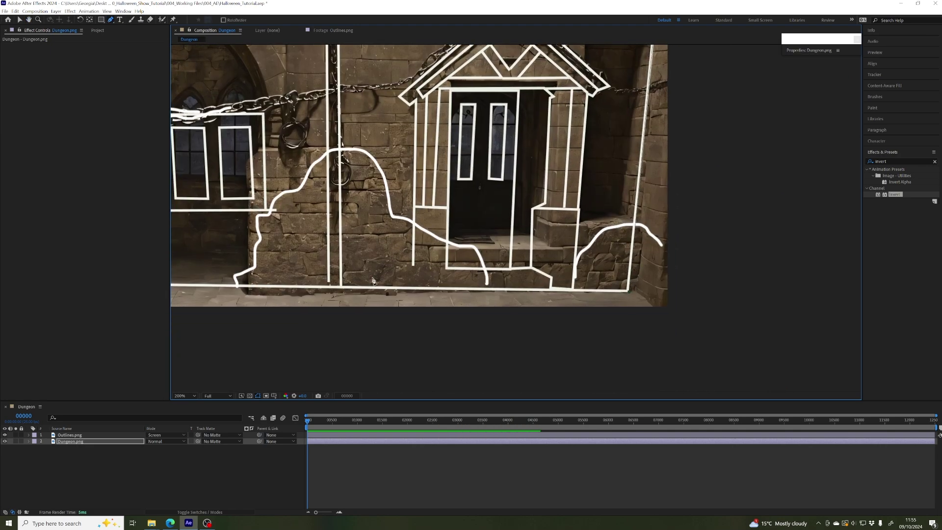
scroll(375, 282, left, 10)
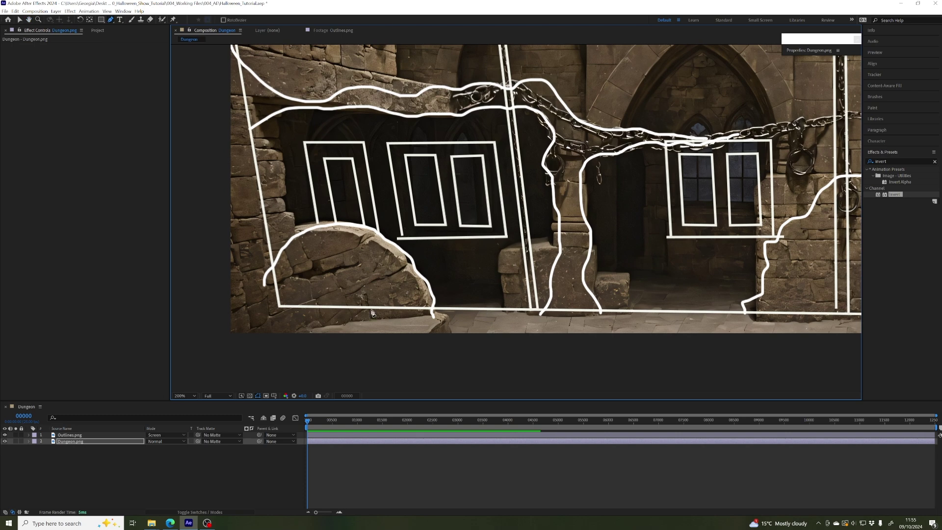
click(281, 306)
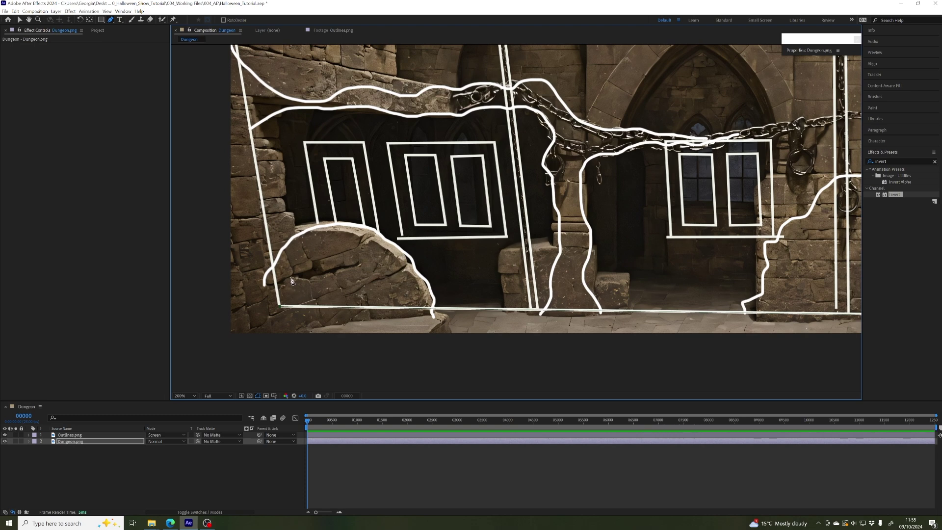
- Trace the mask up past the image's left edge, along the left roofline and around the left dormer, and close it
drag(394, 235, 447, 248)
scroll(412, 163, down, 2)
drag(413, 163, 388, 214)
key(g)
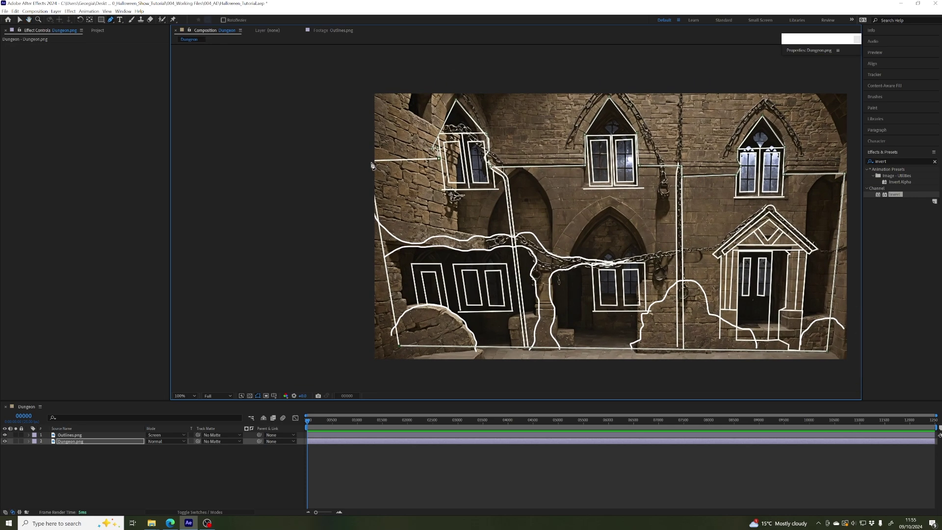
click(368, 161)
scroll(417, 164, up, 4)
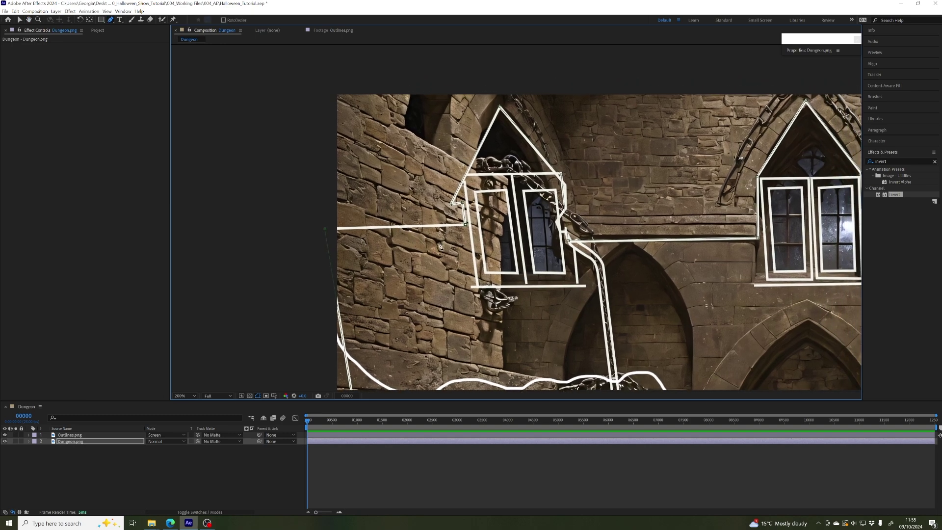
click(465, 224)
drag(529, 301, 421, 258)
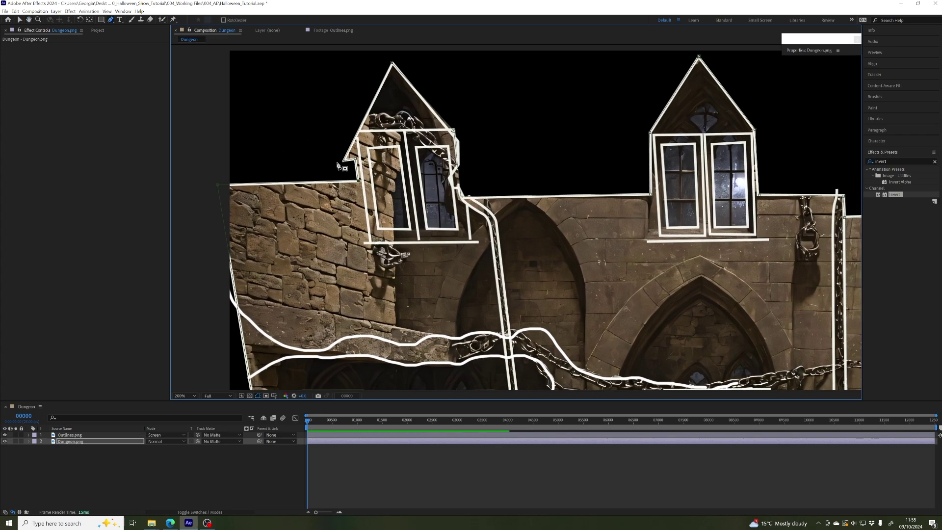
drag(551, 225, 485, 214)
scroll(485, 214, down, 3)
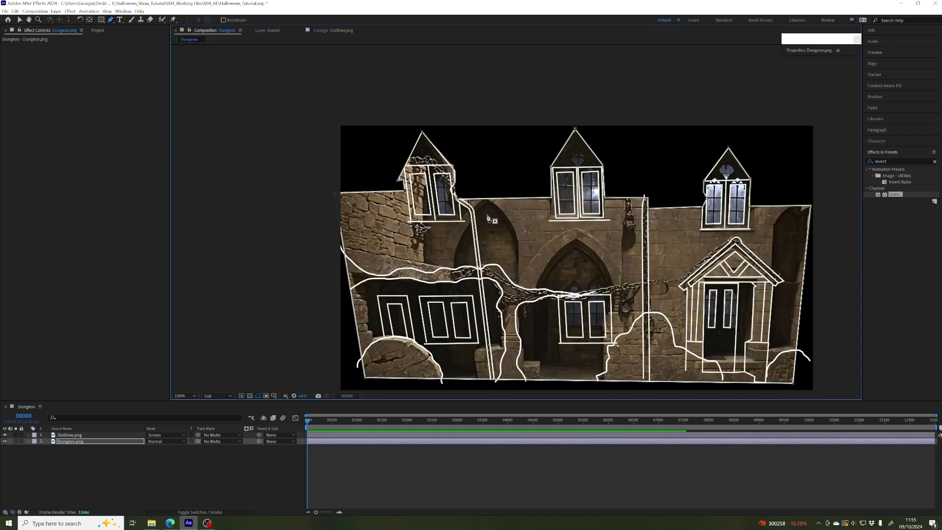
key(g)
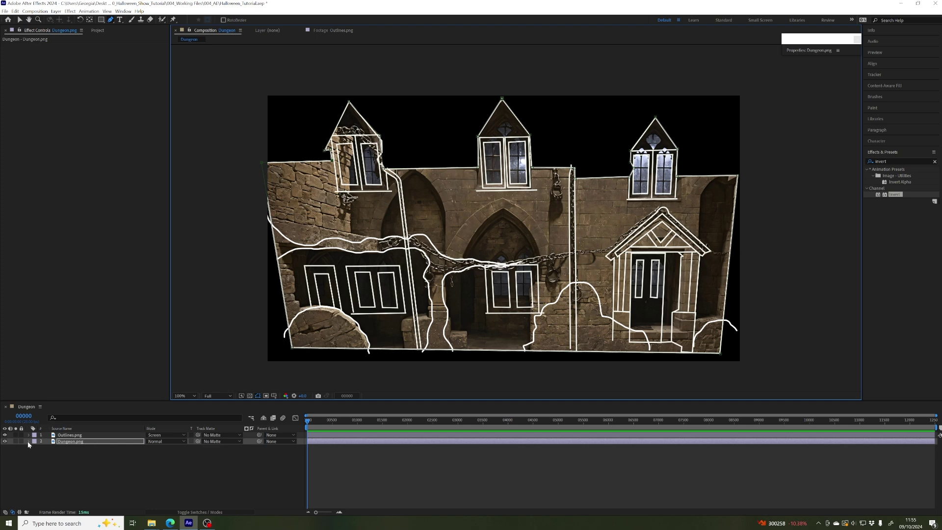
- Expand the Dungeon.png layer's masks and select Mask 1
click(71, 442)
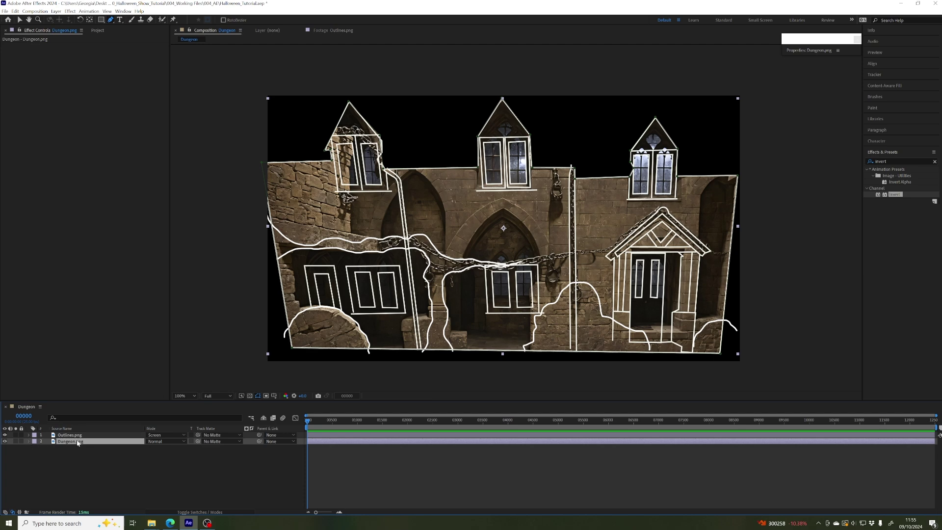
click(29, 442)
click(36, 449)
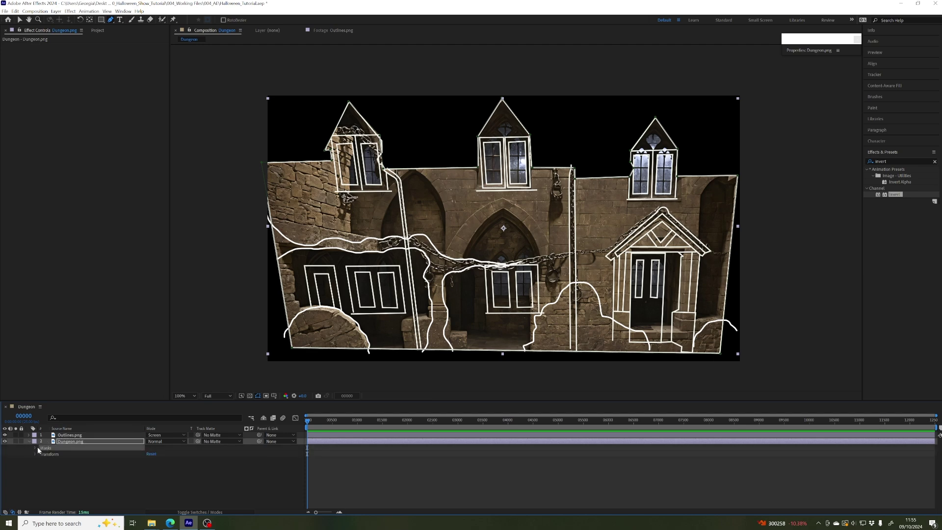
click(35, 448)
click(59, 455)
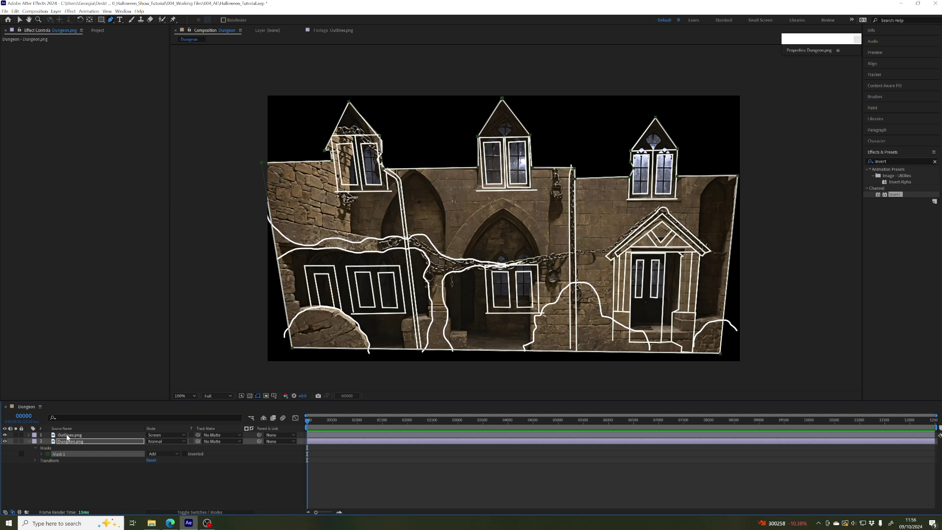
- Try to move Mask 1's upper-left point farther outside the image with the Pen tool, and undo the move
drag(473, 247, 491, 251)
key(g)
key(comma)
key(comma)
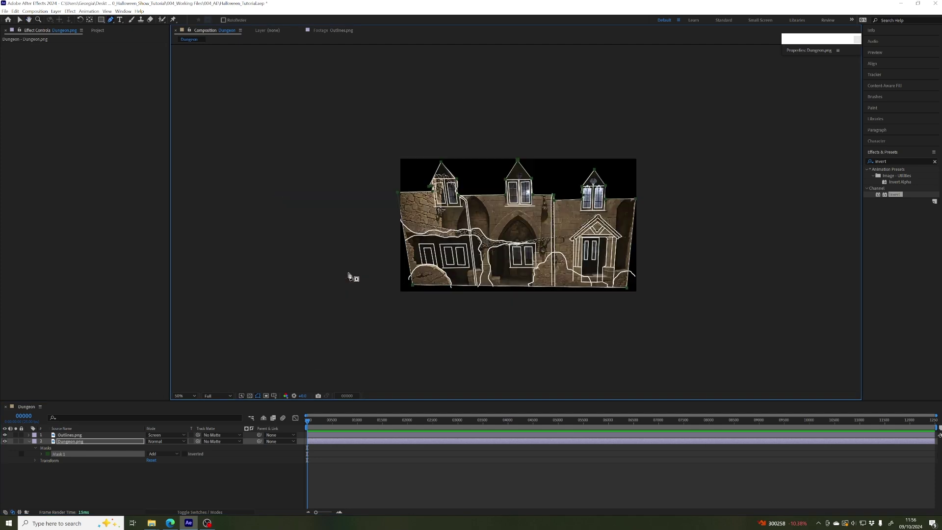
key(period)
key(period)
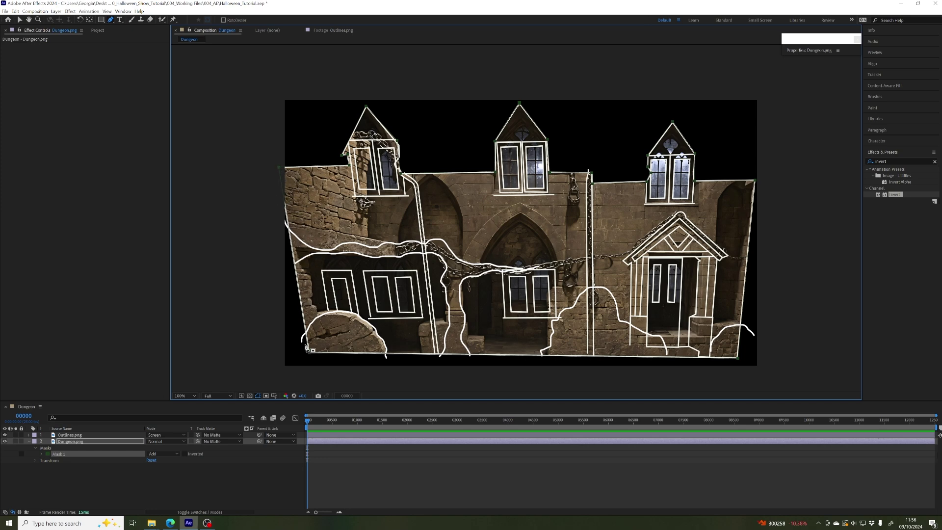
drag(280, 170, 262, 169)
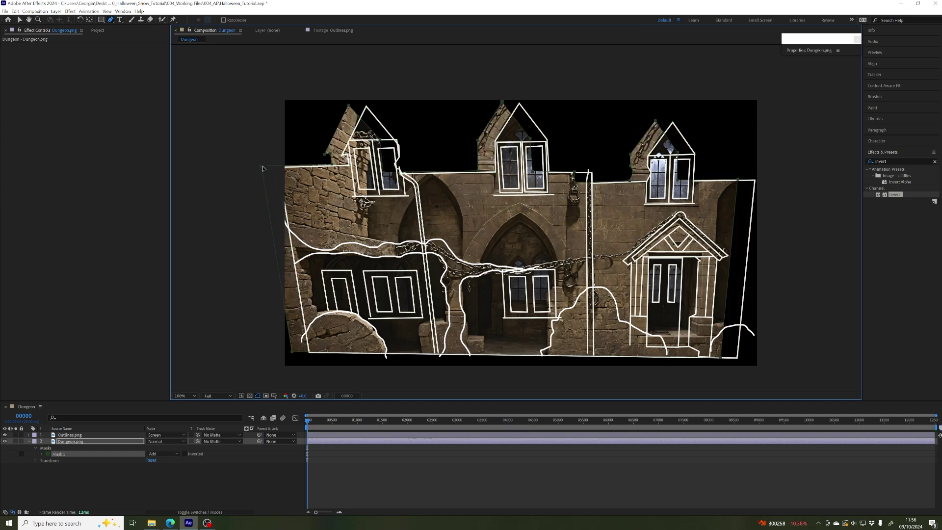
key(ctrl+z)
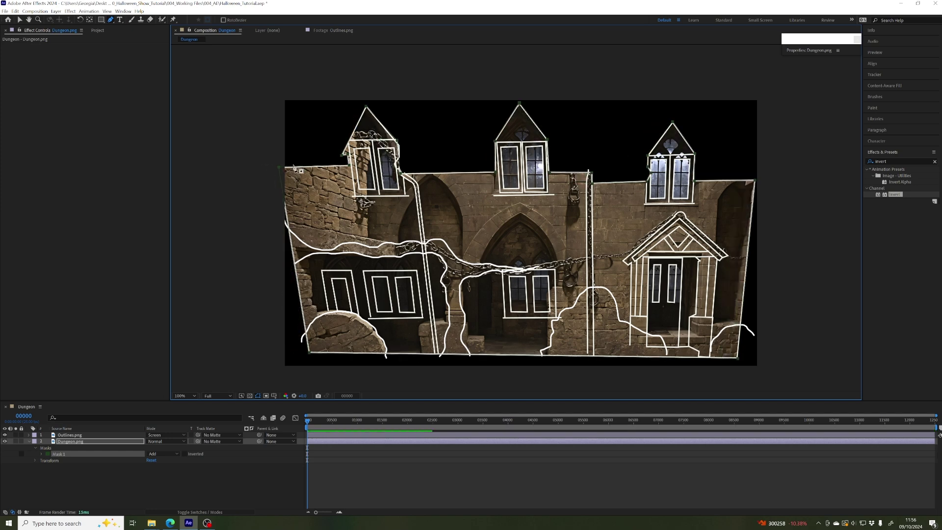
- With the Selection tool, move only Mask 1's upper-left point well outside the image, keeping its edge in line with the roofline
click(20, 20)
click(280, 171)
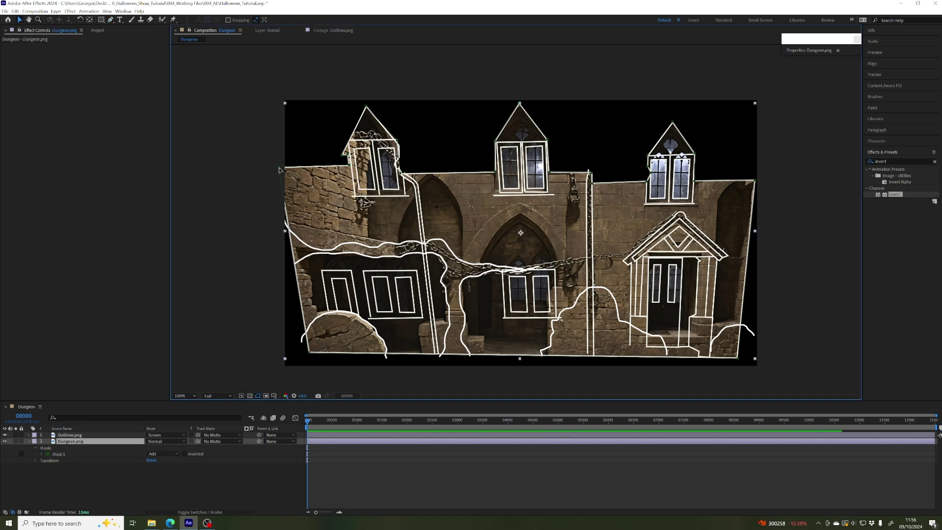
click(280, 167)
scroll(286, 175, up, 2)
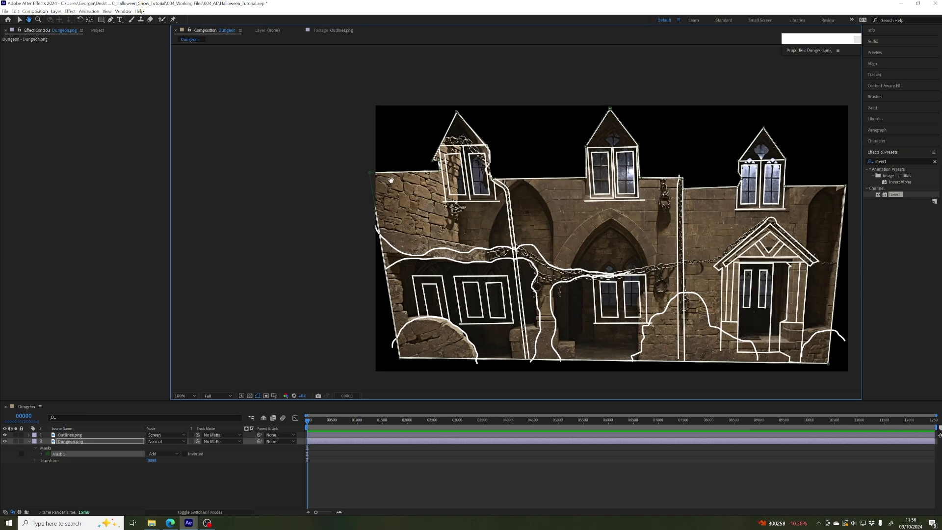
scroll(402, 185, left, 4)
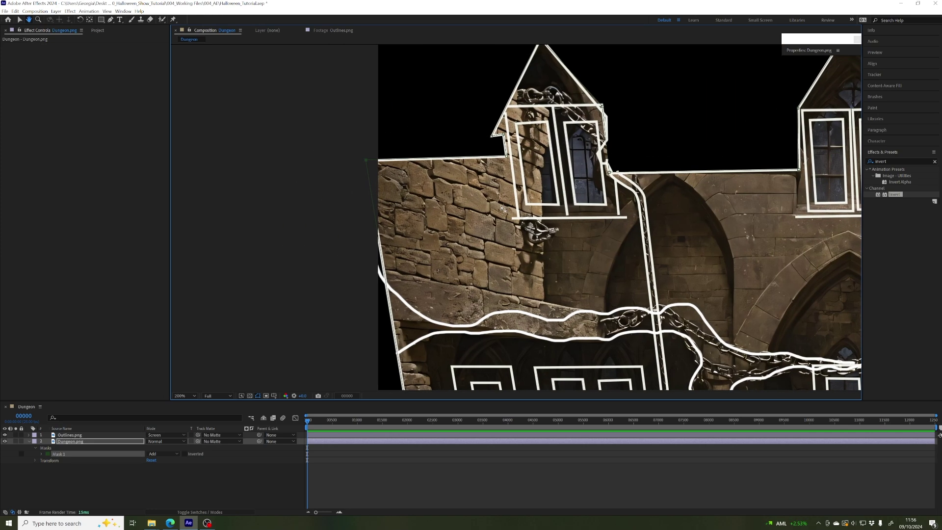
drag(366, 162, 343, 168)
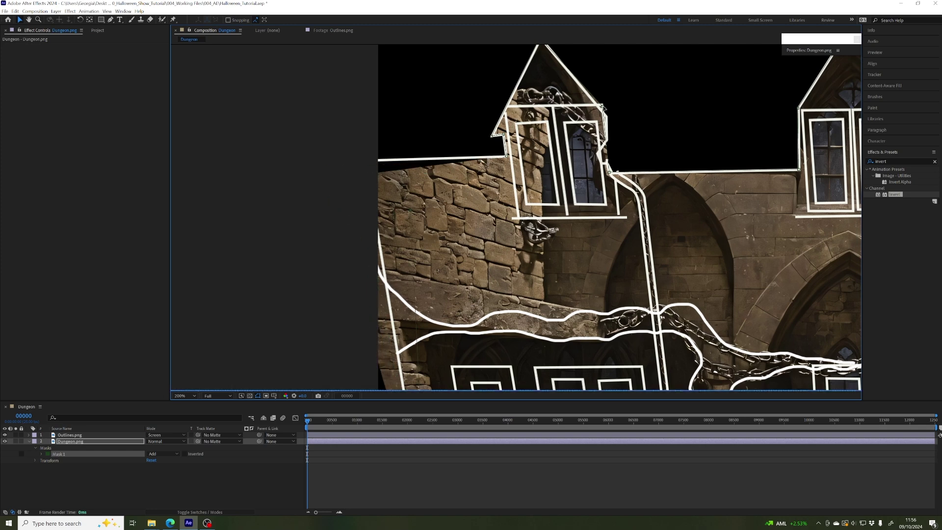
mouse_move(603, 107)
mouse_down()
mouse_move(633, 102)
mouse_move(602, 107)
mouse_up()
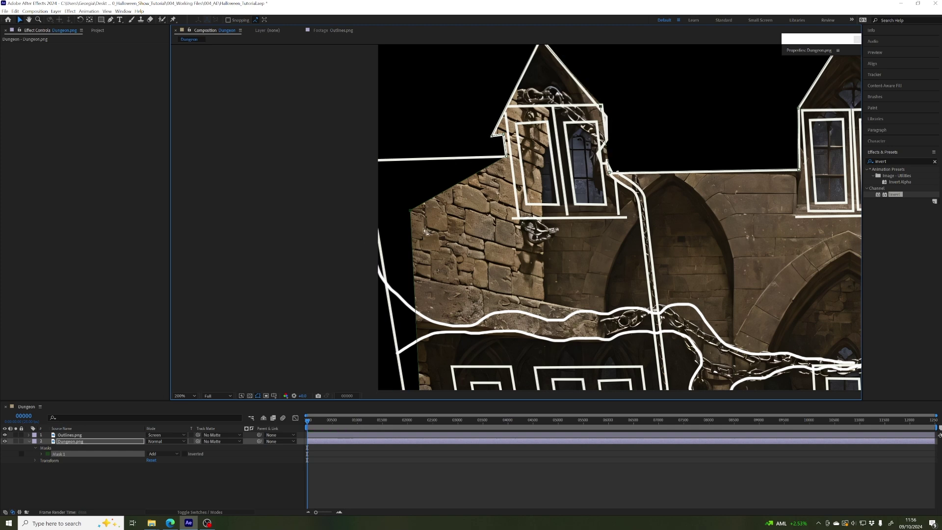
drag(410, 210, 257, 166)
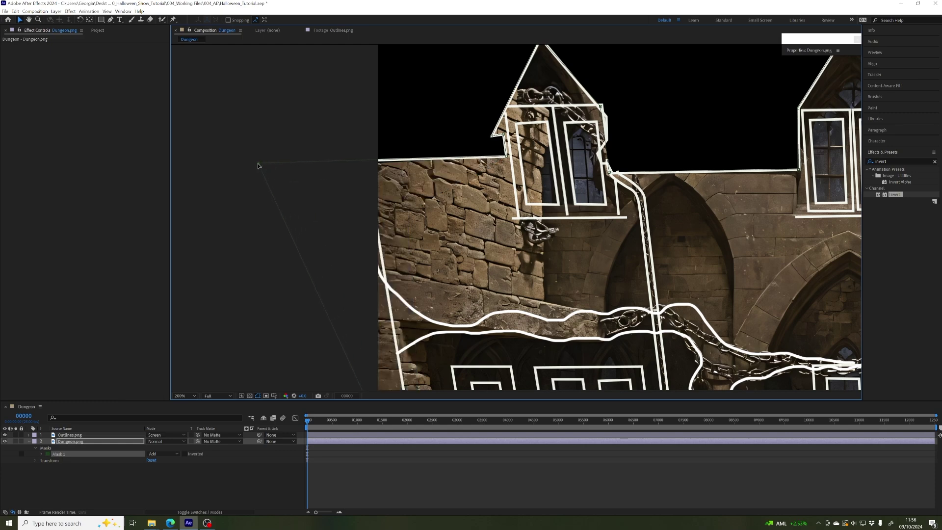
- Move Mask 1's lower-left point well outside the image, level with the house's base line
key(comma)
key(comma)
drag(425, 185, 381, 126)
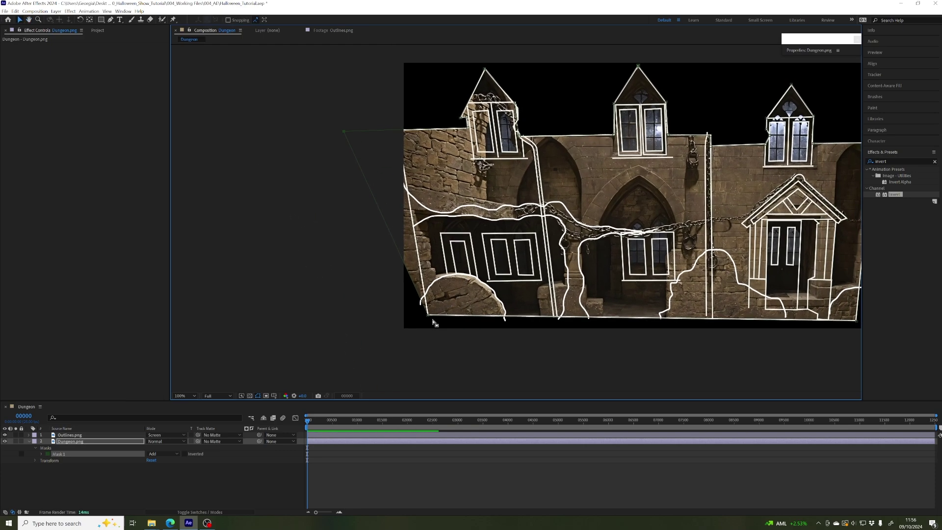
drag(423, 317, 236, 324)
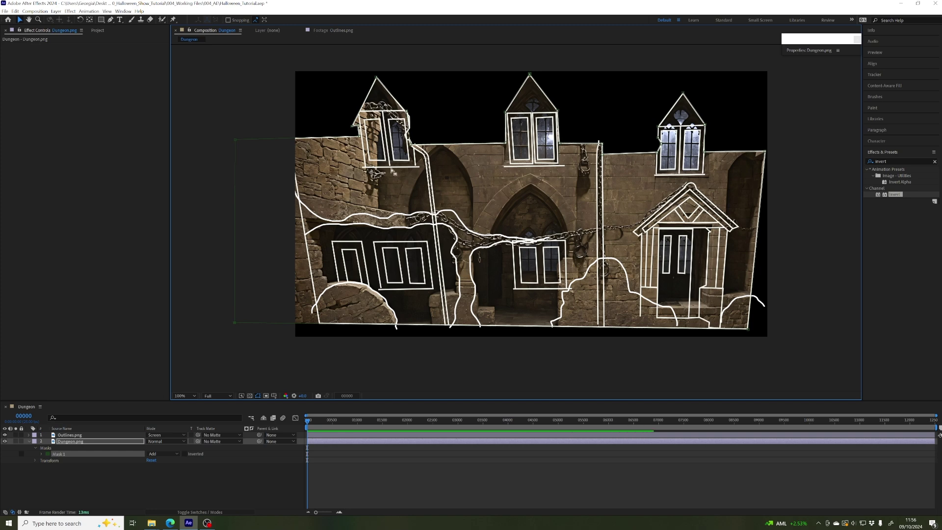
- Draw a closed four-point second mask on Dungeon.png across its left side with a slanted inner edge, and widen its outer top corner
click(64, 443)
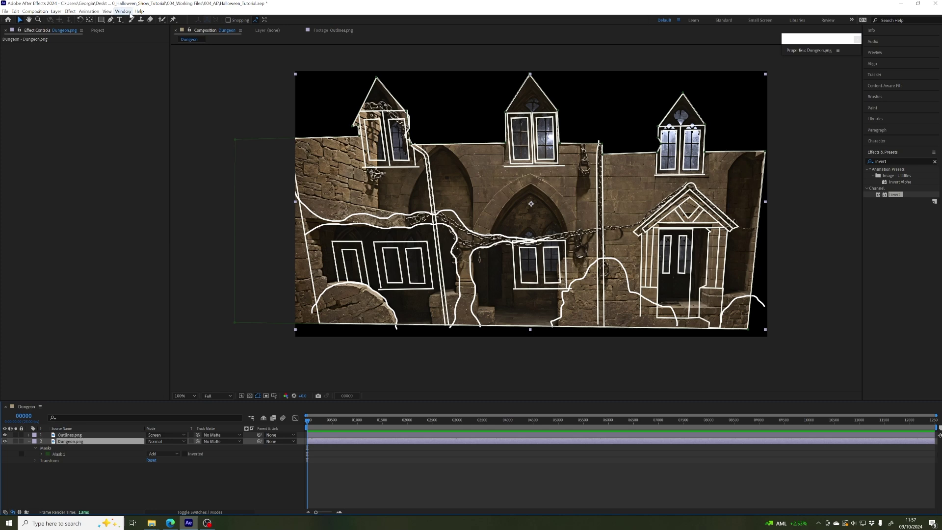
click(111, 21)
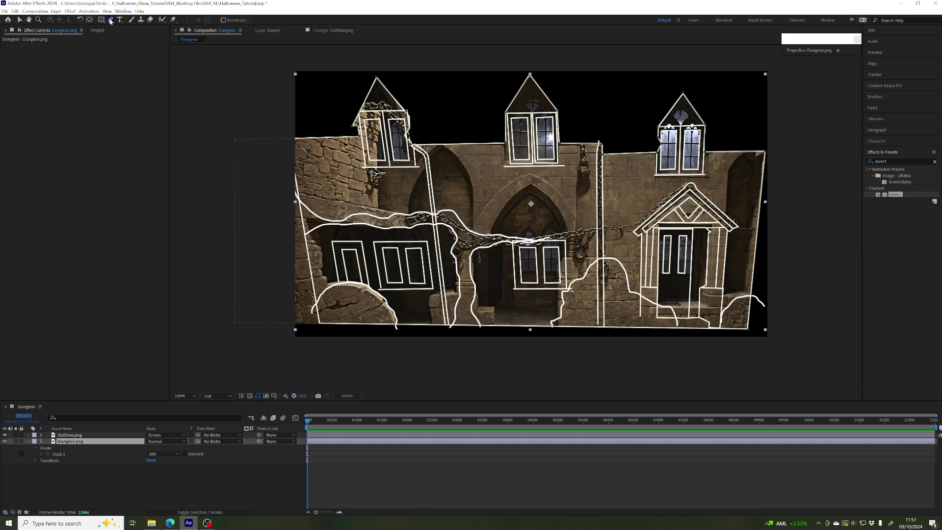
click(303, 50)
click(361, 379)
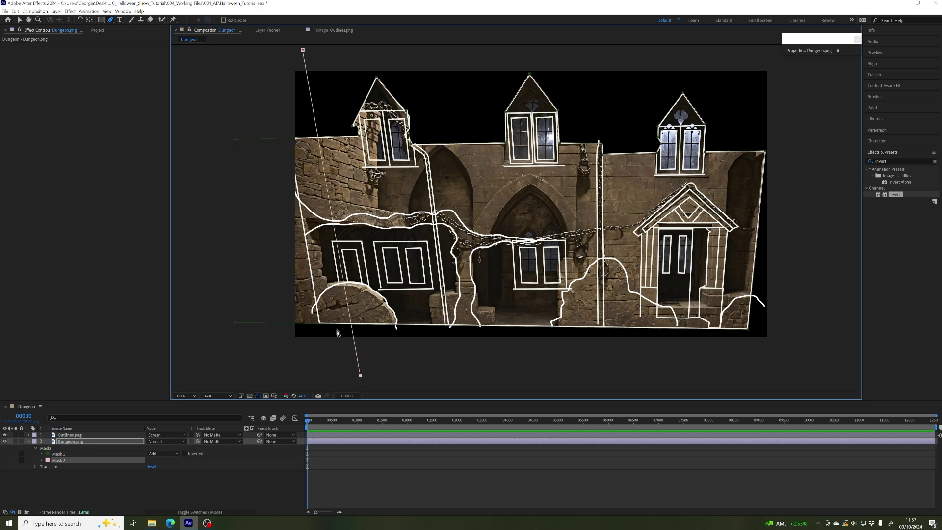
drag(361, 379, 439, 337)
click(258, 338)
scroll(331, 137, up, 4)
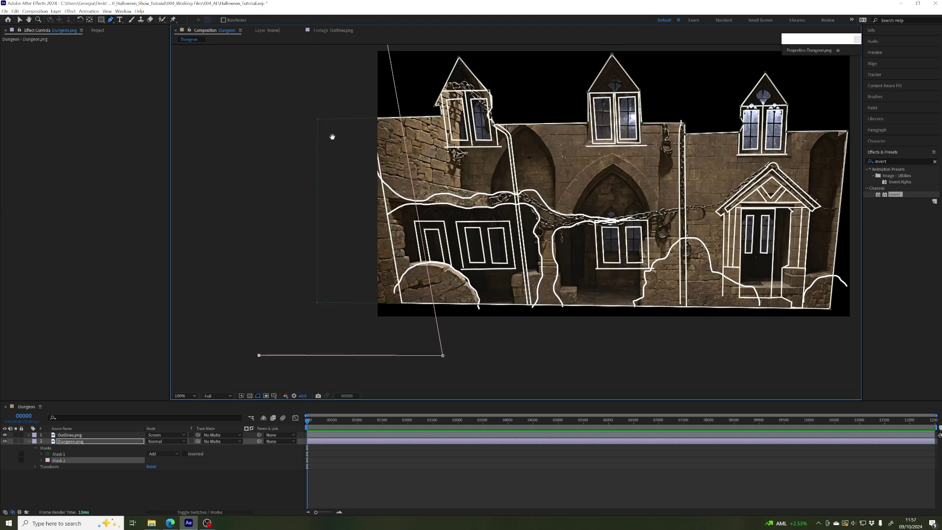
click(242, 77)
click(387, 69)
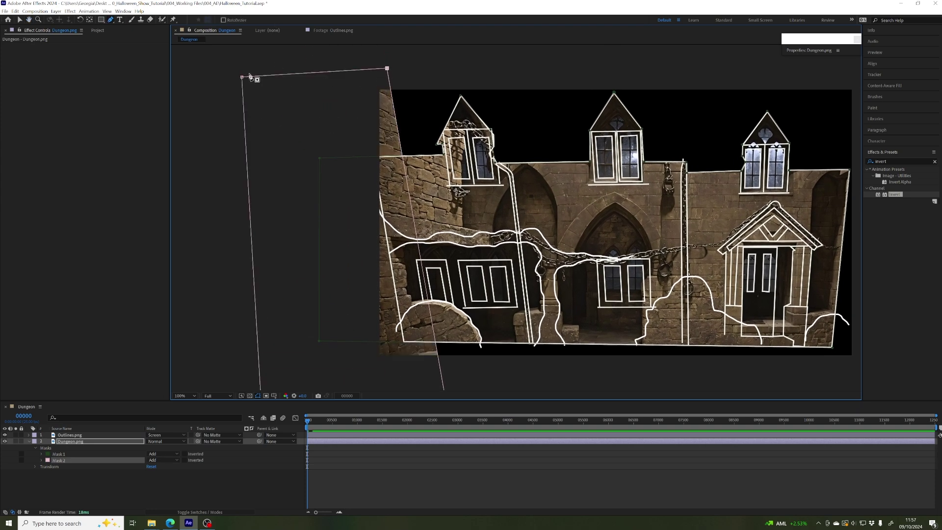
drag(242, 77, 219, 77)
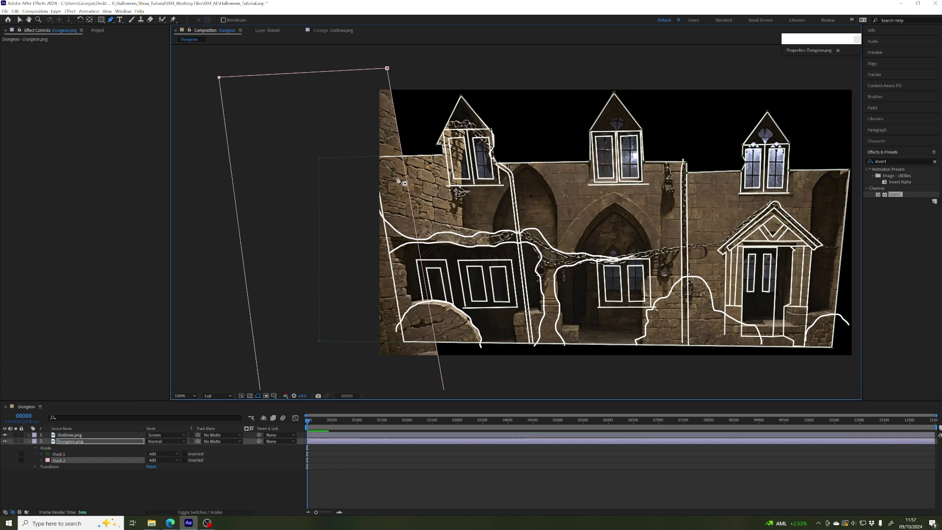
- Set the mode of Mask 2 on Dungeon.png to Subtract
drag(388, 69, 393, 68)
drag(464, 301, 447, 282)
key(g)
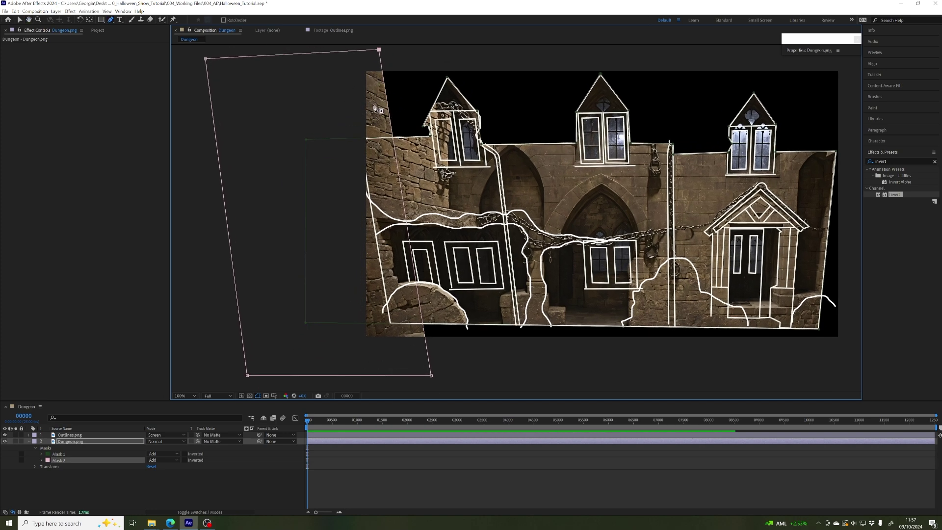
click(59, 455)
click(58, 461)
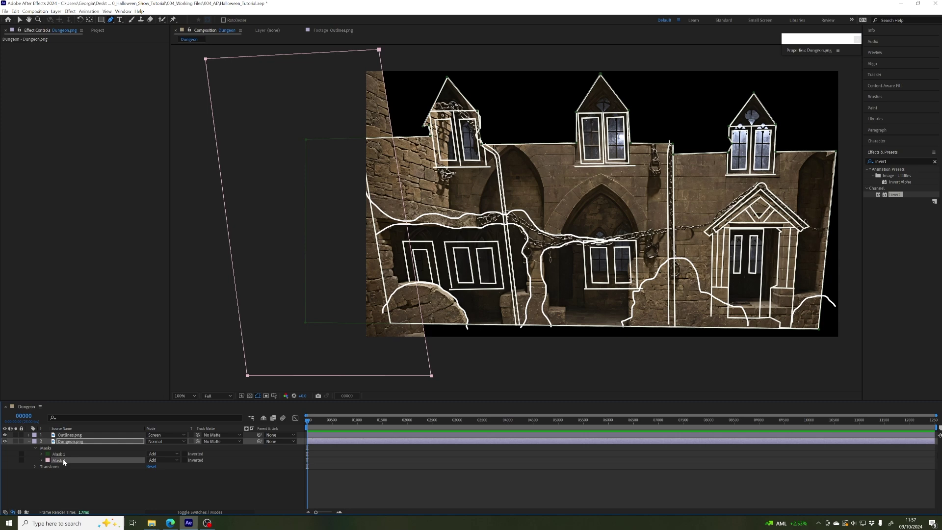
click(63, 455)
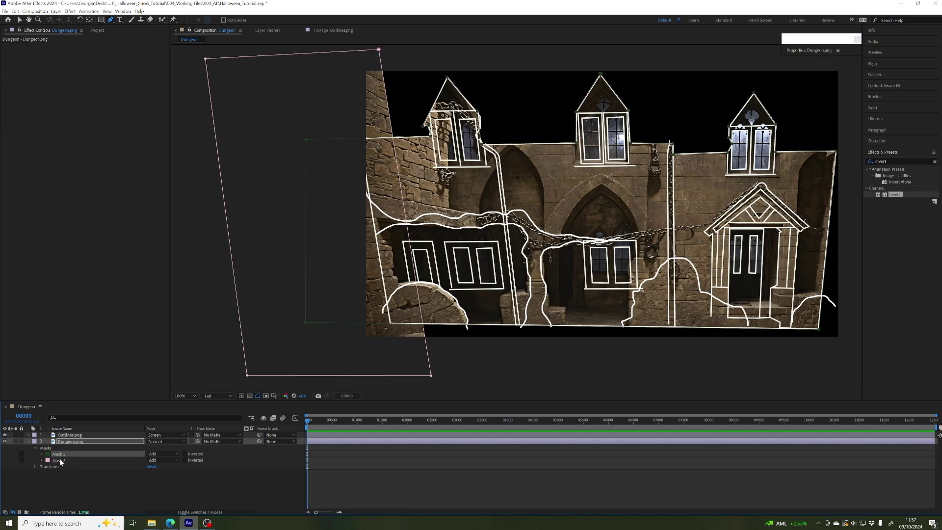
click(60, 461)
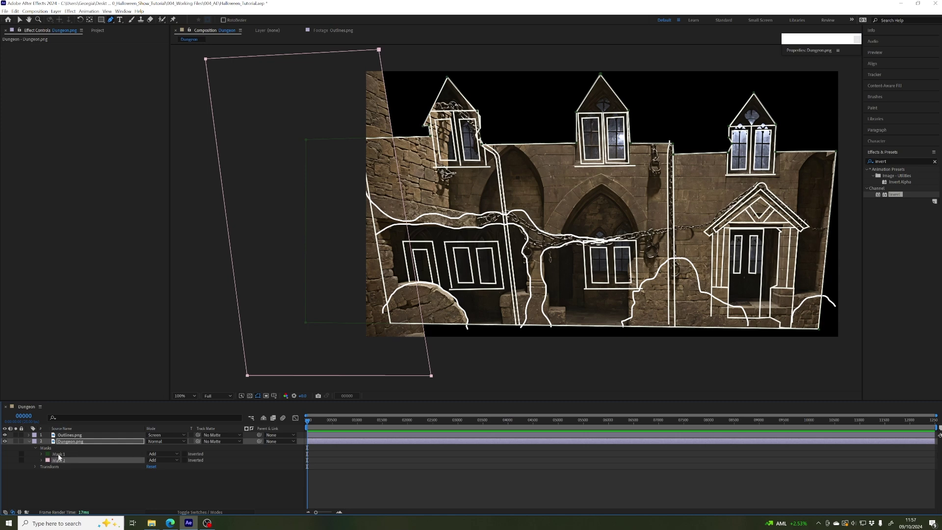
click(59, 456)
click(51, 461)
click(120, 455)
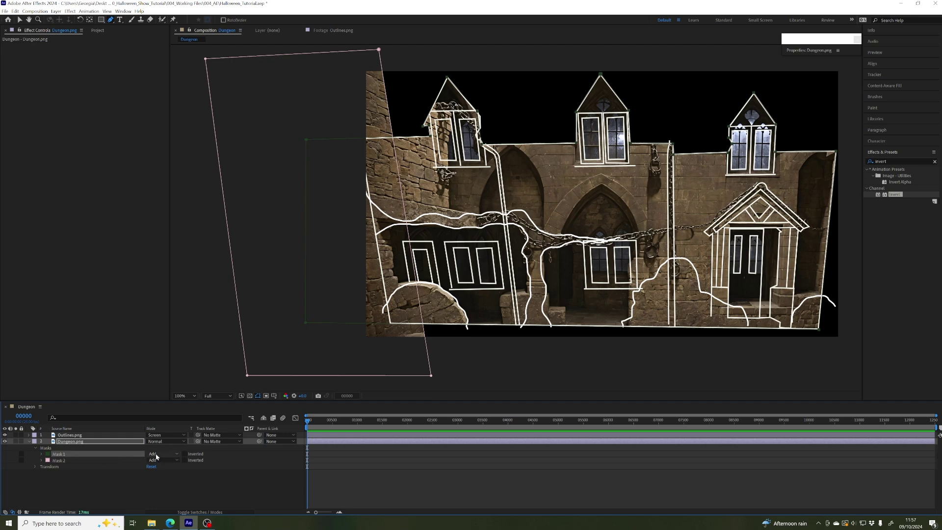
click(116, 462)
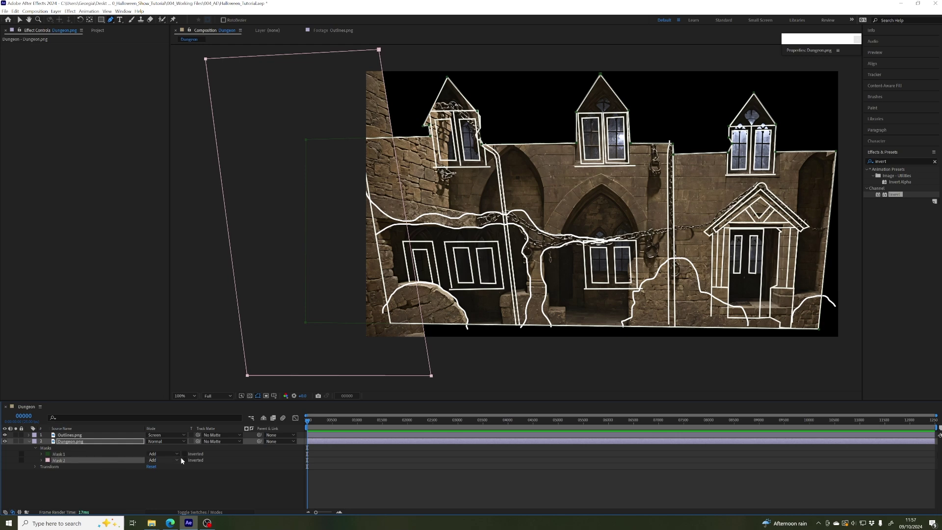
click(169, 459)
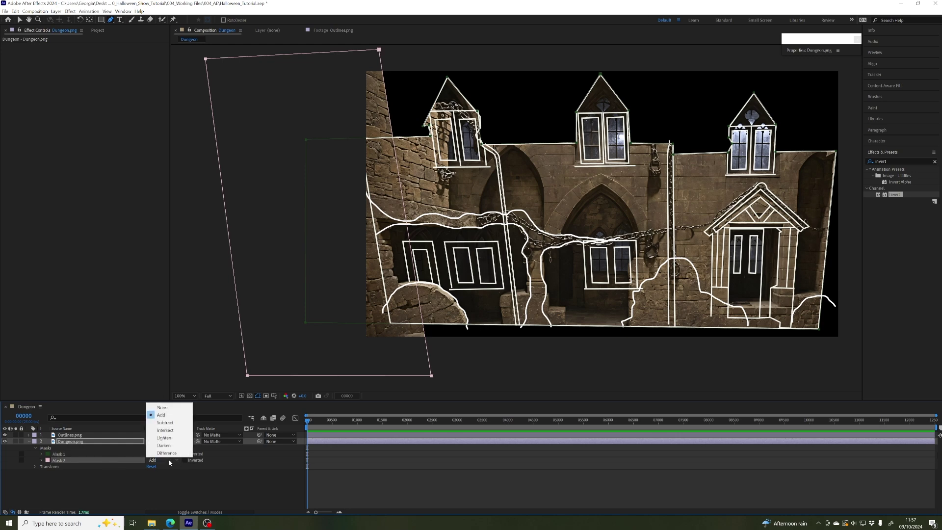
click(164, 423)
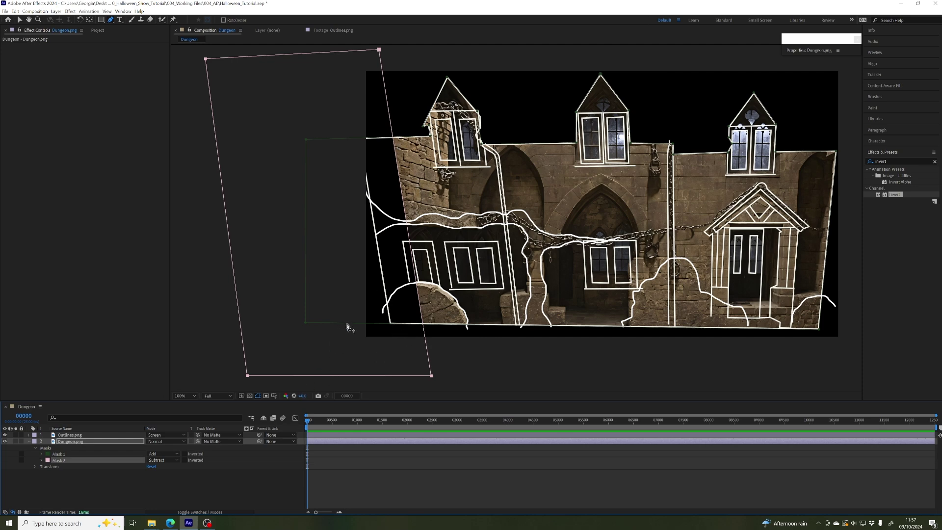
- Feather Mask 2 widely so the facade's left edge fades gradually into black
click(42, 460)
click(81, 474)
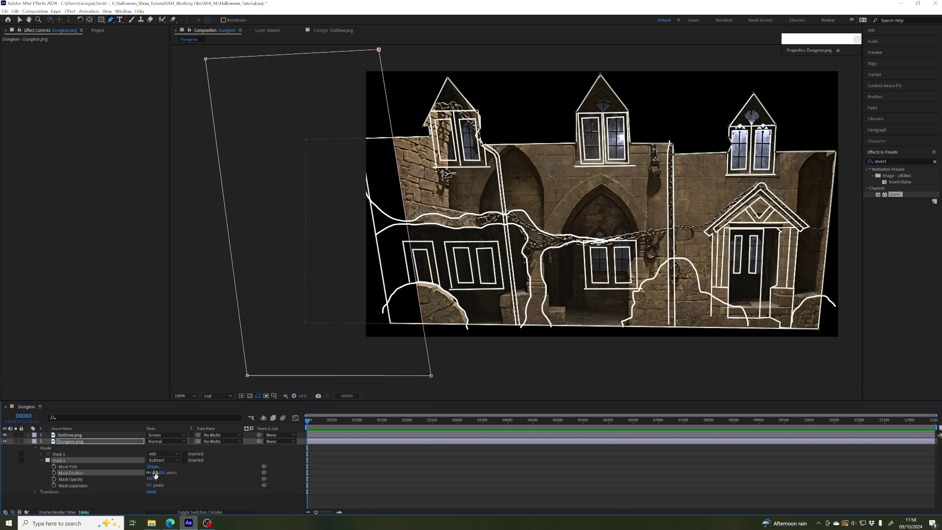
drag(157, 473, 193, 470)
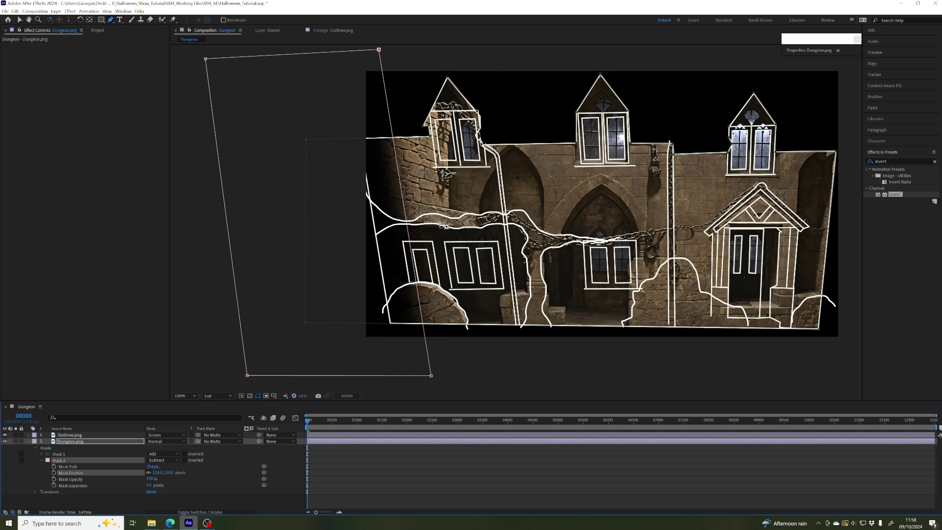
drag(566, 218, 521, 226)
key(g)
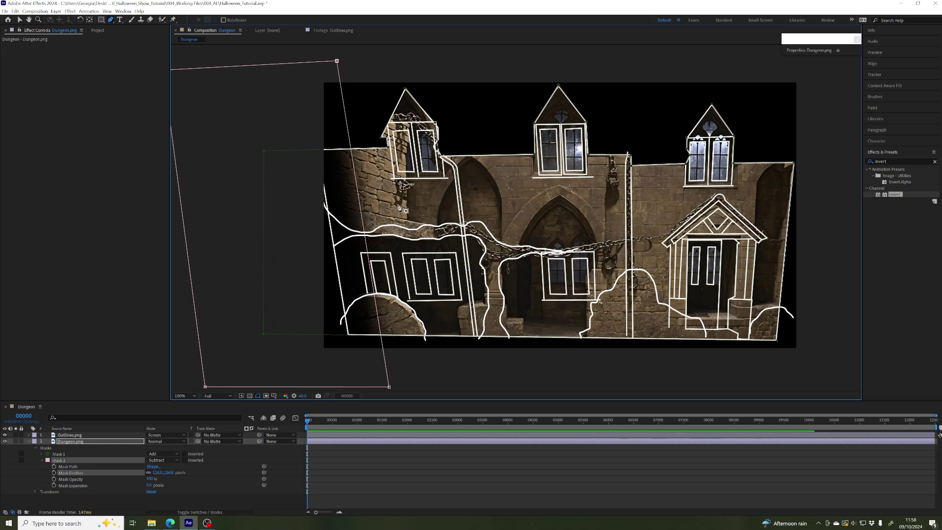
- Switch to the Selection tool, deselect everything and collapse the Dungeon.png layer's properties
click(19, 20)
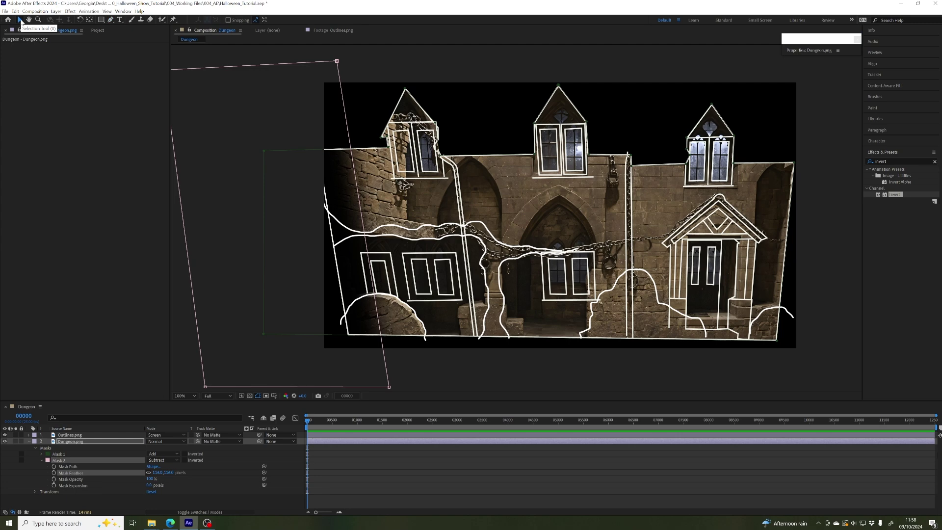
drag(497, 282, 483, 282)
click(437, 374)
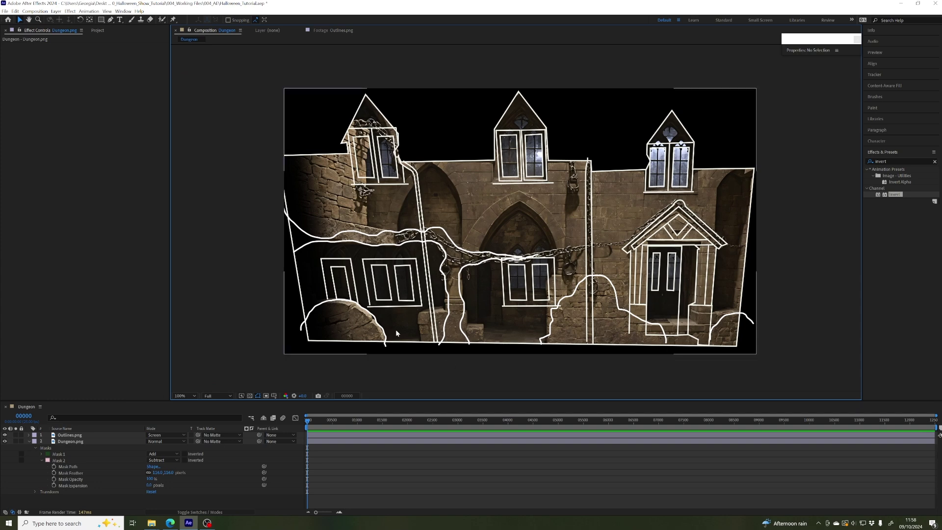
click(29, 442)
- Hide the Outlines.png layer, comparing the masked facade with and without the outlines
click(67, 435)
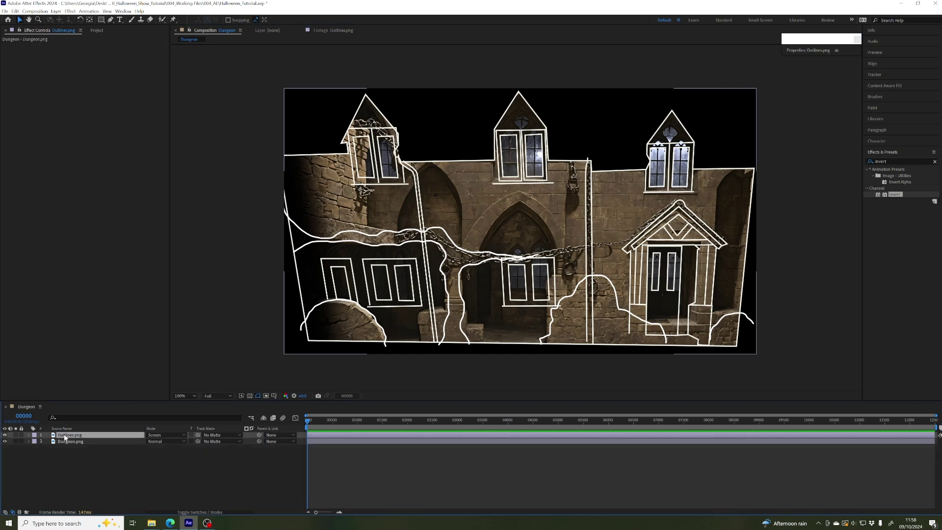
click(5, 435)
key(h)
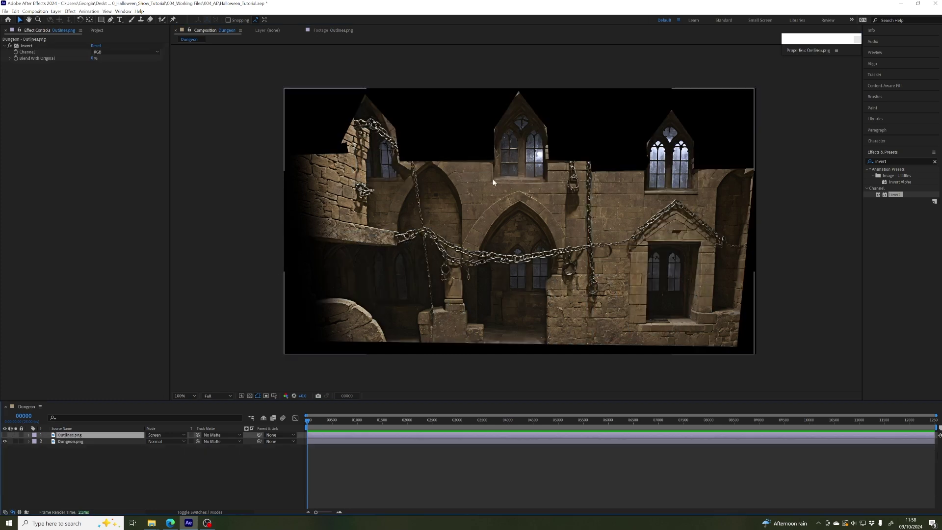
drag(493, 179, 502, 192)
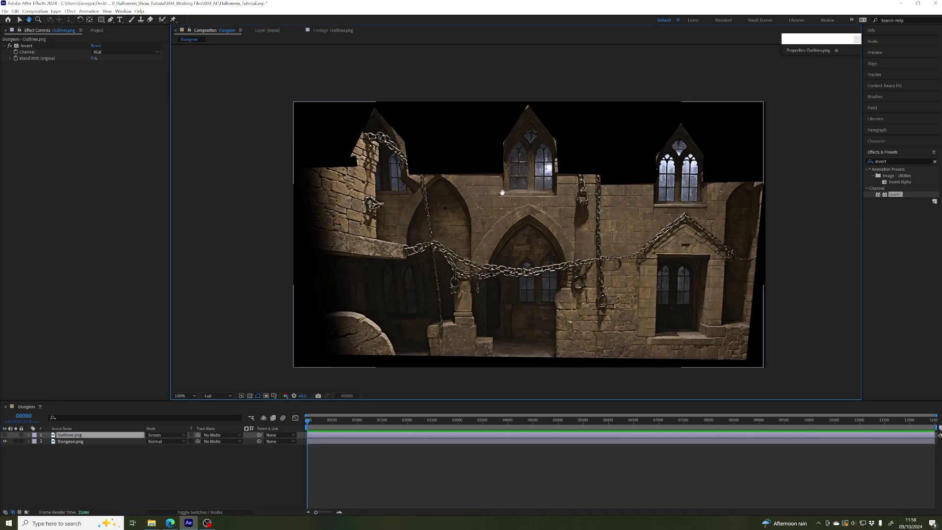
click(5, 435)
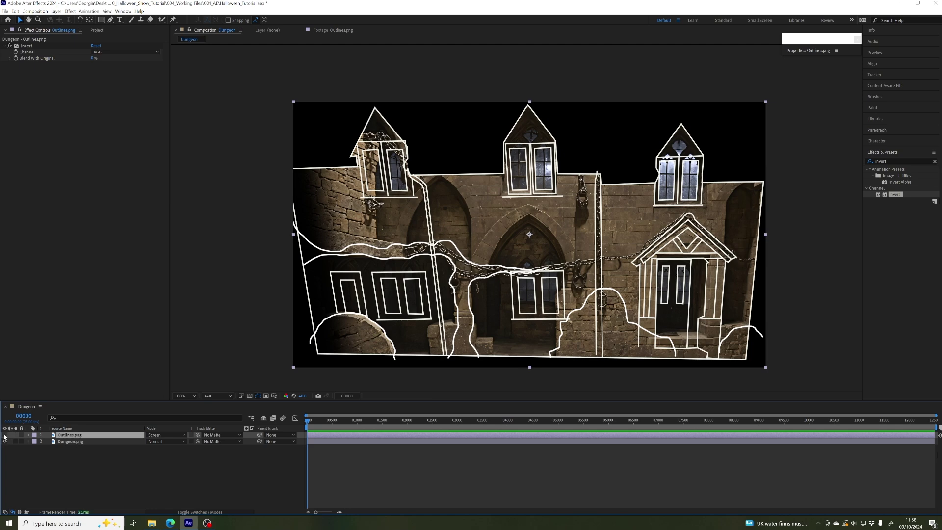
click(5, 435)
drag(557, 228, 558, 241)
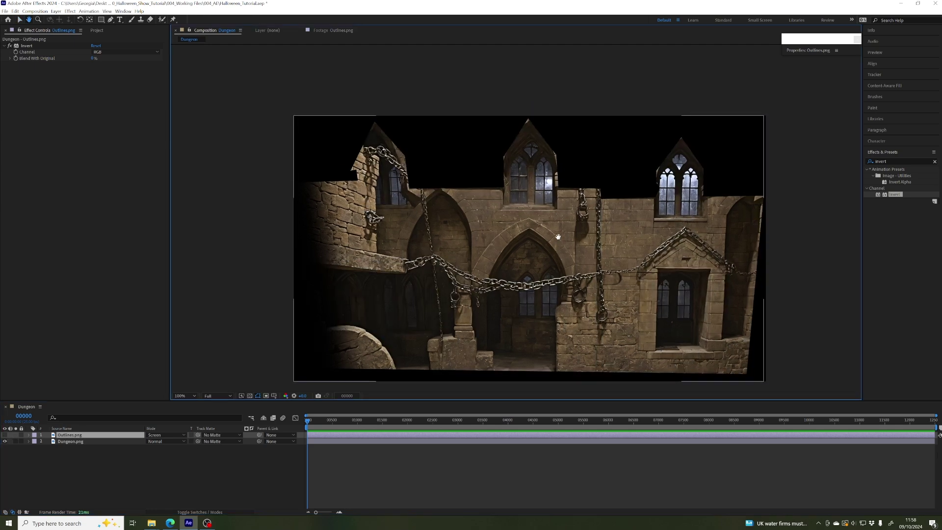
- With the Pen tool, start a mask on Dungeon.png from the middle upper window's lower-left corner, curving along its left side to the arch's peak
click(76, 442)
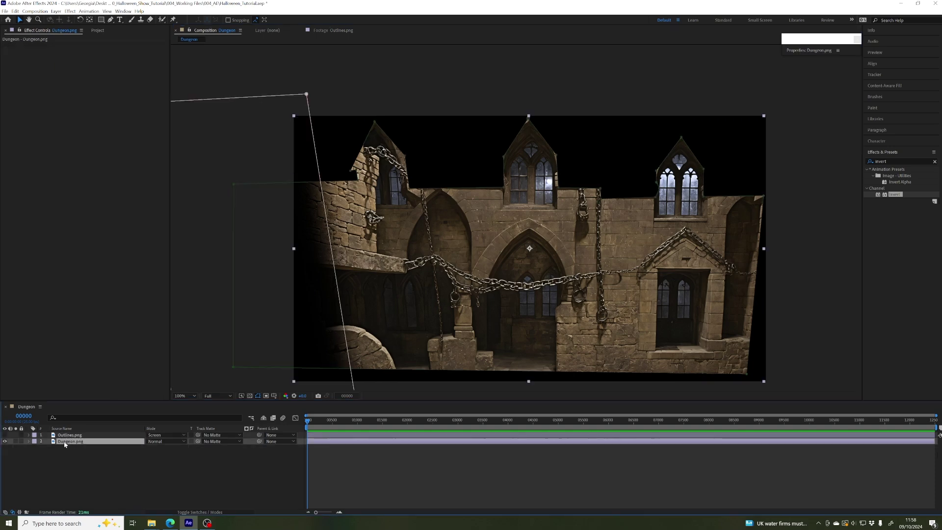
drag(533, 211, 500, 191)
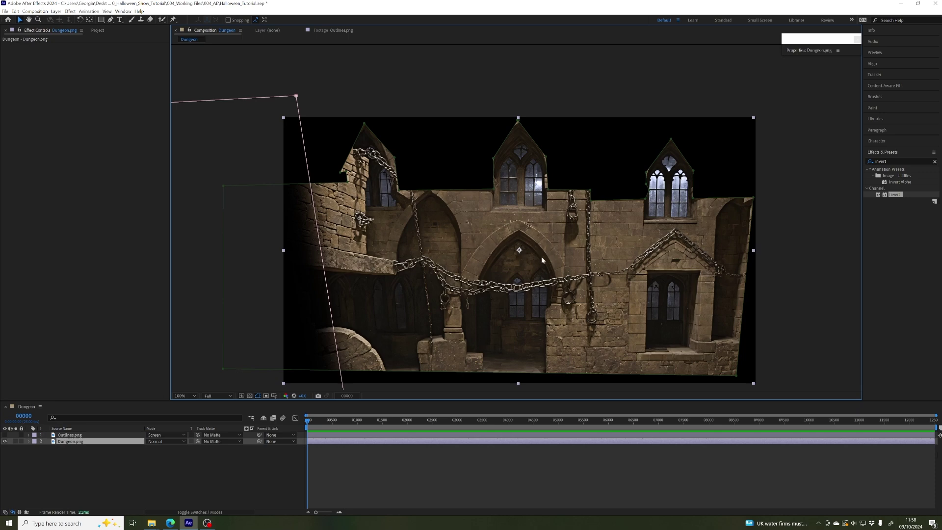
click(110, 19)
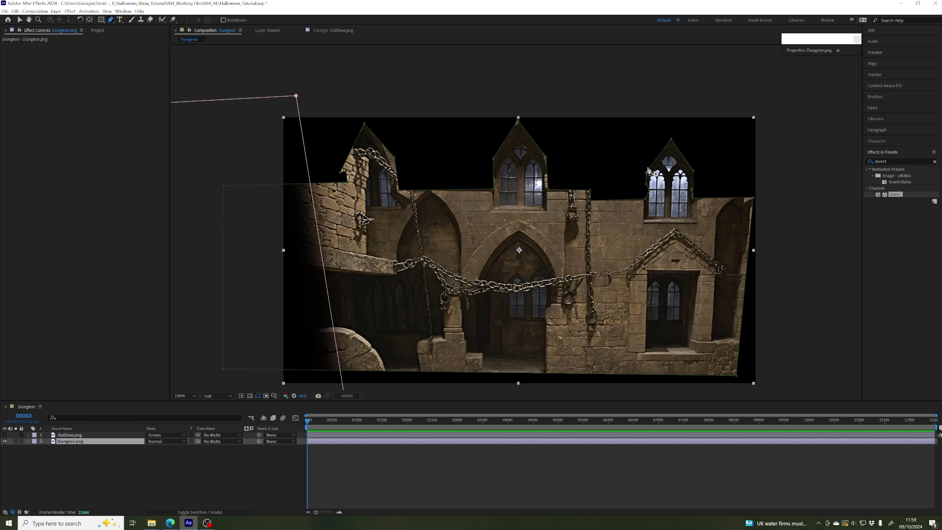
drag(557, 191, 535, 184)
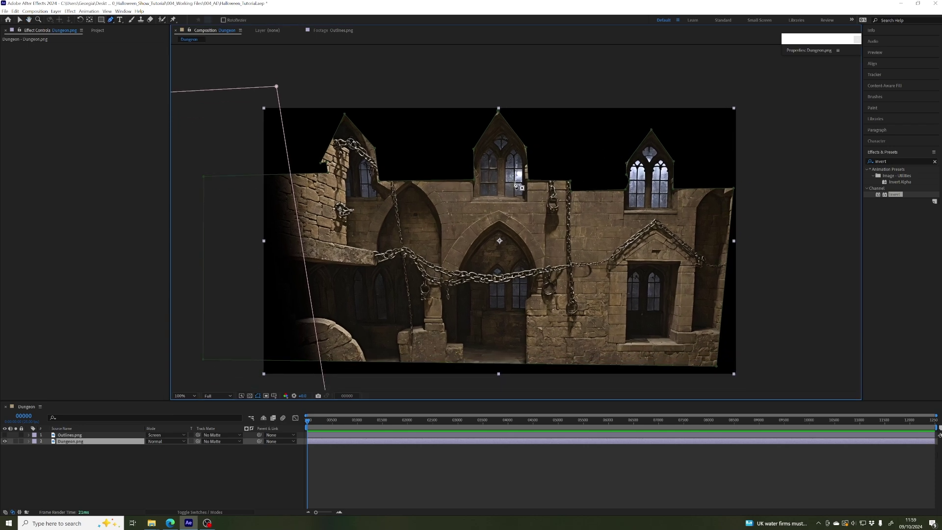
scroll(535, 183, up, 2)
drag(474, 229, 489, 255)
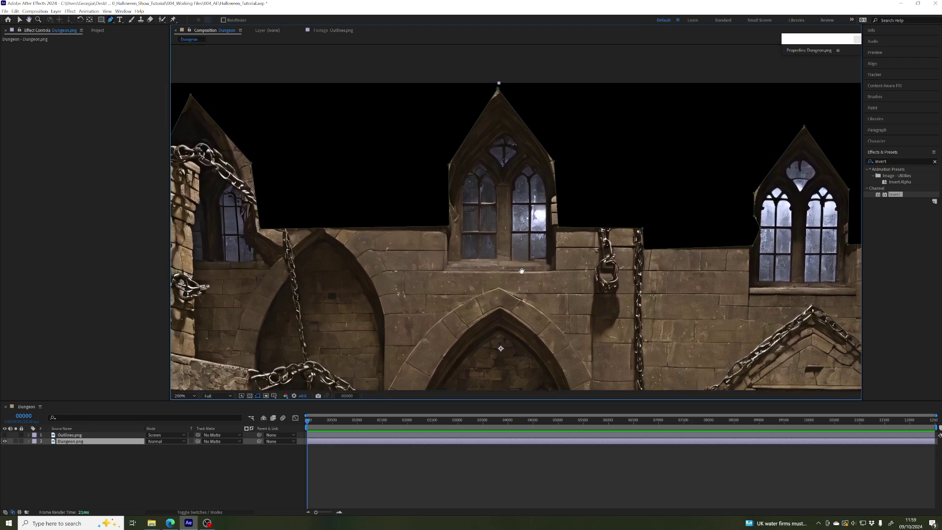
drag(557, 247, 552, 267)
key(g)
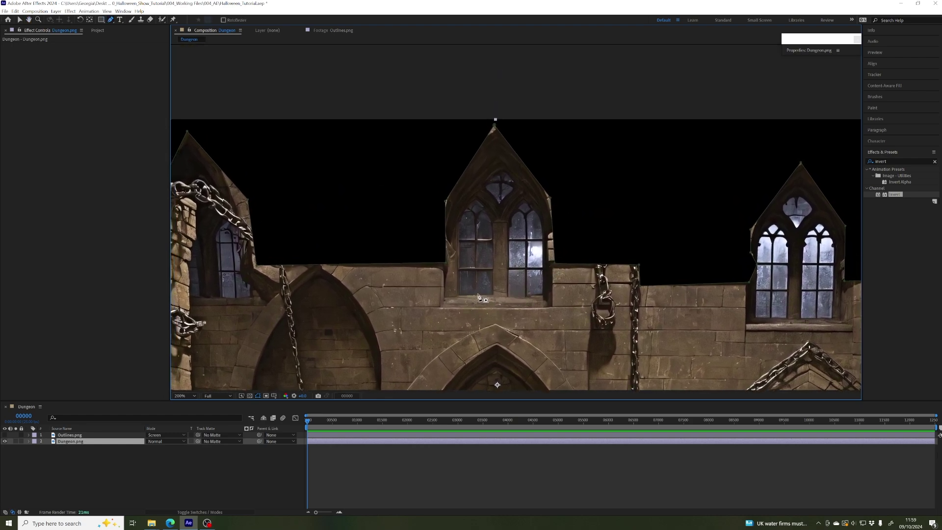
click(460, 296)
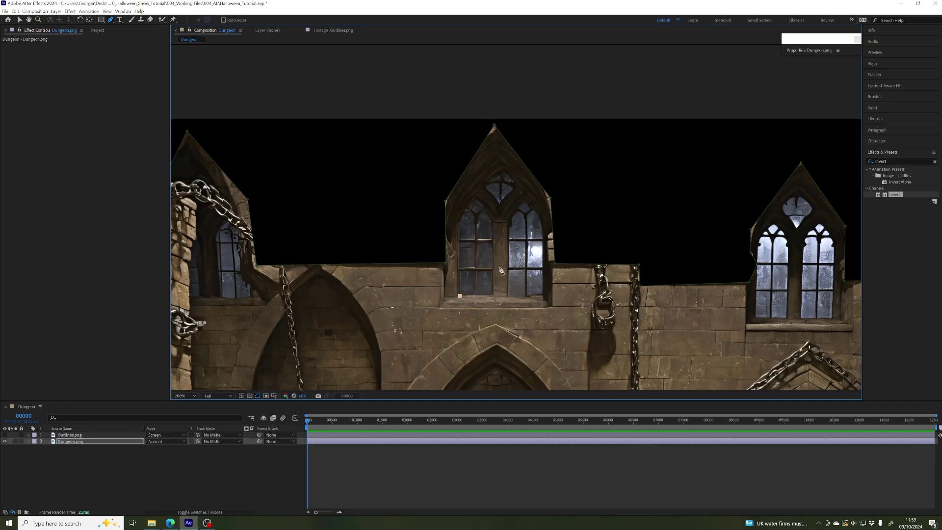
click(460, 230)
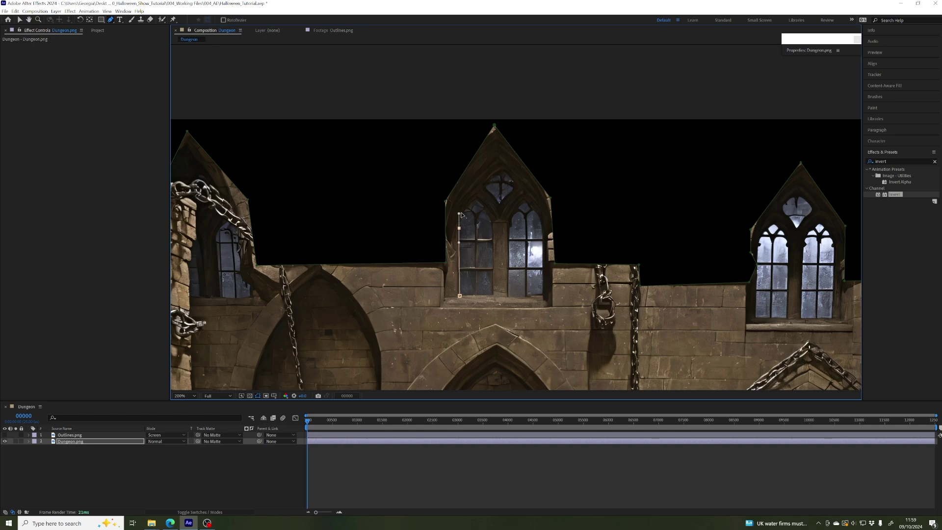
mouse_move(462, 214)
mouse_down()
mouse_move(435, 228)
mouse_move(436, 217)
mouse_move(437, 240)
mouse_move(460, 212)
mouse_up()
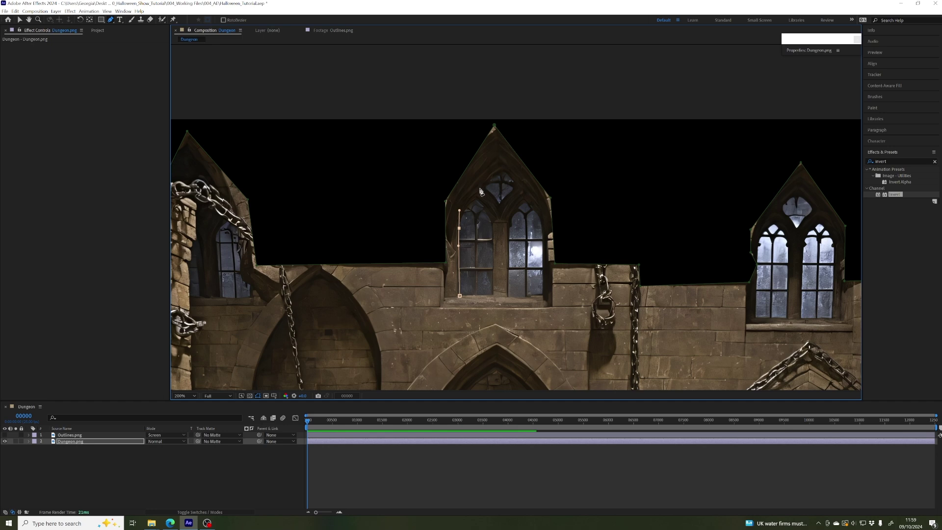
click(486, 180)
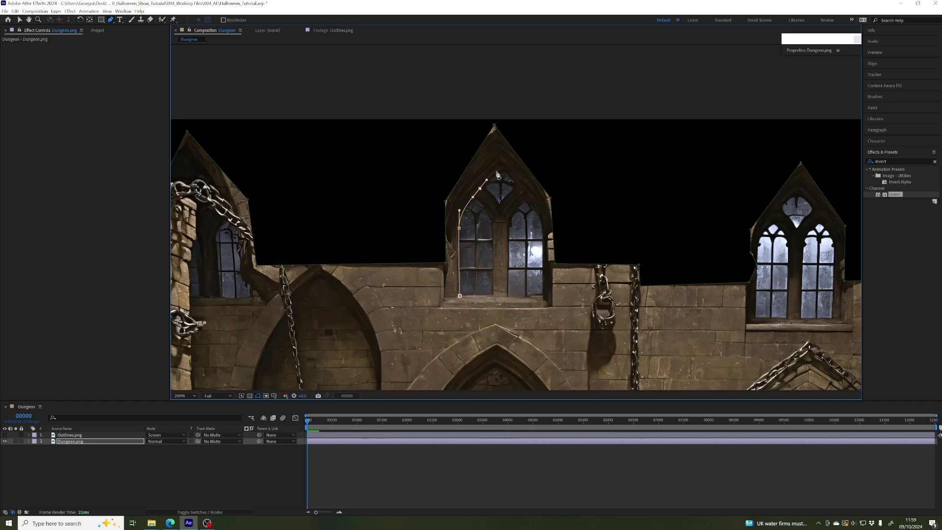
click(501, 170)
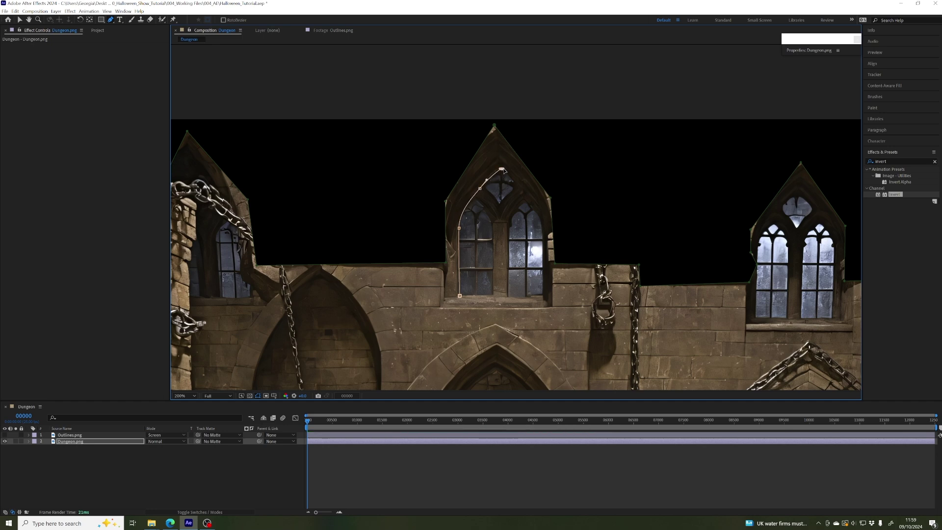
- Continue the window mask from the peak with curved points along the arch's right side, ending at the lower-right corner
click(521, 186)
click(526, 194)
click(532, 201)
click(543, 238)
drag(544, 249, 544, 256)
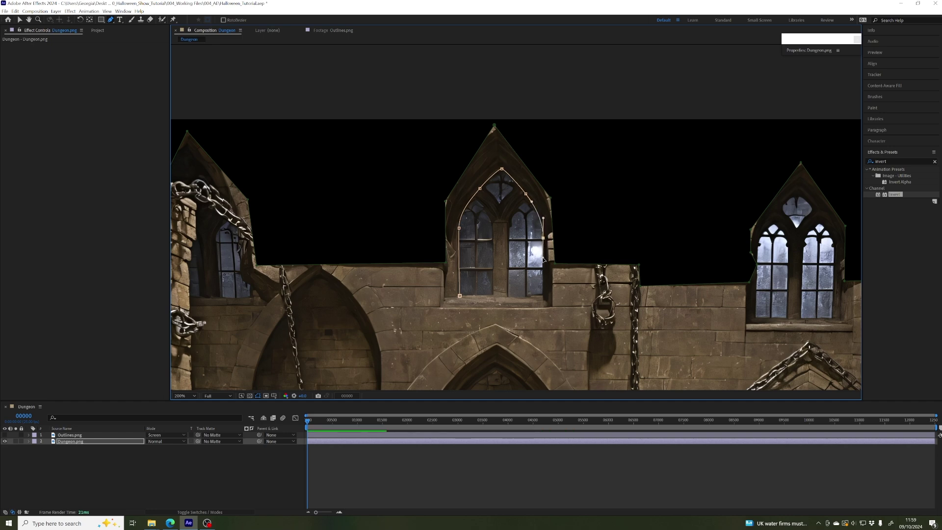
click(543, 297)
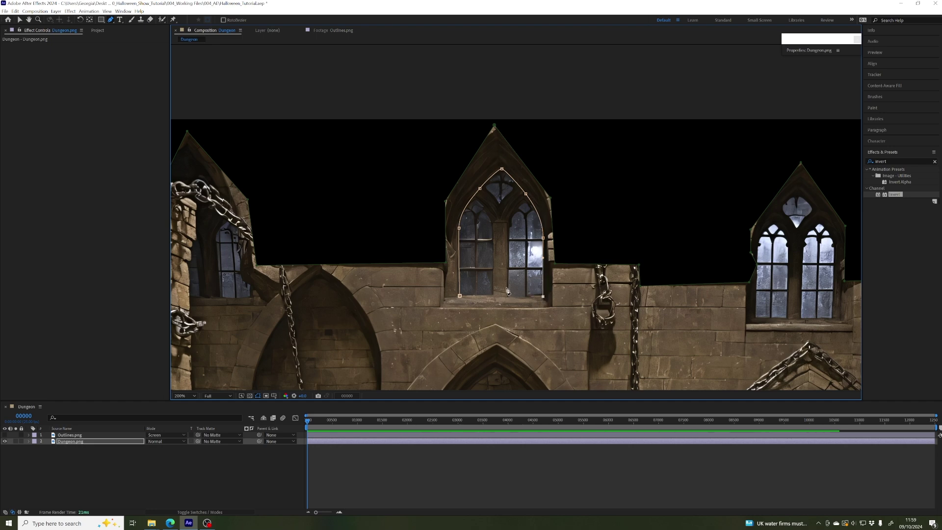
drag(507, 272, 530, 264)
drag(511, 301, 497, 317)
key(ctrl+z)
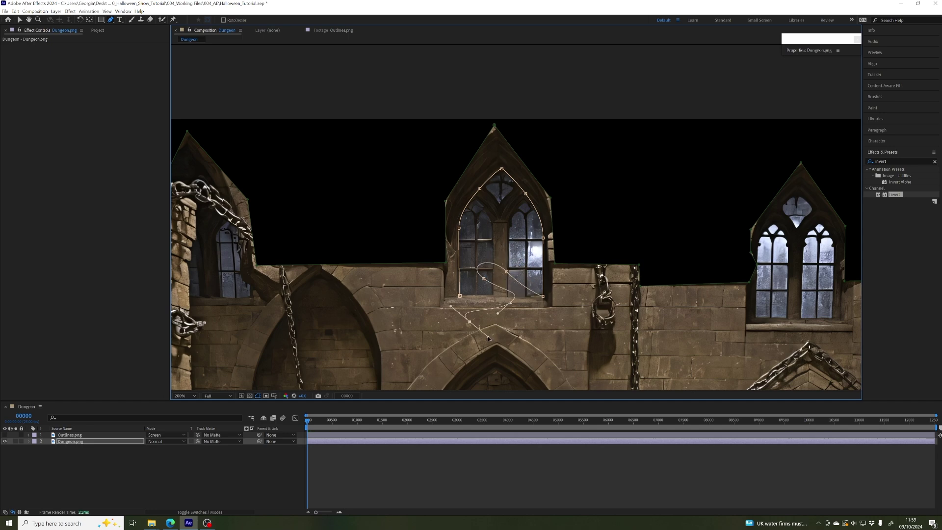
key(ctrl+z)
key(ctrl+z)
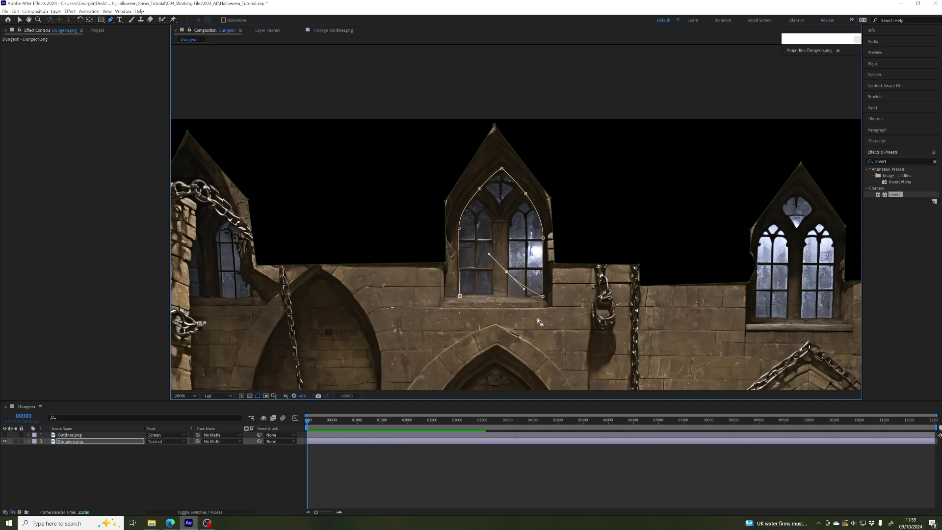
key(ctrl+z)
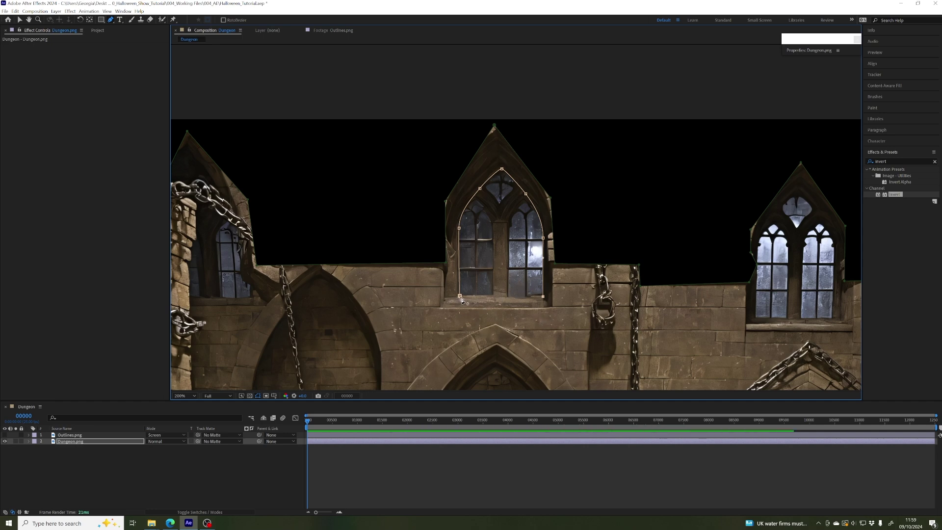
- Close the arched window mask with a straight edge along the sill
click(544, 296)
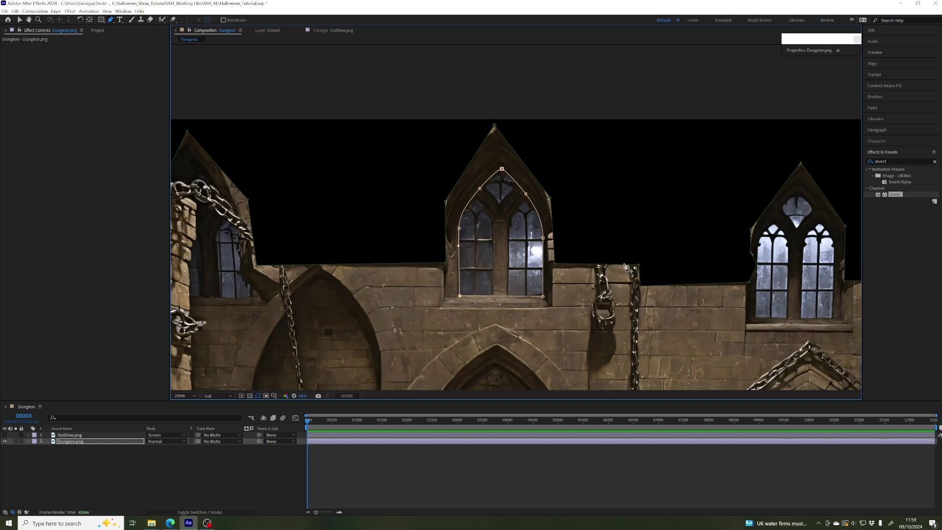
- Expand Dungeon.png's masks and set the middle upper window's mask mode to Subtract
click(30, 442)
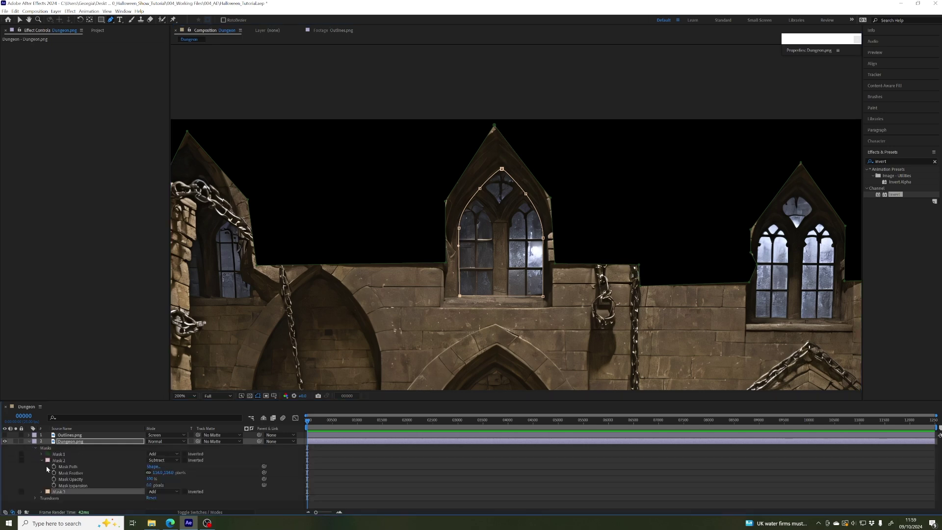
click(162, 491)
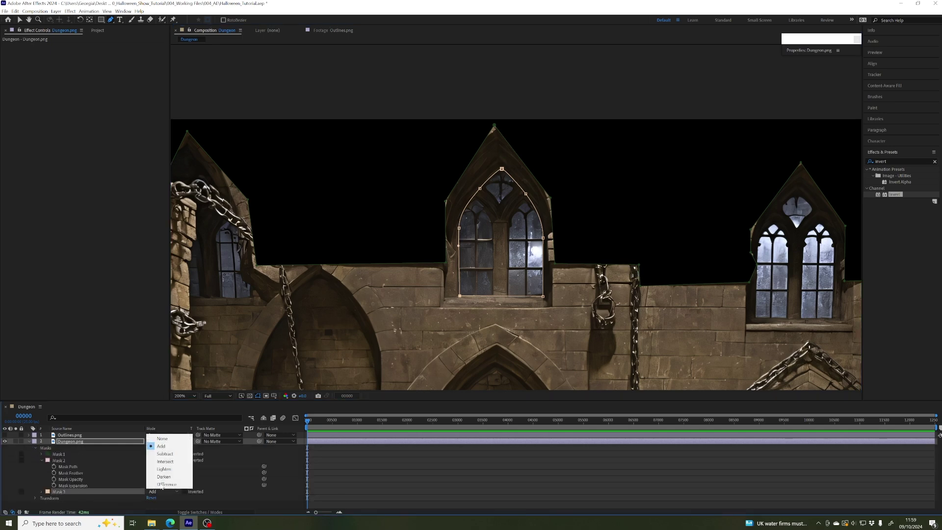
click(162, 454)
- Start a mask on Dungeon.png at the upper-right window's lower-left corner, following its left side up to the arch's peak
drag(693, 318, 495, 303)
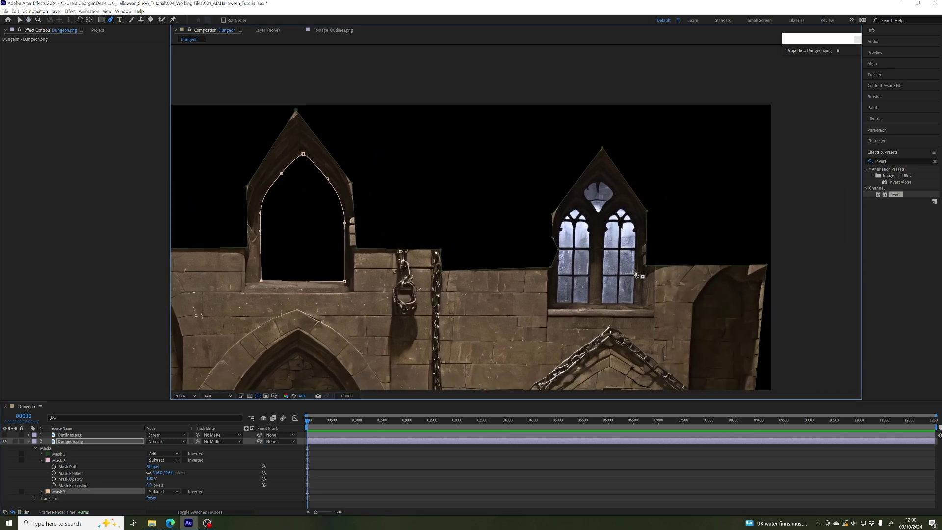
click(557, 303)
click(560, 235)
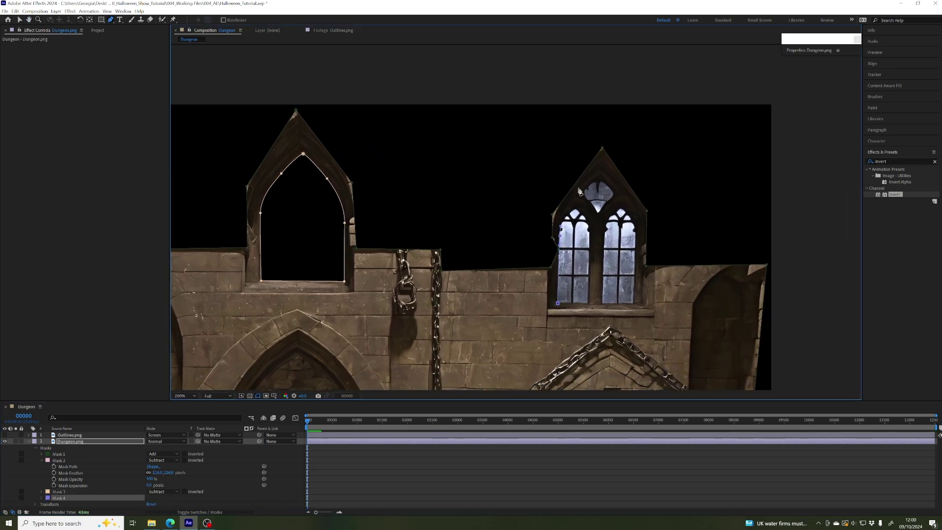
click(572, 210)
click(578, 201)
click(584, 193)
click(599, 177)
- Finish the upper-right window mask down its right side and along the sill, and set its mode to Subtract
click(625, 209)
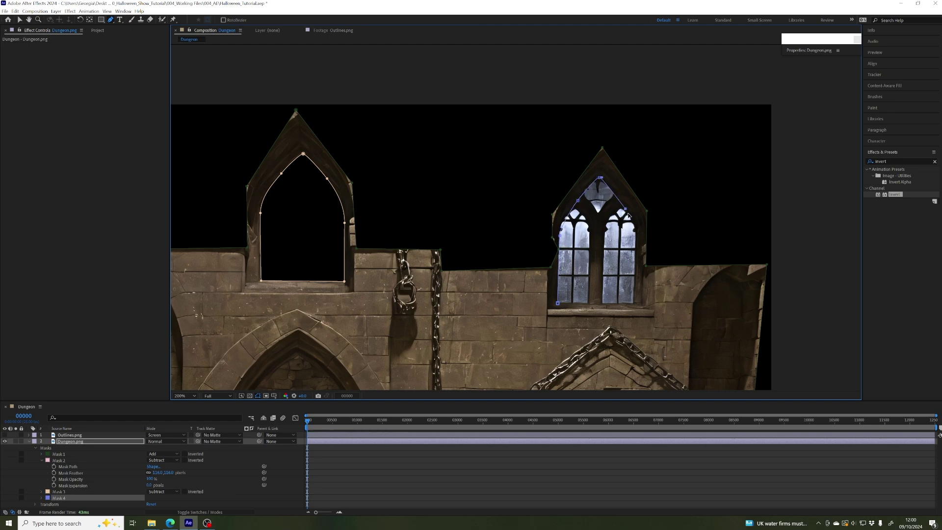
click(637, 241)
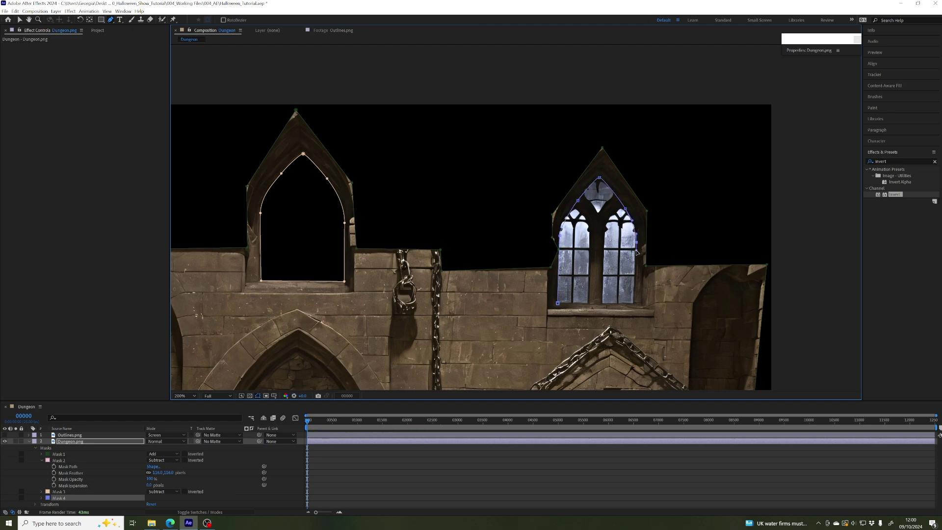
click(633, 304)
click(558, 304)
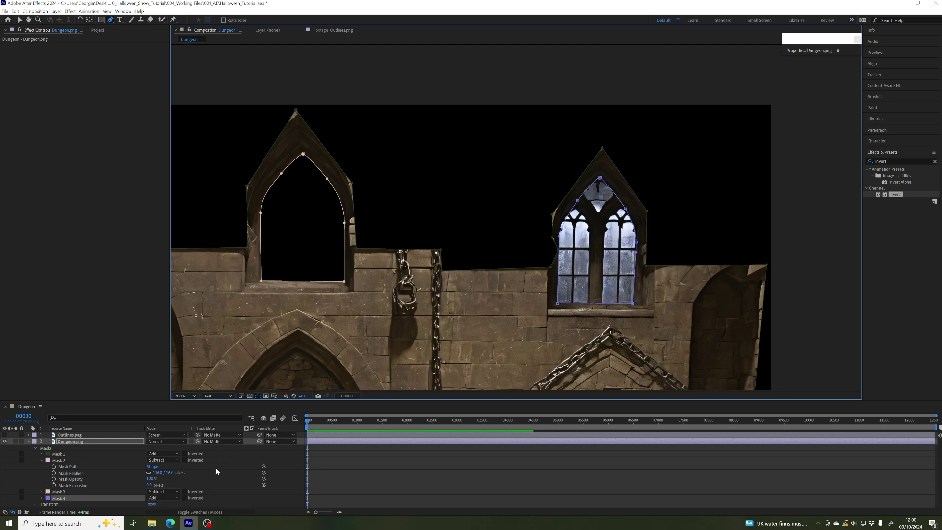
click(164, 498)
click(159, 464)
- Draw a closed mask around the visible opening of the upper-left window, between the broken stonework and the hanging chain
key(comma)
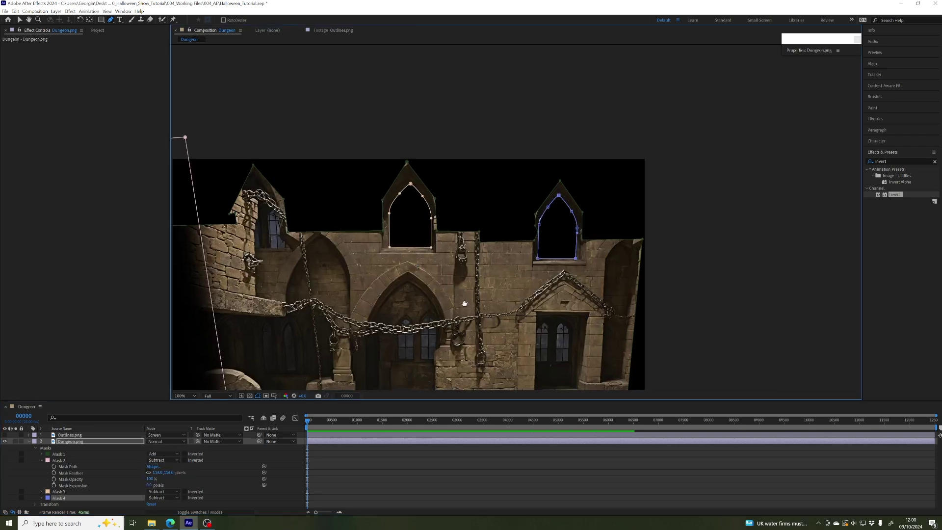
drag(407, 266, 465, 218)
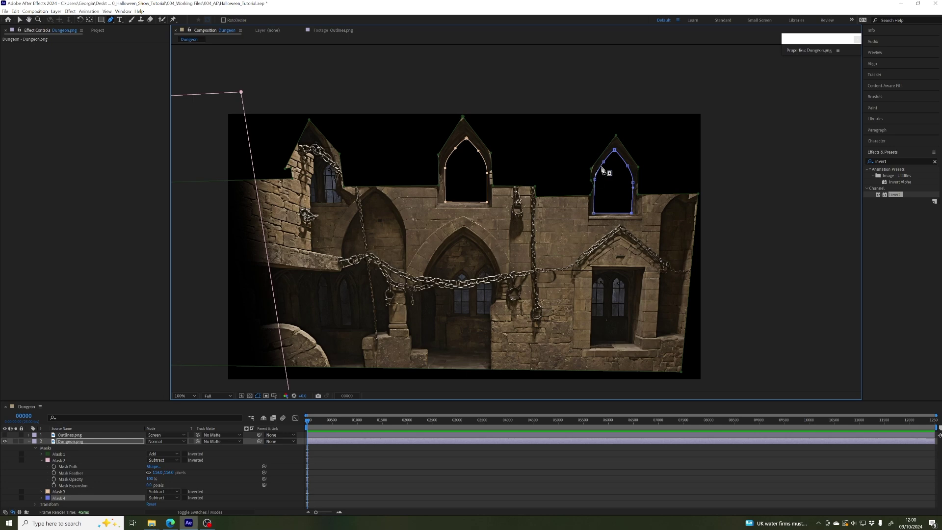
drag(410, 242, 527, 247)
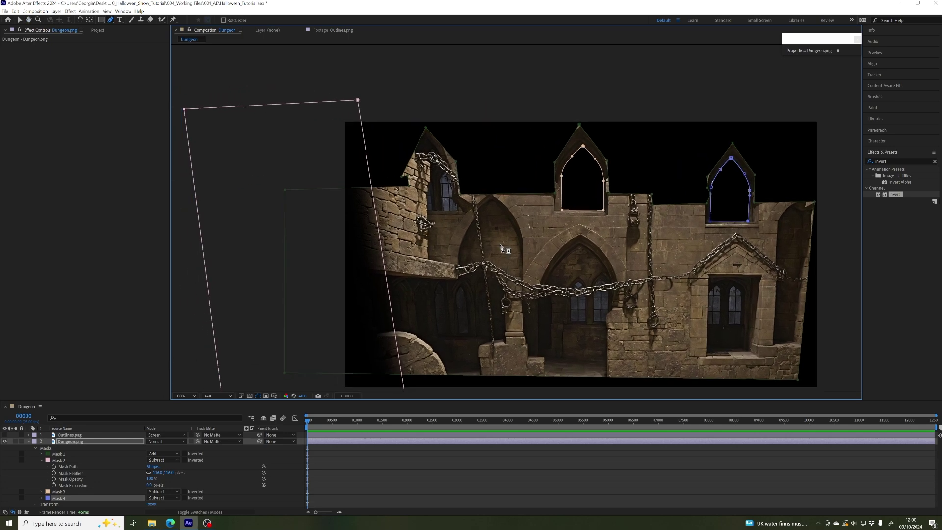
scroll(528, 248, up, 2)
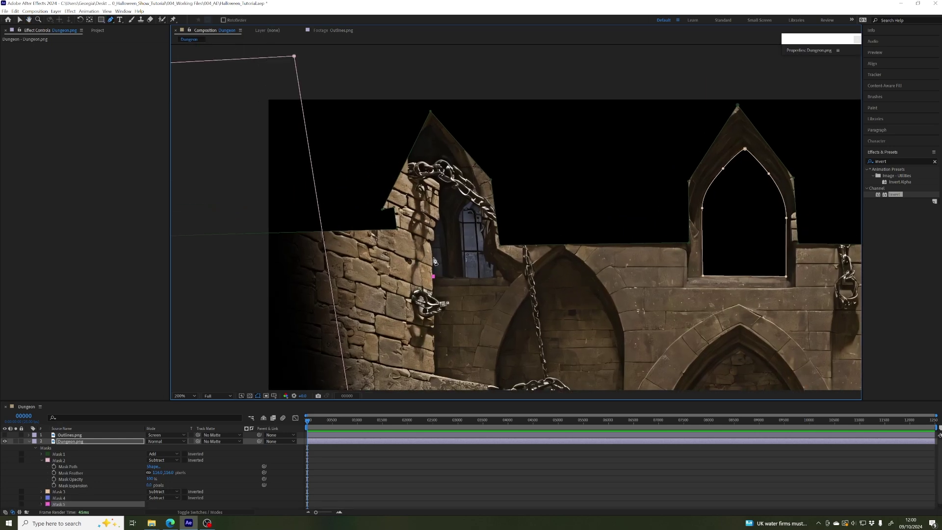
click(432, 276)
click(431, 242)
click(447, 184)
click(477, 208)
click(495, 268)
click(433, 276)
- Set the upper-left window's mask mode to Subtract
drag(490, 314, 397, 164)
click(164, 504)
click(158, 511)
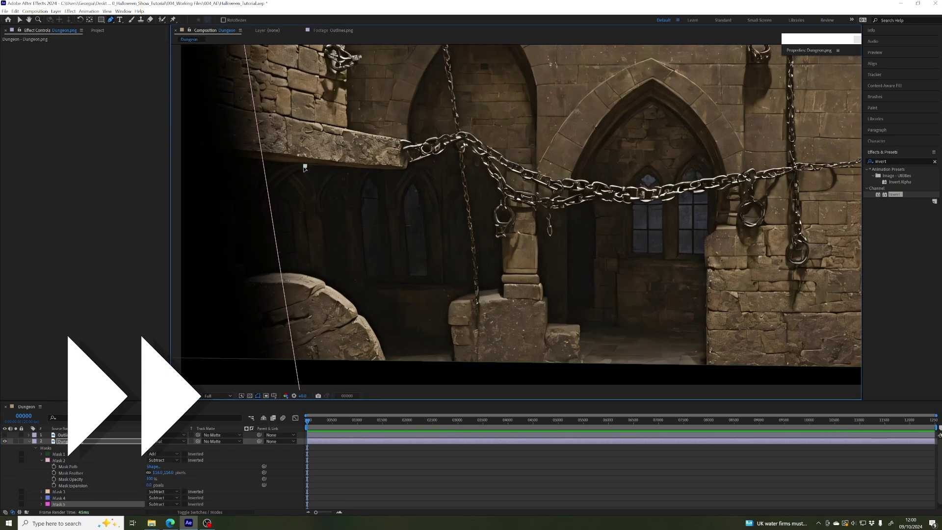
- Mask the dark lower-left opening and the narrow gap between the hanging chain and the pillar, both in Subtract mode
scroll(501, 149, up, 2)
click(502, 149)
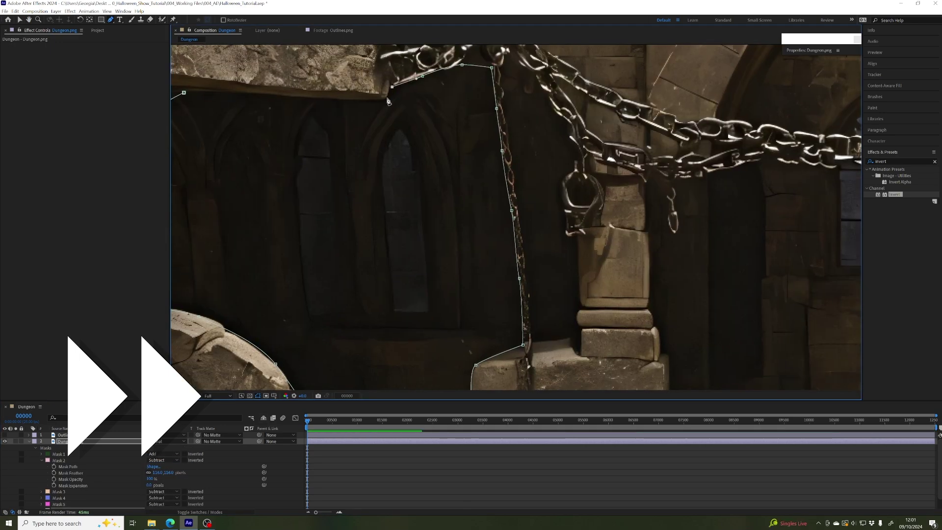
scroll(502, 148, down, 2)
click(413, 200)
scroll(422, 228, up, 2)
scroll(423, 229, down, 3)
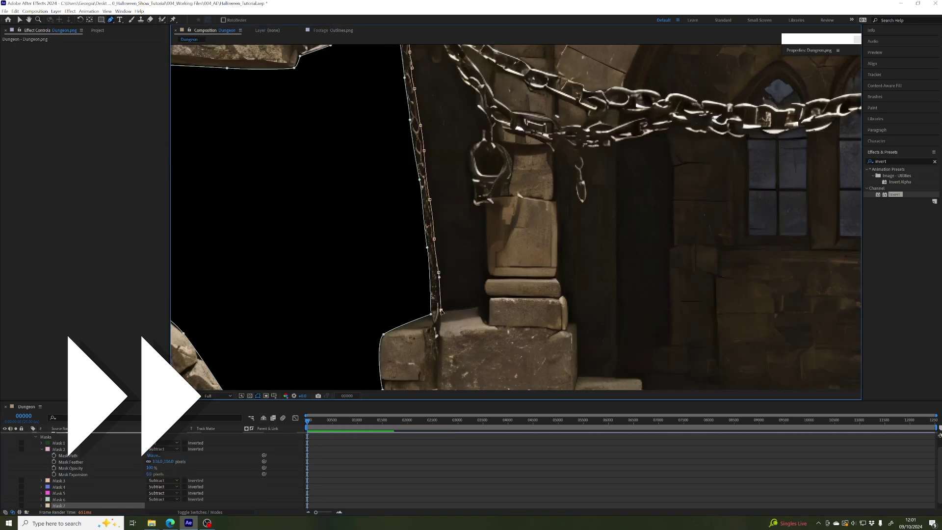
scroll(423, 228, down, 2)
scroll(138, 491, down, 1)
scroll(491, 221, up, 2)
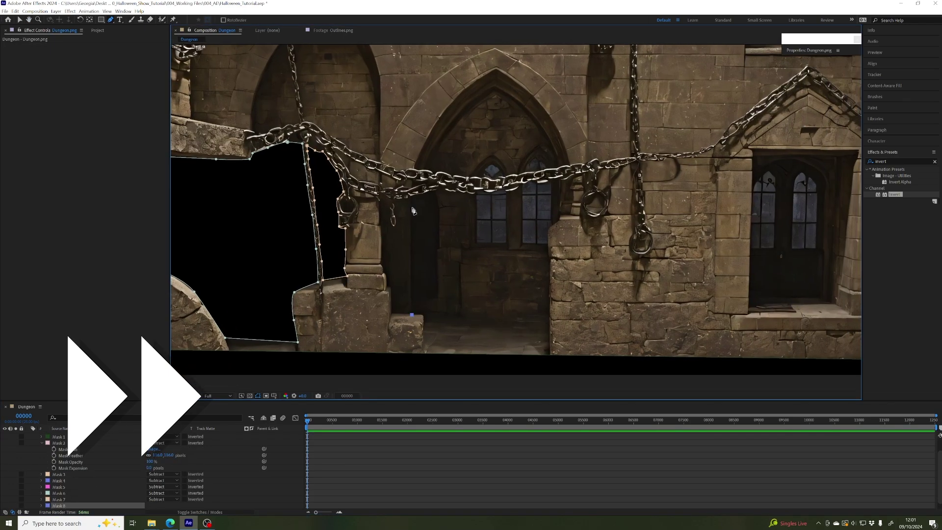
- Draw a closed mask around the central doorway below the chain and set its mode to Subtract
scroll(491, 221, up, 1)
click(403, 352)
click(401, 121)
click(698, 84)
click(699, 160)
click(676, 205)
click(403, 352)
scroll(491, 221, down, 2)
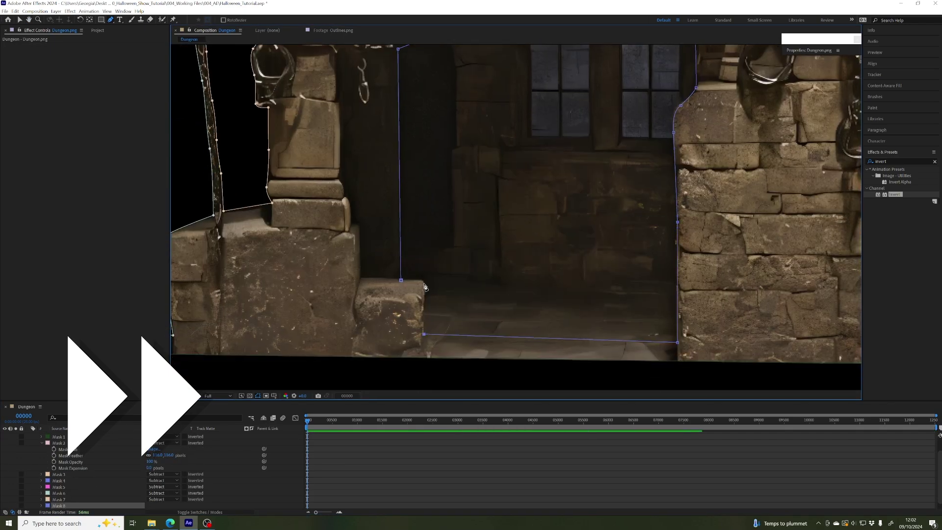
click(164, 506)
click(164, 472)
- Start a mask for the central arch above the chain, curving over the peak and down to the chain on the right side
scroll(491, 221, up, 2)
click(318, 232)
click(459, 77)
click(578, 200)
click(586, 227)
click(513, 239)
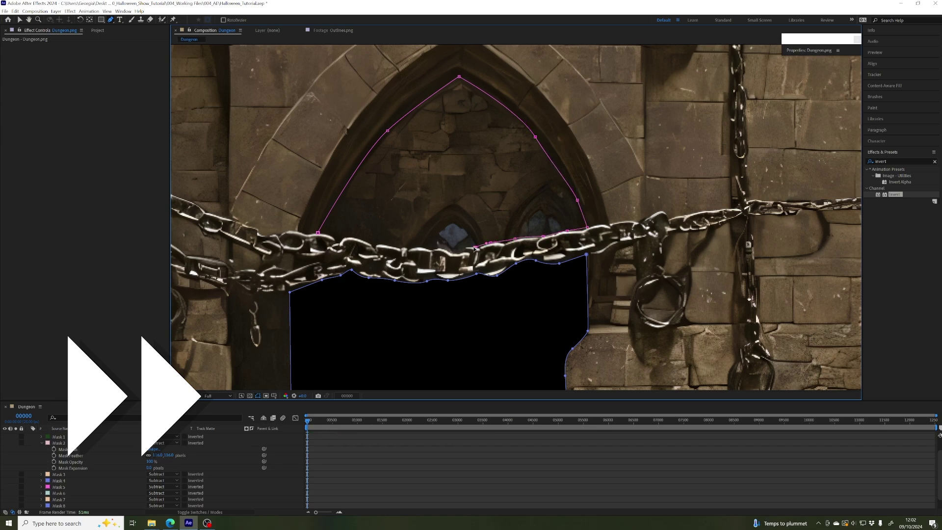
- Close the central arch mask along the chain's upper edge and set its mode to Subtract
click(459, 251)
click(416, 246)
click(385, 245)
click(343, 236)
click(319, 233)
drag(320, 233, 347, 268)
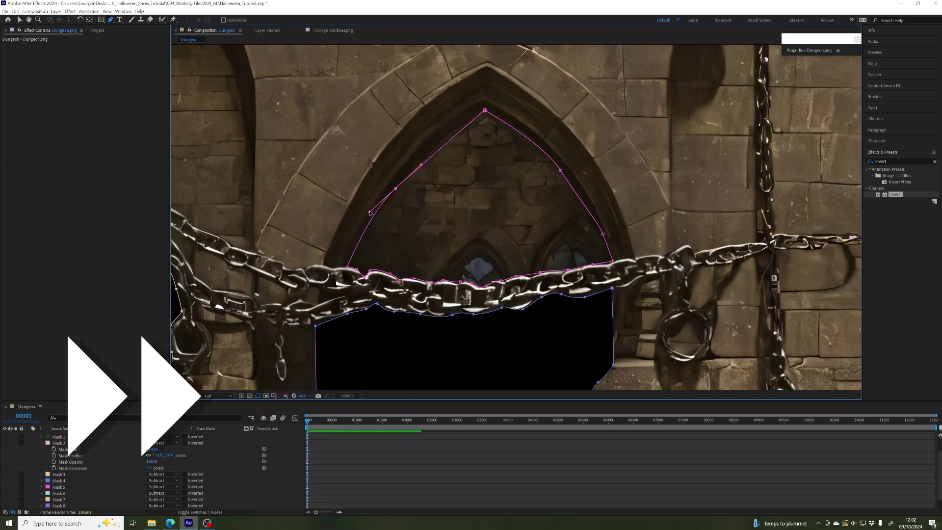
scroll(491, 221, down, 2)
click(163, 499)
click(163, 464)
- Draw a four-point mask around the right doorway and set its mode to Subtract
drag(535, 255, 328, 223)
click(452, 157)
click(451, 301)
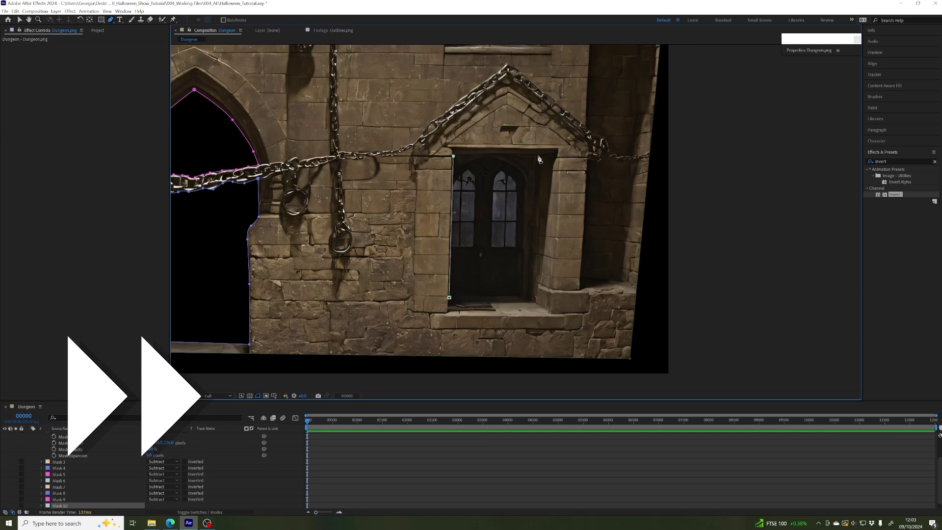
click(540, 302)
click(542, 156)
click(164, 499)
click(163, 465)
scroll(491, 221, down, 2)
- Expand the Video folder in place of Facades and search the project assets for "skele"
click(98, 30)
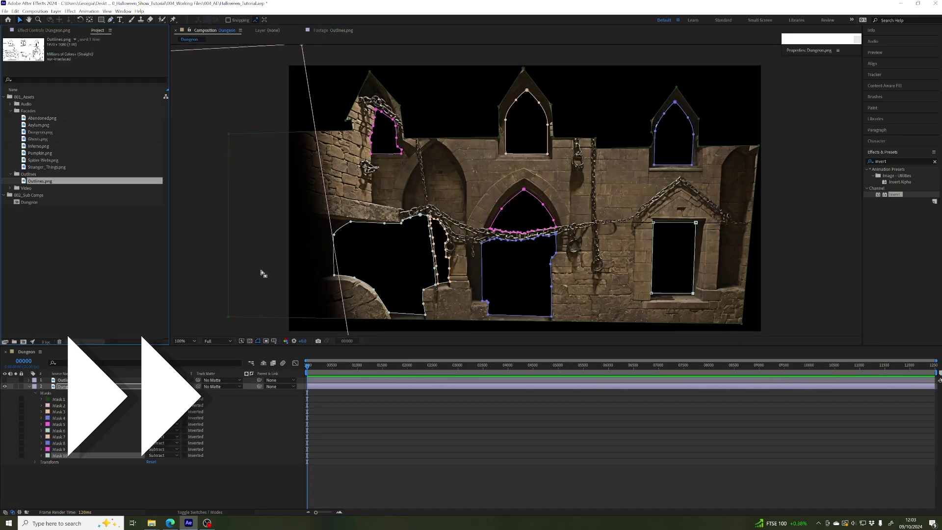
click(631, 275)
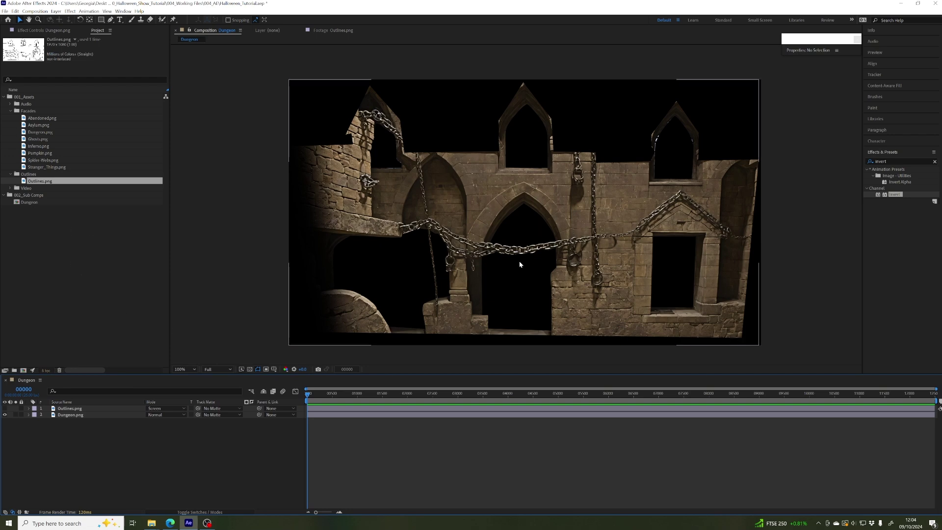
click(11, 112)
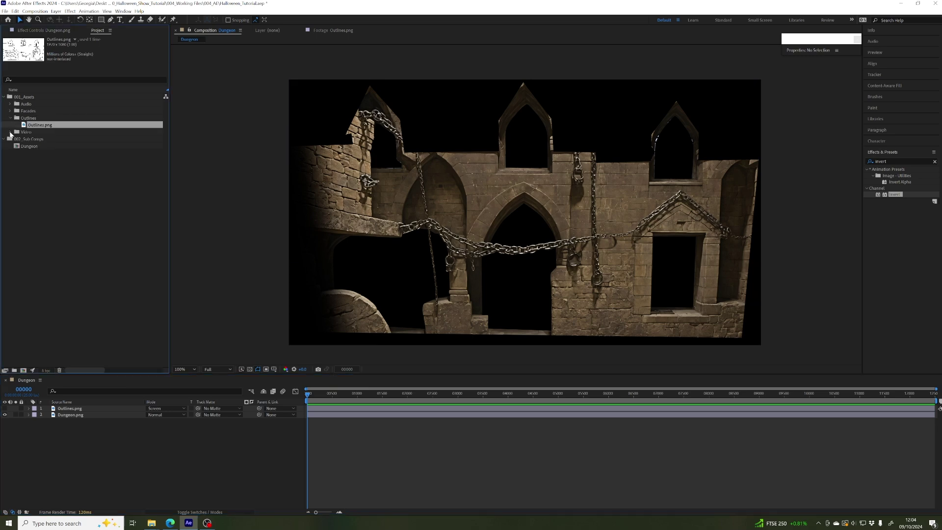
click(10, 133)
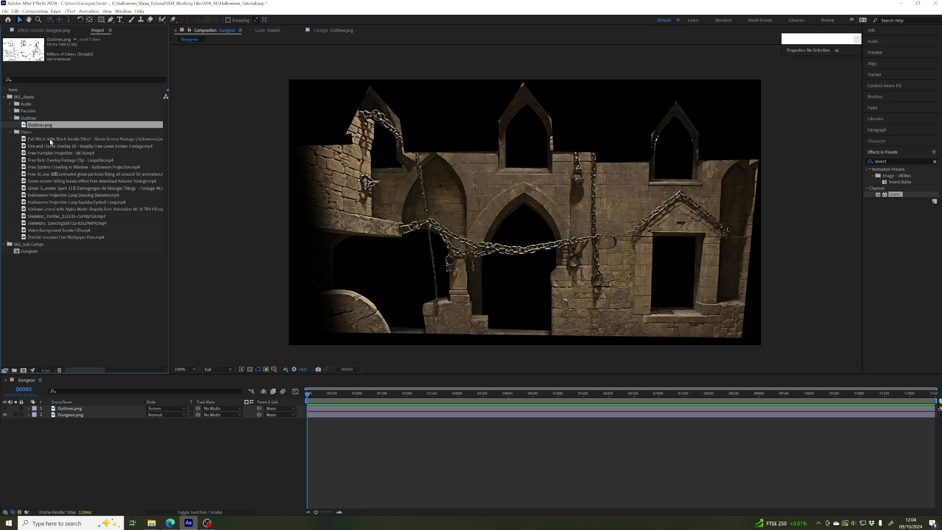
click(22, 79)
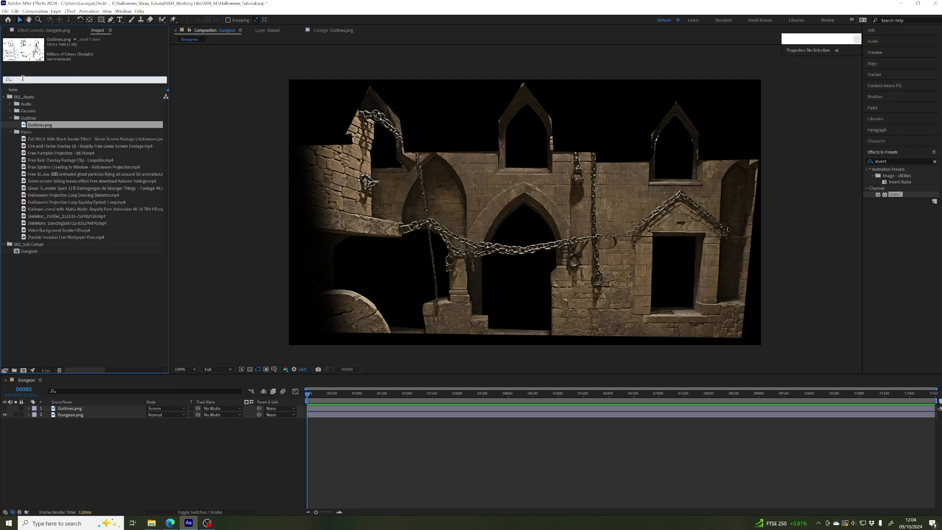
text(skele)
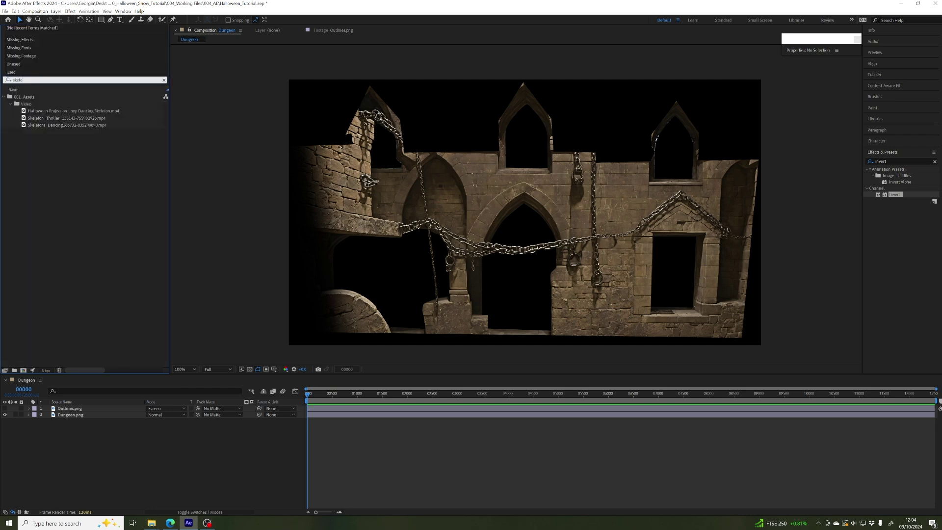
- Add the three skeleton videos to the Dungeon composition beneath the Dungeon.png layer
click(47, 113)
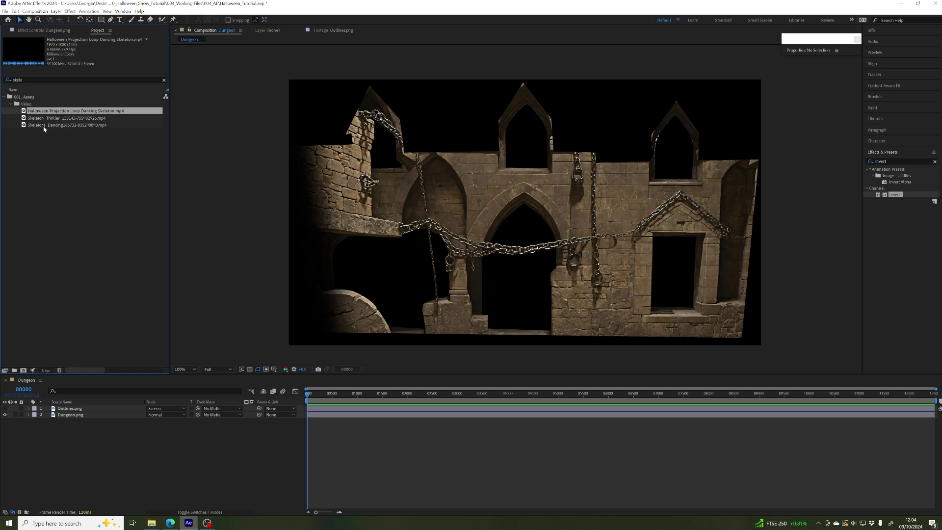
shift+click(40, 126)
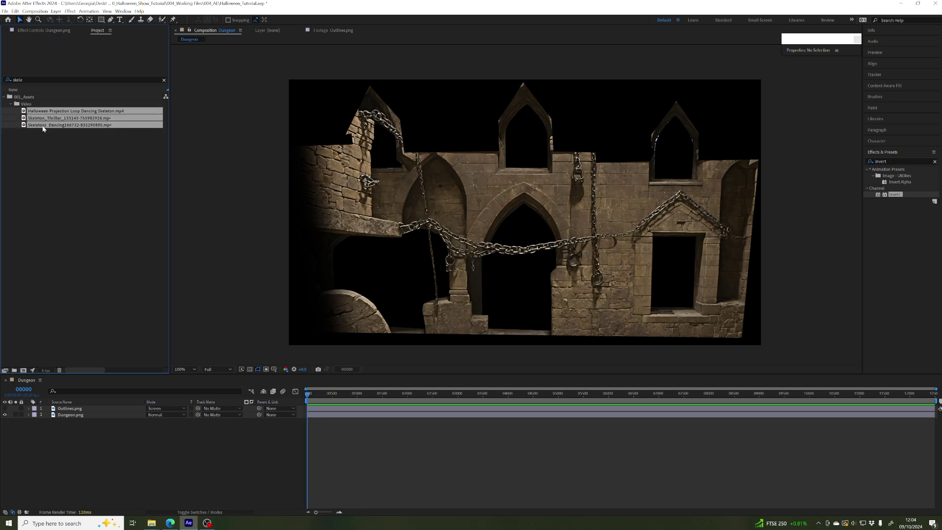
drag(43, 129, 83, 456)
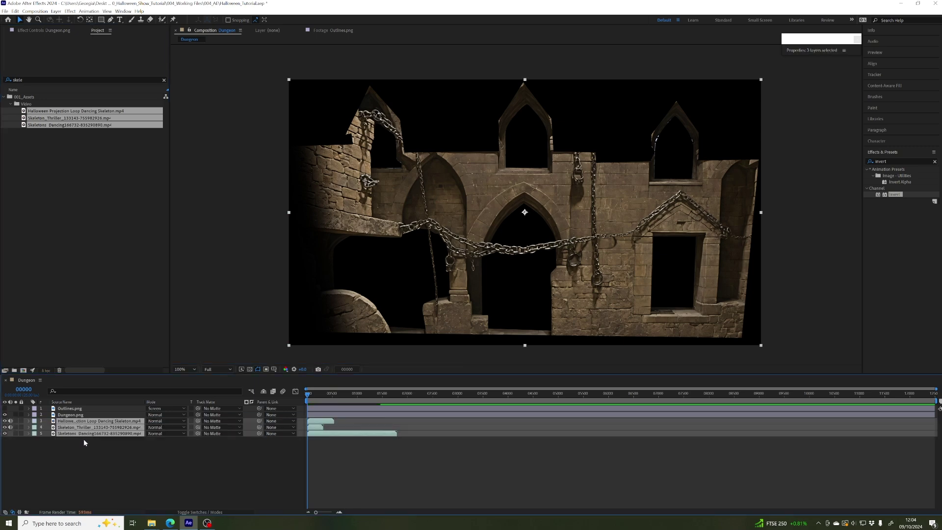
- Go to frame 191 and hide the Skeleton_Thriller and Skeletons_Dancing layers, keeping the Halloween Projection Loop Dancing Skeleton layer selected
drag(309, 395, 317, 395)
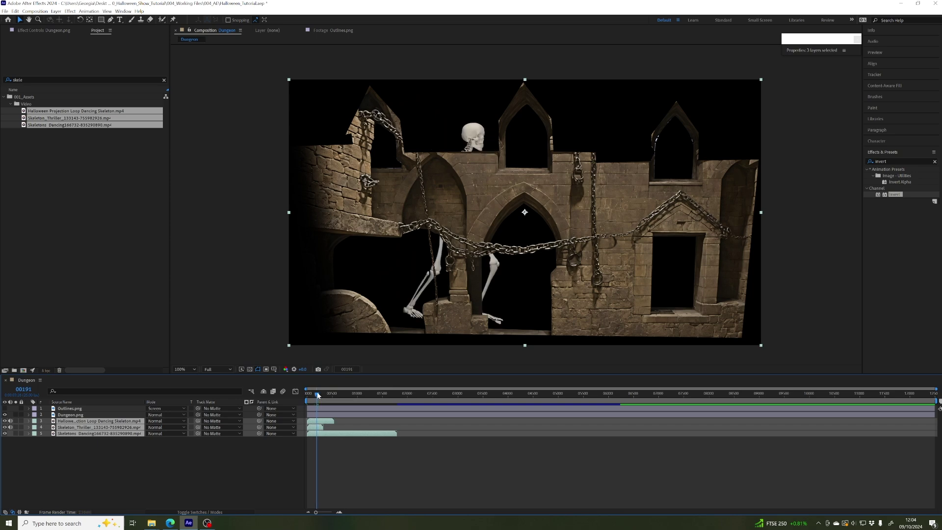
click(54, 440)
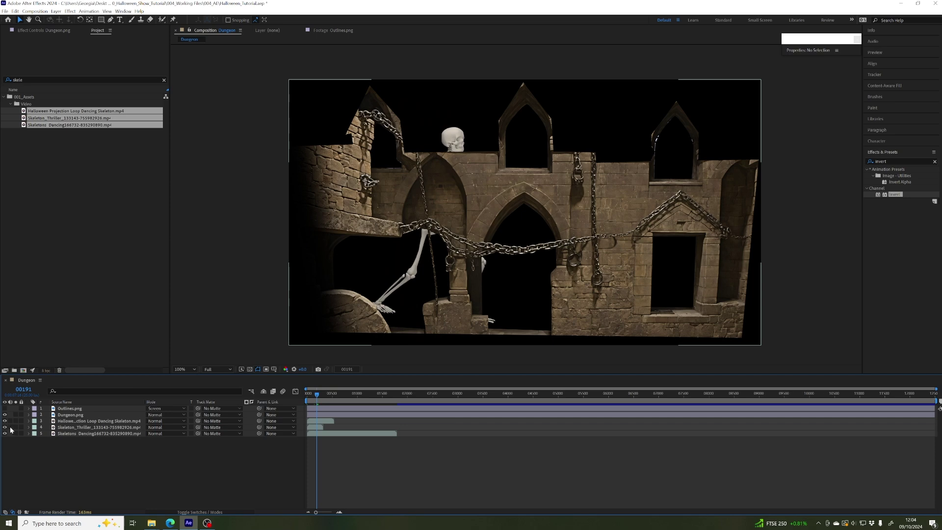
click(71, 422)
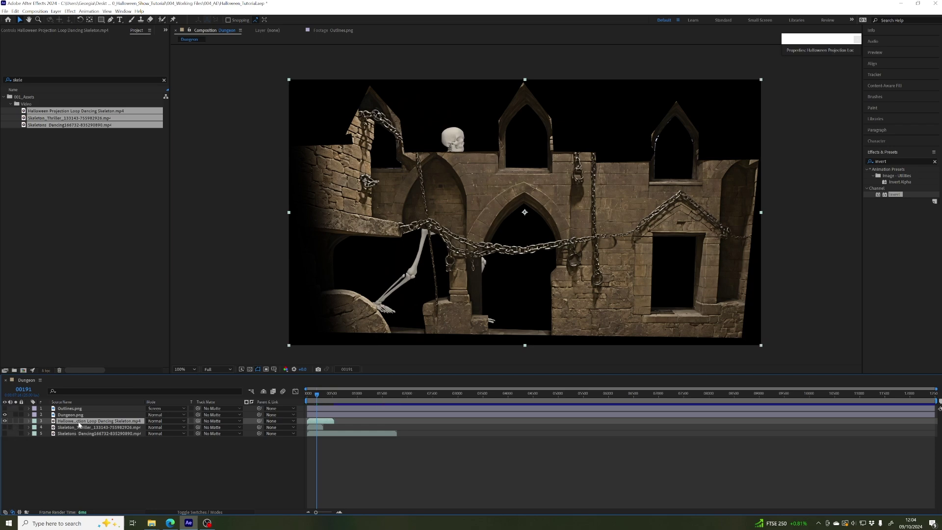
- Toggle solo on the Halloween Projection Loop Dancing Skeleton layer to compare it alone and behind the facade
click(17, 421)
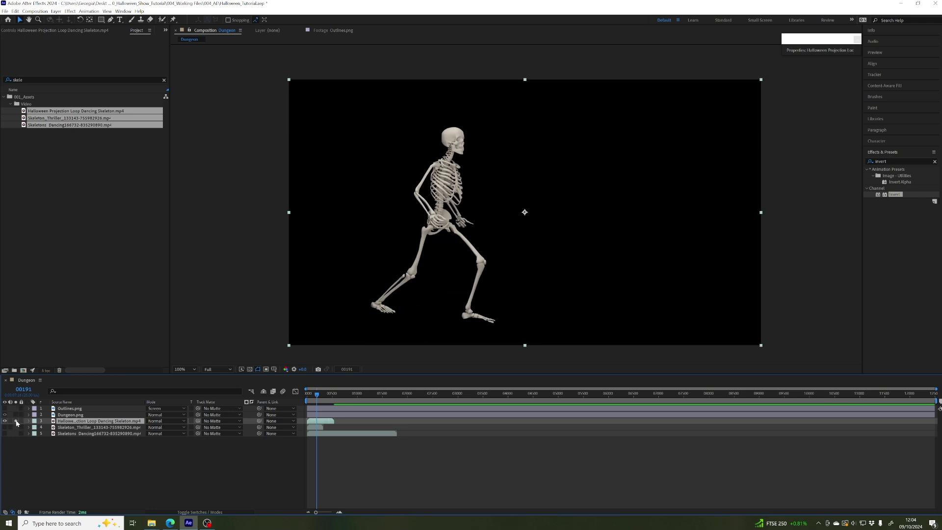
click(16, 421)
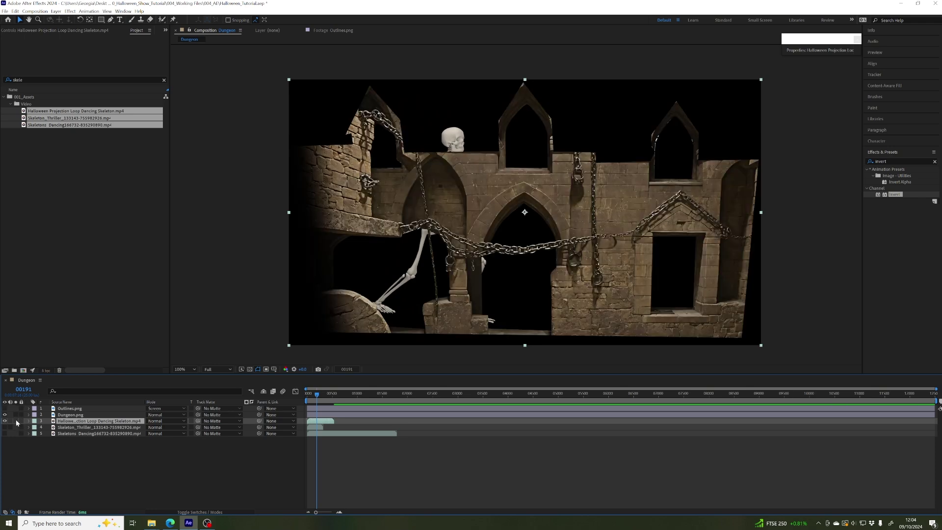
click(16, 421)
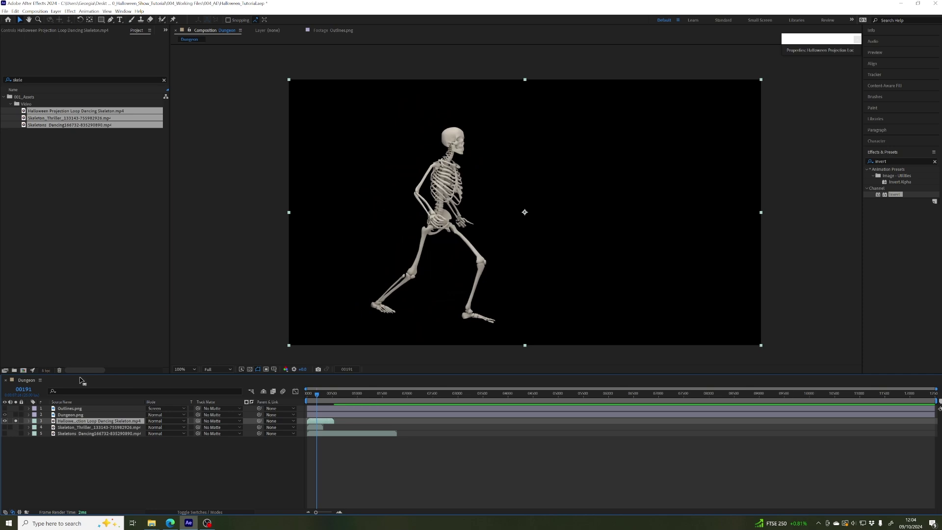
click(17, 421)
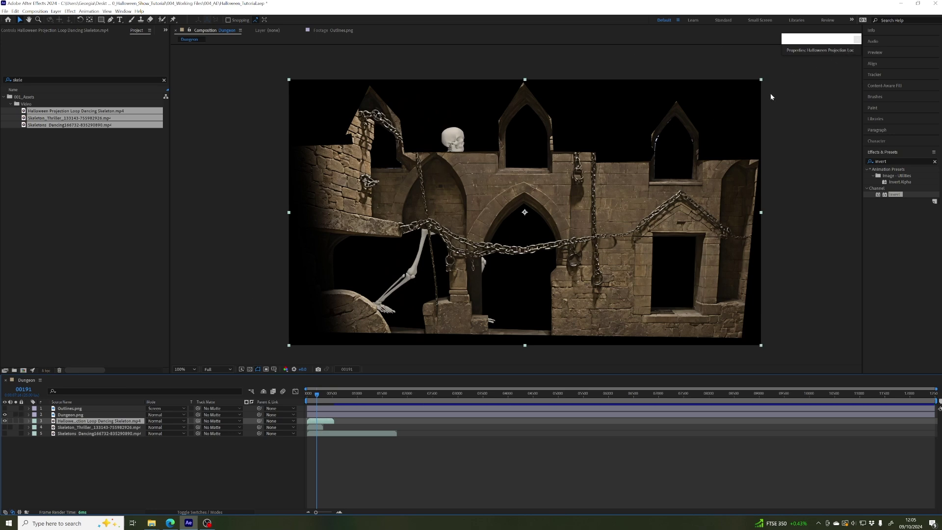
- Scale down the Halloween Projection Loop Dancing Skeleton layer and position the skeleton inside the facade's rectangular window beneath the chained gable
click(19, 21)
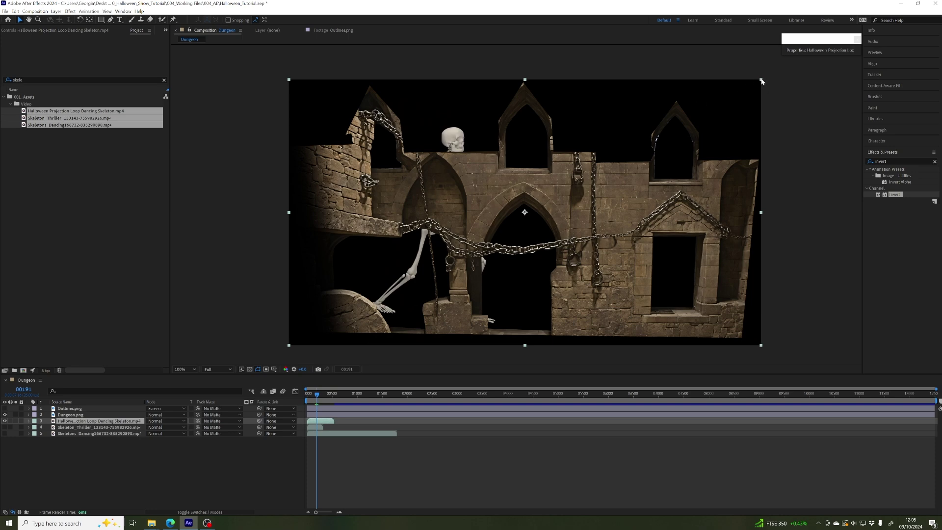
drag(762, 82, 611, 167)
drag(537, 212, 686, 266)
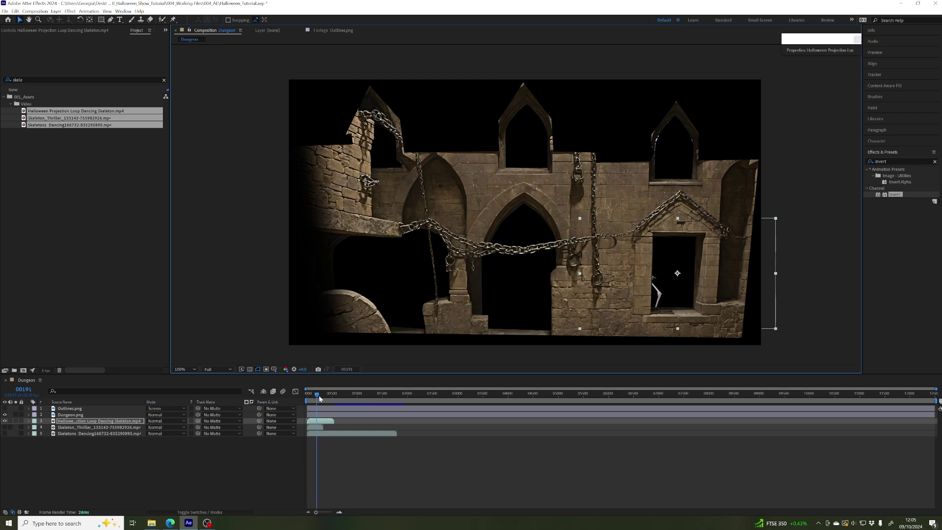
drag(319, 399, 320, 397)
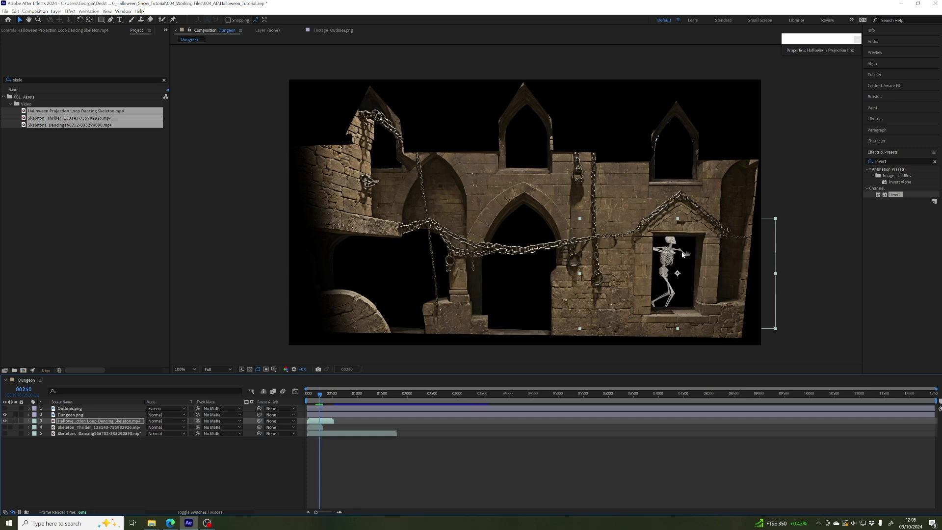
drag(682, 254, 679, 260)
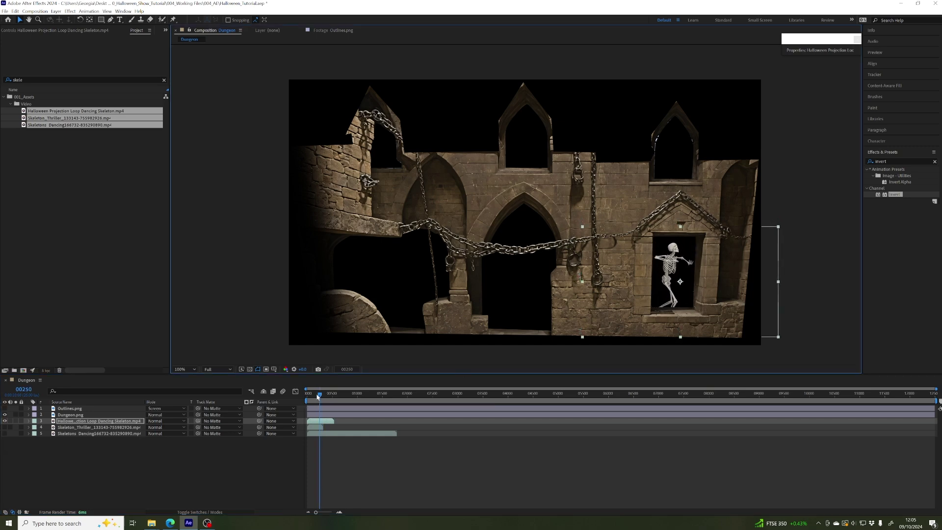
drag(317, 397, 320, 397)
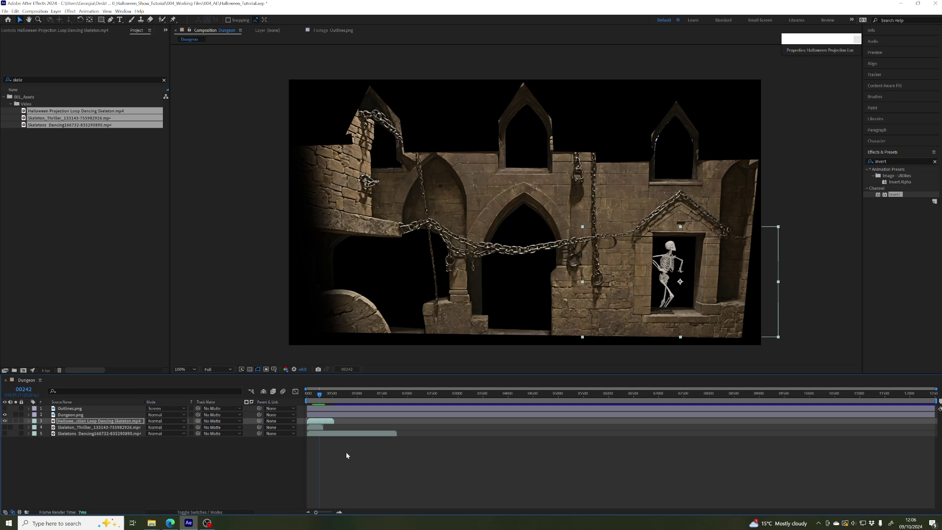
click(34, 11)
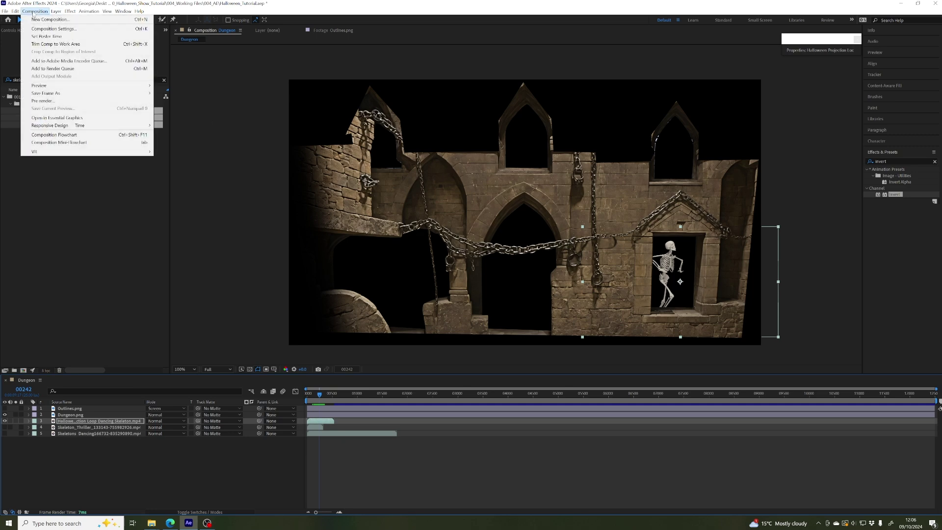
click(76, 31)
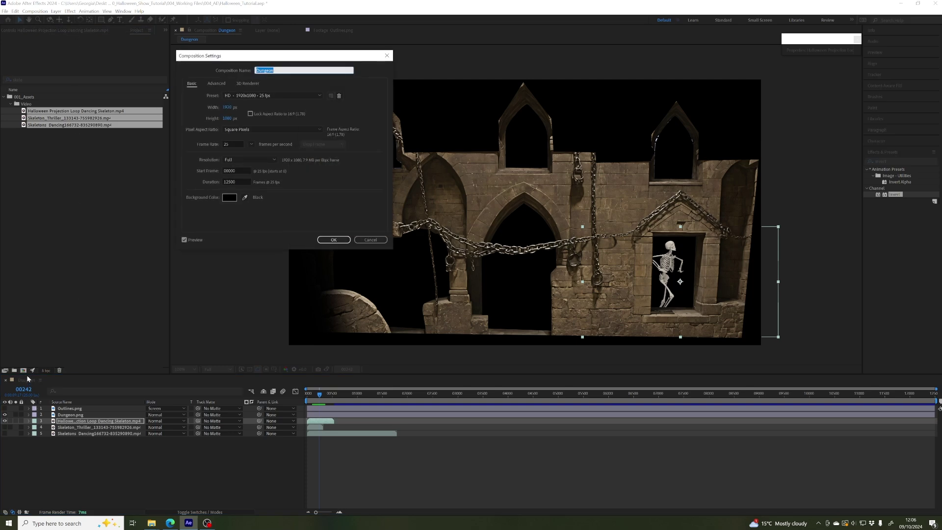
click(371, 239)
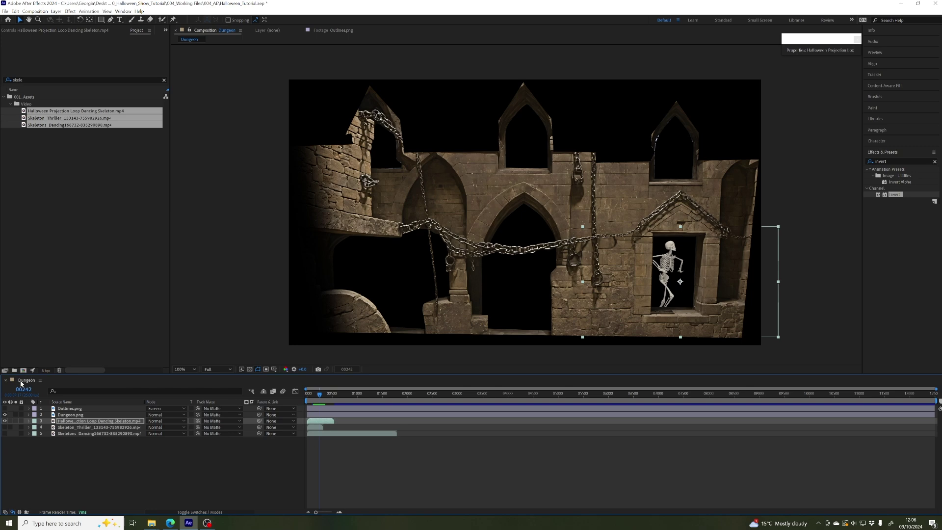
- Clear the project search, expand the Sub Comps folder and select the Dungeon composition
click(55, 198)
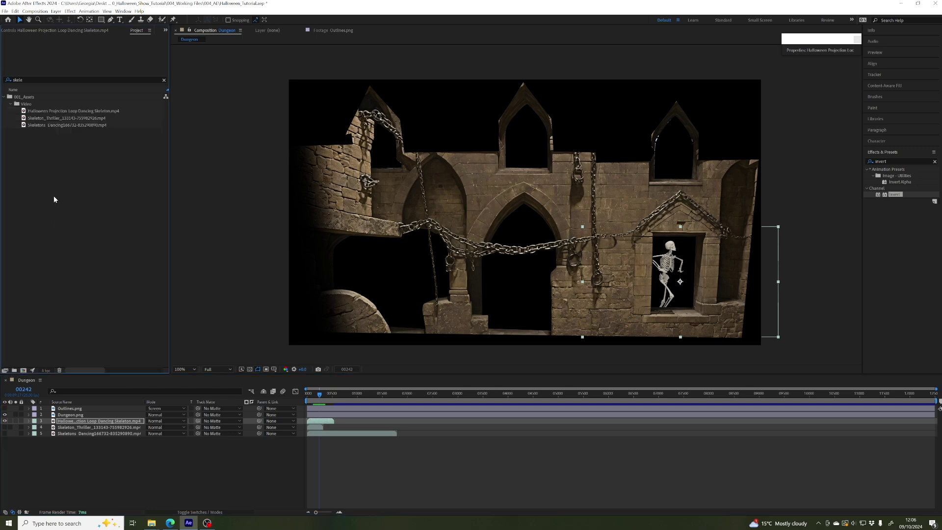
click(163, 80)
click(3, 104)
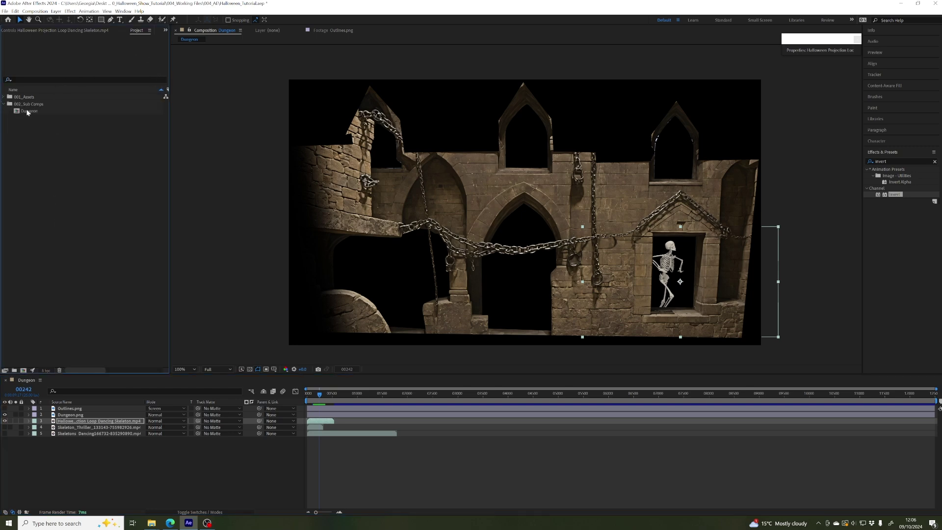
click(27, 112)
click(25, 384)
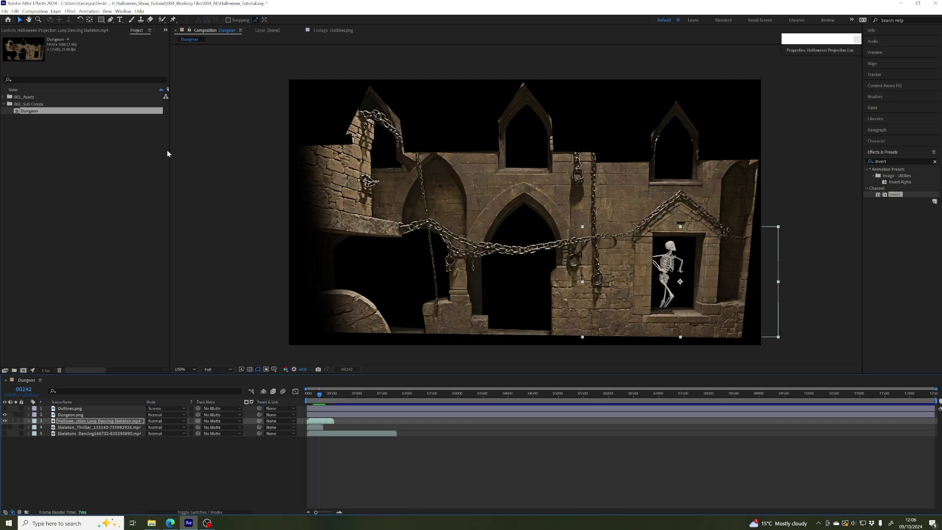
- Set the Dungeon composition's duration to 500 frames
click(35, 11)
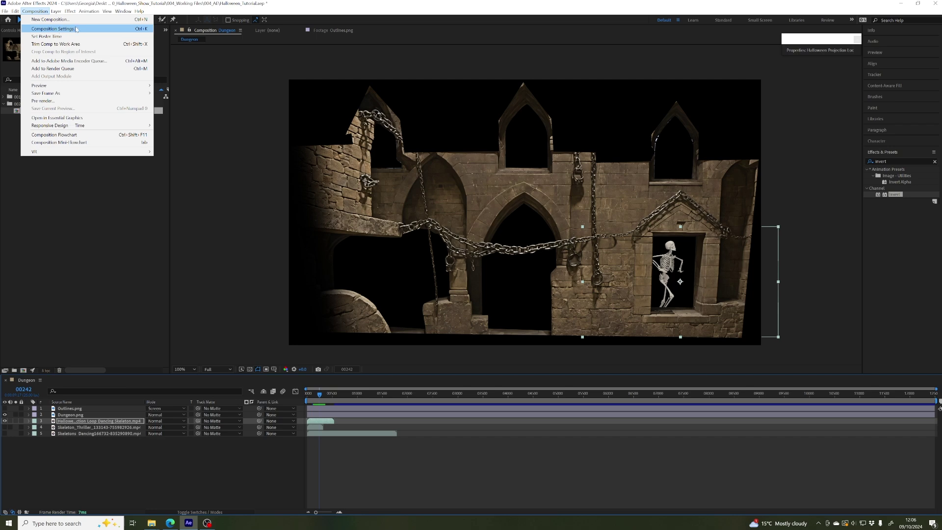
click(70, 31)
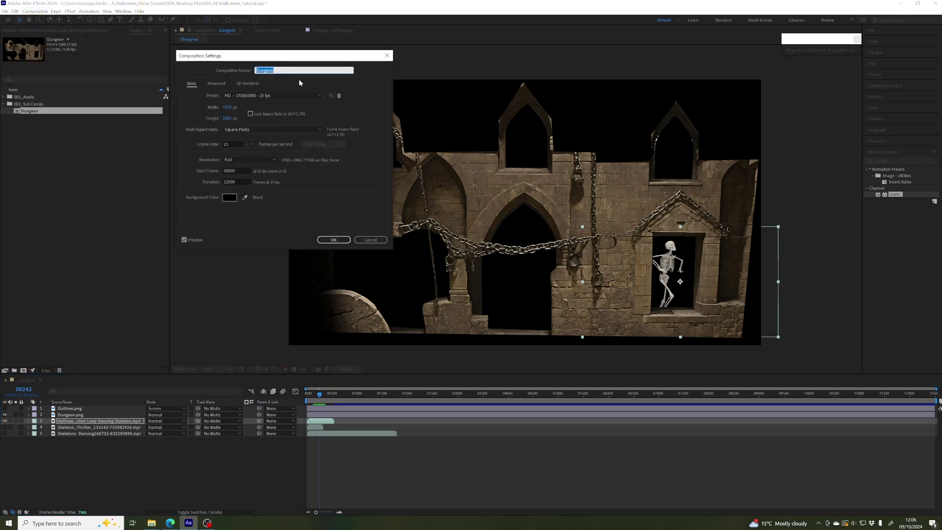
drag(287, 59, 500, 143)
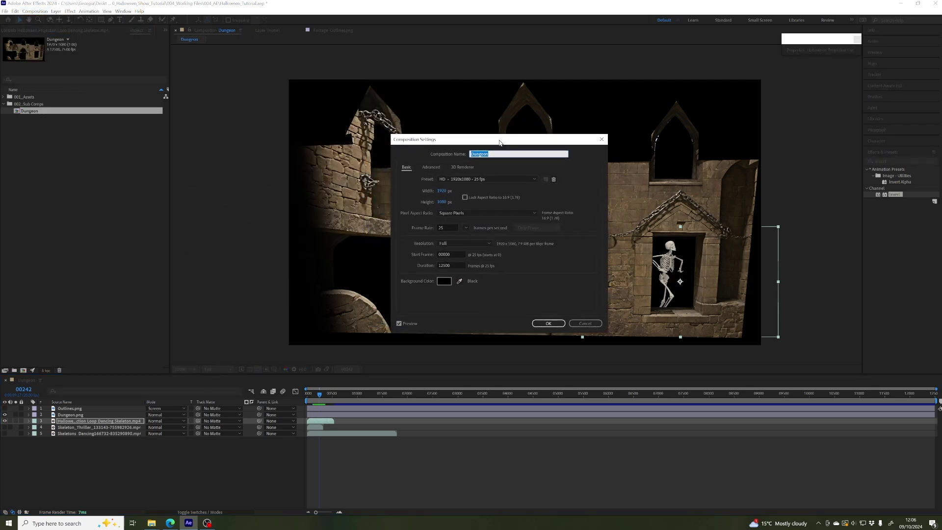
click(460, 264)
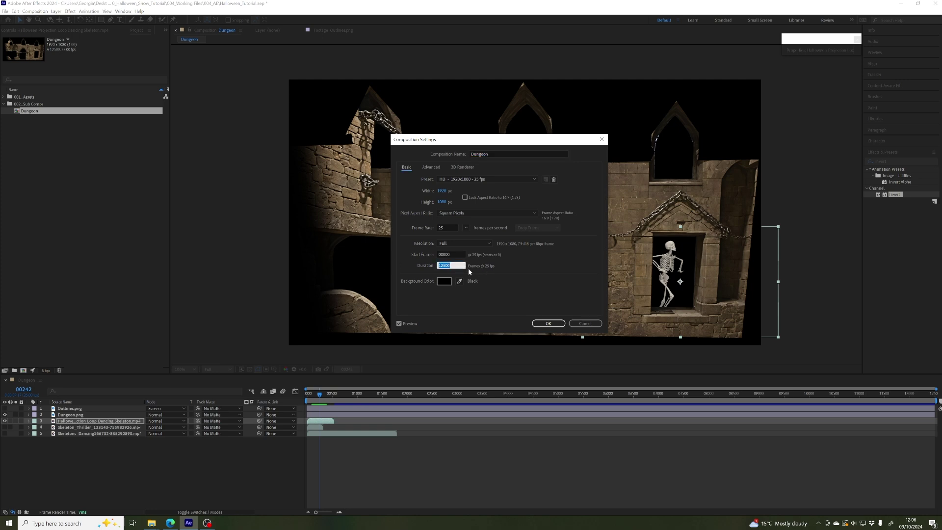
click(524, 264)
click(447, 227)
click(475, 228)
click(457, 265)
text(5)
double_click(444, 266)
text(300)
click(548, 323)
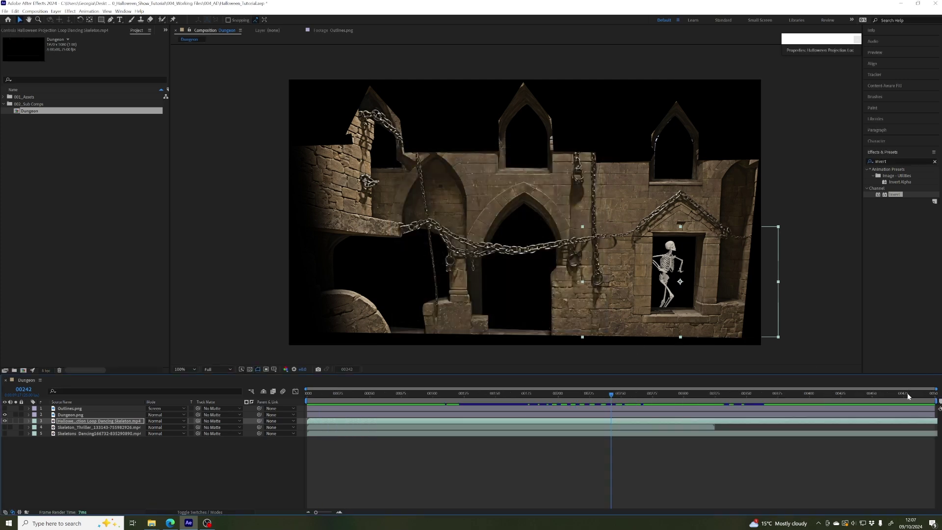
- Scrub to the end of the shortened composition and back to frame 240 to check the skeleton in the rectangular window
mouse_move(923, 393)
mouse_down()
mouse_move(935, 396)
mouse_move(903, 396)
mouse_move(934, 395)
mouse_up()
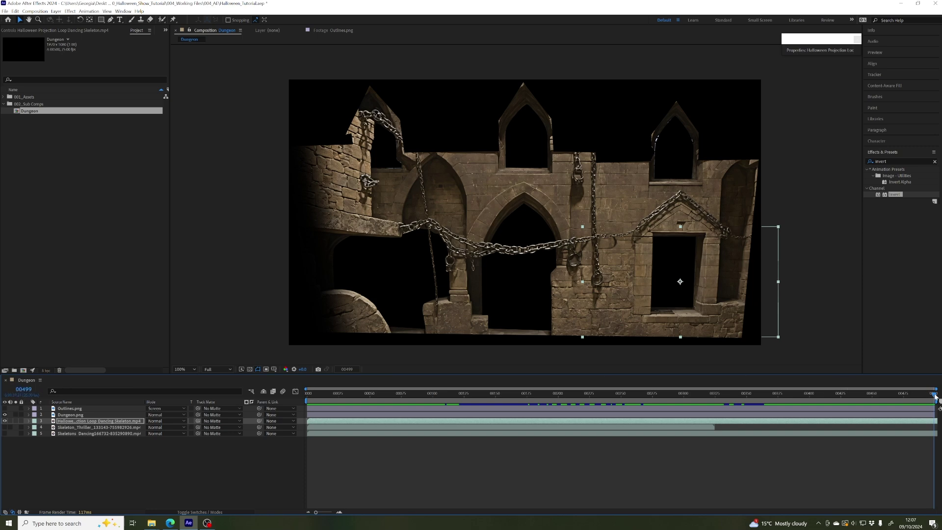
drag(936, 397, 618, 398)
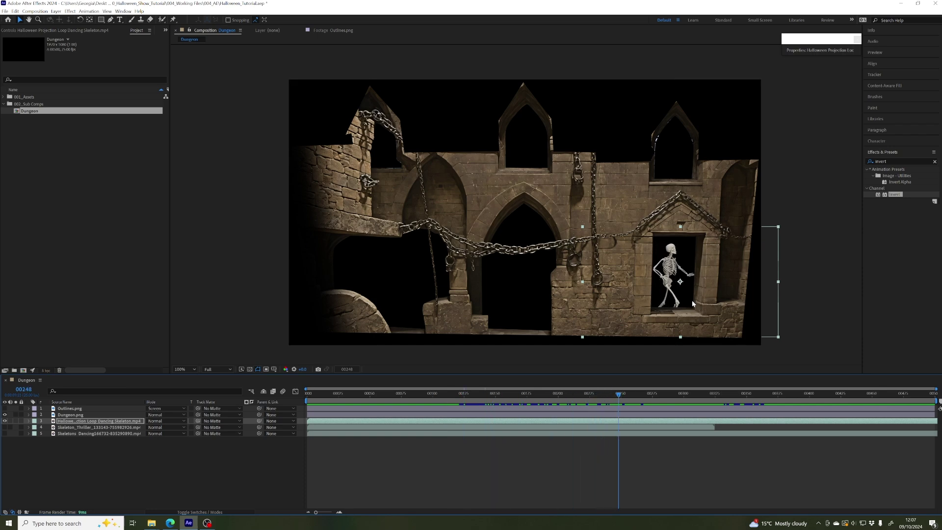
drag(641, 398, 609, 393)
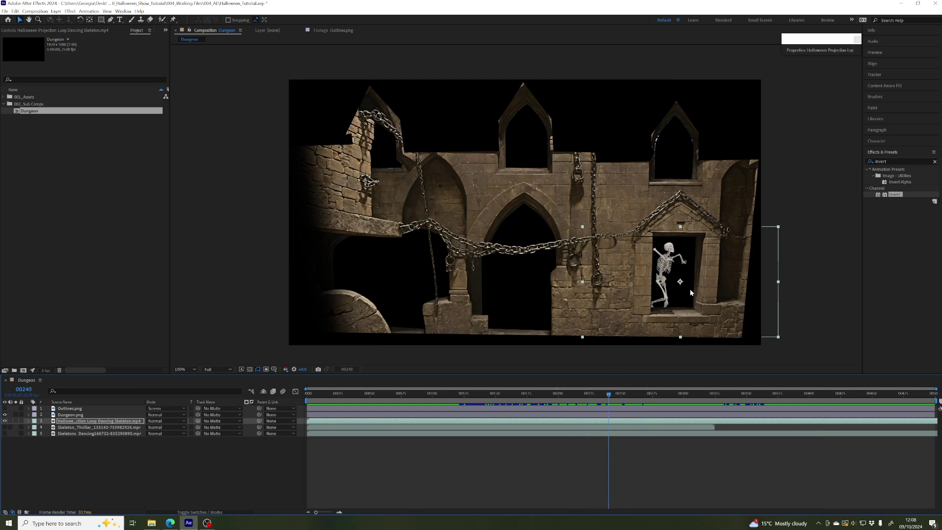
- Mask the Halloween Projection Loop Dancing Skeleton layer with a four-point Pen path around the rectangular window and scrub to check it
click(111, 20)
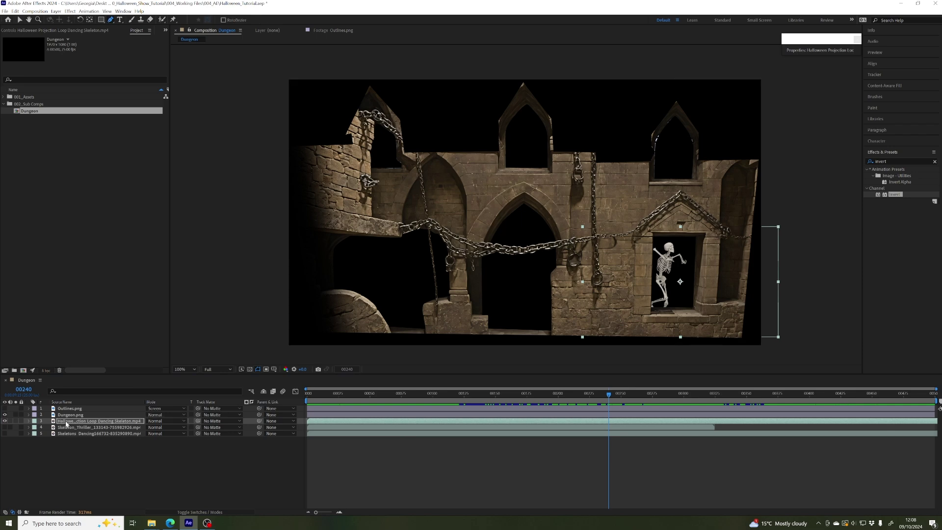
click(711, 228)
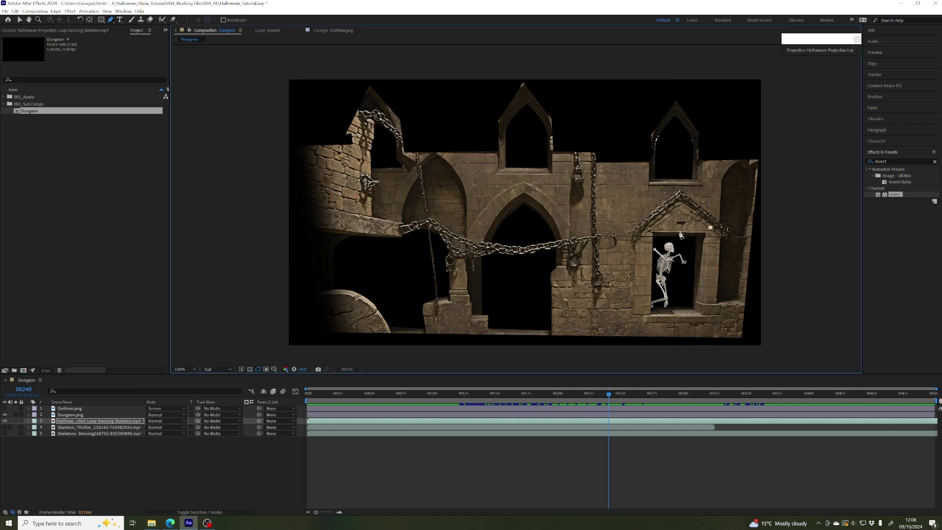
click(649, 227)
click(644, 319)
click(704, 318)
click(711, 229)
drag(613, 402, 805, 397)
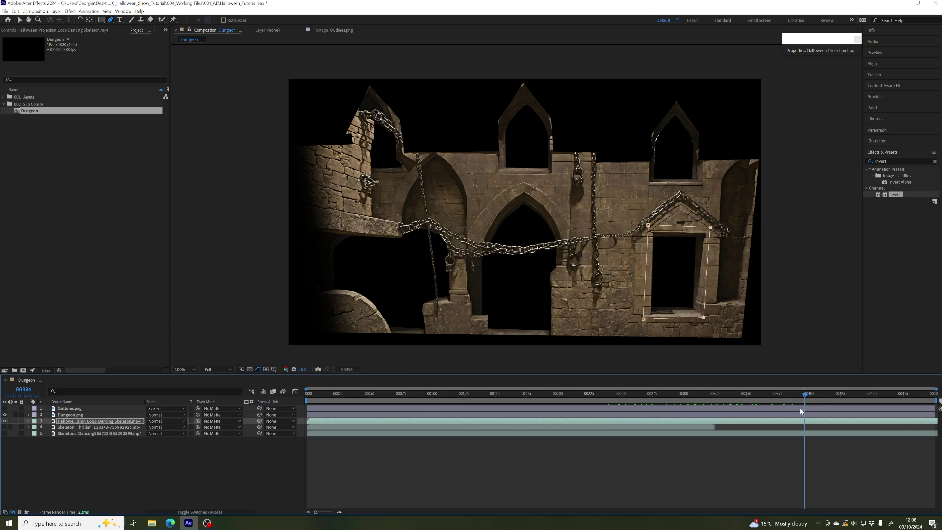
drag(800, 396, 649, 408)
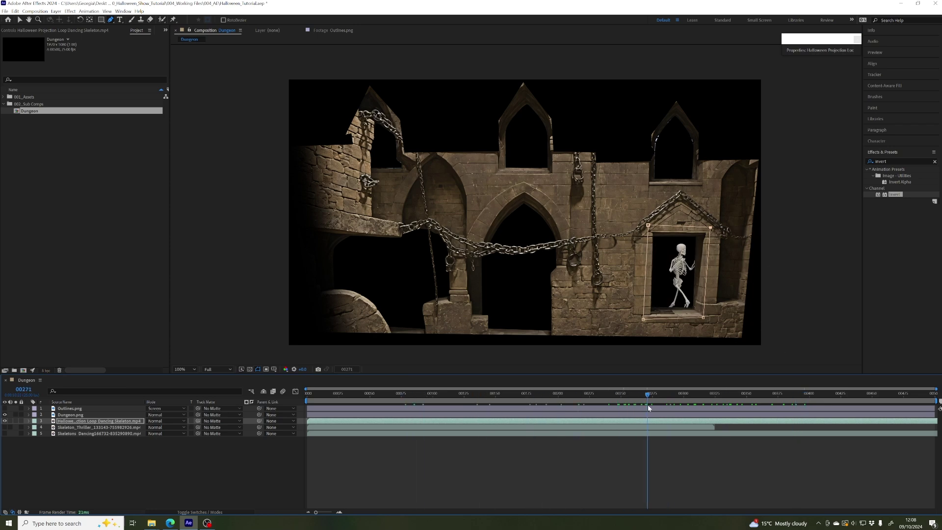
- Show the Skeleton_Thriller layer and preview it soloed before restoring the facade view
click(74, 427)
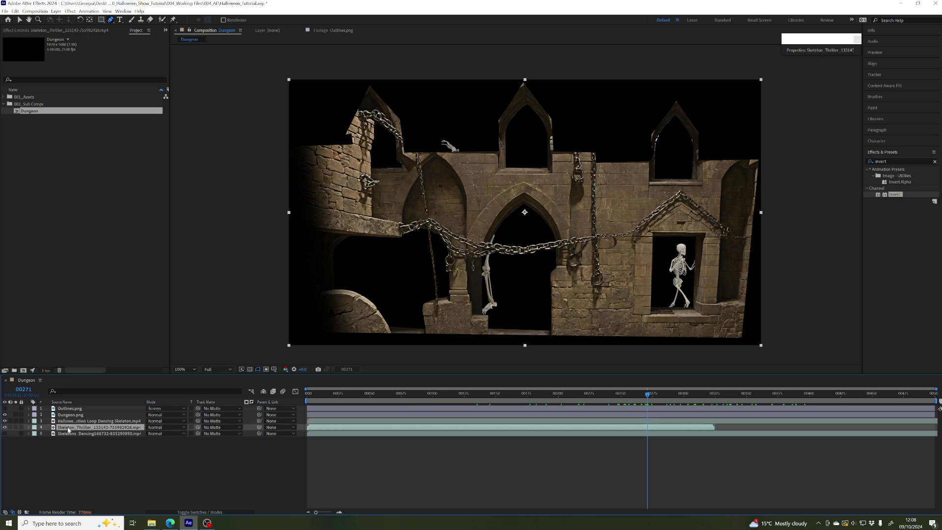
click(16, 428)
drag(394, 393, 357, 393)
key(space)
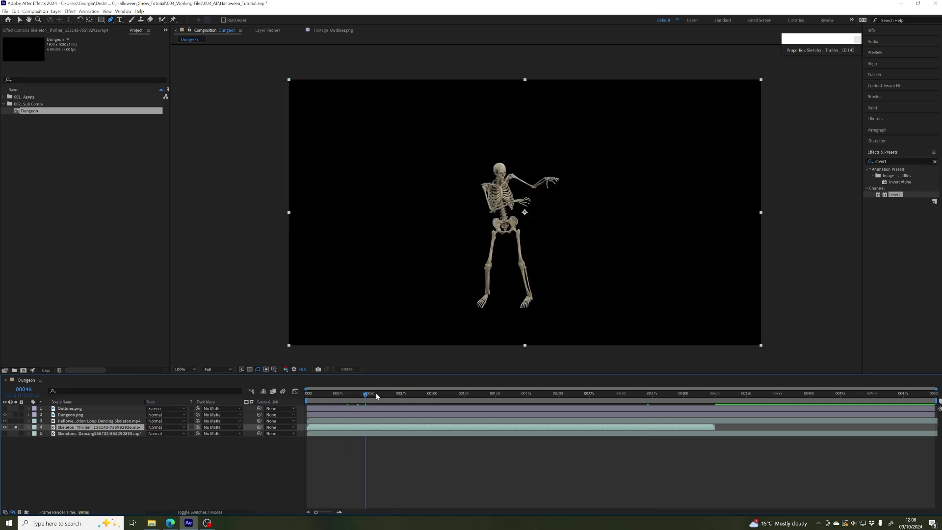
click(15, 428)
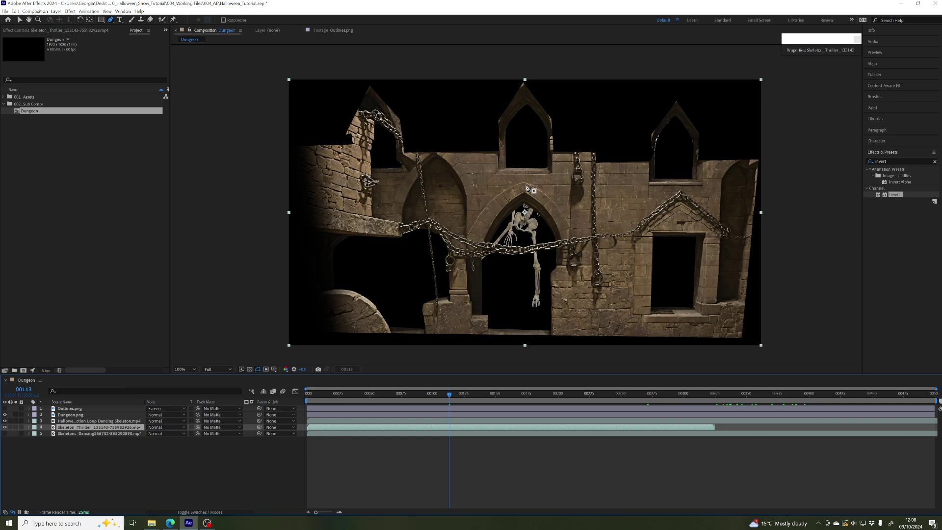
- Scale down the Skeleton_Thriller layer and position its skeleton in the upper central arched window, checking the fit at frame 220
click(20, 22)
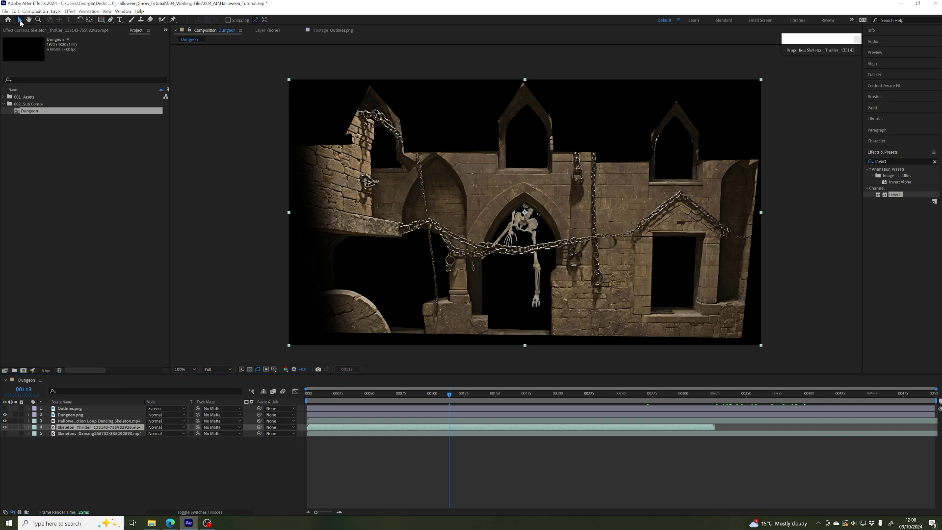
drag(531, 222, 522, 166)
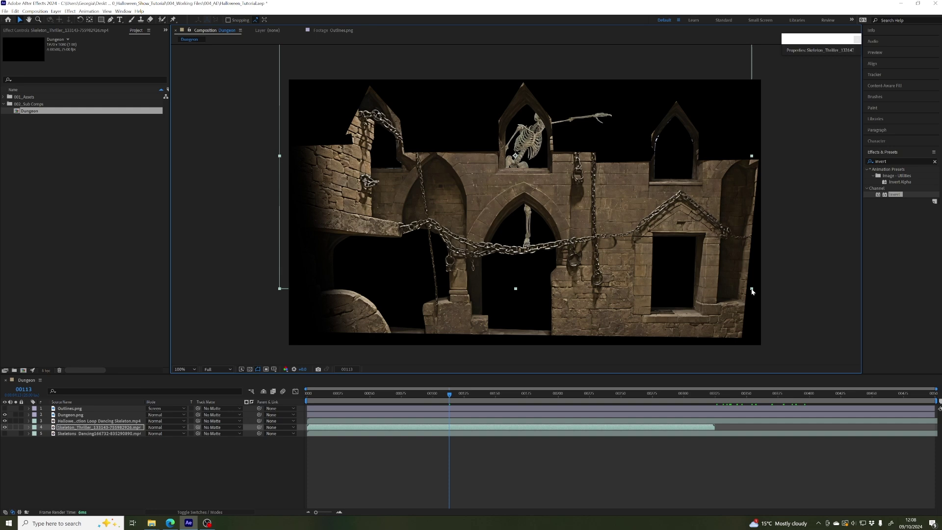
drag(753, 158, 679, 169)
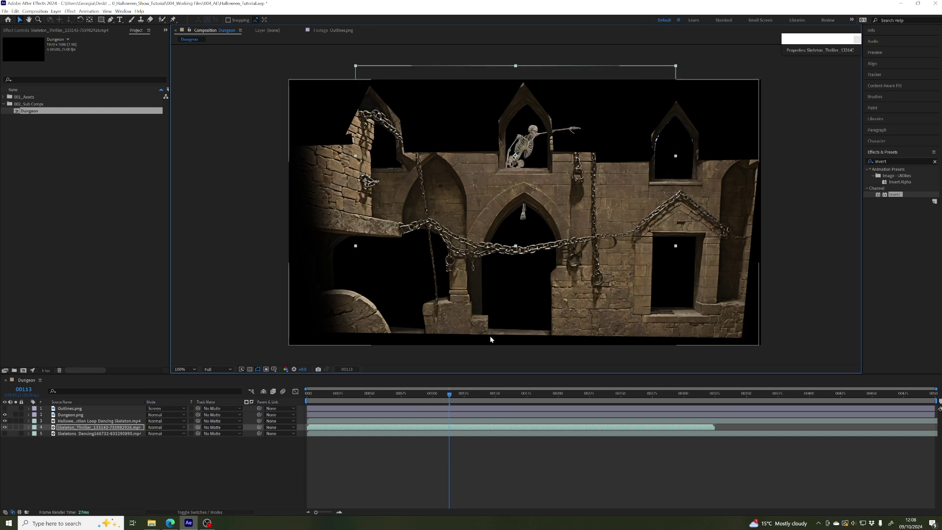
drag(447, 397, 583, 387)
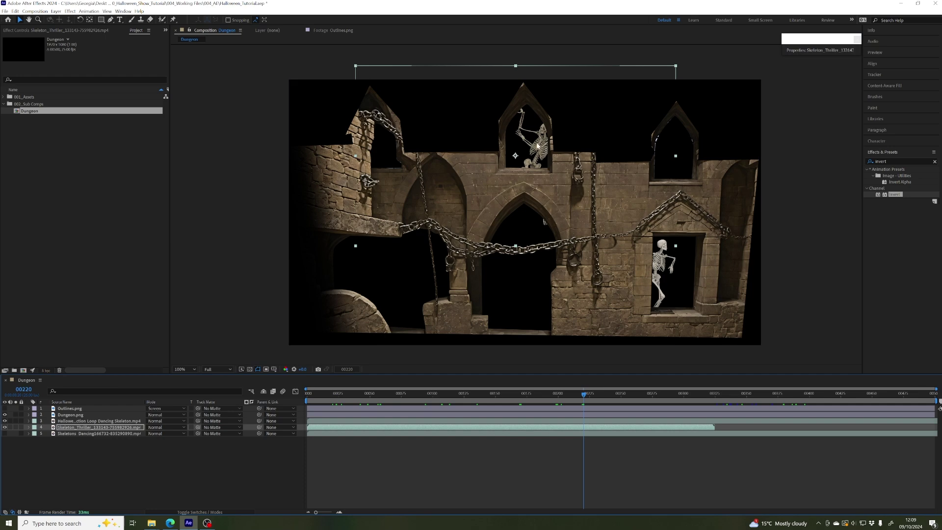
drag(535, 142, 528, 146)
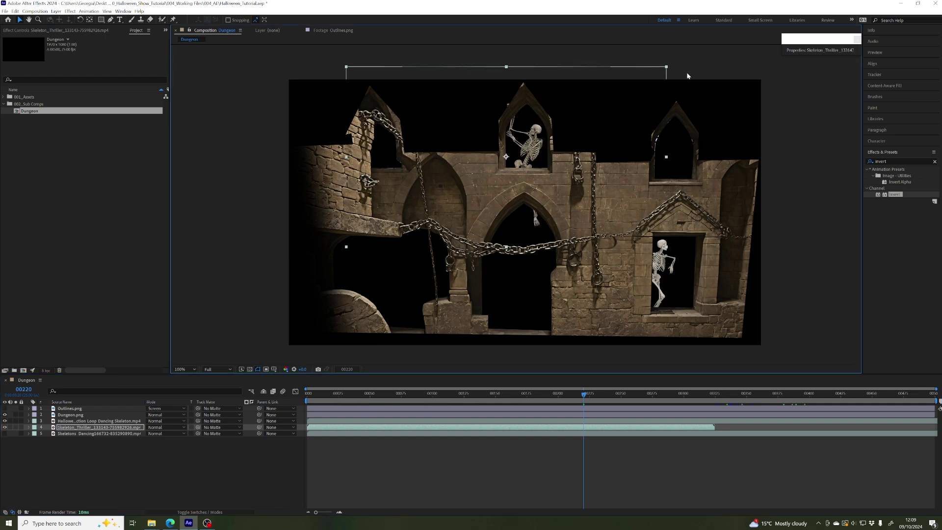
drag(666, 69, 649, 80)
drag(533, 213, 534, 209)
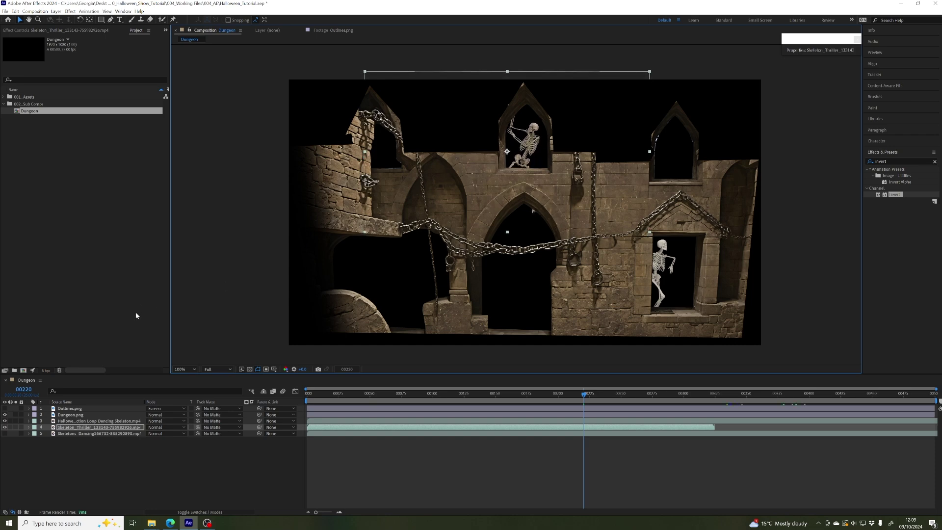
- Mask the Skeleton_Thriller layer with a closed Pen path around the upper central arched window and preview the dance
click(110, 20)
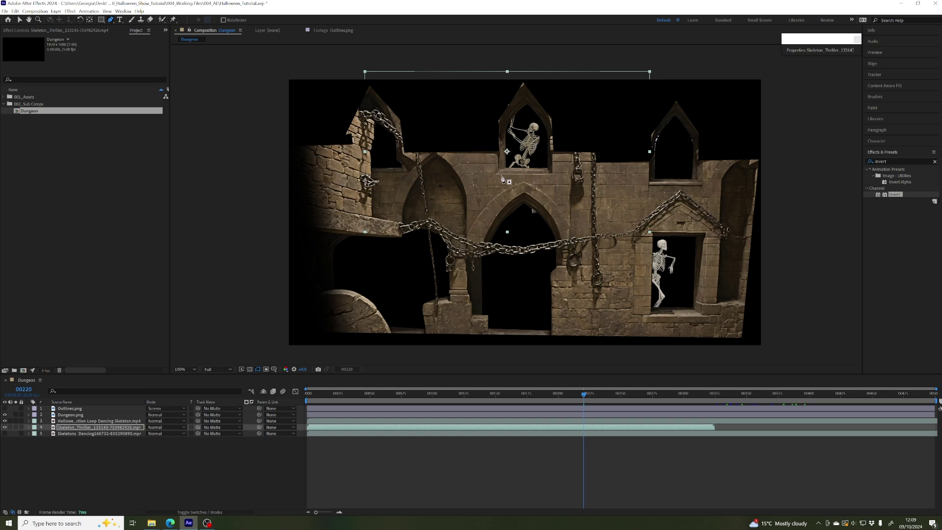
click(502, 176)
click(505, 122)
click(512, 112)
click(526, 98)
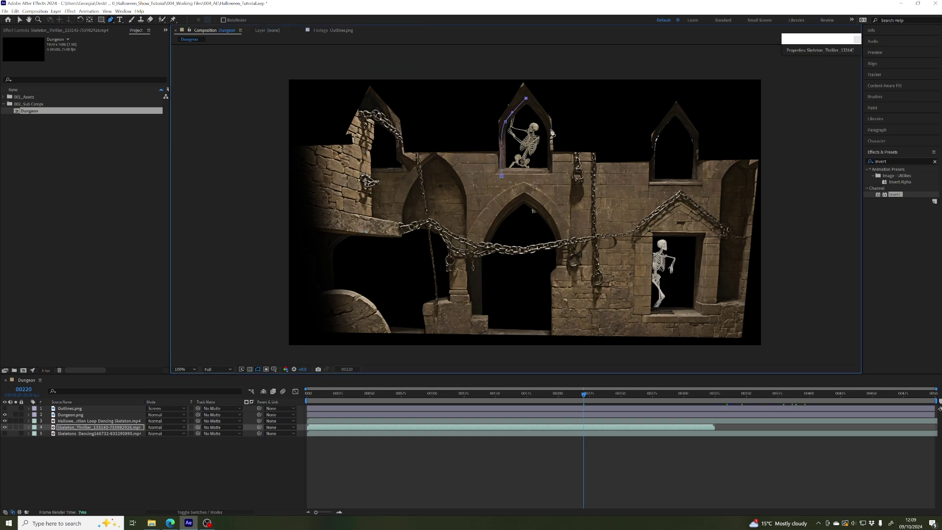
click(550, 120)
click(550, 129)
click(553, 175)
click(502, 176)
key(space)
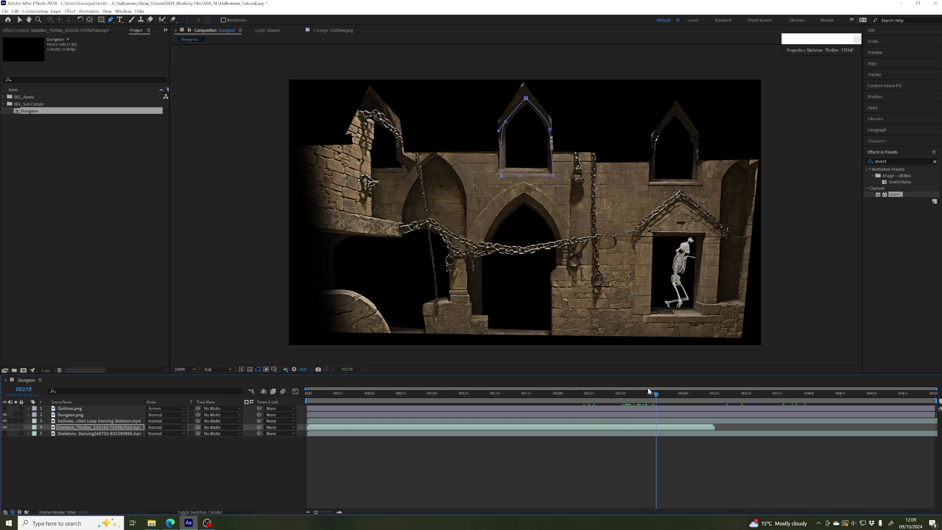
- At frame 55, shift the Skeleton_Thriller layer slightly right so its skeleton sits further inside the upper central arched window
drag(649, 391, 376, 406)
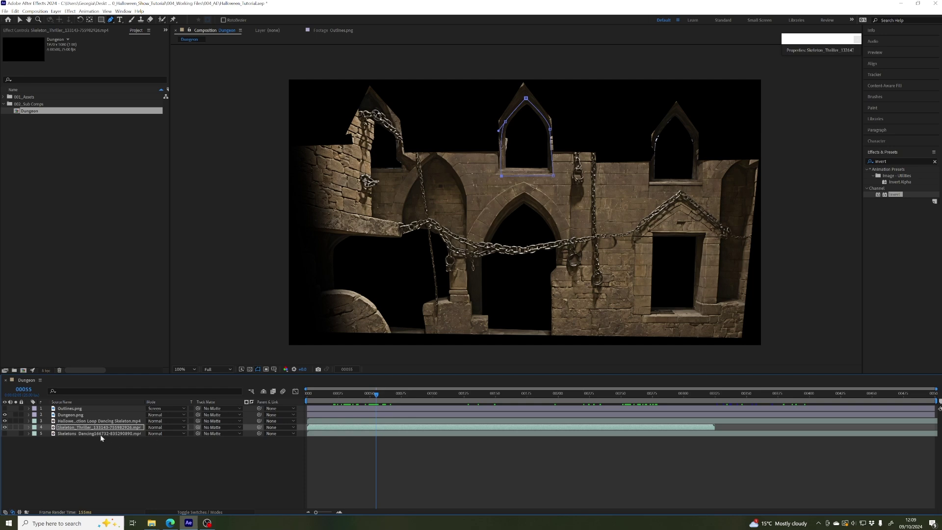
click(81, 430)
click(20, 20)
drag(519, 141, 537, 140)
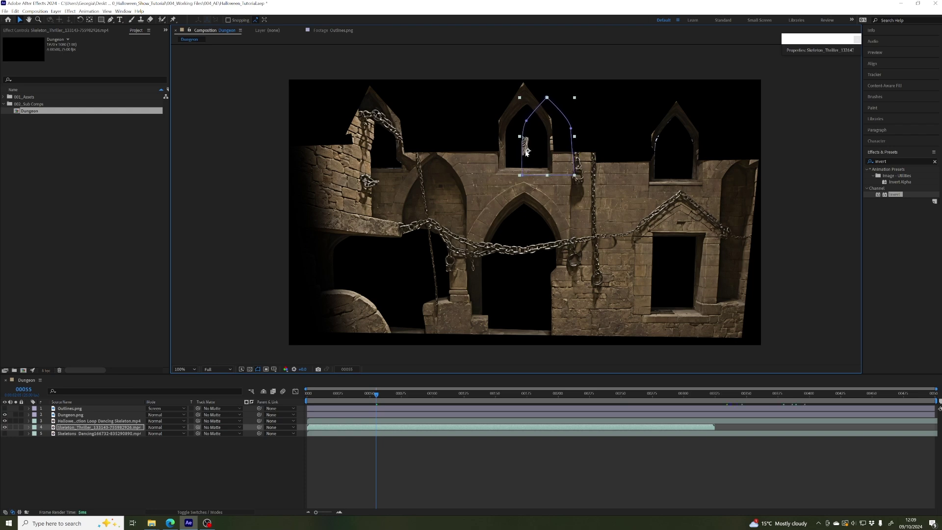
scroll(526, 152, up, 3)
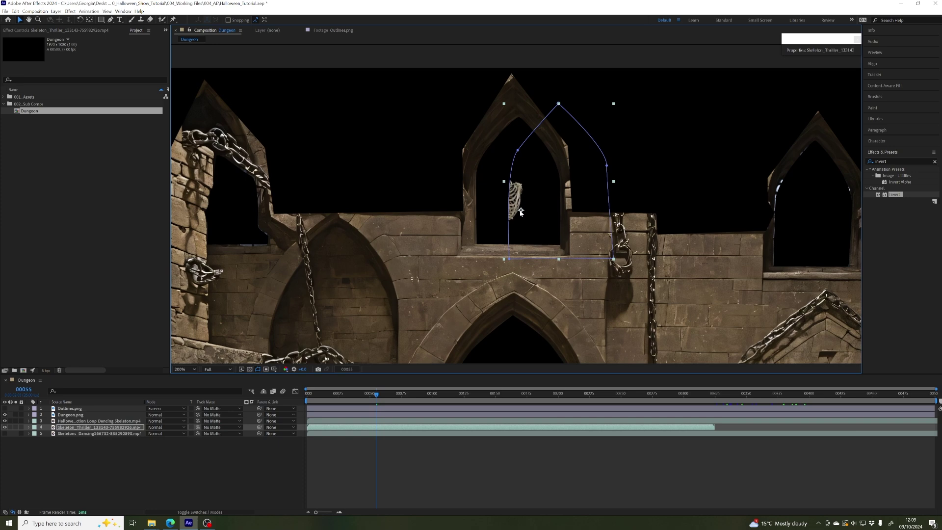
drag(521, 210, 519, 205)
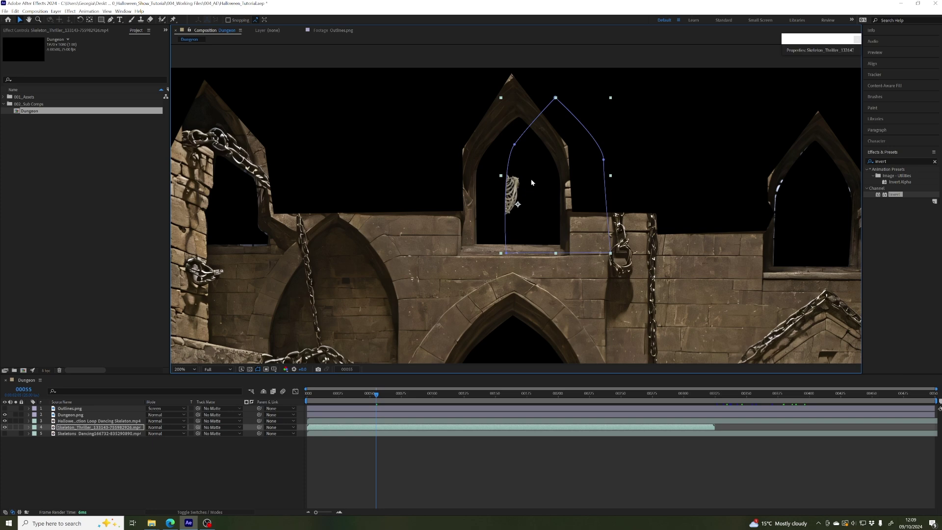
mouse_move(532, 183)
mouse_down()
mouse_move(547, 179)
mouse_move(537, 194)
mouse_move(535, 177)
mouse_up()
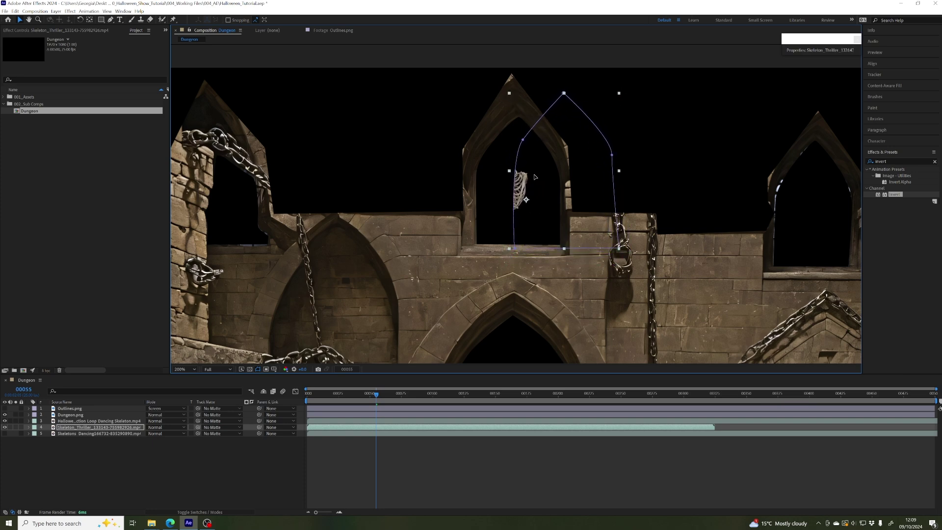
key(Left)
key(Left)
key(Left)
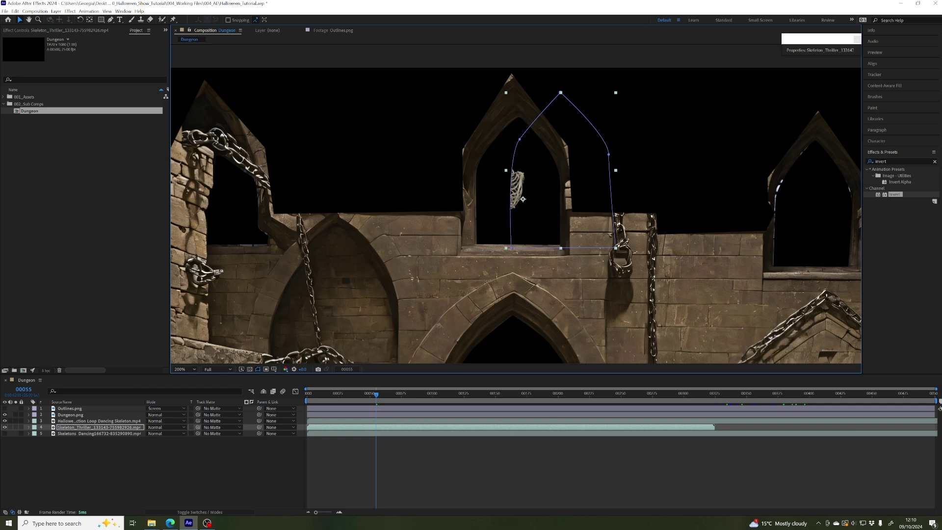
- Move the layer's whole mask back over the upper central arched window and scrub to check the dance up to frame 178
key(ctrl+t)
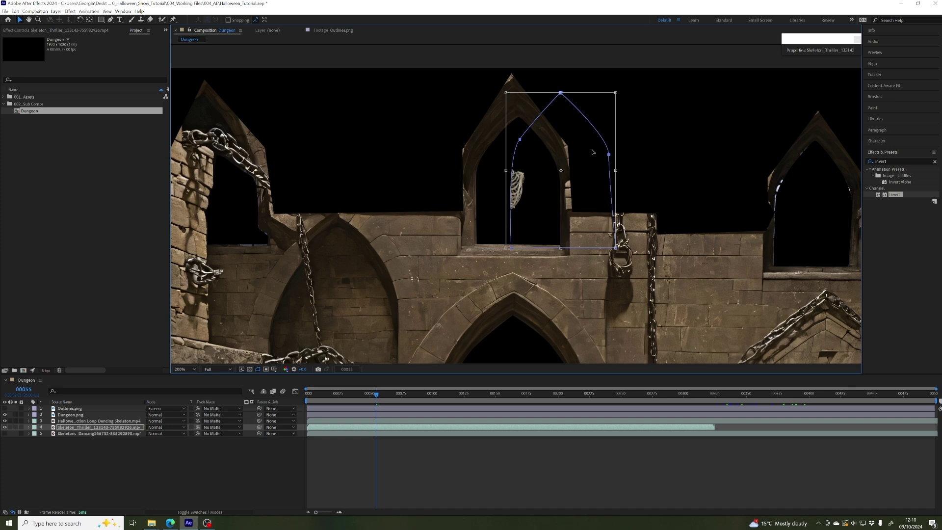
drag(594, 160, 552, 168)
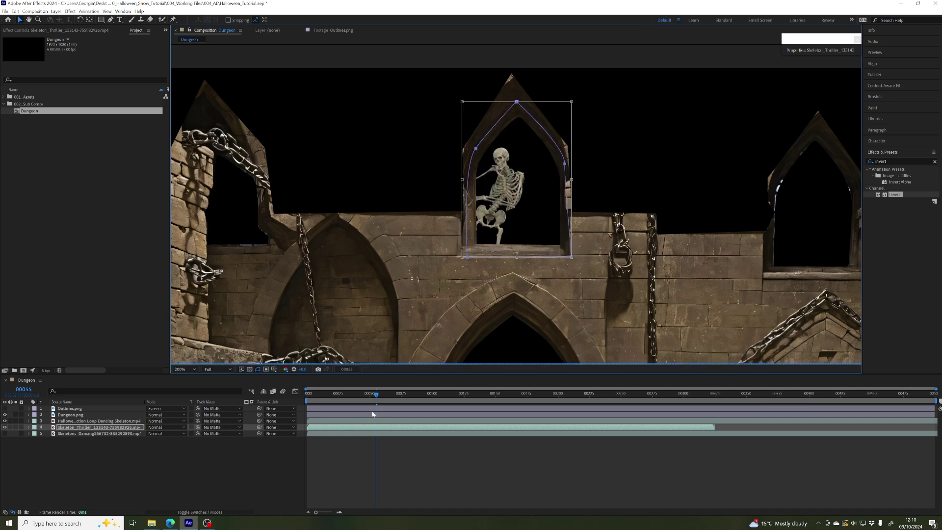
drag(376, 394, 531, 400)
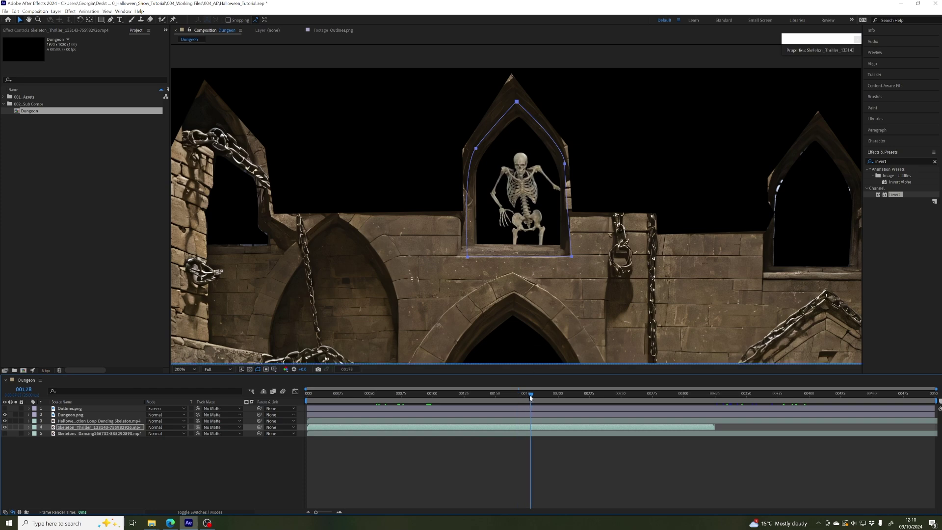
drag(531, 397, 477, 395)
- Try the Adaptive Resolution fast preview while scrubbing back to frame 48, and restore Off (Final Quality)
click(242, 369)
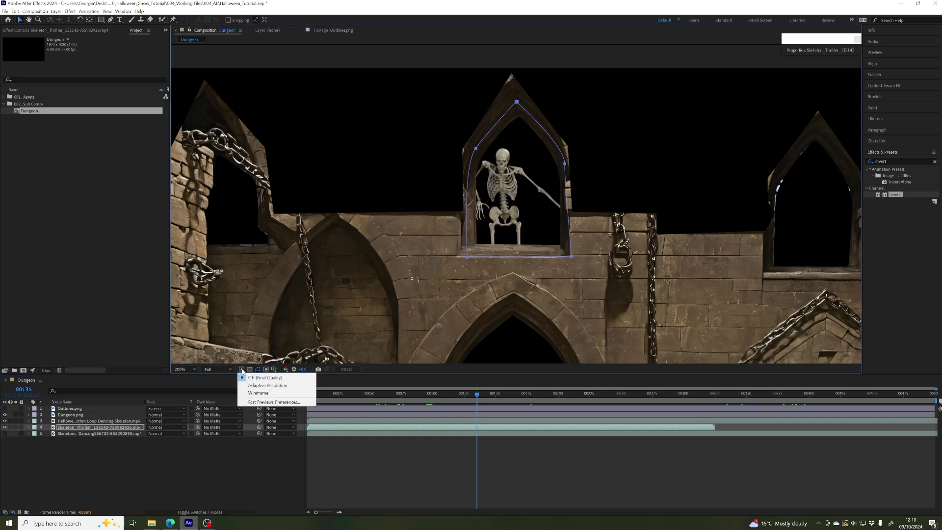
click(253, 387)
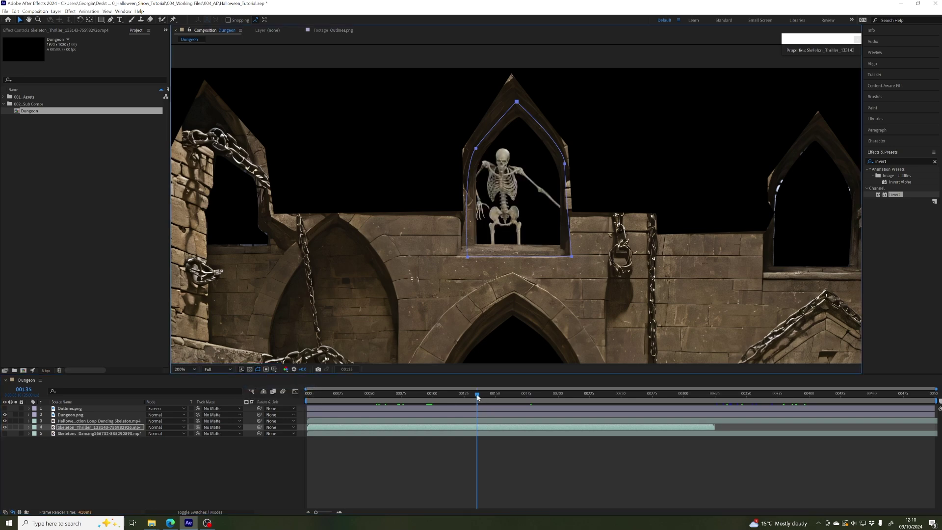
drag(477, 397, 368, 395)
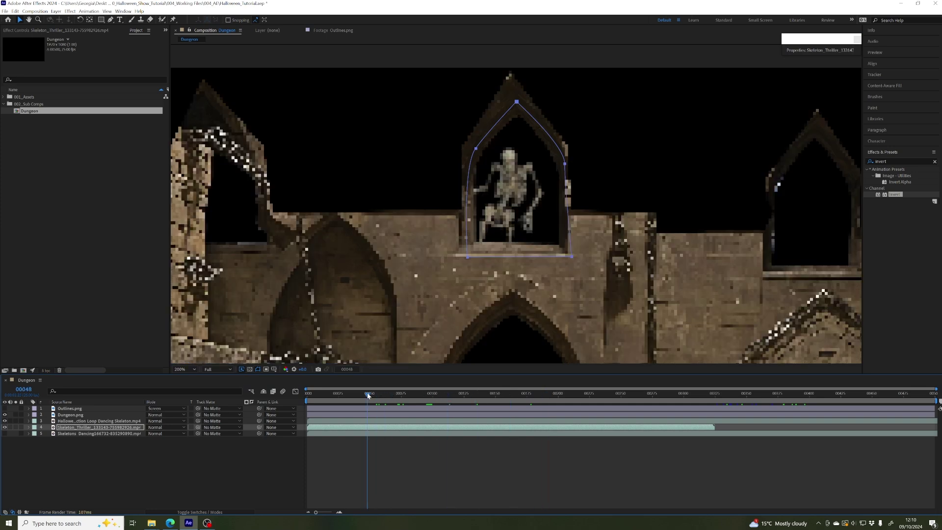
click(242, 372)
click(262, 380)
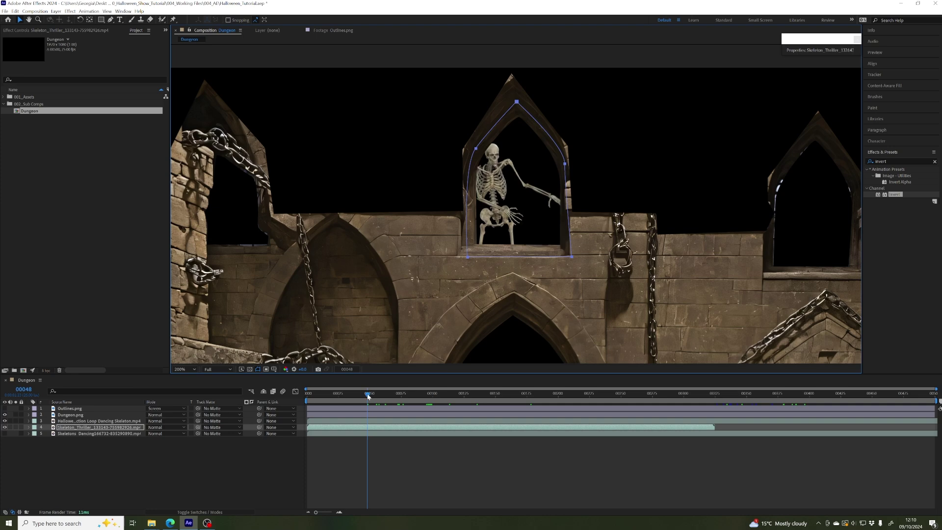
- Duplicate the Skeleton_Thriller layer and place the copy in the upper right arched window, working at frame 91
drag(368, 396, 422, 395)
scroll(513, 215, down, 1)
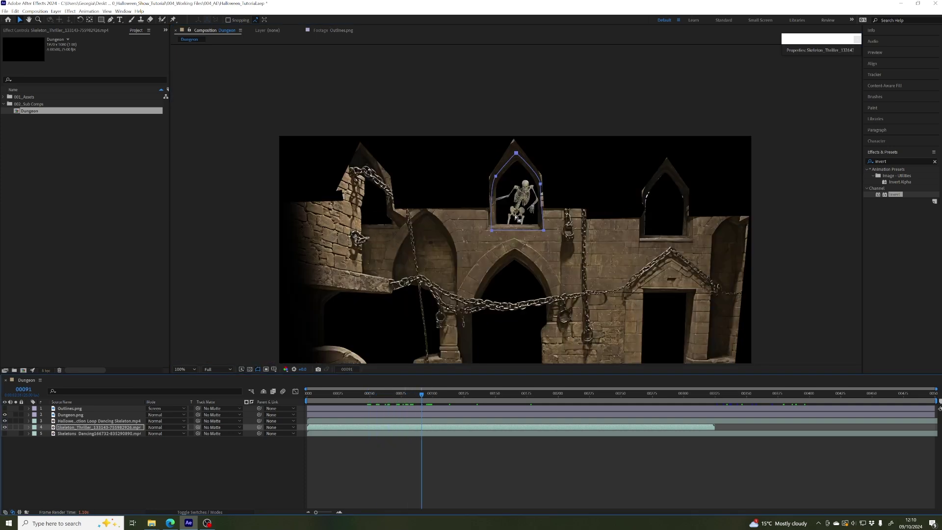
drag(554, 271, 526, 232)
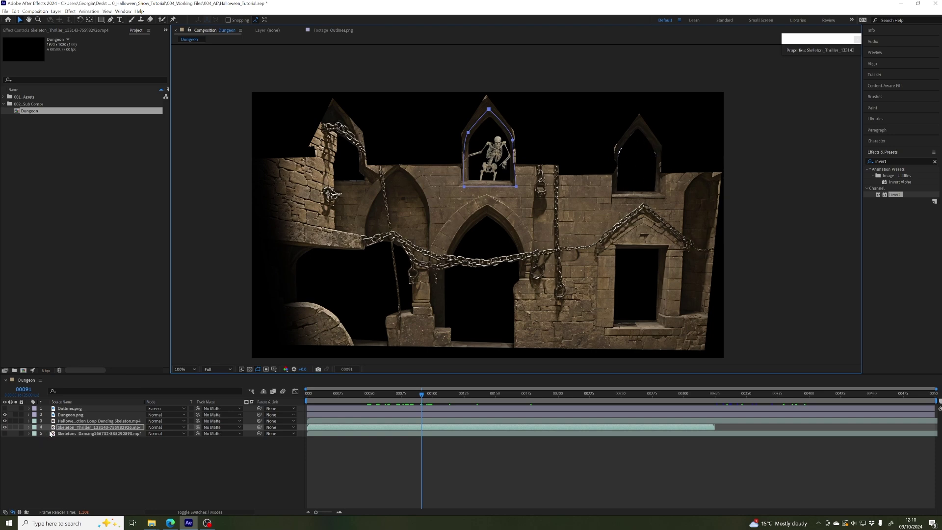
click(73, 429)
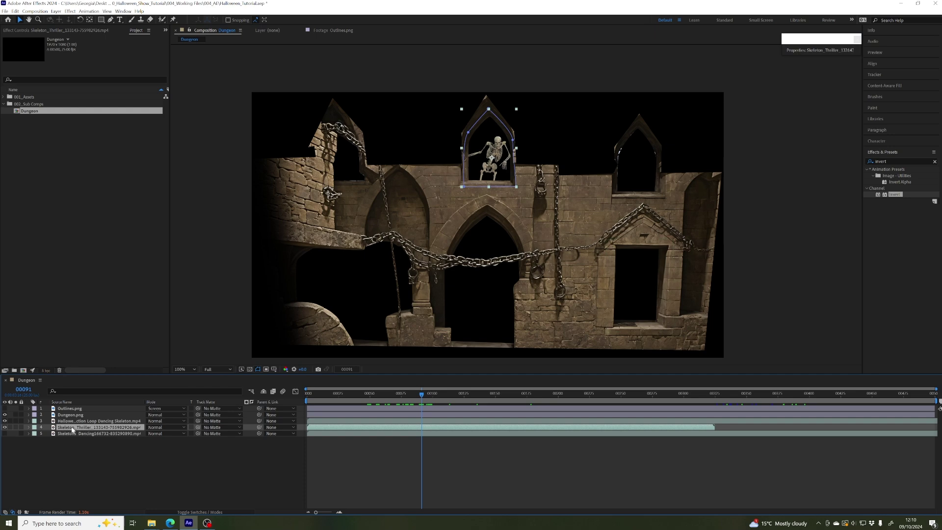
click(15, 11)
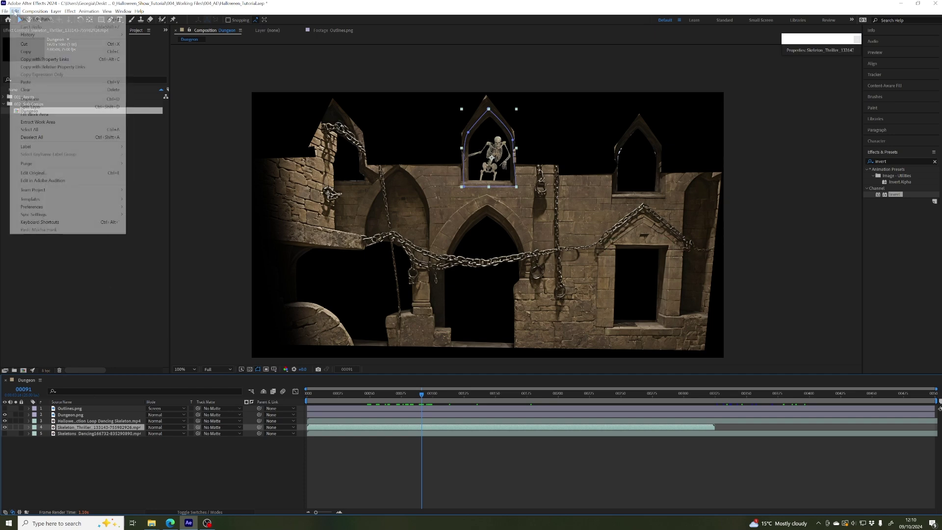
click(25, 100)
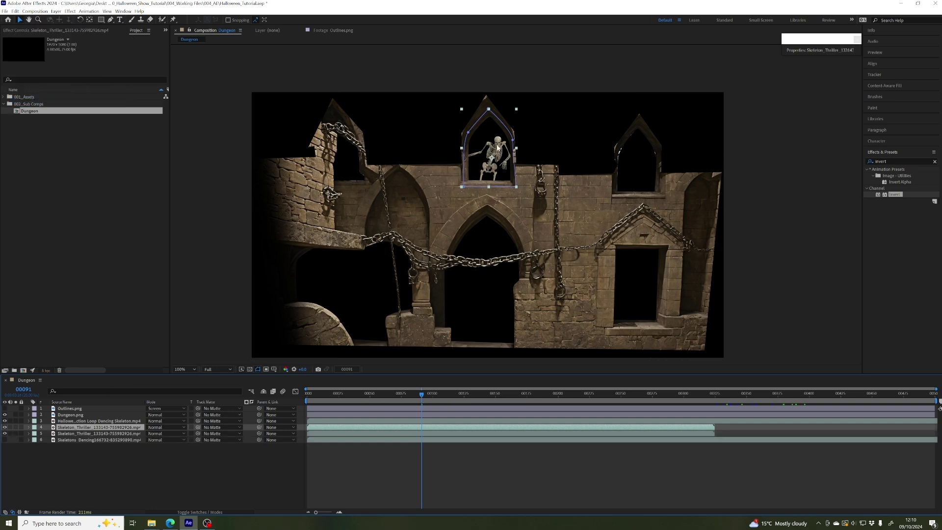
drag(497, 147, 645, 156)
scroll(622, 187, up, 3)
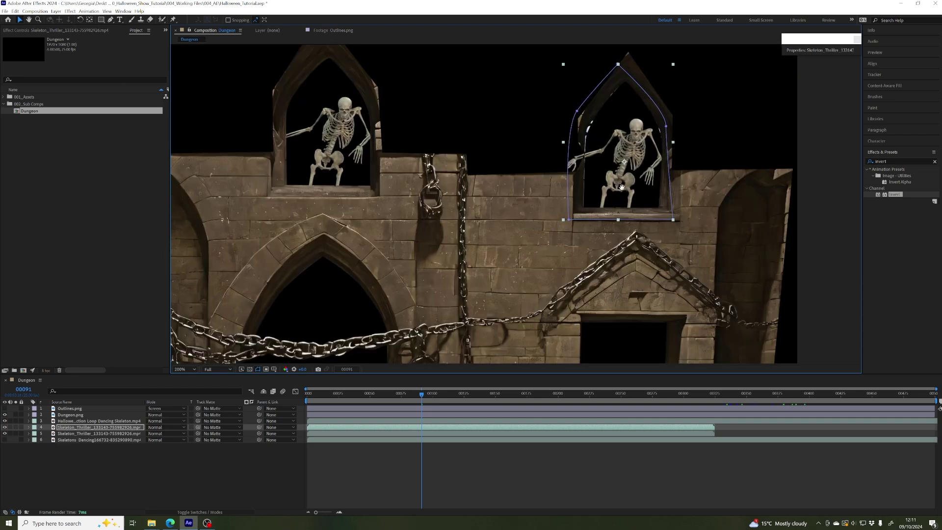
- Reshape the duplicate's mask by moving its apex, left curve point and lower left corner to follow the upper right window
drag(622, 187, 563, 211)
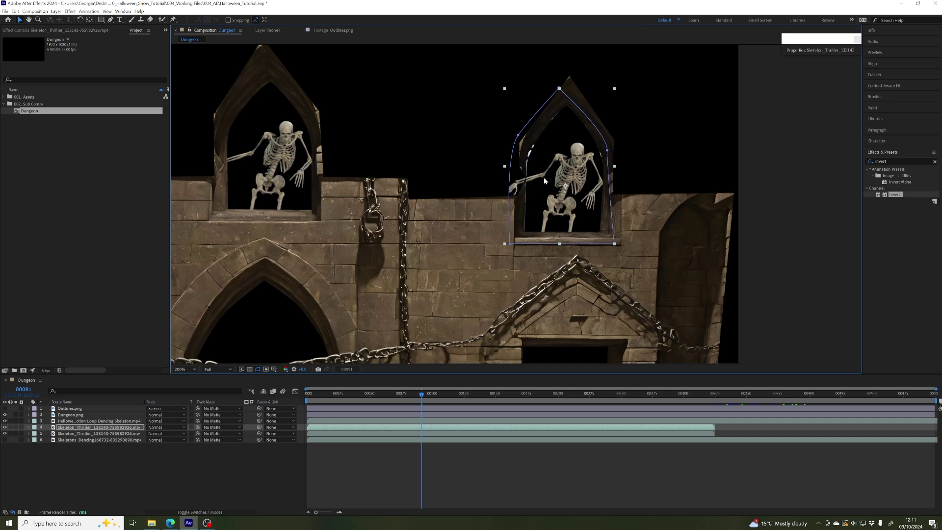
click(560, 89)
drag(560, 89, 571, 86)
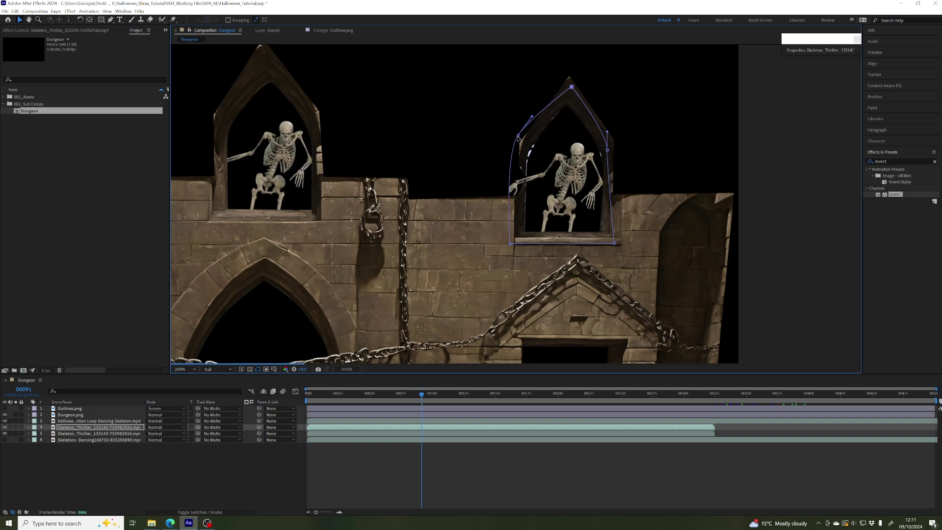
click(520, 135)
drag(520, 135, 533, 134)
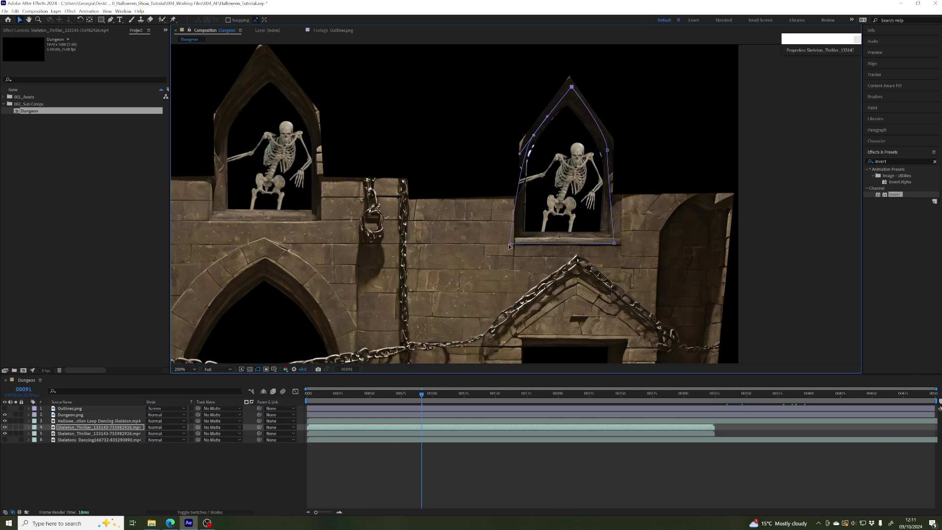
drag(511, 243, 523, 244)
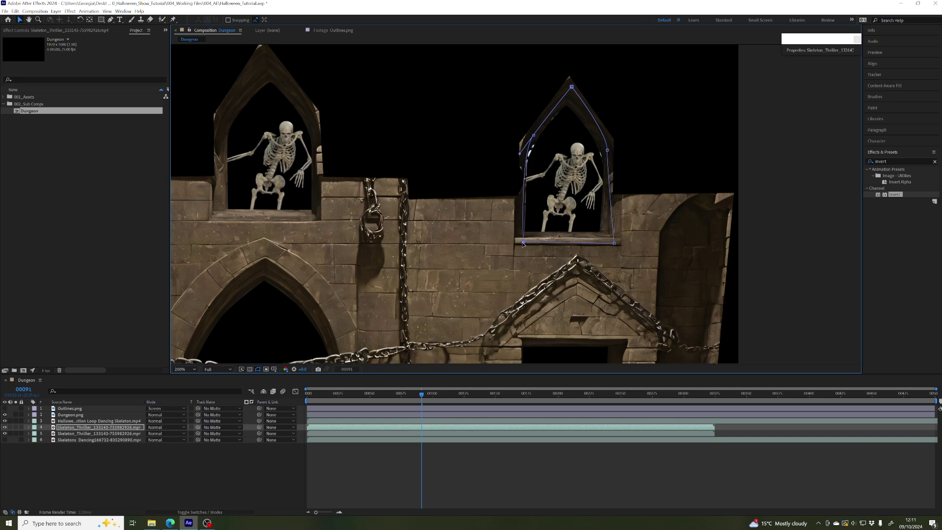
click(534, 135)
- Deselect the duplicate and scrub to frame 127 on the full facade to compare the two arched-window skeletons
key(comma)
key(comma)
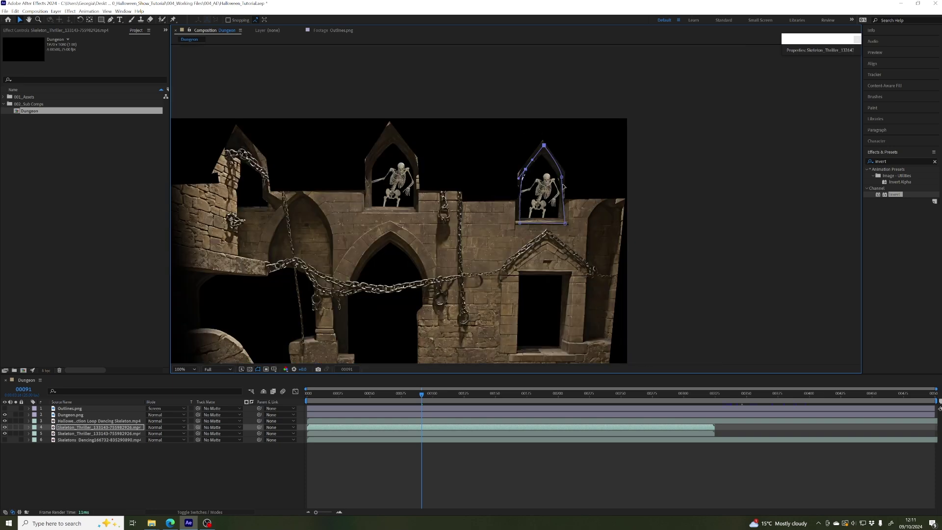
click(723, 199)
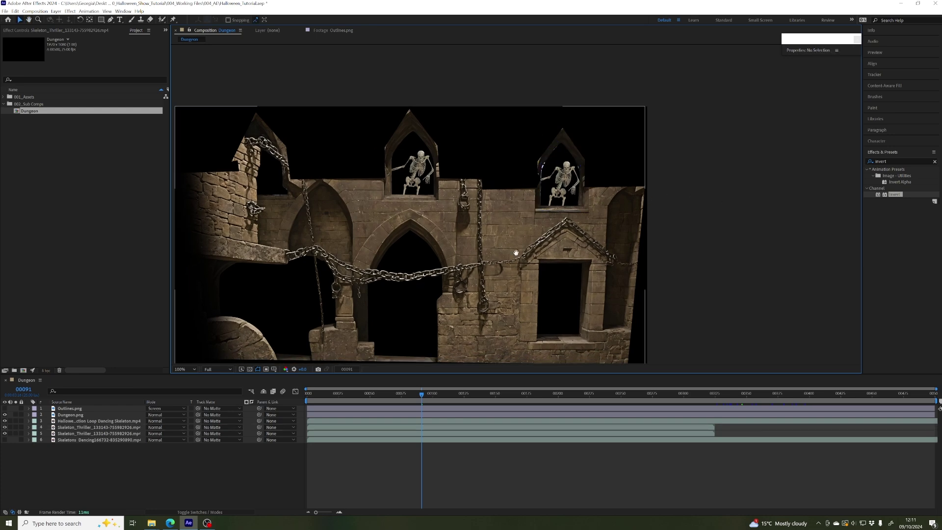
drag(516, 252, 598, 223)
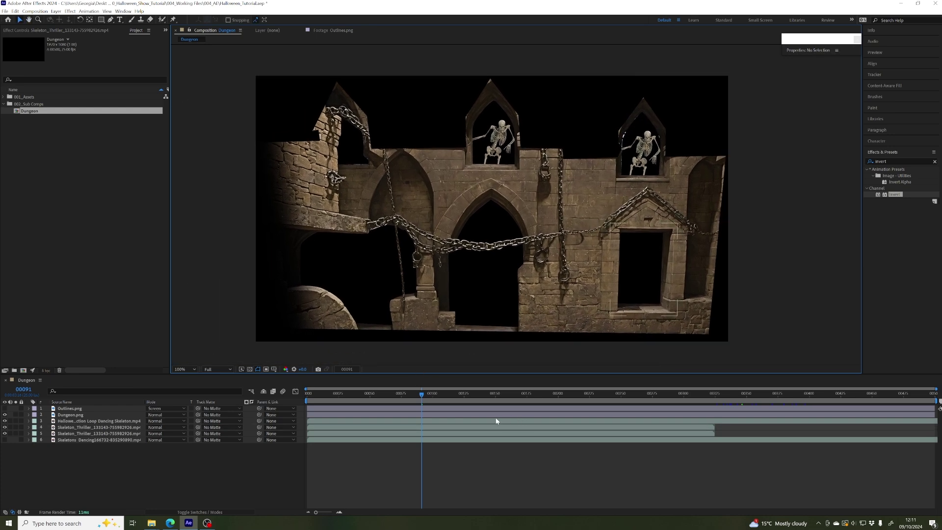
drag(421, 394, 466, 396)
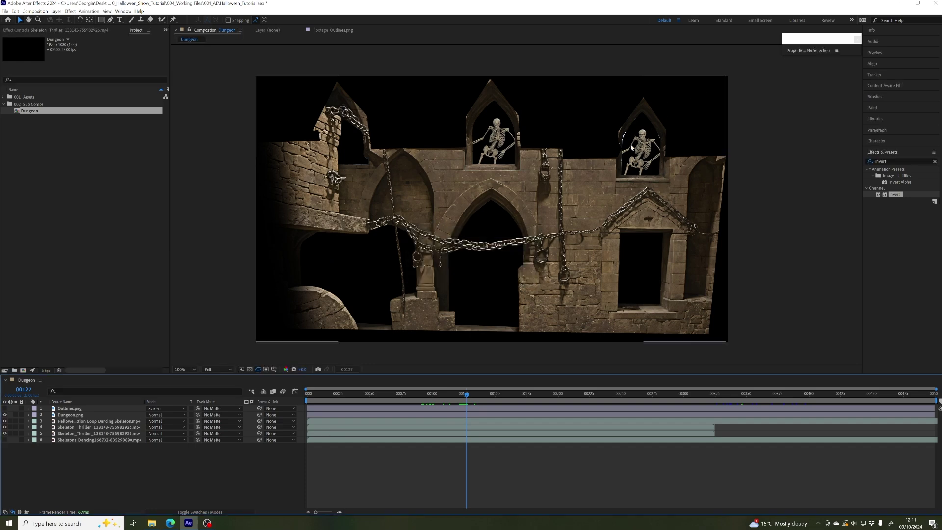
- Offset the duplicated Skeleton_Thriller layer in the timeline so that it starts at frame 3
click(325, 428)
drag(336, 396, 306, 396)
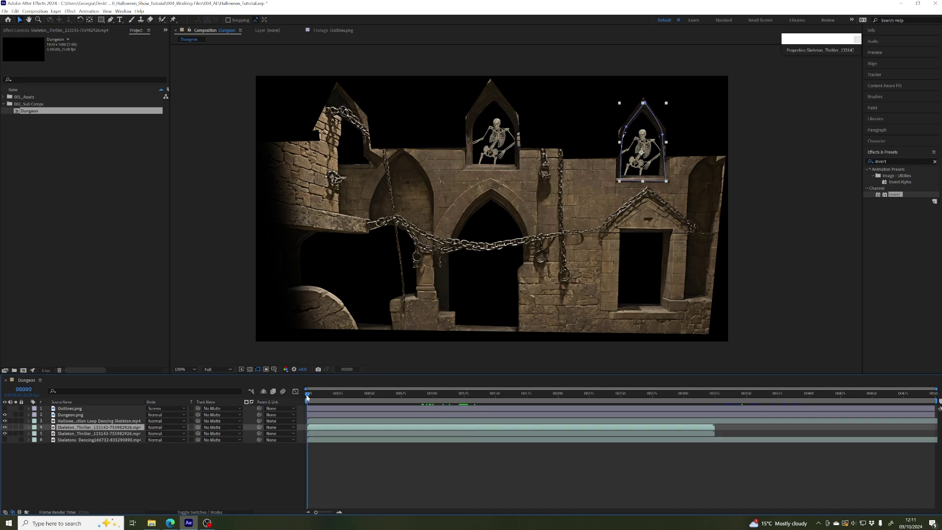
key(space)
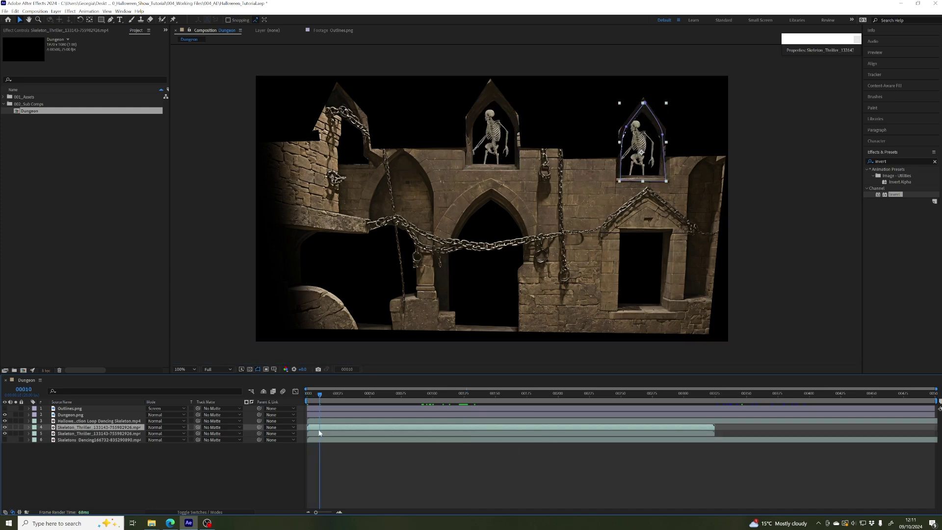
scroll(318, 434, up, 2)
drag(354, 457, 467, 455)
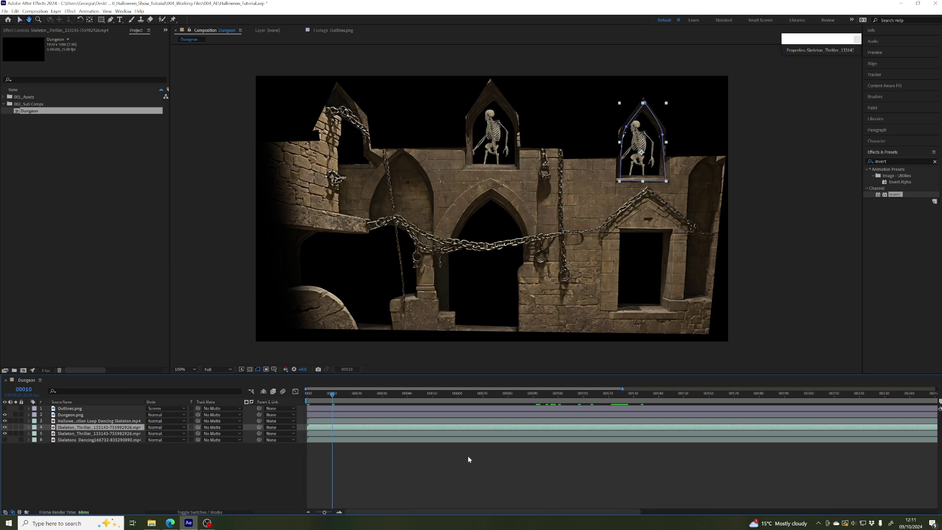
drag(333, 396, 325, 395)
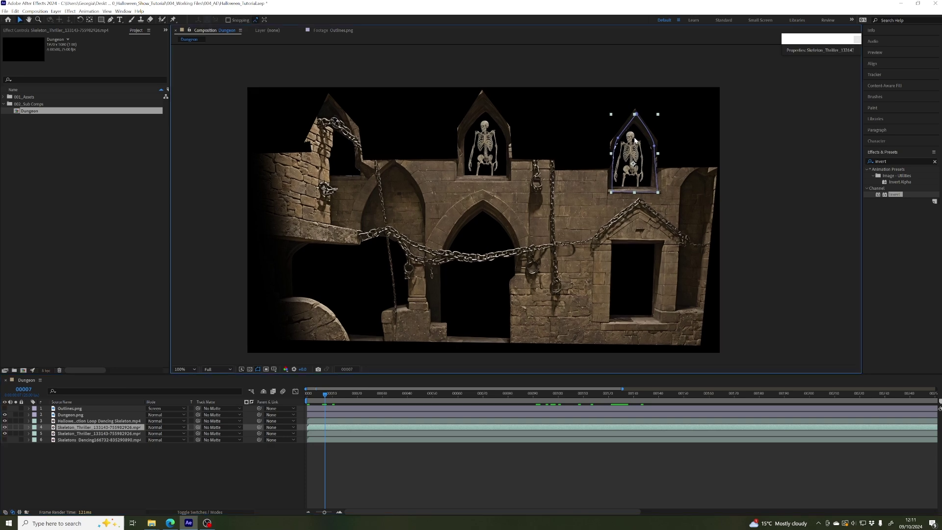
scroll(645, 130, up, 2)
drag(645, 131, 636, 214)
key(v)
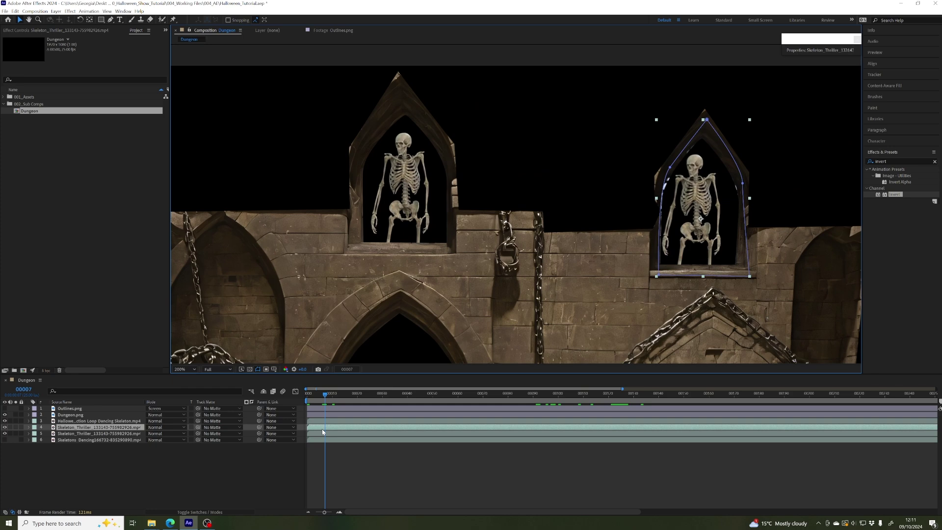
click(315, 396)
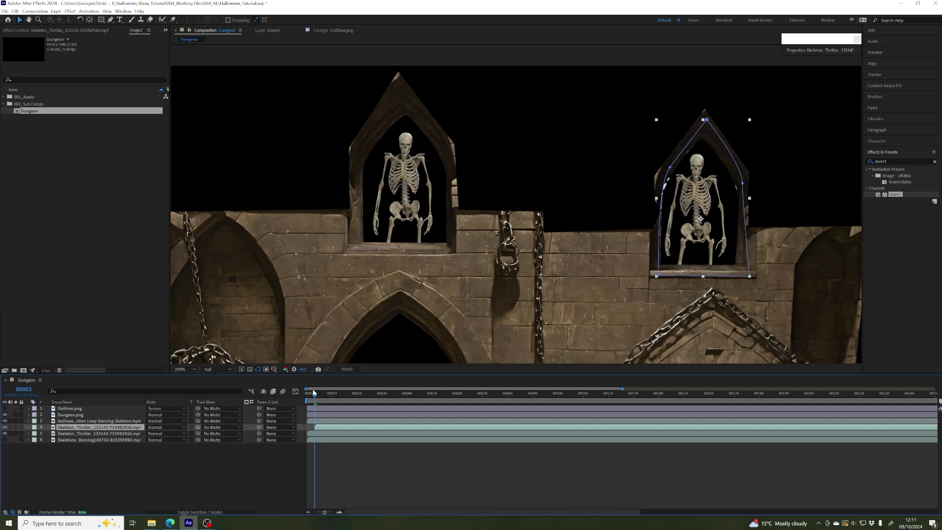
- Scrub through to frame 77 and check the timing difference between the two arched-window skeletons on the whole facade
drag(314, 395, 443, 396)
scroll(668, 239, down, 2)
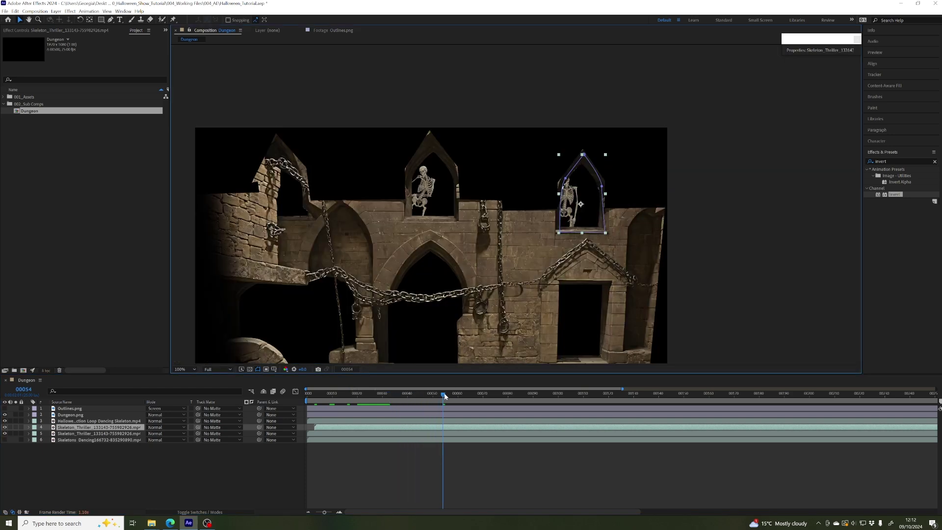
drag(445, 395, 500, 394)
drag(496, 309, 553, 258)
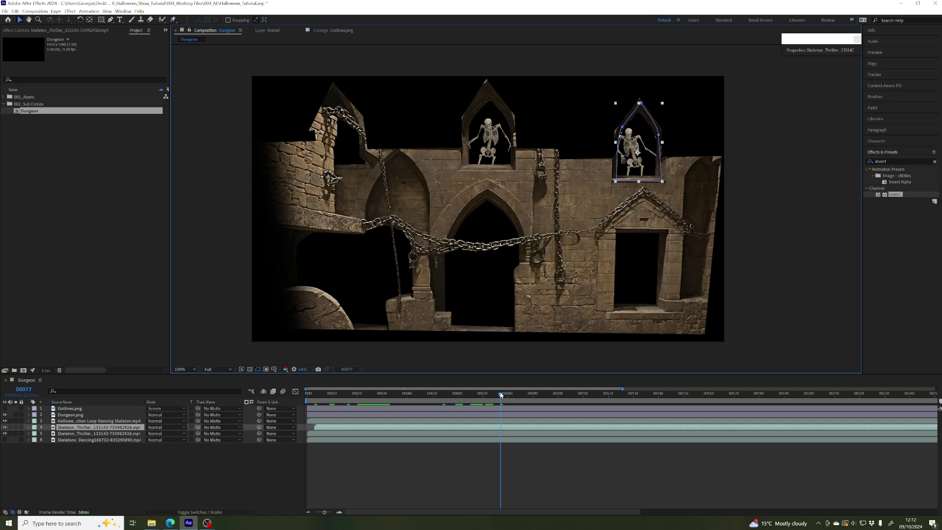
- Turn on the visibility of the Skeletons_Dancing layer, preview it soloed up to frame 175, and unsolo it
click(357, 473)
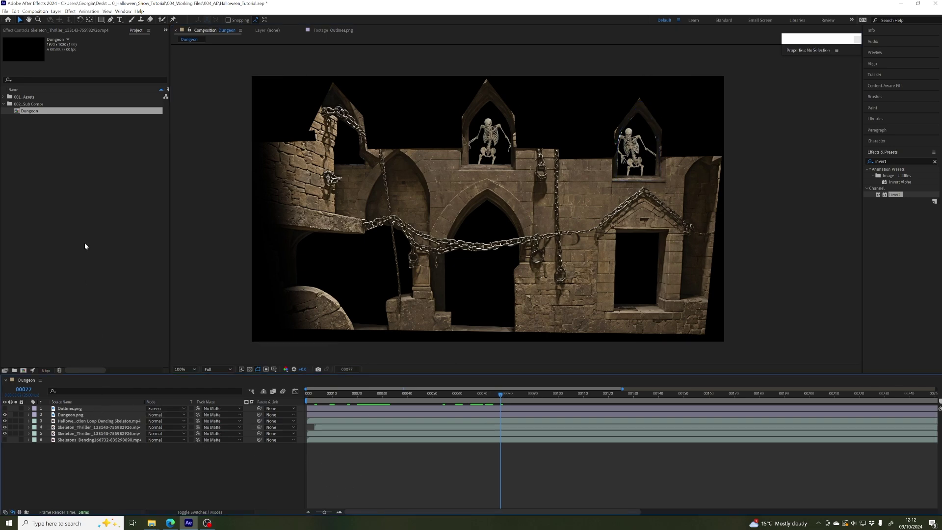
click(5, 440)
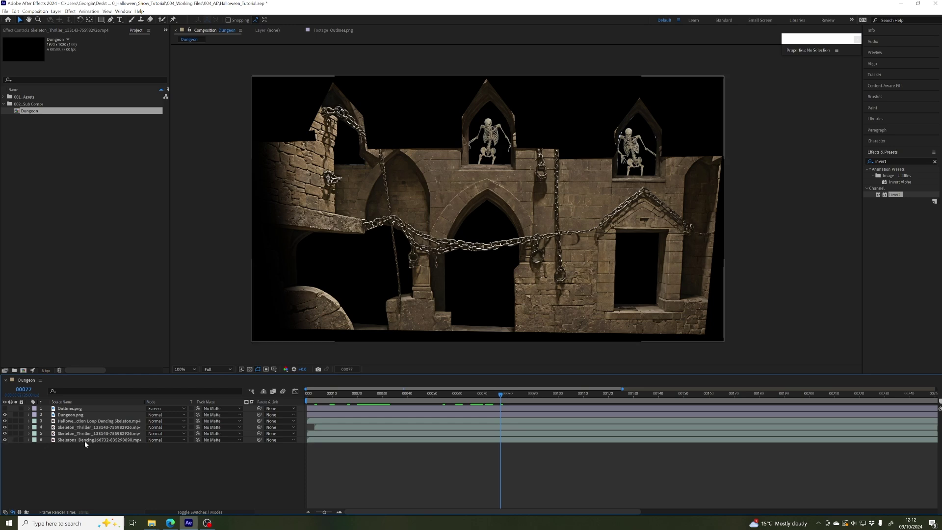
click(84, 441)
click(16, 440)
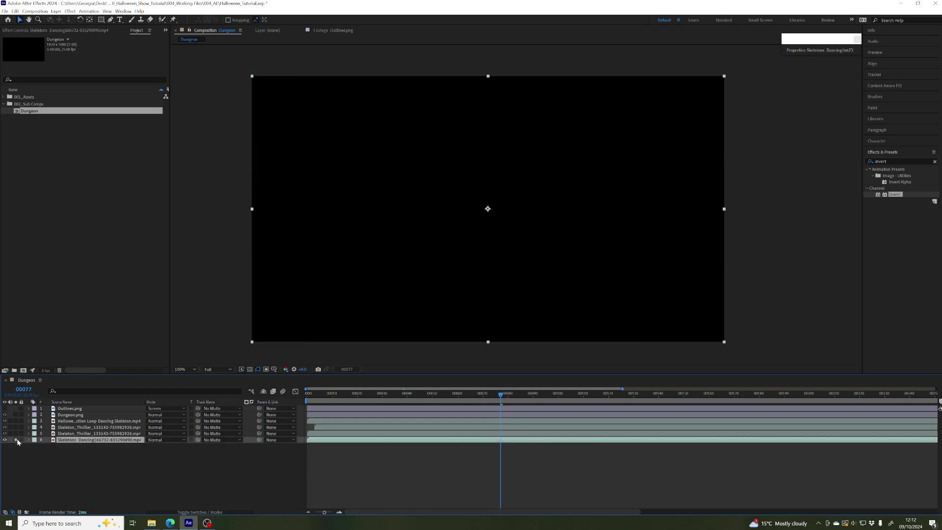
drag(408, 397, 746, 394)
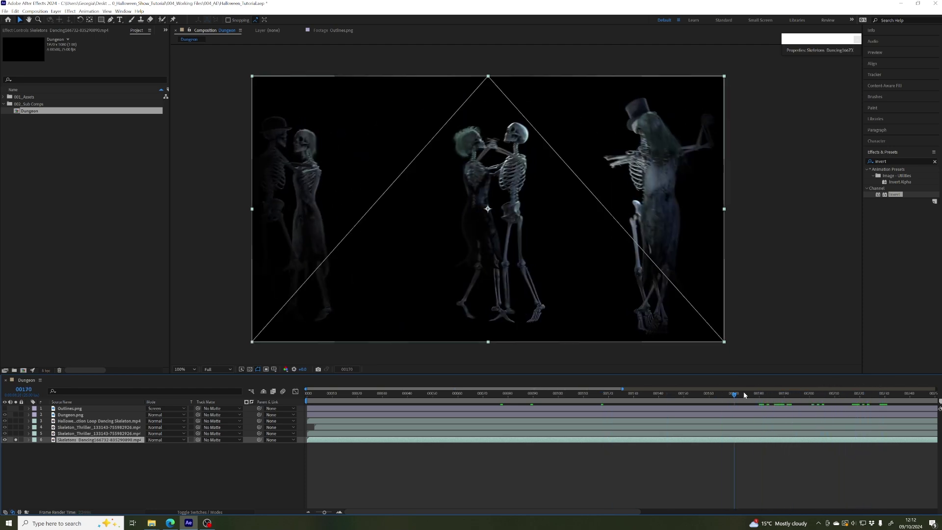
click(16, 440)
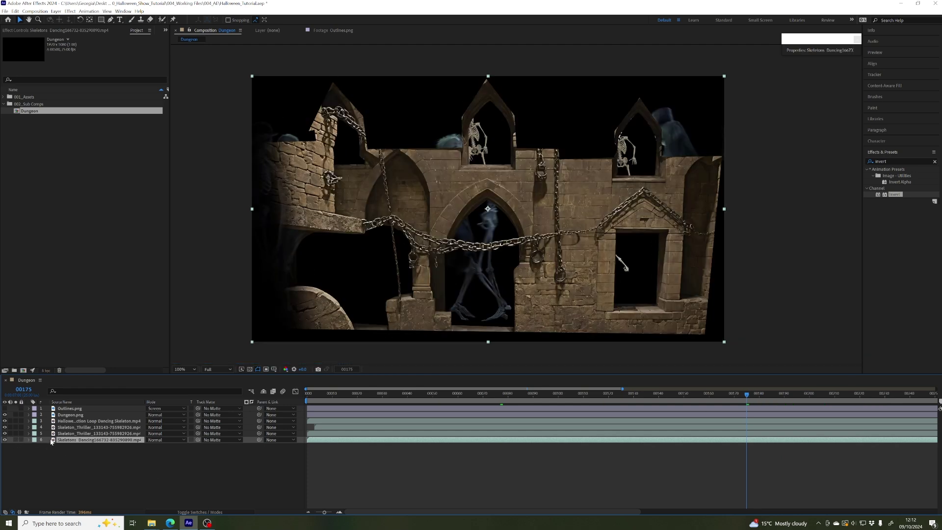
- Scale the Skeletons_Dancing video down to under half size and place it behind the facade's lower left opening and central doorway
drag(724, 76, 617, 164)
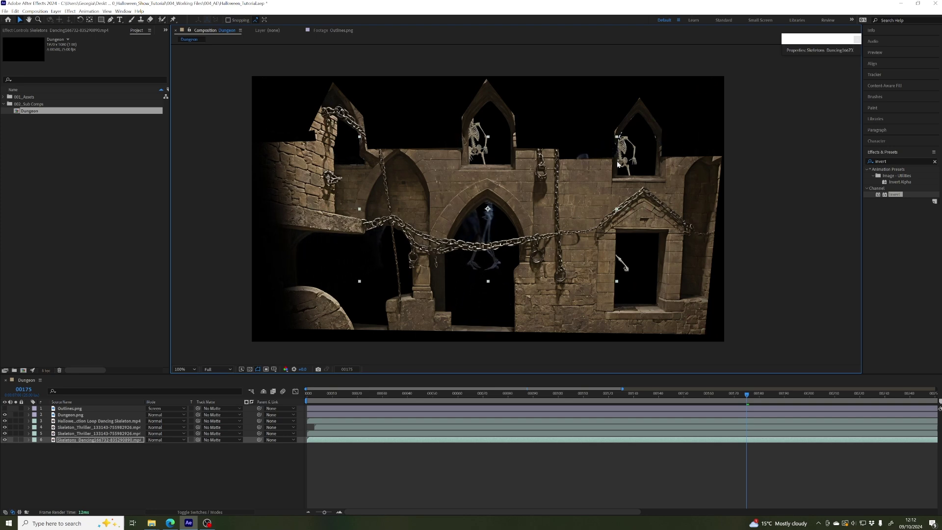
drag(529, 207, 493, 267)
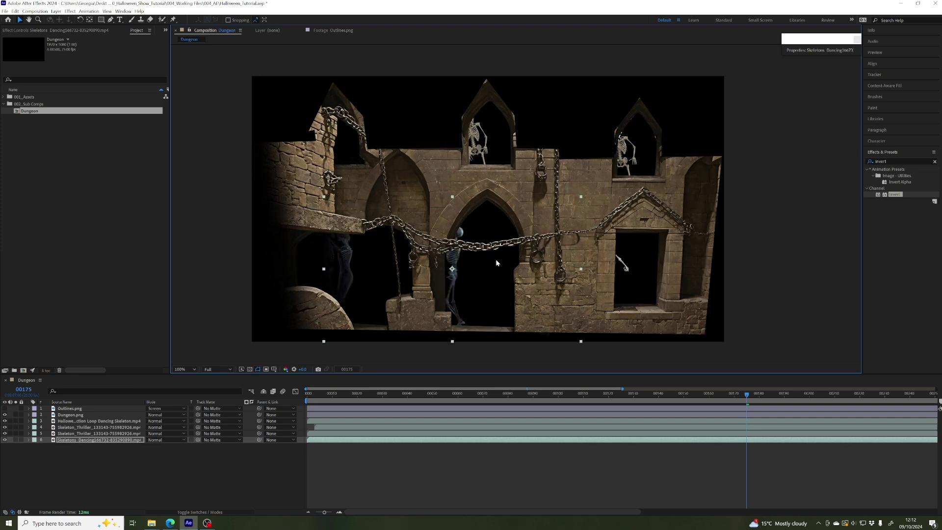
drag(581, 196, 553, 222)
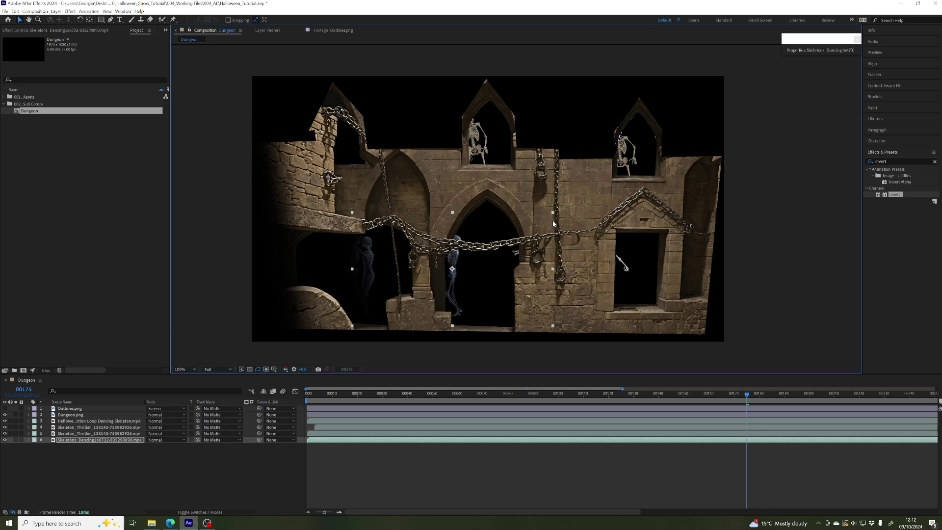
click(540, 471)
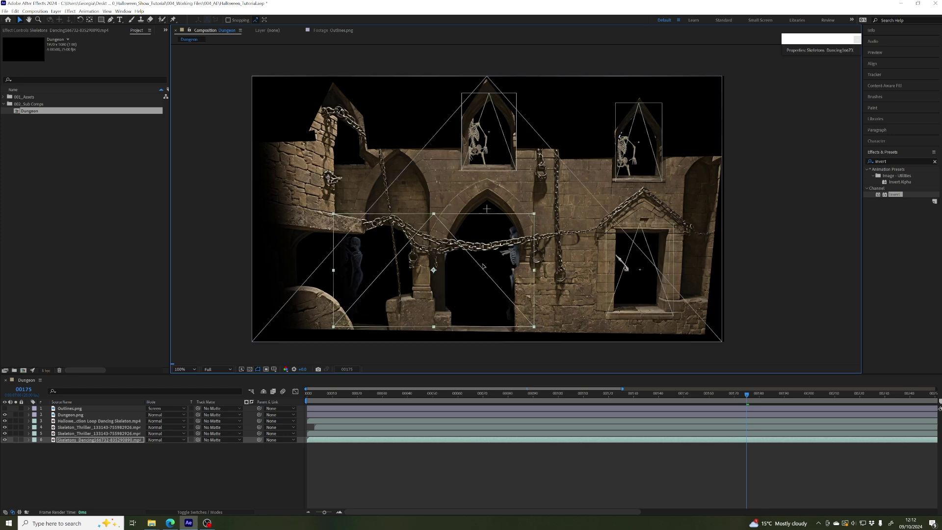
- Scrub back to frame 8 on the full facade to check how the dancing couples move behind the lower openings
click(811, 395)
drag(810, 398, 320, 394)
key(space)
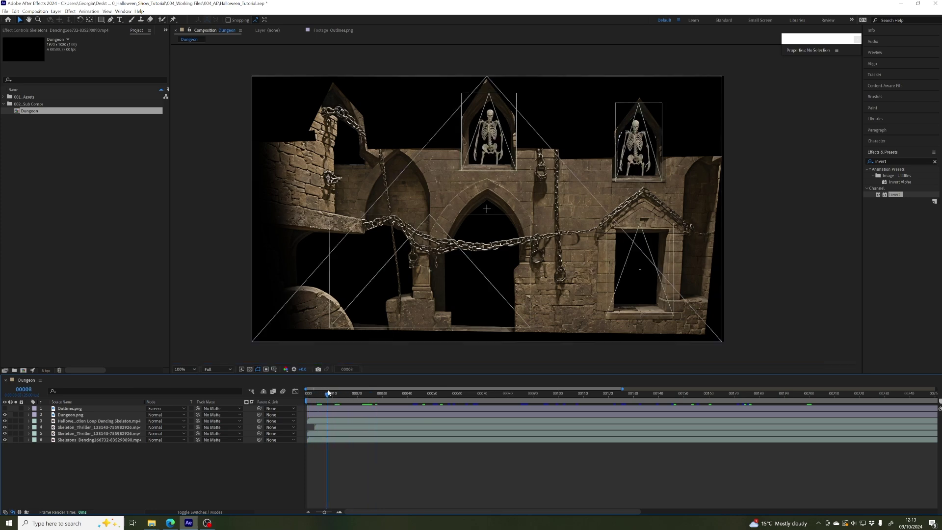
- Slide the Skeletons_Dancing layer earlier in the timeline so dancers already show behind the lower left opening at frame 0
click(63, 440)
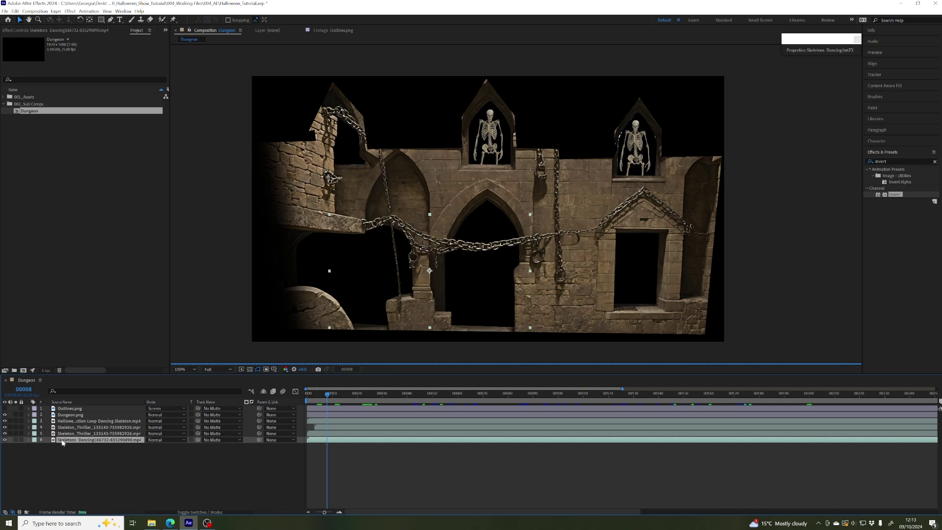
drag(410, 443, 406, 443)
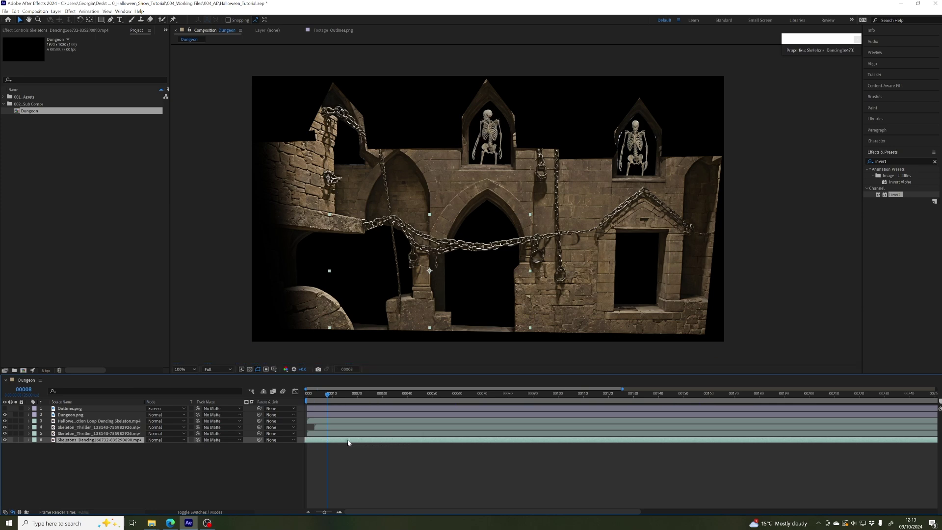
mouse_move(348, 443)
mouse_down()
mouse_move(460, 443)
mouse_move(343, 442)
mouse_up()
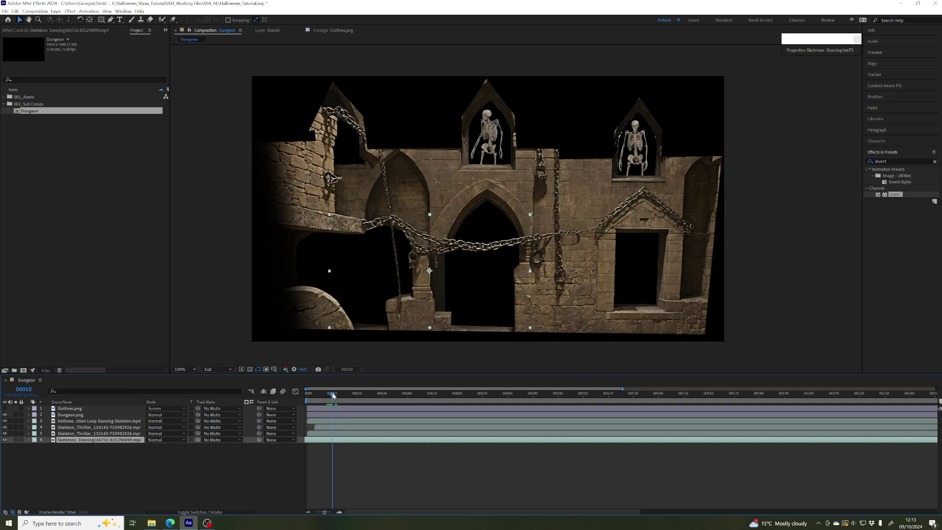
mouse_move(327, 396)
mouse_down()
mouse_move(317, 397)
mouse_move(353, 395)
mouse_move(332, 400)
mouse_up()
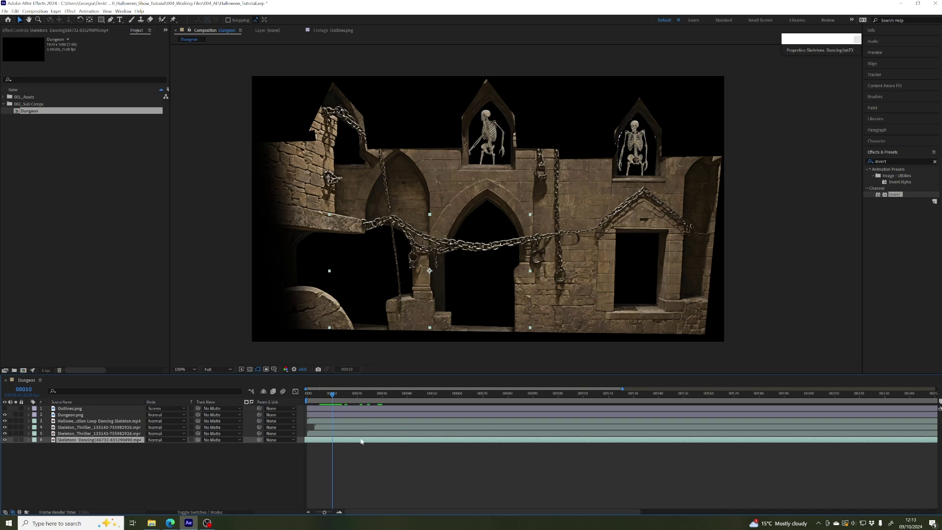
drag(361, 442, 337, 440)
drag(419, 440, 321, 440)
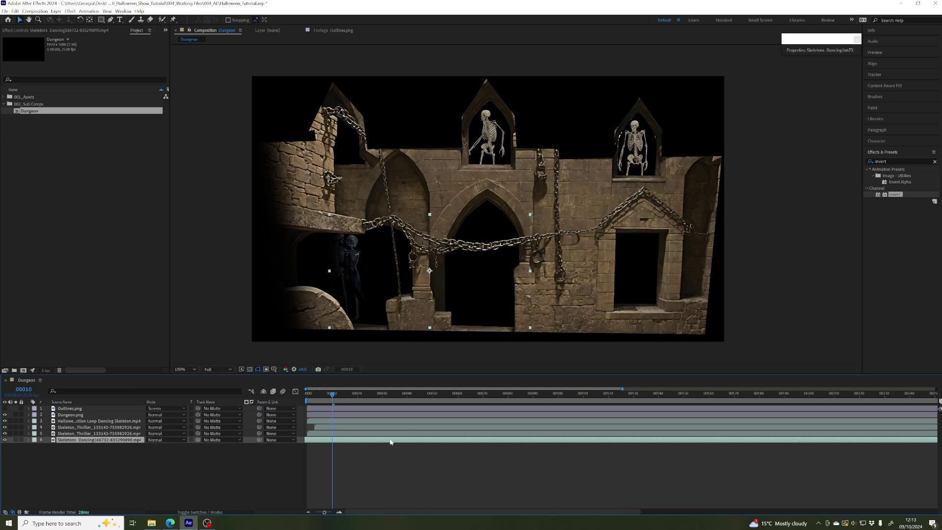
drag(396, 441, 401, 441)
drag(325, 399, 306, 400)
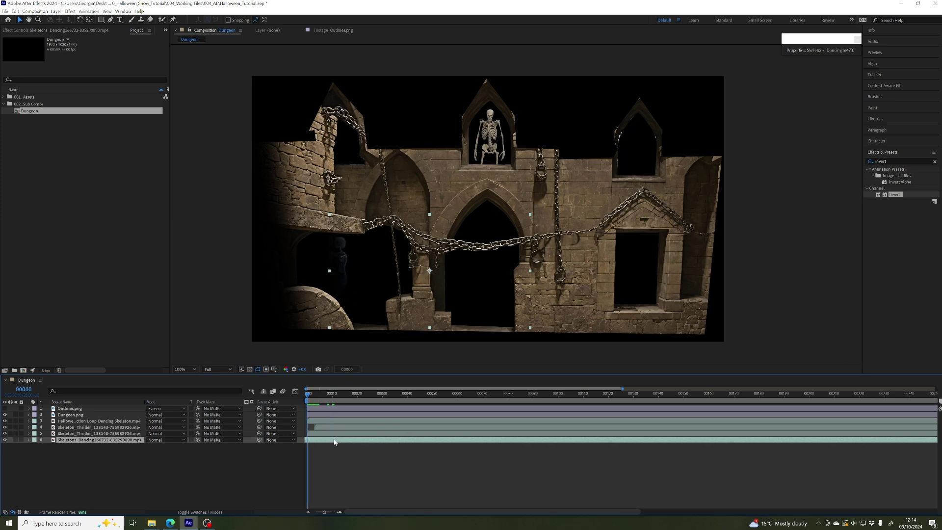
- Scrub through the opening frames of the dungeon animation and set the preview resolution to Half for faster playback
drag(335, 443, 354, 441)
drag(309, 397, 519, 397)
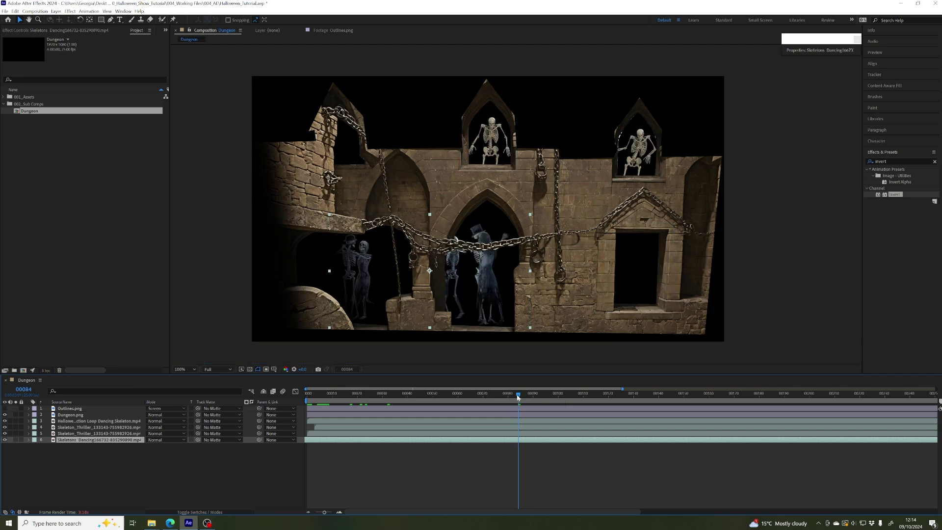
drag(518, 397, 521, 397)
click(218, 369)
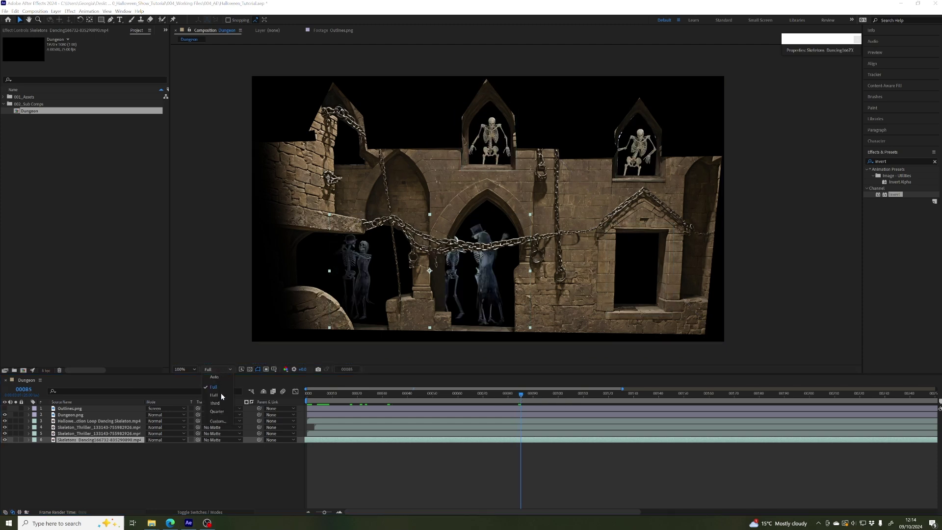
click(231, 388)
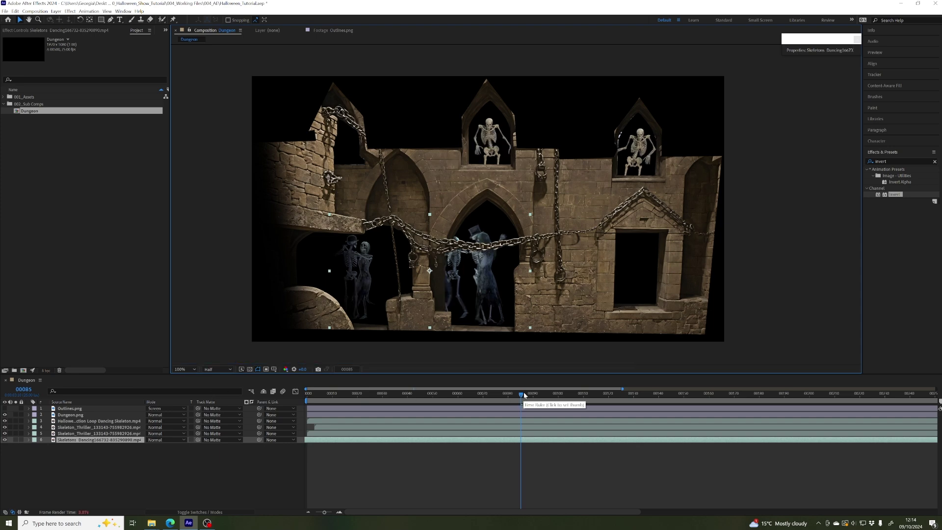
drag(522, 396, 531, 393)
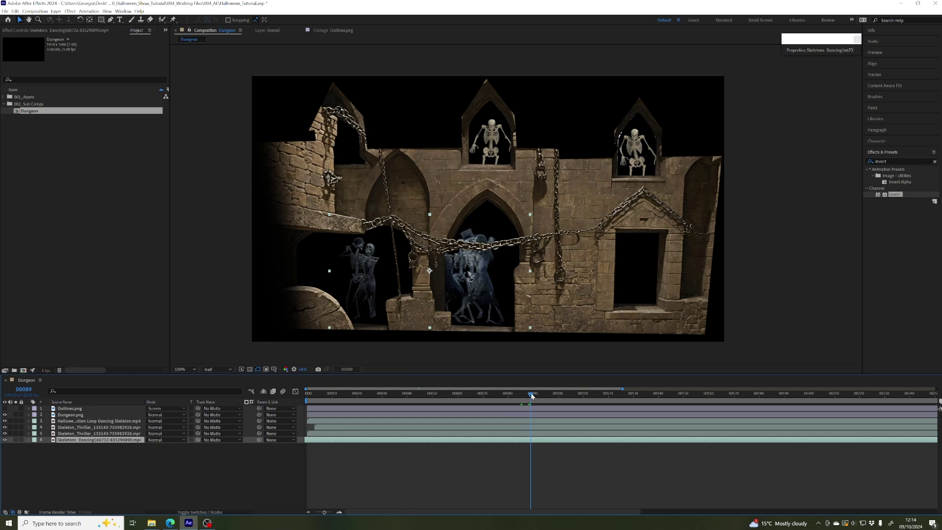
key(period)
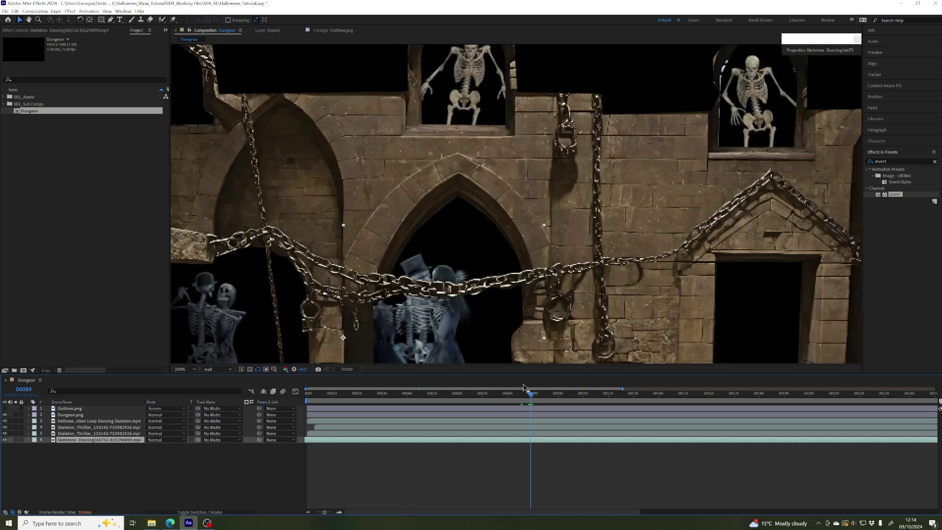
key(comma)
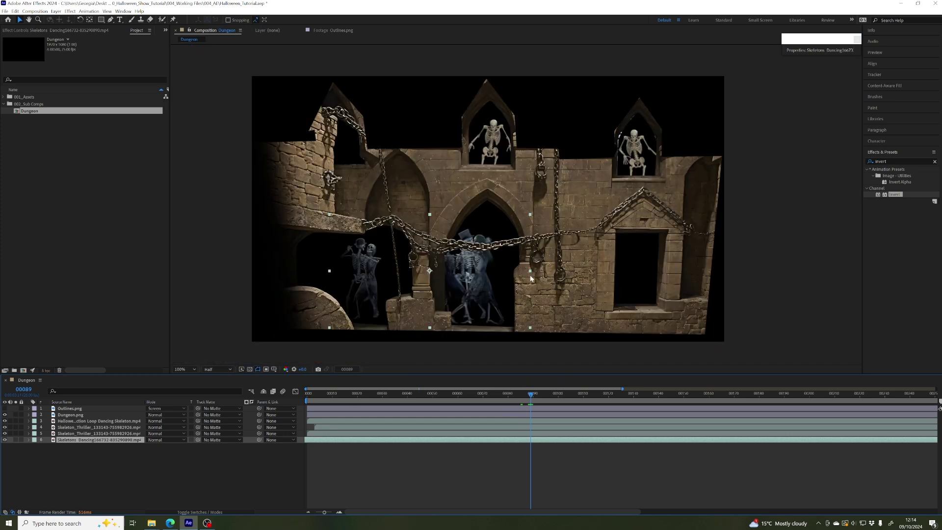
- Scrub across the timeline to examine how the dancing skeletons fit and move inside the windows, archways and doorway
drag(530, 395, 840, 394)
click(87, 422)
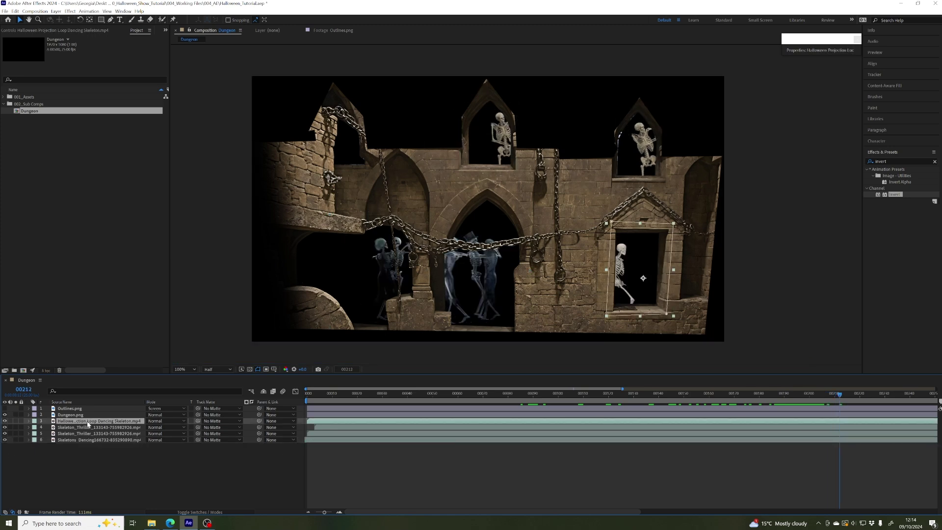
drag(841, 393, 900, 396)
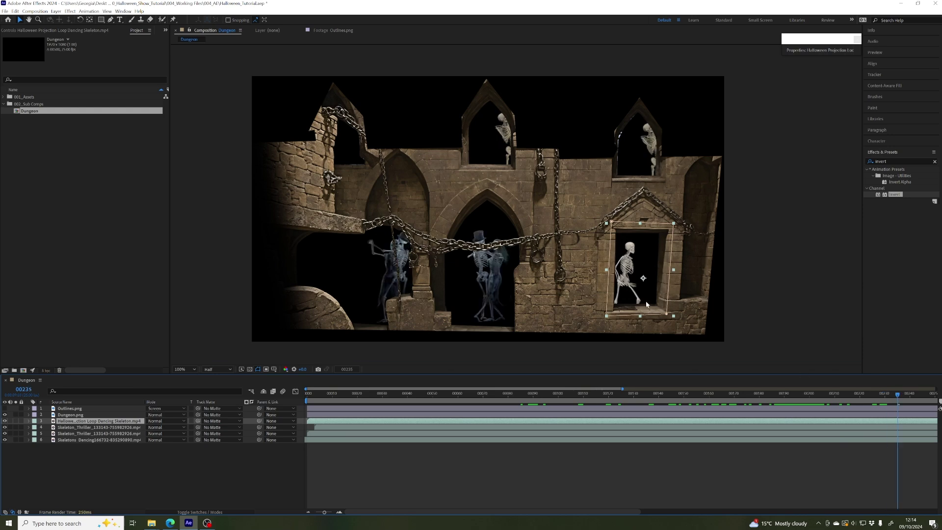
click(390, 394)
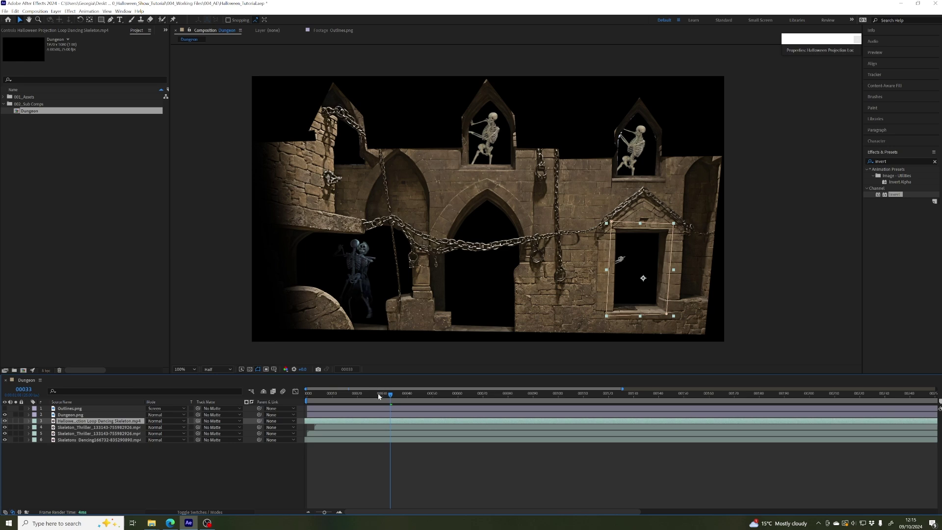
drag(378, 394, 810, 408)
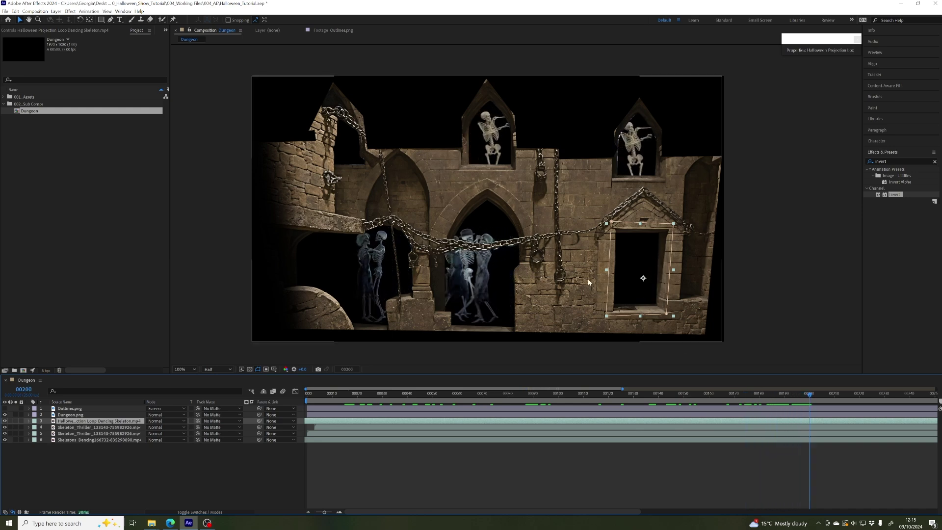
drag(569, 276, 583, 283)
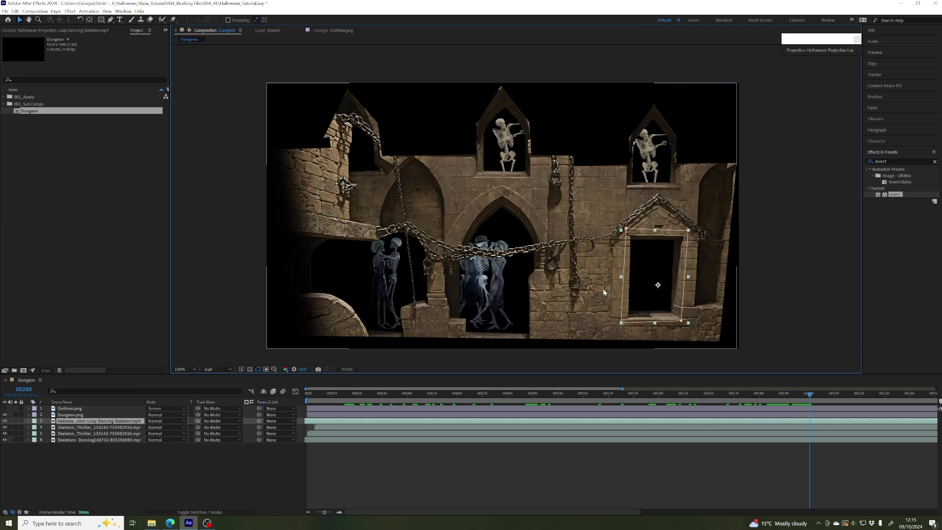
drag(811, 396, 700, 398)
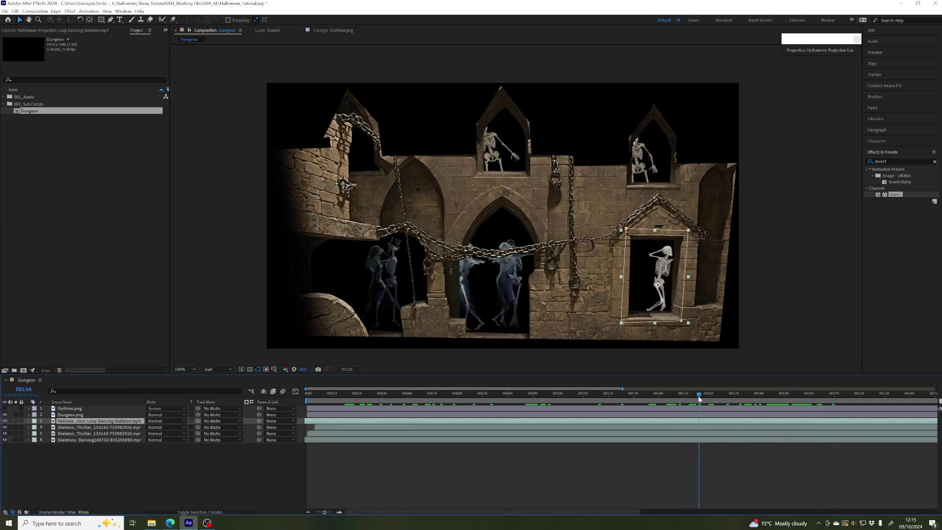
click(726, 399)
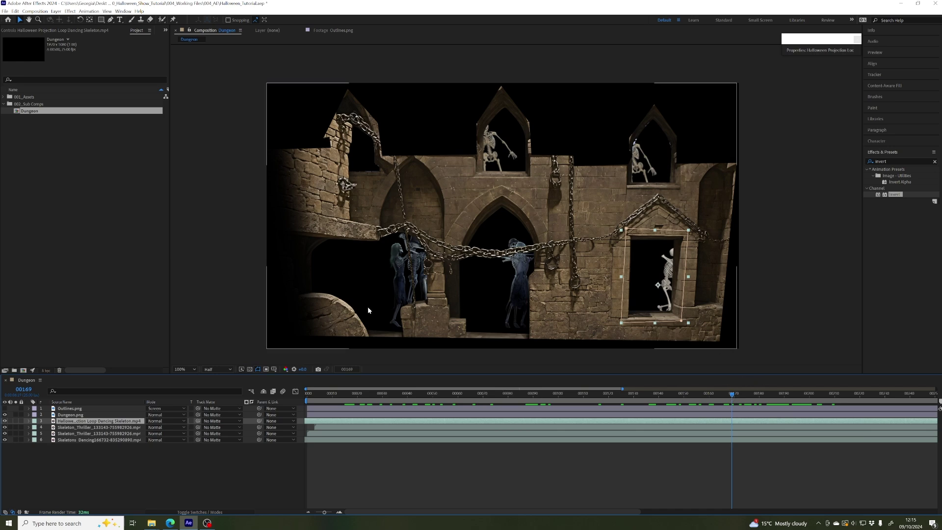
click(767, 269)
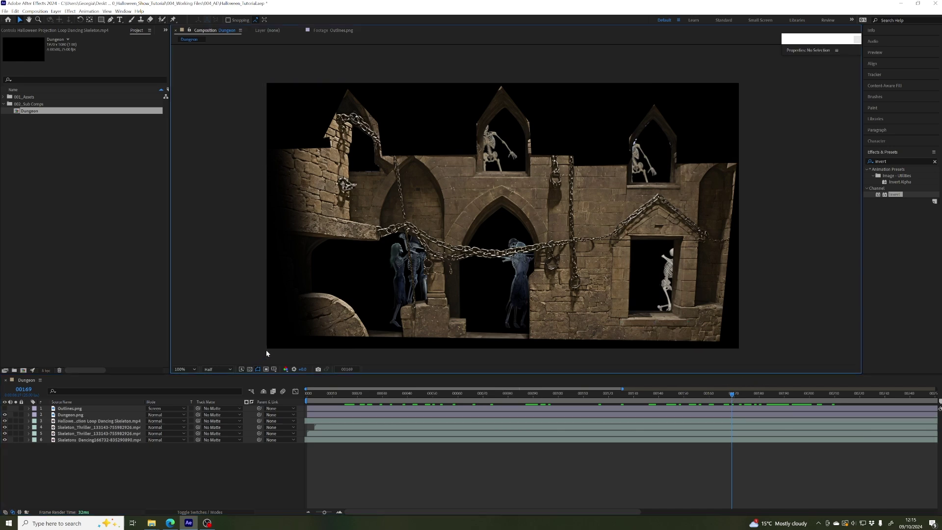
- Return the preview resolution to Full and solo the four skeleton video layers
click(218, 369)
click(216, 381)
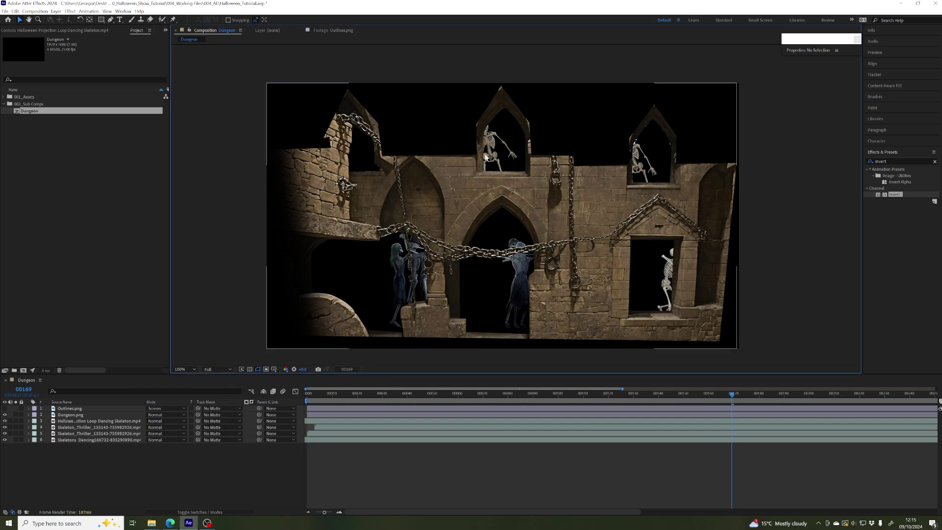
click(16, 421)
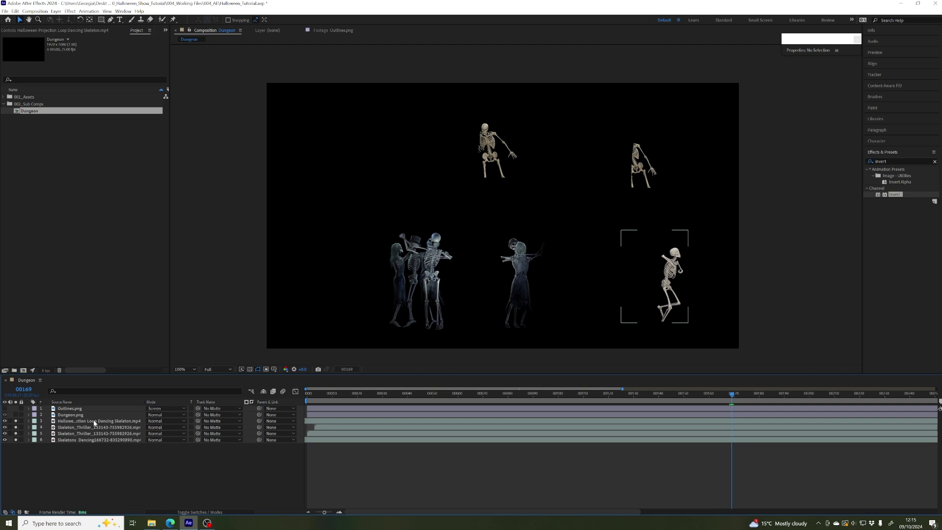
- Apply the Hue/Saturation effect to the Skeletons_Dancing video layer
click(67, 440)
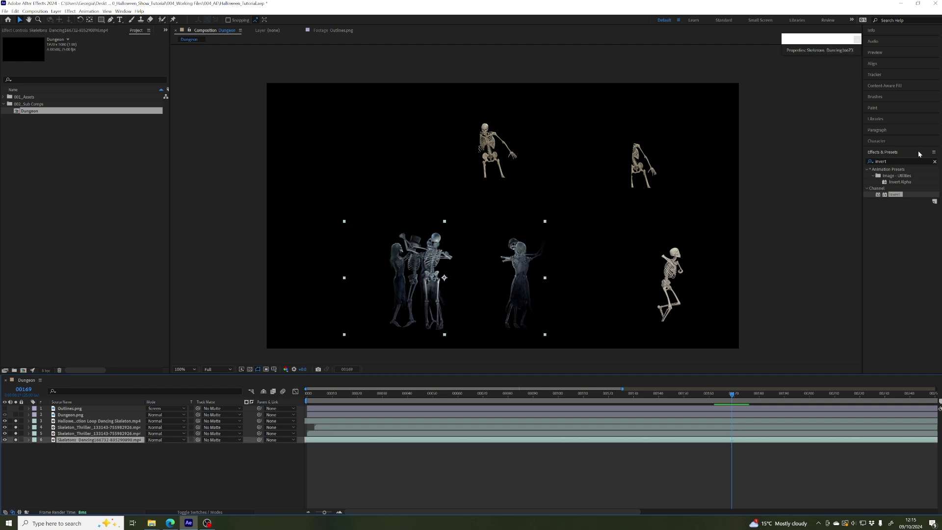
click(899, 163)
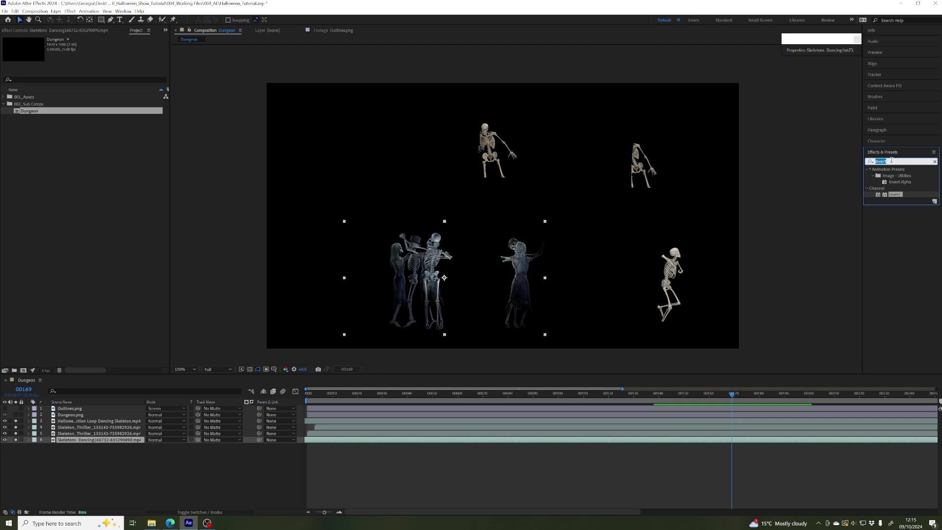
text(hue)
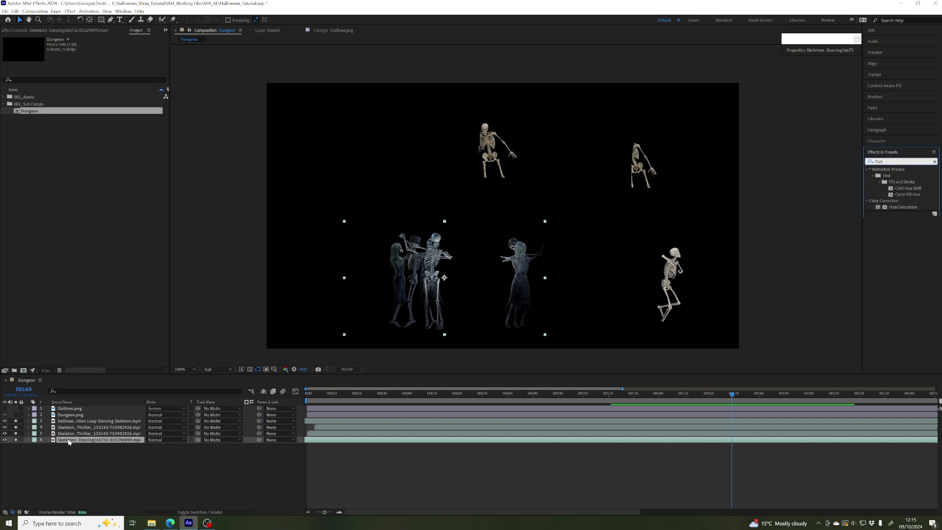
double_click(900, 207)
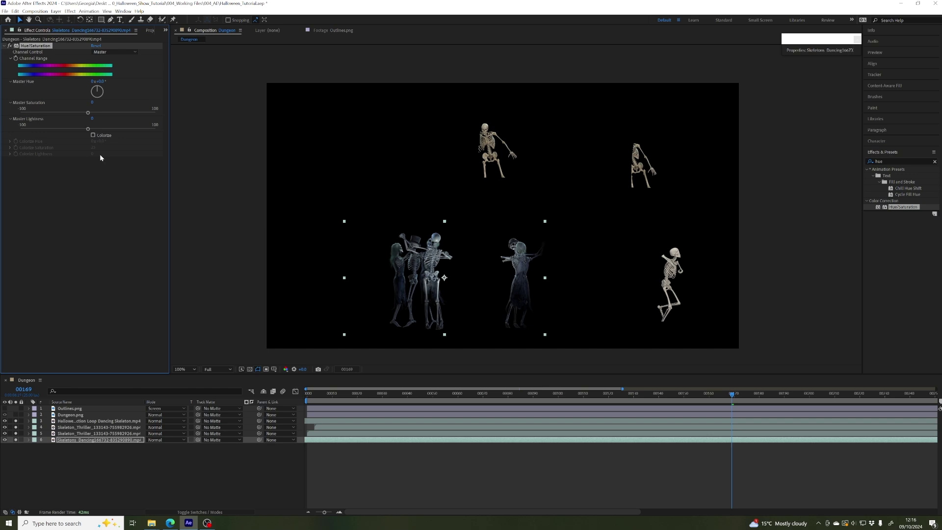
- Bring up the effect controls of the Skeletons_Dancing layer
click(150, 32)
click(61, 31)
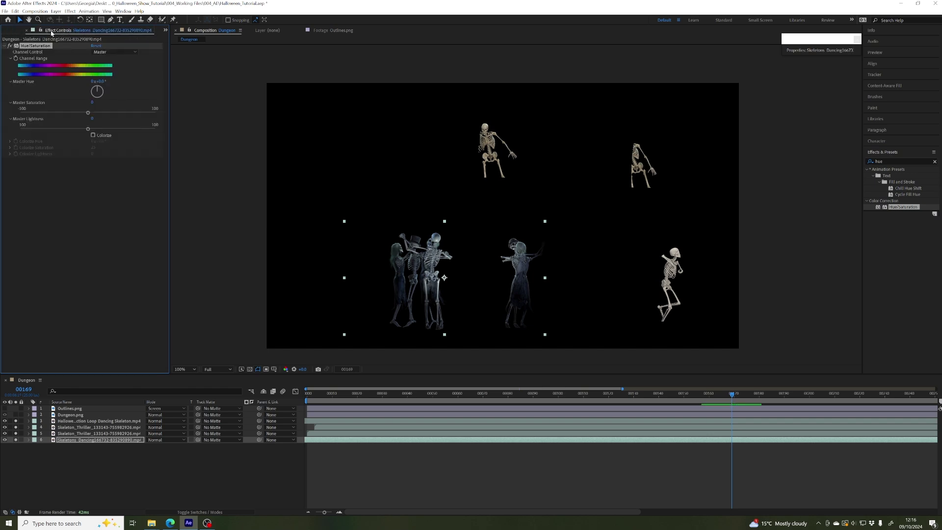
click(123, 10)
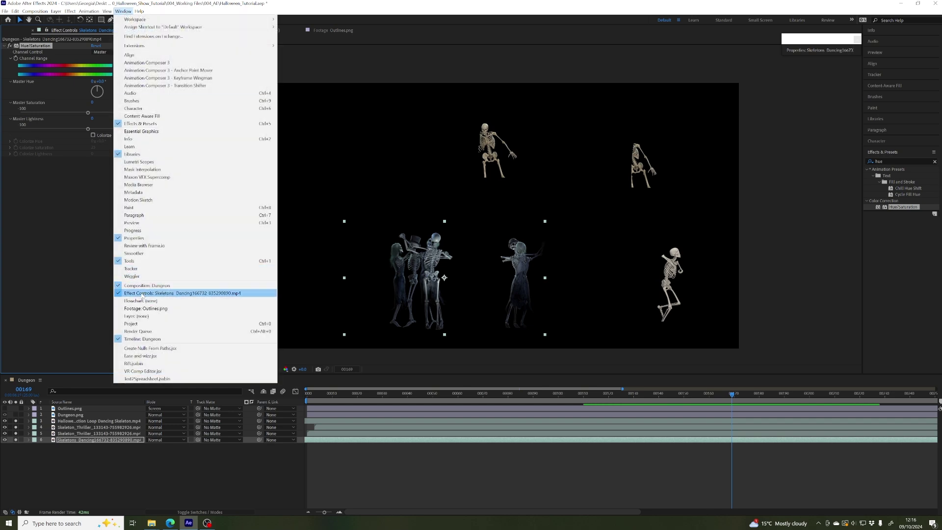
click(131, 293)
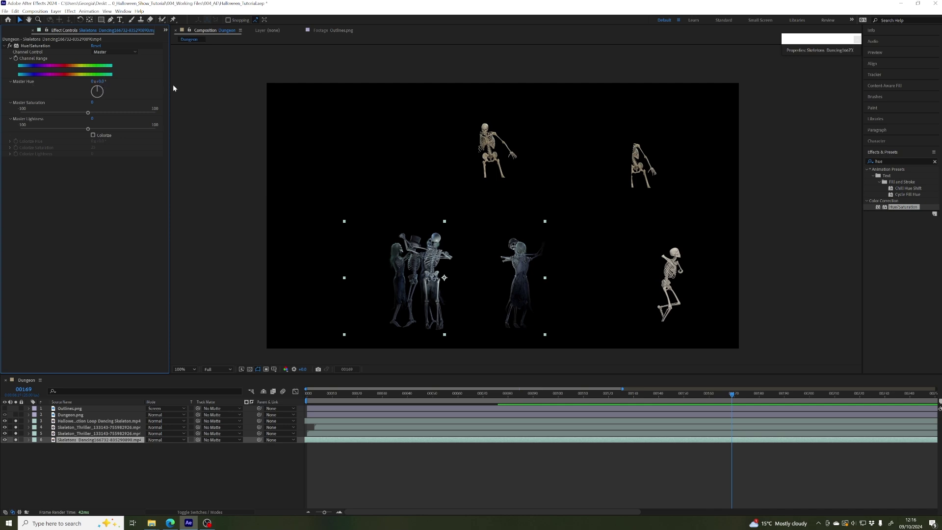
- Shift the Master Hue from blue to a warm bone tone, lower the Master Saturation slightly, and compare with the effect off and on
drag(94, 82, 41, 86)
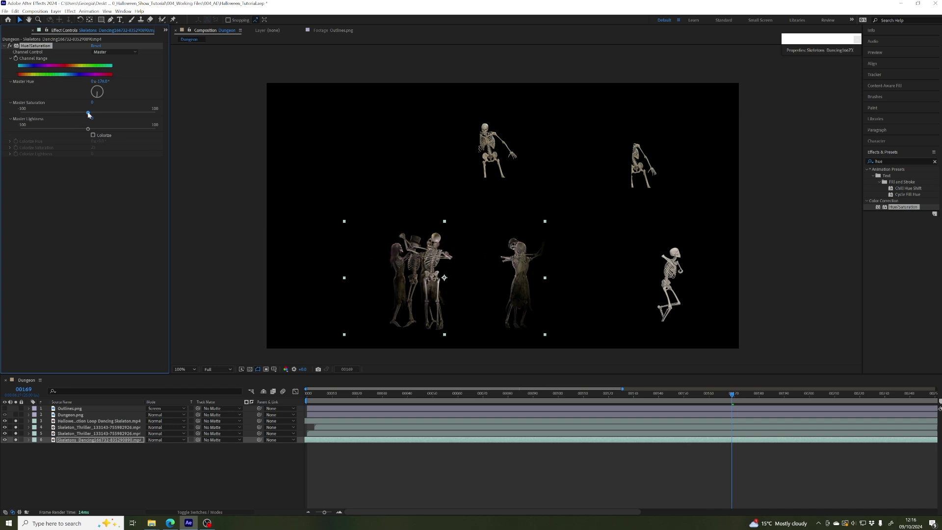
drag(88, 114, 73, 113)
click(9, 46)
click(9, 46)
click(10, 46)
click(10, 47)
- Apply the Tint effect to the Halloween Projection Loop Dancing Skeleton layer
click(673, 275)
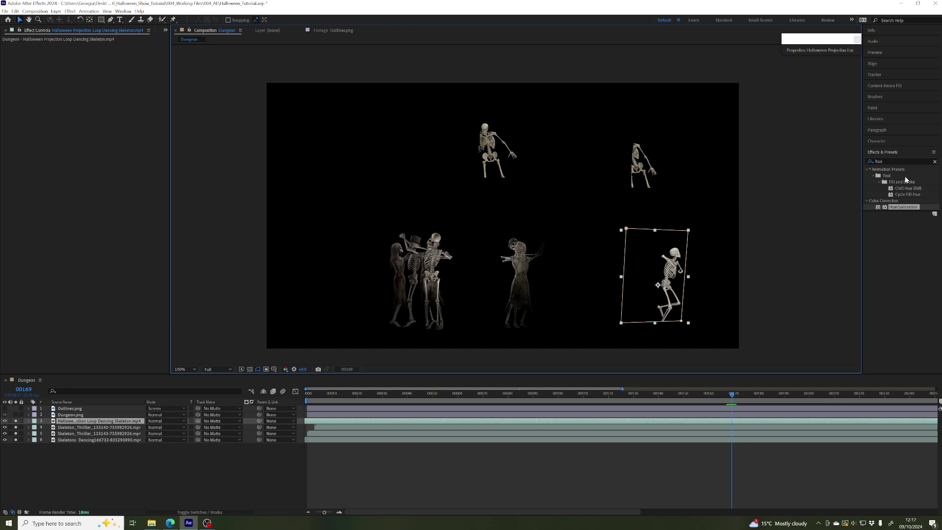
click(889, 161)
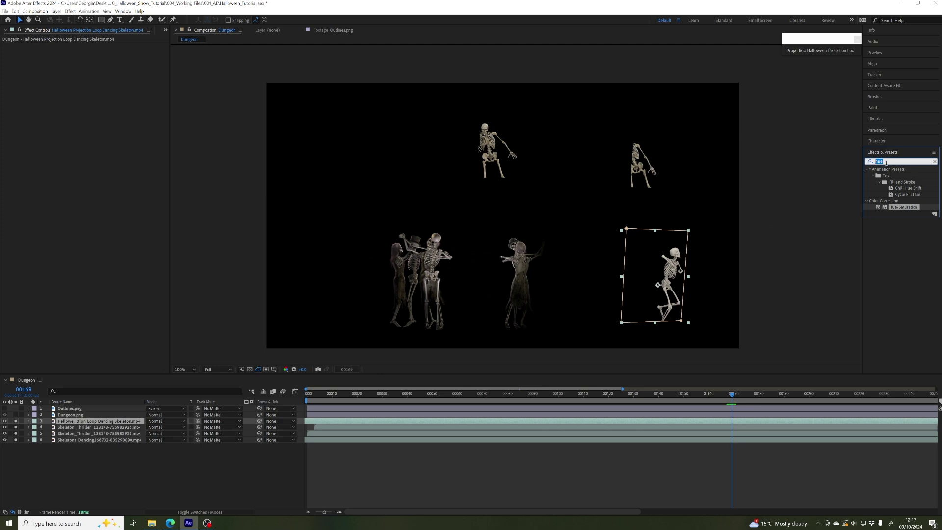
text(tint)
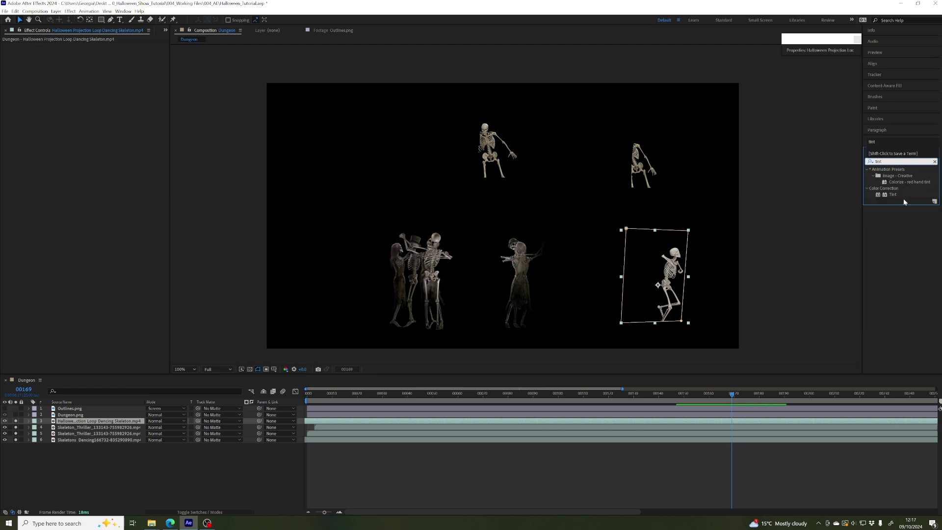
double_click(893, 195)
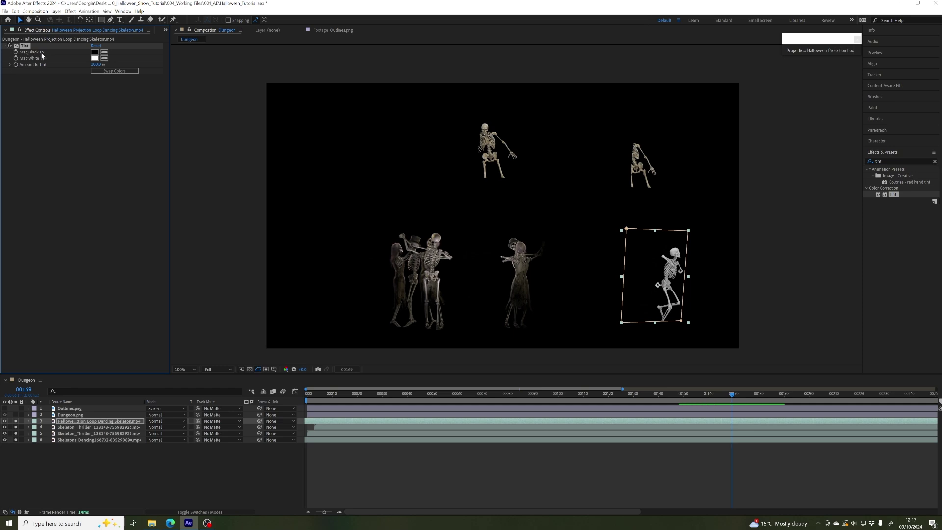
- Sample the skull colour of the upper middle skeleton as the Tint effect's Map White To colour
click(103, 58)
click(104, 58)
click(104, 58)
click(486, 125)
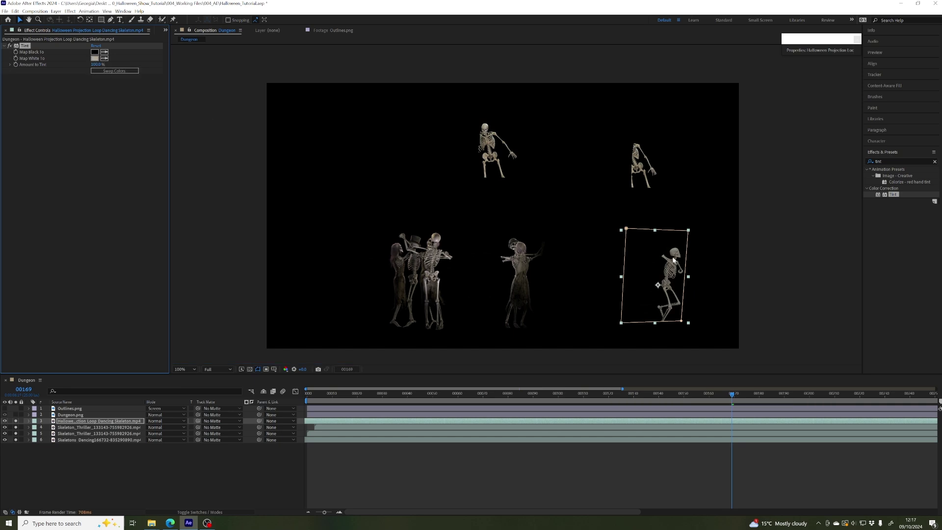
- Brighten the Tint effect's Map White To colour to a pale warm cream with a saturation of 23%
click(95, 58)
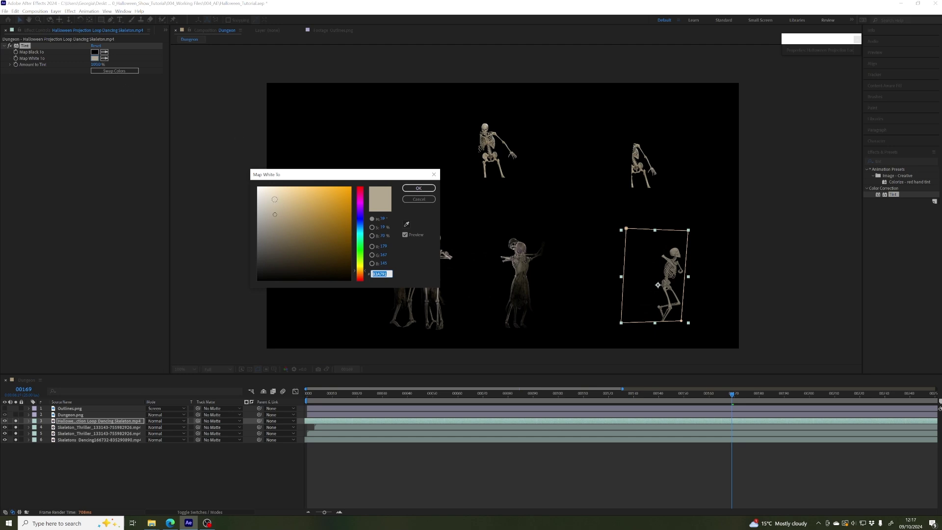
drag(275, 199, 274, 191)
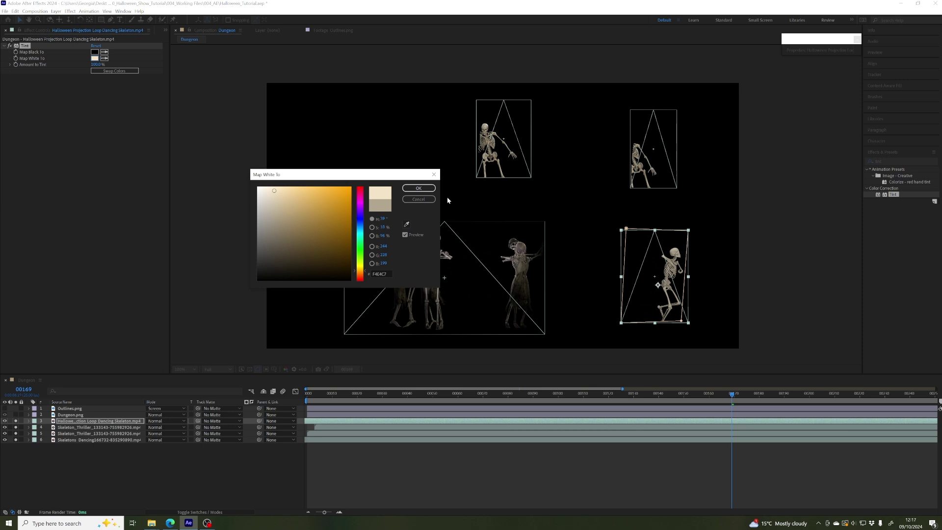
click(419, 189)
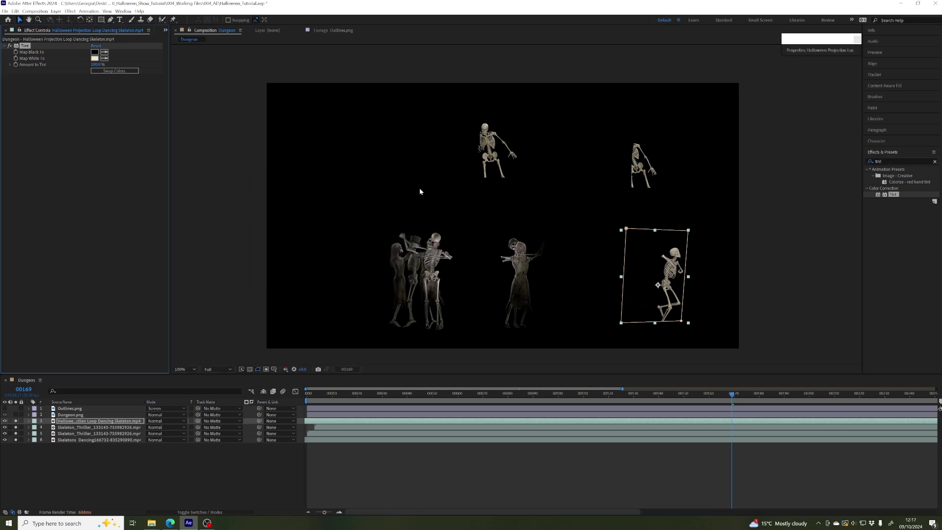
click(95, 58)
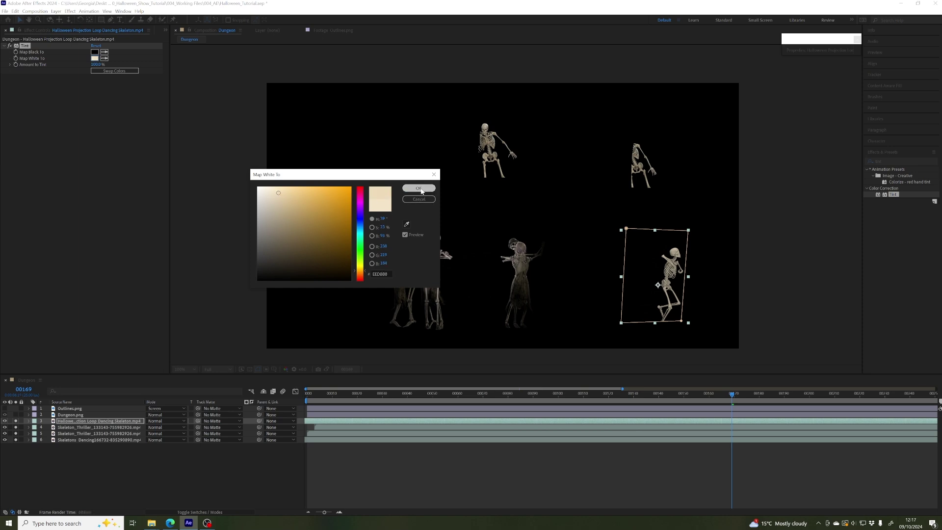
key(Escape)
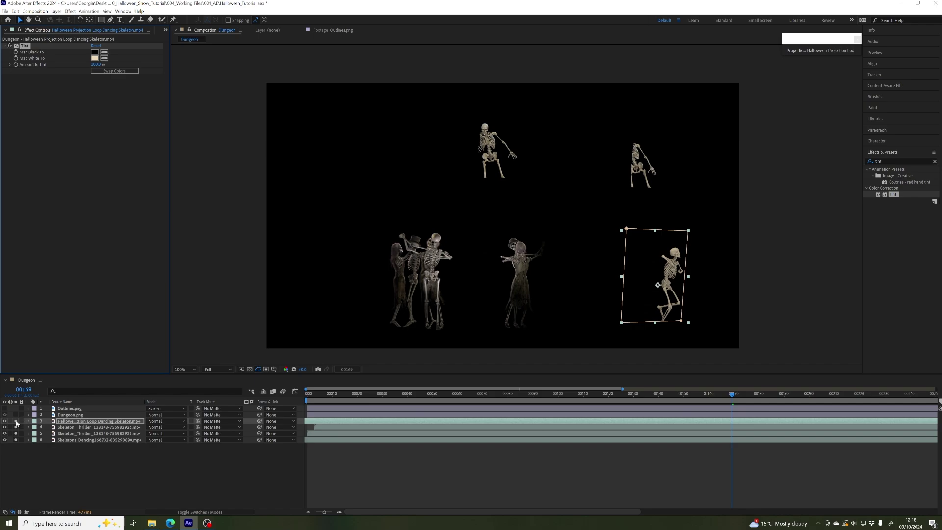
- Turn off solo on the four skeleton video layers
drag(17, 421, 16, 438)
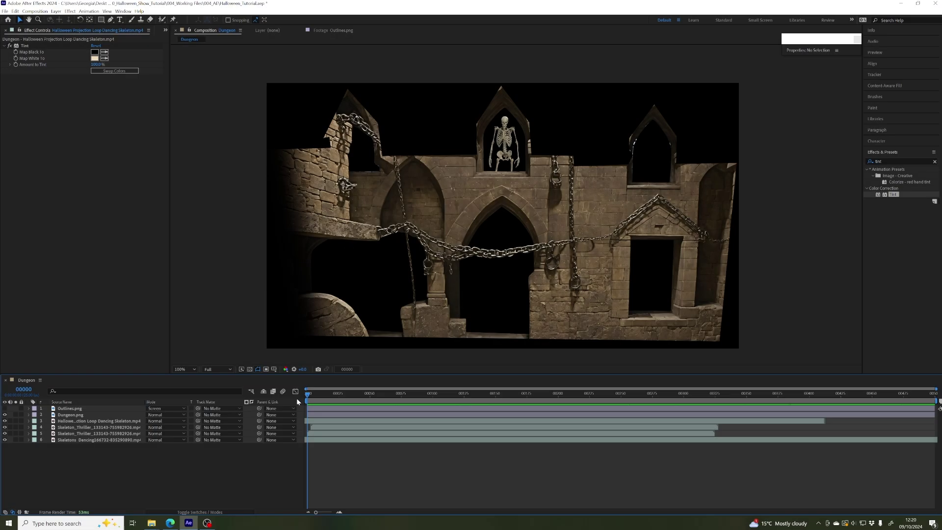
- Shift the two Skeleton_Thriller layers together later in time so they start at frames 87 and 84
drag(304, 400, 315, 399)
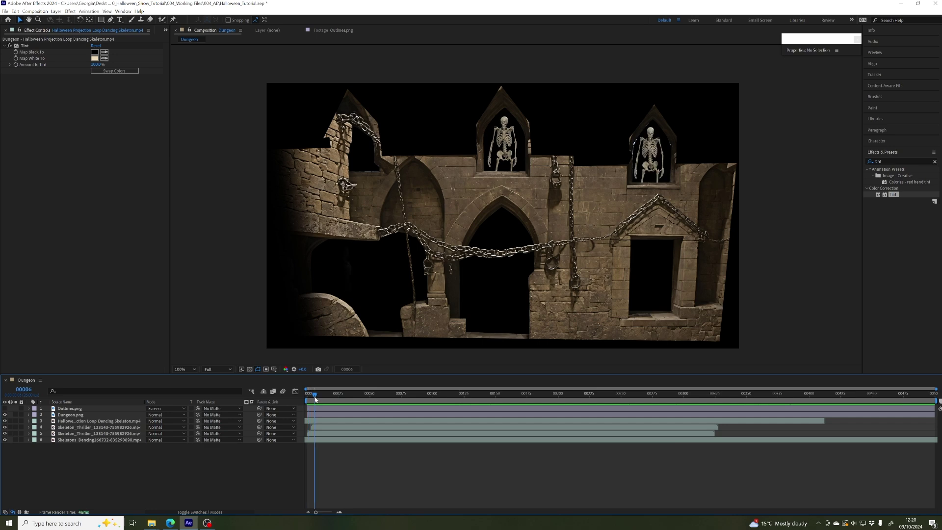
drag(315, 399, 316, 399)
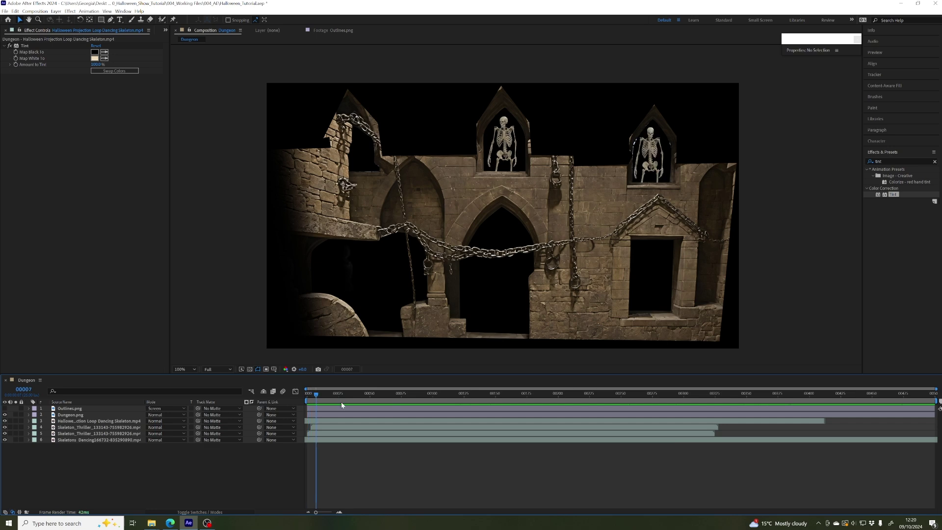
click(77, 428)
shift+click(77, 434)
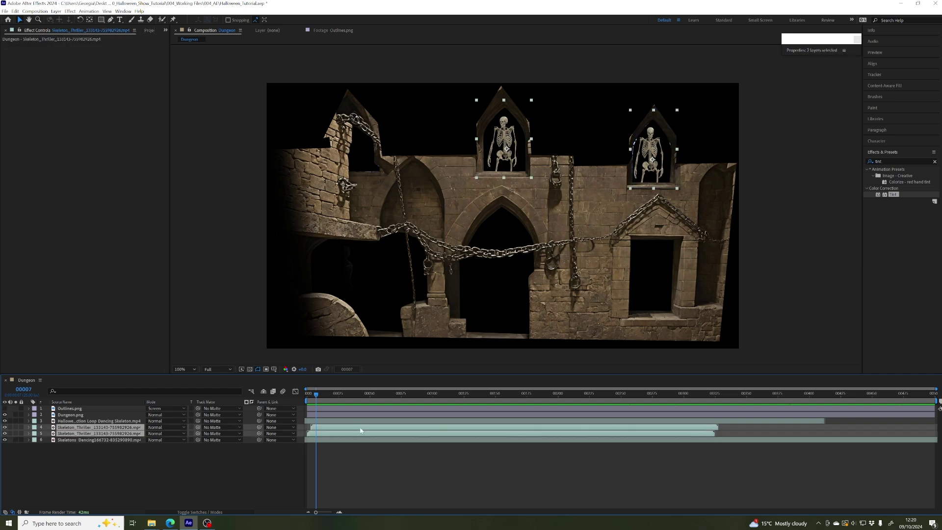
drag(358, 429, 464, 431)
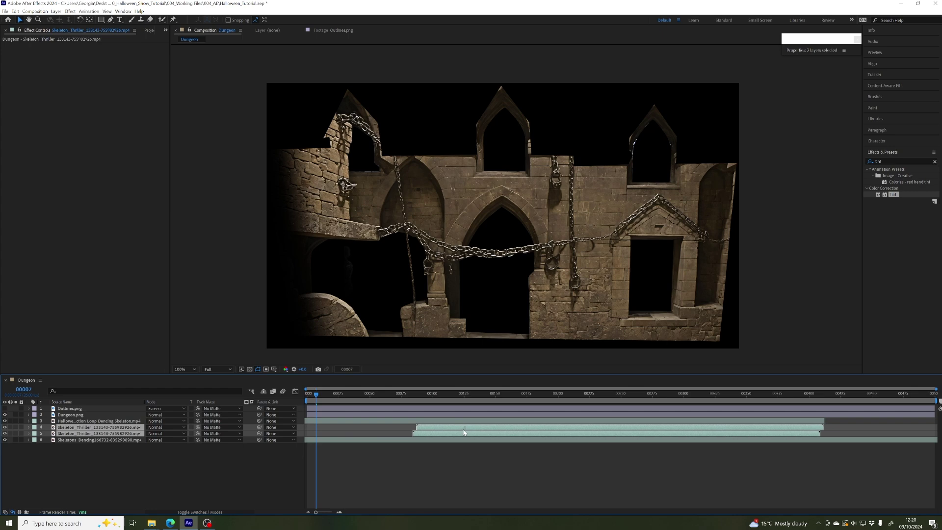
drag(338, 393, 421, 403)
click(455, 476)
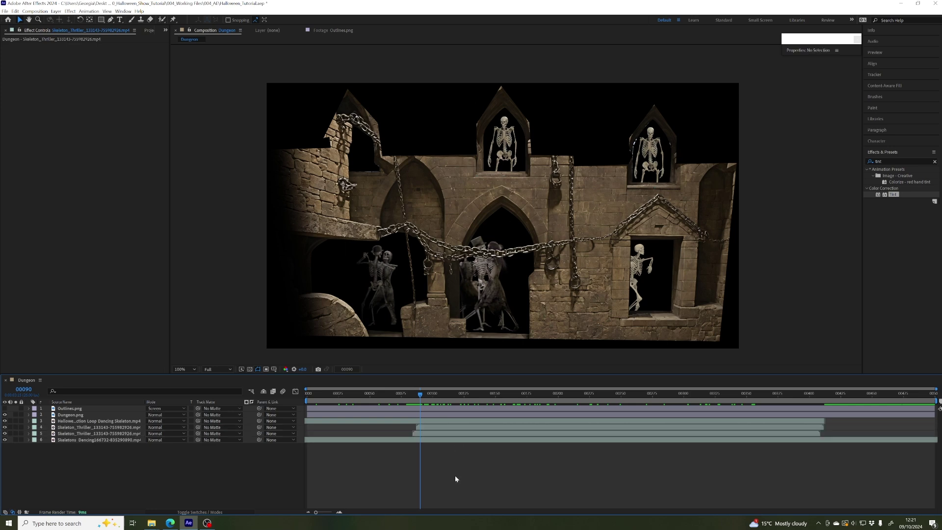
- At the first frame of the upper right window's Skeleton_Thriller layer, set its opacity to 0%
click(423, 427)
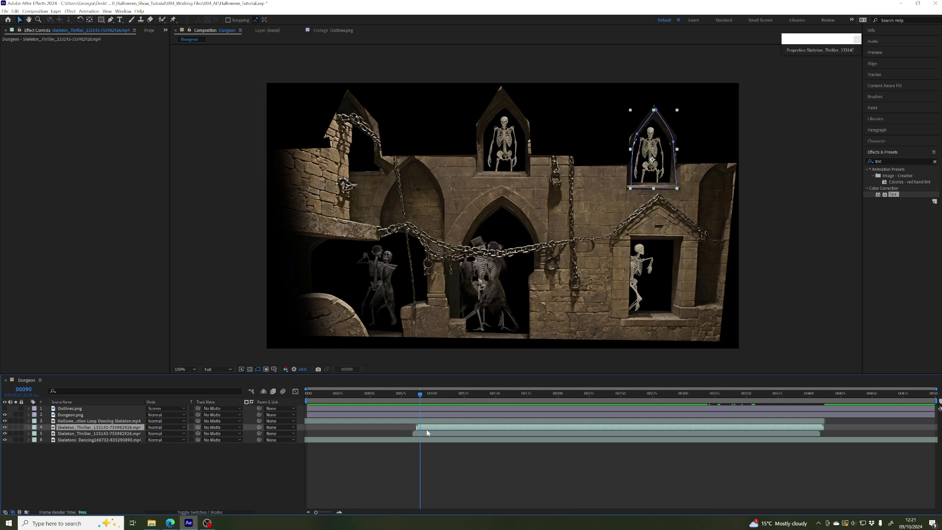
key(i)
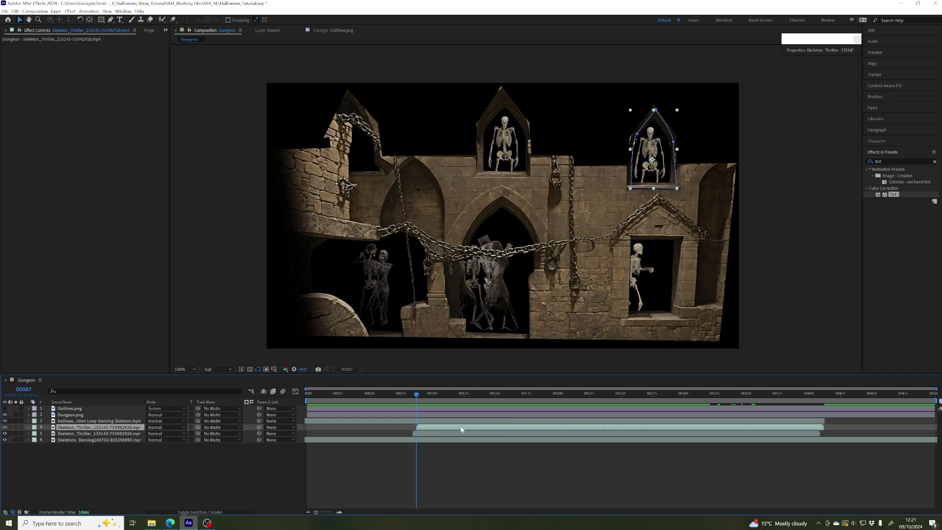
click(29, 428)
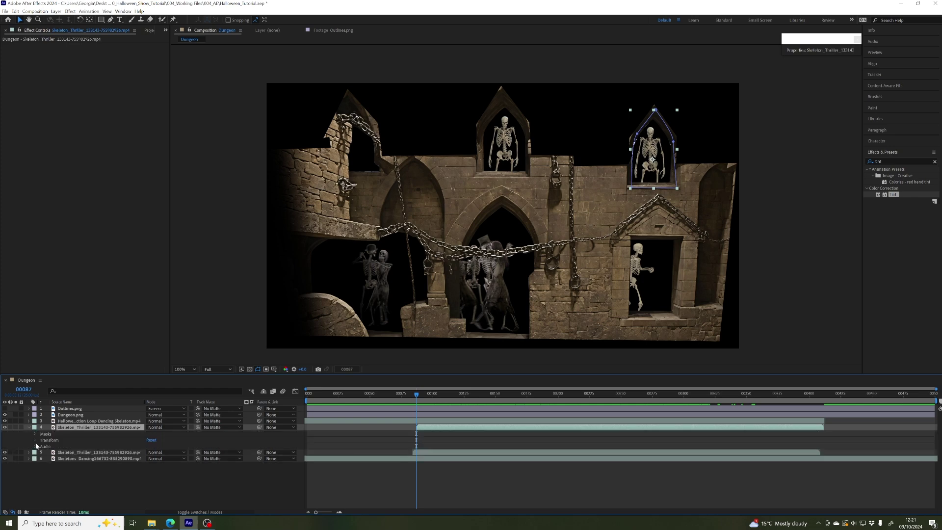
click(35, 441)
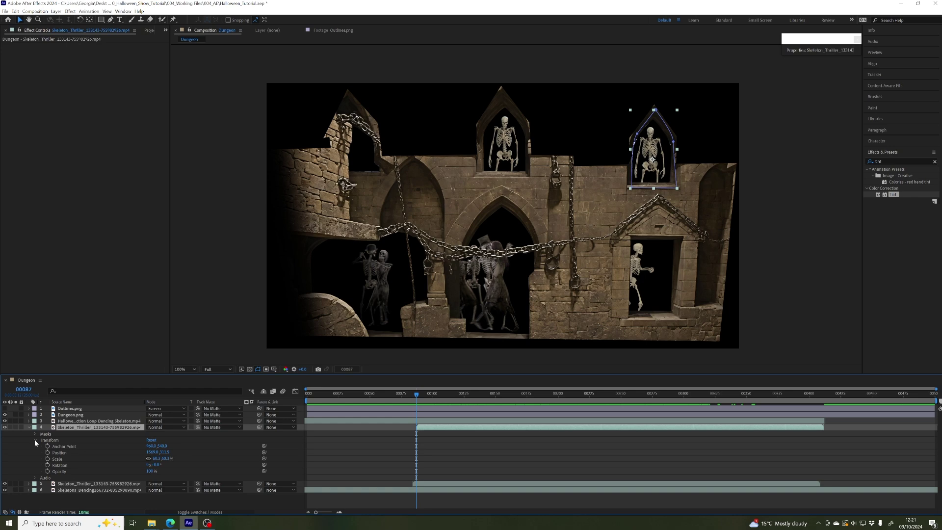
click(63, 472)
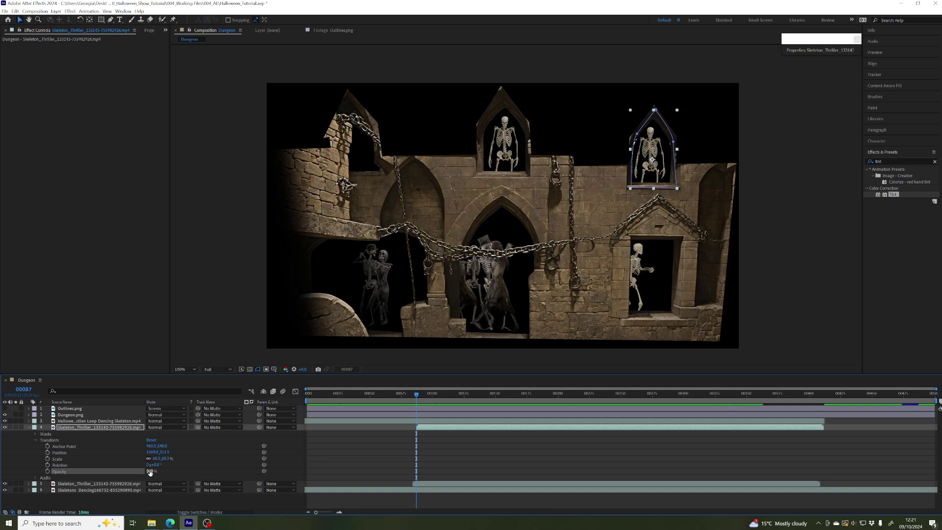
drag(149, 472, 125, 473)
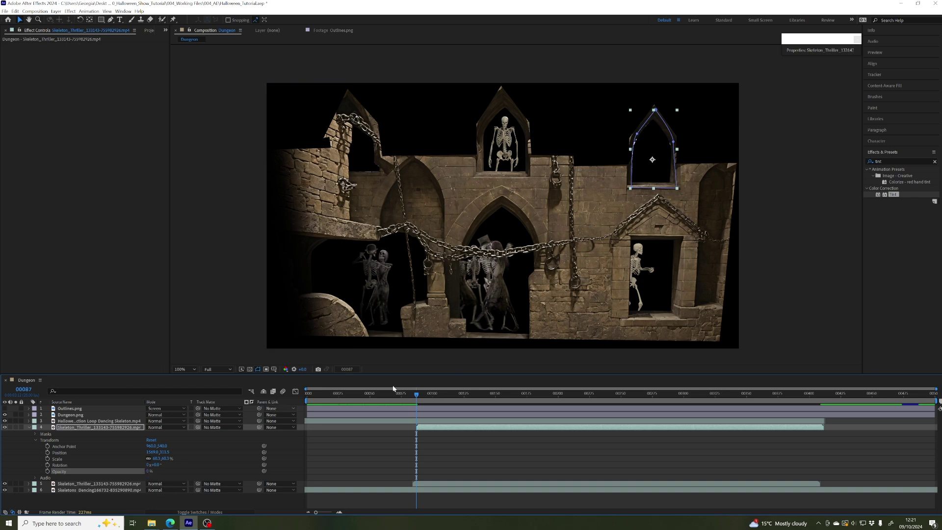
- Add an opacity keyframe to the upper right skeleton layer at its first frame, 87
click(432, 430)
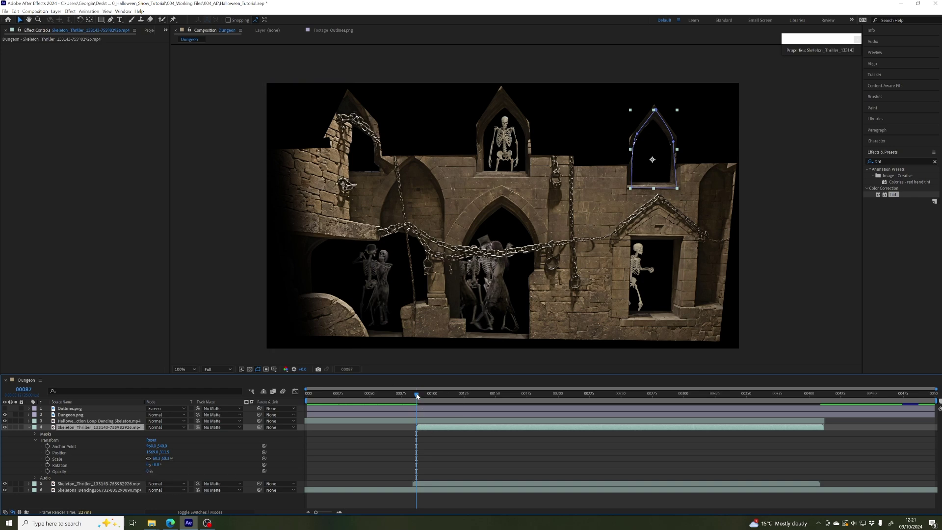
mouse_move(417, 396)
mouse_down()
mouse_move(433, 396)
mouse_move(421, 395)
mouse_up()
key(Page_Up)
key(Page_Up)
key(Page_Up)
click(131, 472)
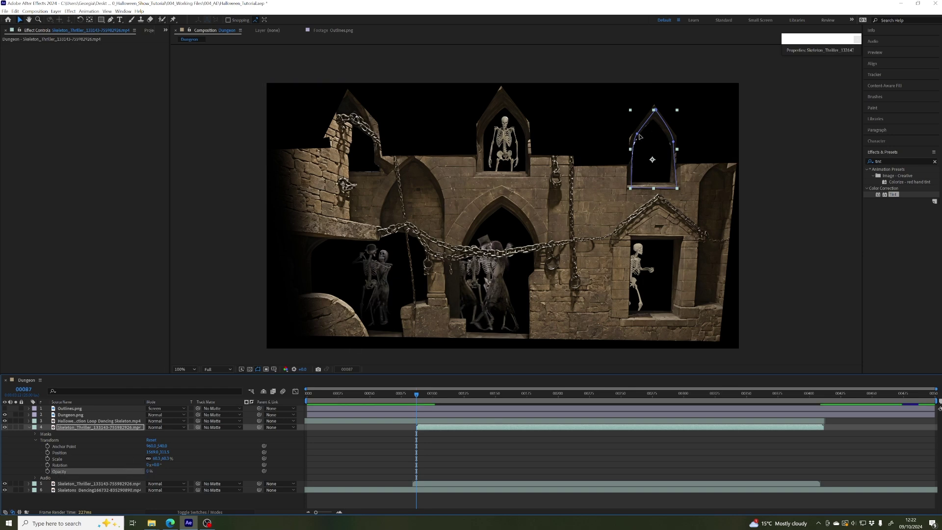
click(48, 472)
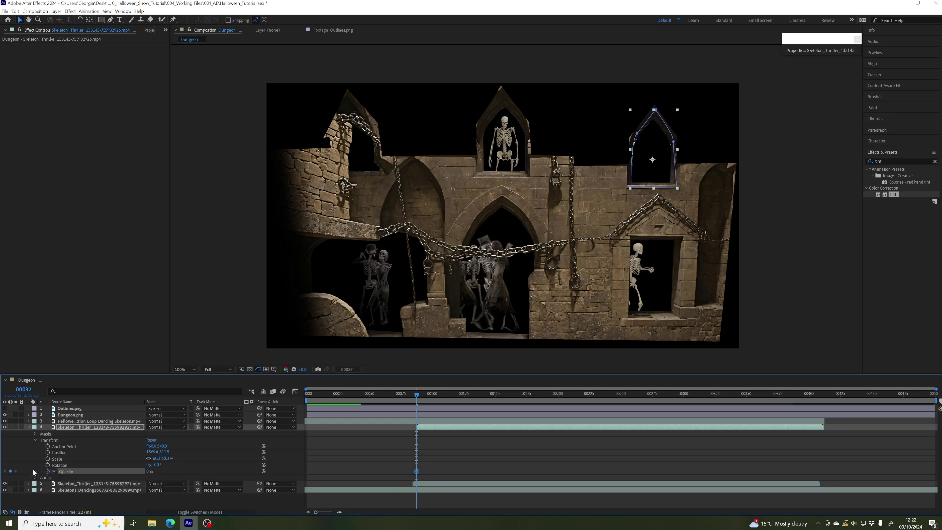
drag(430, 464, 398, 481)
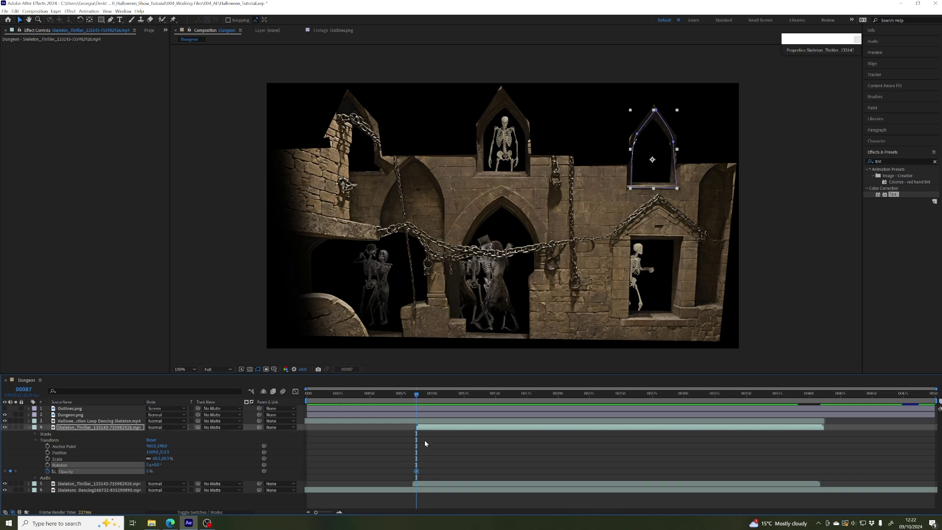
click(416, 471)
- At frame 110, set the upper right skeleton layer's opacity to 100% to complete its fade-in
drag(417, 394, 446, 397)
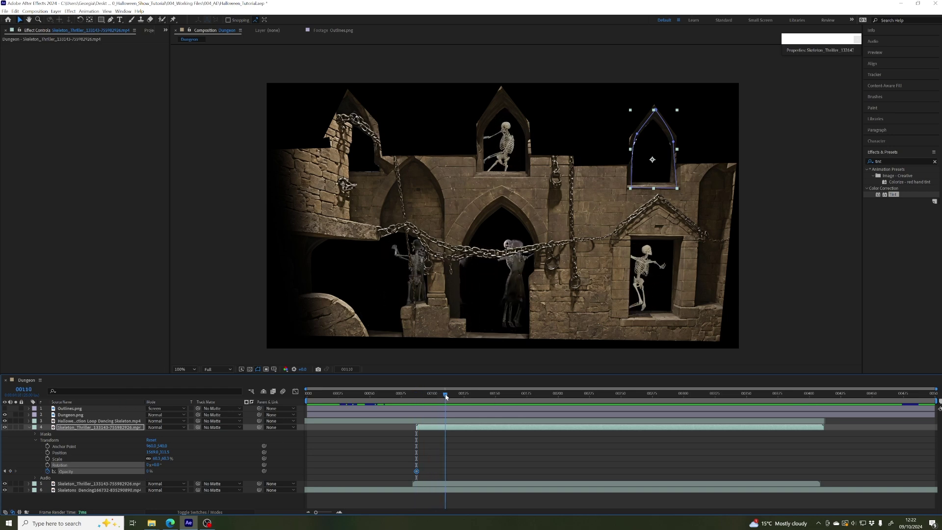
click(148, 471)
text(100)
key(Return)
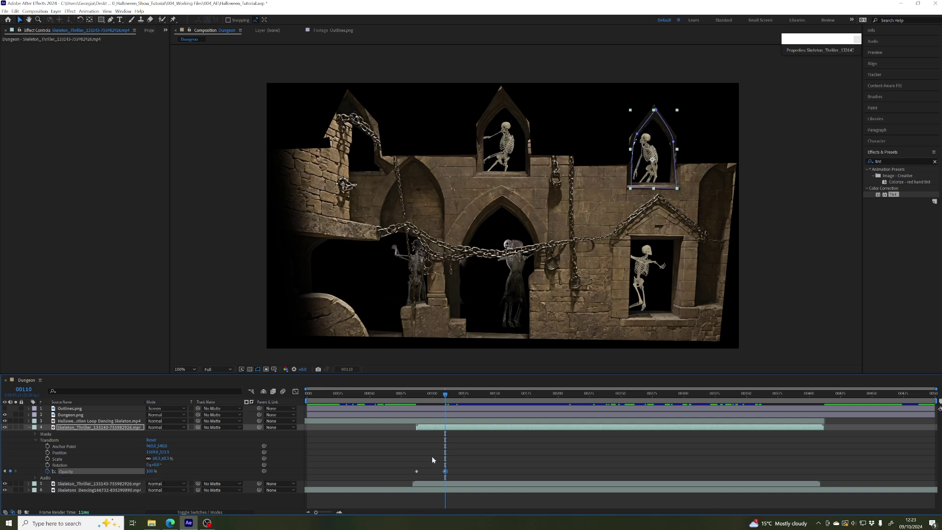
drag(432, 457, 459, 476)
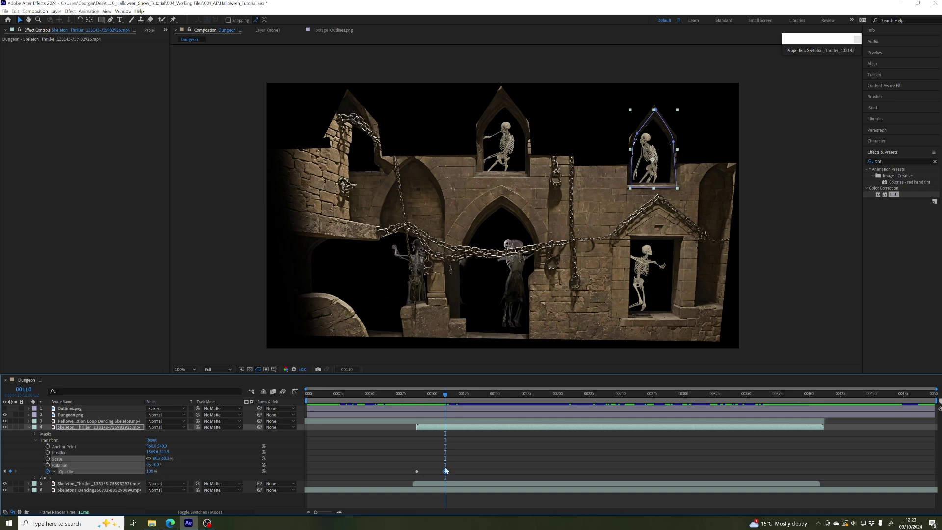
click(449, 471)
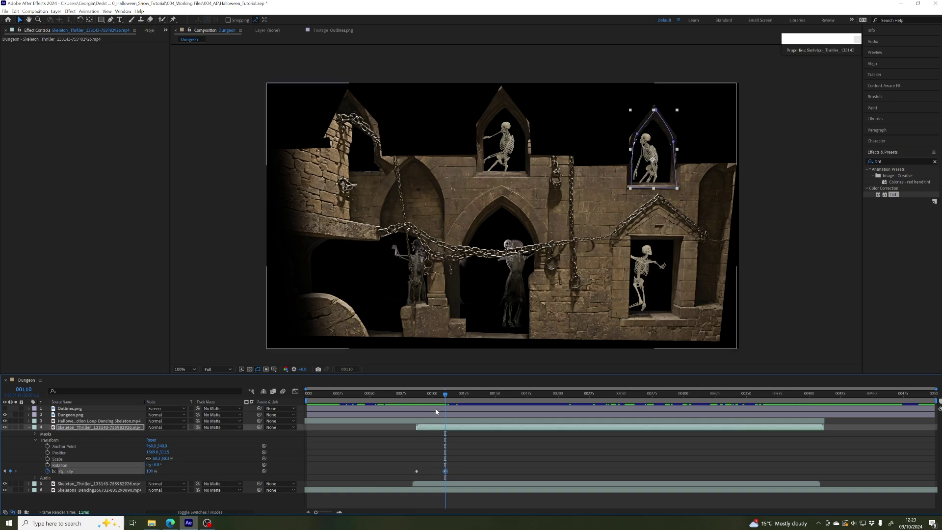
click(445, 471)
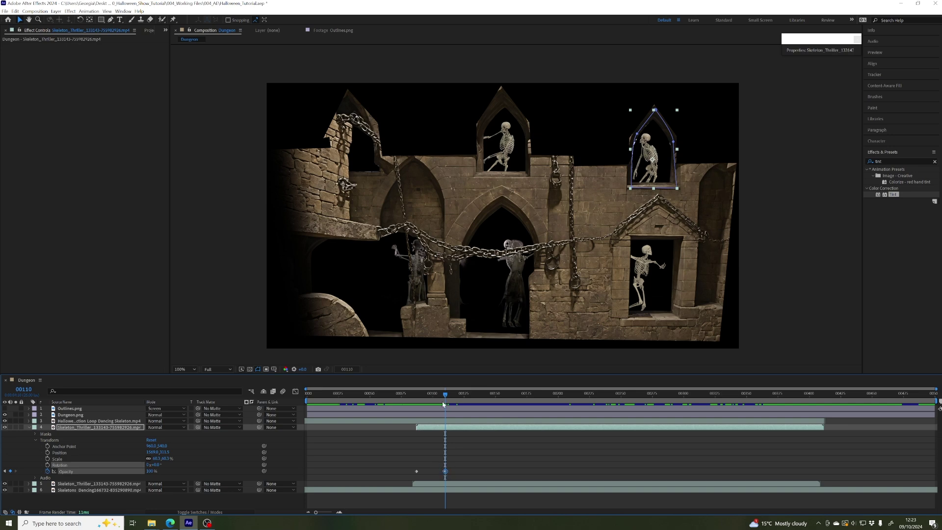
- Play back the composition from before frame 87 to check the upper right skeleton's fade-in
mouse_move(446, 397)
mouse_down()
mouse_move(417, 403)
mouse_move(452, 405)
mouse_up()
drag(404, 462, 477, 476)
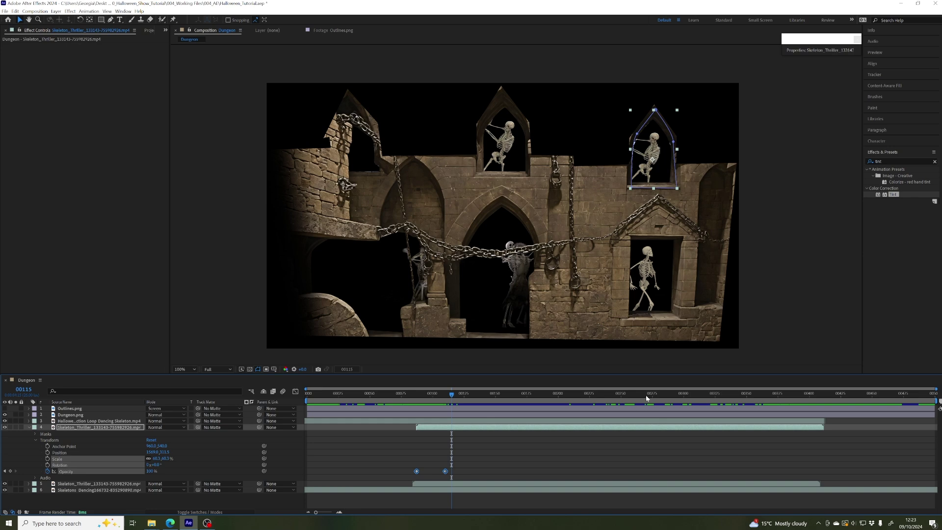
drag(788, 396, 383, 395)
key(space)
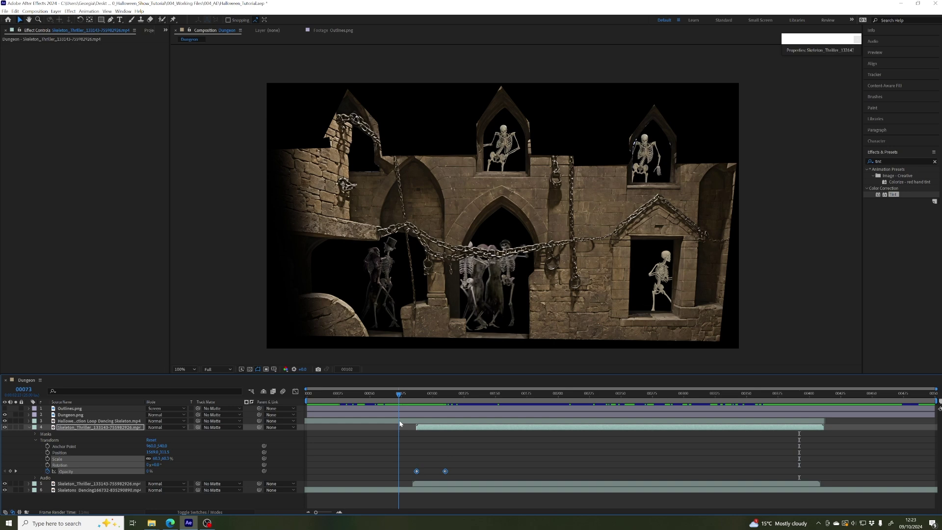
- Copy the upper right skeleton's opacity keyframes and paste them onto the upper middle Skeleton_Thriller layer at frame 84
drag(440, 413, 416, 415)
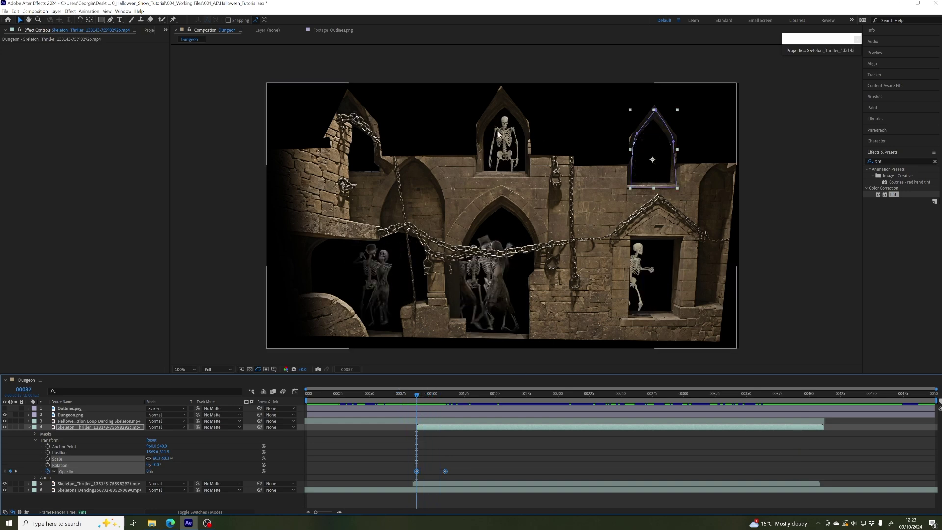
drag(395, 457, 477, 479)
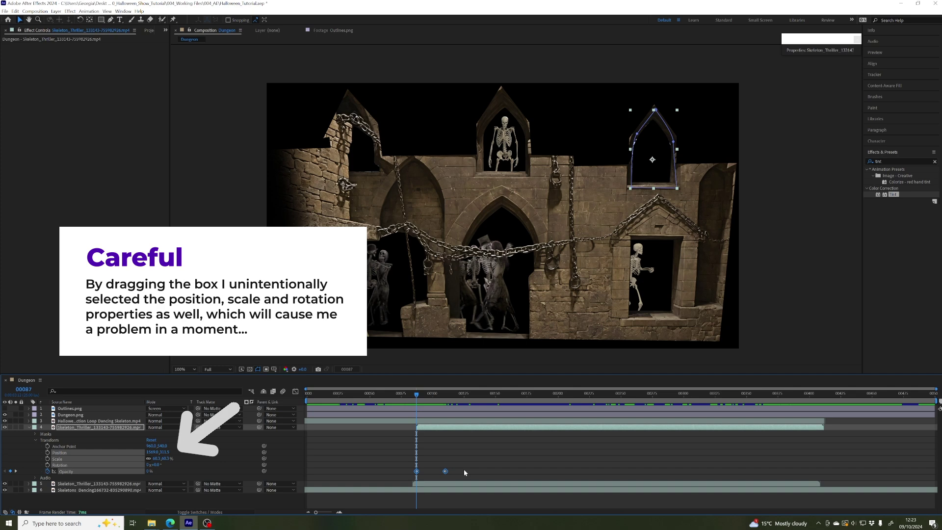
click(429, 484)
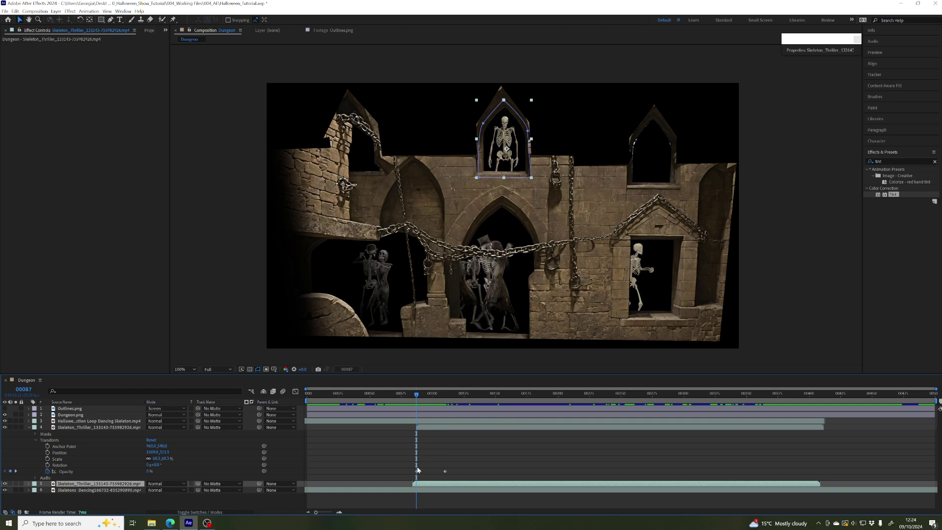
drag(408, 464, 451, 477)
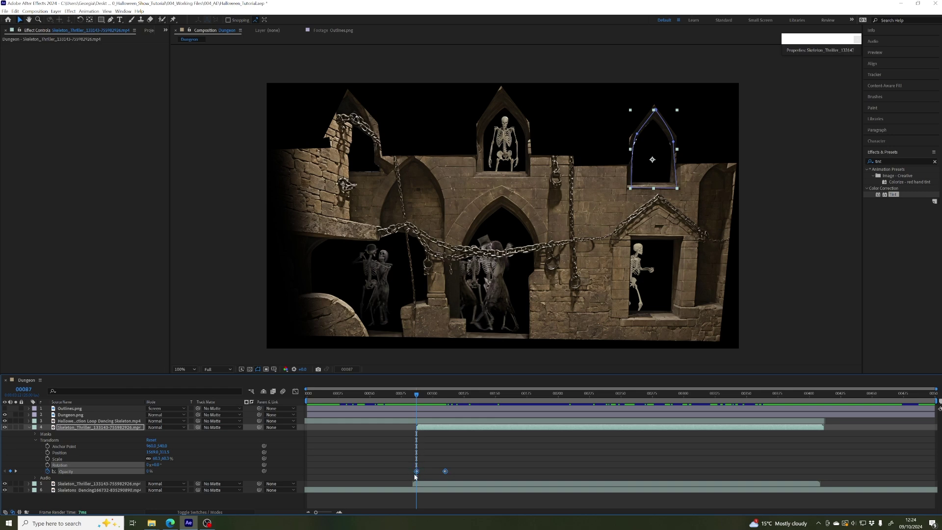
click(425, 483)
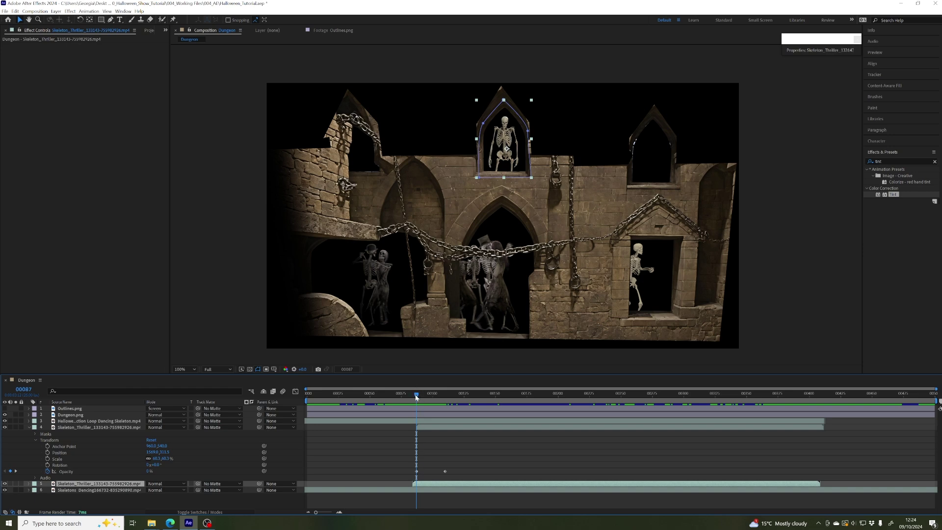
drag(416, 397, 412, 397)
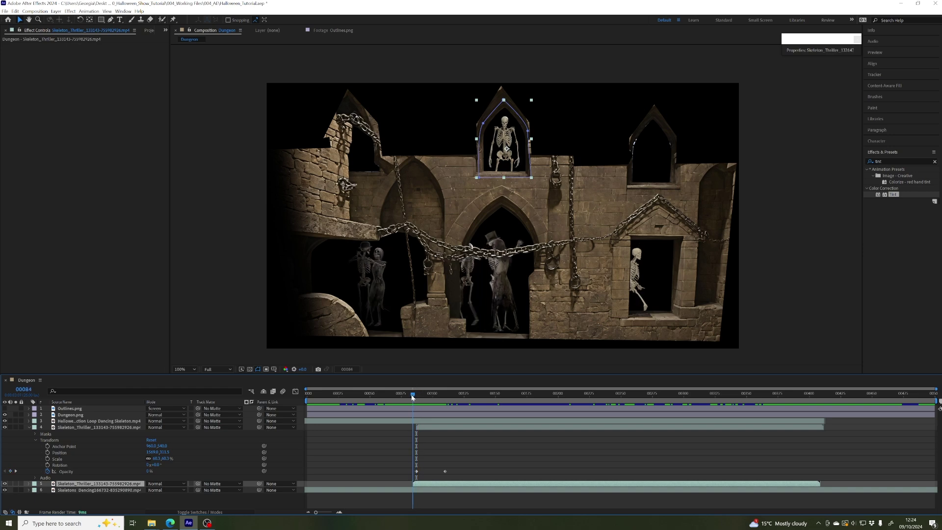
double_click(421, 484)
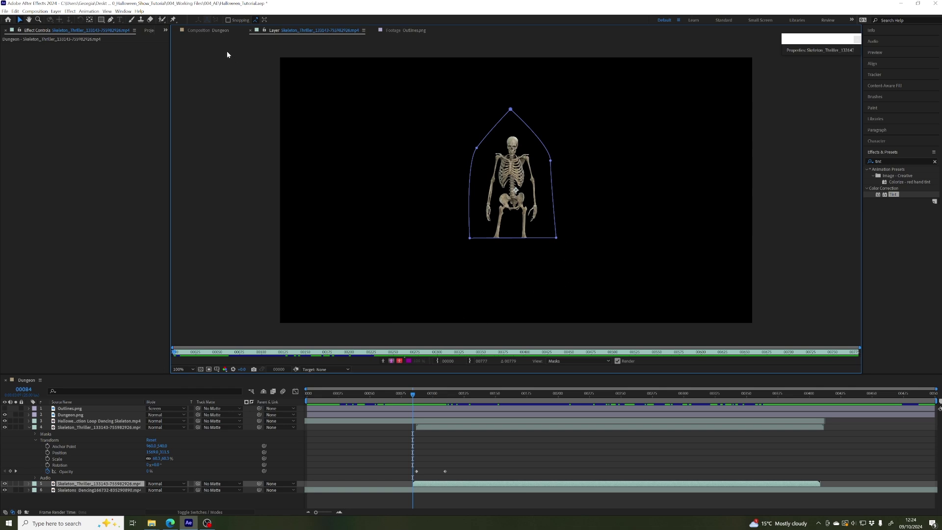
click(203, 30)
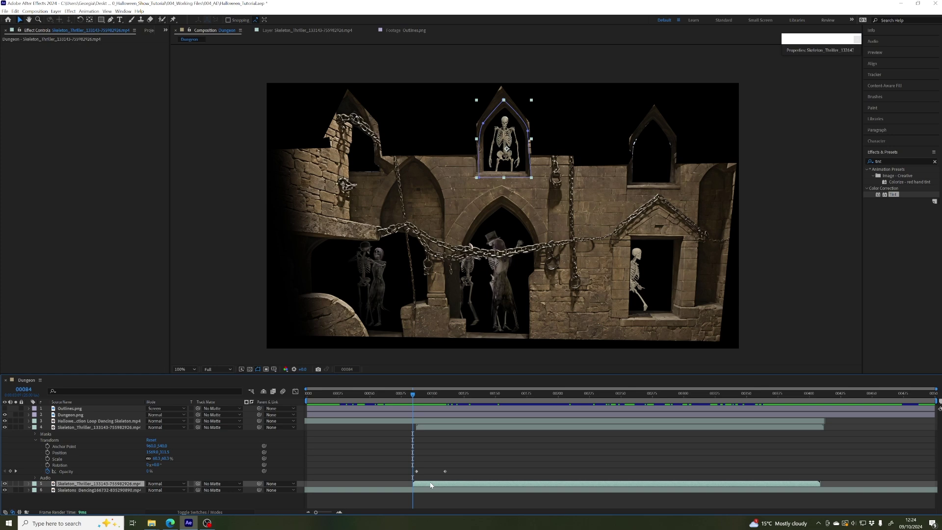
key(ctrl+z)
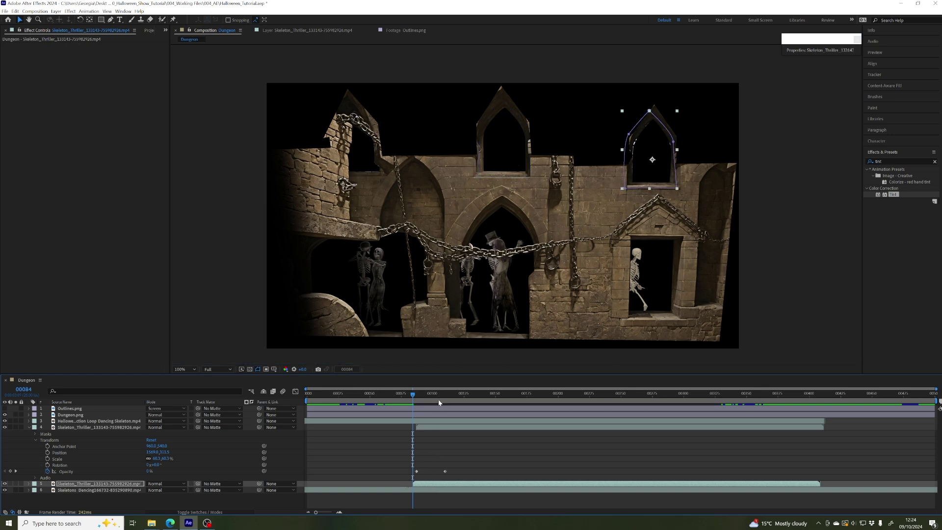
- Expand the second Skeleton_Thriller layer's Transform properties and check its pasted keyframes at frame 97
click(29, 484)
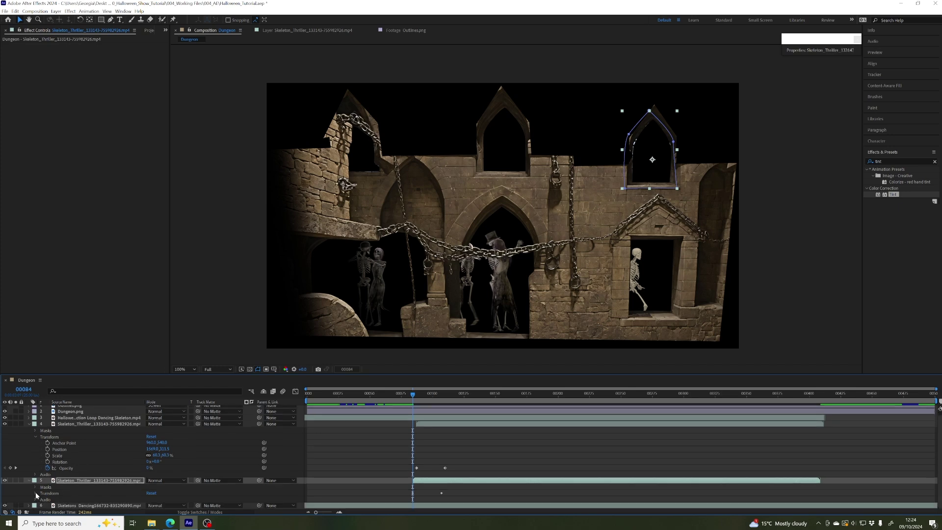
click(36, 494)
drag(59, 474, 67, 490)
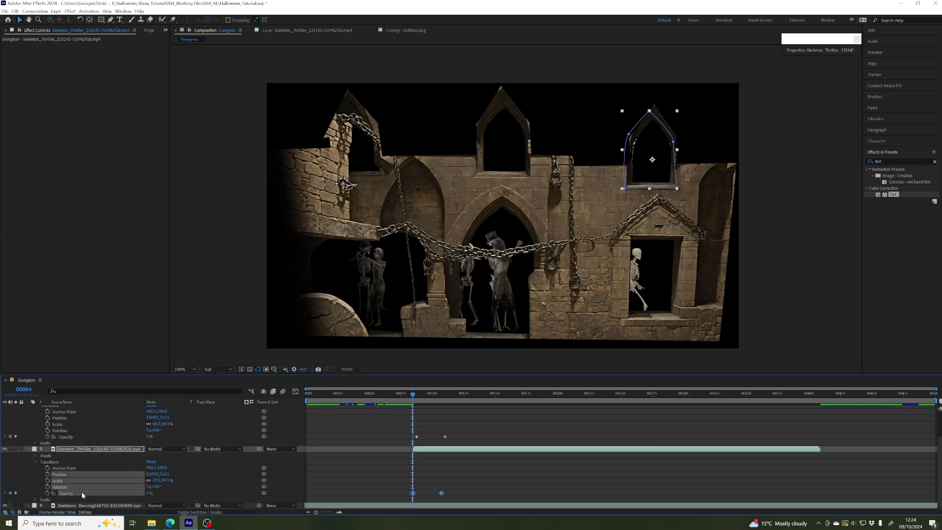
drag(384, 476, 492, 497)
mouse_move(412, 394)
mouse_down()
mouse_move(452, 399)
mouse_move(428, 398)
mouse_up()
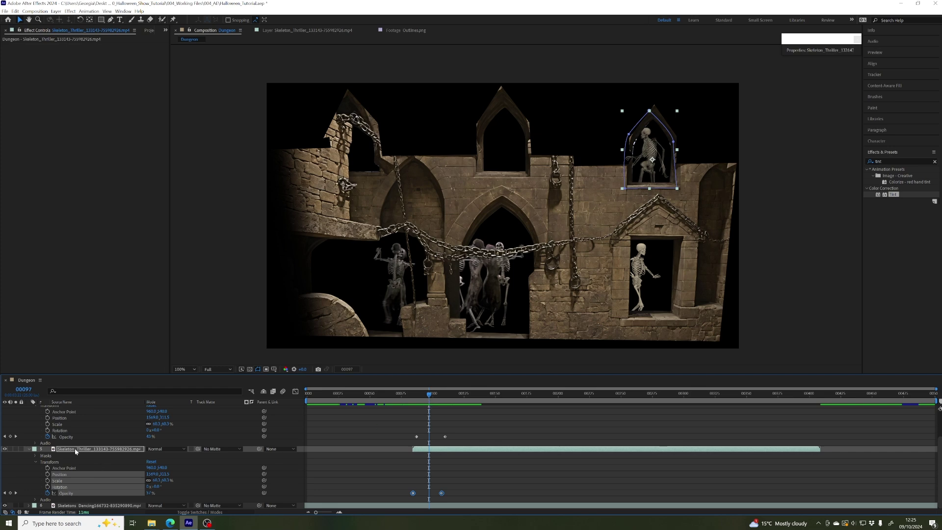
click(96, 448)
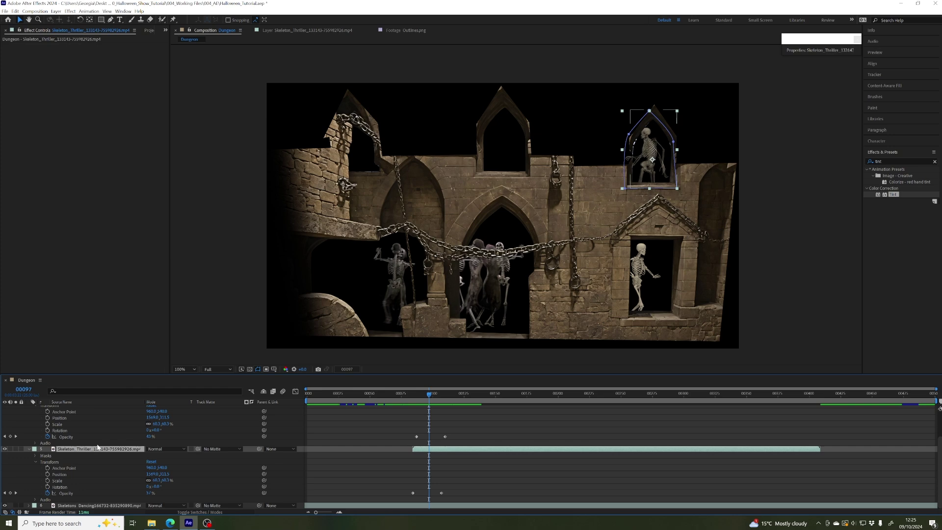
- Move the second Skeleton_Thriller layer from the upper right window back into the upper middle window
drag(640, 159, 508, 148)
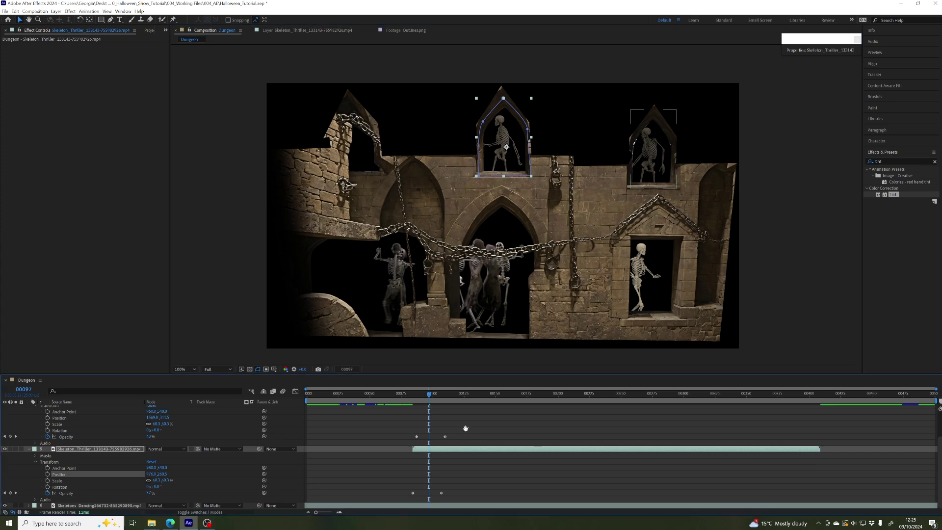
drag(464, 435, 470, 465)
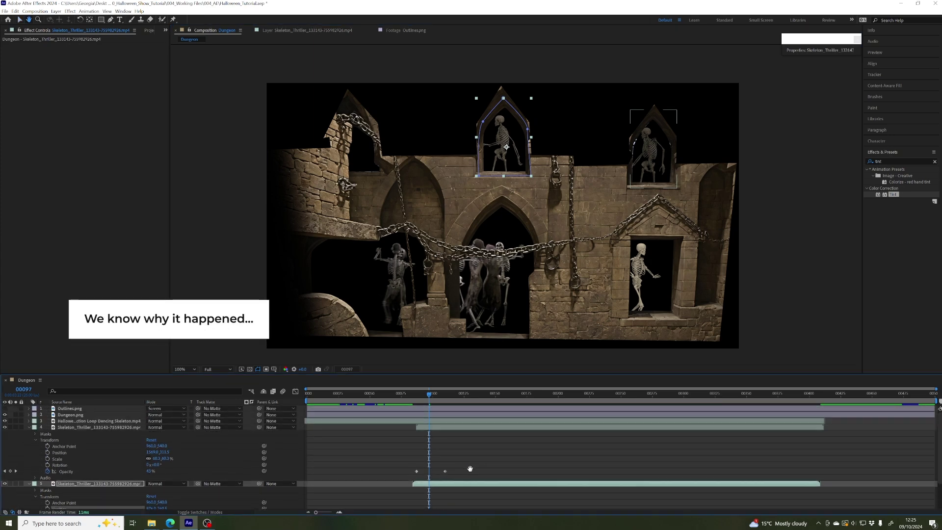
drag(479, 469, 478, 424)
- Scrub the composition from frame 97 to around frame 385 to check both upper window skeletons
drag(431, 399, 786, 403)
key(Page_Up)
key(Page_Down)
key(Page_Down)
key(Page_Down)
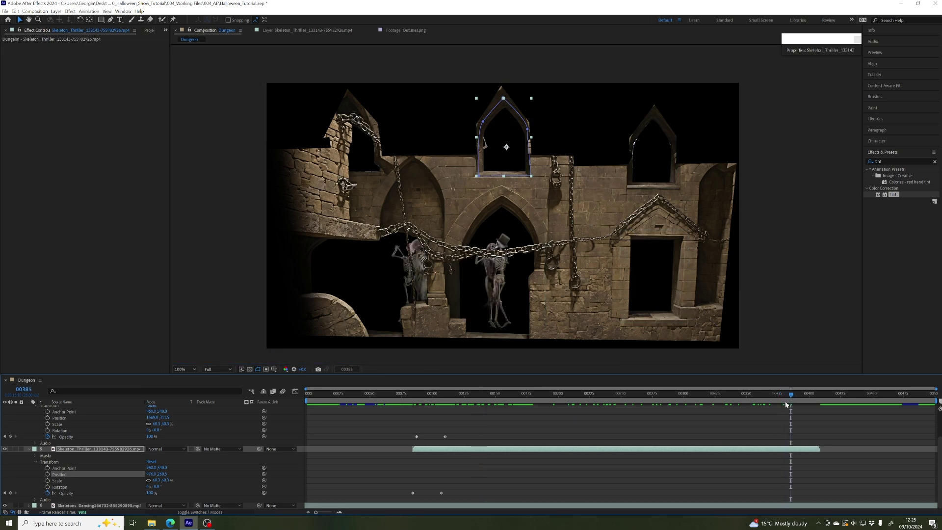
- Collapse the properties of both Skeleton_Thriller layers and deselect everything
scroll(566, 448, up, 3)
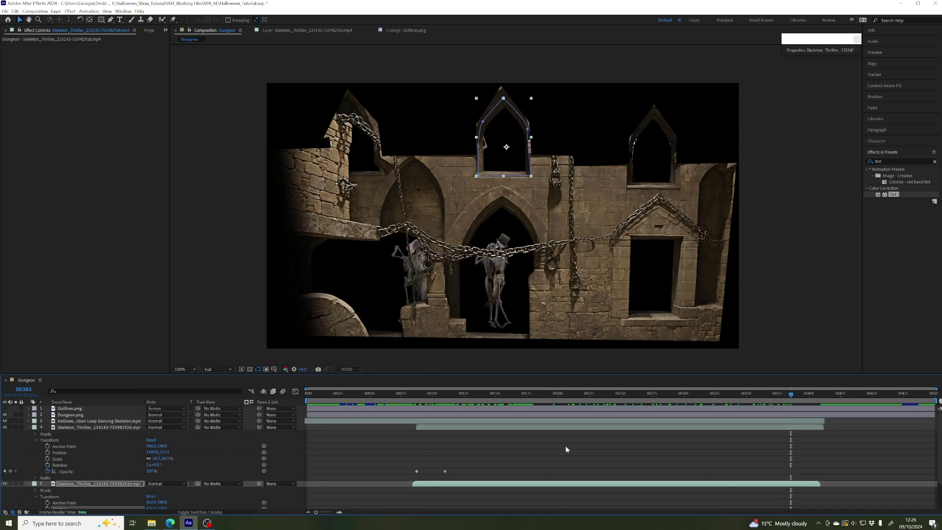
click(29, 427)
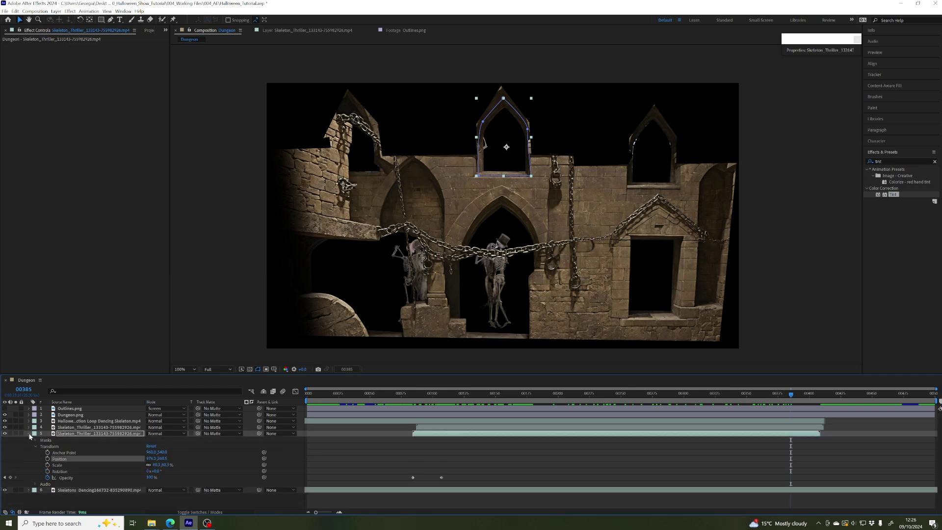
click(28, 434)
click(110, 469)
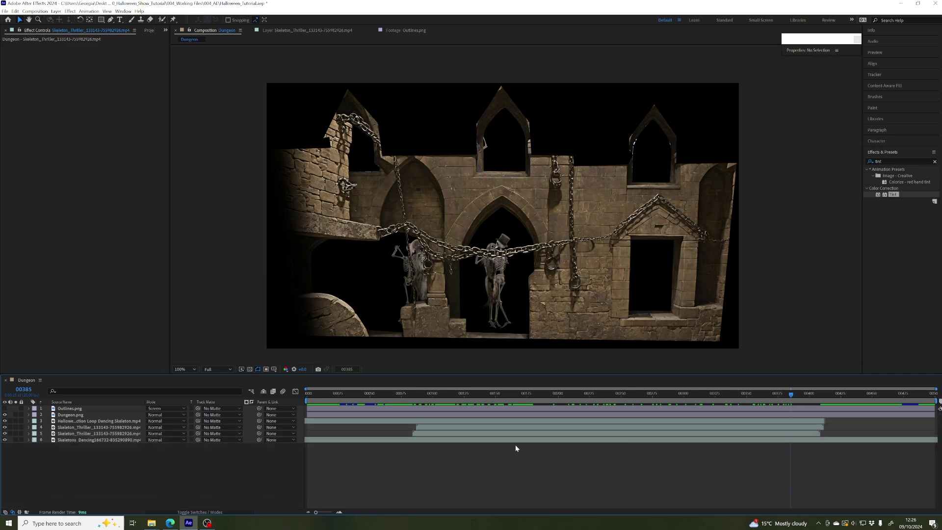
- Play back the fade-ins, and at frame 107 shift the upper right Skeleton_Thriller layer slightly earlier in time
key(space)
mouse_move(433, 397)
mouse_down()
mouse_move(417, 396)
mouse_move(441, 396)
mouse_up()
click(447, 427)
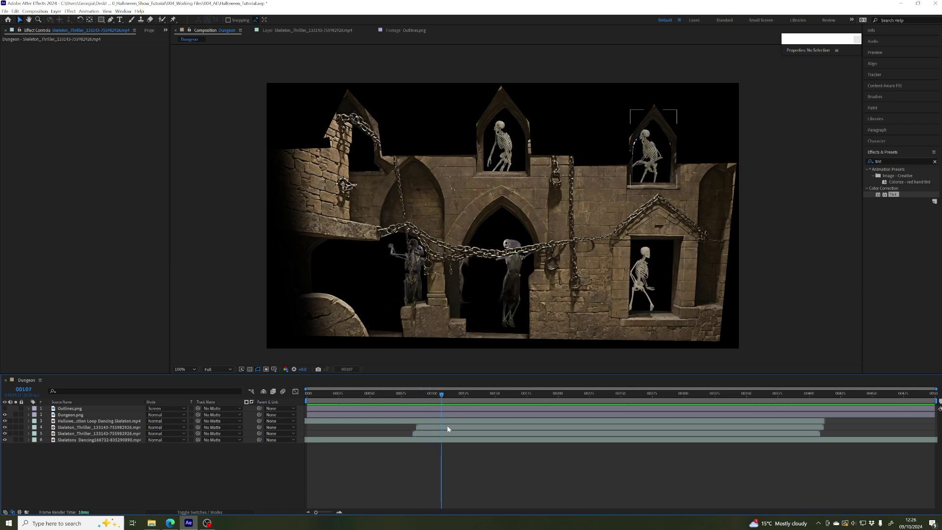
drag(453, 429, 451, 429)
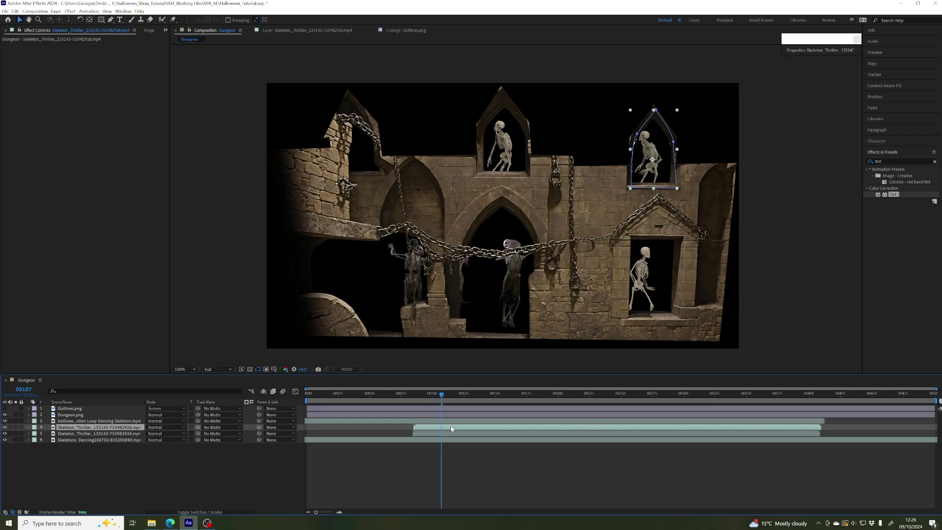
- Scrub through the retimed upper skeletons to frame 178 and play back the composition
drag(421, 397, 524, 400)
click(616, 467)
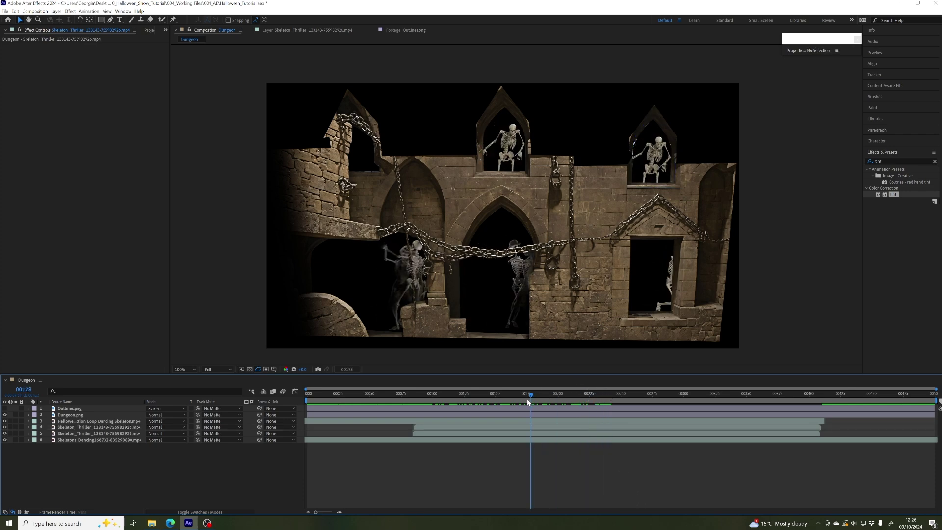
key(space)
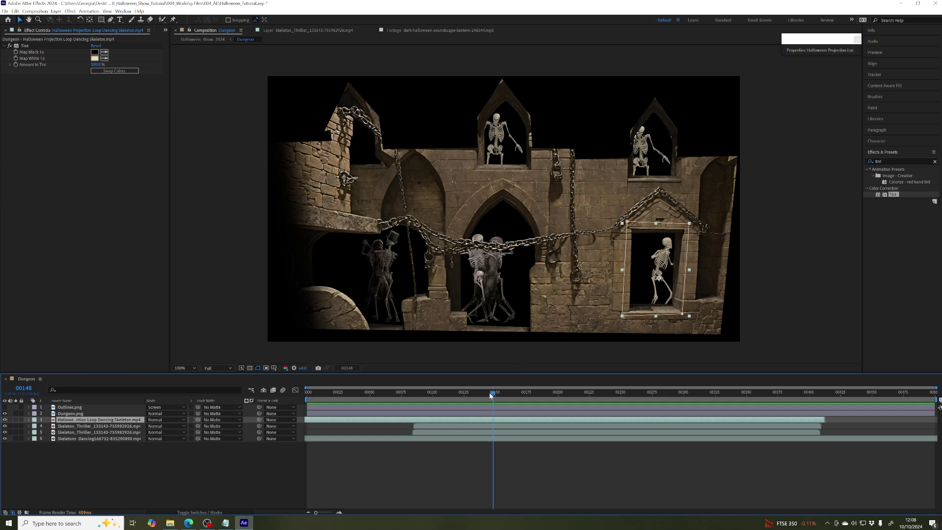
- Scrub to frame 155, expand the Preview controls and look up where the panel can be enabled
mouse_move(490, 393)
mouse_down()
mouse_move(463, 398)
mouse_move(510, 400)
mouse_move(502, 401)
mouse_up()
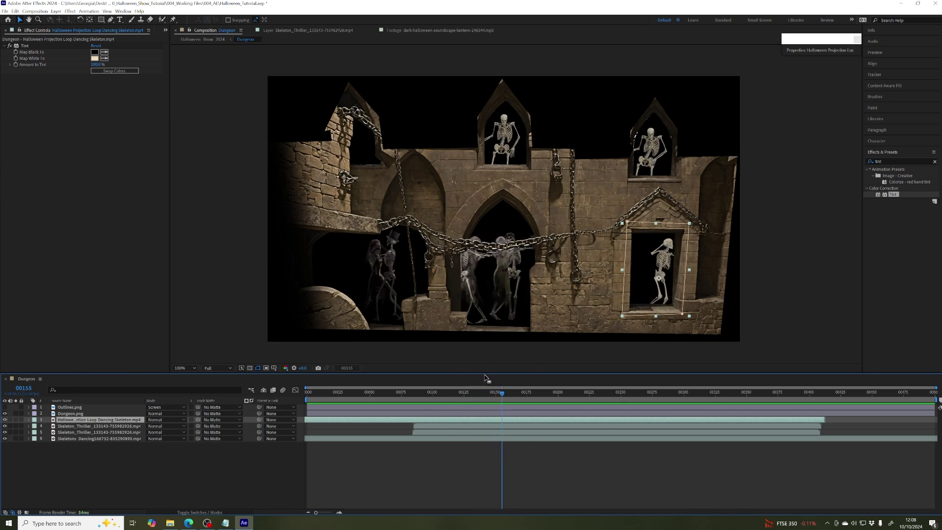
click(872, 52)
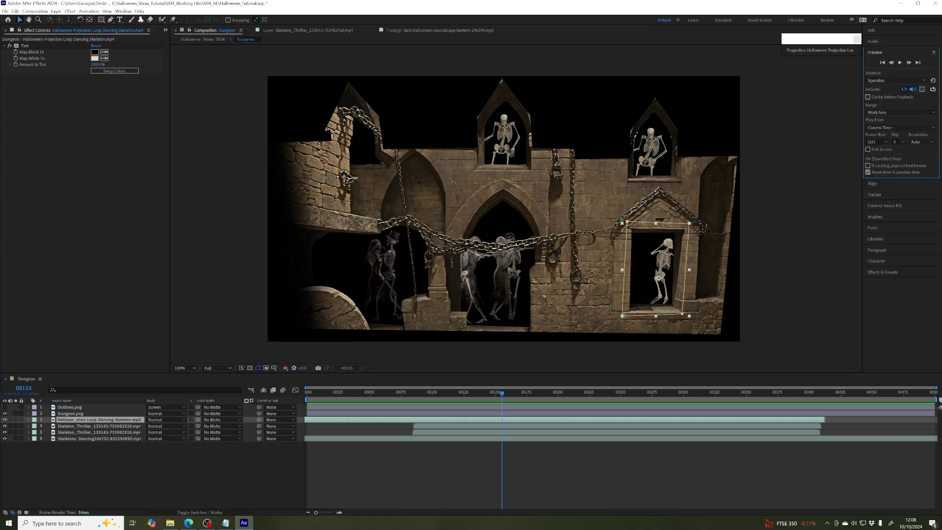
click(123, 11)
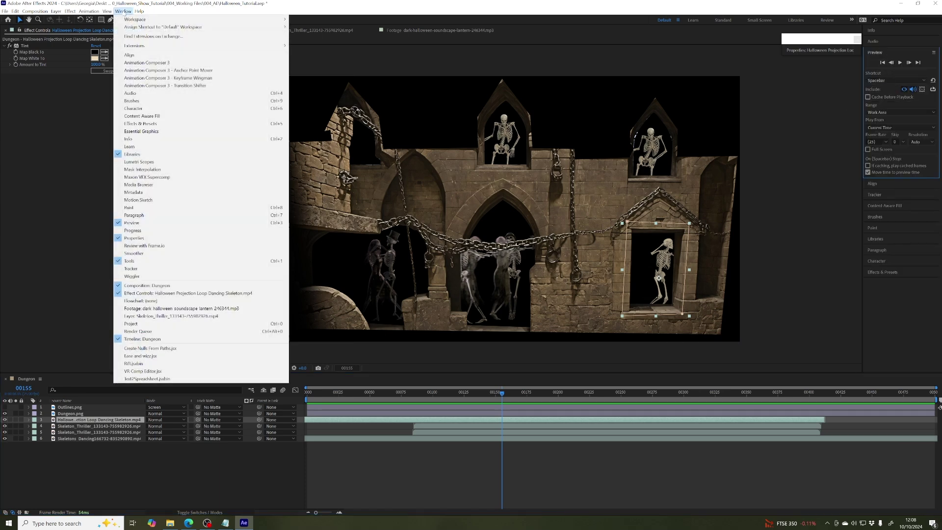
click(155, 225)
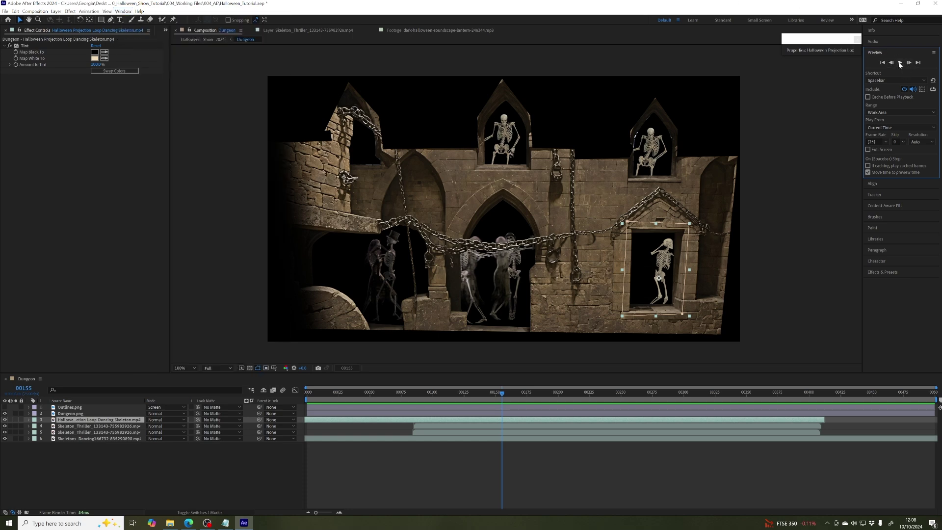
- Preview the composition from frames 155 and 202, stopping each playback, and view the preview Range options
click(900, 62)
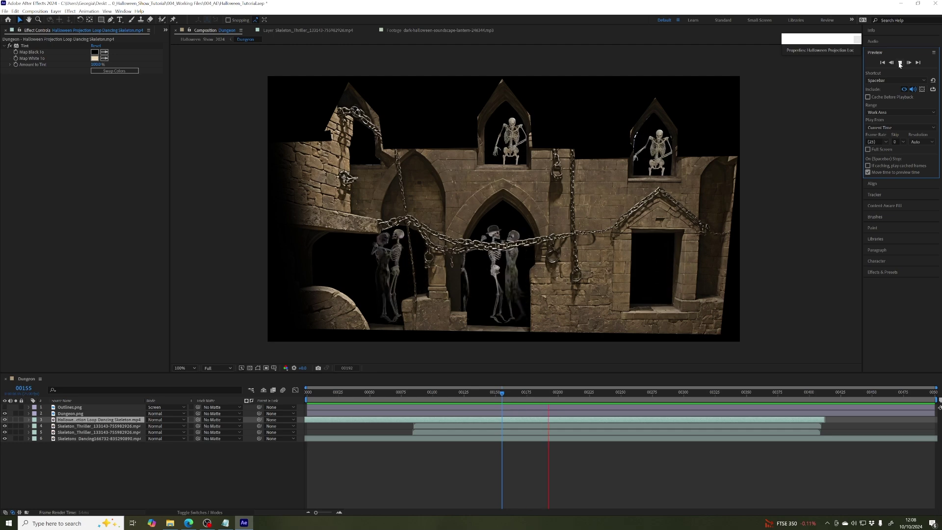
click(900, 63)
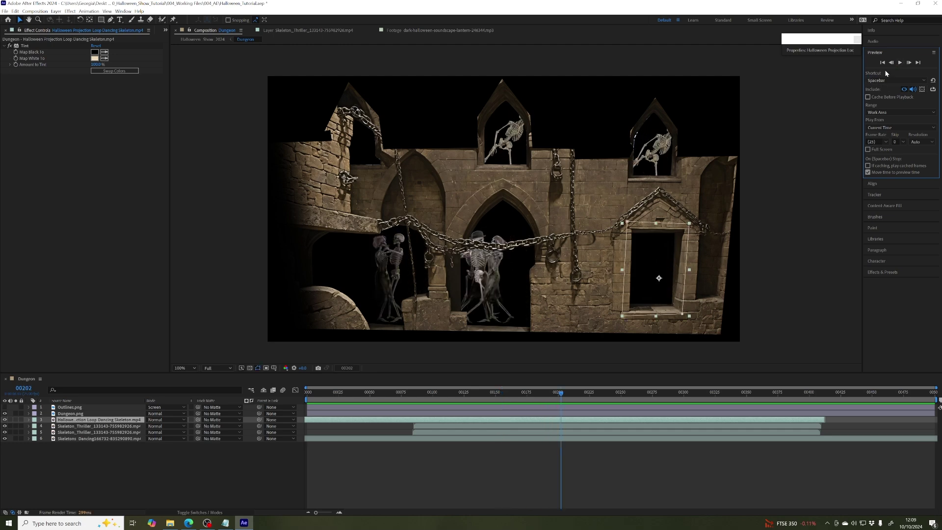
click(900, 62)
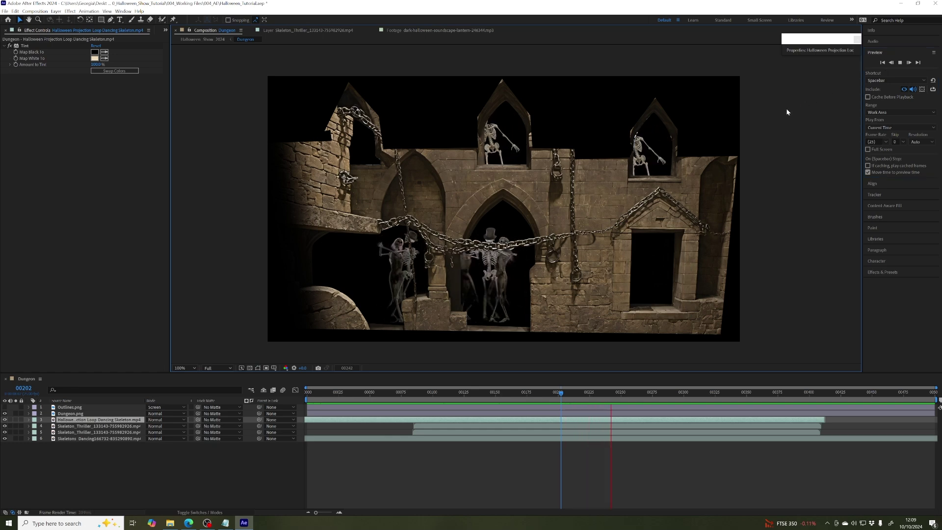
key(space)
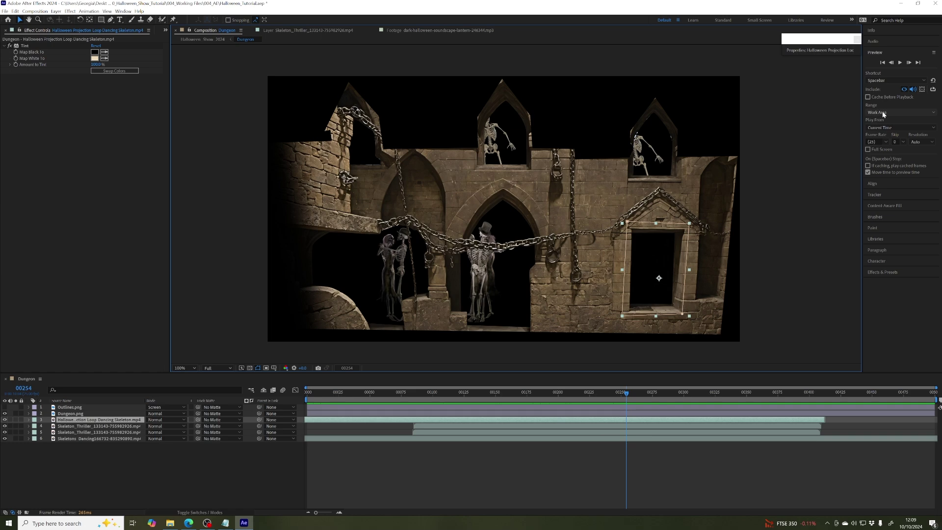
click(902, 112)
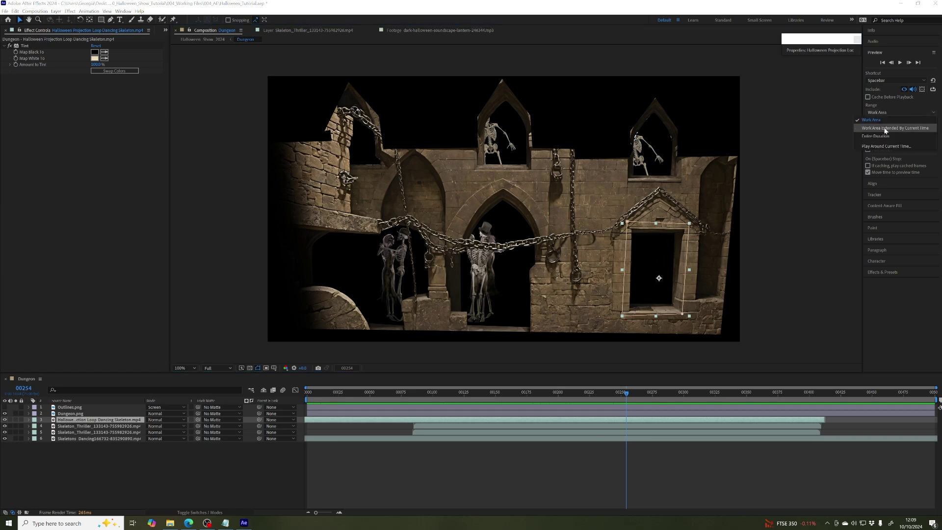
click(889, 109)
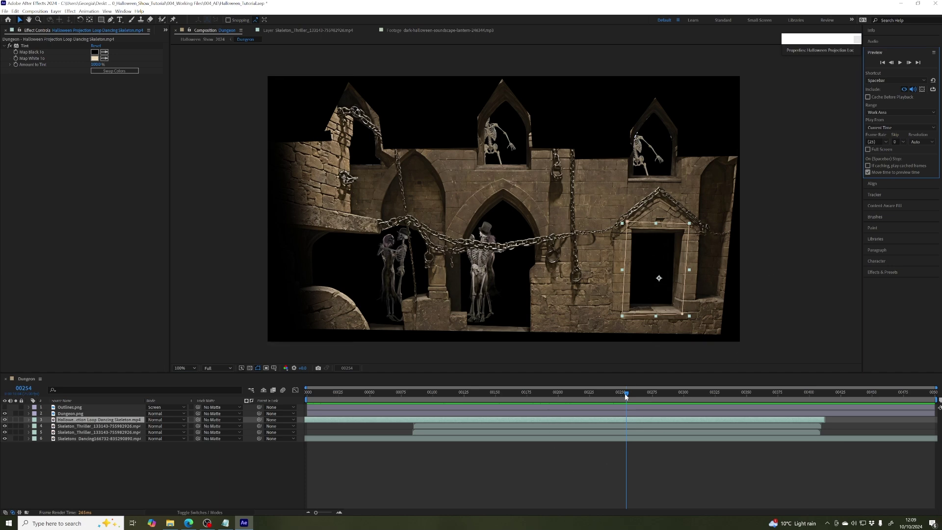
- Scrub back through frames 188 and 122 to frame 0, and preview the composition from the start
drag(626, 397, 544, 393)
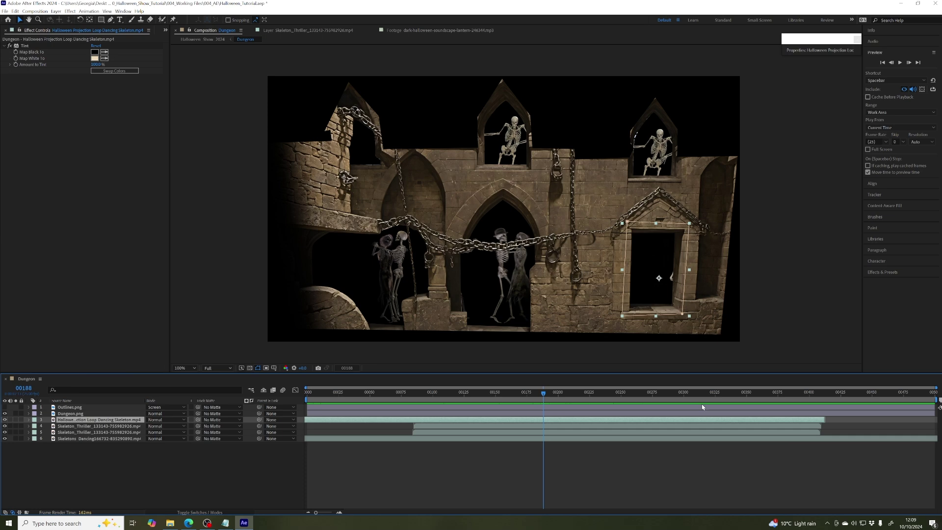
drag(544, 394, 461, 397)
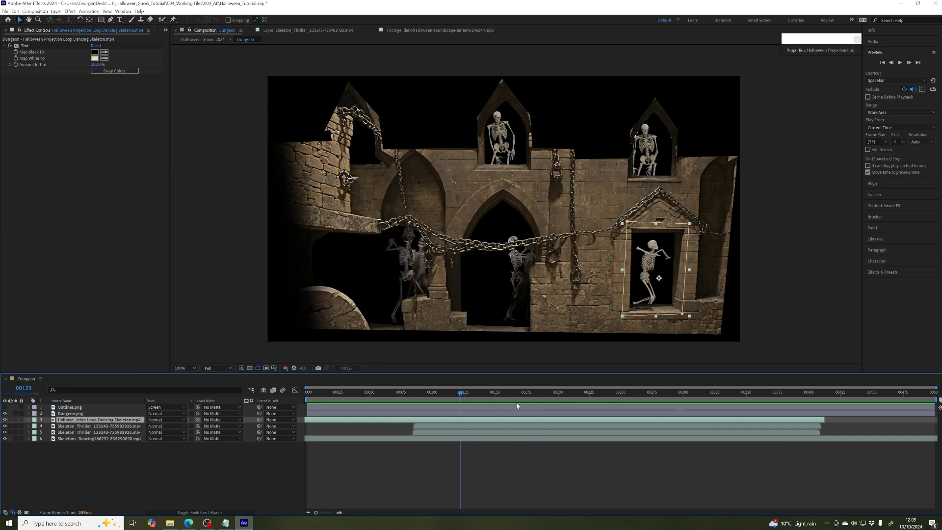
drag(460, 394, 305, 398)
key(space)
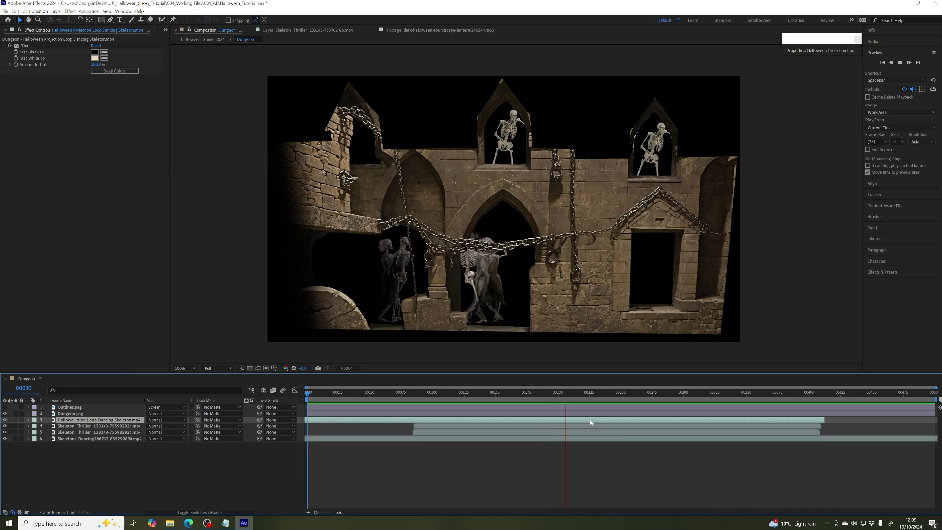
key(space)
- Purge the cache and confirm deleting all files from the disk cache
click(16, 11)
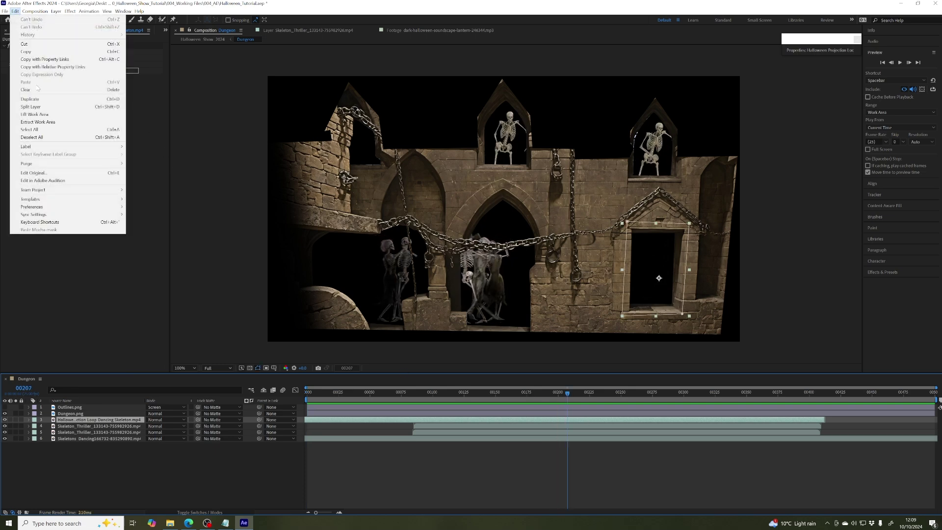
mouse_move(98, 163)
click(162, 165)
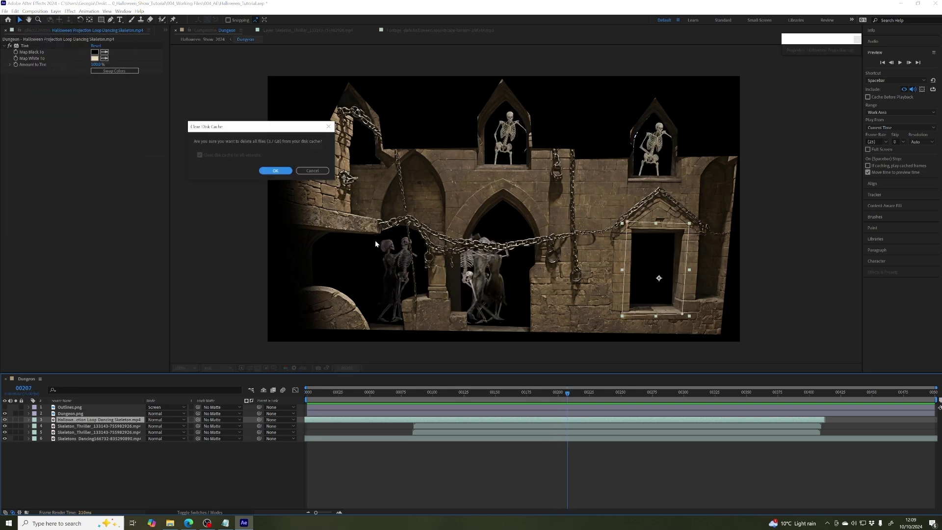
click(275, 170)
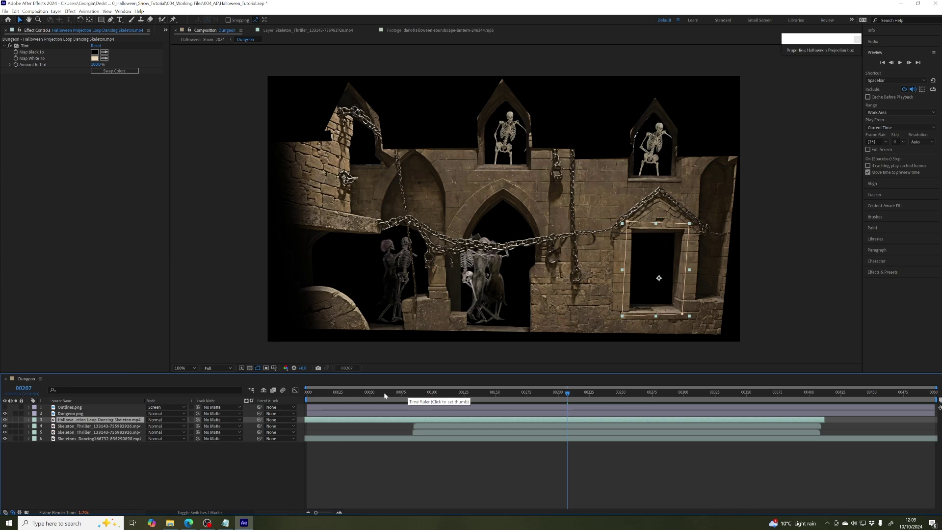
- Preview from frame 0 to rebuild the cached frames, and resume playback from frame 233
drag(384, 393, 308, 393)
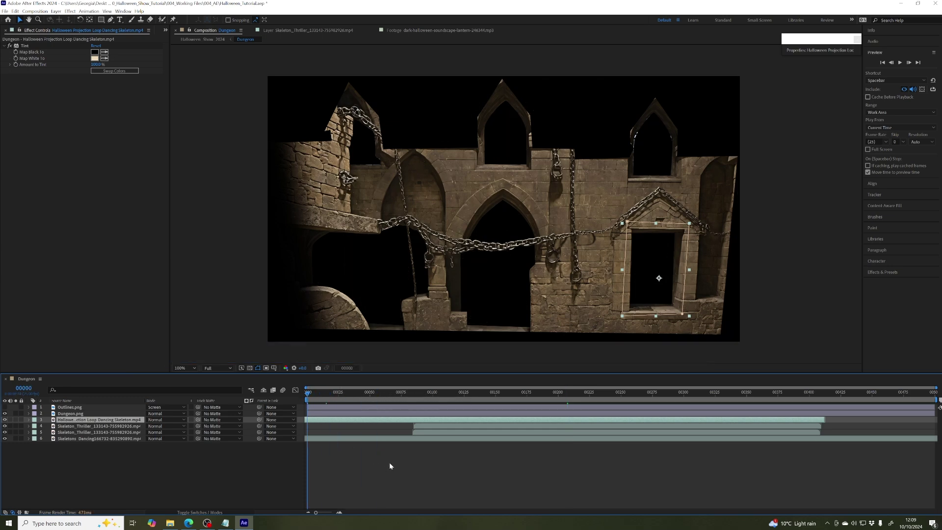
key(space)
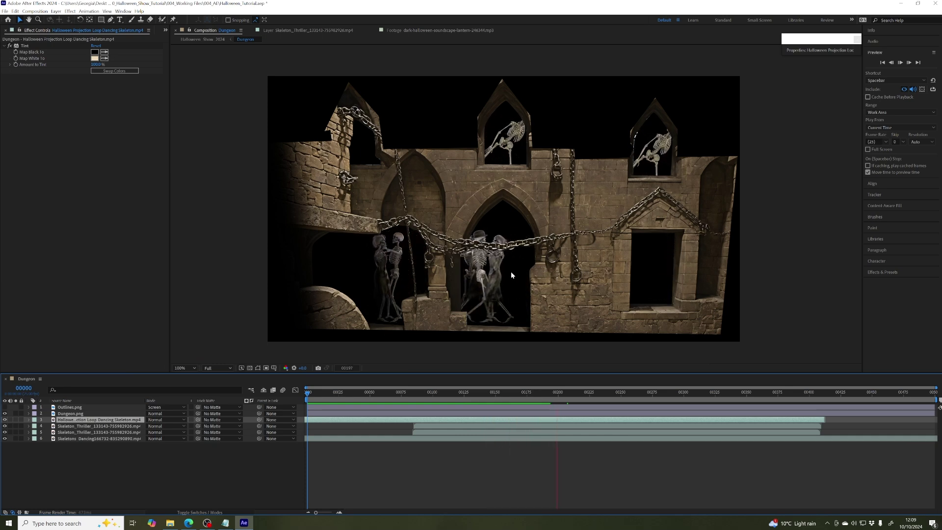
click(601, 393)
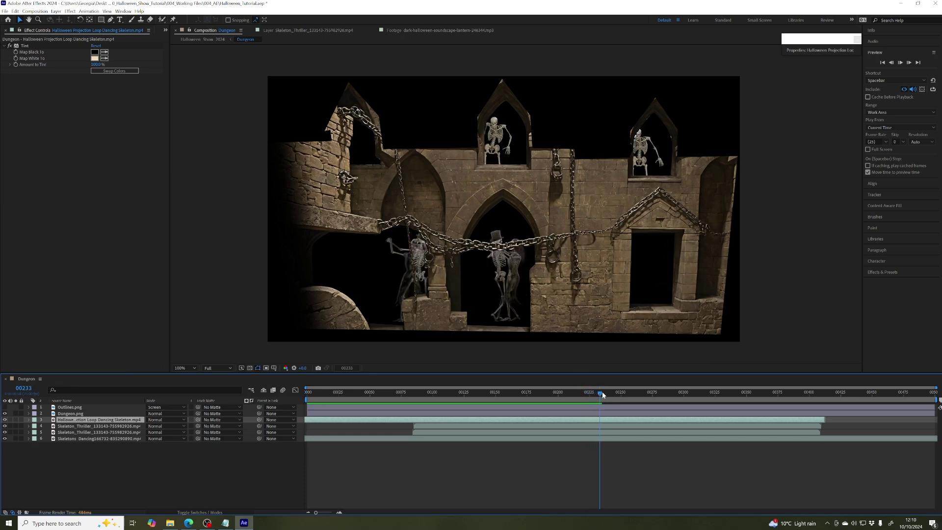
key(space)
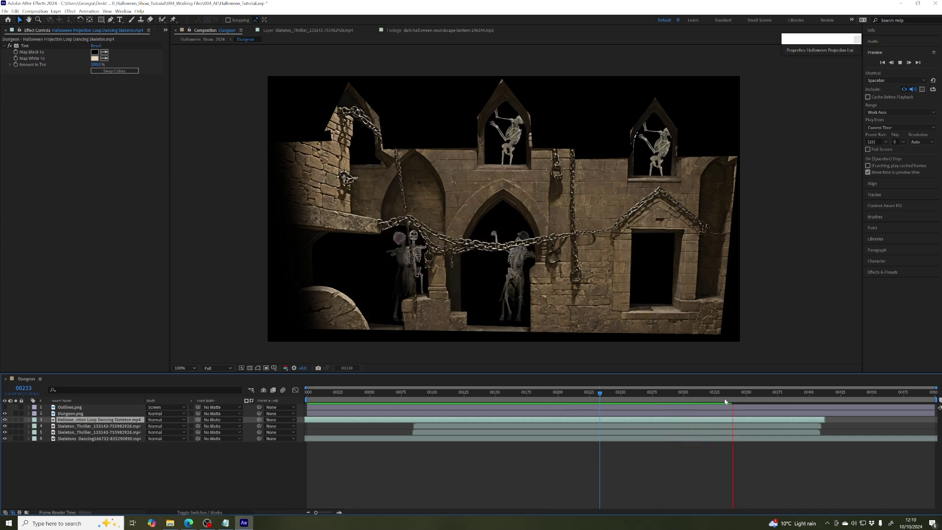
key(space)
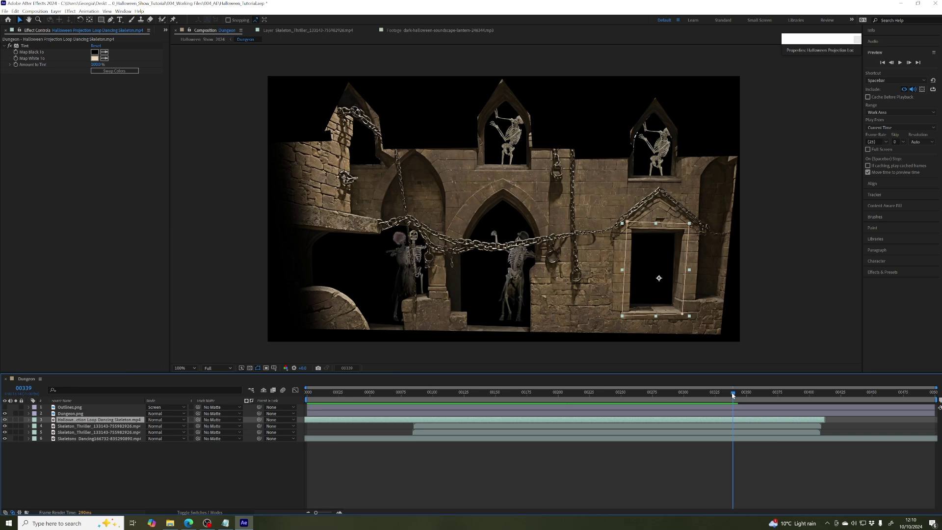
- Replay the composition from frame 304, and return to the first frame to play the whole sequence
drag(733, 393, 689, 395)
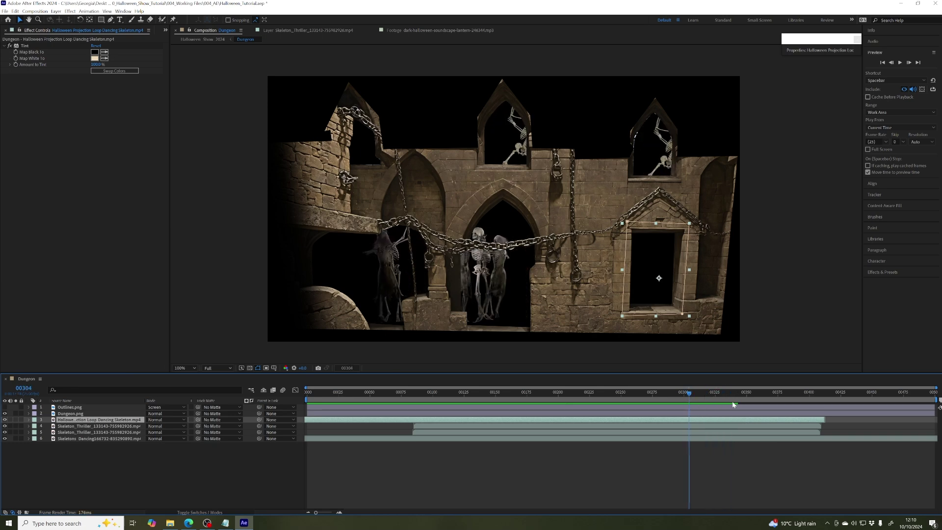
key(space)
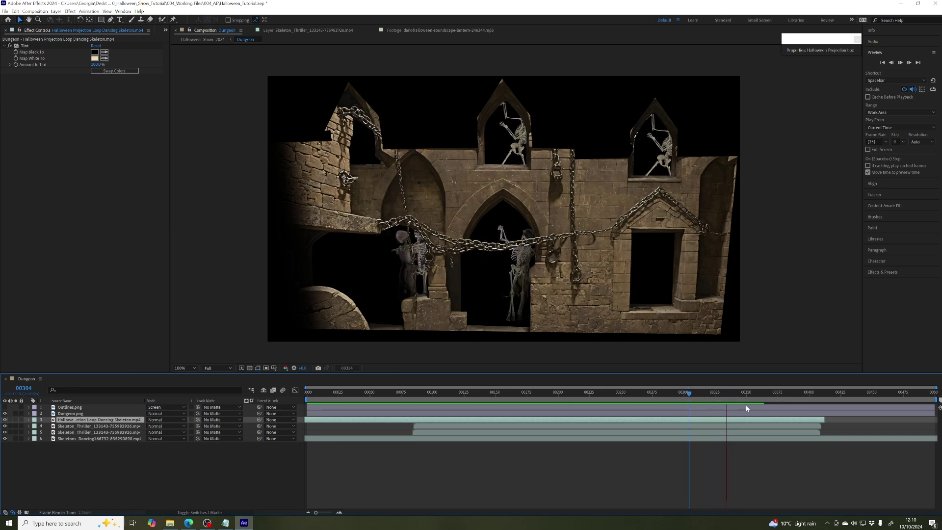
drag(771, 396, 305, 398)
key(space)
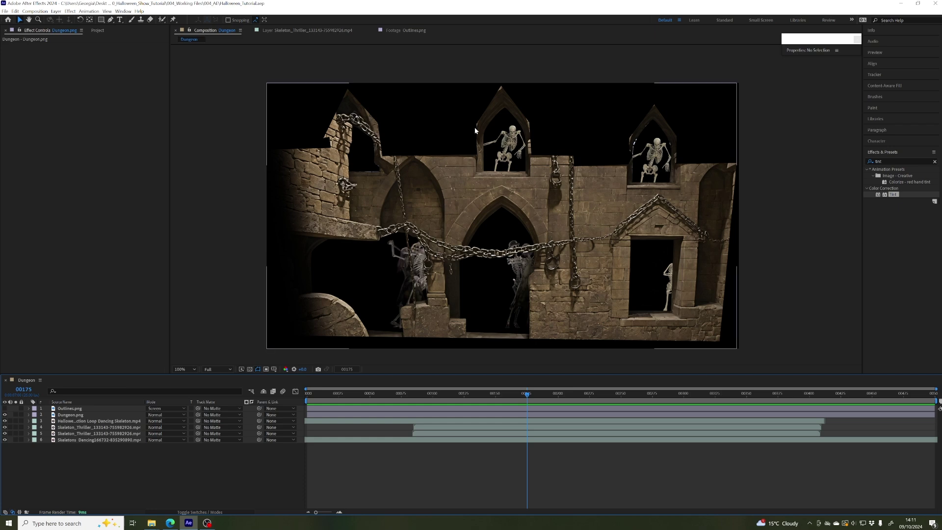
- Inspect the two Skeleton_Thriller layers and their opacity keyframes, and review the composition at frame 158
click(434, 434)
click(428, 427)
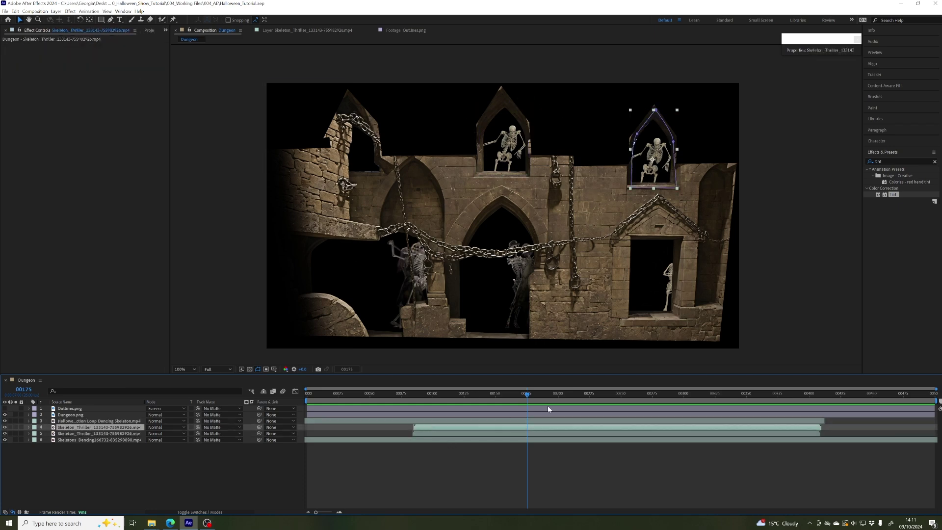
click(29, 428)
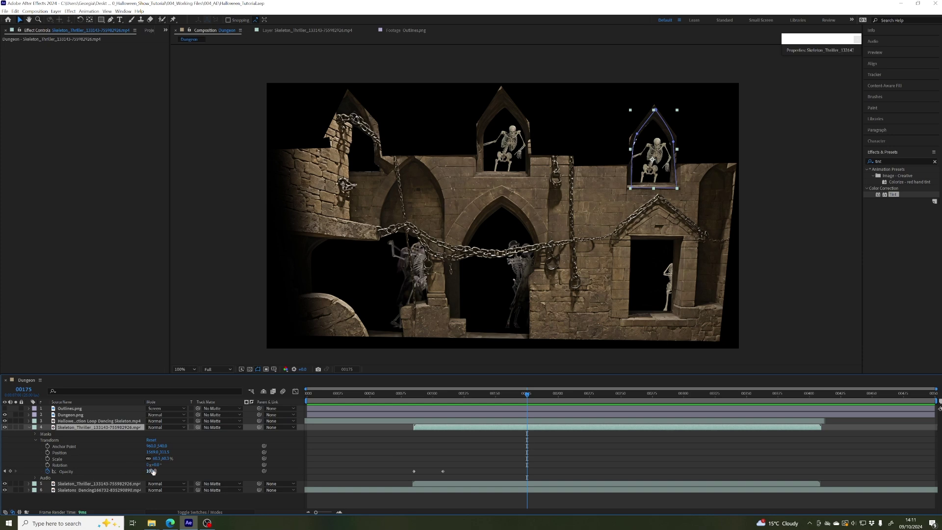
click(28, 428)
click(702, 434)
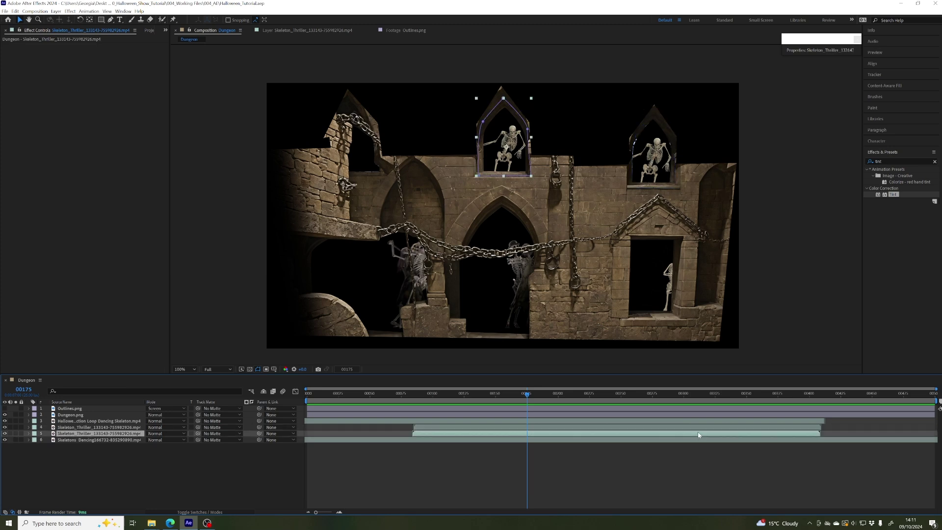
mouse_move(499, 393)
mouse_down()
mouse_move(519, 393)
mouse_move(477, 392)
mouse_move(506, 393)
mouse_up()
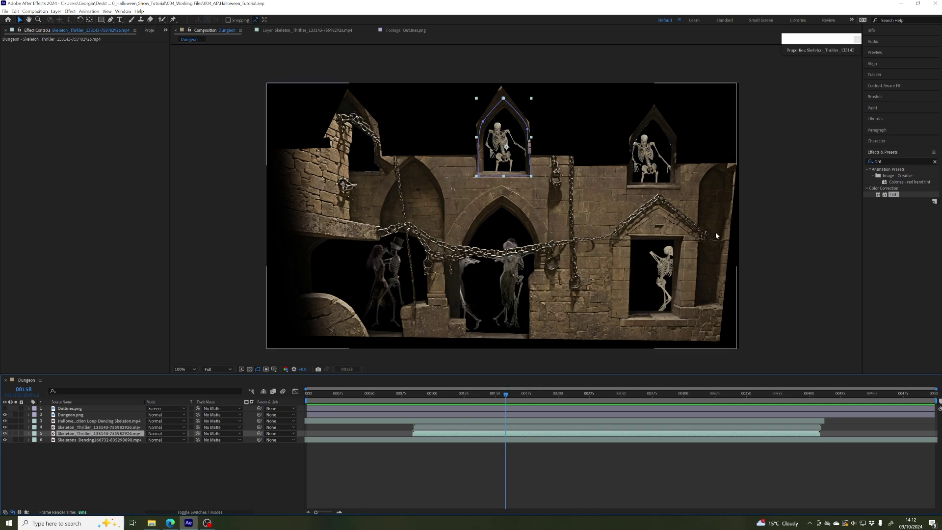
click(777, 214)
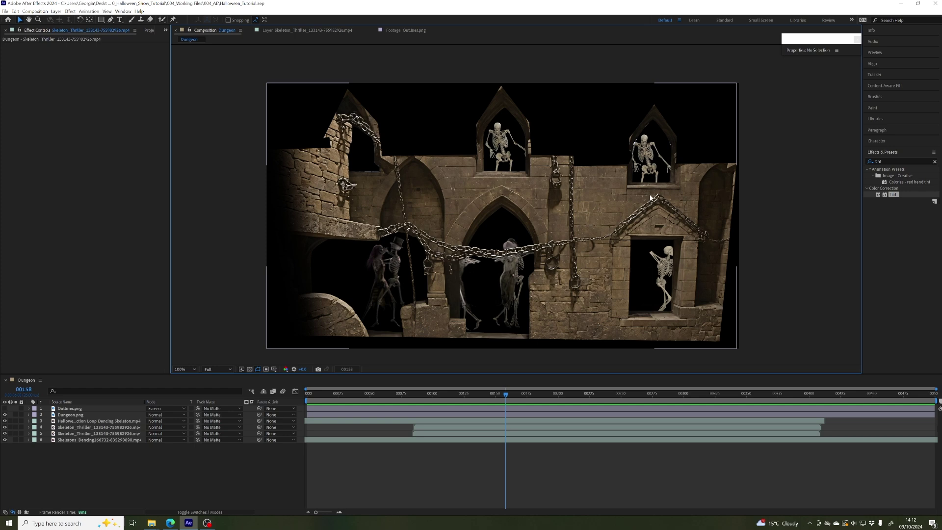
- Expand the facades folder in the 001_Assets project folder and open Ghosts.png for viewing
click(150, 31)
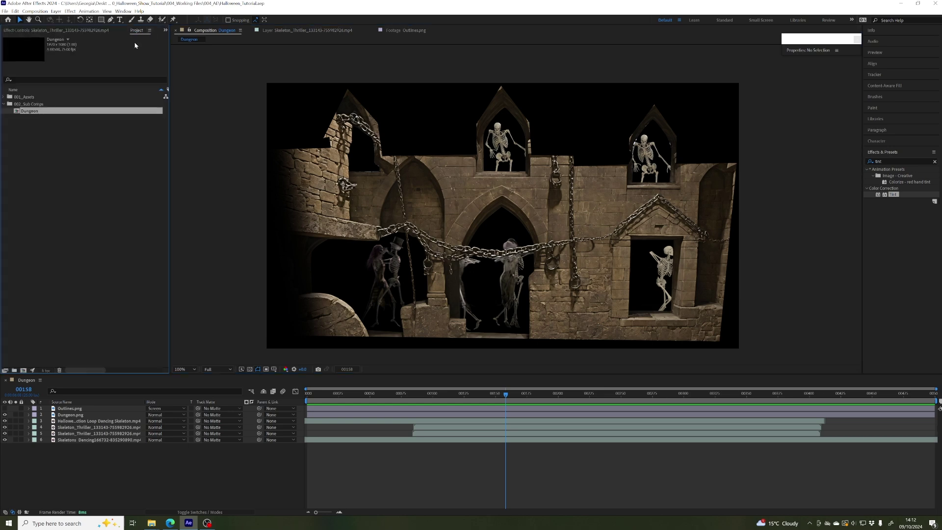
click(3, 98)
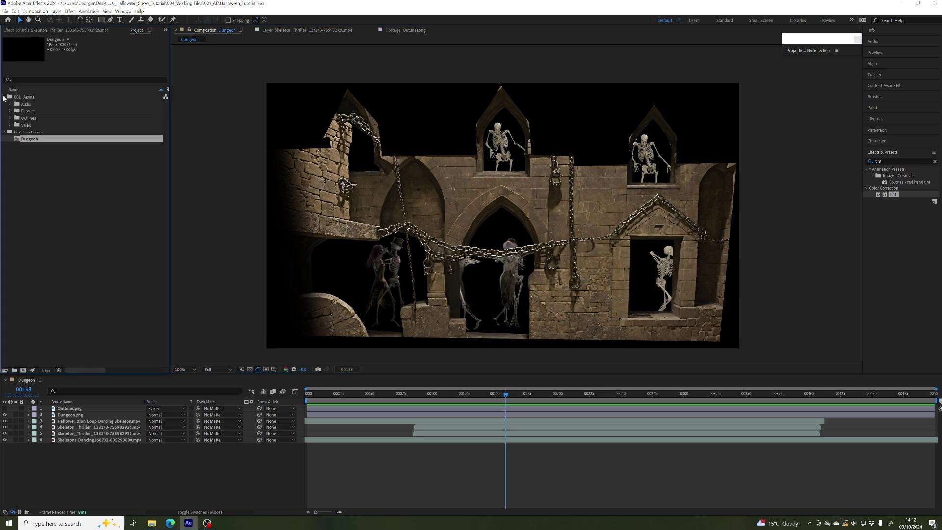
click(10, 111)
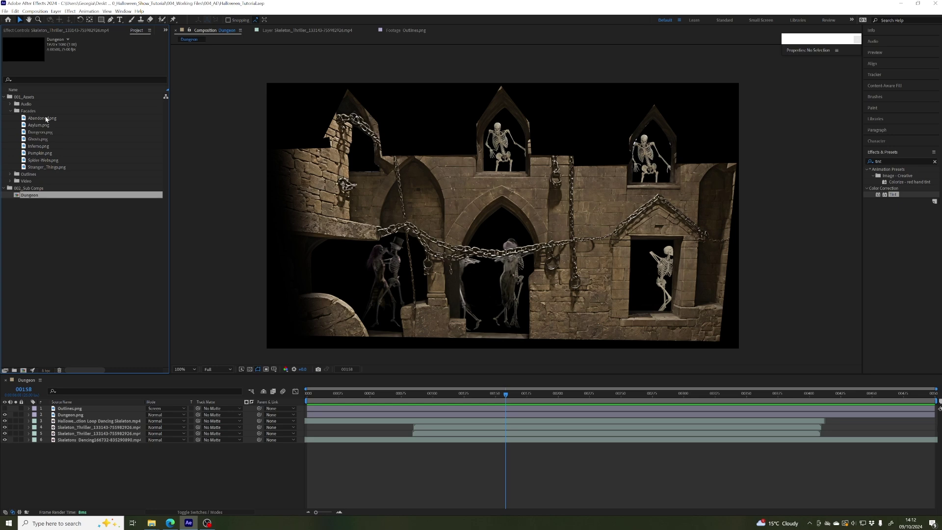
click(46, 119)
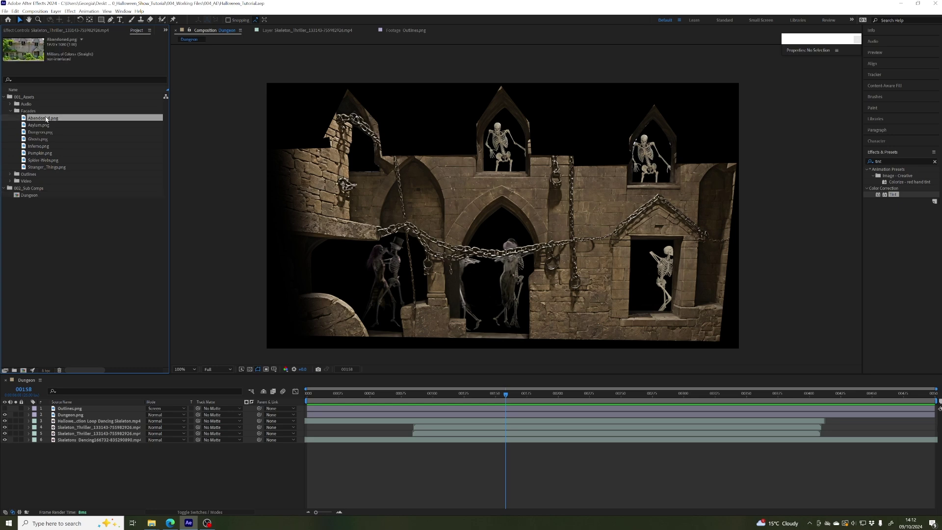
click(38, 139)
double_click(54, 139)
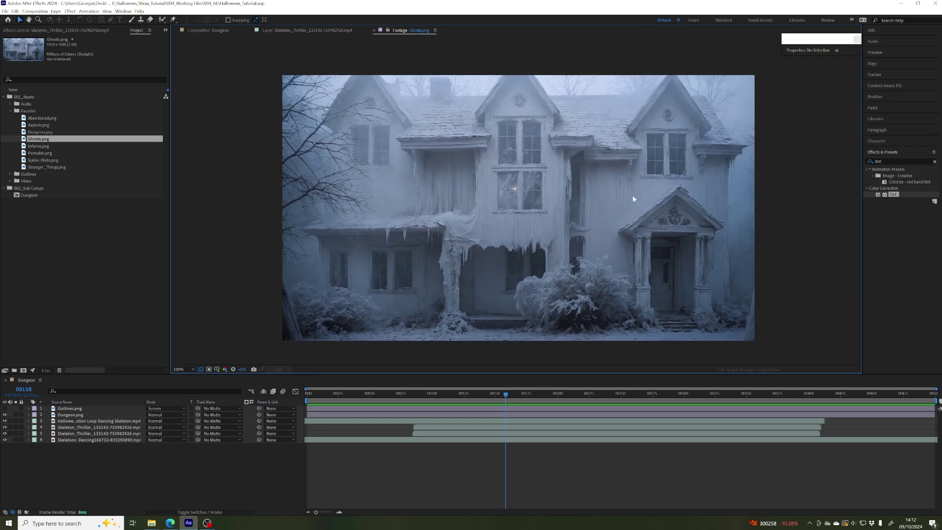
- Look through the thumbnails of the other facade images, from Dungeon.png to Stranger_Things.png
click(31, 132)
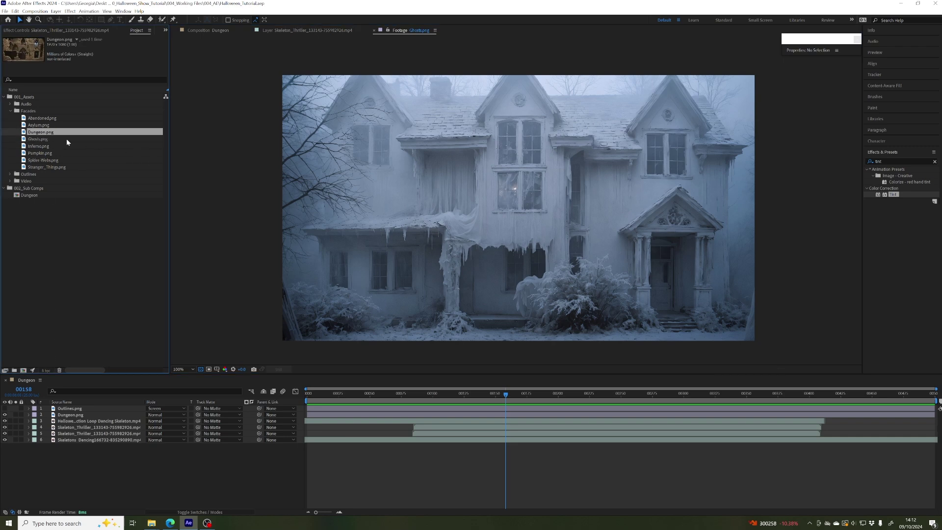
click(38, 140)
click(39, 125)
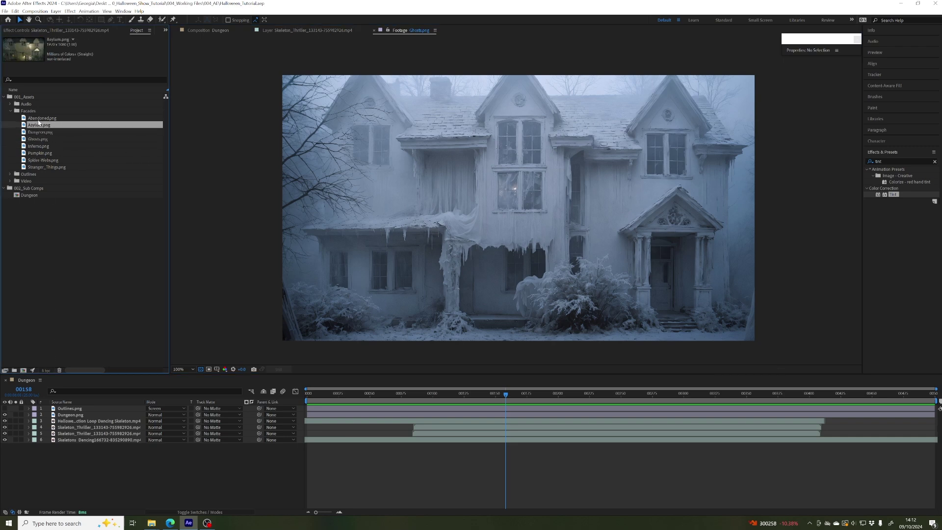
click(40, 118)
click(39, 154)
click(42, 160)
click(42, 167)
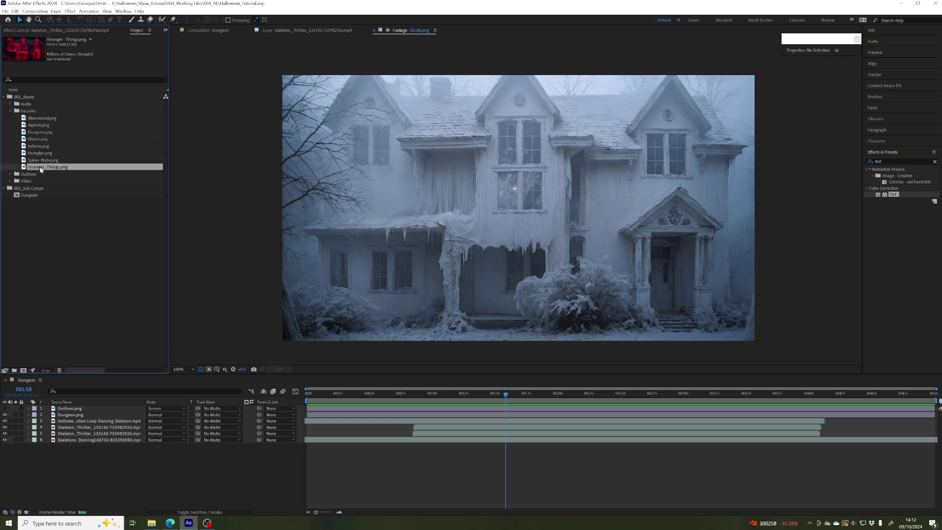
click(42, 161)
- Select all facade images except Dungeon.png and start a new composition from the selection
click(49, 118)
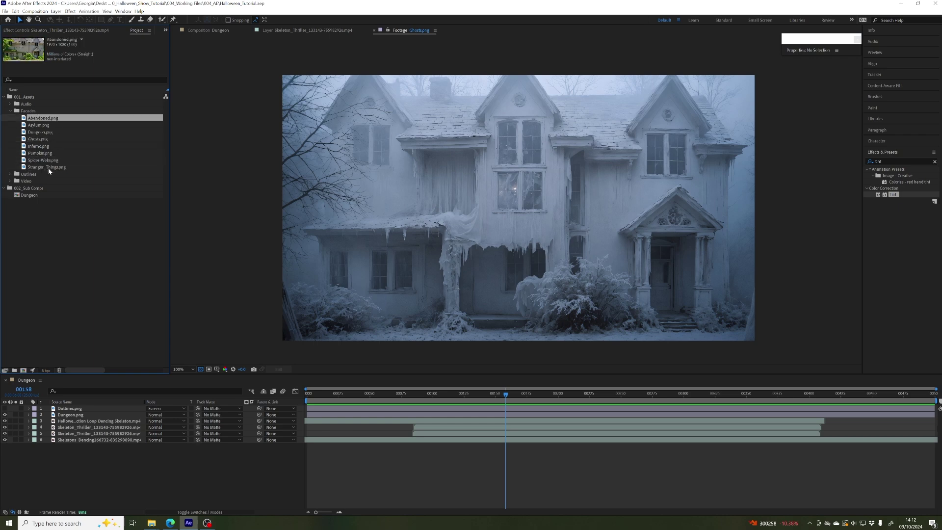
shift+click(48, 168)
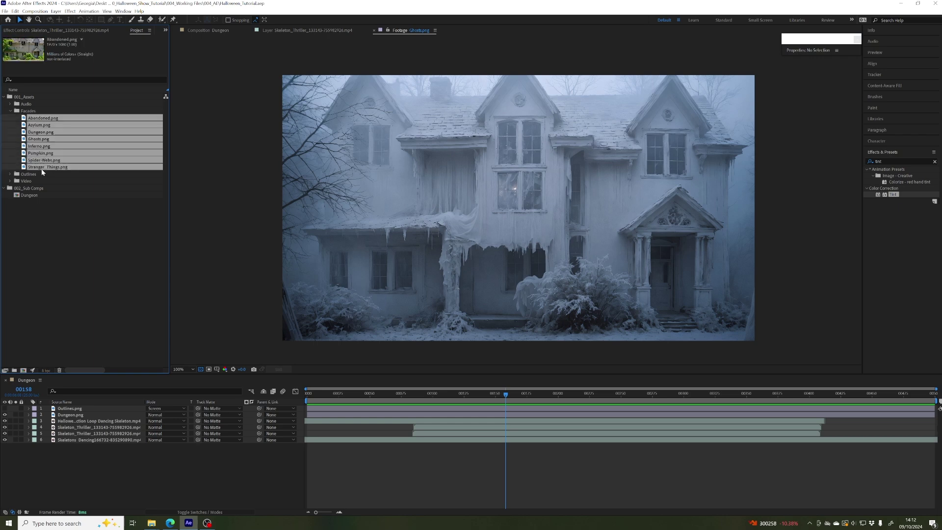
ctrl+click(35, 134)
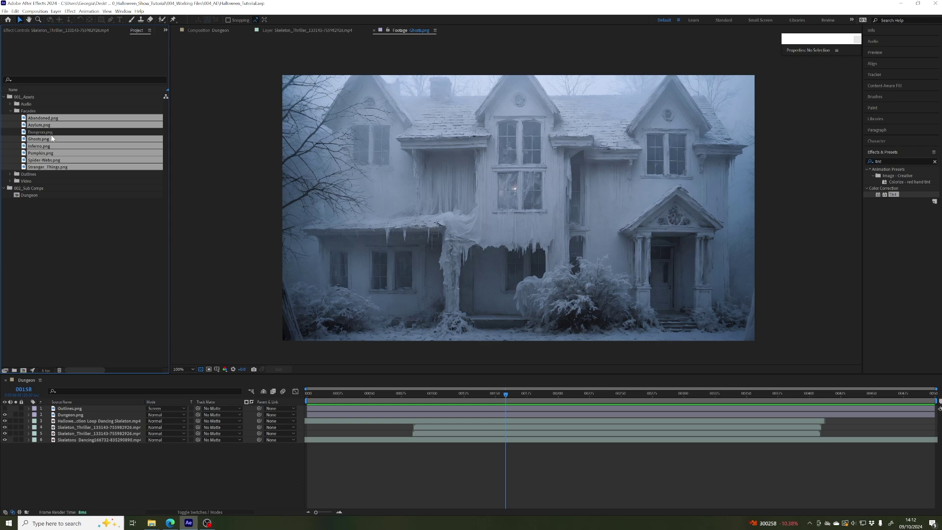
drag(36, 141, 25, 373)
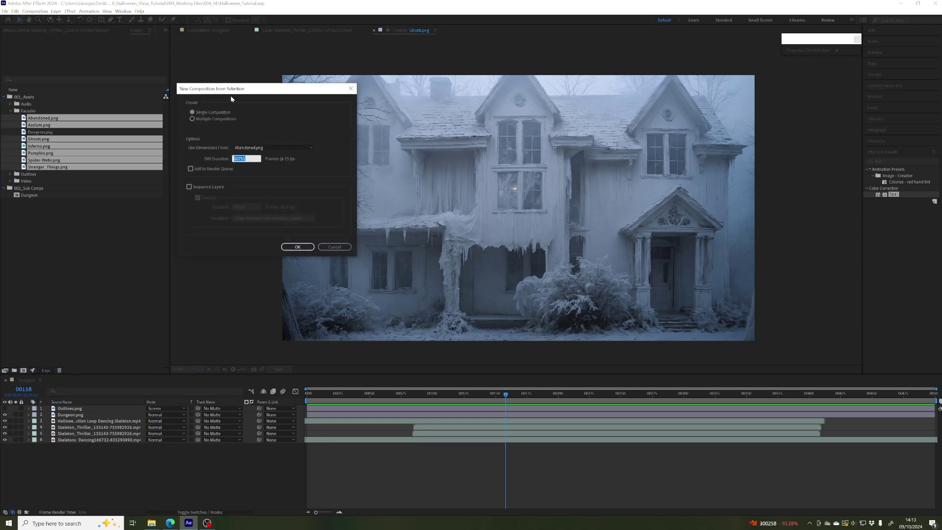
- Create multiple compositions from the selected facades with a still duration of 500 frames
drag(332, 110, 475, 135)
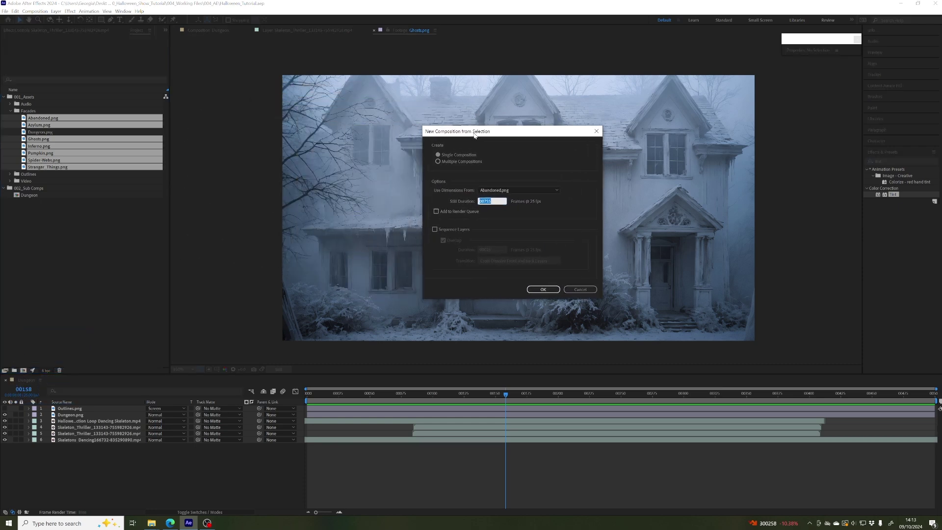
click(439, 162)
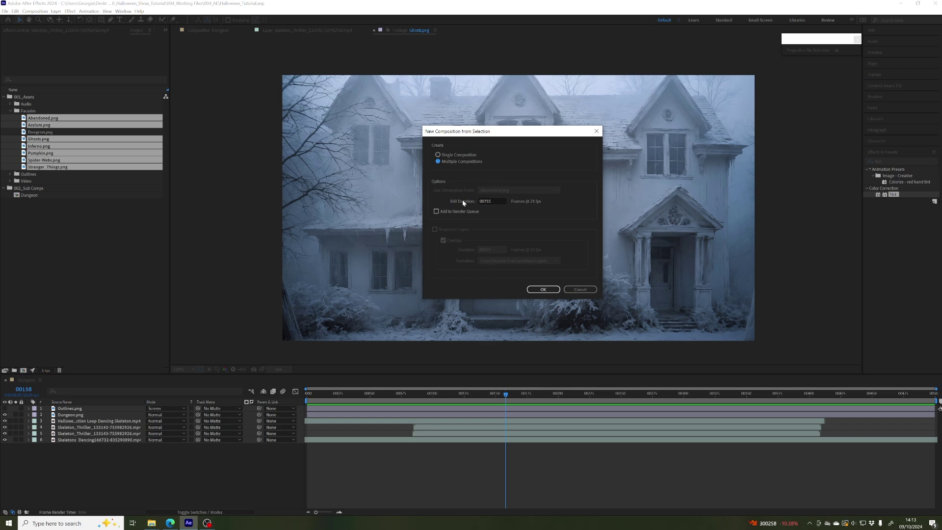
drag(483, 201, 492, 201)
text(655)
click(486, 210)
drag(484, 201, 503, 203)
text(500)
click(544, 289)
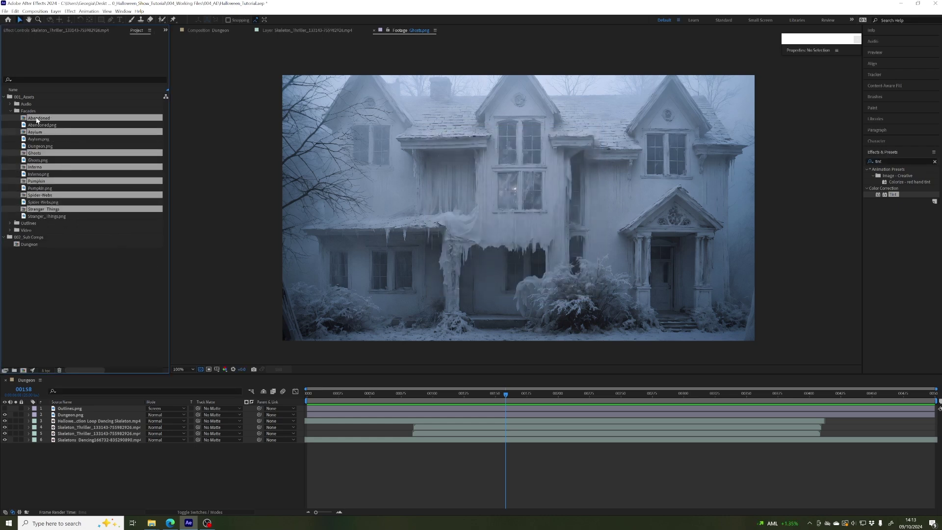
- Move the new facade compositions into the 002_Sub Comps folder and open the Ghosts composition
drag(37, 119, 34, 240)
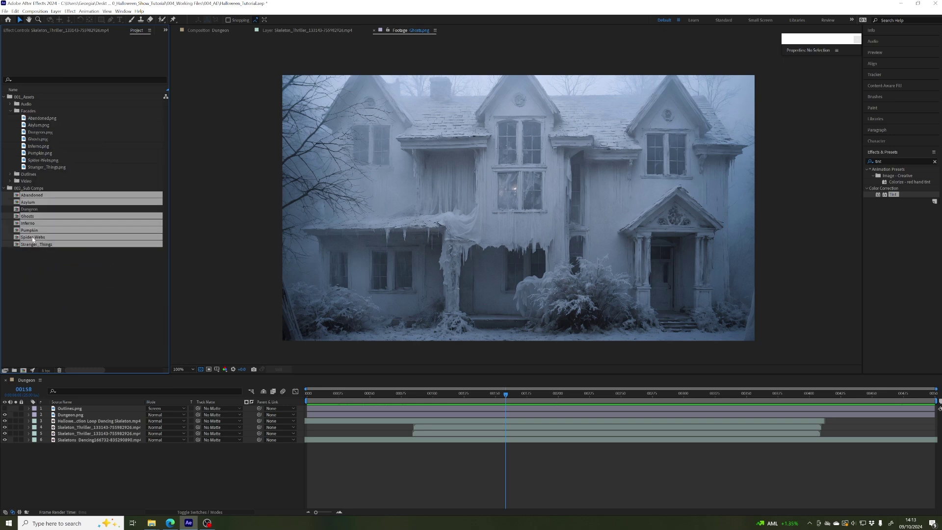
click(43, 190)
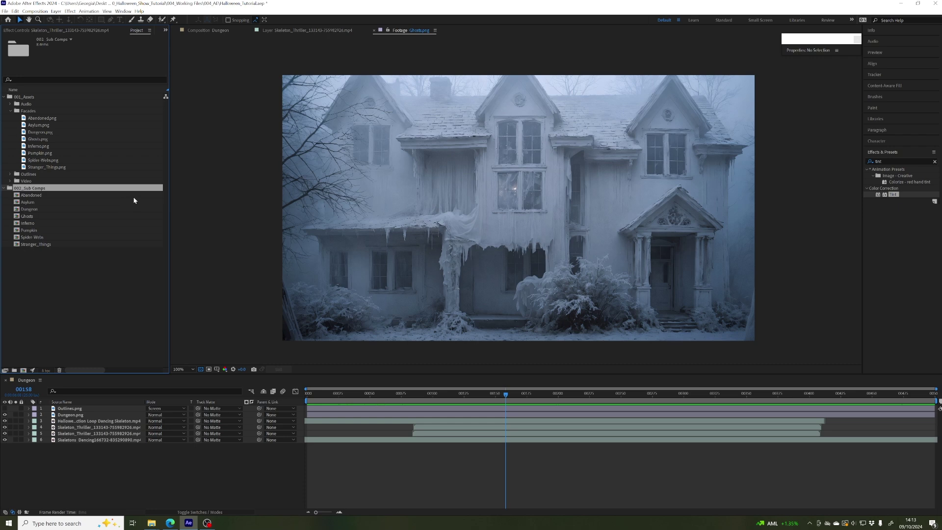
double_click(26, 216)
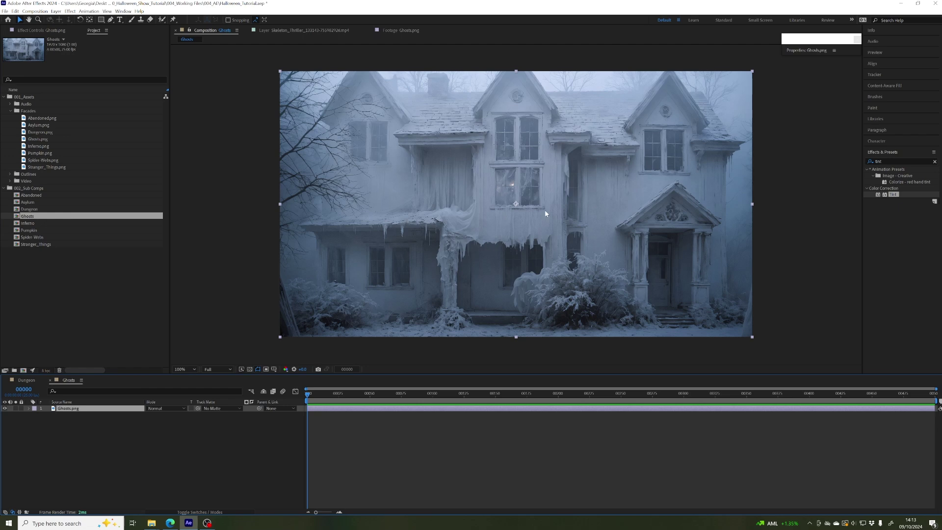
drag(546, 213, 544, 219)
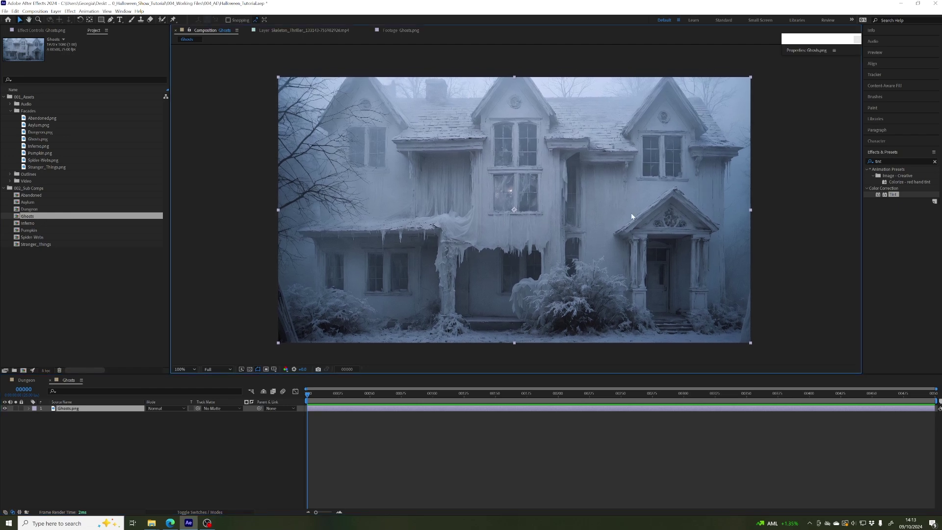
click(783, 210)
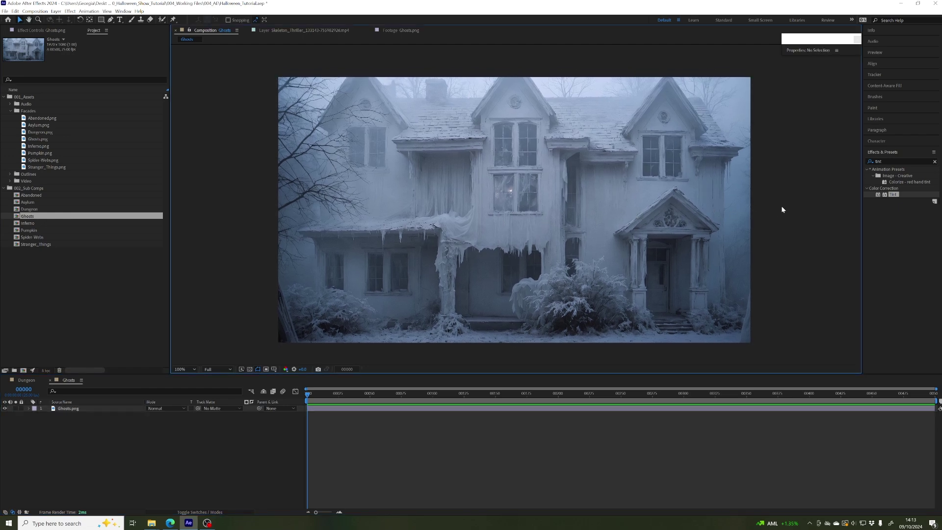
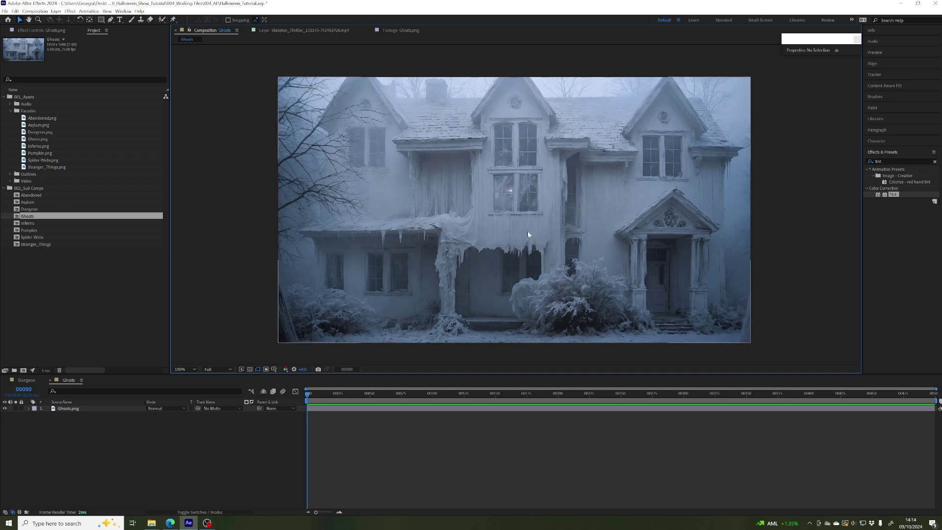
- Find the flying ghost particles clip among the video assets and scrub through its footage
click(10, 181)
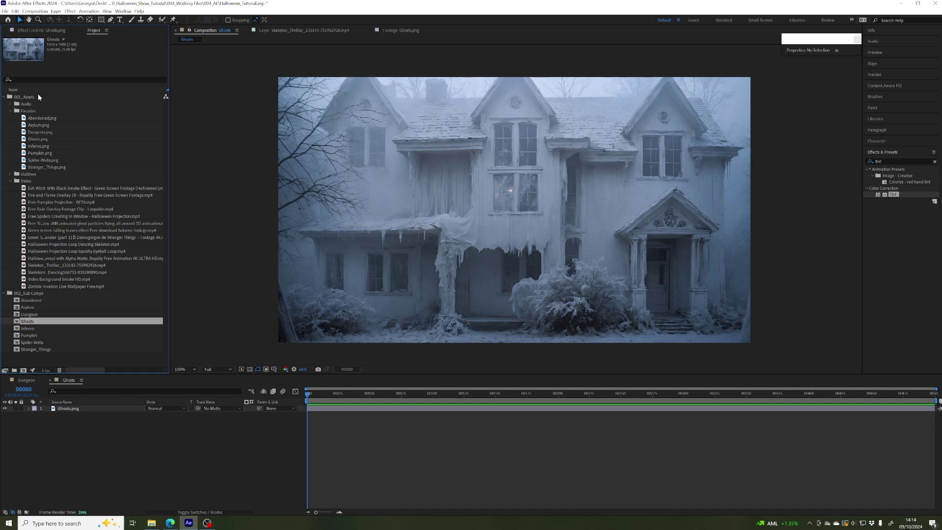
click(31, 80)
text(ghosts)
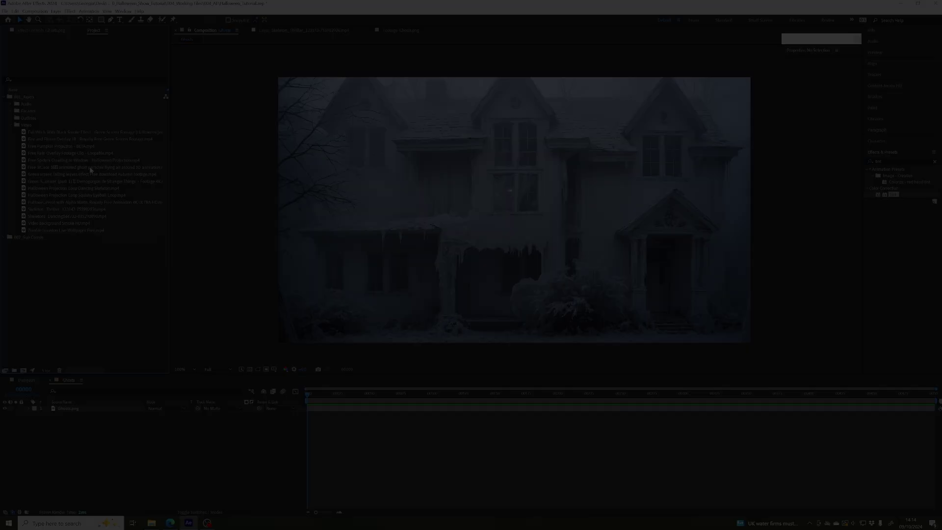
click(67, 167)
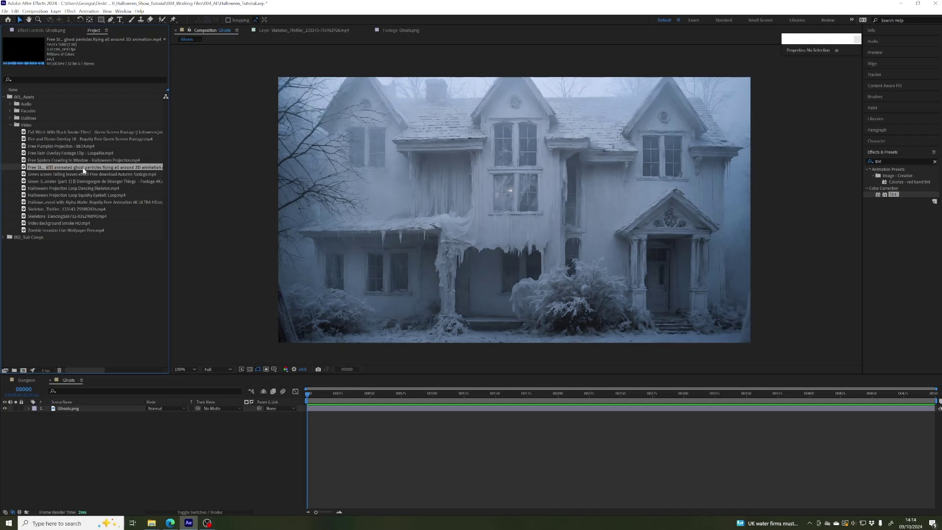
double_click(29, 167)
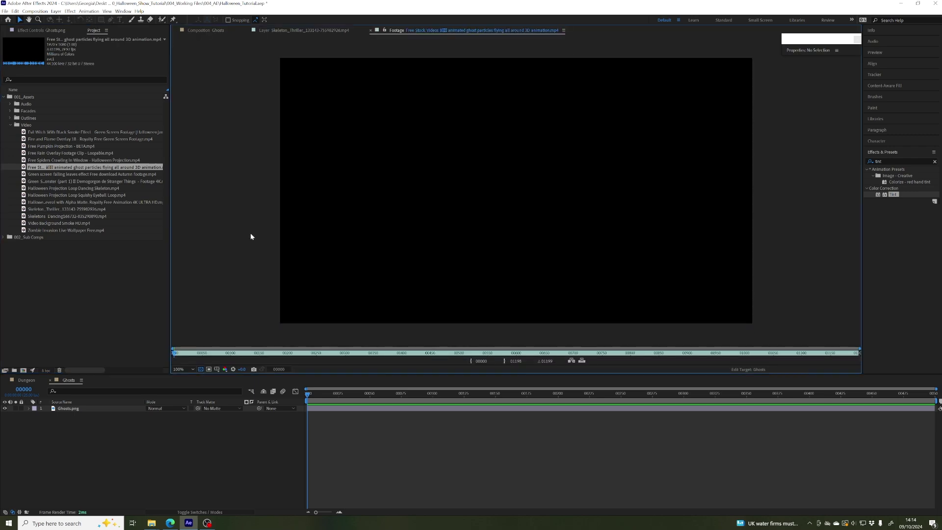
drag(174, 352, 604, 354)
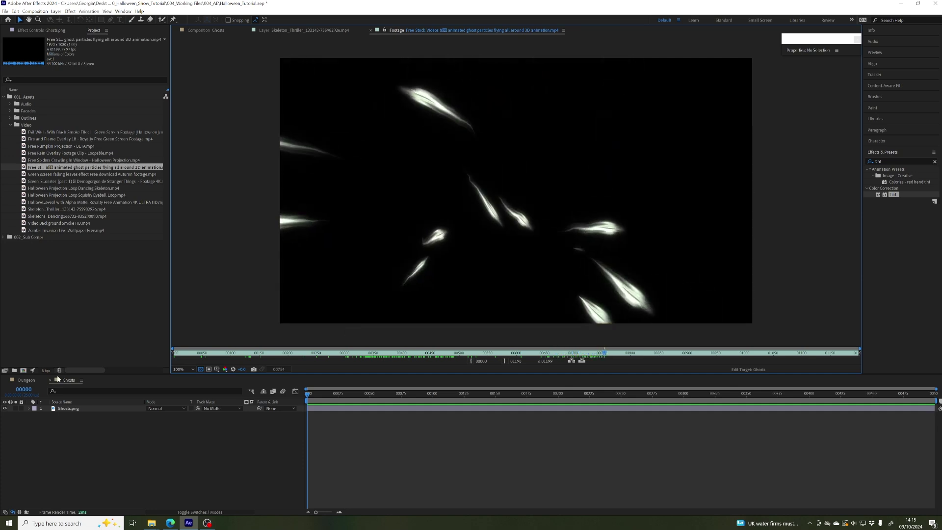
- Add the ghost particles clip above Ghosts.png in the Ghosts composition, and toggle its visibility off and on at frame 174
click(57, 380)
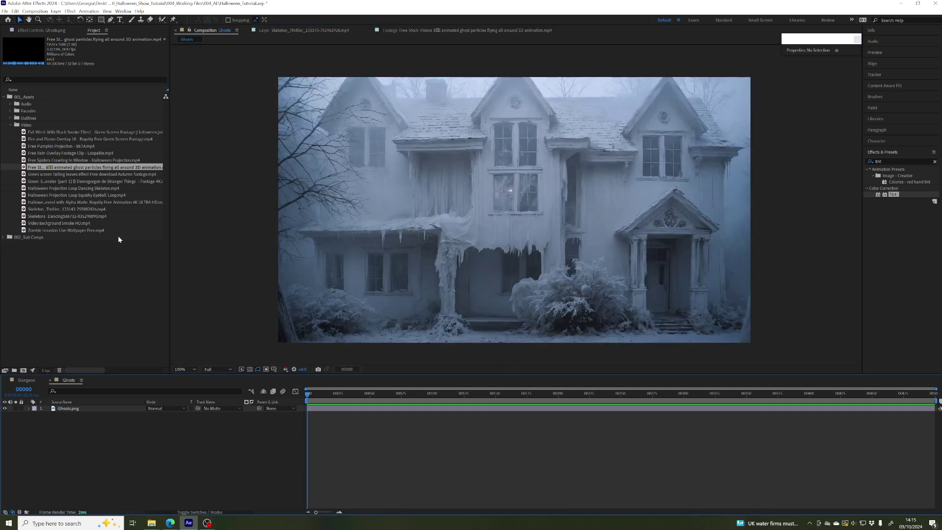
drag(43, 168, 64, 406)
drag(312, 393, 525, 393)
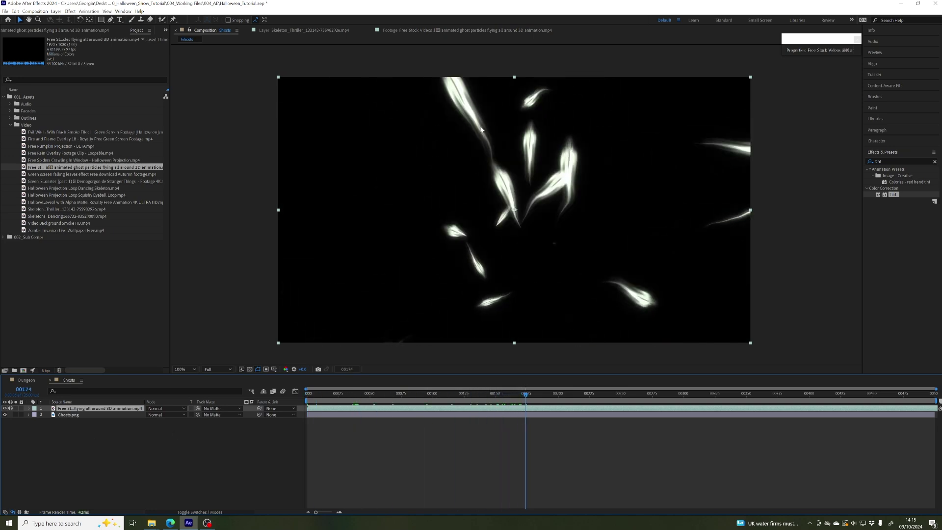
click(5, 409)
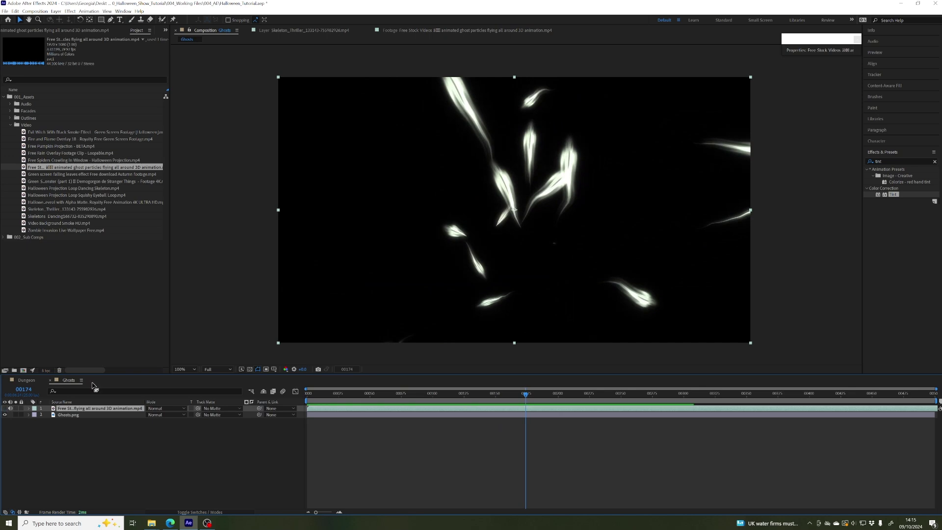
click(4, 408)
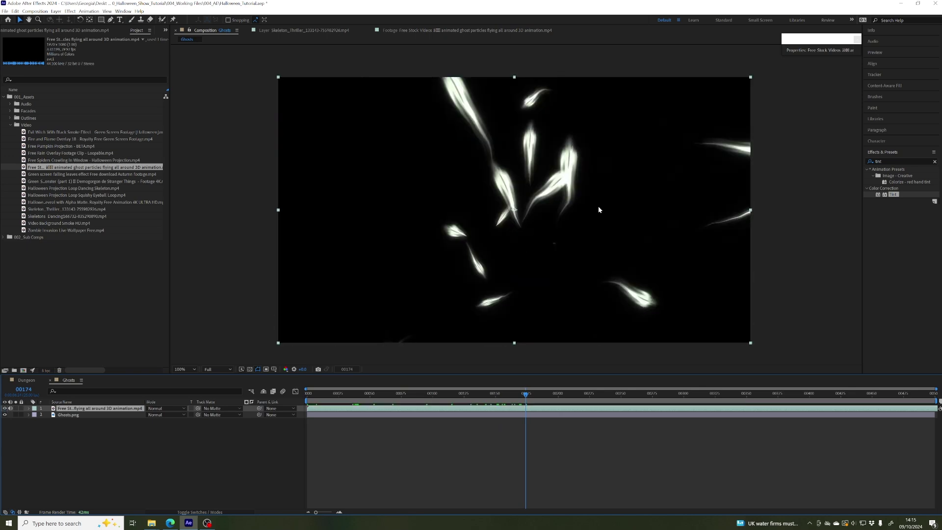
- Rename the ghost particles layer in the Ghosts composition to Ghost_Animation
click(70, 414)
click(70, 409)
key(Return)
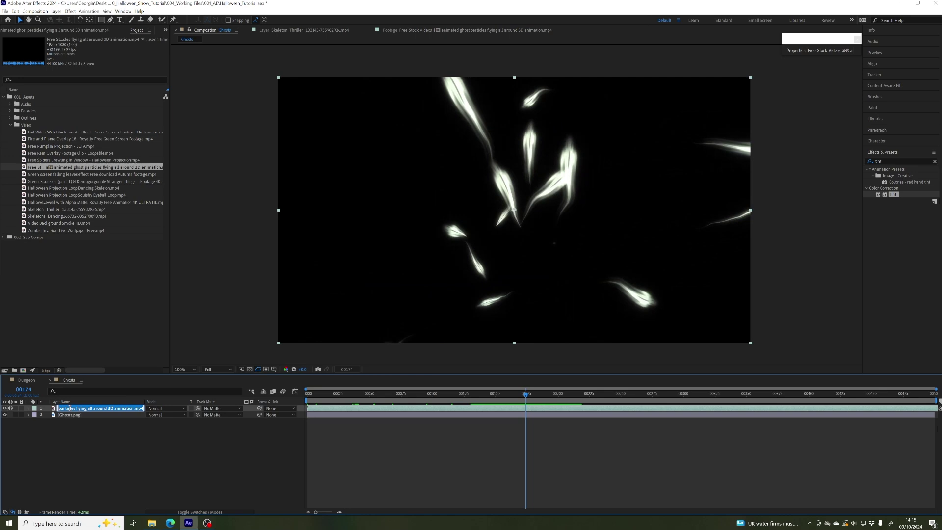
text(Gj)
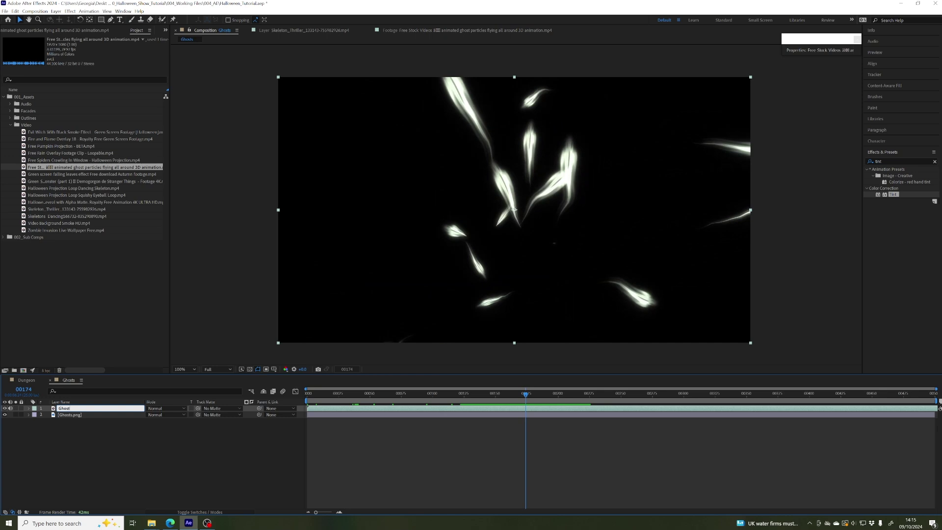
text(ost Animatio)
key(Return)
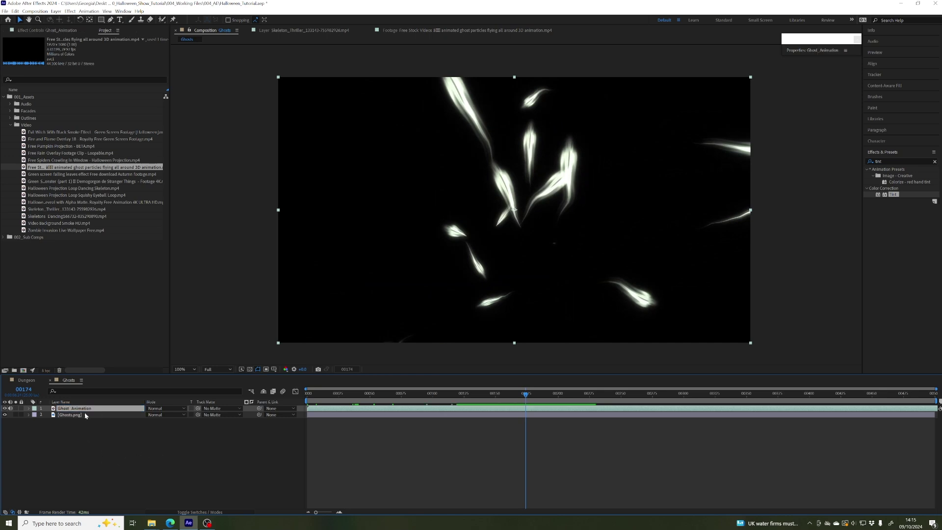
- Check the Dungeon composition with its Outlines.png layer shown and hidden again, and return to the Ghosts composition
mouse_move(455, 394)
mouse_down()
mouse_move(431, 393)
mouse_move(467, 392)
mouse_up()
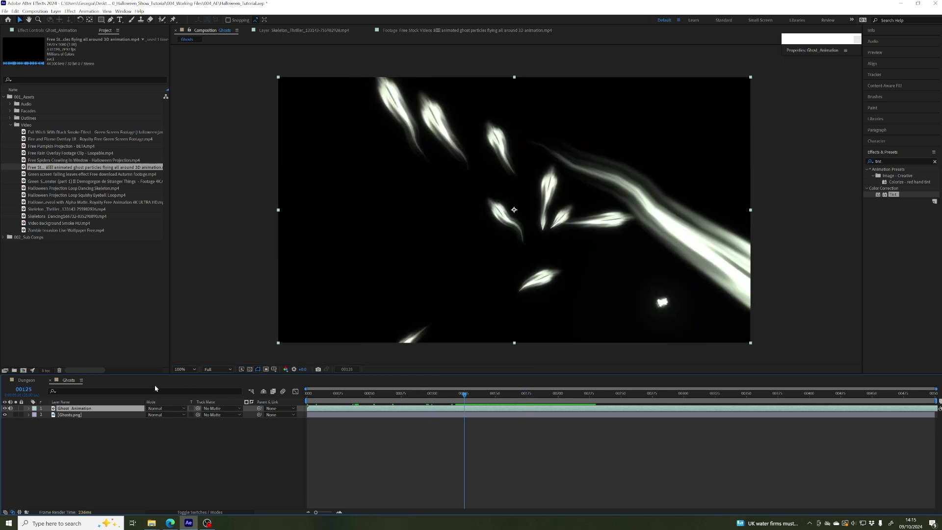
click(25, 381)
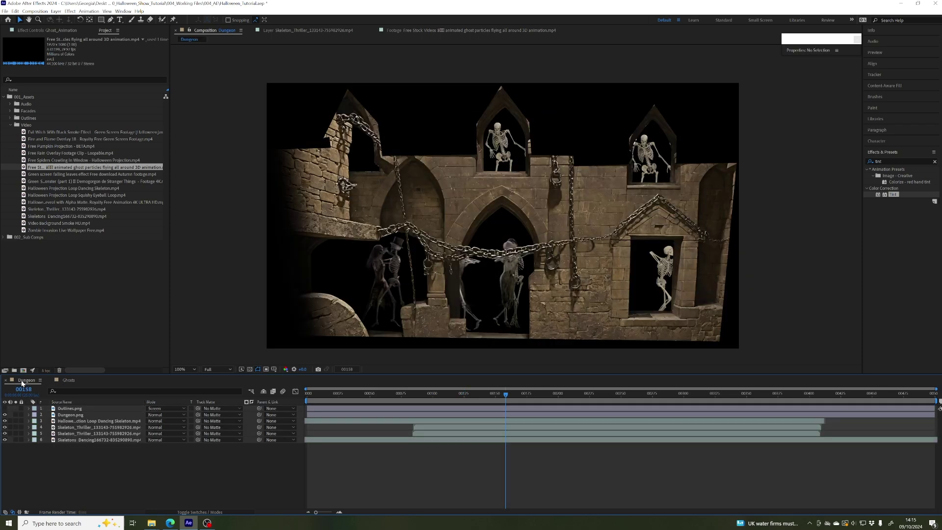
click(67, 411)
click(4, 408)
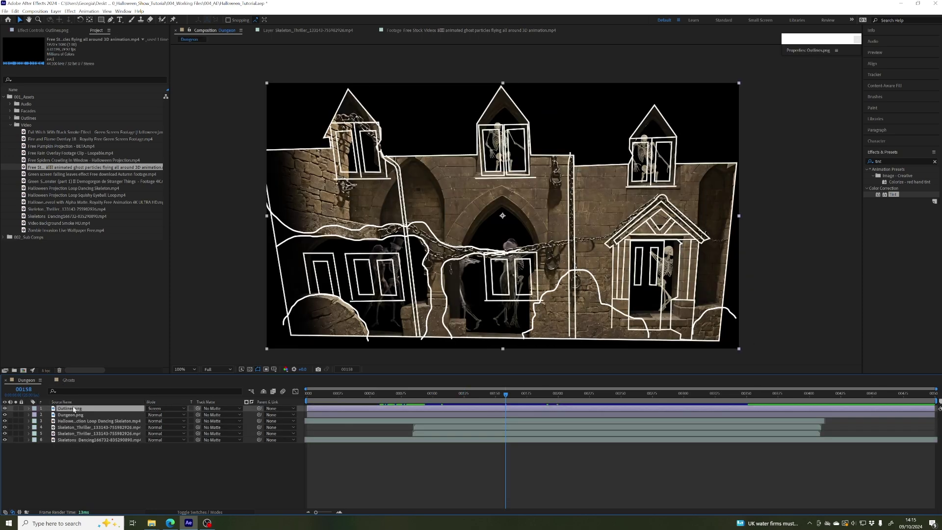
click(5, 408)
click(69, 380)
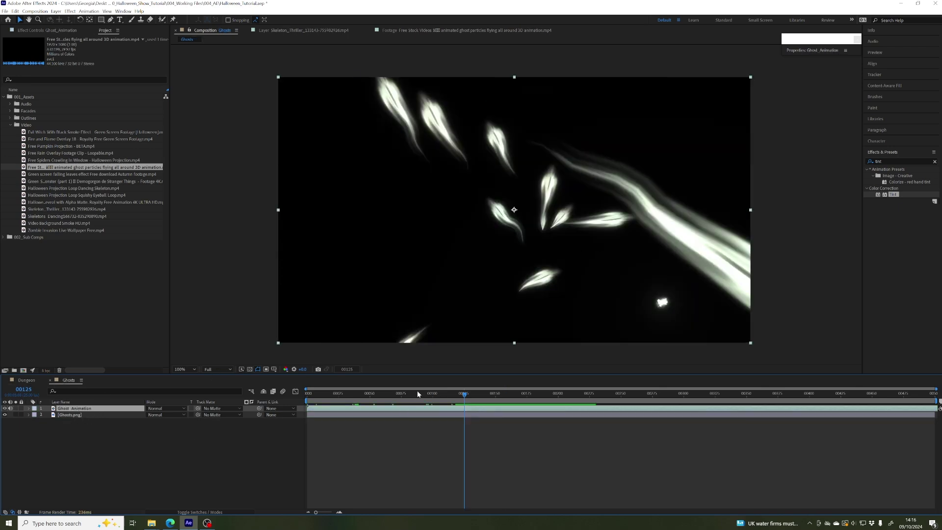
- Set the Ghost_Animation layer's blending mode to Screen, with the playhead at frame 171
click(515, 394)
mouse_move(516, 398)
mouse_down()
mouse_move(551, 396)
mouse_move(523, 394)
mouse_up()
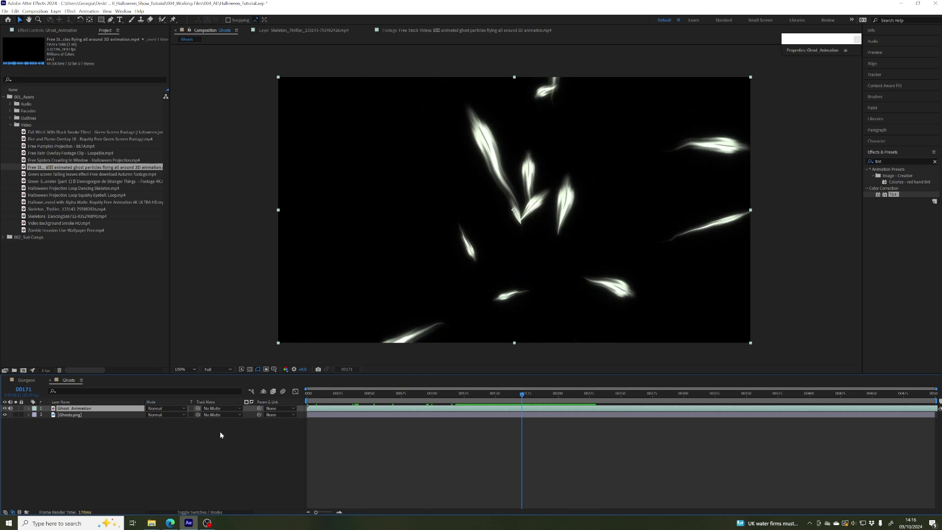
click(166, 408)
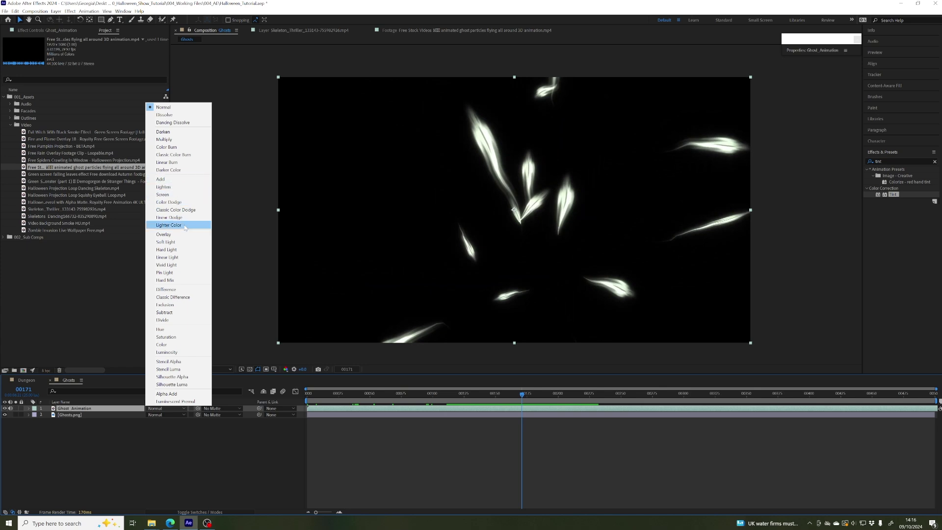
click(180, 194)
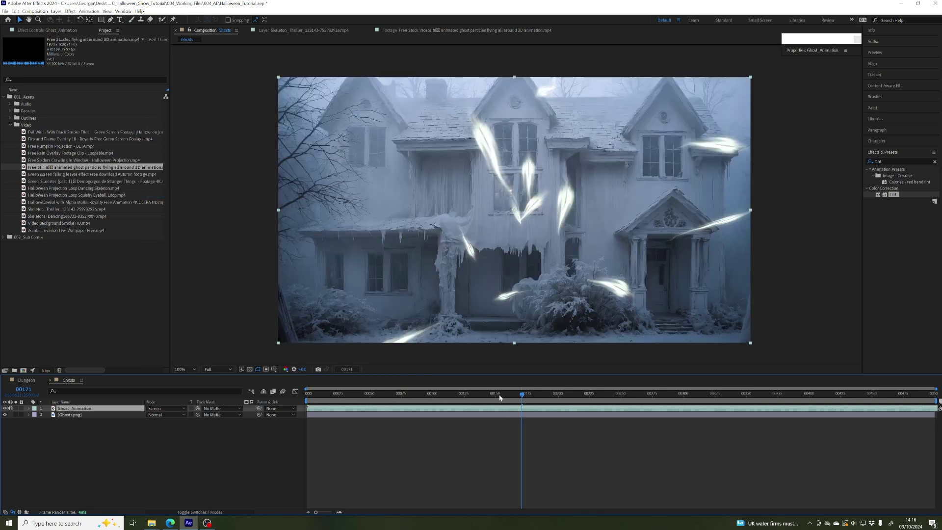
- Scrub between frames 85 and 171 to review the screened ghosts over the facade, and look over the blending mode options
drag(500, 397, 415, 392)
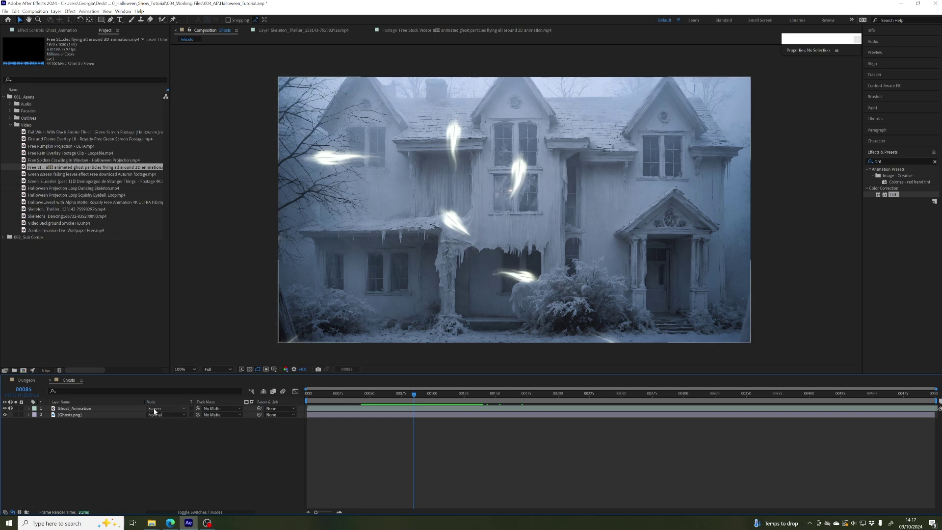
click(178, 408)
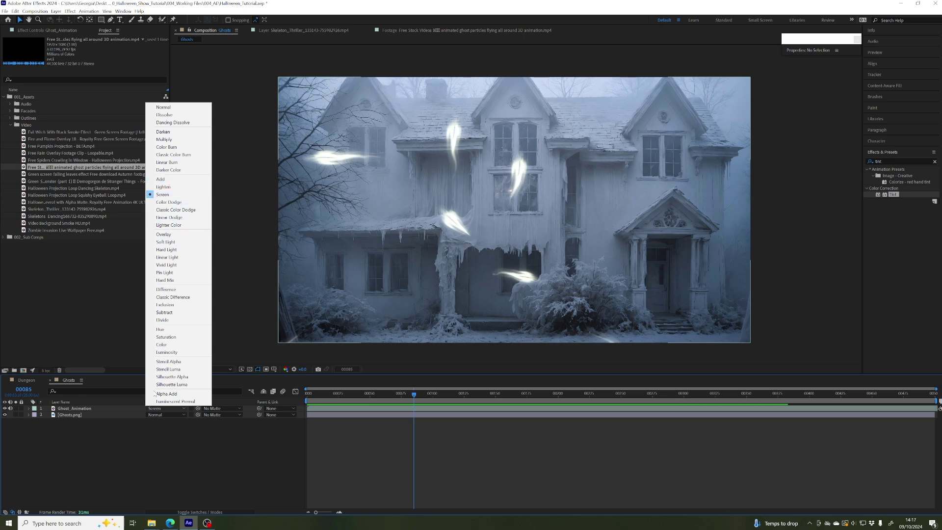
click(125, 443)
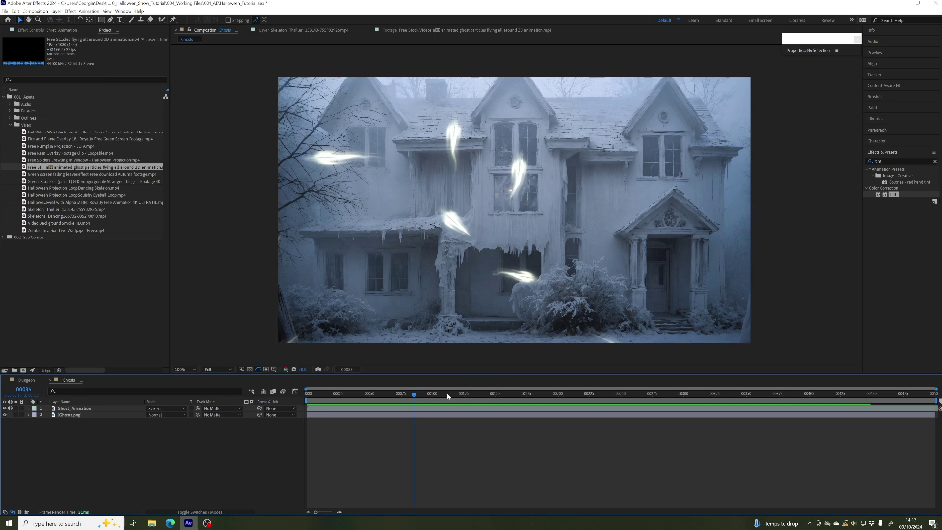
drag(479, 391, 521, 385)
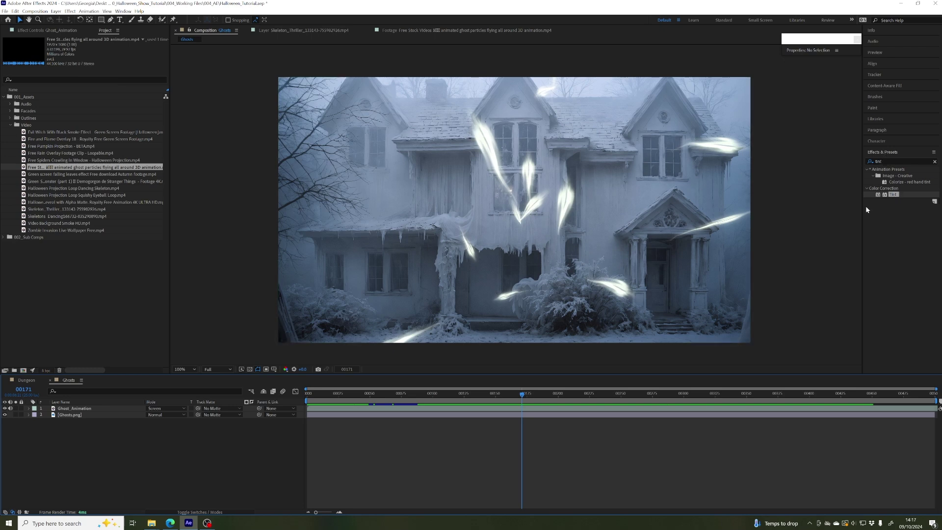
- Apply the Tint effect to the Ghost_Animation layer
click(893, 194)
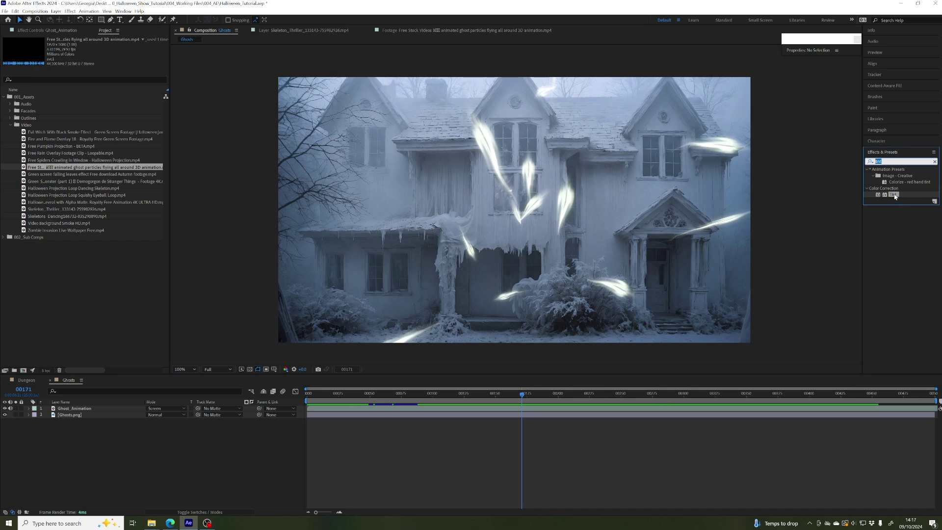
drag(897, 196, 72, 415)
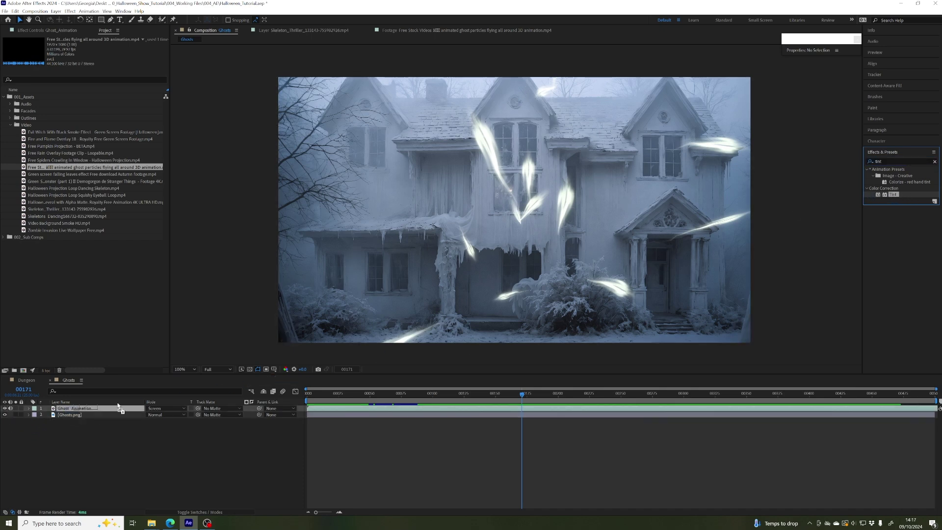
click(70, 410)
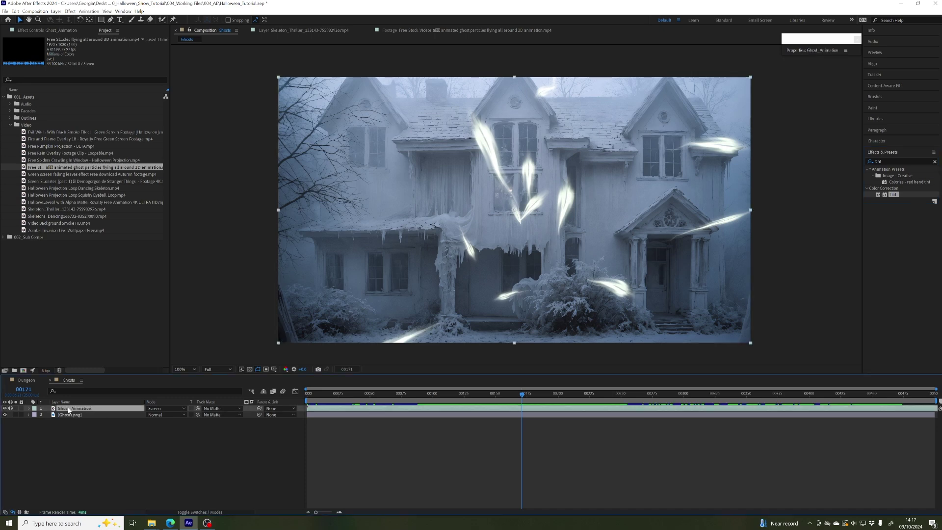
double_click(893, 195)
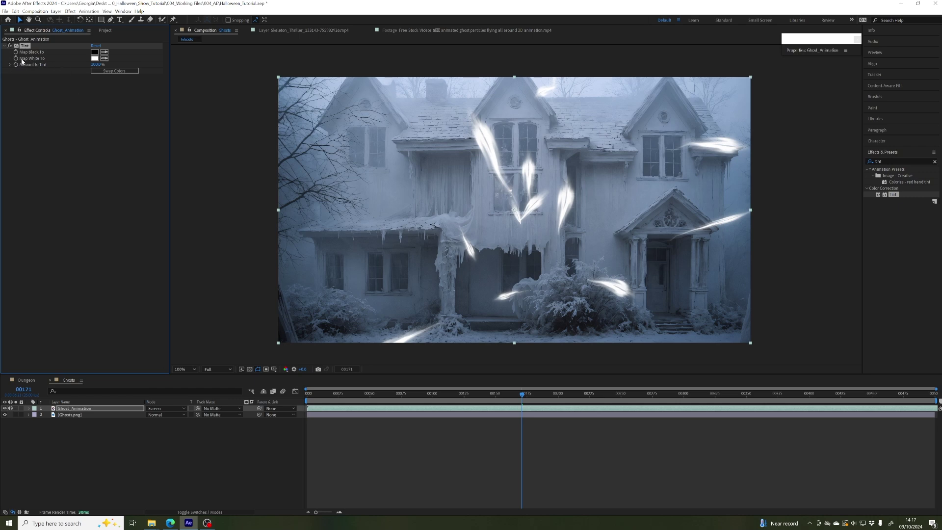
- Sample the facade's blue-grey for the Tint effect's Map White To colour and brighten it to pale blue D5E5FA
click(104, 58)
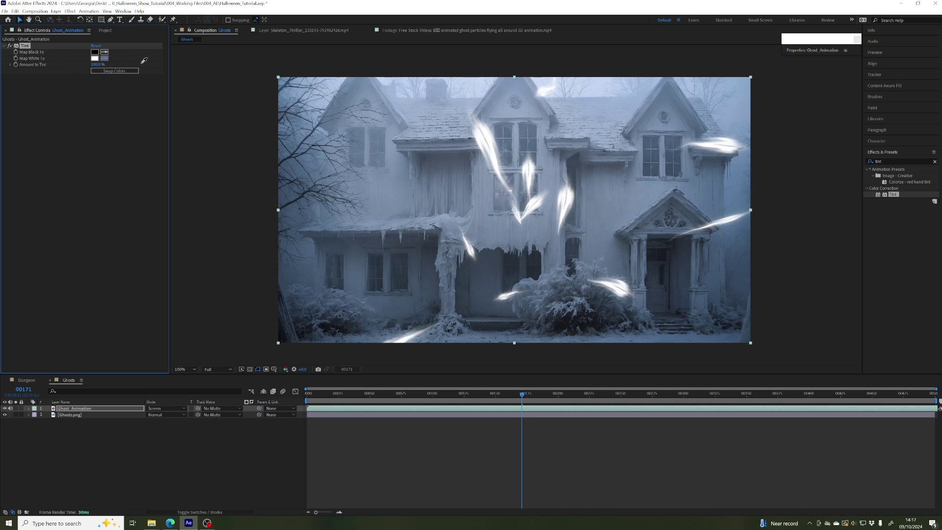
click(490, 224)
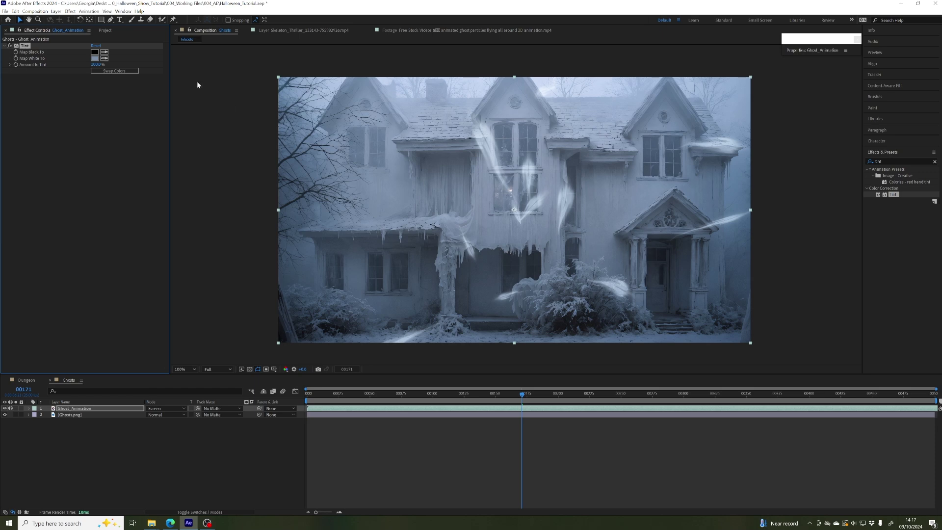
click(95, 58)
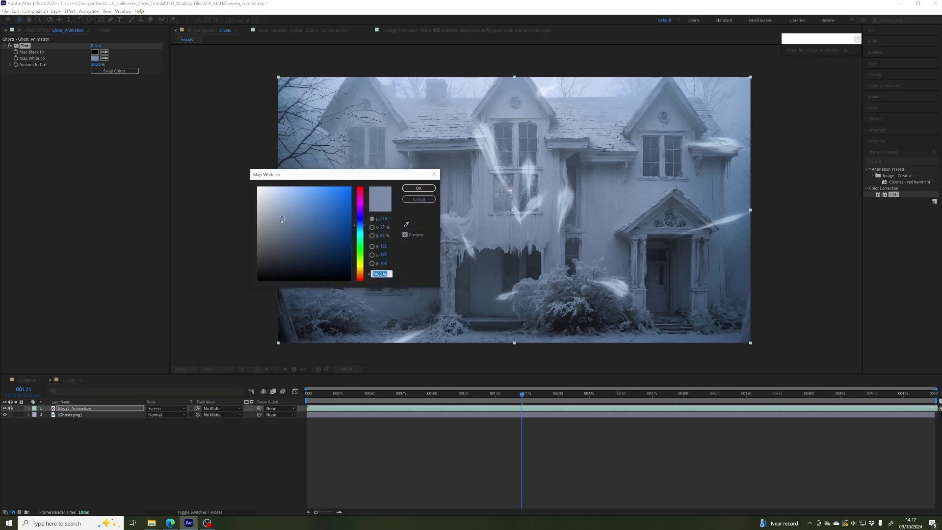
click(281, 218)
drag(279, 214, 271, 193)
drag(272, 190, 271, 189)
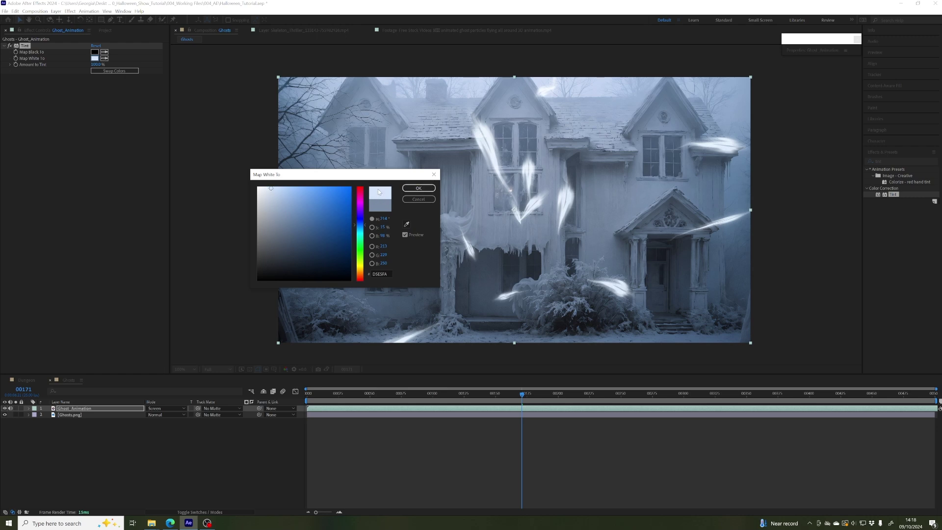
click(418, 188)
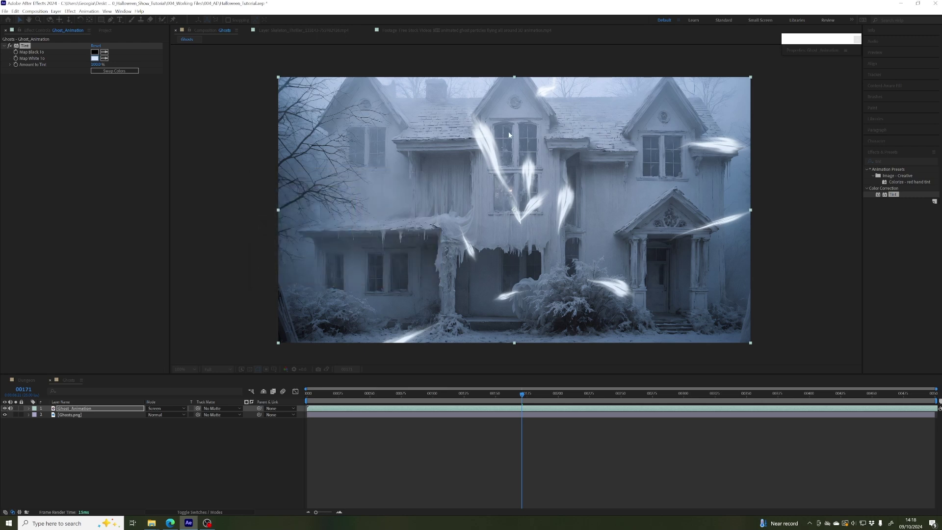
- Compare the ghosts with and without the tint and play back the composition from frame 161
click(10, 46)
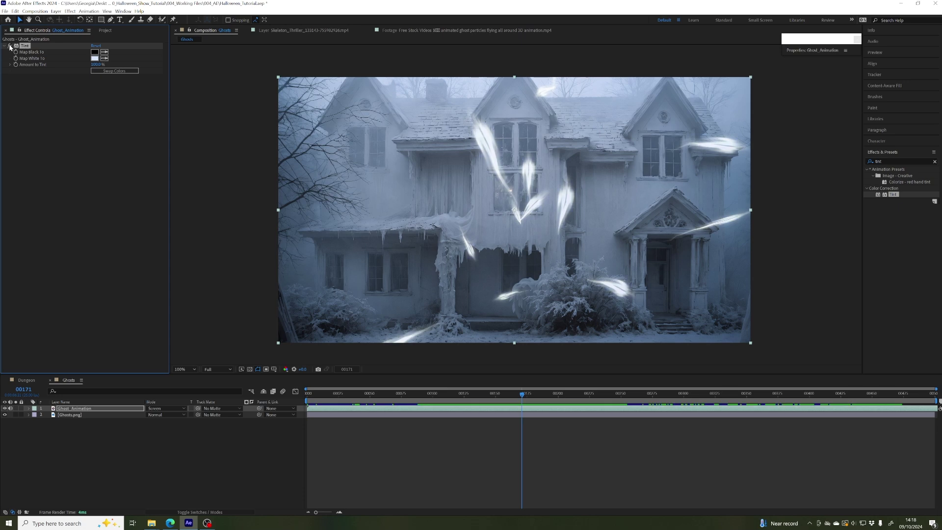
mouse_move(531, 397)
mouse_down()
mouse_move(600, 394)
mouse_move(516, 395)
mouse_up()
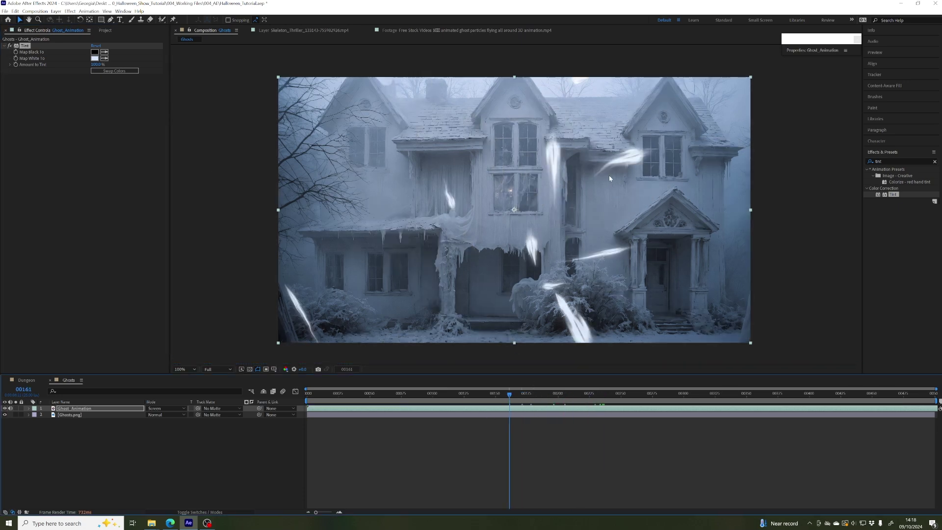
key(space)
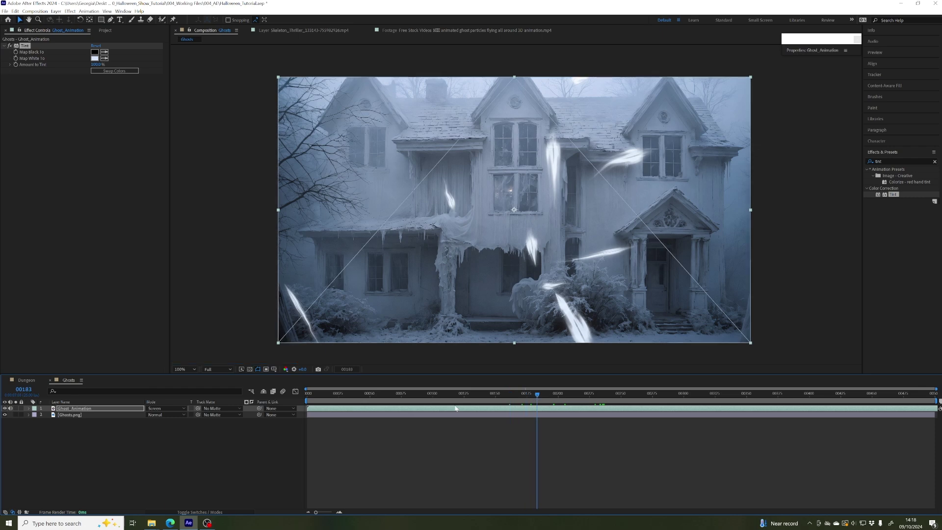
- Set the Ghost_Animation layer's opacity to 90% and collapse its properties
click(29, 408)
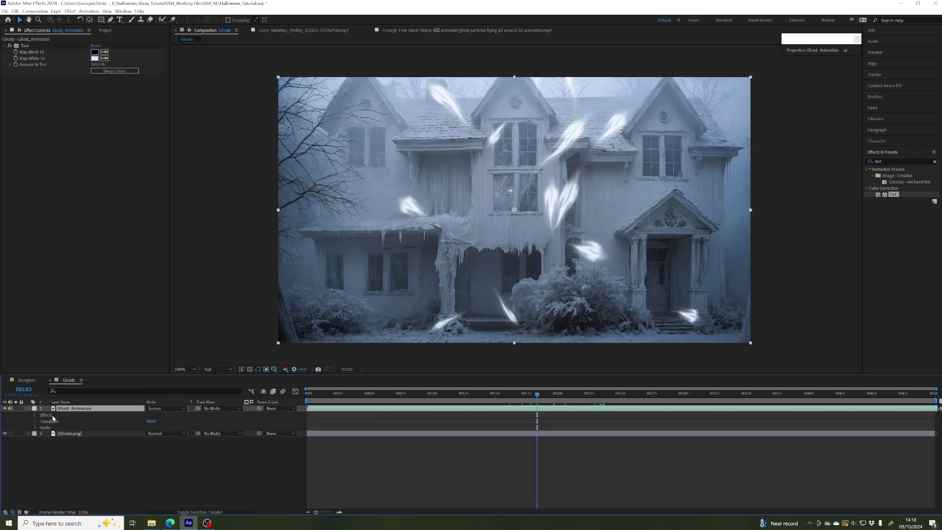
click(36, 421)
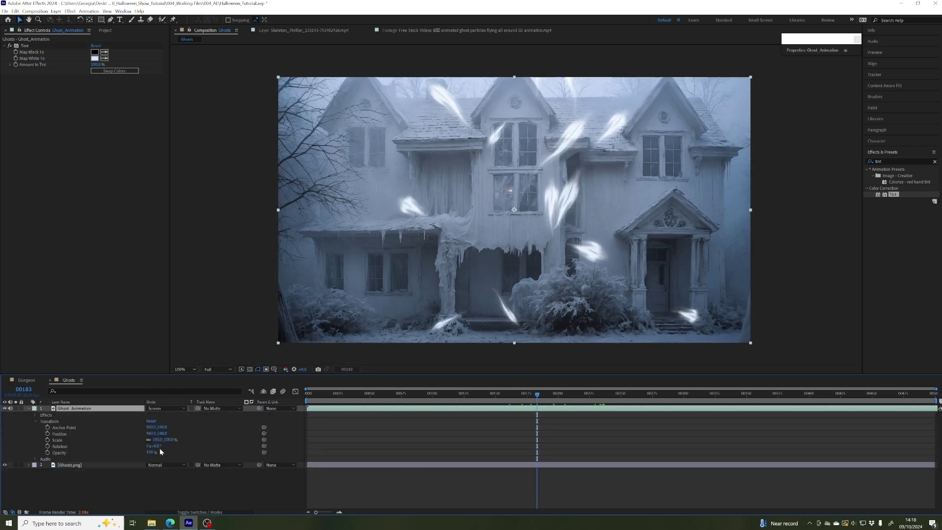
drag(157, 450, 150, 462)
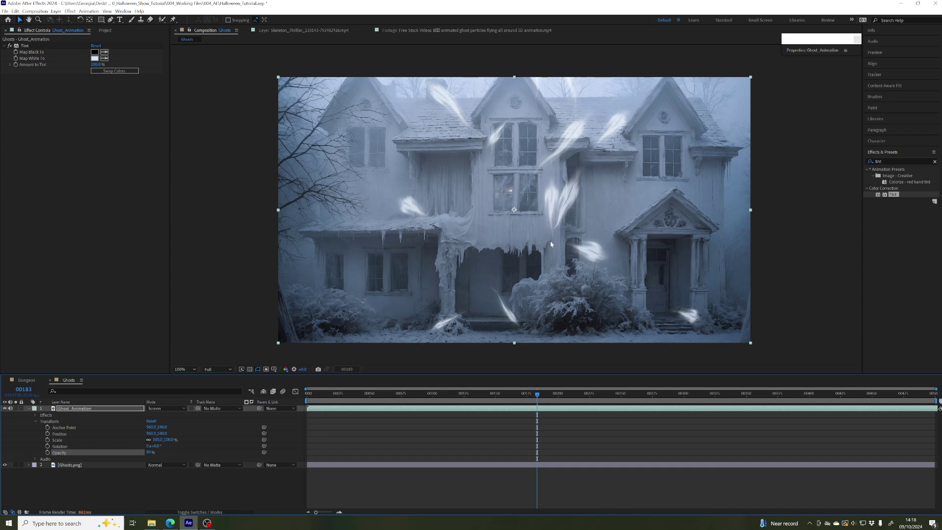
click(150, 452)
text(90)
key(Return)
click(29, 409)
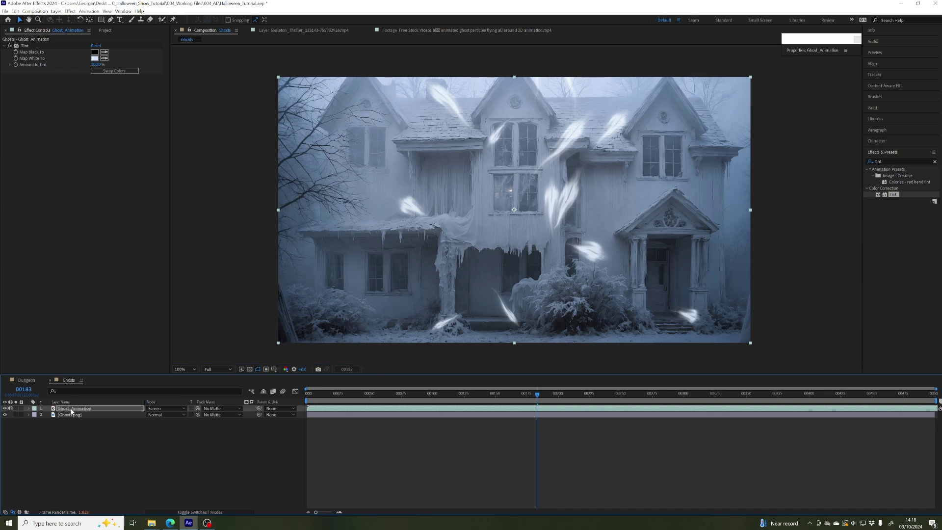
- Scrub the Ghosts composition to frame 290 to review the softened ghosts, and select the Ghost_Animation layer
click(305, 419)
drag(538, 394, 671, 394)
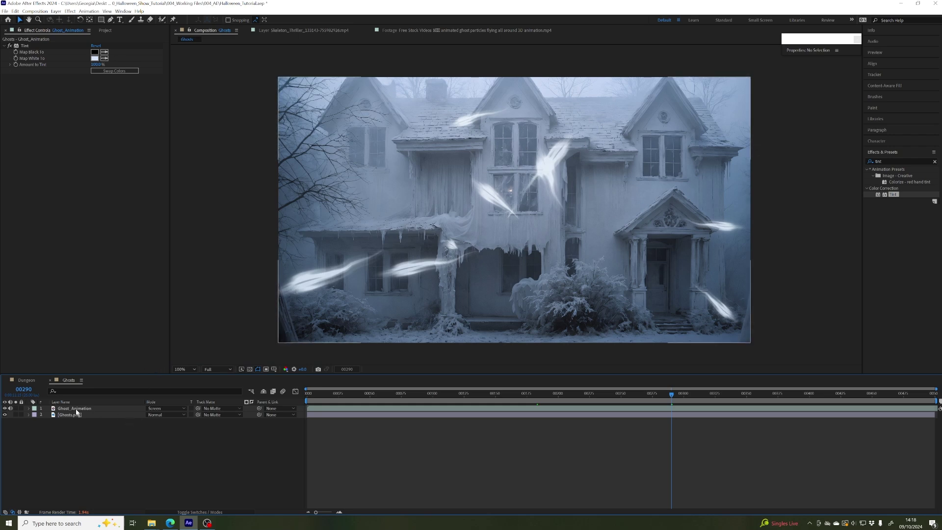
click(137, 408)
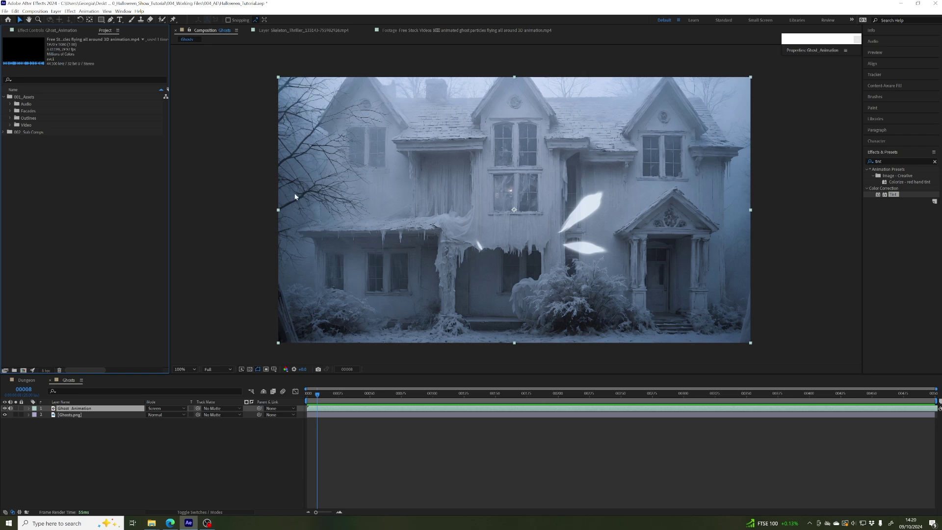
- Copy all ten masks, Mask 1 through Mask 10, from the Dungeon.png layer in the Dungeon composition
click(27, 381)
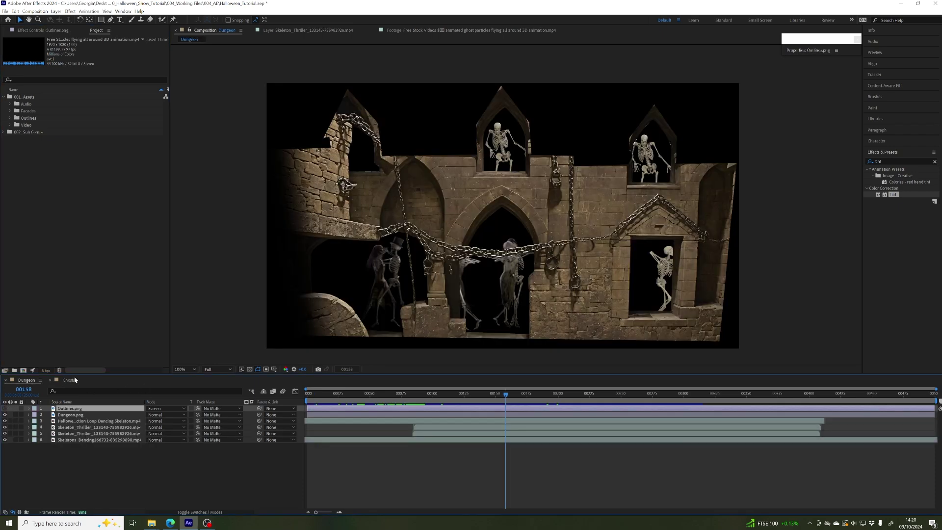
click(67, 415)
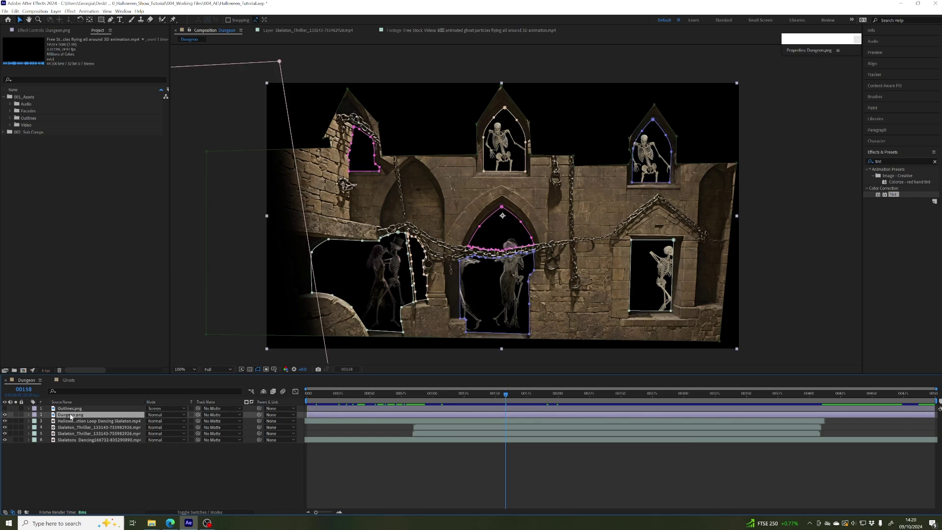
key(m)
key(m)
click(29, 416)
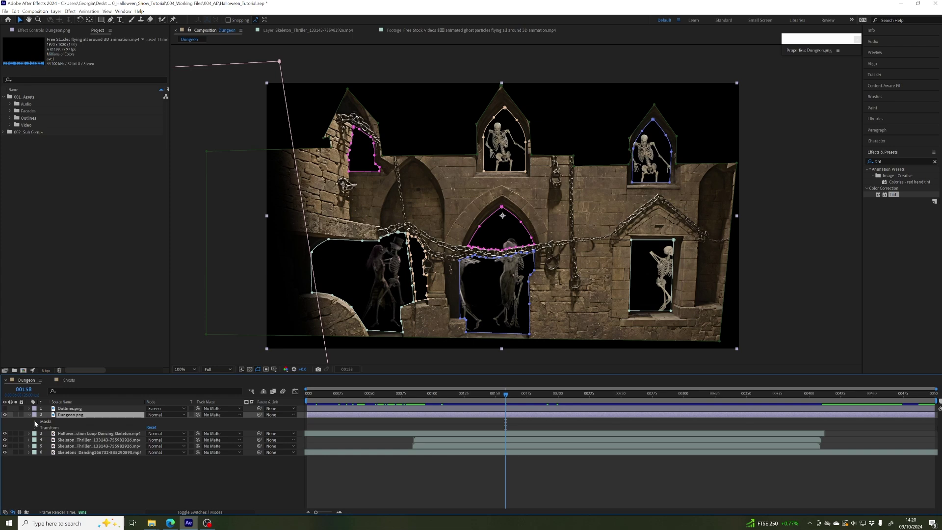
click(35, 422)
click(63, 428)
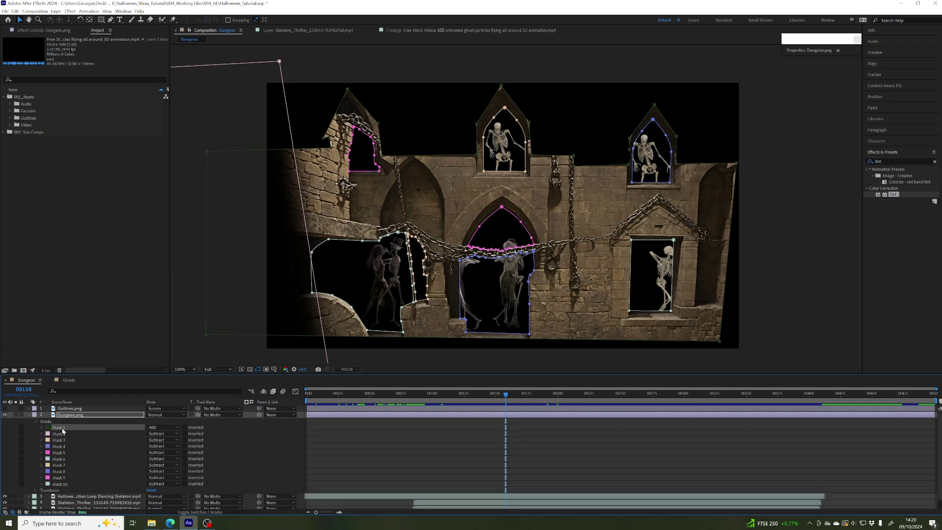
shift+click(60, 484)
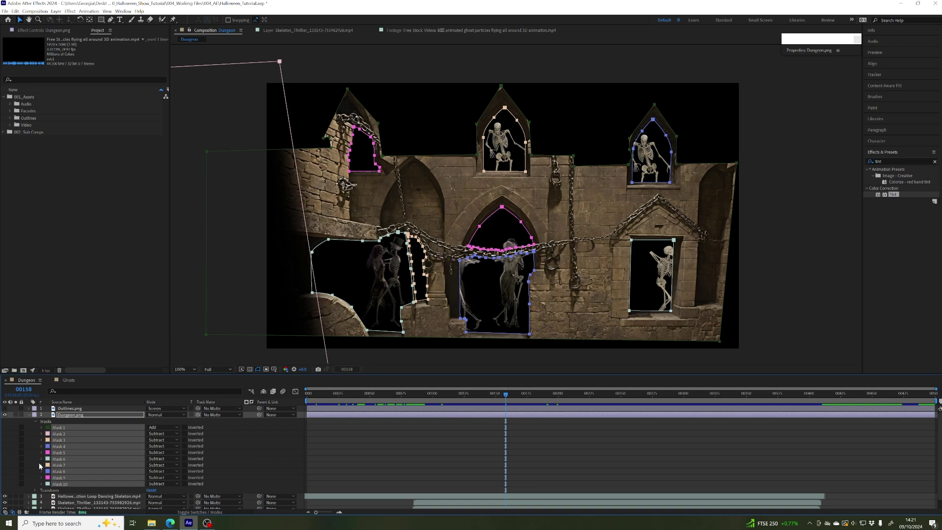
- Paste the copied Dungeon masks onto the Ghosts.png layer in the Ghosts composition and deselect the layer
click(68, 381)
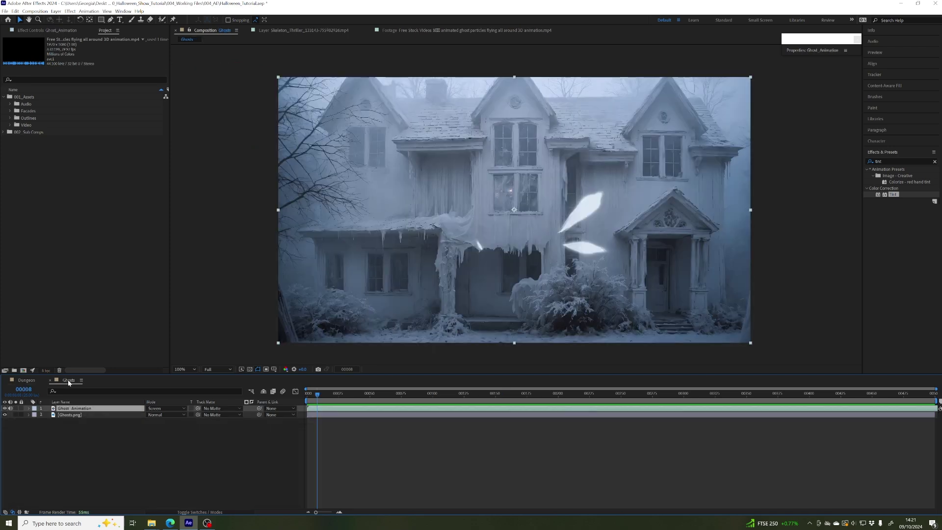
click(67, 416)
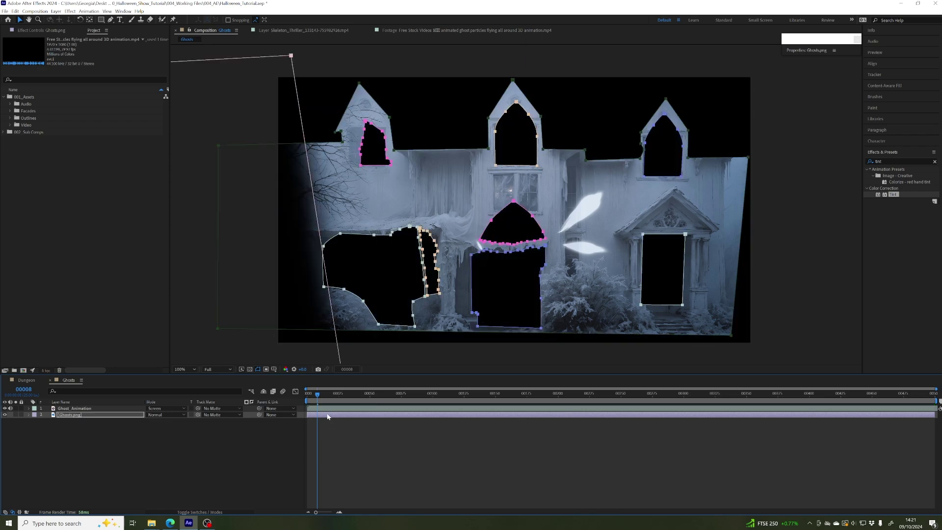
click(403, 456)
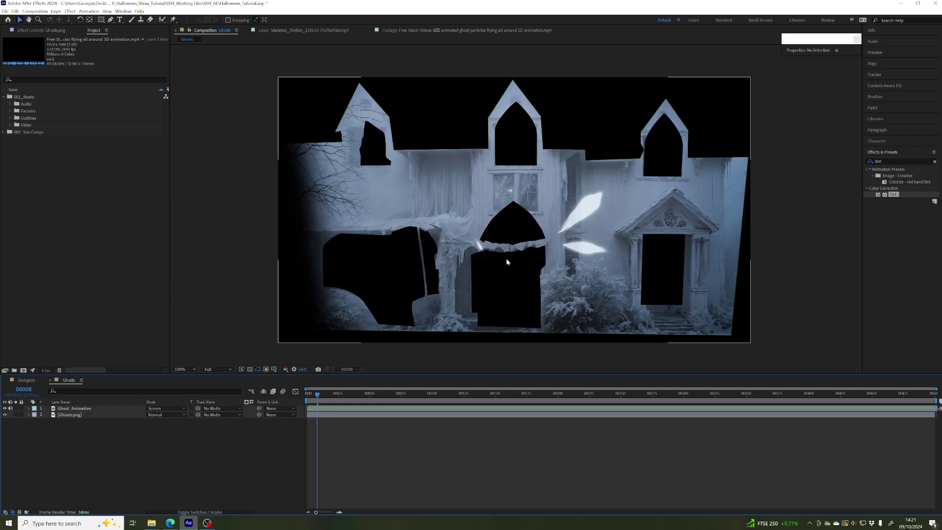
- Delete Mask 3 through Mask 10 from the Ghosts.png layer, keeping only Mask 1 and Mask 2, and collapse the layer
click(44, 415)
click(28, 415)
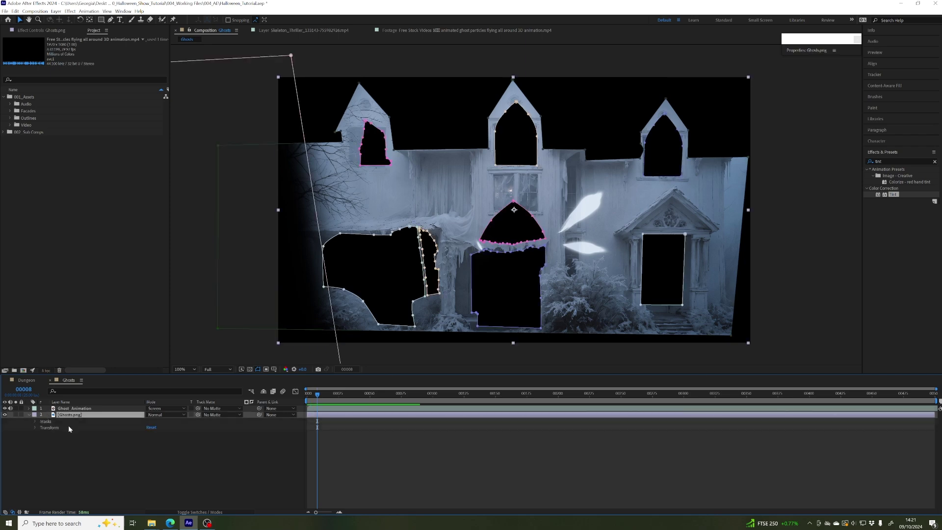
click(35, 422)
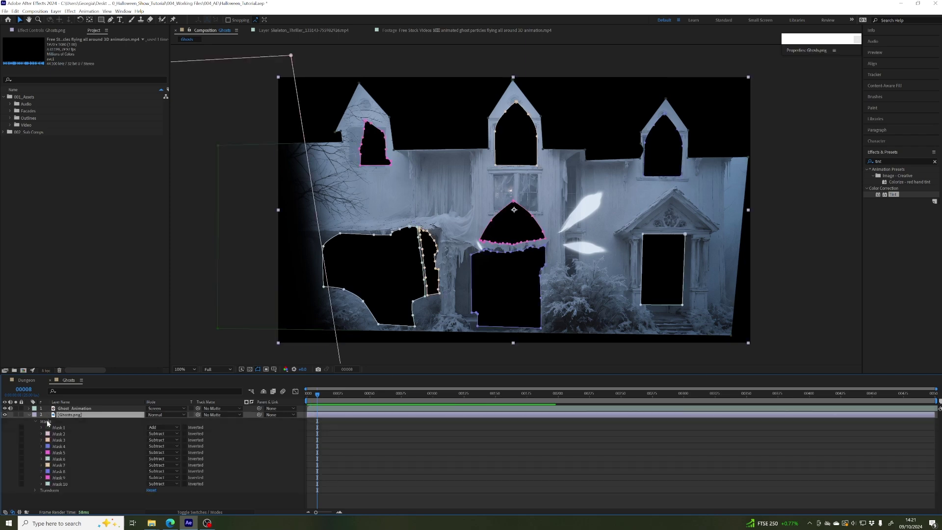
click(59, 448)
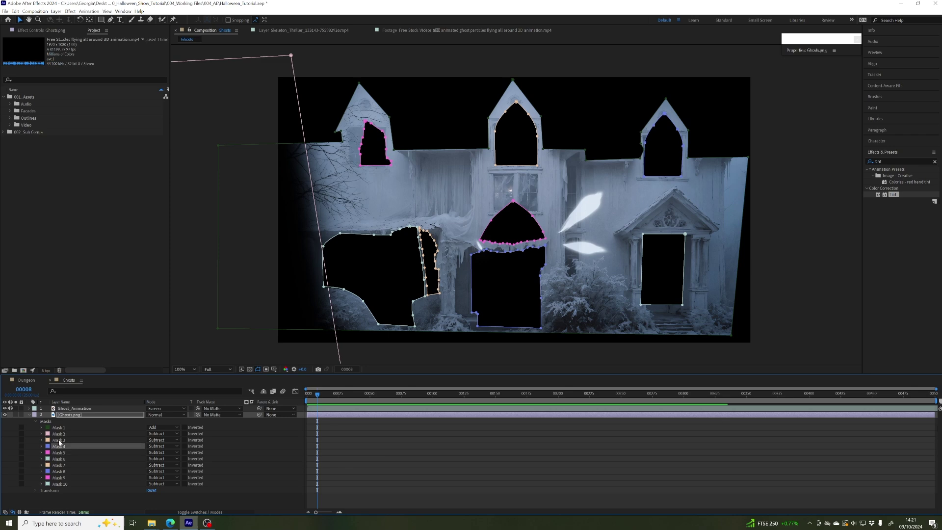
click(60, 441)
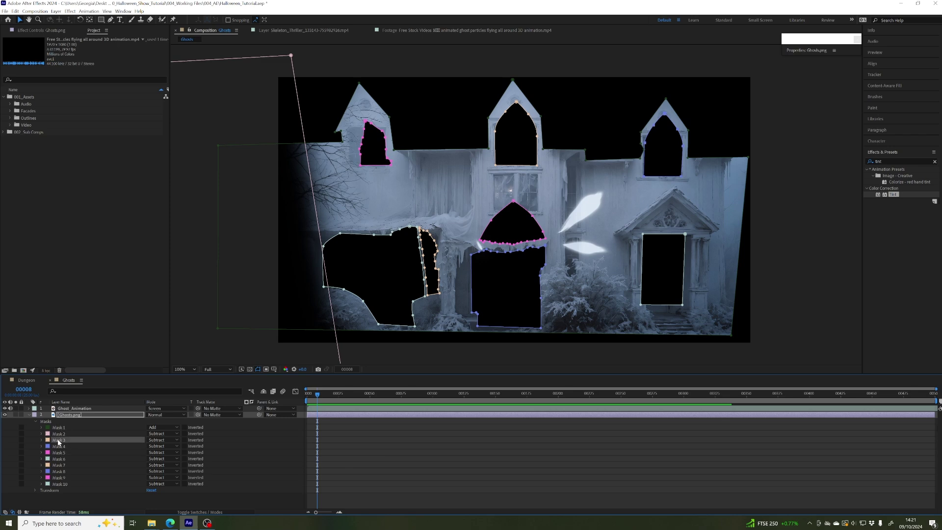
shift+click(60, 484)
key(Delete)
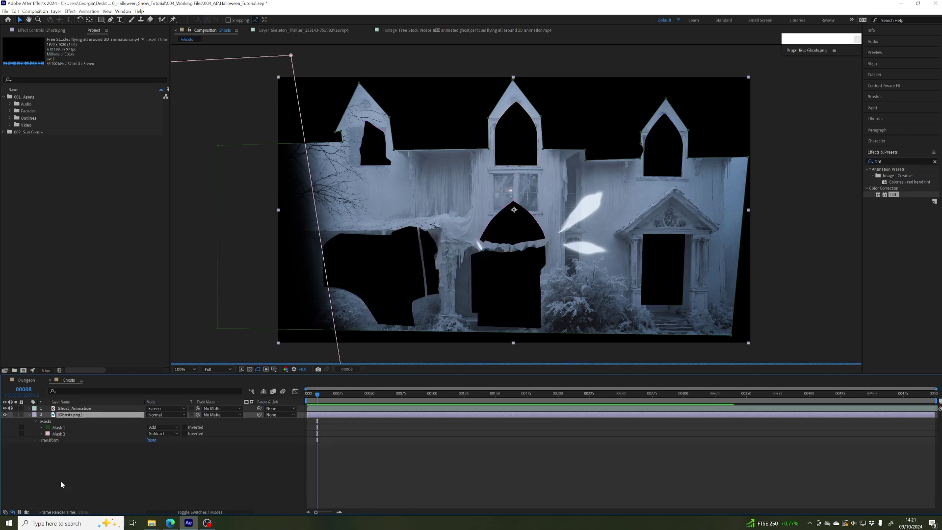
click(29, 416)
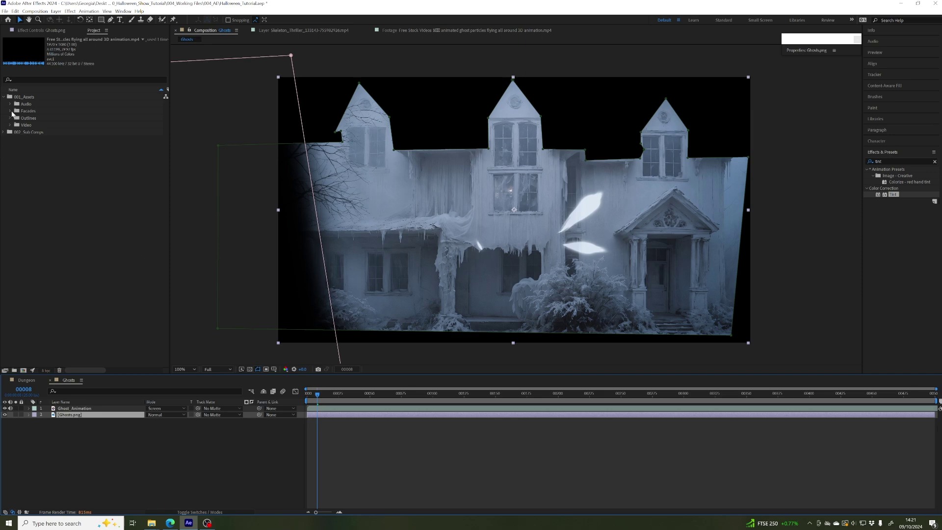
- Expand the project's facades folder and scrub the Ghosts composition to frame 169 to review the ghosts over the masked facade
click(11, 111)
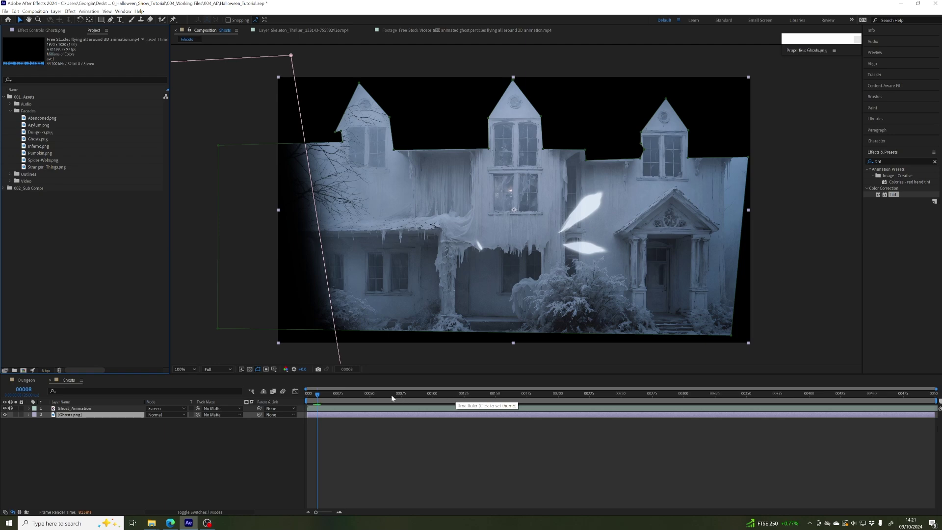
drag(420, 398, 520, 395)
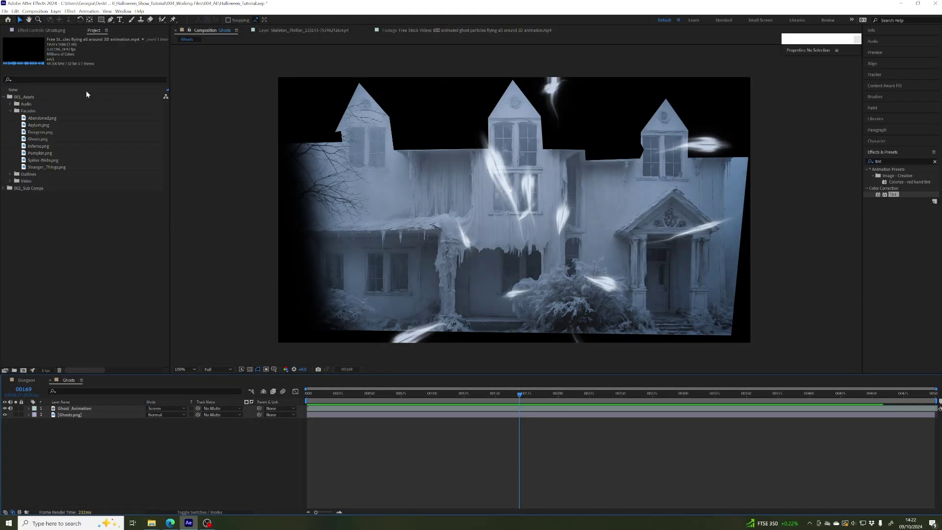
- Open the Inferno composition from the sub comps folder, go to frame 123, and leave the Inferno.png layer's blending mode at Normal
click(4, 189)
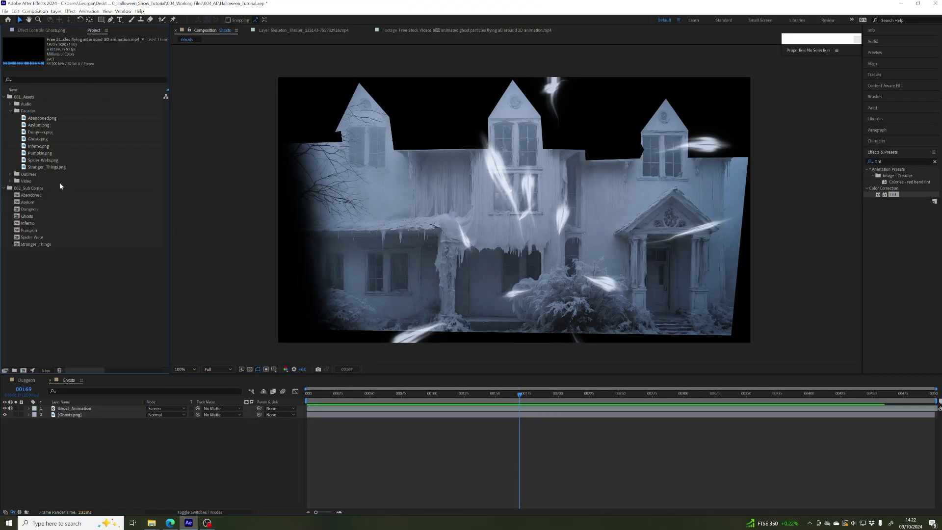
double_click(28, 223)
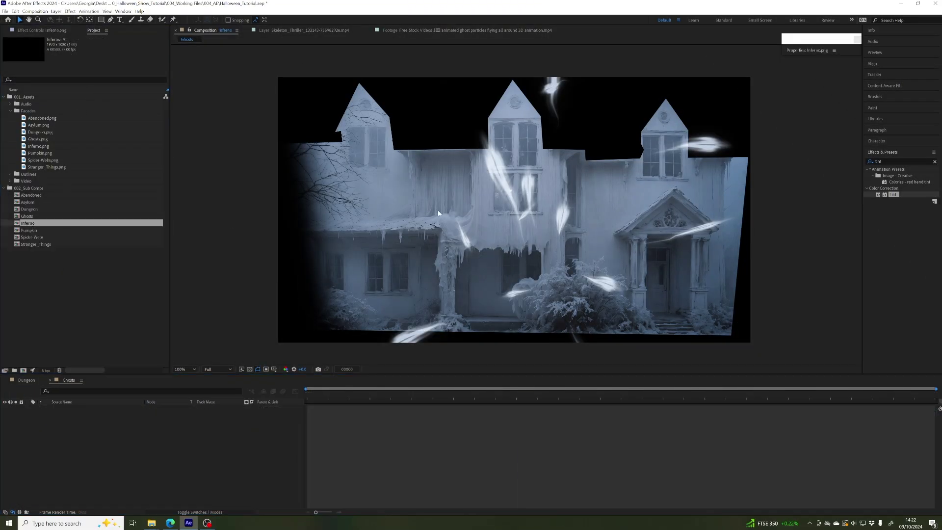
click(459, 393)
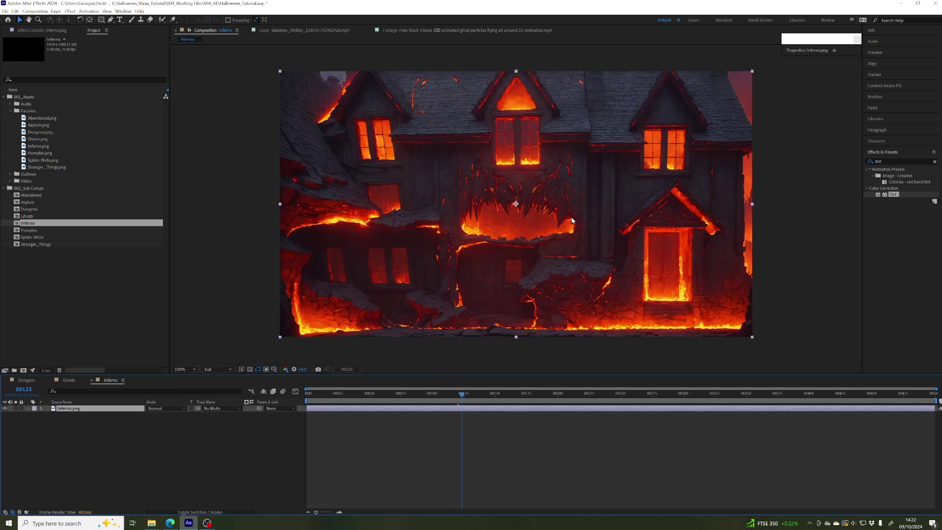
drag(586, 197, 591, 196)
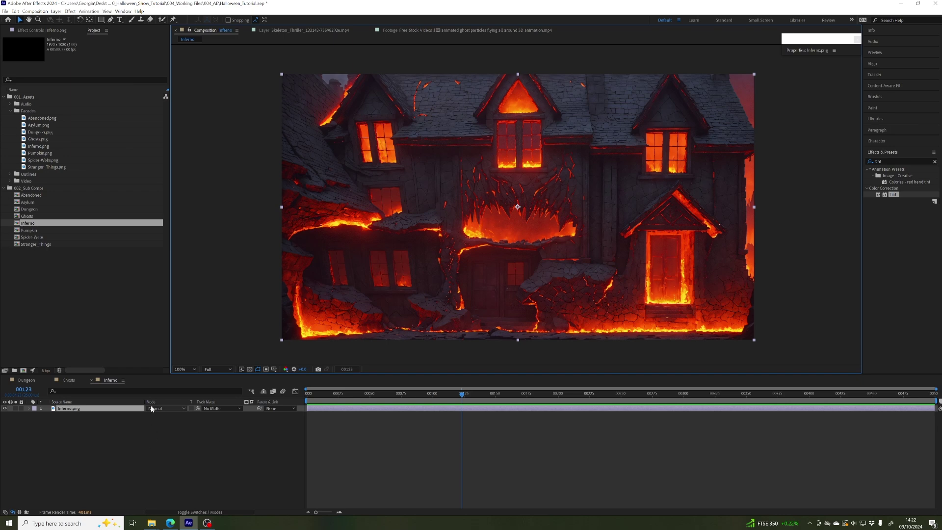
click(166, 408)
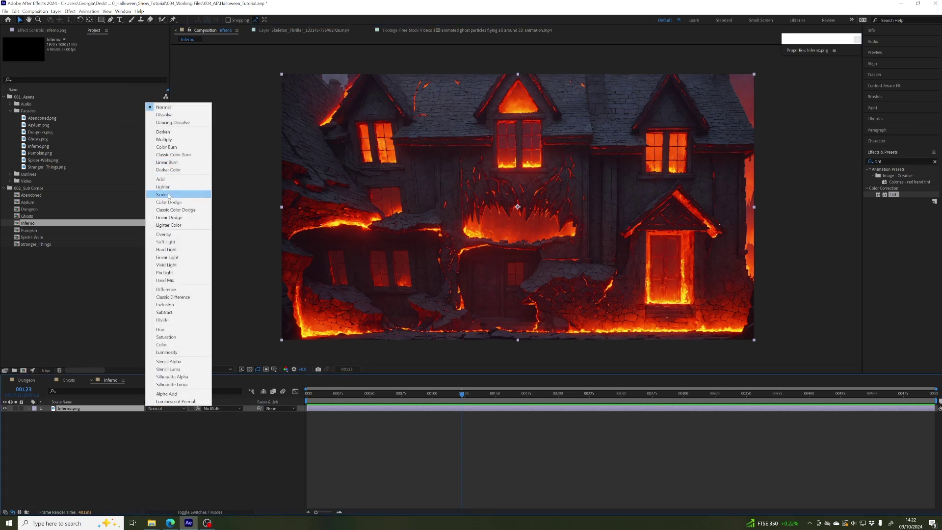
key(Escape)
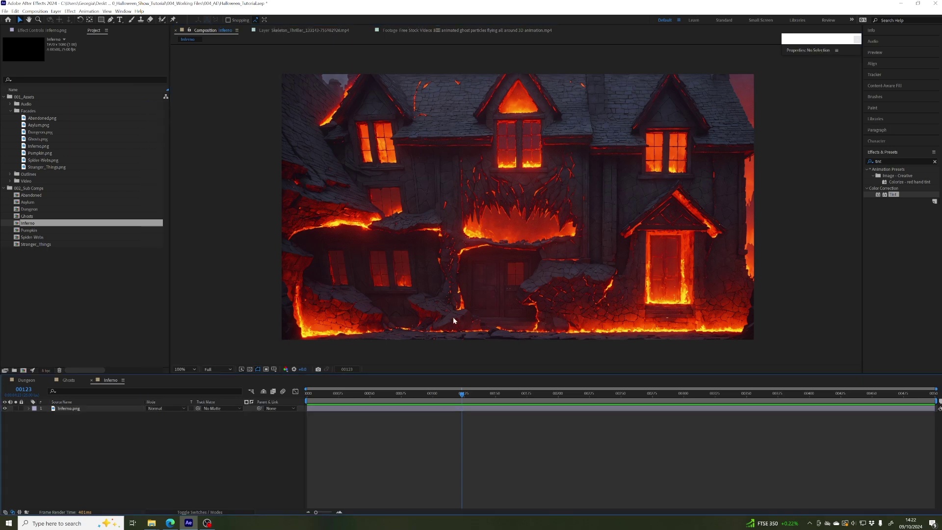
- Add the Fire and Flame Overlay footage from the video assets above Inferno.png and scrub to frame 116
click(10, 181)
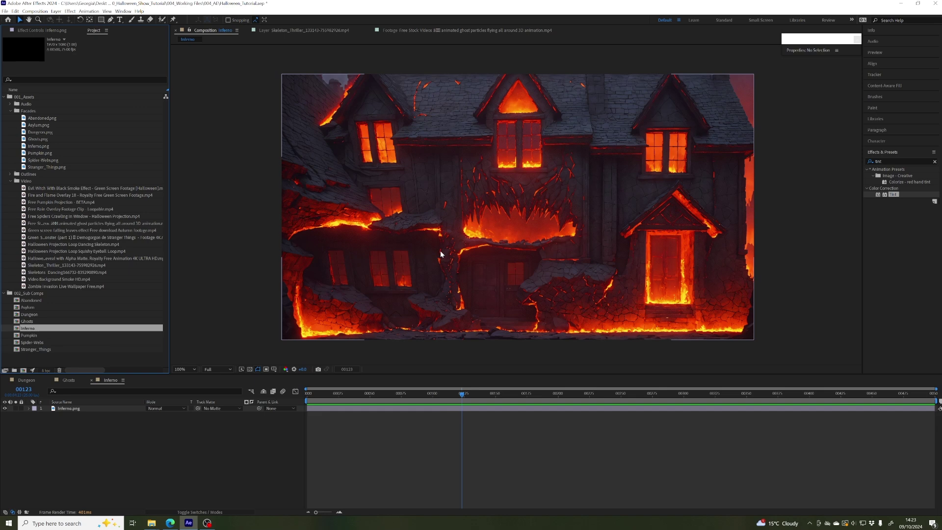
drag(43, 196, 73, 412)
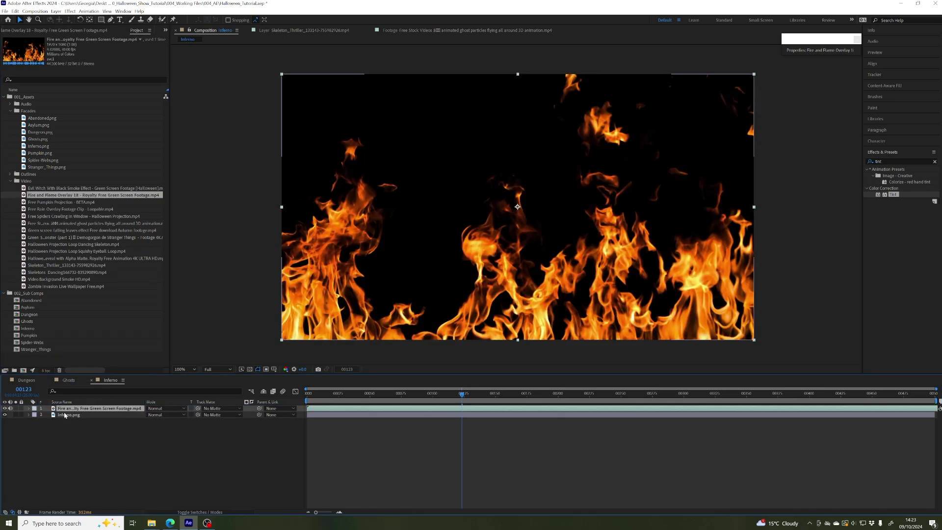
drag(344, 399, 453, 386)
- Set the fire footage layer's blending mode to Screen and scrub back to frame 51 to see the blended flames
click(165, 409)
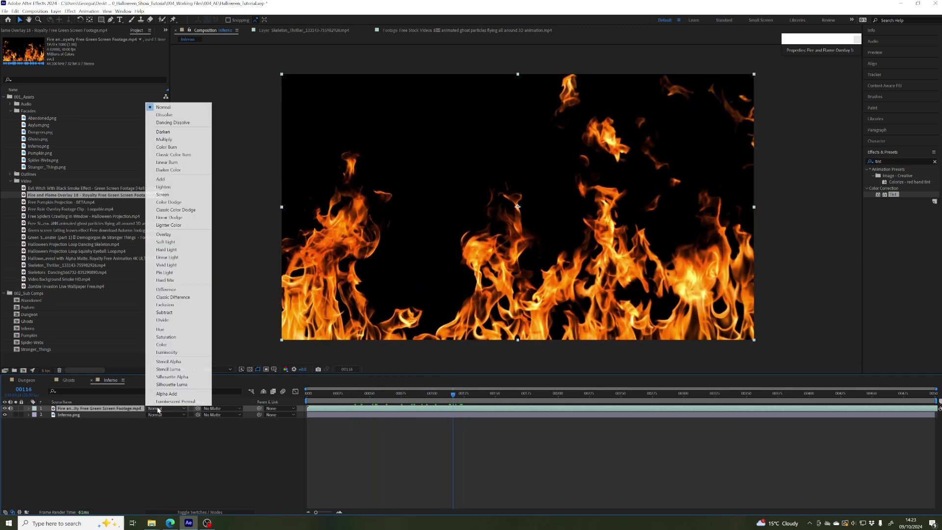
click(167, 195)
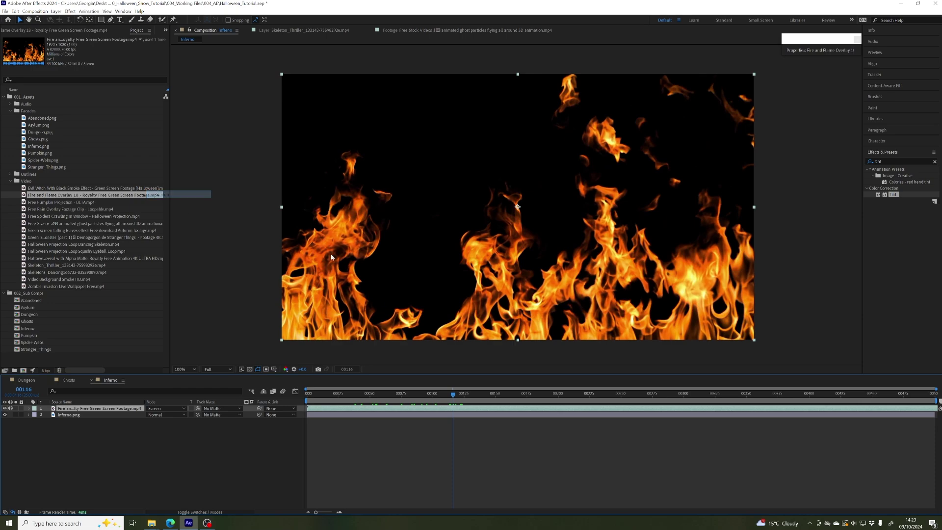
mouse_move(434, 392)
mouse_down()
mouse_move(377, 391)
mouse_move(533, 392)
mouse_move(424, 396)
mouse_up()
mouse_move(376, 396)
mouse_down()
mouse_move(358, 395)
mouse_move(372, 395)
mouse_up()
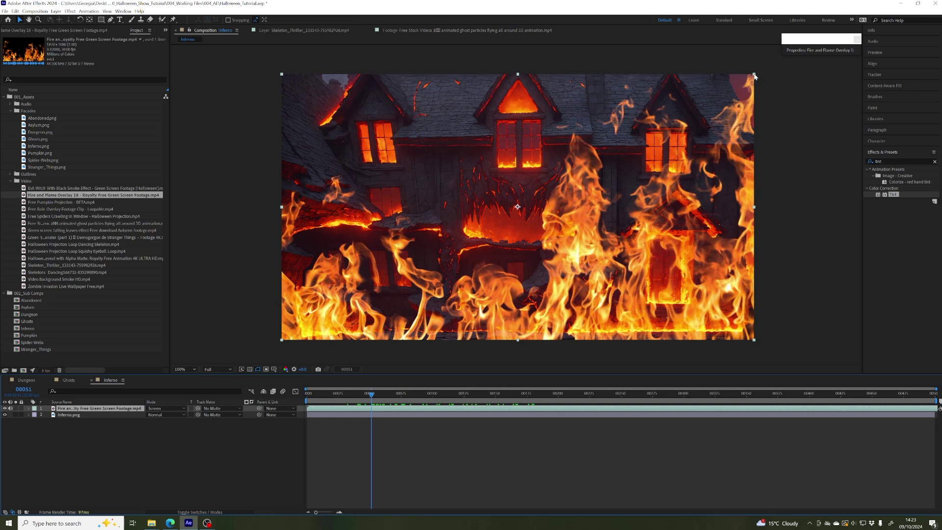
- Scale the fire footage down to less than half the frame width and place it over the front doorway
drag(755, 76, 613, 201)
drag(590, 235, 704, 282)
- Draw a four-point Pen mask on the fire layer around the glowing front doorway, and return to the Selection tool
scroll(550, 255, up, 4)
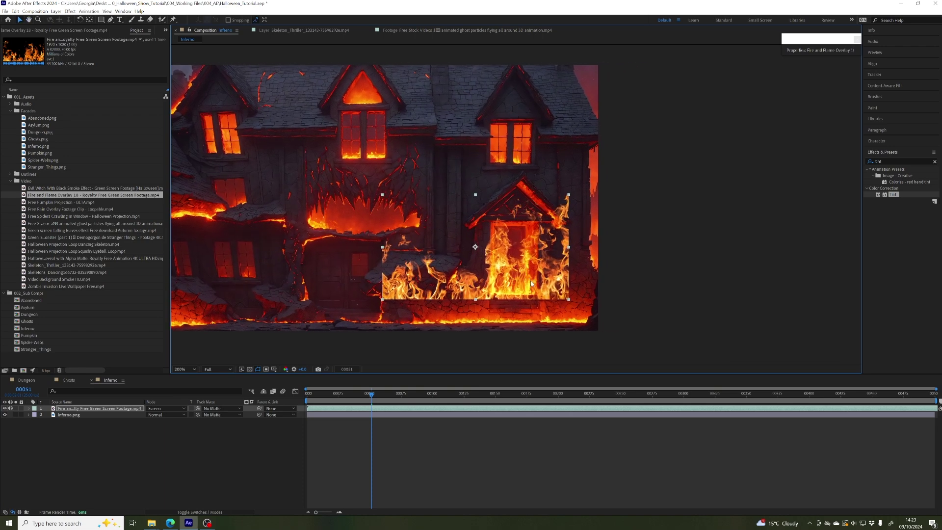
drag(550, 256, 526, 186)
key(g)
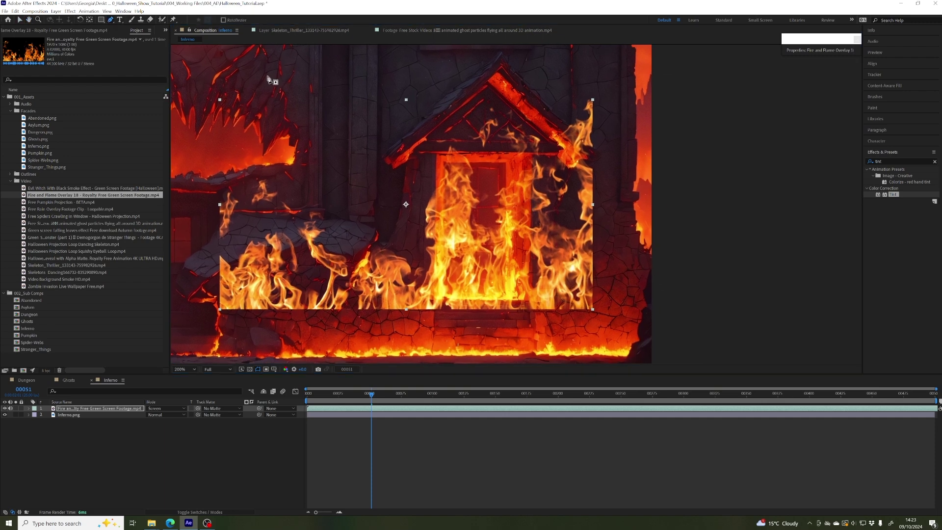
click(436, 153)
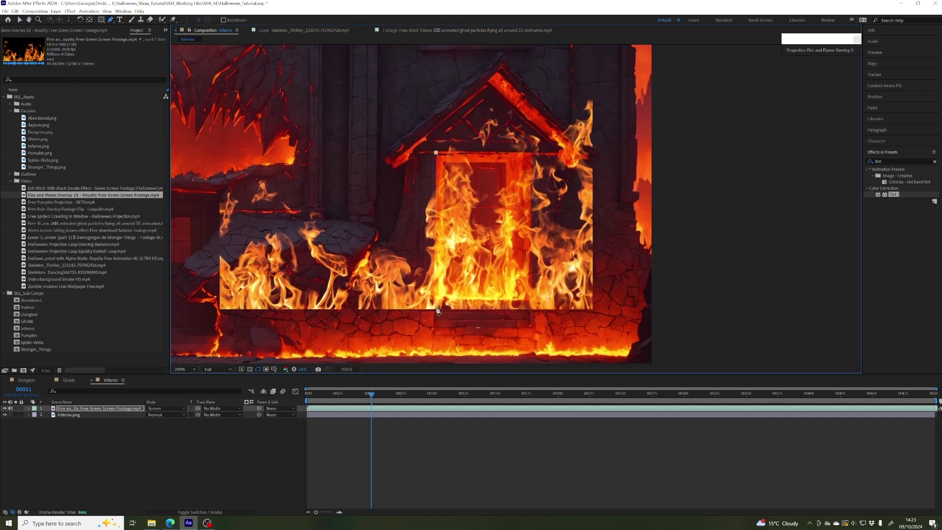
click(436, 299)
click(532, 299)
click(534, 156)
click(436, 154)
key(h)
drag(385, 227, 521, 230)
scroll(526, 234, down, 1)
key(g)
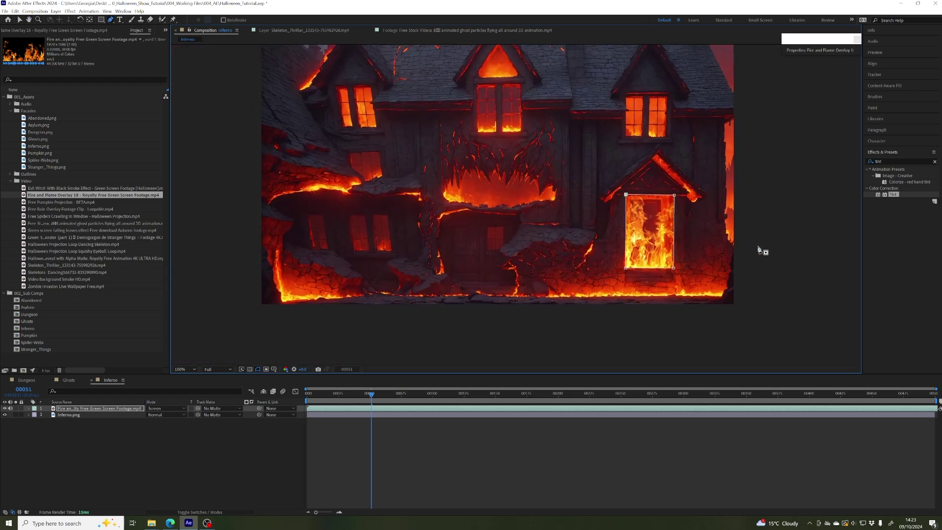
click(19, 19)
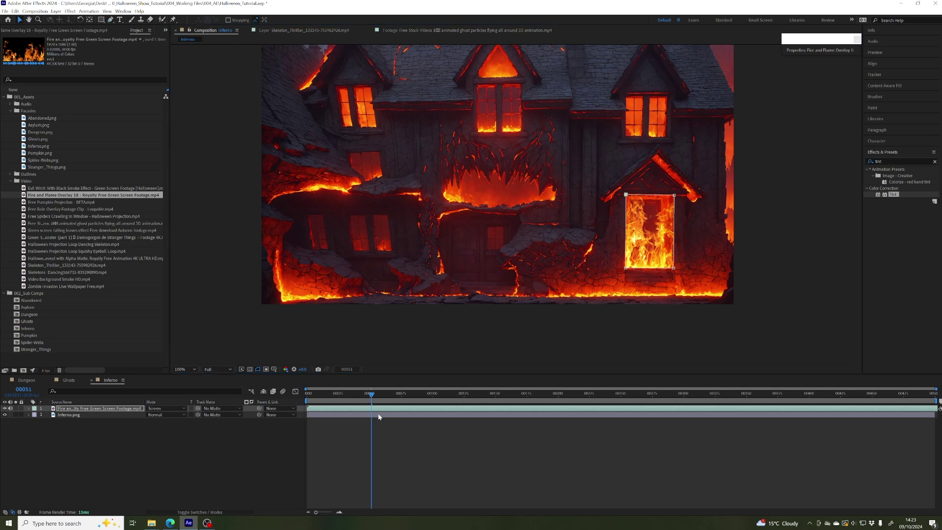
- Feather the doorway fire layer's mask and scrub to frame 60 to check the softened flame edges
drag(370, 395, 424, 393)
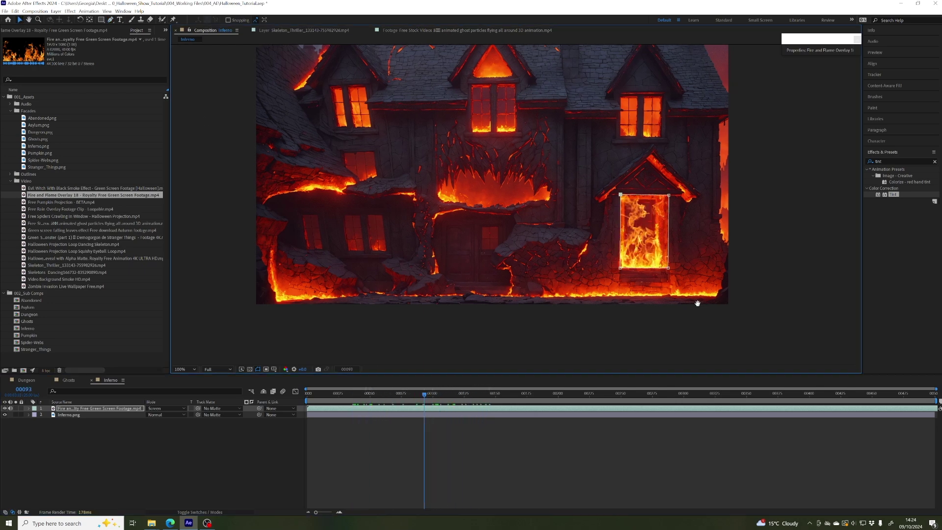
scroll(675, 309, up, 1)
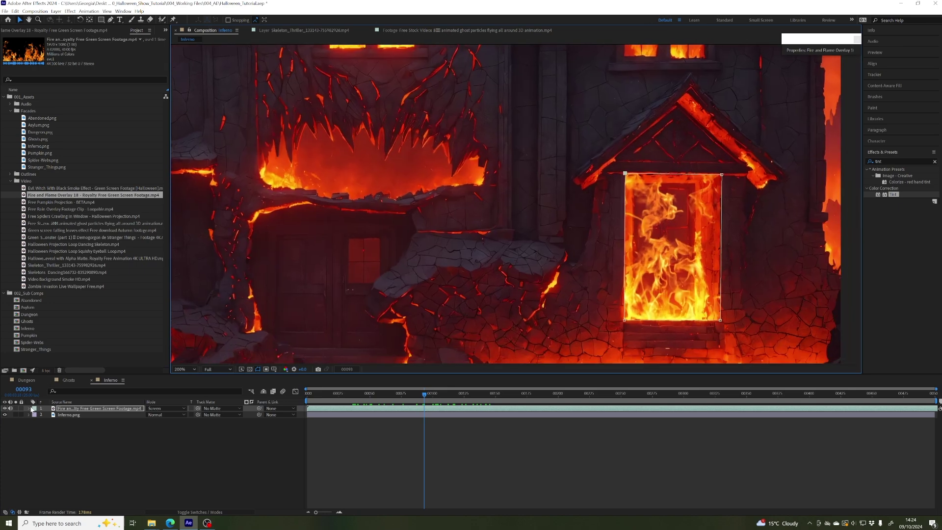
click(30, 408)
click(35, 416)
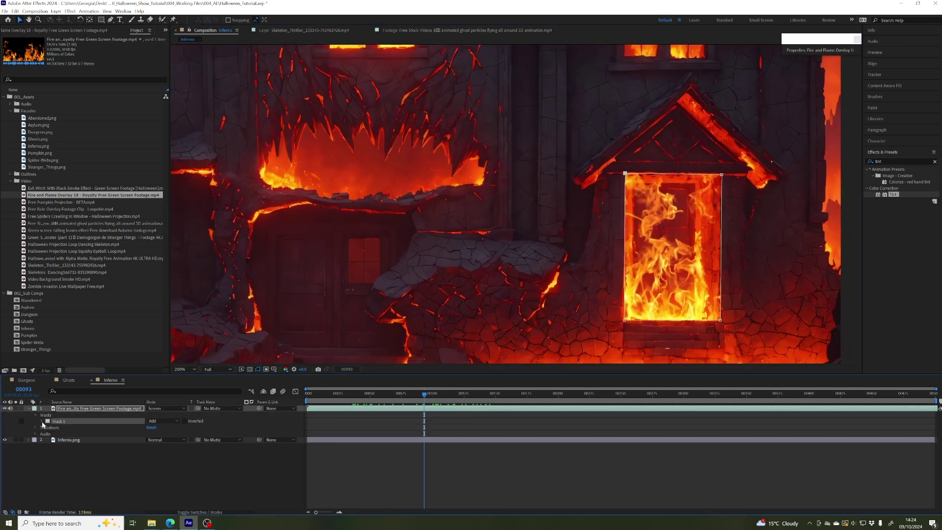
click(42, 422)
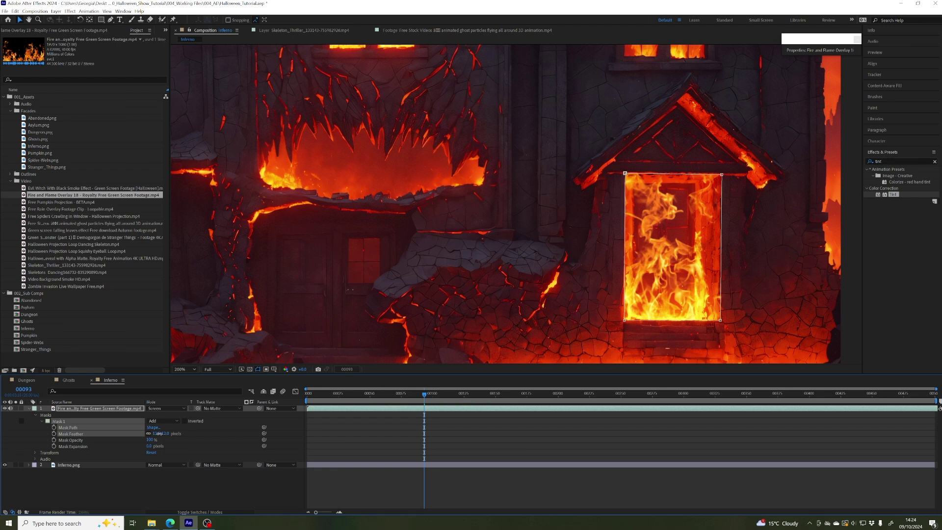
mouse_move(170, 433)
mouse_down()
mouse_move(180, 433)
mouse_move(166, 433)
mouse_up()
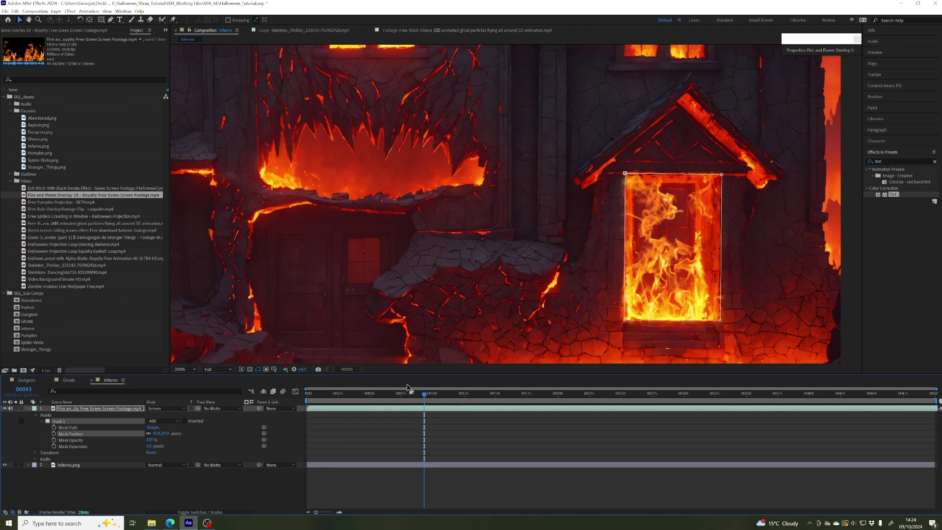
mouse_move(399, 396)
mouse_down()
mouse_move(349, 396)
mouse_move(383, 396)
mouse_up()
key(u)
- Rename the fire footage layer as Door_Fire
click(76, 409)
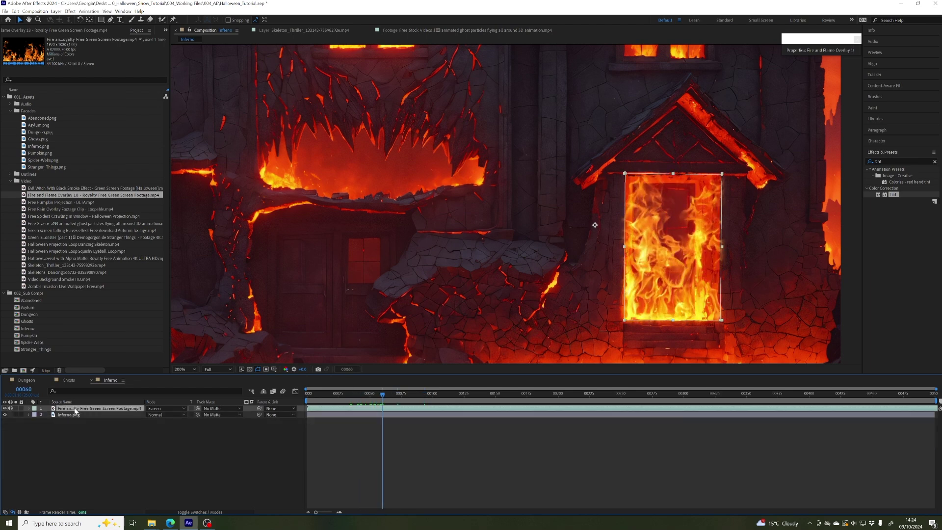
key(Return)
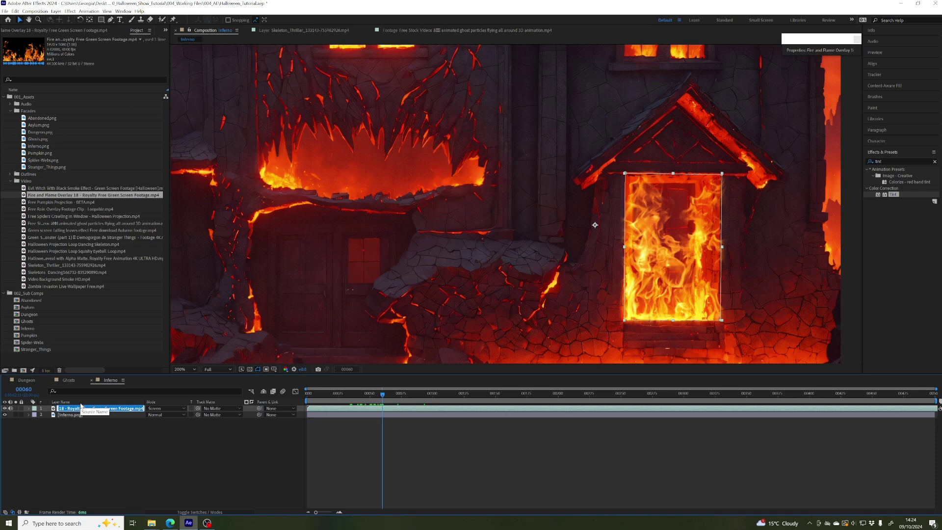
text(Door_Fire)
key(Return)
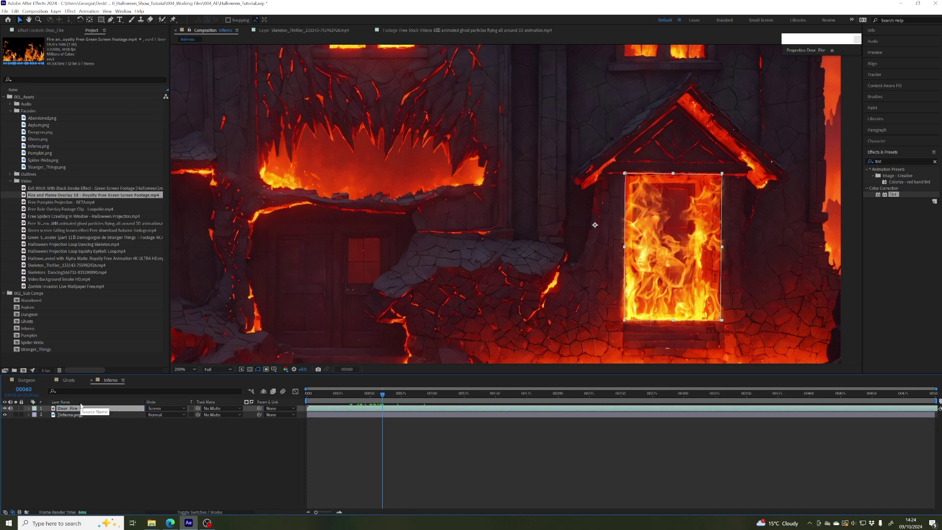
- Duplicate the Door_Fire layer and place the copy over the facade's central upper window
drag(385, 210, 535, 254)
scroll(461, 222, down, 2)
click(463, 340)
drag(458, 341, 462, 356)
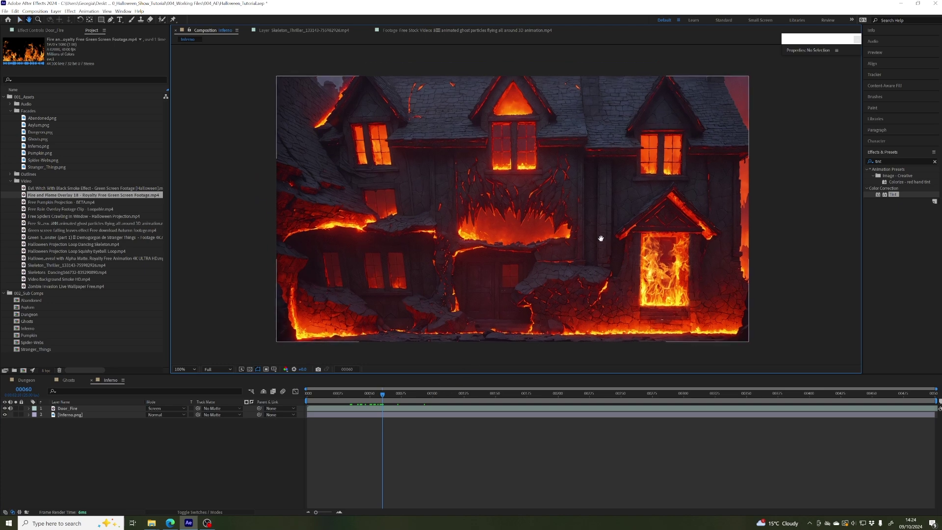
click(55, 410)
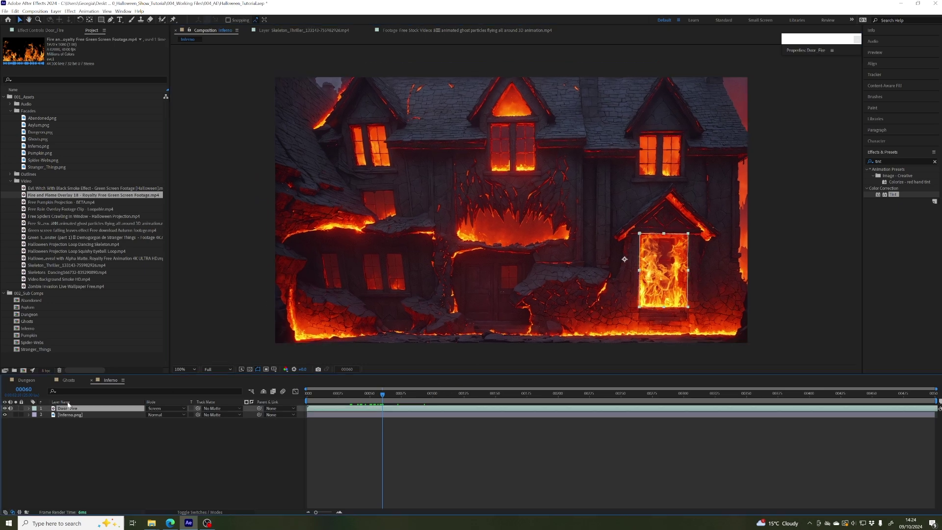
click(16, 11)
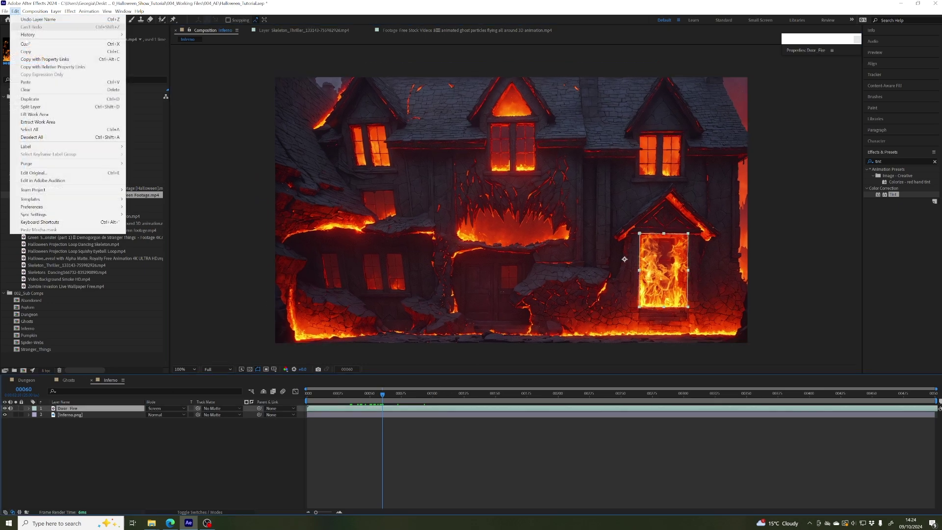
click(33, 99)
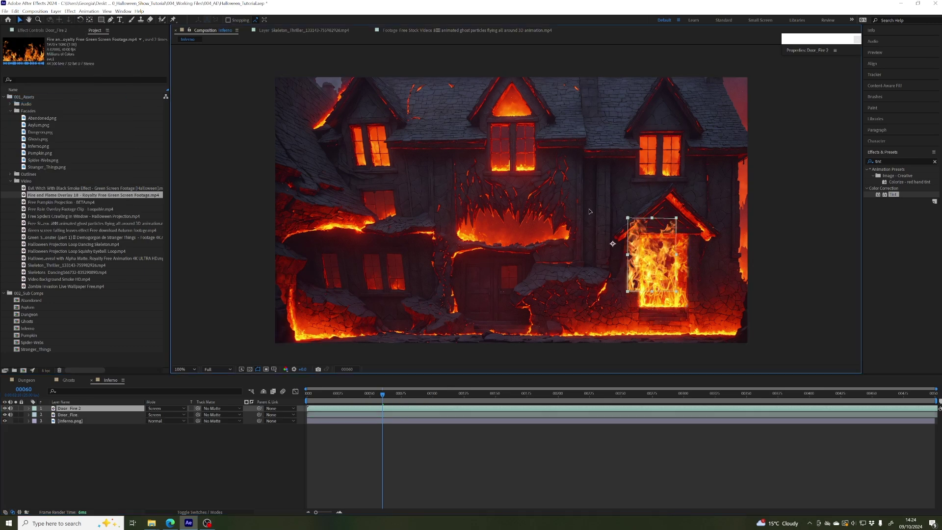
drag(679, 302, 537, 172)
scroll(537, 171, up, 2)
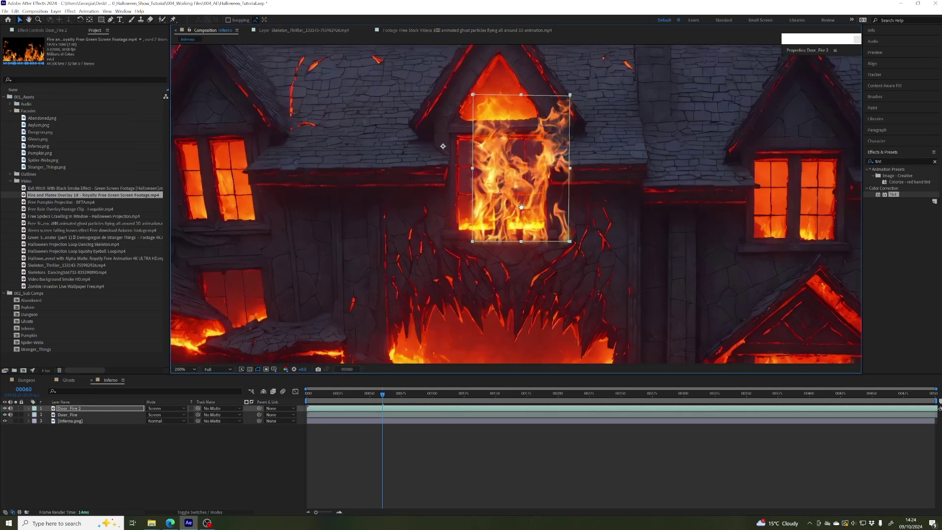
drag(592, 203, 538, 204)
- Narrow the duplicated fire's mask to the central window's width, extend its top edge above the gable glow, and scrub to frame 155
drag(578, 176, 574, 176)
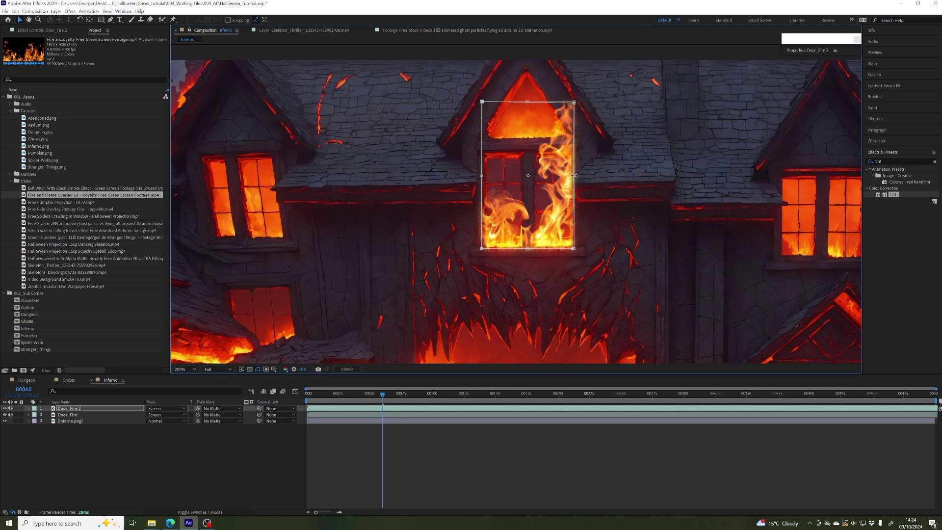
drag(482, 175, 485, 175)
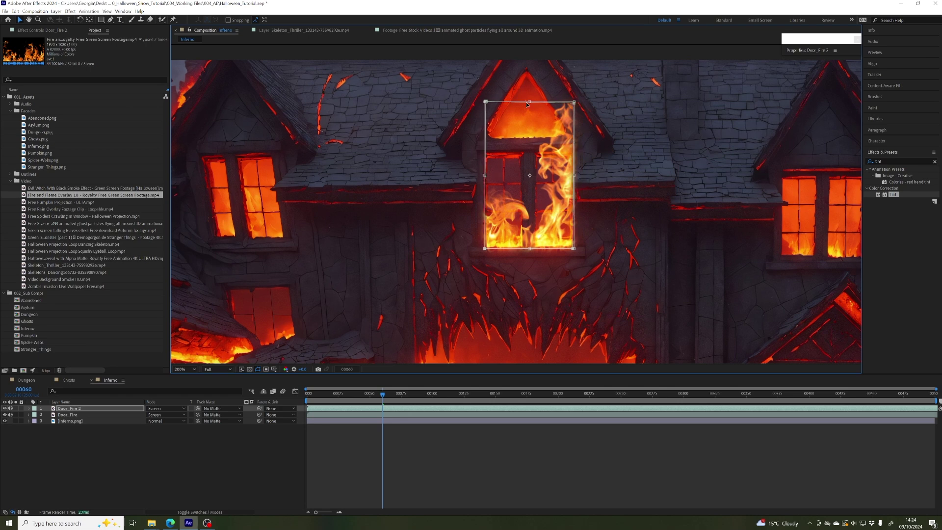
drag(530, 101, 526, 66)
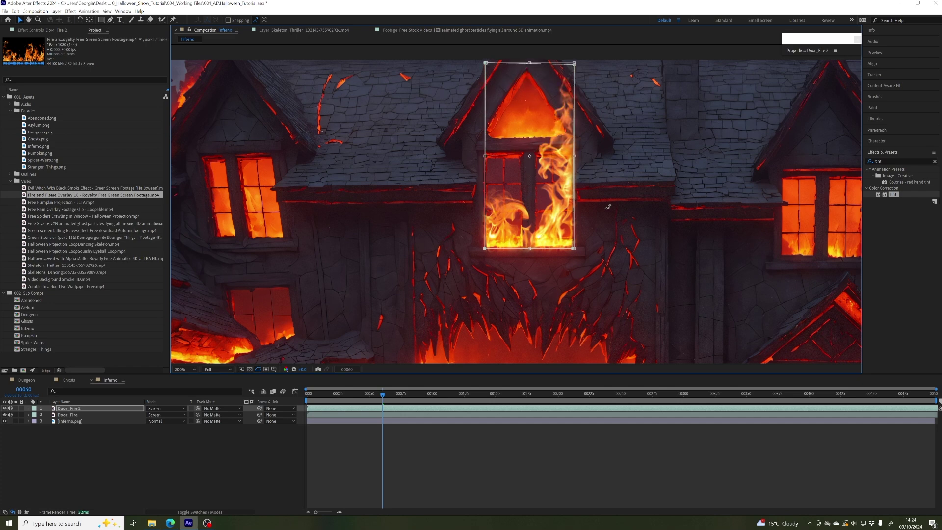
key(ctrl+shift+a)
drag(609, 207, 541, 238)
drag(376, 393, 501, 388)
- Adjust the mask feather on the duplicated fire layer at the central upper window
click(66, 410)
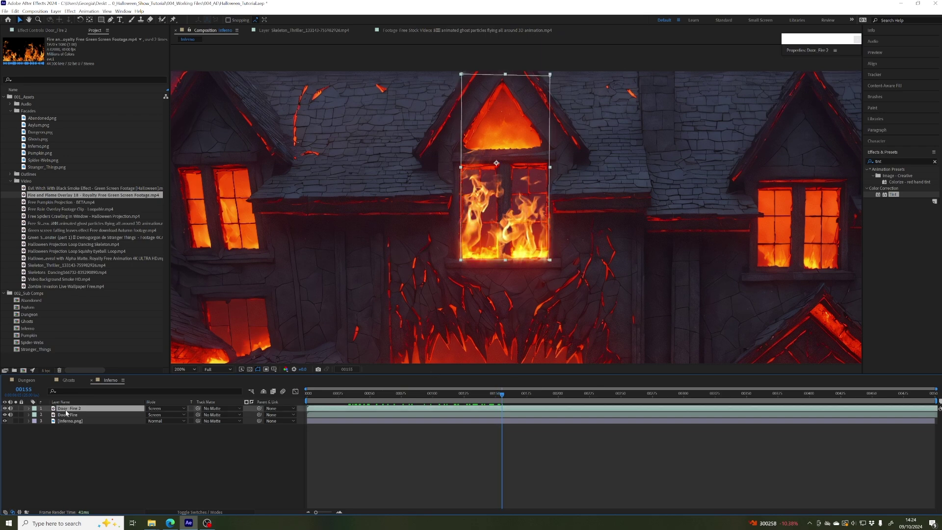
click(29, 408)
click(35, 415)
click(42, 422)
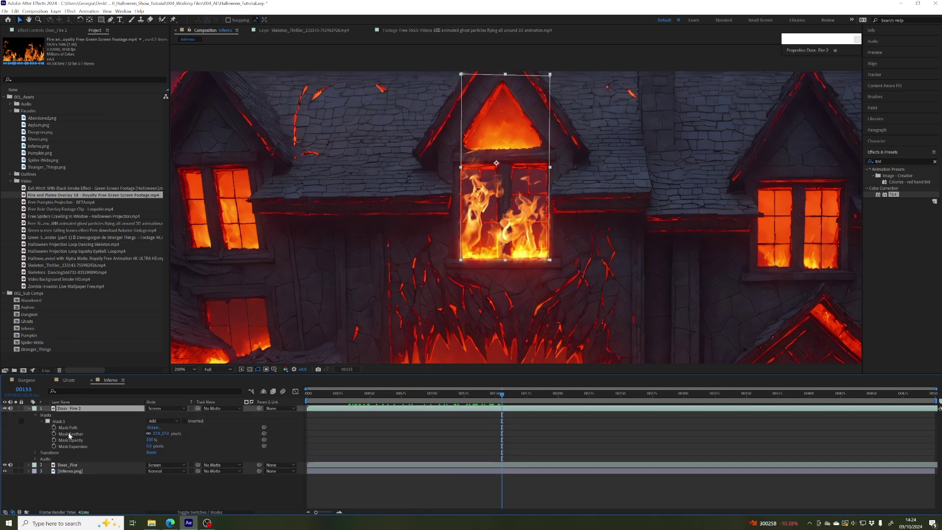
click(157, 434)
key(Return)
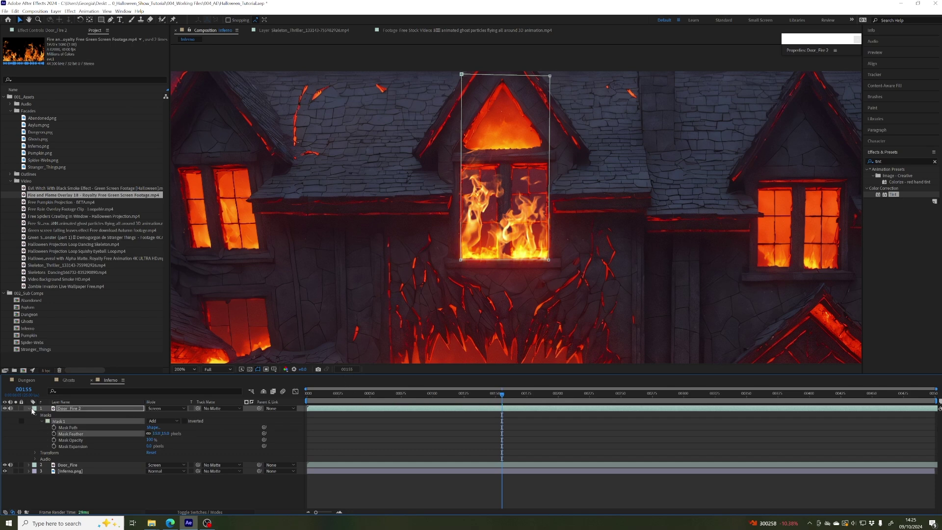
- Rename the central window's fire layer as Window_Fire
key(u)
key(Return)
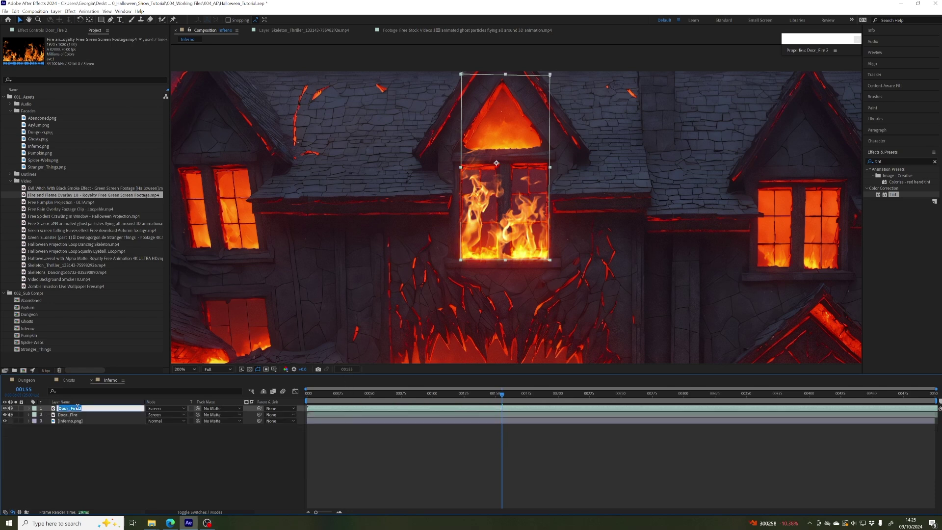
text(Windw)
text(w_Fire)
key(Return)
- Duplicate the Window_Fire layer and place the copy over the house's right dormer window
drag(608, 305, 590, 310)
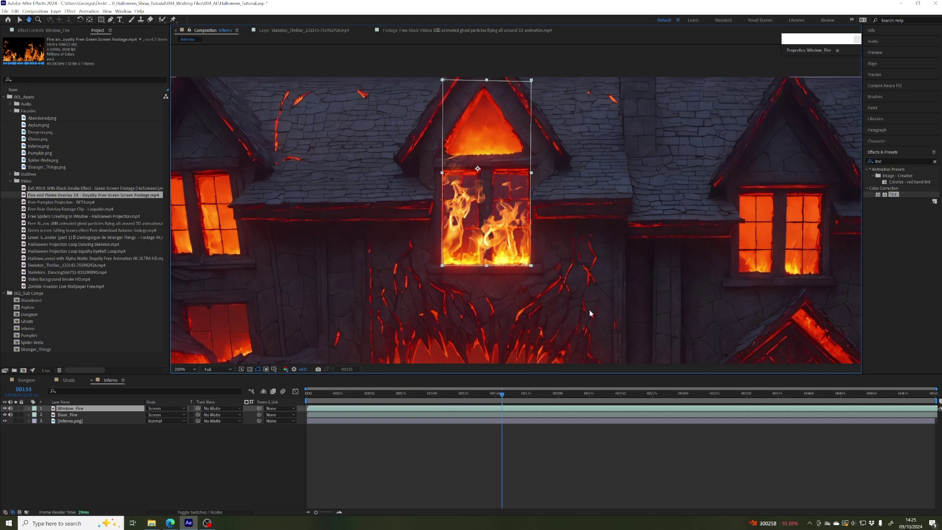
drag(395, 272, 351, 279)
key(ctrl+d)
drag(437, 233, 523, 231)
key(h)
key(v)
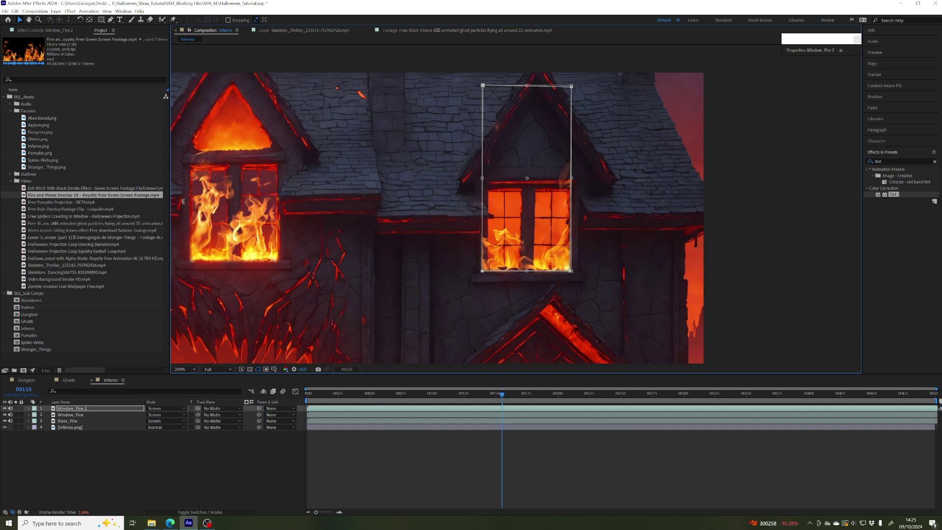
- Shift the two window fire layers in time so their flames play differently, and check the whole facade
click(606, 412)
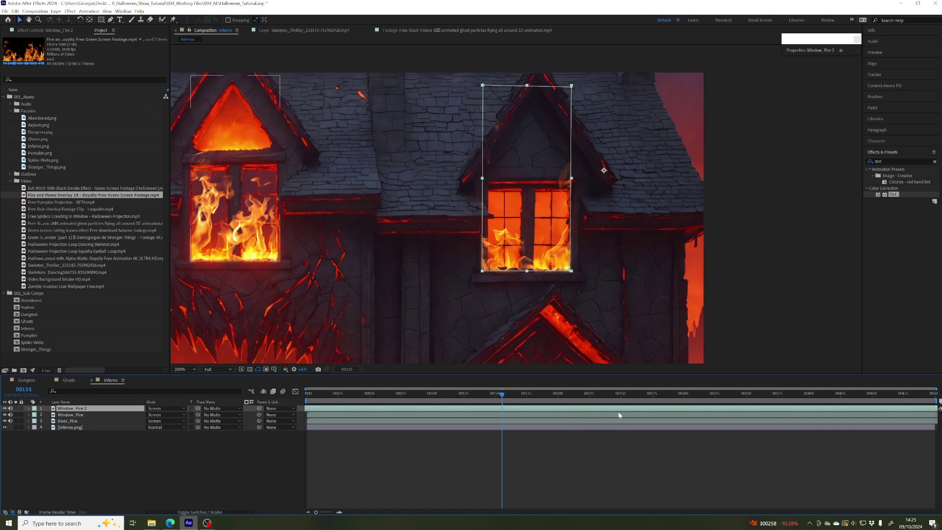
click(637, 415)
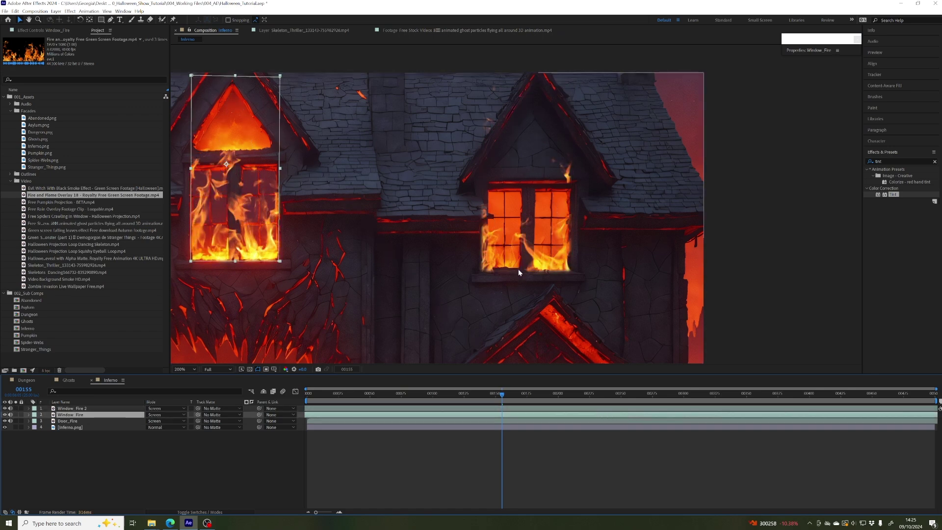
scroll(534, 285, down, 3)
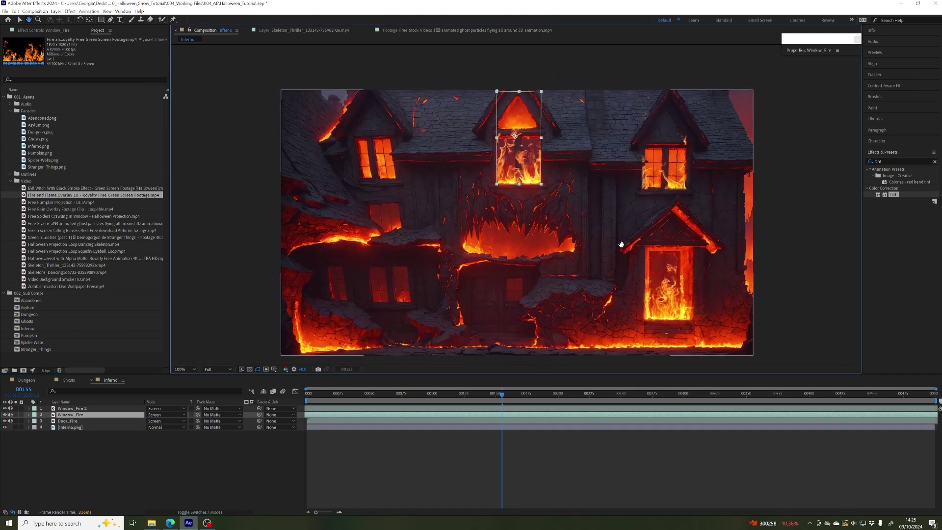
- Duplicate the right dormer's fire layer and place the copy over the house's left dormer window
click(73, 409)
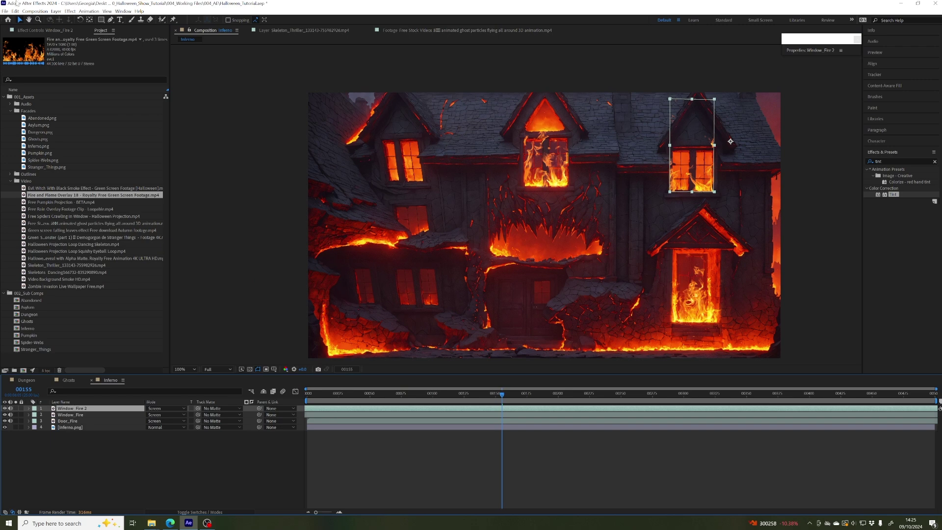
click(15, 11)
click(30, 99)
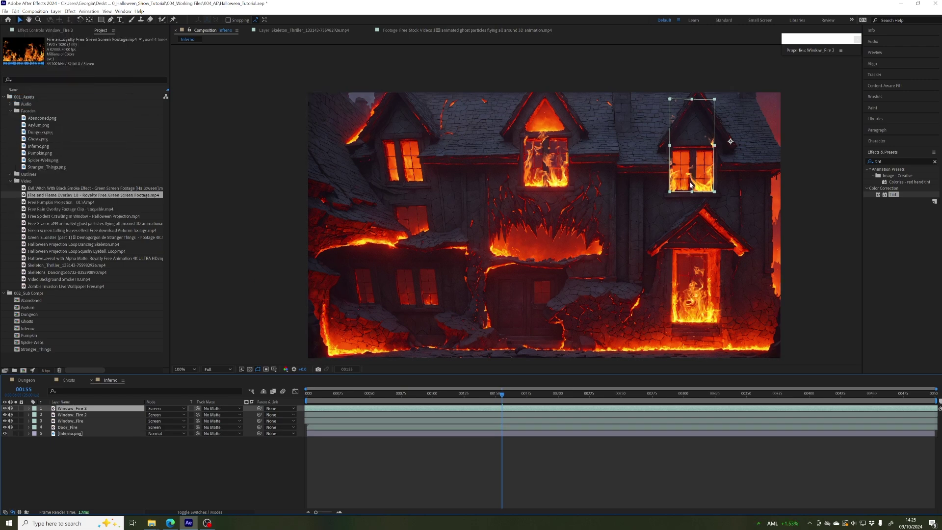
drag(699, 175, 502, 204)
key(h)
scroll(503, 205, up, 2)
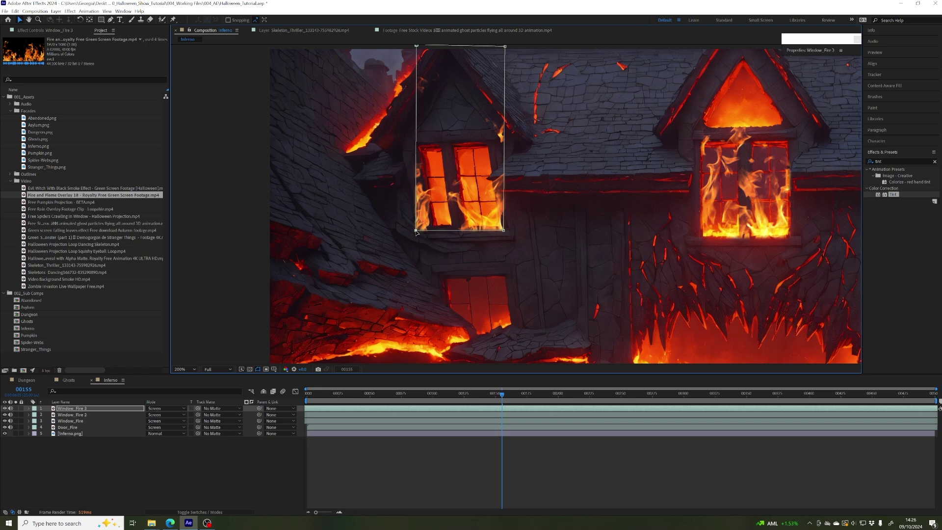
- Reshape the new fire layer's mask corners to follow the slanted left dormer window, and deselect the layer
drag(417, 231, 426, 231)
drag(504, 230, 501, 229)
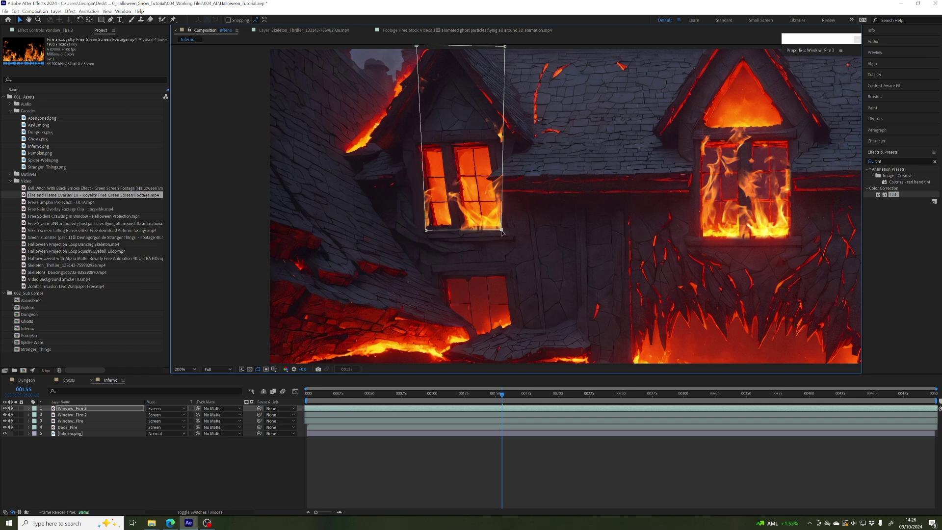
drag(505, 47, 481, 62)
drag(417, 46, 405, 76)
drag(426, 231, 430, 231)
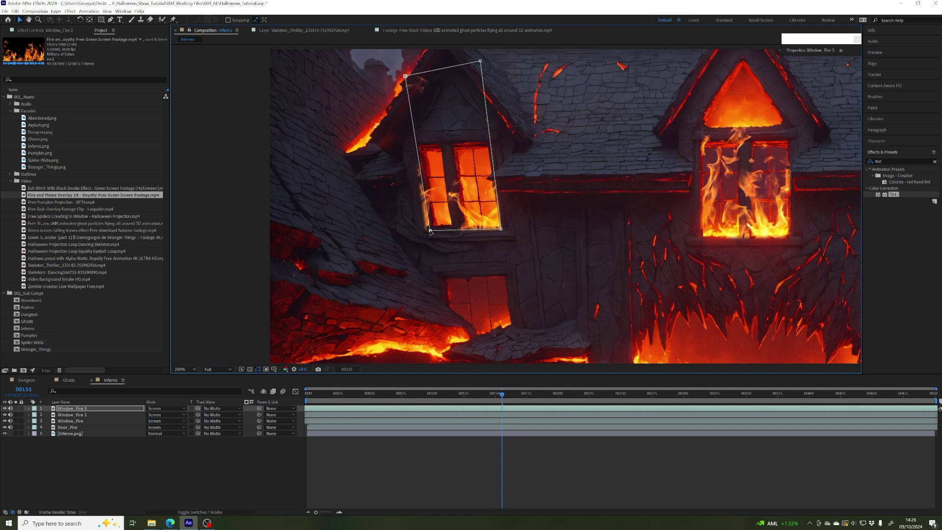
scroll(468, 221, down, 5)
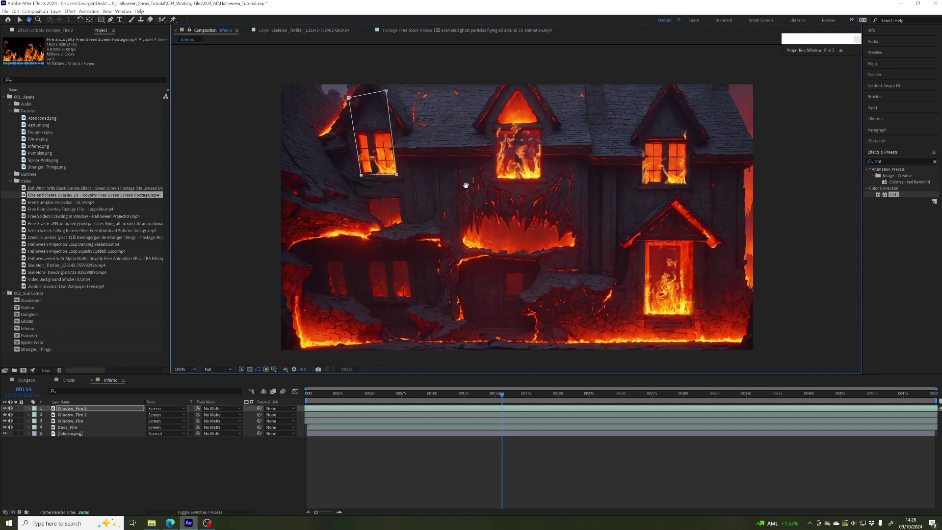
click(796, 220)
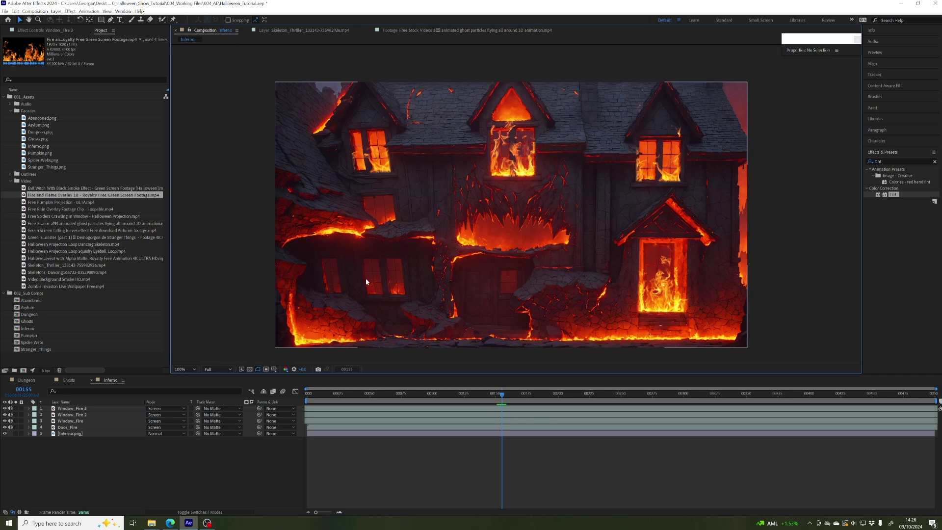
- Duplicate the Window_Fire 3 layer and rename the copy Central_Fire
click(73, 409)
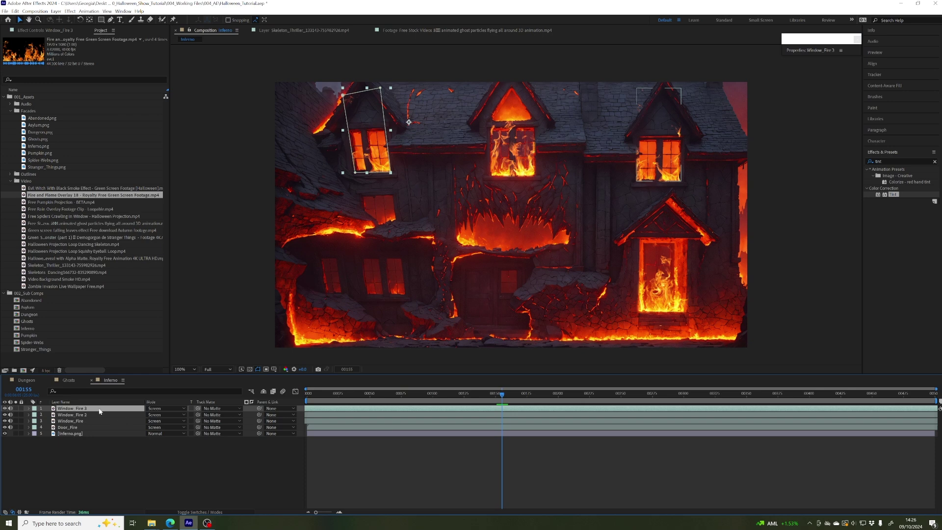
click(15, 11)
click(30, 100)
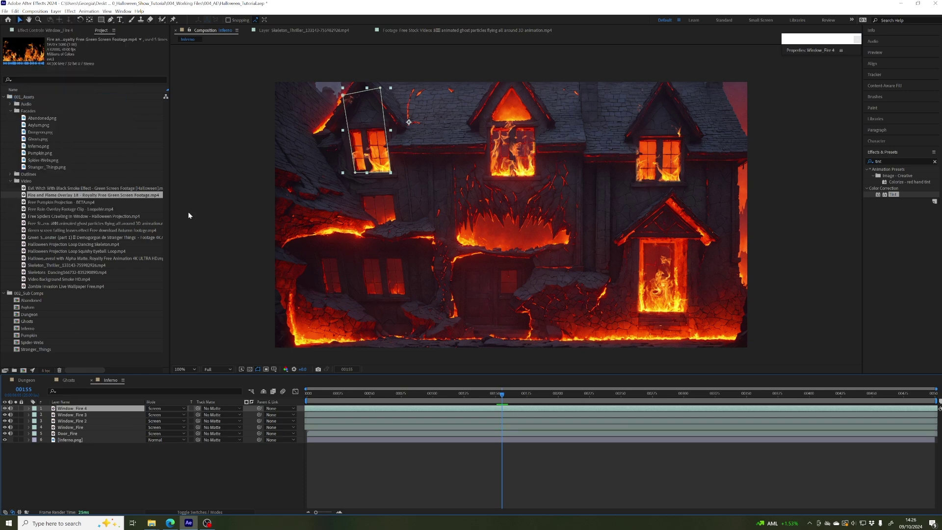
key(Return)
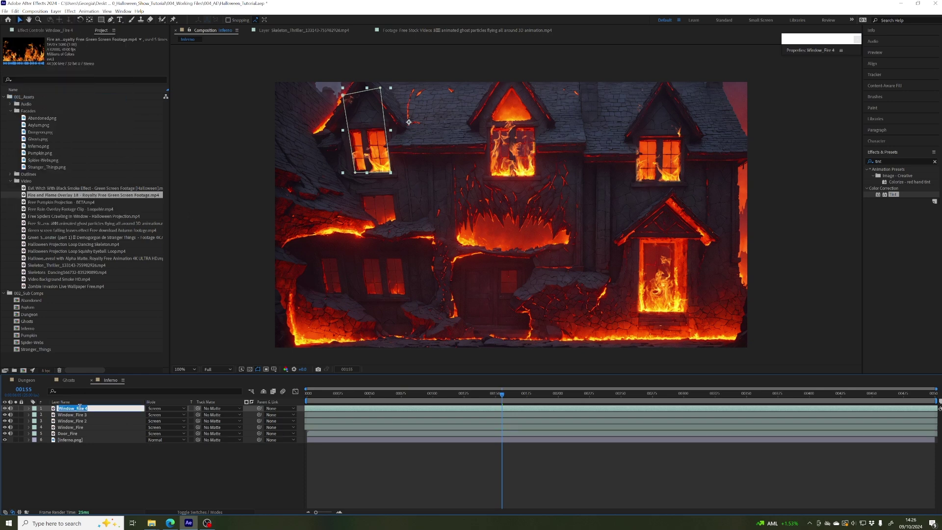
text(Central_Fire)
key(Return)
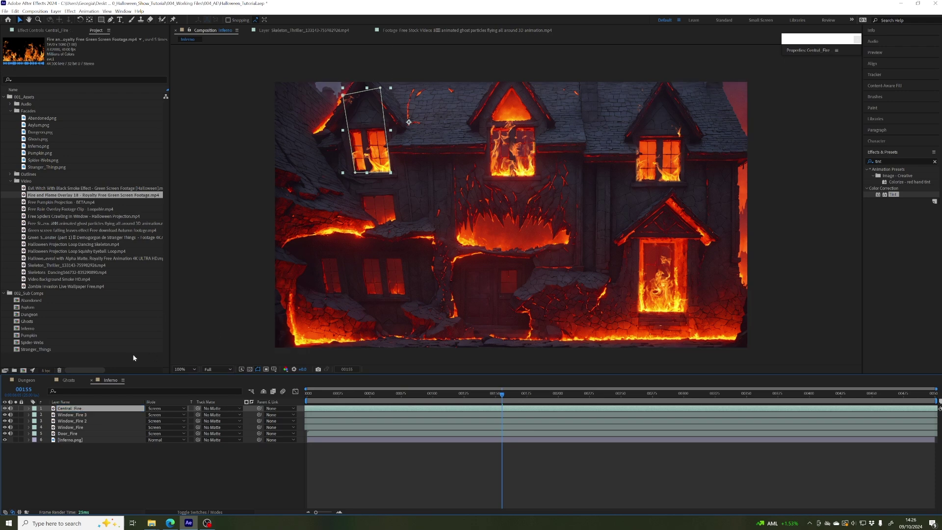
- Delete the existing mask from the Central_Fire layer
click(28, 409)
click(36, 415)
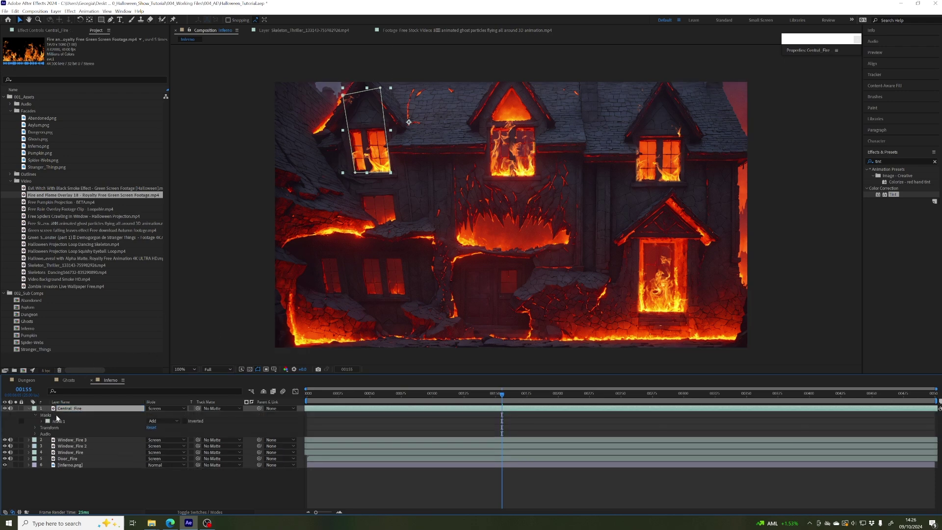
click(58, 422)
key(Delete)
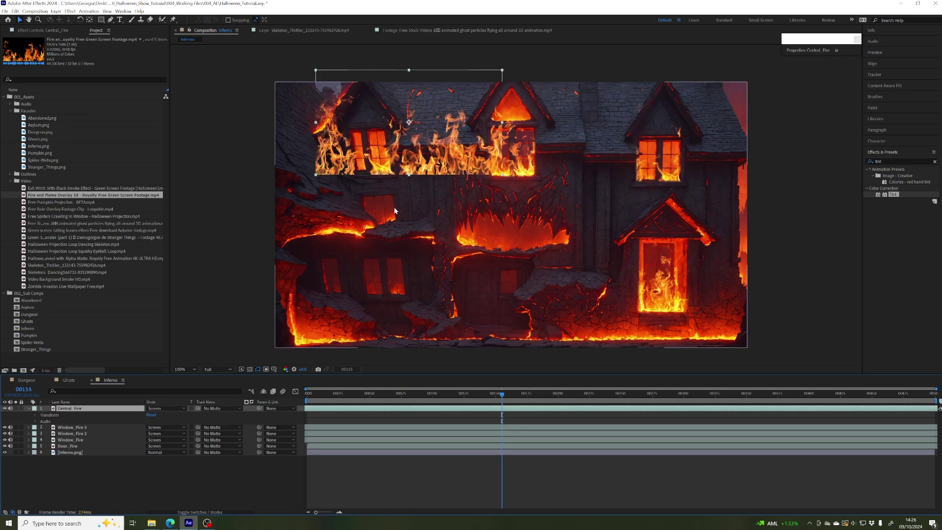
- Move the Central_Fire layer over the glowing jagged opening in the middle of the facade and enlarge it slightly
drag(463, 174, 543, 242)
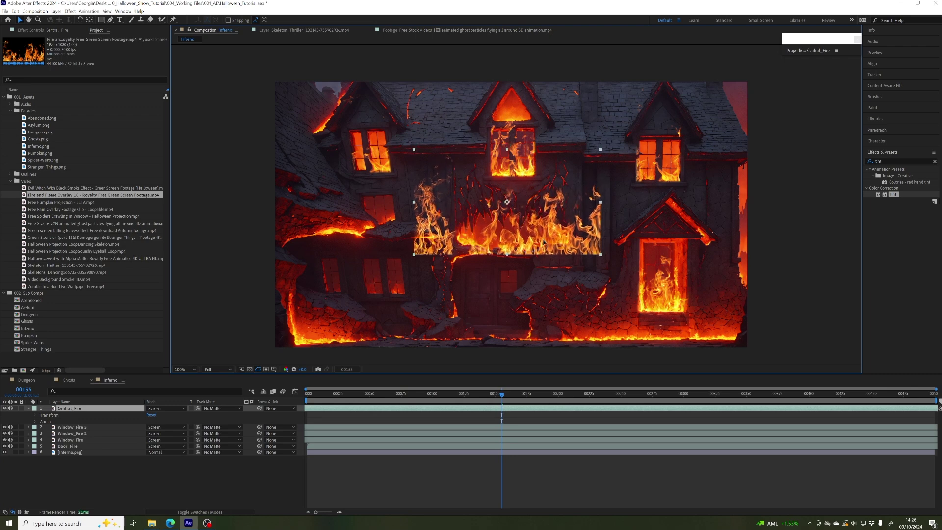
drag(600, 149, 609, 146)
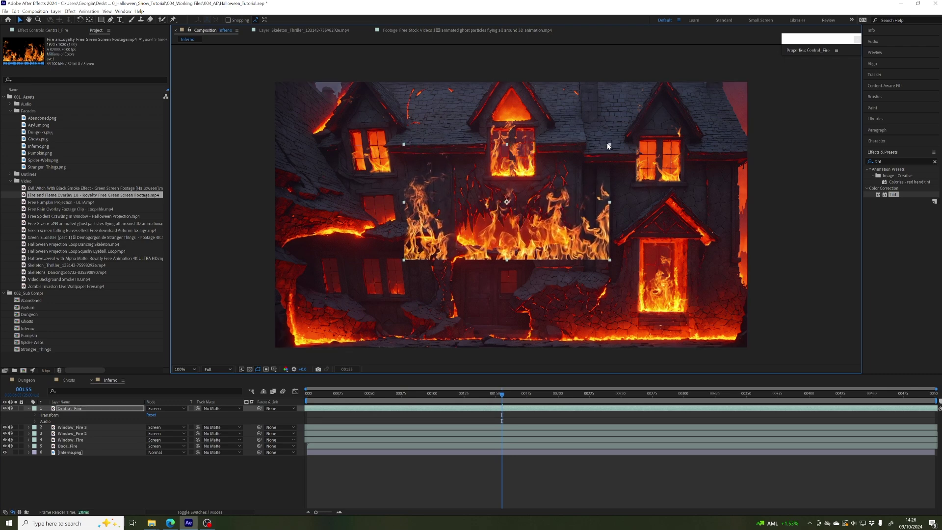
drag(523, 250, 527, 245)
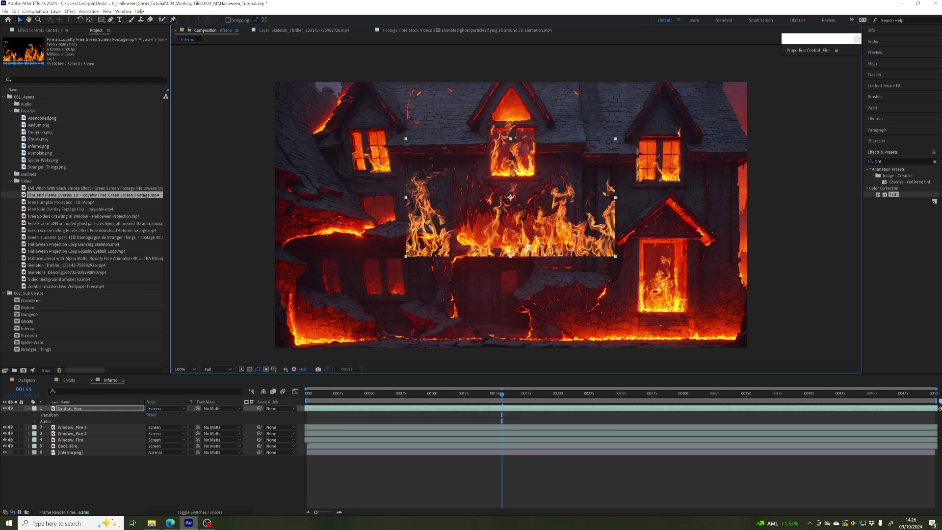
scroll(527, 245, right, 1)
key(v)
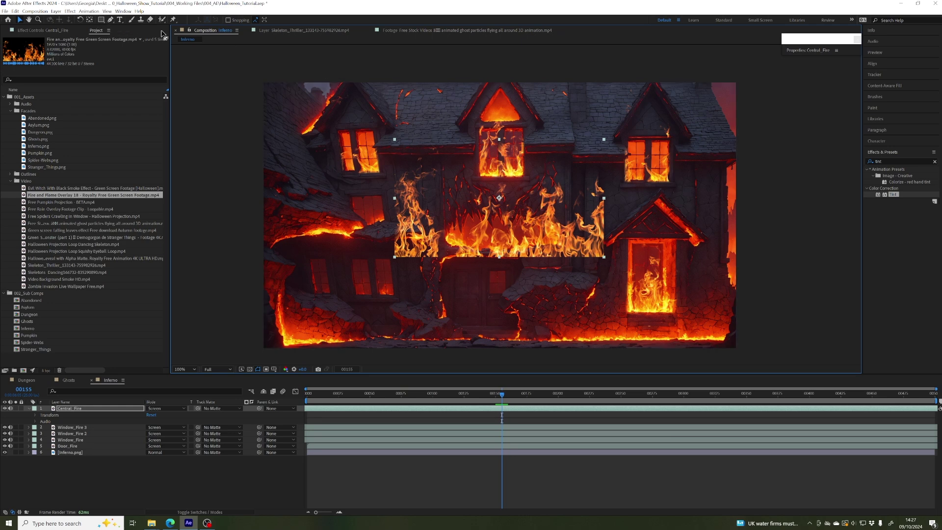
- Draw an elliptical mask on Central_Fire around the central opening's flames and narrow it slightly from both sides
click(102, 22)
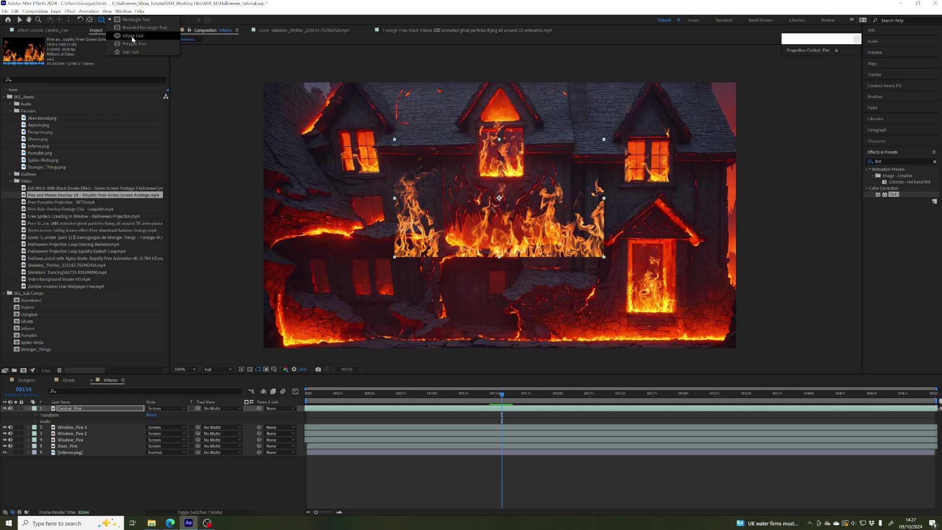
click(138, 38)
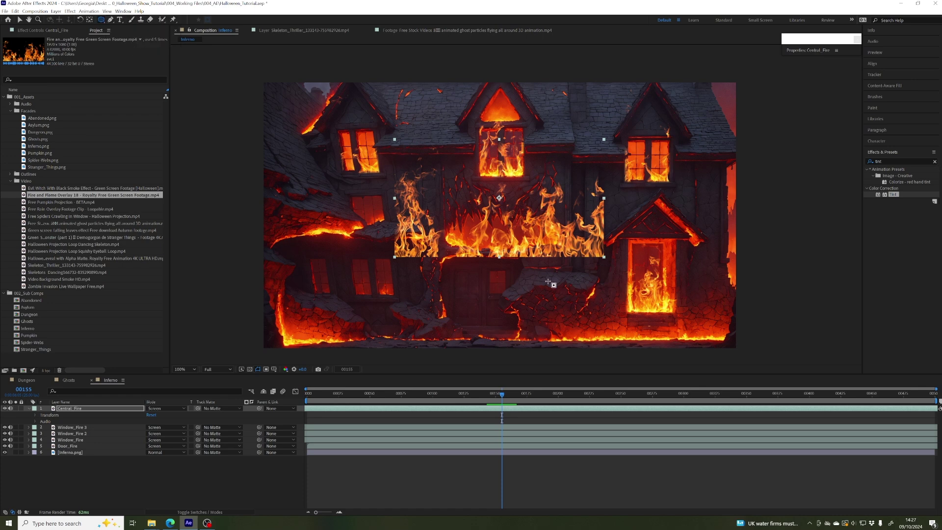
drag(431, 158, 570, 271)
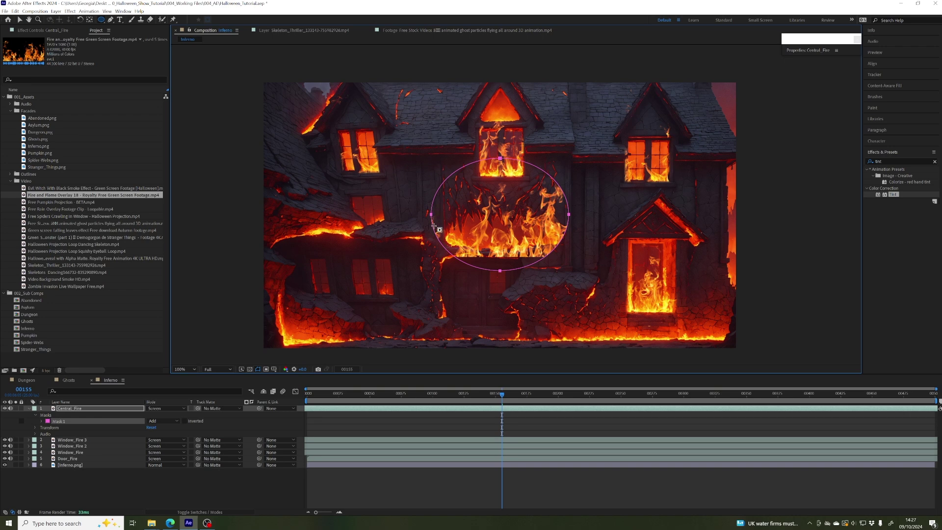
click(21, 22)
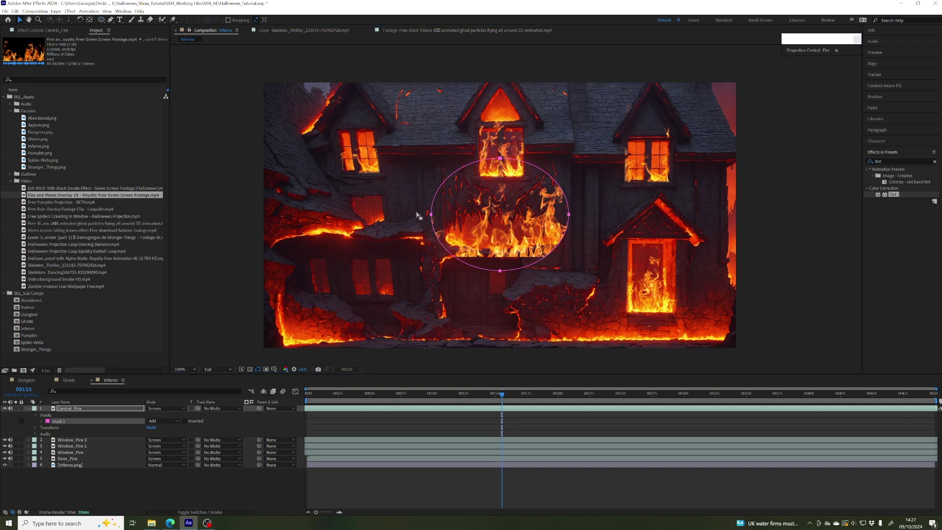
double_click(432, 214)
drag(431, 215, 438, 215)
drag(569, 214, 567, 216)
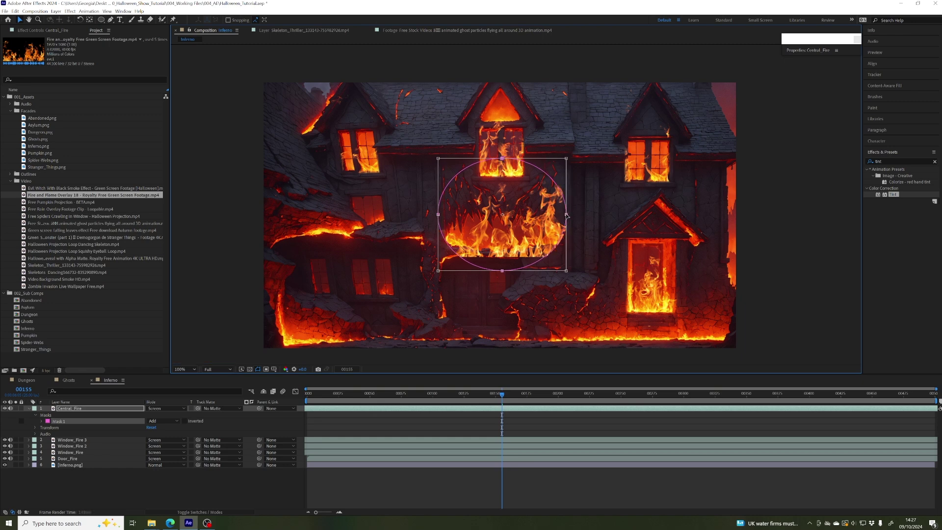
- Feather the elliptical mask by 47 pixels and pull its side points inward to fit the opening
click(42, 421)
drag(154, 434, 163, 435)
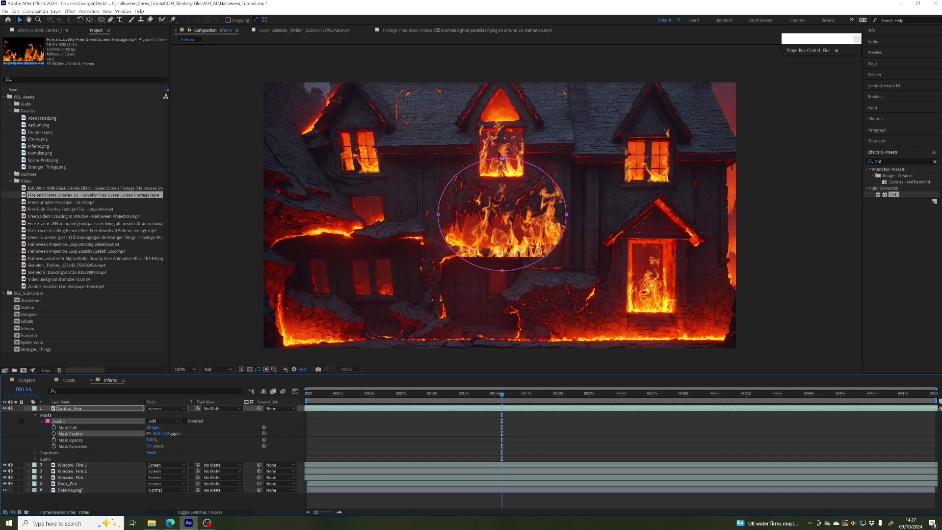
drag(566, 215, 559, 216)
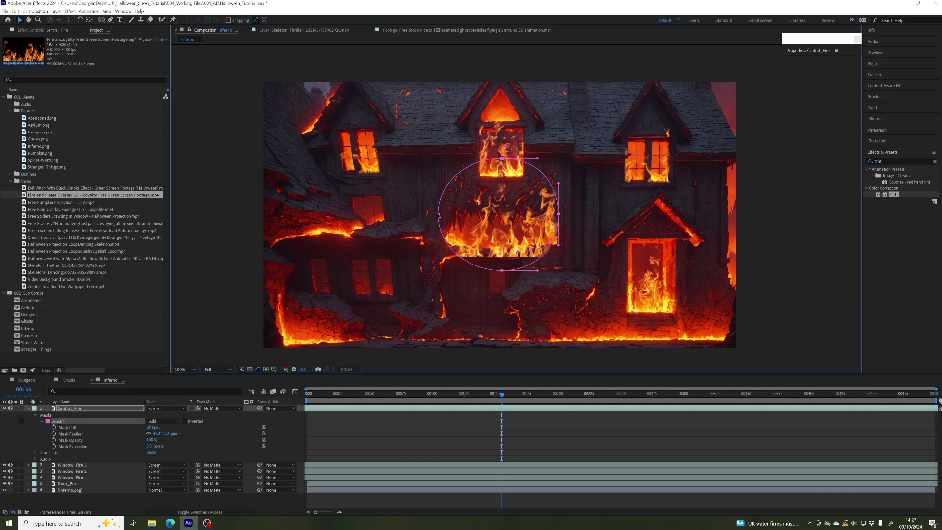
drag(438, 216, 442, 216)
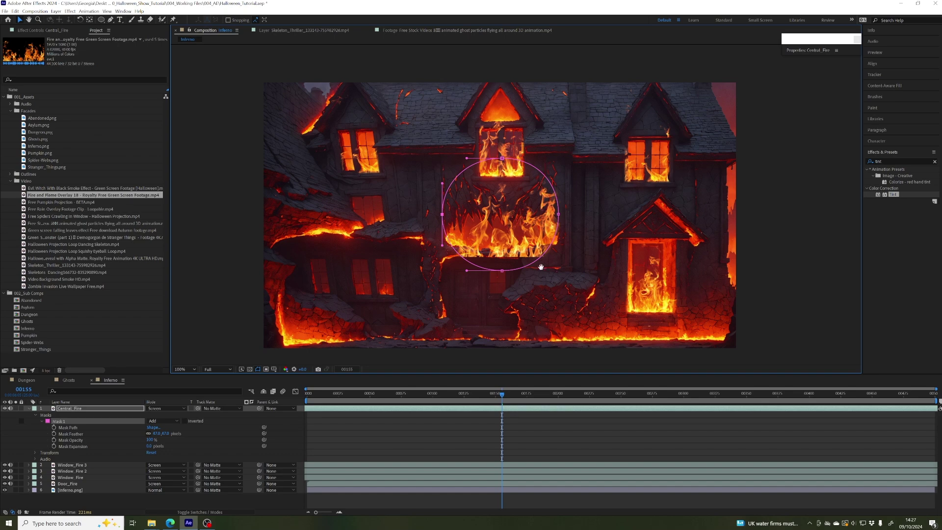
- Start a second mask on Central_Fire with the Pen tool, tracing the rocky ledge from the opening's left edge to its middle
scroll(541, 267, up, 4)
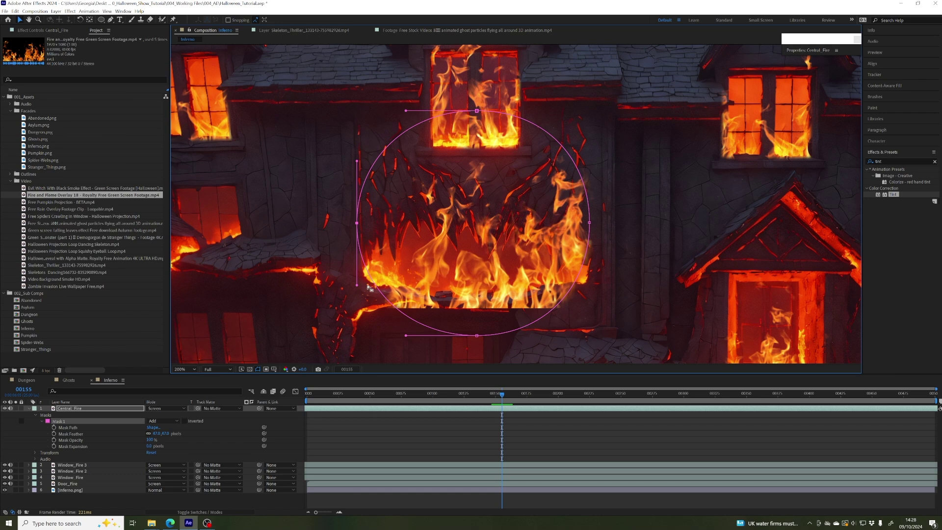
key(Return)
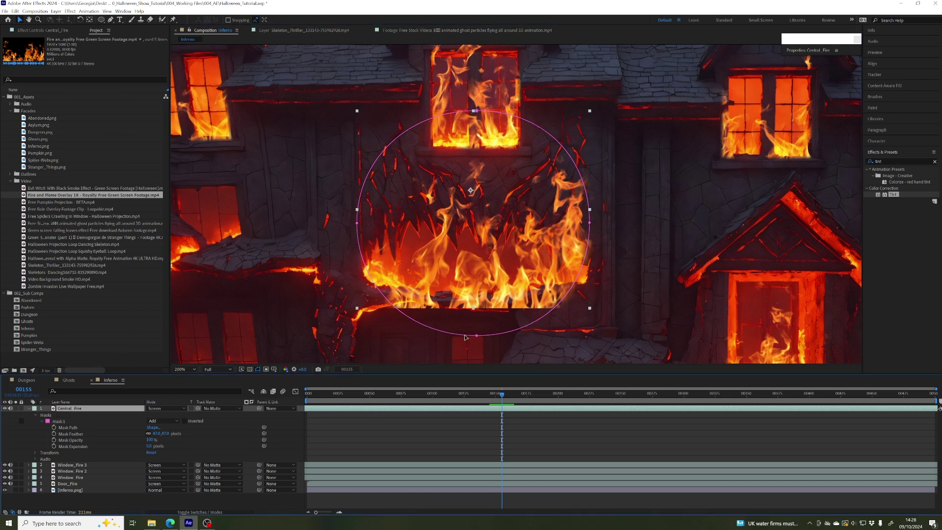
click(110, 21)
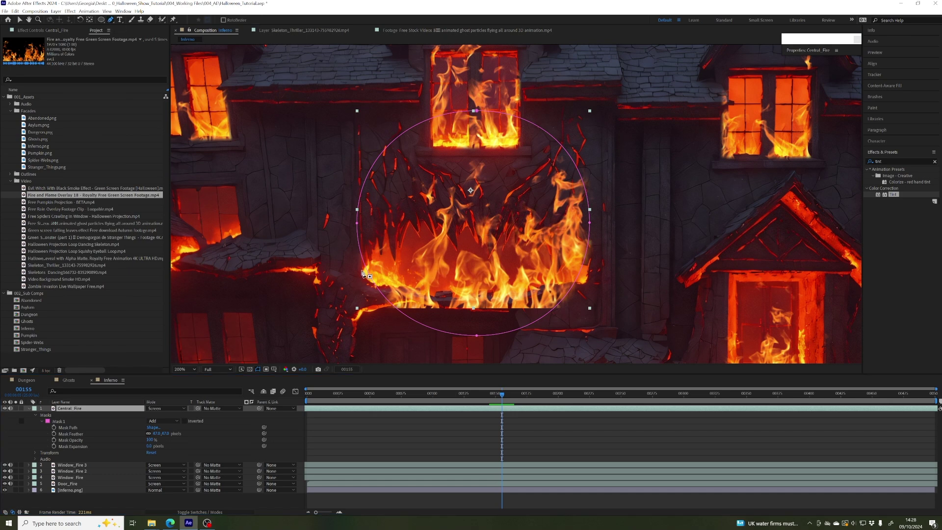
drag(362, 268, 384, 285)
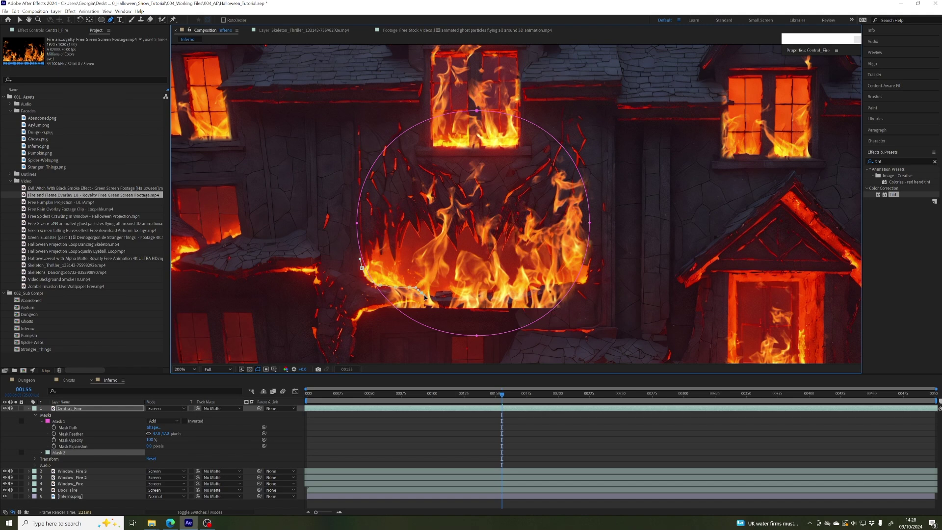
drag(445, 292, 450, 290)
click(479, 296)
- Hide the Central_Fire layer's flames and continue the second mask's path closely around the rocks at the ledge's middle
click(6, 408)
click(63, 411)
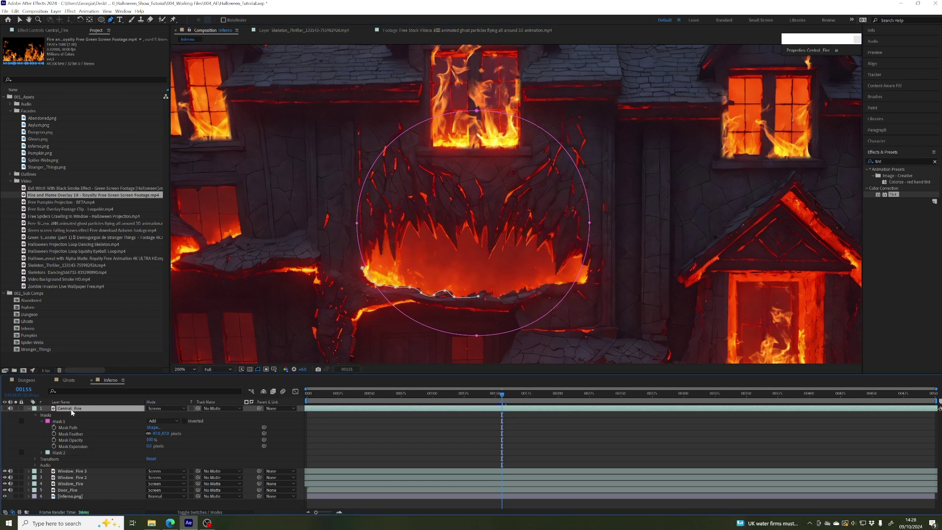
click(449, 292)
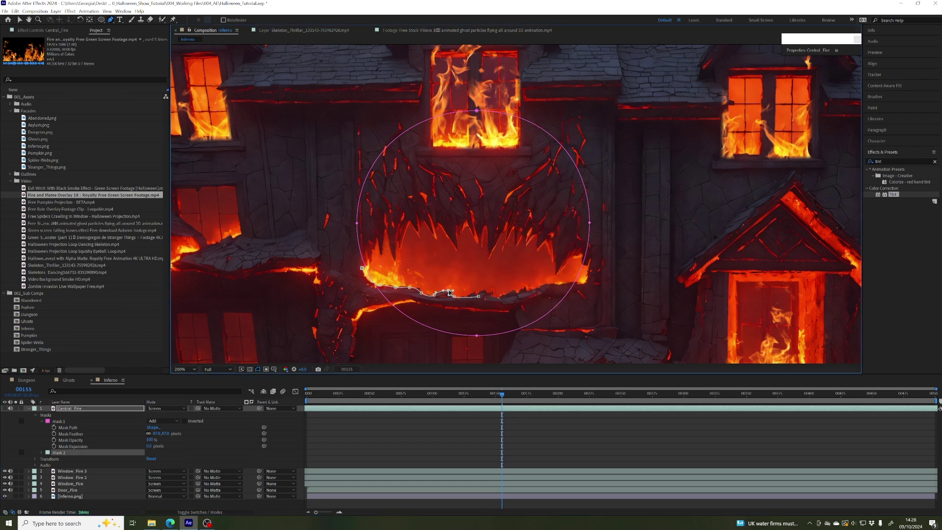
drag(451, 294, 480, 293)
click(477, 290)
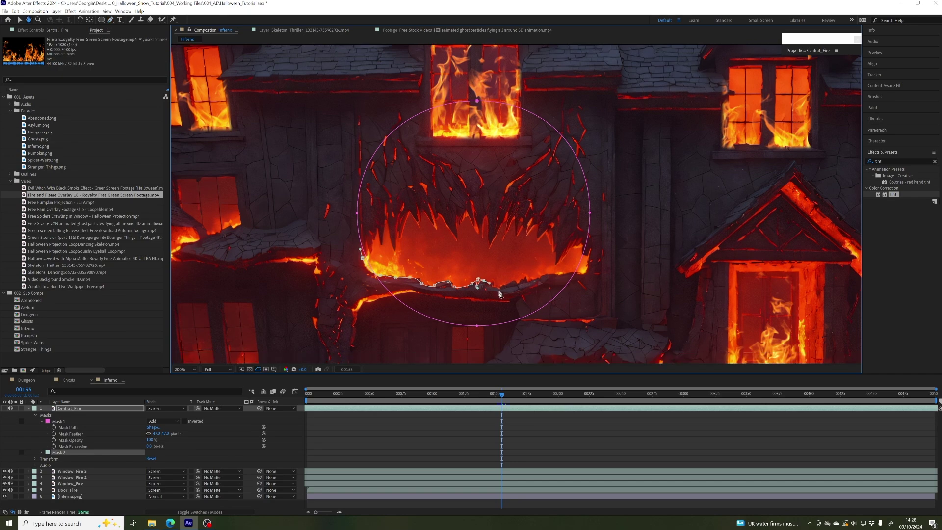
click(489, 293)
scroll(484, 295, up, 2)
key(ctrl+z)
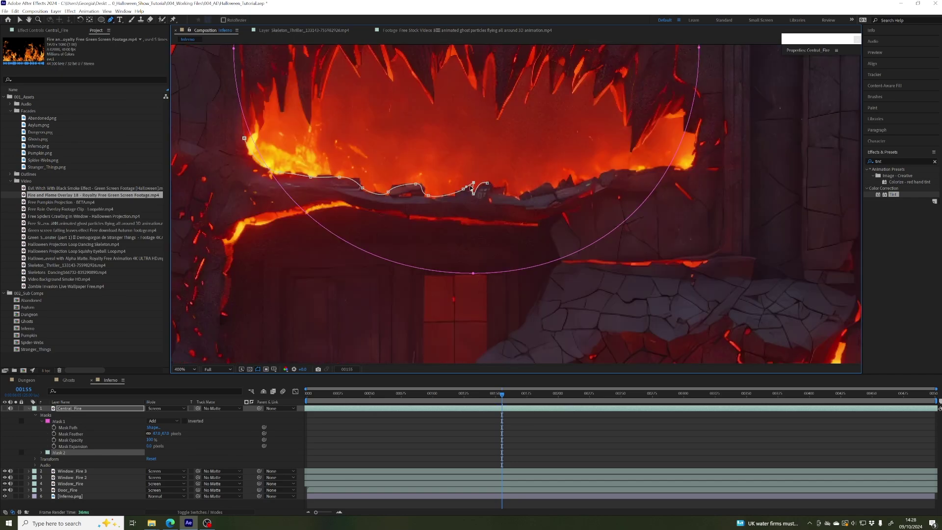
key(ctrl+shift+z)
- Trace the second mask's path along the right half of the ledge up to the opening's right edge
click(506, 184)
click(506, 197)
drag(524, 197, 615, 171)
click(574, 186)
click(594, 176)
click(639, 169)
click(651, 170)
click(669, 167)
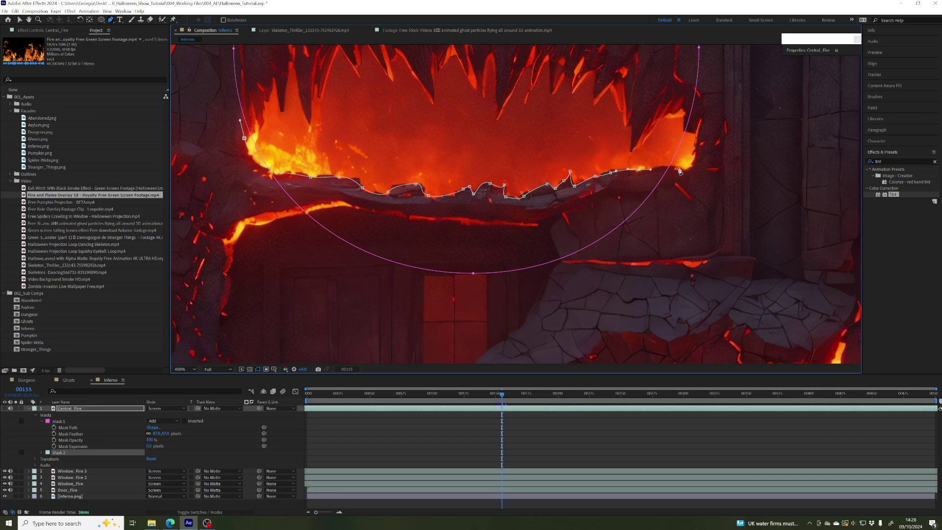
click(679, 168)
click(694, 159)
- Close the second mask with a wide curved loop beneath the ledge, back to its starting point
scroll(543, 196, down, 2)
drag(666, 266, 677, 300)
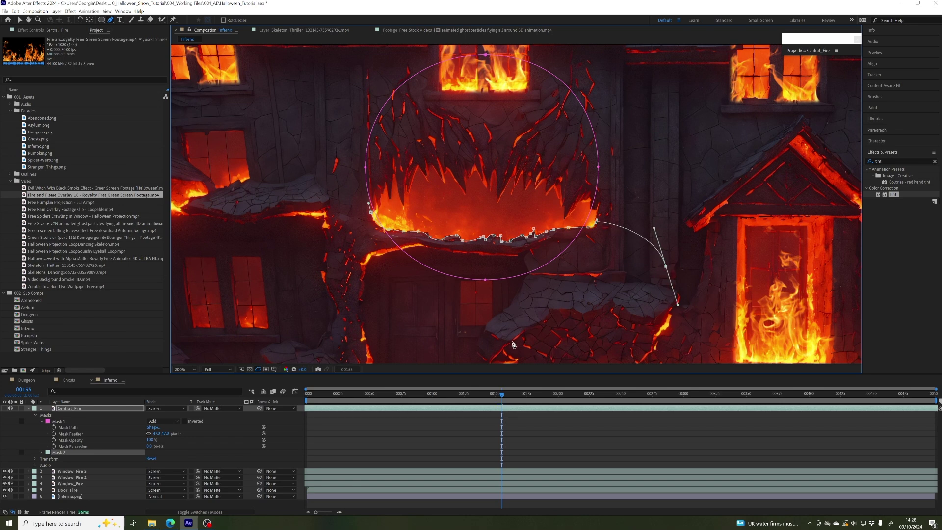
drag(511, 342, 460, 347)
drag(300, 284, 336, 211)
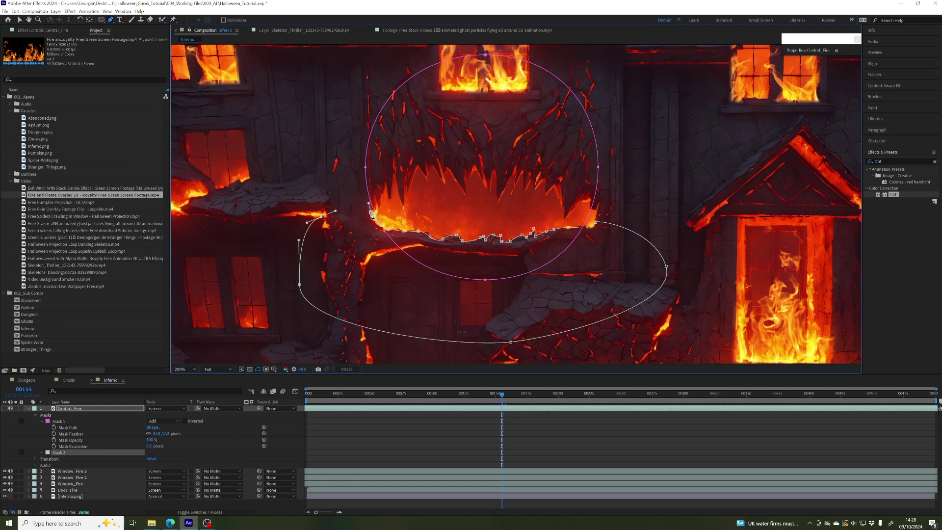
click(371, 213)
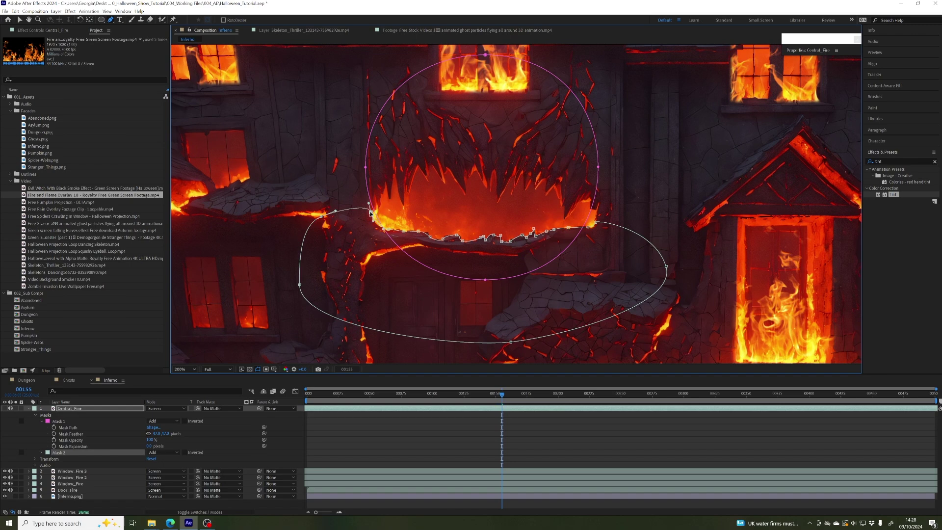
- Show the Central_Fire layer again, set its second mask to Subtract, and check the flames against the whole facade
click(5, 408)
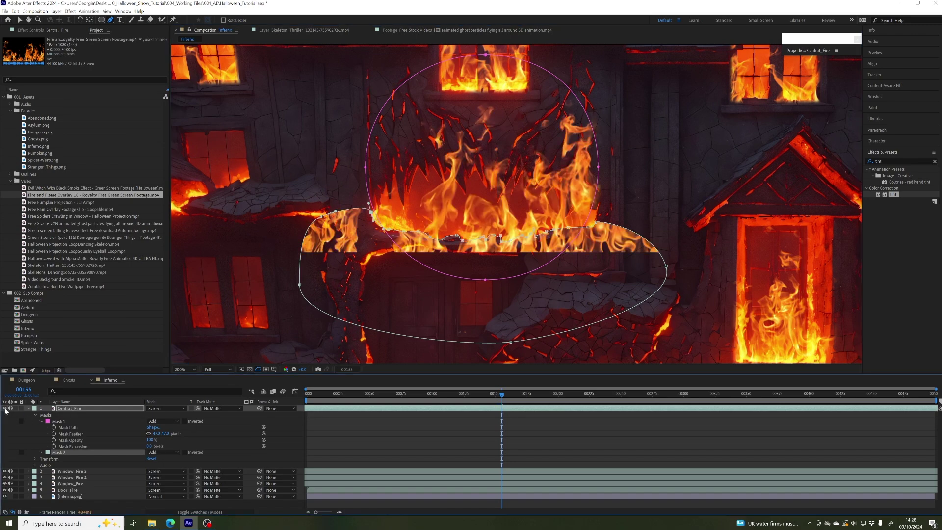
click(163, 453)
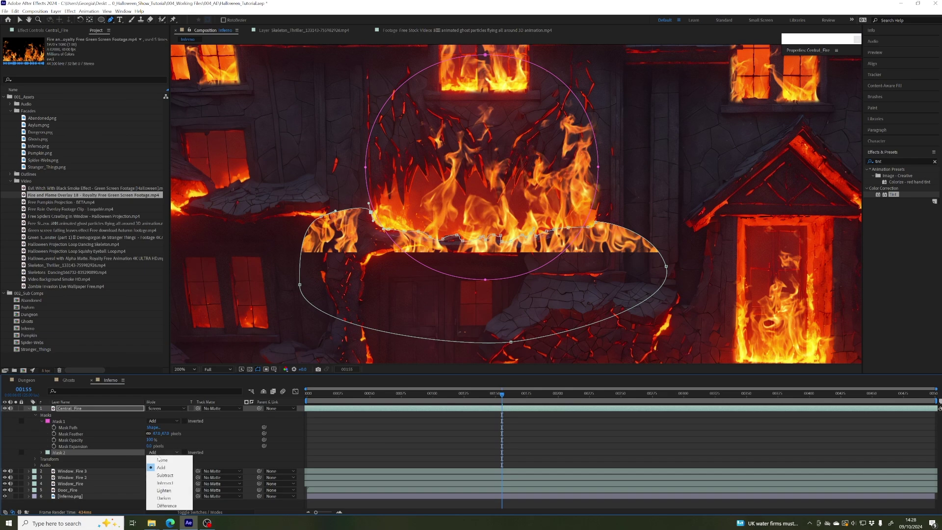
click(165, 476)
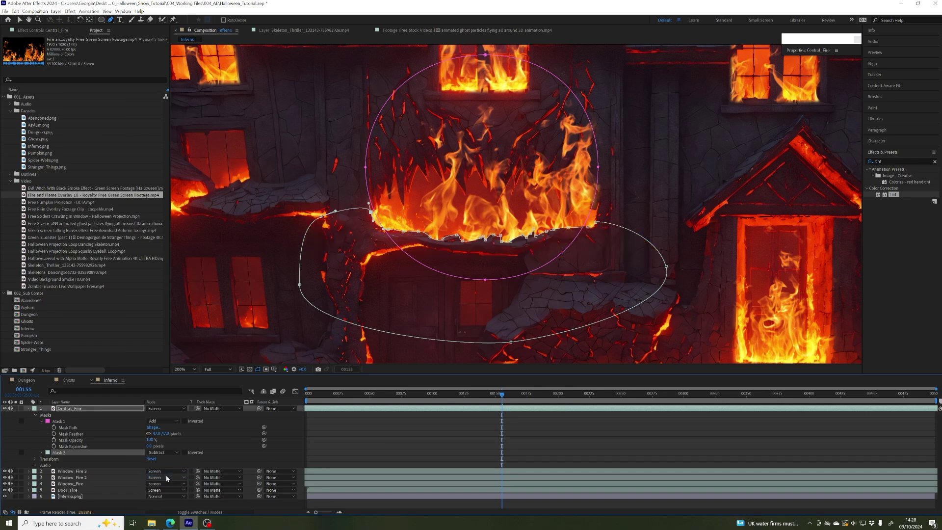
click(20, 19)
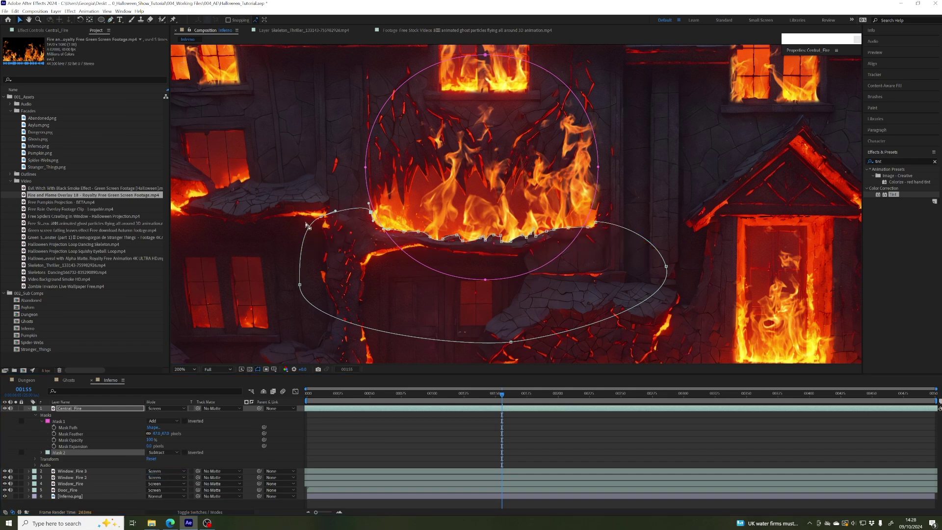
click(224, 211)
scroll(478, 258, down, 2)
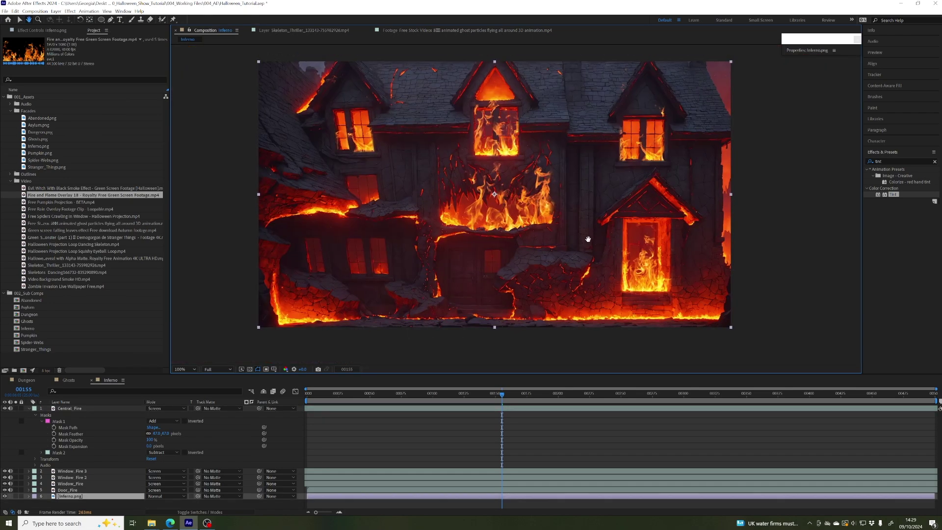
- Check the flames at frame 205 and collapse the Central_Fire layer's mask properties, leaving no layer selected
mouse_move(502, 396)
mouse_down()
mouse_move(612, 395)
mouse_move(488, 400)
mouse_move(565, 395)
mouse_up()
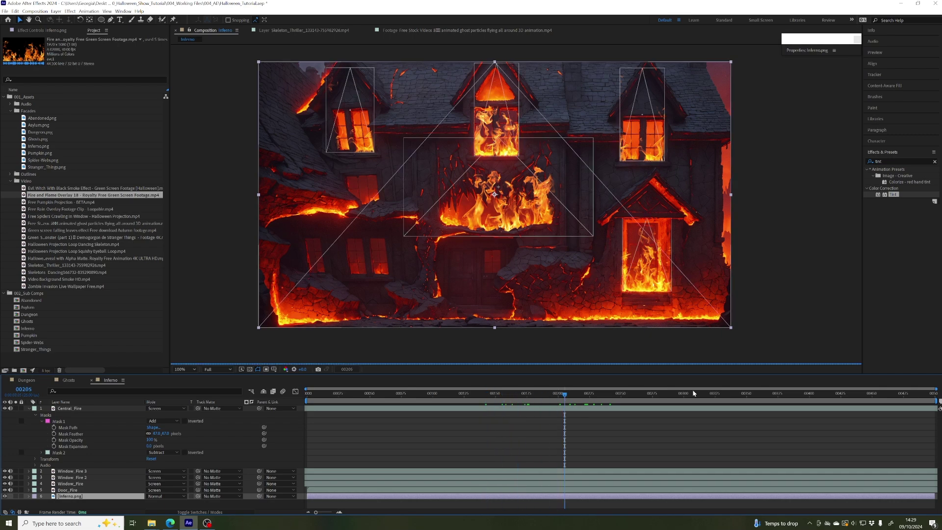
click(29, 414)
click(28, 409)
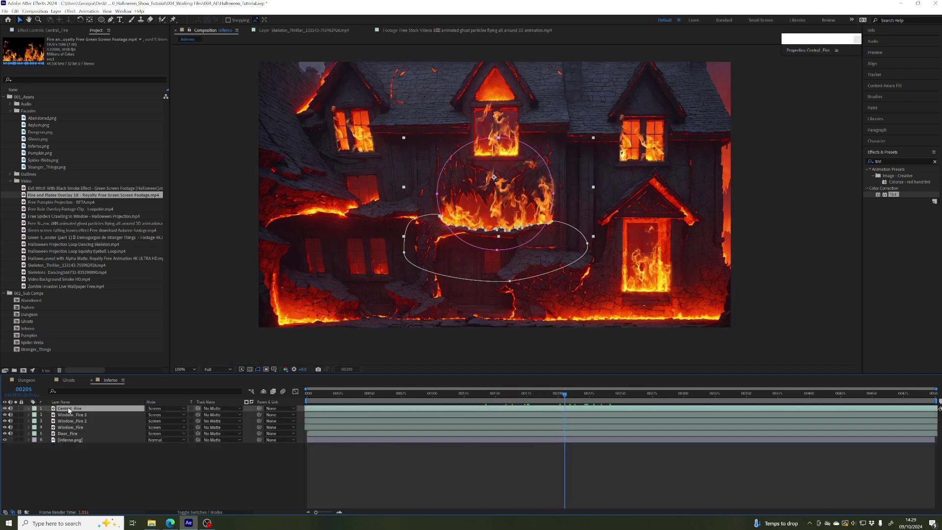
click(233, 398)
drag(584, 264, 596, 284)
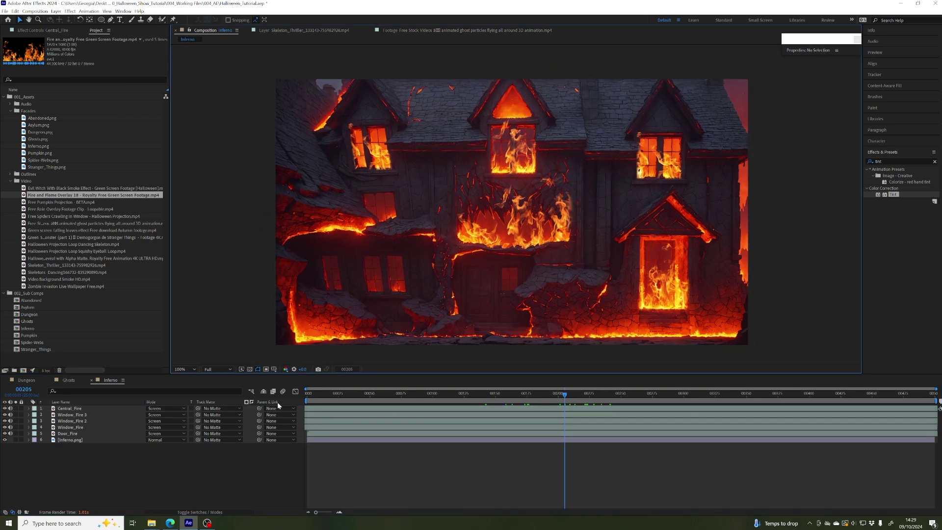
click(117, 407)
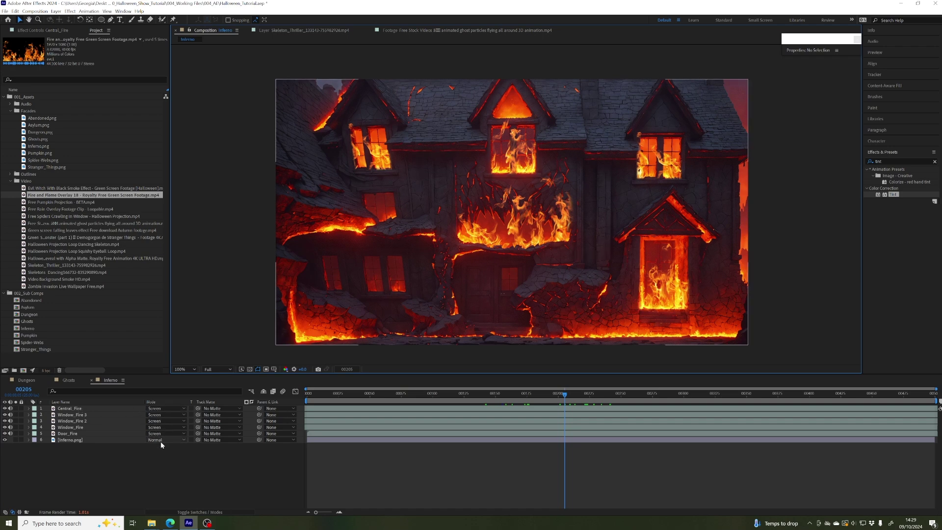
click(162, 420)
click(158, 408)
click(667, 188)
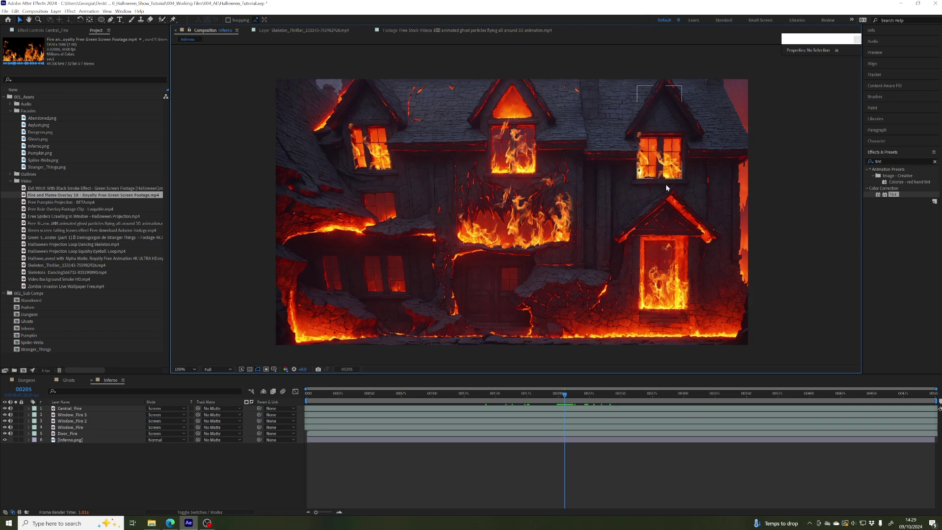
click(650, 293)
click(520, 185)
click(412, 312)
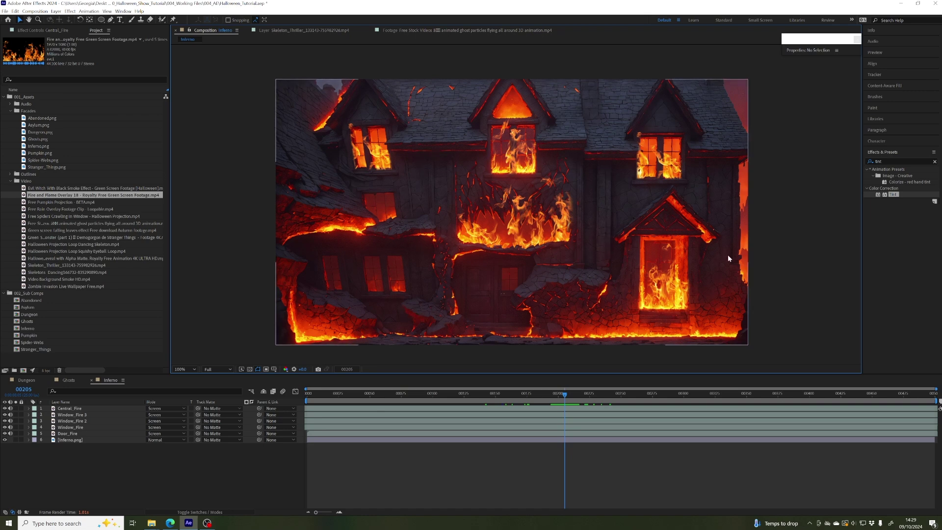
click(660, 254)
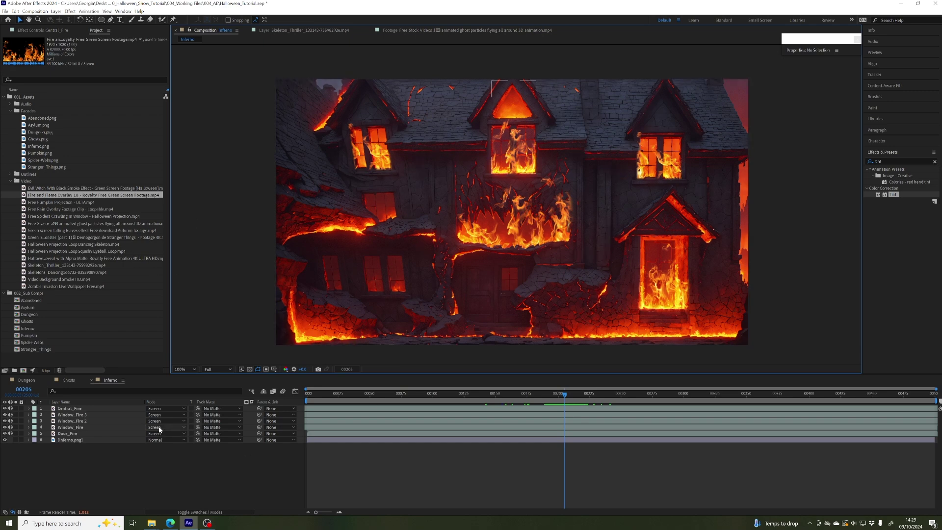
- Try the Add and Lighten blending modes on the Central_Fire layer, and return it to Screen
click(166, 409)
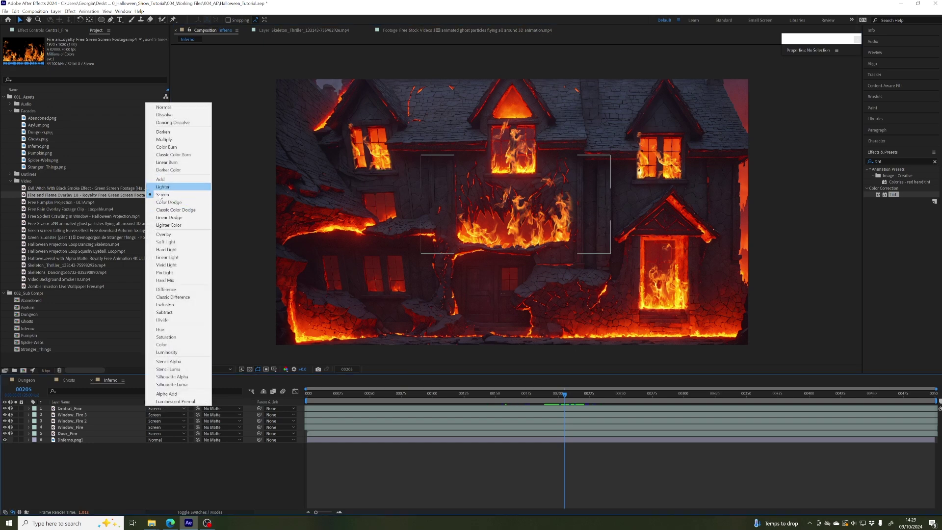
click(169, 180)
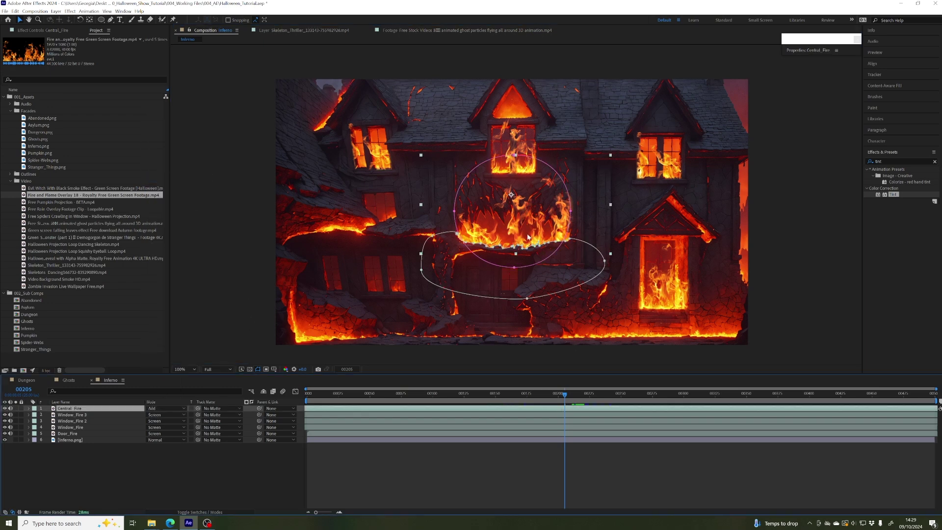
click(155, 408)
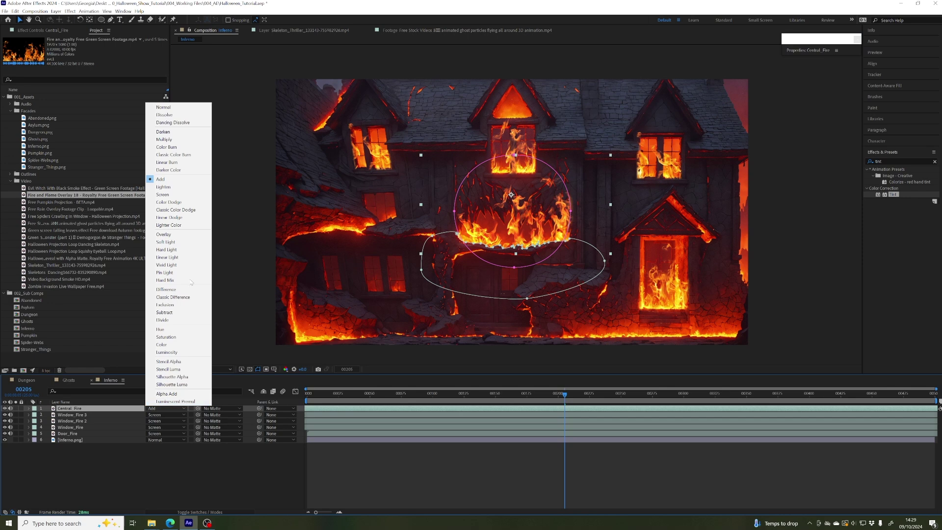
click(163, 187)
click(161, 408)
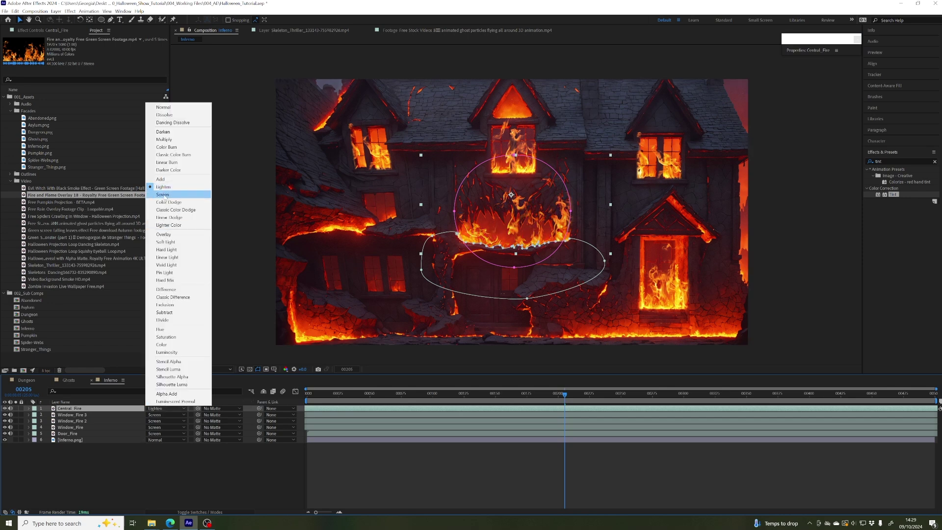
click(162, 195)
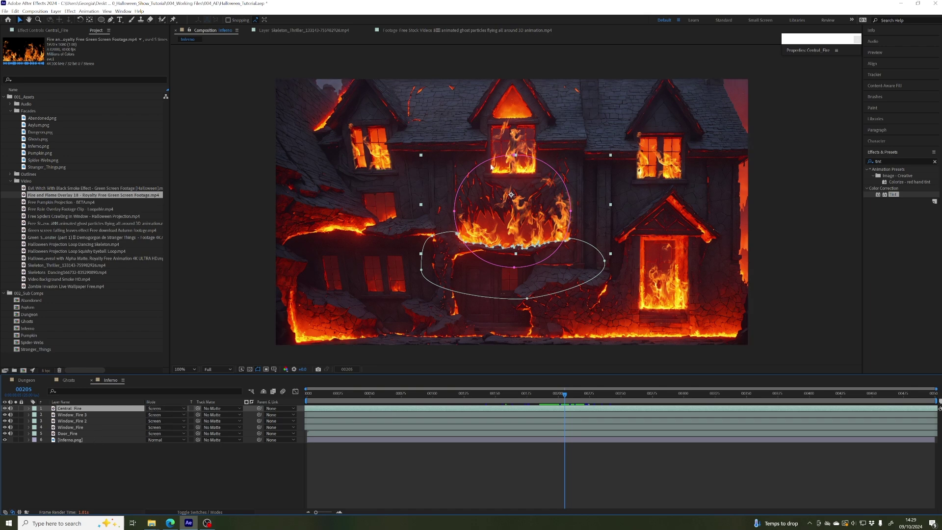
click(122, 466)
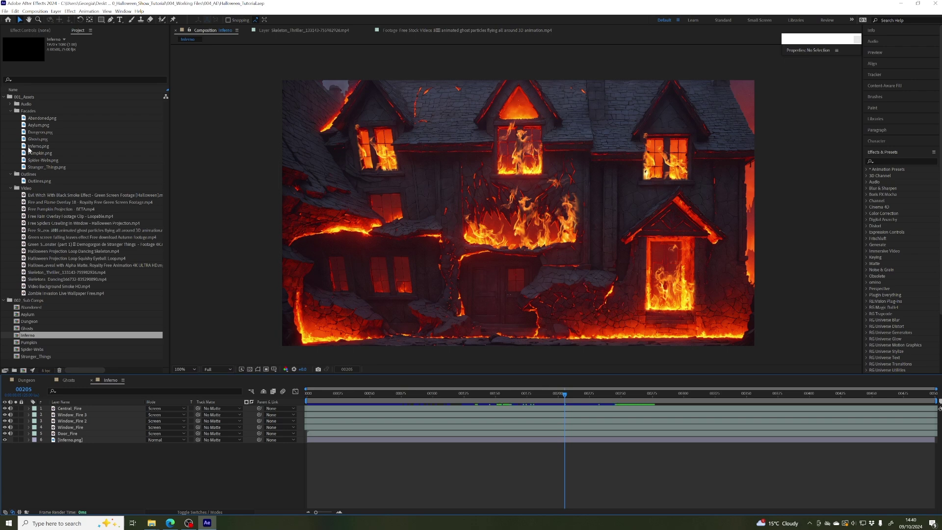
- Collapse the Facades, Outlines and Video folders in the project and expand the SFX folder inside Audio
click(10, 111)
click(10, 118)
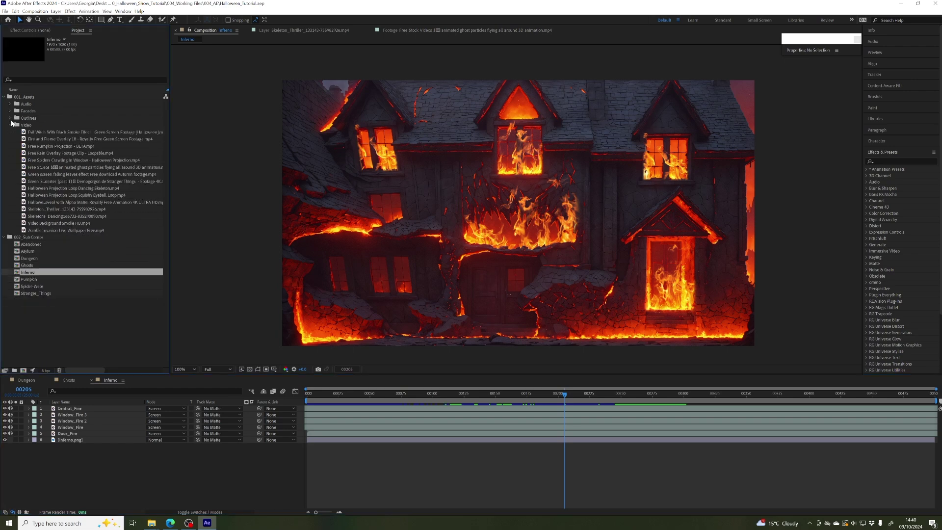
click(10, 125)
click(11, 104)
click(28, 104)
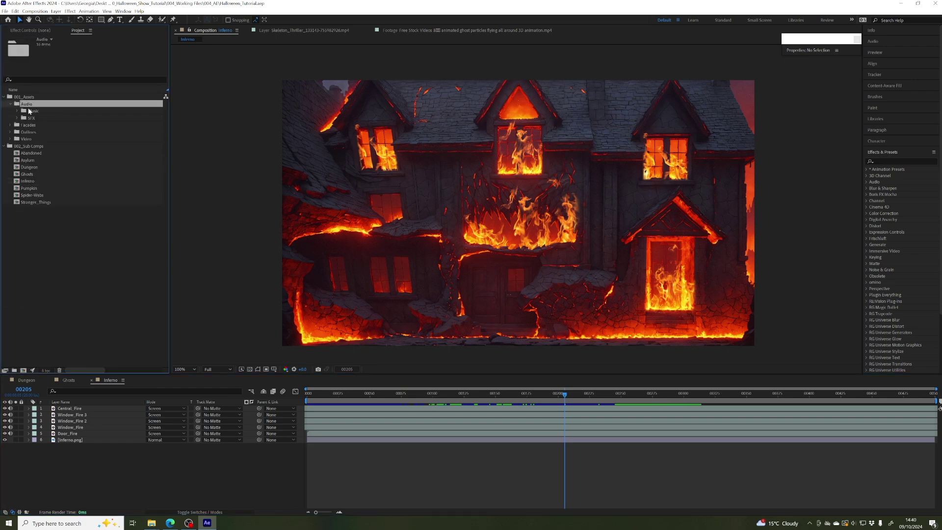
click(36, 119)
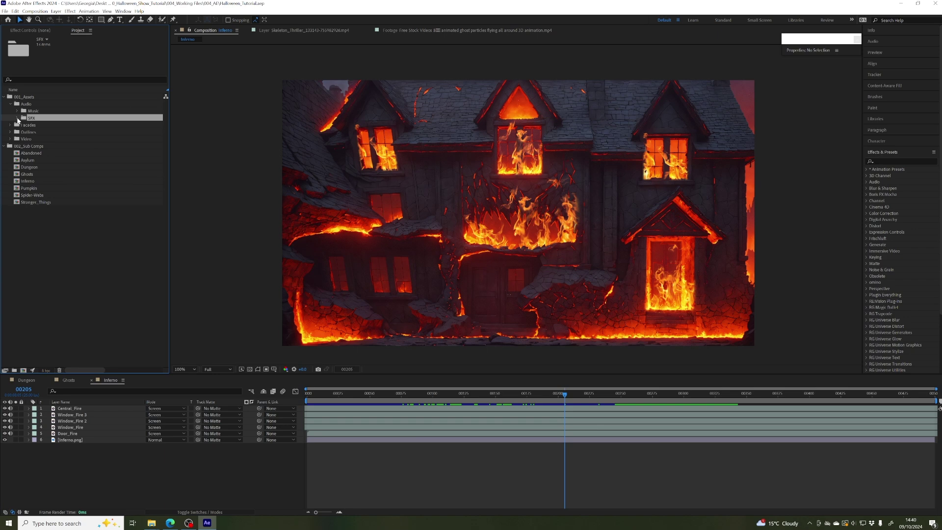
click(17, 118)
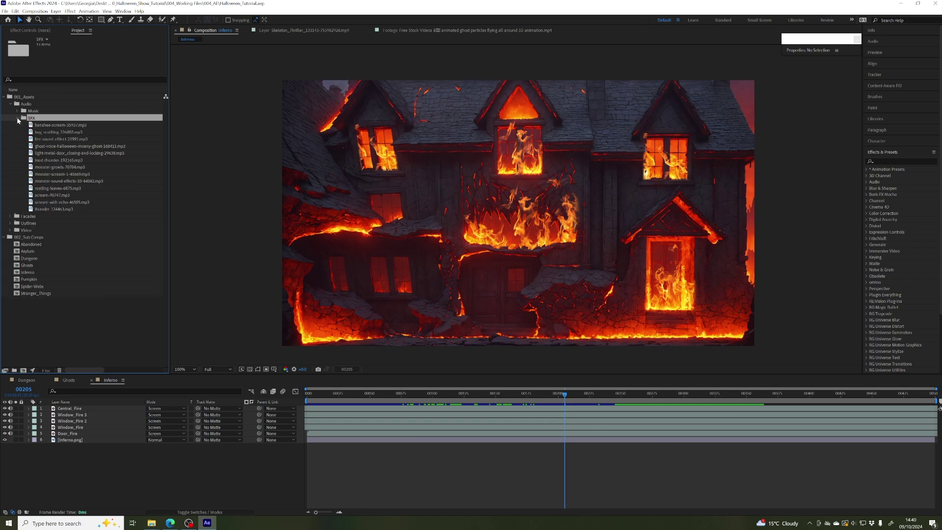
- Add fire-sound-effect-21991.mp3 to the Inferno composition as the lowest layer, beneath the facade image
click(52, 139)
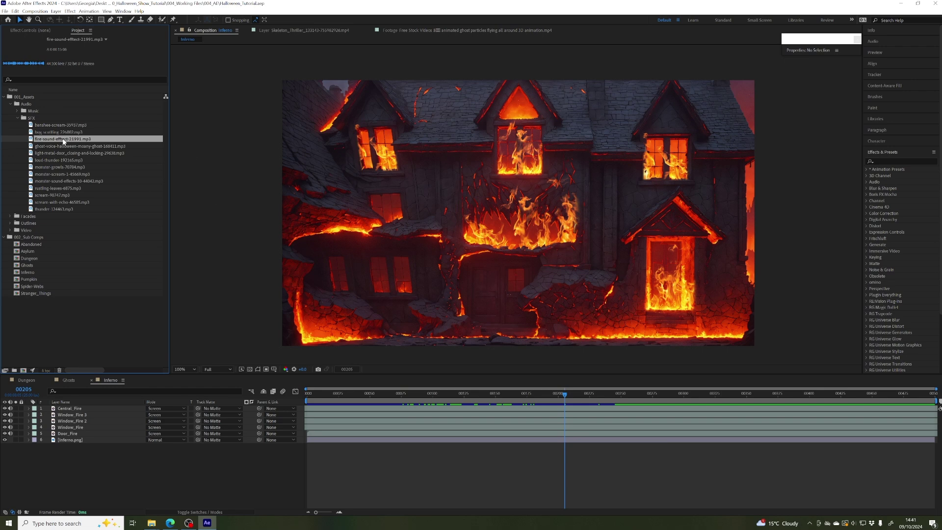
drag(56, 141, 68, 464)
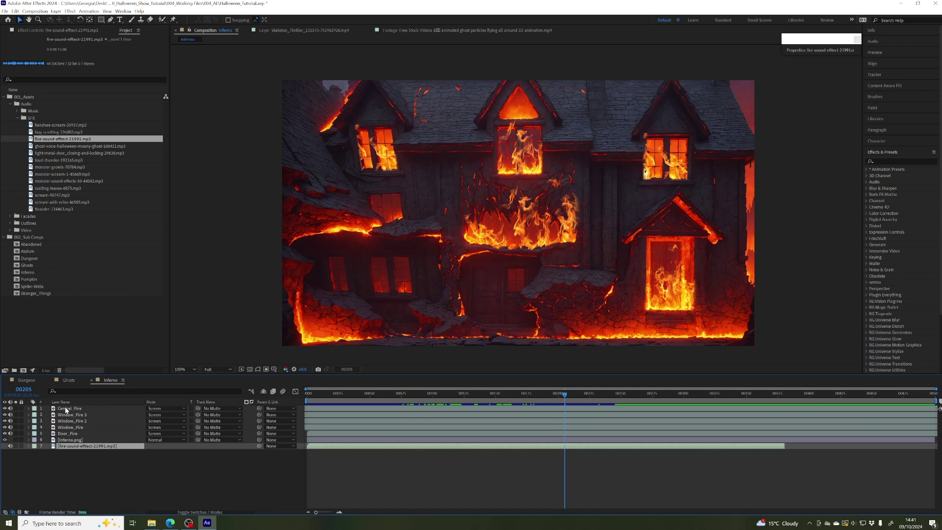
click(36, 410)
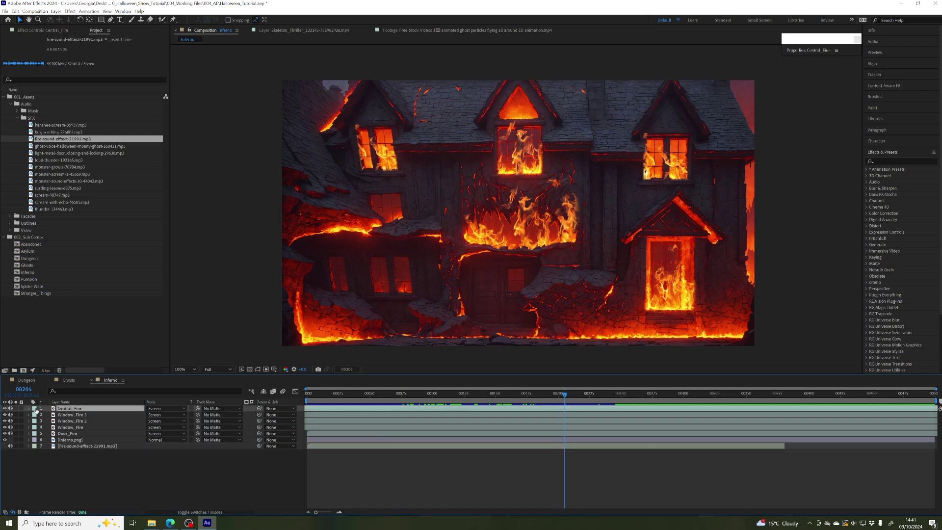
click(65, 447)
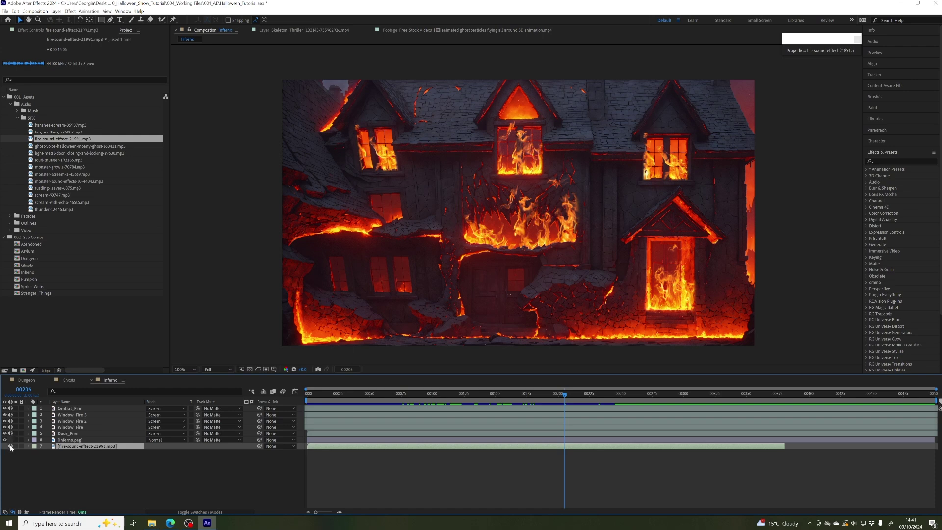
- Mute the audio of the five flame layers from Central_Fire through Door_Fire, keeping the fire sound effect's audio on
click(341, 393)
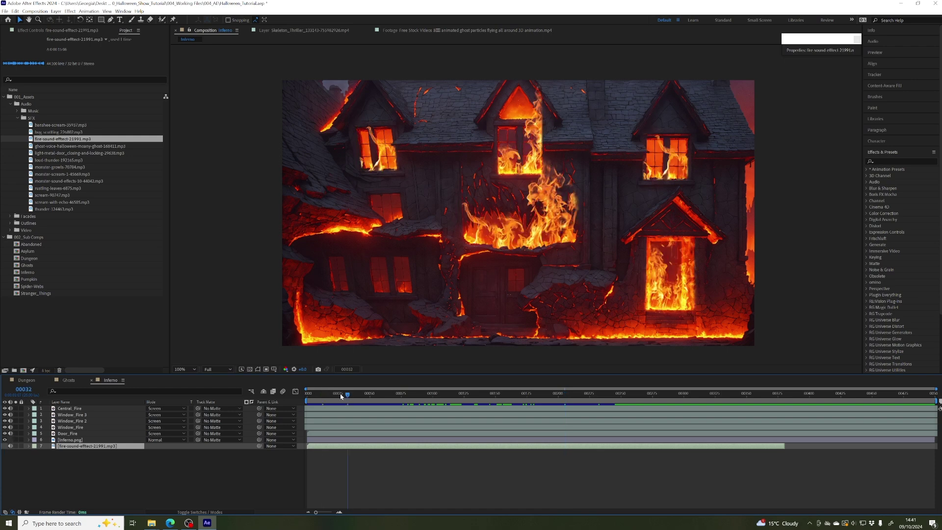
click(10, 447)
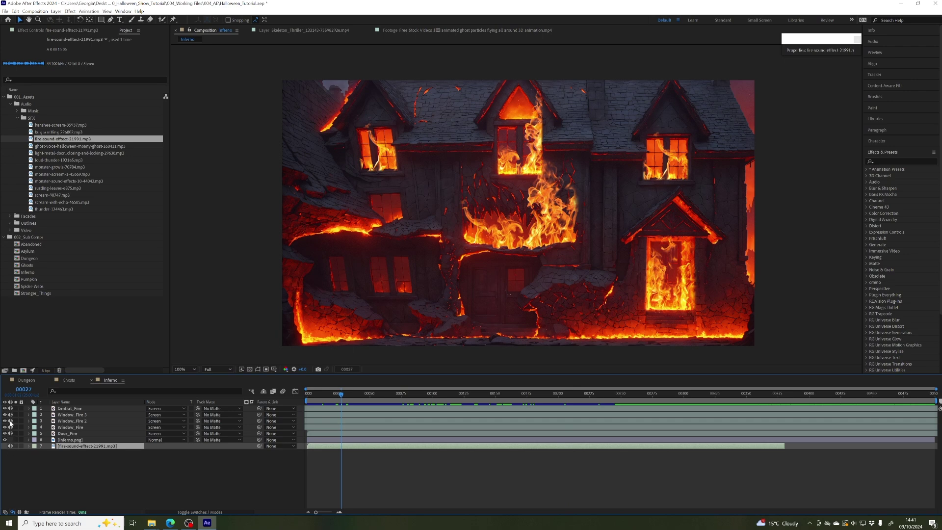
click(72, 415)
click(69, 409)
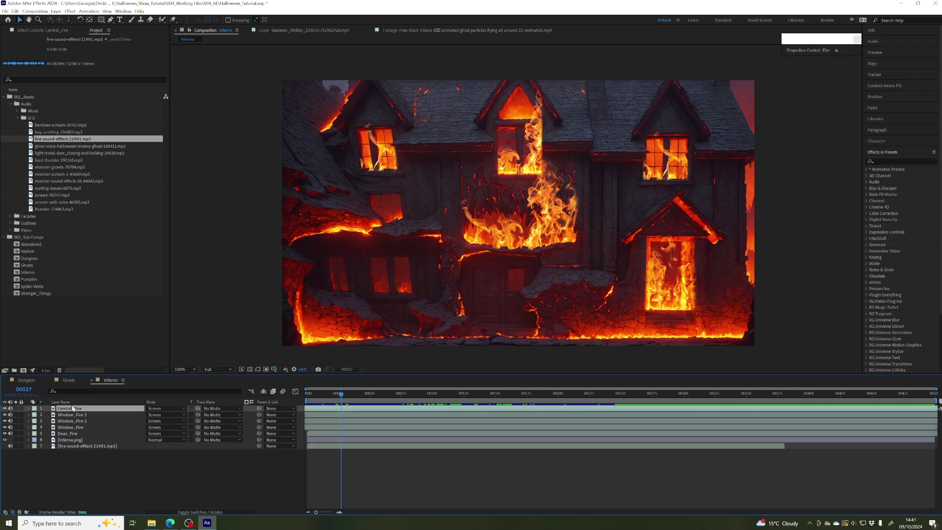
key(space)
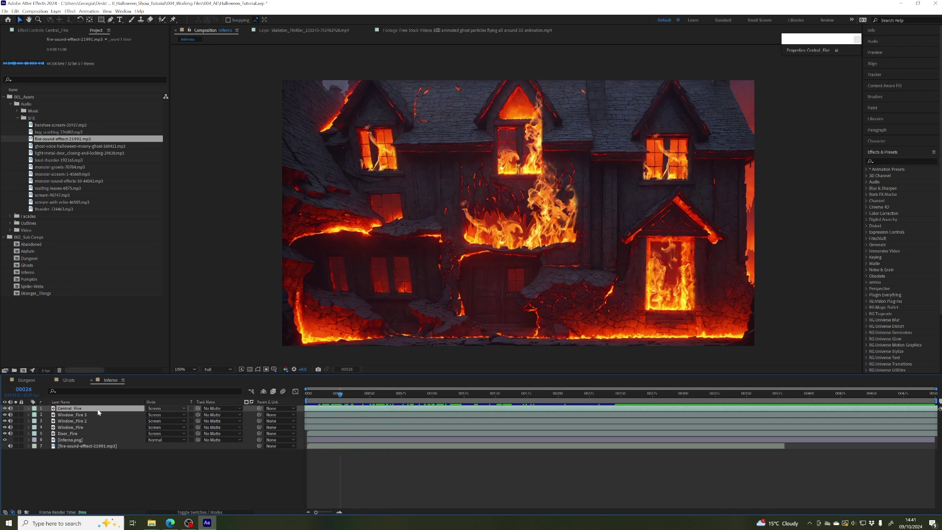
key(space)
drag(10, 409, 9, 435)
click(83, 446)
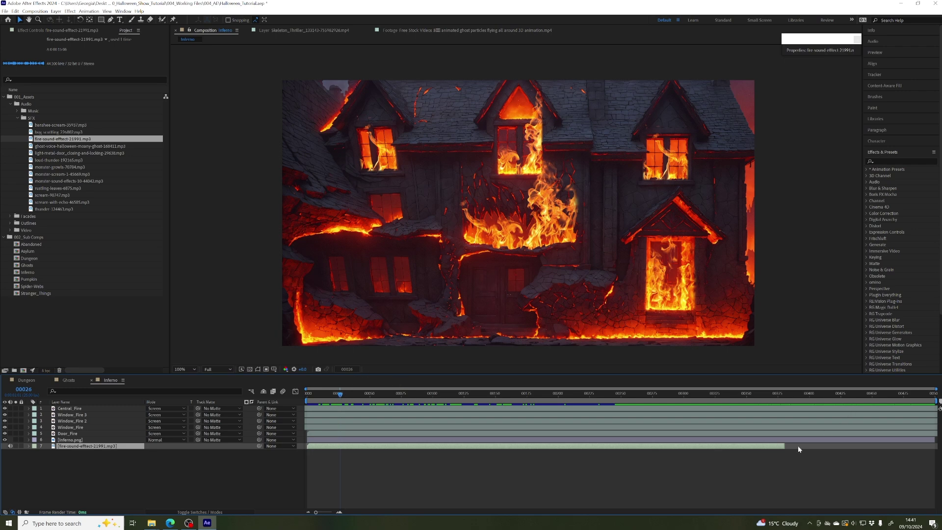
- Examine where the fire sound effect layer ends in relation to the end of the Inferno composition
drag(339, 393, 367, 393)
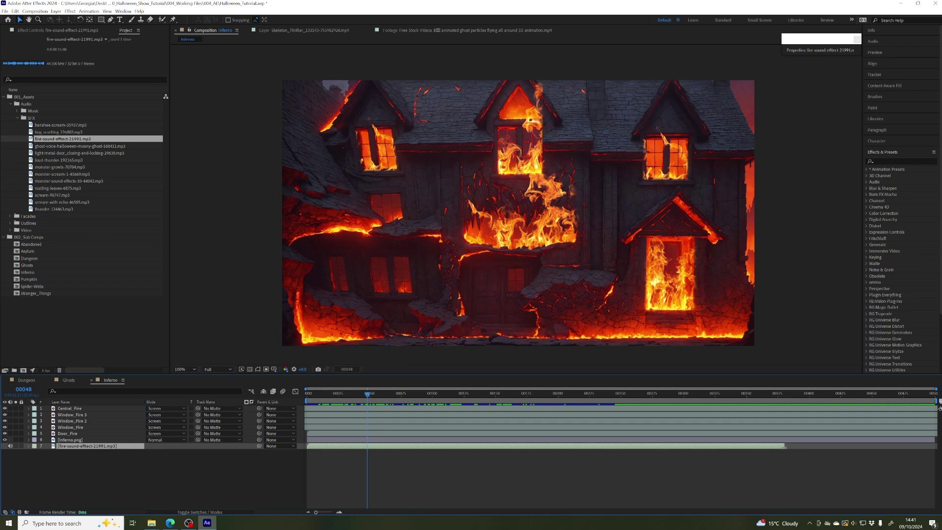
click(863, 395)
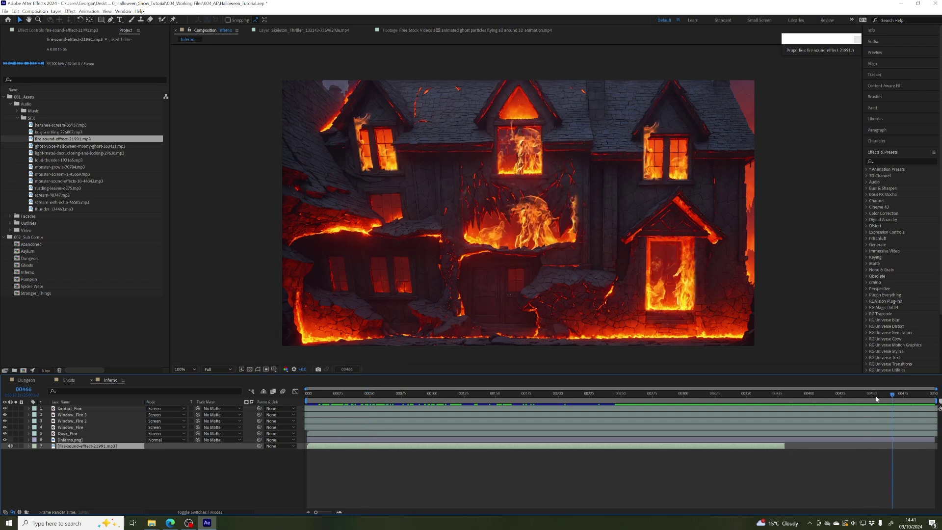
drag(829, 395, 846, 396)
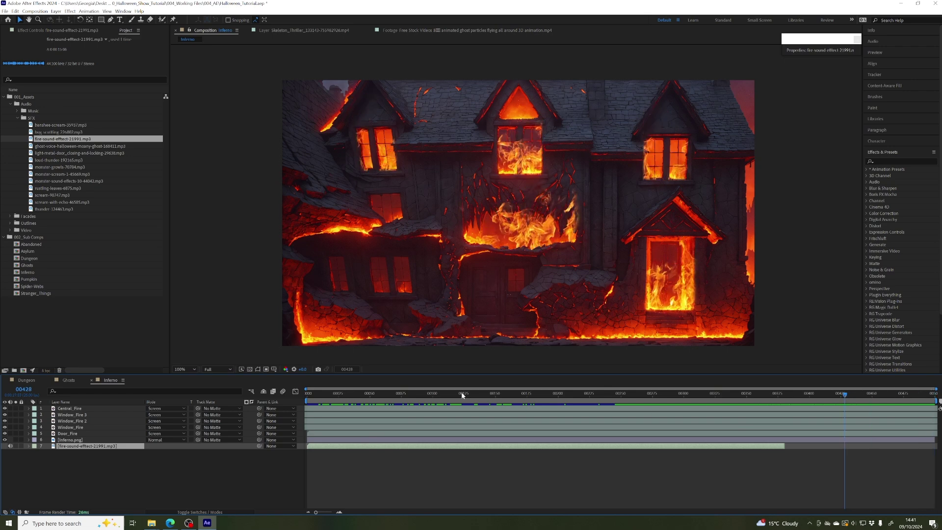
click(782, 395)
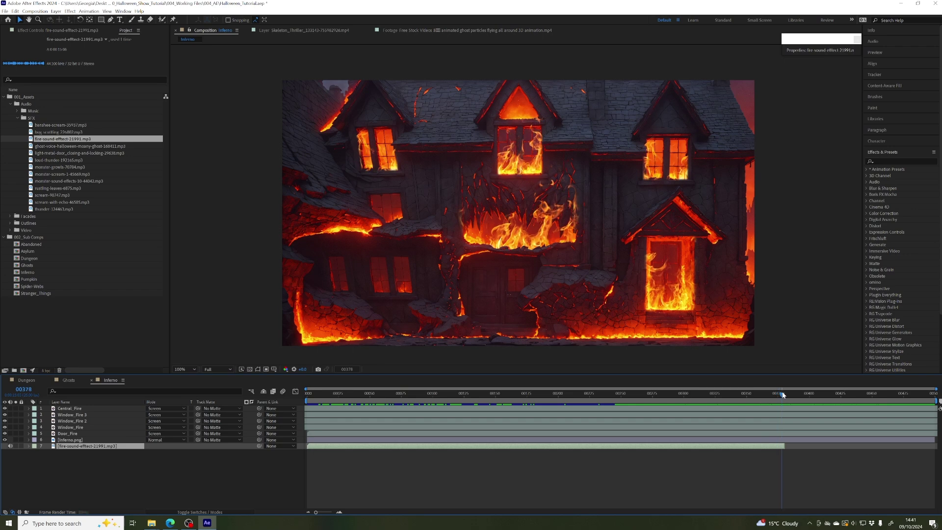
click(774, 394)
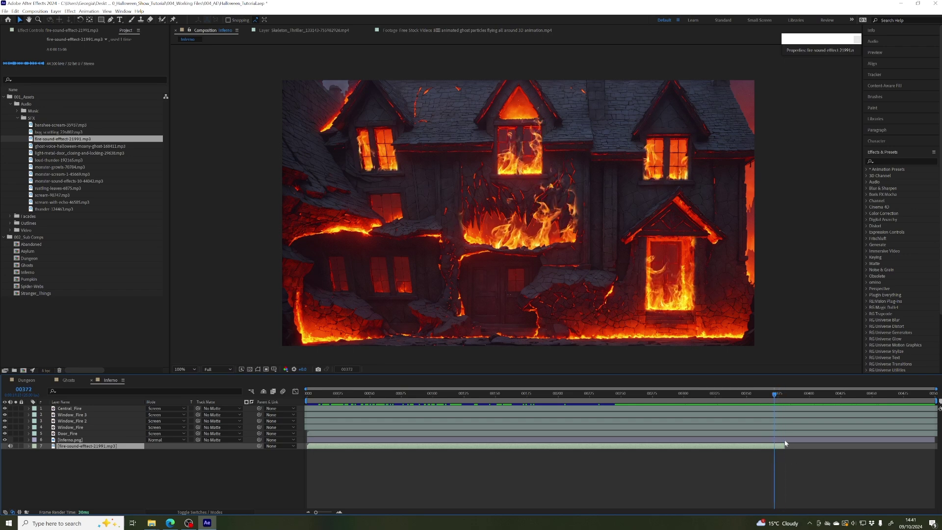
click(773, 394)
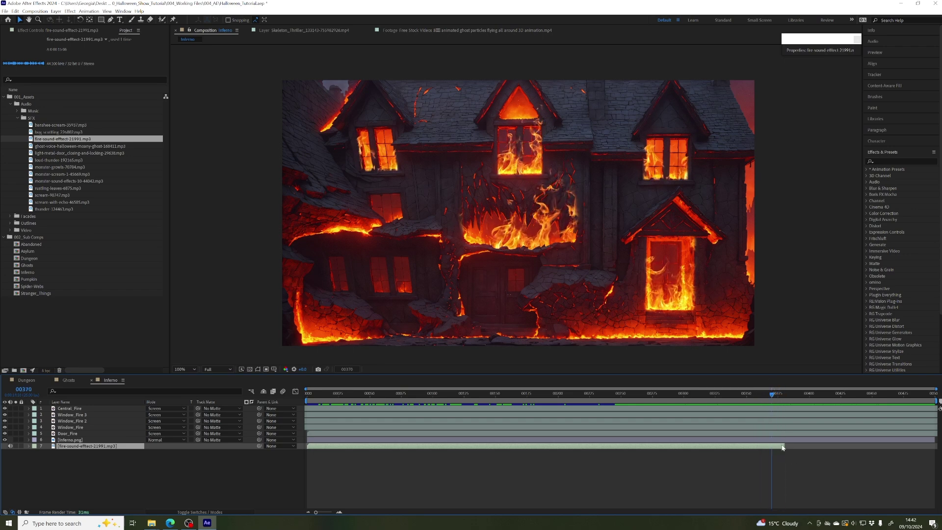
click(775, 395)
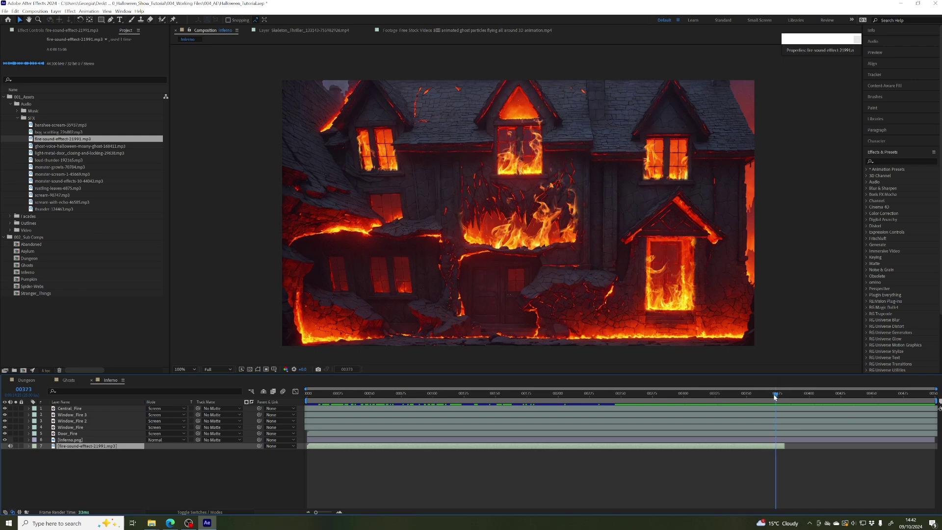
drag(775, 395, 766, 394)
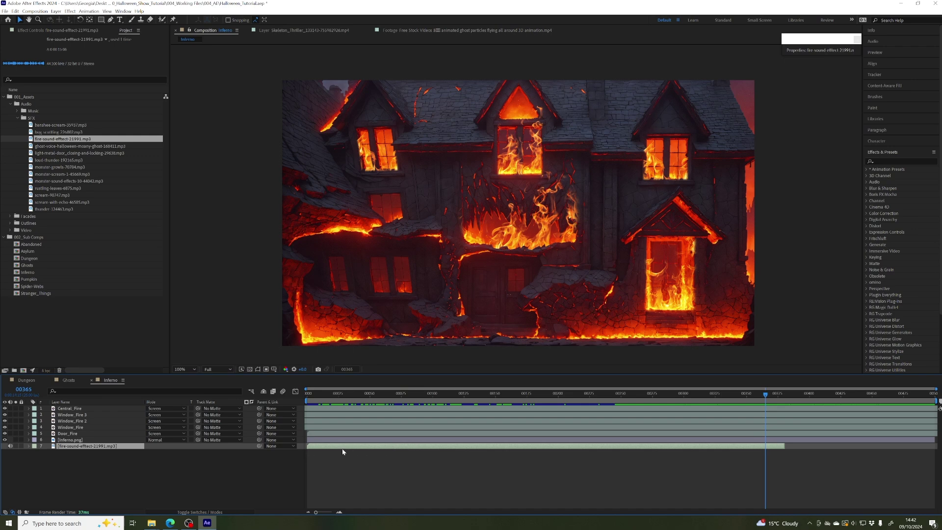
- Interpret fire-sound-effect-21991.mp3 in the project so that its footage loops 2 times
right_click(64, 142)
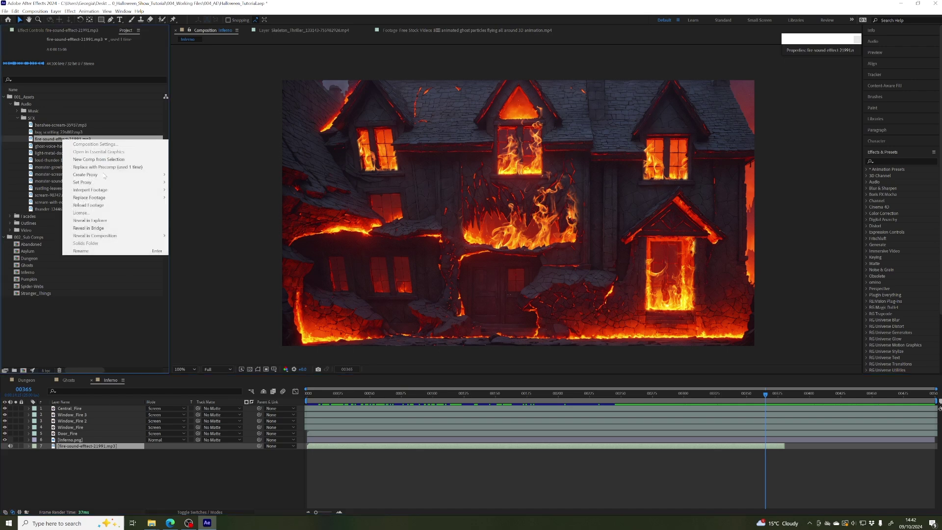
mouse_move(118, 190)
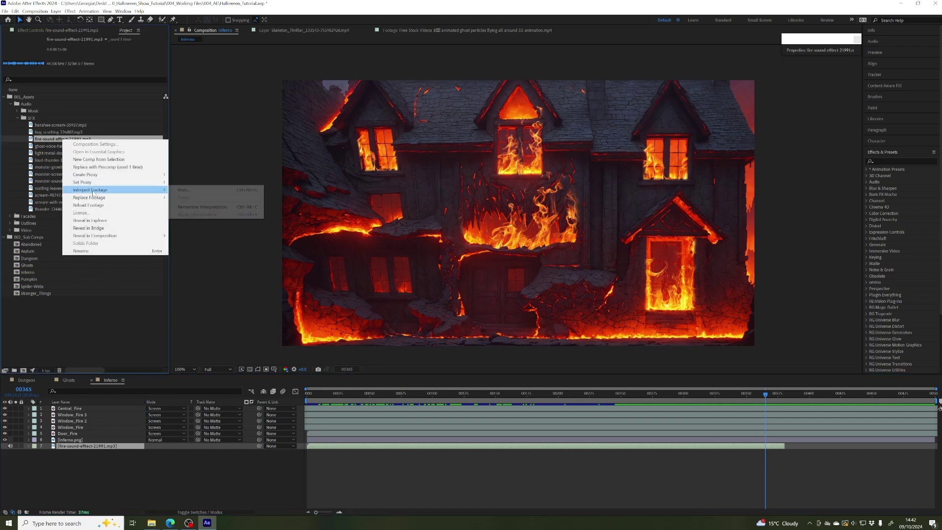
click(199, 190)
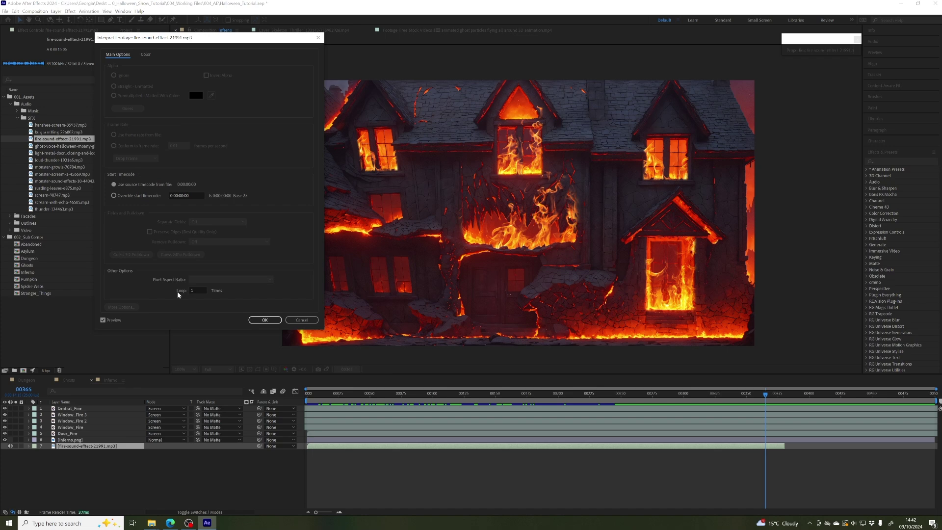
click(198, 291)
text(2)
click(268, 320)
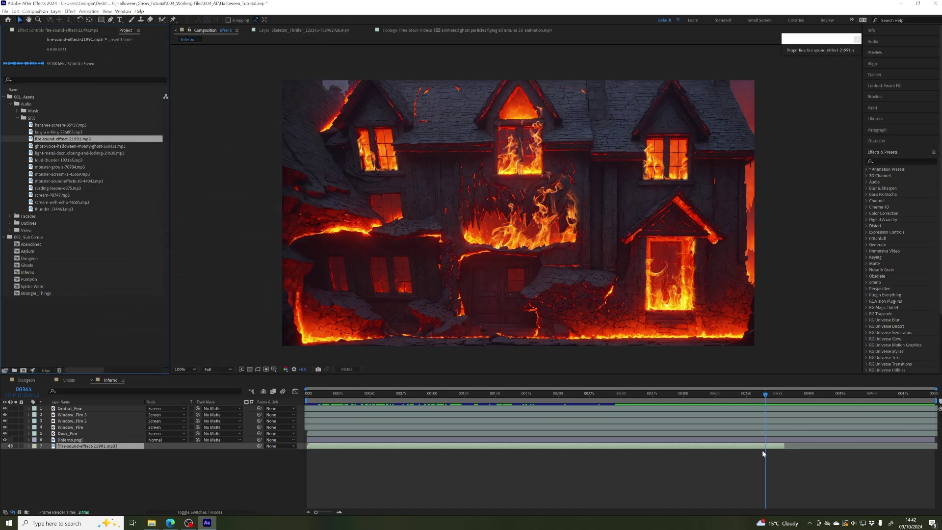
- Extend the fire sound effect layer to the end of the Inferno composition and preview the audio partway through
click(65, 449)
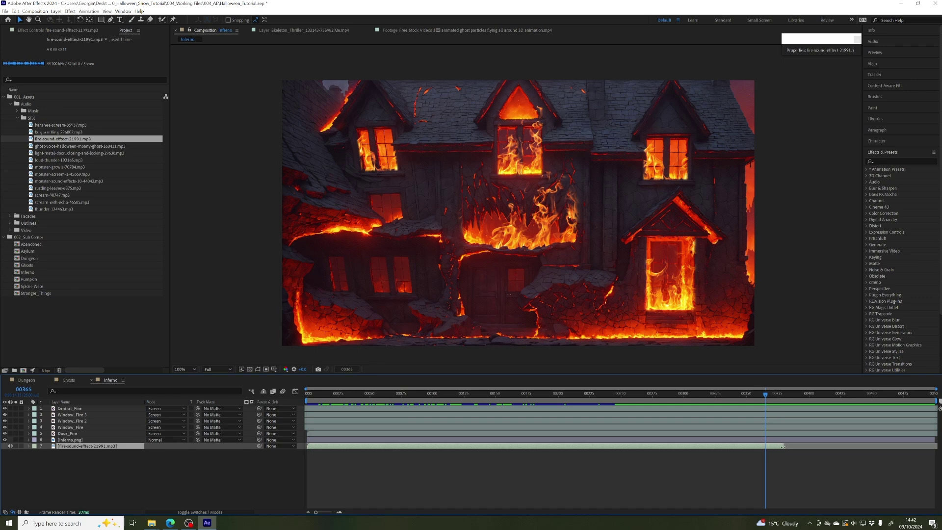
drag(783, 446, 937, 446)
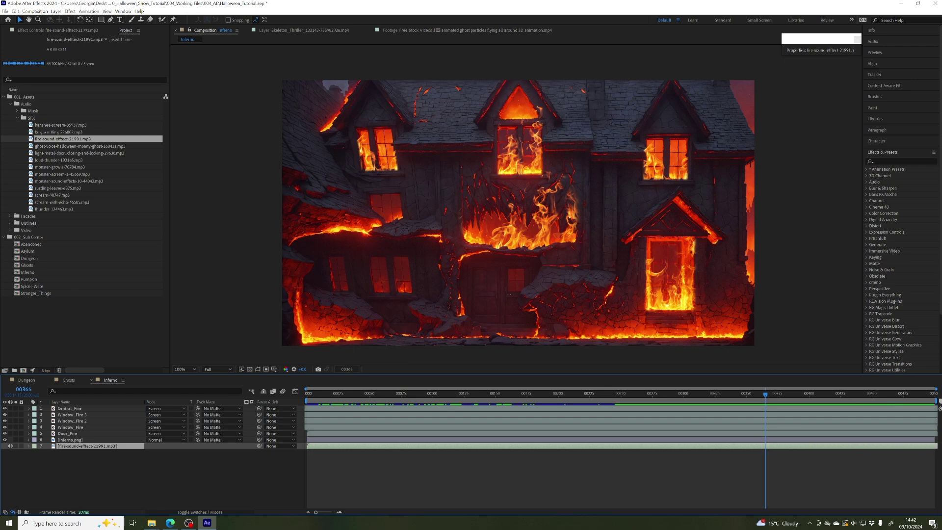
drag(772, 404, 514, 407)
key(space)
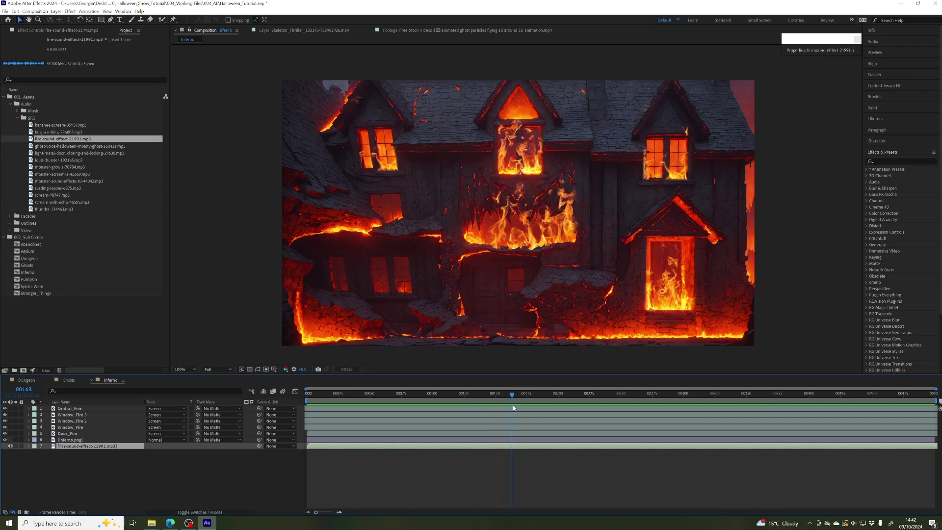
key(space)
drag(526, 395, 398, 393)
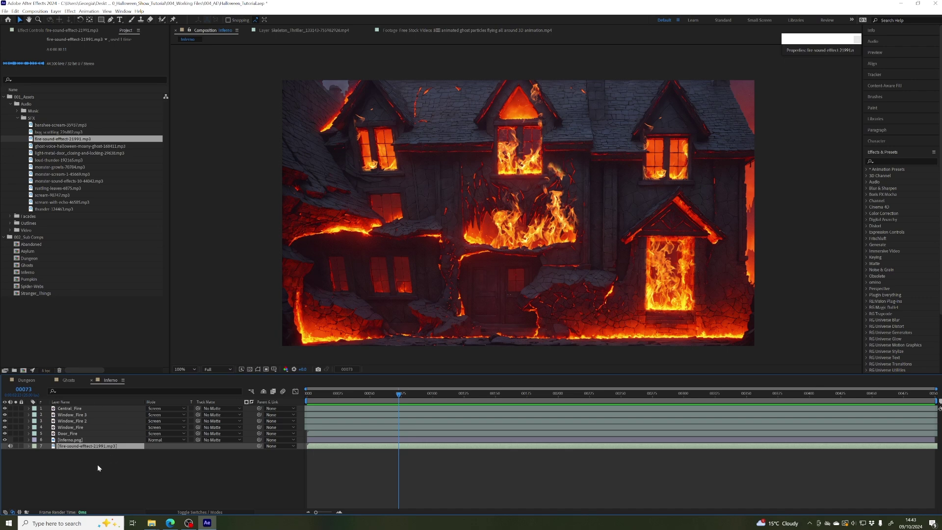
- Change the Audio Levels of the fire sound effect layer, then recheck the setting and collapse the layer's properties
click(29, 446)
click(34, 452)
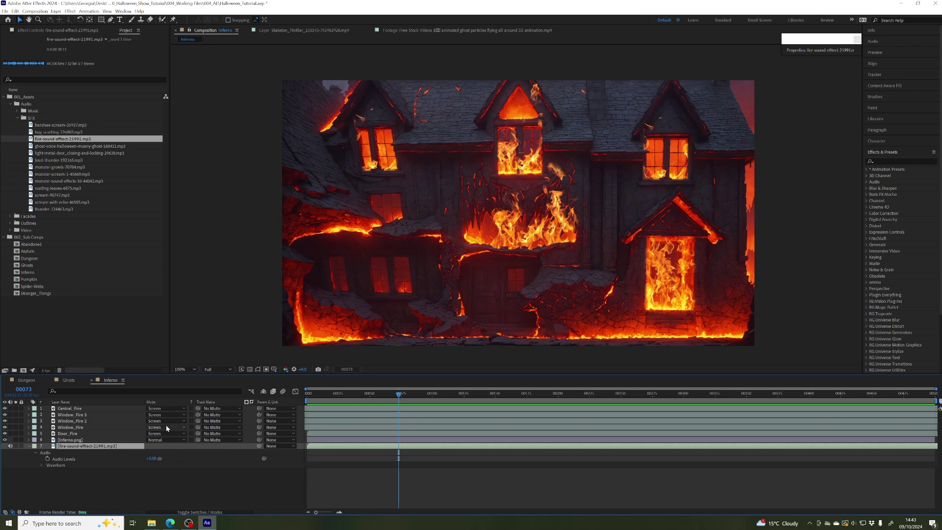
click(150, 459)
key(Return)
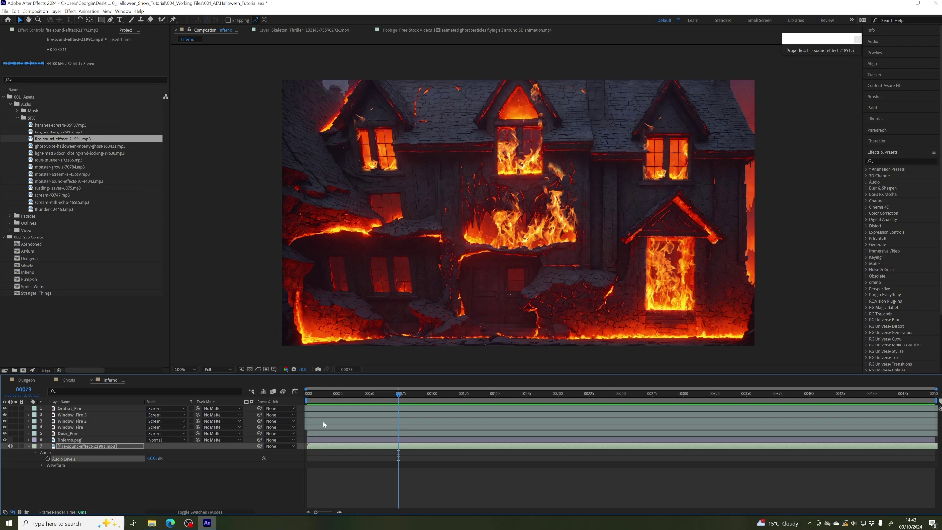
click(342, 448)
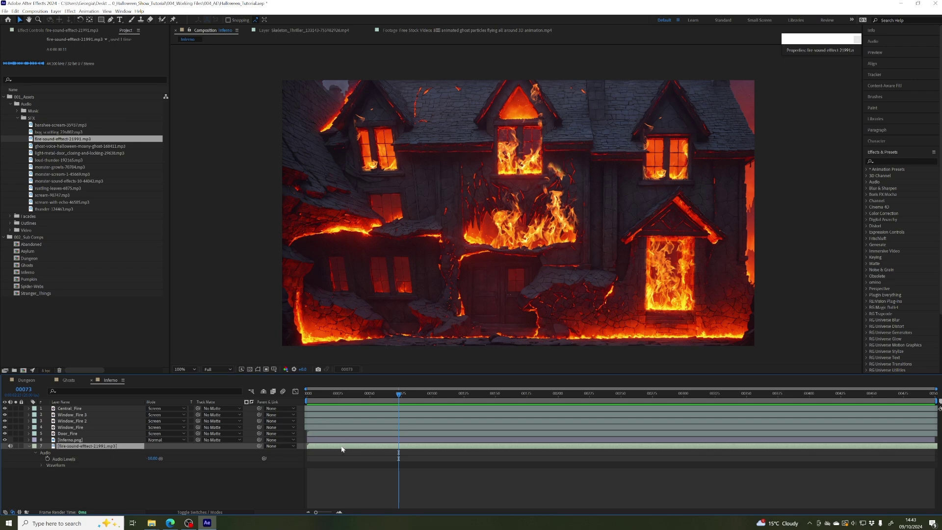
click(29, 446)
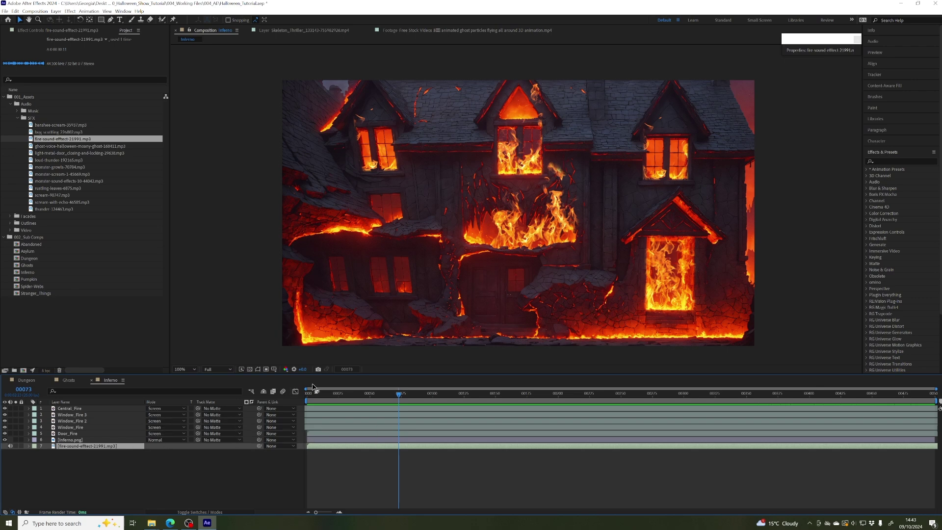
drag(312, 392, 340, 394)
click(28, 446)
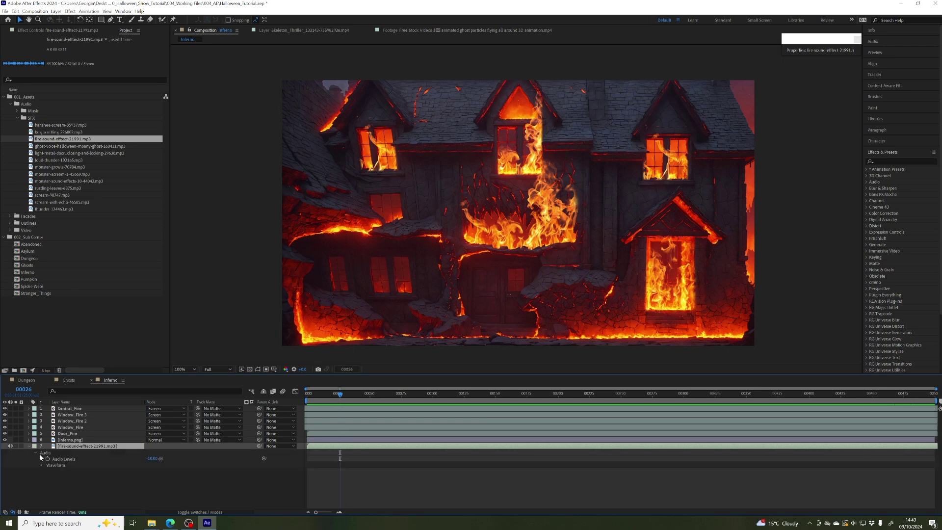
click(348, 394)
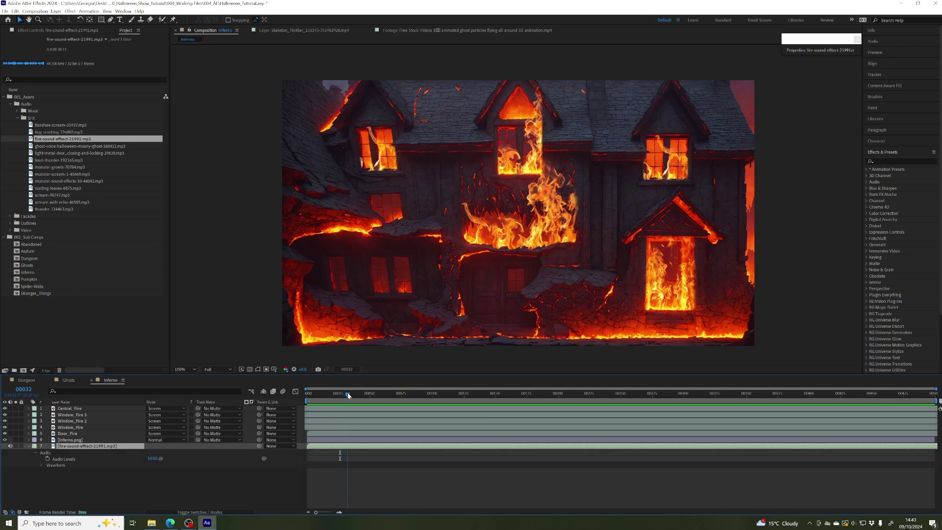
key(ctrl+grave)
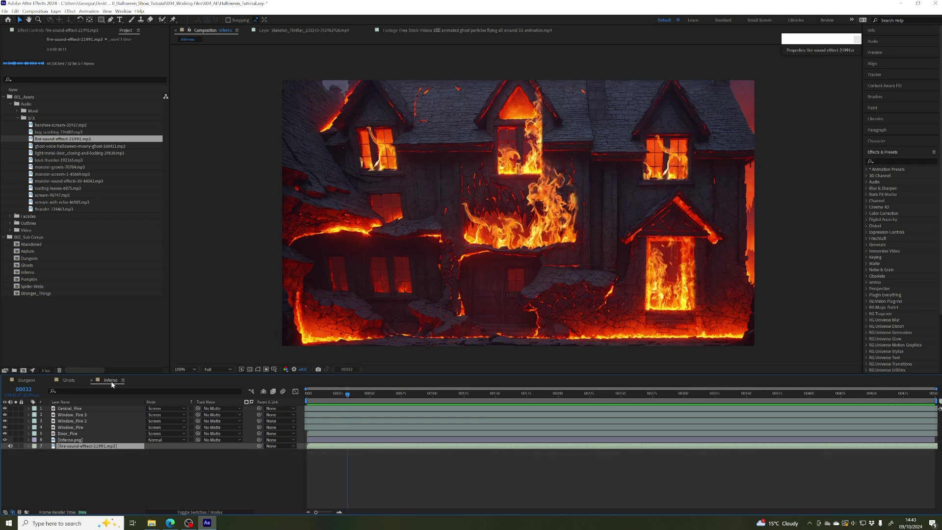
- Open the Ghosts composition and listen to ghost-voice-halloween-moany-ghost-168411.mp3 from the SFX folder
click(69, 381)
drag(353, 394, 492, 394)
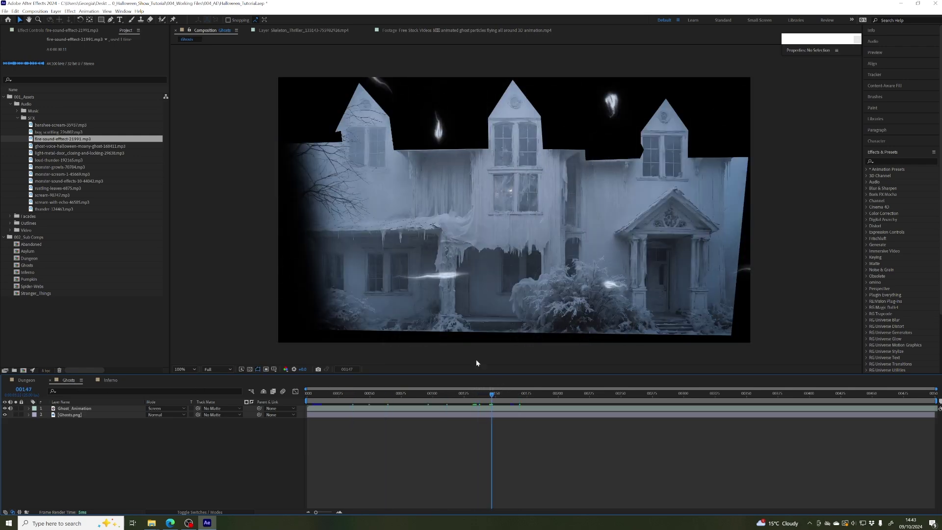
click(39, 147)
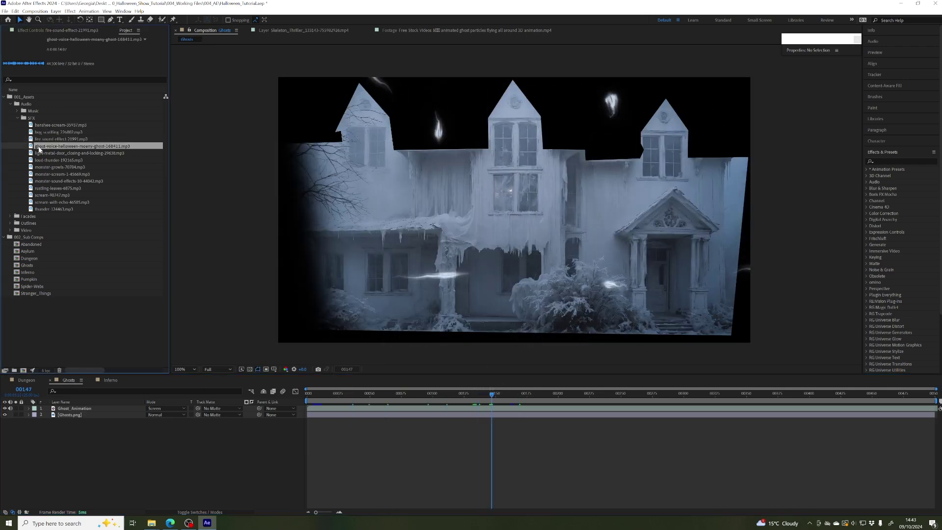
double_click(35, 149)
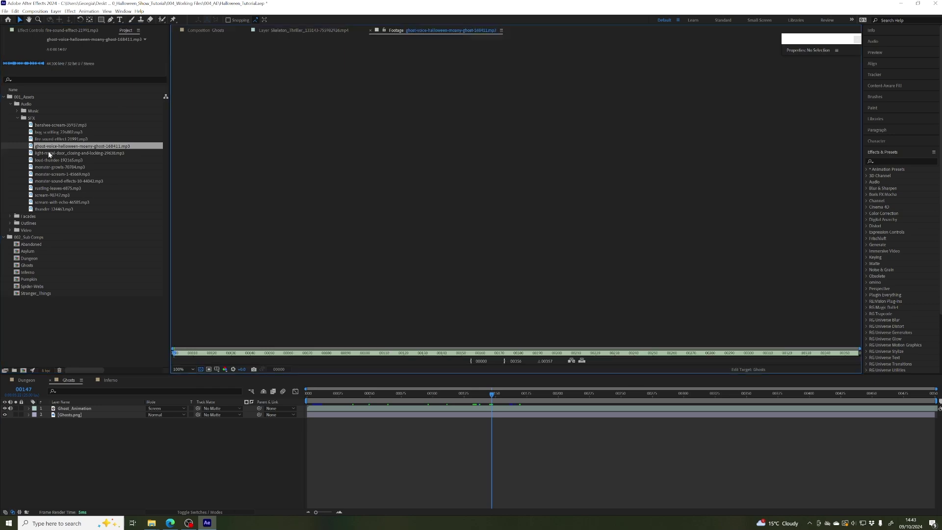
click(195, 353)
key(space)
click(435, 381)
- Add ghost-voice-halloween-moany-ghost-168411.mp3 to Ghosts as the lowest layer and shift it to start at about frame 73
drag(470, 394, 420, 400)
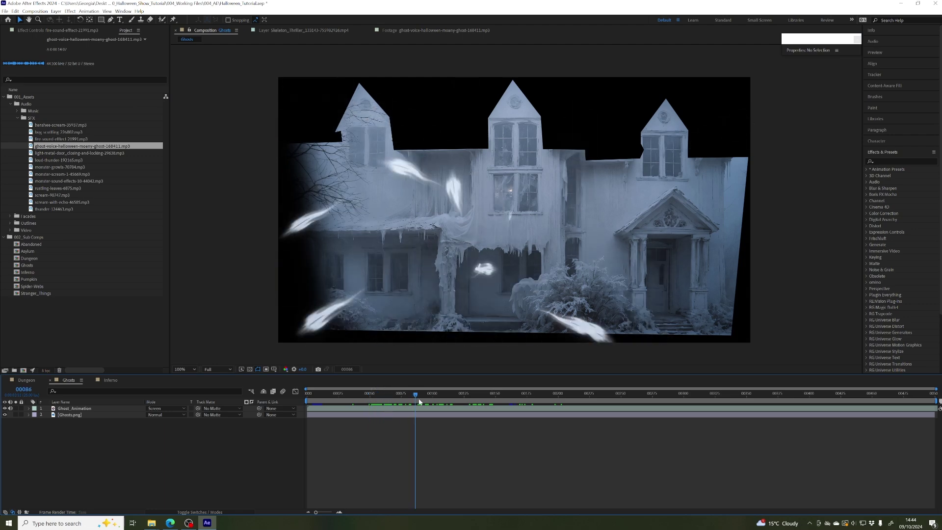
drag(63, 148, 74, 421)
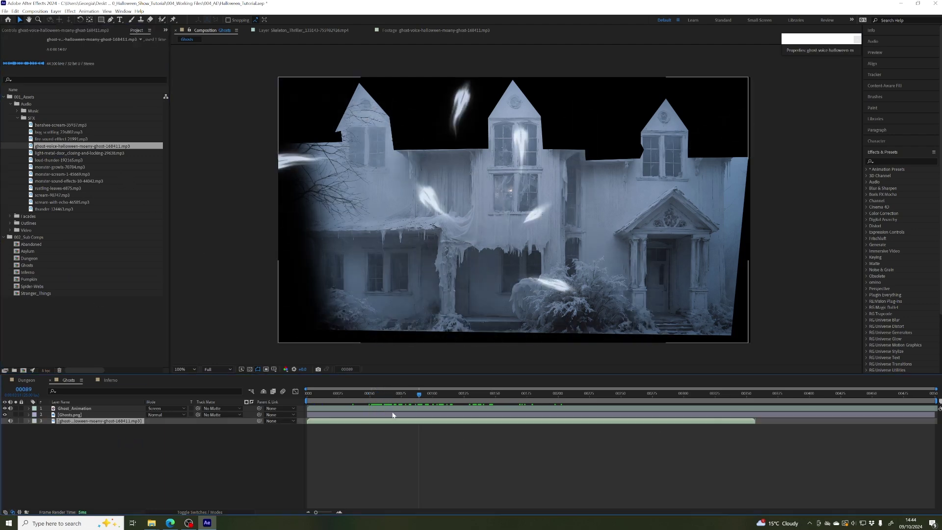
key(space)
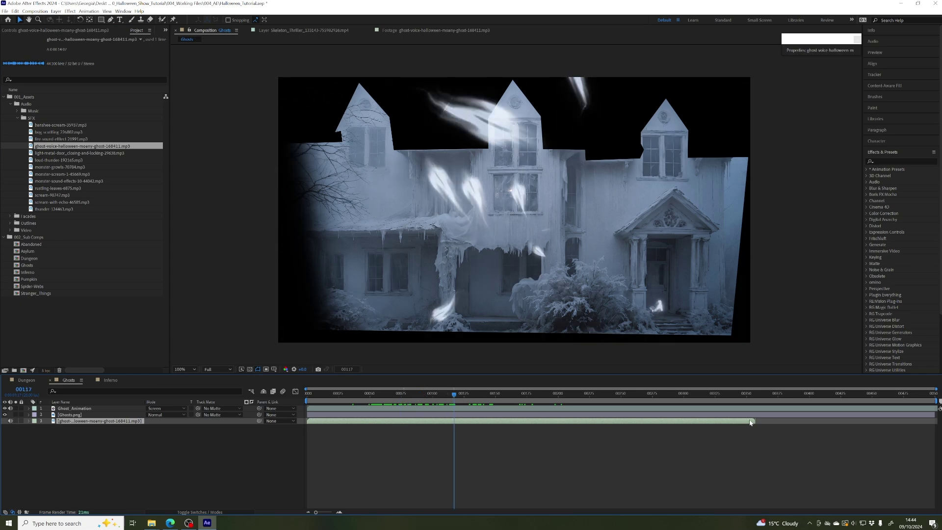
drag(564, 418, 643, 418)
- Play the second half of the Ghosts composition with the ghost voice audio, and return to the Inferno composition
click(625, 394)
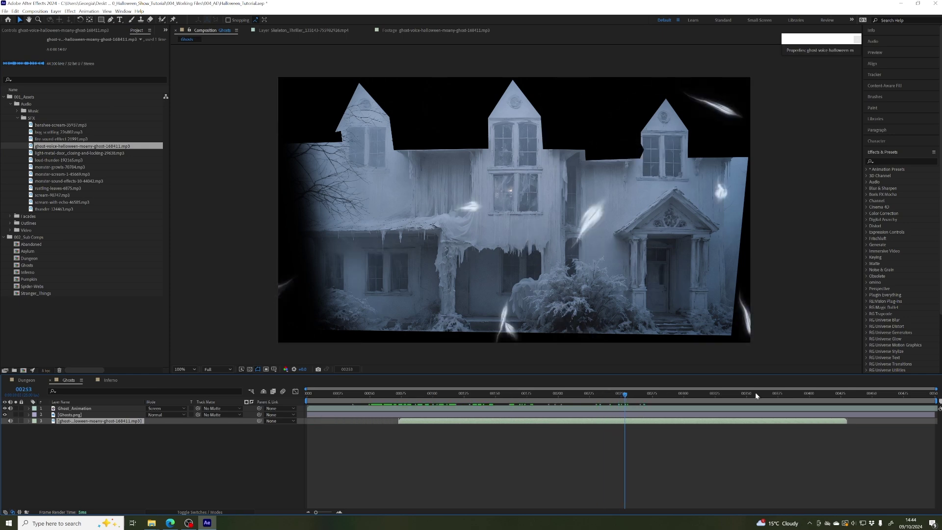
key(space)
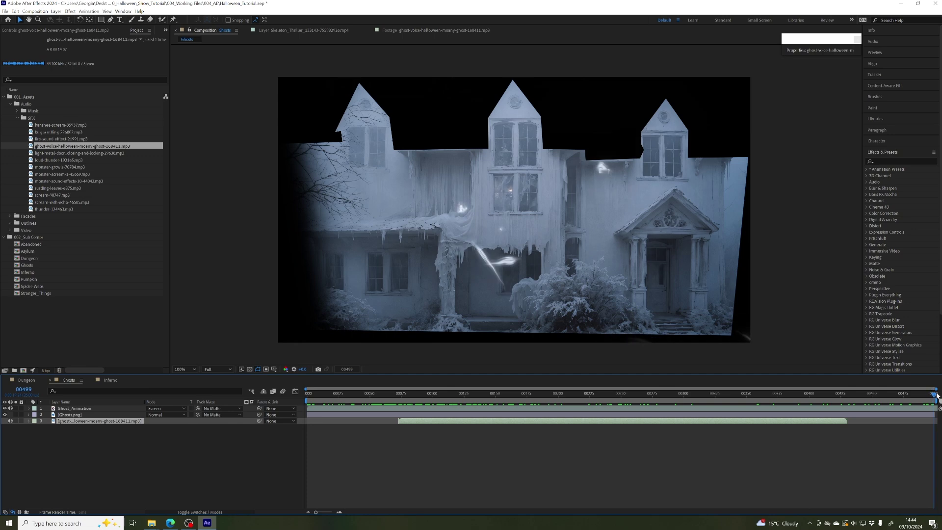
click(521, 393)
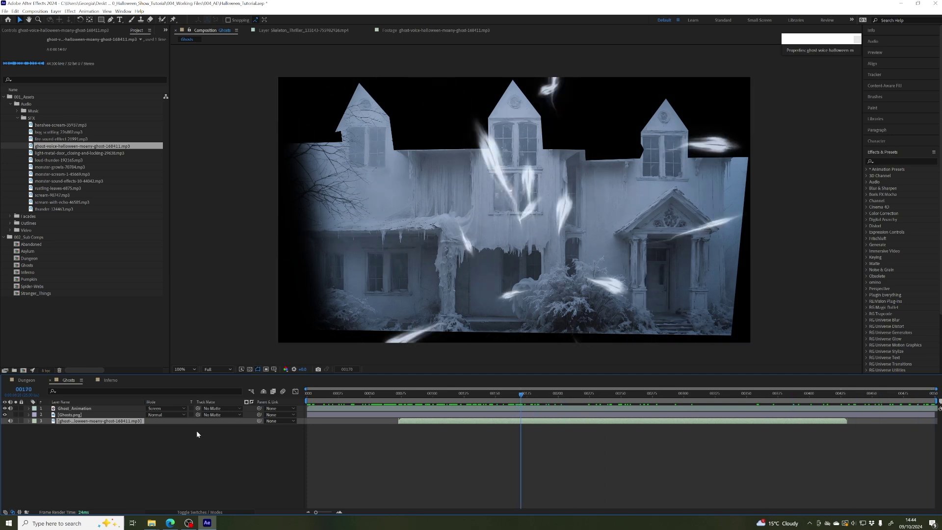
click(106, 381)
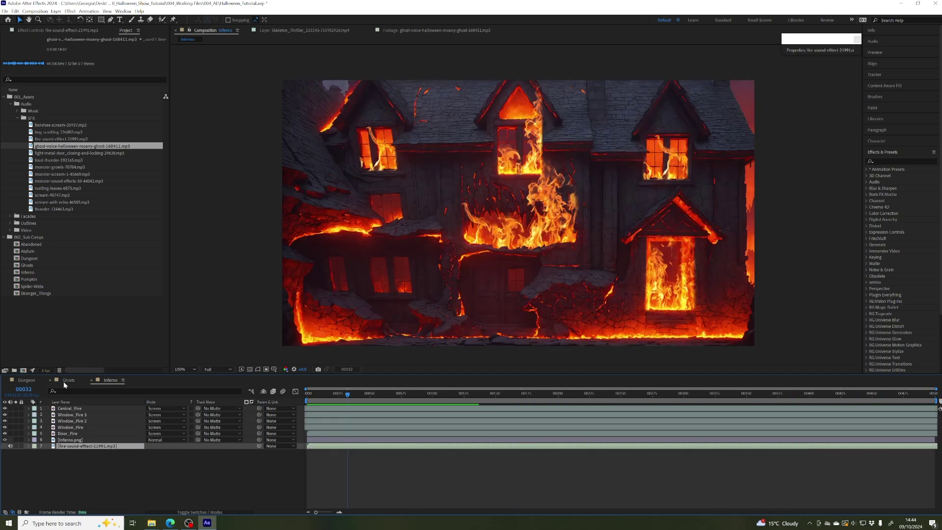
- Scrub through the Inferno composition to review the fire effects on the house
click(65, 381)
click(112, 381)
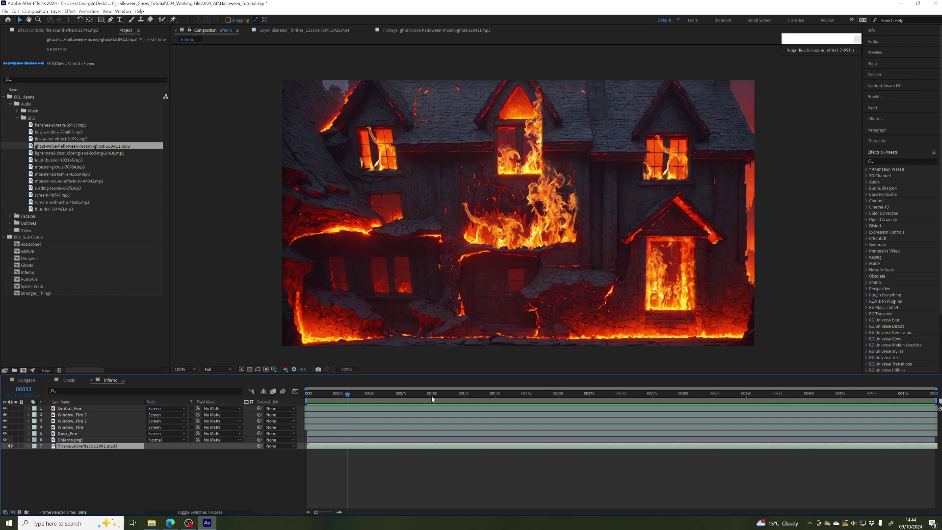
drag(431, 399, 509, 395)
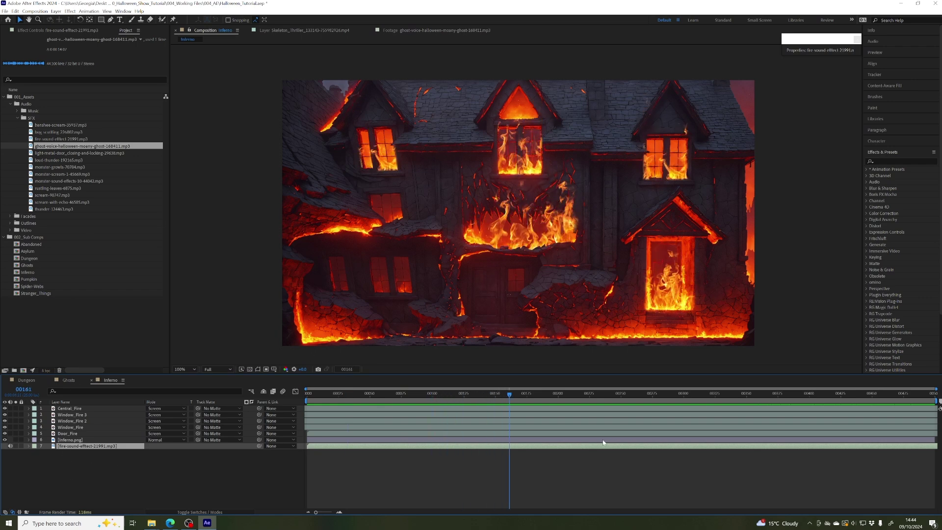
drag(472, 396, 563, 396)
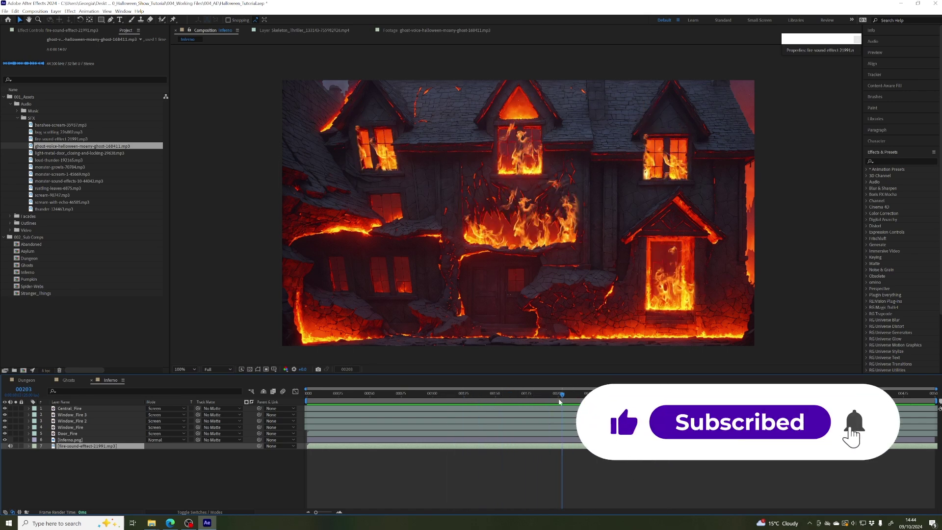
drag(351, 396, 467, 396)
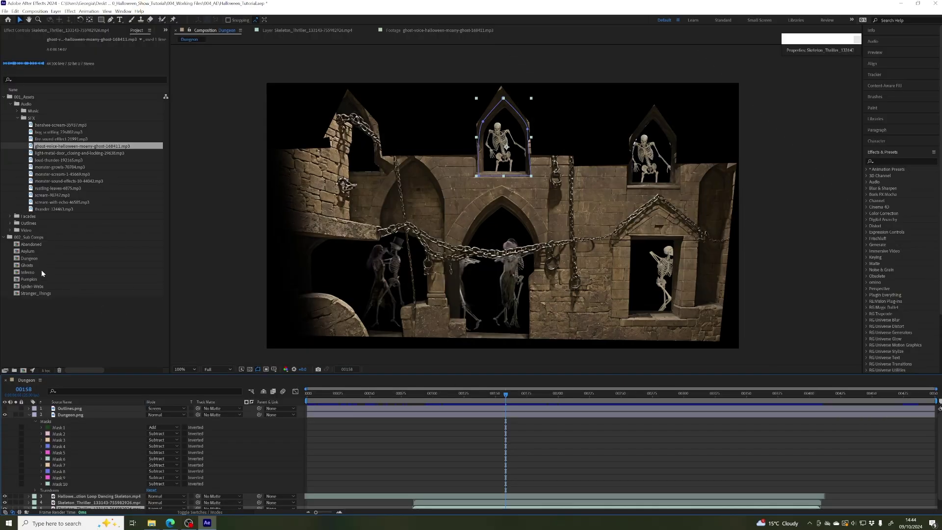
- Open the Spider-Webs composition and add the Free Spiders Crawling In Window video above Spider-Webs.png
double_click(32, 286)
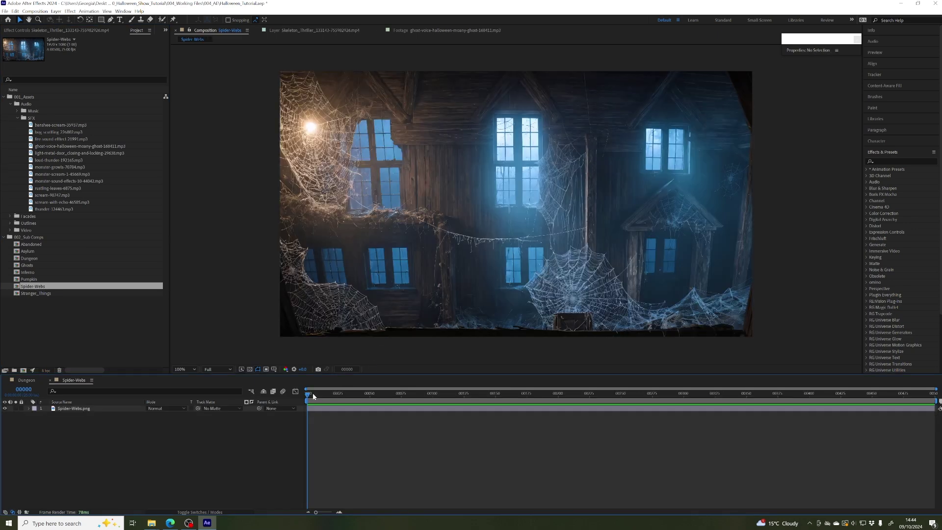
drag(313, 393, 449, 393)
click(18, 118)
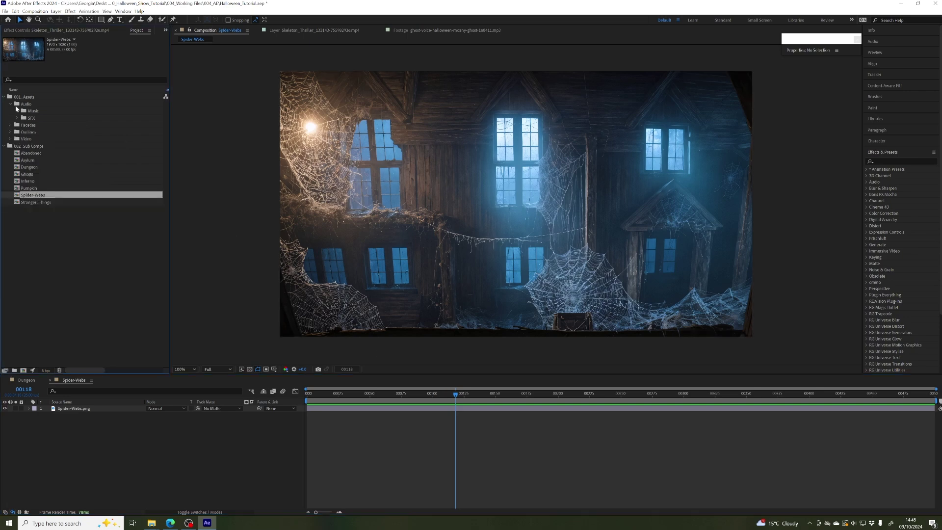
click(11, 104)
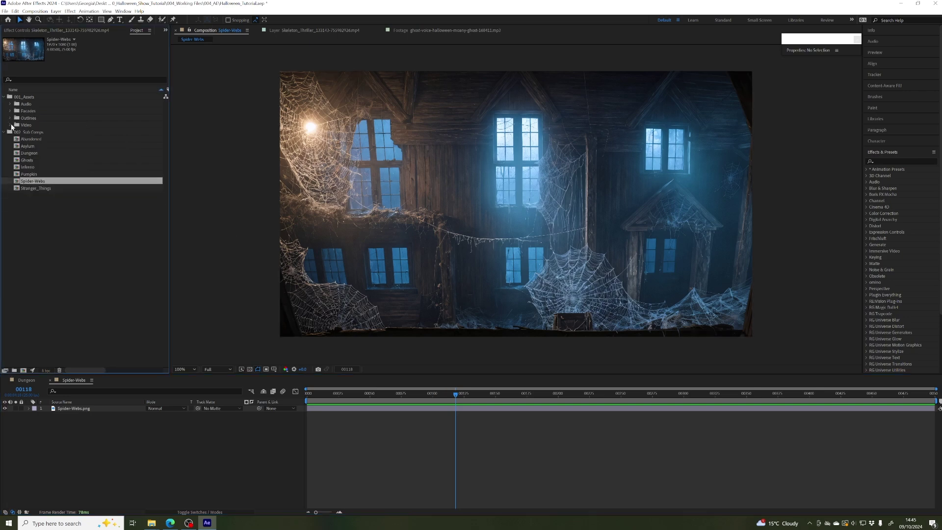
click(11, 125)
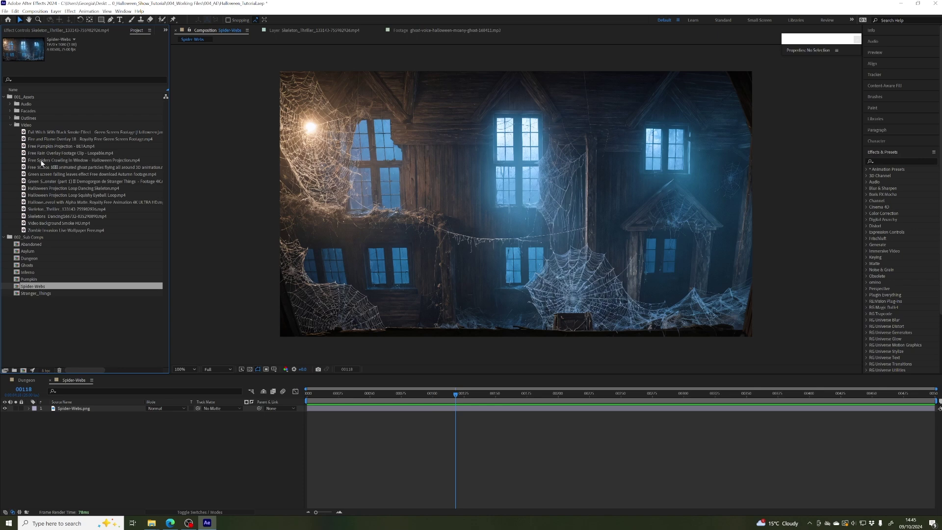
drag(42, 164, 80, 411)
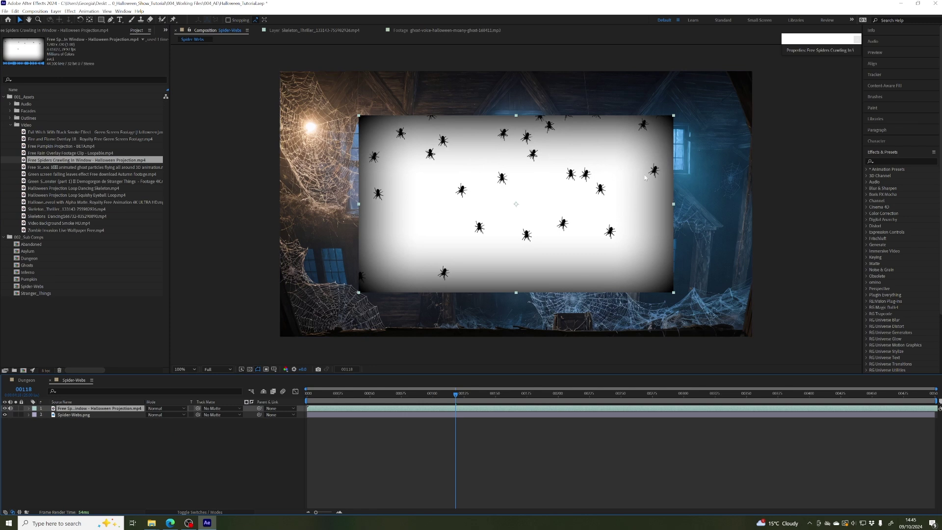
- Scale the spider clip up to fill the composition frame and set its blending mode to Multiply
key(period)
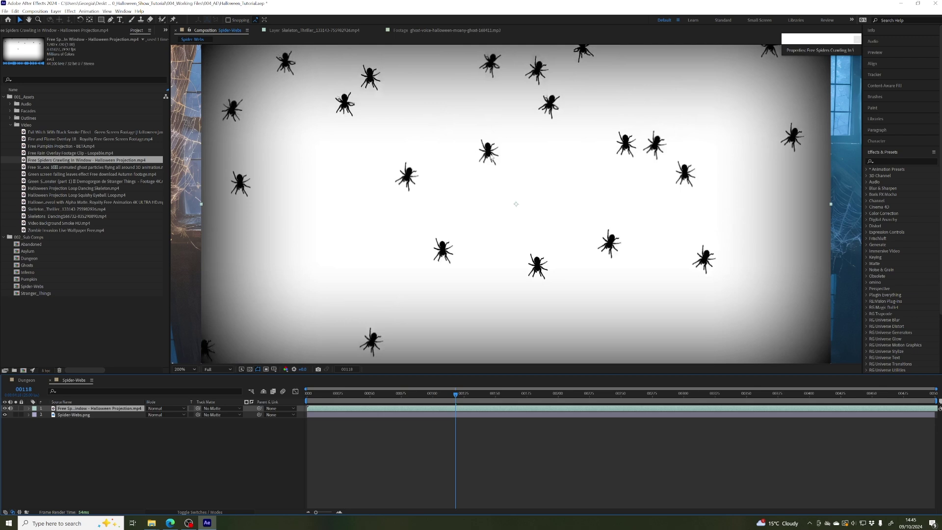
key(comma)
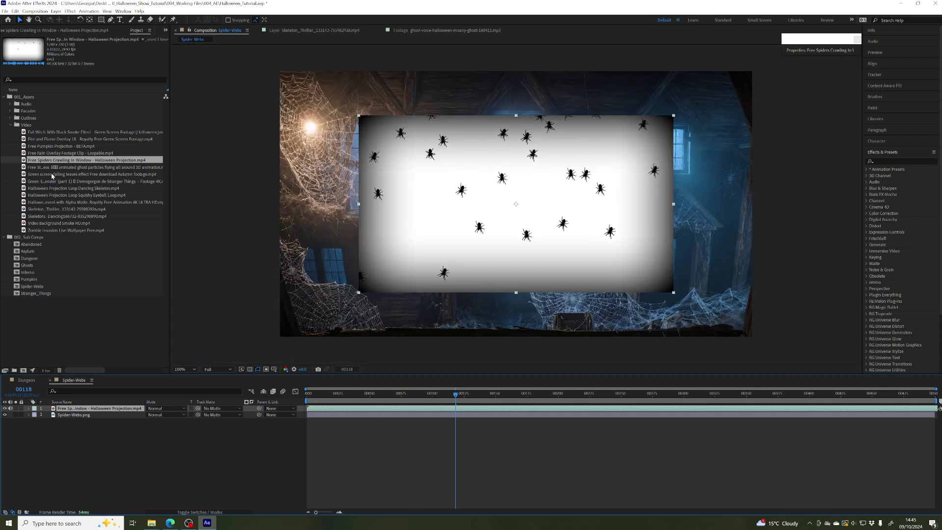
click(88, 43)
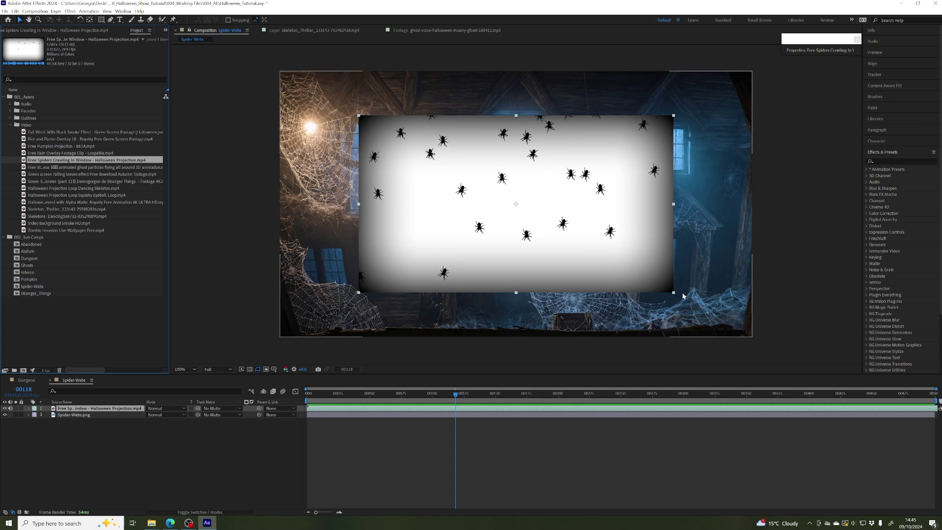
drag(675, 296, 754, 337)
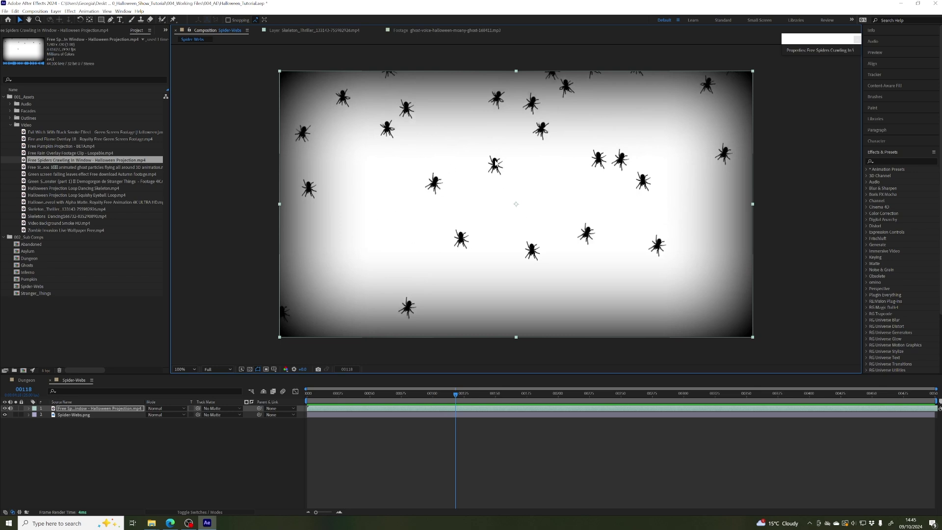
click(162, 408)
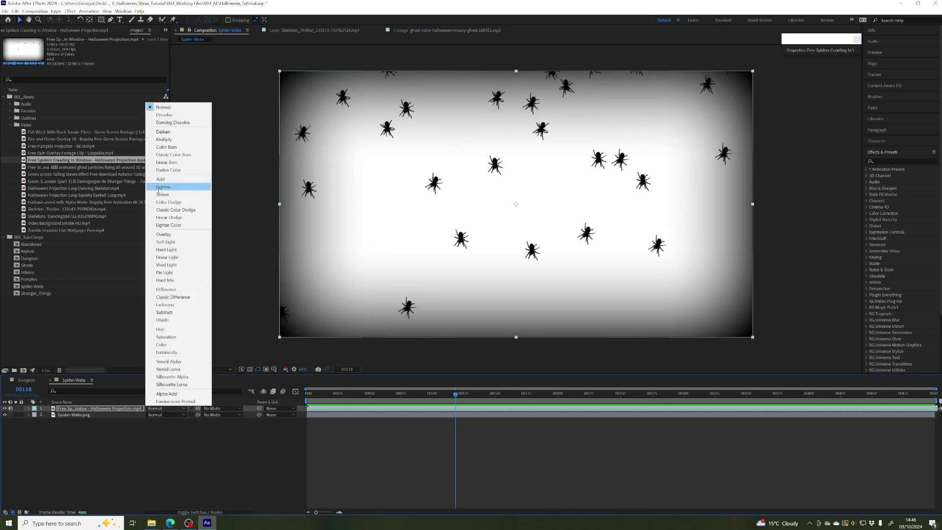
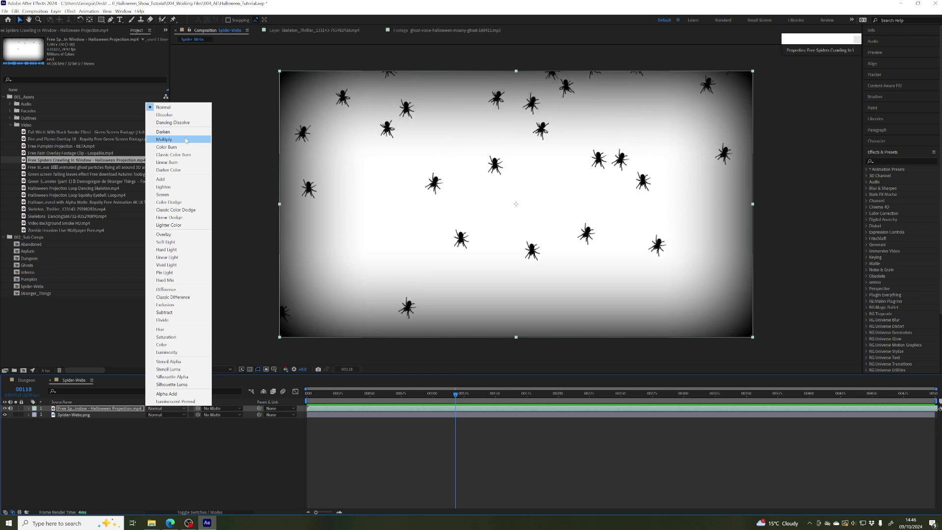
click(186, 140)
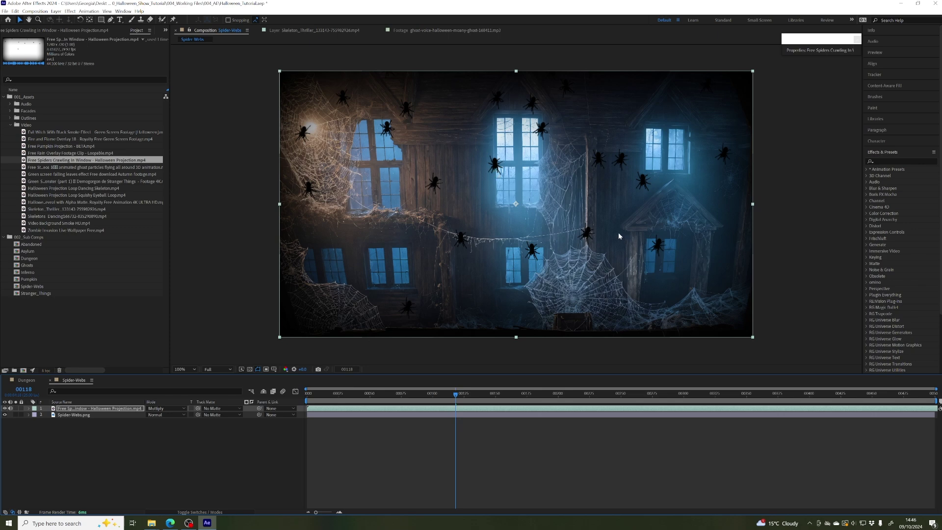
- Scrub through the Spider-Webs composition to check how the spiders crawl over the facade
drag(441, 393, 633, 395)
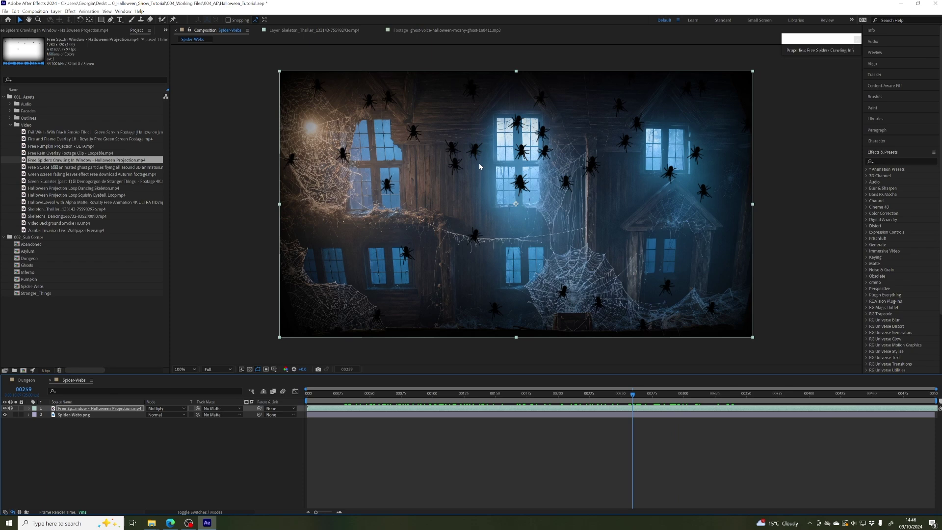
drag(620, 391, 556, 395)
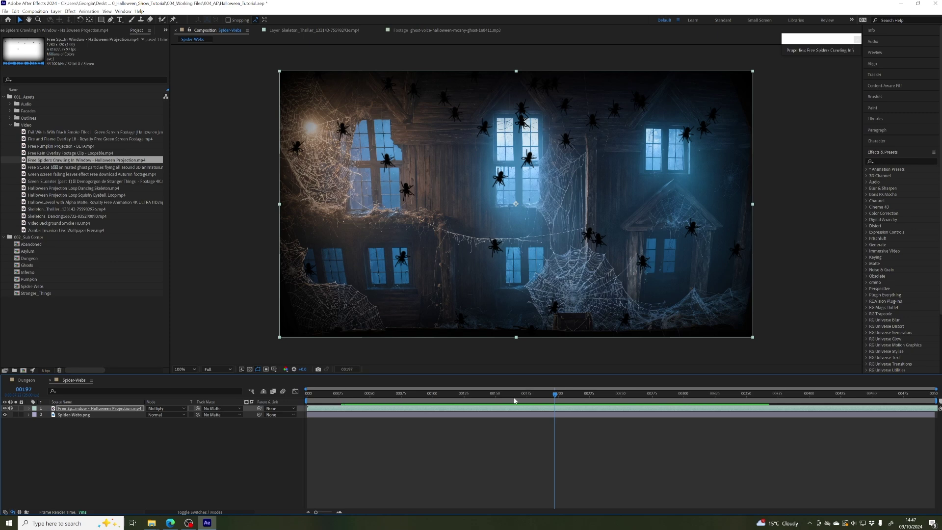
click(476, 398)
drag(476, 399, 590, 388)
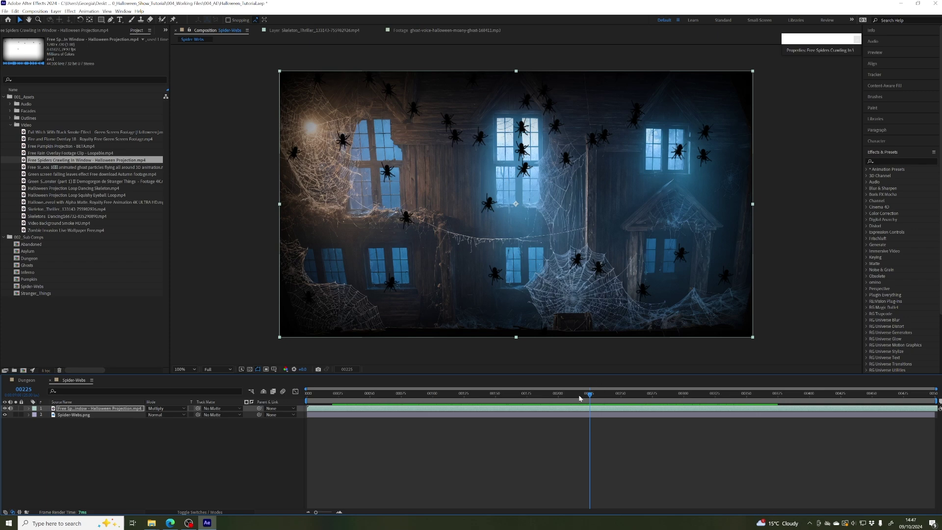
drag(579, 399, 522, 374)
- Draw Pen tool masks on the spider clip around the four panes of the upper-left window
click(103, 409)
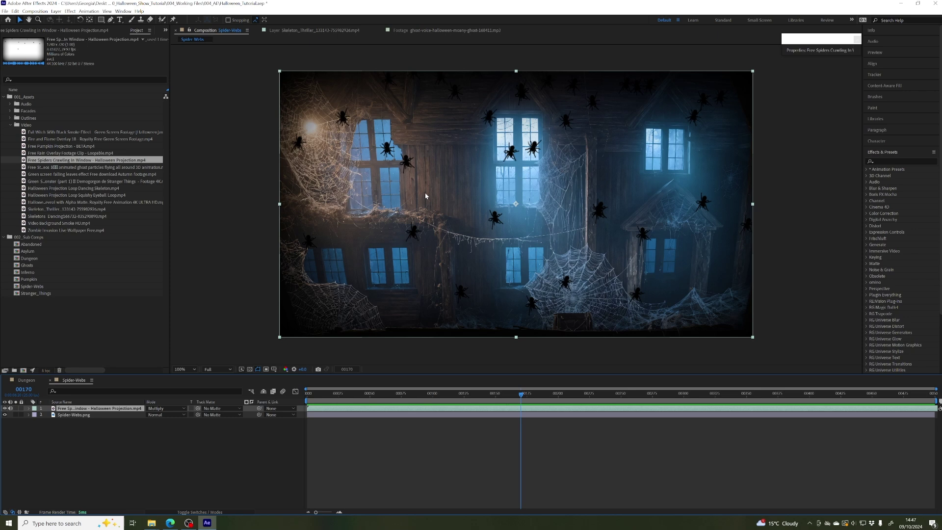
drag(405, 186, 409, 189)
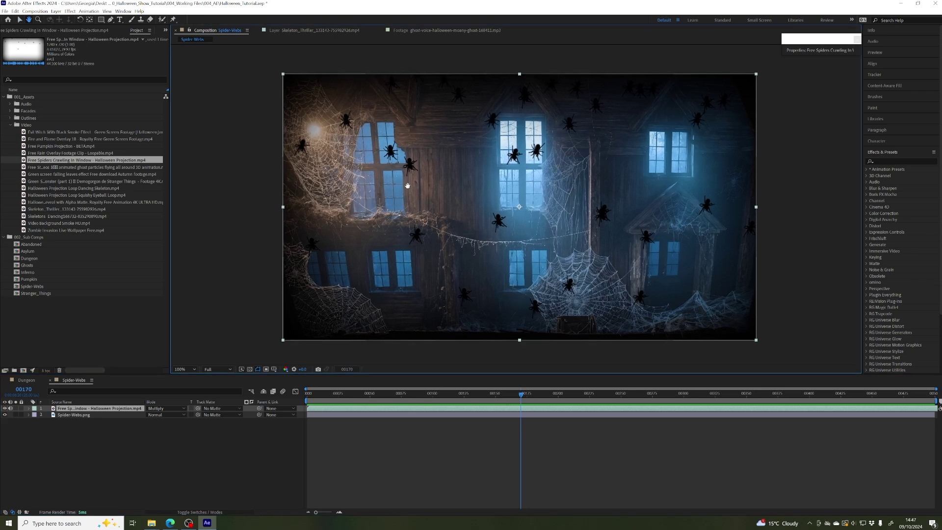
scroll(519, 207, up, 3)
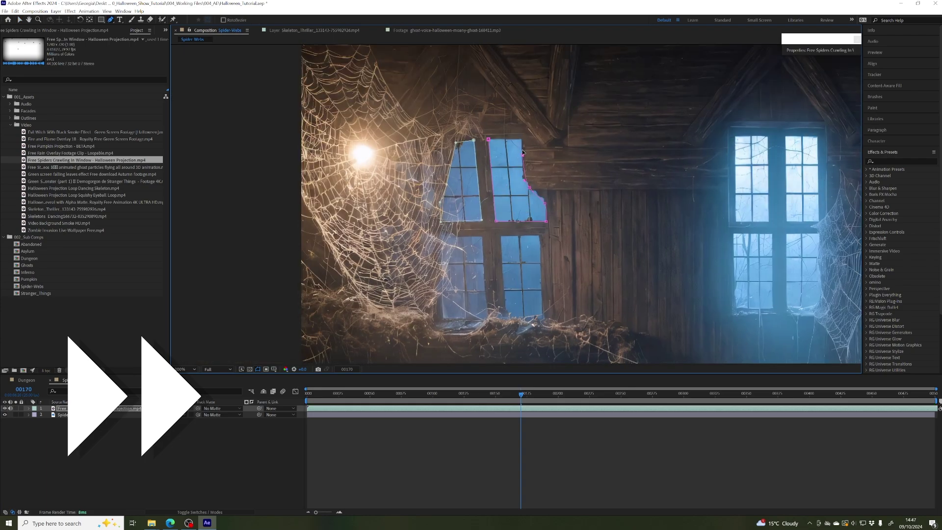
key(g)
click(441, 237)
click(506, 319)
drag(638, 245, 387, 240)
- Mask the spider clip around the four panes of the tall centre window and the two panes of the upper-right window
click(484, 133)
click(517, 217)
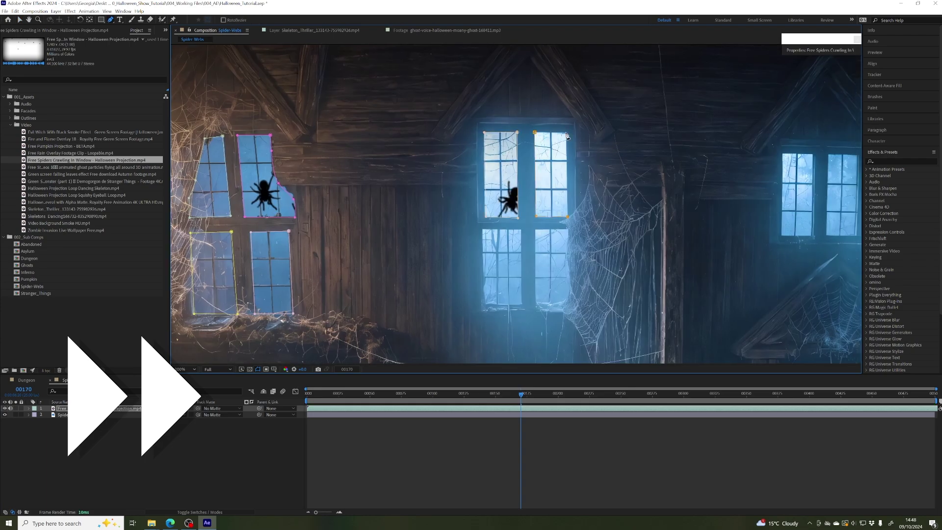
click(535, 132)
click(567, 216)
click(483, 229)
click(521, 229)
click(483, 229)
click(535, 229)
click(536, 304)
drag(562, 301, 569, 295)
click(571, 279)
click(566, 253)
click(566, 239)
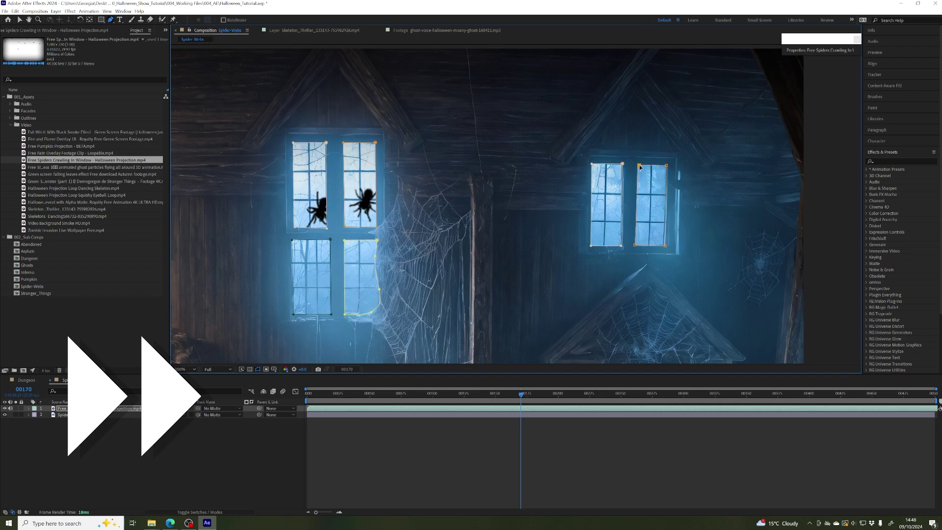
- Mask the spider clip around the lower-left window panes, following the cobweb edges where they cover the glass
scroll(622, 179, up, 3)
click(442, 255)
scroll(491, 235, up, 2)
click(524, 225)
click(652, 207)
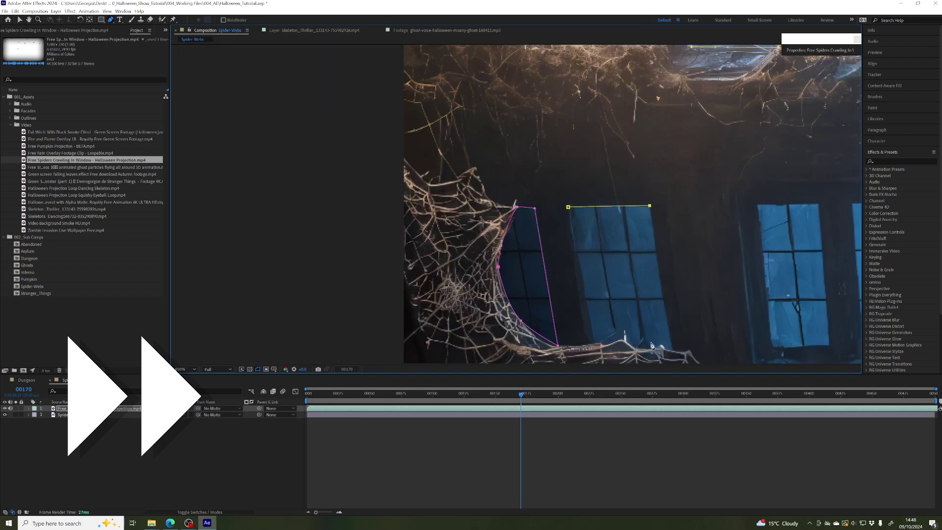
click(656, 344)
scroll(604, 253, down, 3)
scroll(423, 243, up, 2)
- Mask the spider clip around the panes of the lower-centre window and the window under the right-hand porch
click(524, 198)
click(559, 271)
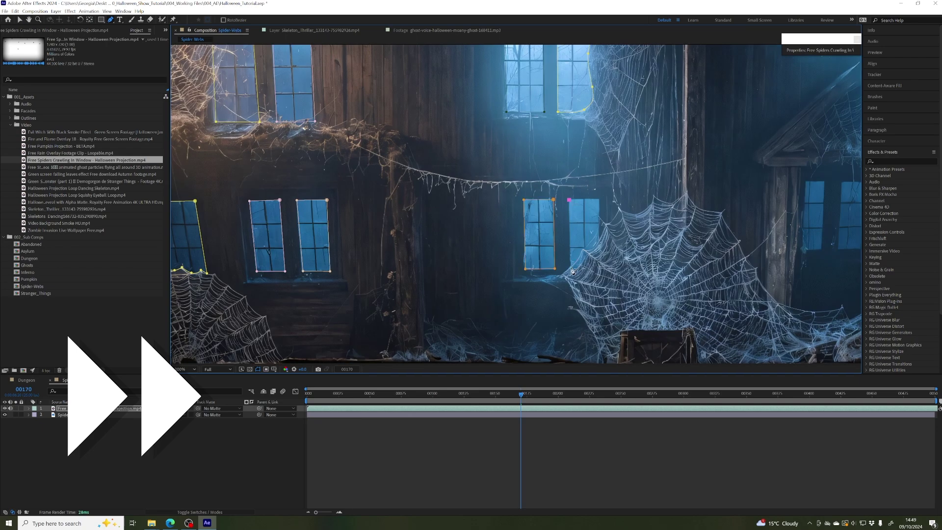
click(577, 271)
drag(652, 225, 516, 225)
scroll(649, 255, down, 2)
drag(649, 254, 744, 256)
key(v)
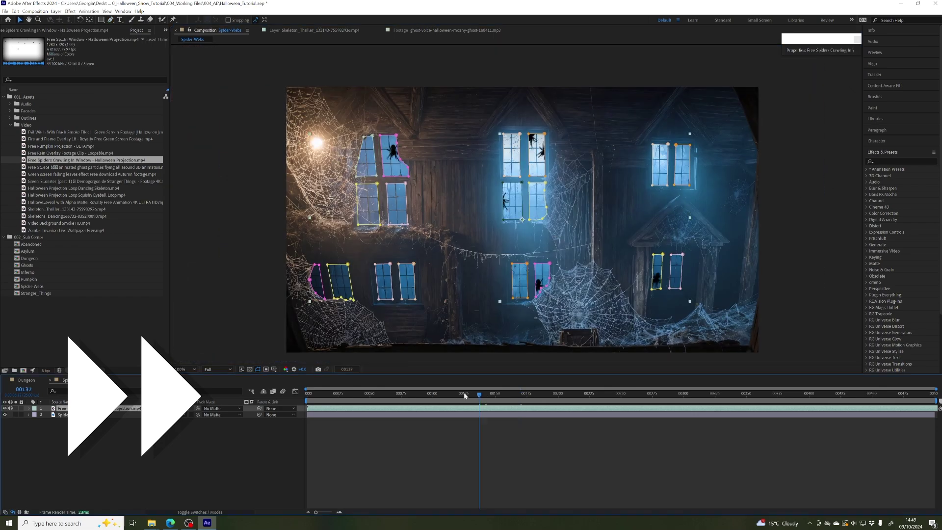
- Scrub through the composition and examine the masked spiders in the window panes up close
drag(356, 394, 677, 401)
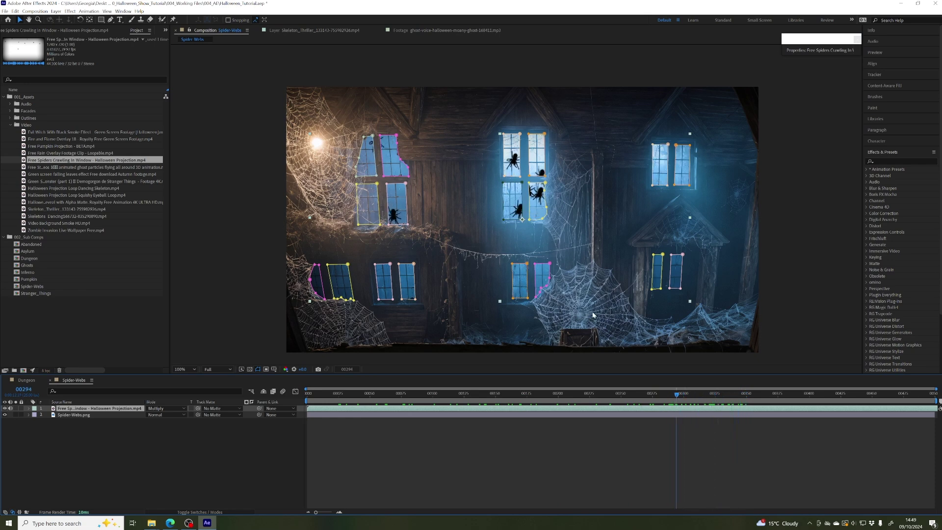
drag(493, 221, 512, 221)
scroll(512, 221, up, 2)
drag(606, 251, 539, 254)
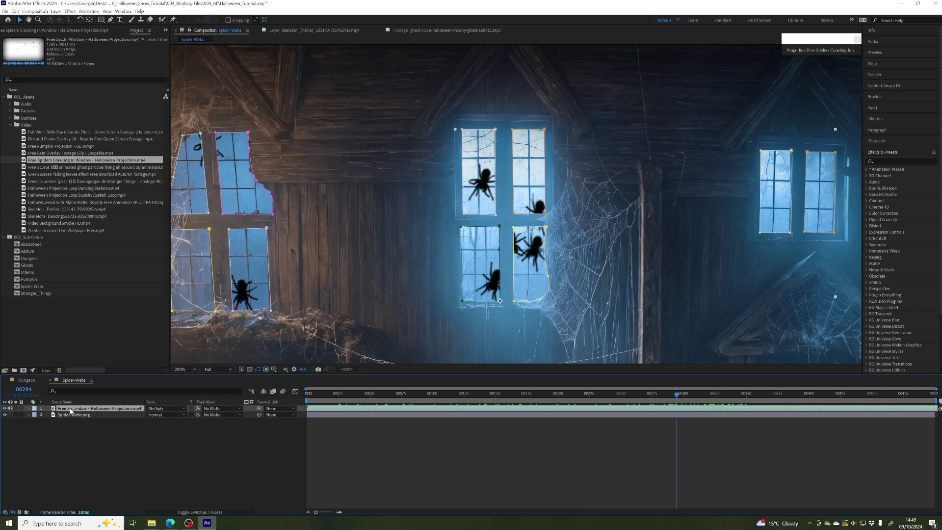
- Set the spider clip's opacity to 90%
click(28, 408)
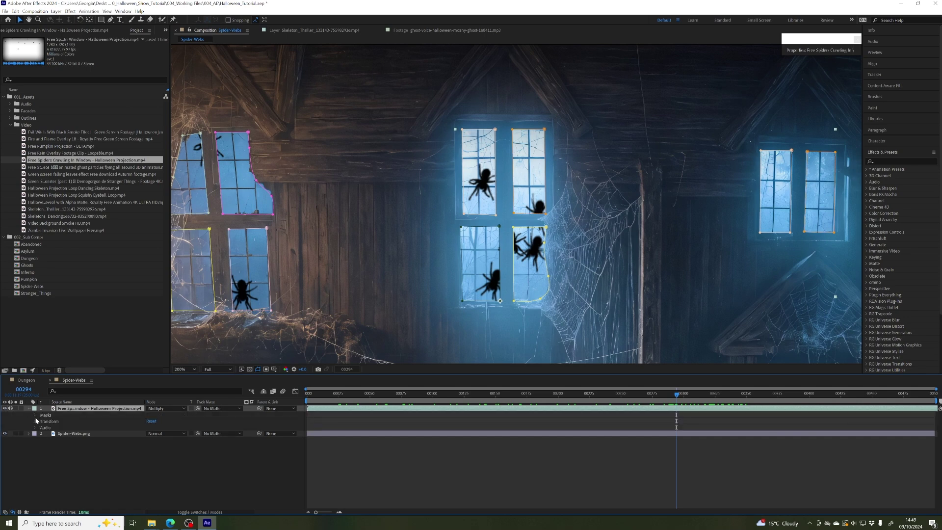
click(35, 421)
click(149, 452)
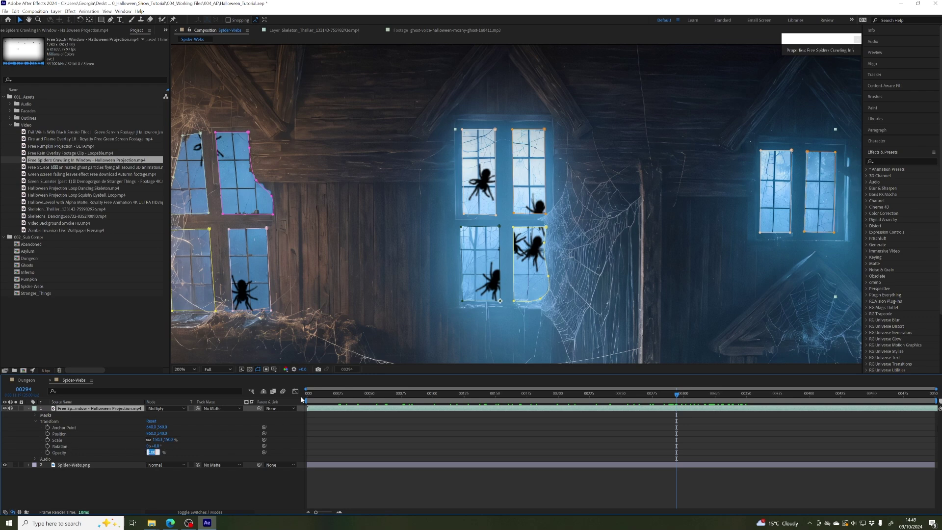
key(Return)
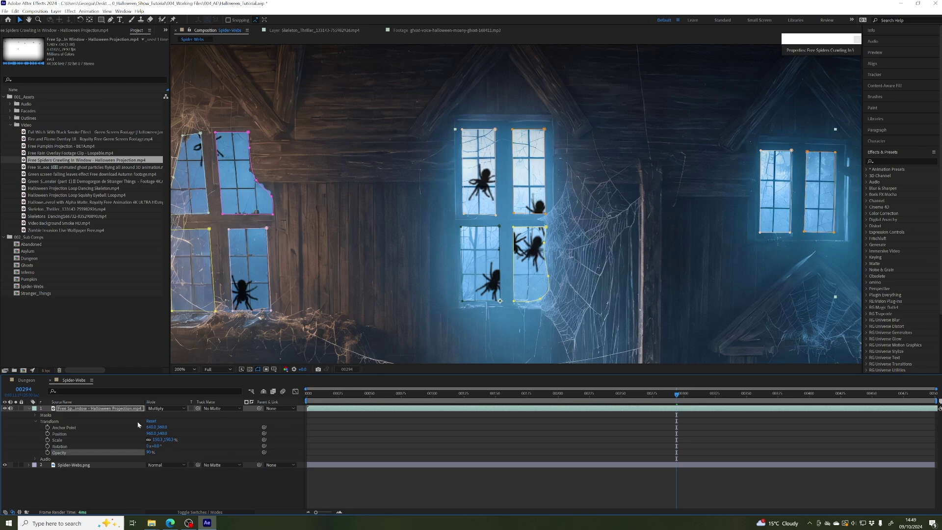
click(29, 408)
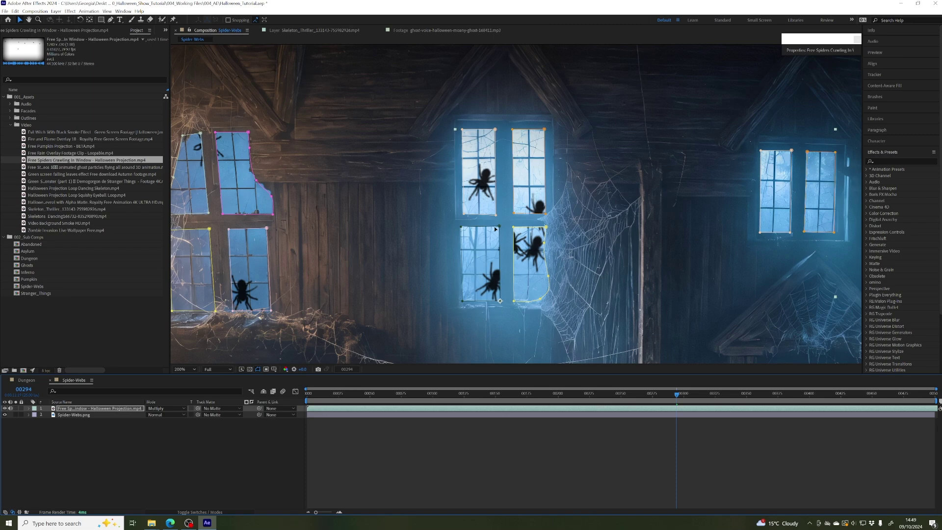
- Apply the Tint effect to the spider clip and map black to a dark blue sampled beside the upper-centre window
key(period)
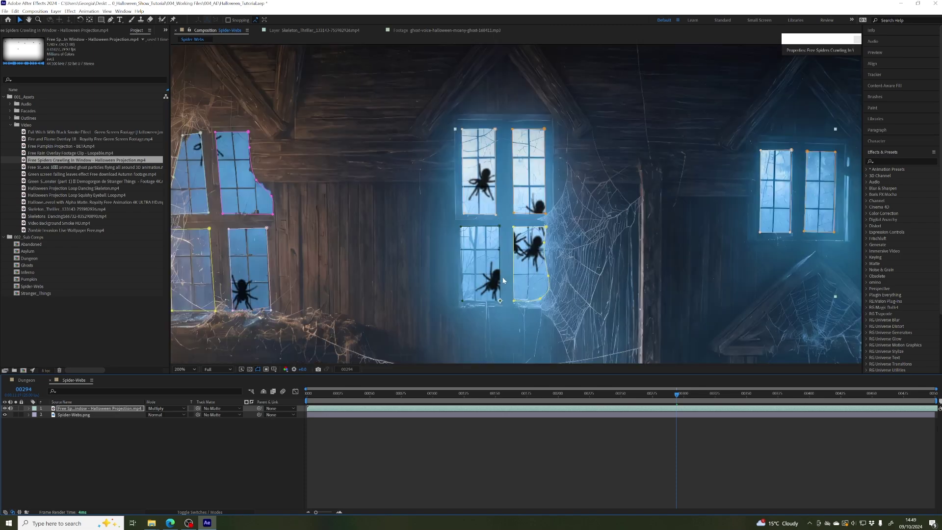
click(879, 161)
text(tint)
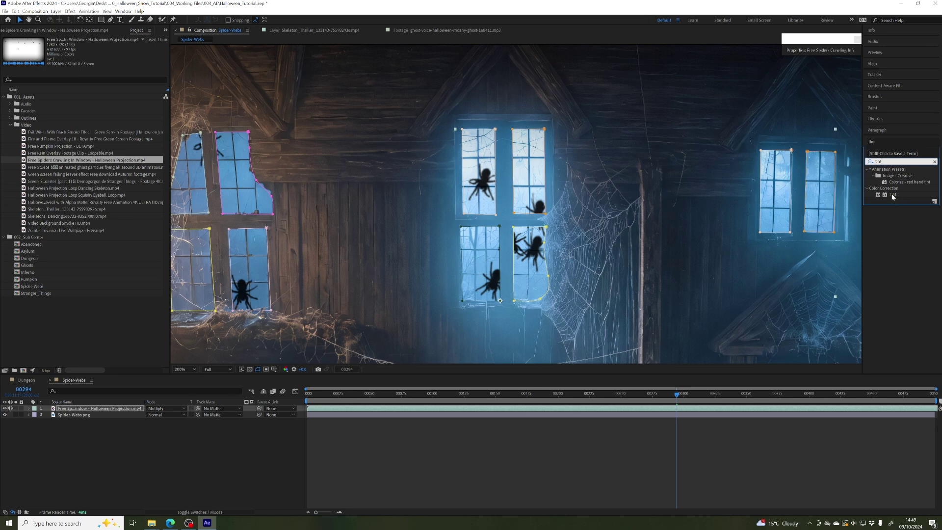
double_click(893, 195)
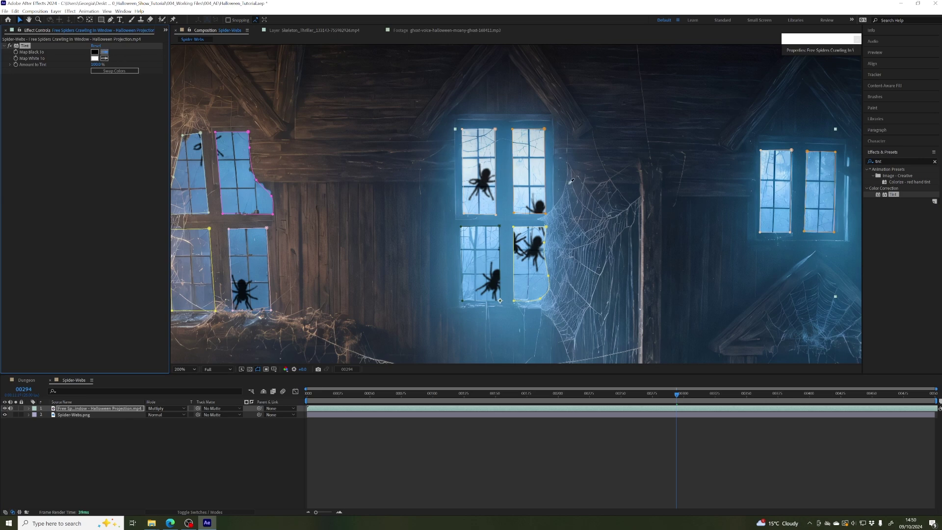
click(455, 139)
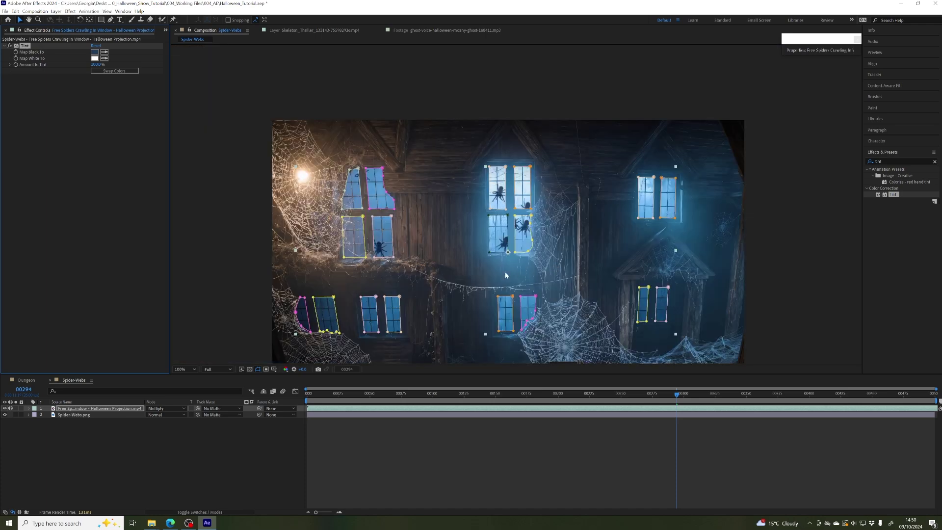
- Scrub through the composition to check the tinted spiders against the window panes
drag(505, 272, 480, 244)
click(756, 234)
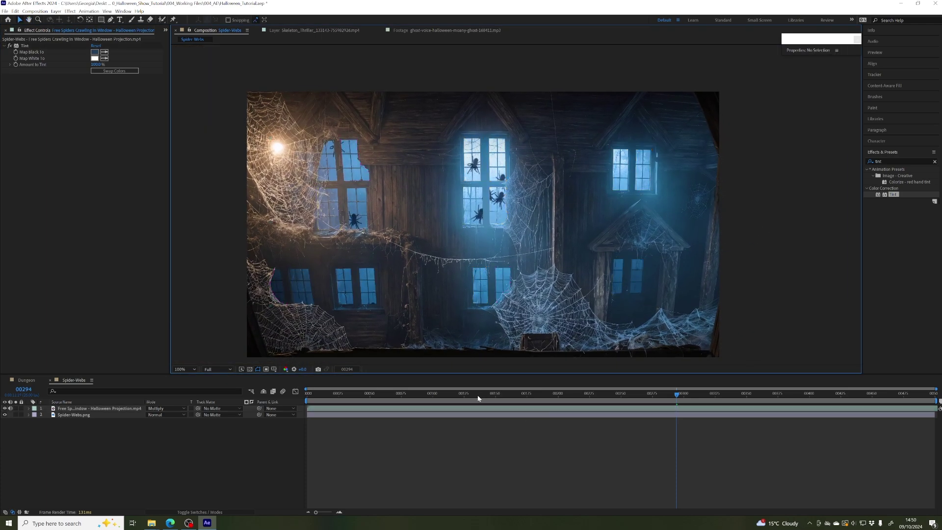
drag(423, 395, 616, 397)
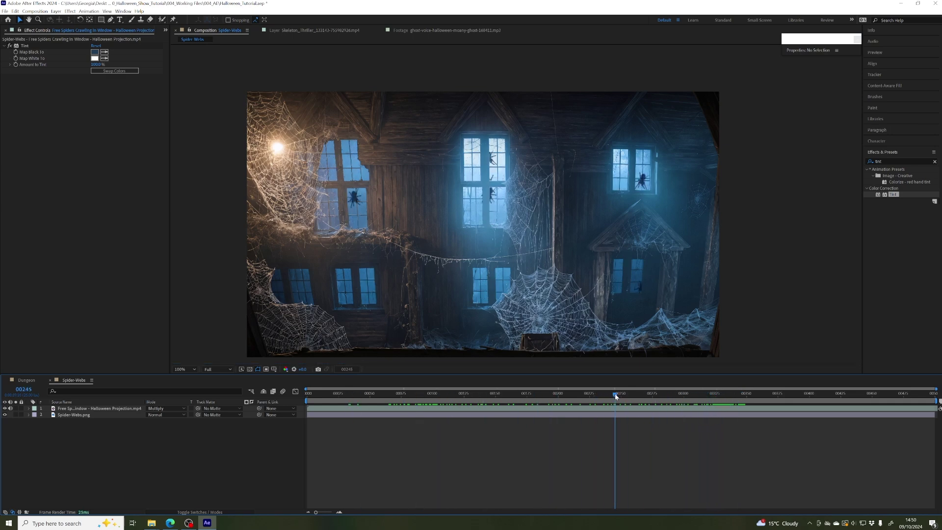
- Add bug-scuttling-226802.mp3 from the SFX folder to the Spider-Webs composition as the lowest layer
click(166, 31)
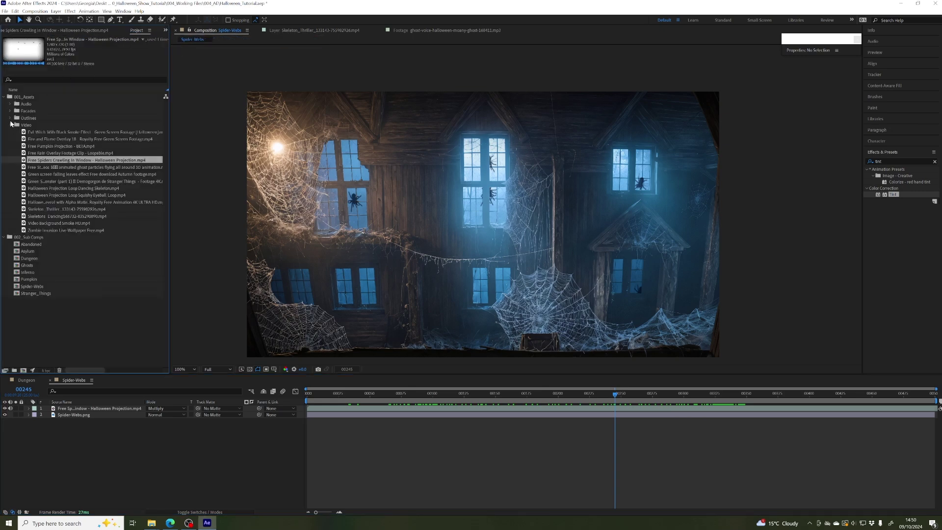
click(11, 124)
click(10, 104)
click(17, 118)
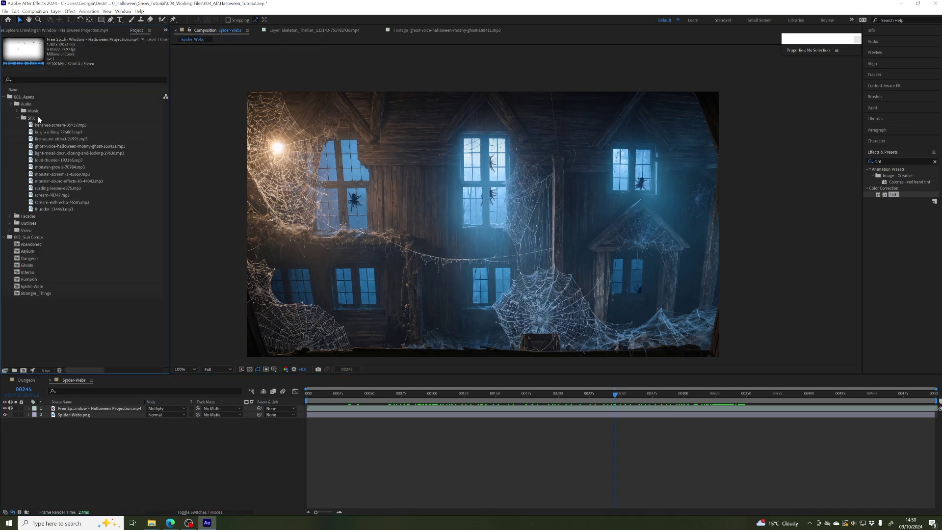
click(50, 133)
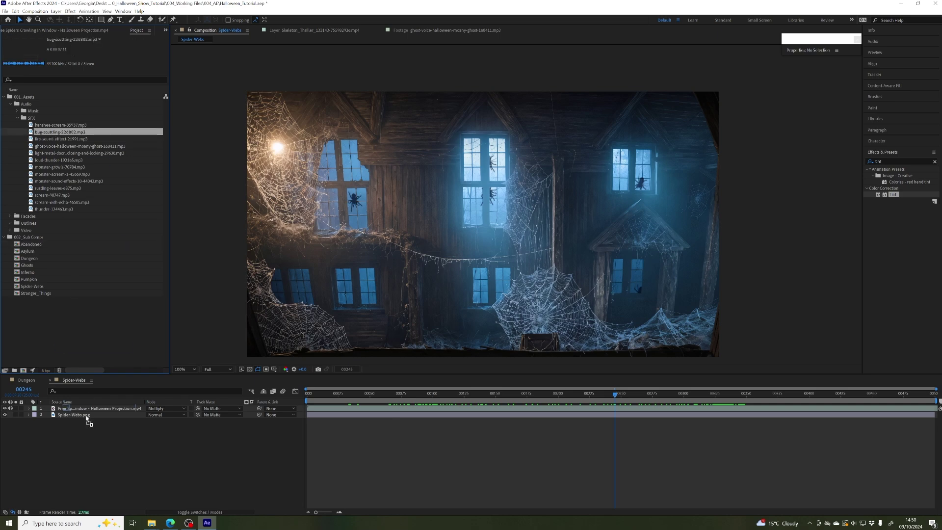
drag(87, 419, 77, 445)
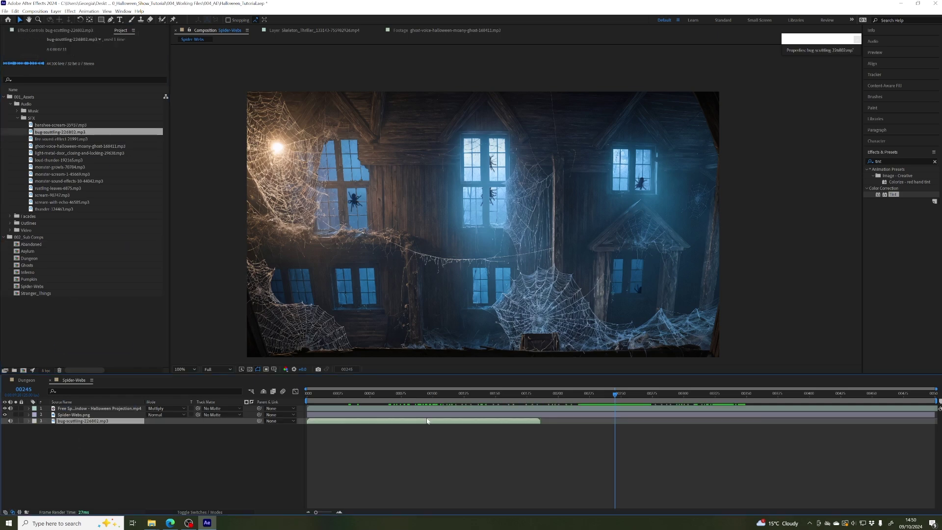
- Loop the bug-scuttling sound footage and extend its layer to the end of the composition
mouse_move(497, 396)
mouse_down()
mouse_move(424, 396)
mouse_move(502, 395)
mouse_up()
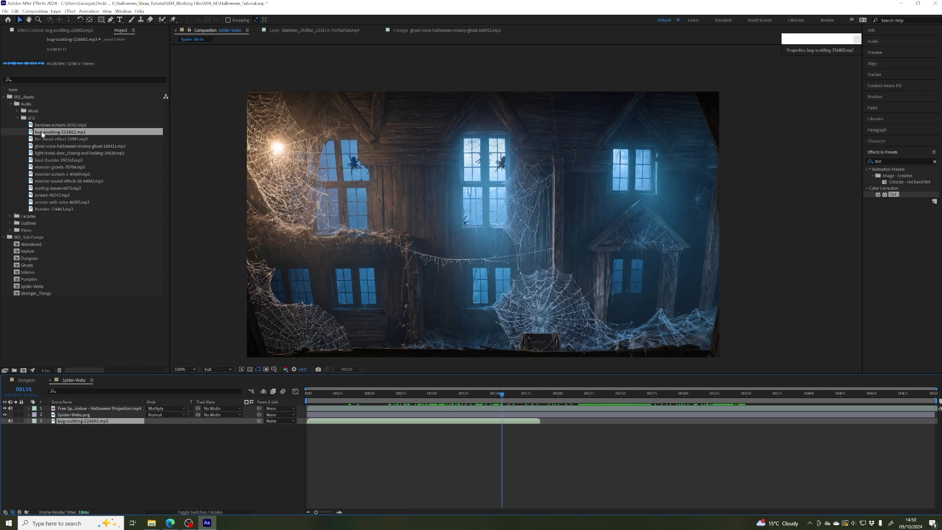
right_click(42, 135)
mouse_move(111, 185)
click(167, 182)
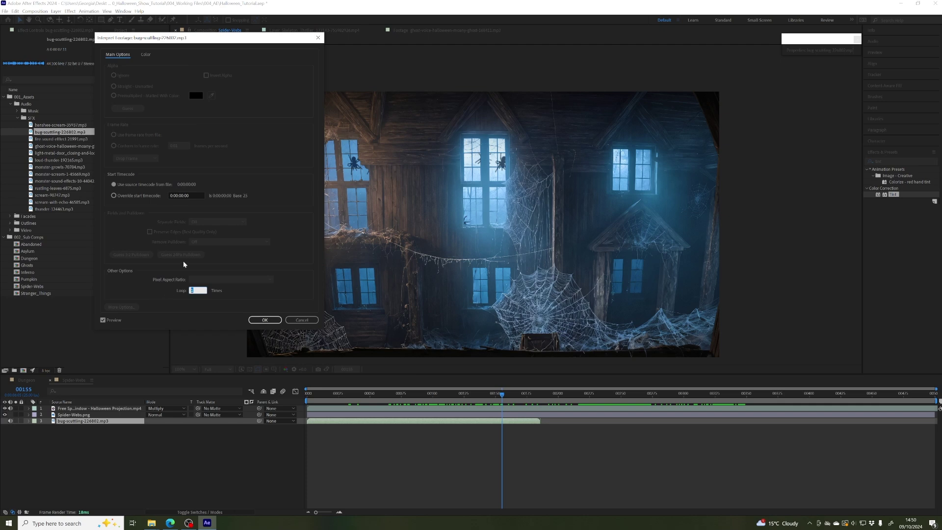
key(Return)
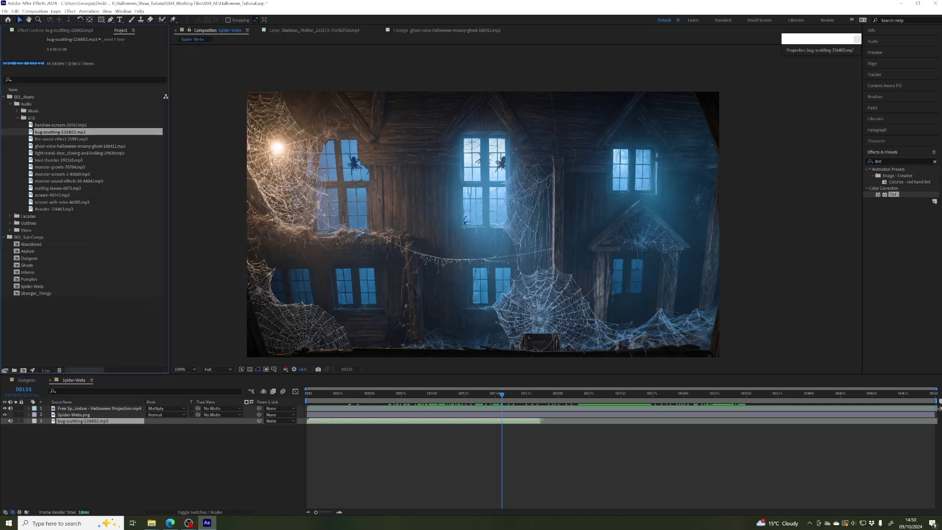
drag(541, 421, 938, 420)
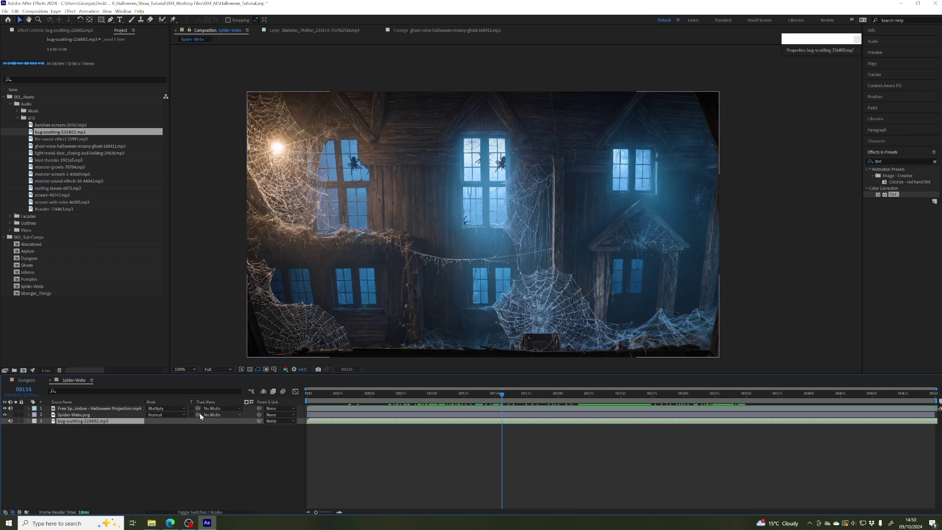
- Set the bug-scuttling layer's audio level to -10 dB
click(29, 421)
click(35, 428)
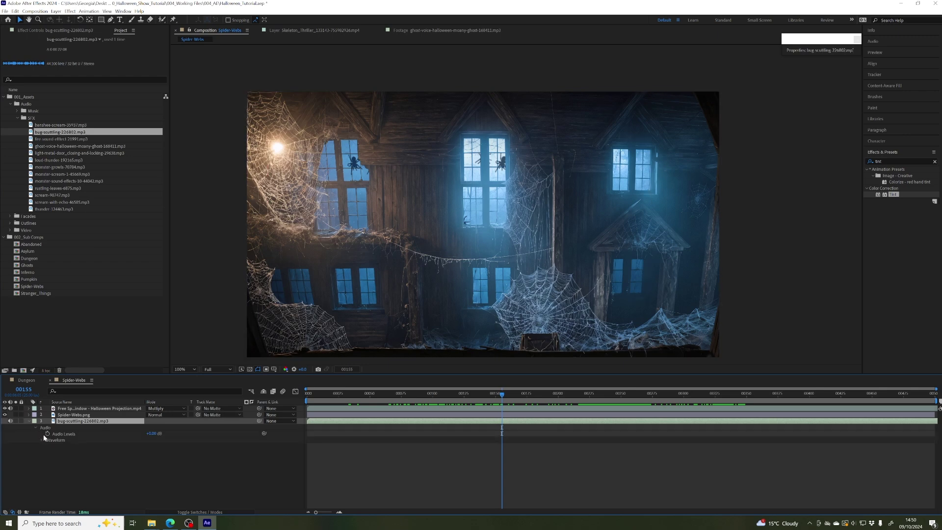
click(153, 434)
text(-10)
key(Return)
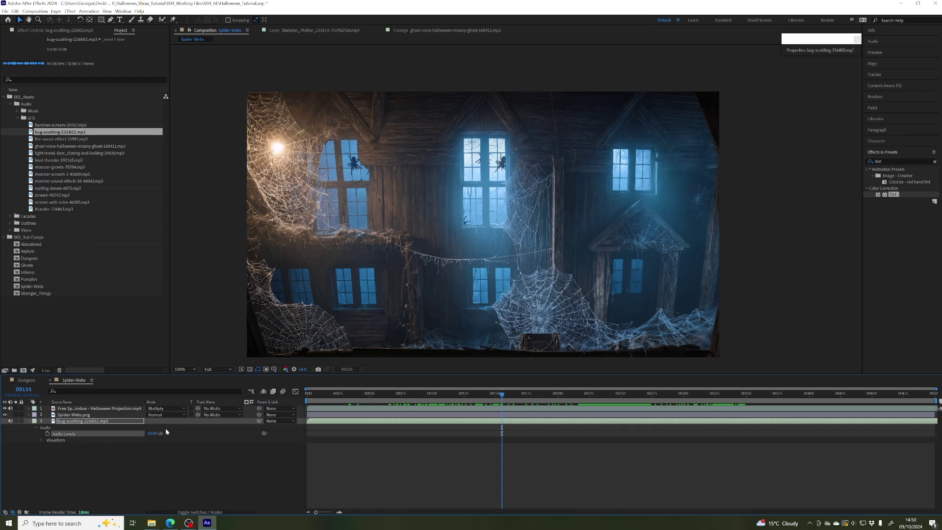
click(356, 423)
key(l)
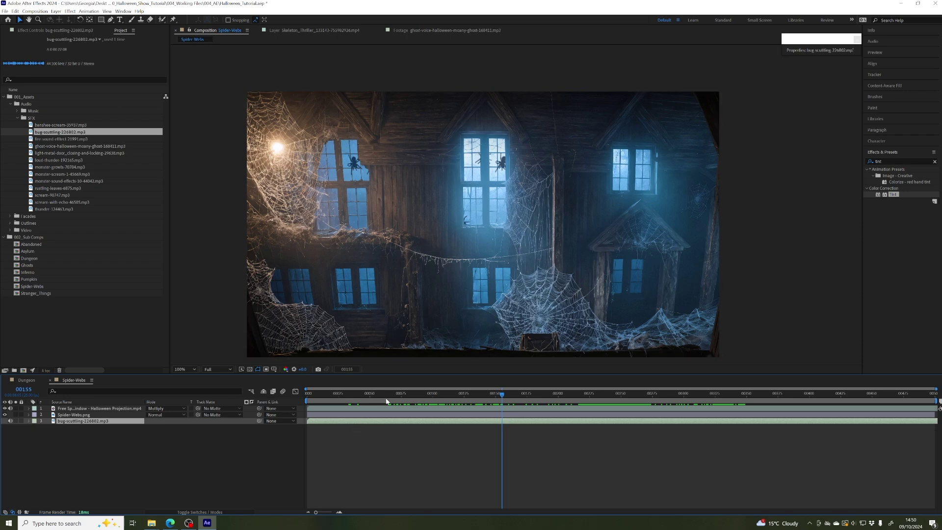
- Review the spider clip's blending mode options and preview the composition with its scuttling sound
drag(378, 392, 680, 393)
click(155, 409)
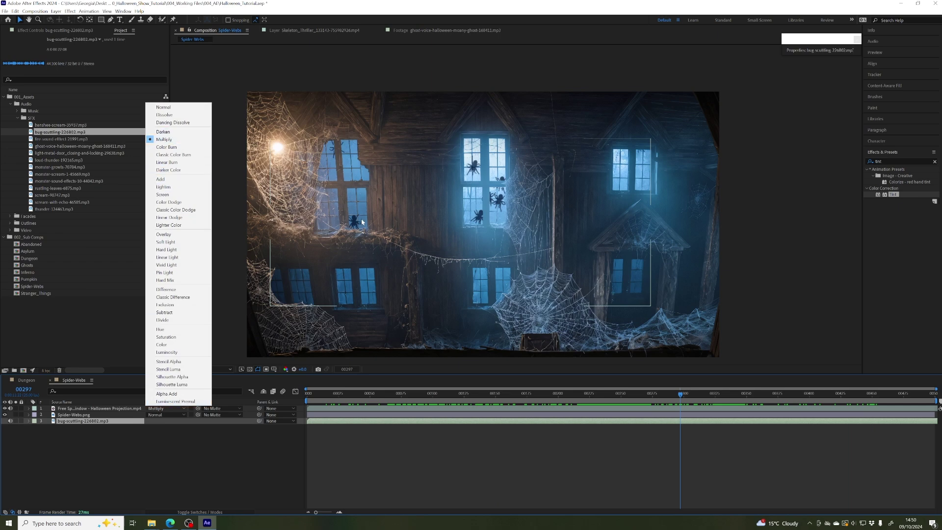
click(151, 475)
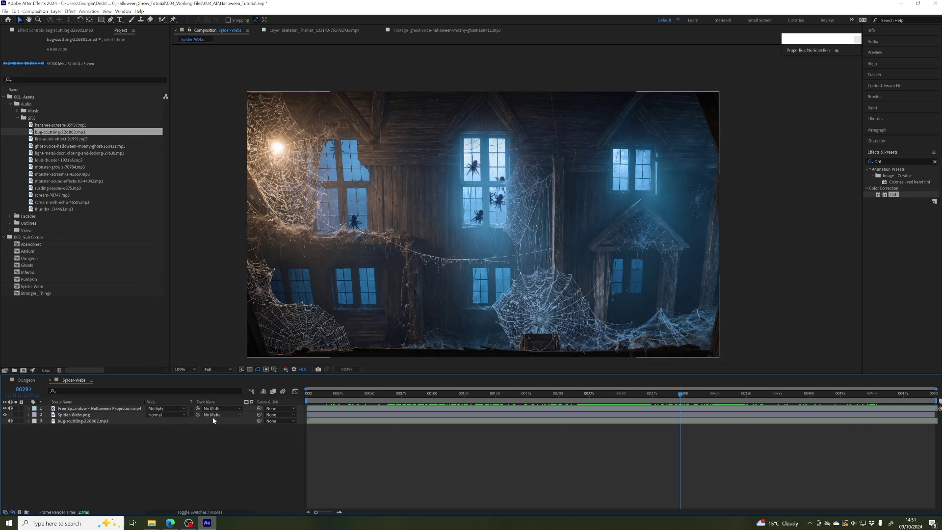
click(164, 410)
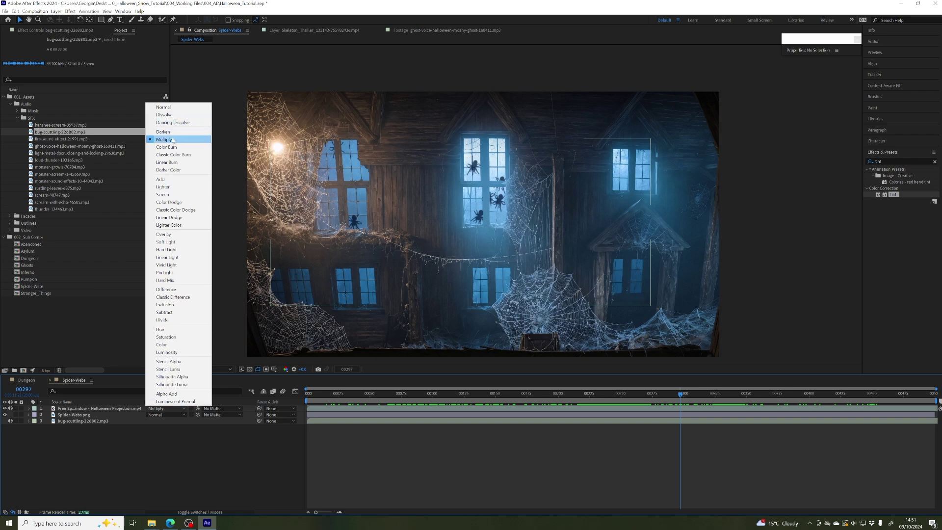
click(400, 362)
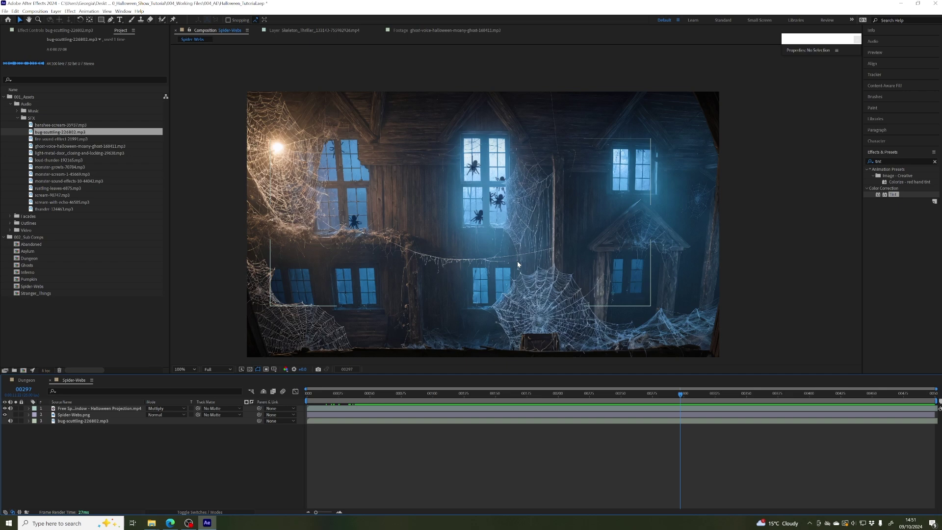
key(space)
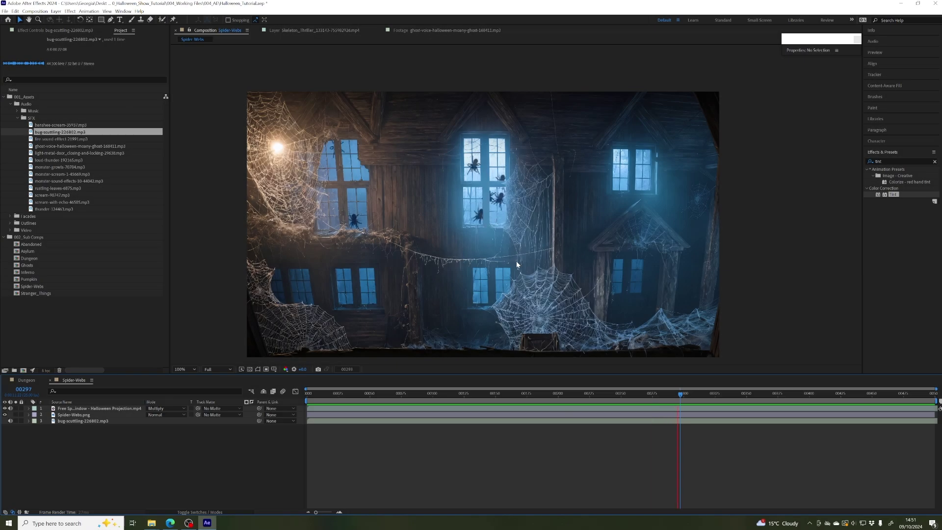
key(space)
- Set the bug-scuttling layer's audio level to 0 dB
click(379, 421)
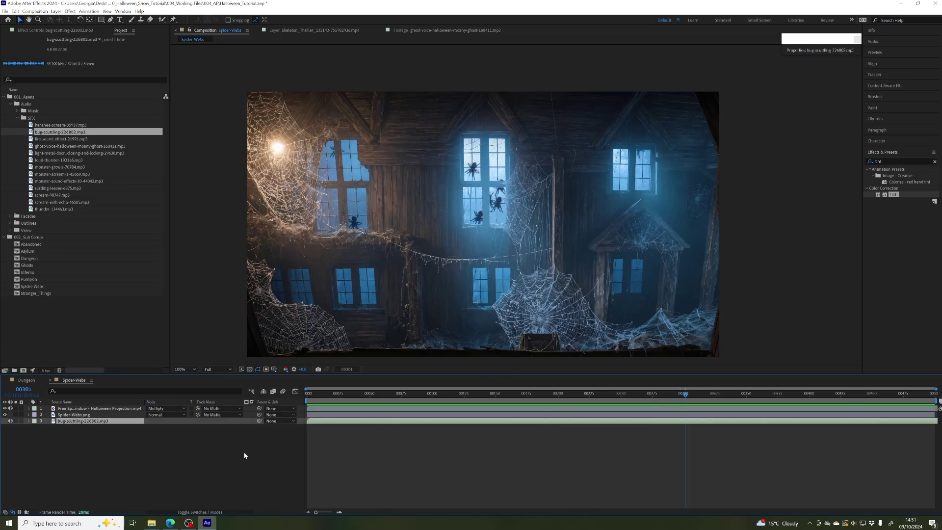
click(28, 421)
click(36, 428)
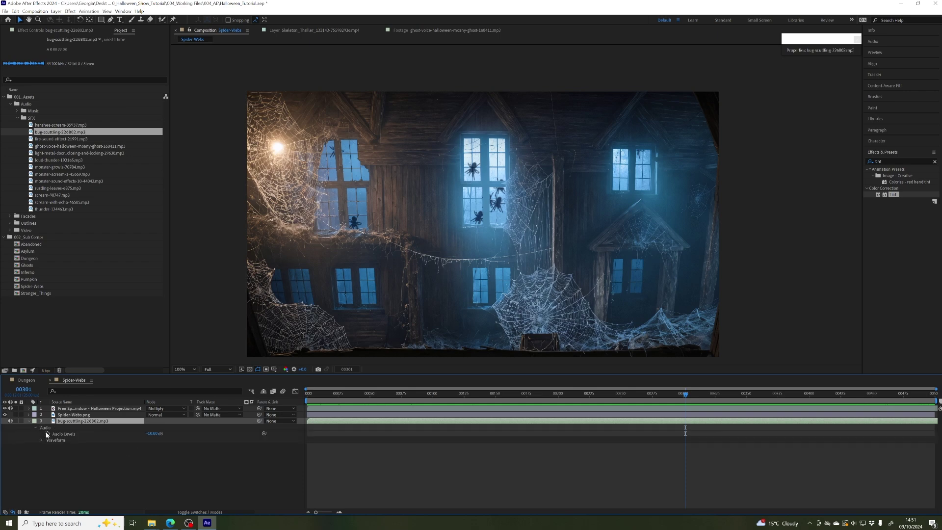
drag(150, 435, 150, 433)
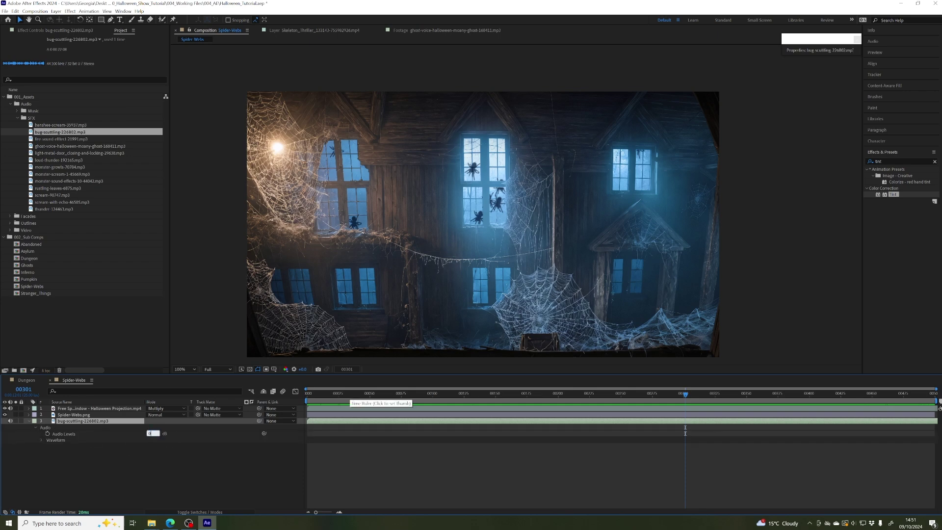
click(28, 420)
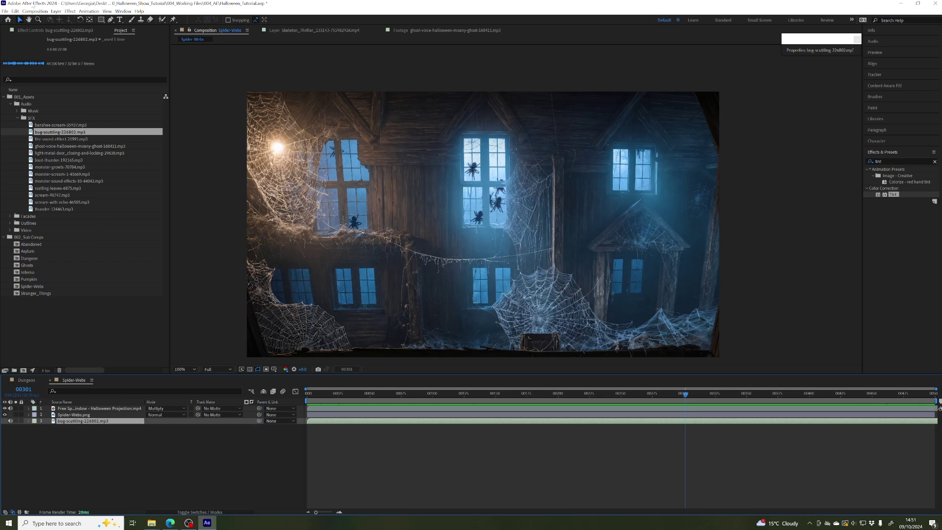
- Duplicate the bug-scuttling sound layer and try sliding the copy earlier in time
click(15, 11)
click(39, 97)
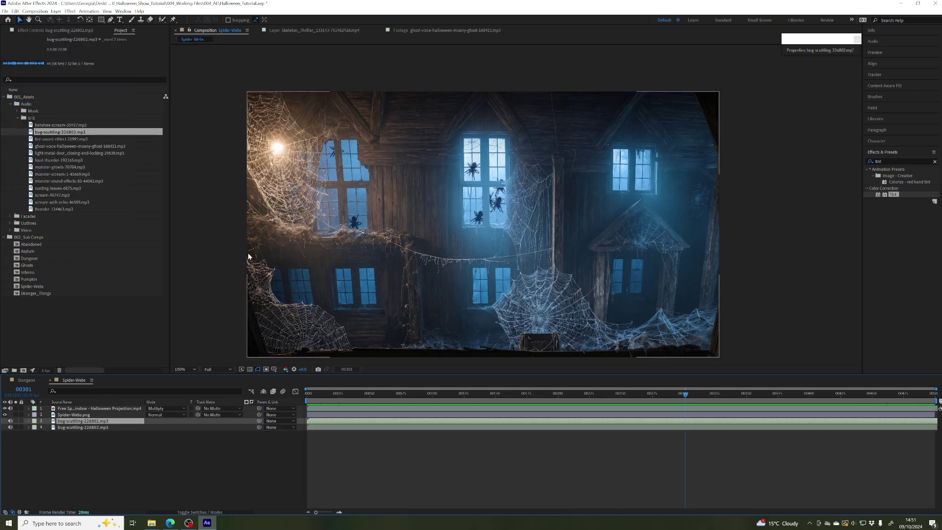
drag(661, 420, 617, 421)
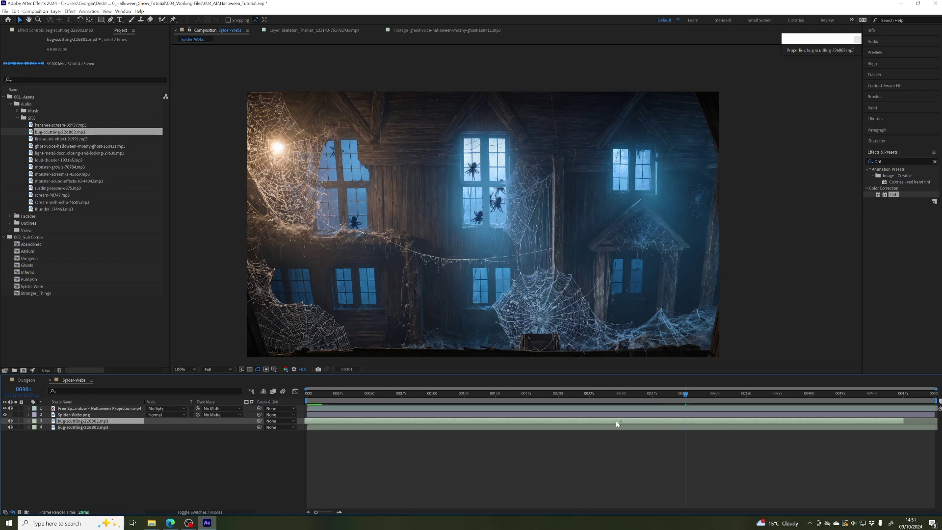
key(ctrl+z)
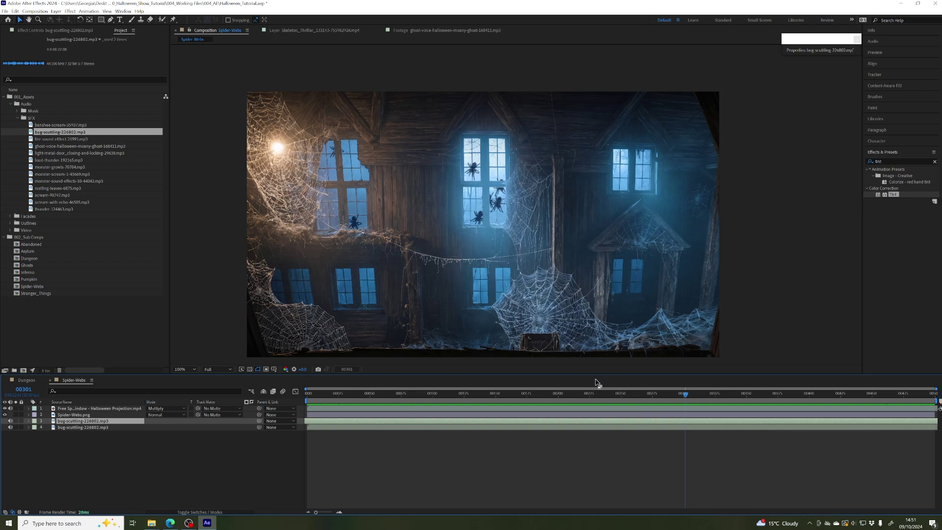
- Preview the composition with both scuttling sound layers and save the project
drag(567, 393, 614, 401)
key(space)
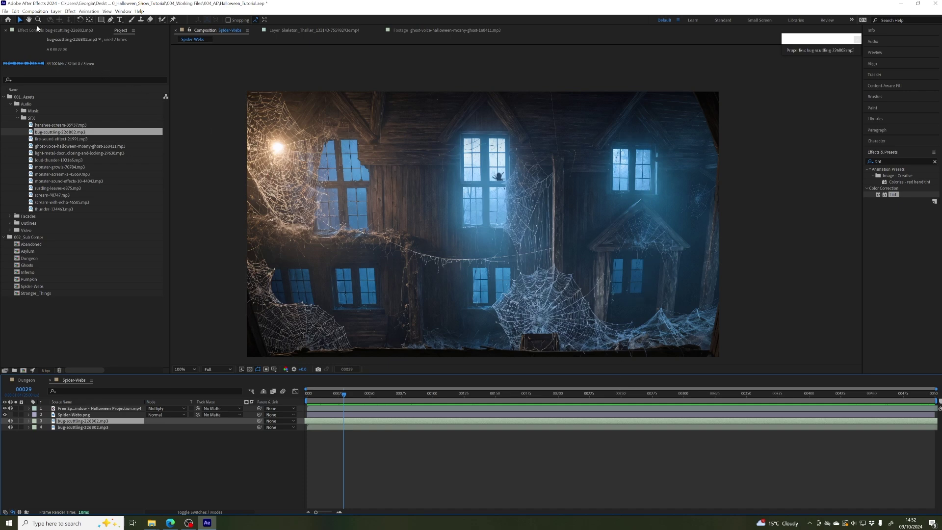
click(5, 11)
click(19, 75)
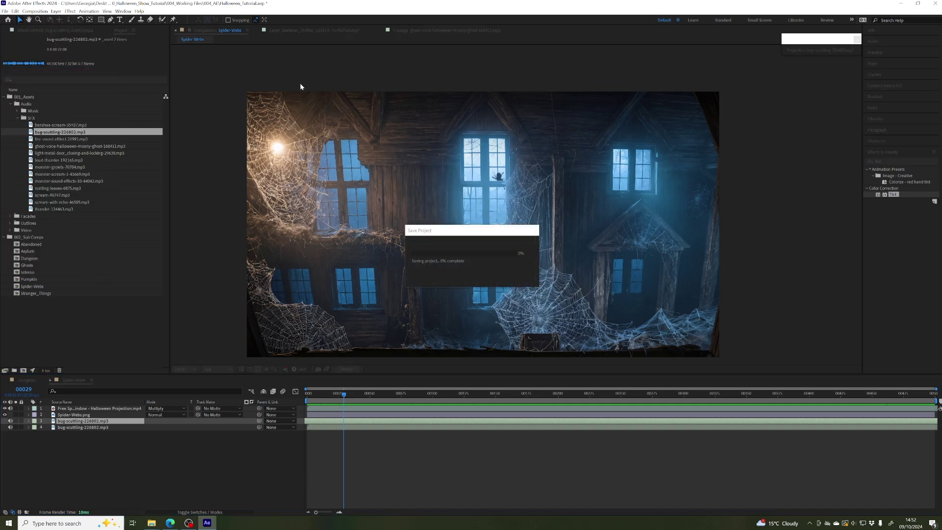
- Rename the spider clip layer as Spiders and scrub through the finished scene
click(93, 409)
key(Return)
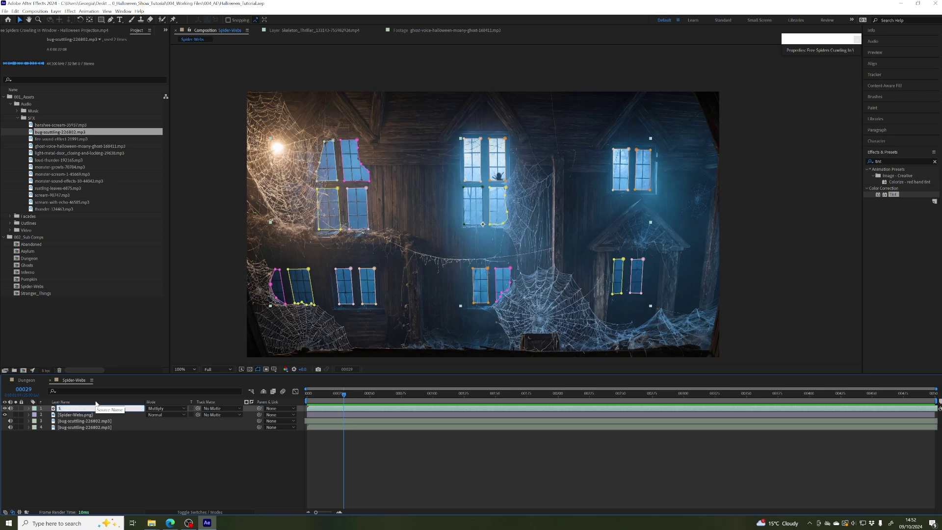
text(Spiders)
key(Return)
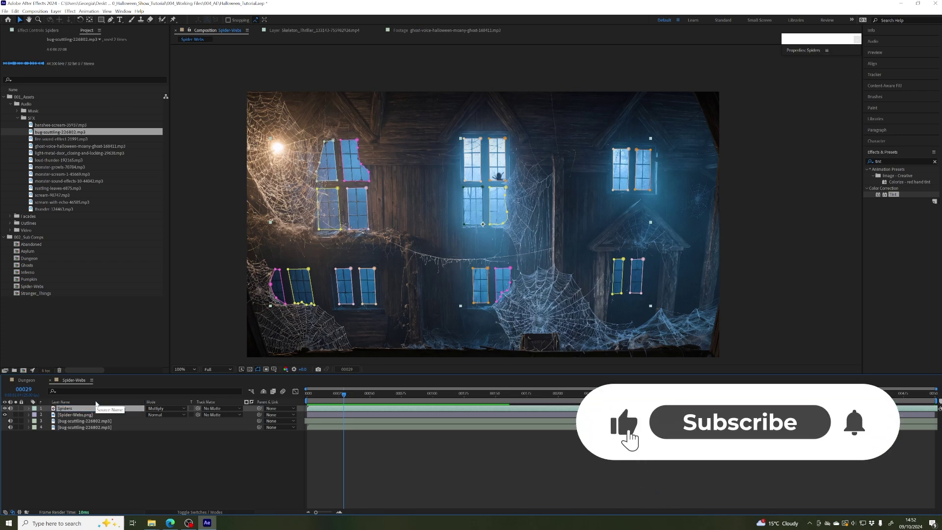
key(F2)
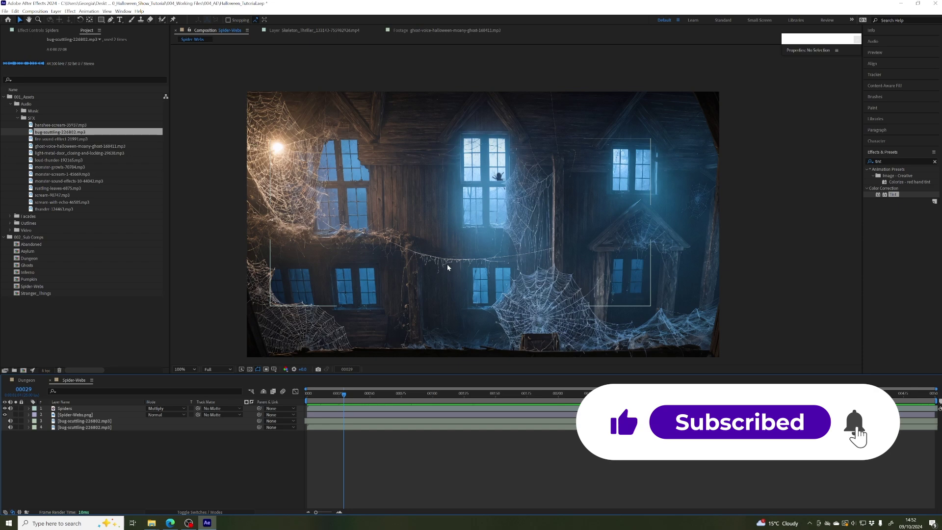
drag(344, 393, 512, 393)
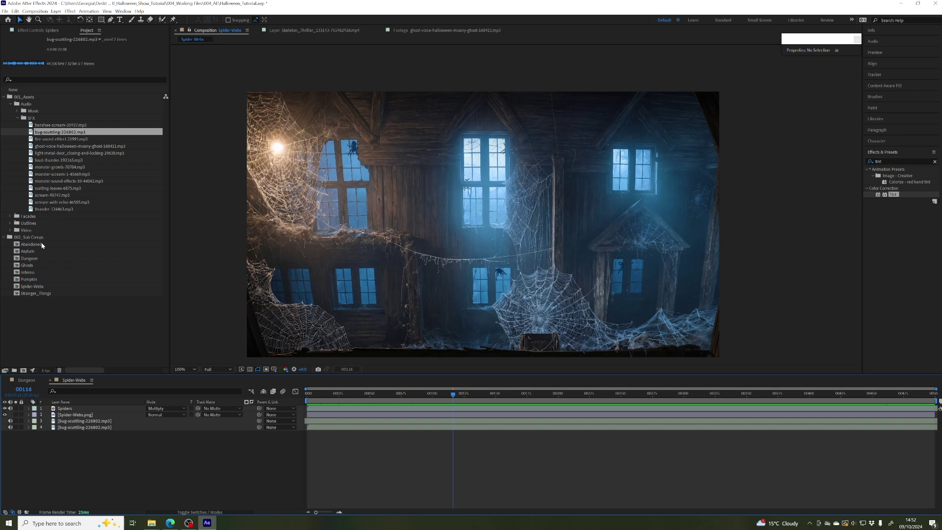
- Open the Pumpkin composition and collapse the Audio folder in the project assets
double_click(30, 280)
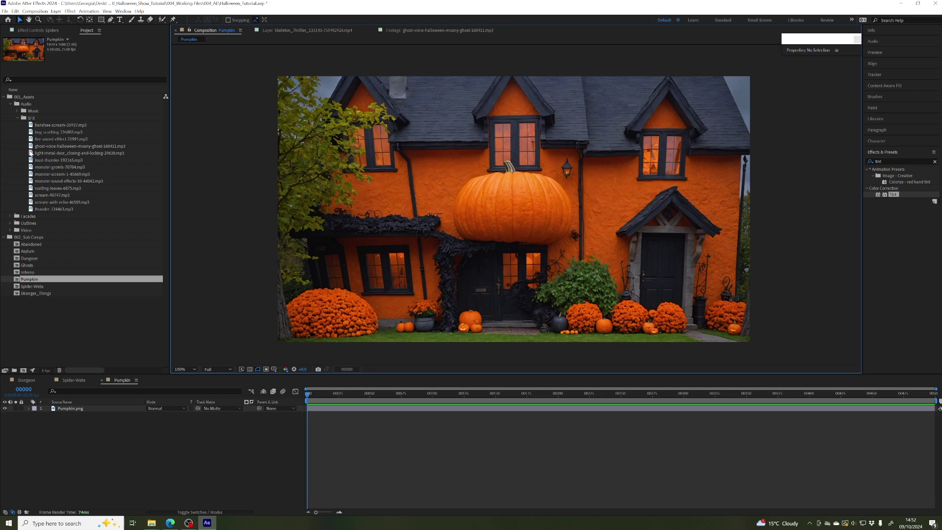
click(18, 118)
click(10, 105)
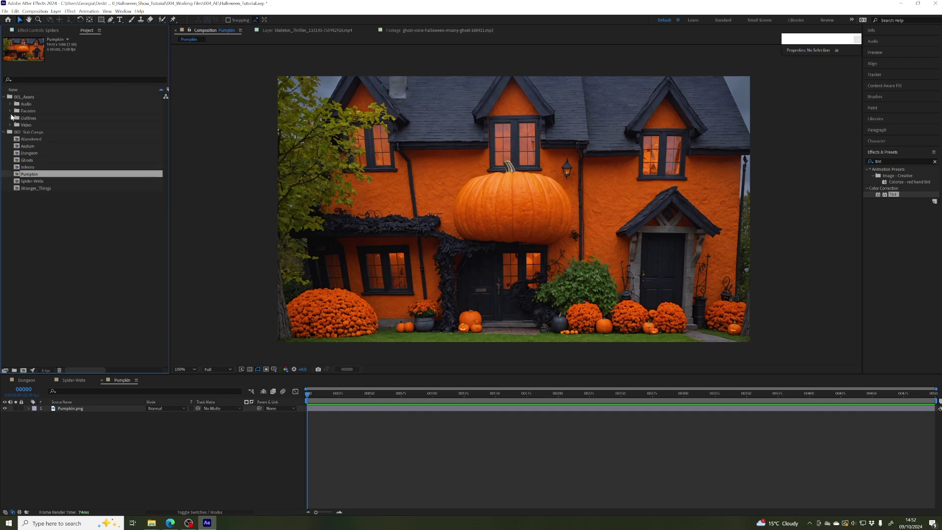
- Preview the Free Pumpkin Projection - BETA.mp4 clip from the Video folder, then return to the Pumpkin composition
click(11, 125)
click(34, 146)
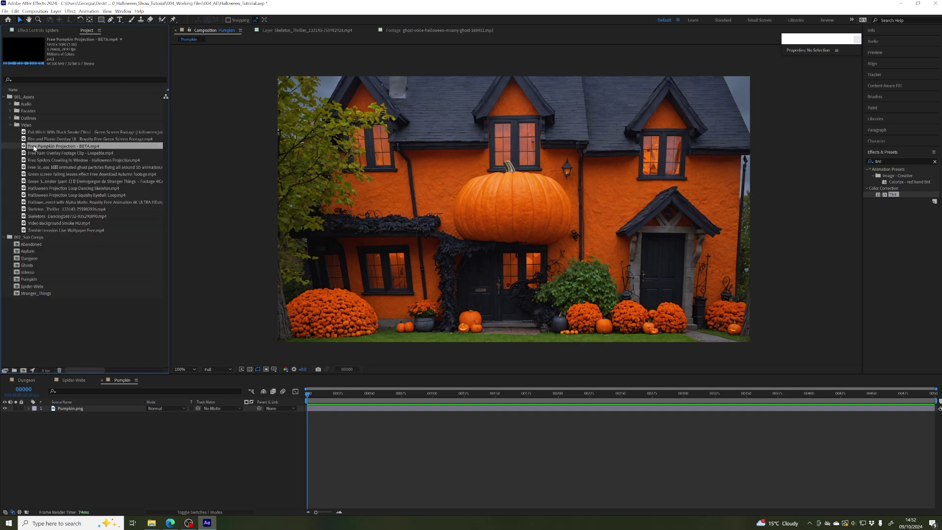
double_click(25, 147)
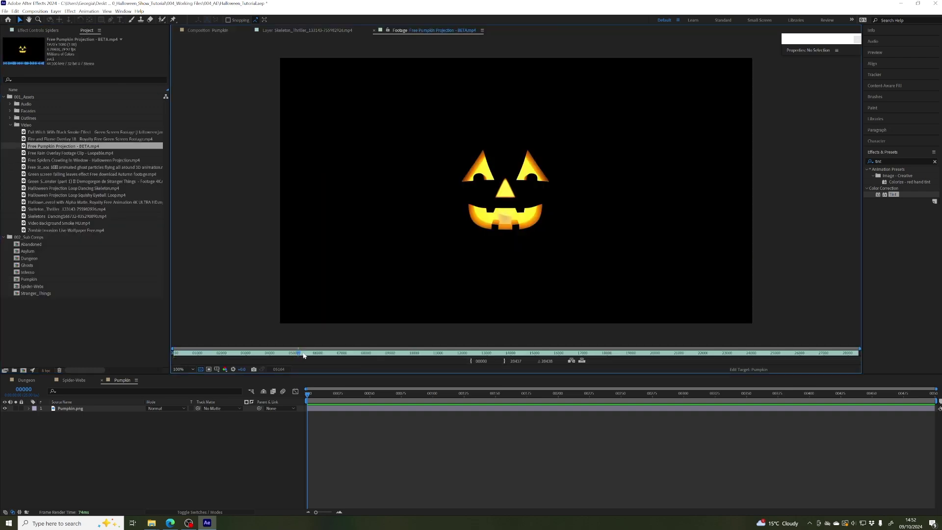
click(362, 353)
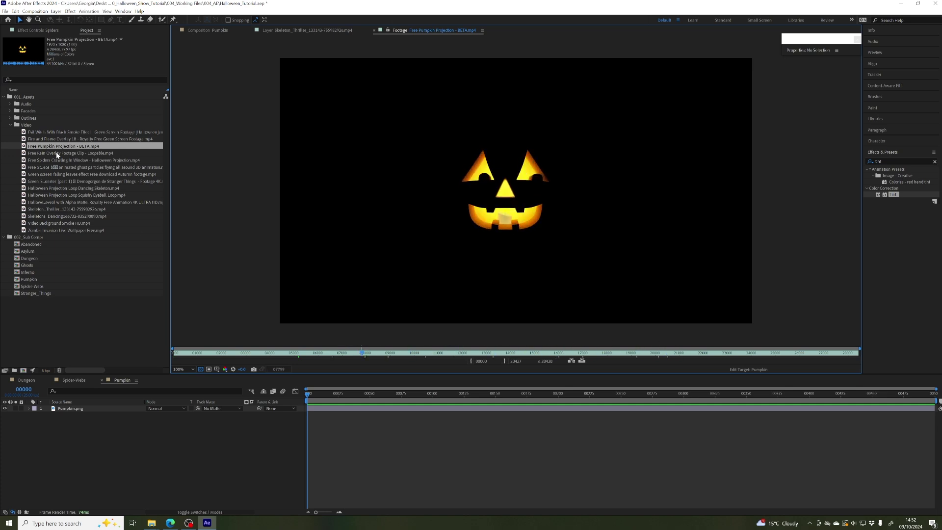
click(212, 30)
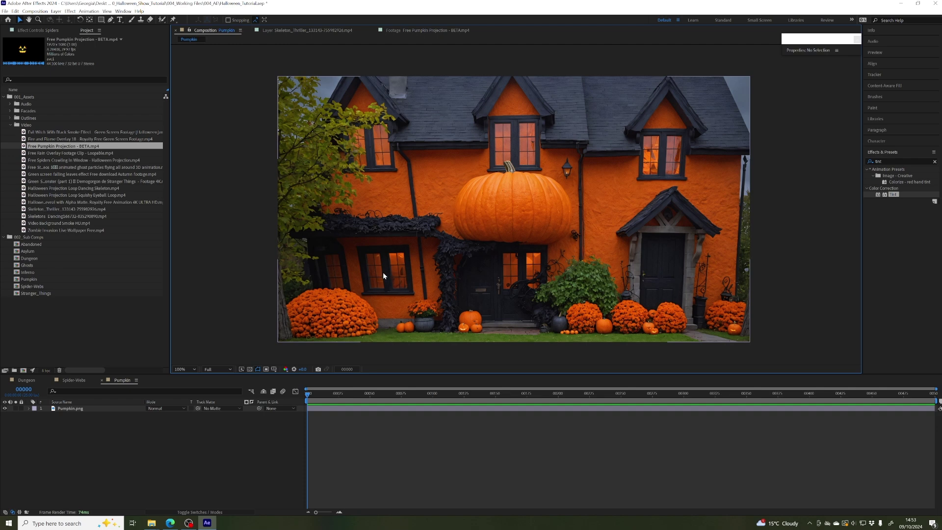
- Switch to the Edge browser and check the download sizes offered for the Pixabay harvest pumpkin photo
click(170, 523)
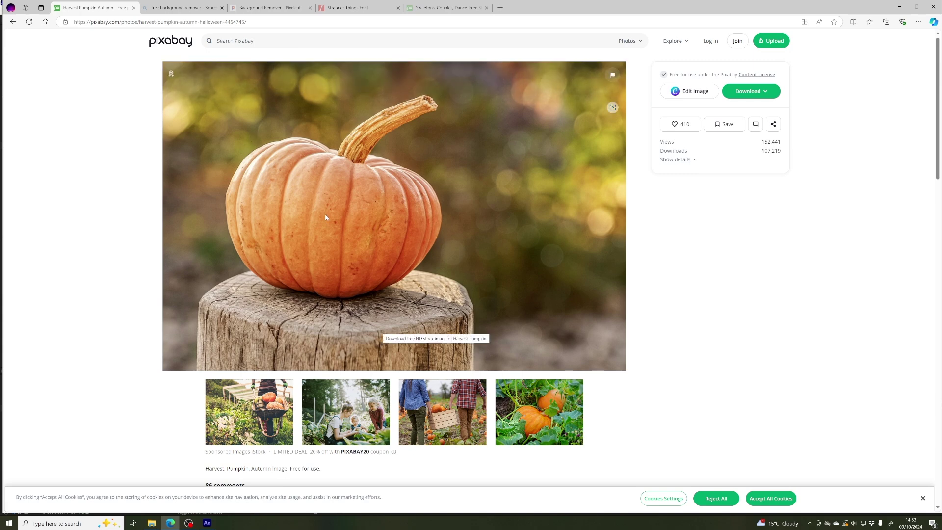
click(749, 93)
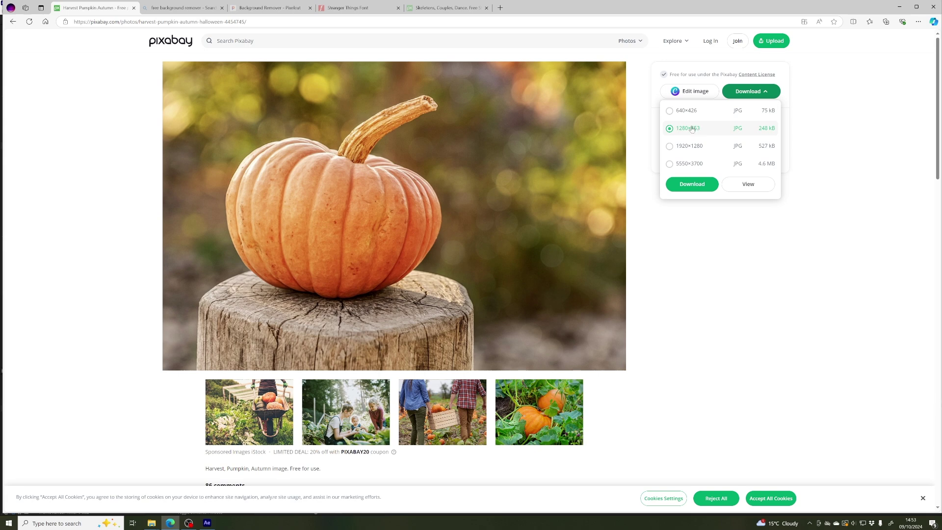
click(695, 184)
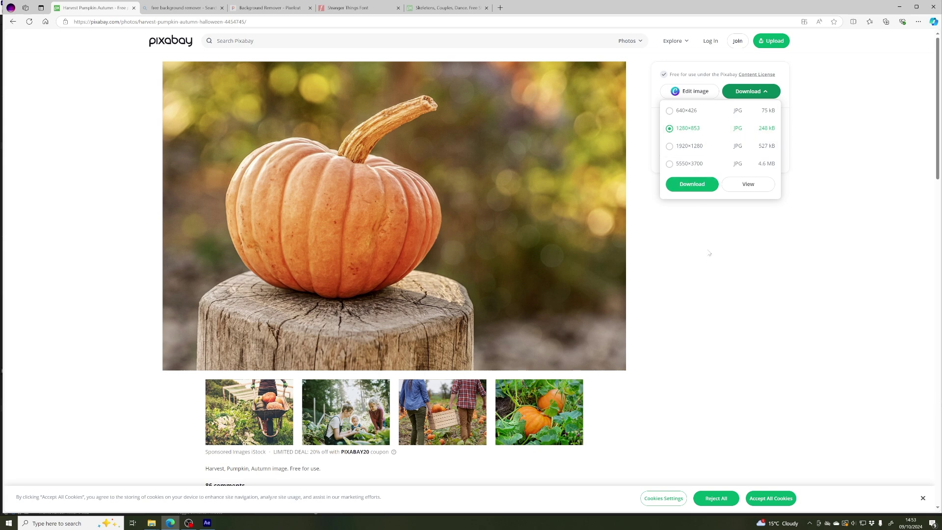
click(679, 271)
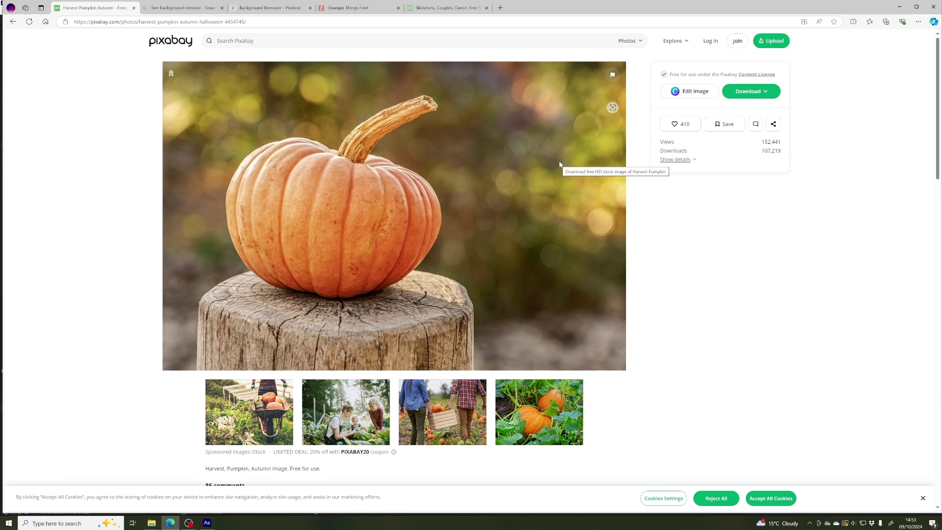
- Examine the web search results for "free background remover" to compare the available tools
click(184, 8)
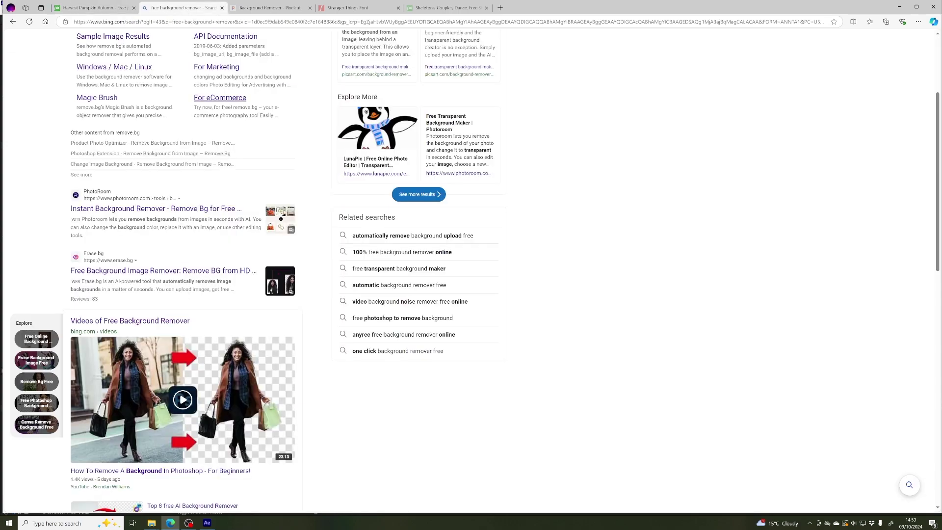
scroll(221, 212, up, 3)
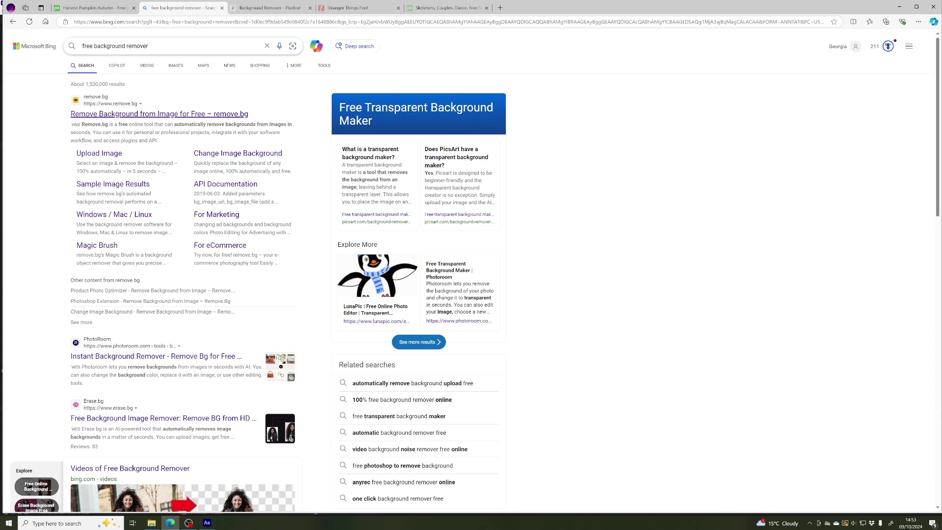
double_click(137, 45)
click(137, 45)
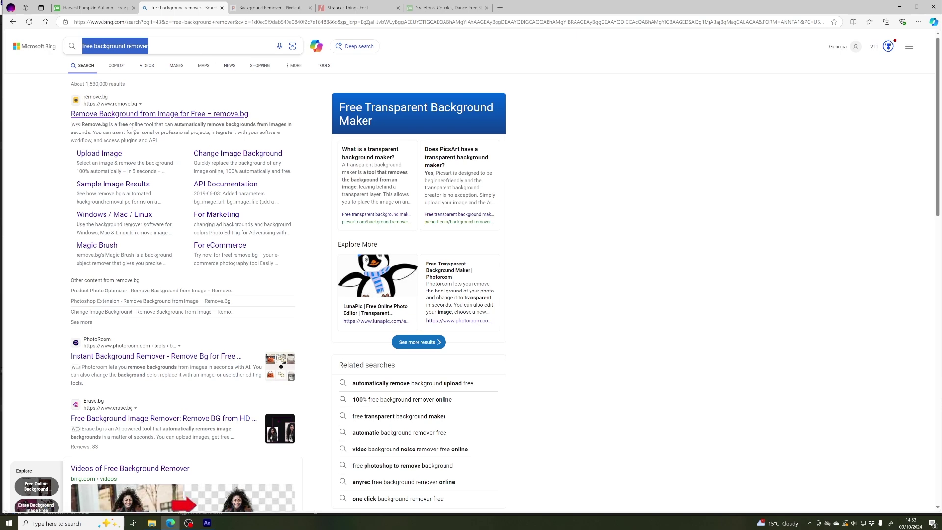
scroll(270, 332, down, 1)
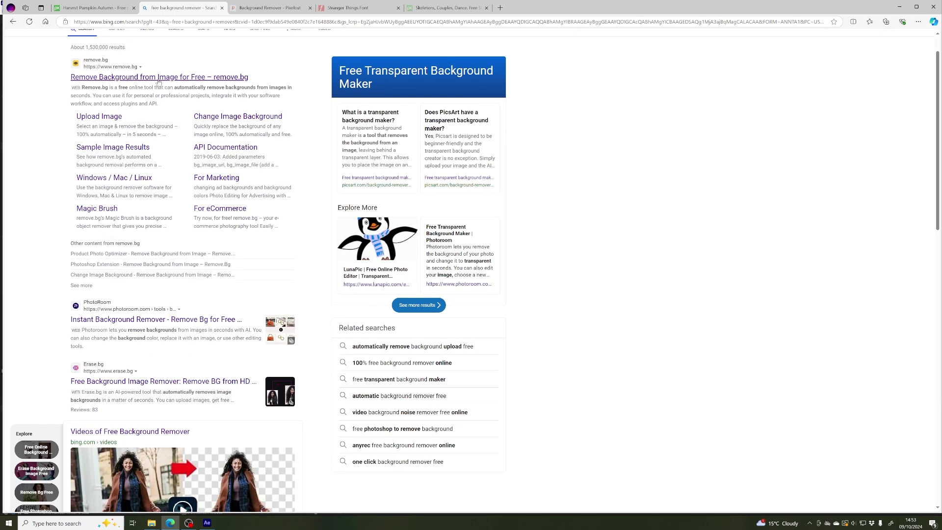
scroll(270, 332, down, 5)
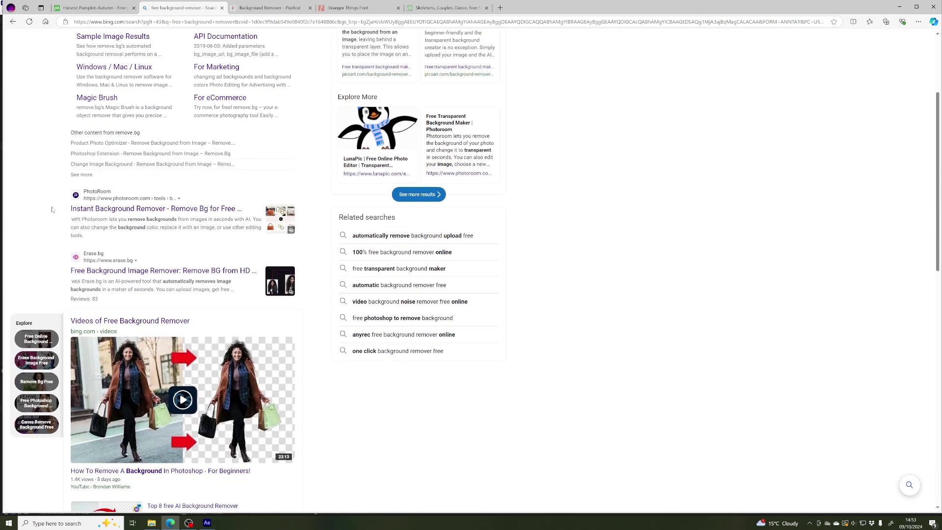
scroll(49, 210, down, 9)
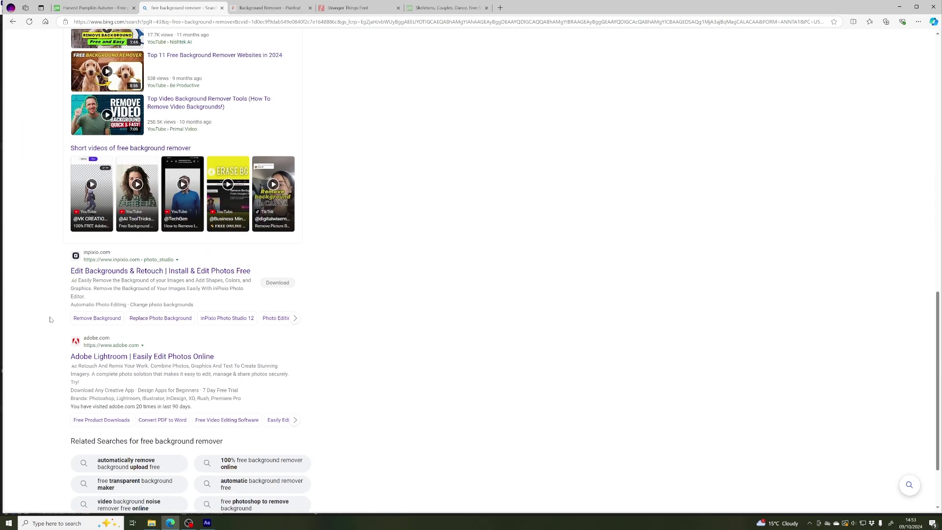
scroll(49, 318, down, 1)
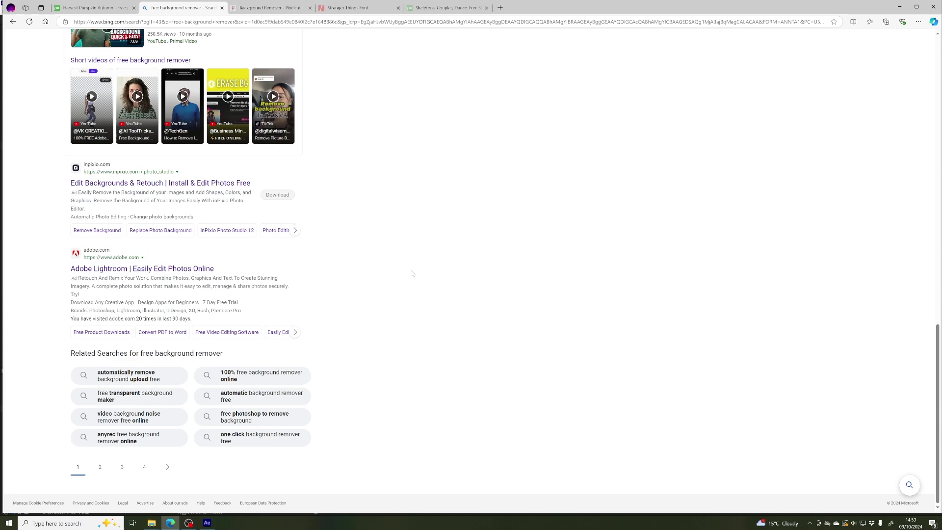
scroll(412, 274, up, 12)
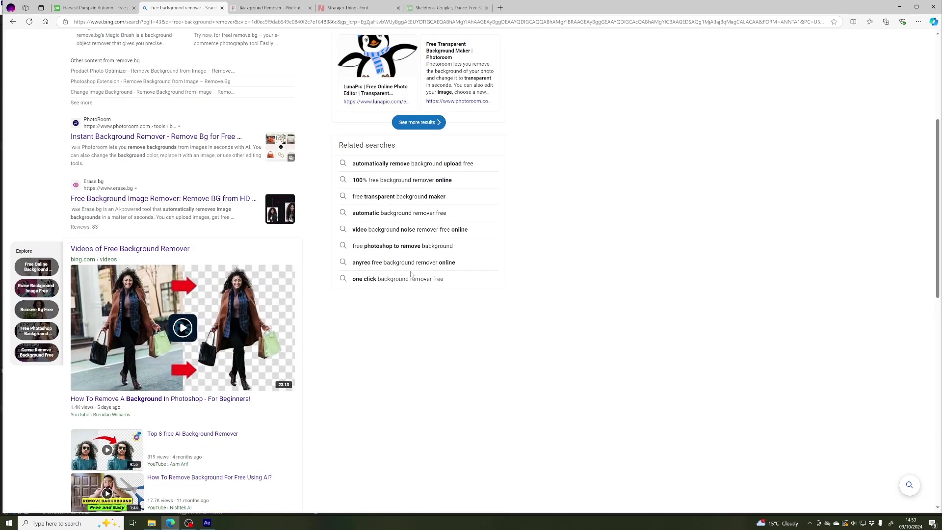
- Download the pumpkin cut-out with transparent background from Pixelcut's Background Remover and dismiss the Pro offer
click(277, 11)
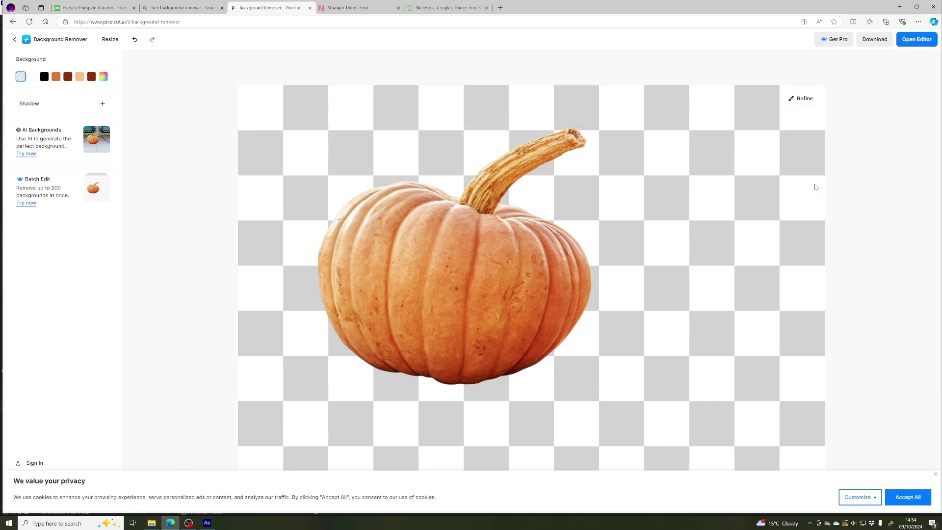
click(877, 41)
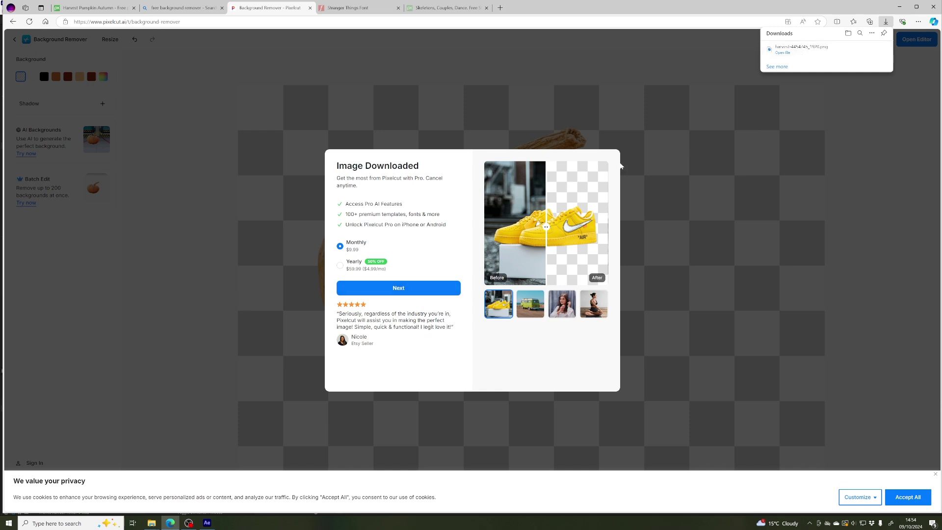
click(690, 200)
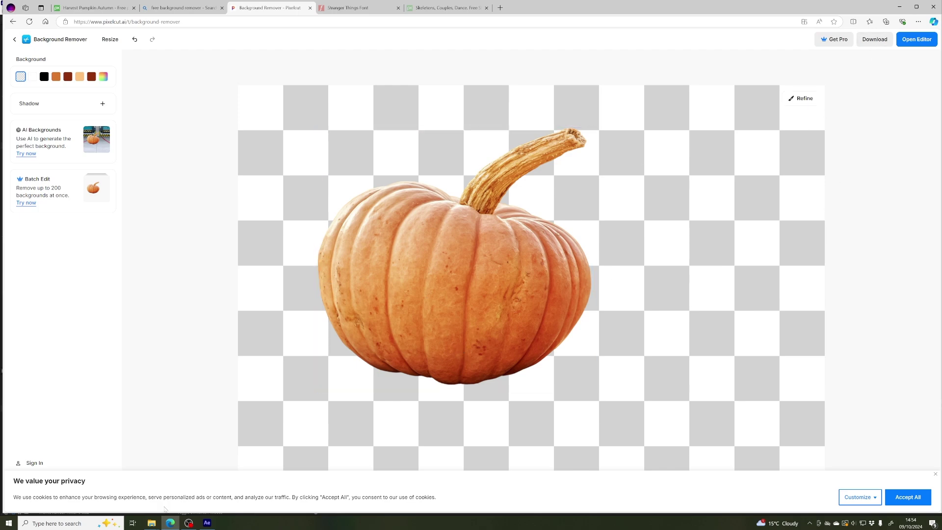
- Switch to After Effects and create a folder named Images inside 001_Assets
click(207, 523)
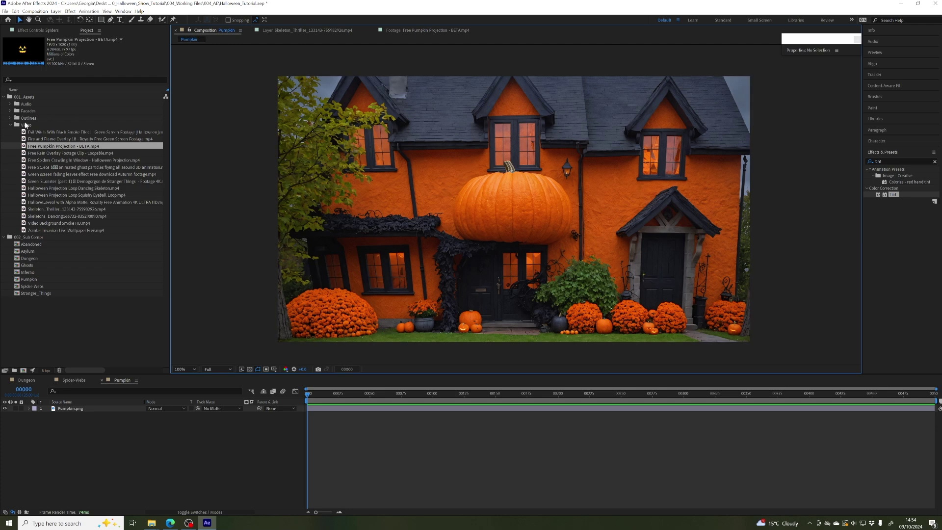
click(11, 124)
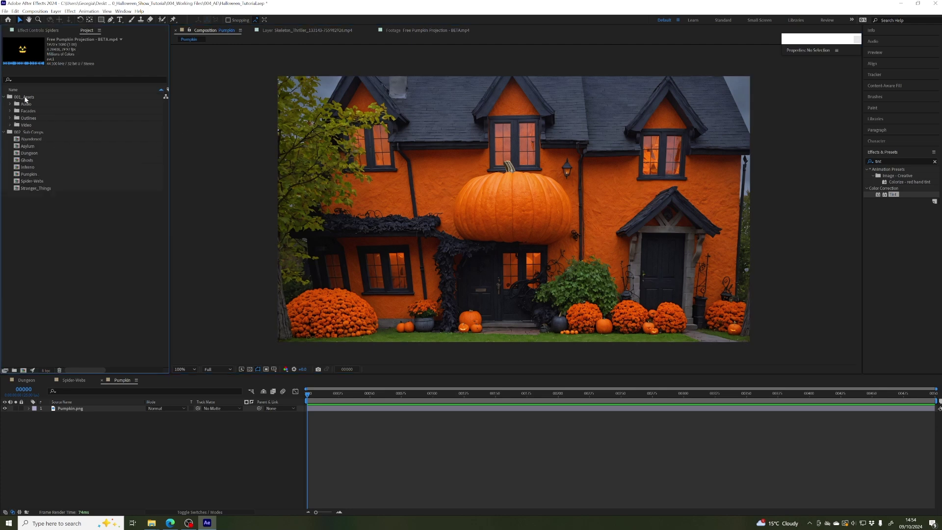
click(25, 98)
click(15, 370)
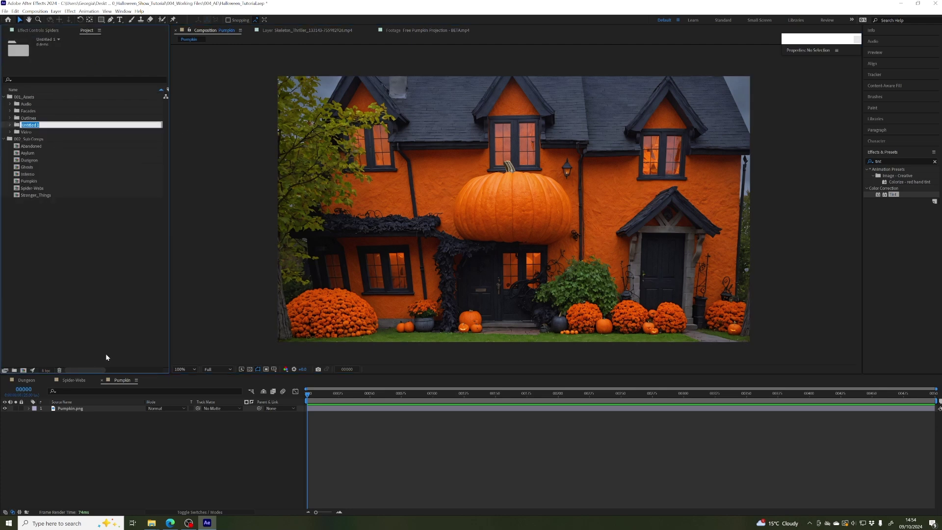
text(Images)
key(Return)
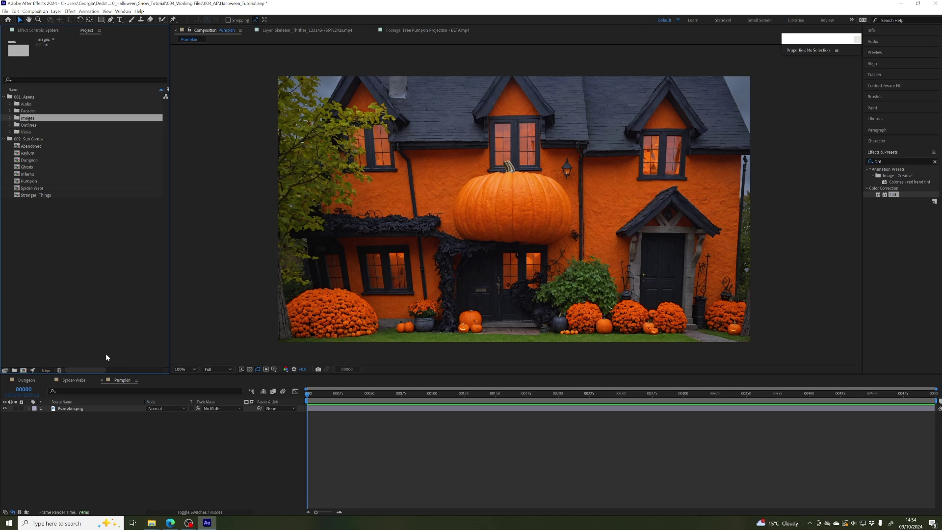
- Import the transparent harvest-4454745_1920.png from the 001_Image directory into the Images folder
click(5, 11)
mouse_move(59, 106)
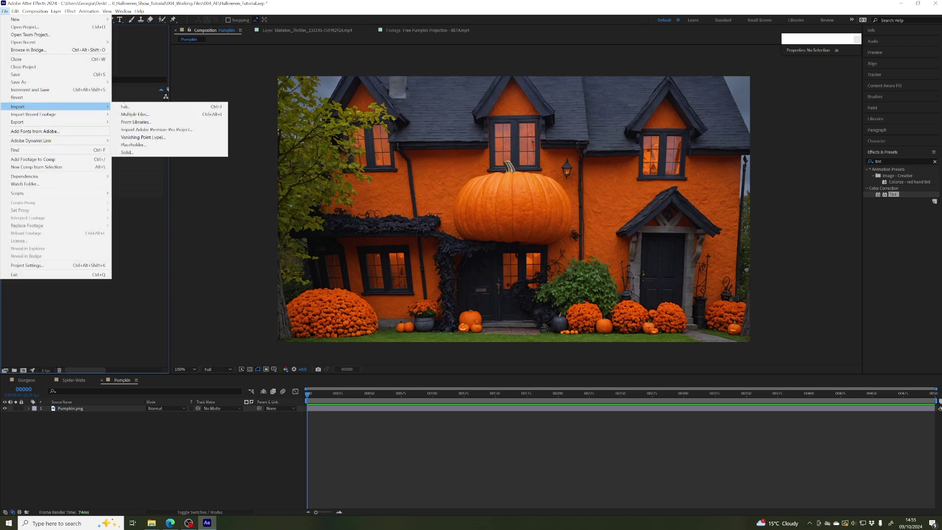
click(129, 108)
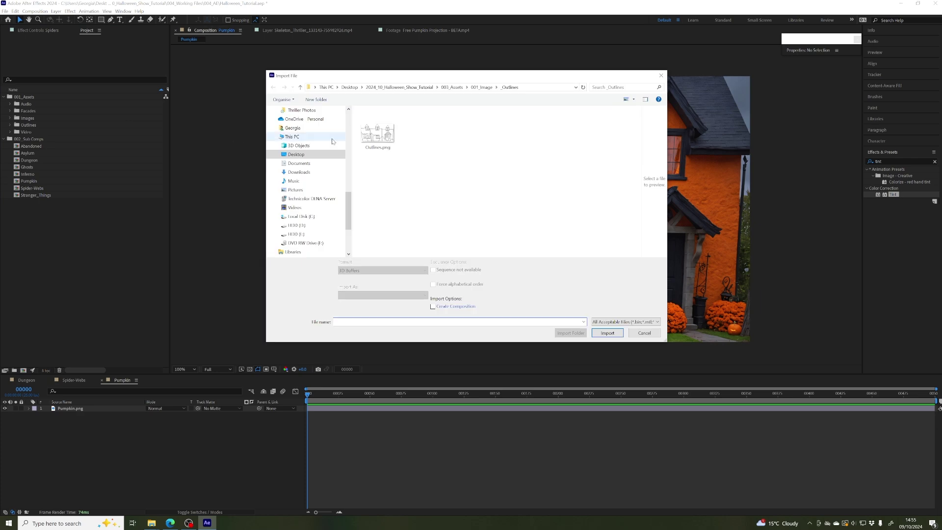
click(484, 87)
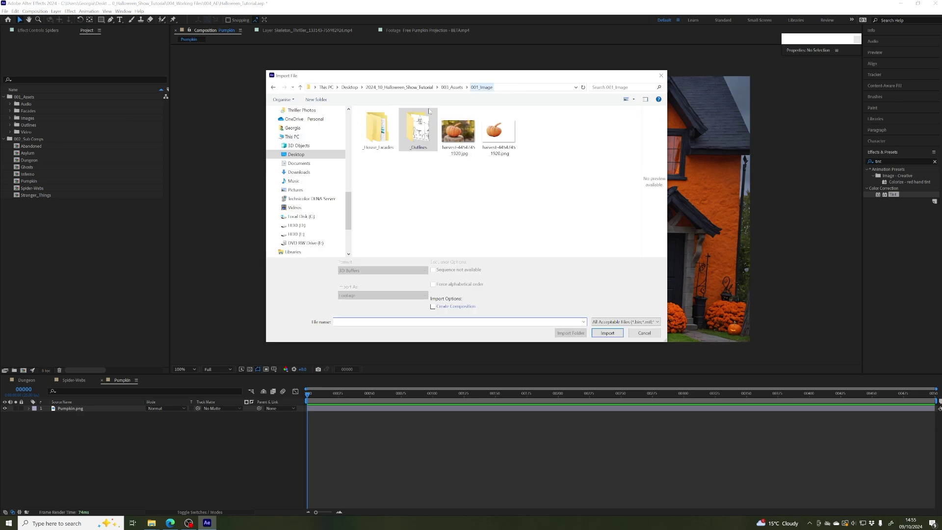
click(460, 132)
scroll(403, 196, down, 1)
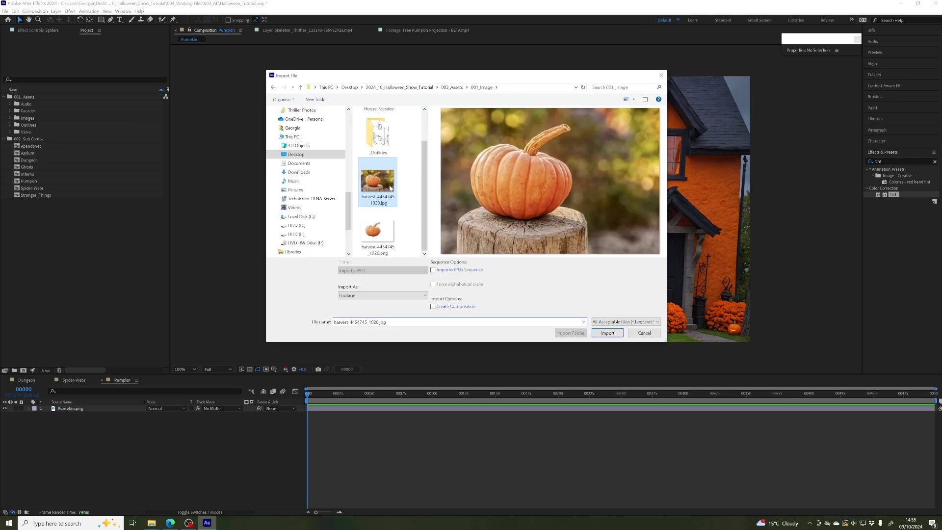
click(378, 231)
click(607, 326)
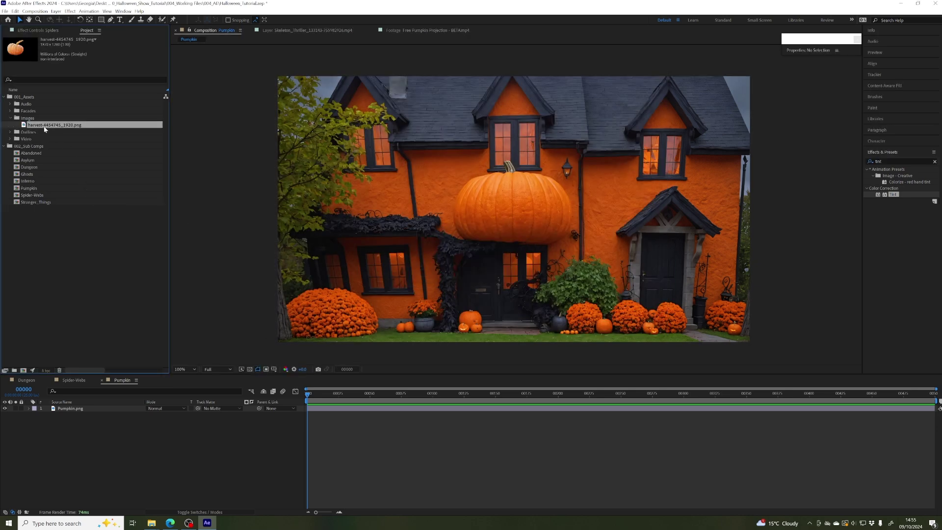
- Add the harvest pumpkin PNG above the Pumpkin.png layer in the composition and rename its layer as Pumpkin
drag(42, 127, 77, 408)
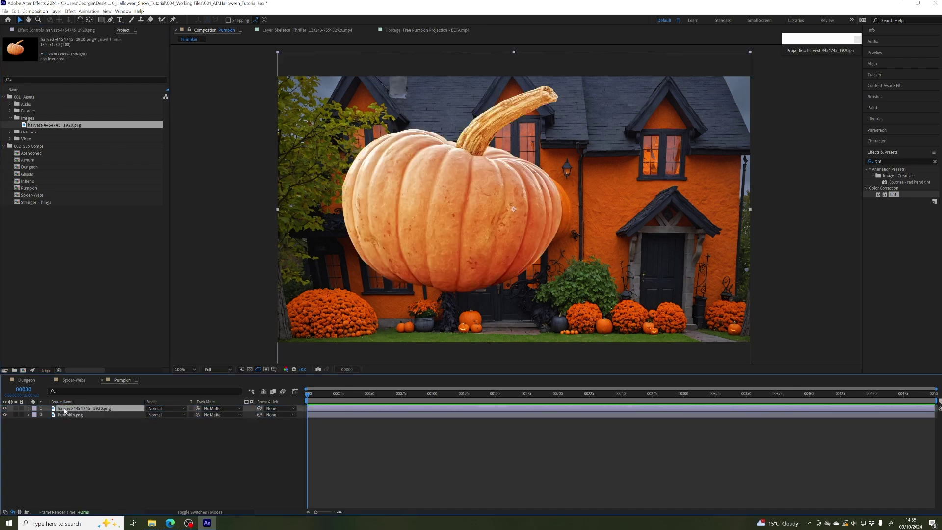
key(Return)
text(Pumpkin)
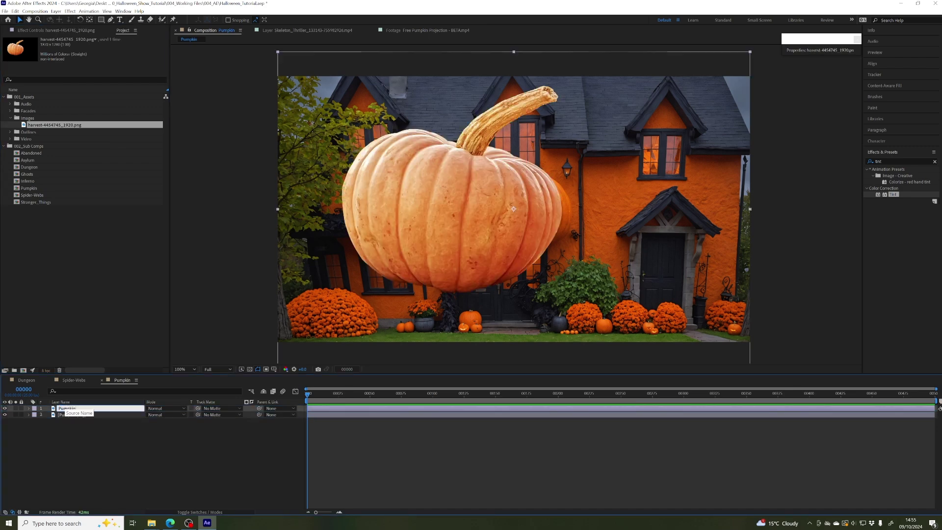
key(Return)
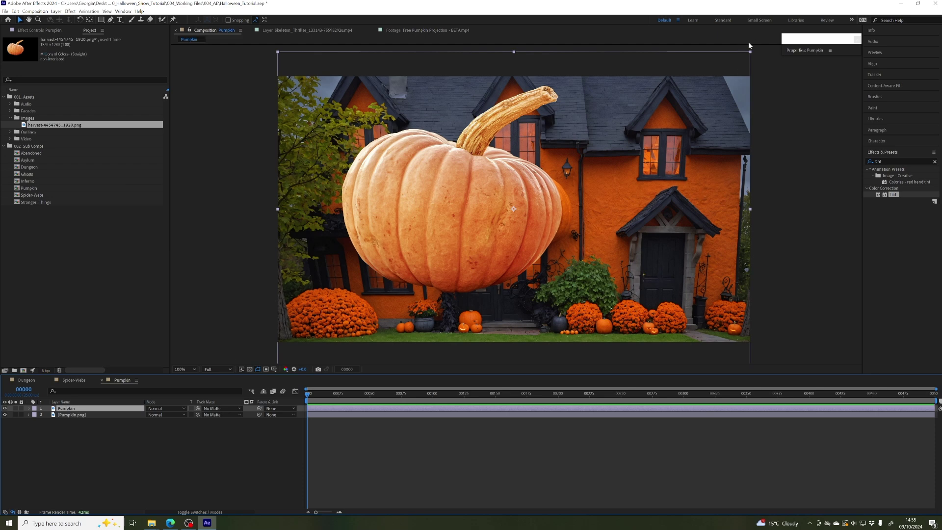
- Scale the Pumpkin layer down and place it on the lawn between the large orange flower bush and the front door
drag(751, 54, 621, 150)
drag(501, 187, 414, 282)
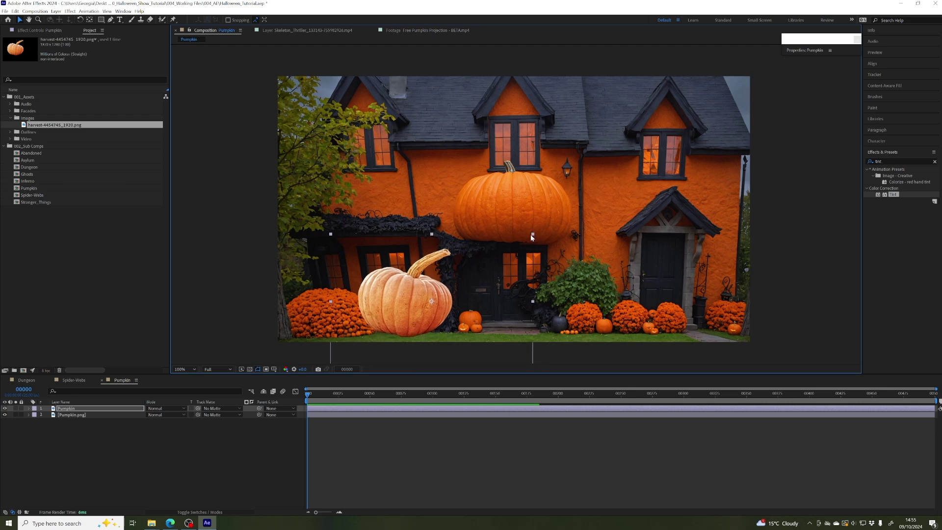
drag(533, 233, 522, 246)
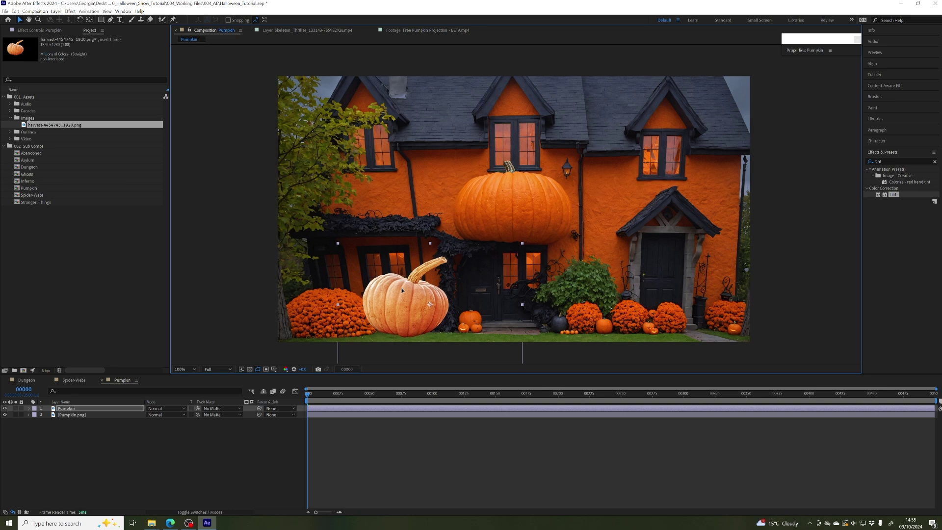
- Scale the Pumpkin layer up slightly and nudge it so it sits on the lawn beside the orange flower bush
key(alt+KP_Add)
key(alt+KP_Add)
key(alt+KP_Add)
key(alt+KP_Add)
key(alt+KP_Add)
key(alt+KP_Add)
key(alt+KP_Add)
key(alt+KP_Add)
key(alt+KP_Add)
key(alt+KP_Add)
key(alt+KP_Add)
key(alt+KP_Add)
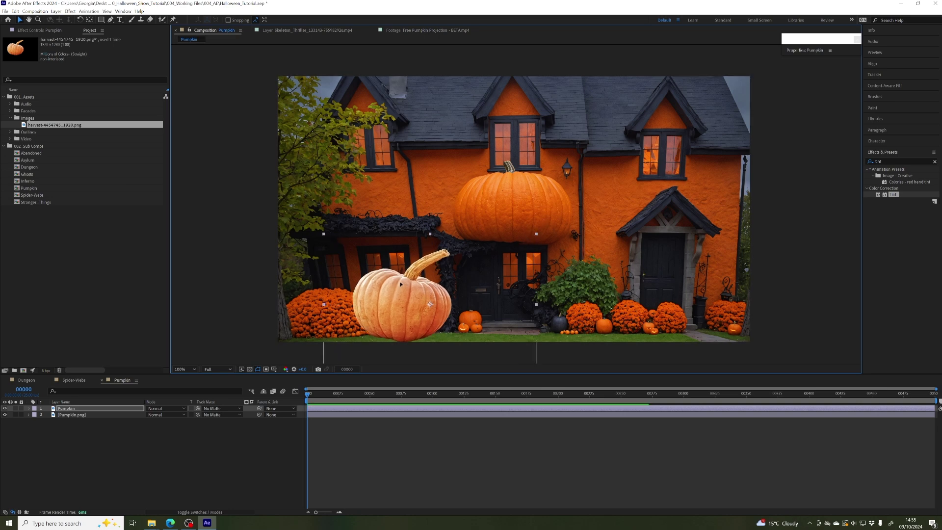
drag(400, 284, 404, 277)
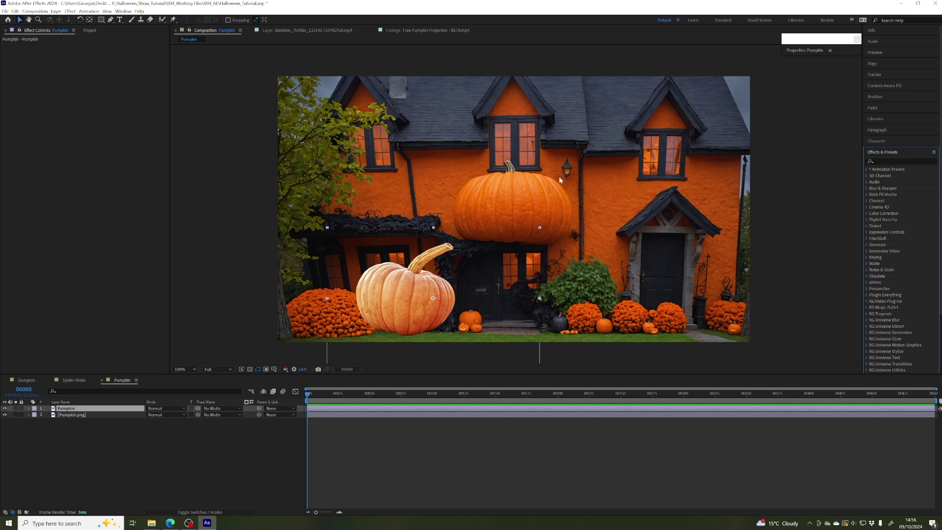
- Apply Brightness & Contrast to the Pumpkin layer and lower its brightness to about -63
click(883, 161)
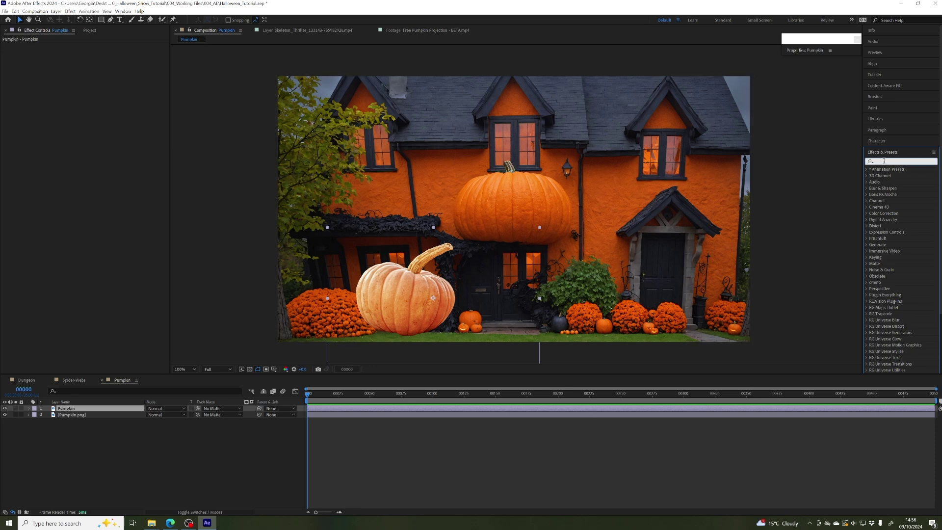
text(bright)
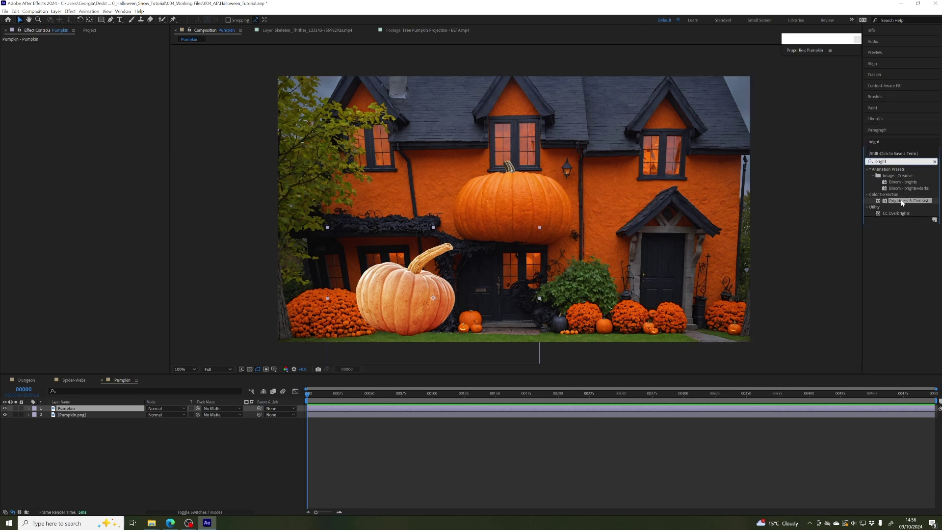
drag(902, 203, 164, 46)
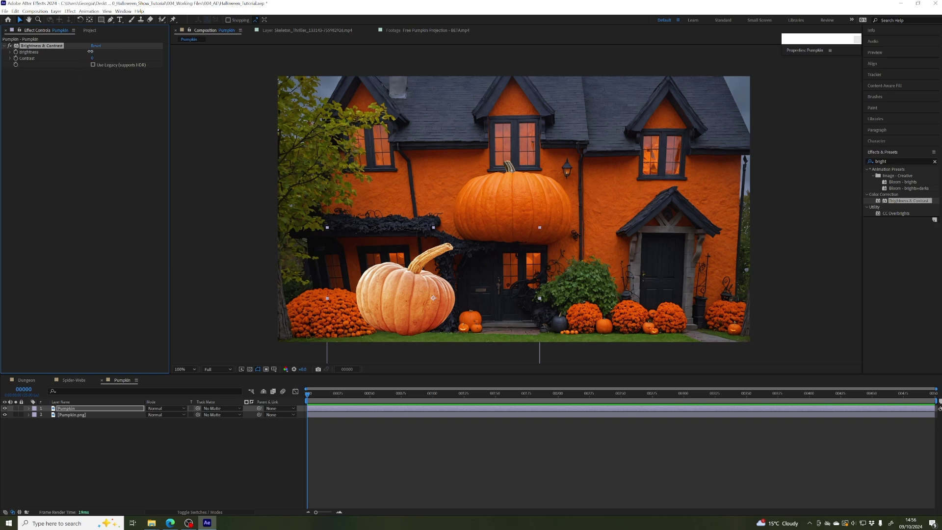
drag(90, 51, 68, 53)
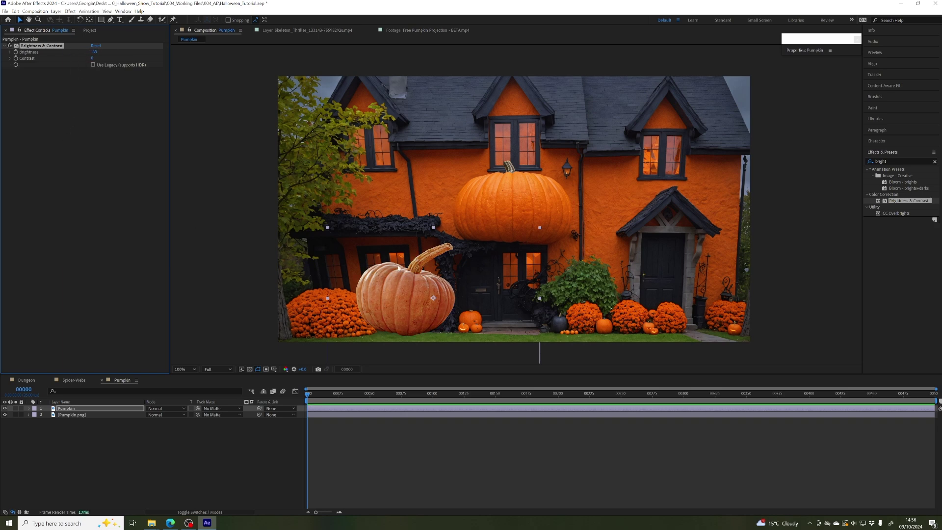
click(50, 149)
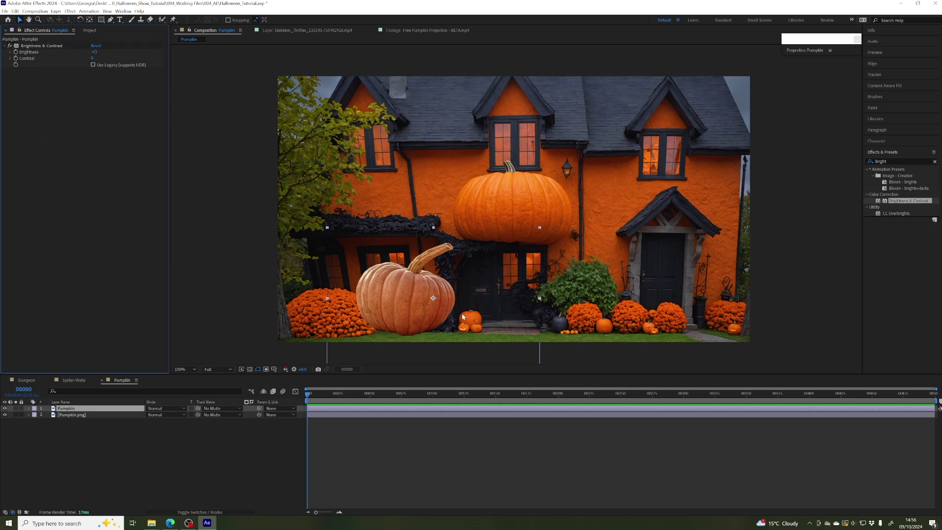
- Apply Hue/Saturation to the Pumpkin layer and raise the master saturation to about 32 for a stronger orange
click(892, 160)
text(hue)
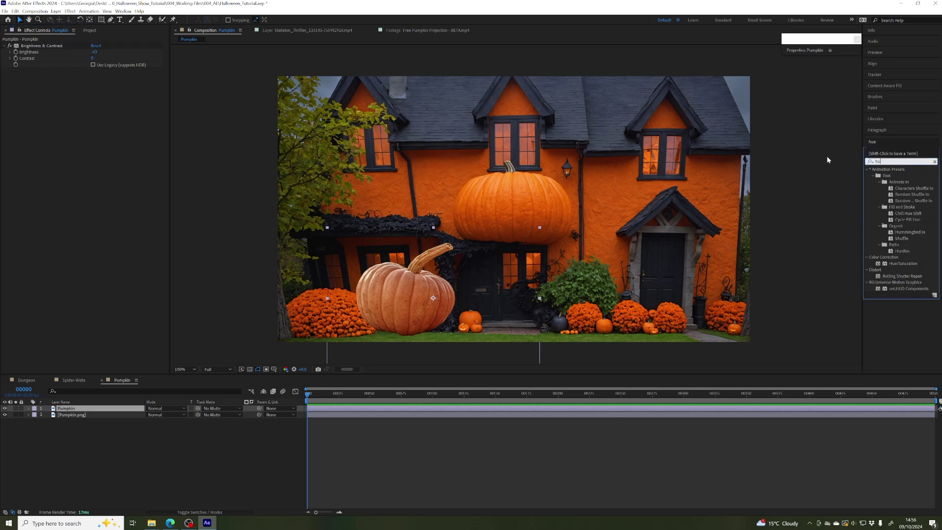
click(901, 207)
double_click(901, 207)
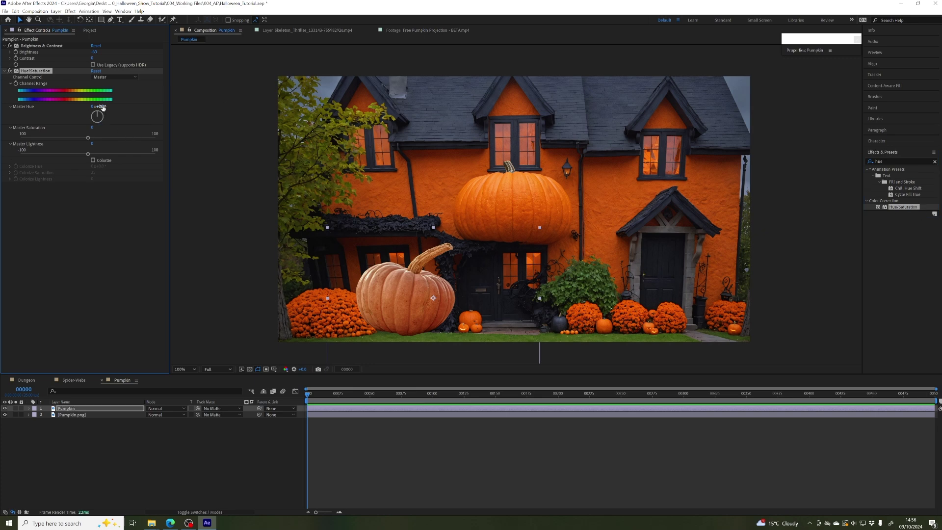
drag(102, 138, 109, 140)
drag(330, 396, 323, 395)
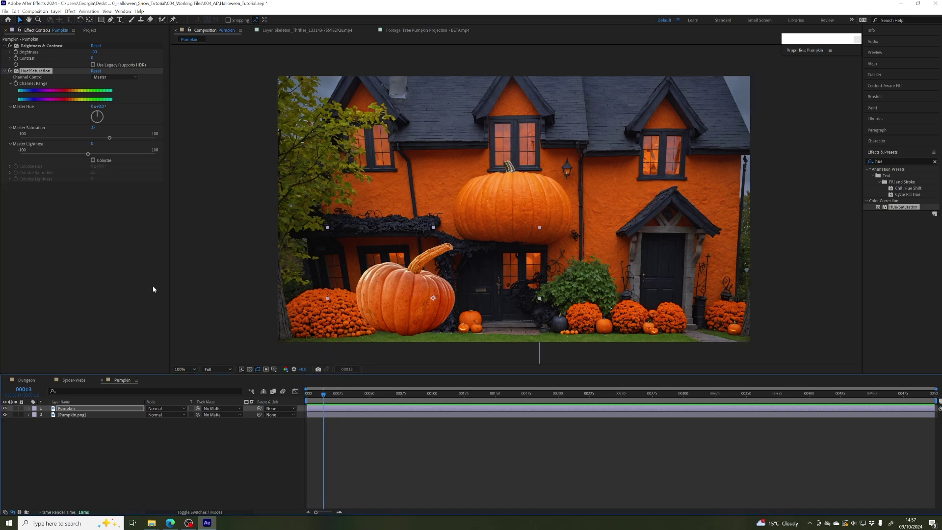
- Add Free Pumpkin Projection - BETA.mp4 from the Video folder above the Pumpkin layer in the composition
click(90, 31)
click(11, 139)
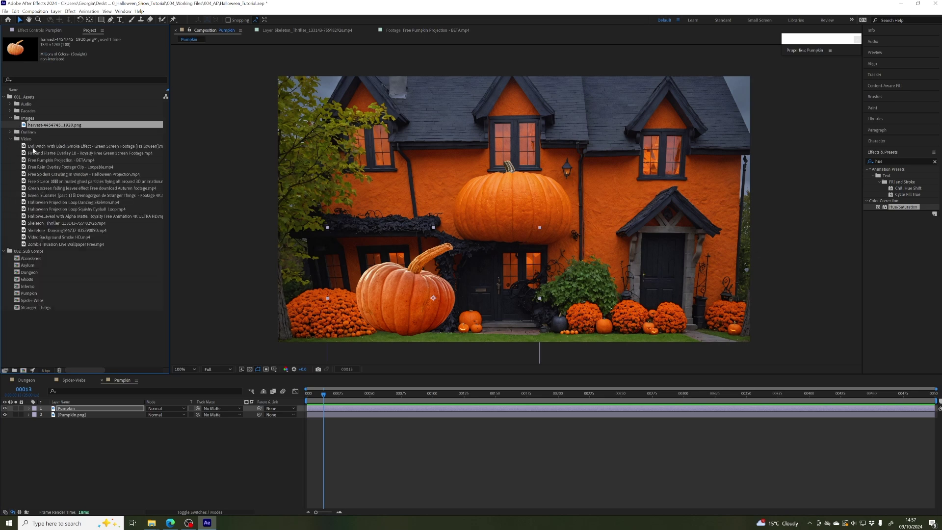
click(40, 160)
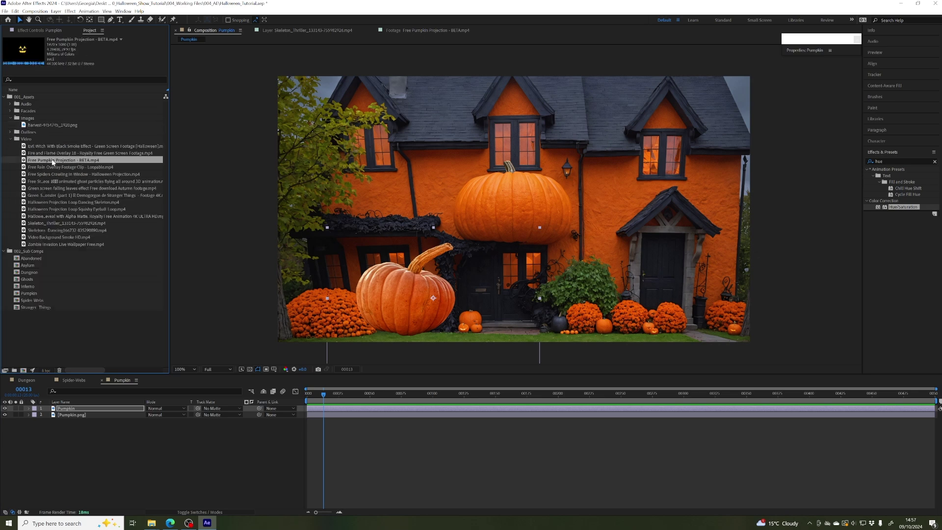
drag(52, 162, 74, 413)
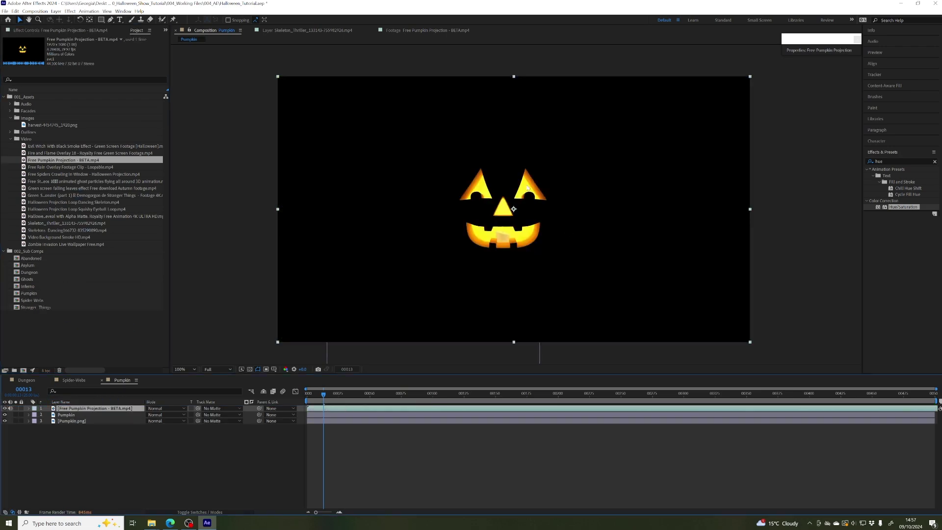
- Draw an elliptical mask closely around the jack-o'-lantern face on the Free Pumpkin Projection layer
drag(101, 22, 121, 35)
mouse_move(447, 147)
mouse_down()
mouse_move(557, 249)
mouse_move(561, 266)
mouse_up()
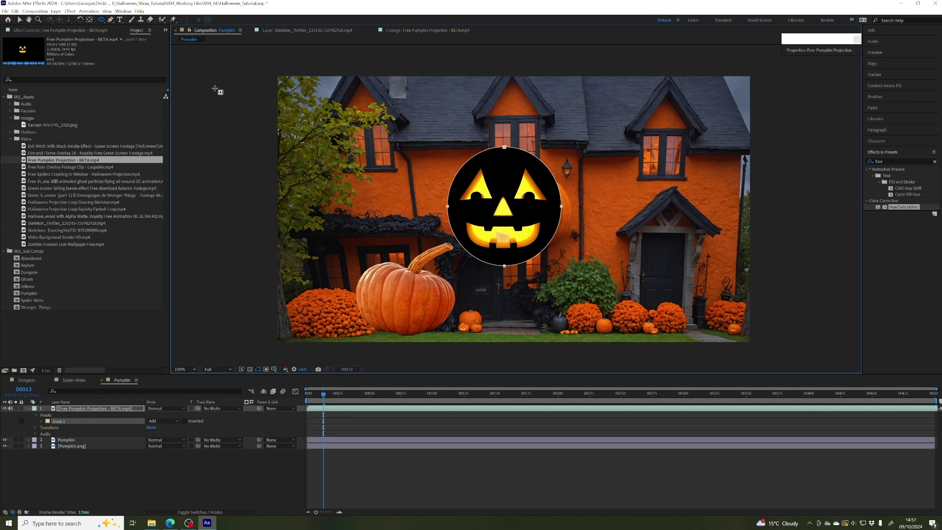
click(18, 20)
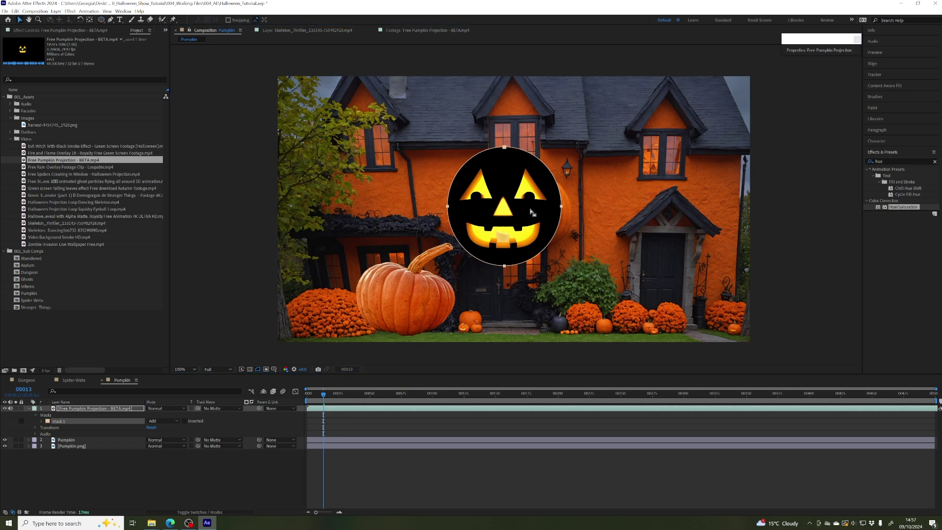
- Move the masked face onto the lawn pumpkin, scale it down and stretch it to fit the pumpkin's wide front
drag(545, 211, 471, 228)
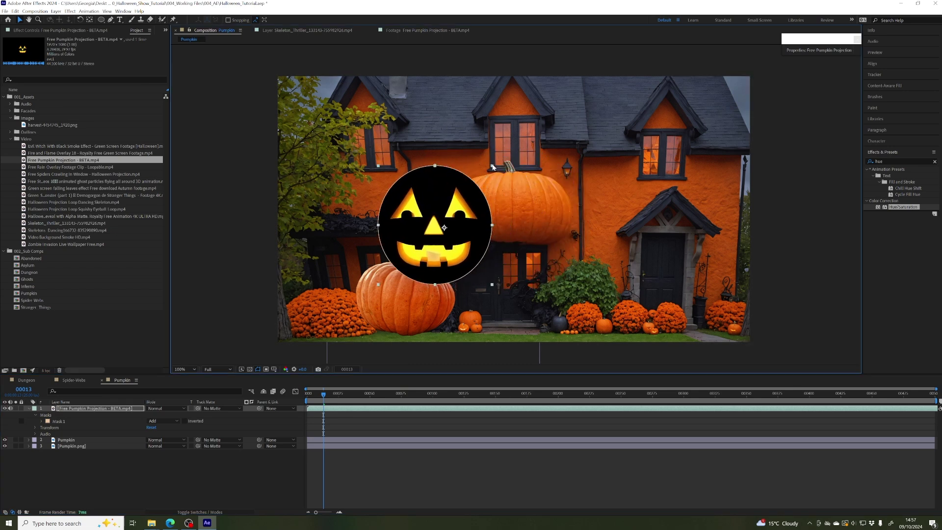
drag(492, 168, 474, 189)
drag(445, 217, 410, 291)
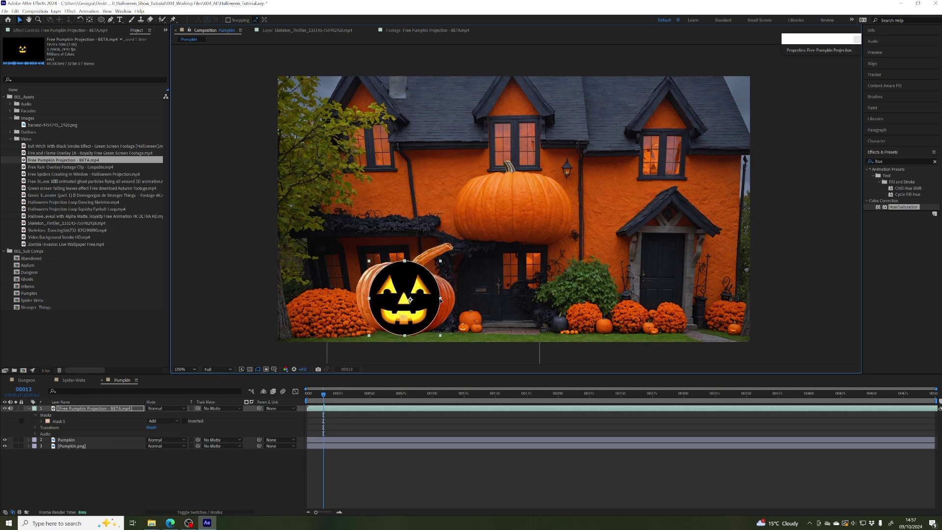
click(441, 299)
click(440, 297)
drag(440, 261, 426, 292)
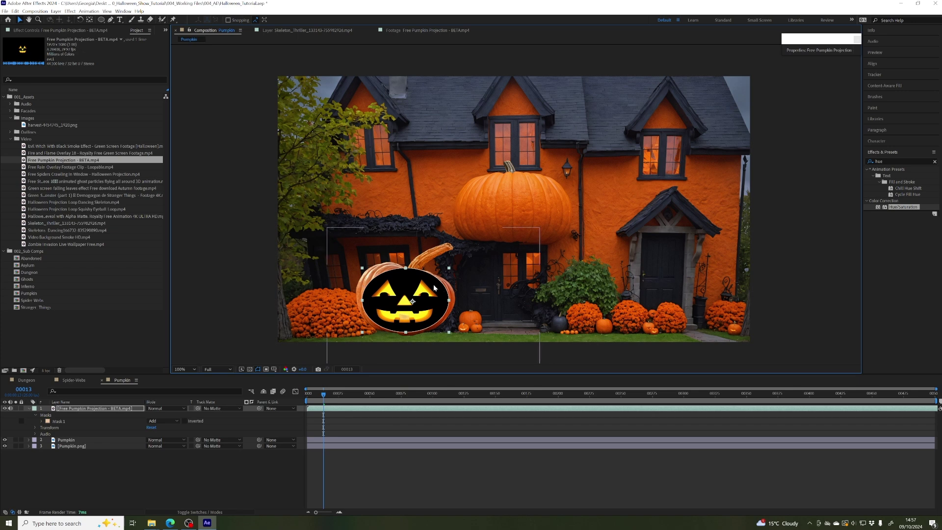
drag(426, 305, 427, 306)
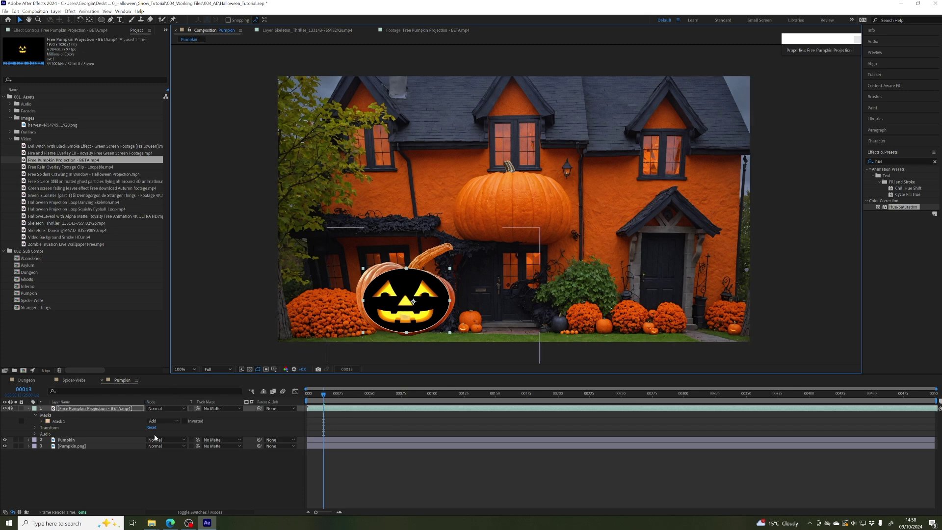
- Set the face layer's blending mode to Screen and check the animation on the pumpkin
click(169, 409)
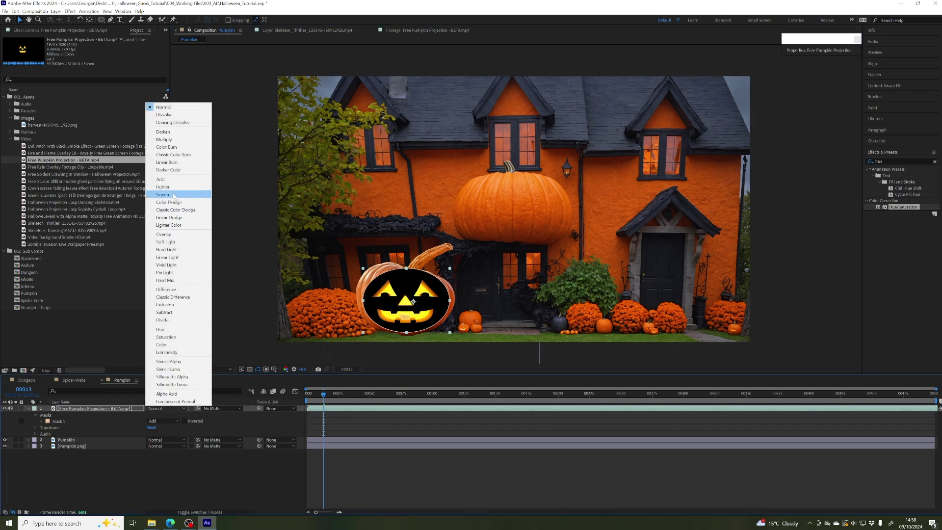
click(175, 195)
drag(332, 398, 415, 393)
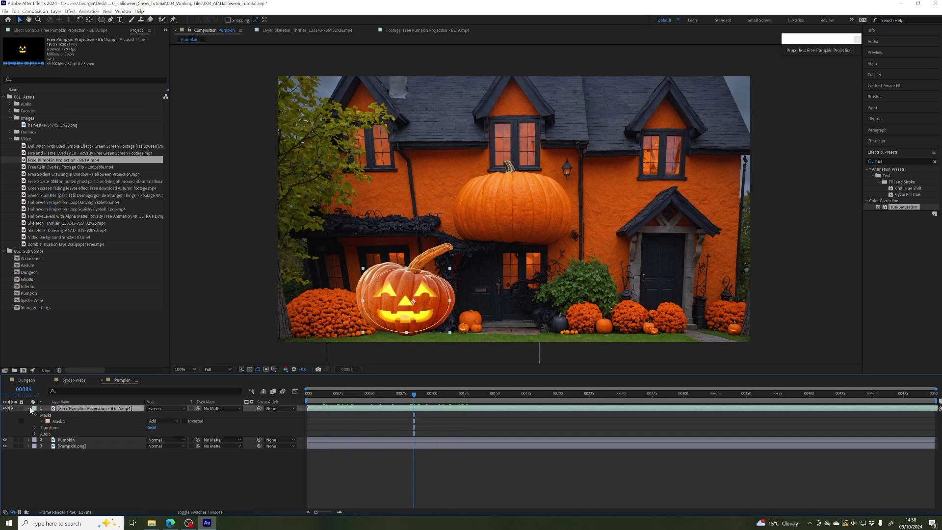
- Collapse the face layer's properties and rename the layer as Pumpkin_Face
key(ctrl+grave)
key(Return)
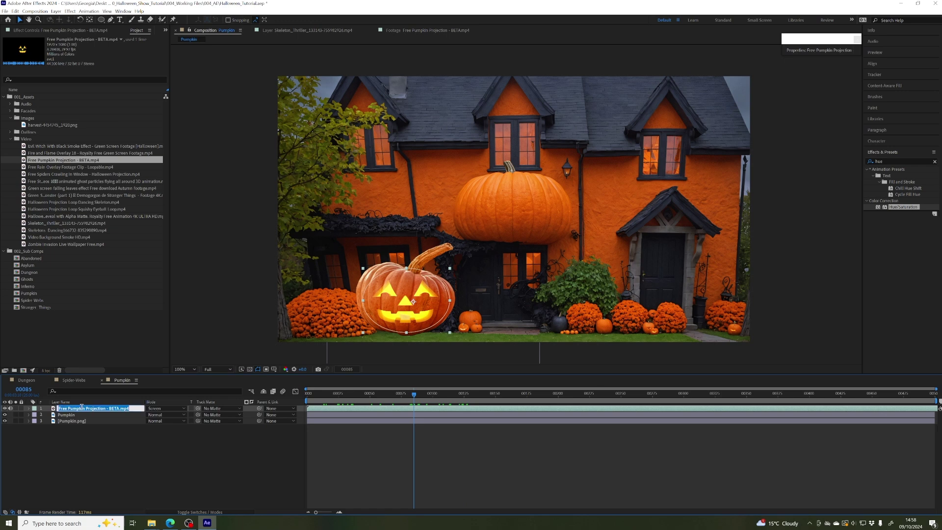
text(Pumpkin_Face)
key(Return)
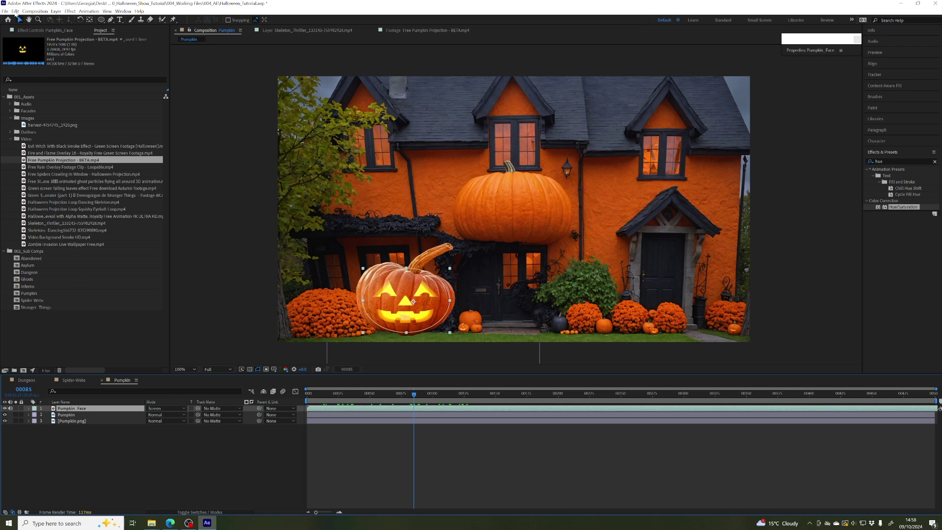
- Duplicate the Pumpkin_Face layer, place the copy on the large pumpkin above the door and enlarge it to fit
click(15, 11)
click(29, 99)
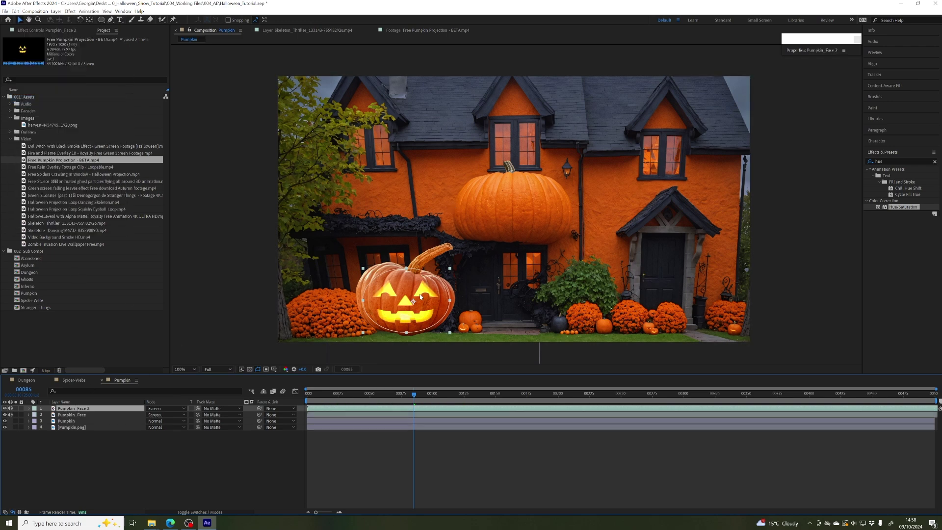
drag(430, 293, 565, 170)
drag(526, 215, 531, 214)
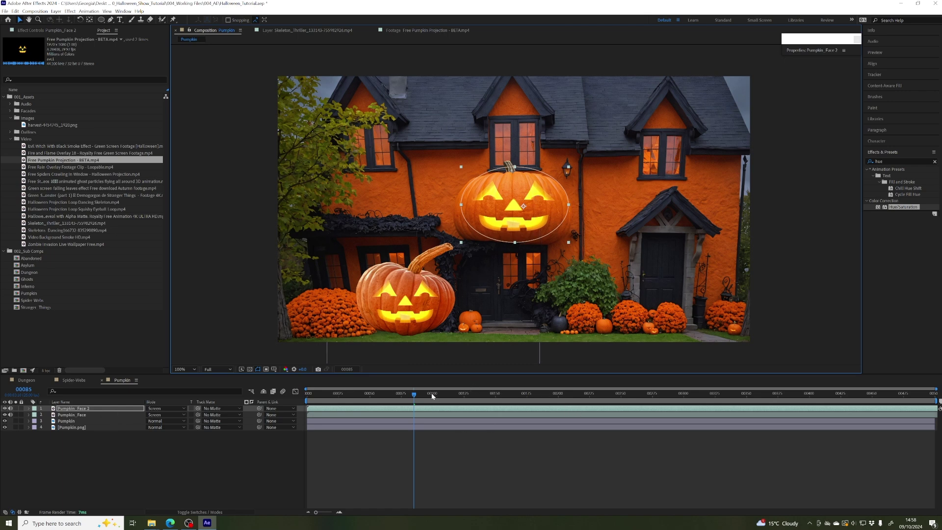
- Shift the Pumpkin_Face 2 layer earlier in time so the two faces animate out of sync, and preview the result
click(469, 394)
drag(470, 394, 422, 393)
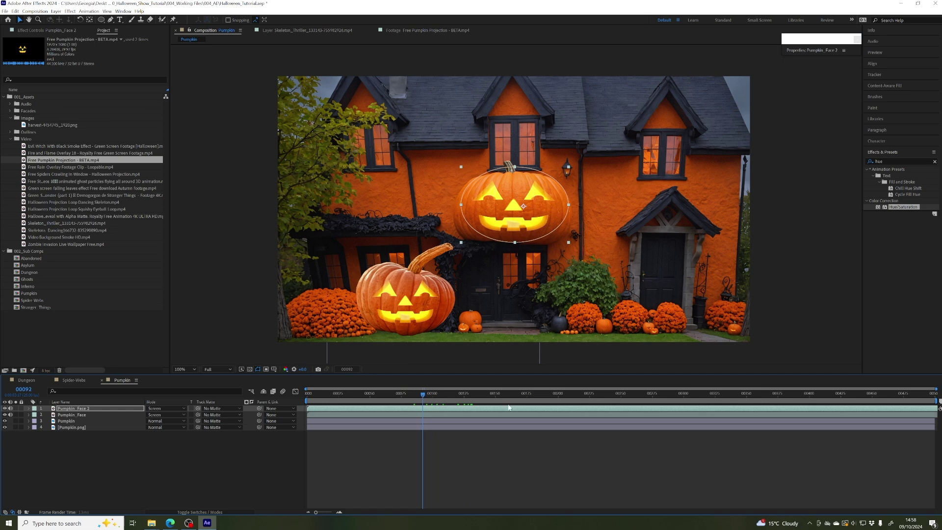
click(776, 411)
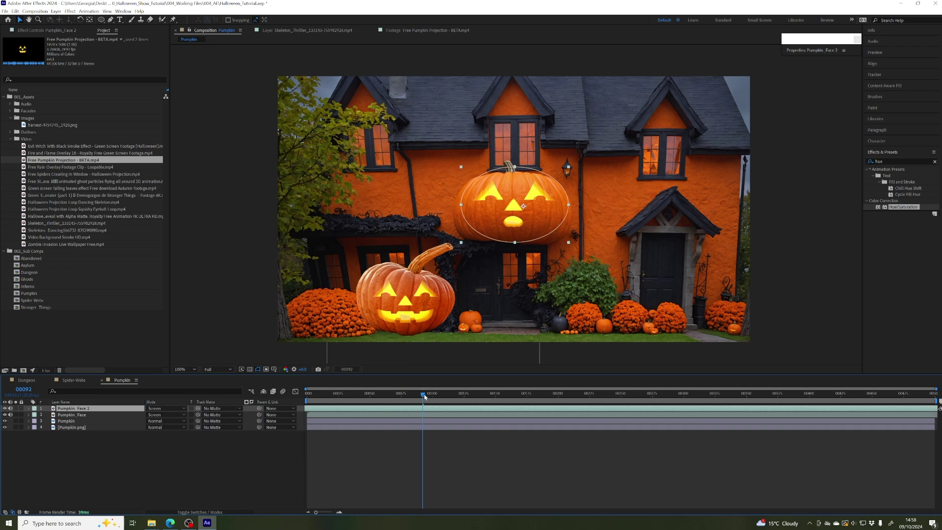
drag(425, 397, 614, 394)
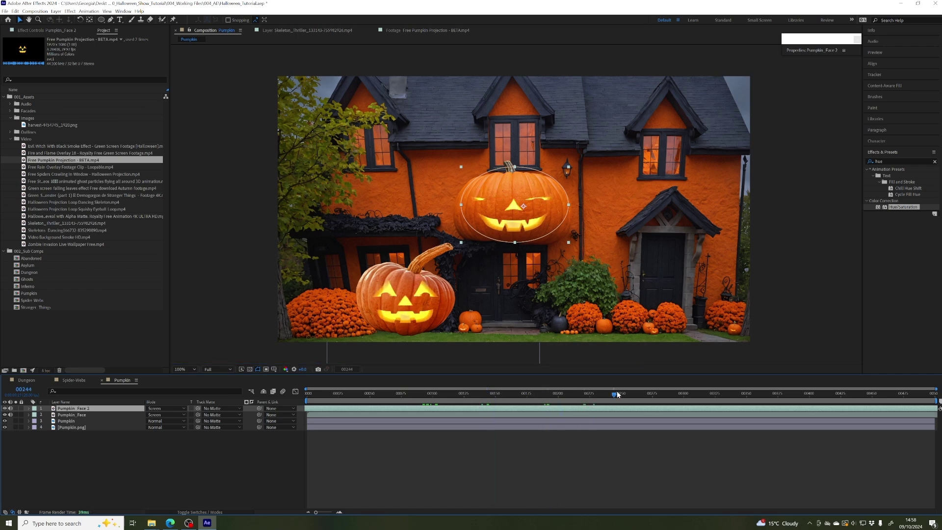
click(781, 295)
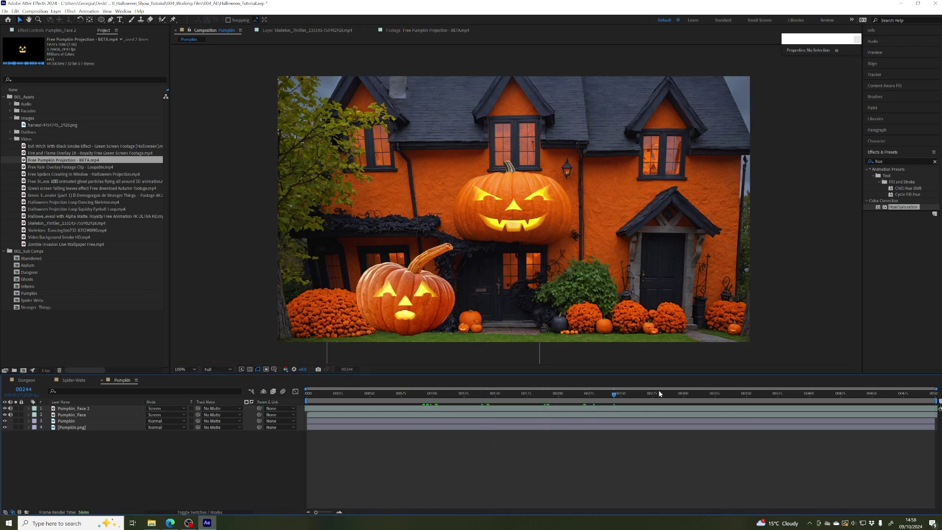
drag(692, 394, 726, 408)
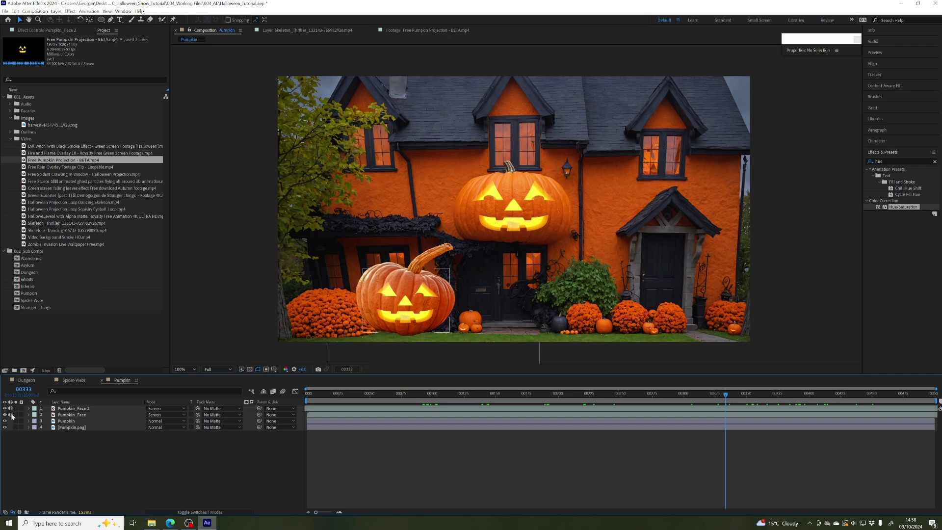
- Preview the talking faces and mute the audio of both Pumpkin_Face layers
click(71, 409)
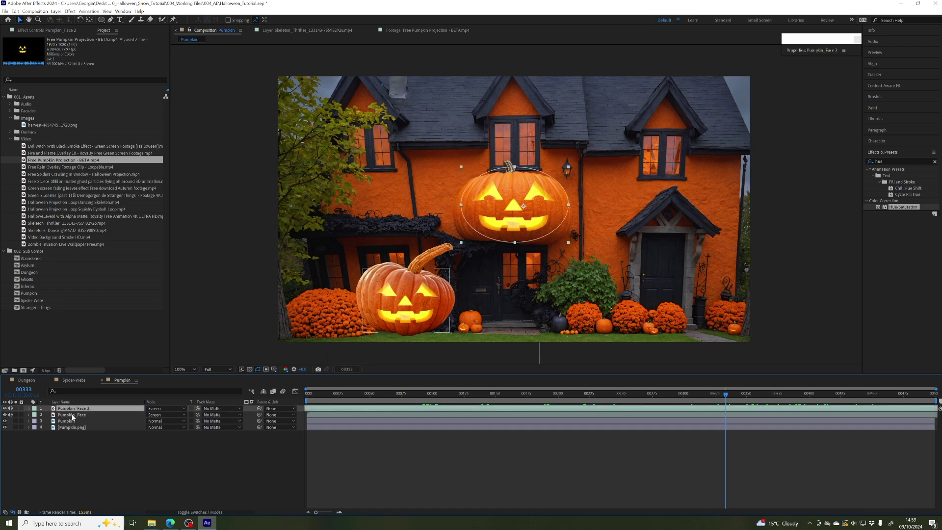
click(73, 415)
click(443, 394)
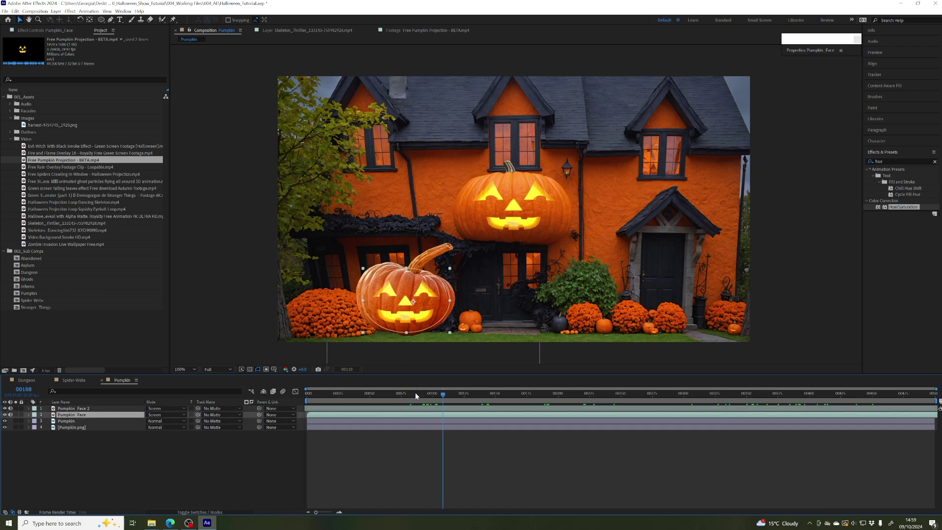
drag(404, 394, 438, 395)
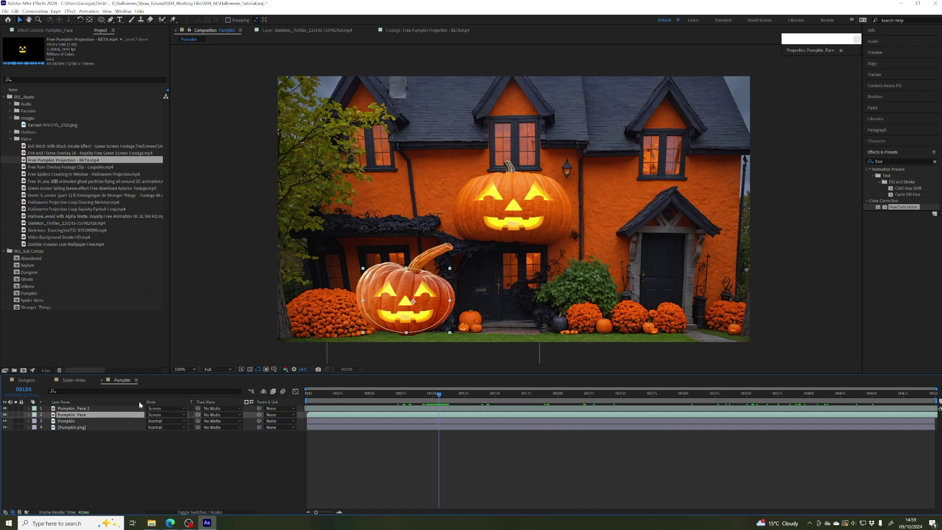
drag(10, 408, 12, 416)
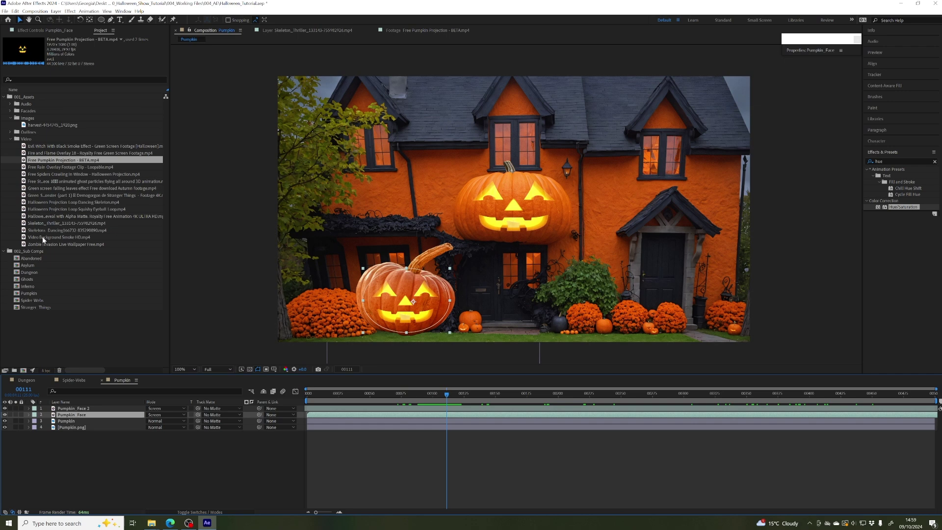
- Add the green screen falling leaves footage as the top layer of the Pumpkin composition and rename the layer as Leaves
click(61, 192)
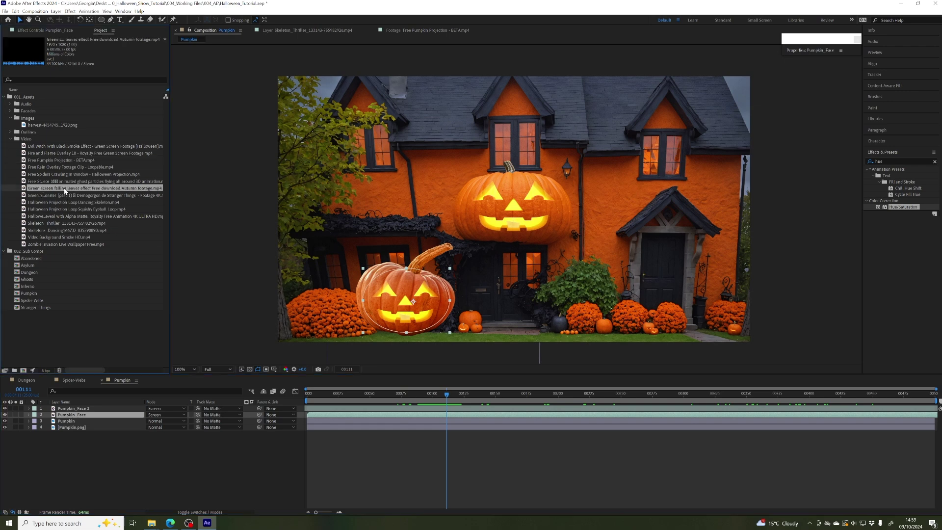
drag(44, 192, 79, 409)
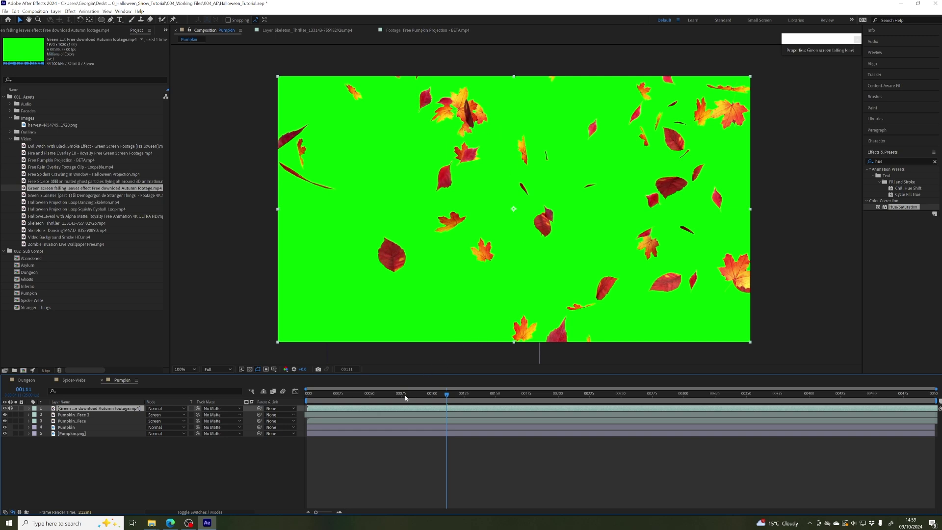
drag(404, 396, 438, 394)
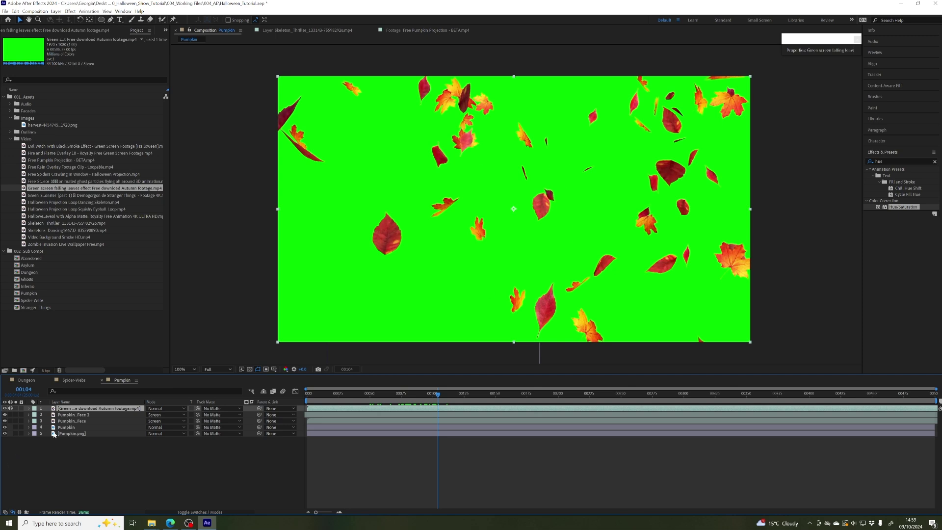
key(Return)
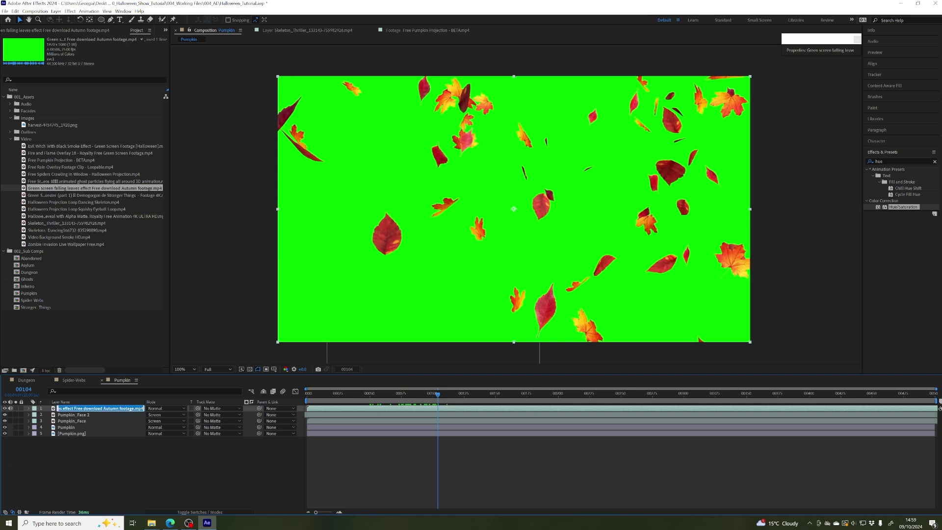
text(Leaves)
key(Return)
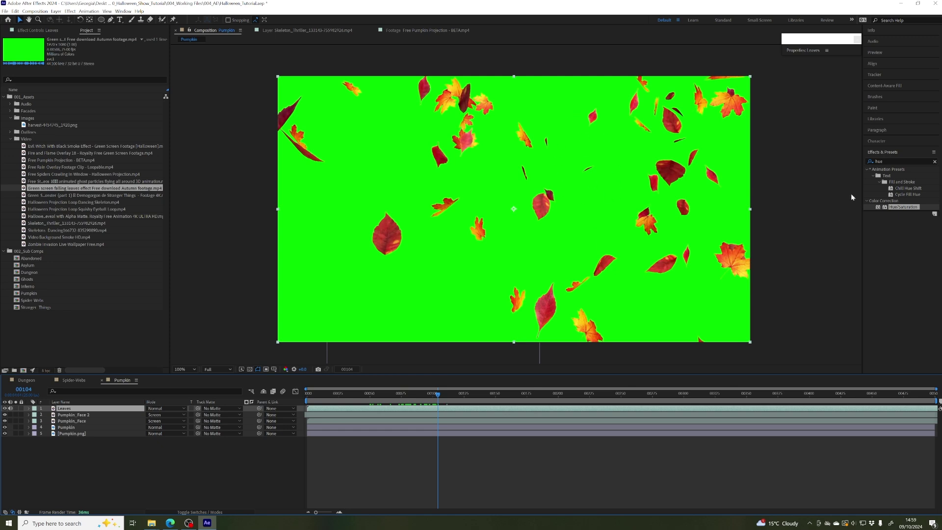
- Apply the Keylight (1.2) effect to the Leaves layer and sample the green background as its Screen Colour
click(871, 161)
text(keyligh)
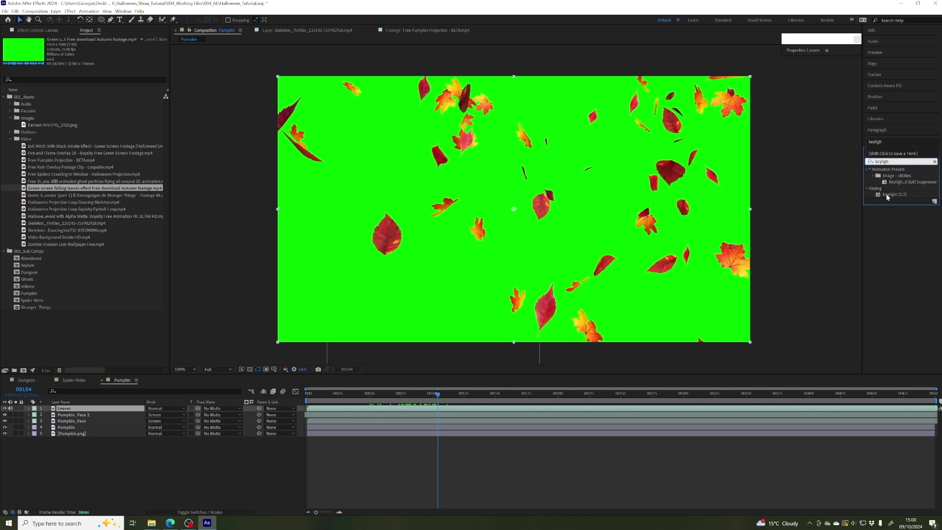
double_click(897, 196)
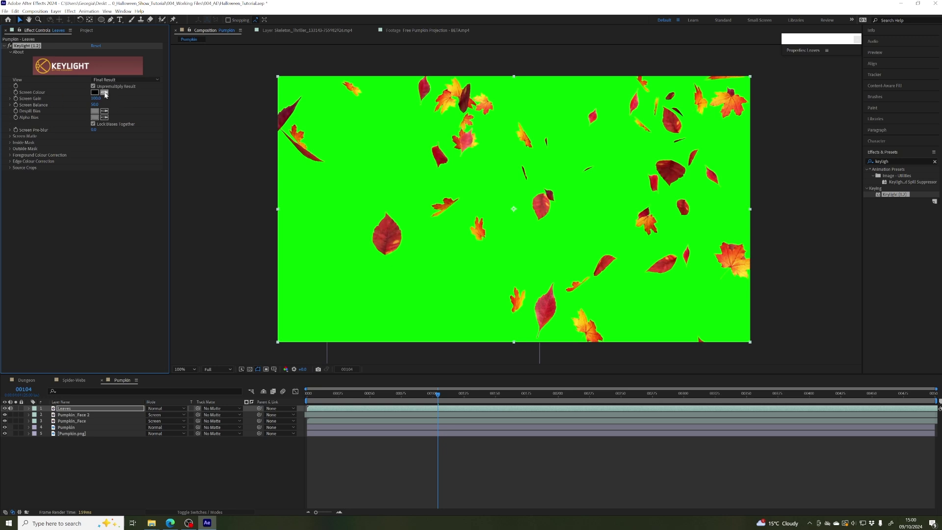
click(105, 93)
click(390, 136)
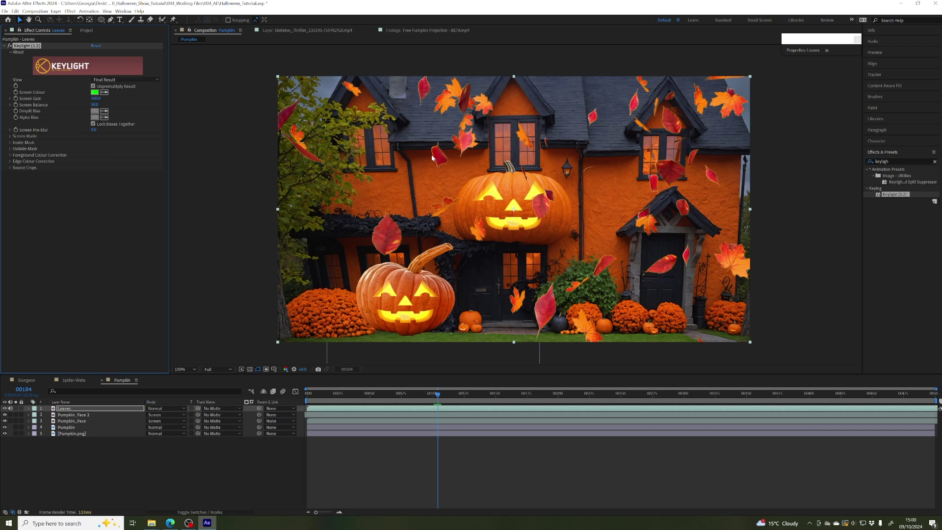
- Inspect the fringes around the keyed leaves and raise Clip Black in Keylight's Screen Matte settings to clean up their edges
scroll(450, 148, up, 5)
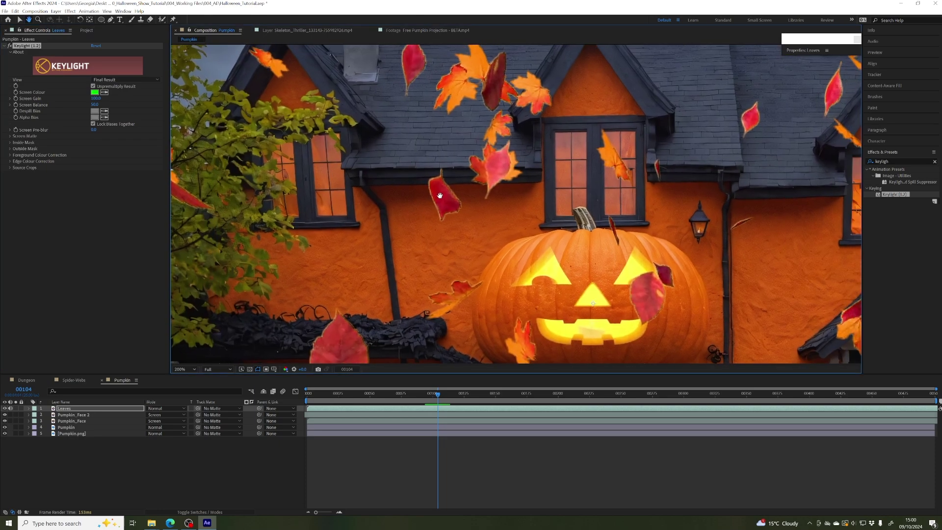
drag(440, 196, 422, 219)
scroll(434, 217, up, 2)
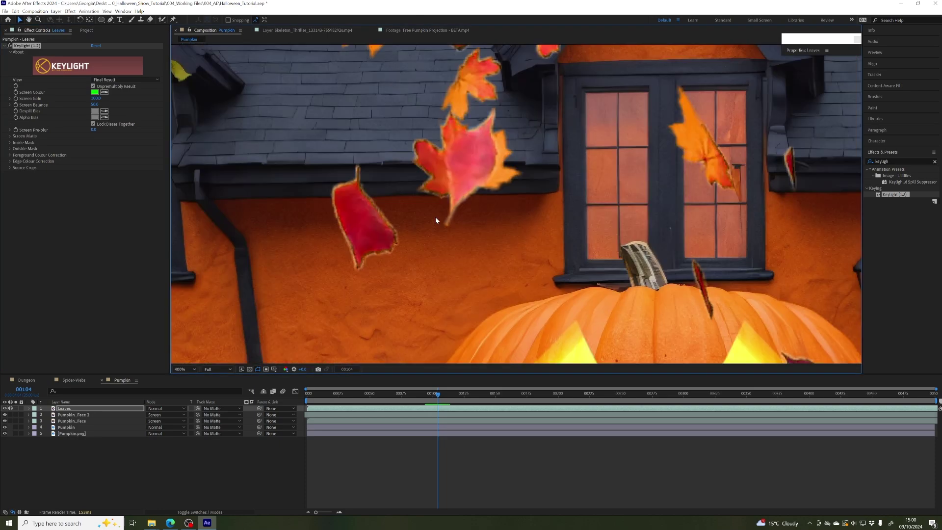
click(16, 409)
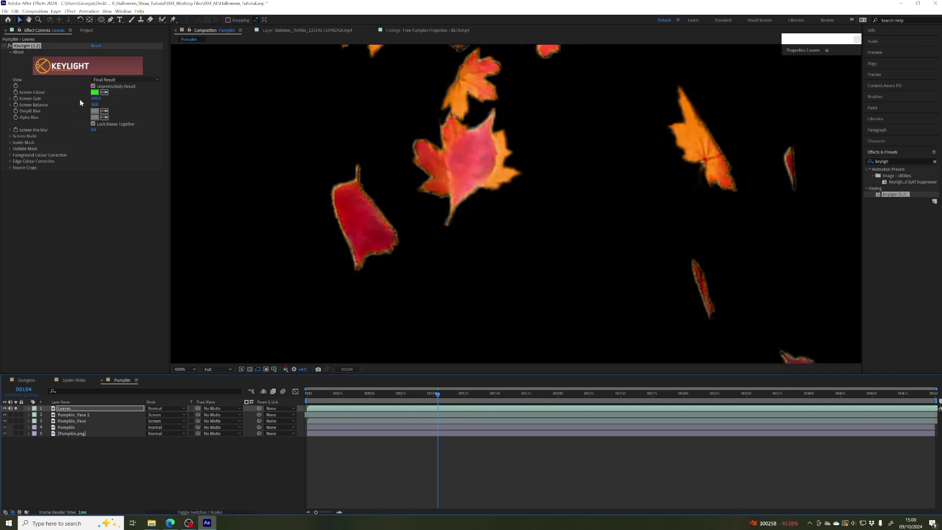
click(16, 409)
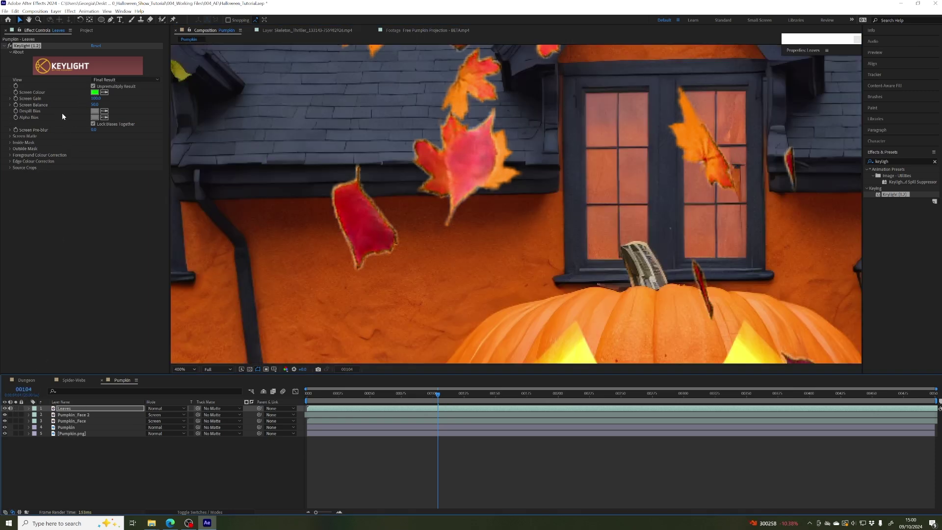
click(10, 137)
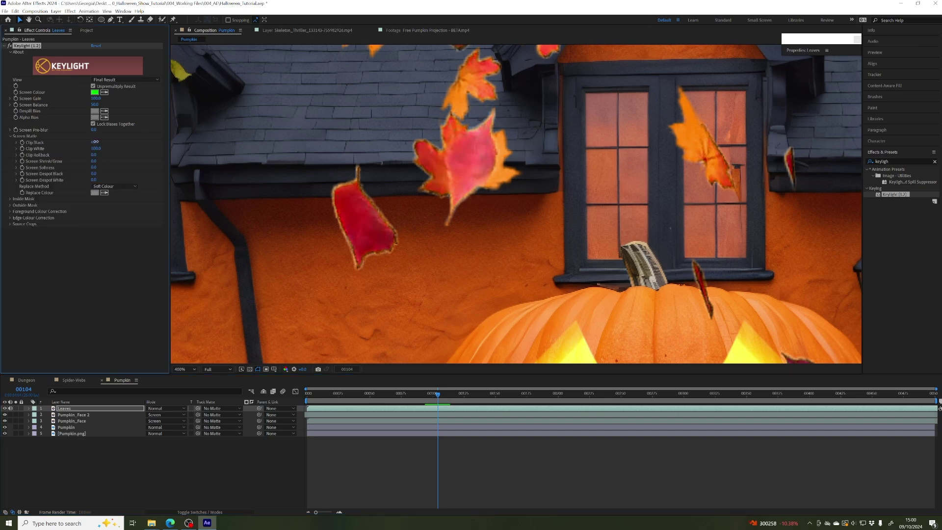
mouse_move(95, 142)
mouse_down()
mouse_move(128, 141)
mouse_move(106, 144)
mouse_up()
scroll(479, 182, down, 2)
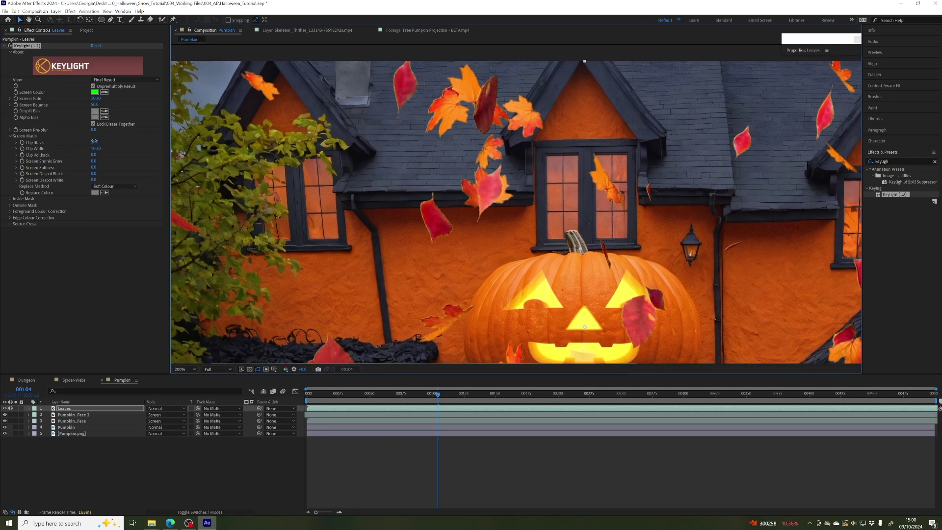
drag(94, 142, 95, 141)
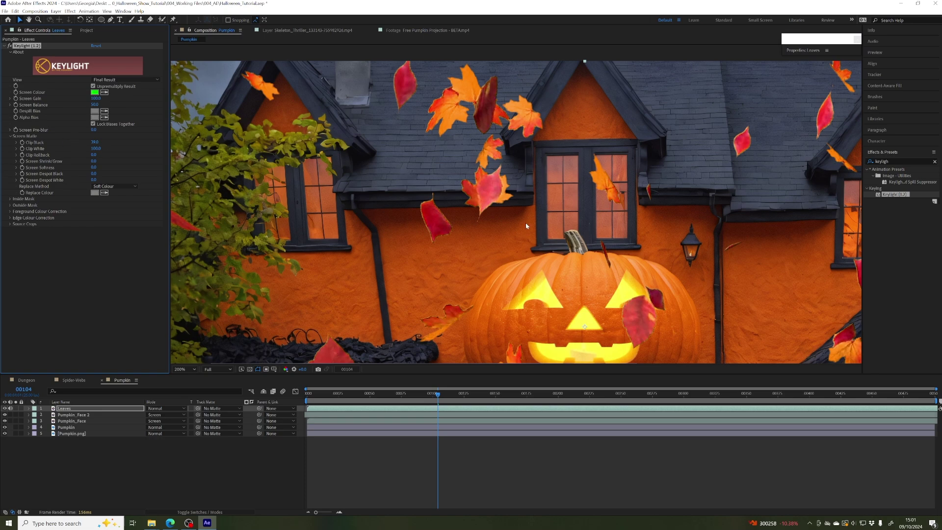
scroll(527, 226, down, 1)
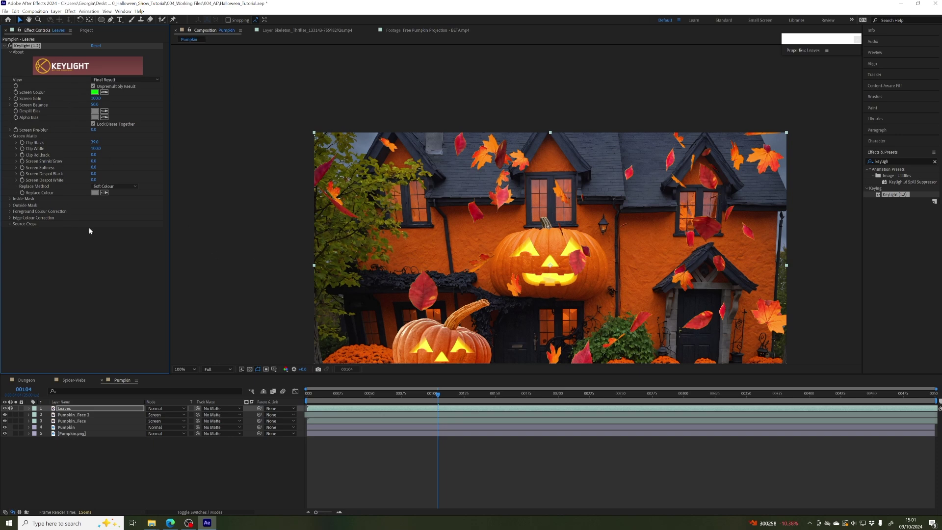
- Preview the keyed falling leaves over the pumpkin house by scrubbing through the composition's time
drag(515, 290, 460, 231)
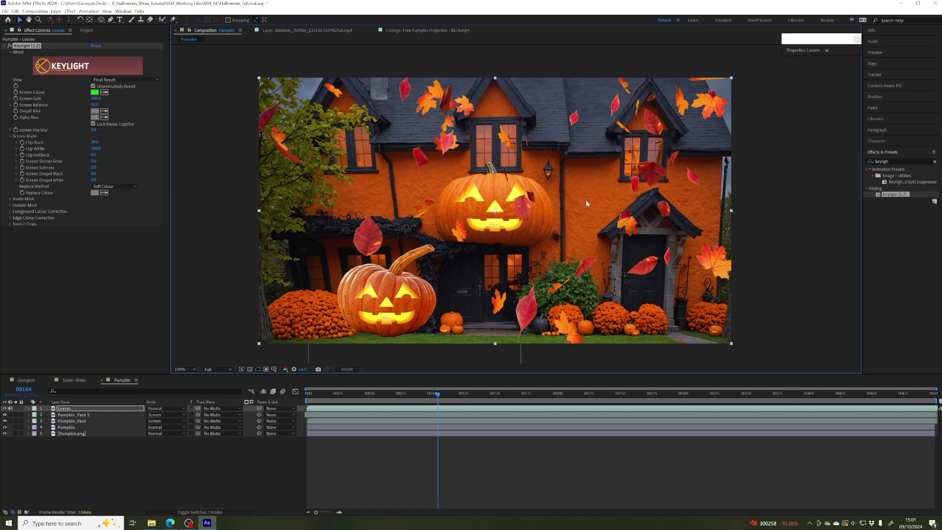
click(8, 45)
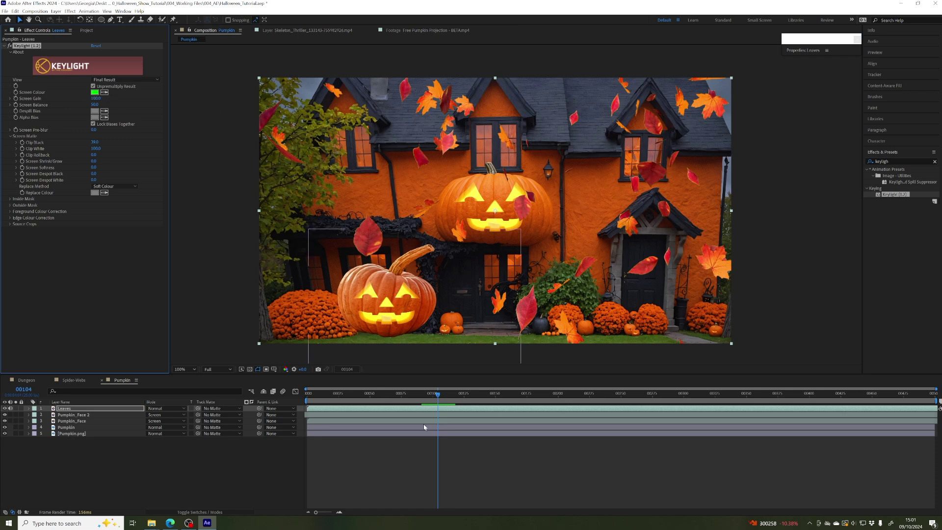
drag(420, 393, 515, 393)
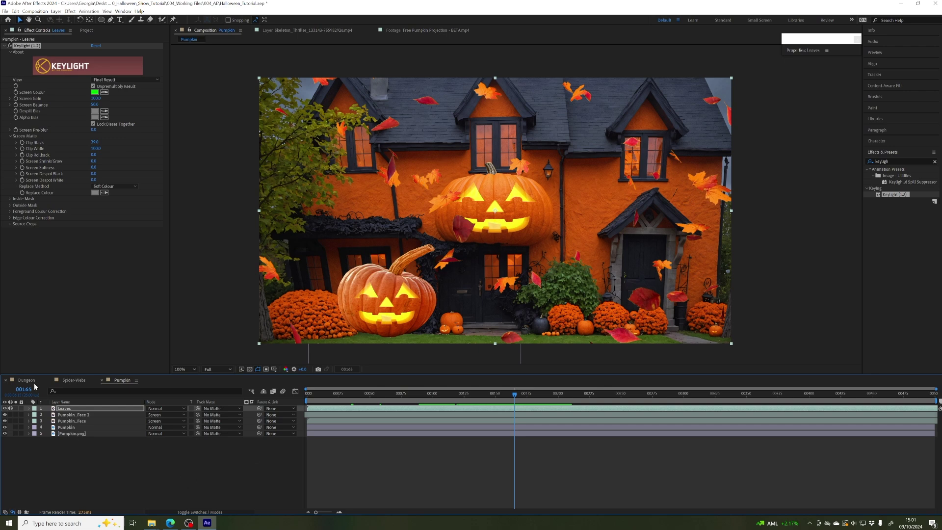
- Add a Drop Shadow layer style to the Leaves layer and check the shadows on the leaves up close
click(65, 410)
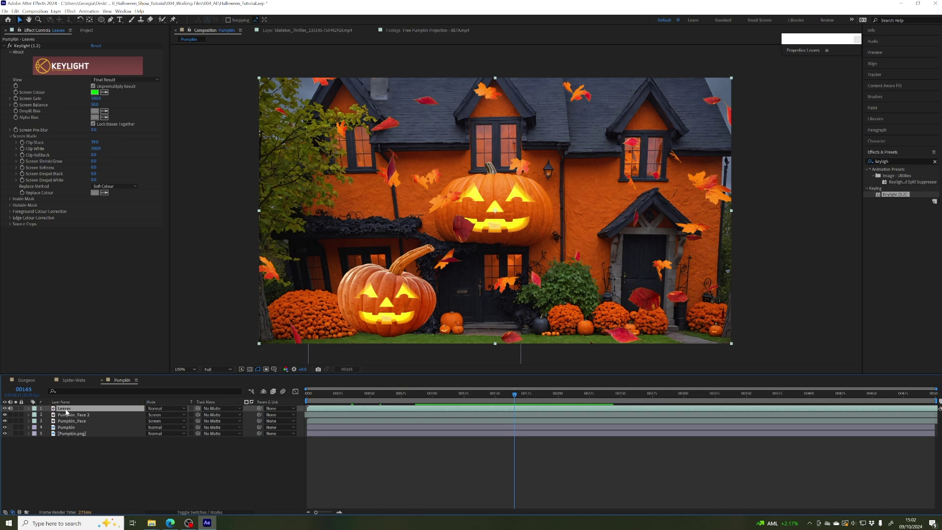
right_click(67, 412)
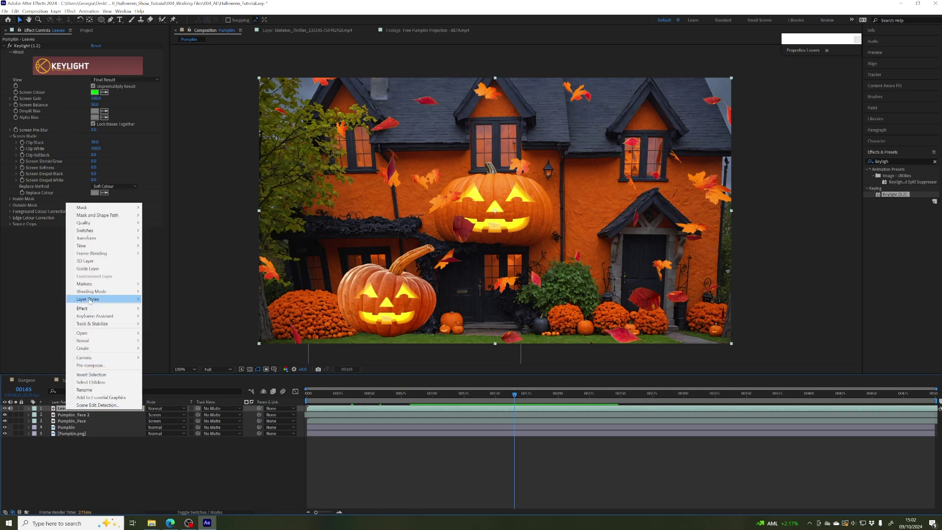
mouse_move(81, 301)
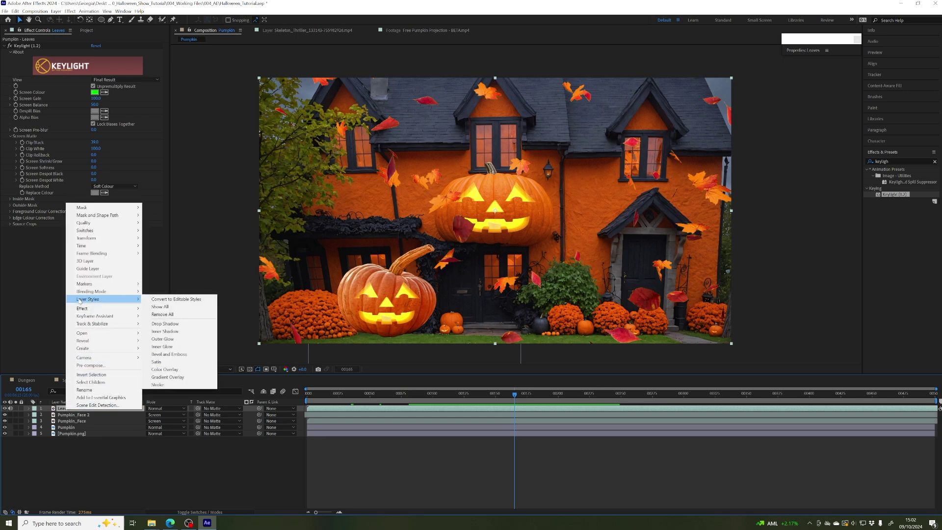
click(165, 324)
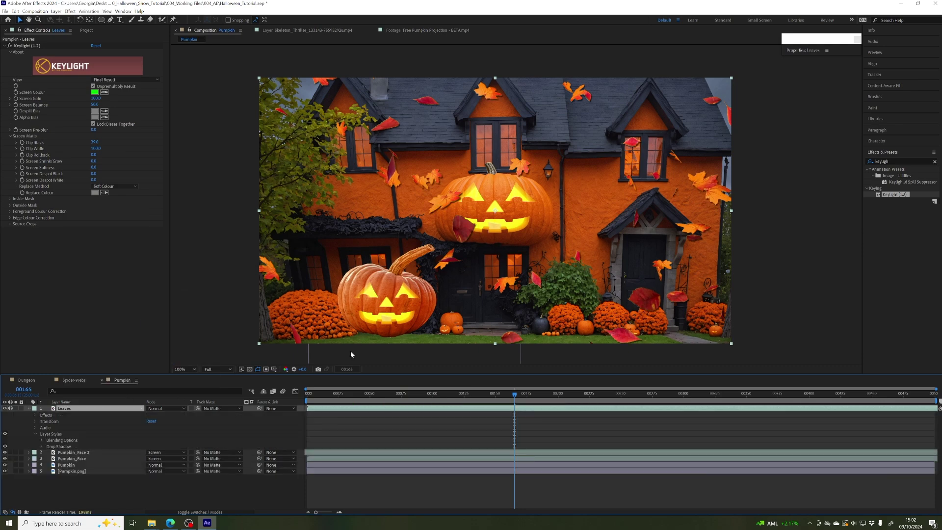
scroll(462, 191, up, 3)
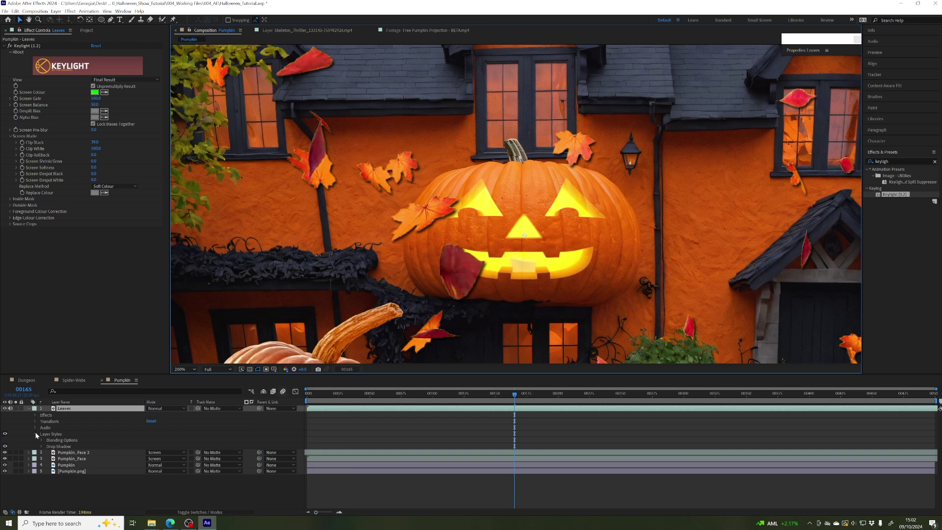
- Expand the Drop Shadow properties of the Leaves layer and enlarge the timeline area so all its settings can be seen
click(29, 408)
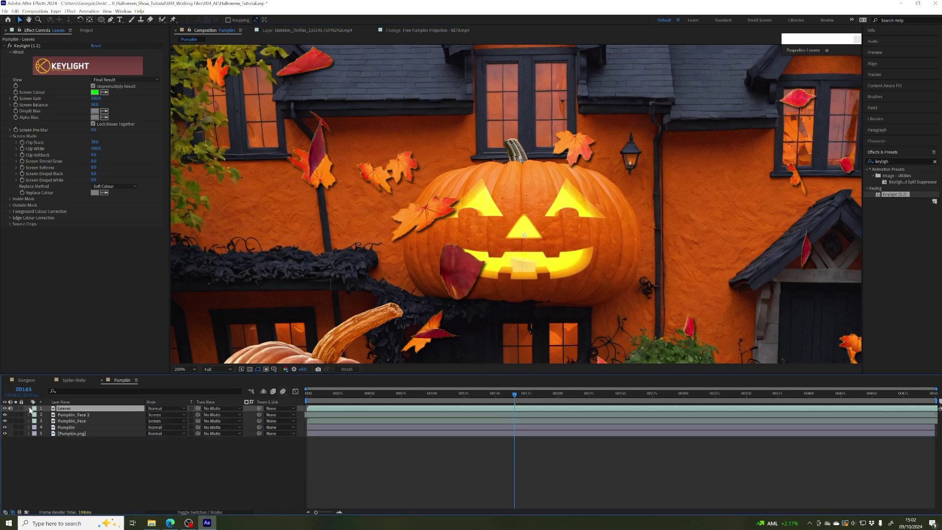
click(30, 408)
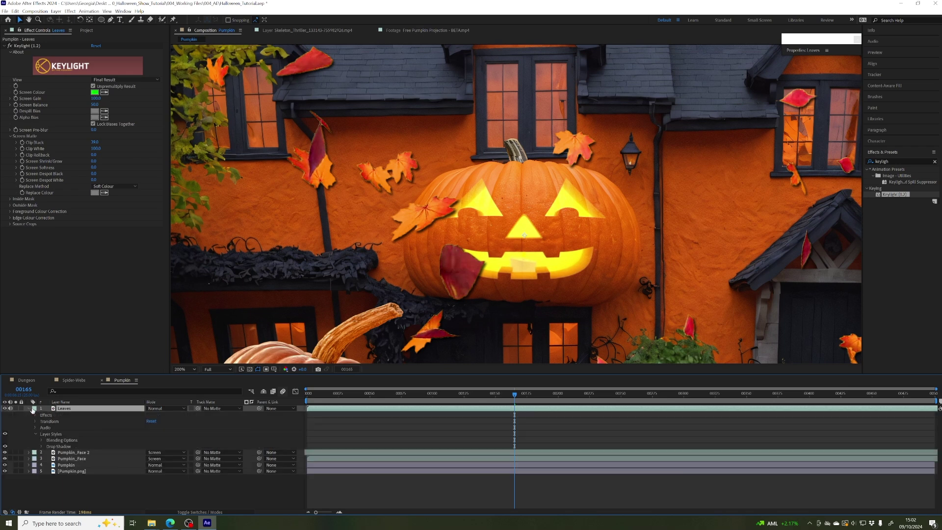
click(54, 435)
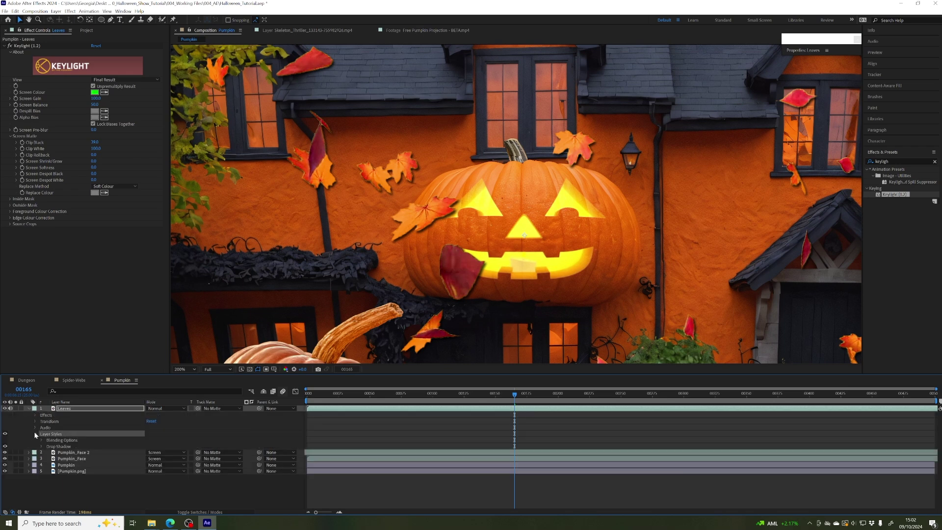
click(36, 434)
click(36, 435)
click(54, 447)
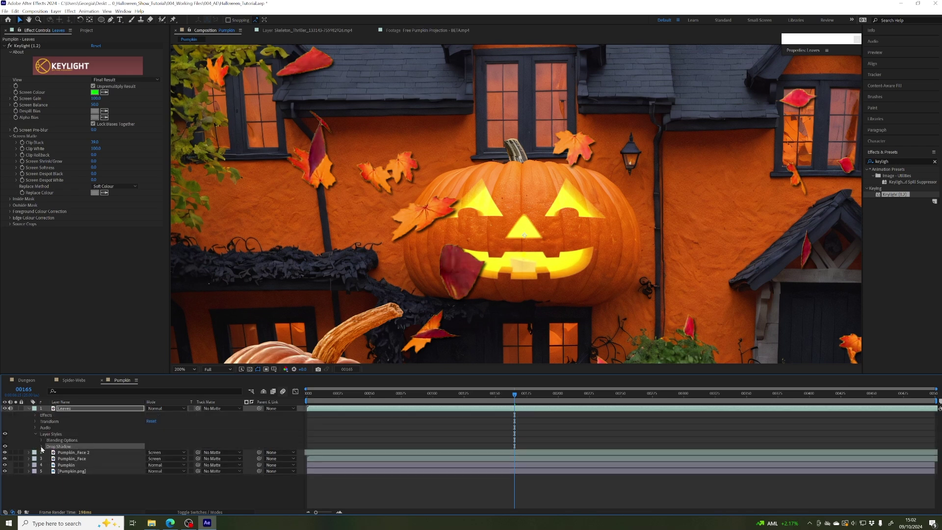
click(42, 447)
scroll(282, 432, down, 2)
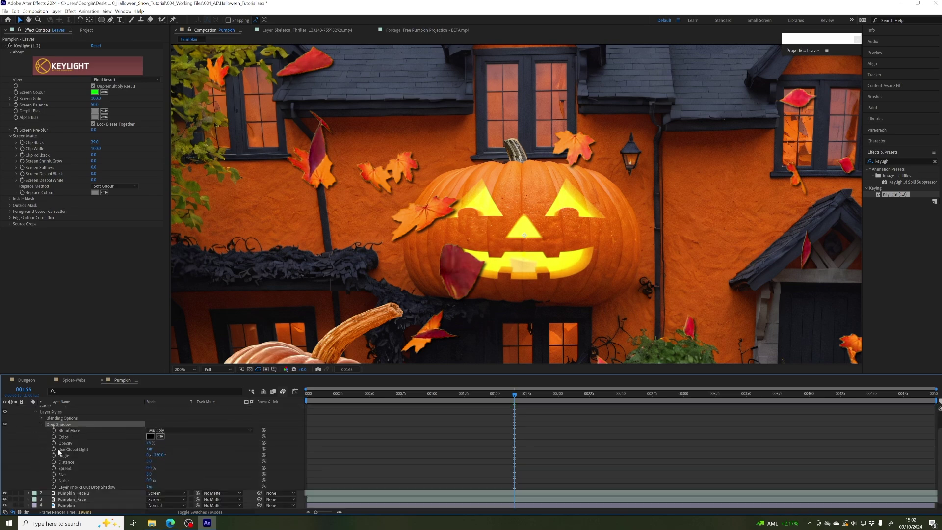
drag(265, 375, 264, 326)
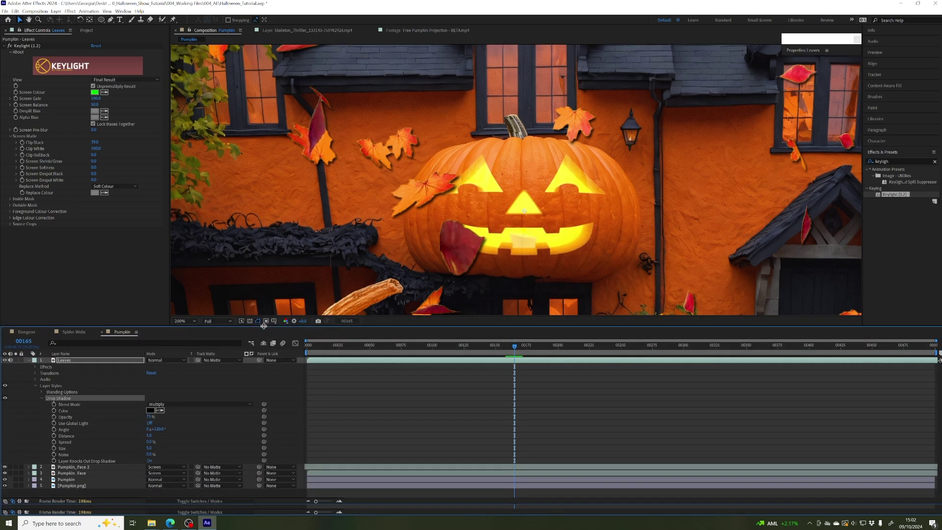
drag(372, 235, 413, 209)
key(v)
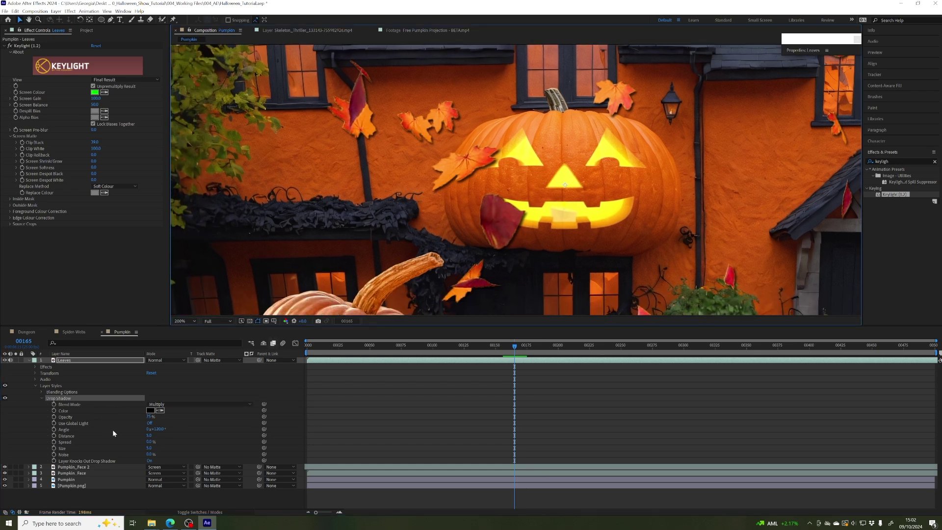
- Increase the Drop Shadow's Distance on the Leaves layer to about 79 so the shadows fall farther from the leaves
click(79, 437)
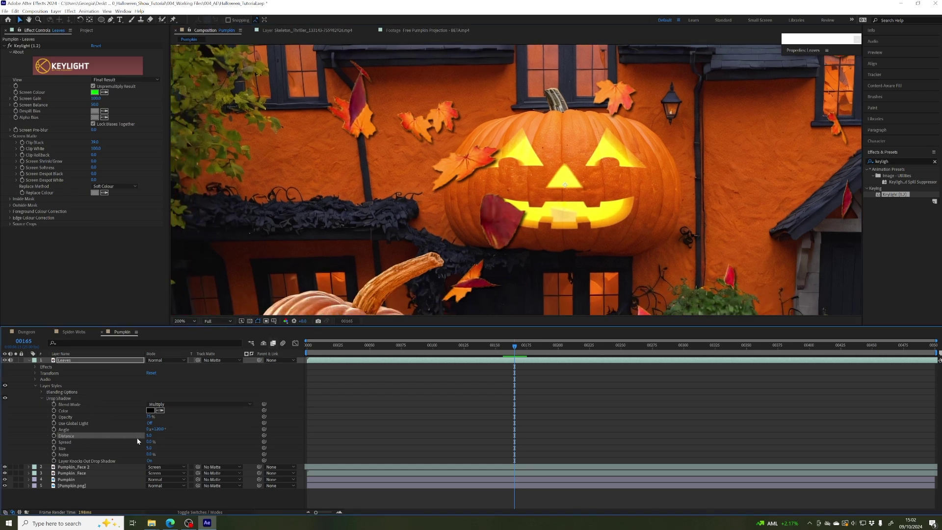
key(comma)
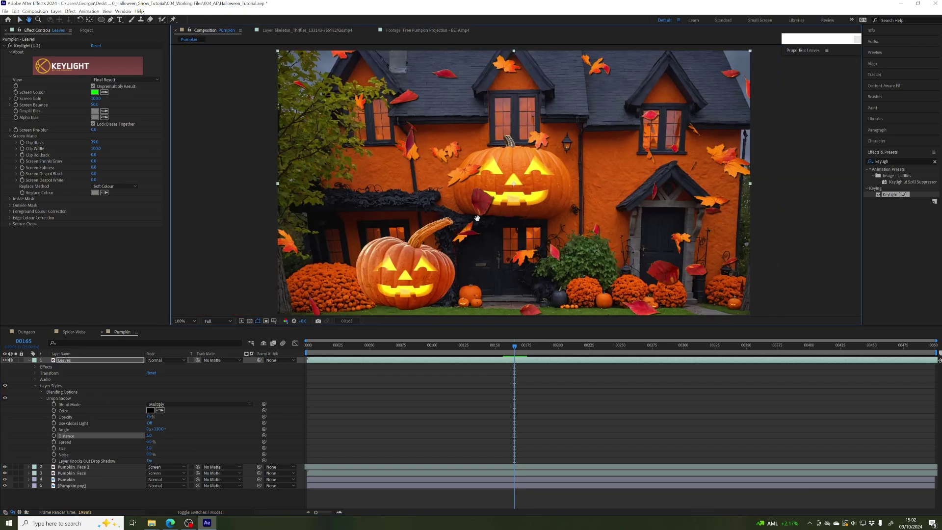
drag(149, 436, 168, 428)
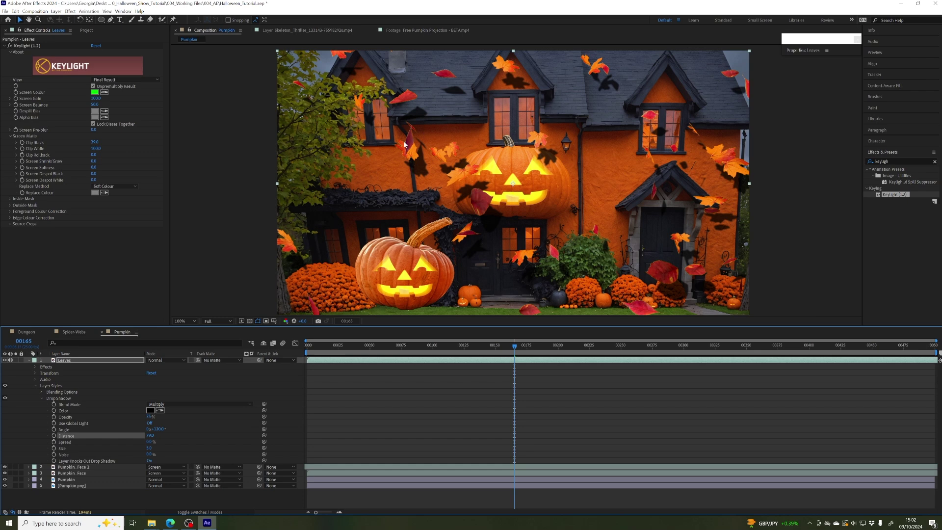
- Set the Drop Shadow's Distance to 0 for comparison, and undo that change
click(150, 435)
text(0)
key(Return)
key(ctrl+z)
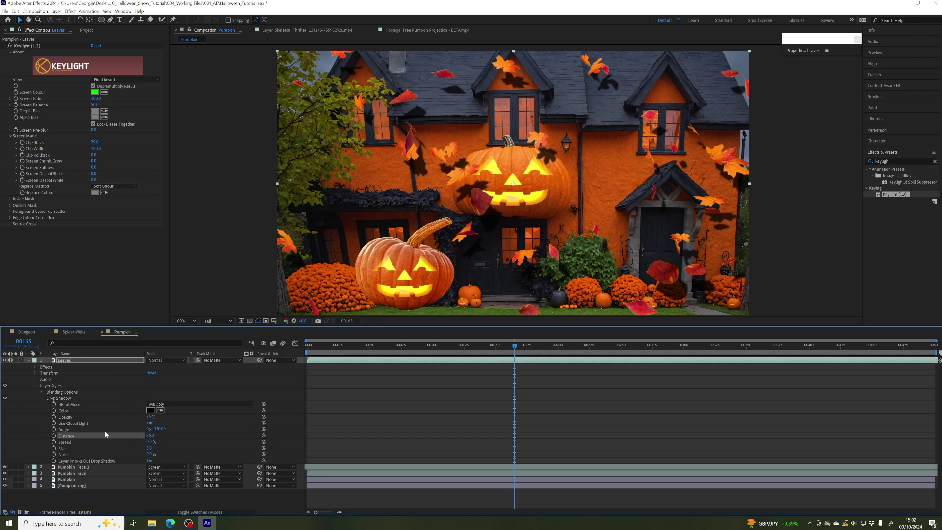
- Adjust the Angle of the Leaves layer's Drop Shadow past one full turn so the shadows fall down and to the left of the leaves
click(180, 430)
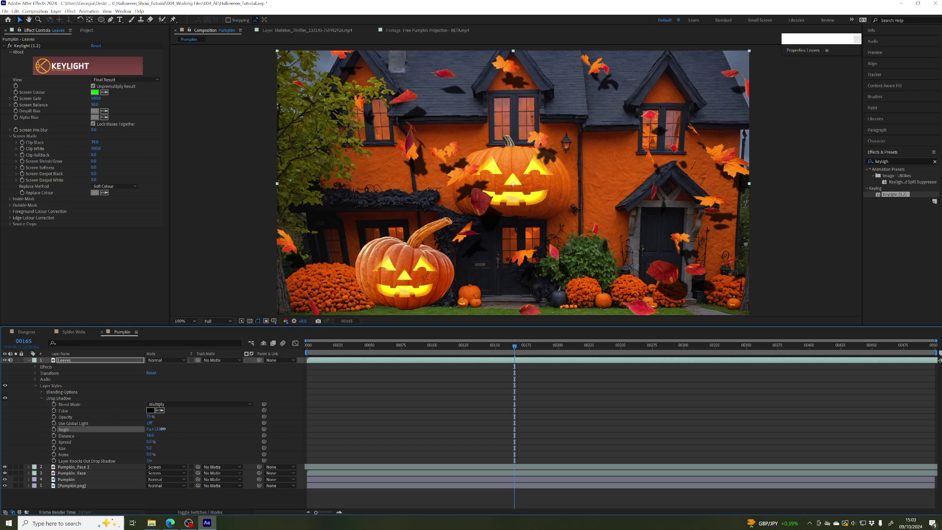
drag(157, 429, 222, 417)
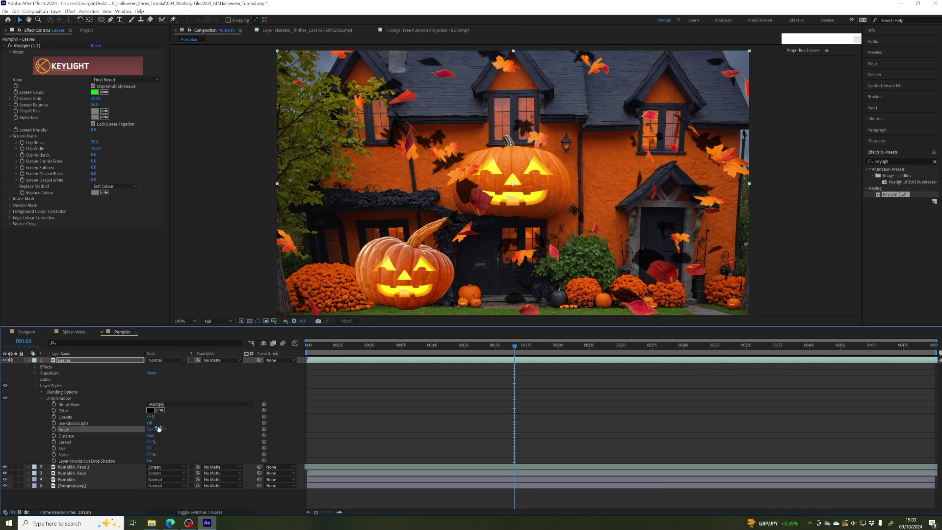
drag(157, 428, 160, 429)
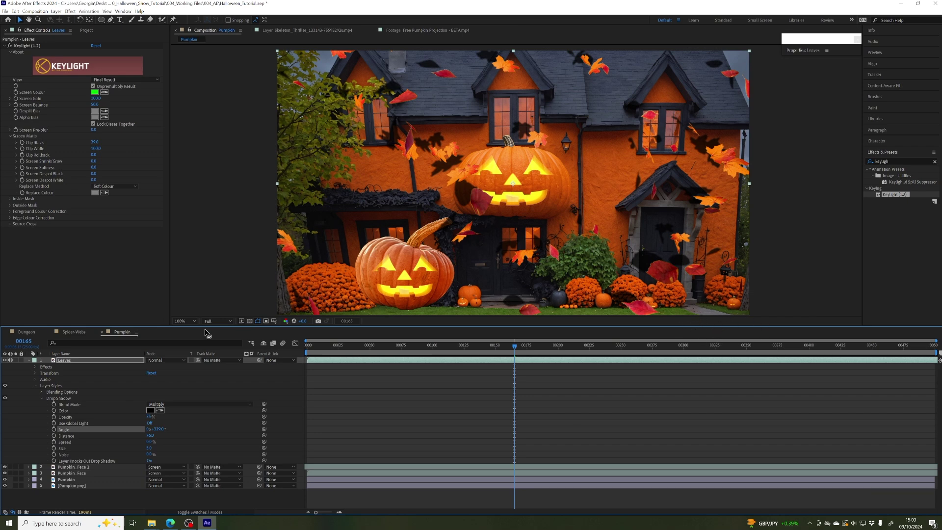
drag(155, 429, 115, 429)
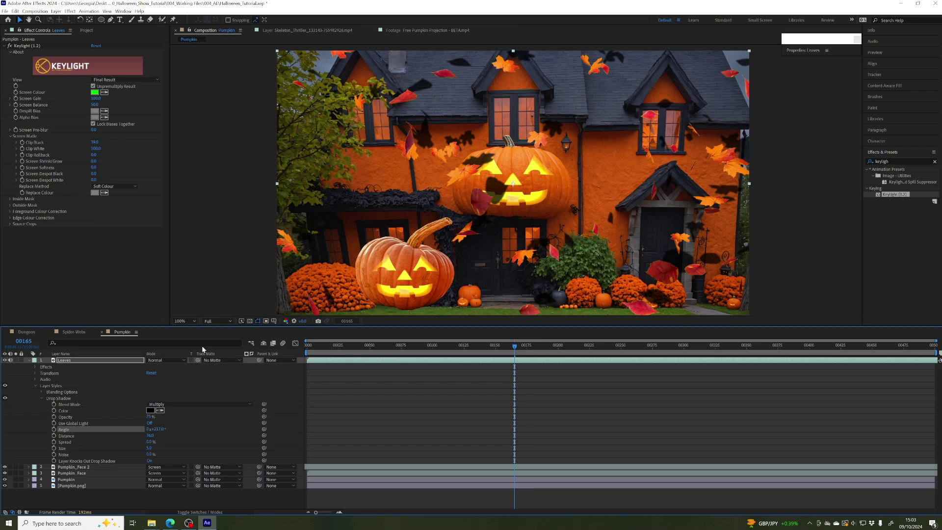
drag(158, 429, 223, 419)
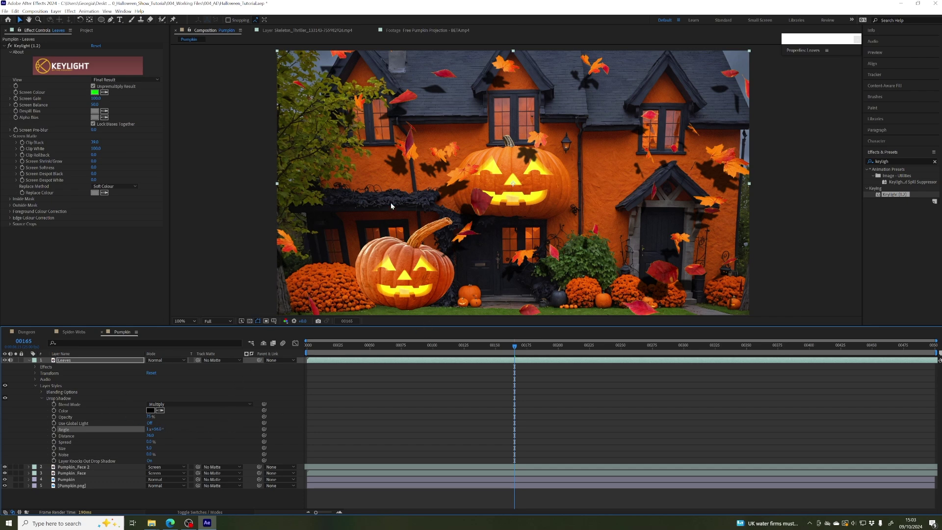
- Lower the Opacity of the Leaves layer's Drop Shadow to make the shadows fainter, and check them on other frames
drag(149, 416, 132, 420)
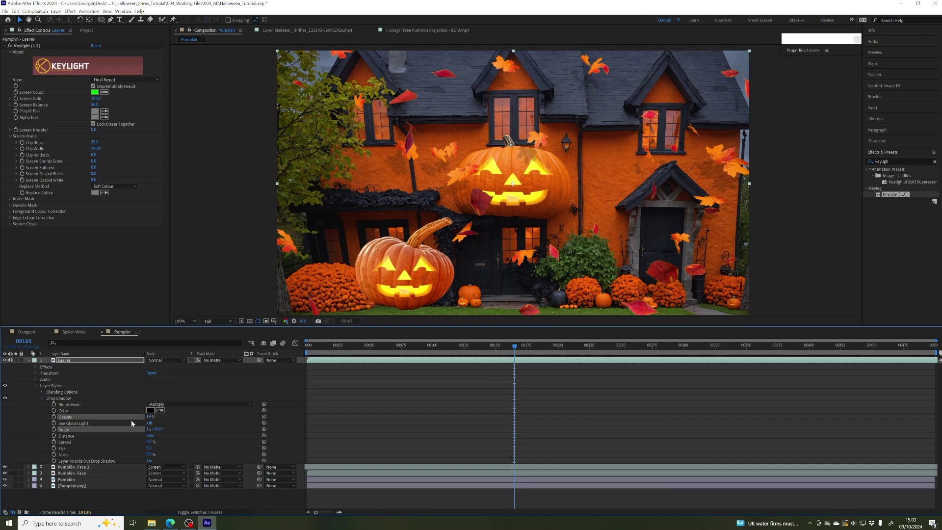
mouse_move(500, 344)
mouse_down()
mouse_move(442, 346)
mouse_move(506, 346)
mouse_up()
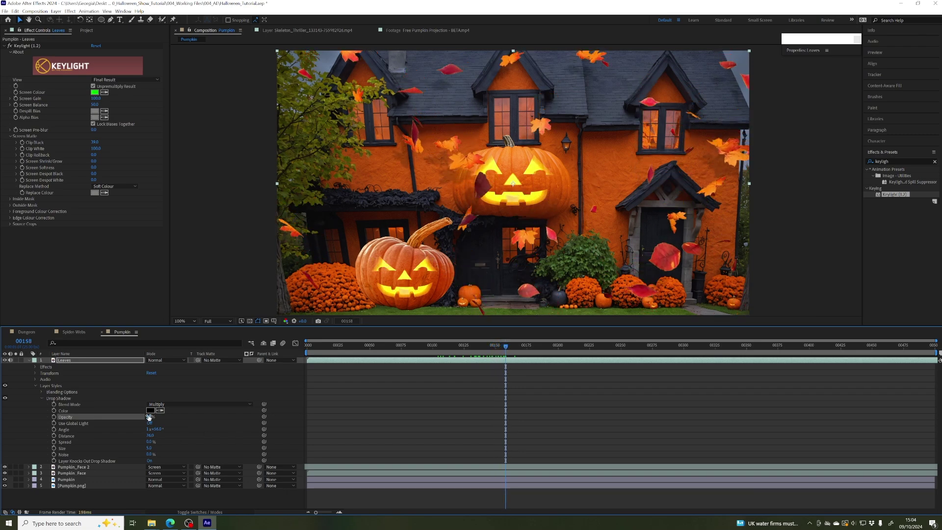
mouse_move(148, 417)
mouse_down()
mouse_move(158, 412)
mouse_move(146, 416)
mouse_up()
drag(151, 415, 156, 415)
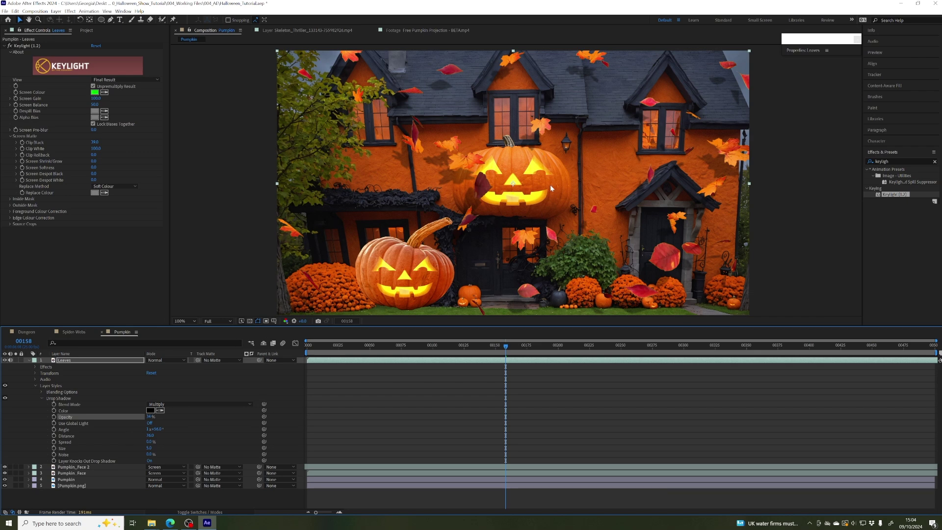
mouse_move(451, 346)
mouse_down()
mouse_move(432, 345)
mouse_move(454, 345)
mouse_up()
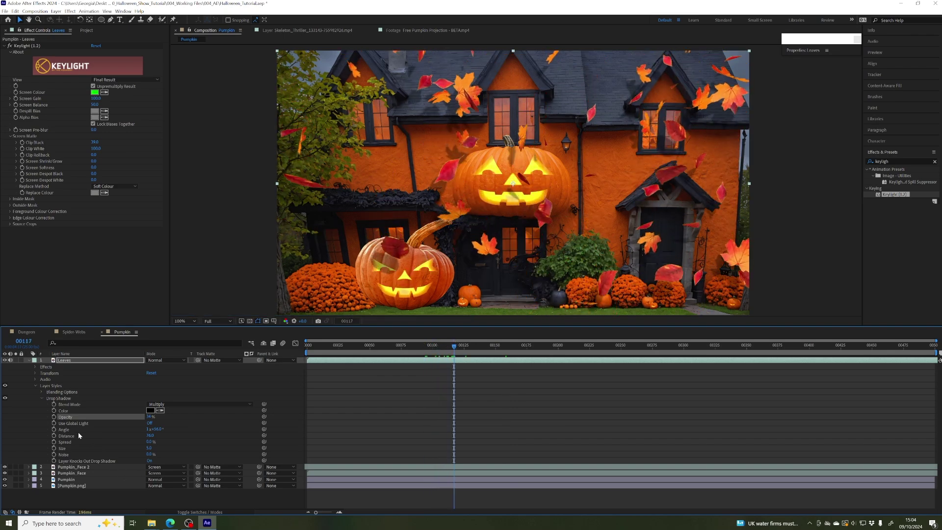
- Increase the Drop Shadow's Size to about 12 to soften the leaf shadows, and check them at several frames
click(63, 449)
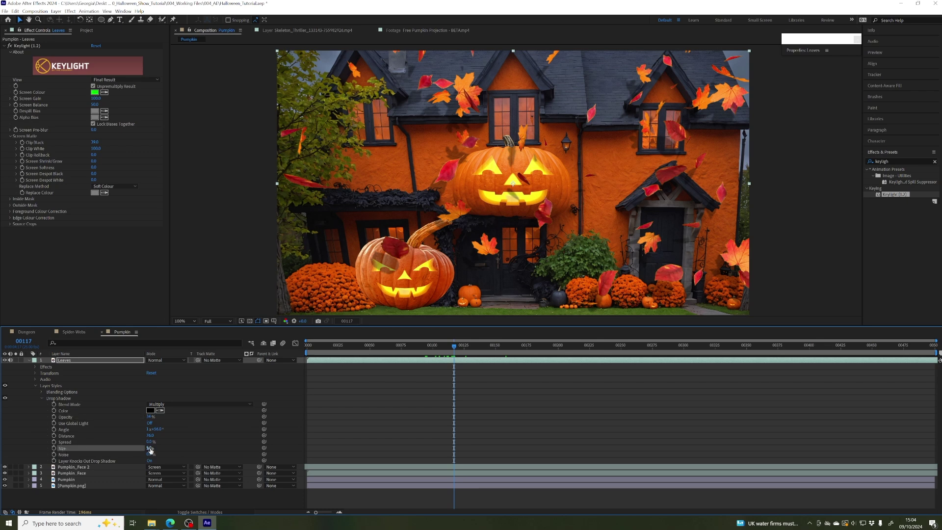
drag(149, 448, 154, 449)
drag(148, 448, 134, 449)
drag(444, 347, 482, 339)
click(529, 266)
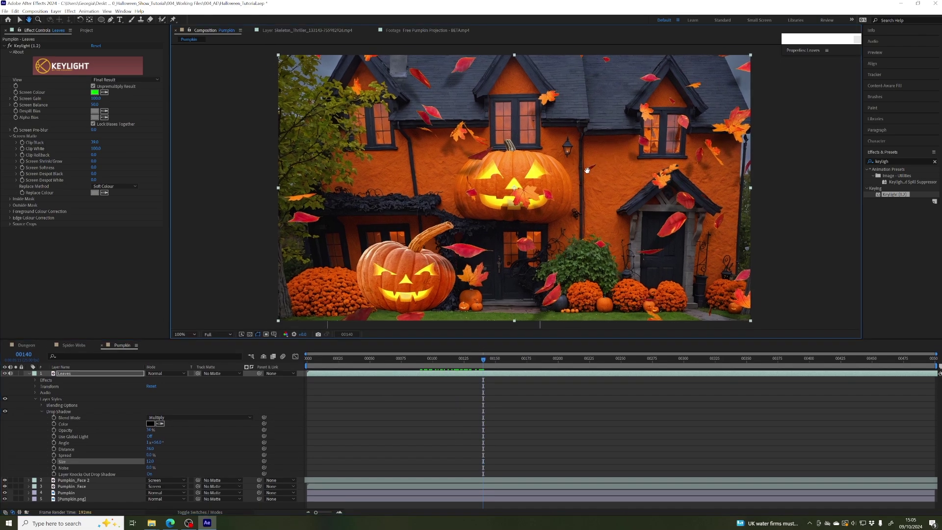
drag(507, 362, 546, 361)
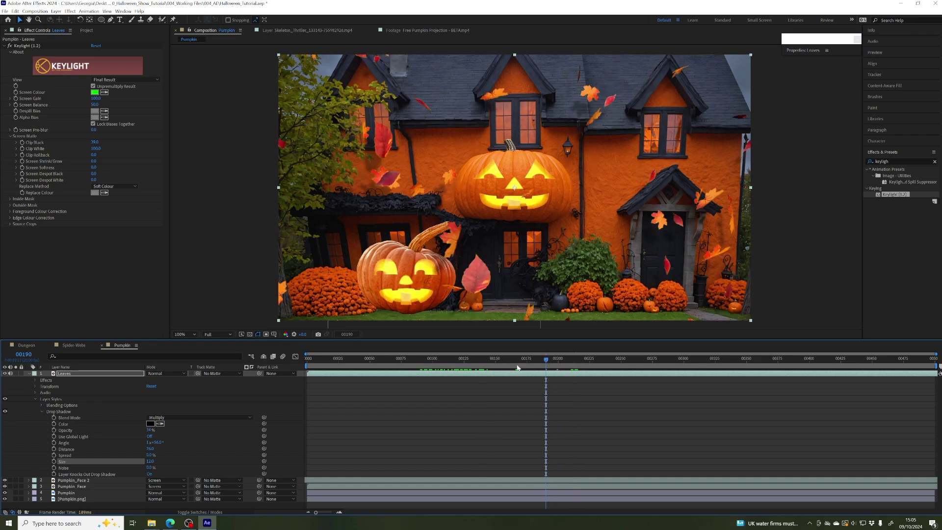
- Collapse the Leaves layer and add rustling-leaves-6875.mp3 from the SFX assets beneath the other layers of the Pumpkin composition
click(29, 374)
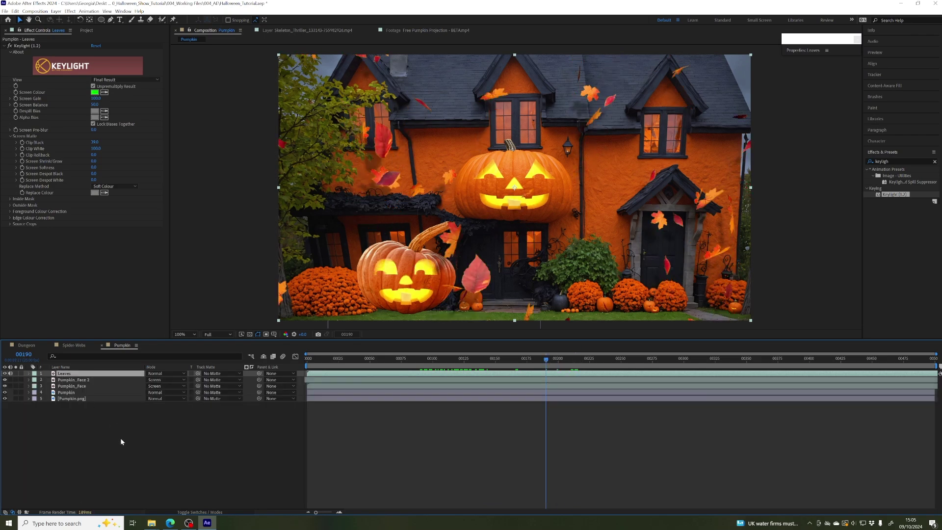
click(120, 458)
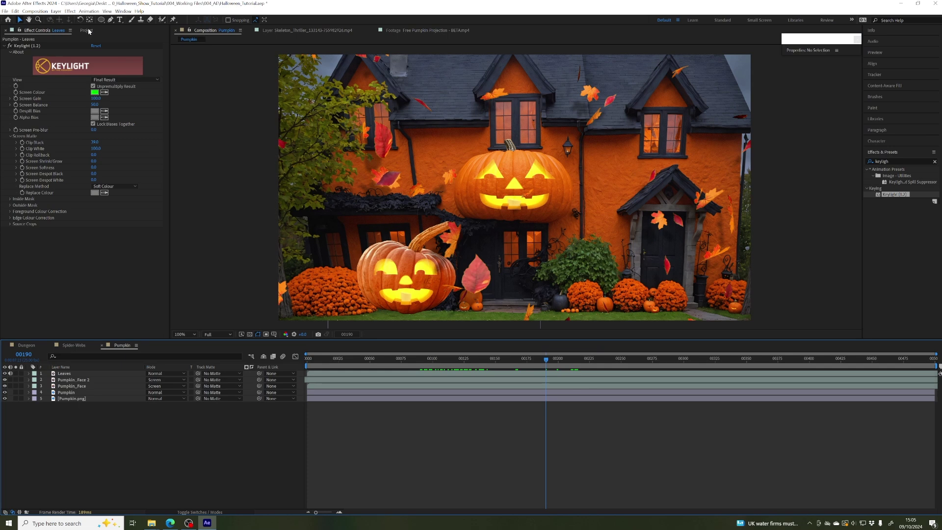
click(86, 31)
click(11, 141)
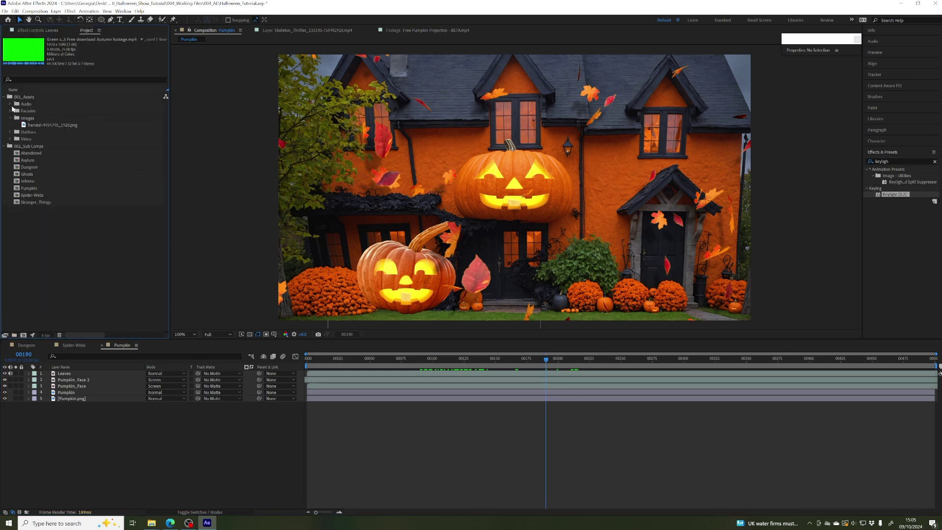
click(10, 104)
click(17, 118)
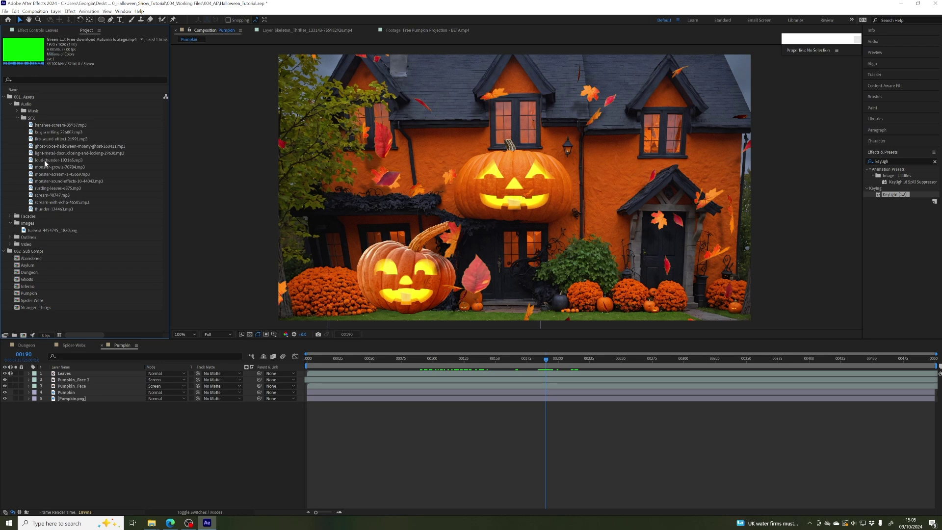
drag(46, 191, 93, 413)
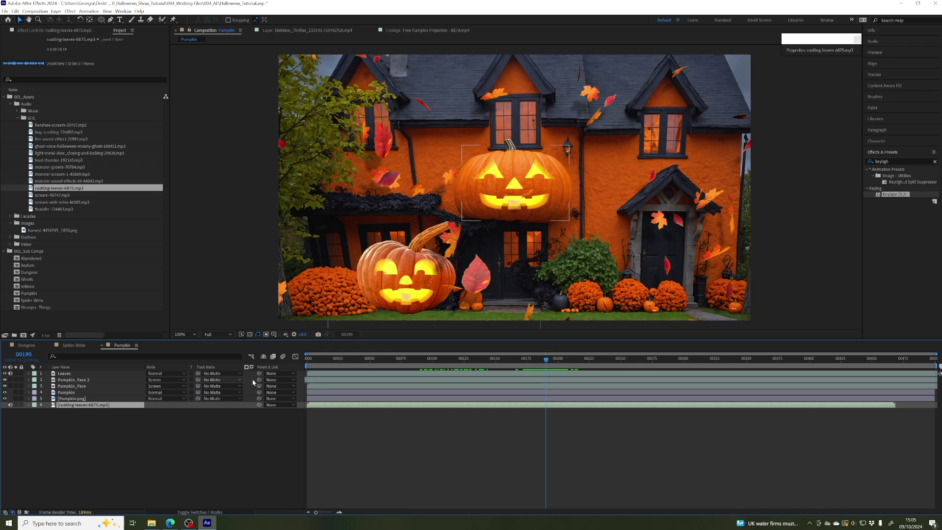
- Interpret the rustling-leaves-6875.mp3 footage to loop 2 times so the sound lasts the whole composition
right_click(50, 189)
mouse_move(78, 239)
click(177, 239)
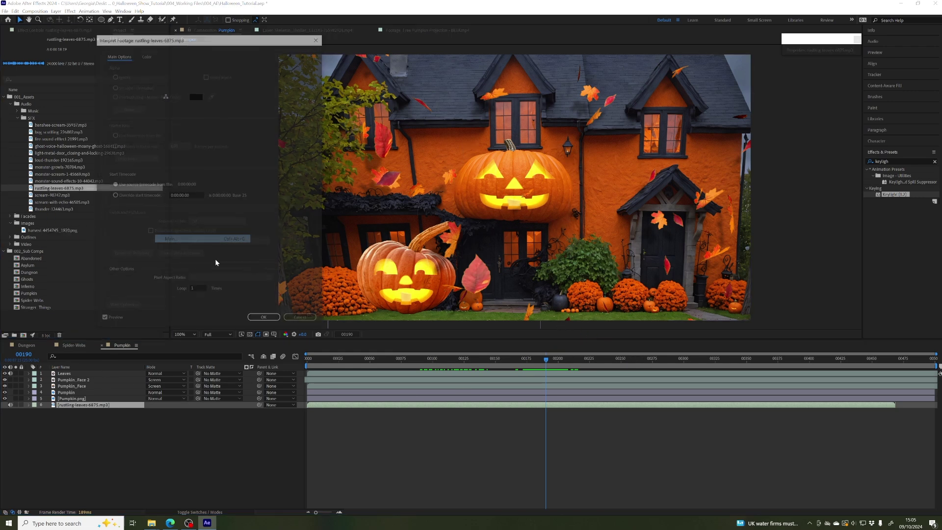
text(2)
key(Return)
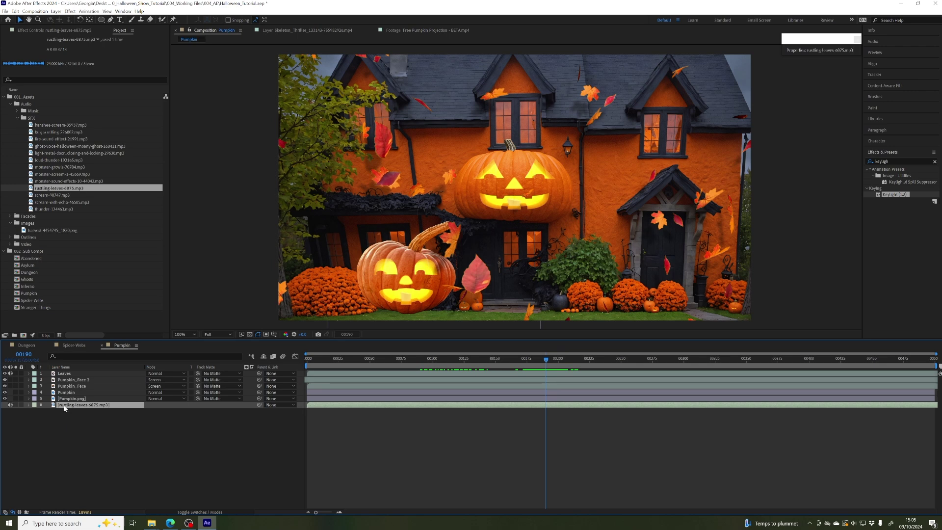
- Expand the rustling leaves audio layer and play parts of the Pumpkin scene to judge its volume
click(28, 405)
key(space)
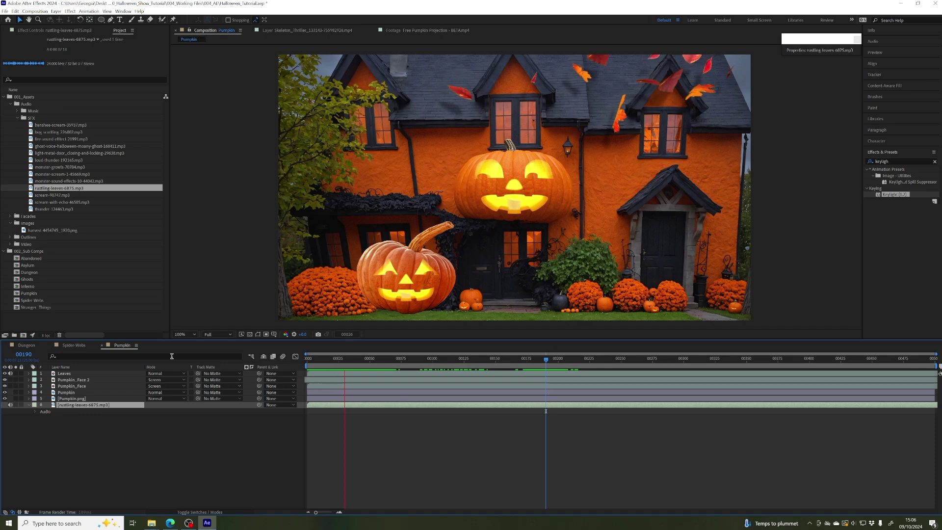
click(536, 358)
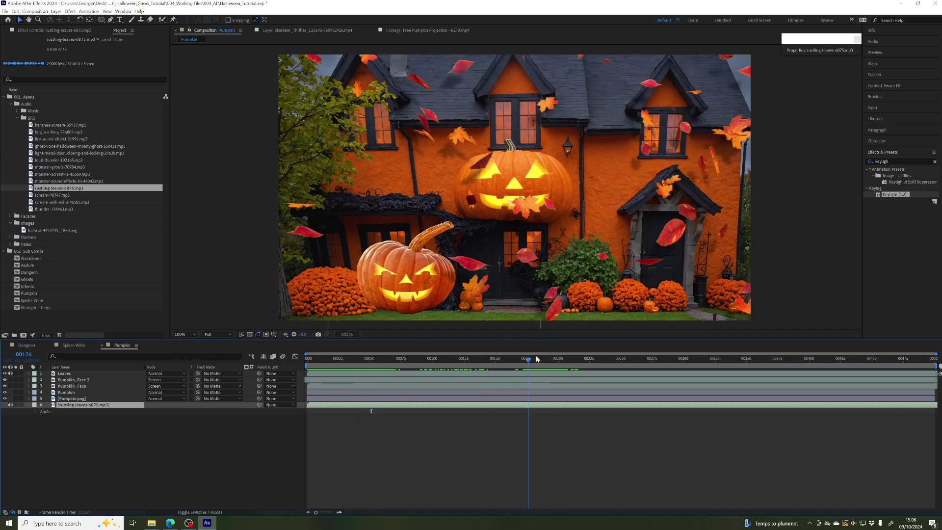
key(space)
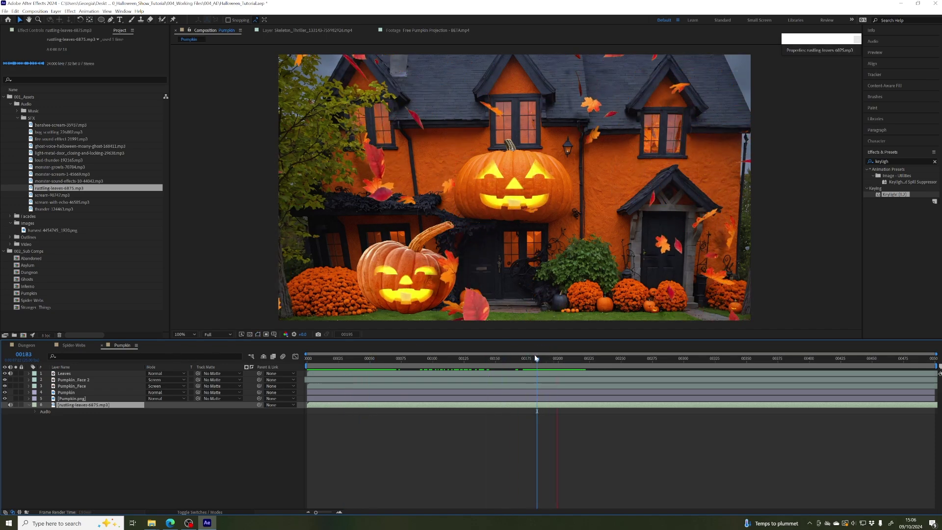
key(space)
- Set the Audio Levels of the rustling leaves layer to -15 dB, preview the sound, and collapse the layer
click(35, 413)
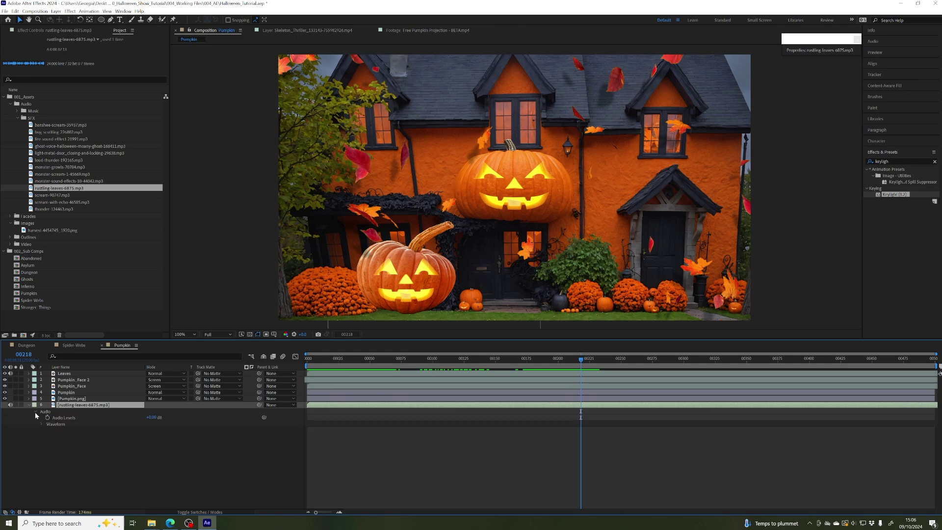
click(151, 417)
text(-15)
key(Return)
key(space)
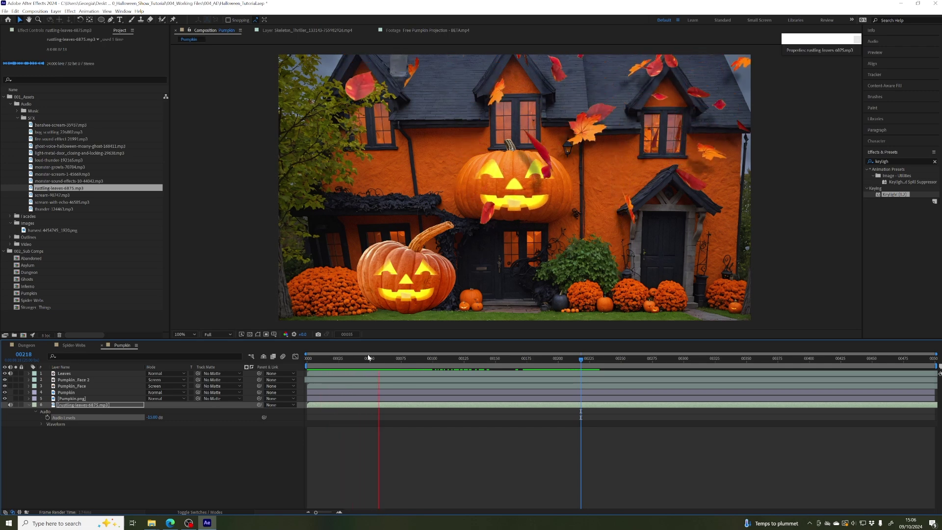
key(space)
click(28, 406)
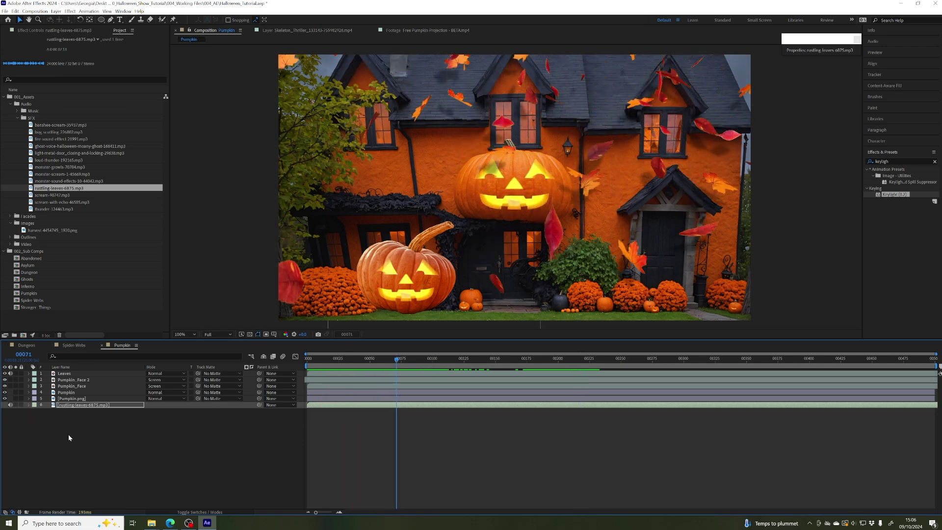
click(69, 436)
- Play and scrub through the Pumpkin scene to review the falling leaves and animated faces
key(space)
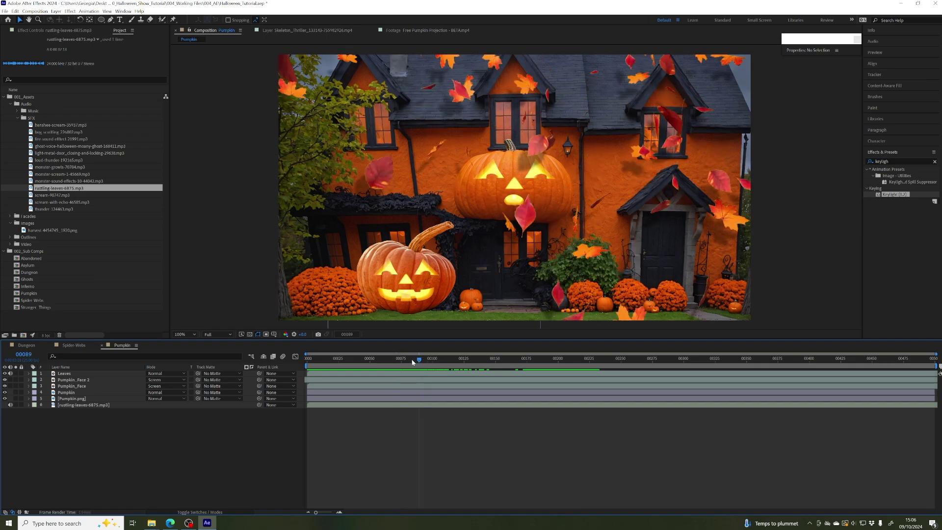
mouse_move(414, 358)
mouse_down()
mouse_move(354, 358)
mouse_move(418, 359)
mouse_move(371, 358)
mouse_move(415, 359)
mouse_move(386, 358)
mouse_move(399, 358)
mouse_up()
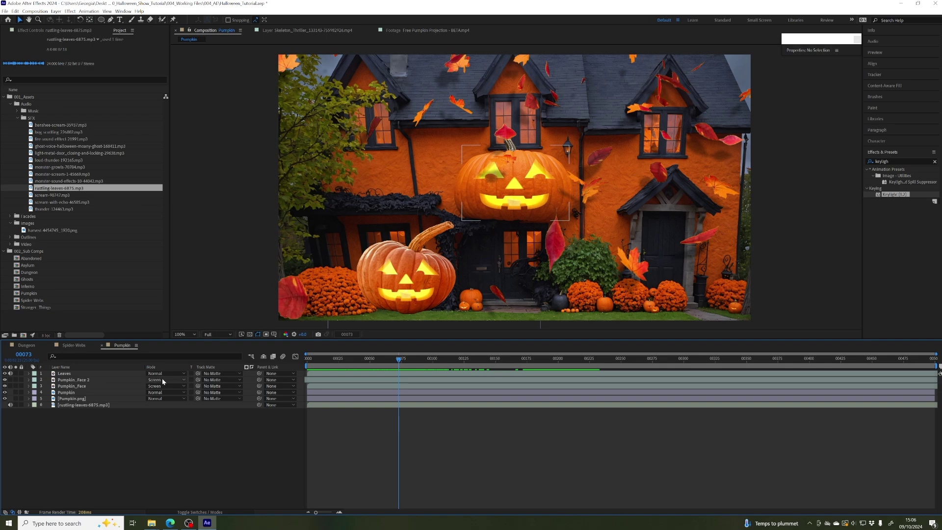
drag(399, 359, 448, 353)
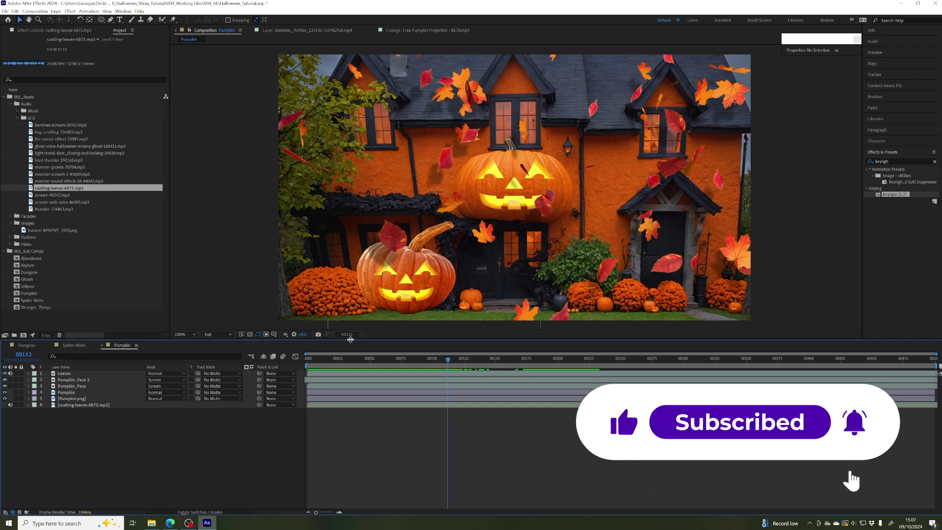
- Enlarge the preview area and open the Abandoned composition to examine its house facade
drag(350, 340, 350, 378)
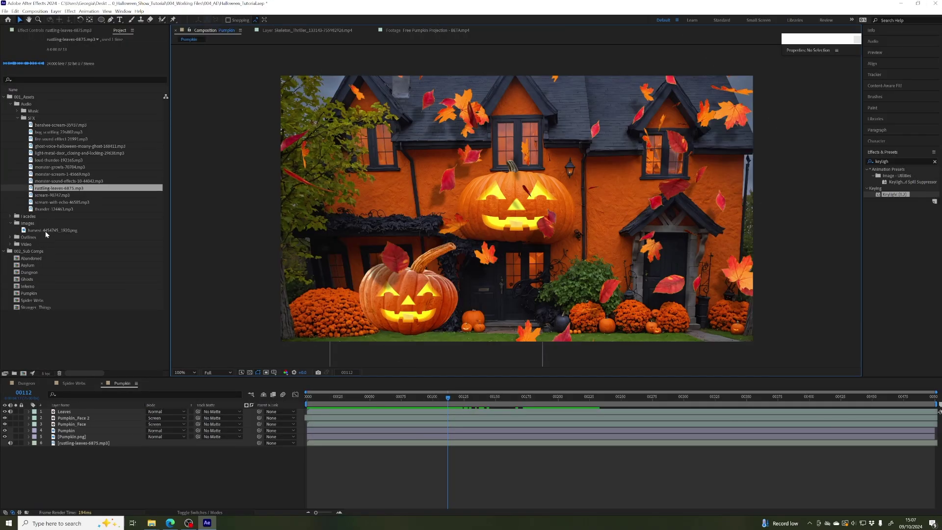
double_click(20, 258)
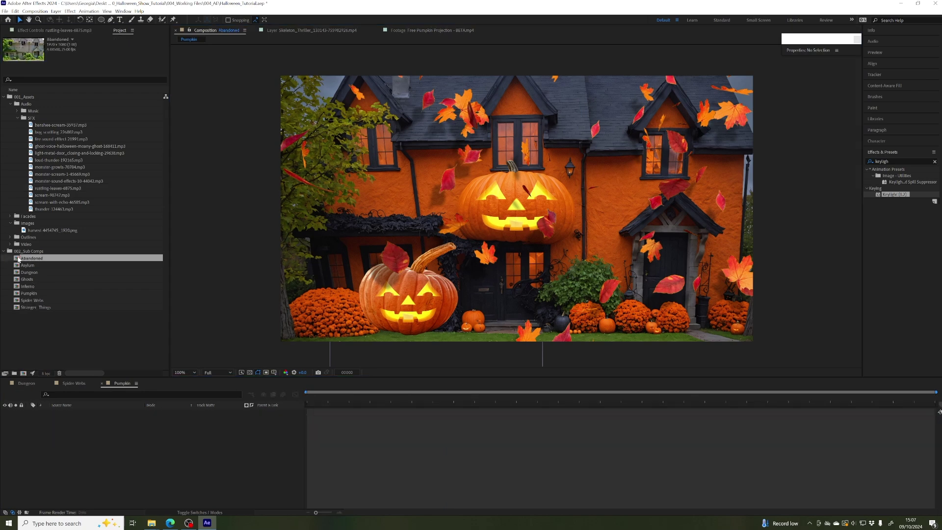
mouse_move(330, 400)
mouse_down()
mouse_move(349, 399)
mouse_move(307, 398)
mouse_move(329, 399)
mouse_up()
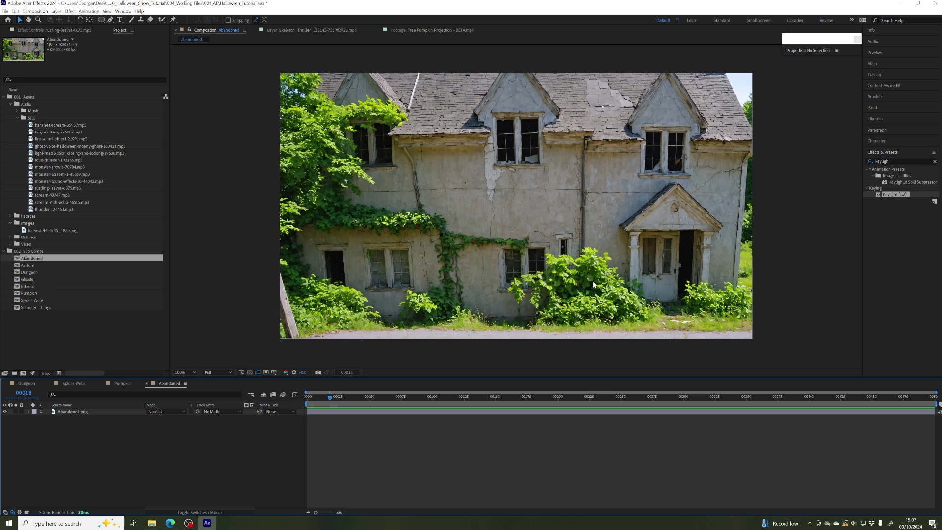
drag(447, 246, 447, 249)
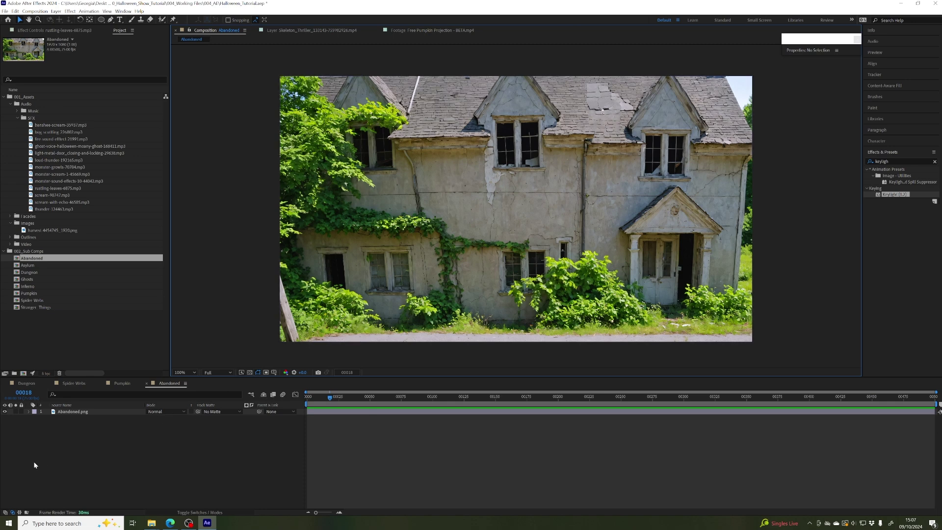
- Apply Hue/Saturation to the Abandoned.png layer and lower its Master Saturation to about -68
click(65, 412)
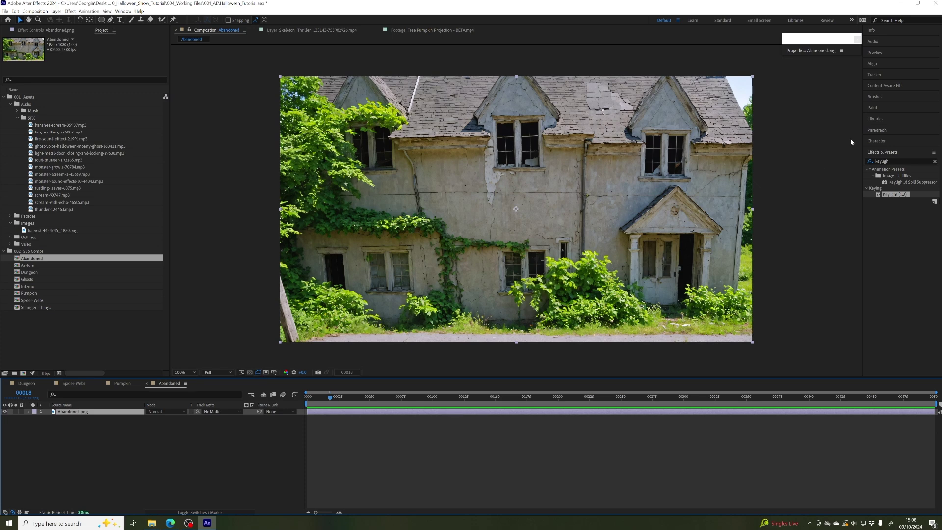
double_click(891, 161)
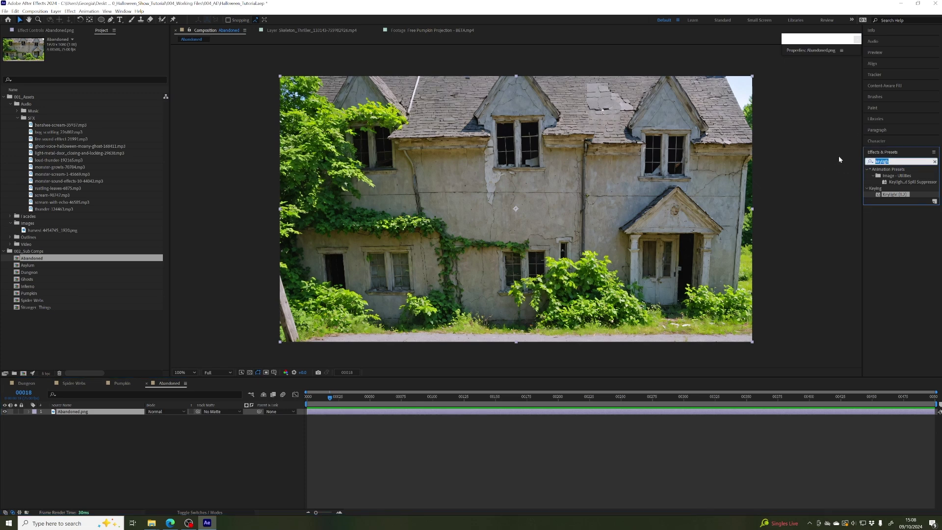
text(hue)
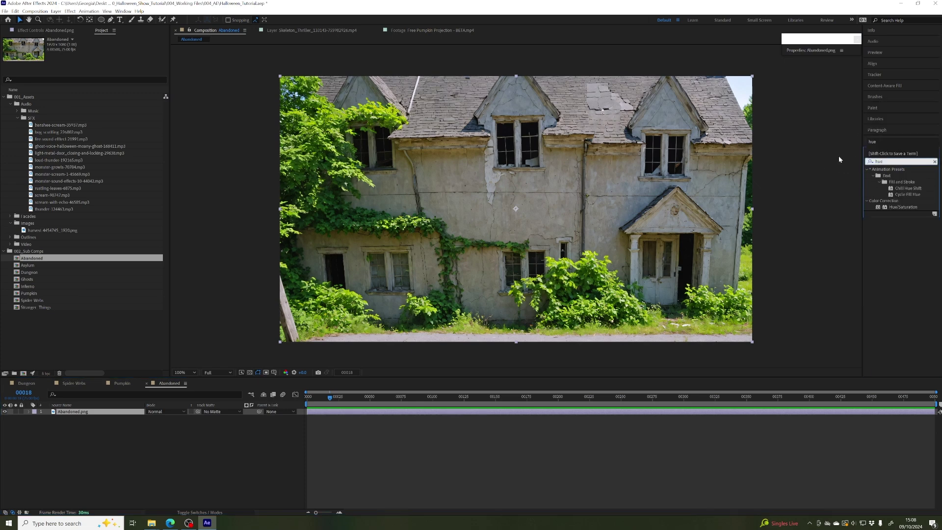
click(902, 207)
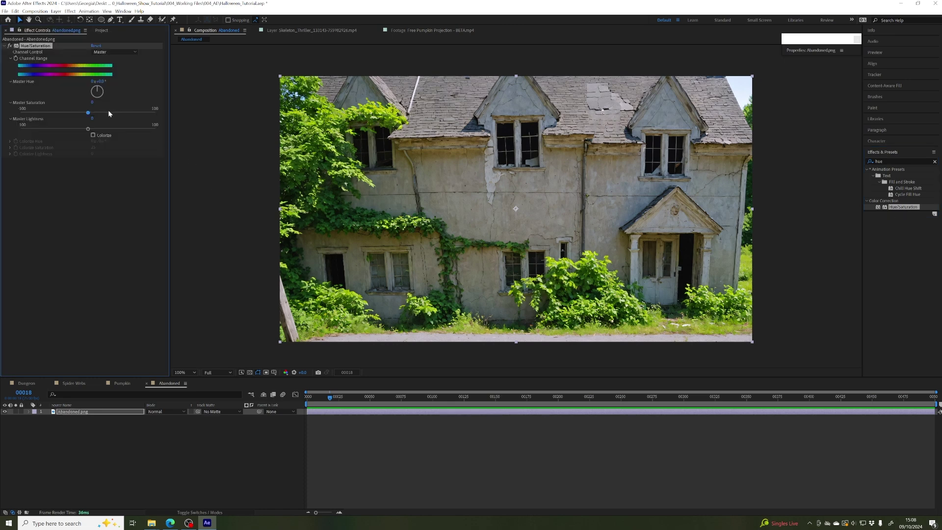
drag(88, 112, 42, 116)
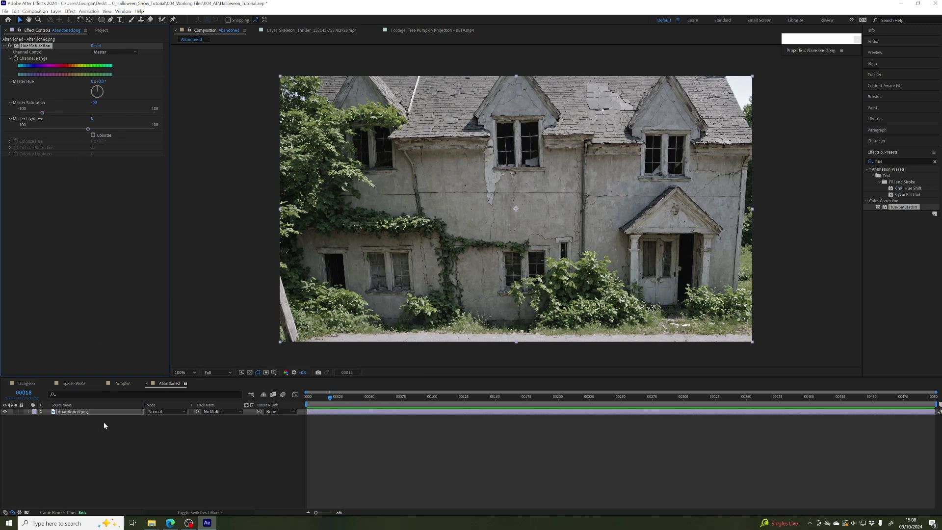
click(67, 414)
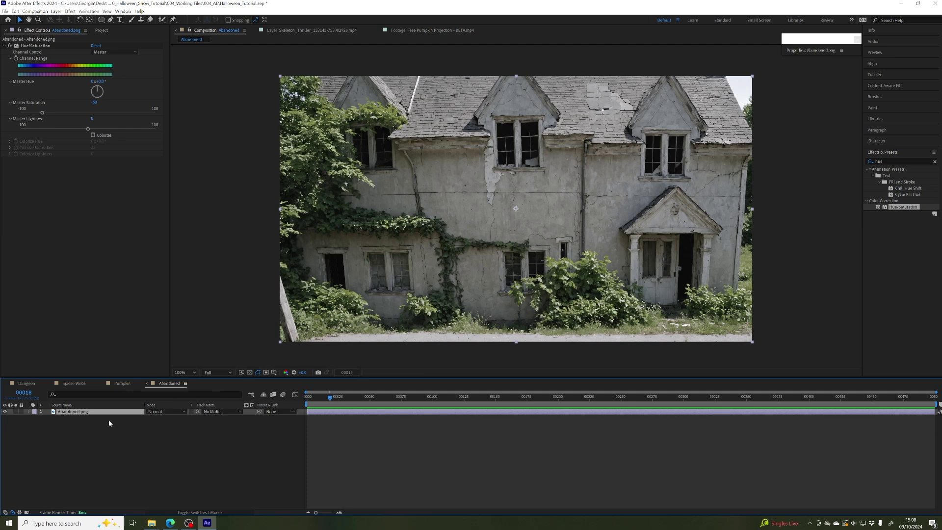
click(58, 425)
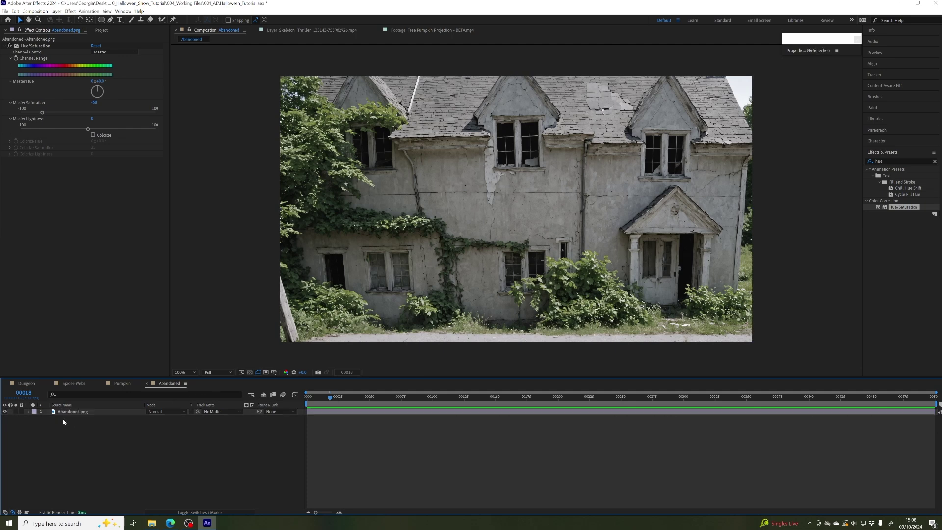
- Open the Evil Witch With Black Smoke Effect green-screen clip from the Video folder and scrub through its footage
click(101, 30)
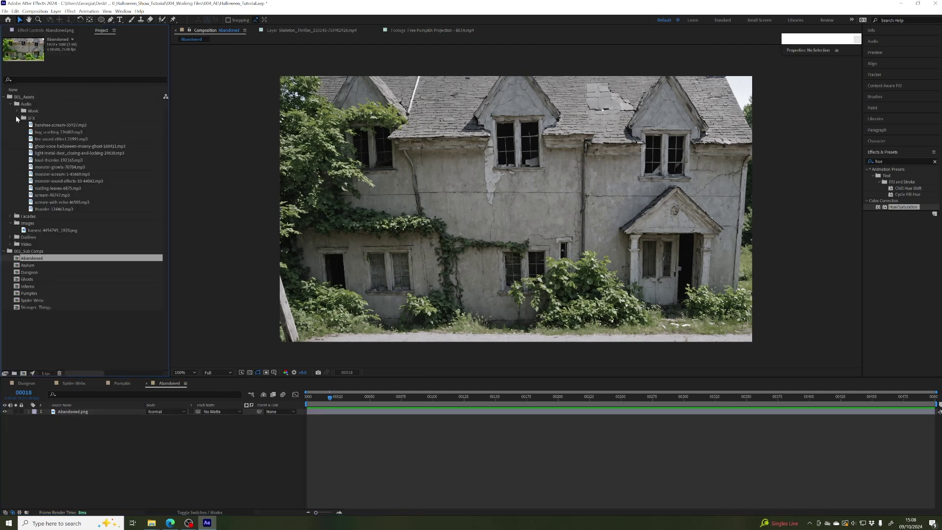
click(17, 118)
click(10, 153)
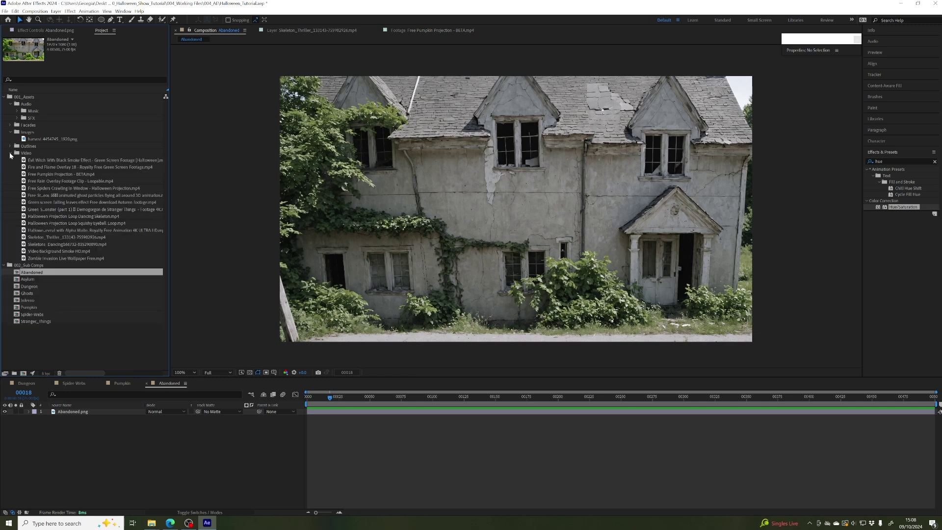
click(23, 160)
double_click(23, 160)
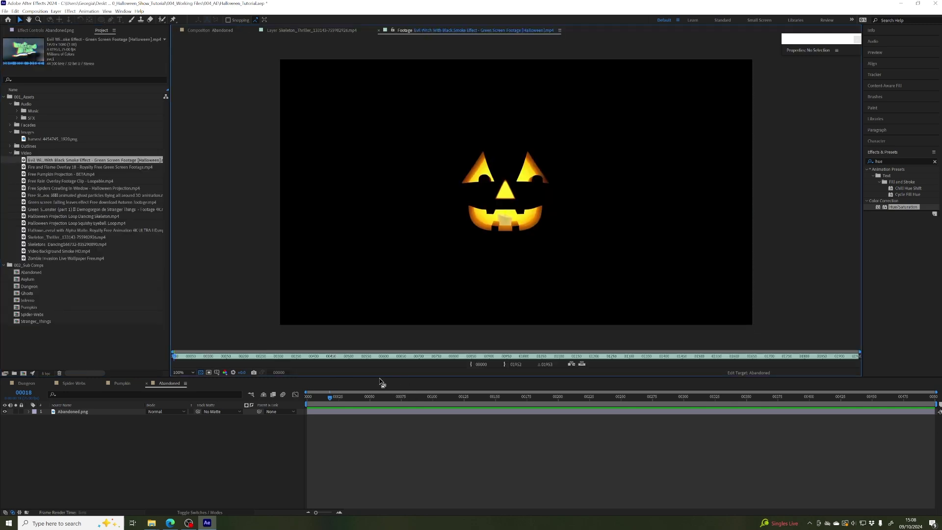
drag(276, 355, 296, 356)
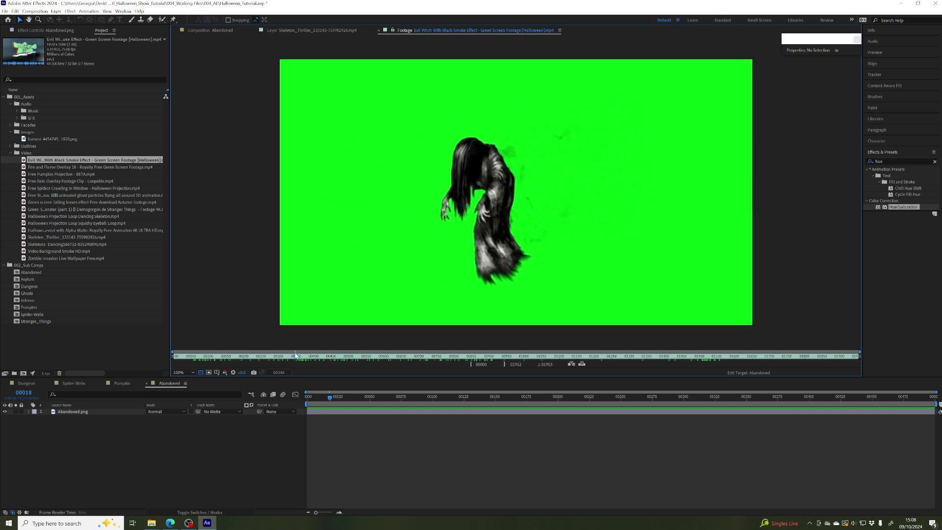
click(43, 161)
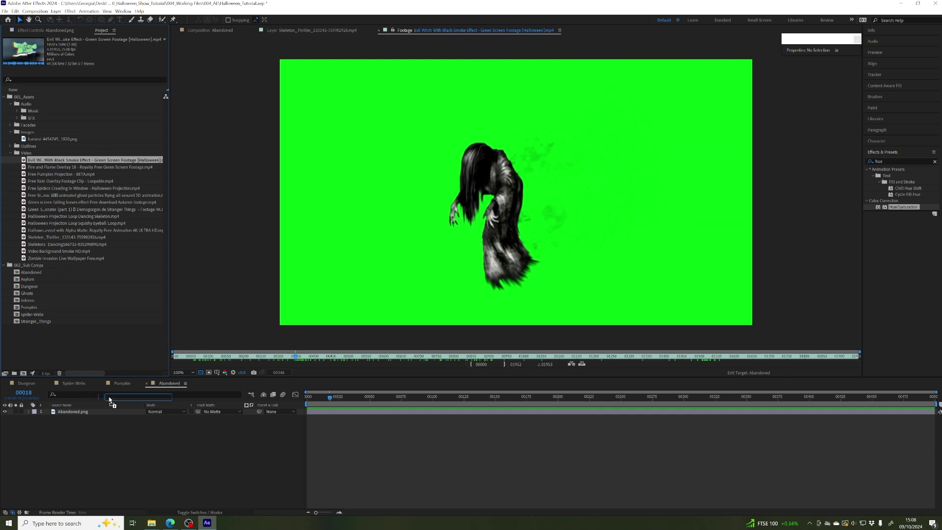
drag(50, 160, 504, 163)
double_click(26, 274)
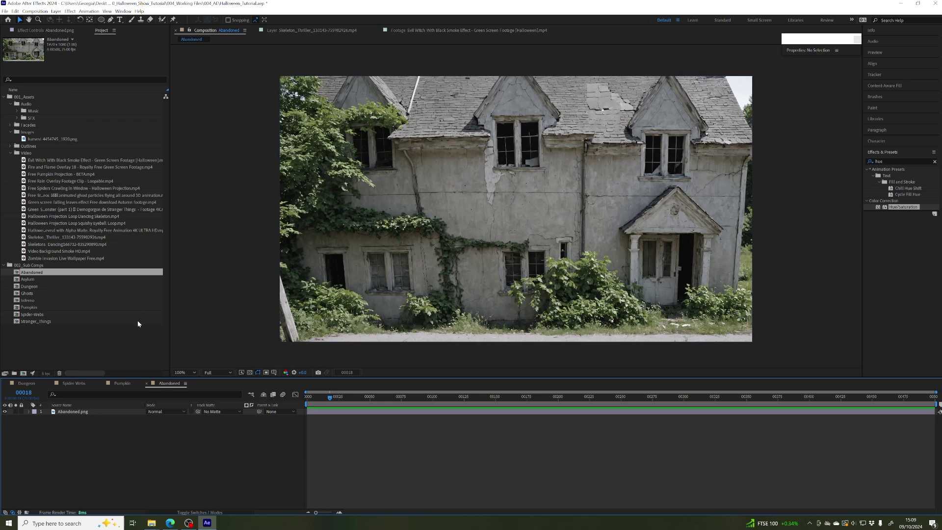
- Create a new composition from the Evil Witch green-screen clip and rename it Evil Witch
drag(35, 163, 26, 376)
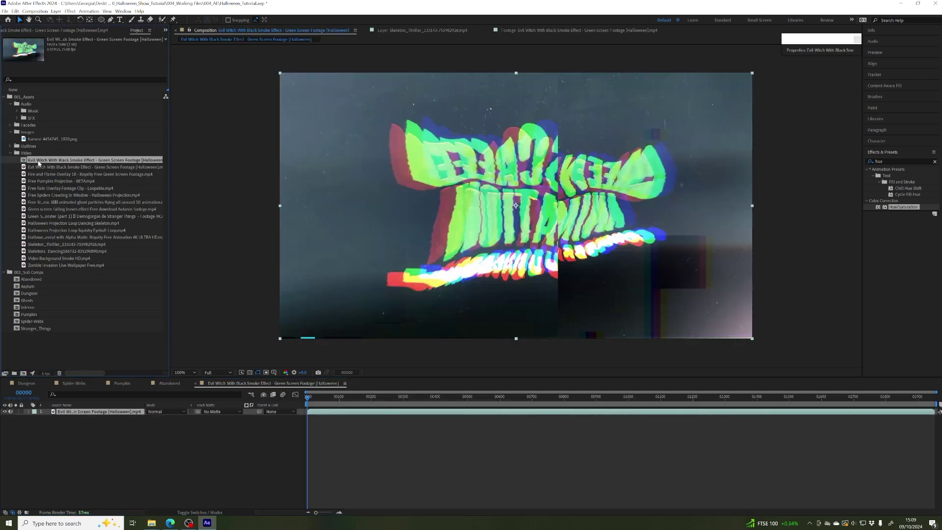
key(Return)
key(BackSpace)
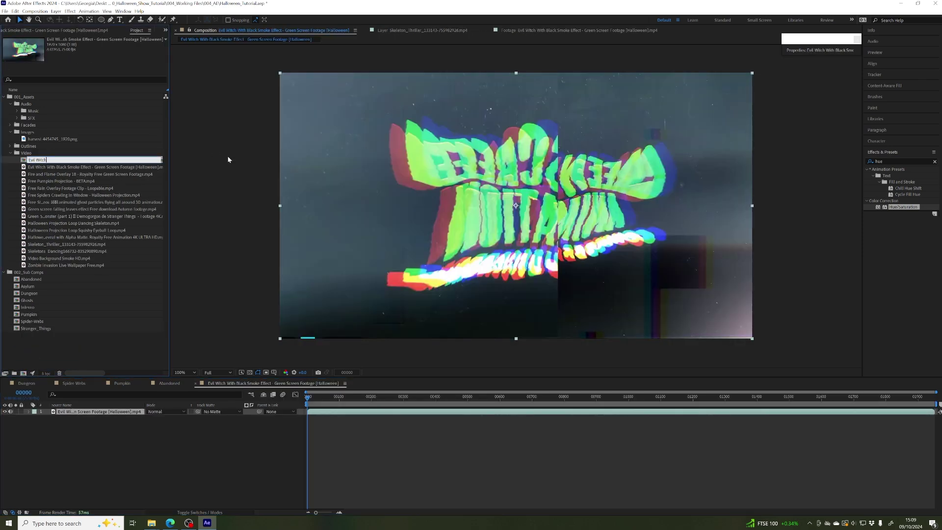
key(Return)
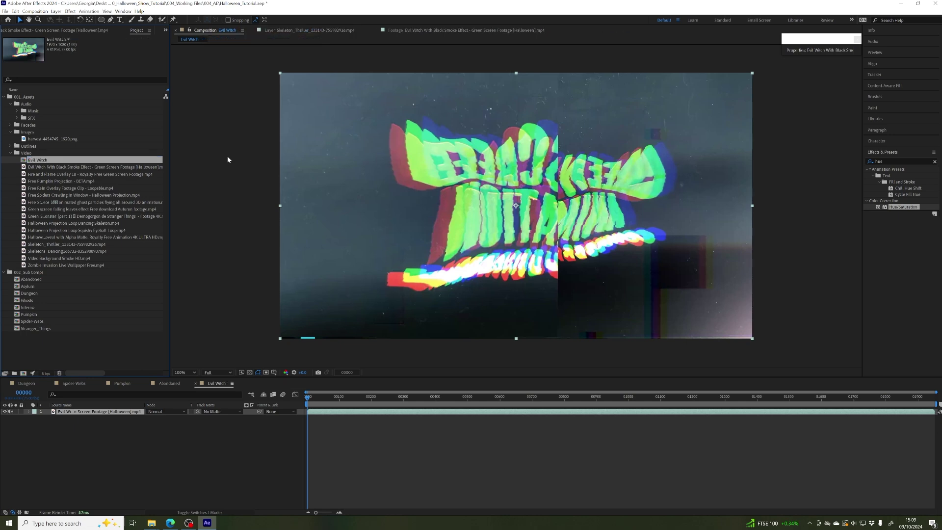
- Trim the witch layer to start at frame 78 and end at frame 570, and play the composition
drag(307, 402, 332, 401)
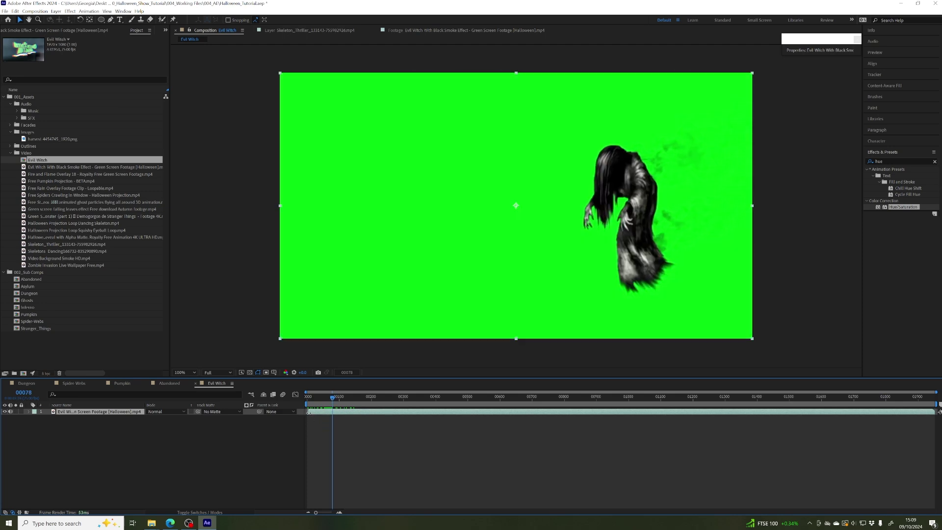
drag(310, 412, 491, 406)
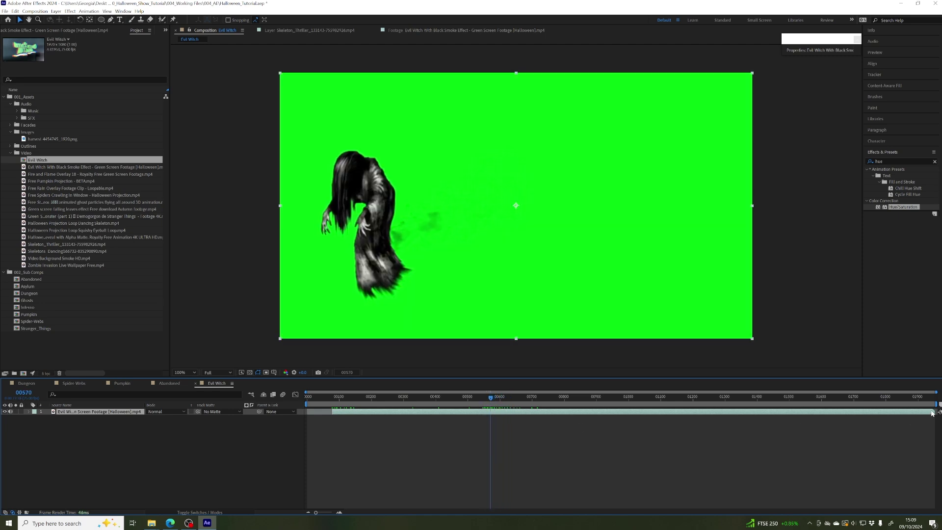
drag(935, 411, 492, 413)
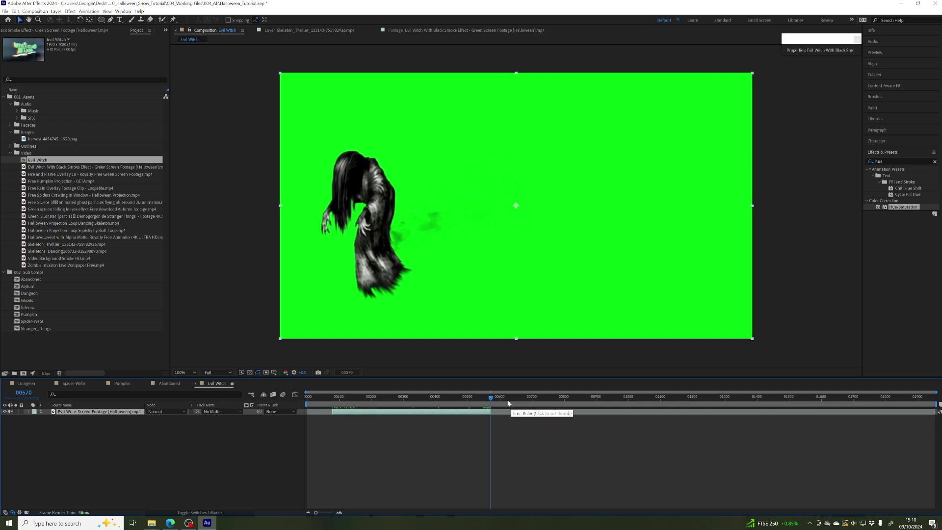
key(space)
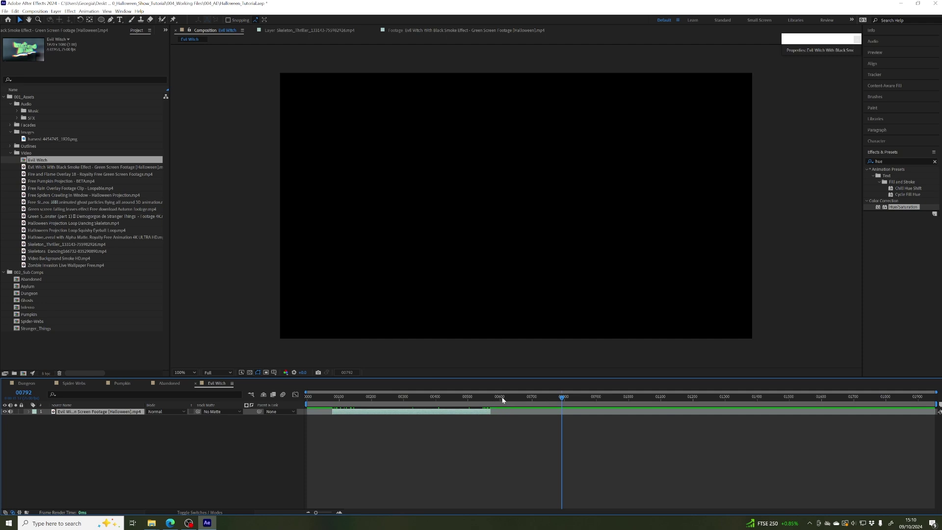
- Set the work area of the Evil Witch composition to run from frame 78 to frame 570, matching the trimmed layer
click(319, 397)
drag(322, 399, 297, 403)
click(334, 399)
mouse_move(333, 399)
mouse_down()
mouse_move(314, 405)
mouse_move(327, 405)
mouse_up()
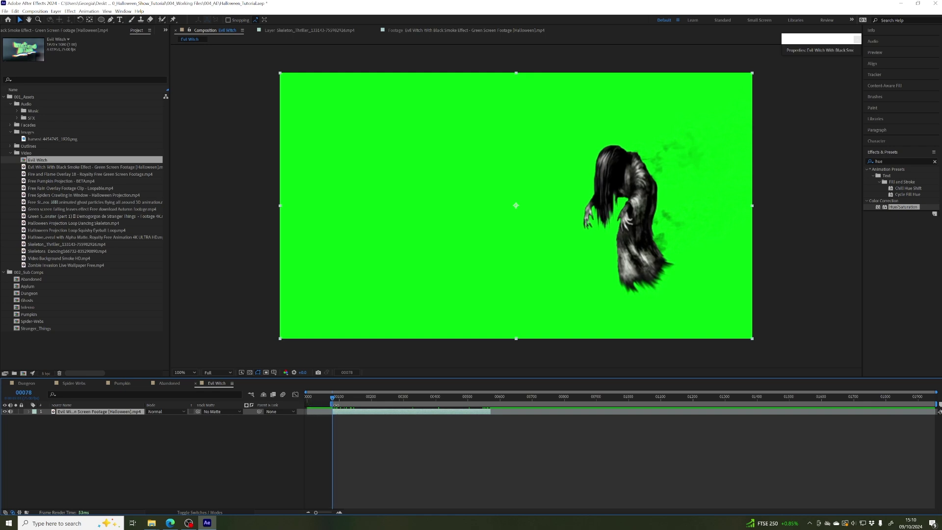
click(490, 398)
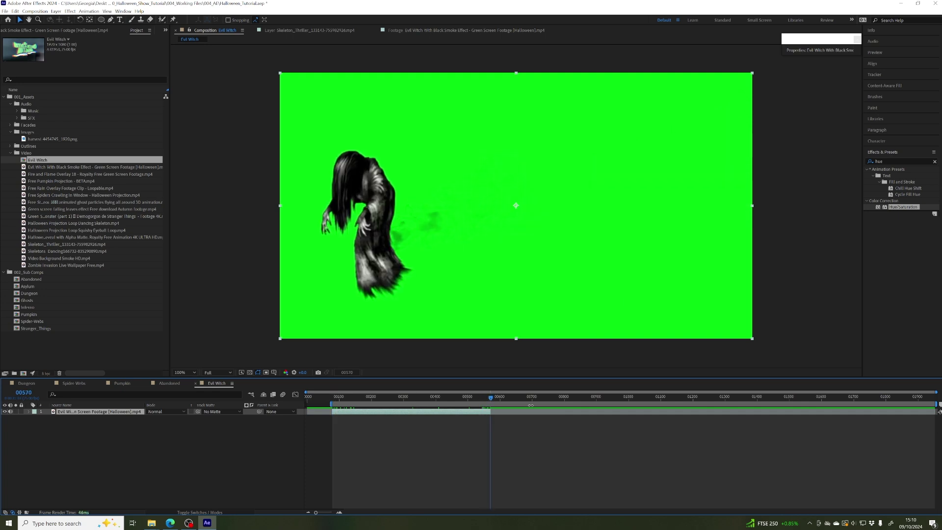
drag(933, 405, 867, 404)
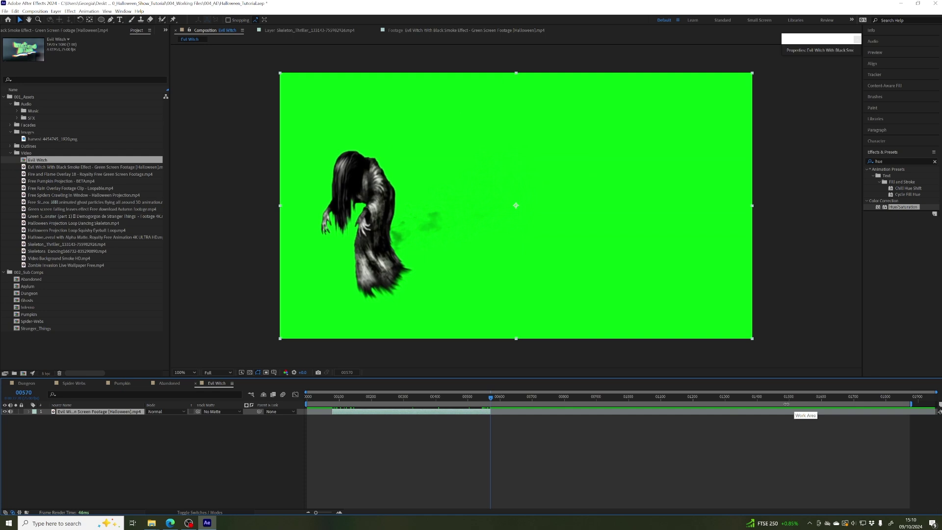
drag(786, 404, 802, 404)
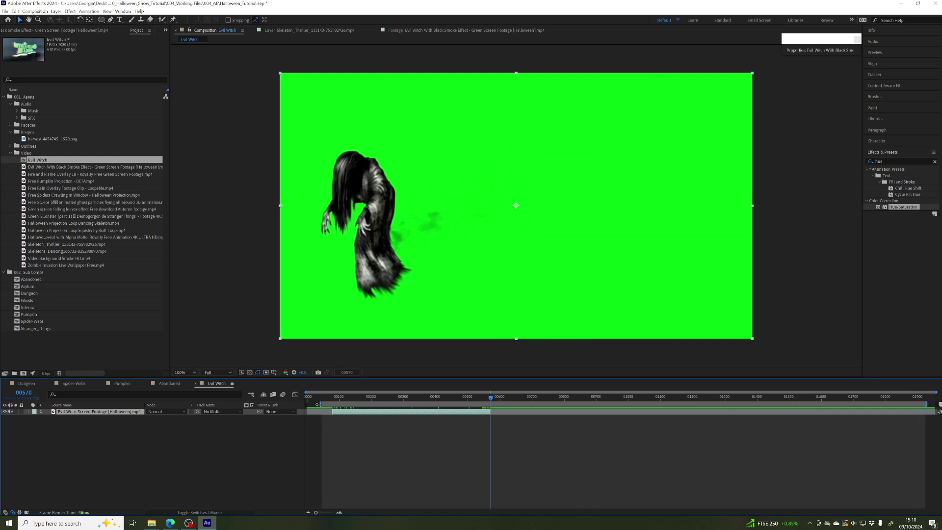
drag(319, 405, 324, 406)
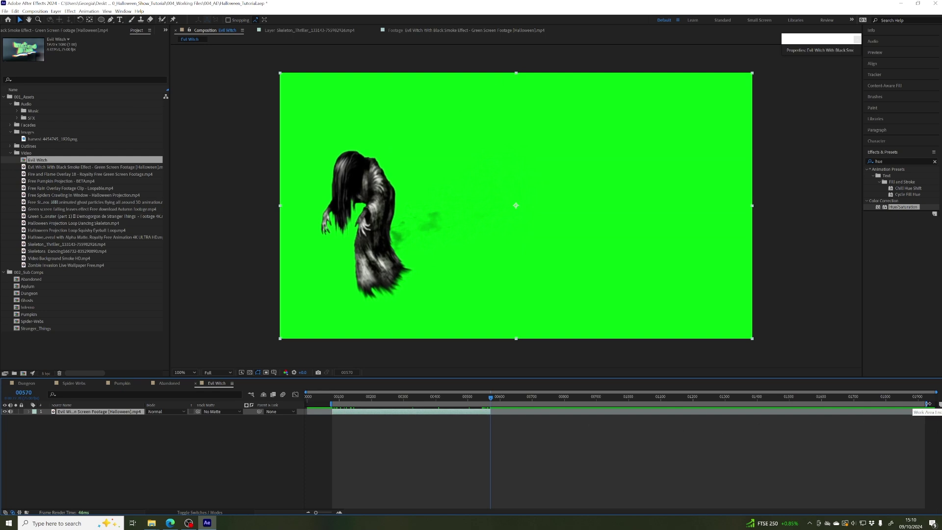
drag(928, 404, 495, 412)
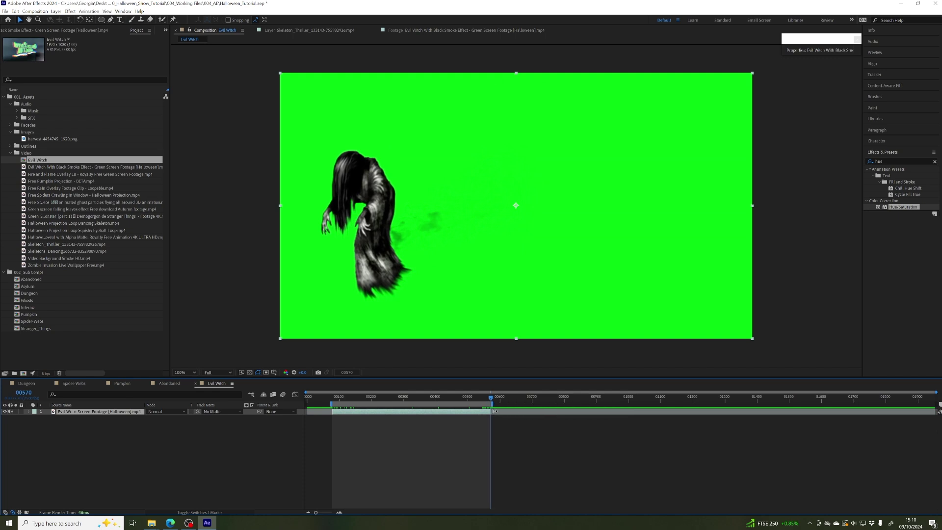
- Trim the Evil Witch composition to its work area and scrub to frame 234, where the witch is mid-frame
right_click(446, 404)
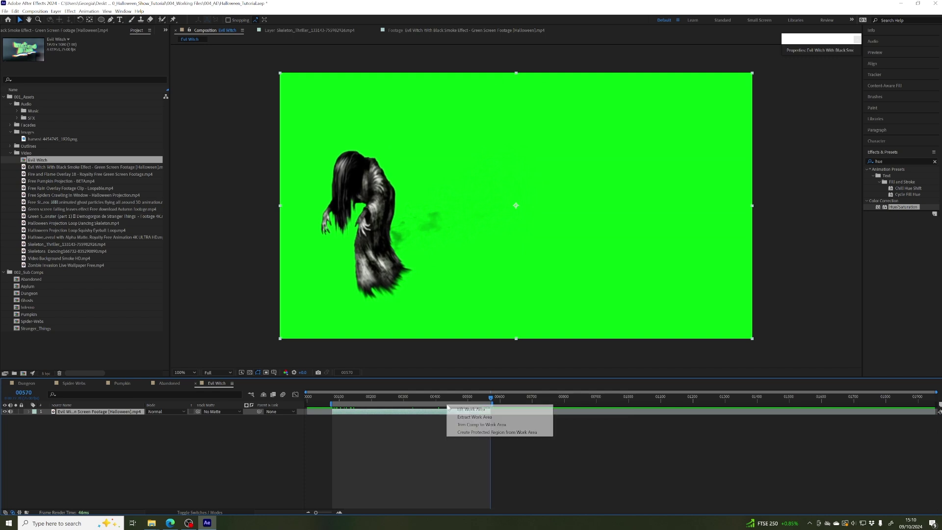
click(478, 425)
drag(442, 402, 506, 400)
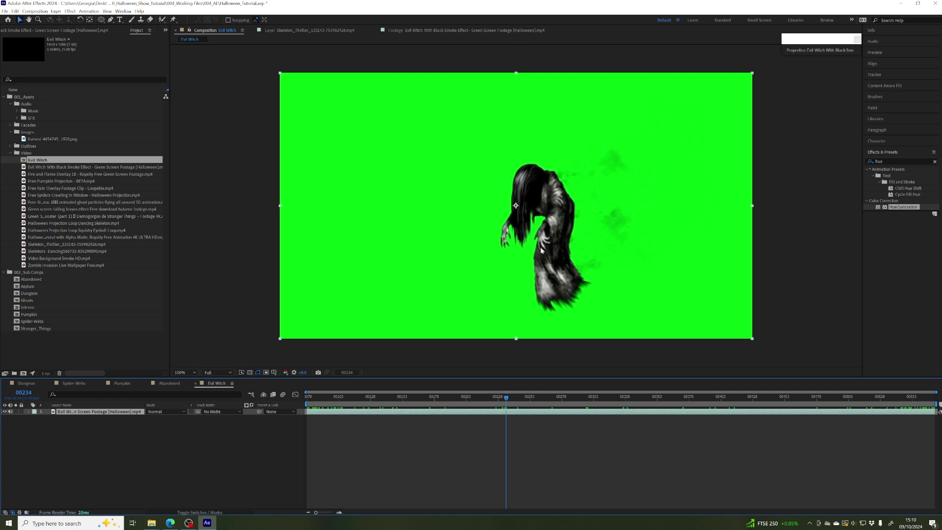
- Apply Keylight (1.2) to the witch layer, sample the green background as the Screen Colour, and inspect the key up close
click(887, 161)
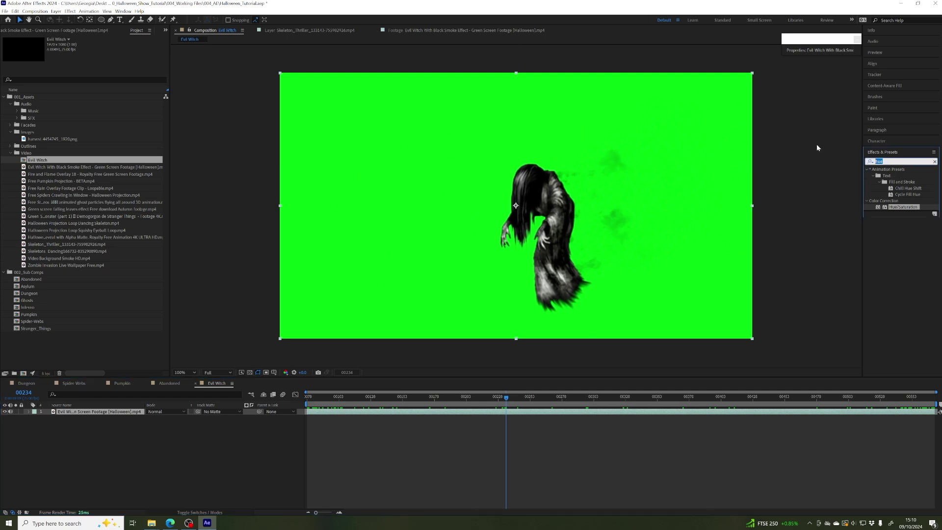
text(key)
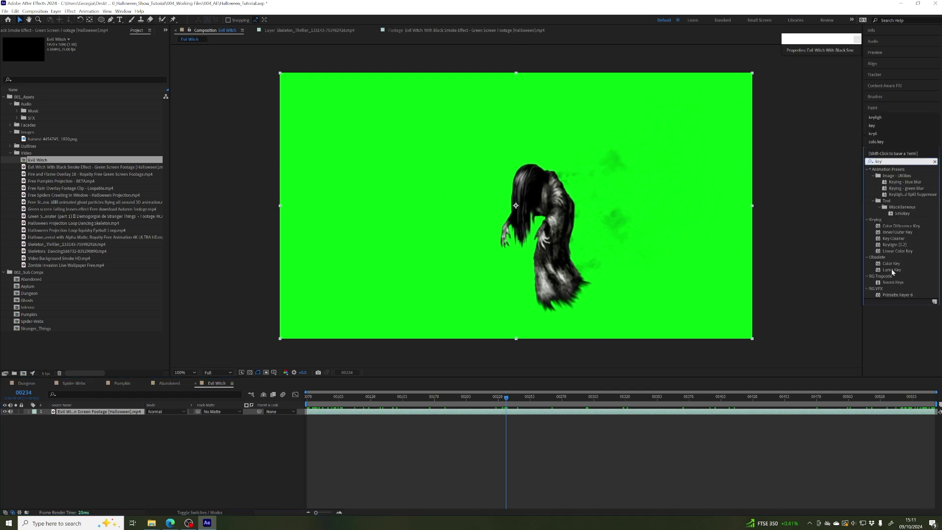
double_click(895, 244)
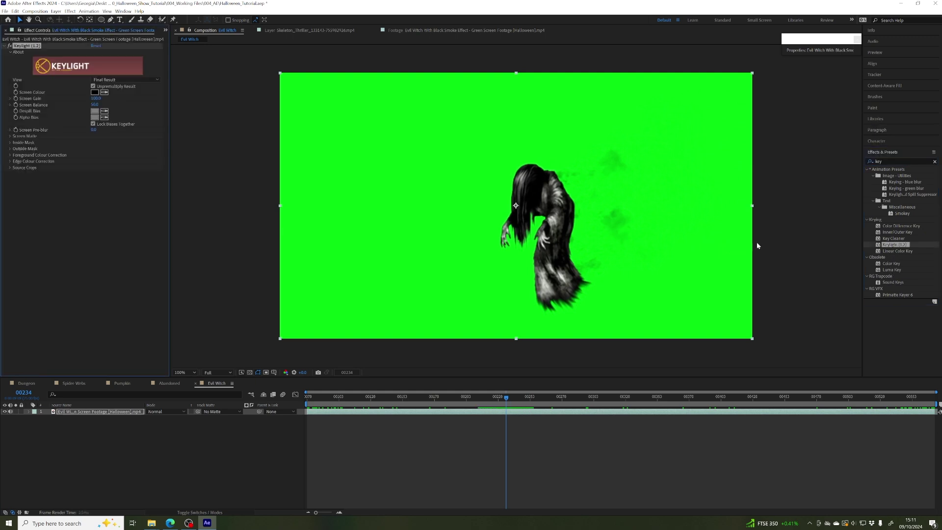
click(104, 93)
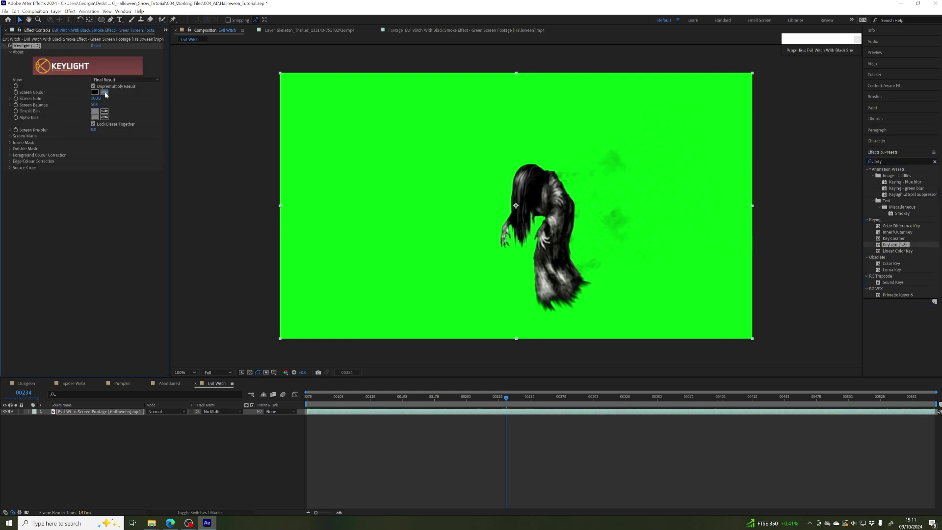
click(362, 121)
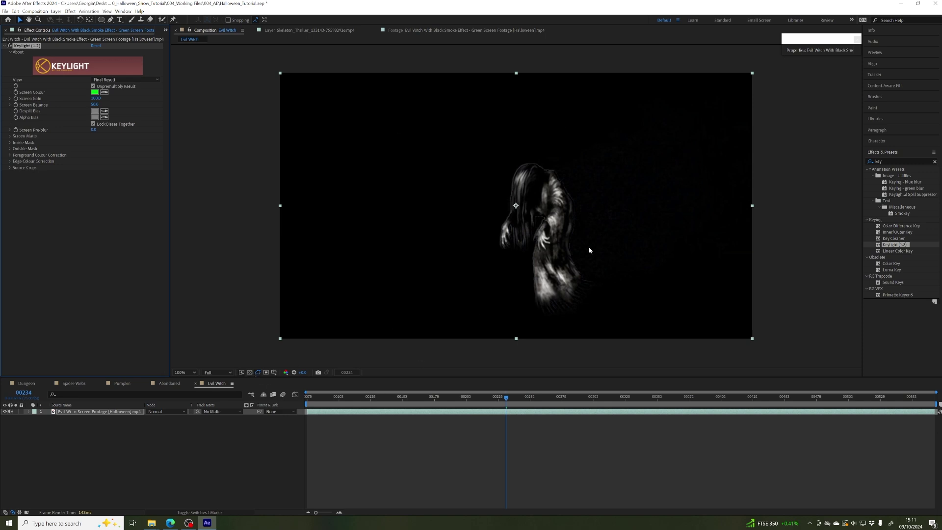
key(h)
drag(617, 226, 508, 247)
scroll(508, 246, up, 1)
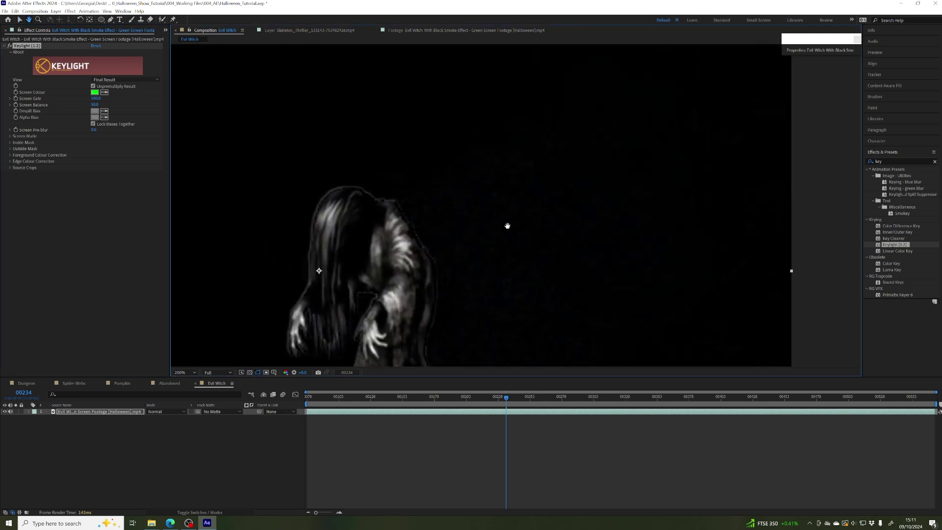
key(v)
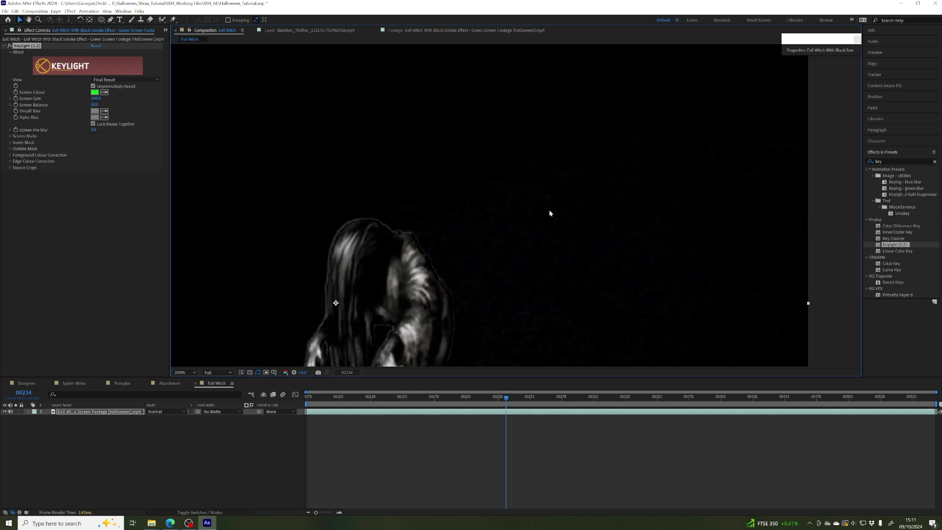
- Inspect the key in Keylight's Screen Matte view for leftover smoke, and return the view to Final Result
click(241, 373)
click(241, 373)
drag(588, 248, 584, 223)
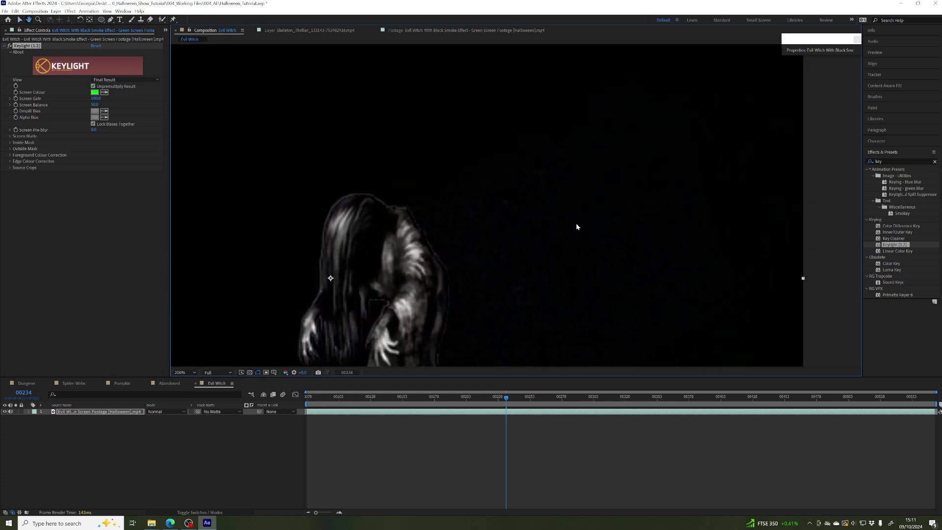
click(106, 80)
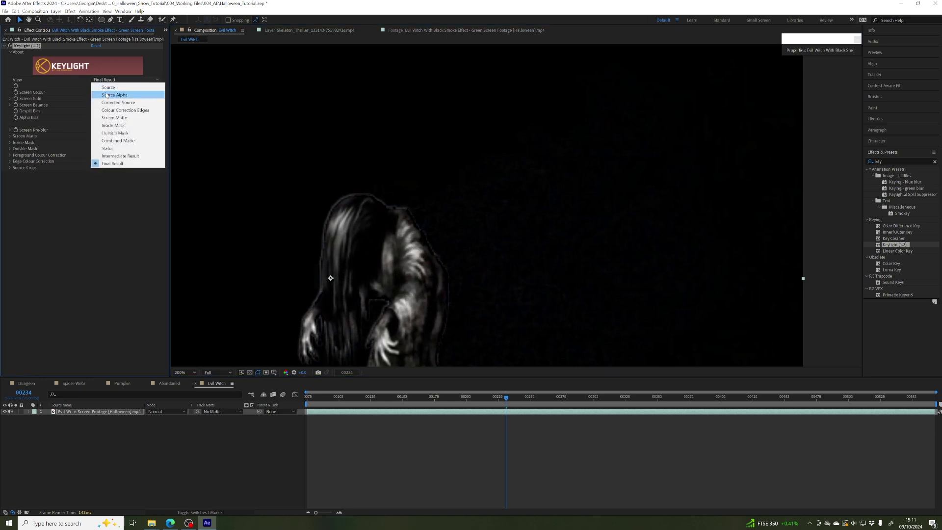
click(109, 119)
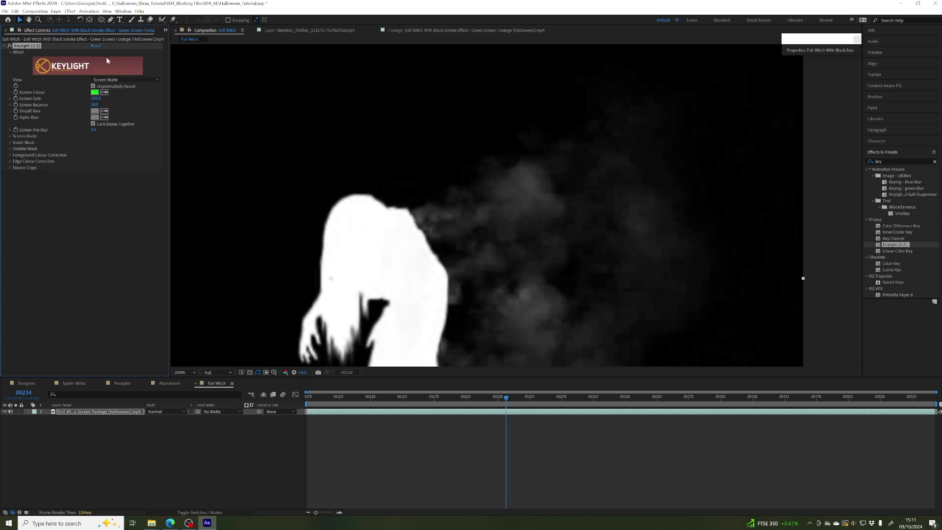
click(103, 80)
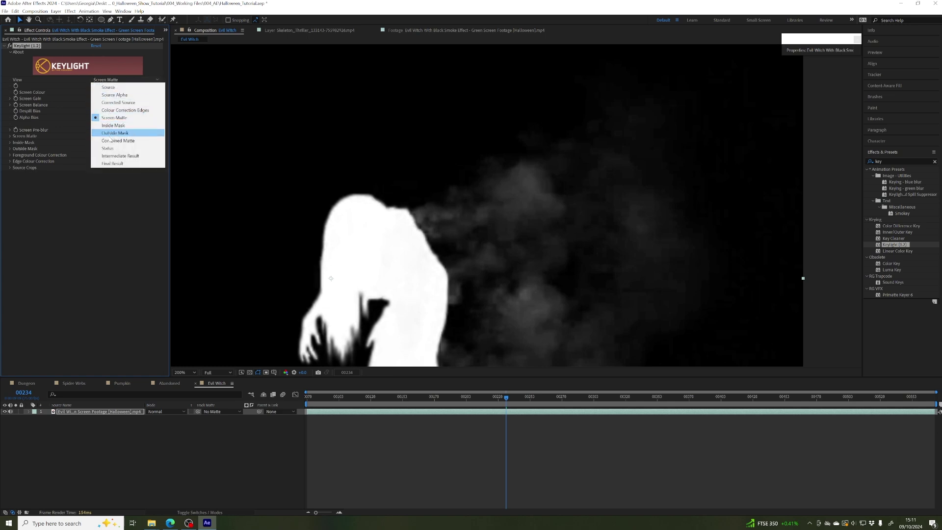
click(111, 164)
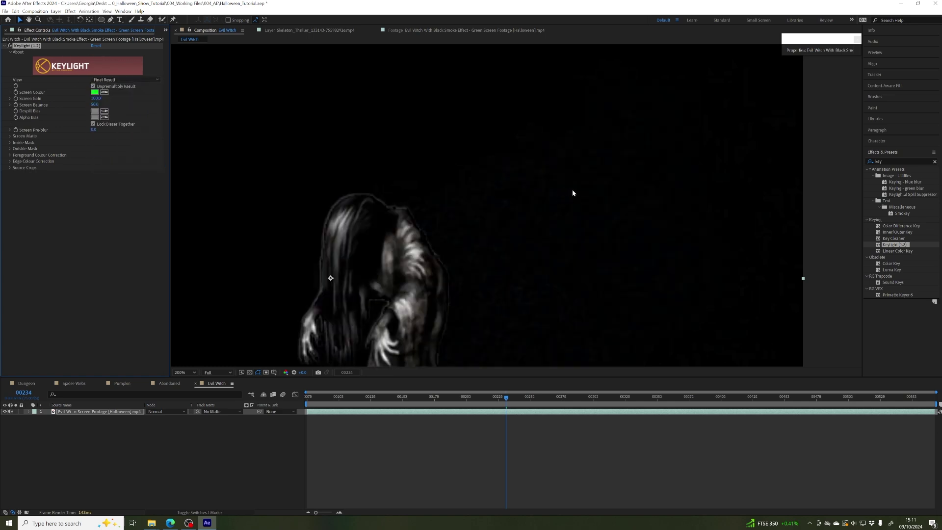
drag(581, 219, 584, 228)
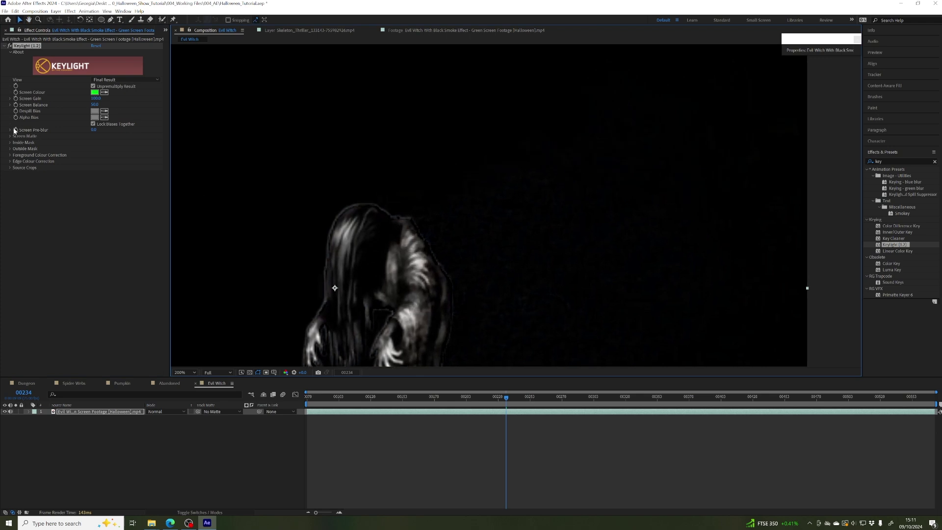
- Raise Clip Black in Keylight's Screen Matte settings to remove the residual smoke and outline around the witch
click(25, 137)
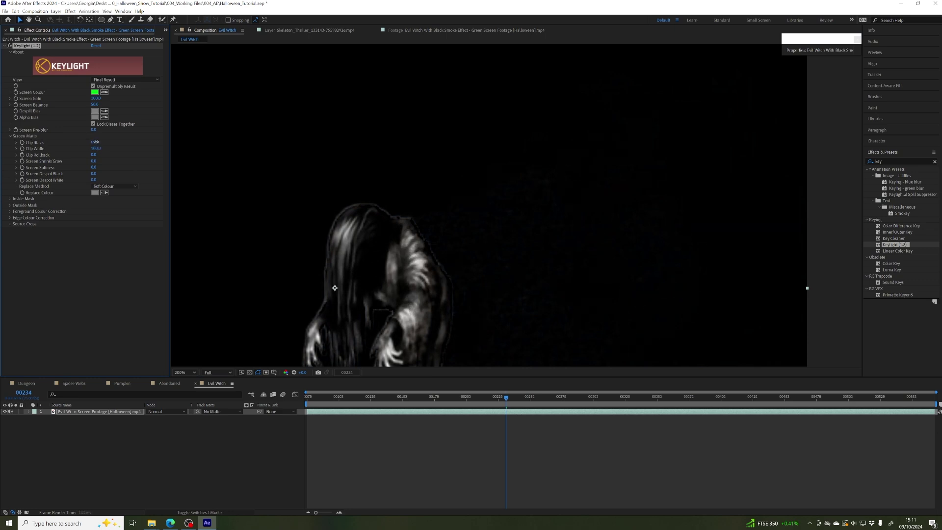
drag(97, 142, 102, 141)
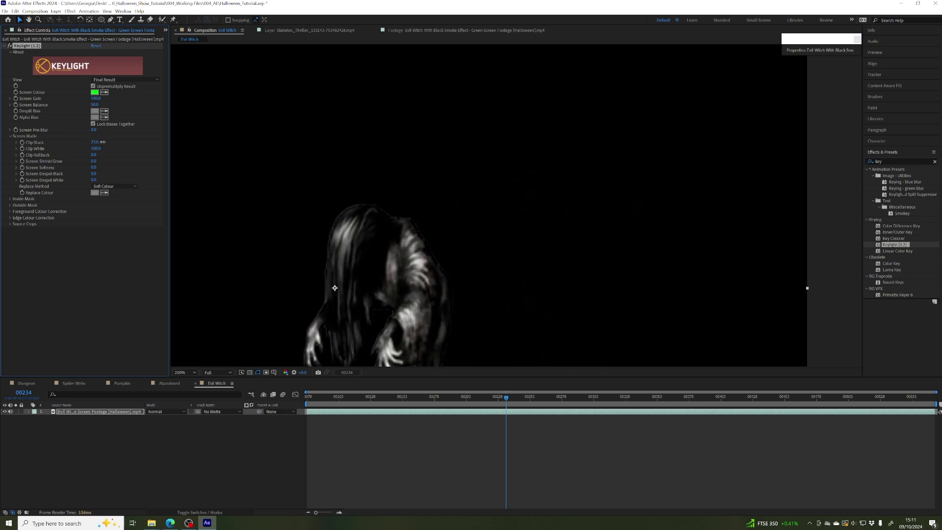
drag(361, 248, 449, 188)
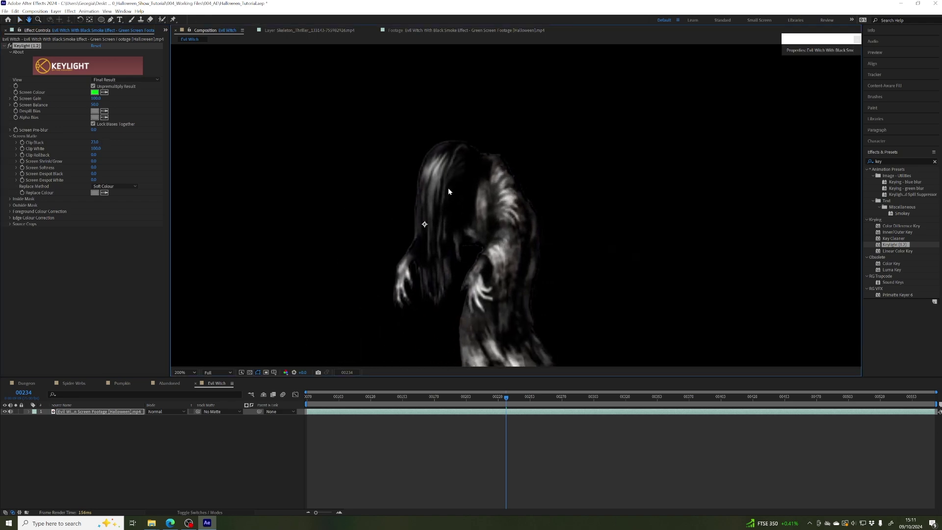
- Play the keyed witch over the transparency grid to check the cutout, and turn the grid off again
key(comma)
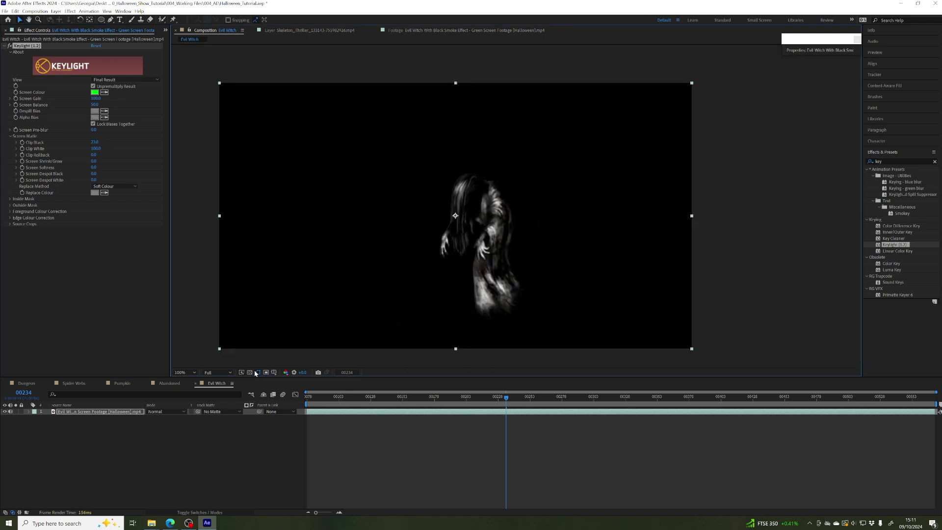
click(250, 372)
mouse_move(407, 399)
mouse_down()
mouse_move(361, 398)
mouse_move(420, 398)
mouse_up()
key(space)
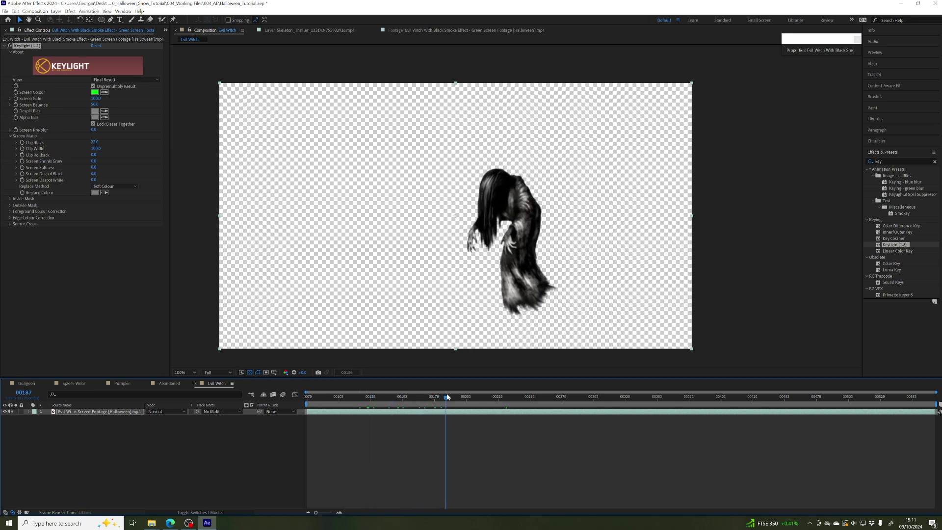
click(249, 372)
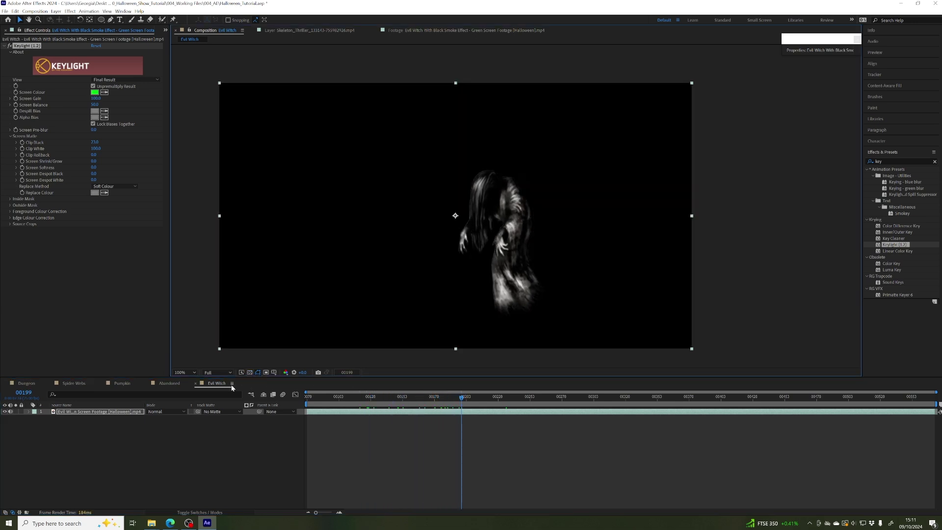
- Move the Evil Witch composition from the Video folder into the 002_Sub Comps folder, and collapse the Video folder
click(165, 384)
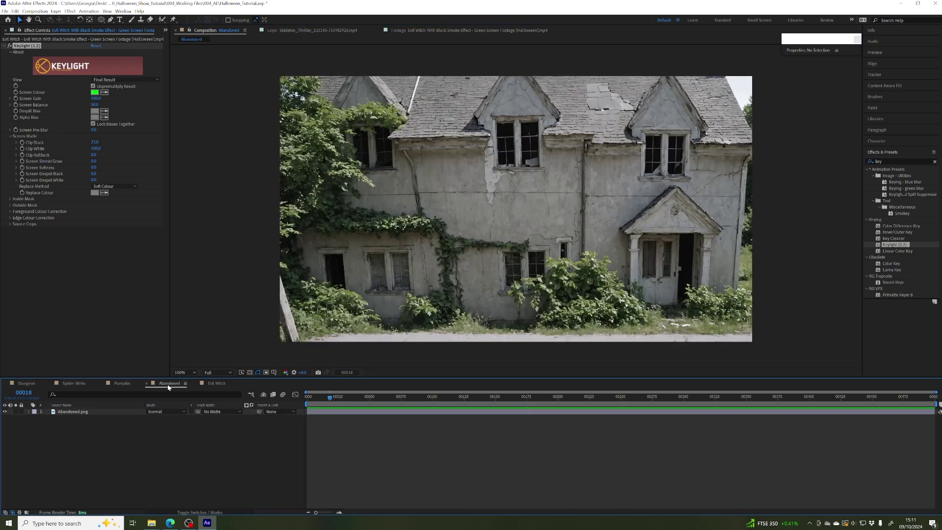
click(166, 30)
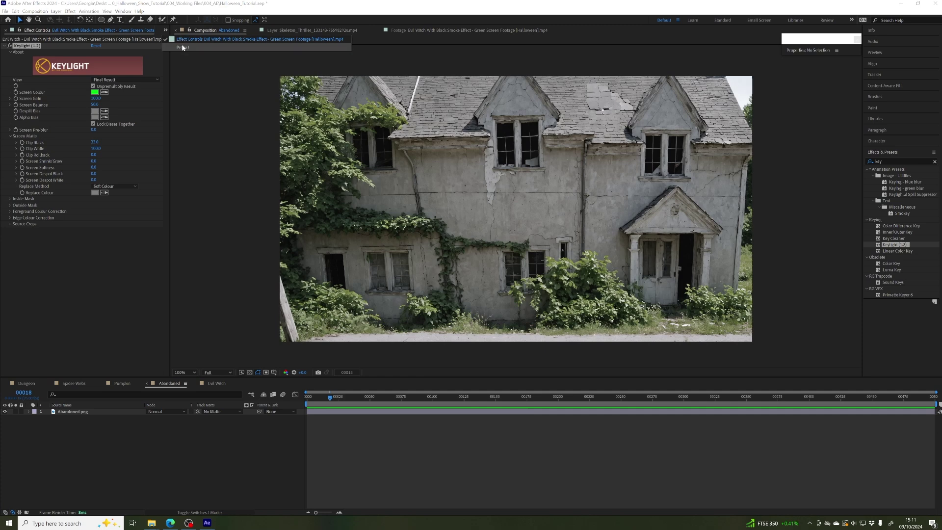
click(175, 47)
double_click(35, 160)
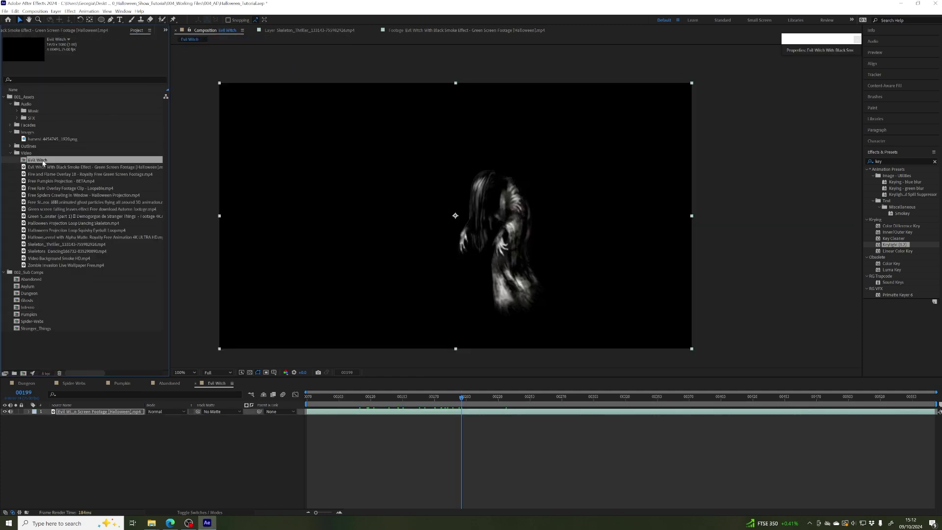
drag(43, 164, 36, 279)
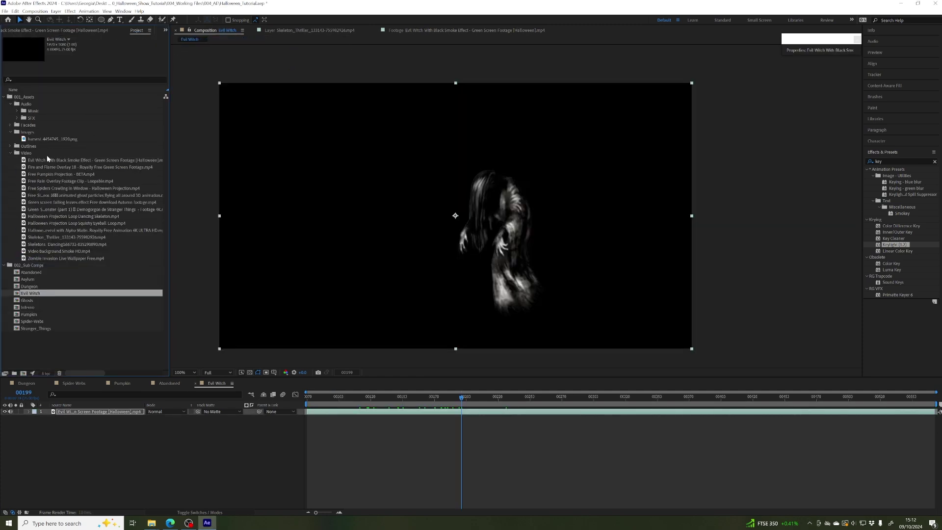
click(11, 154)
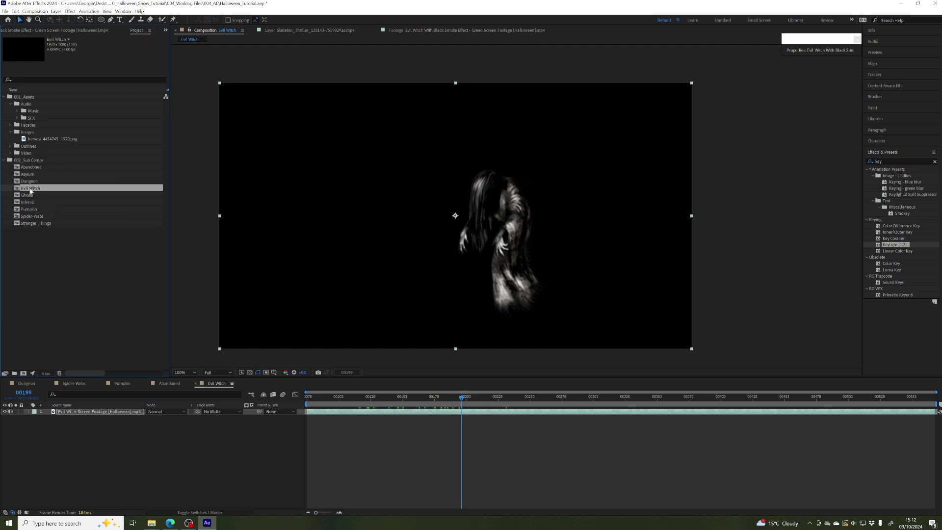
- Group all compositions in 002_Sub Comps except Evil Witch into a new subfolder named Facades, and expand it
click(30, 169)
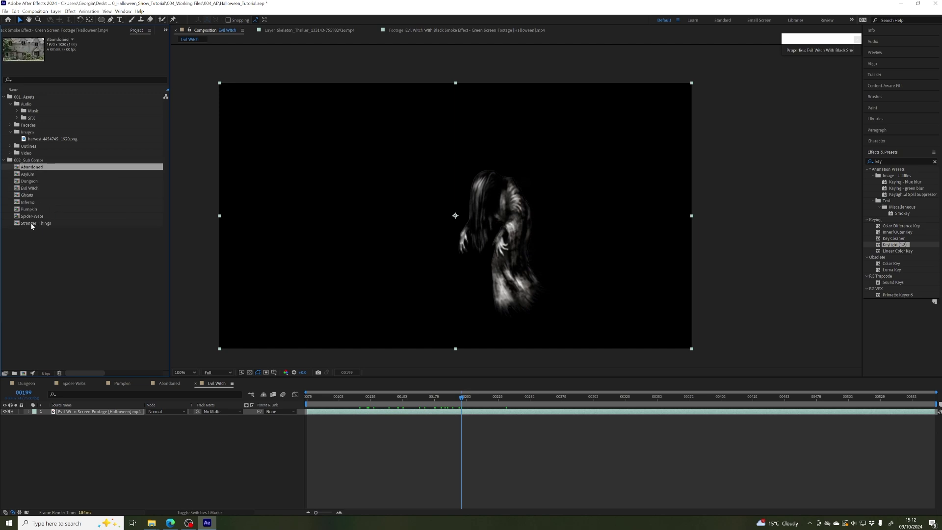
shift+click(32, 222)
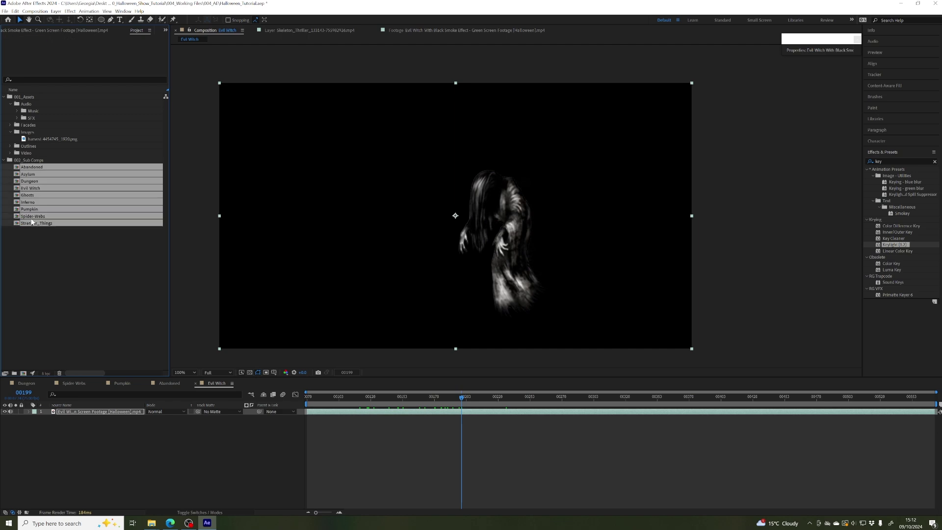
ctrl+click(28, 189)
drag(28, 182, 13, 373)
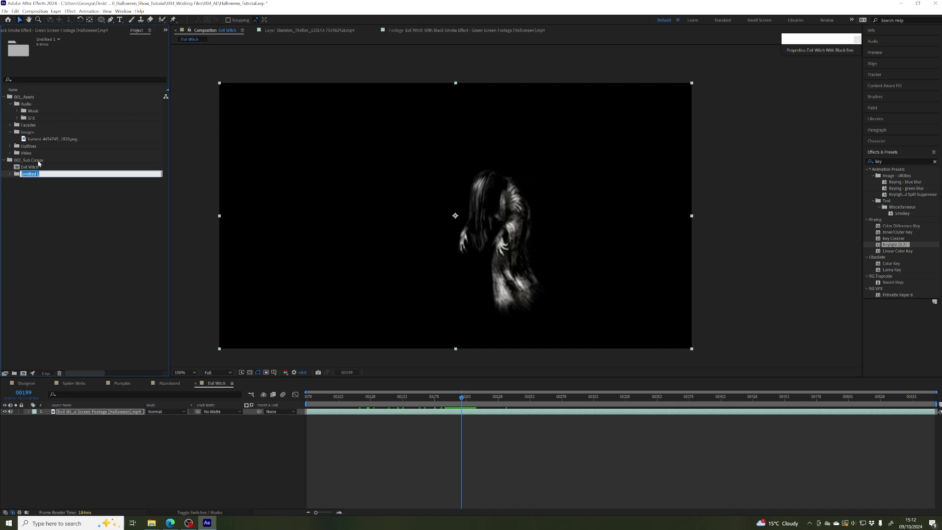
text(Facades)
key(Return)
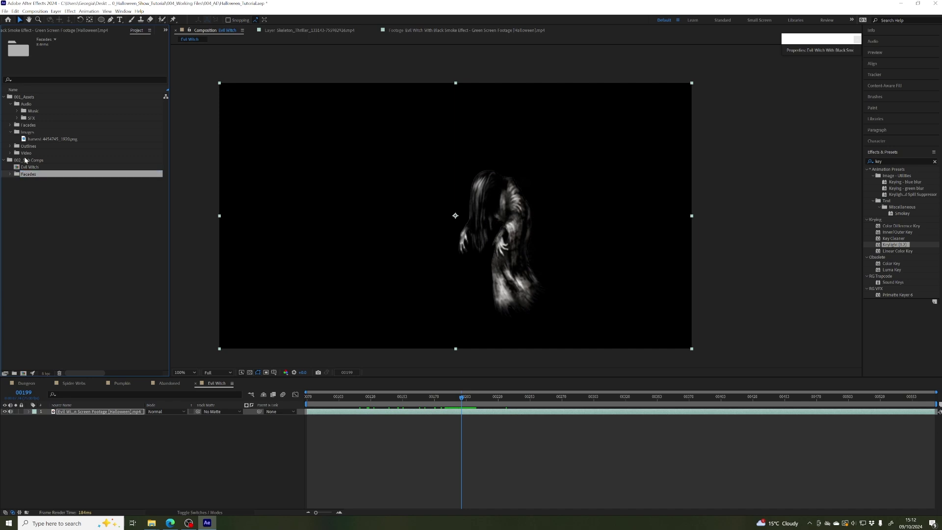
double_click(36, 174)
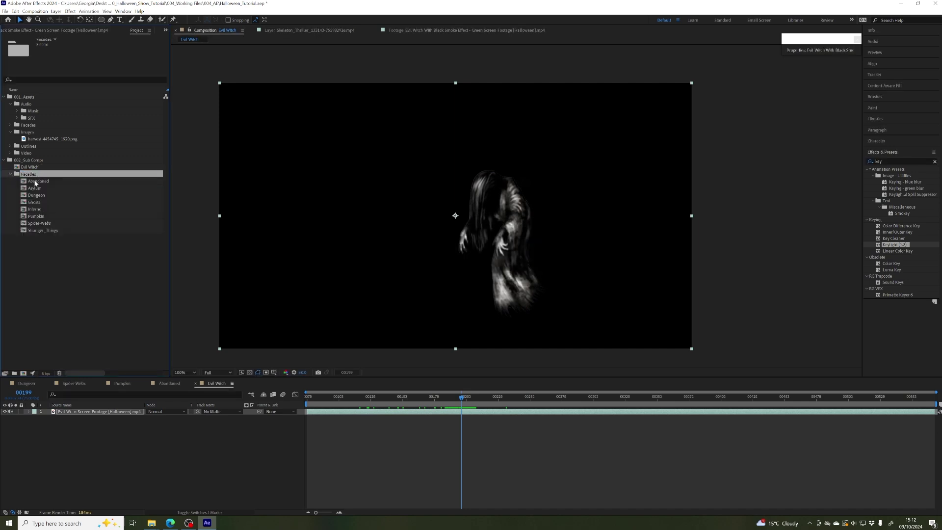
- Close the Evil Witch timeline, add that composition above Abandoned.png in the Abandoned composition, and play it
click(98, 166)
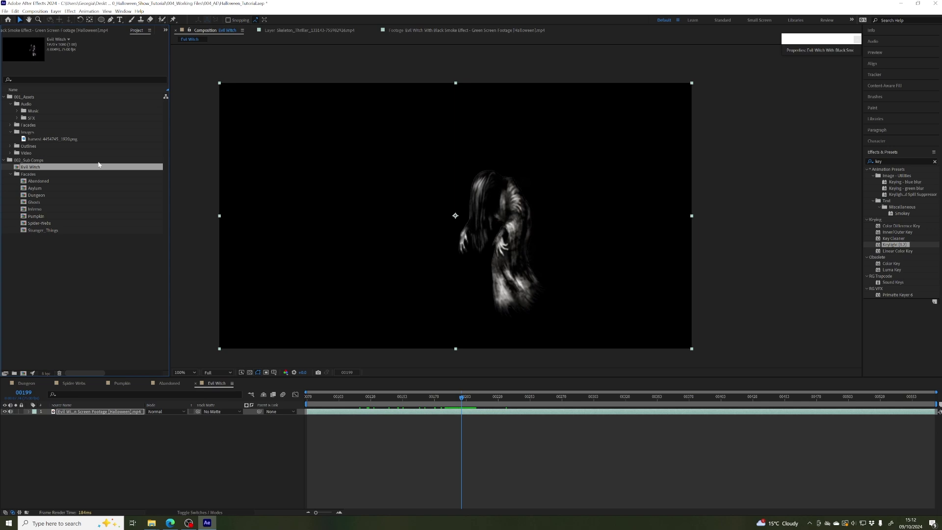
drag(395, 232, 423, 229)
click(168, 383)
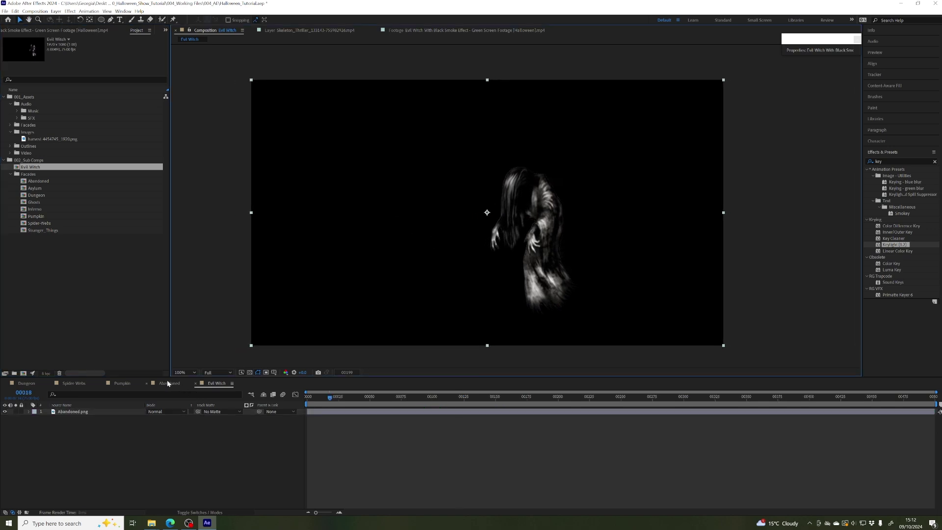
click(195, 383)
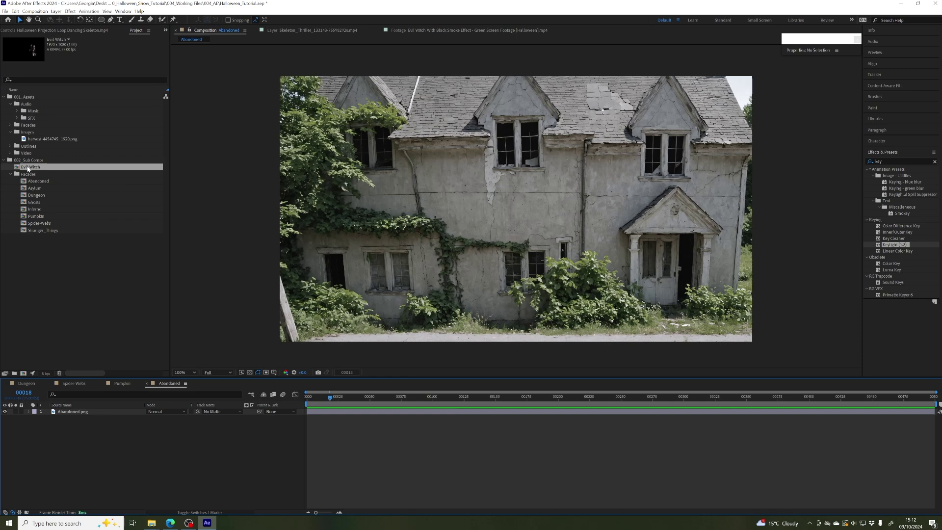
drag(31, 168, 73, 411)
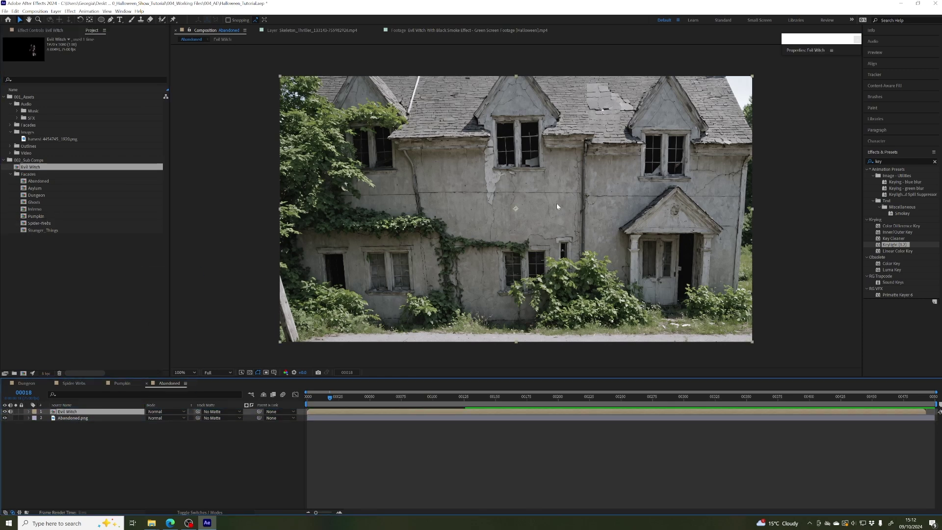
drag(360, 396, 377, 398)
key(space)
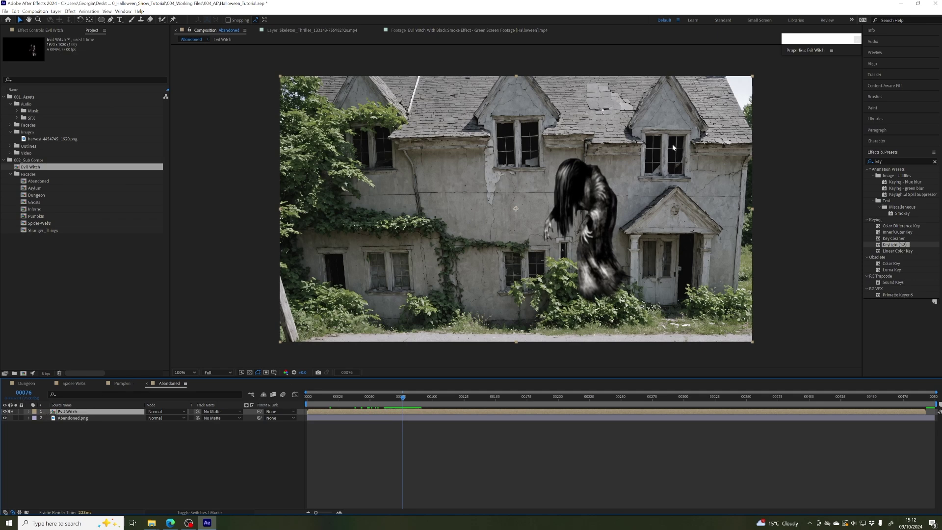
- Apply Levels to the Evil Witch layer and lower Output White to about 28 to darken her into a silhouette
click(884, 162)
text(levels)
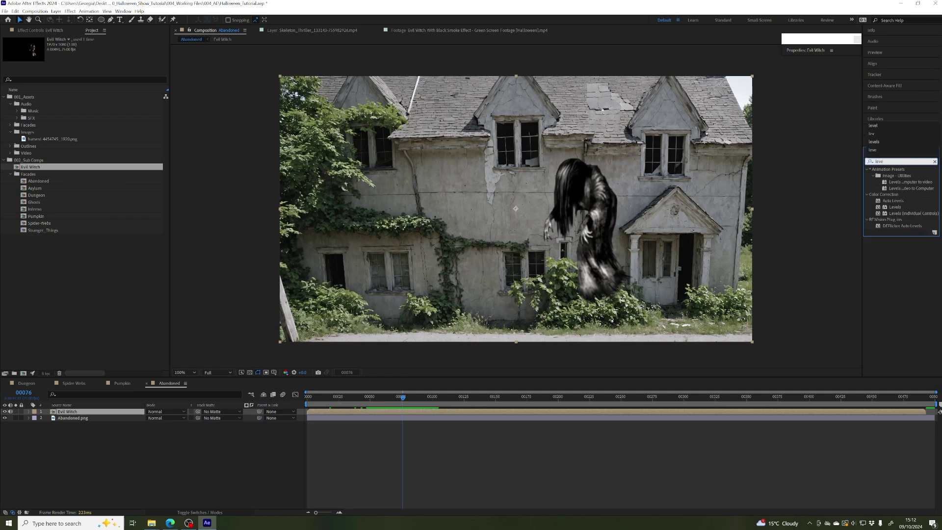
double_click(895, 207)
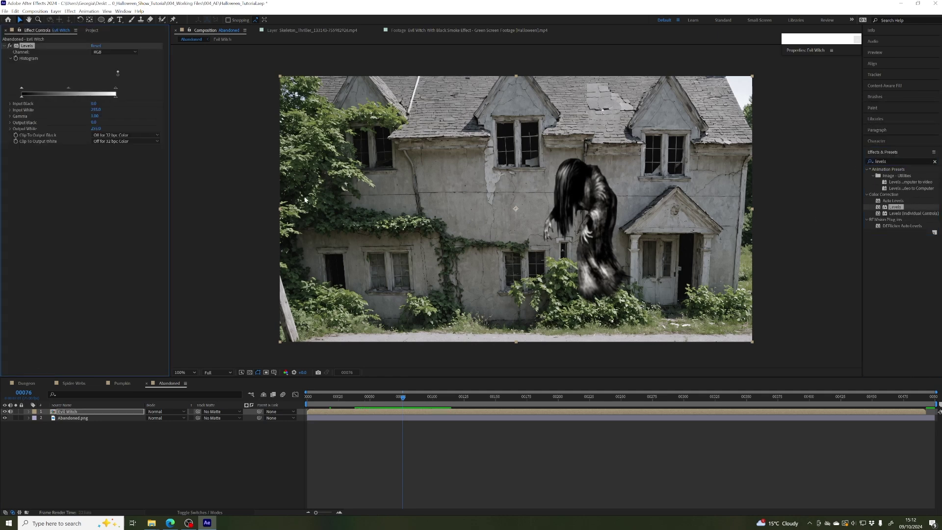
drag(116, 97, 34, 96)
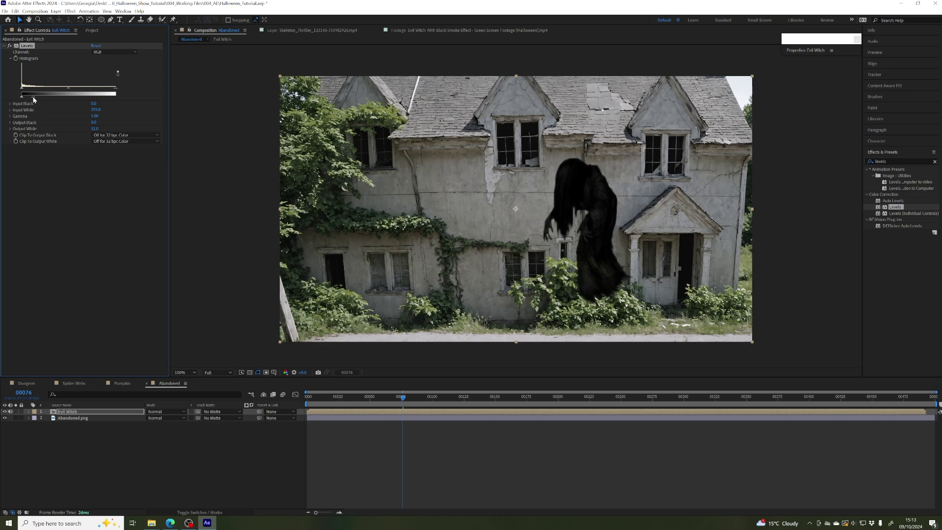
drag(33, 100, 31, 99)
- Scale the Evil Witch layer down slightly and position the witch on the wall between the middle windows and the front door
click(69, 412)
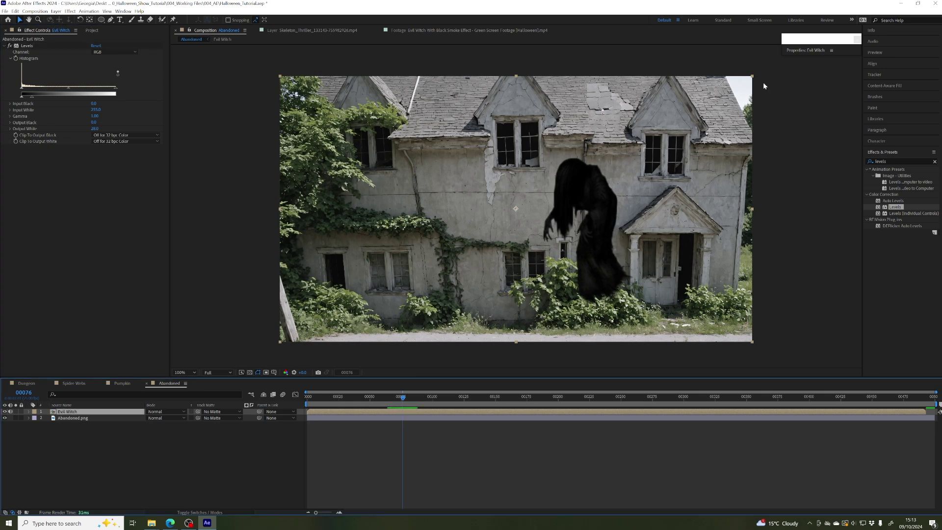
drag(753, 76, 698, 138)
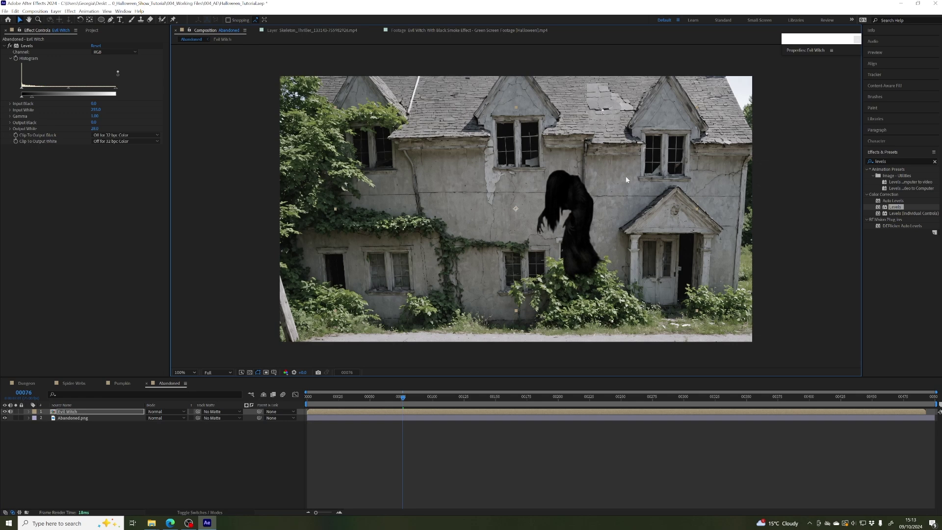
drag(578, 204, 582, 202)
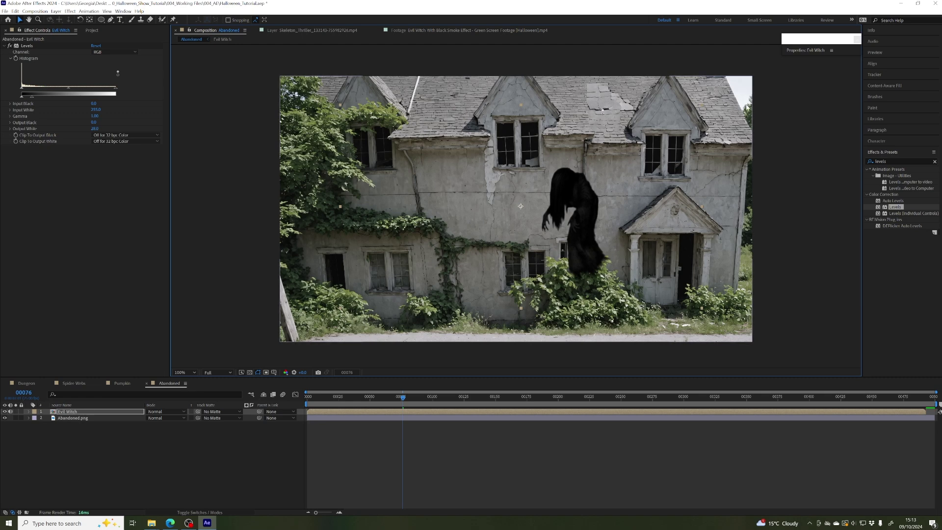
drag(704, 108, 692, 118)
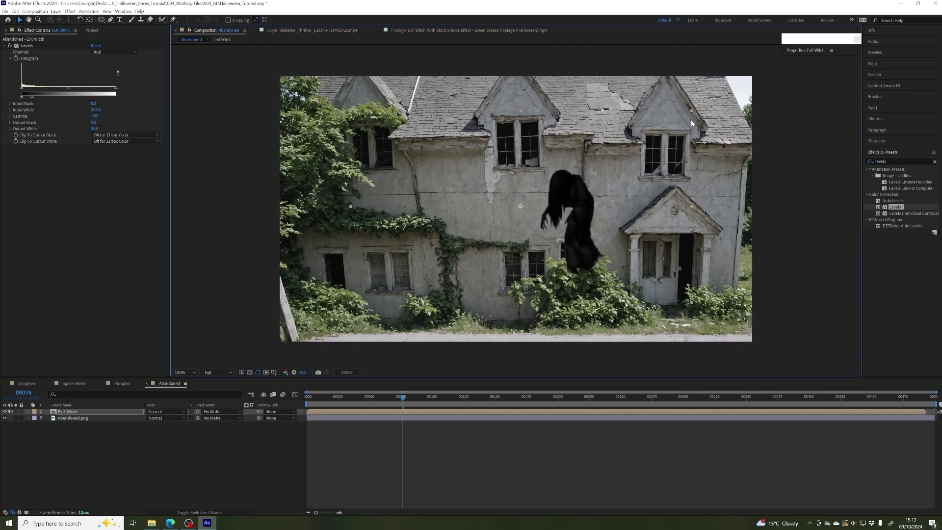
drag(586, 206, 590, 206)
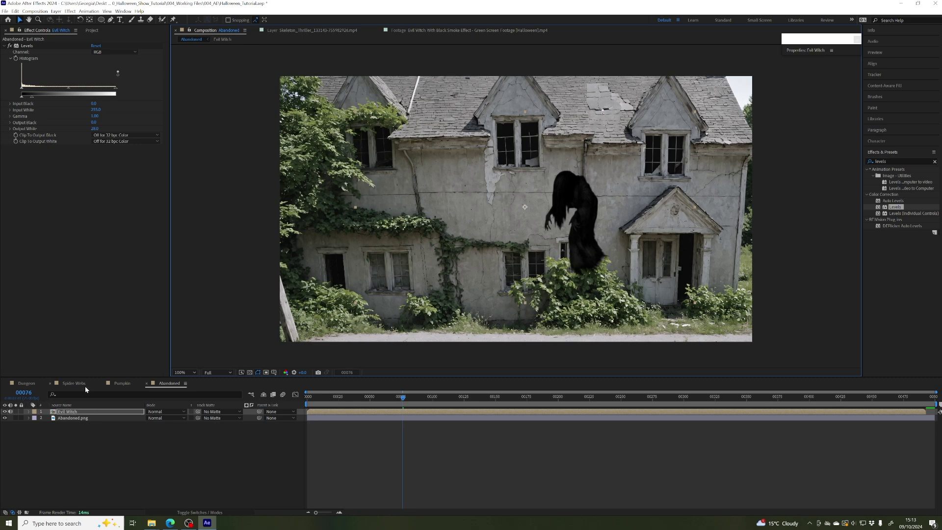
- Expand the Evil Witch layer's Transform properties, select Position, and preview the witch's movement from the start of the composition
click(71, 413)
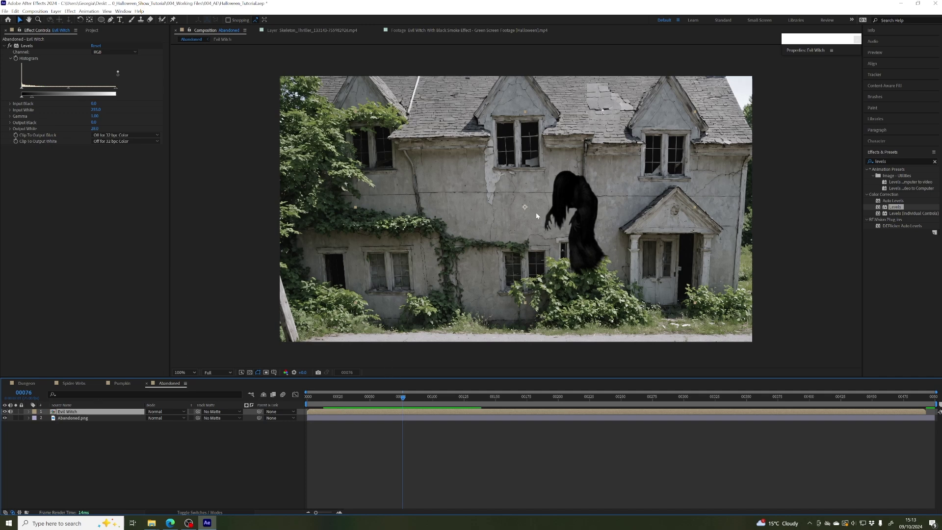
click(29, 412)
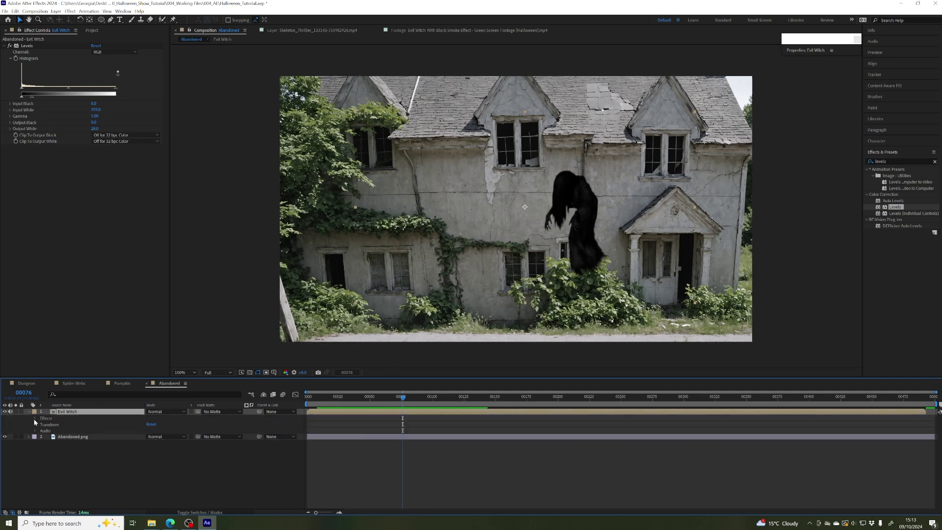
click(34, 425)
click(61, 437)
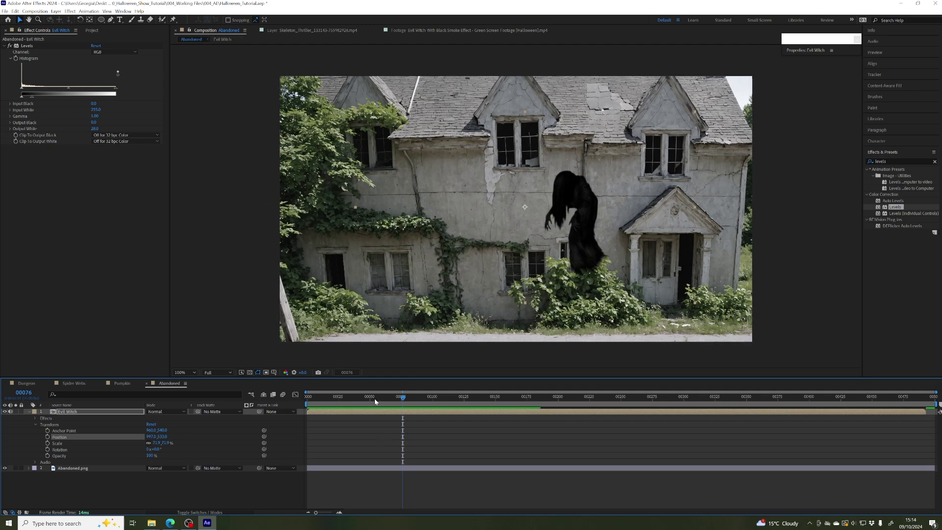
click(345, 398)
drag(345, 399, 302, 404)
key(space)
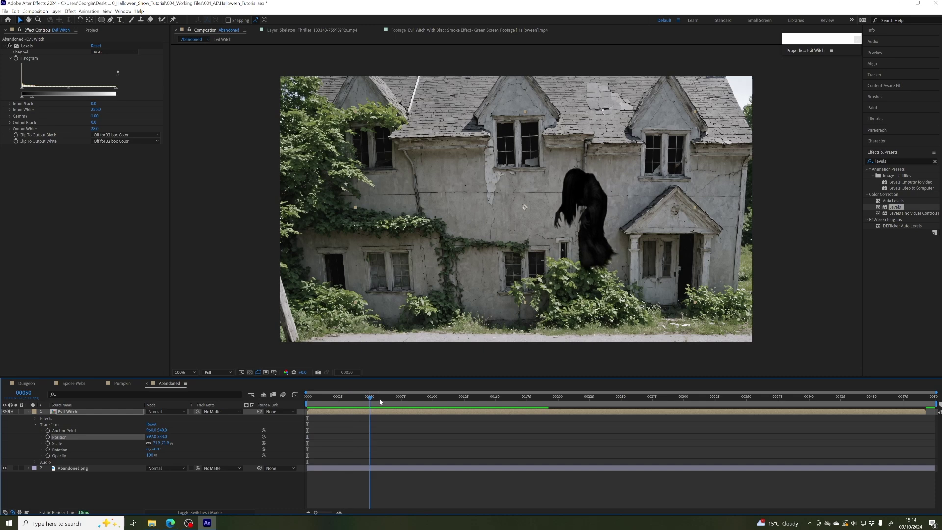
key(space)
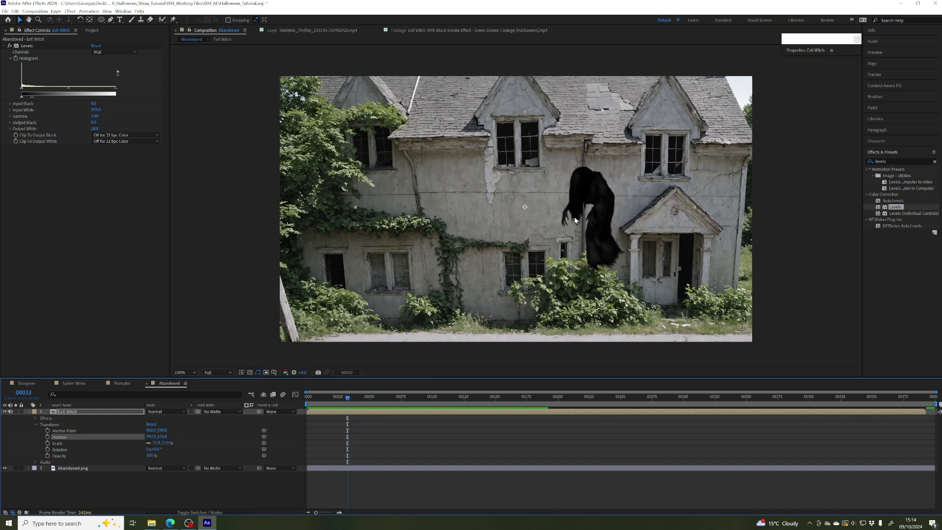
- Scrub through the keyed clip in the Evil Witch composition, and return to the Abandoned composition
double_click(68, 412)
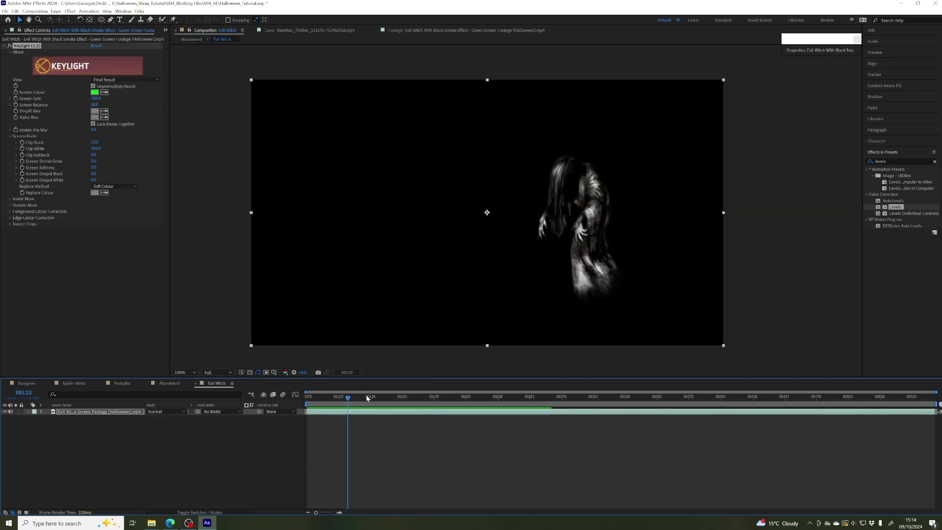
drag(343, 399, 370, 404)
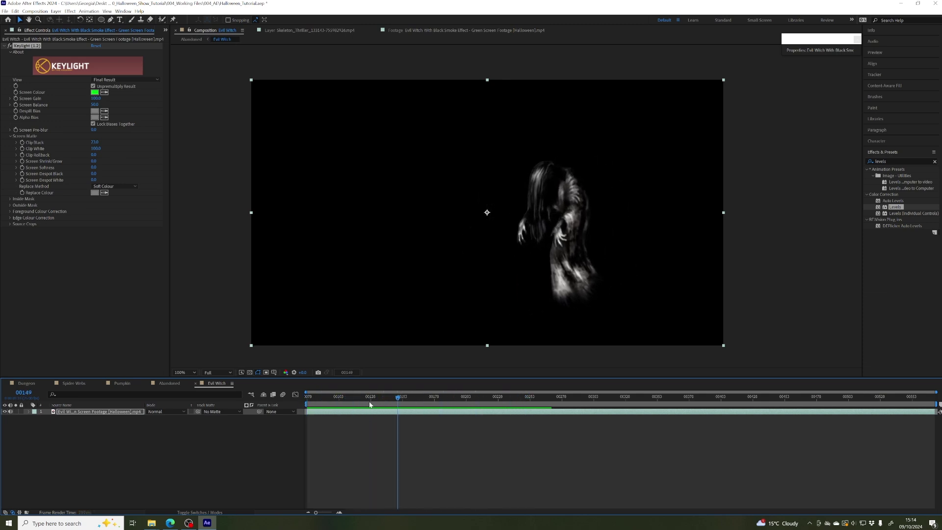
click(196, 385)
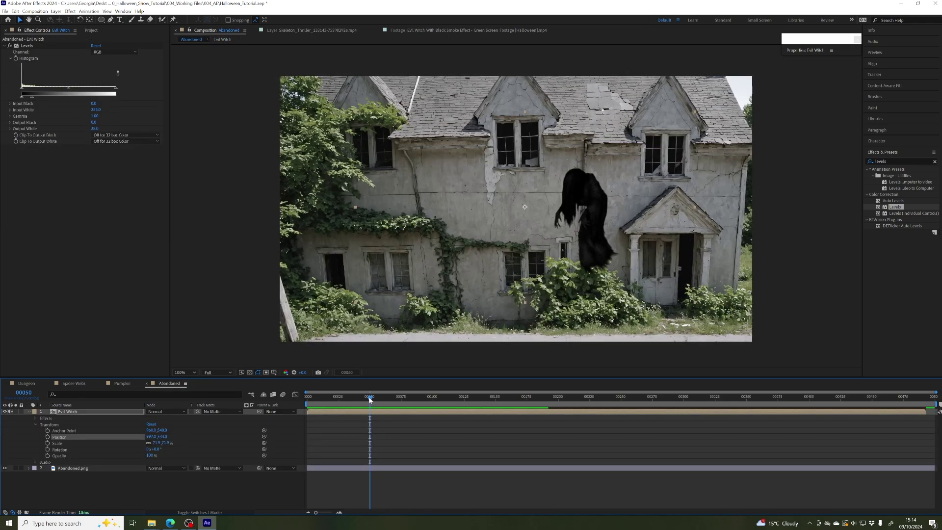
- Start Position keyframes on the Evil Witch layer at frame 0, with the witch moved out of view past the house's right edge
drag(369, 396, 283, 399)
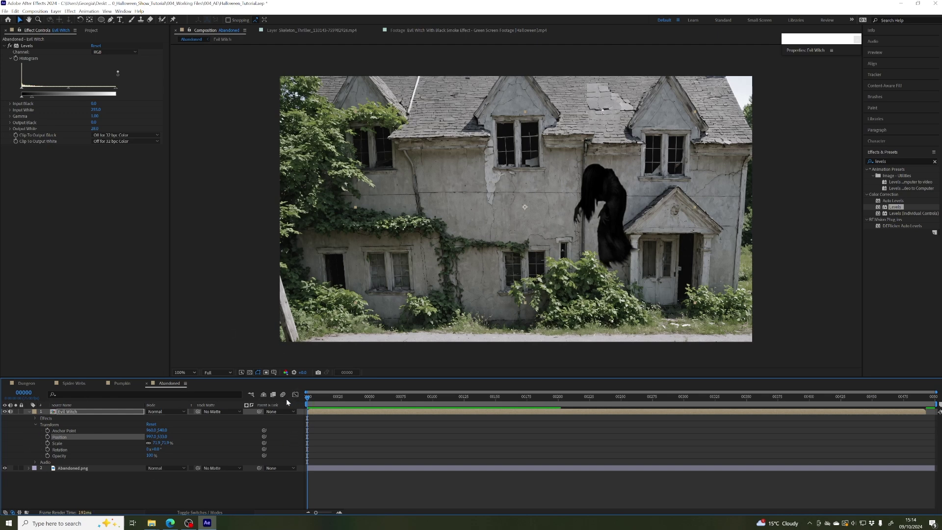
click(48, 437)
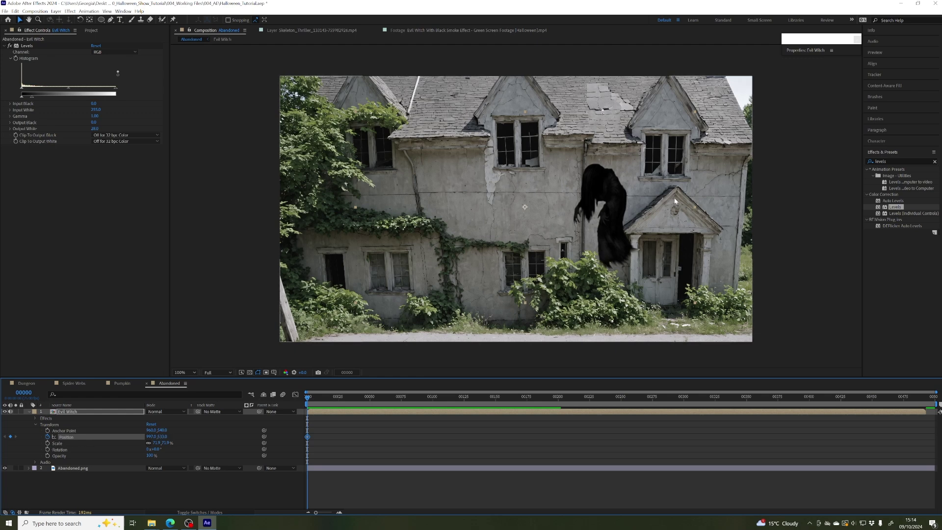
drag(608, 222, 789, 223)
drag(313, 435, 309, 442)
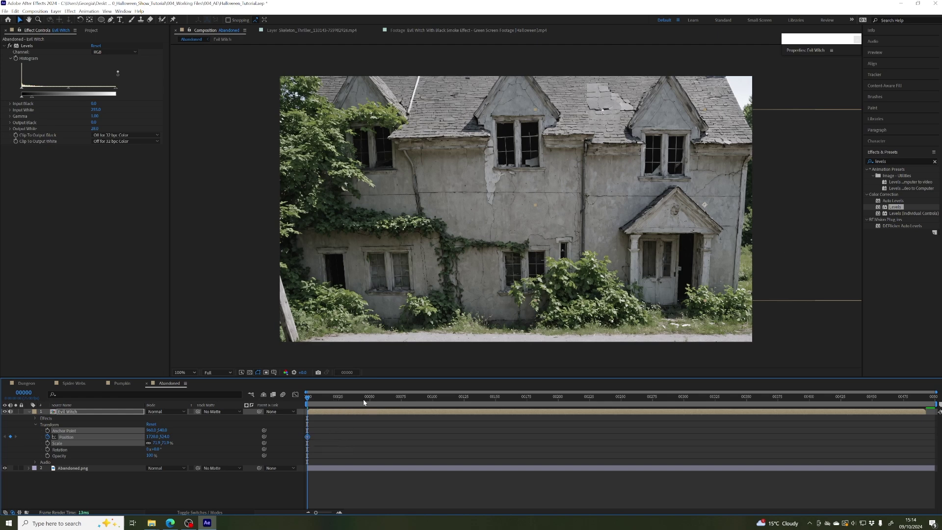
- At frame 492, move the witch out of view past the house's left edge as the second Position keyframe, and check the motion
drag(333, 399, 926, 398)
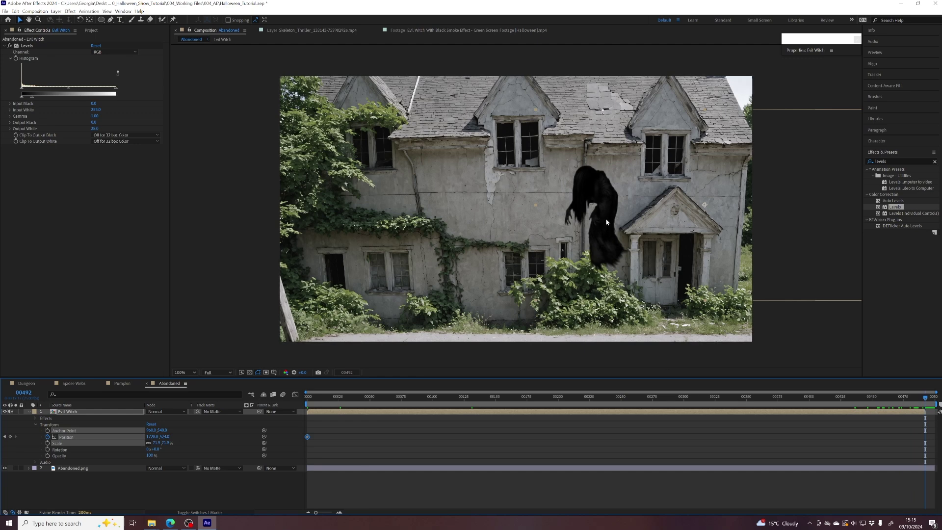
drag(606, 215, 255, 236)
drag(925, 396, 707, 412)
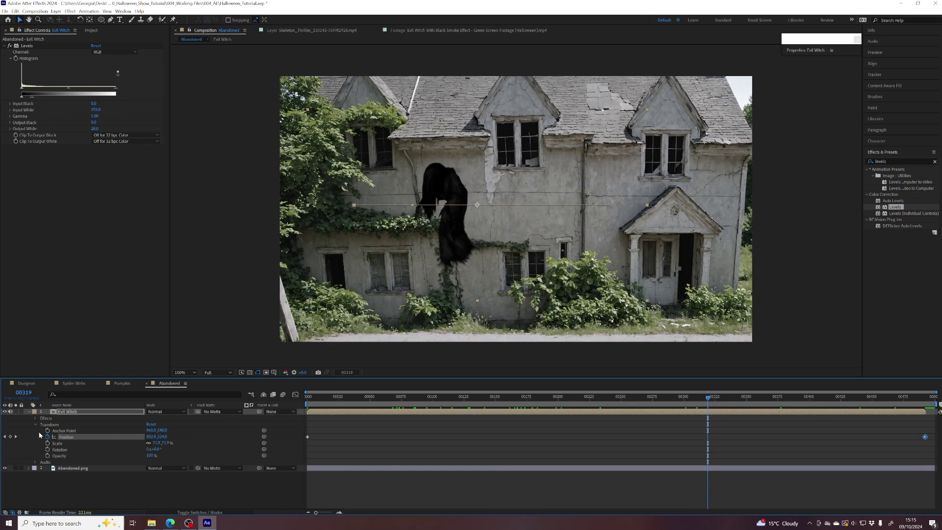
click(28, 412)
click(69, 432)
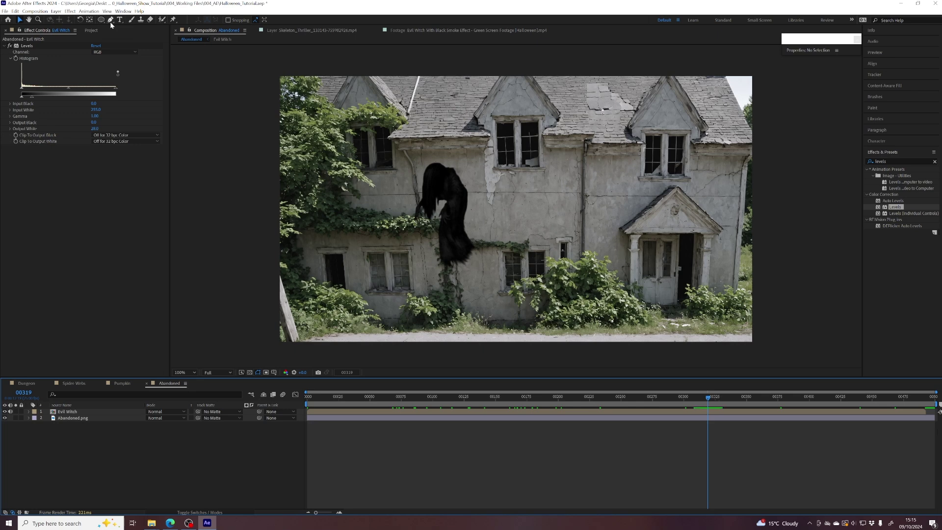
- Draw a white circle around the witch with the Ellipse tool, and place its shape layer beneath Evil Witch
mouse_move(100, 23)
mouse_down()
mouse_move(142, 19)
mouse_move(131, 41)
mouse_move(142, 37)
mouse_up()
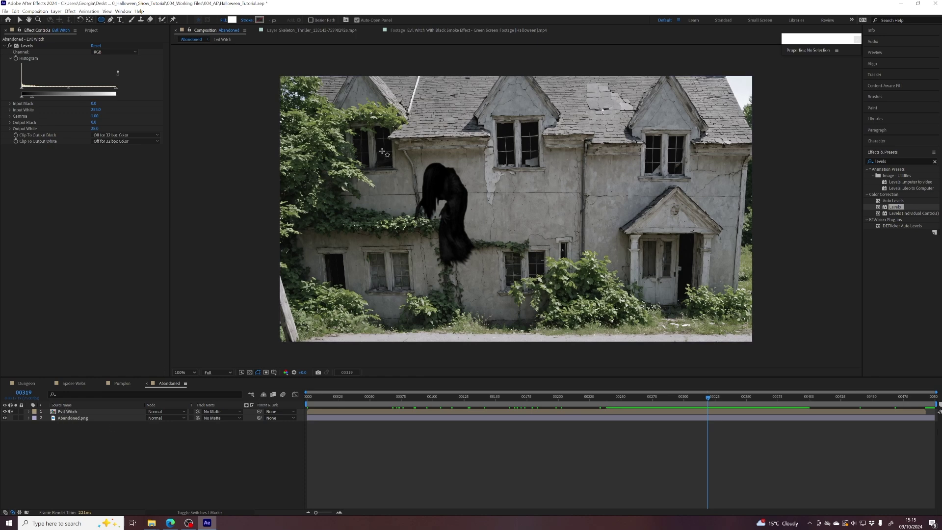
drag(380, 149, 514, 279)
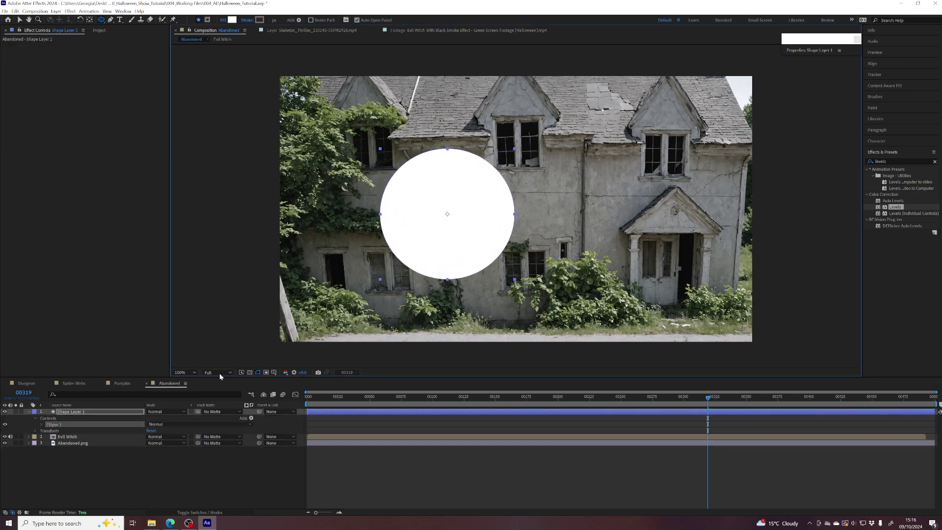
click(76, 413)
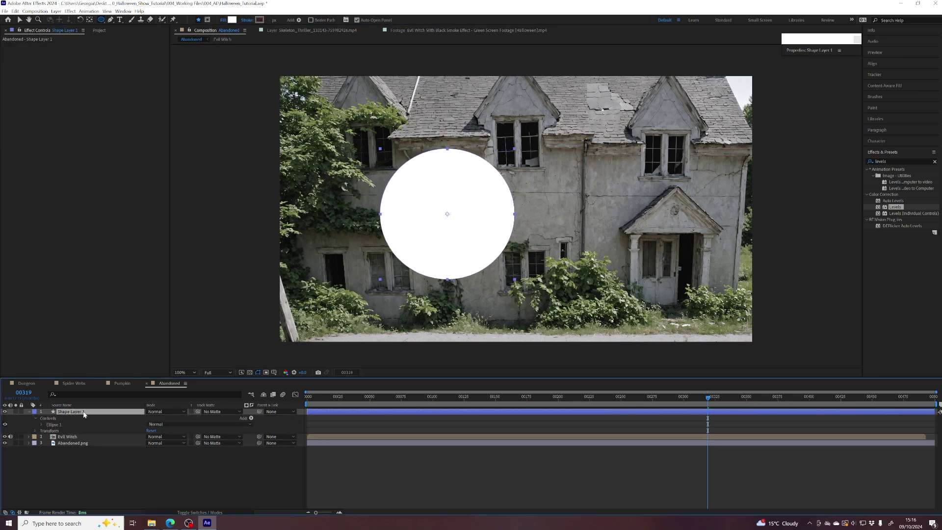
click(28, 412)
drag(69, 412, 67, 421)
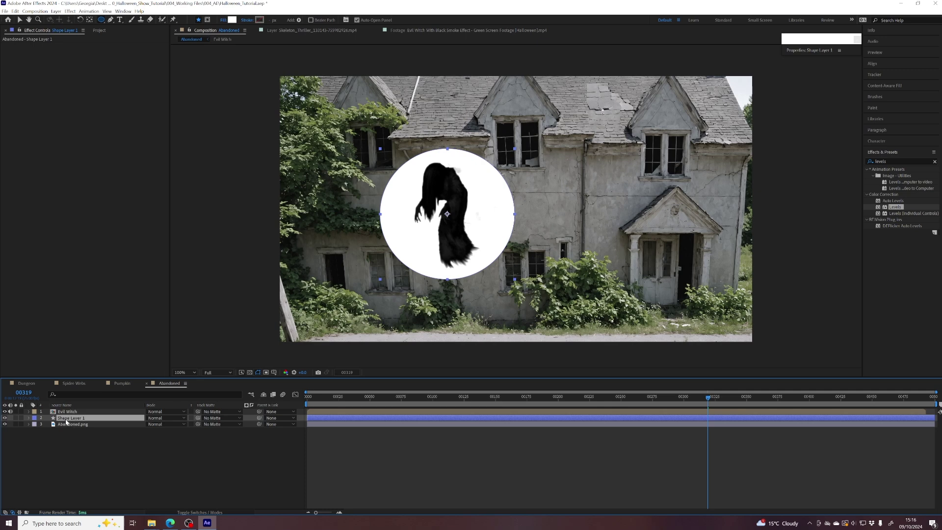
- Rename the circle's shape layer as Spotlight
key(Return)
text(Spotlight)
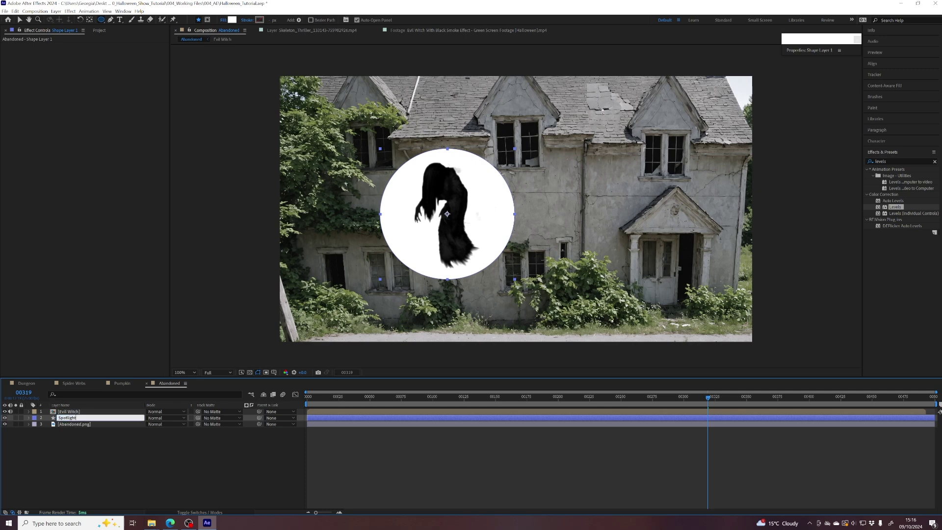
key(Return)
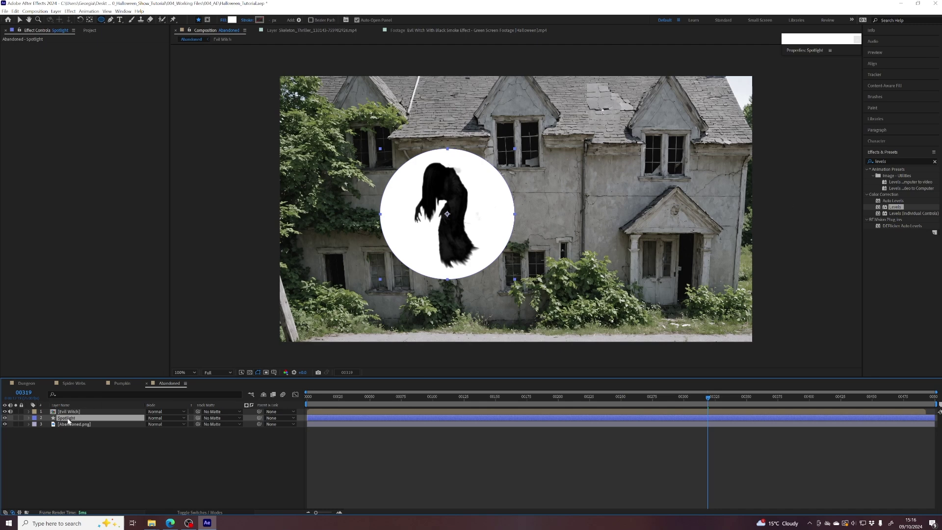
- Apply Fast Box Blur to the Spotlight layer and set Blur Radius to 37
click(890, 160)
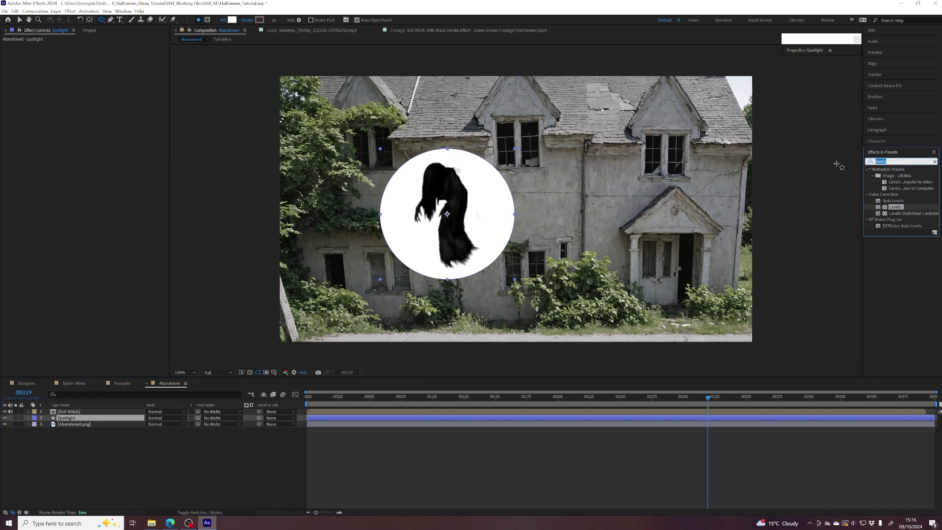
text(blur)
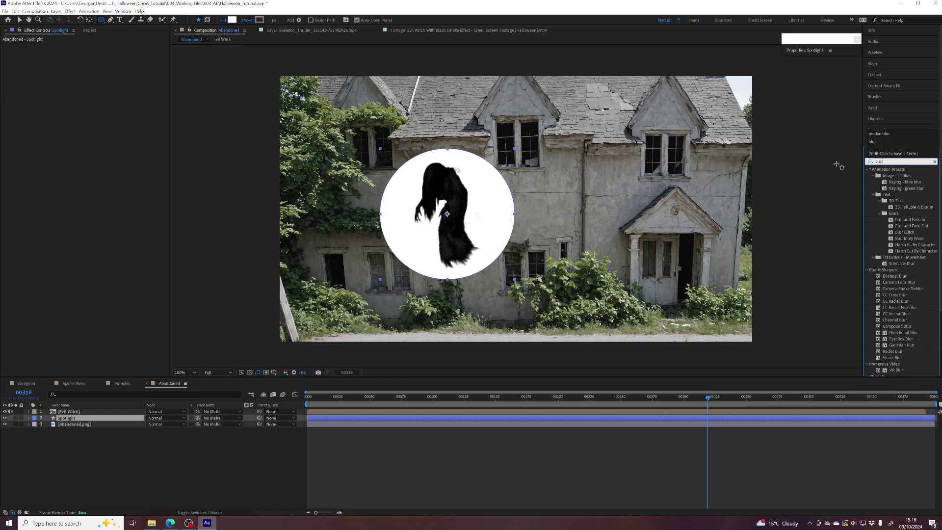
double_click(901, 339)
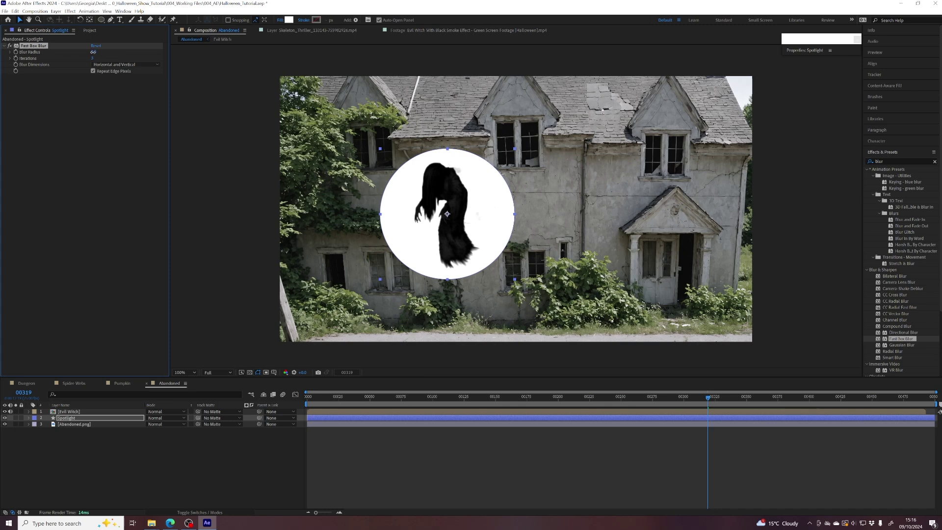
drag(93, 52, 104, 51)
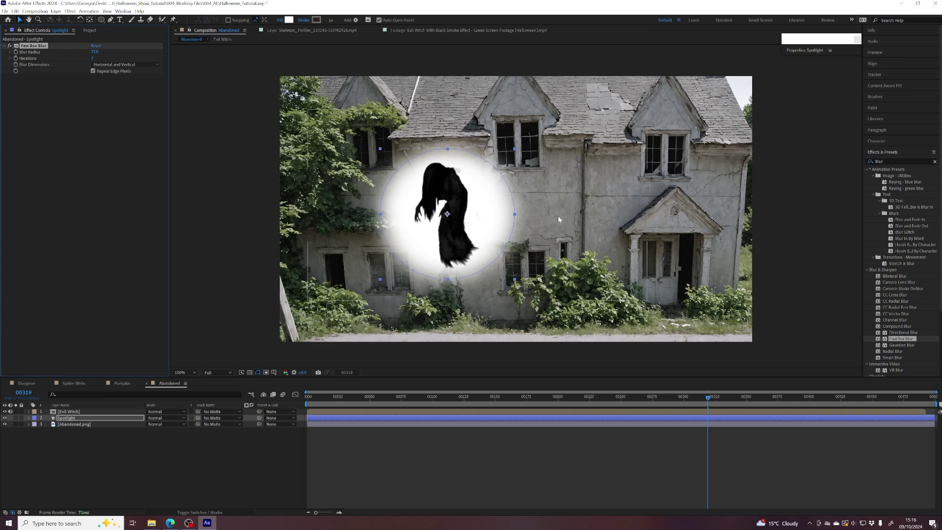
- Scrub the witch's movement against the fixed spotlight and inside the Evil Witch composition, and return to the Abandoned composition
click(441, 397)
drag(441, 400, 707, 399)
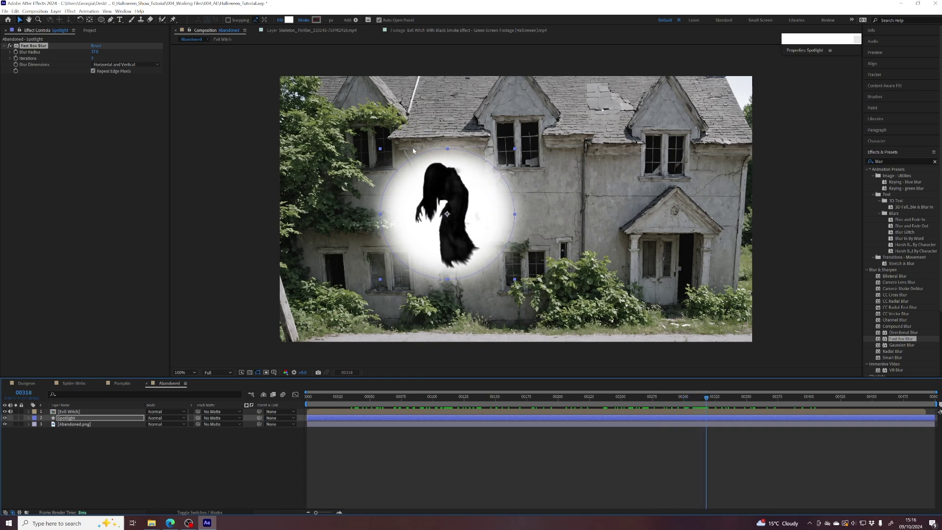
double_click(68, 411)
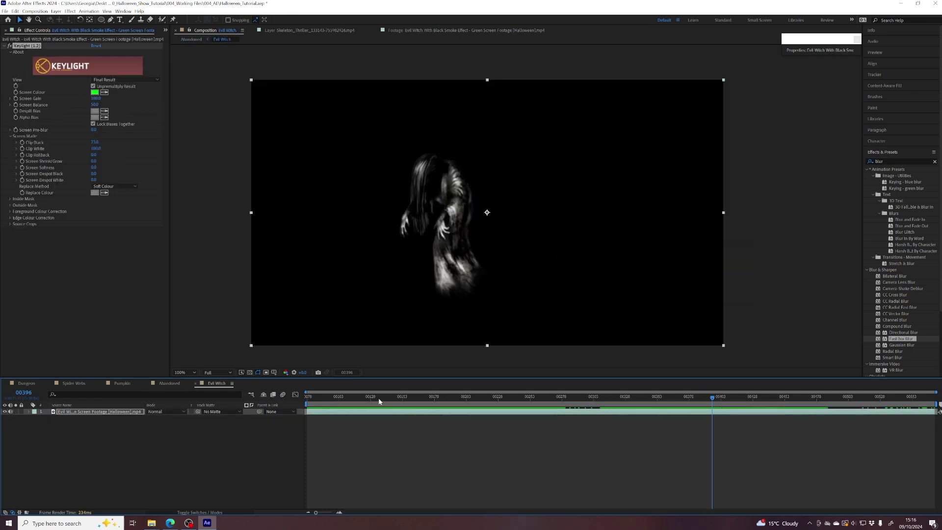
drag(378, 401, 706, 398)
click(170, 383)
- Try parenting the Spotlight layer to Evil Witch, and scrub the timeline to compare the two movements
click(64, 419)
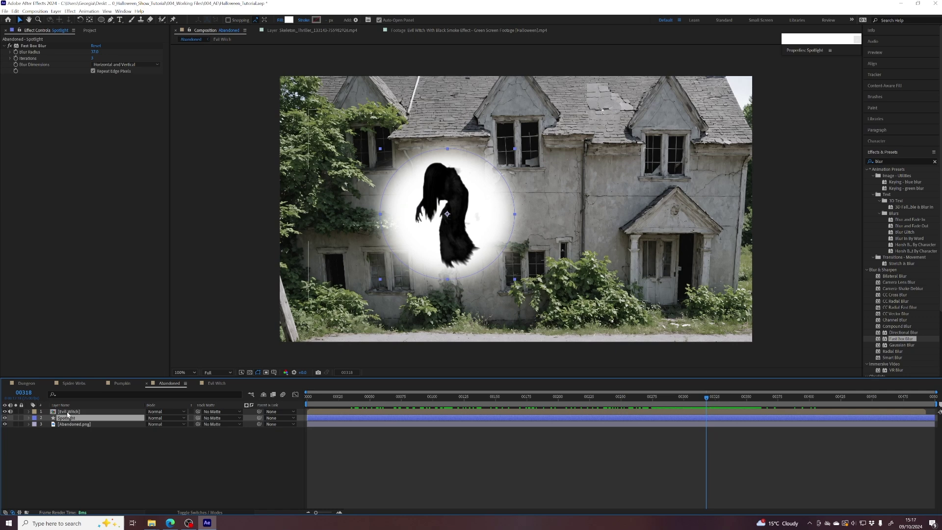
click(68, 412)
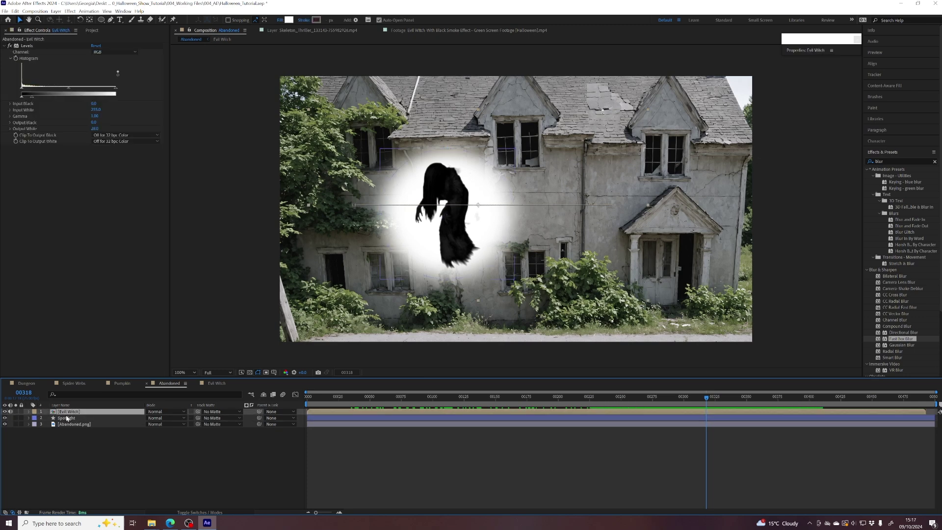
click(67, 419)
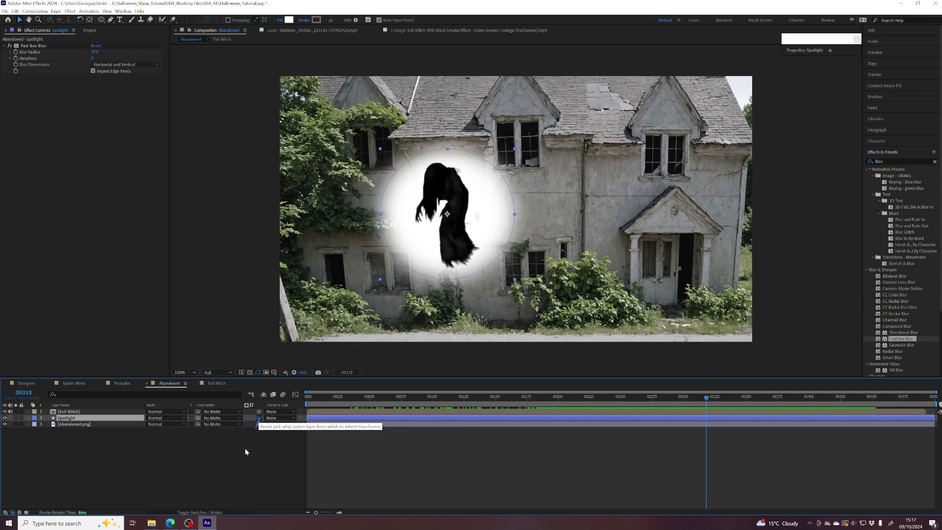
drag(252, 441, 67, 415)
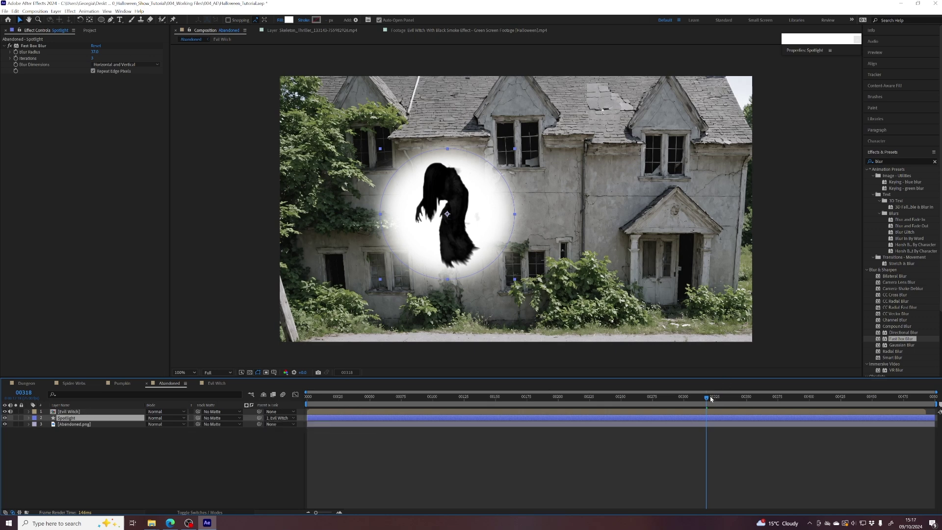
drag(711, 398, 394, 415)
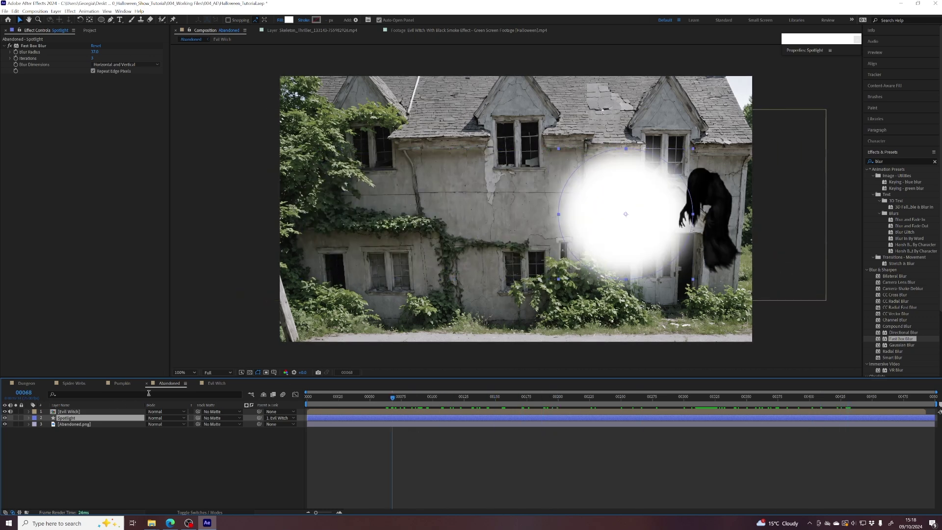
- Examine the witch's own travel across the frame in the Evil Witch composition, and return to the Abandoned composition
click(214, 384)
drag(389, 397, 770, 394)
drag(433, 396, 615, 397)
click(169, 382)
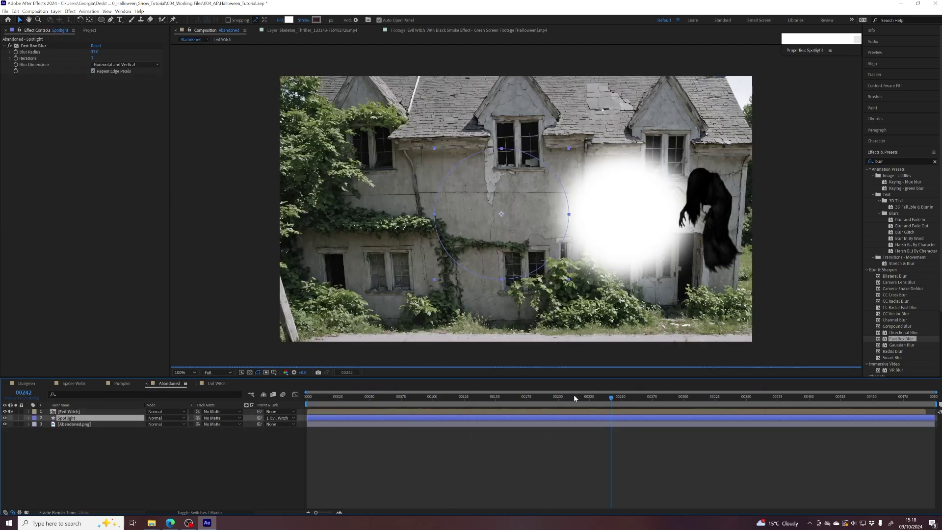
- At frame 199, remove the Spotlight layer's parent link by setting its parent to None
click(558, 397)
click(557, 397)
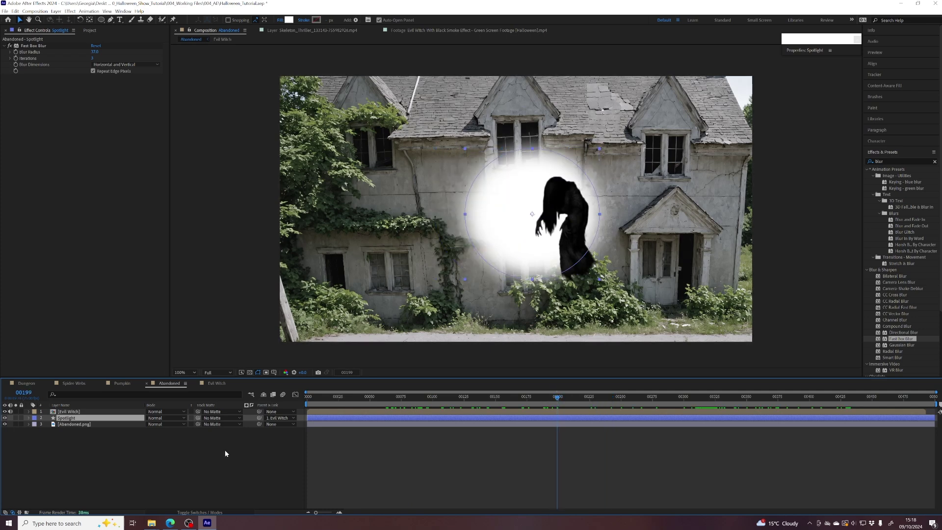
click(275, 419)
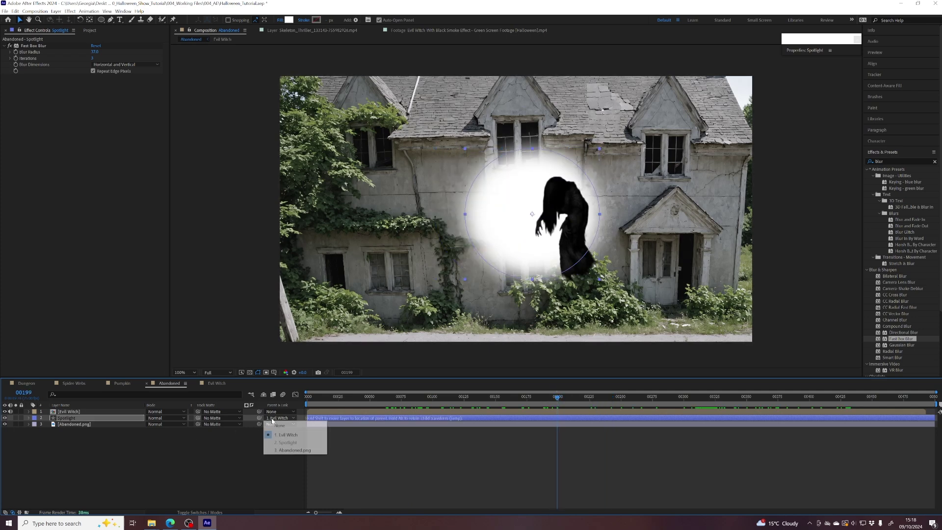
click(278, 427)
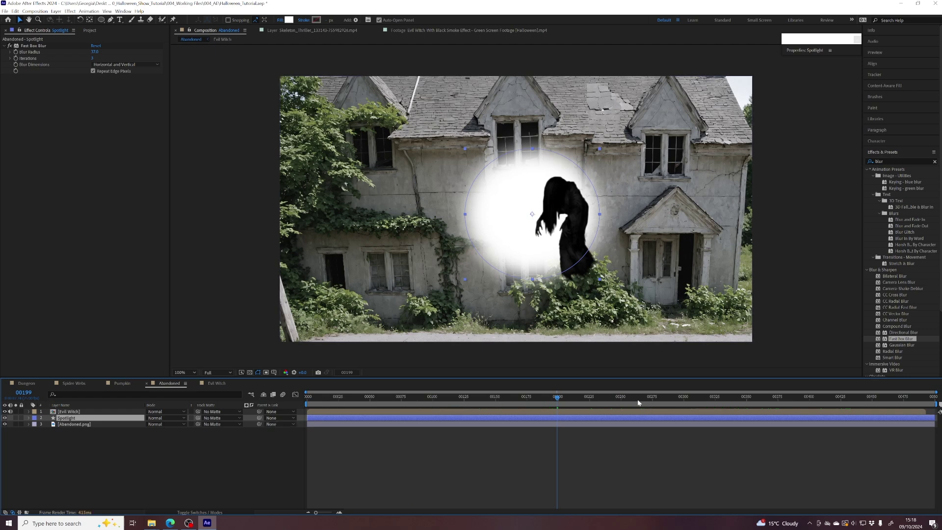
- At frame 0, start keyframing the Spotlight layer's Position and place the spotlight just outside the house image's right edge
drag(557, 401, 307, 403)
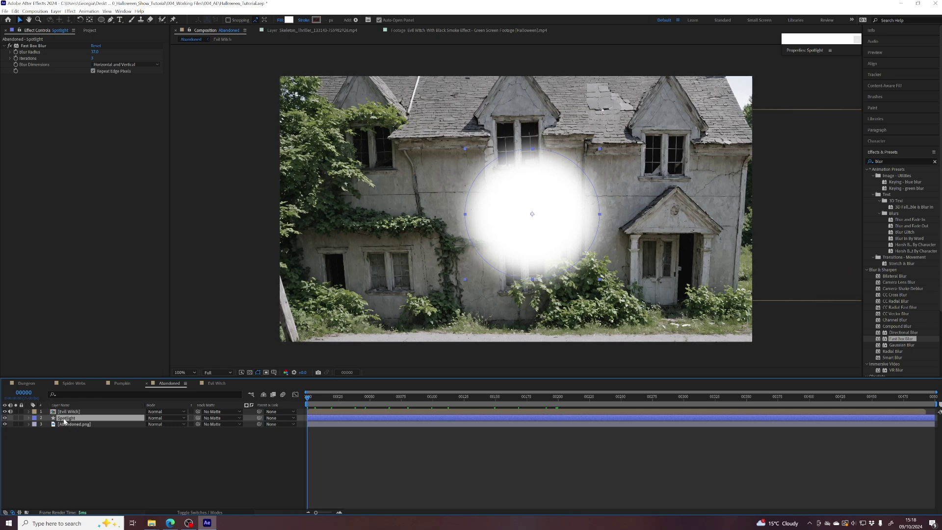
click(29, 418)
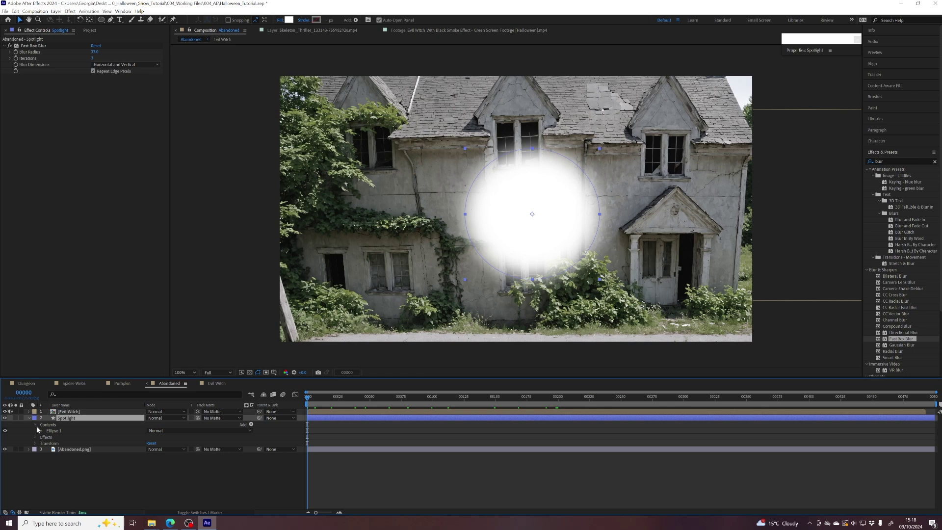
click(36, 443)
click(54, 444)
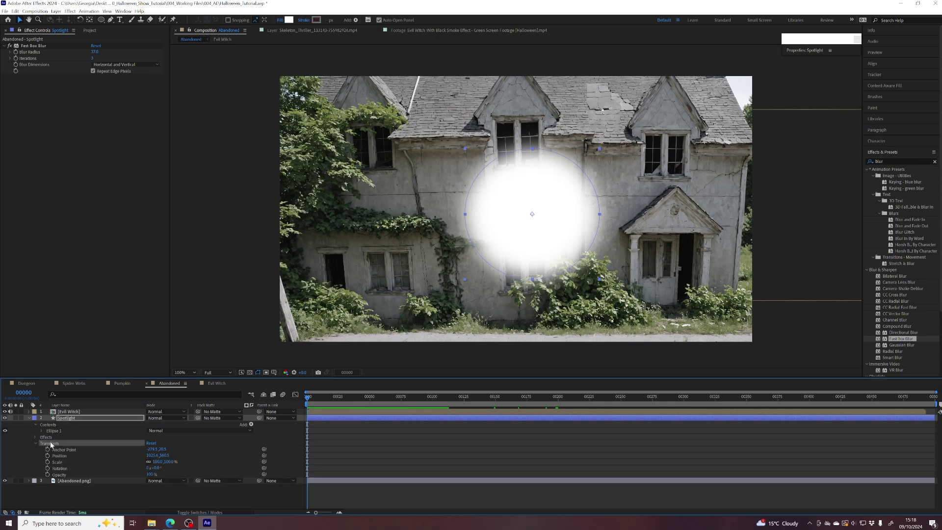
click(60, 456)
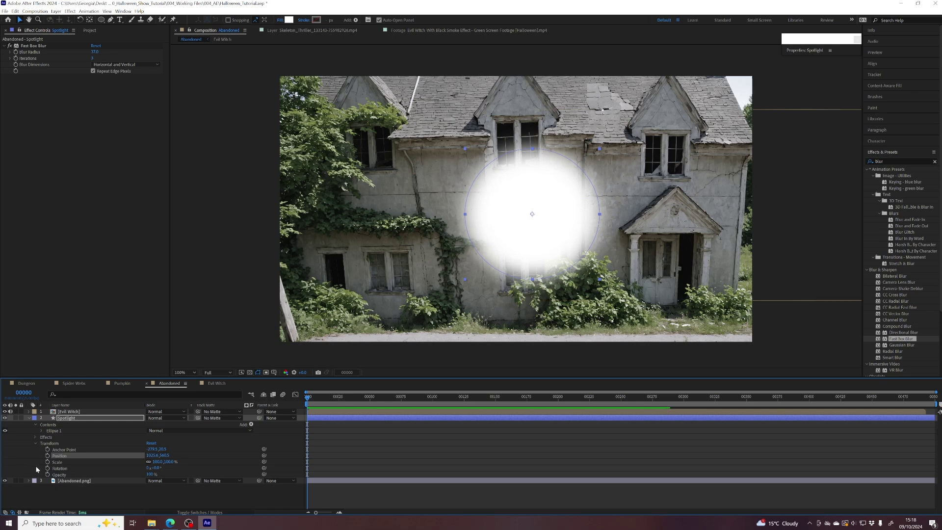
click(47, 456)
drag(617, 226, 557, 222)
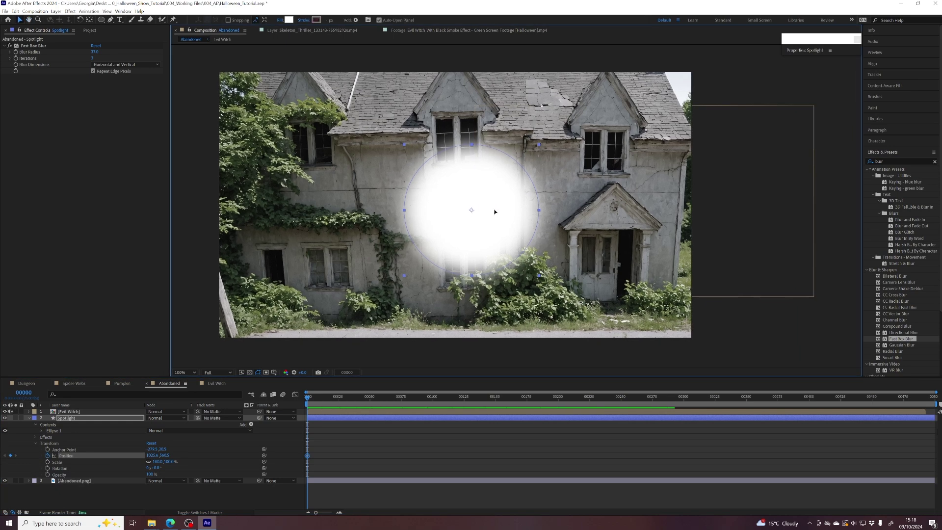
drag(495, 212, 758, 215)
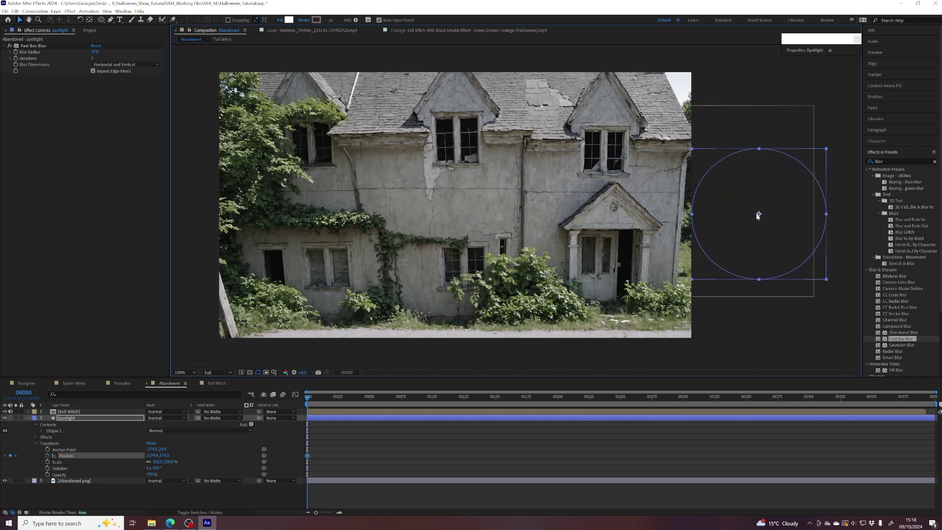
- At frame 492, move the spotlight just outside the house image's left edge, and scrub back to compare its travel with the witch's
drag(432, 399, 927, 410)
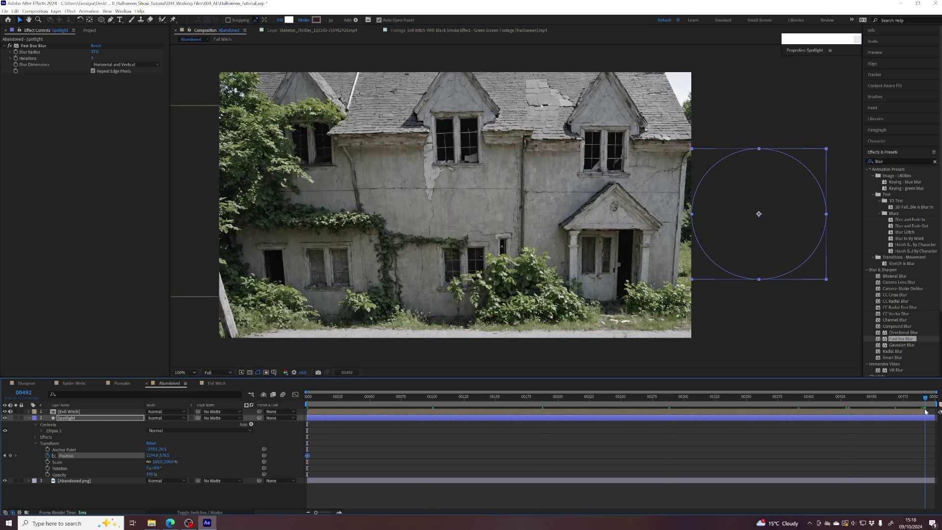
drag(727, 202, 176, 206)
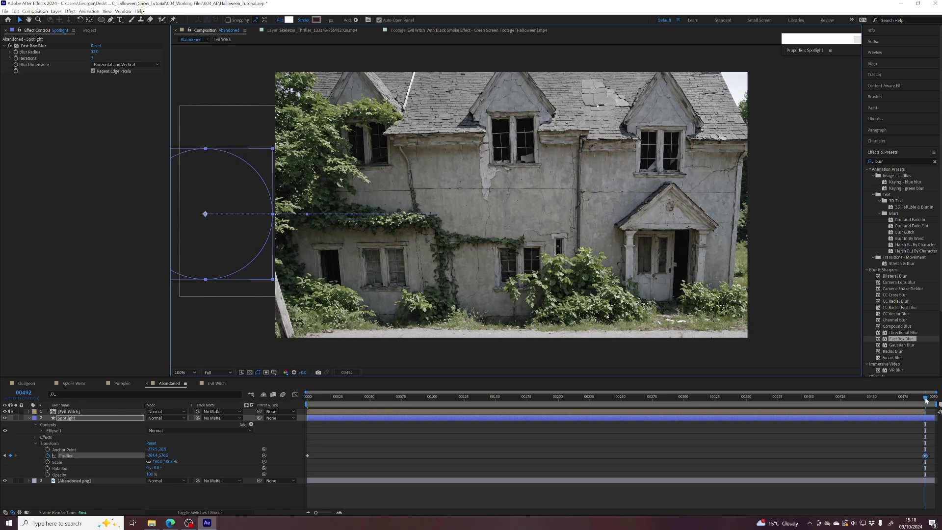
drag(926, 400, 564, 399)
click(577, 403)
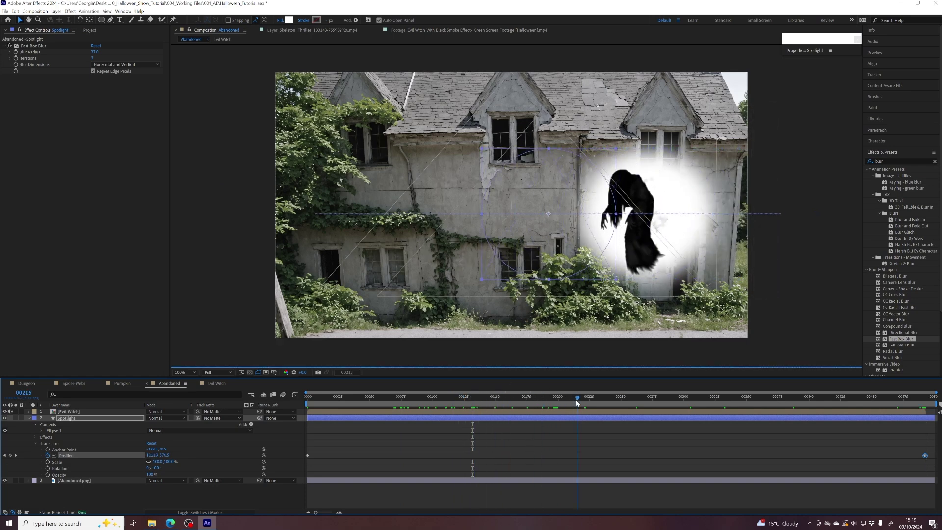
drag(581, 401, 615, 398)
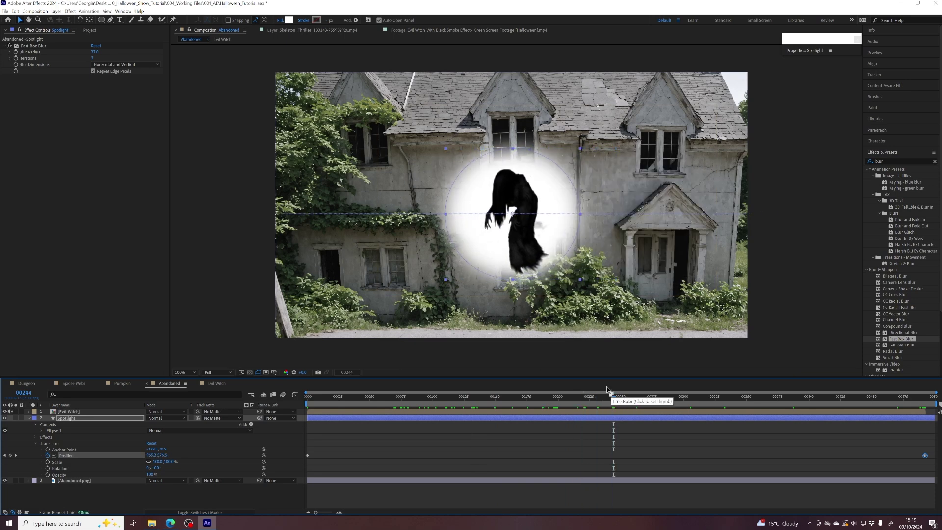
- Add Spotlight position keyframes at frames 349 and 186, centring the glow behind the witch at each
drag(615, 399, 746, 398)
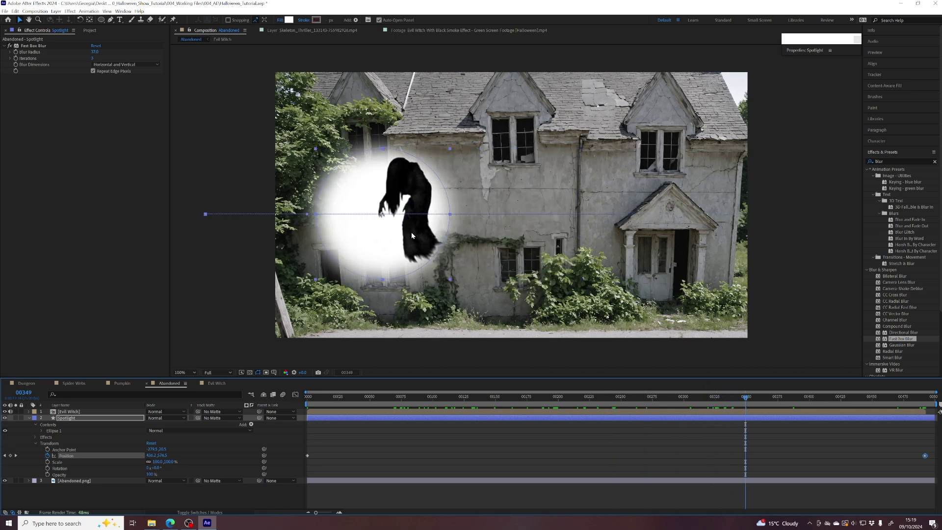
drag(384, 235, 407, 232)
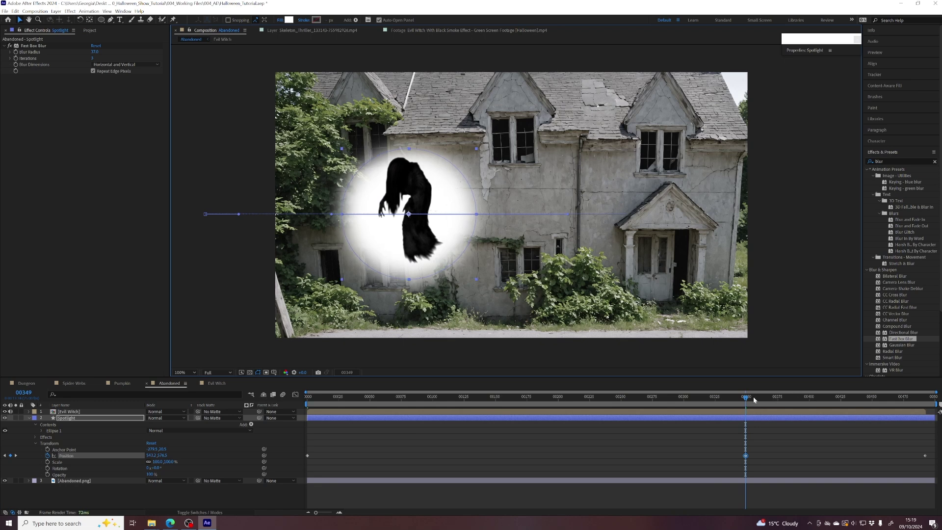
drag(735, 402, 543, 404)
drag(625, 231, 606, 236)
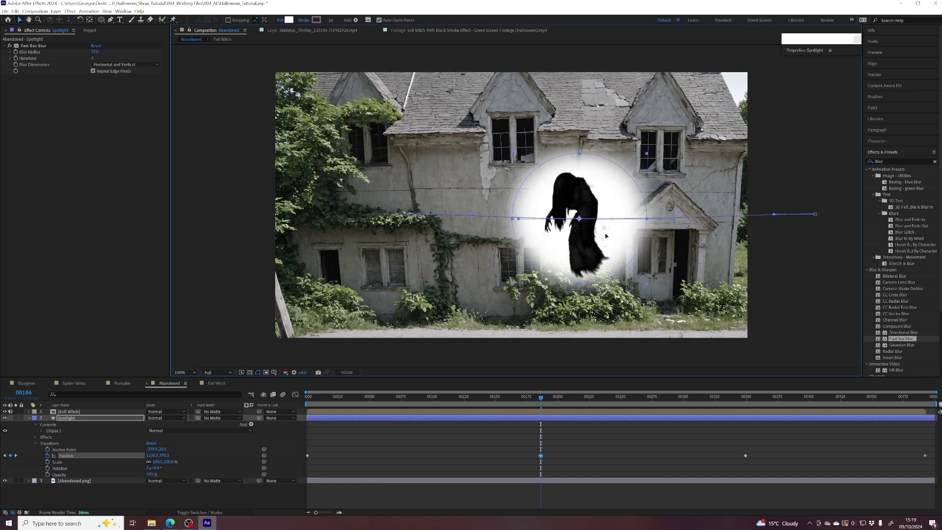
- Play and scrub through the Abandoned composition to check how well the spotlight follows the Evil Witch layer
drag(538, 396, 377, 400)
key(Home)
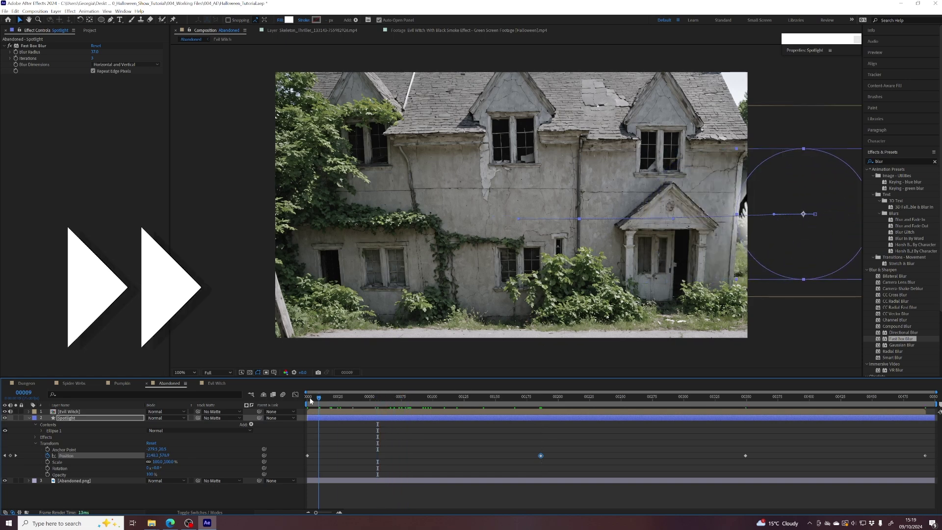
key(space)
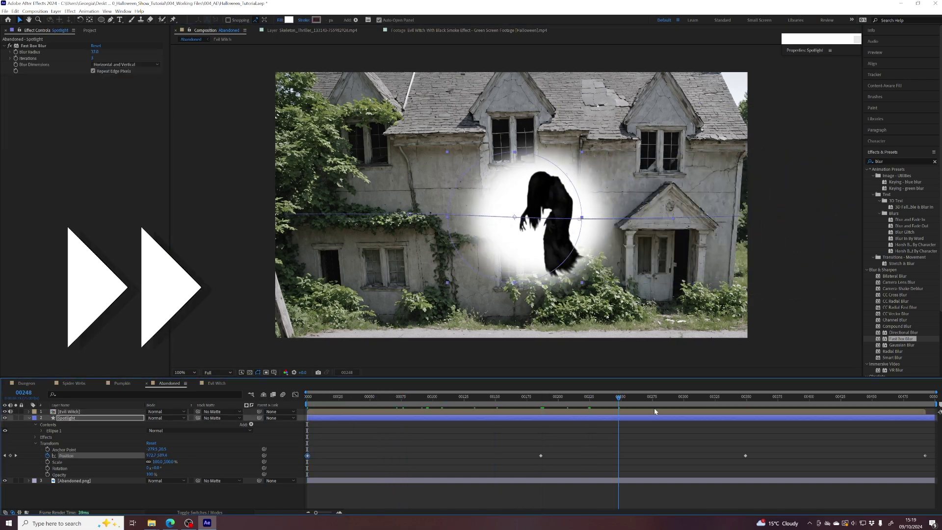
click(55, 412)
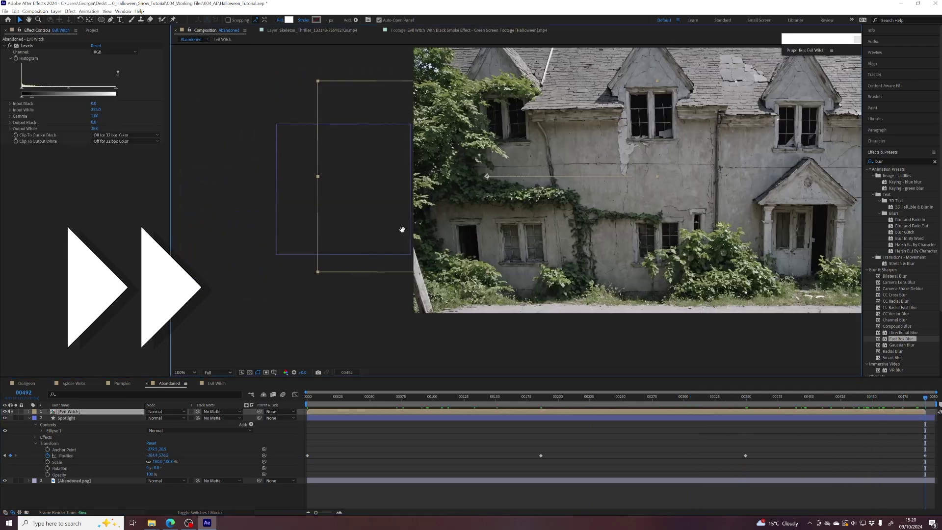
click(55, 418)
drag(926, 397, 649, 399)
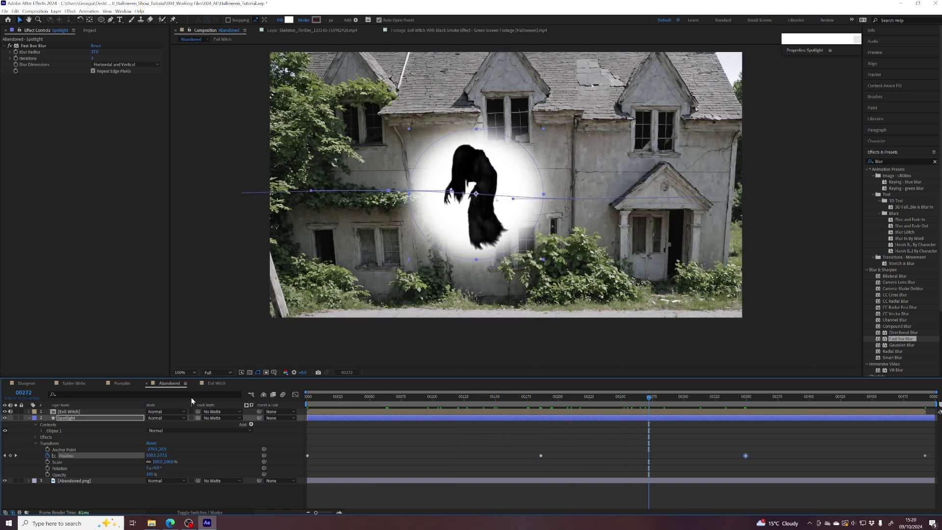
- Collapse the Spotlight layer's properties and select the Evil Witch layer
click(64, 417)
click(29, 417)
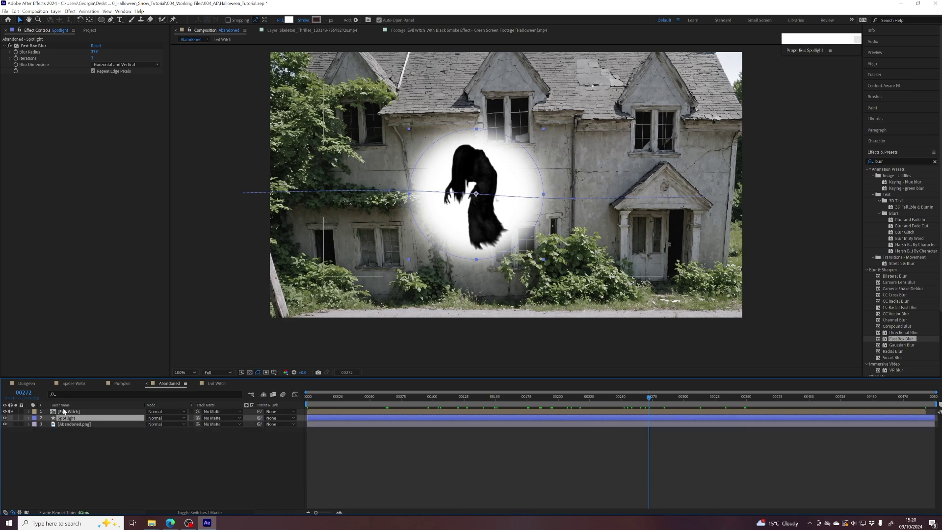
key(ctrl+Up)
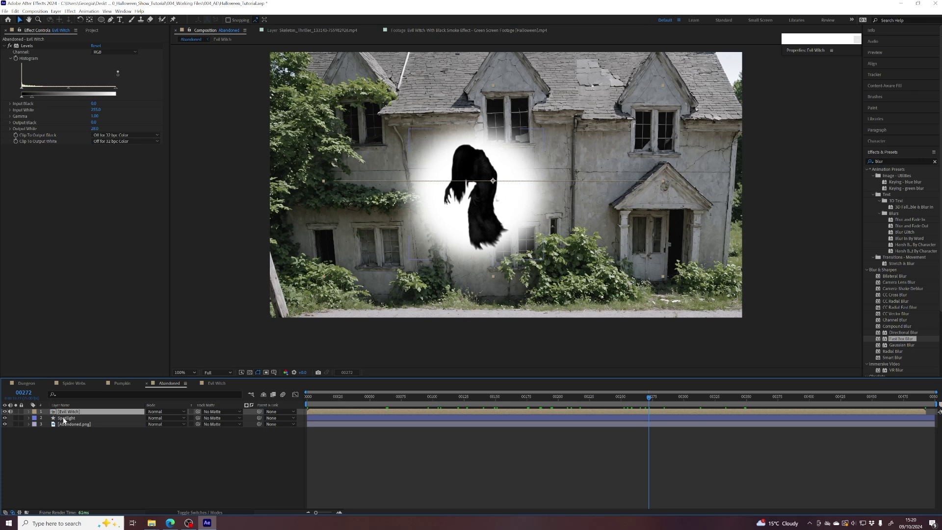
- Add a new adjustment layer and place it between the Spotlight and Abandoned.png layers
click(68, 424)
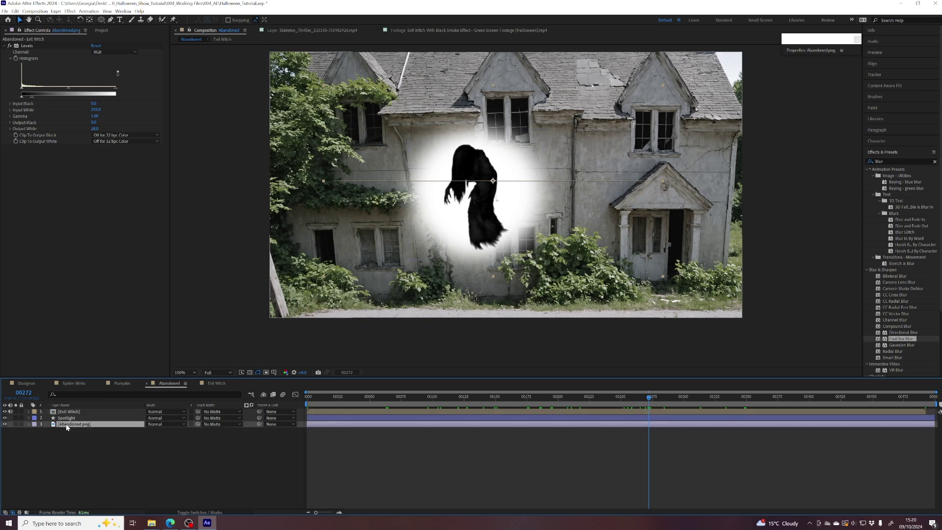
scroll(586, 147, up, 2)
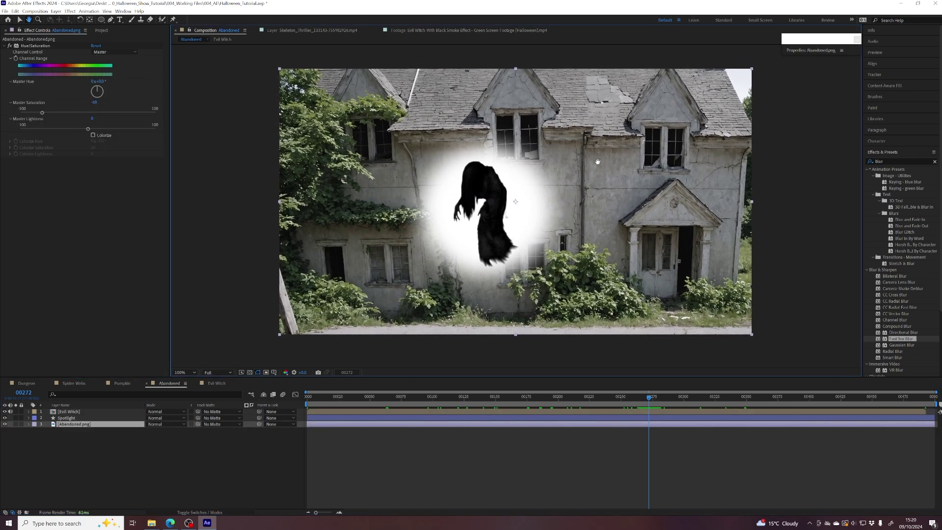
click(78, 438)
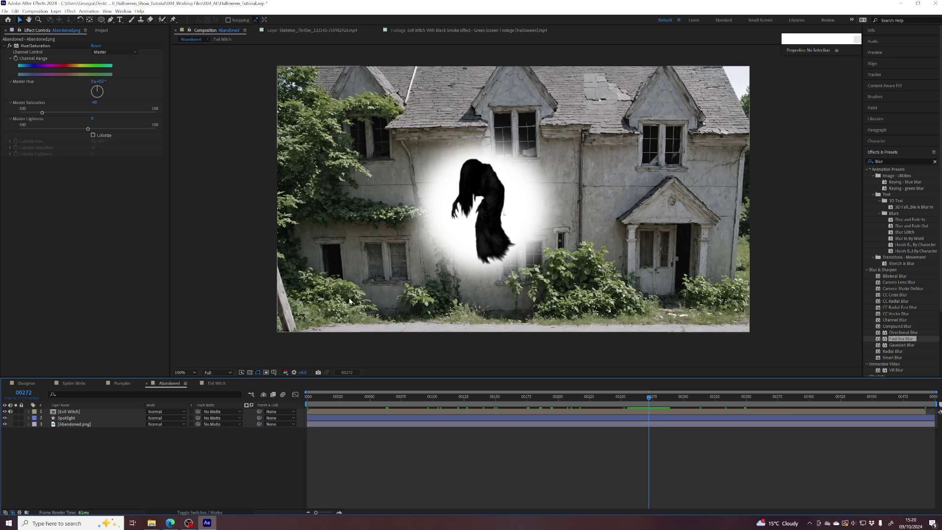
click(57, 12)
mouse_move(74, 19)
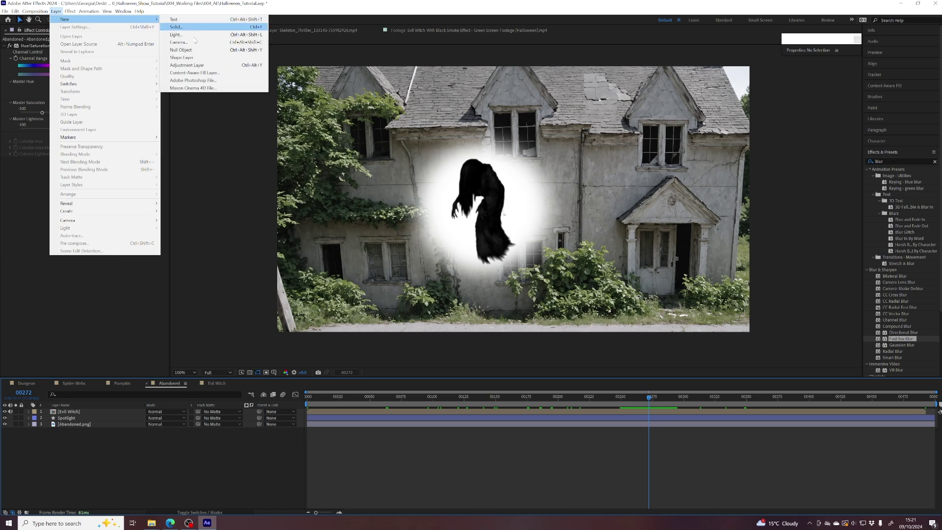
click(186, 65)
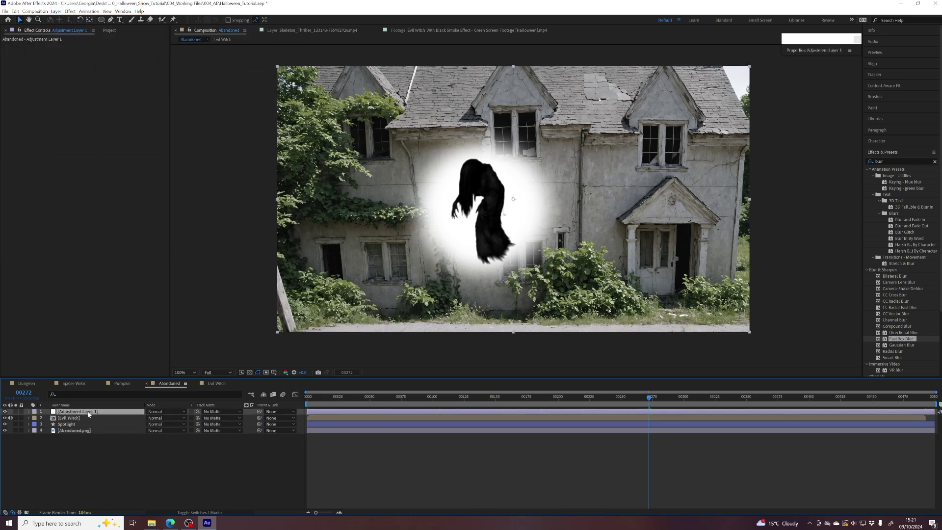
drag(84, 414, 87, 431)
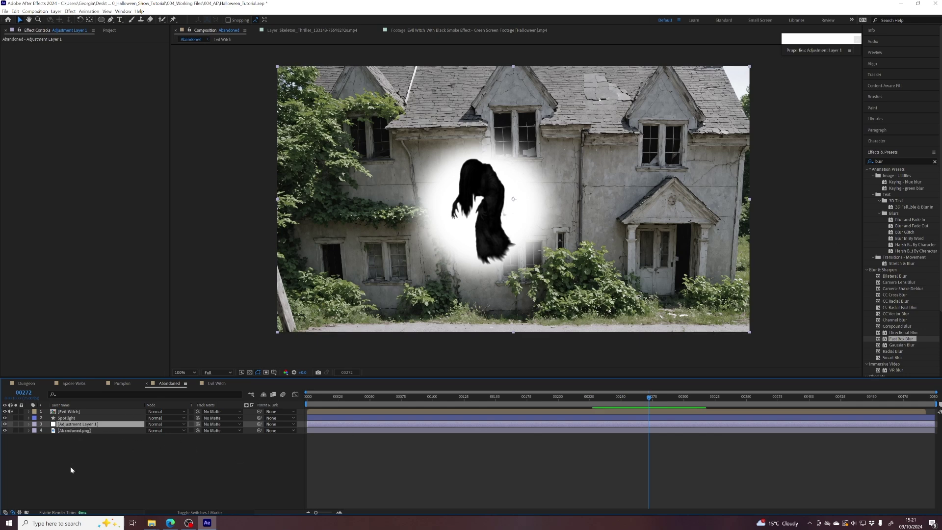
- Apply the Levels effect to the adjustment layer, setting gamma to 0.75 and output white to about 57
drag(889, 160, 858, 162)
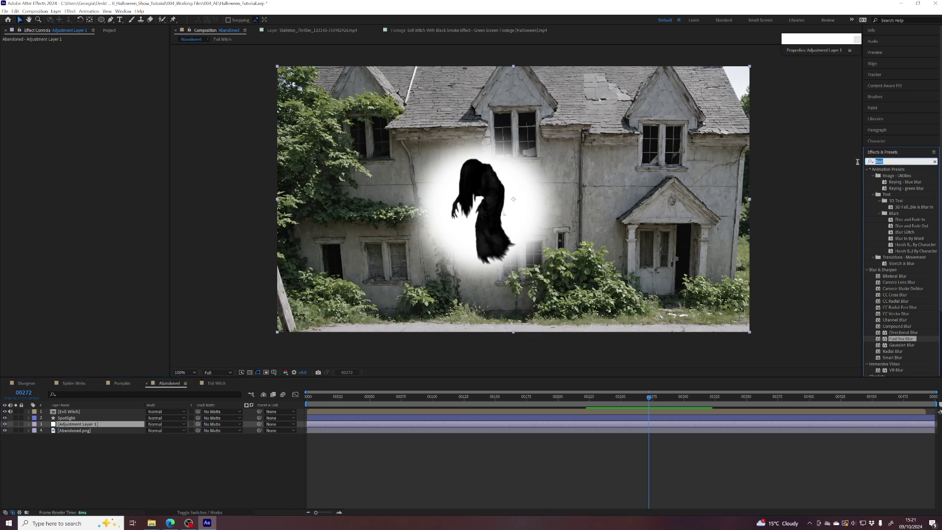
text(levels)
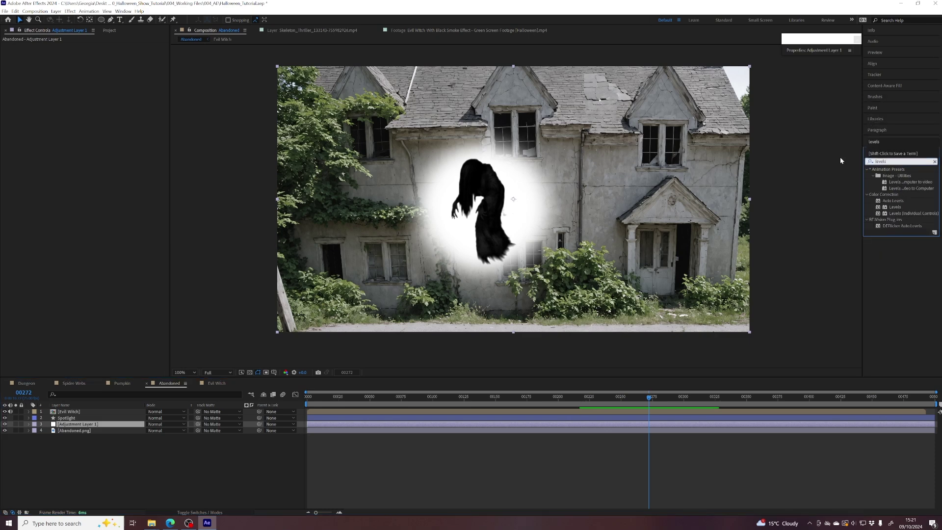
double_click(892, 208)
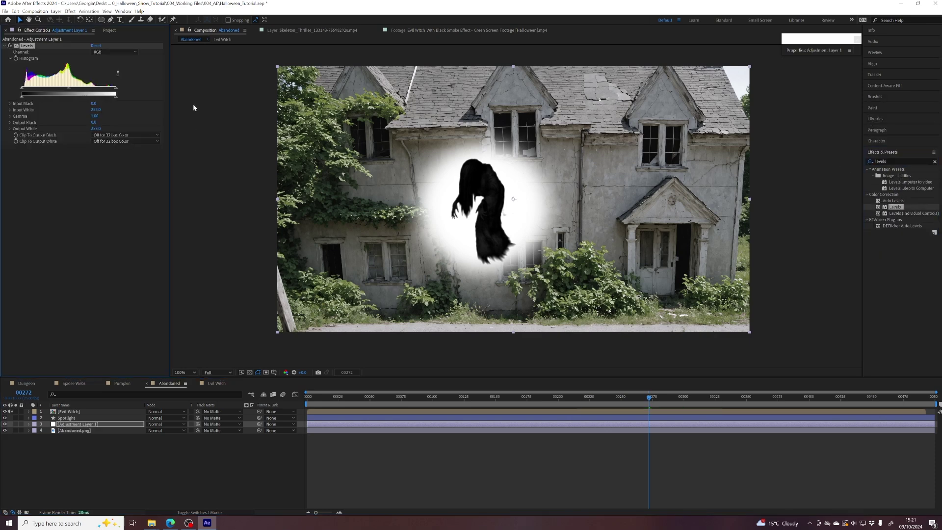
drag(114, 96, 77, 91)
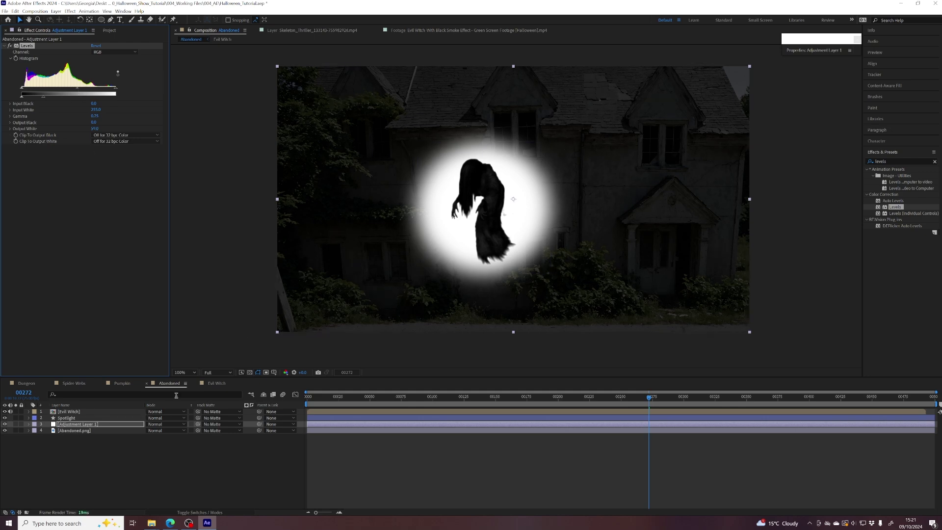
- Rename the adjustment layer as Darken
click(71, 424)
drag(66, 419, 68, 428)
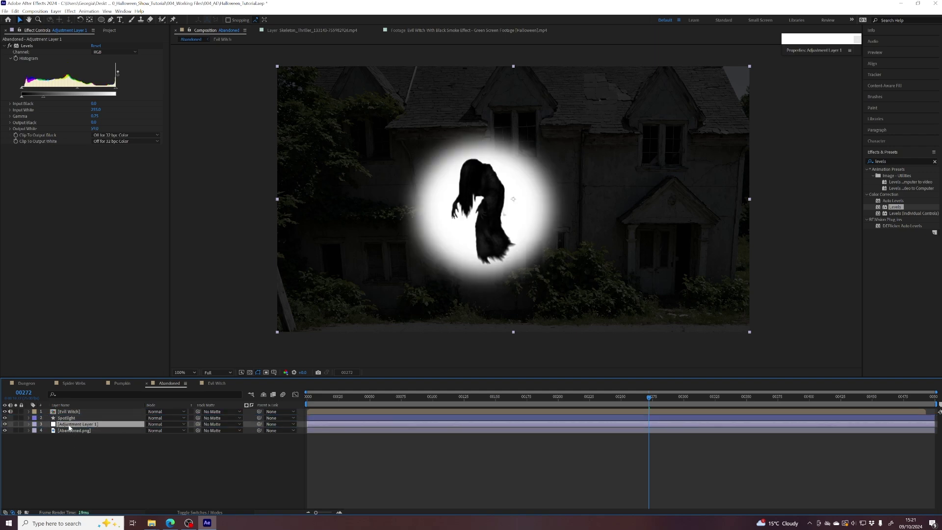
key(Return)
text(Darken)
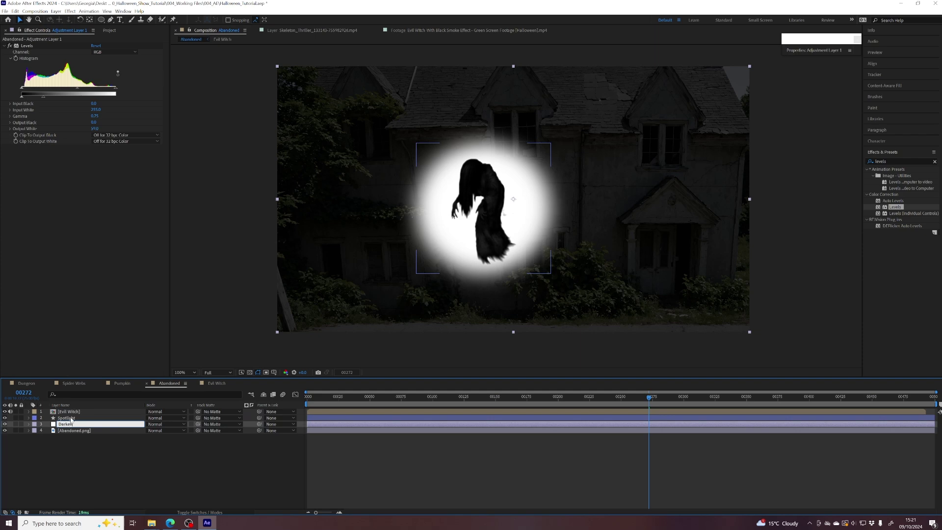
key(Return)
- Hide the Evil Witch layer and set the Spotlight layer as the track matte for the Darken layer
click(67, 431)
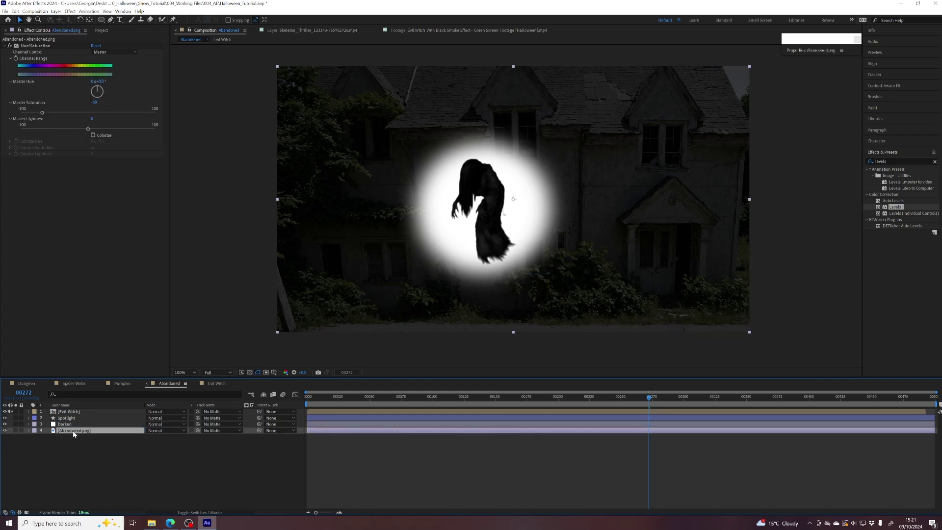
click(65, 425)
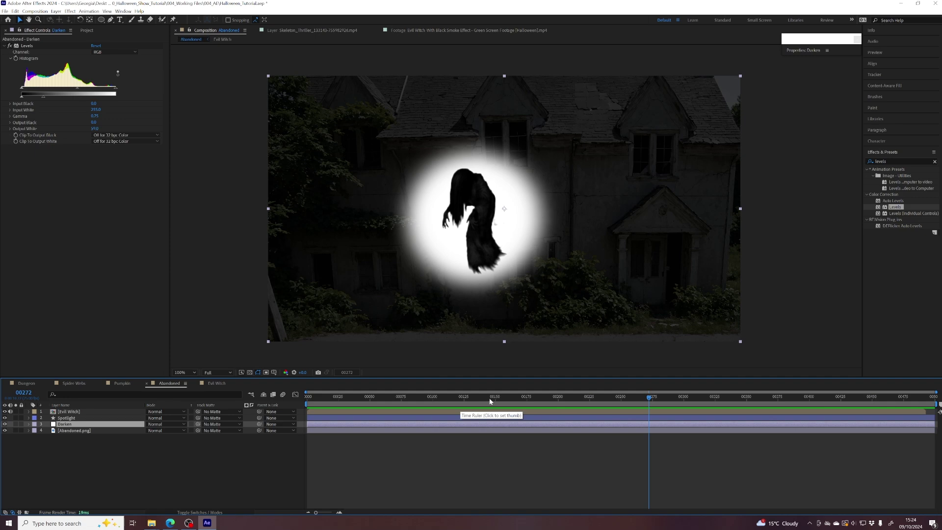
click(6, 416)
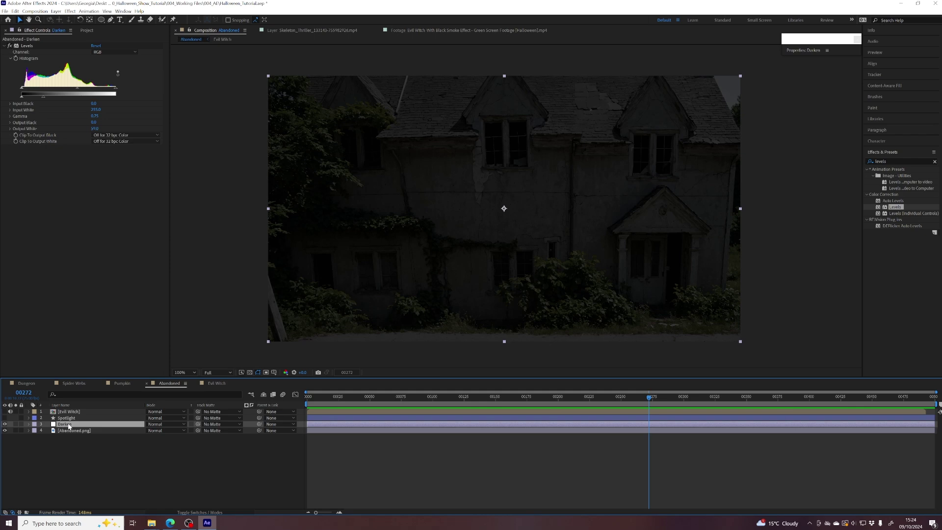
click(4, 418)
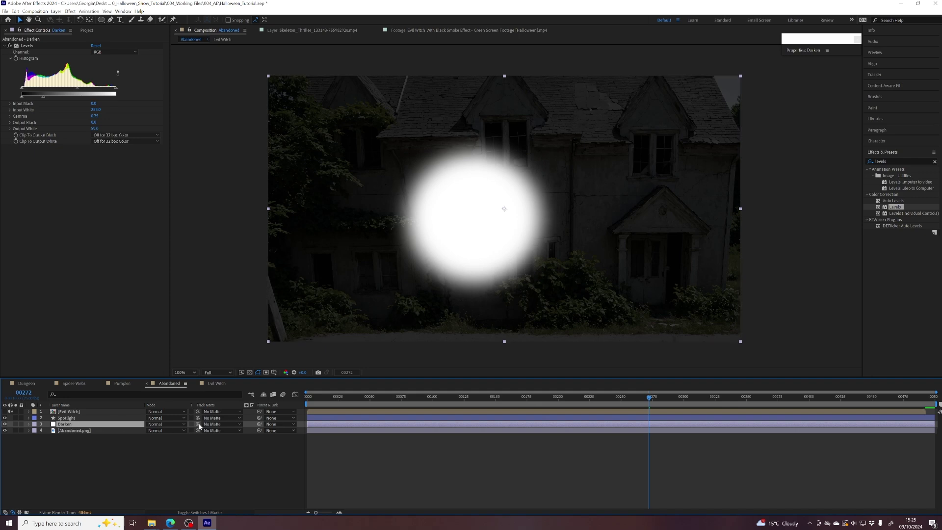
drag(199, 426, 64, 421)
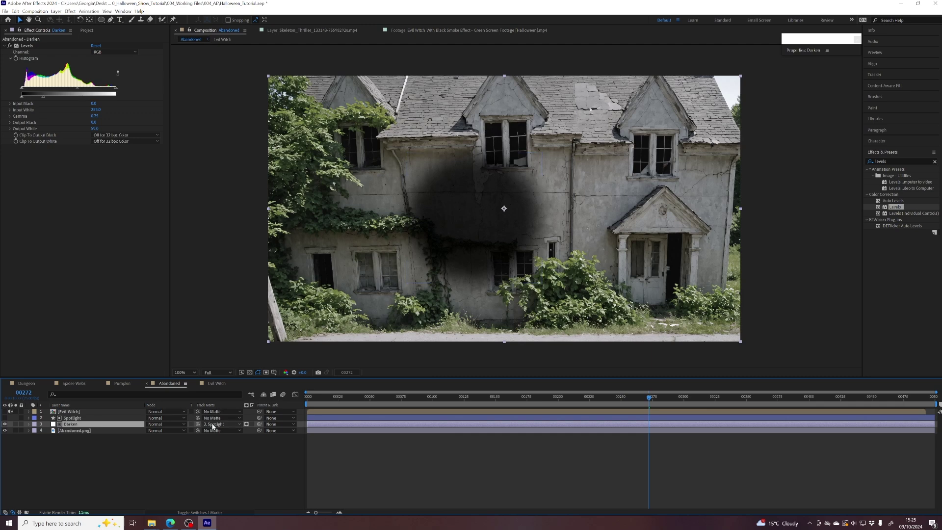
- Check the Spotlight shape against the matte area and invert the Darken layer's track matte
click(5, 418)
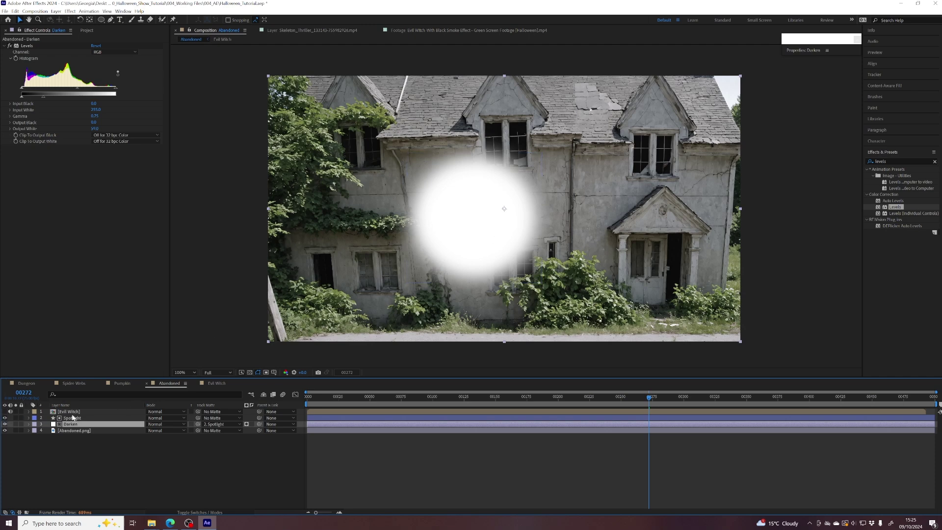
click(5, 419)
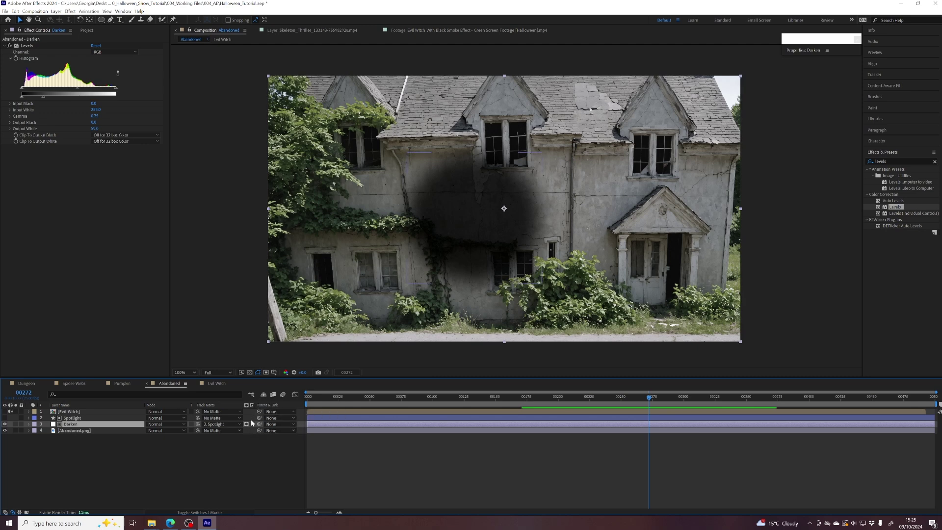
click(252, 425)
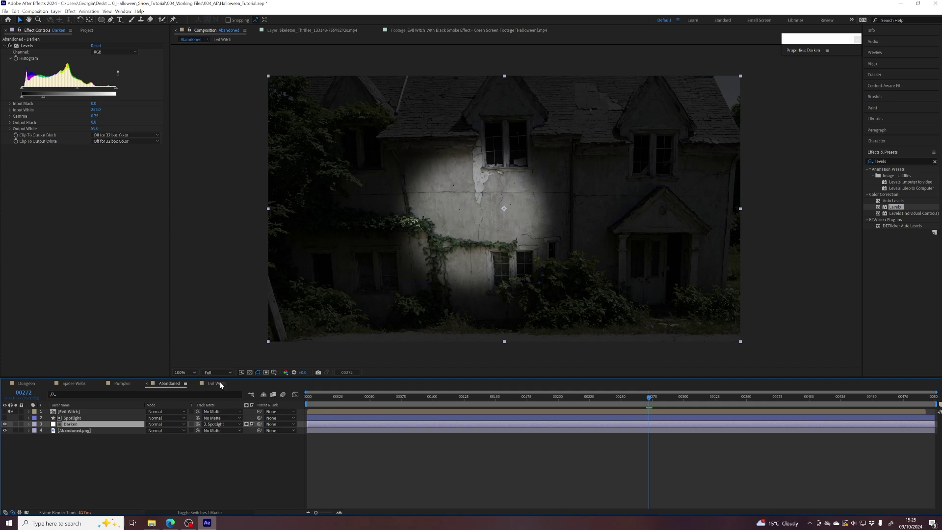
- Compare the composition with the Spotlight layer shown and hidden, and review the Spotlight and Darken layers' effects
click(79, 418)
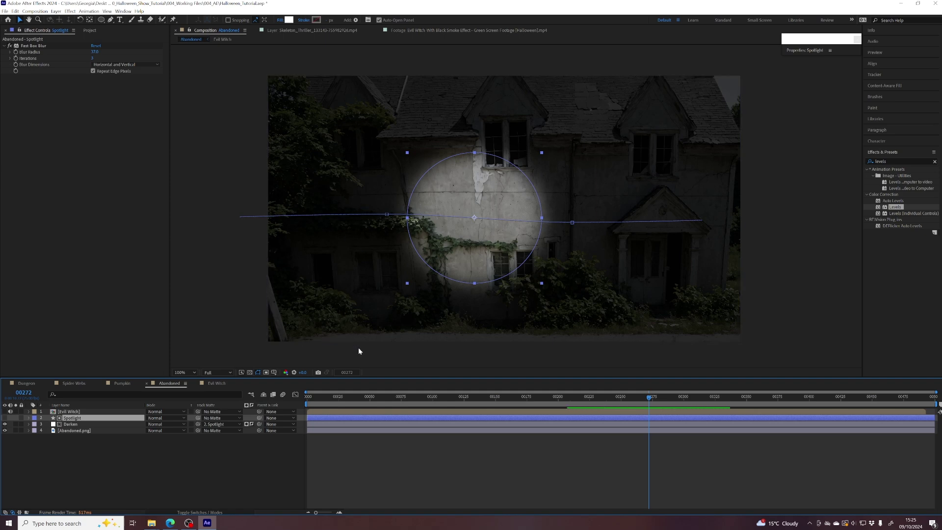
click(5, 418)
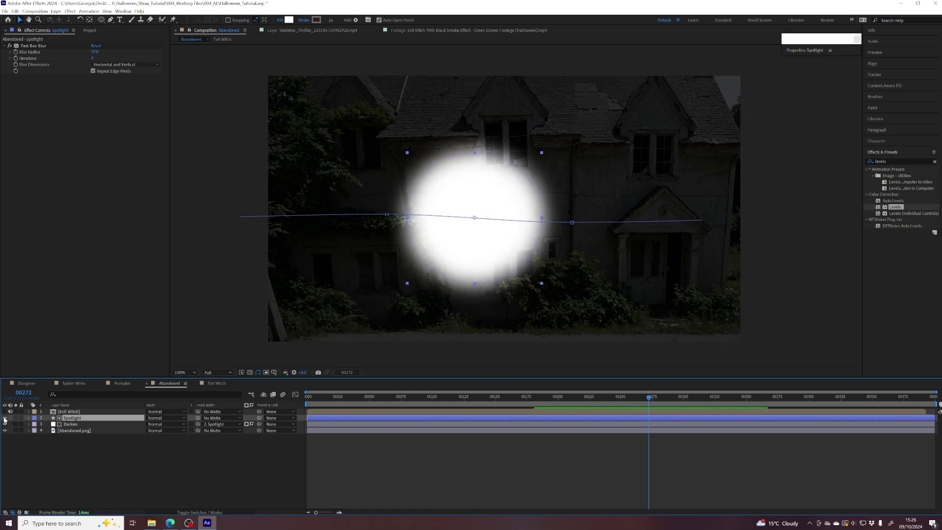
click(5, 418)
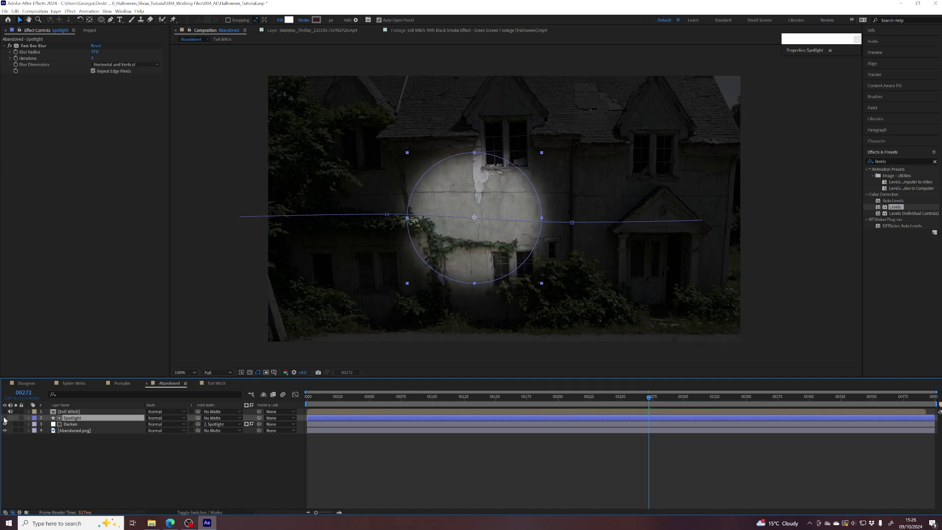
click(71, 425)
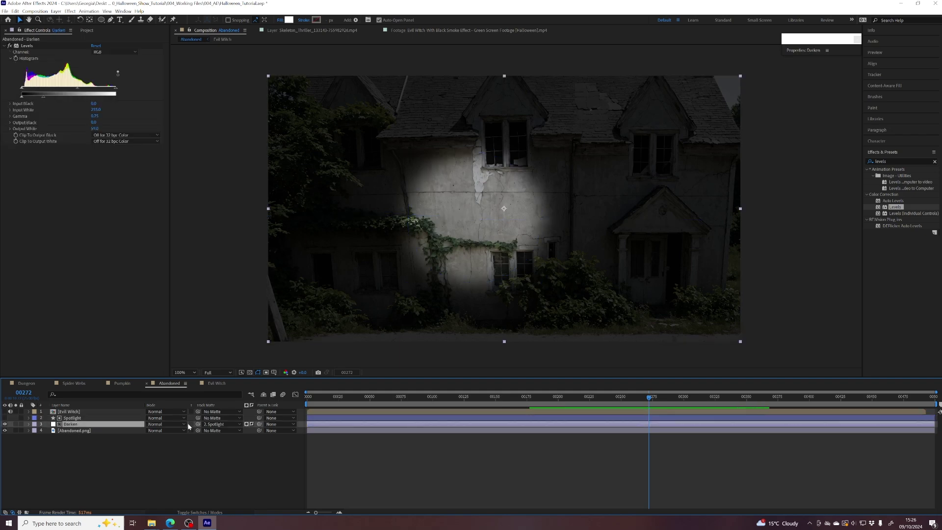
click(72, 419)
click(67, 424)
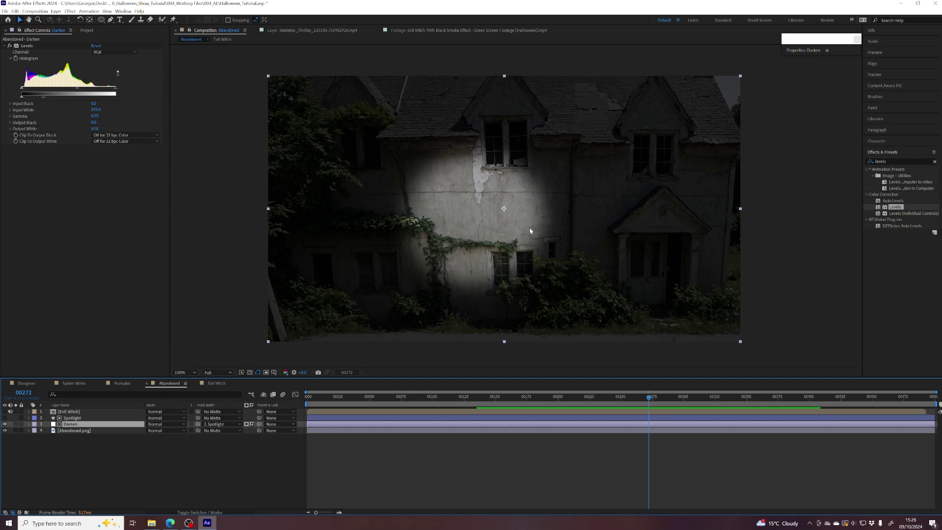
click(37, 418)
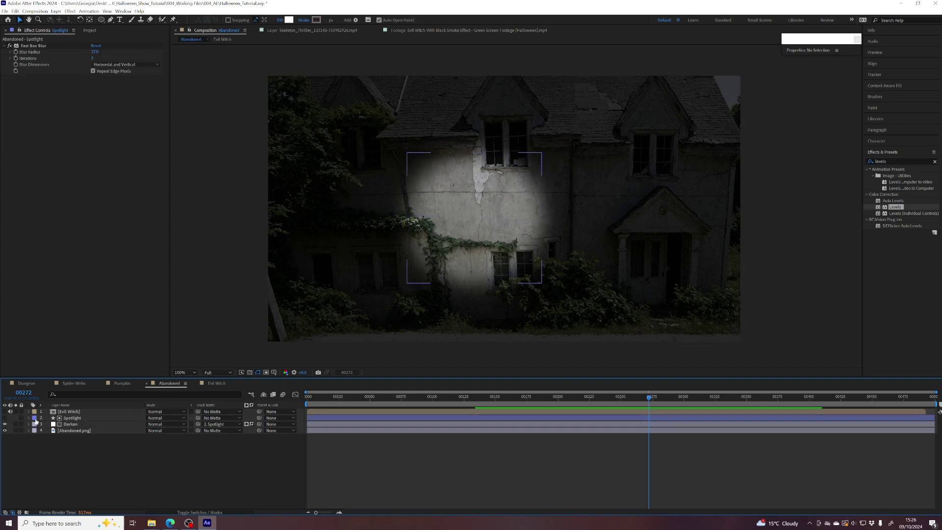
key(F2)
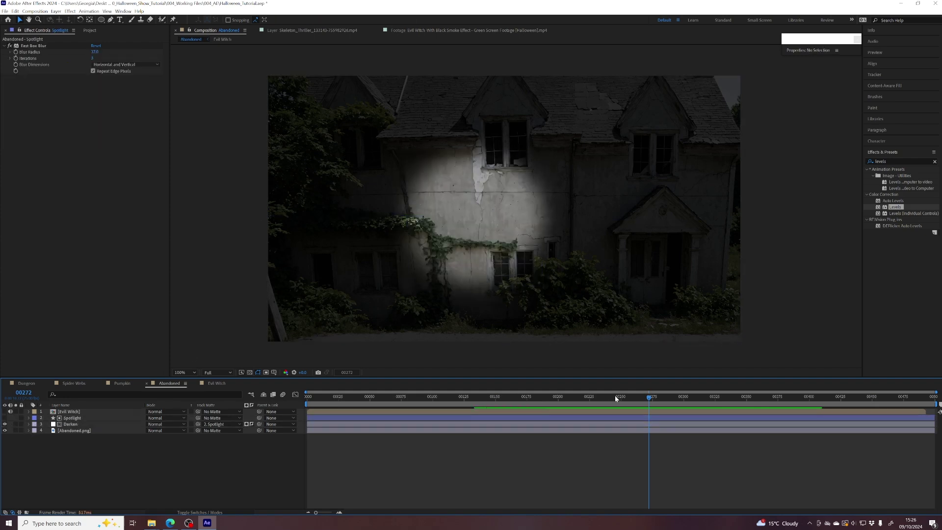
- Show the Evil Witch layer again and scrub through the timeline to preview the moving spotlight, stopping at frame 269
drag(616, 398, 699, 398)
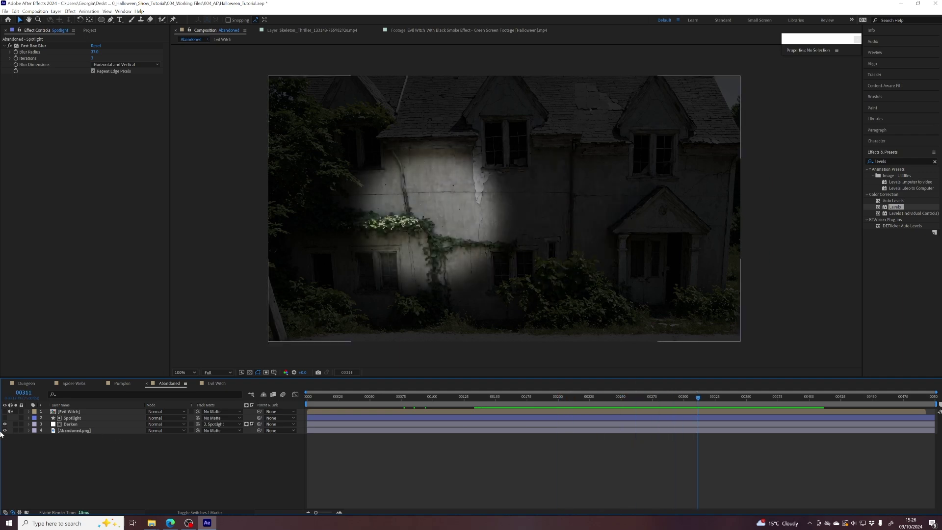
click(4, 412)
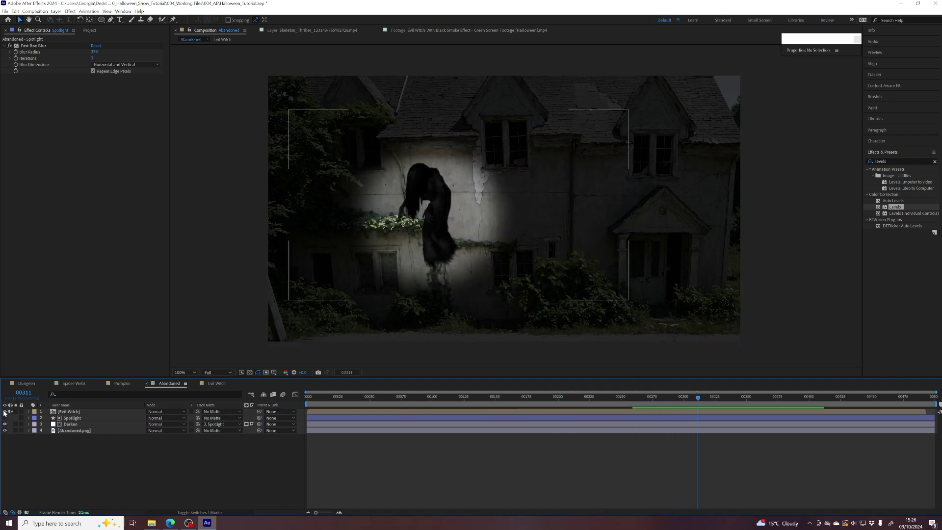
click(636, 398)
drag(605, 401, 646, 399)
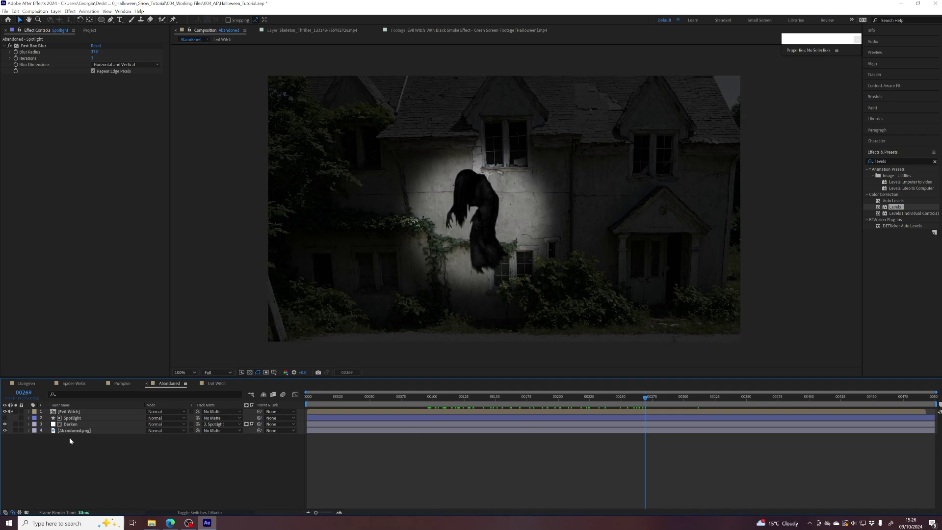
- Lower the Levels output white to about 20 on the Darken layer and reduce it slightly on the Evil Witch layer
click(71, 425)
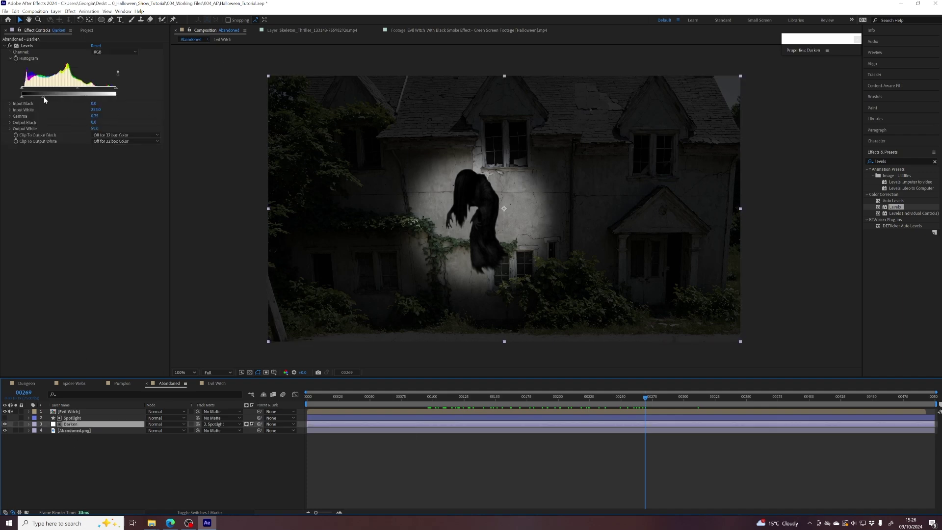
drag(44, 97, 31, 98)
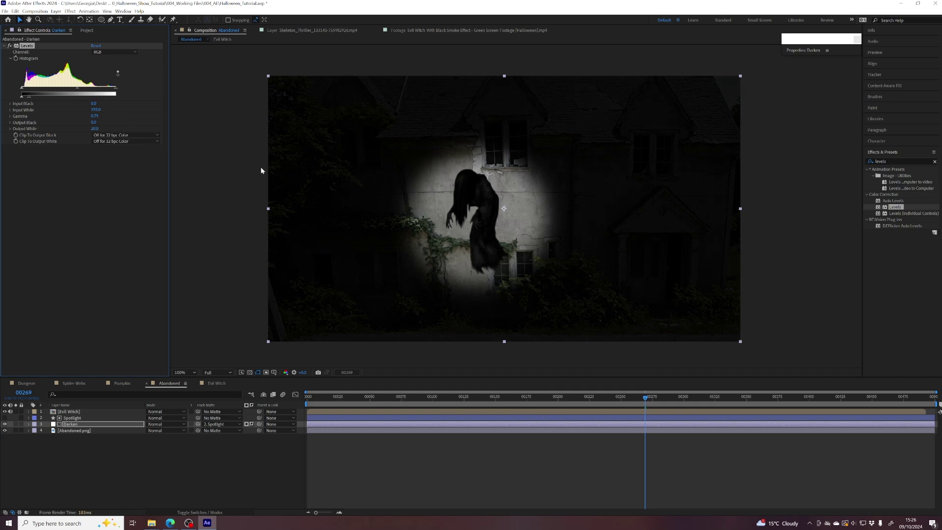
click(339, 172)
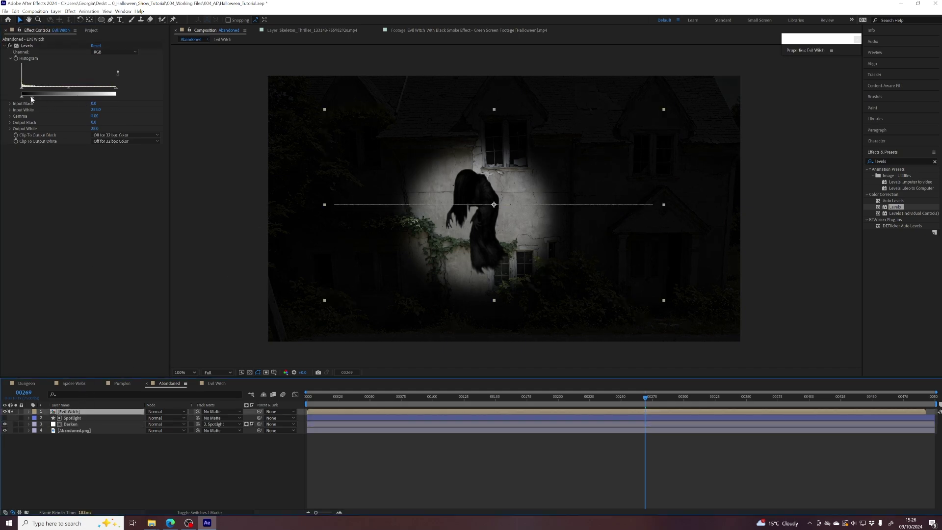
drag(31, 97, 27, 99)
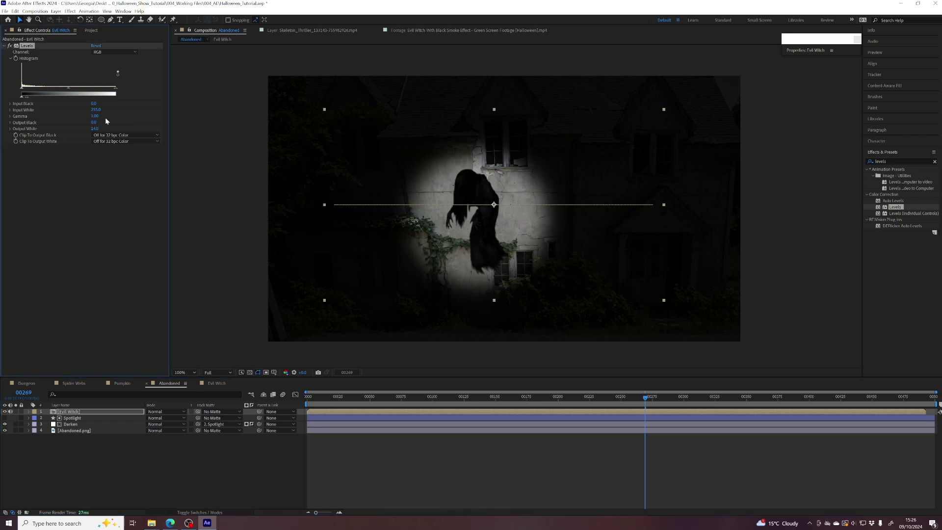
- Search the effects for "blur" to find a directional blur for the Evil Witch layer
click(63, 414)
click(893, 162)
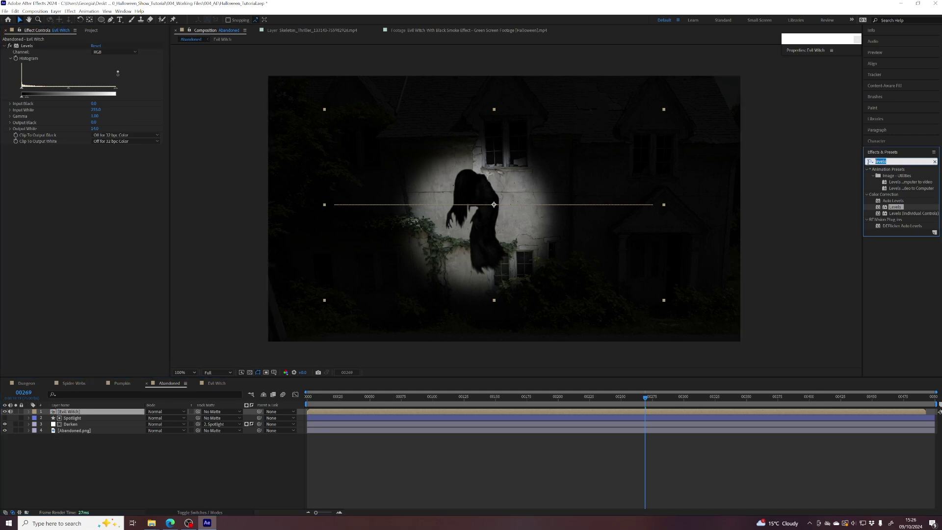
text(blur)
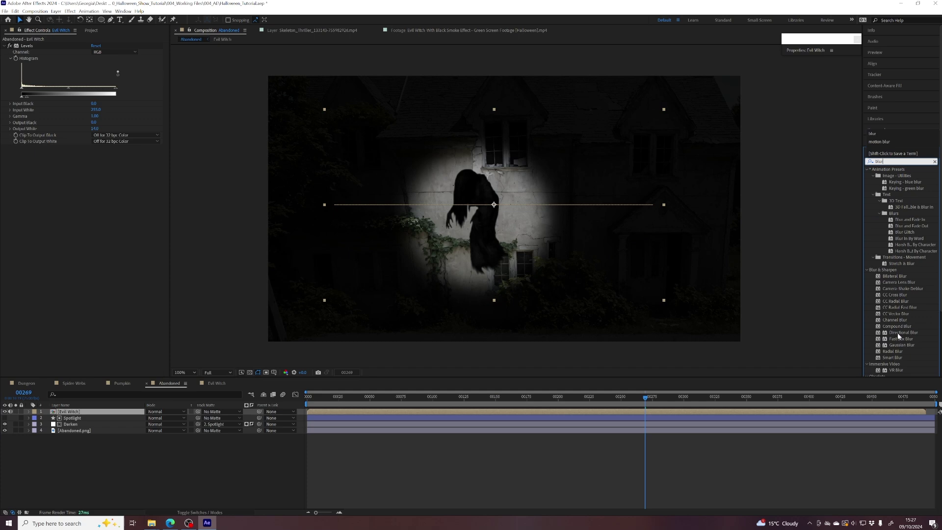
drag(897, 333, 67, 414)
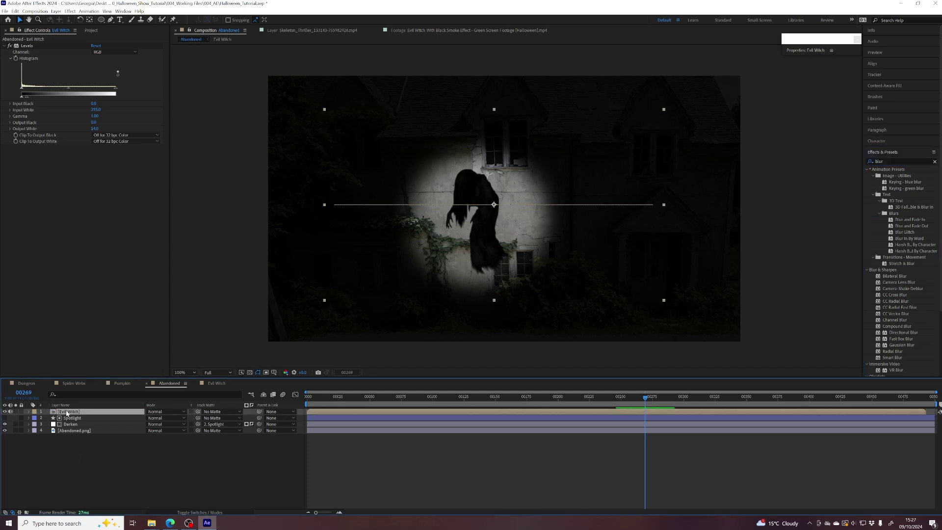
- Add a Drop Shadow layer style to the Evil Witch layer and expand its settings
right_click(76, 414)
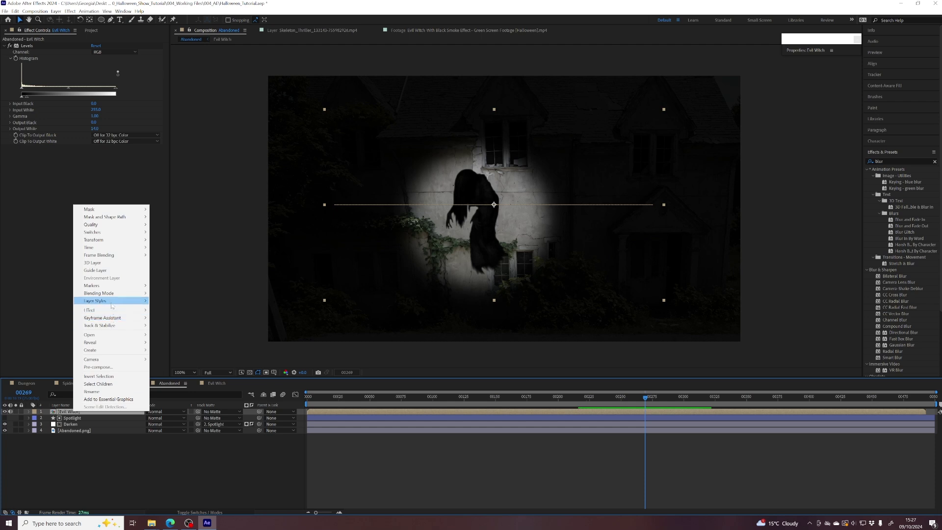
mouse_move(118, 301)
click(171, 325)
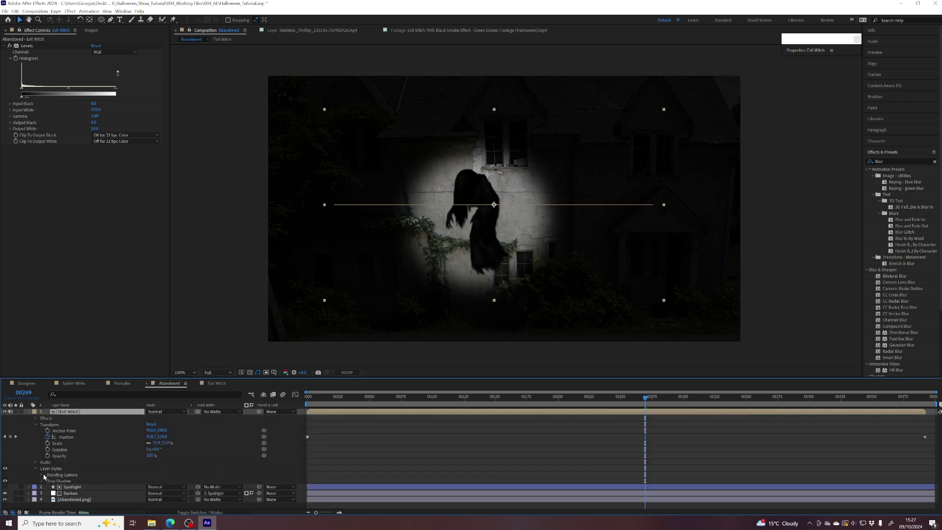
click(43, 481)
scroll(70, 453, down, 3)
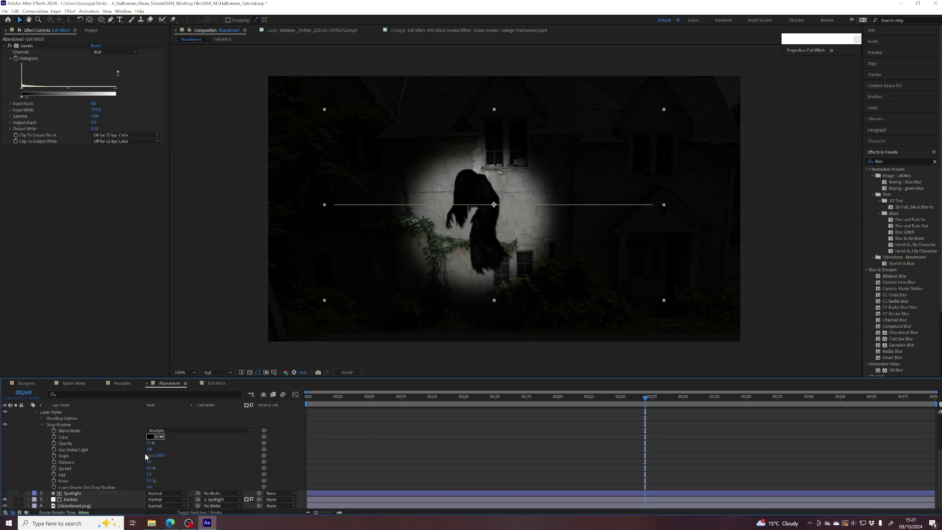
- Offset the Evil Witch's drop shadow up and left by increasing its distance and turning its angle to about 330°, with softer size and lower opacity
mouse_move(148, 462)
mouse_down()
mouse_move(170, 465)
mouse_move(154, 462)
mouse_up()
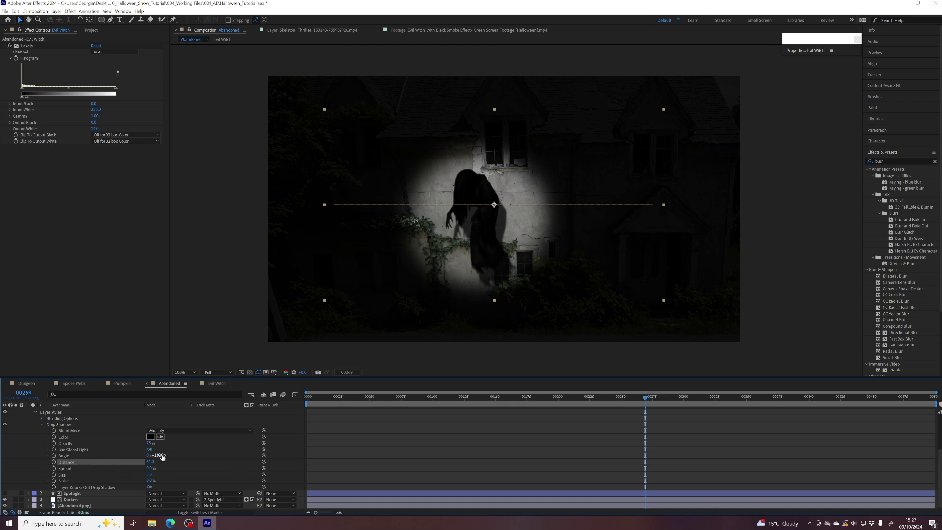
drag(157, 455, 178, 453)
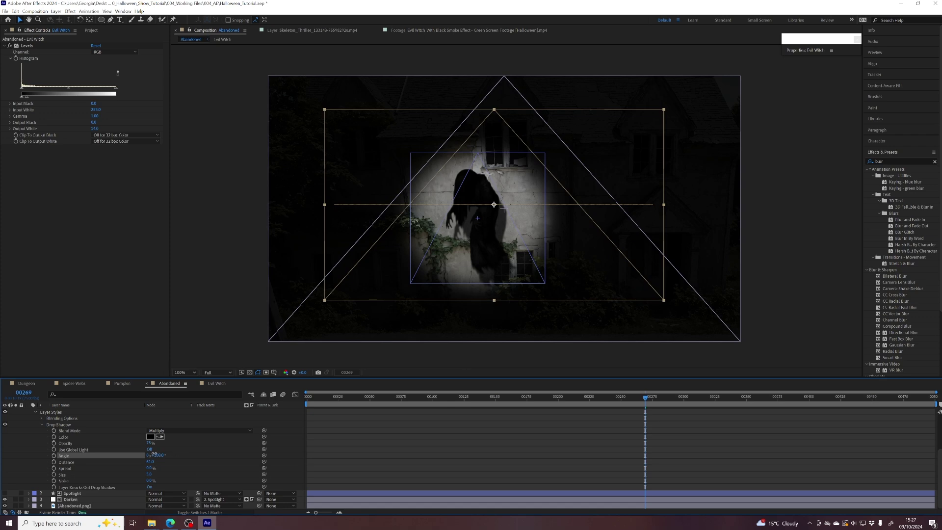
drag(161, 455, 187, 455)
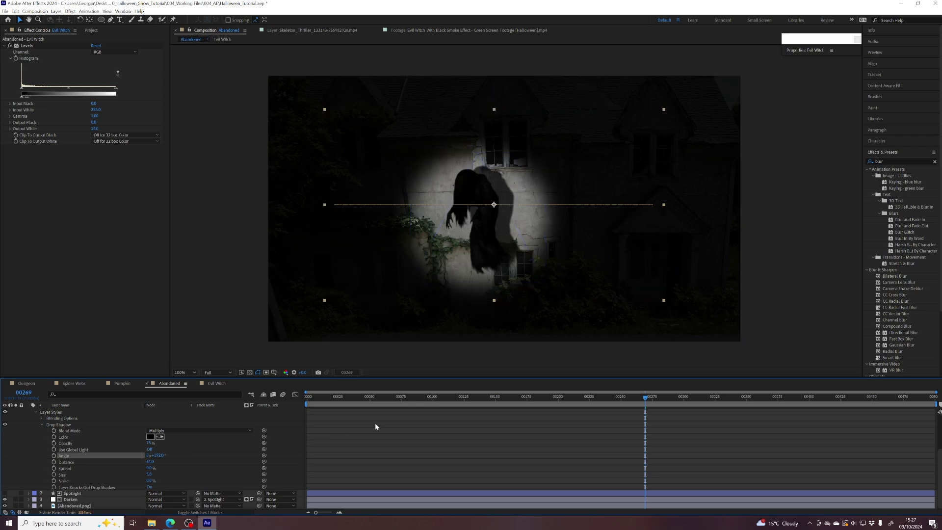
drag(155, 455, 212, 459)
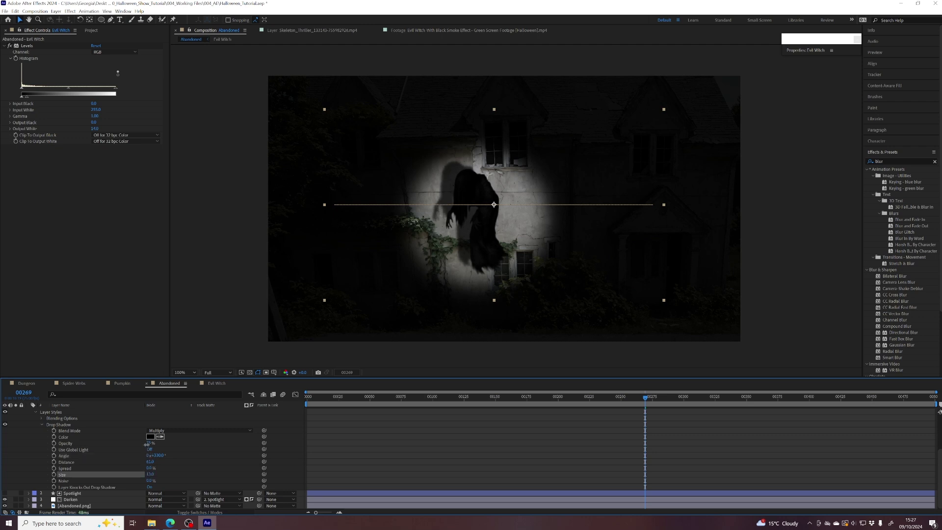
drag(149, 443, 142, 445)
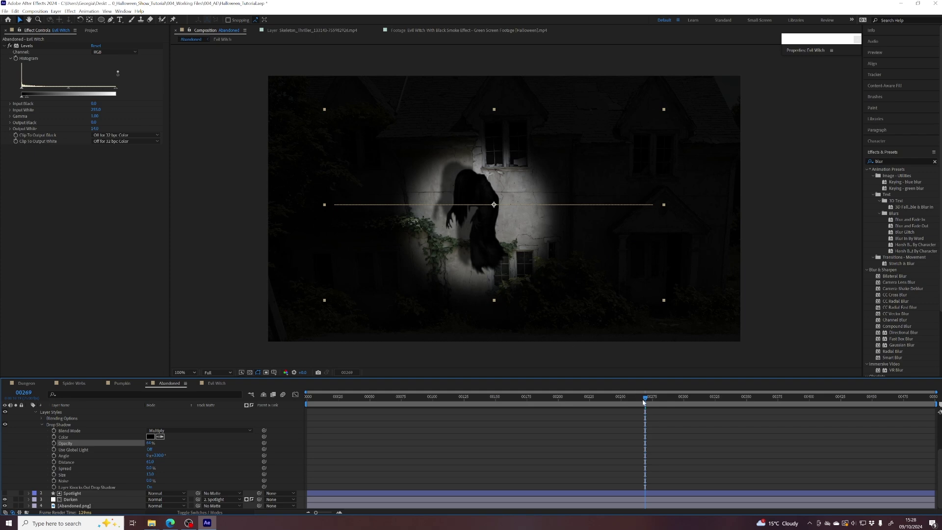
- At frame 284, increase the drop shadow's distance and lower its opacity further, and scrub back through the timeline to check it
drag(646, 400, 665, 405)
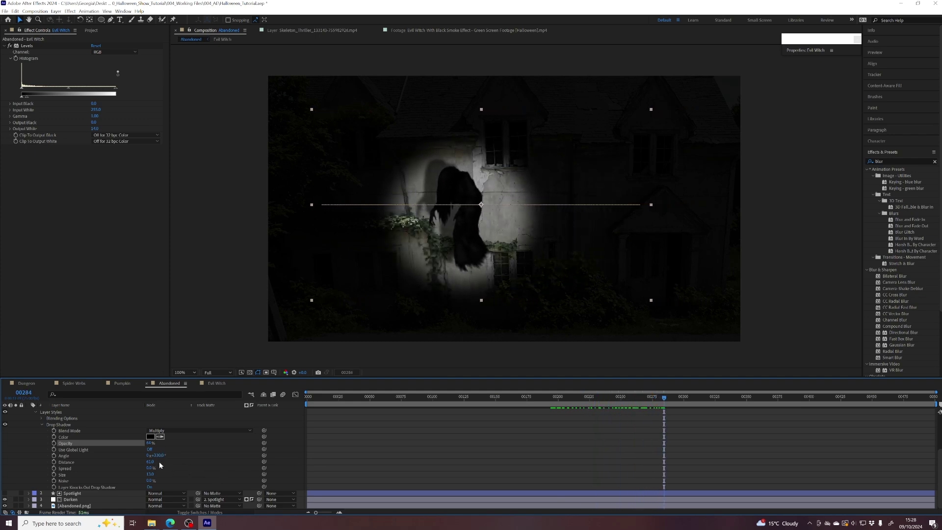
drag(150, 462, 145, 443)
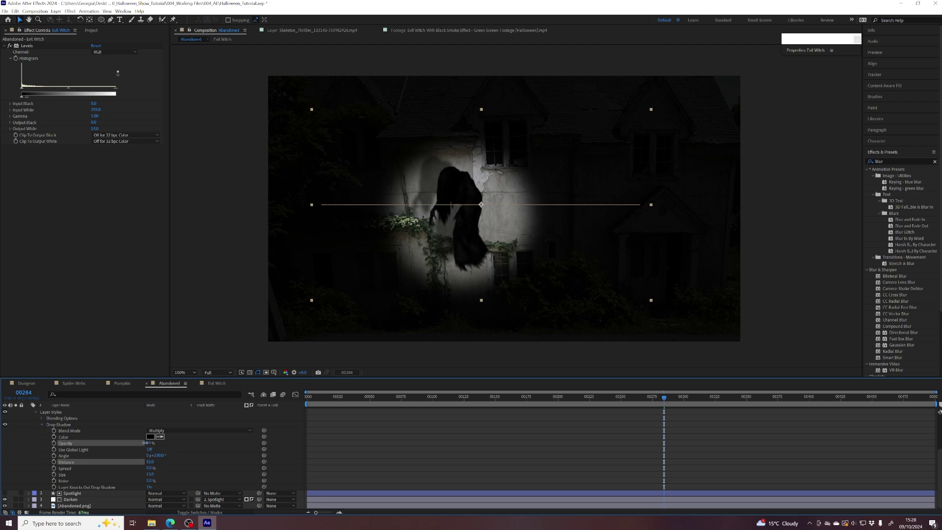
drag(663, 399, 586, 396)
- Inspect the witch footage's key in the Evil Witch composition using Keylight's Status and Screen Matte views
click(217, 384)
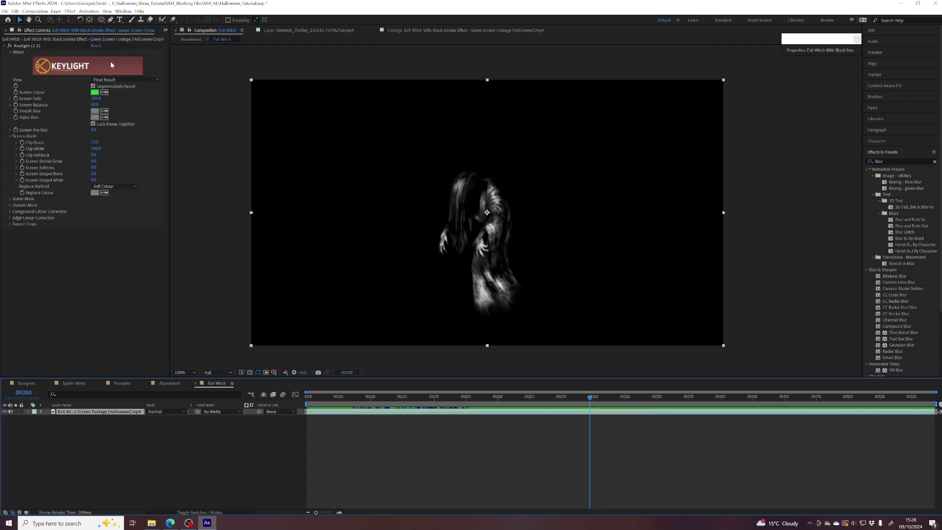
click(109, 80)
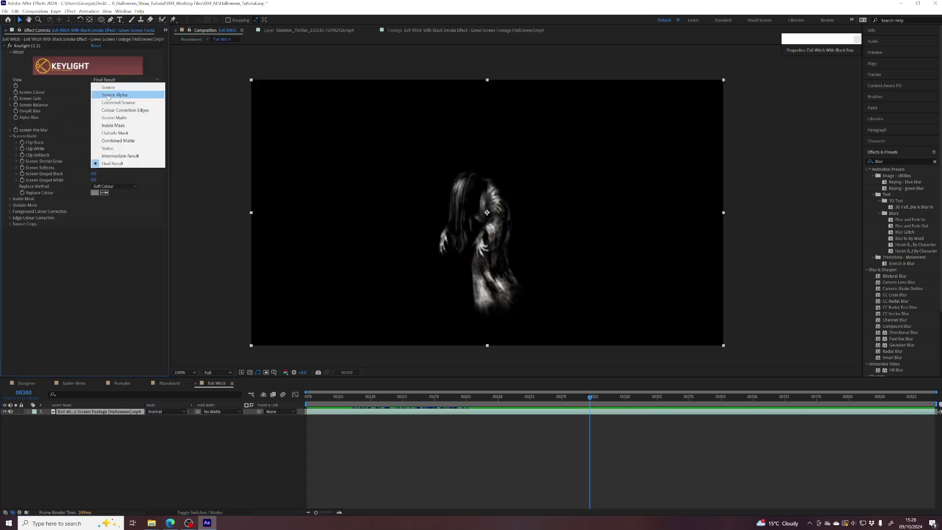
click(108, 149)
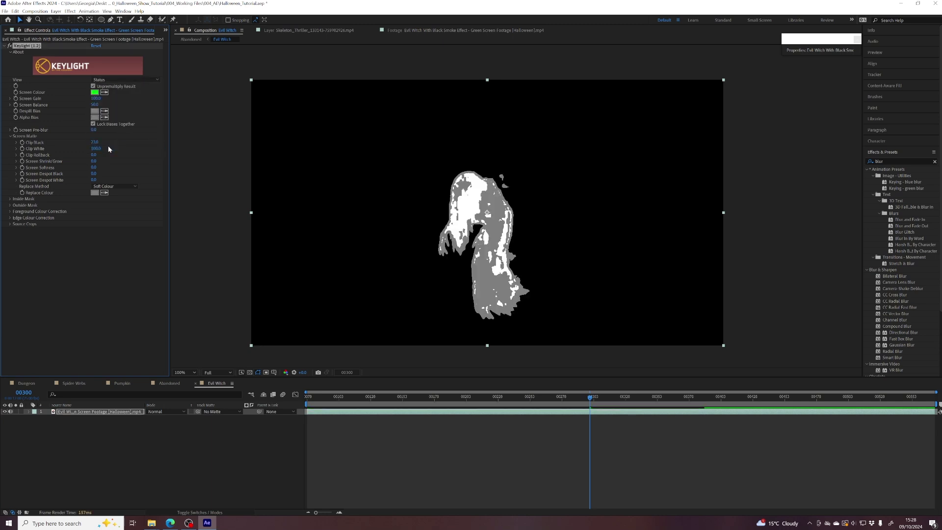
click(102, 80)
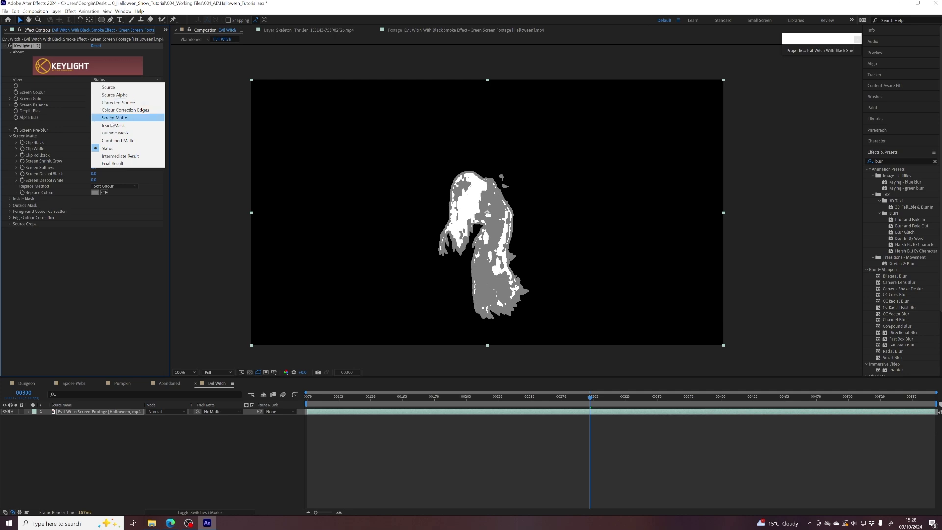
click(113, 118)
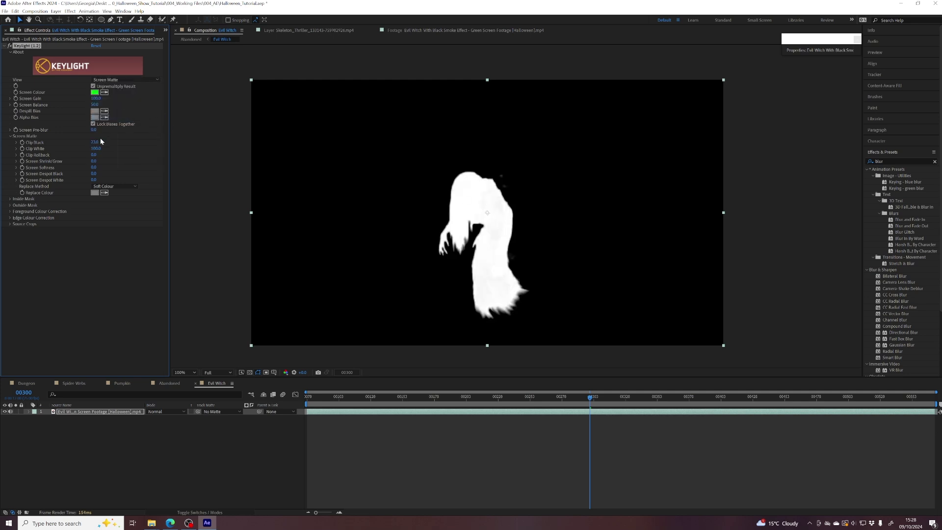
- Lower Keylight's Clip Black to about 9, restore the Final Result view, and check the witch against the transparency grid
drag(91, 142, 89, 142)
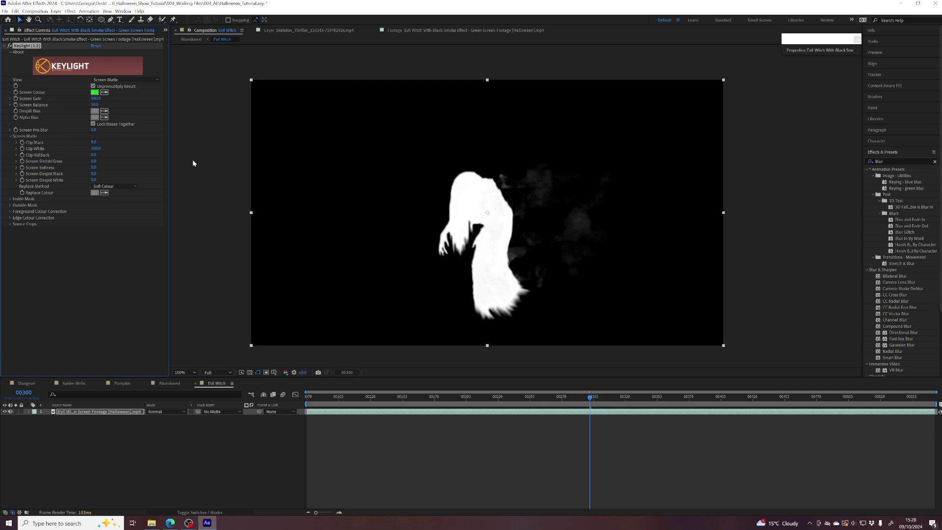
click(123, 80)
click(109, 162)
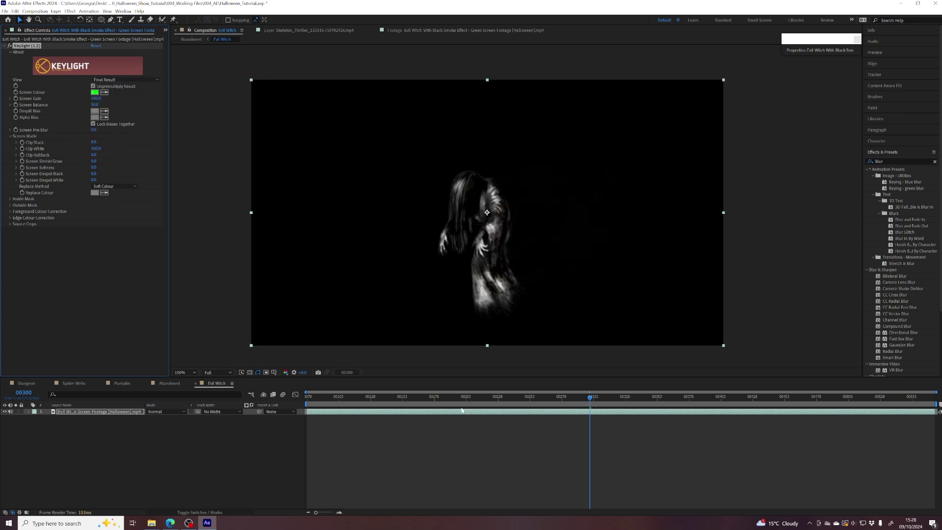
click(250, 373)
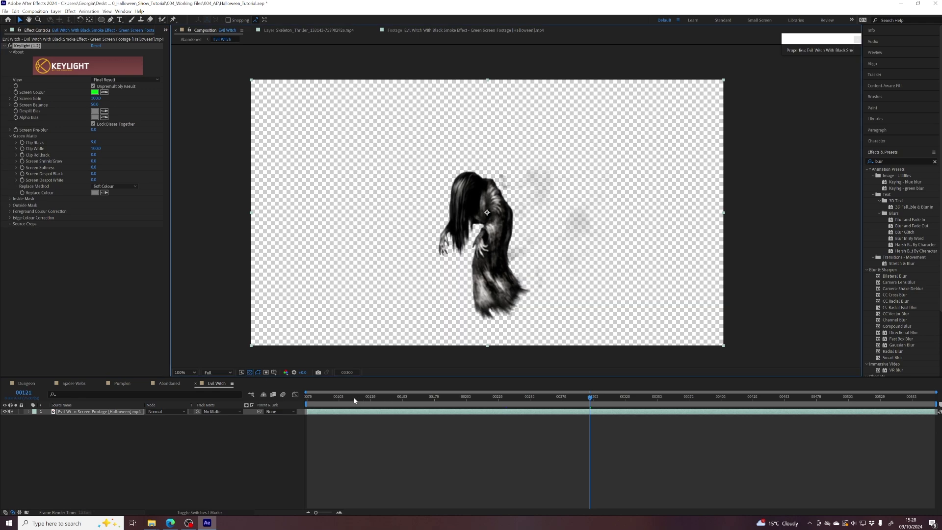
drag(337, 397, 430, 397)
- Return to the Abandoned composition and collapse the Evil Witch layer's properties
click(168, 384)
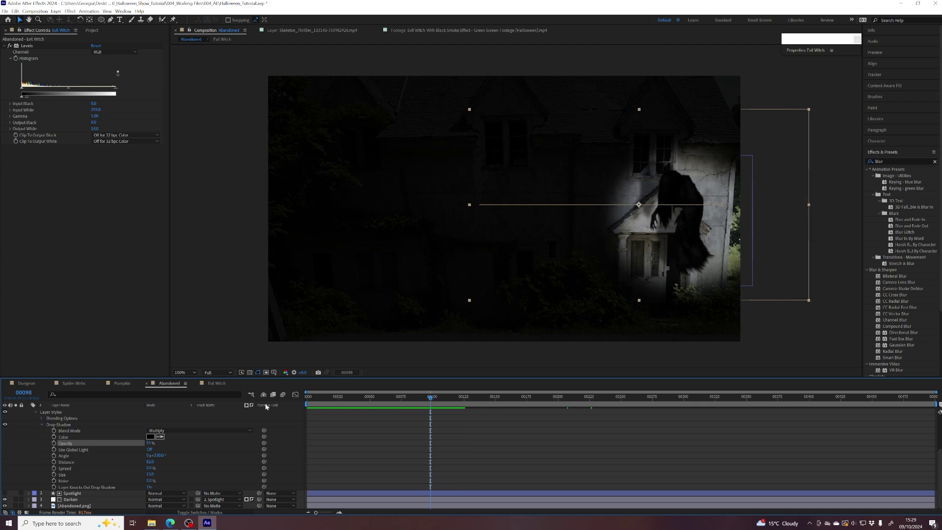
scroll(73, 432, up, 3)
click(29, 413)
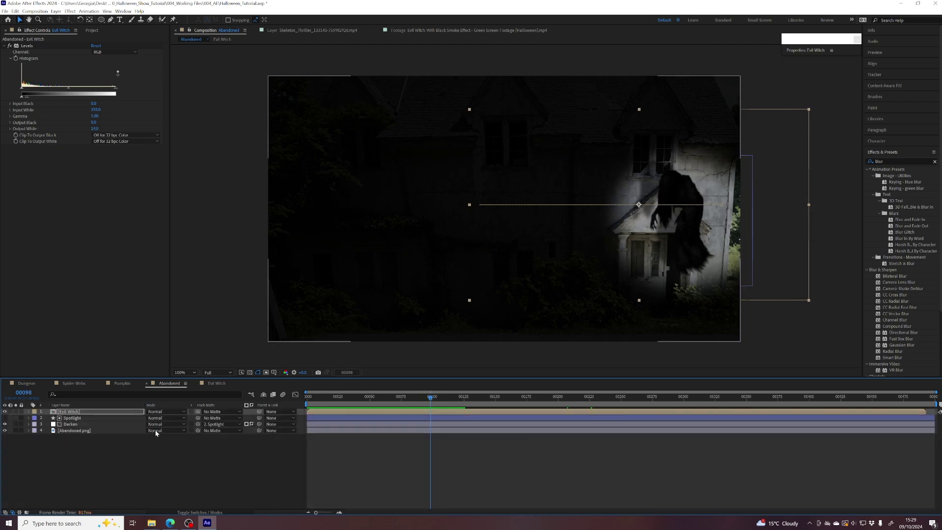
- Add banshee-scream-35937.mp3 from the project's SFX folder to the Abandoned composition as the lowest layer
click(92, 31)
click(17, 118)
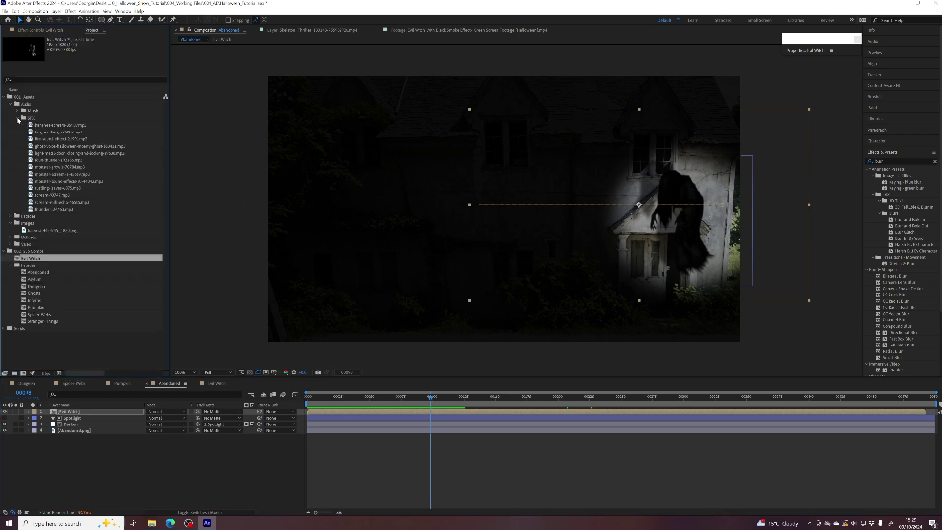
click(59, 125)
drag(59, 127, 90, 454)
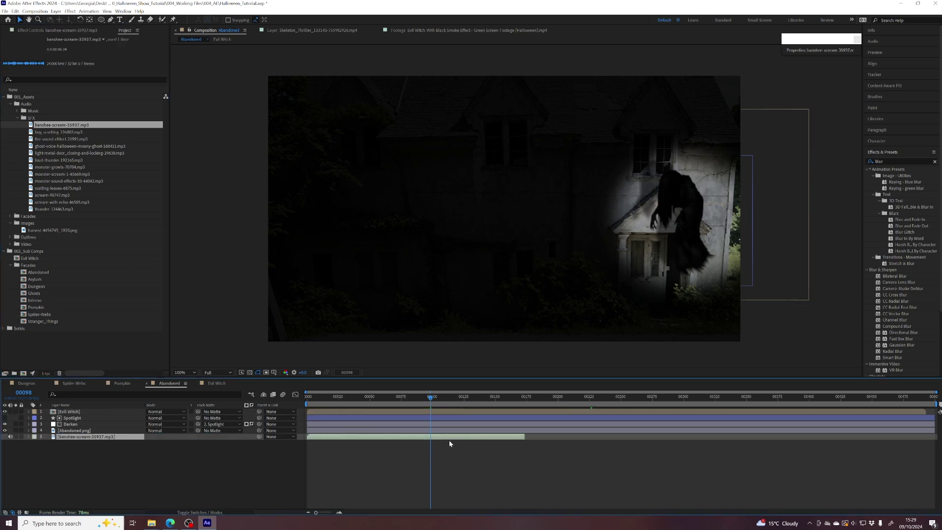
- Preview the scream with the scene and shift its audio clip later to start at about frame 43
drag(404, 437, 415, 433)
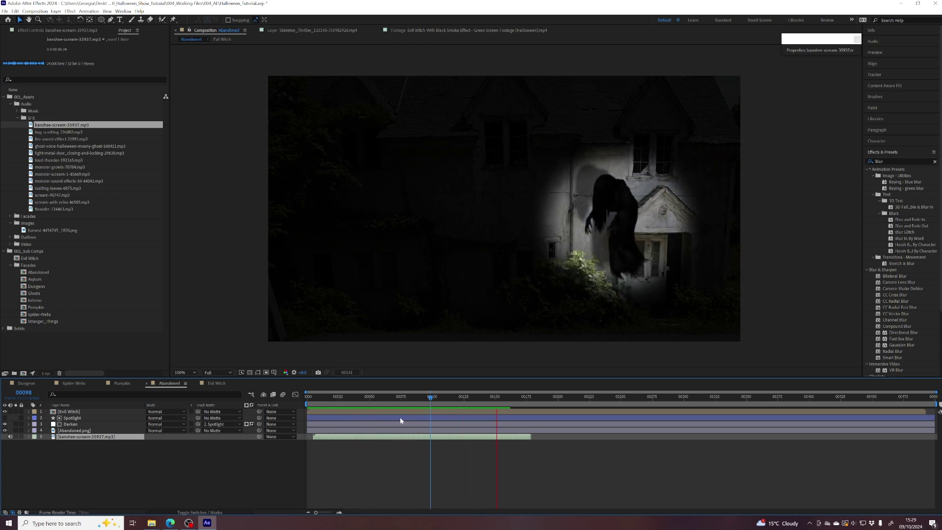
key(space)
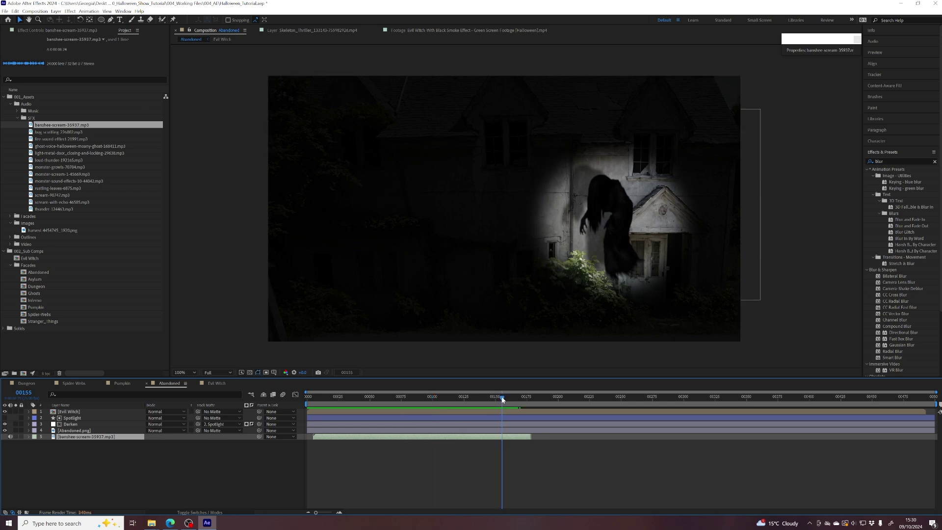
drag(502, 399, 496, 398)
drag(413, 440, 460, 440)
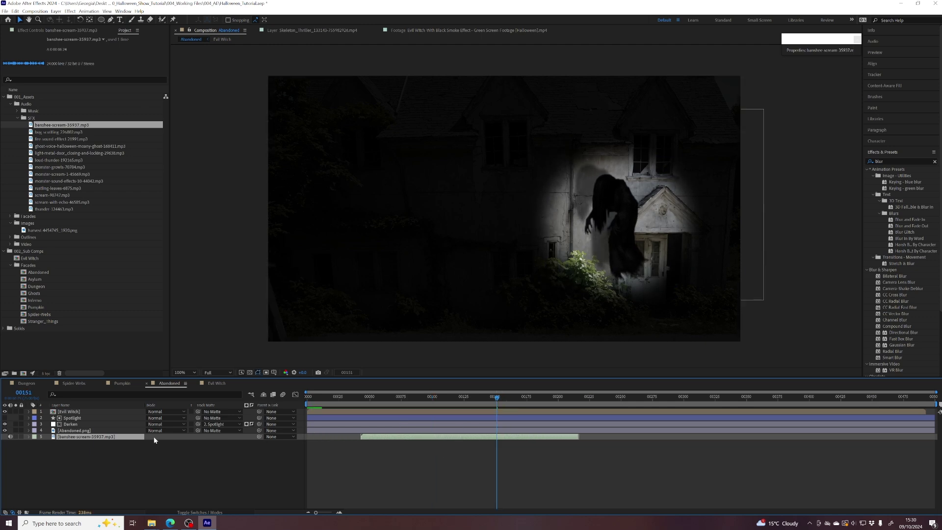
- Duplicate the banshee scream layer and shift the copy to start at about frame 271, scrubbing to frame 324
click(15, 10)
click(24, 98)
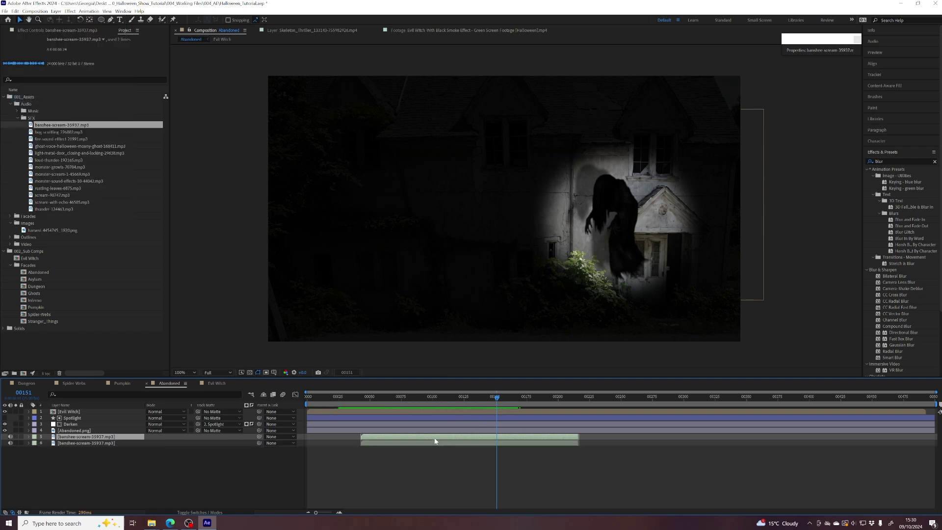
drag(436, 440, 722, 431)
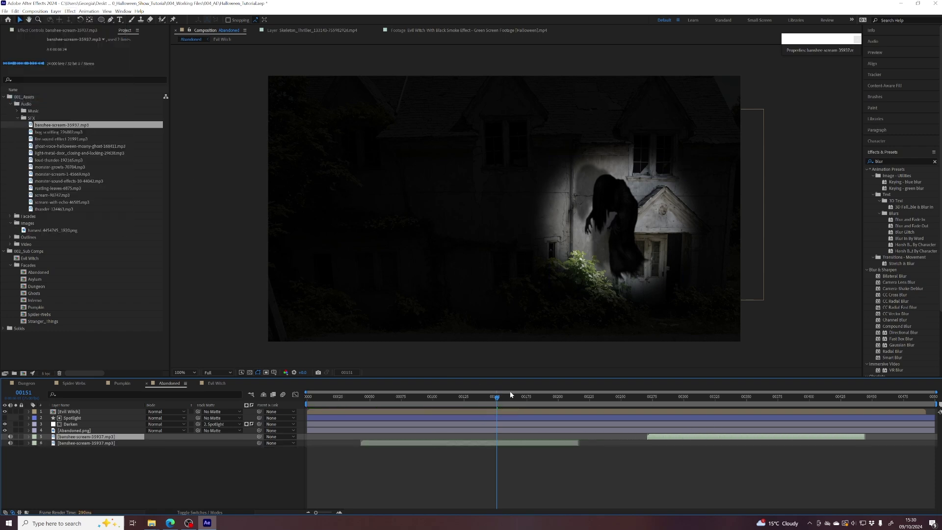
drag(500, 396, 715, 393)
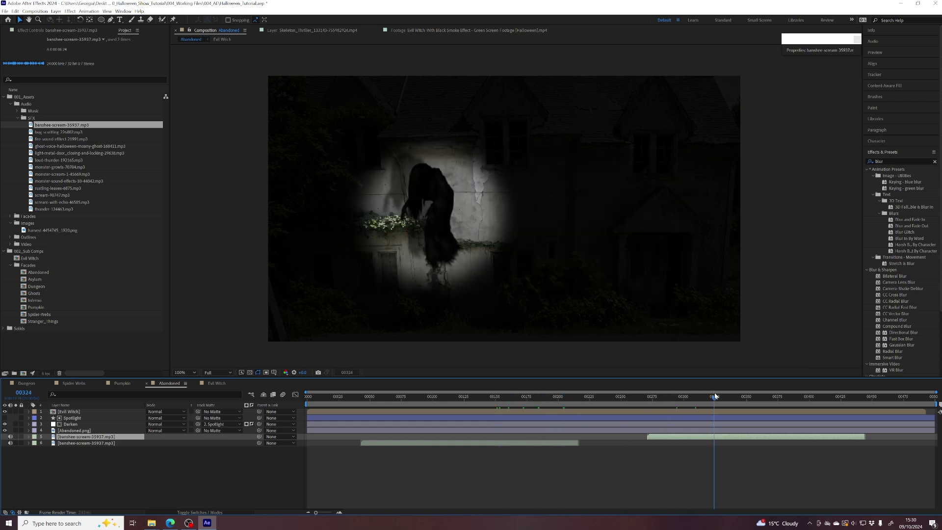
- Set the Audio Levels of the later banshee scream copy to -10 dB
click(29, 437)
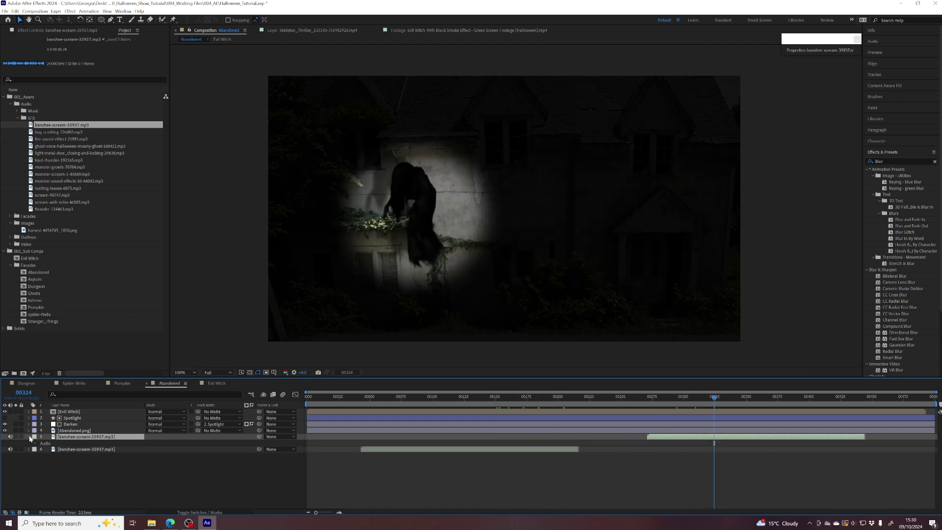
click(34, 444)
click(148, 449)
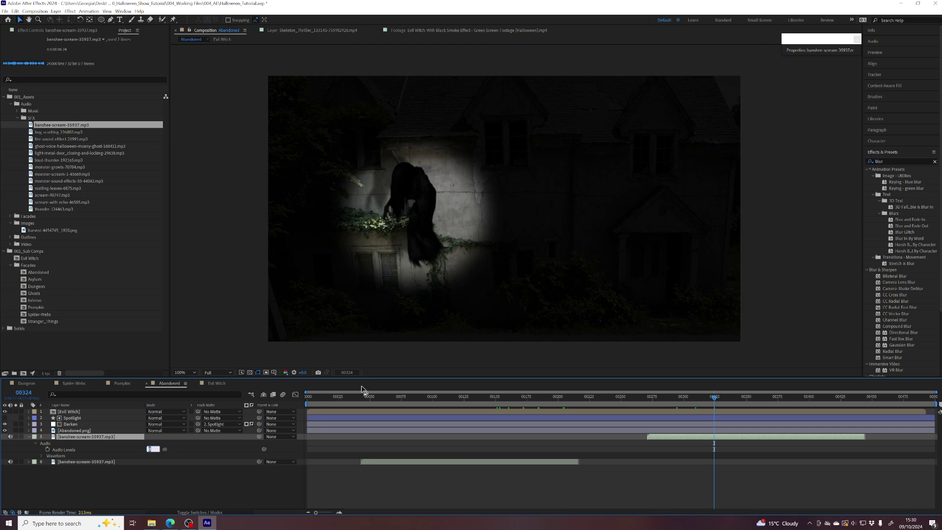
text(-10)
key(Return)
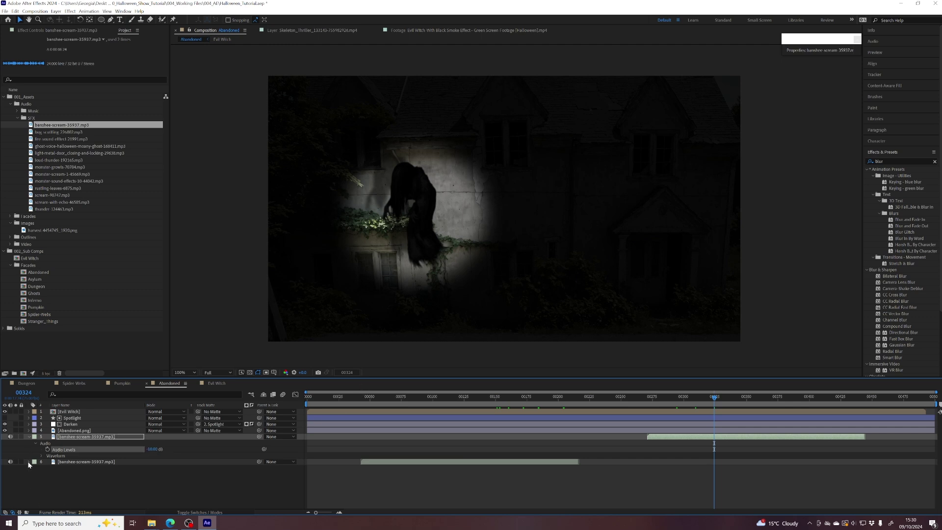
- Set the Audio Levels of the earlier banshee scream layer to -10 dB
click(29, 462)
click(36, 469)
click(152, 475)
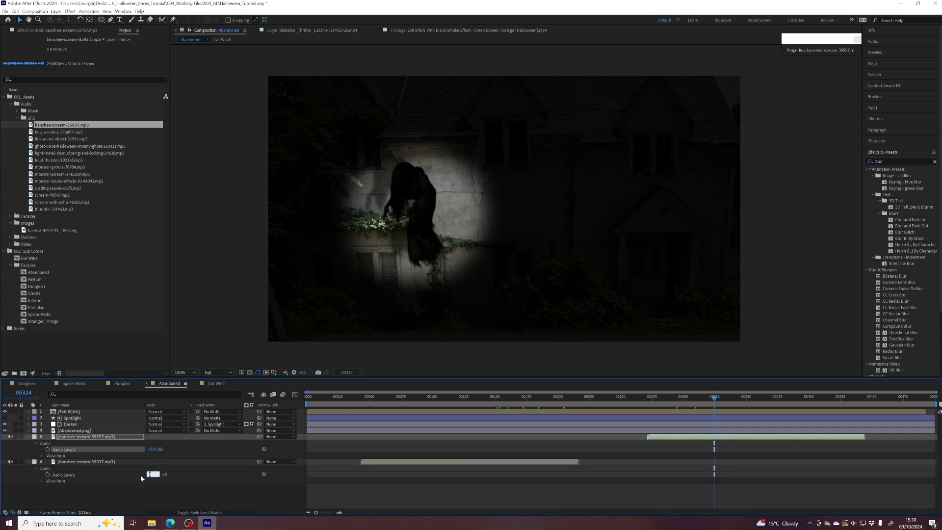
text(-10)
key(Return)
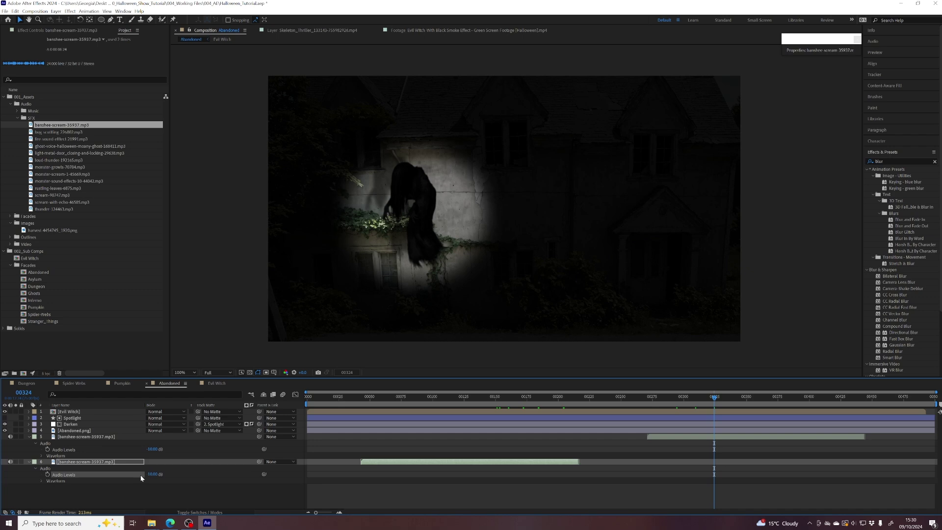
- Collapse the properties of both banshee scream layers and preview the Abandoned composition with its quieter screams
click(29, 436)
click(30, 443)
click(60, 466)
click(491, 396)
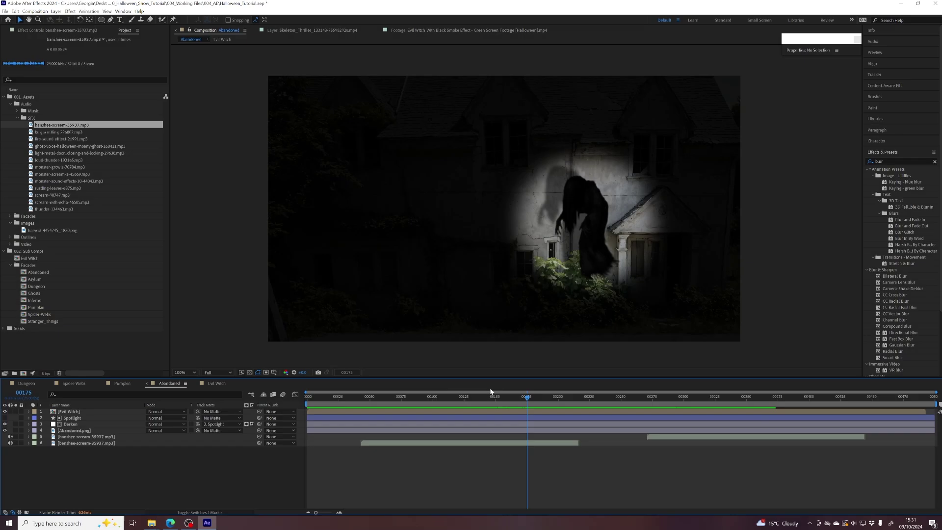
key(space)
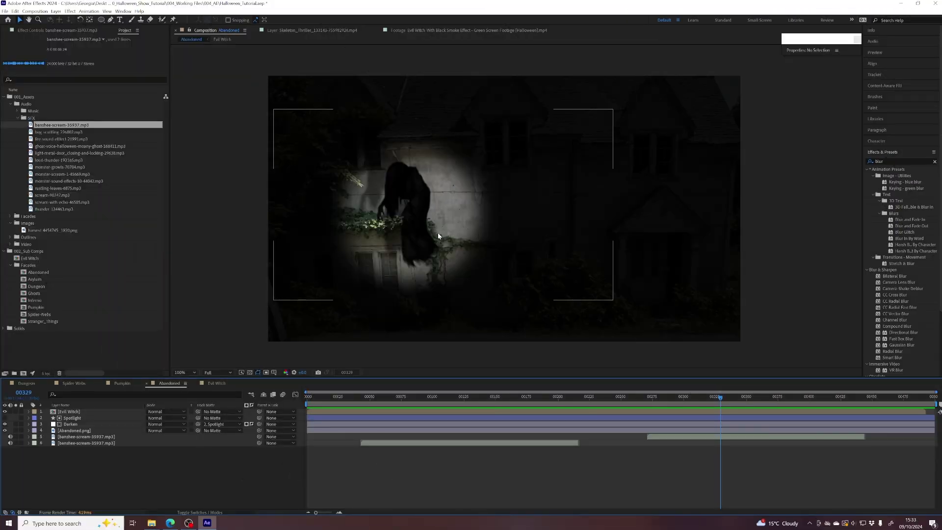
- Open the Asylum composition and move the playhead to frame 59
double_click(24, 280)
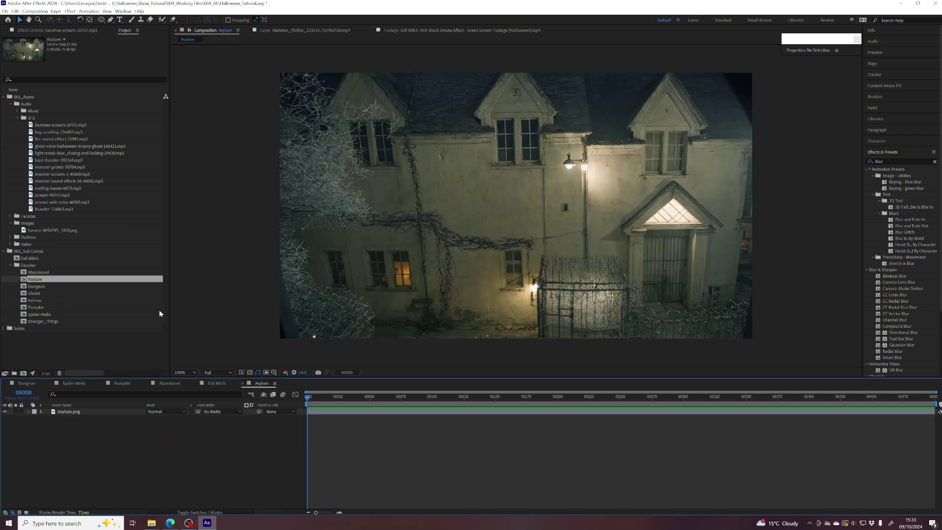
drag(335, 397, 356, 396)
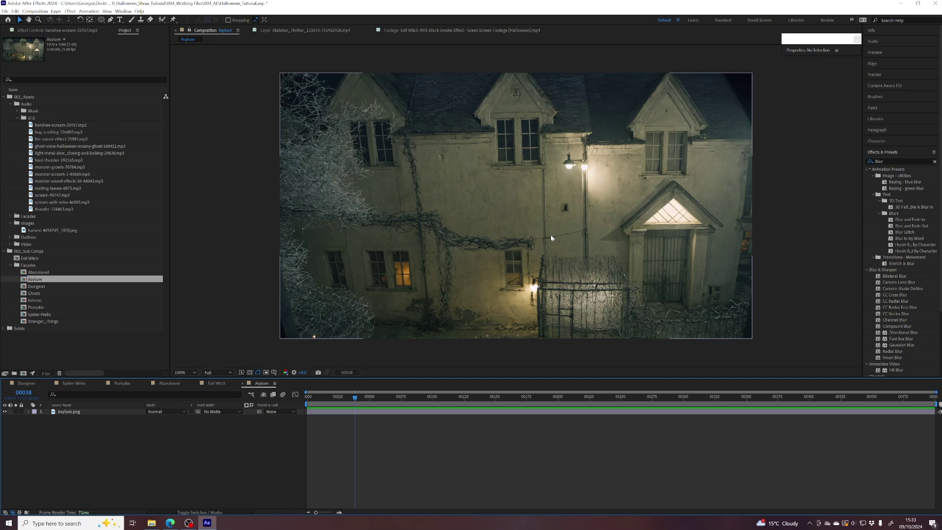
drag(543, 190, 552, 193)
click(381, 396)
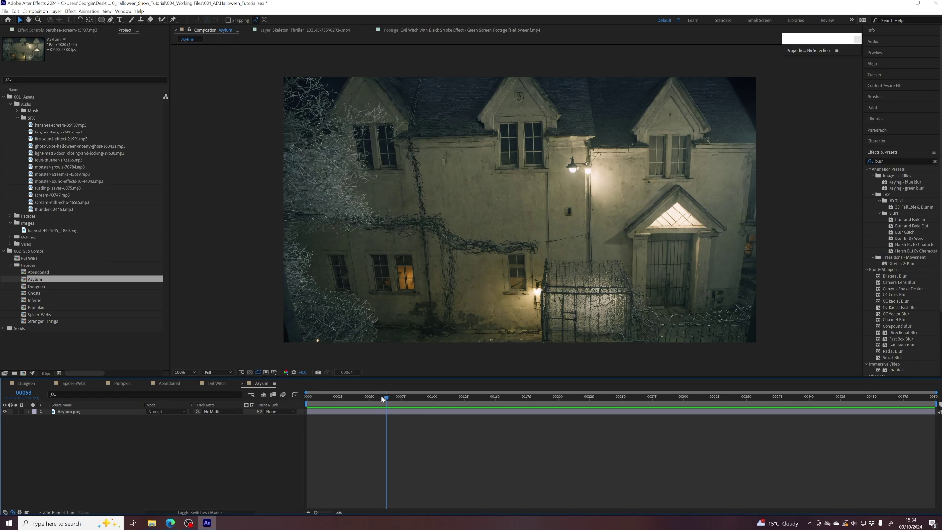
- Draw a four-point Pen mask on Asylum.png around the left pane of the upper-left window and adjust its lower-left corner
click(68, 412)
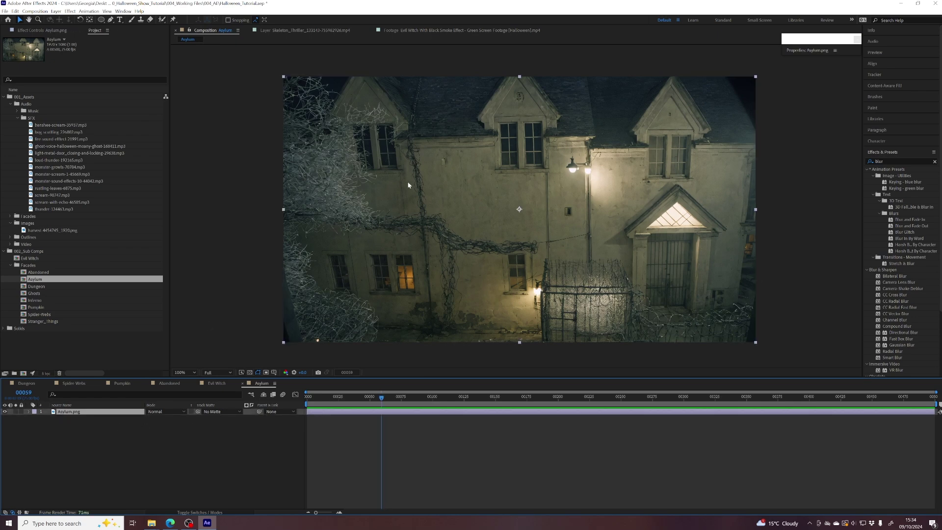
drag(401, 182, 455, 232)
scroll(455, 231, up, 2)
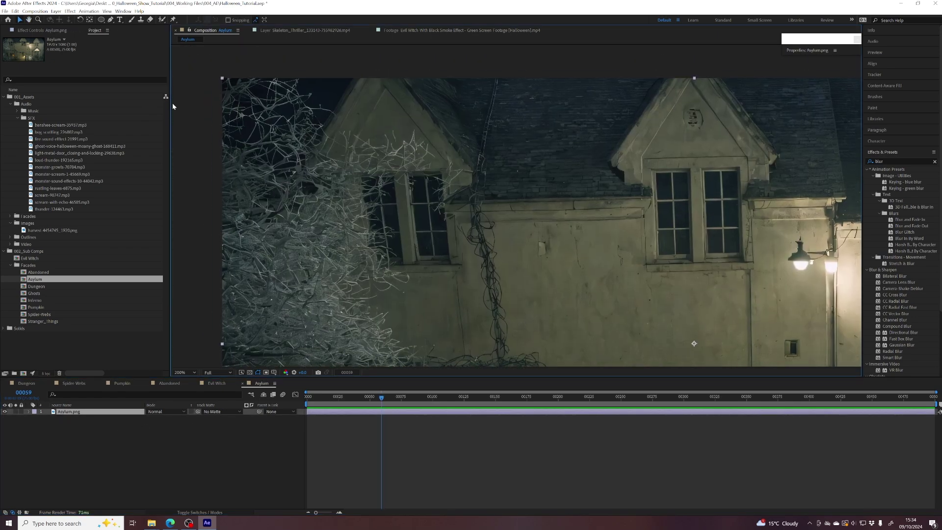
click(111, 19)
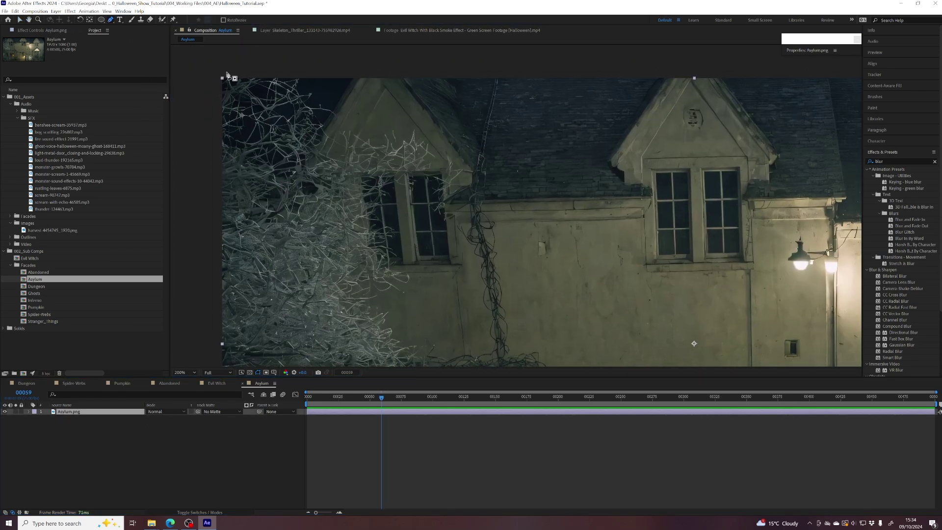
click(362, 178)
click(375, 263)
click(403, 259)
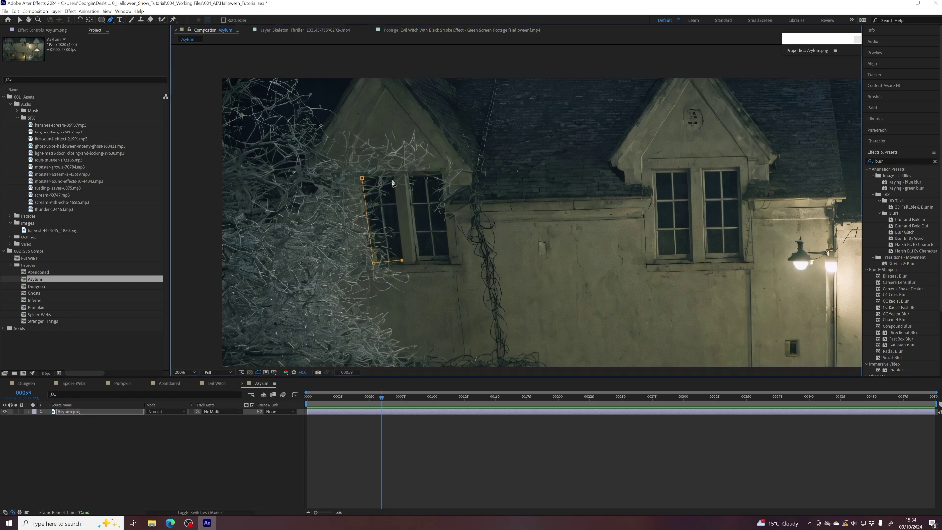
click(394, 178)
click(362, 179)
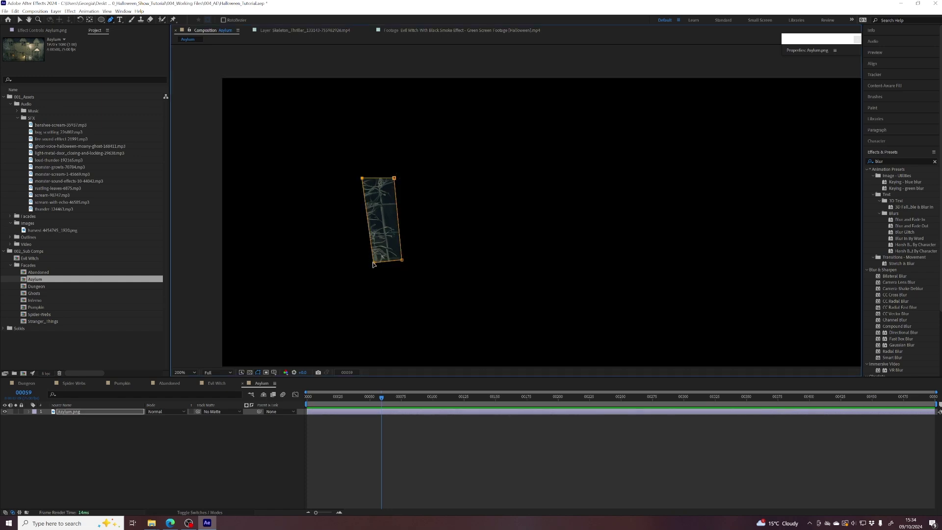
drag(371, 262, 370, 261)
- Set the mode of Asylum.png's first mask to Subtract to cut out the window pane
click(28, 411)
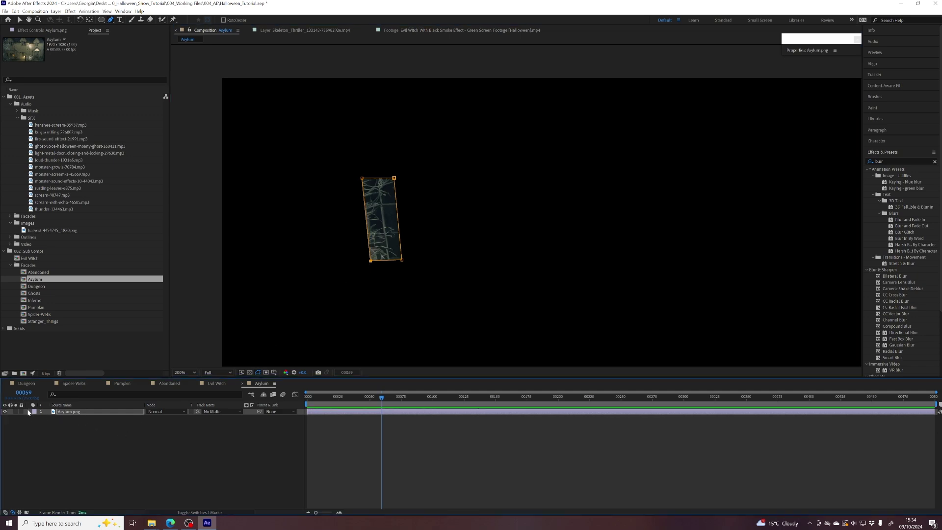
click(35, 418)
click(165, 425)
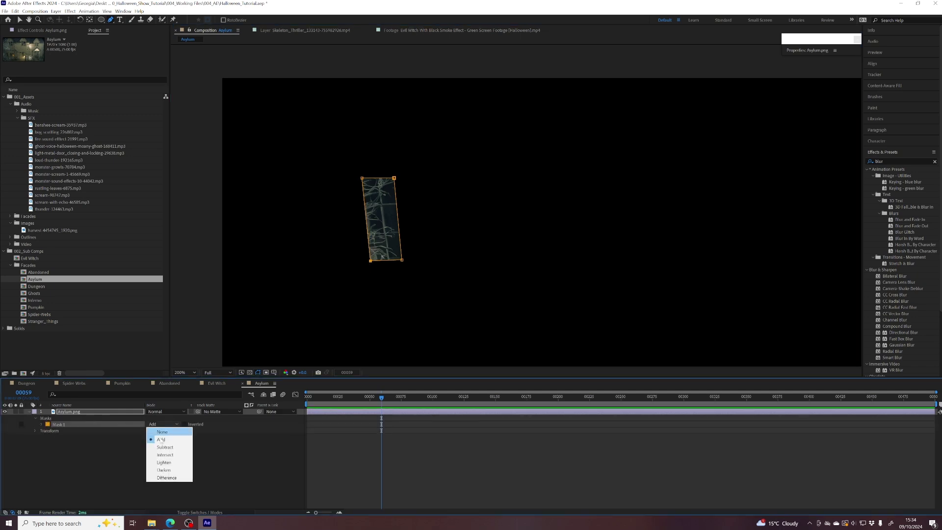
click(162, 440)
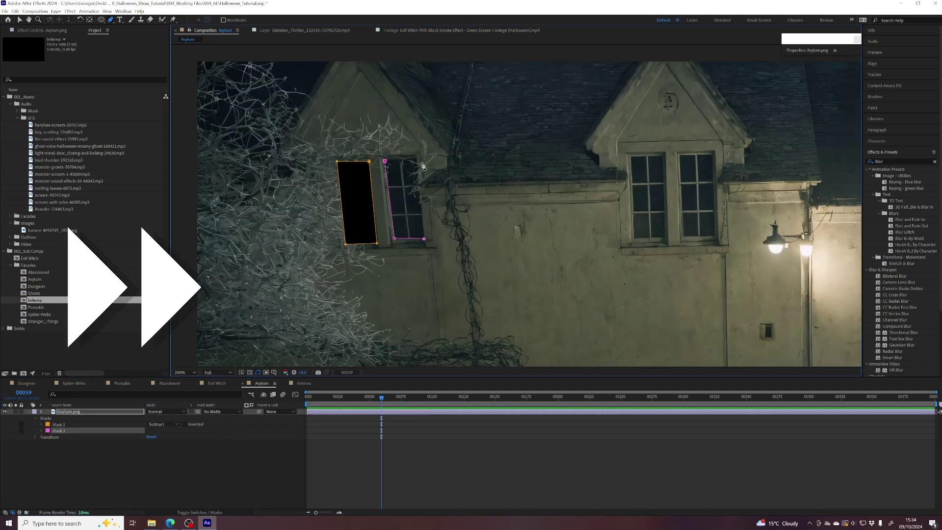
- Mask the right pane of the upper-left window and both panes of the upper-middle window on Asylum.png
click(385, 161)
scroll(491, 196, right, 10)
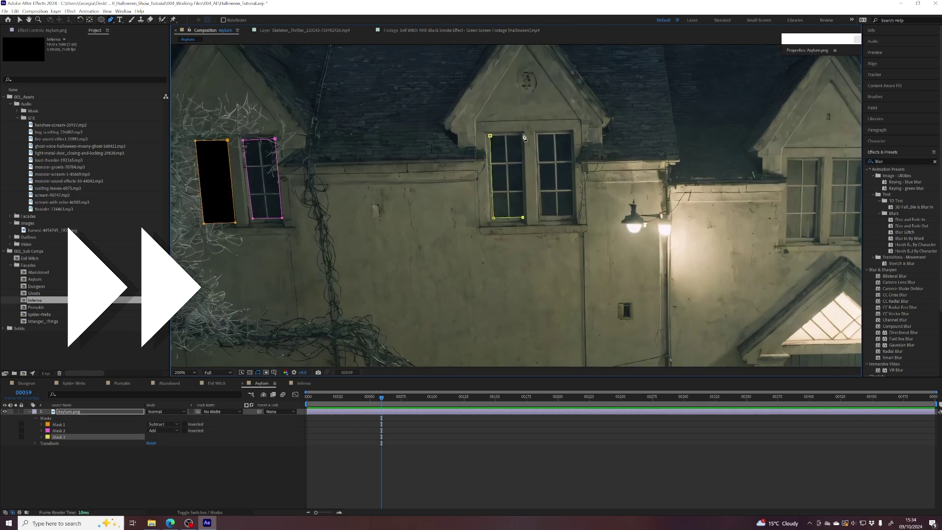
click(549, 139)
click(575, 139)
click(549, 139)
- Mask the upper-right window panes and all four lower-floor window panes on Asylum.png with four-point masks
drag(441, 245, 511, 128)
drag(343, 196, 638, 196)
click(318, 197)
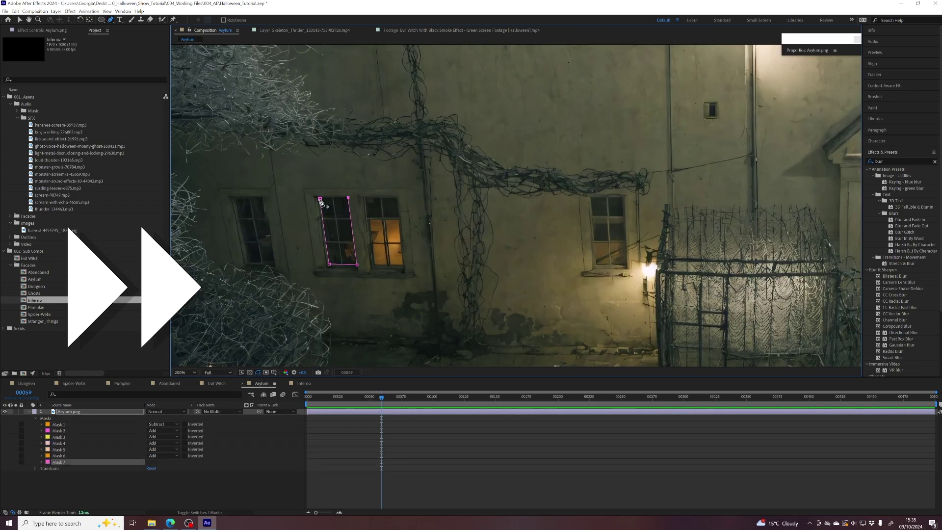
click(271, 196)
mouse_move(303, 226)
mouse_down()
mouse_move(400, 240)
mouse_move(81, 207)
mouse_up()
scroll(491, 206, down, 3)
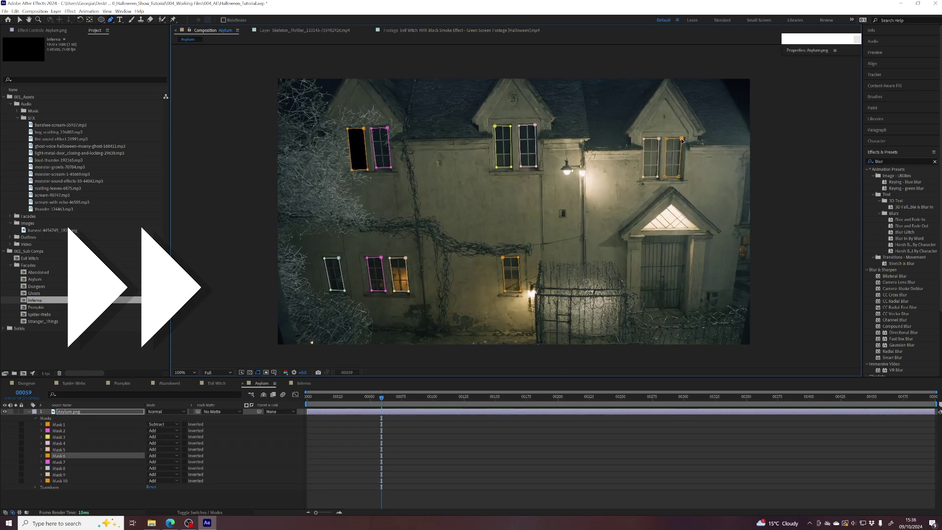
click(503, 257)
click(520, 256)
click(521, 293)
click(505, 293)
click(503, 257)
- Set Mask 2 through Mask 10 to Subtract, then collapse and deselect the Asylum.png layer
click(164, 480)
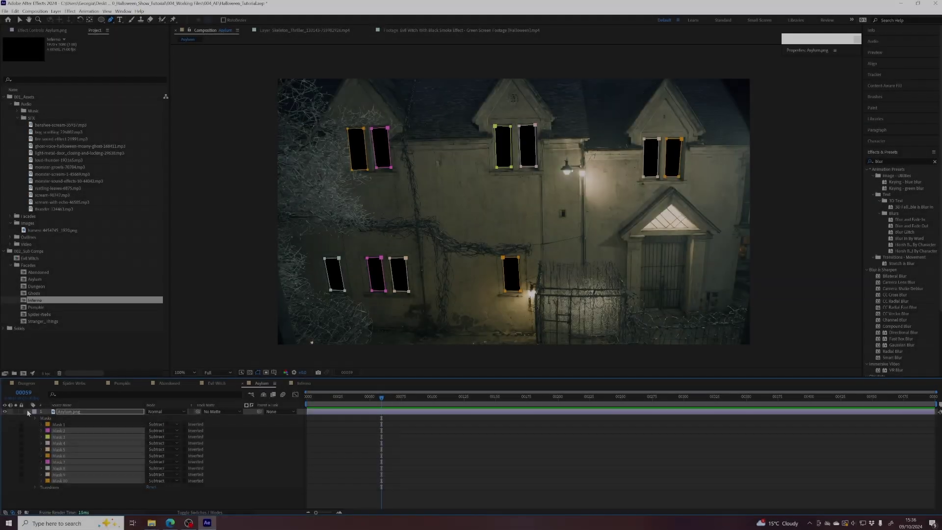
click(28, 411)
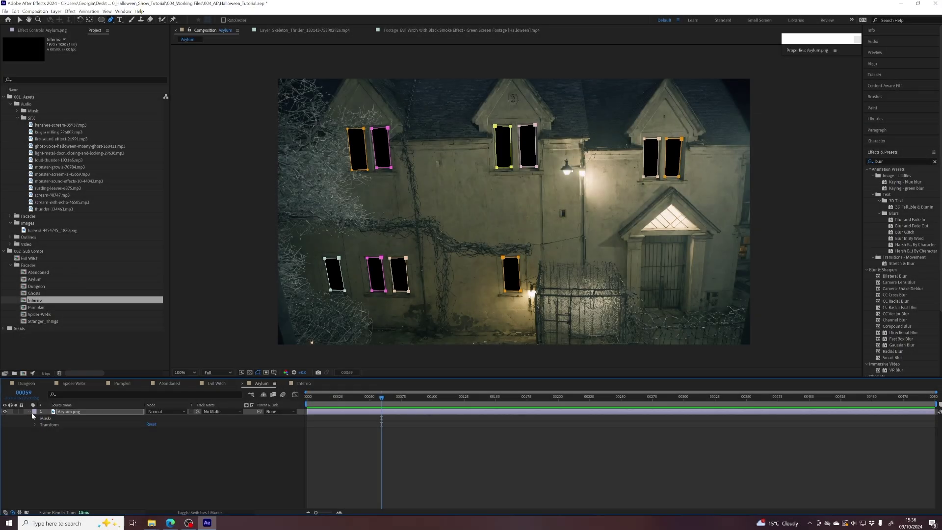
click(117, 463)
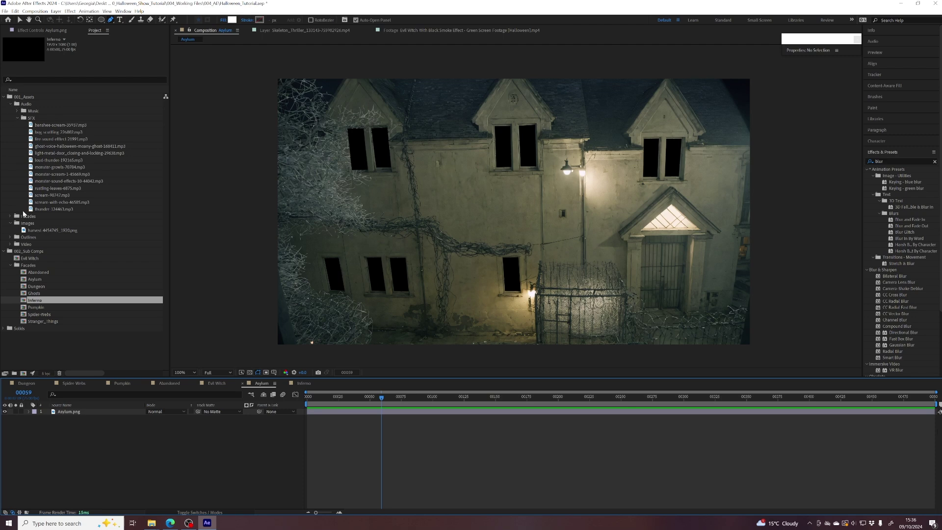
- Add Zombie Invasion Live Wallpaper Free.mp4 from the project's Video folder to the Asylum composition beneath Asylum.png
click(11, 244)
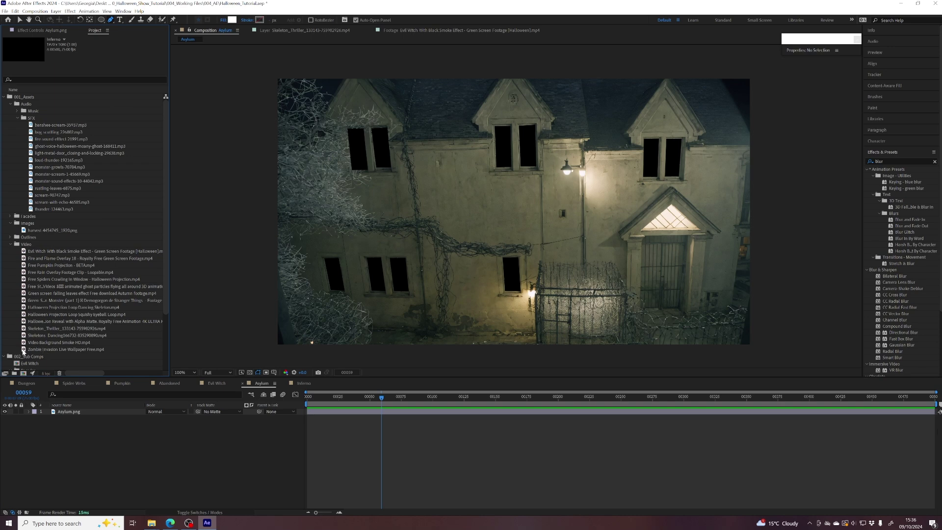
click(25, 350)
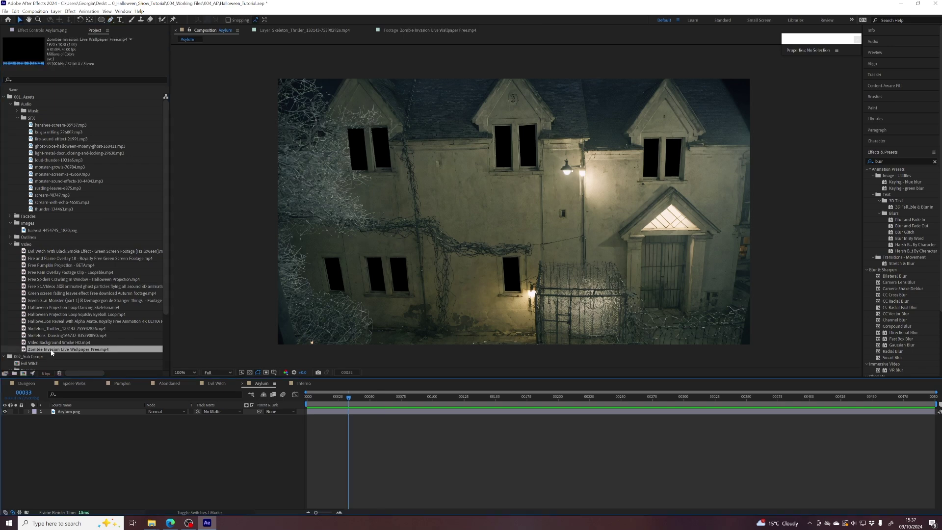
drag(96, 438, 86, 435)
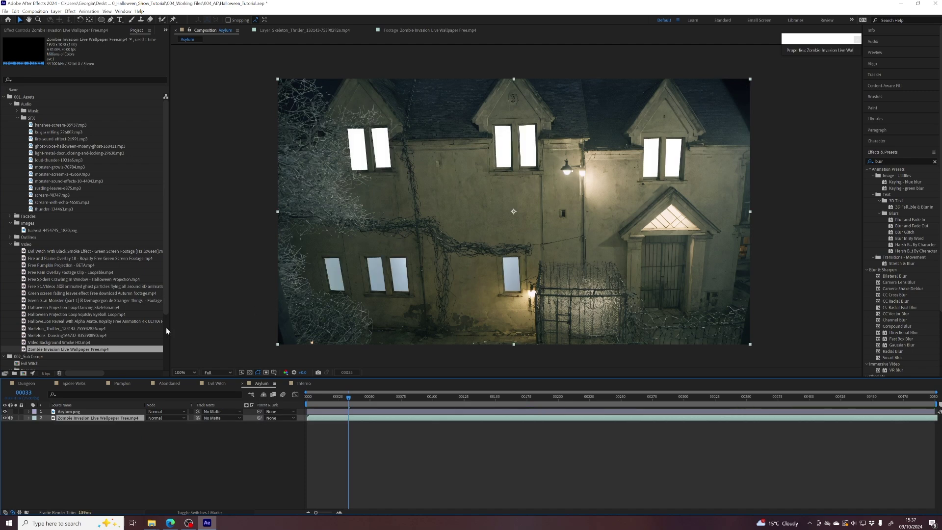
- Solo the zombie video to scale it to about a quarter size, unsolo it and place it behind the upper-middle window
click(16, 418)
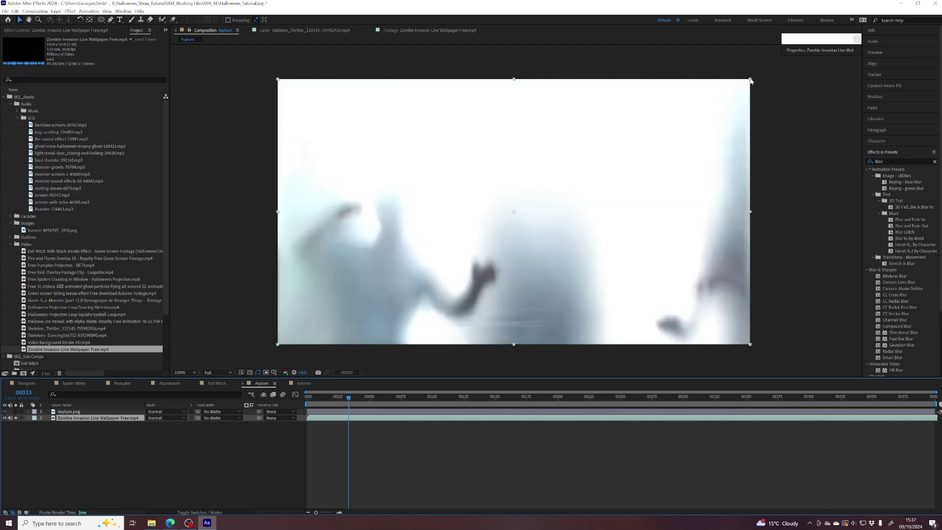
drag(750, 80, 573, 180)
click(16, 418)
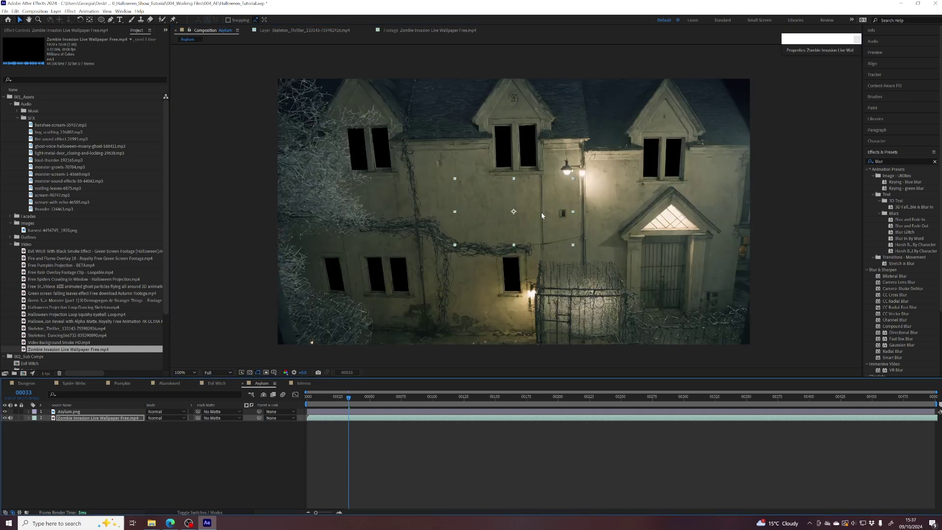
drag(539, 137, 534, 143)
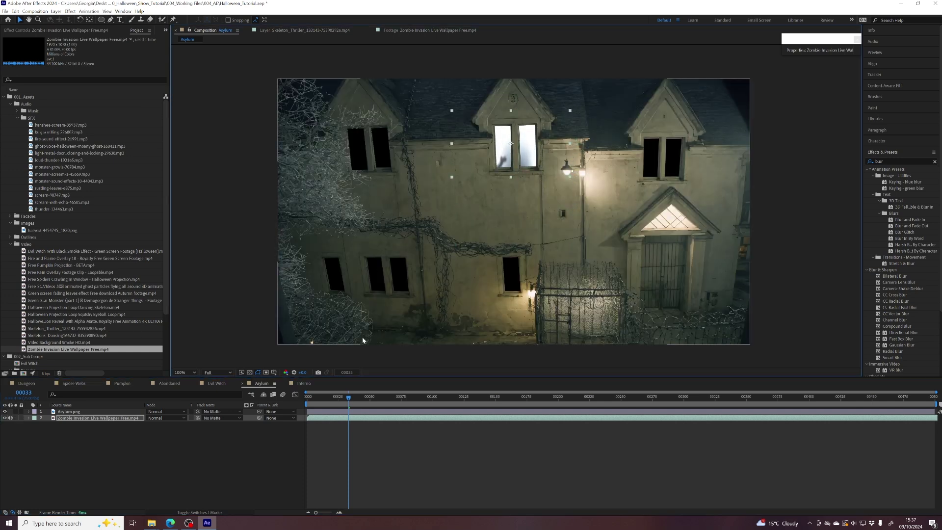
- Shrink the zombie video further to fit closely around the upper-middle window, scrubbing to check it and ending at frame 68
drag(350, 397, 410, 398)
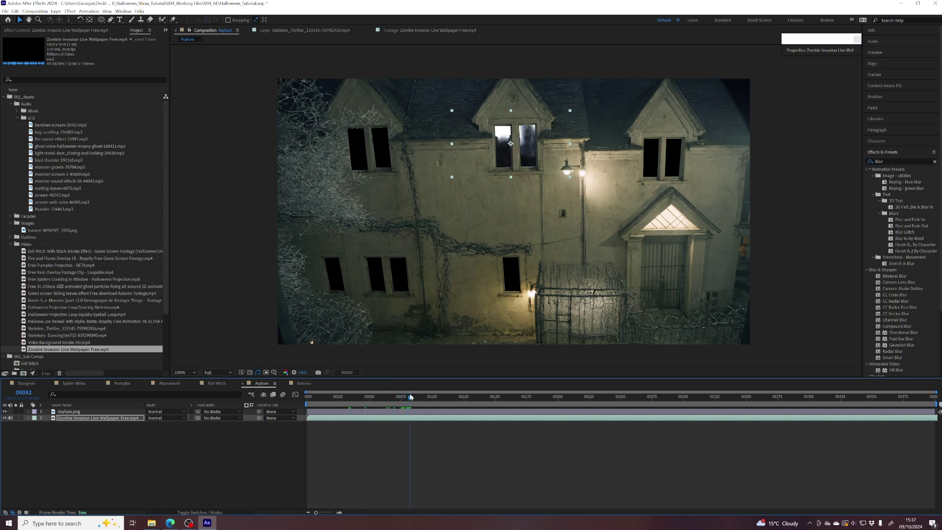
drag(570, 111, 527, 142)
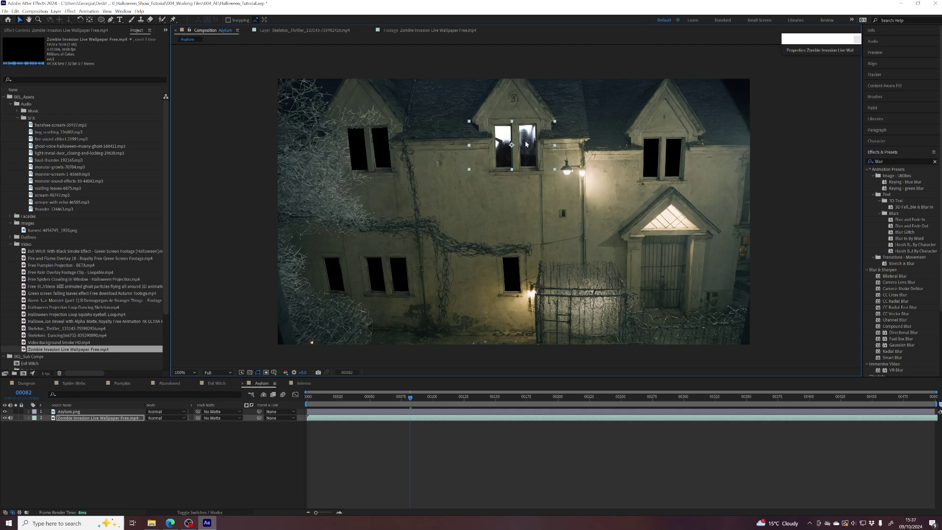
mouse_move(410, 398)
mouse_down()
mouse_move(448, 399)
mouse_move(337, 404)
mouse_move(393, 405)
mouse_up()
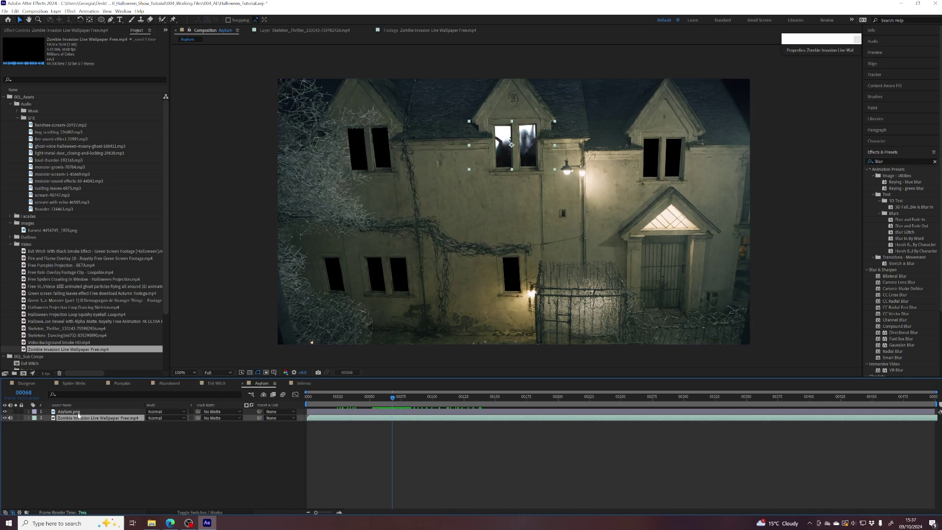
- Duplicate the zombie video layer and place the copy behind the upper-right window
click(15, 11)
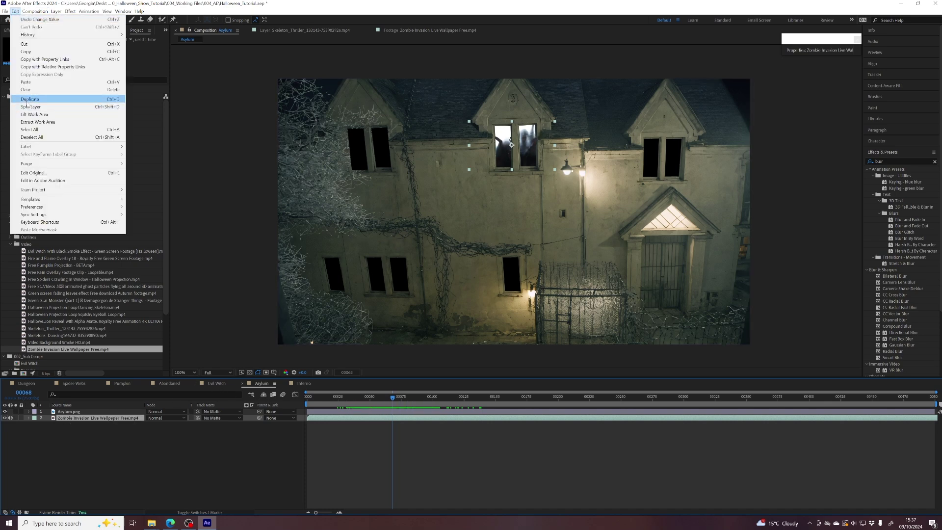
click(22, 98)
drag(499, 136, 649, 149)
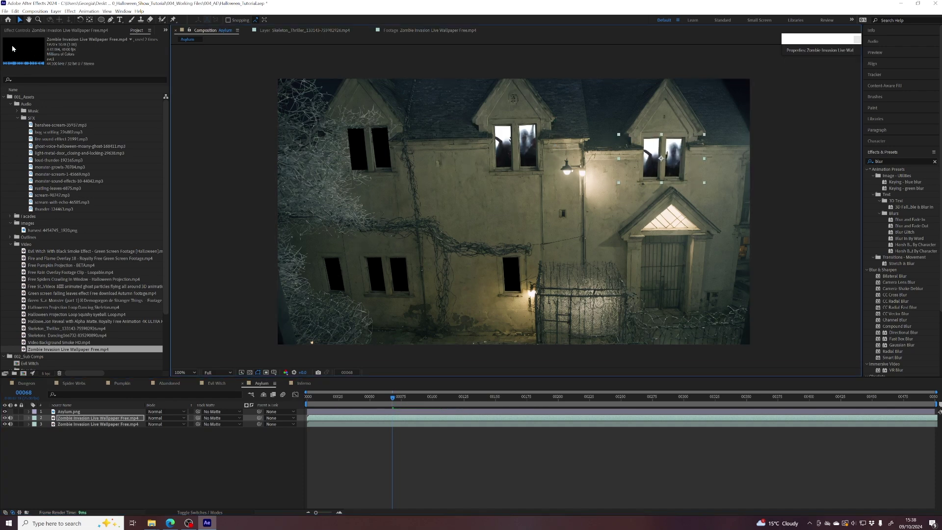
- Duplicate the upper-right zombie video layer and place the new copy behind the upper-left window
click(16, 11)
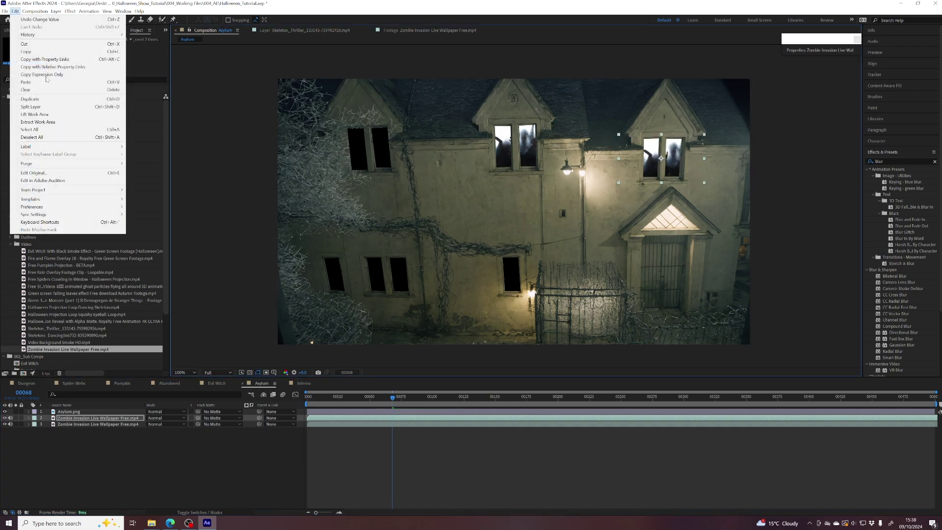
click(29, 100)
drag(675, 159, 390, 150)
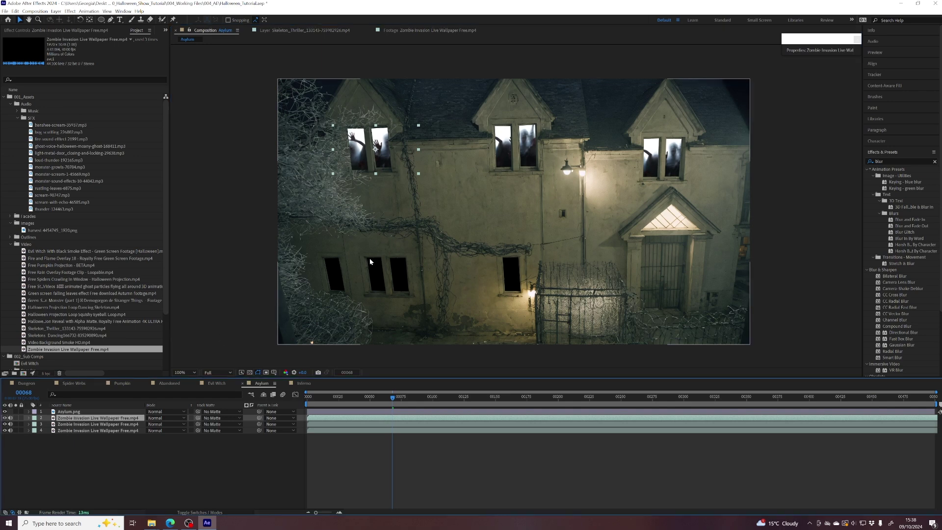
- Duplicate the upper-left zombie video layer twice, placing one copy behind the lower-left windows and one behind the lower-middle window, then check at frame 87
key(ctrl+d)
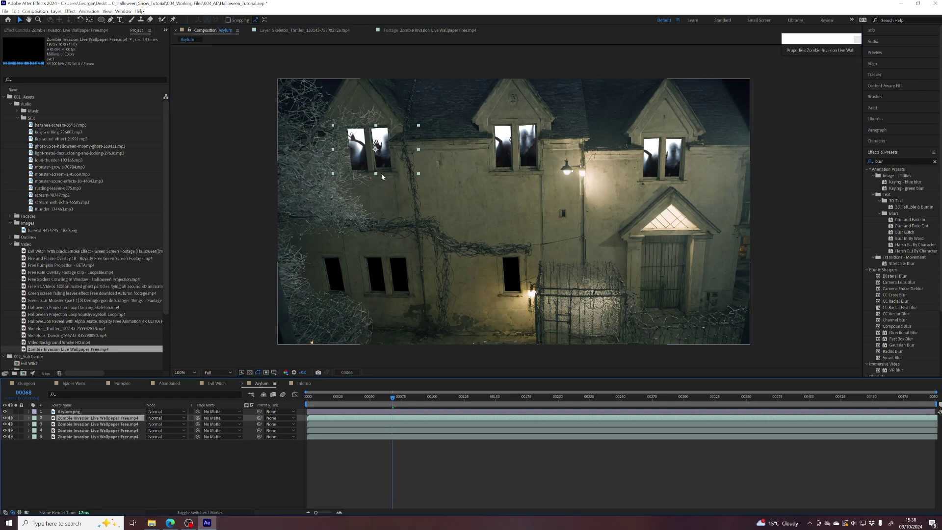
drag(382, 157, 535, 287)
key(ctrl+d)
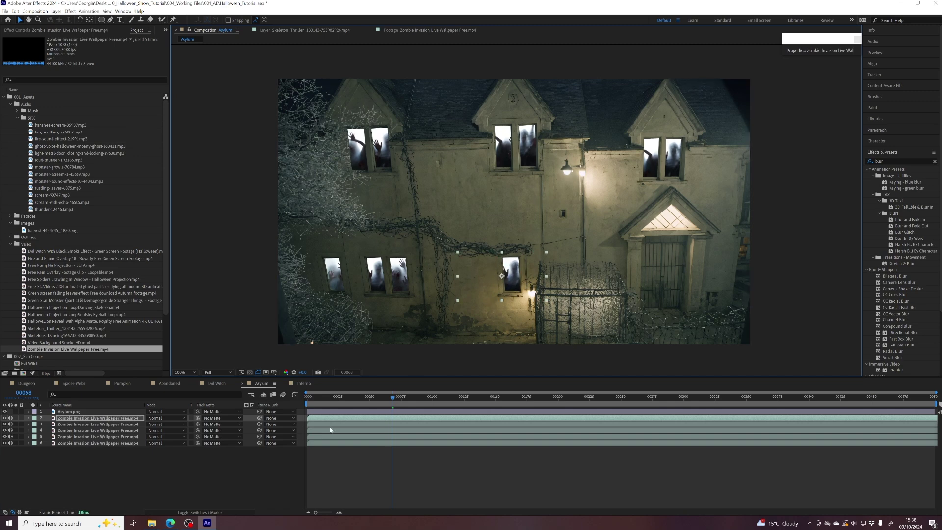
drag(392, 400, 416, 400)
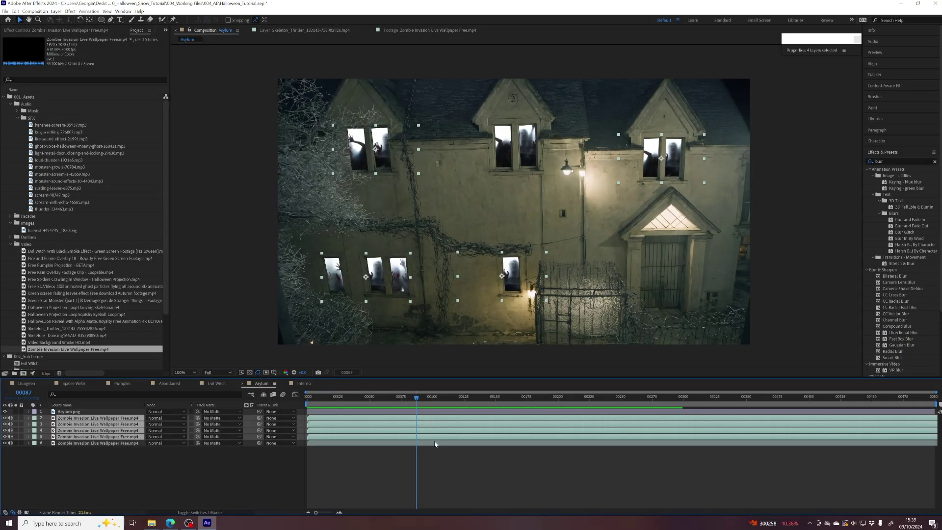
- Add a layer marker at frame 378 to all five zombie video layers
click(435, 459)
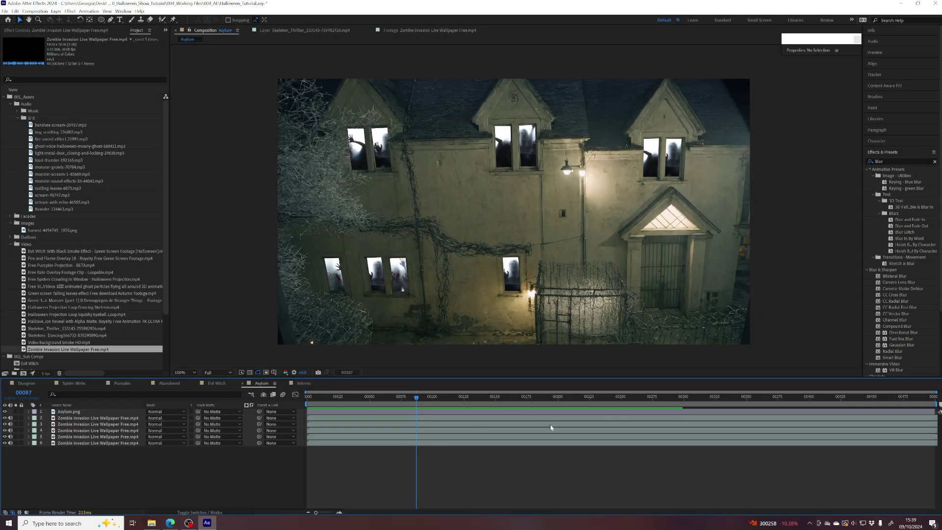
click(417, 417)
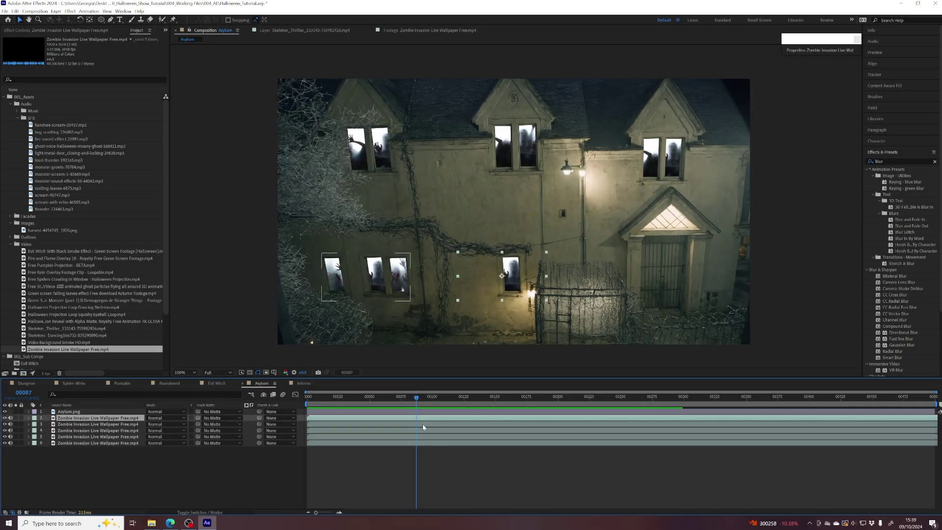
click(424, 425)
drag(420, 418, 417, 418)
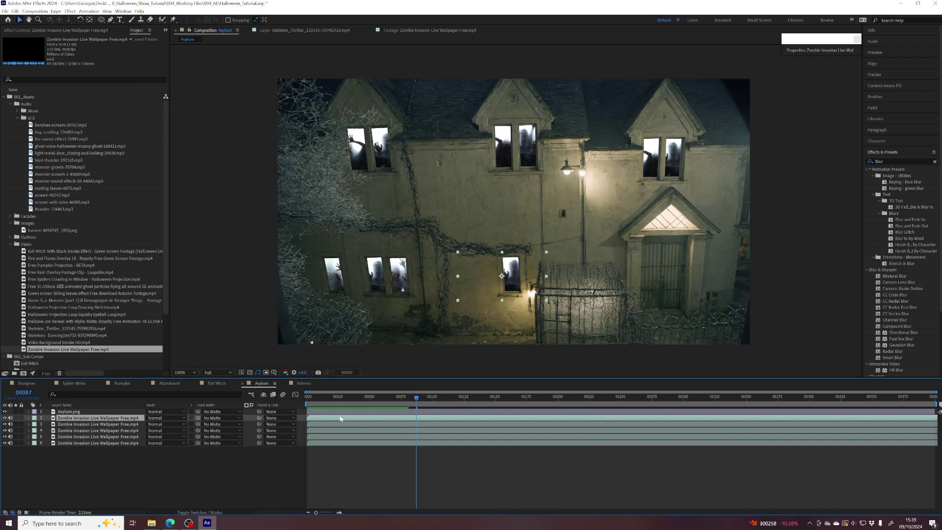
drag(417, 396, 783, 396)
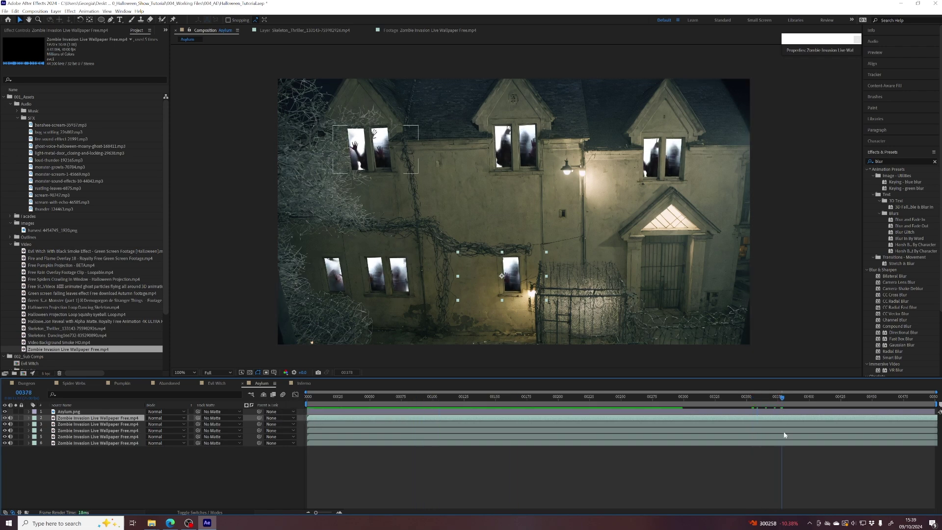
shift+click(790, 437)
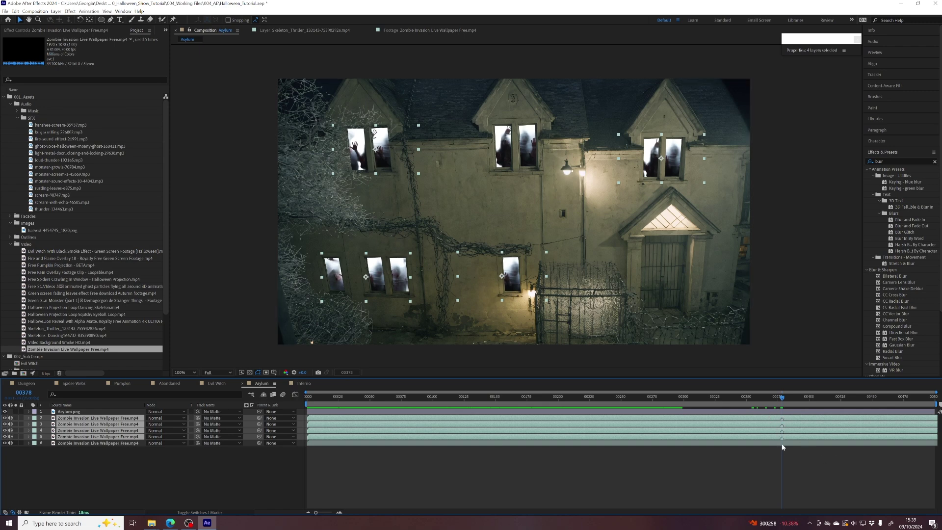
click(749, 455)
click(756, 418)
shift+click(755, 438)
mouse_move(753, 420)
mouse_down()
mouse_move(714, 420)
mouse_move(752, 421)
mouse_up()
click(788, 443)
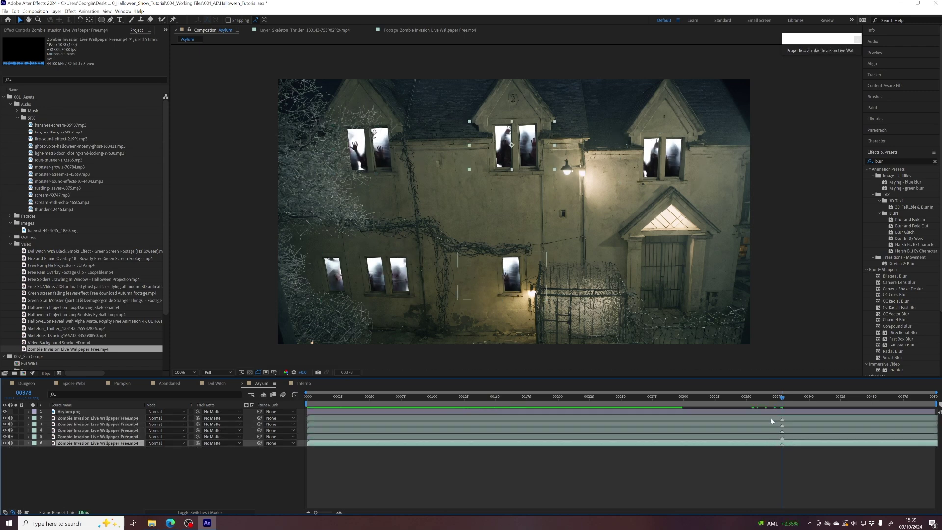
- Stagger the upper four zombie video layers progressively earlier in time so each window plays a different moment, and scrub to check
click(770, 417)
shift+click(770, 436)
drag(794, 421, 694, 424)
ctrl+click(769, 433)
ctrl+click(732, 431)
click(672, 412)
click(672, 420)
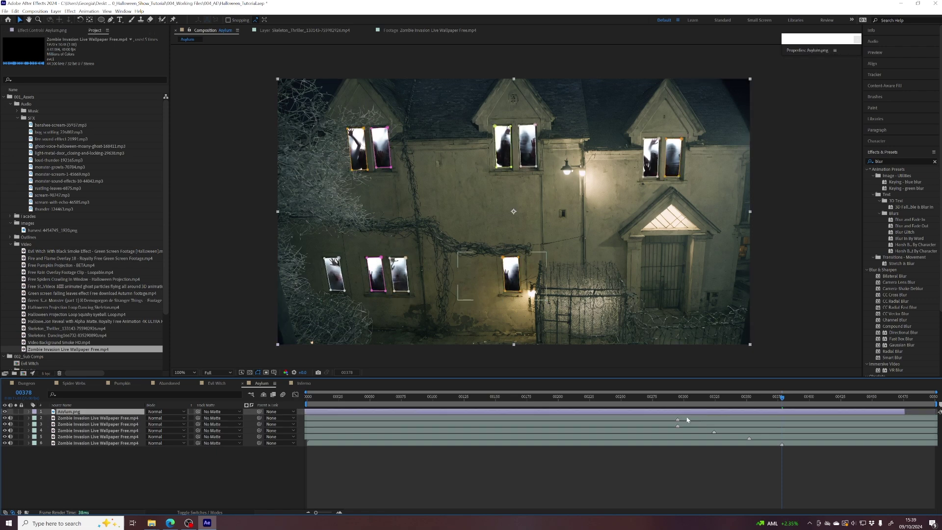
drag(700, 420, 683, 420)
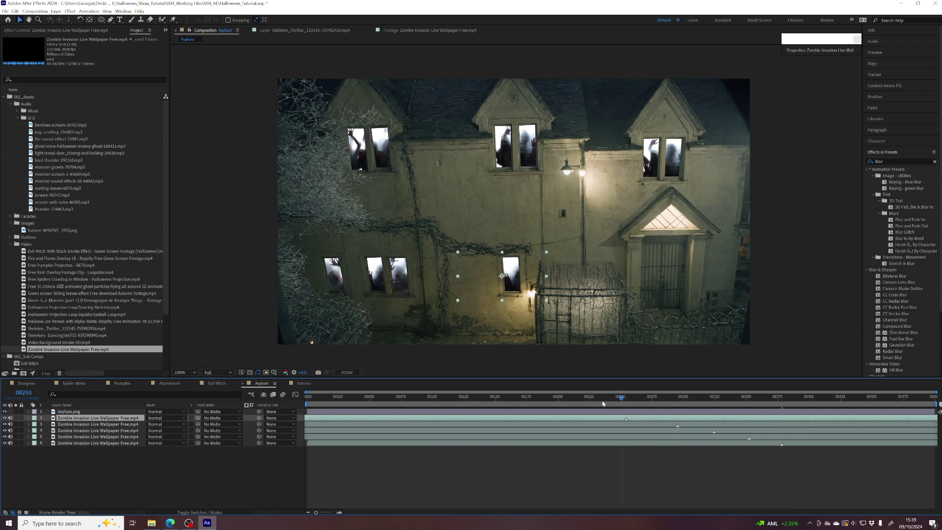
mouse_move(603, 403)
mouse_down()
mouse_move(660, 403)
mouse_move(335, 403)
mouse_move(733, 408)
mouse_move(600, 396)
mouse_move(608, 399)
mouse_up()
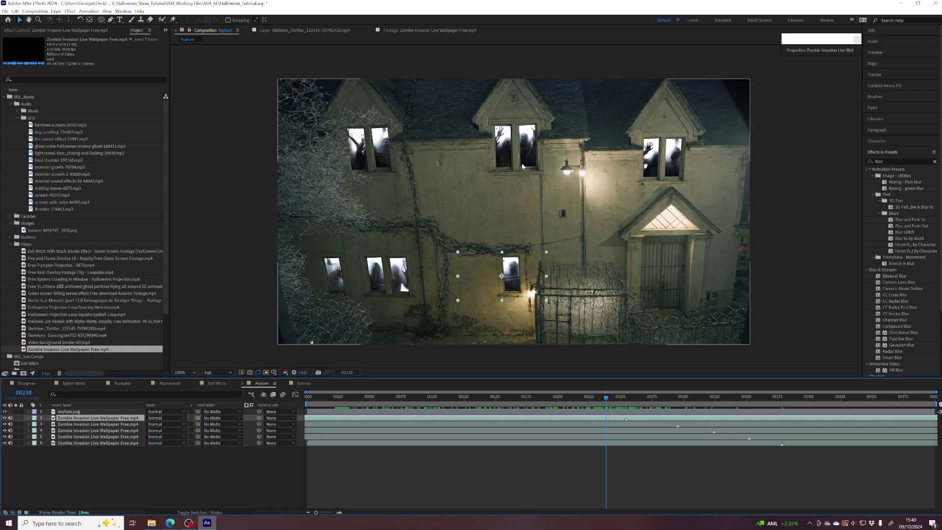
- Apply the Hue/Saturation effect to the Asylum.png layer and shift its Master Hue to a cold blue, checking it at frame 92
click(95, 411)
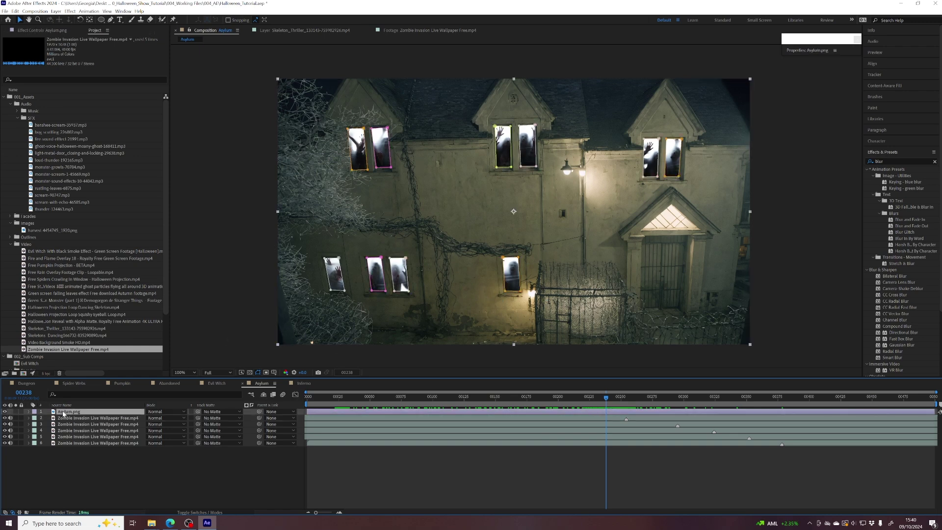
click(885, 161)
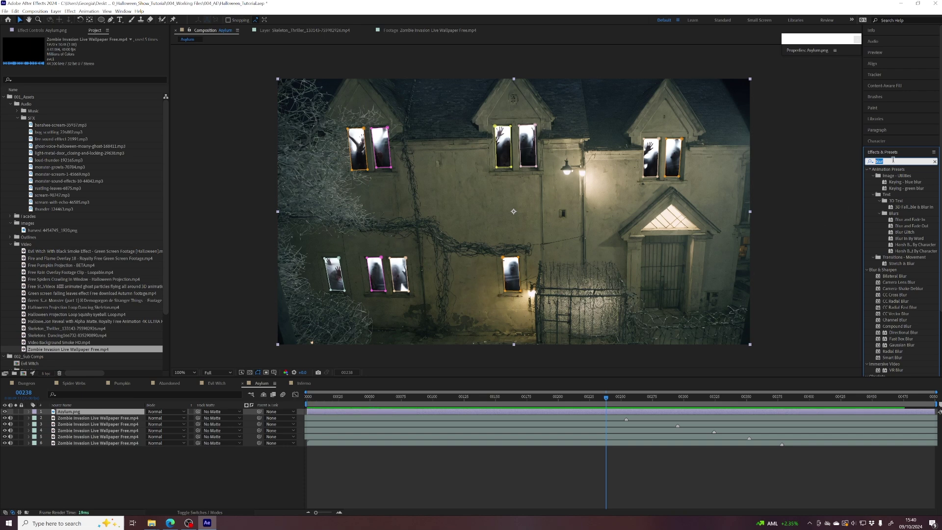
text(hue)
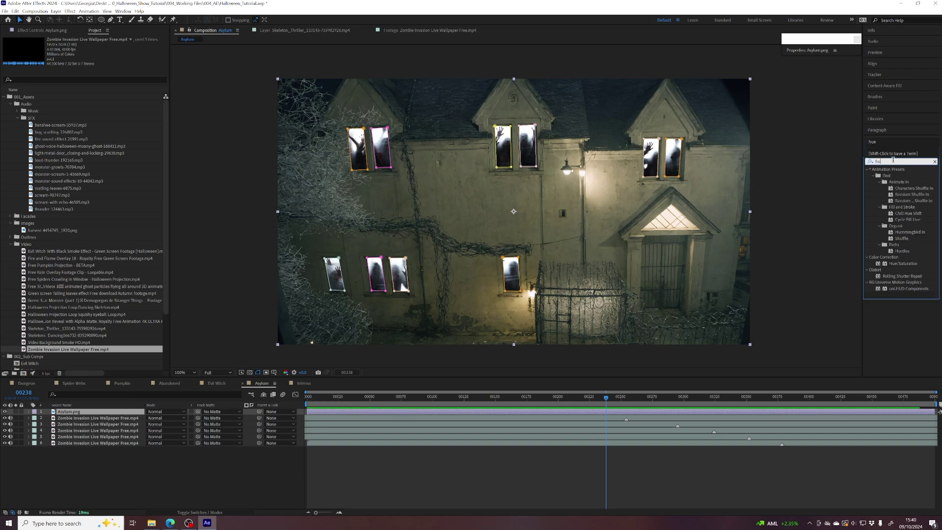
double_click(901, 208)
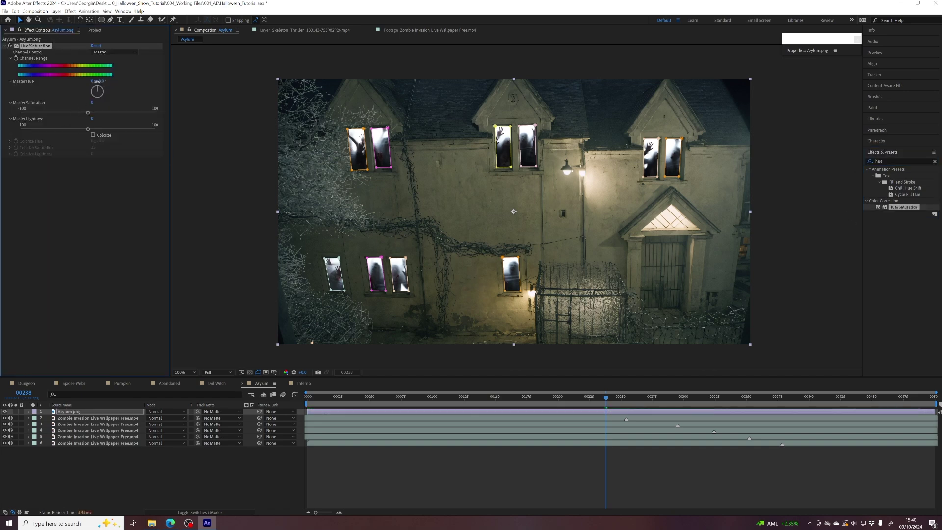
drag(97, 82, 32, 85)
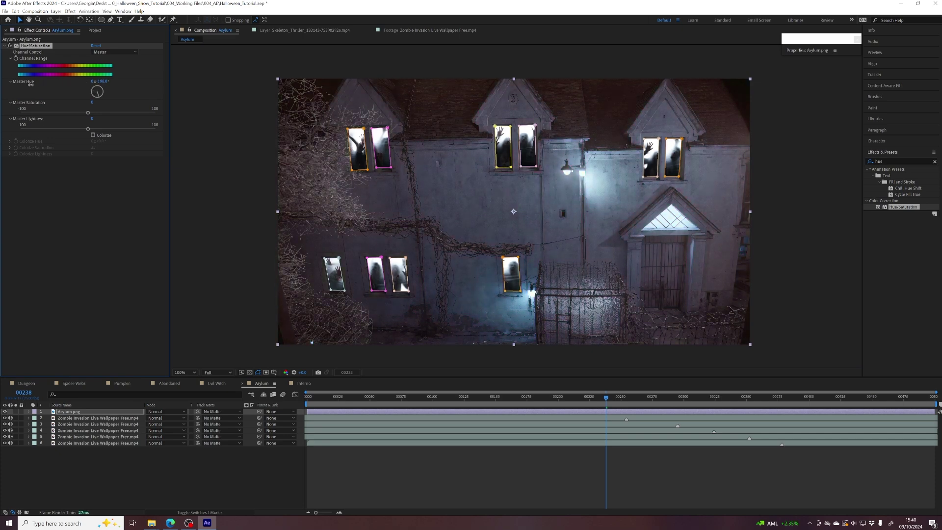
key(ctrl+z)
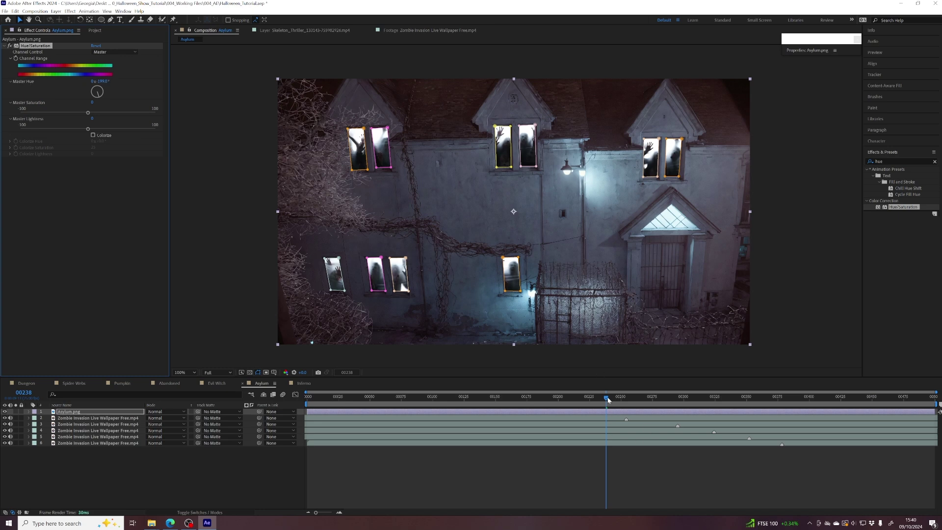
drag(601, 397, 424, 393)
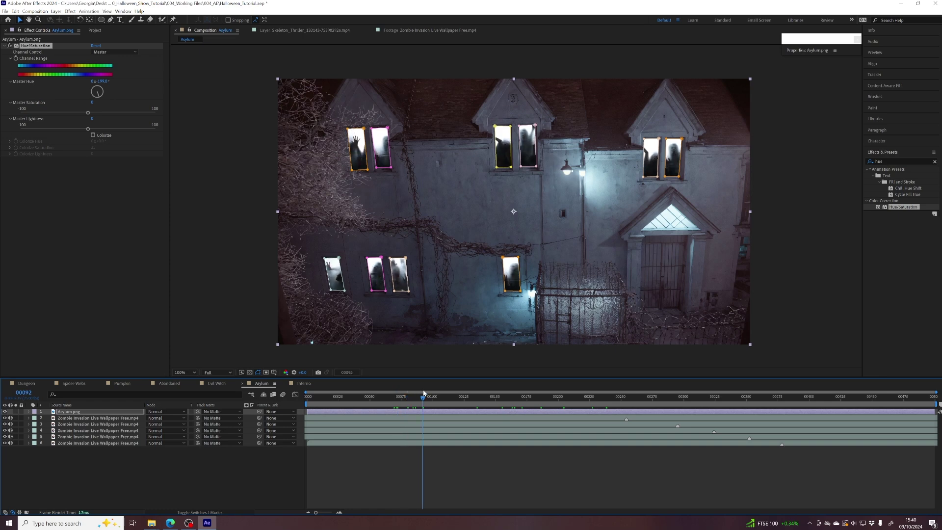
- Refine the Asylum facade's colour with a Master Hue of about -208° and a Master Saturation of about -41
drag(89, 114, 67, 117)
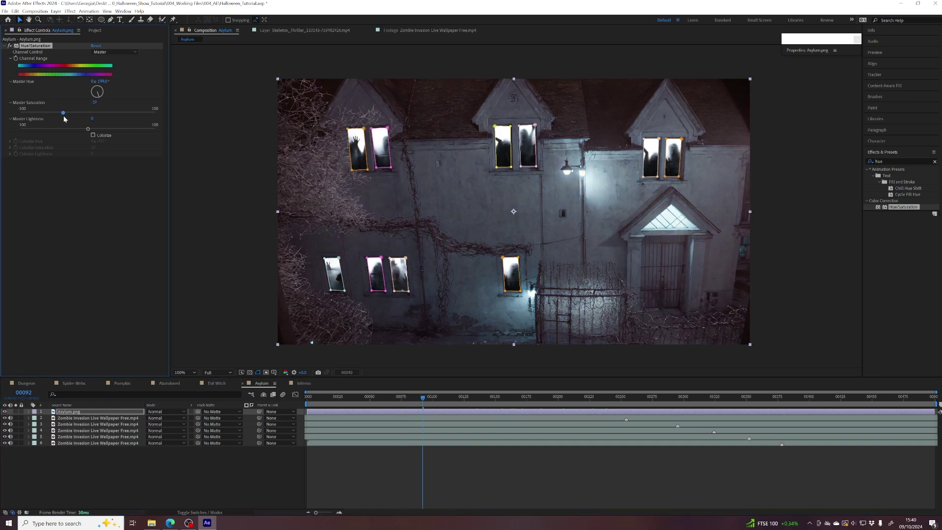
key(ctrl+z)
key(space)
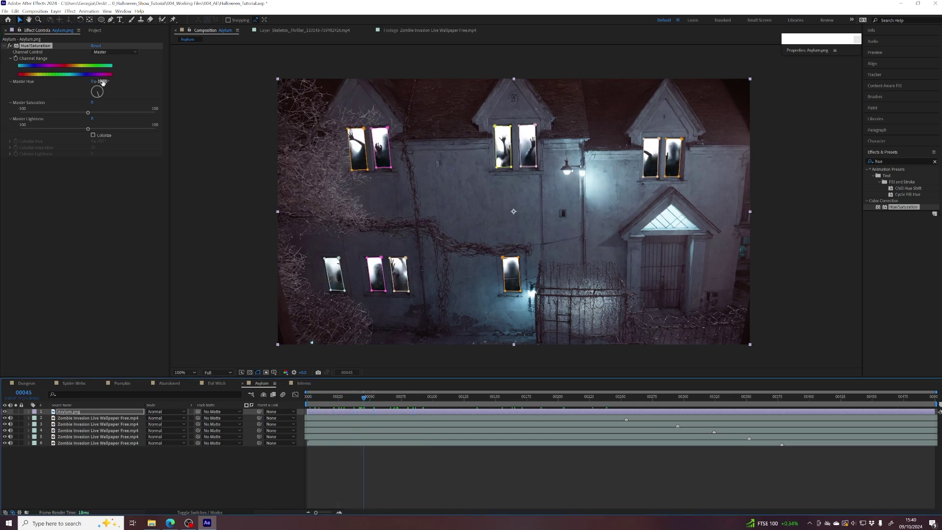
drag(94, 81, 93, 81)
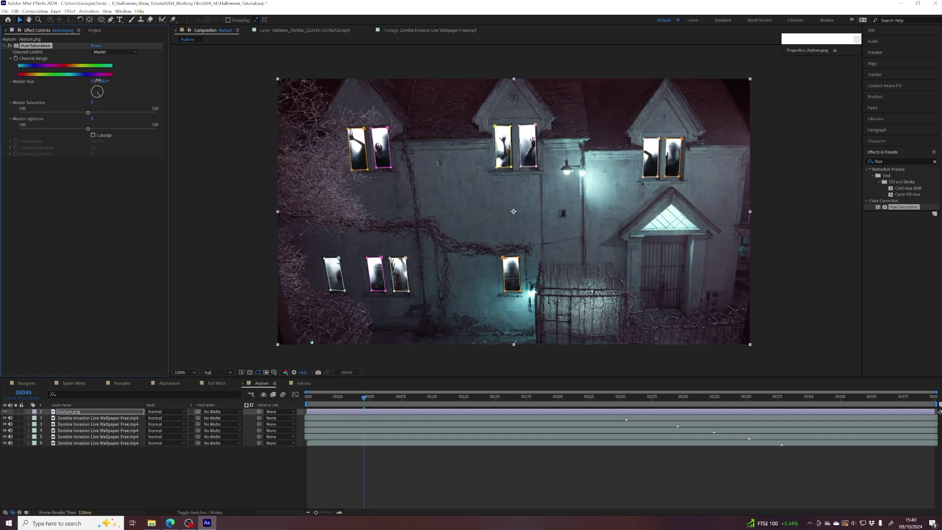
drag(98, 81, 100, 80)
drag(73, 114, 62, 114)
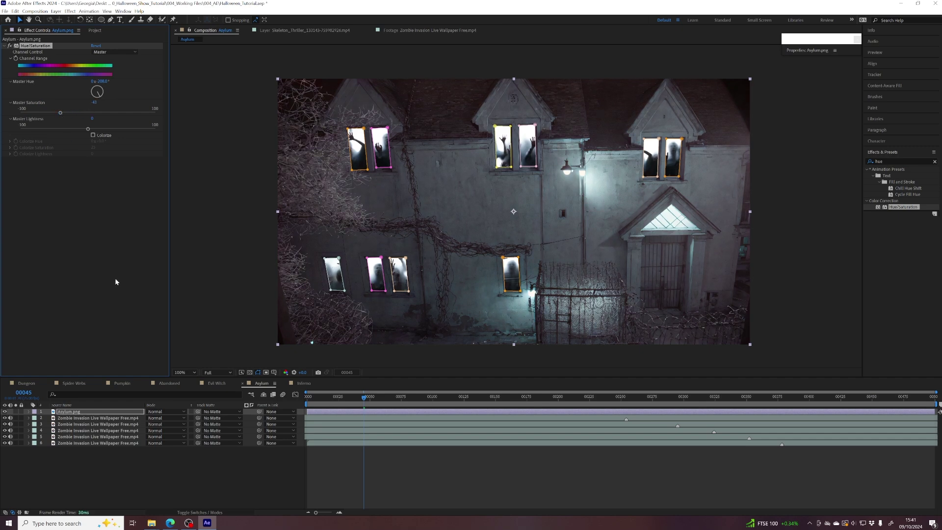
click(78, 480)
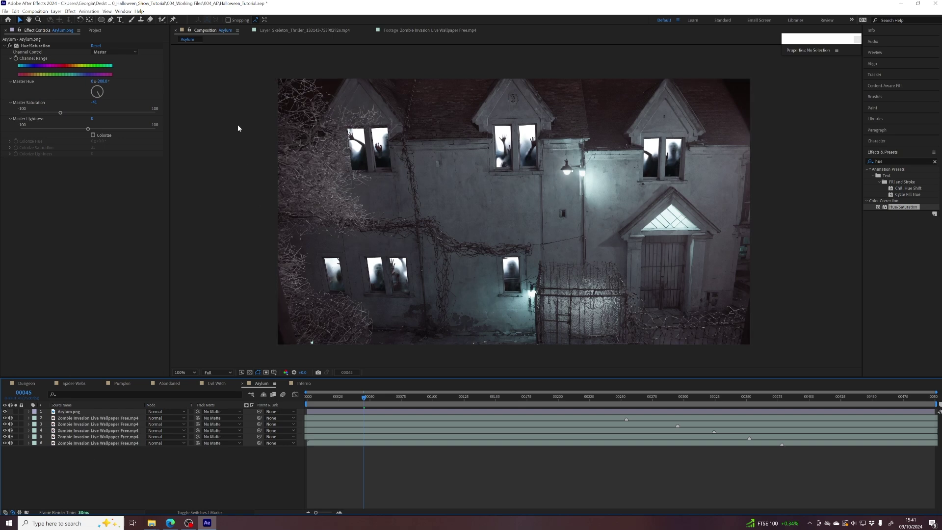
- Open the Free Rain Overlay footage clip from the project's video assets and scrub through it to examine the rain
click(95, 31)
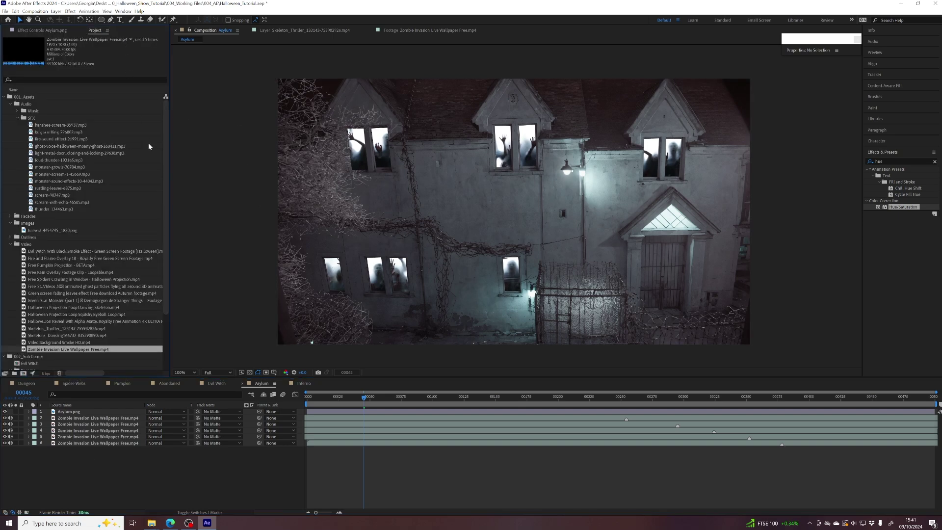
click(18, 119)
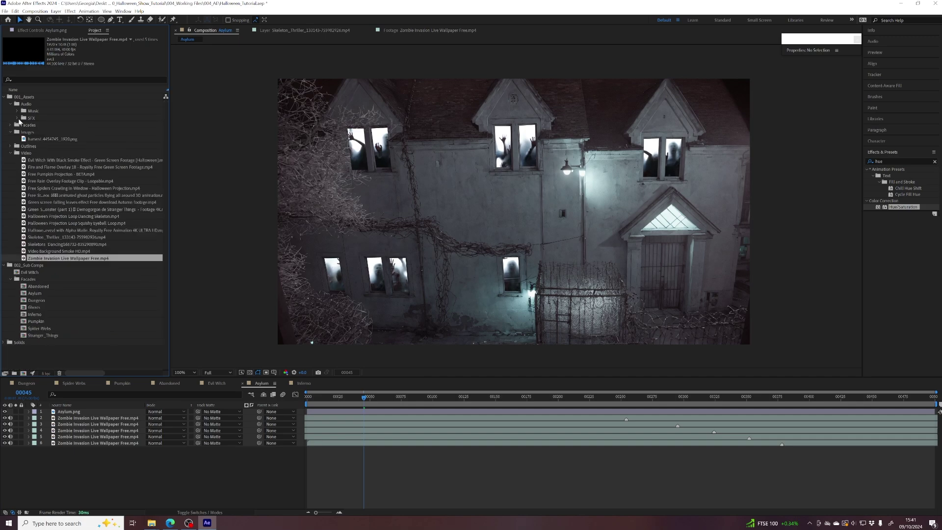
double_click(39, 181)
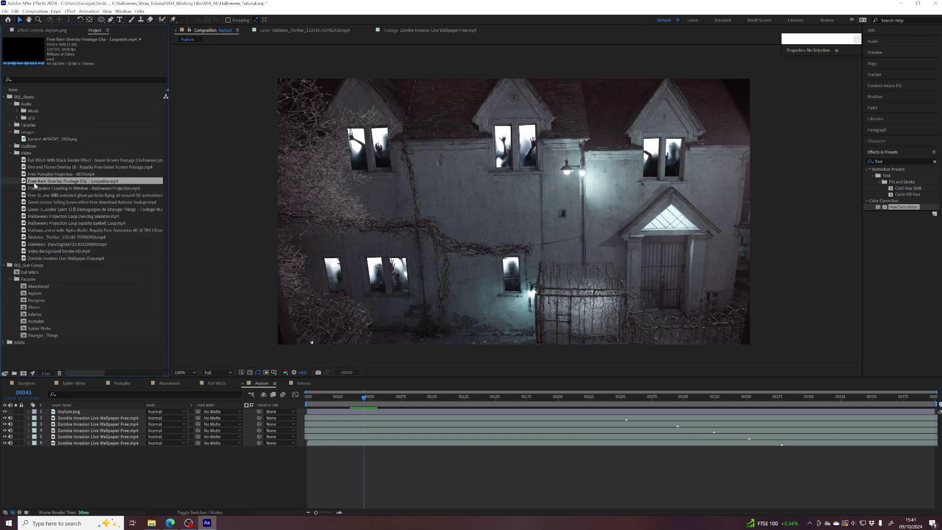
drag(319, 358, 696, 350)
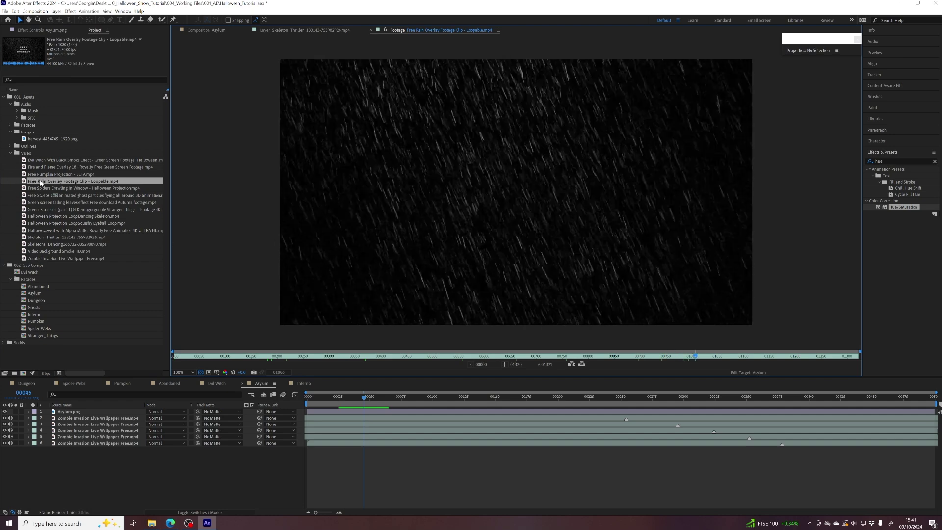
- Create a composition from the Free Rain Overlay clip, rename it Rain and move it into the 002_Sub Comps folder
drag(41, 183, 23, 373)
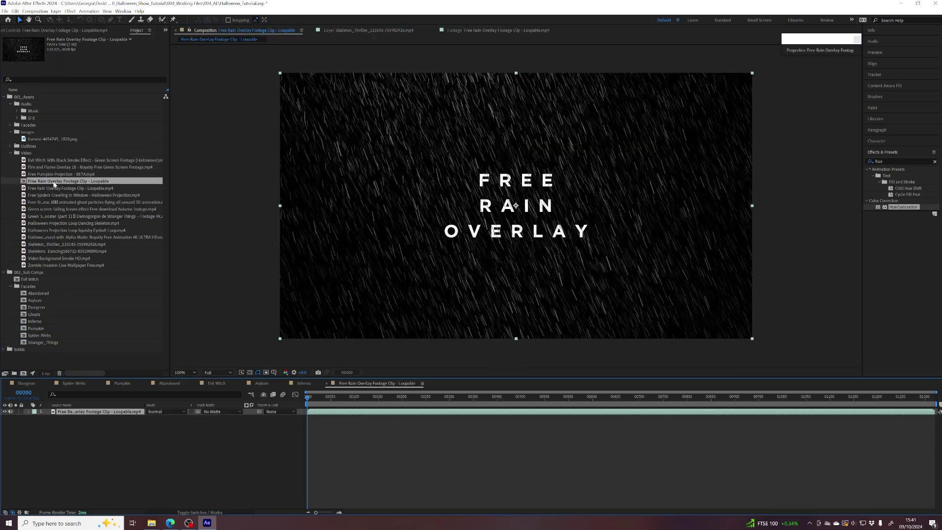
key(Return)
text(Rain)
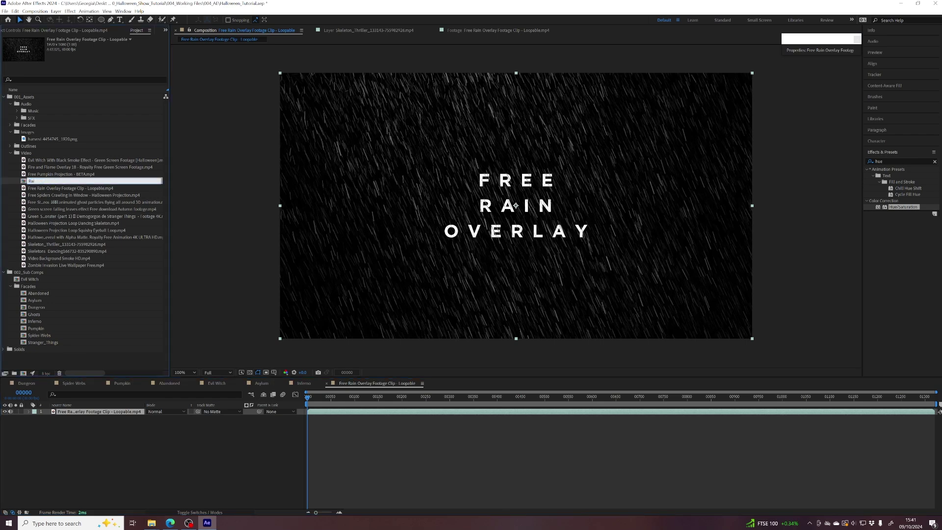
key(Return)
drag(36, 240, 34, 276)
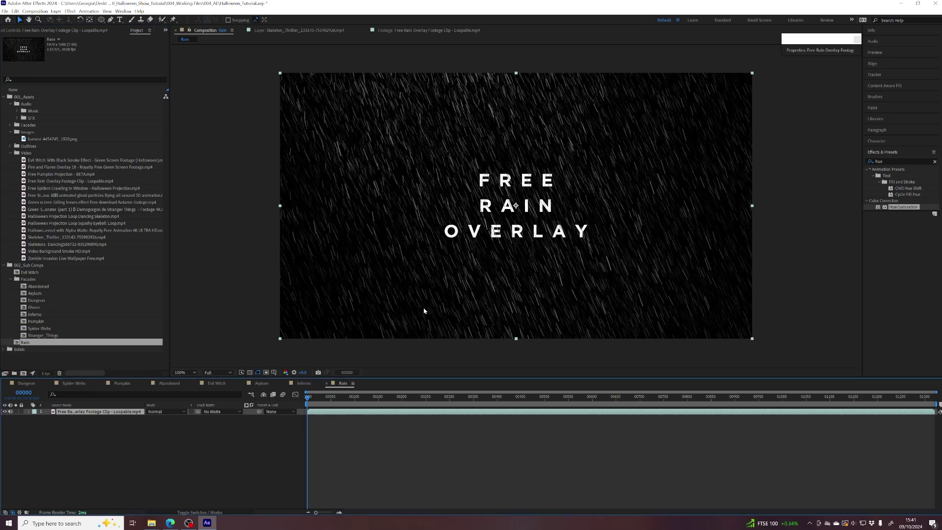
- Trim the rain clip to start at frame 719, past the title text, and trim the Rain composition to the remaining work area
drag(351, 393, 648, 401)
key(alt+bracketleft)
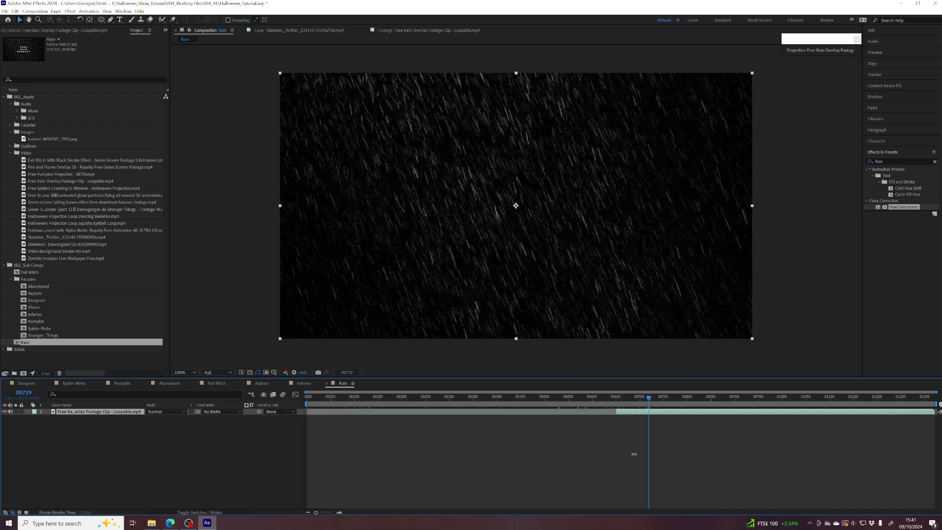
drag(653, 401, 934, 398)
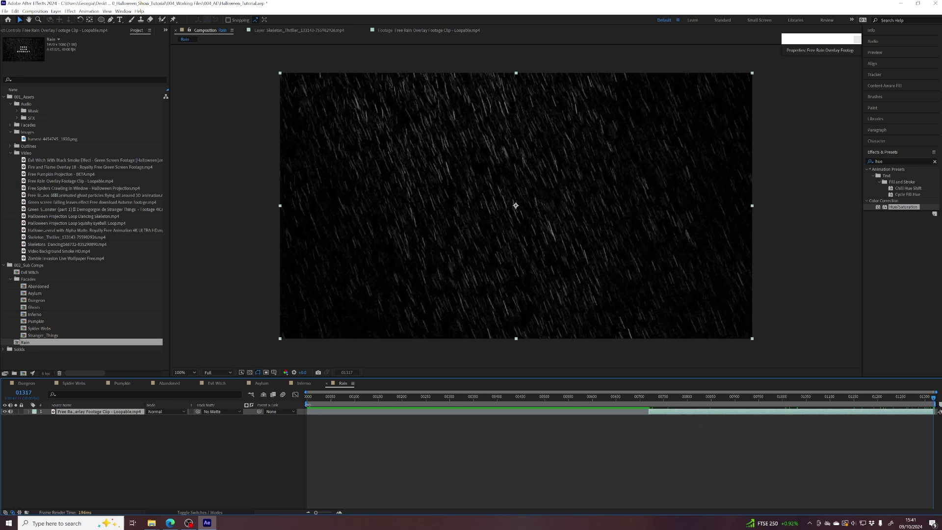
drag(305, 404, 648, 403)
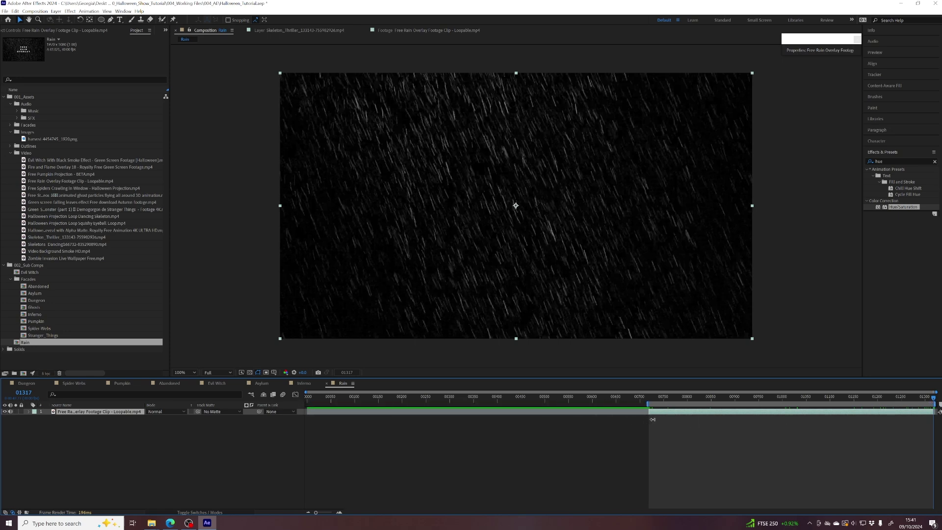
right_click(656, 419)
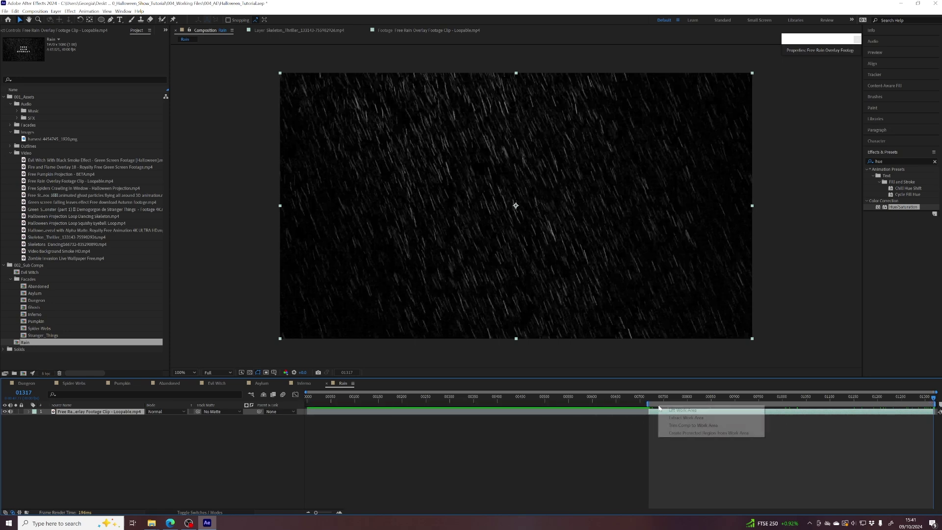
click(704, 426)
key(space)
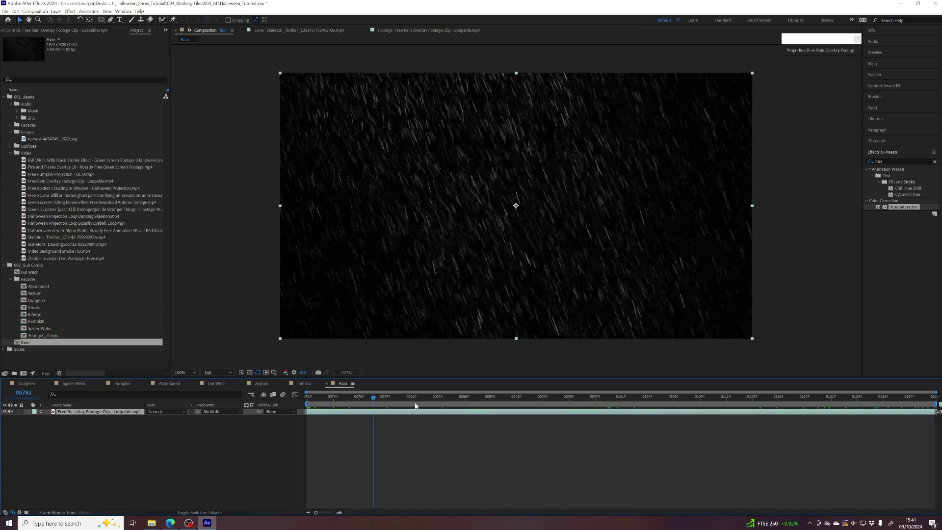
- Place the Rain composition above Asylum.png in the Asylum composition and set its blending mode to Screen
click(327, 383)
click(261, 384)
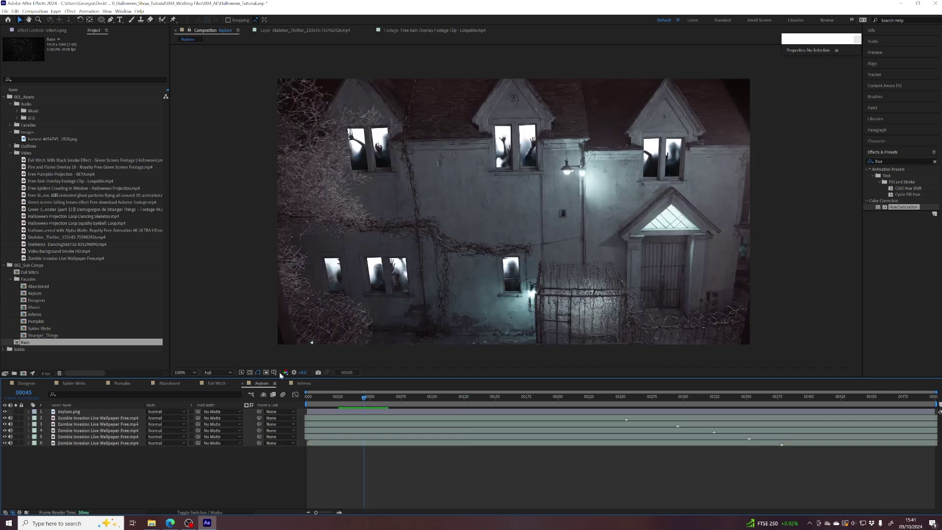
drag(28, 344, 81, 414)
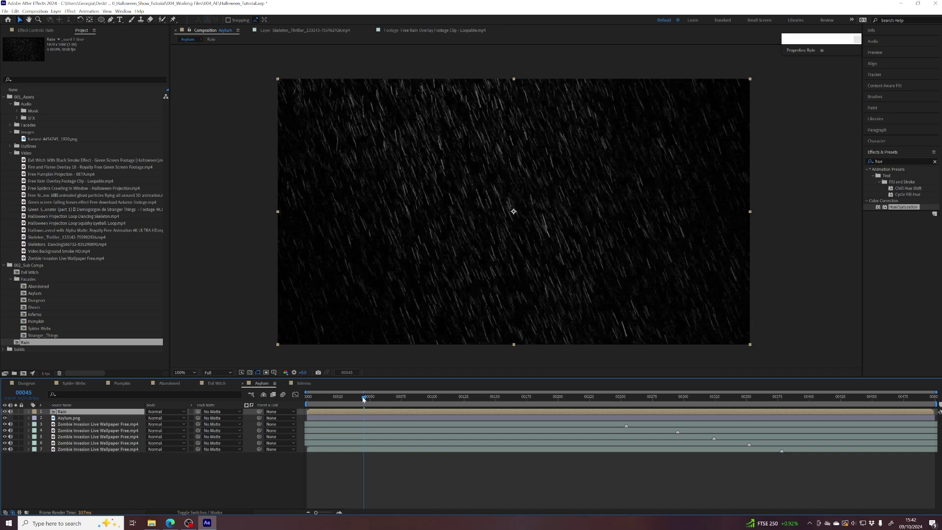
drag(363, 397, 489, 396)
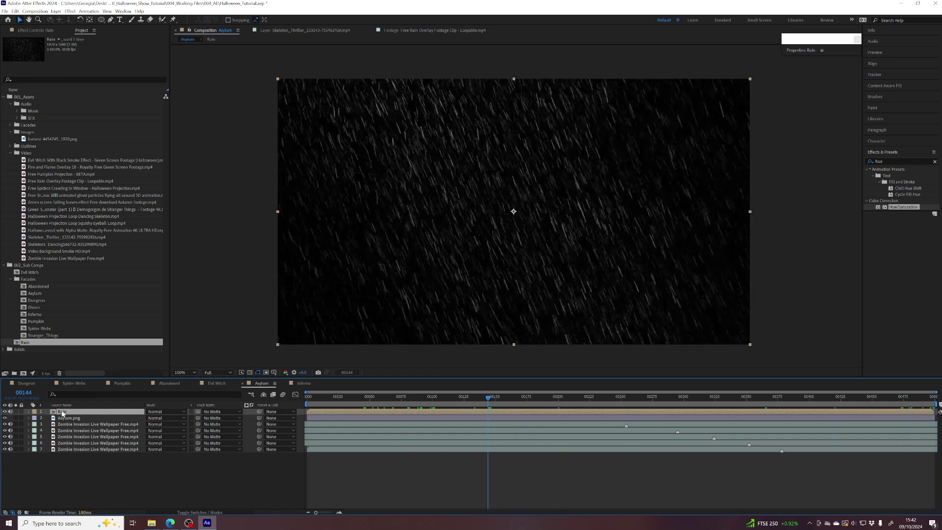
click(162, 412)
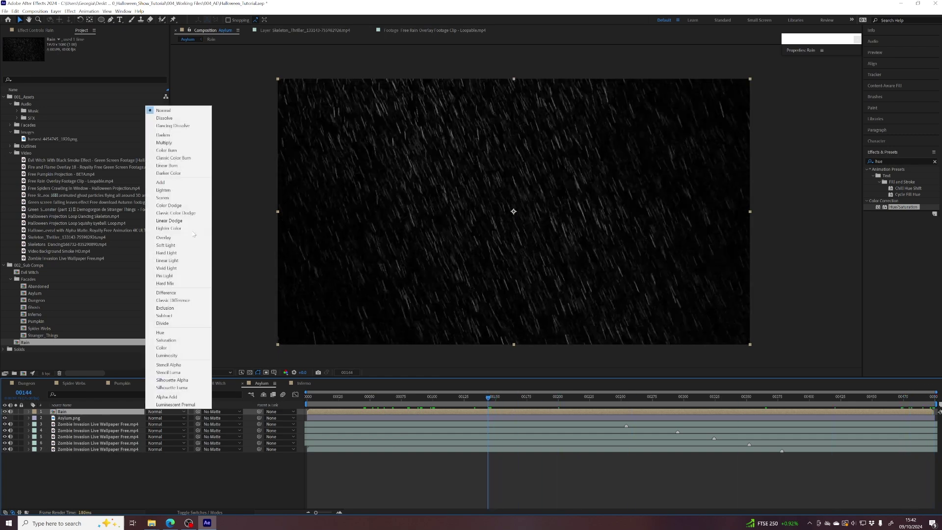
click(162, 198)
mouse_move(492, 398)
mouse_down()
mouse_move(558, 398)
mouse_move(483, 396)
mouse_up()
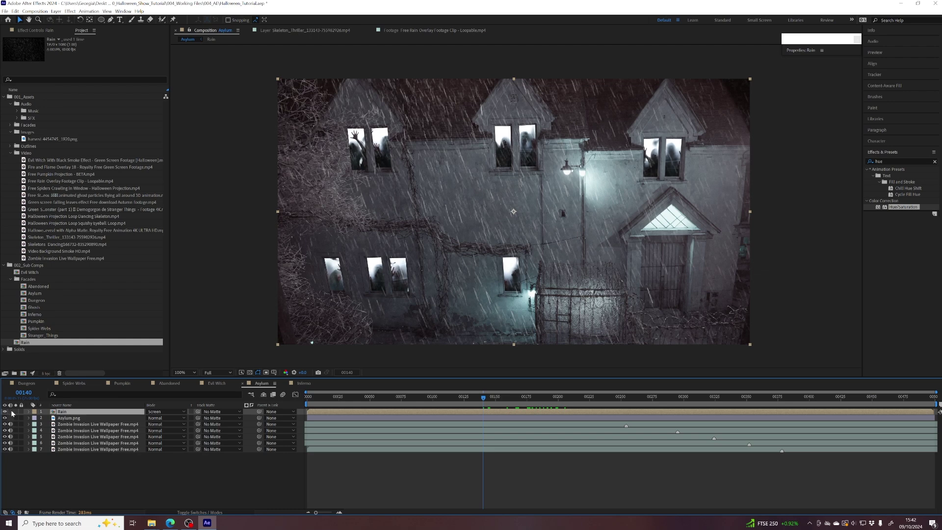
- Set the Rain layer's Opacity to 70% and preview the rain over the facade
click(28, 411)
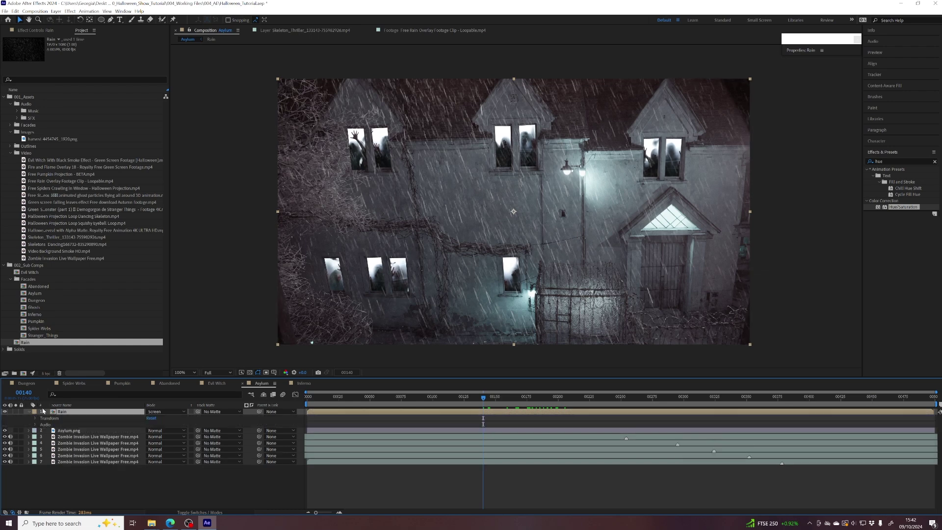
click(36, 419)
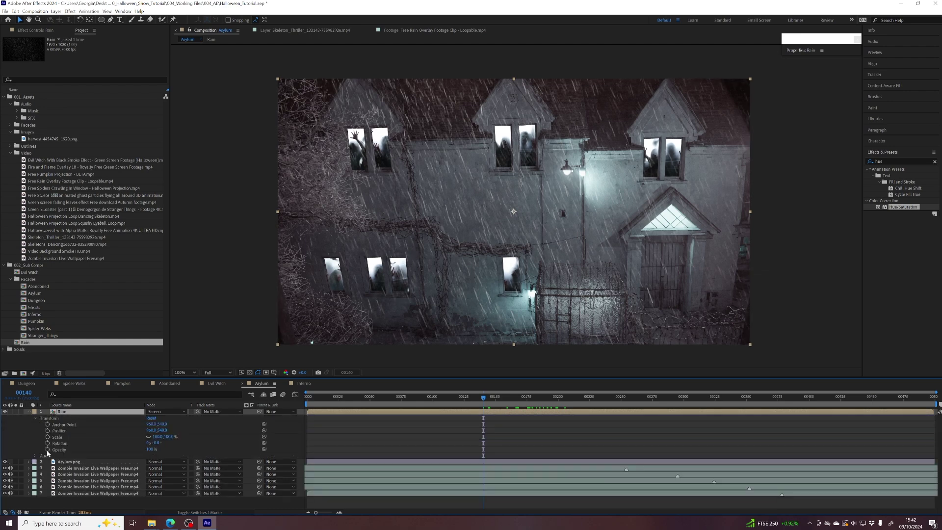
click(149, 450)
text(70)
key(Return)
key(space)
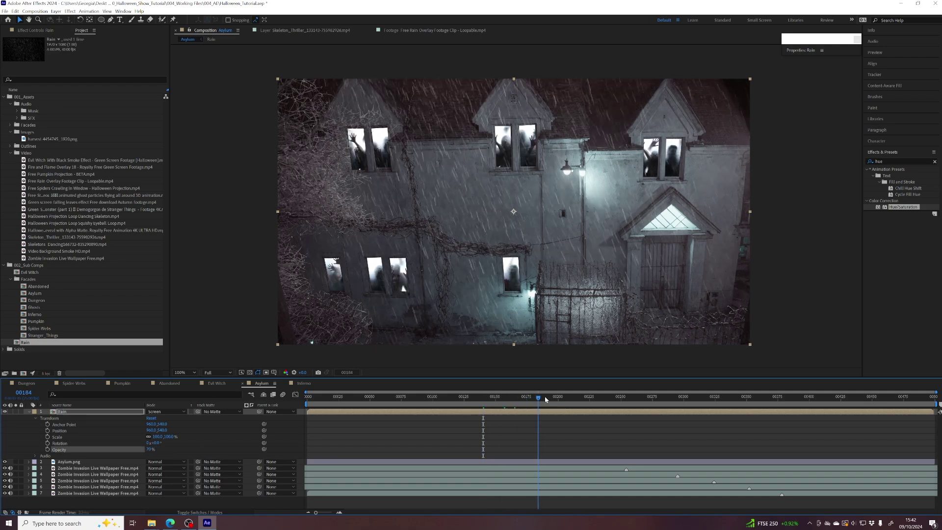
- Set the Rain layer's Opacity to 50% and scrub through the Asylum composition to check the rain over the facade
click(155, 446)
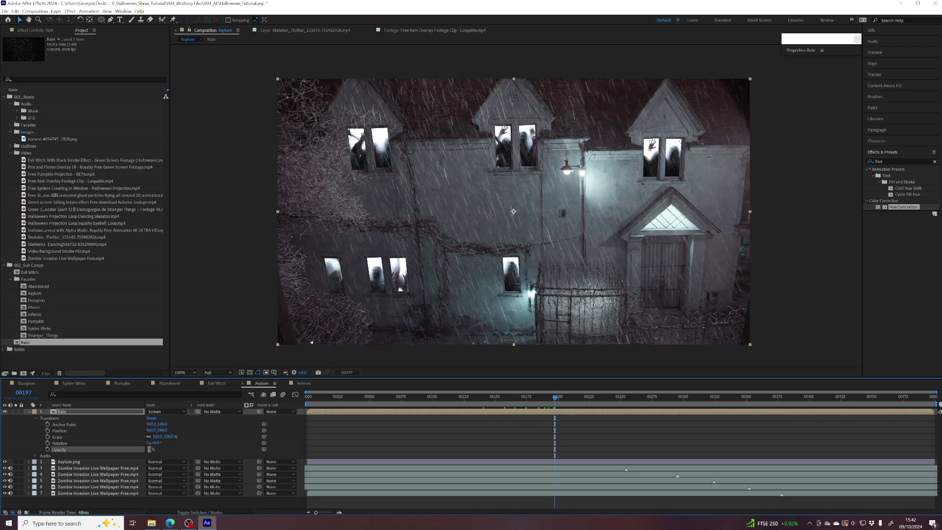
text(50)
key(Return)
drag(409, 398, 494, 398)
click(29, 412)
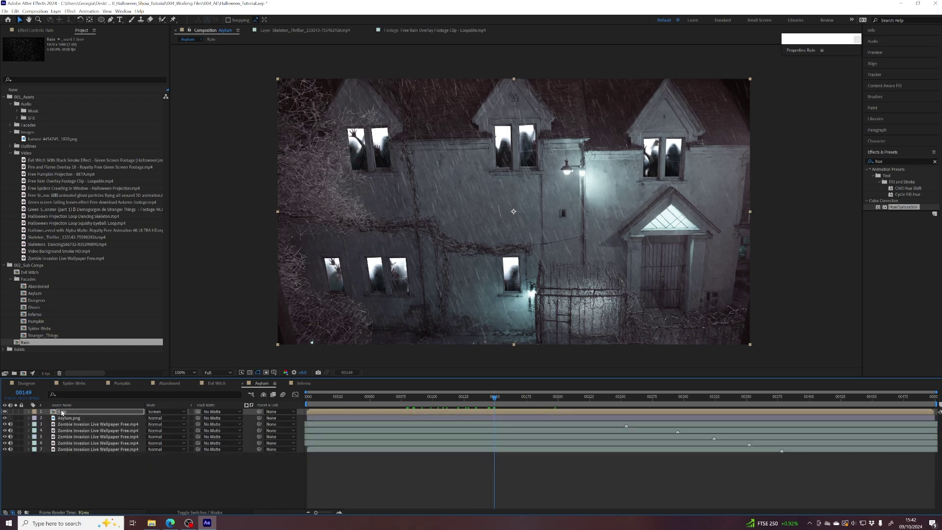
click(84, 467)
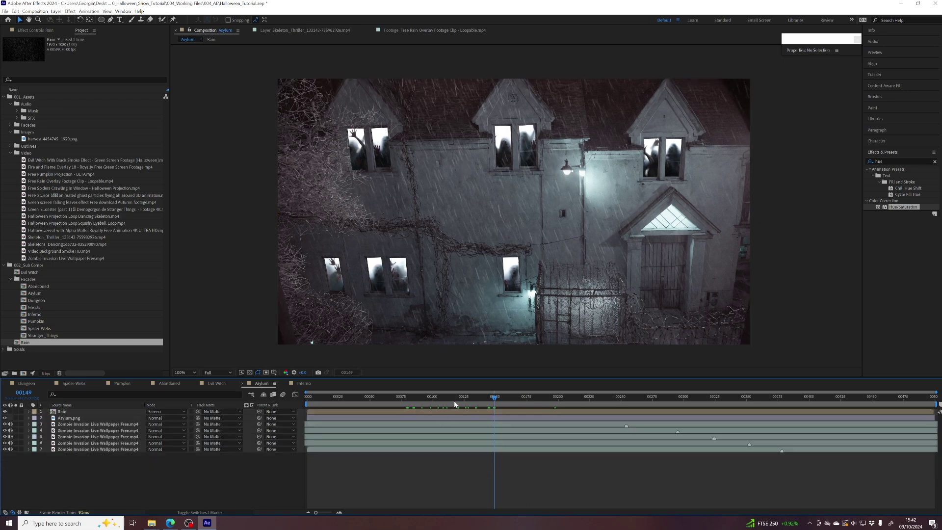
drag(446, 398, 558, 403)
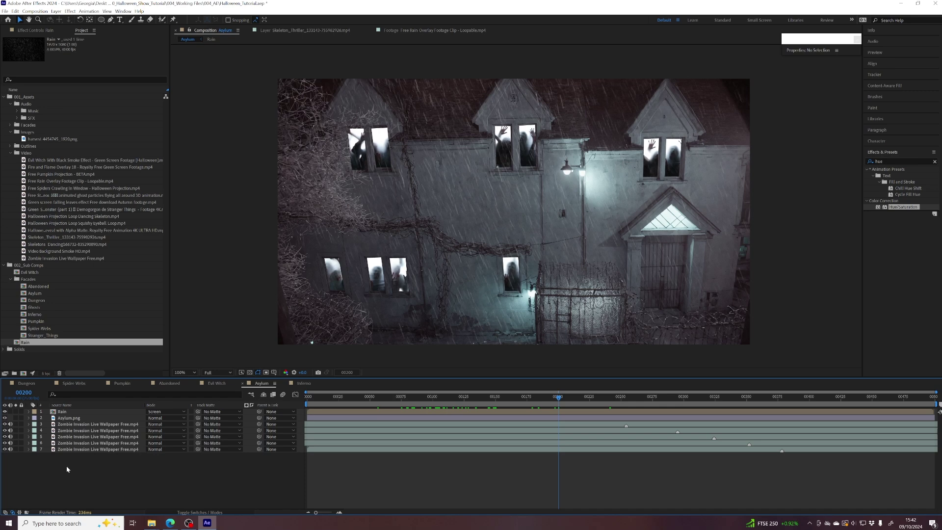
drag(409, 399, 429, 401)
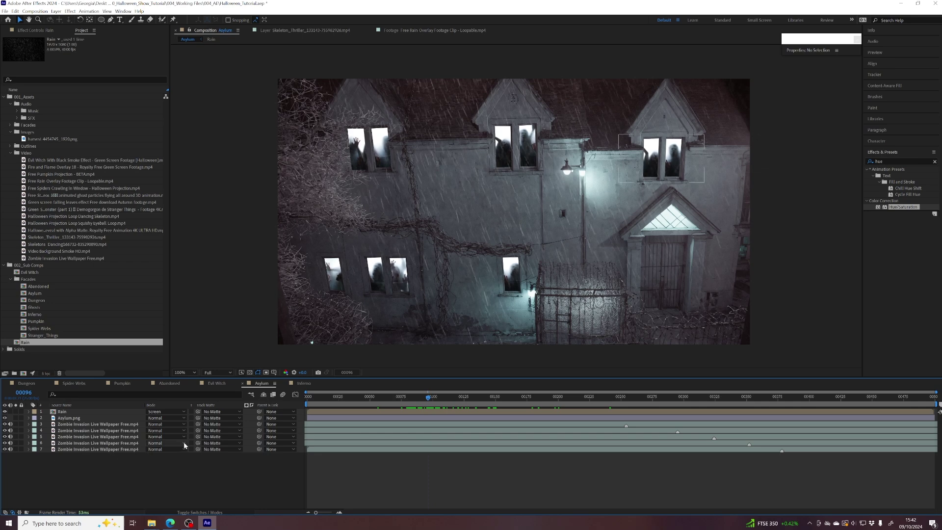
drag(421, 398, 425, 398)
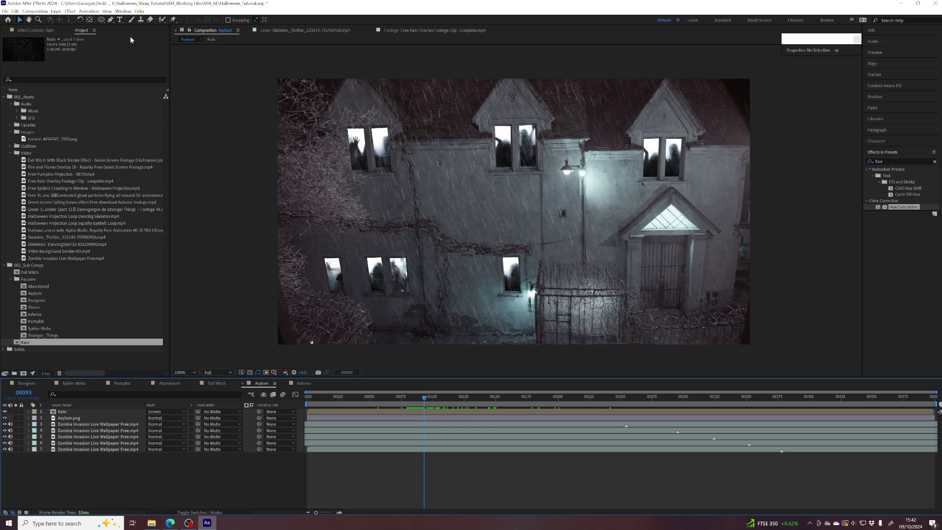
- Create a black solid layer named Lightning at the top of the Asylum composition
click(56, 12)
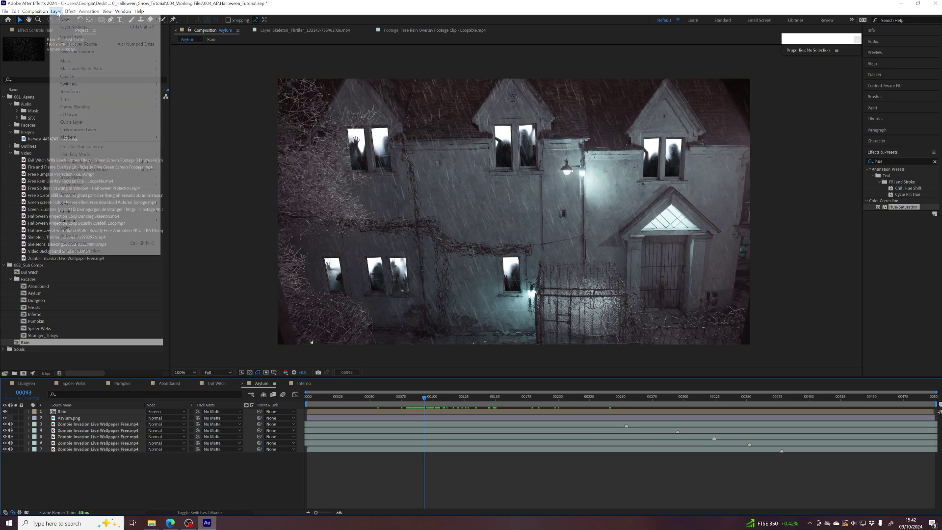
mouse_move(108, 19)
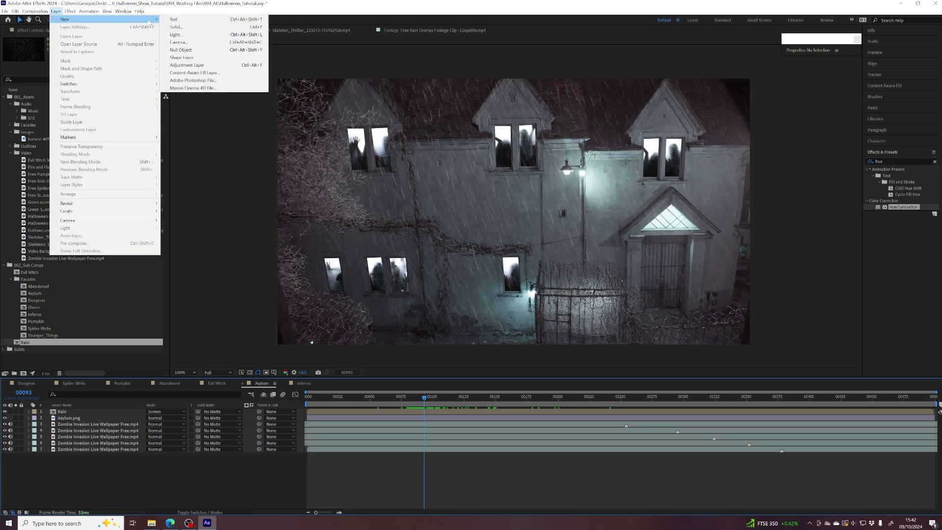
click(180, 27)
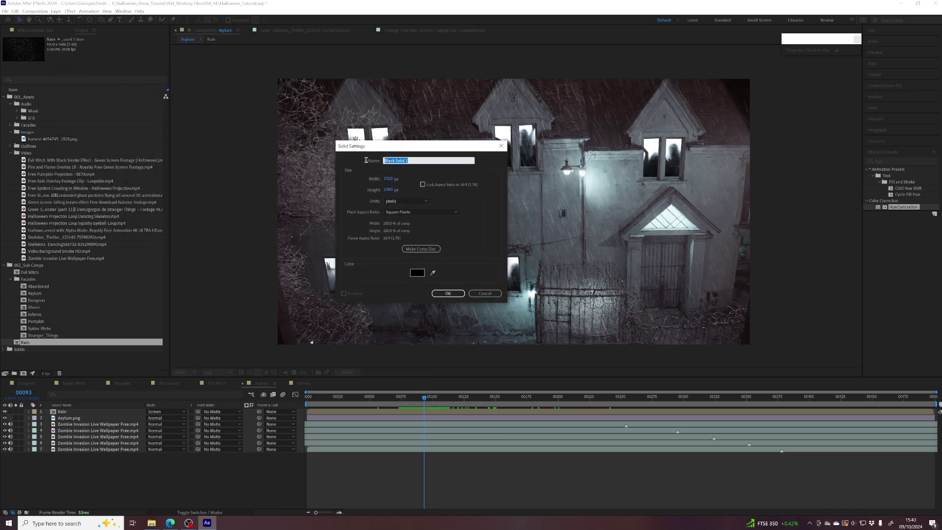
text(Lightning)
key(Return)
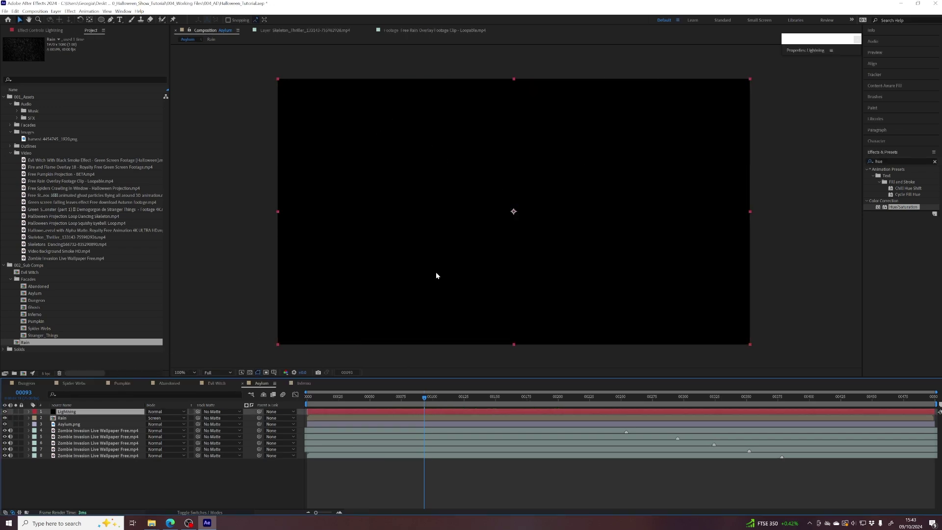
- Apply the Advanced Lightning effect to the Lightning layer and scrub the timeline to check the bolt
click(887, 161)
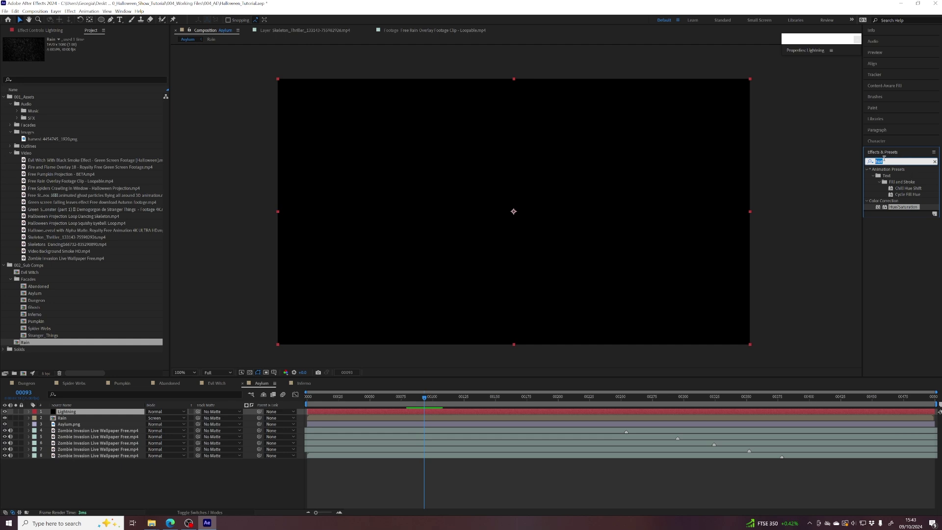
text(lightn)
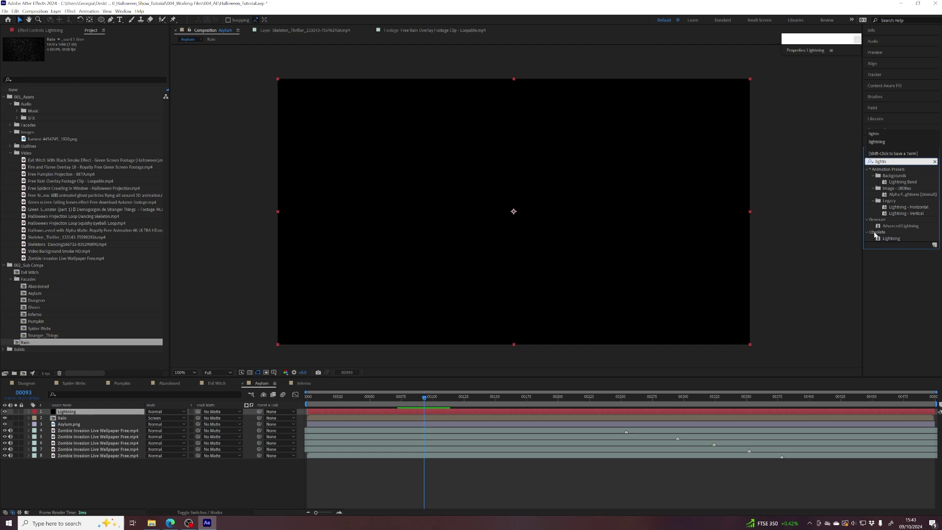
double_click(893, 225)
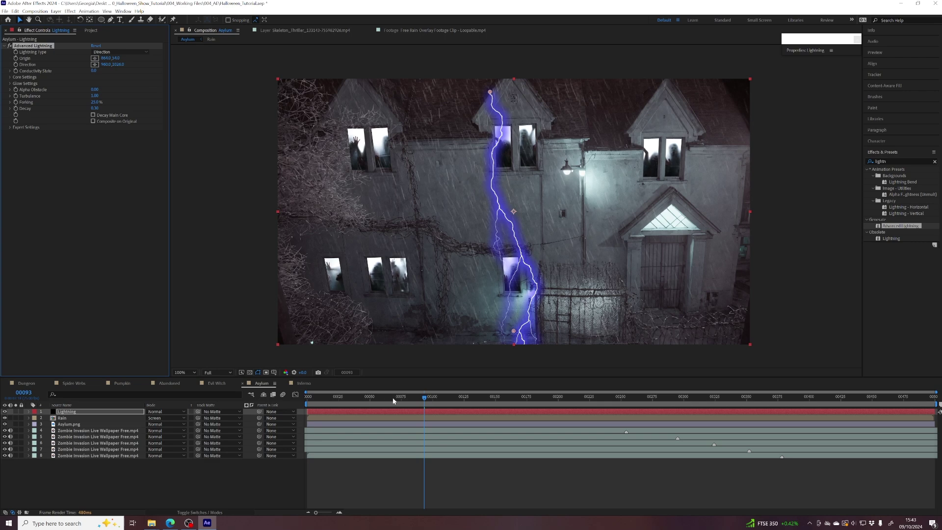
mouse_move(398, 398)
mouse_down()
mouse_move(344, 398)
mouse_move(411, 401)
mouse_up()
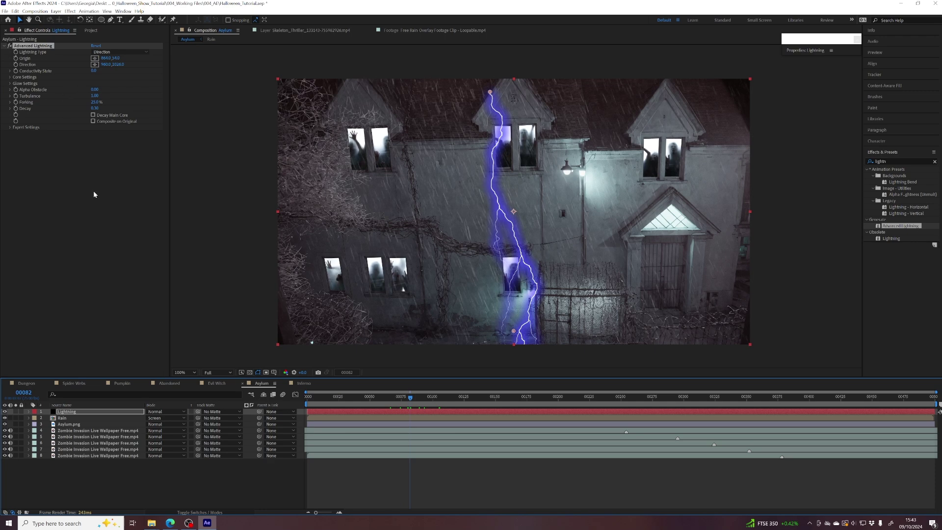
- Change the lightning's Glow Color to a pale icy blue, about D4EFFF
click(11, 84)
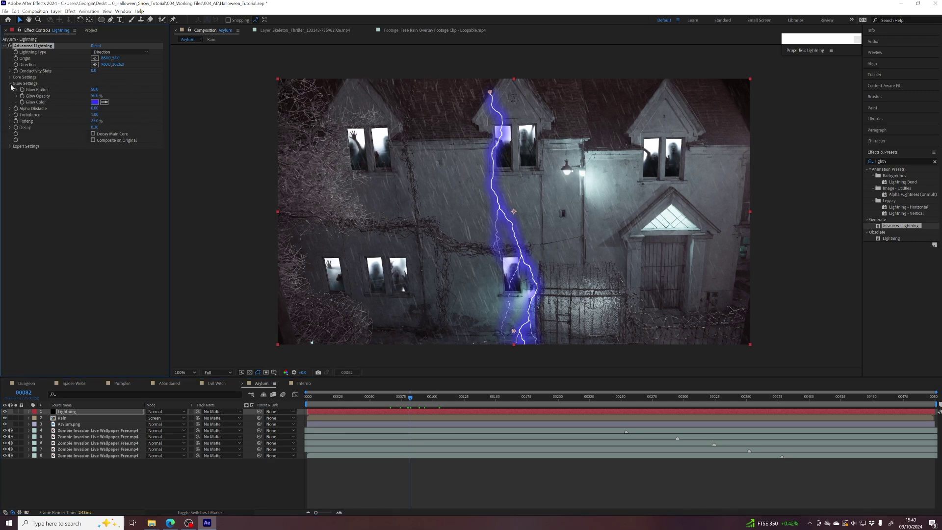
click(95, 102)
click(262, 188)
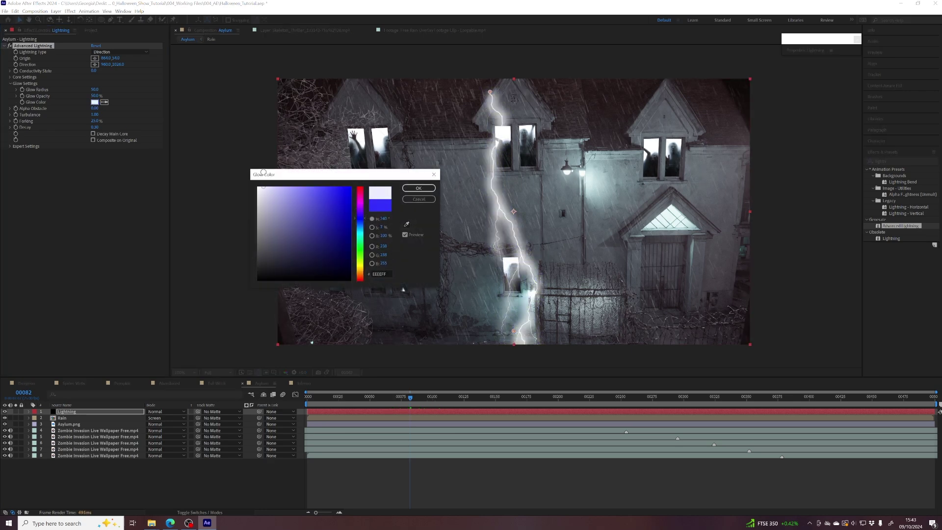
drag(263, 172, 273, 170)
drag(367, 221, 365, 230)
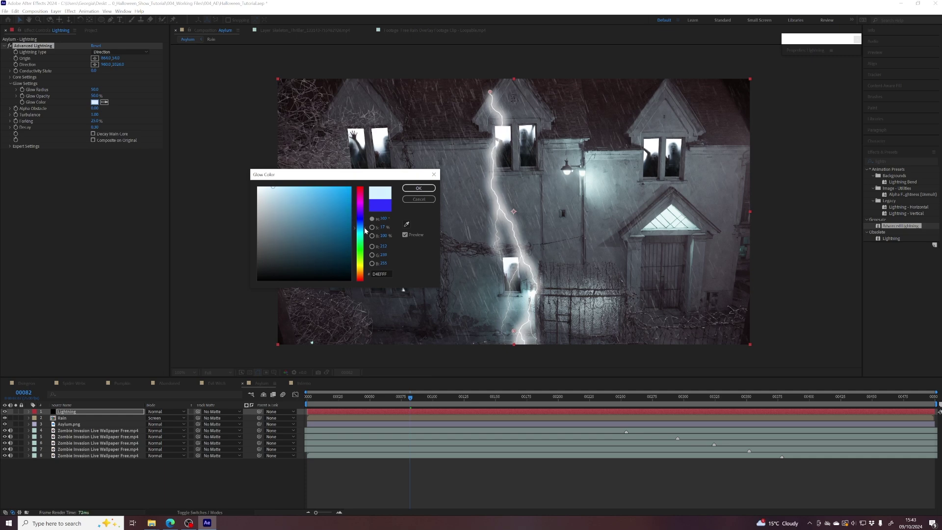
click(419, 188)
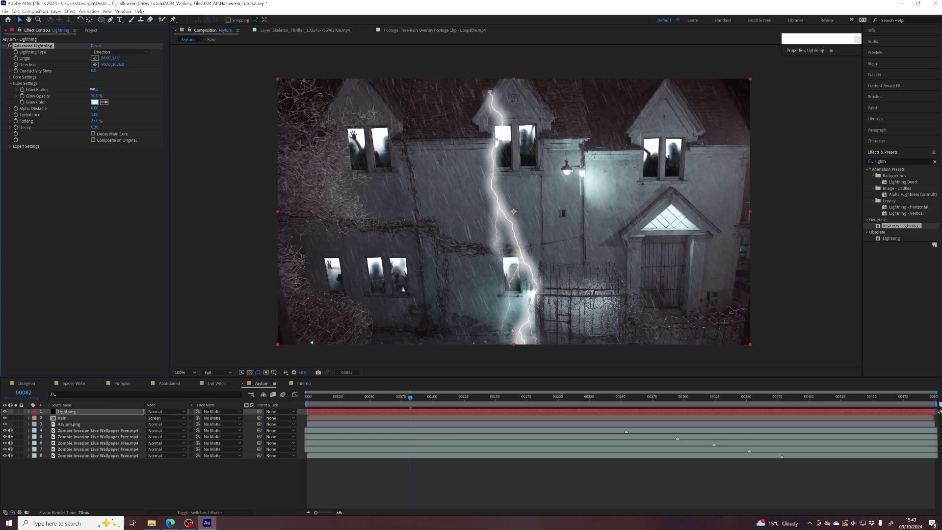
- Adjust the lightning bolt to a Glow Radius of about 41.5, a Glow Opacity of about 31% and a Core Radius of about 5
drag(93, 90, 79, 90)
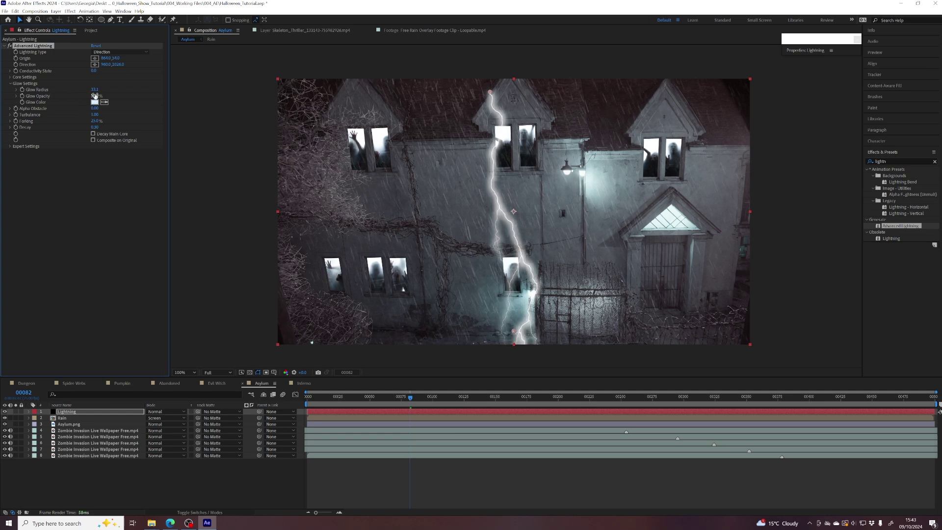
mouse_move(94, 96)
mouse_down()
mouse_move(82, 97)
mouse_move(100, 91)
mouse_up()
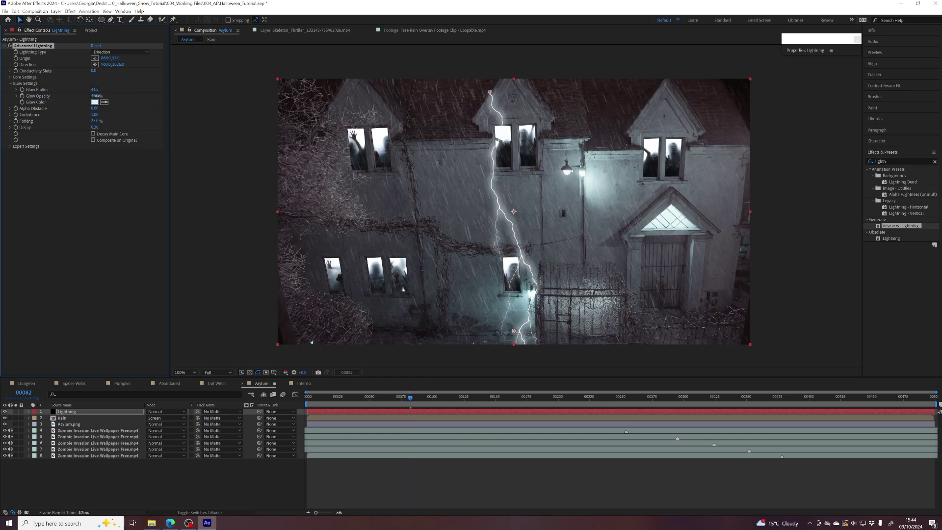
drag(98, 96, 94, 96)
click(10, 78)
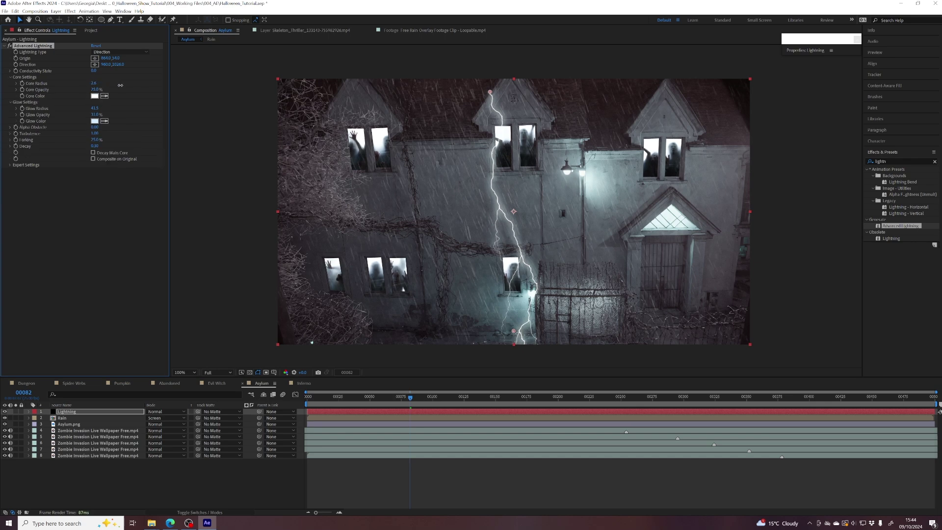
drag(143, 86, 241, 92)
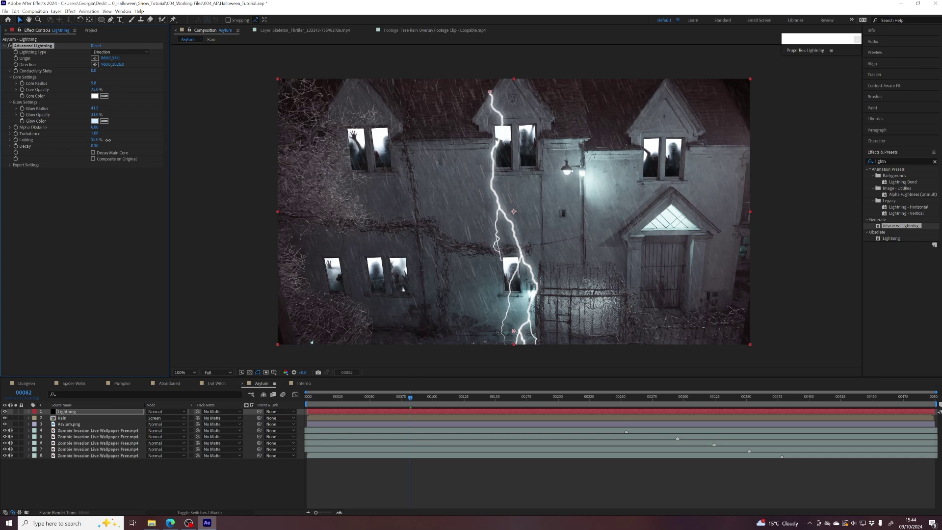
- Try a different Forking amount on the lightning bolt, undo it and scrub the timeline to frame 114
mouse_move(96, 140)
mouse_down()
mouse_move(114, 140)
mouse_move(101, 141)
mouse_up()
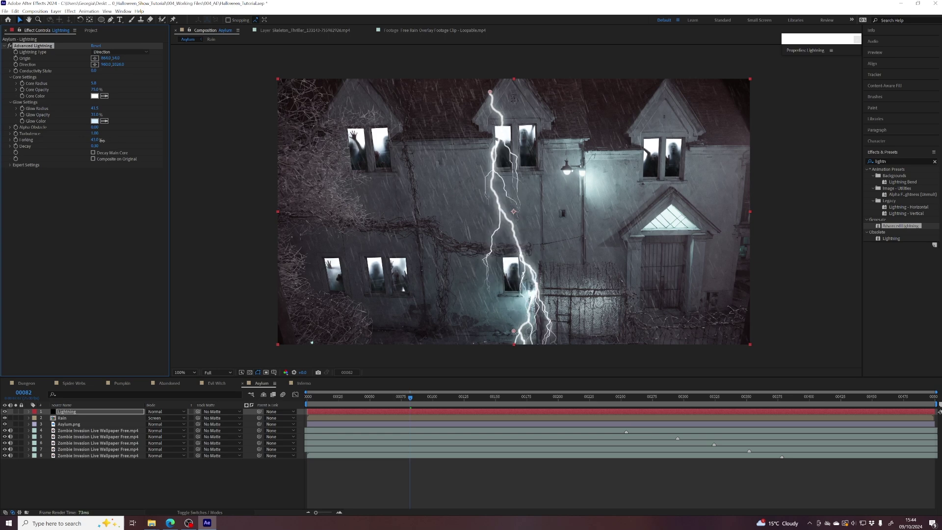
key(ctrl+z)
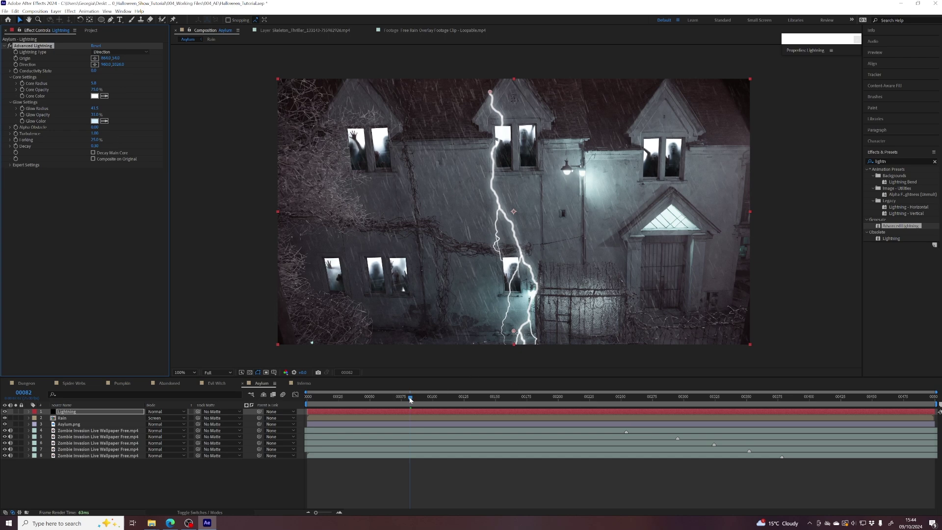
drag(410, 400, 450, 396)
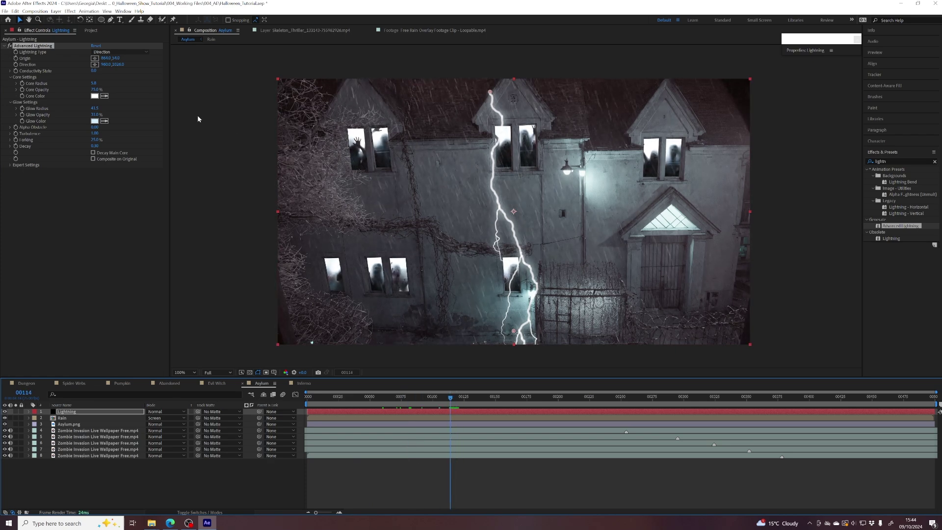
- Move the lightning's Origin above the left gable, about 434, -19, and its Direction point to about 990, 1008
click(25, 70)
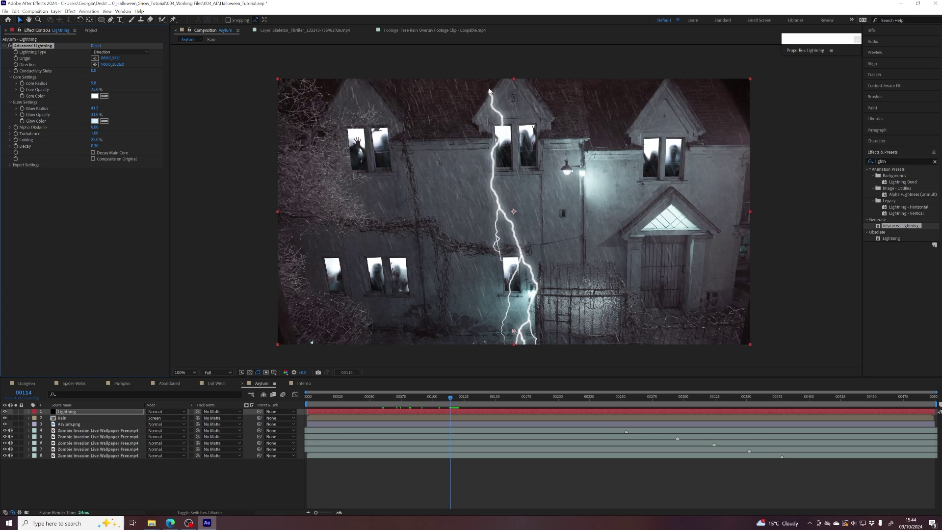
drag(491, 93, 385, 73)
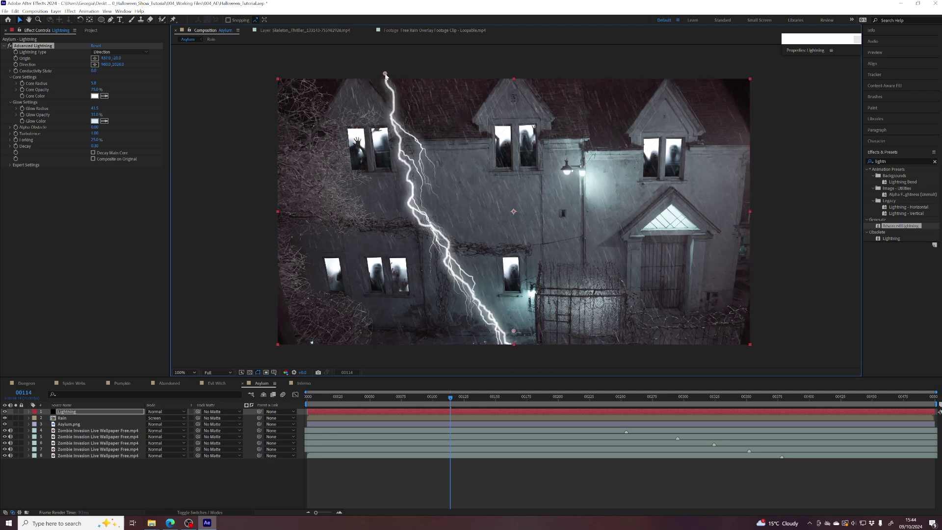
drag(513, 331, 551, 332)
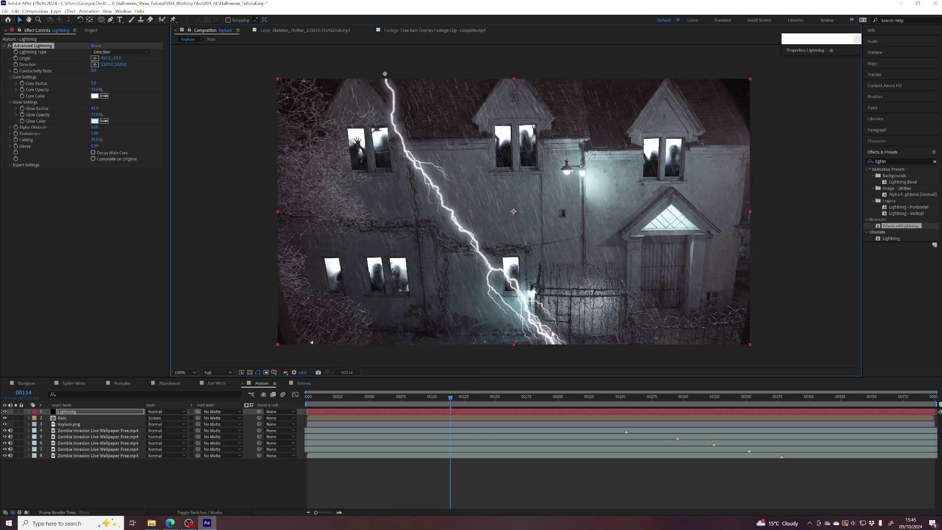
click(391, 397)
key(space)
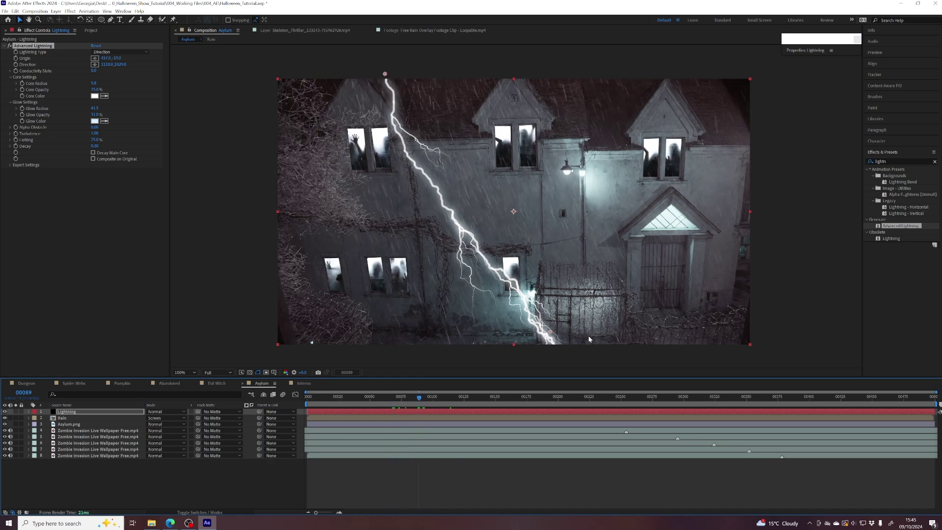
drag(550, 333, 521, 326)
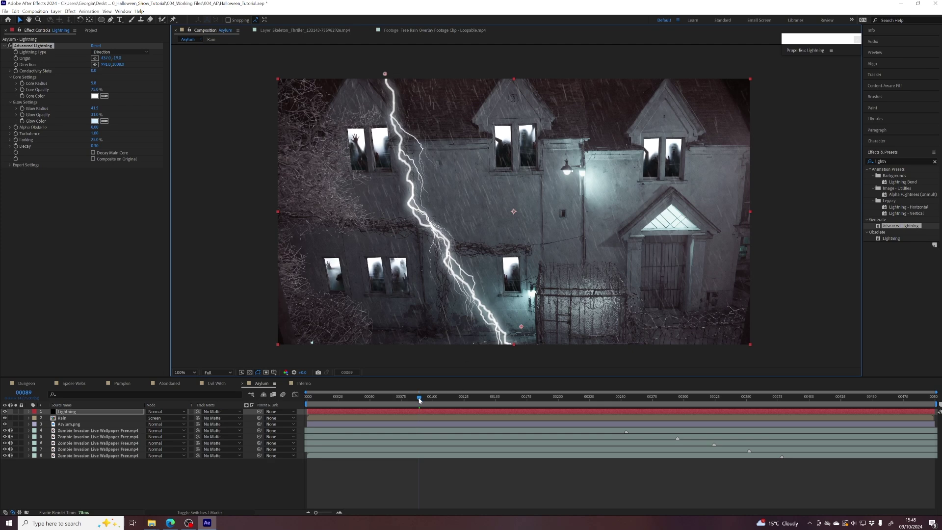
- Go to frame 0 and enable Decay Main Core for the lightning while testing small Decay values
drag(419, 397, 361, 401)
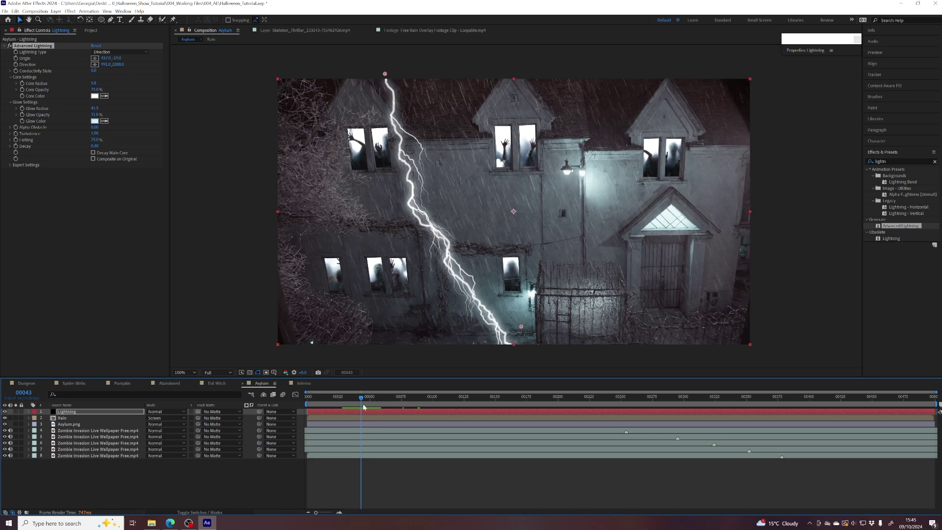
drag(363, 407, 308, 398)
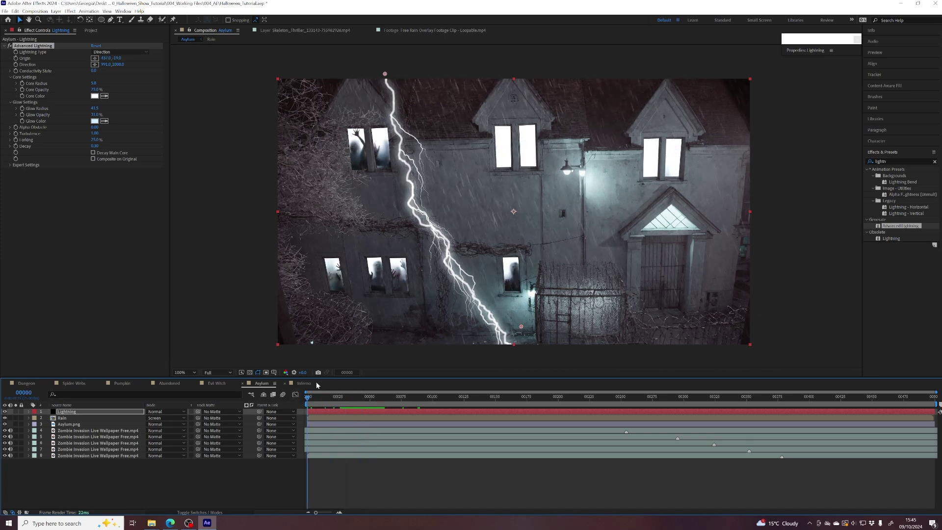
click(28, 150)
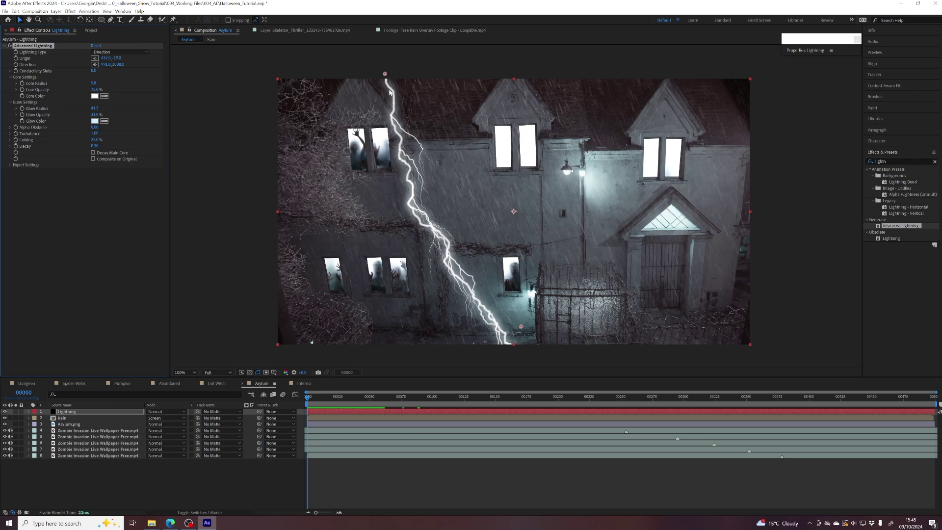
drag(95, 146, 116, 147)
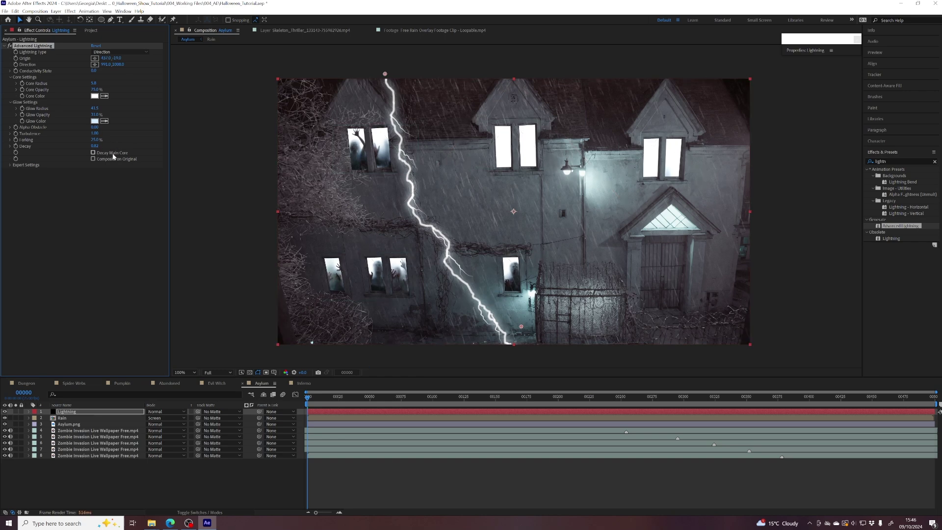
click(93, 153)
drag(94, 146, 79, 148)
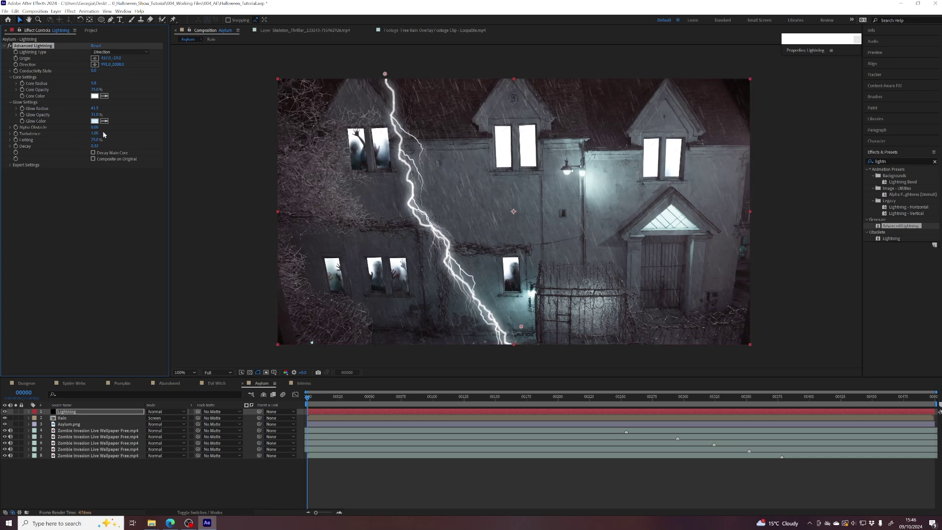
click(92, 153)
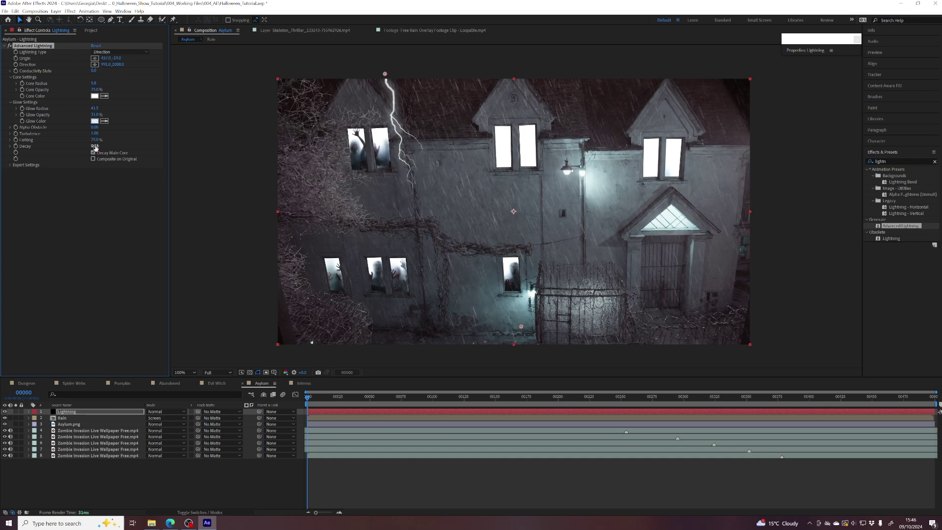
- Raise Decay to about 13, nudge the Origin slightly higher and set a Decay keyframe at frame 0
drag(96, 147, 98, 146)
drag(100, 146, 381, 42)
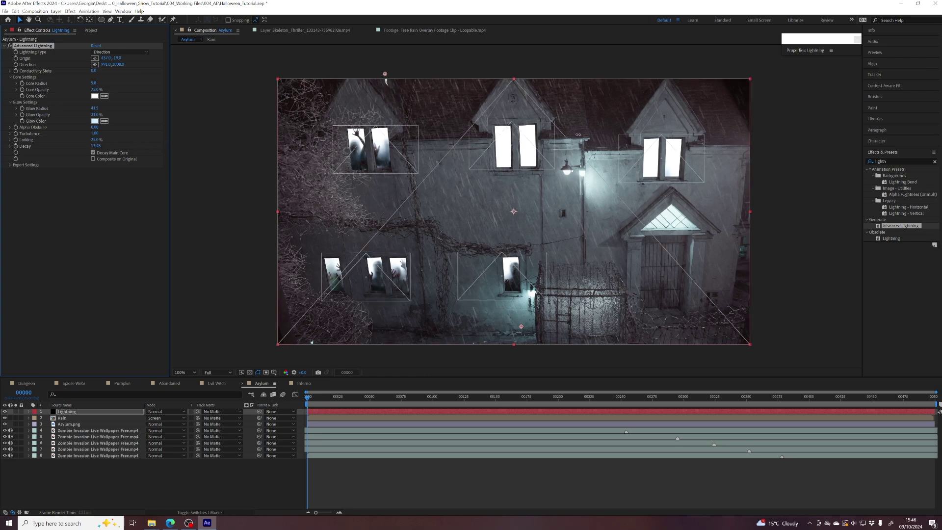
drag(385, 75, 384, 71)
drag(94, 146, 97, 146)
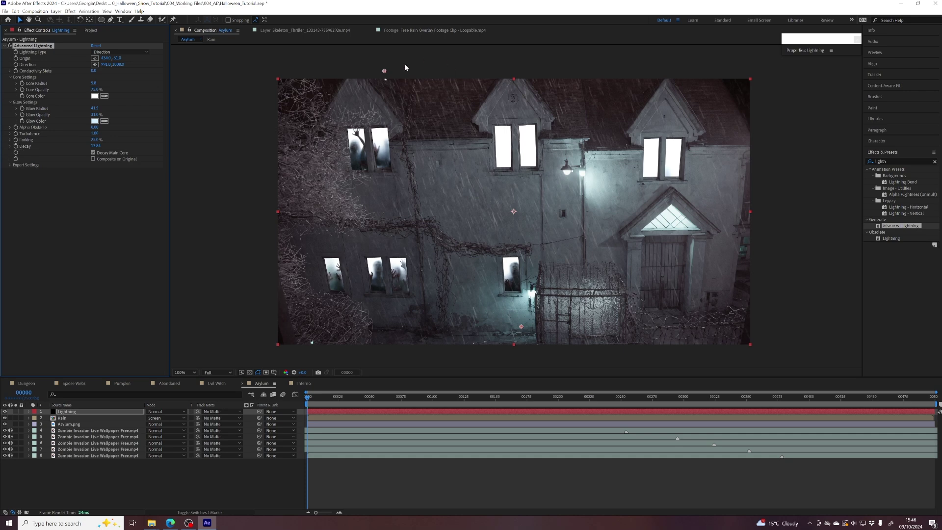
click(16, 146)
- Add a Decay keyframe of about 0.12 at frame 49
drag(314, 396, 369, 398)
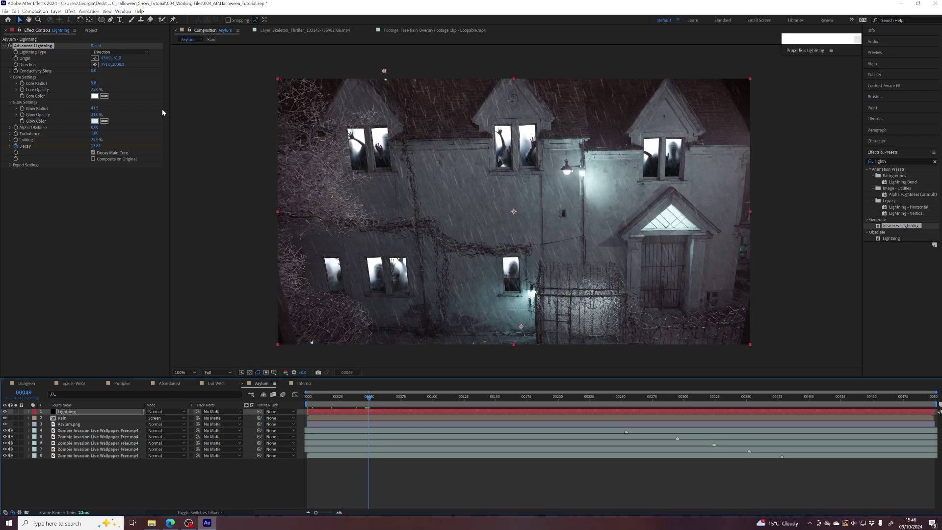
drag(95, 146, 51, 146)
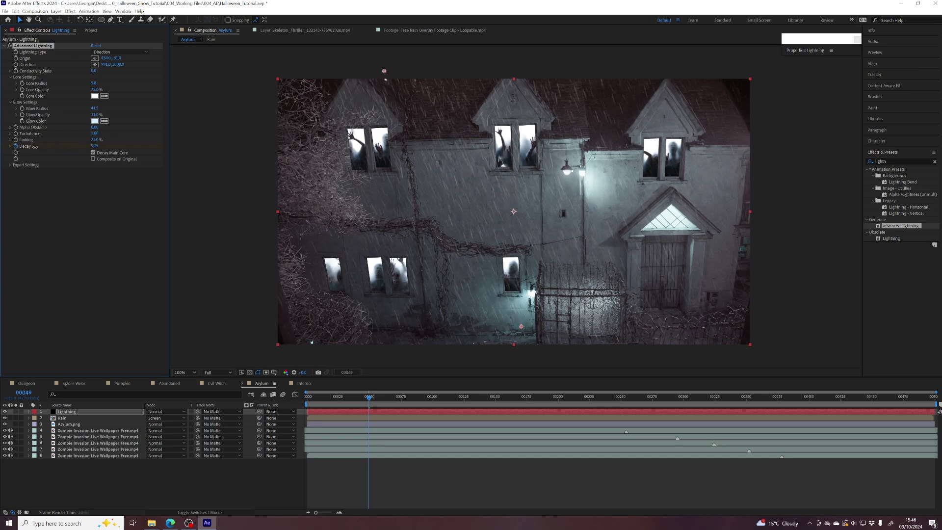
click(96, 146)
text(0)
key(Return)
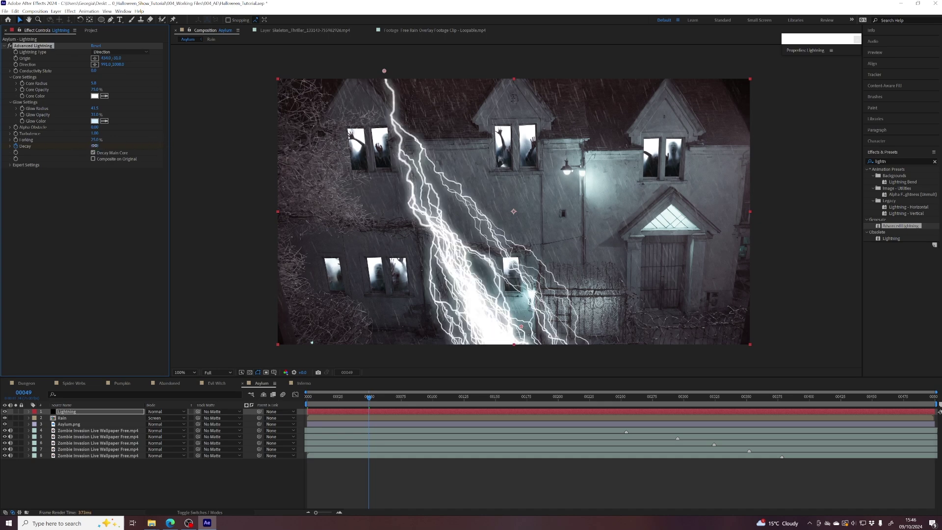
drag(96, 146, 98, 145)
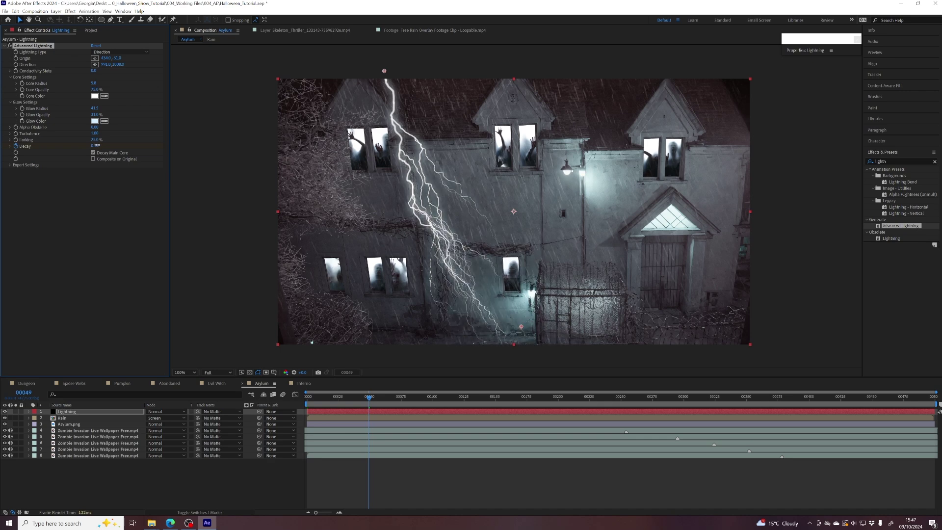
click(96, 146)
- Lower the lightning's Forking to about 3%, increase Turbulence very slightly and raise Core Radius to about 12
drag(91, 140, 83, 140)
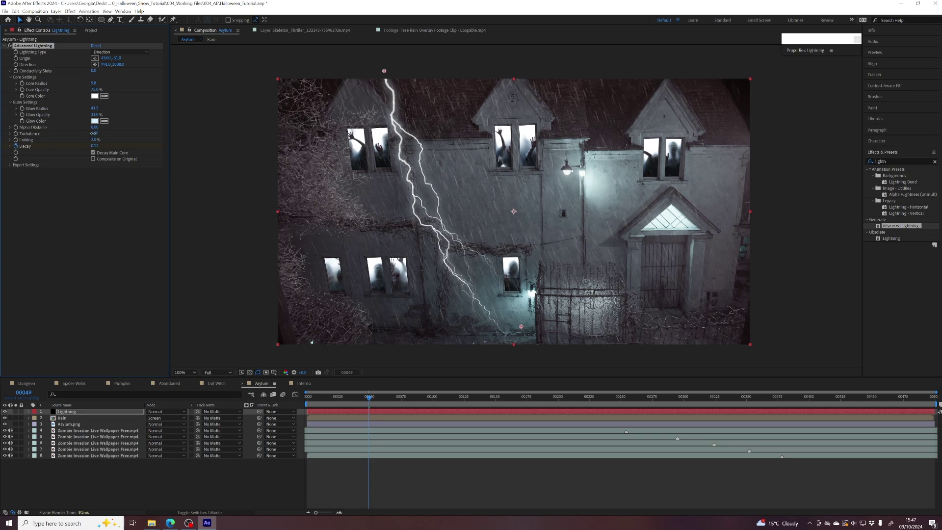
drag(94, 133, 95, 133)
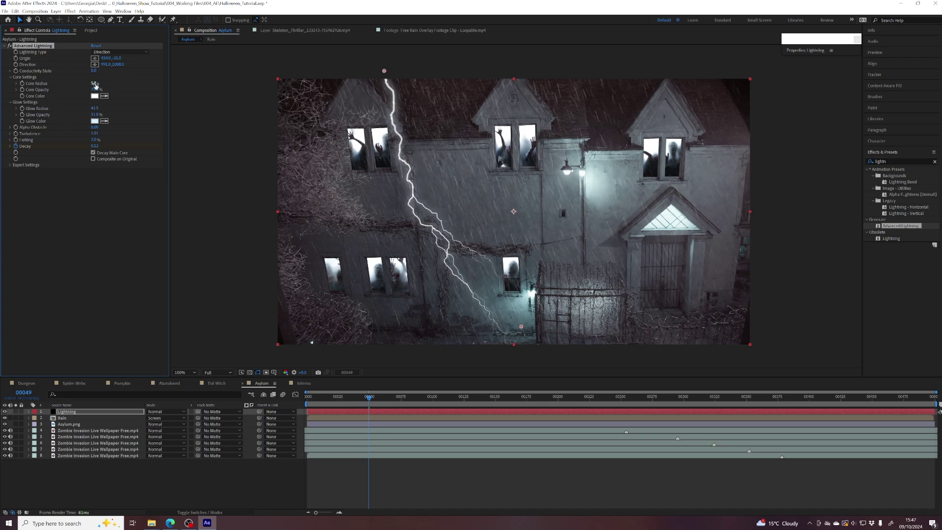
drag(95, 85, 347, 96)
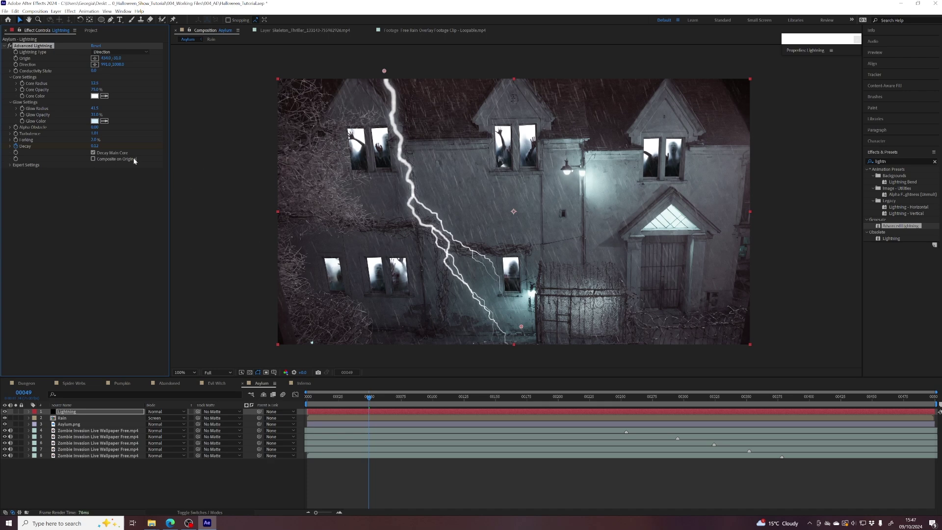
- Reveal the Lightning layer's Decay keyframes in the timeline and copy the frame 49 keyframe to frame 100
click(29, 412)
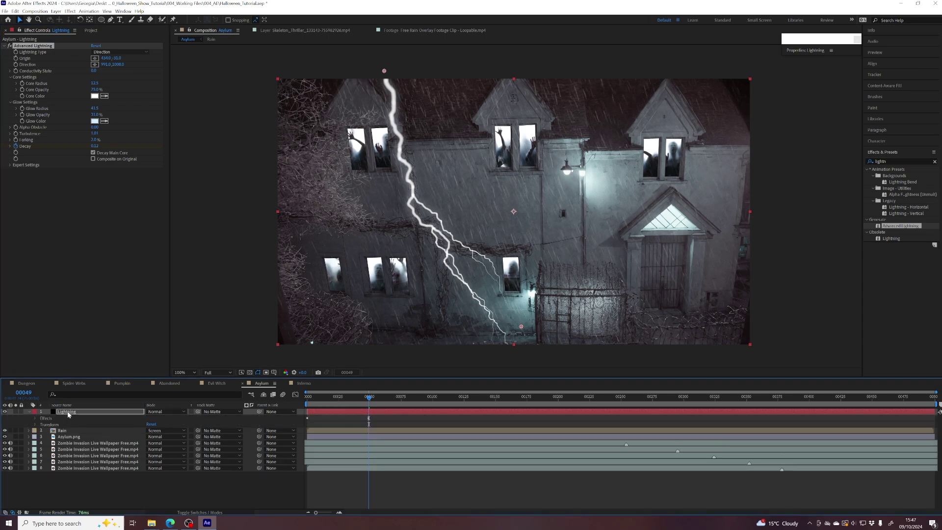
click(51, 414)
click(35, 418)
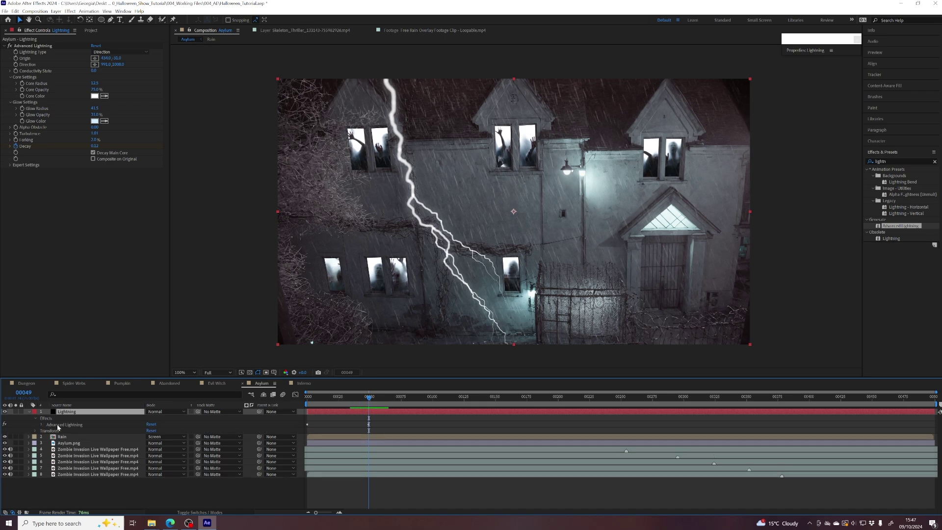
click(42, 425)
click(42, 425)
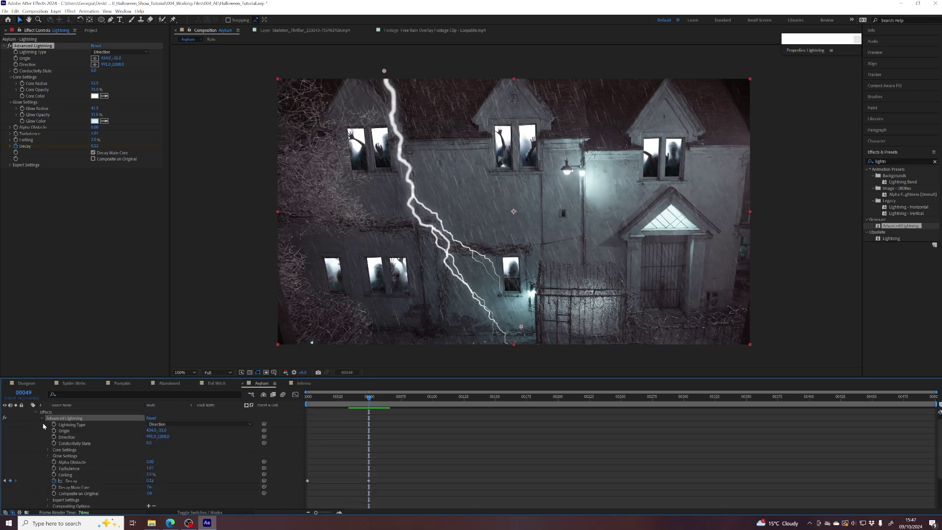
click(73, 481)
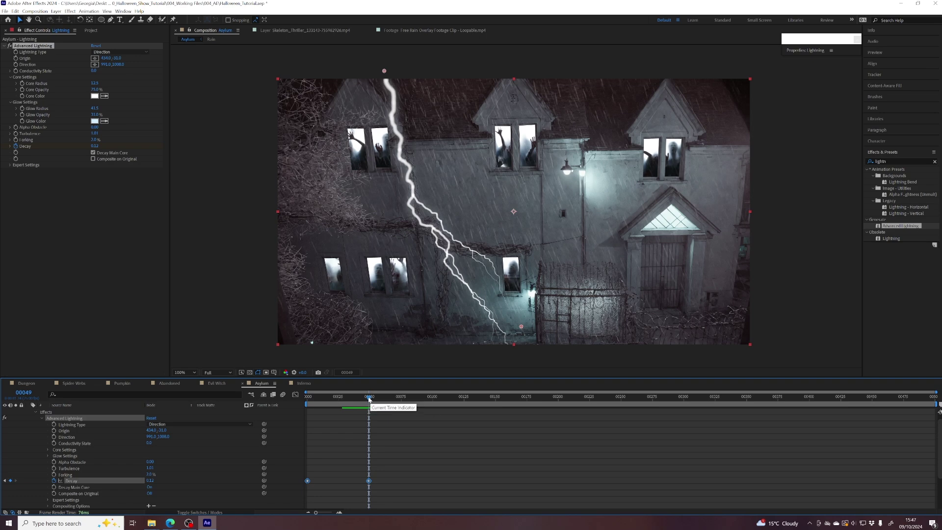
drag(369, 399, 432, 400)
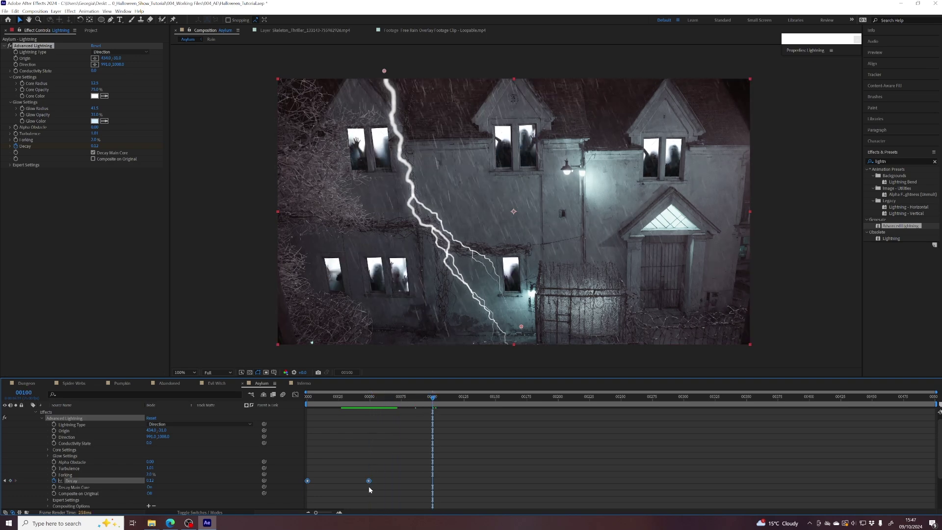
mouse_move(361, 467)
mouse_down()
mouse_move(385, 493)
mouse_move(372, 482)
mouse_up()
mouse_move(360, 478)
mouse_down()
mouse_move(380, 492)
mouse_move(361, 478)
mouse_up()
- Copy the frame 0 Decay keyframe to frame 150
drag(432, 400, 495, 401)
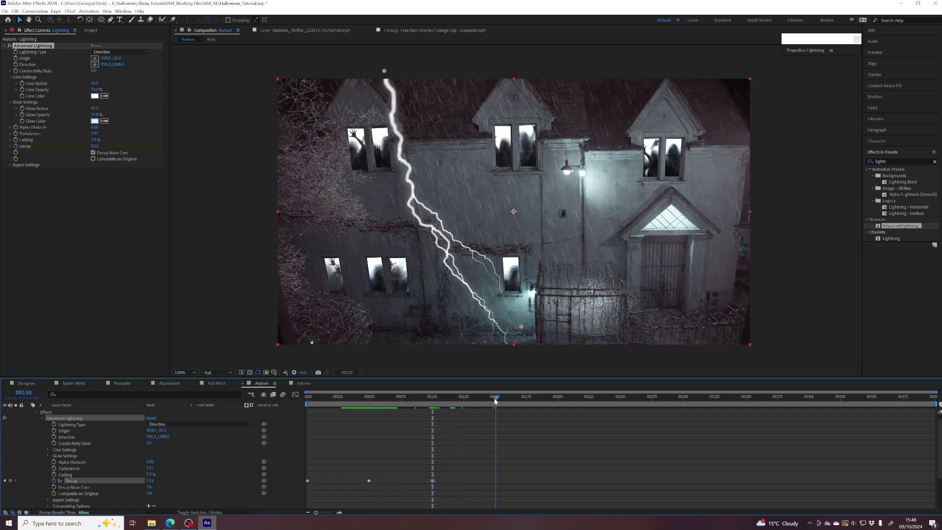
click(306, 480)
key(ctrl+c)
key(ctrl+v)
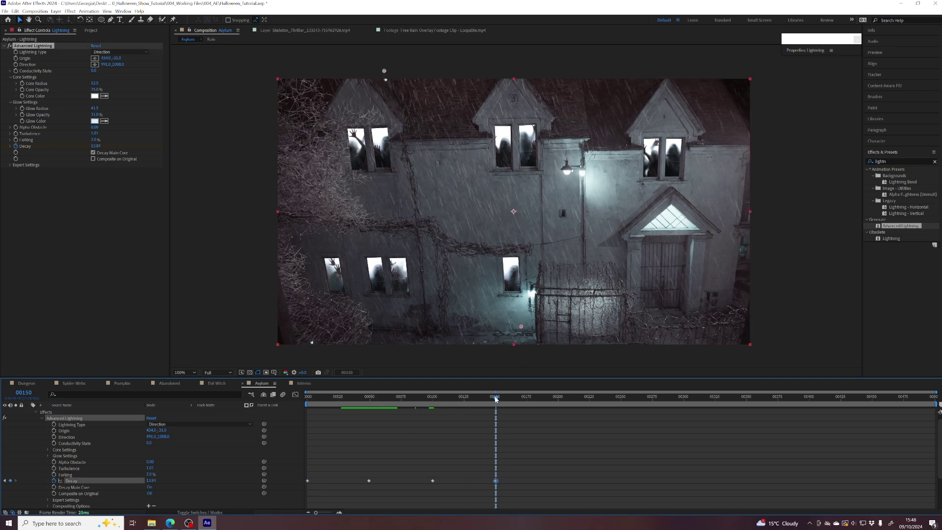
- Scrub through the Decay animation and move the lightning's Direction point just below the frame, to about 1010, 1094
drag(496, 398, 304, 398)
click(305, 397)
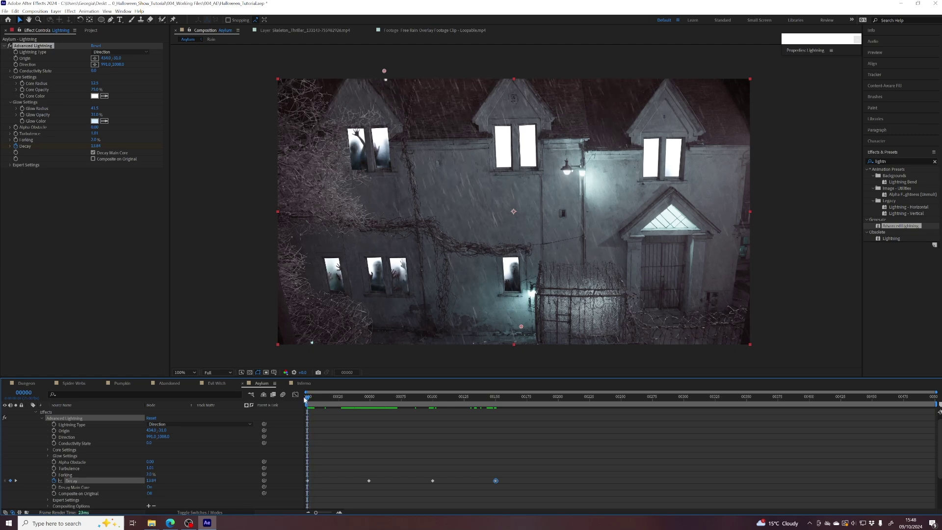
drag(307, 399, 391, 409)
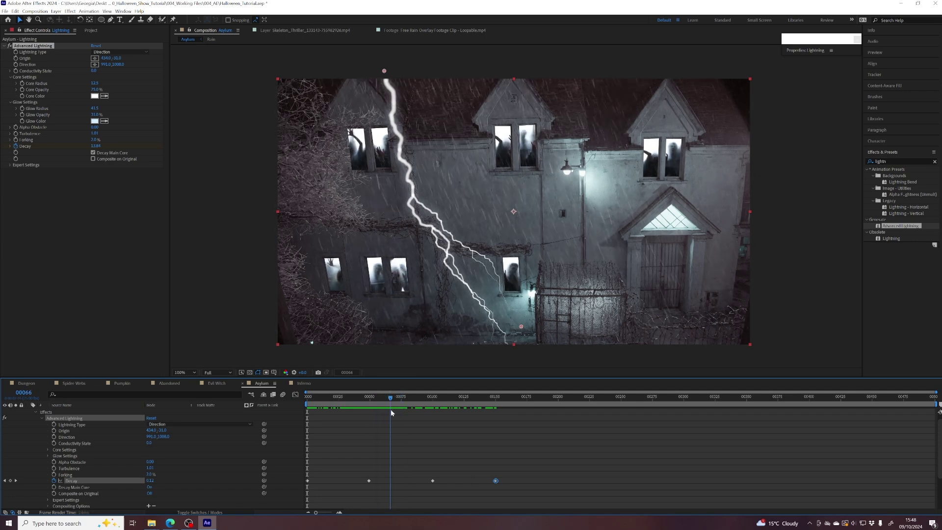
drag(522, 327, 526, 350)
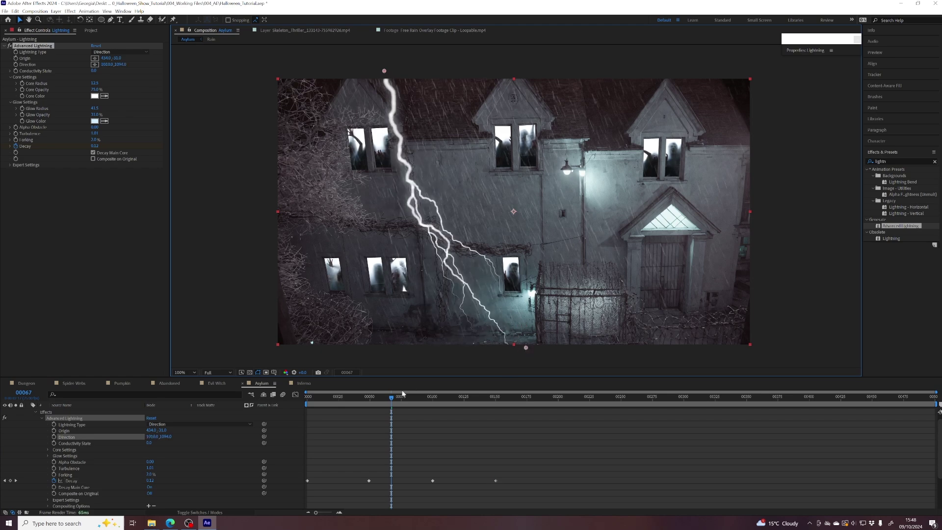
- Enable keyframing for the lightning's Origin and Direction at frame 0
drag(391, 400, 308, 399)
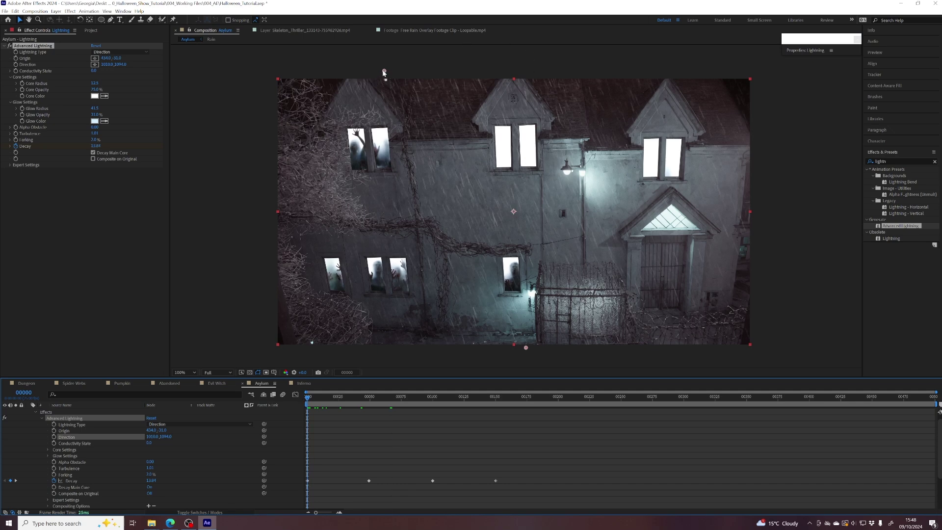
click(24, 59)
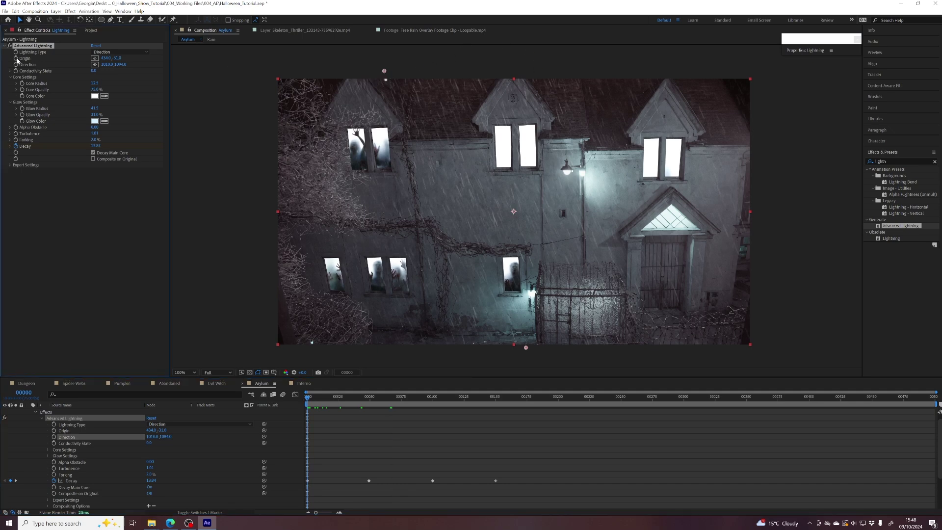
click(16, 58)
click(15, 65)
- At frame 150, move the lightning's Origin to about 823, -23 and its Direction point to about 475, 1096
drag(469, 396, 494, 397)
mouse_move(506, 493)
mouse_down()
mouse_move(488, 464)
mouse_move(496, 483)
mouse_up()
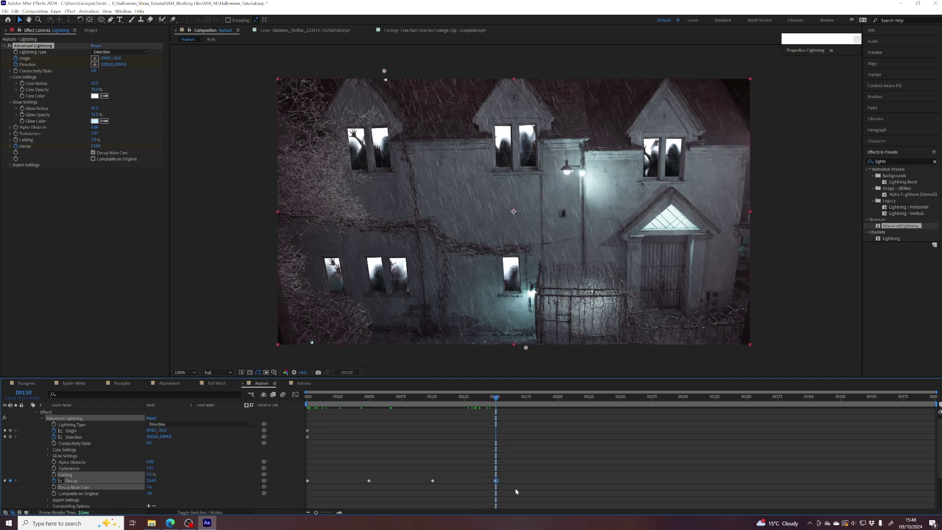
click(501, 464)
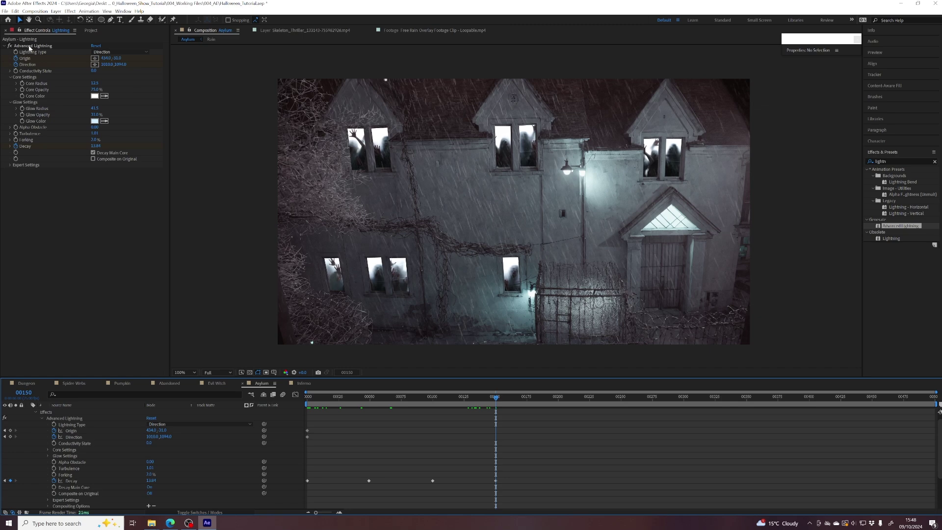
click(30, 46)
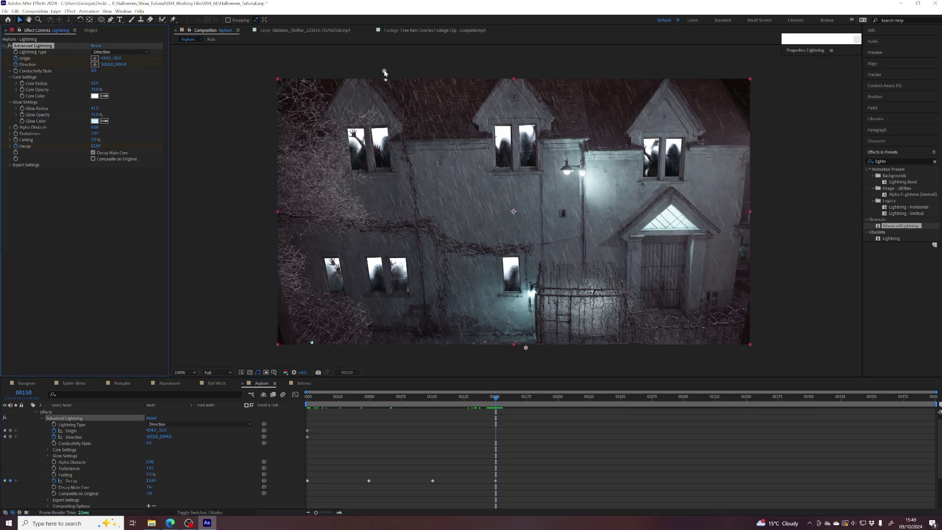
drag(389, 73, 479, 73)
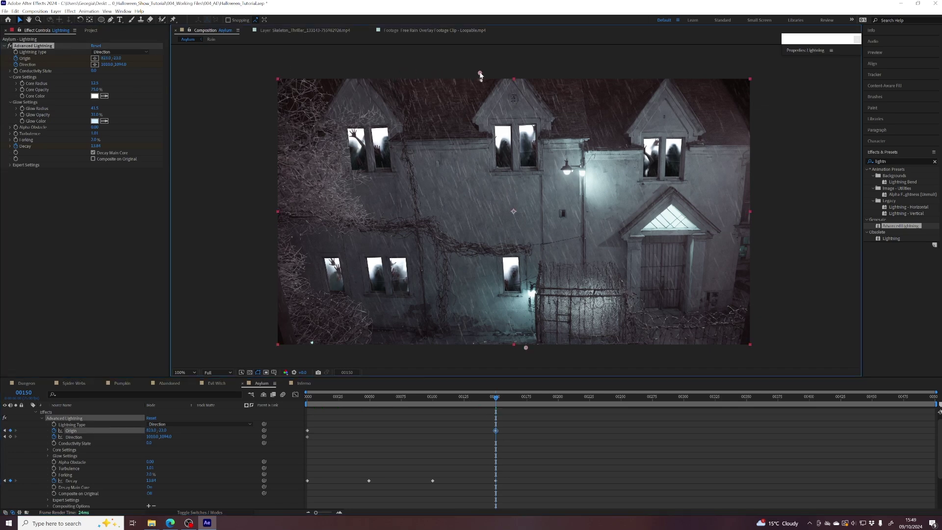
drag(526, 349, 394, 350)
- Raise the lightning's Glow Radius to about 60 and Glow Opacity to about 41%, and collapse the Lightning layer's properties
drag(496, 400, 419, 400)
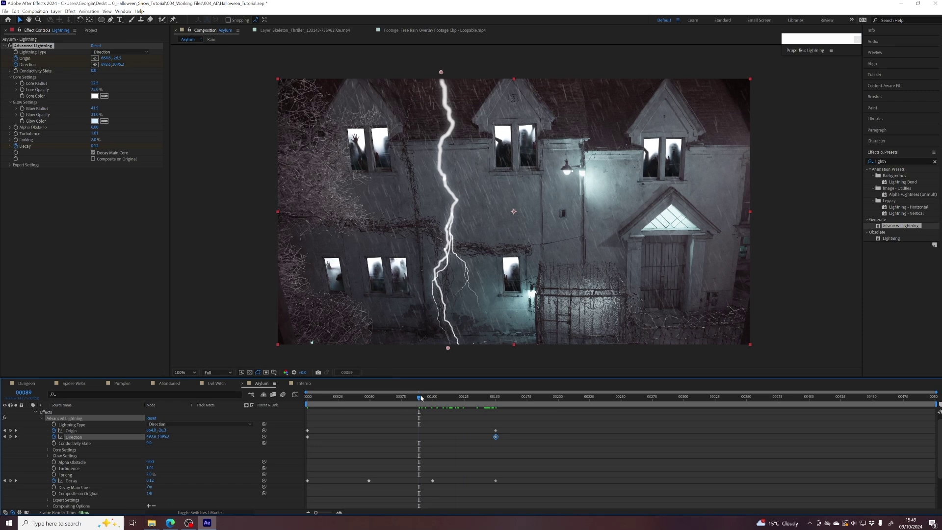
drag(421, 400, 371, 417)
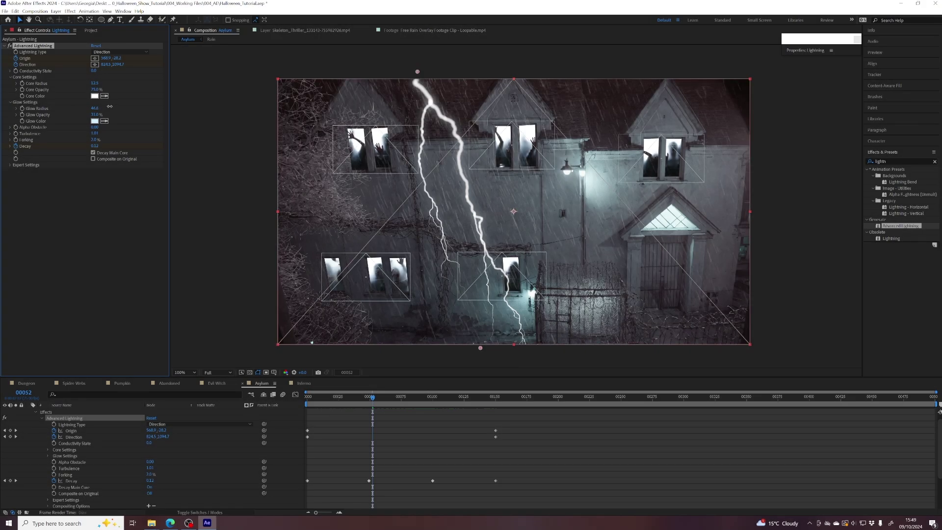
drag(96, 114, 141, 105)
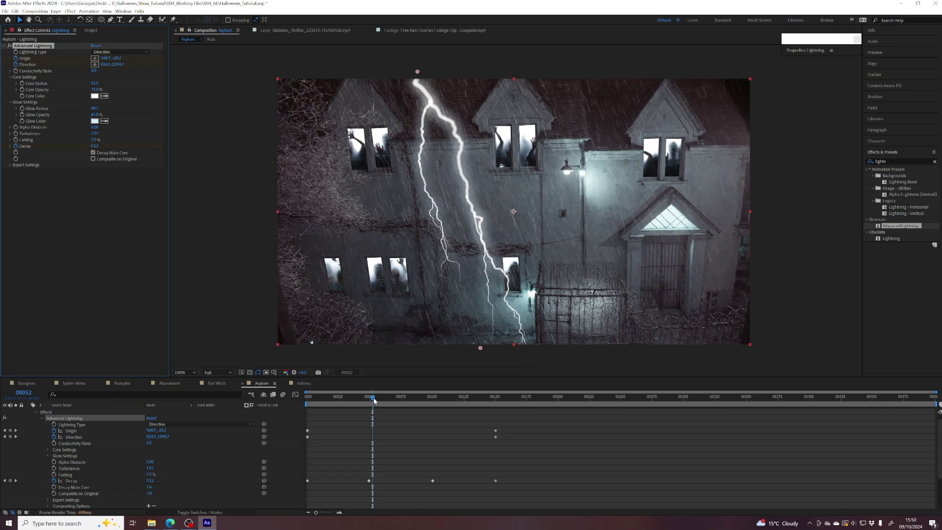
drag(373, 397, 407, 398)
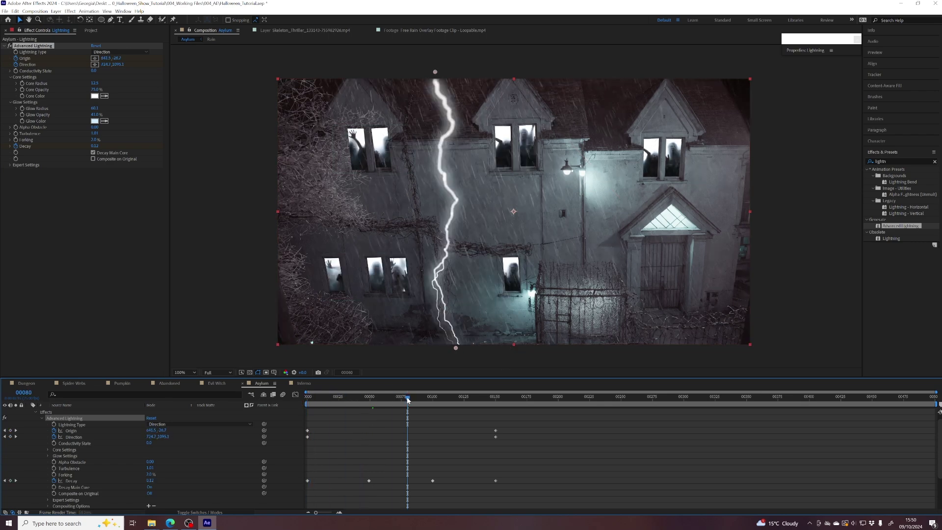
scroll(409, 446, up, 1)
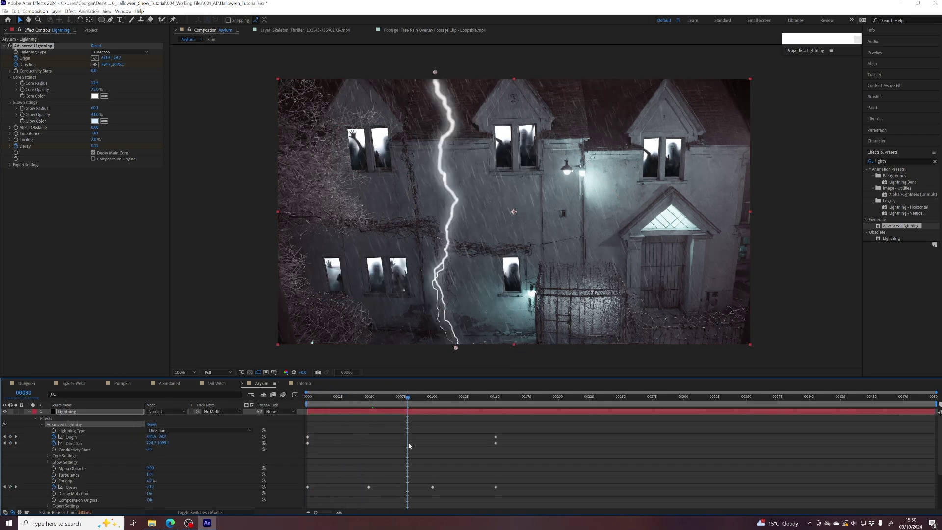
click(29, 411)
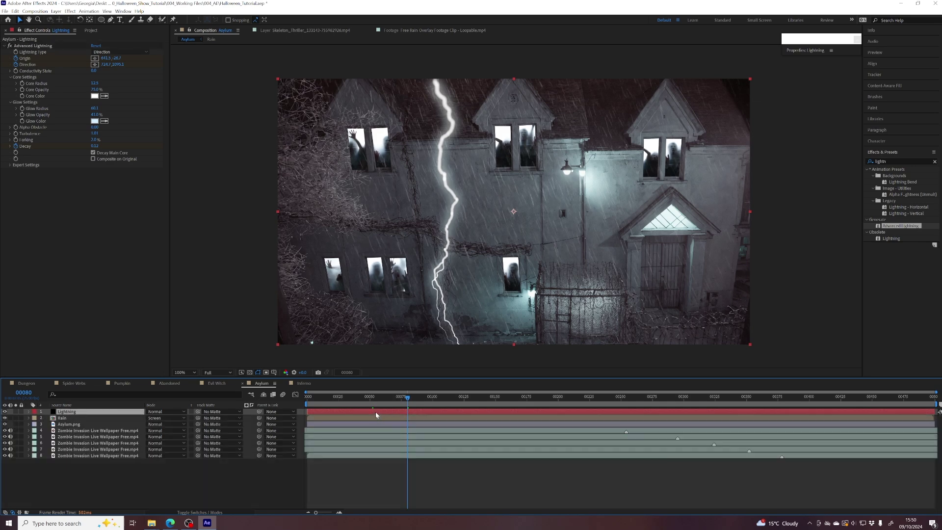
drag(341, 397, 384, 400)
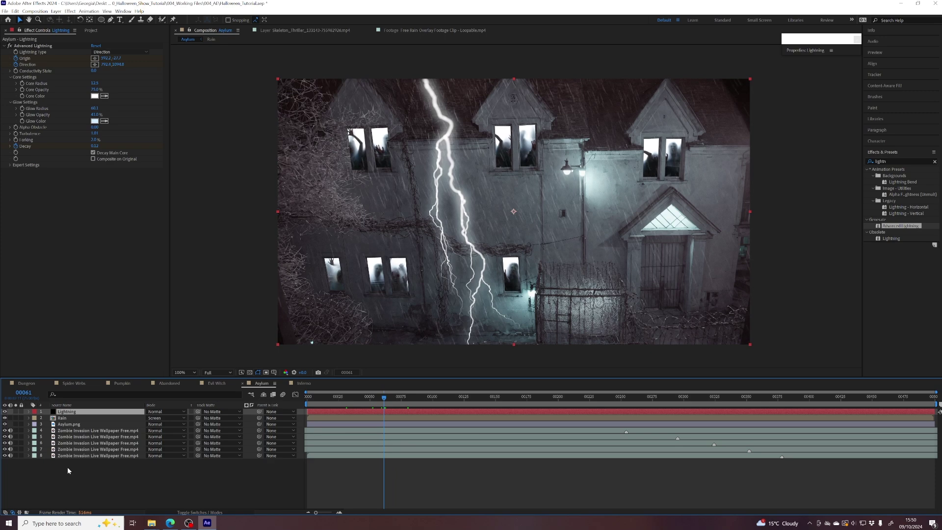
- Create an adjustment layer directly beneath the Lightning layer and rename it Flash
click(56, 11)
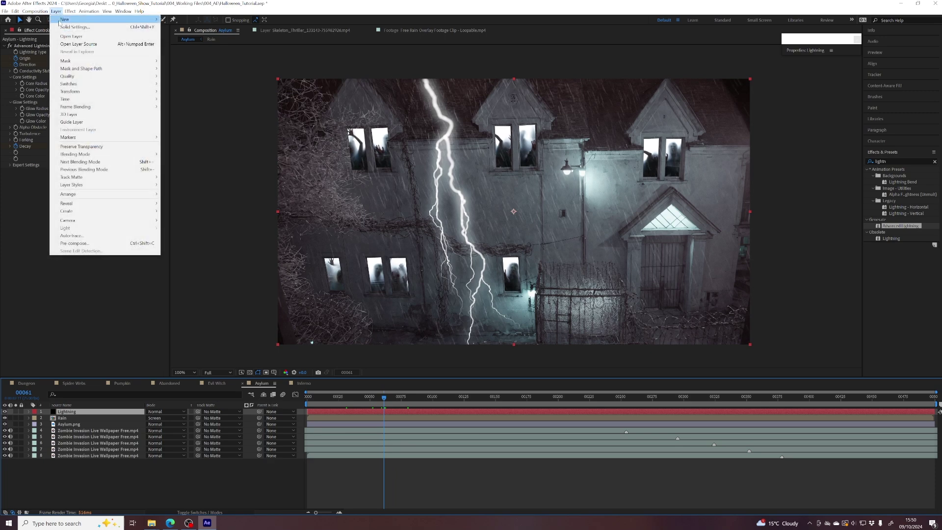
mouse_move(73, 22)
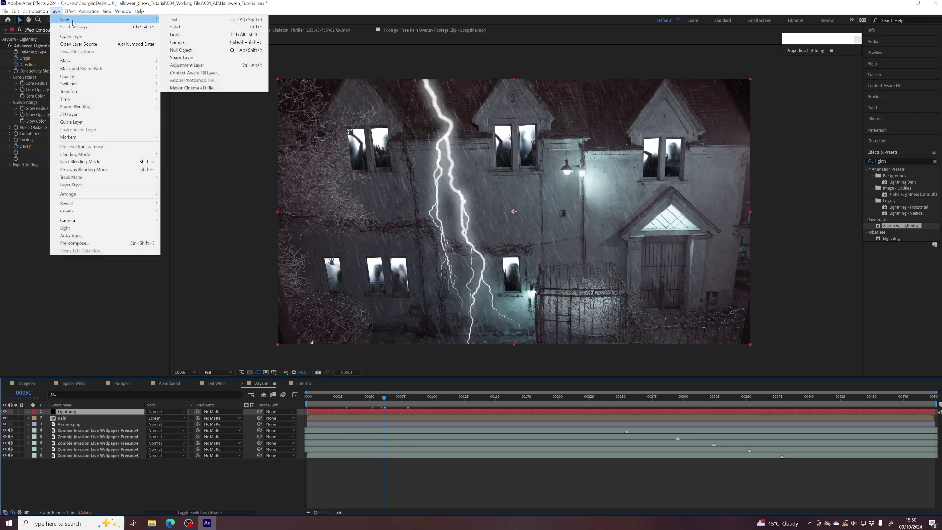
click(187, 65)
drag(74, 414, 69, 420)
key(Return)
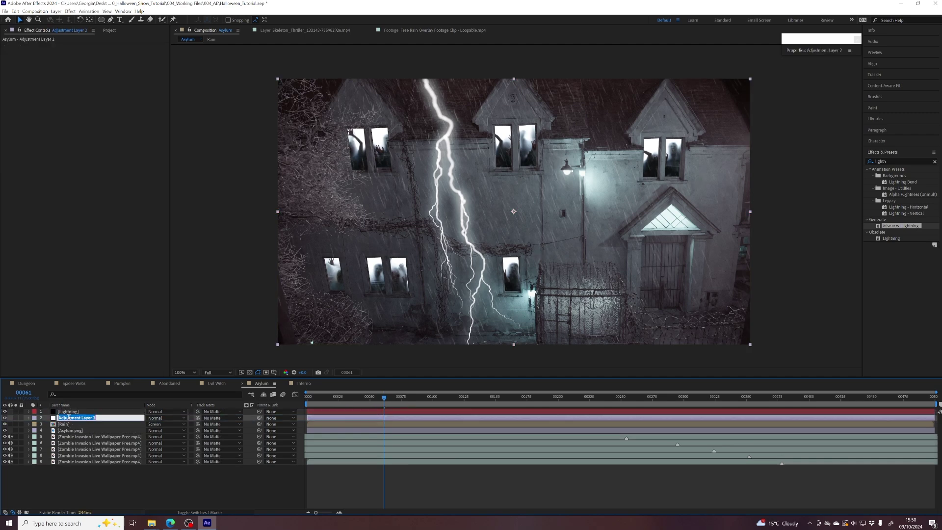
text(Flash)
key(Return)
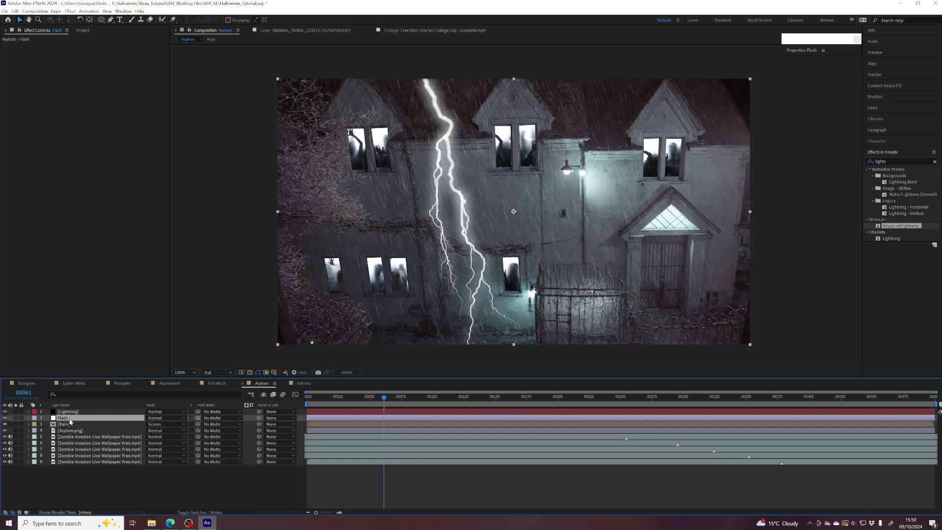
- Find the Exposure color correction effect and apply it to the Flash layer
click(895, 162)
text(exposu)
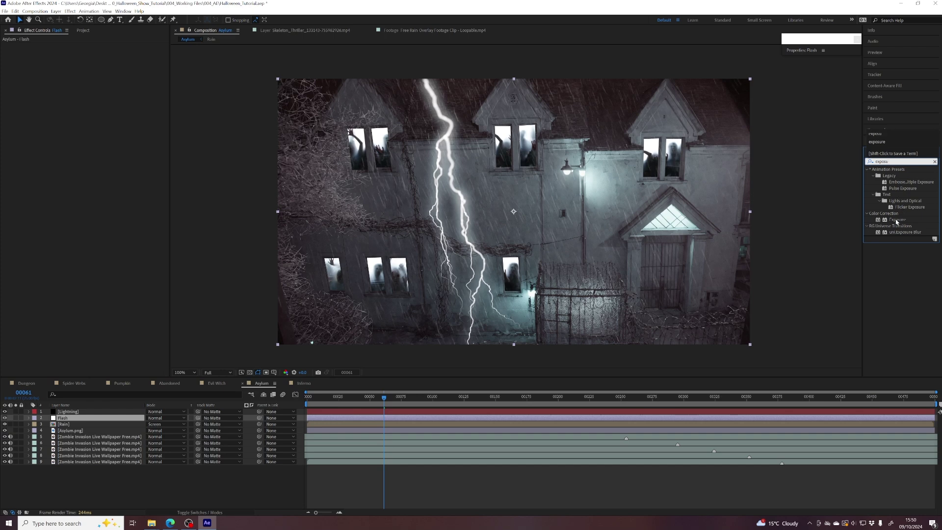
double_click(897, 221)
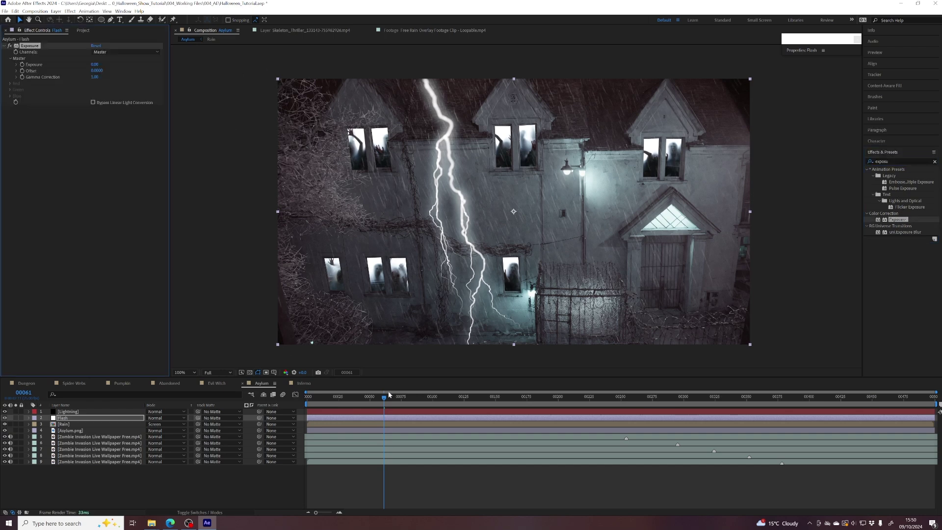
- Reveal the Lightning layer's keyframes for timing reference and return to frame 0 with the Flash layer selected
click(355, 412)
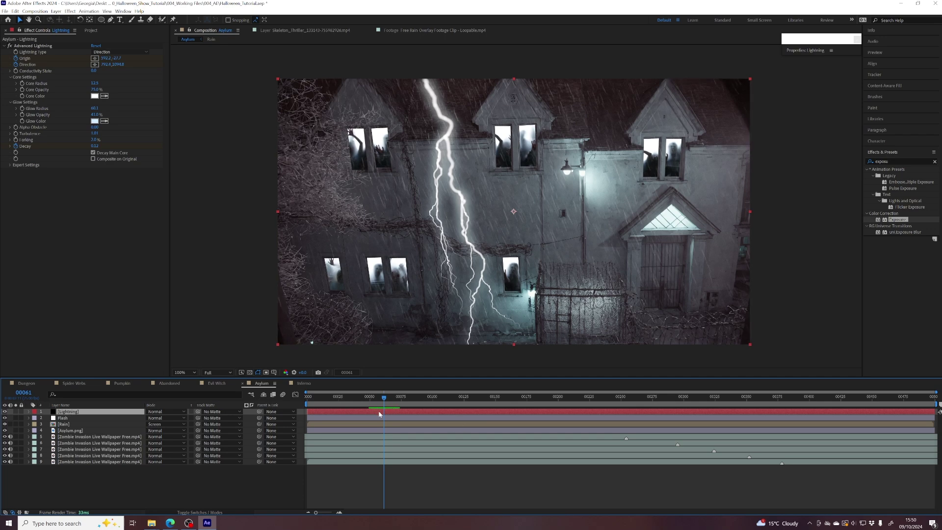
key(u)
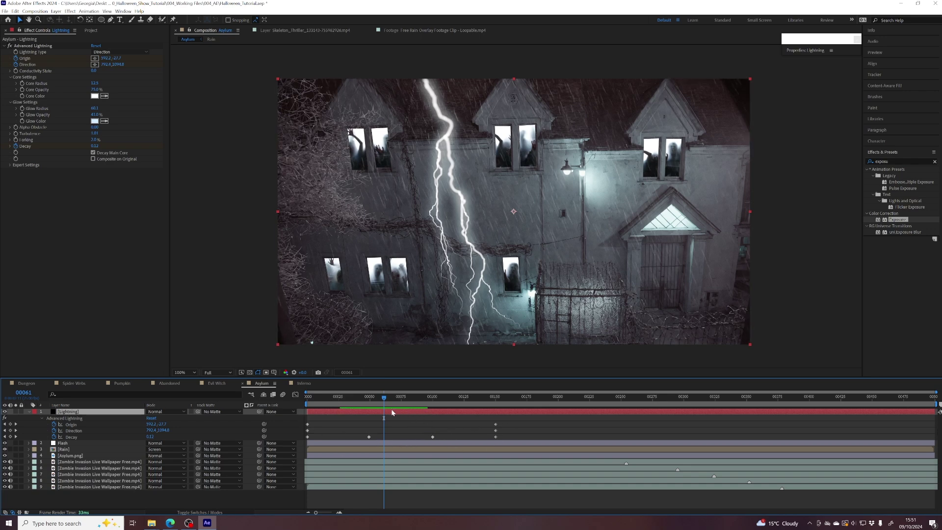
click(392, 443)
drag(368, 398, 308, 399)
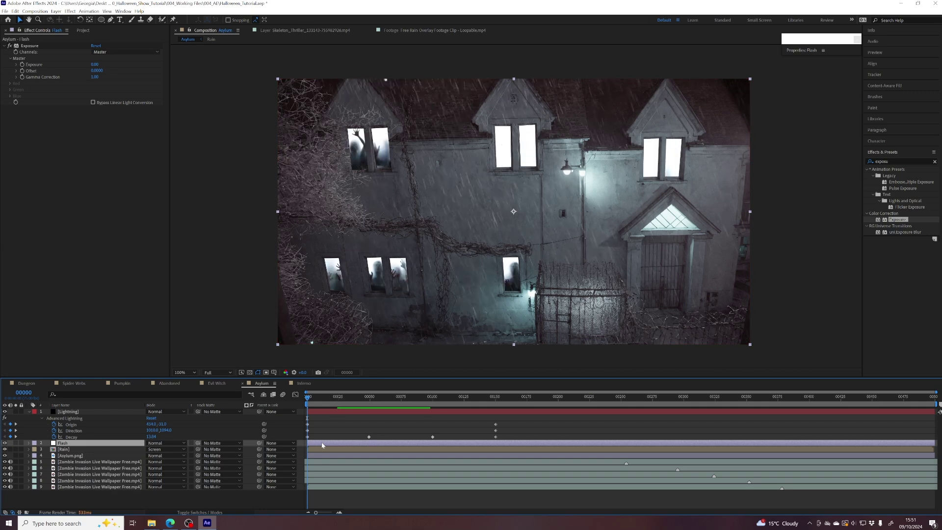
- Try a much brighter Exposure on the Flash layer, reset it to 0 and keyframe it at frame 0
click(96, 66)
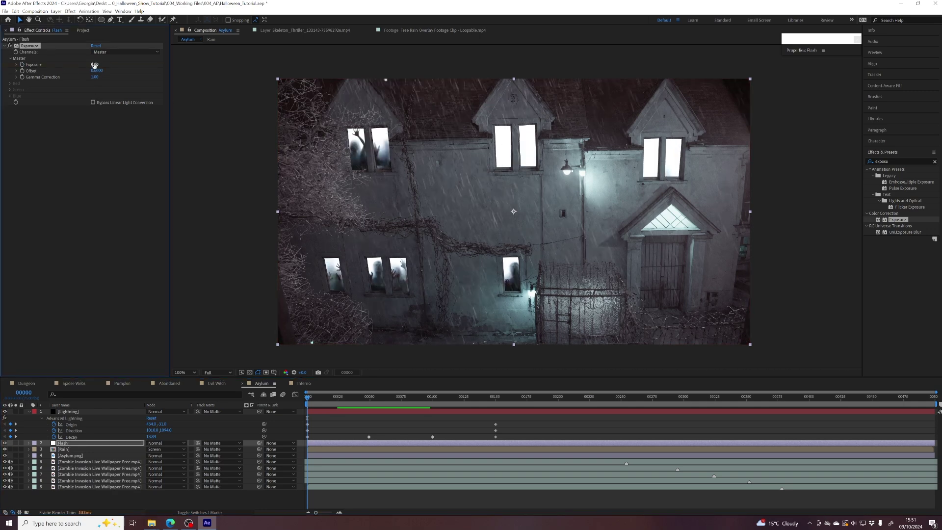
drag(119, 65, 252, 75)
click(95, 65)
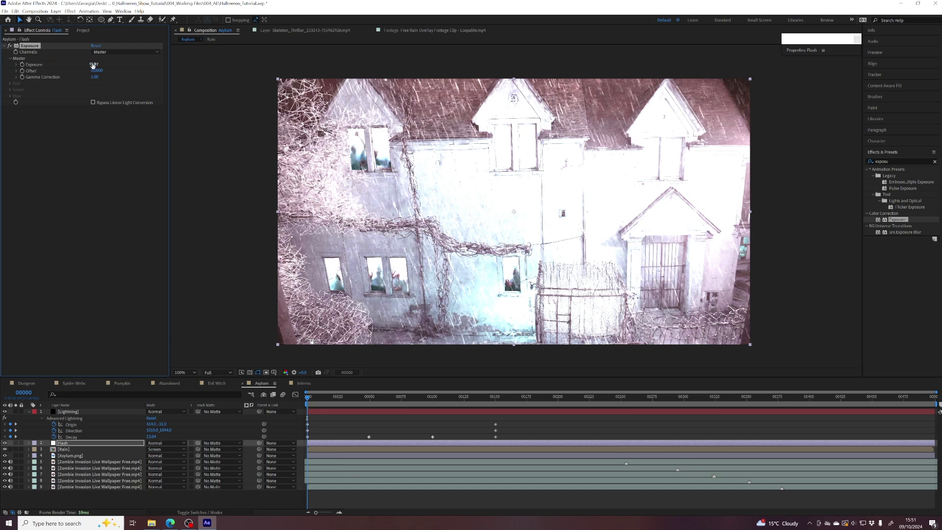
text(0)
key(Return)
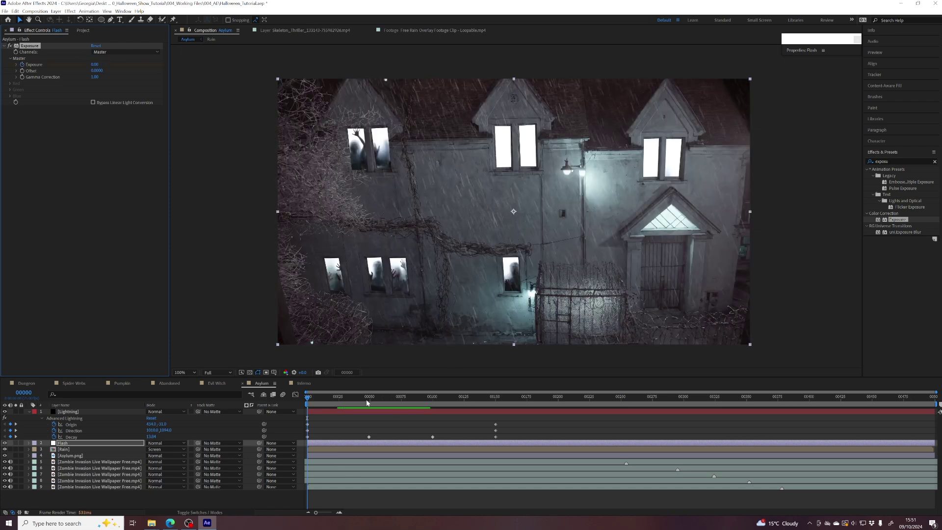
- Reveal the Flash layer's Exposure keyframe and raise Exposure to about 3.14 at frame 49, matching the second Decay keyframe
click(345, 444)
key(u)
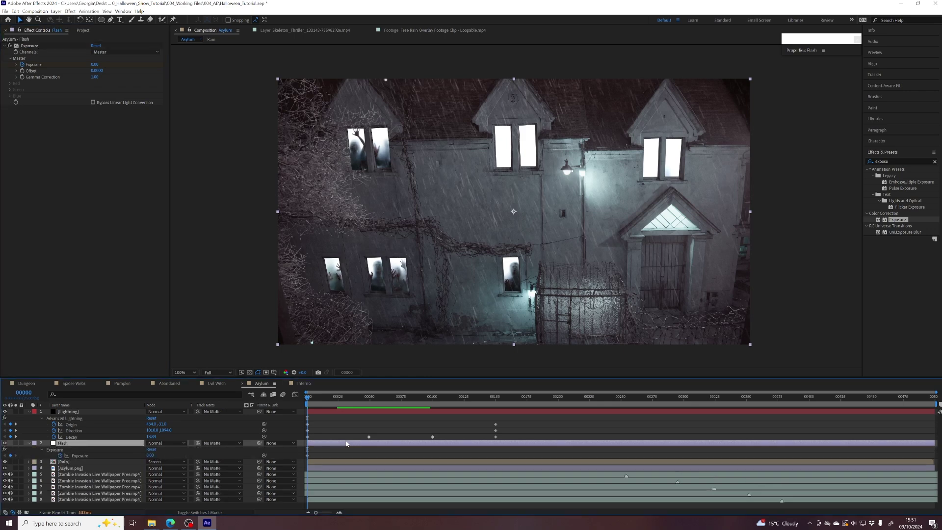
click(80, 456)
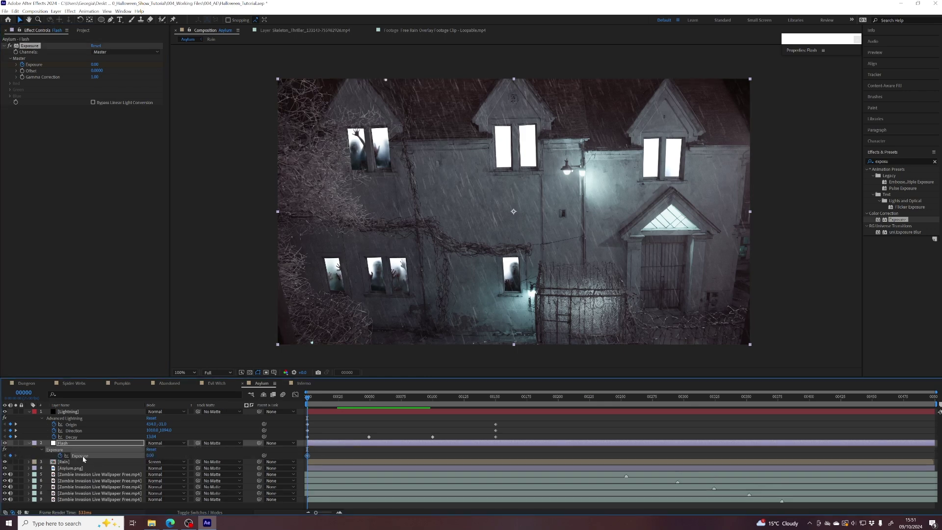
drag(361, 397, 369, 398)
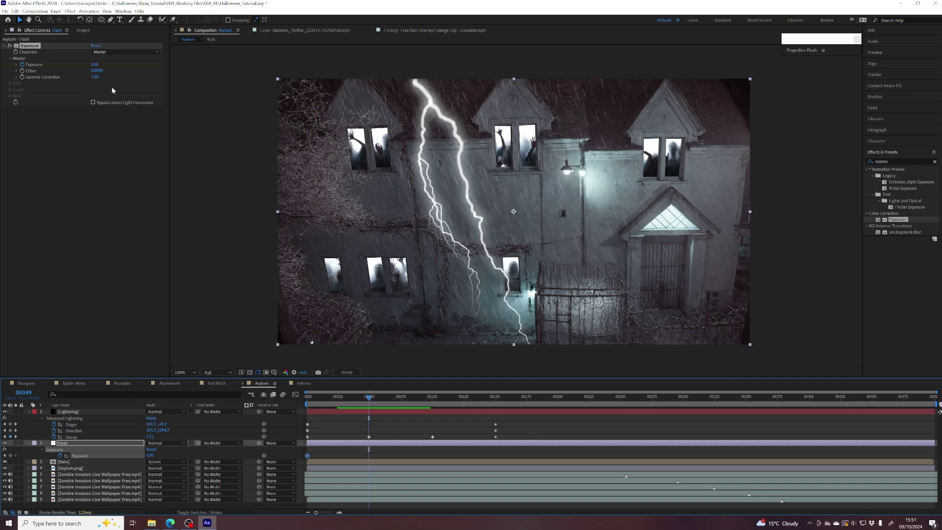
drag(95, 64, 113, 65)
drag(123, 65, 215, 68)
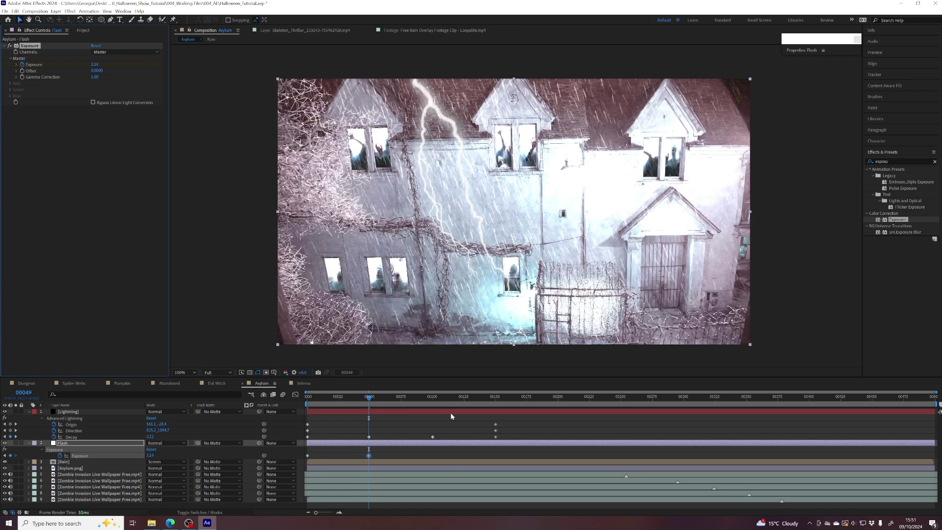
- Copy the frame 49 Exposure keyframe to frame 100 and the frame 0 Exposure keyframe to frame 150
click(432, 398)
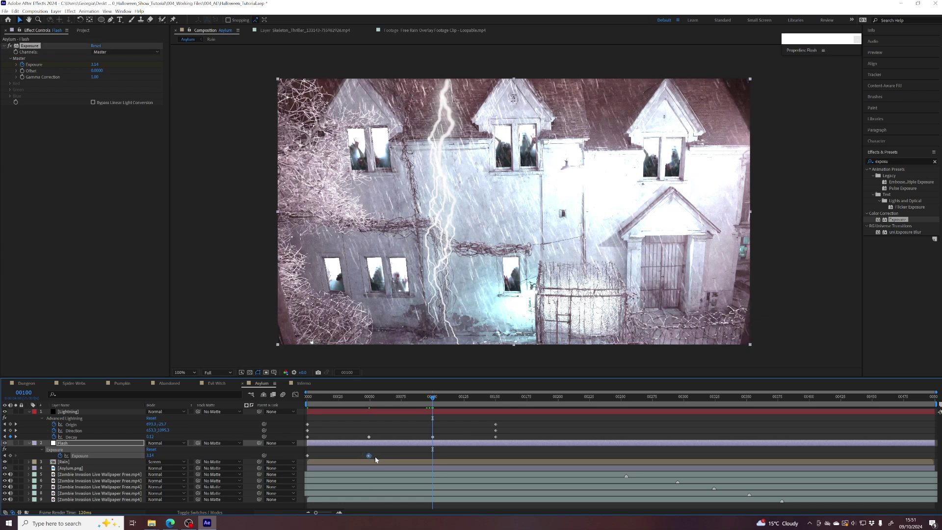
key(ctrl+v)
click(496, 398)
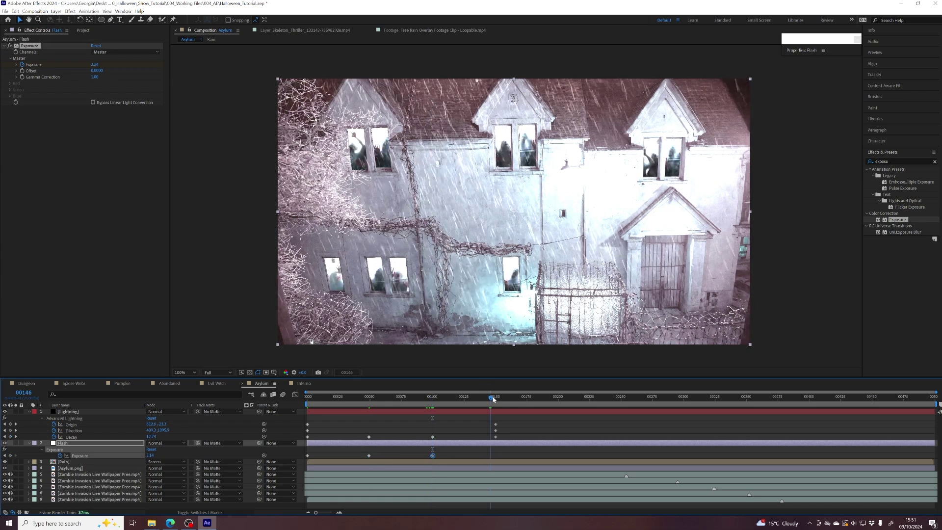
click(308, 455)
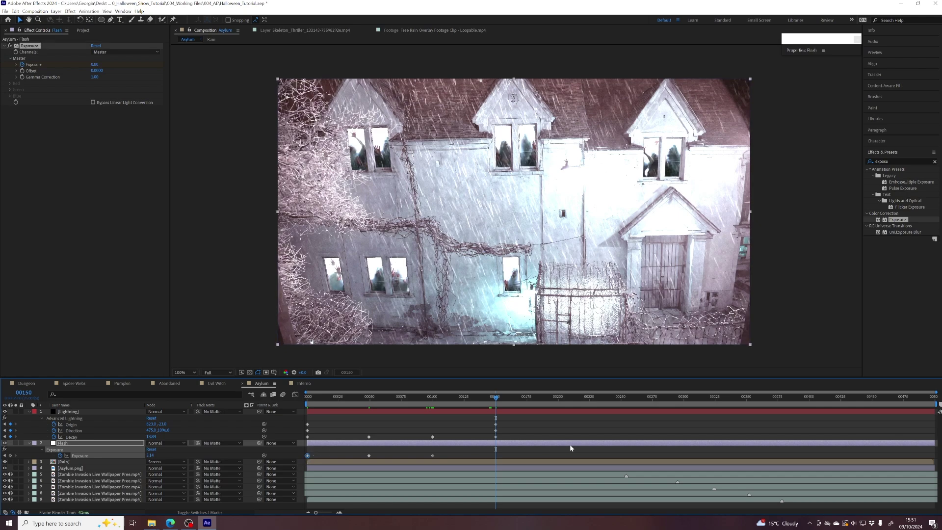
key(ctrl+v)
- Scrub back from frame 150 to frame 49 to review the exposure flash against the lightning strike
click(491, 399)
drag(491, 401, 395, 401)
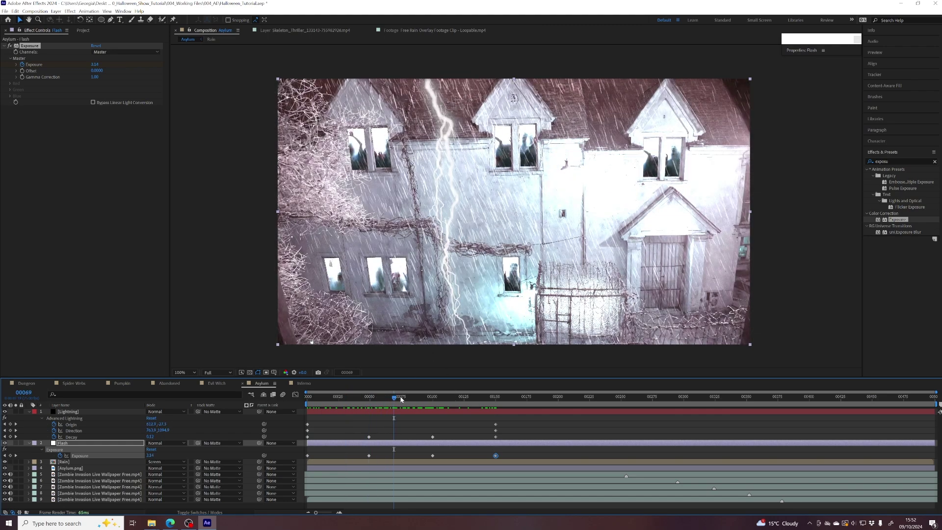
mouse_move(401, 399)
mouse_down()
mouse_move(424, 404)
mouse_move(387, 407)
mouse_move(395, 408)
mouse_up()
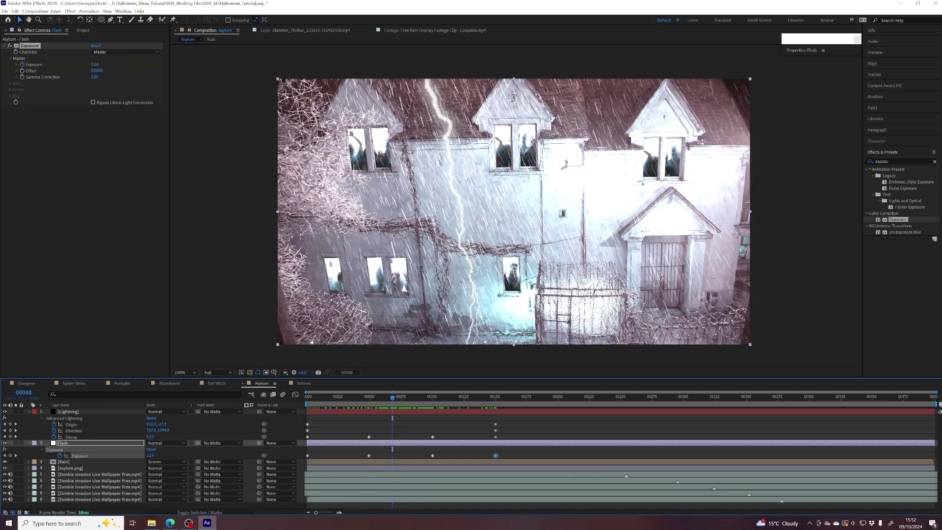
drag(393, 400, 369, 405)
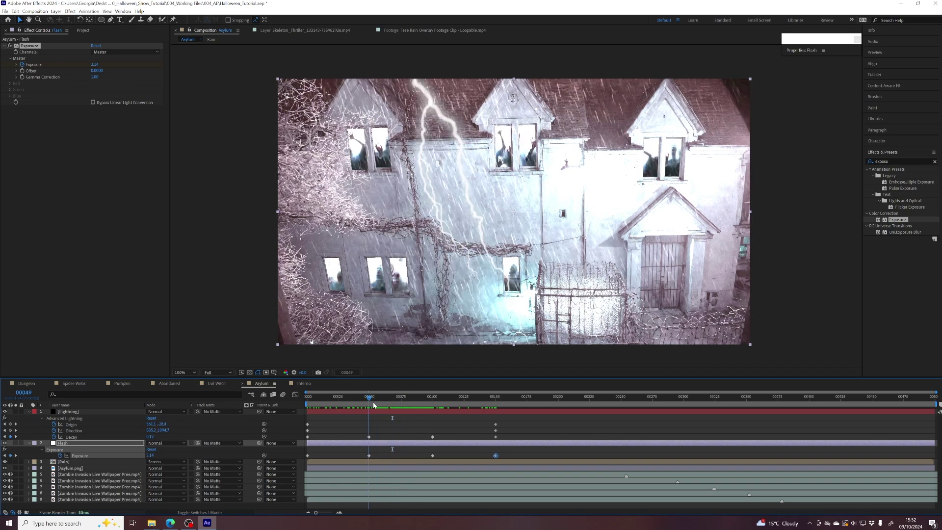
- Keyframe the Flash layer's Exposure at 0 on frame 51, just after the frame 49 keyframe
click(377, 447)
click(385, 443)
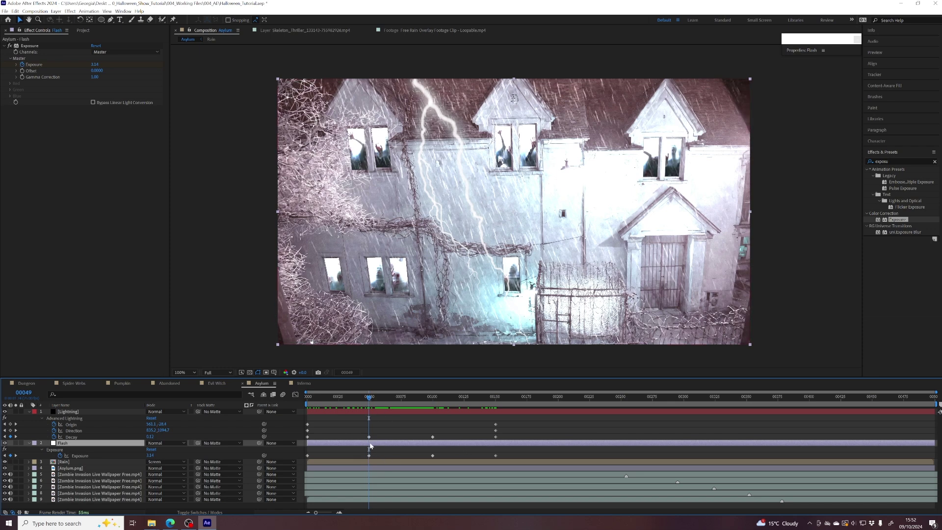
drag(369, 397, 372, 400)
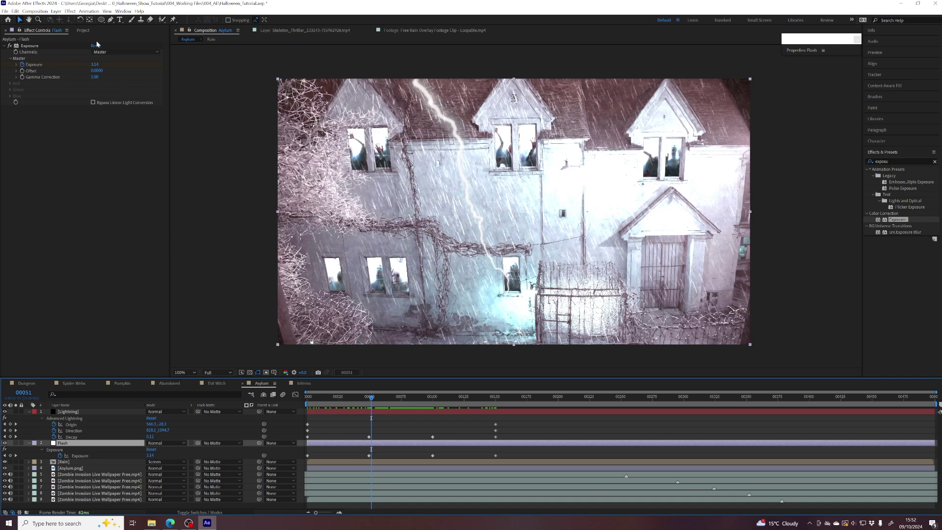
click(94, 65)
text(0)
key(Return)
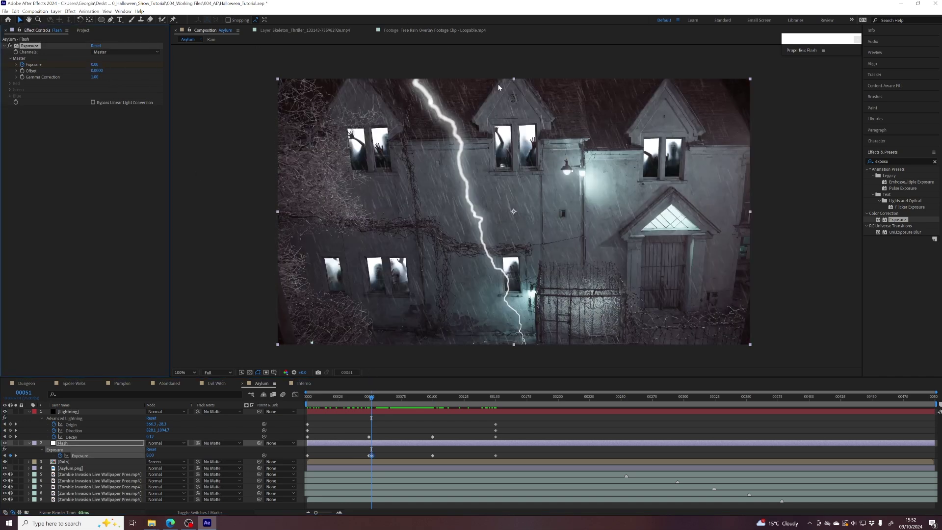
- Add Exposure keyframes on the Flash layer with value 2 at frame 53 and value 0 at frame 55
click(373, 400)
drag(373, 400, 374, 400)
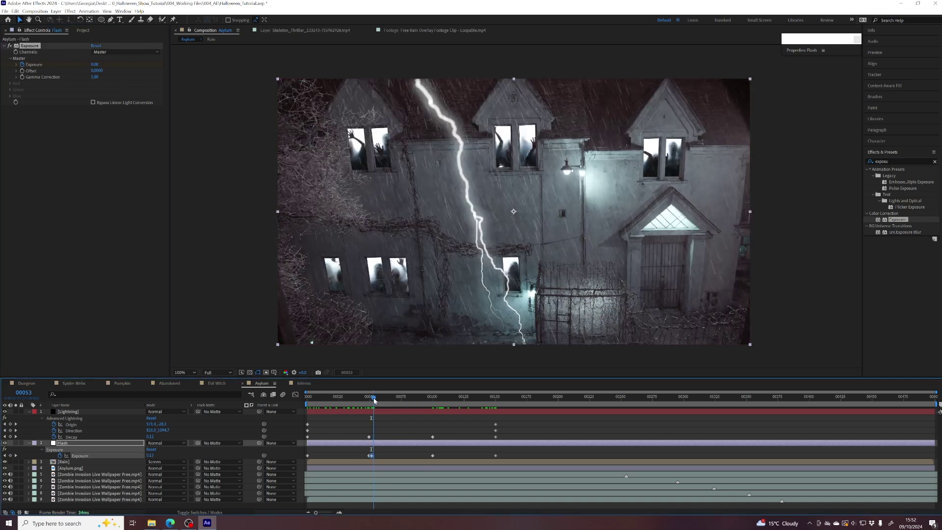
click(96, 65)
text(2)
key(Return)
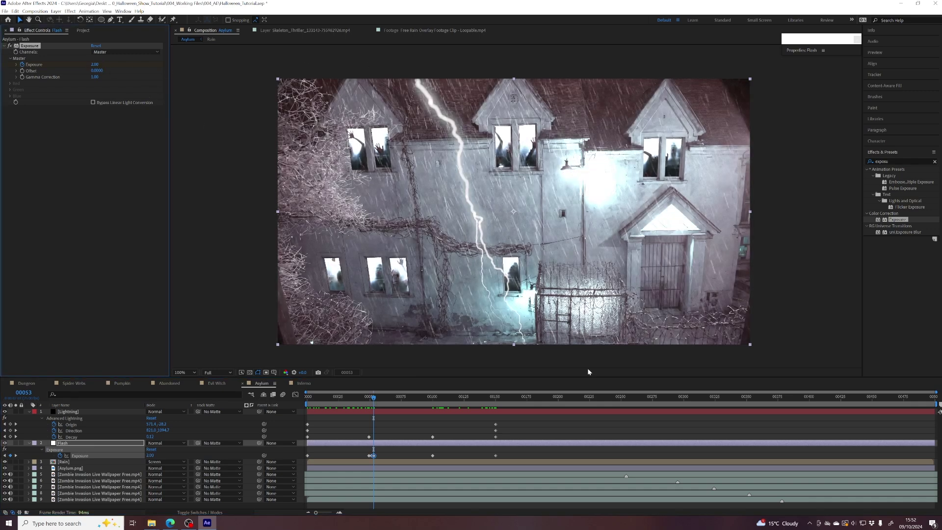
drag(374, 398, 377, 398)
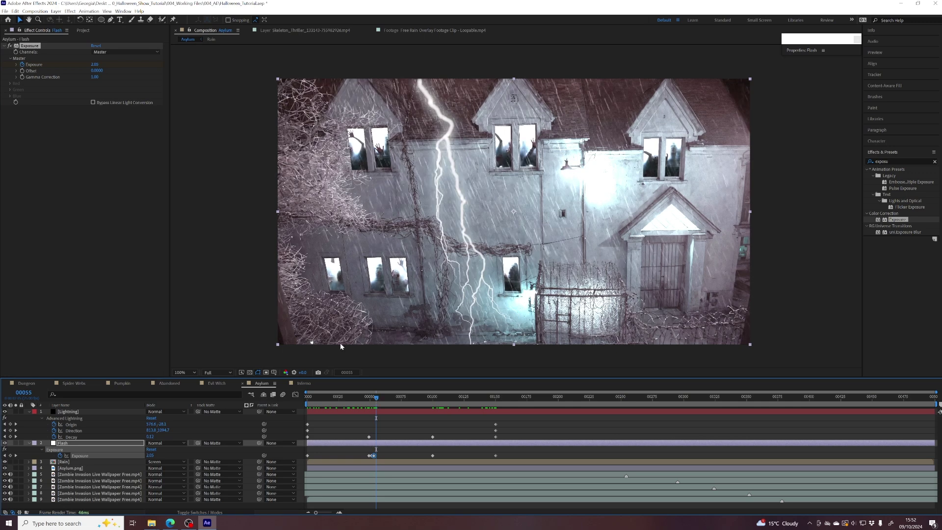
click(94, 65)
text(0)
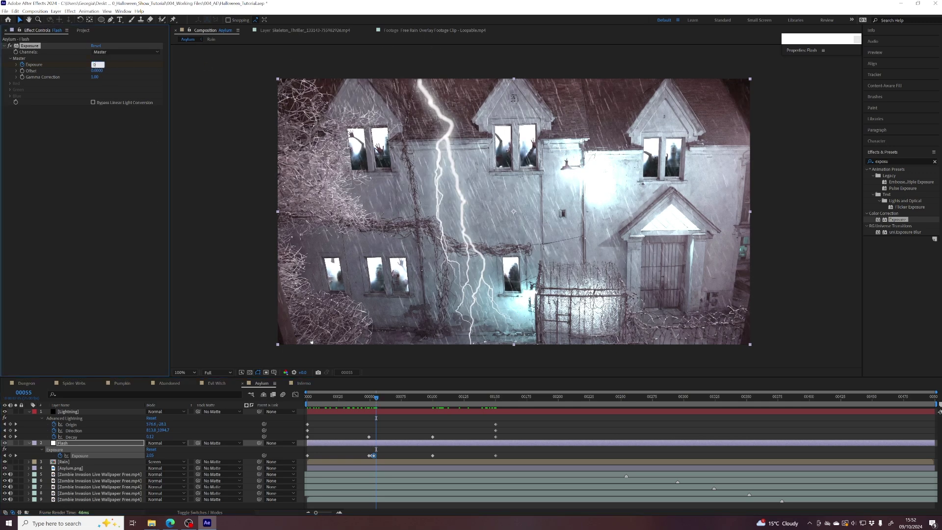
key(Return)
- Add Exposure keyframes on the Flash layer with value 3 at frame 57 and value 0 at frame 59
drag(377, 399, 379, 399)
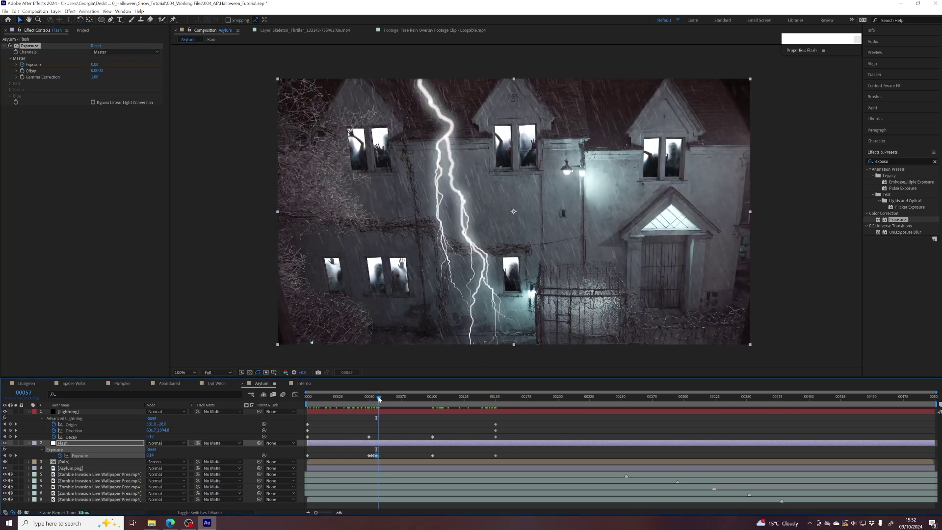
click(95, 64)
text(3)
key(Return)
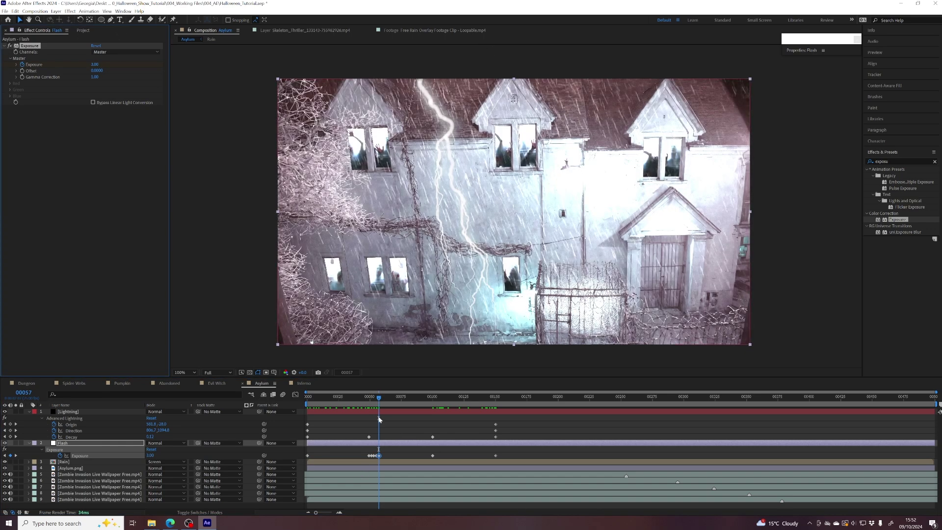
drag(379, 399, 381, 399)
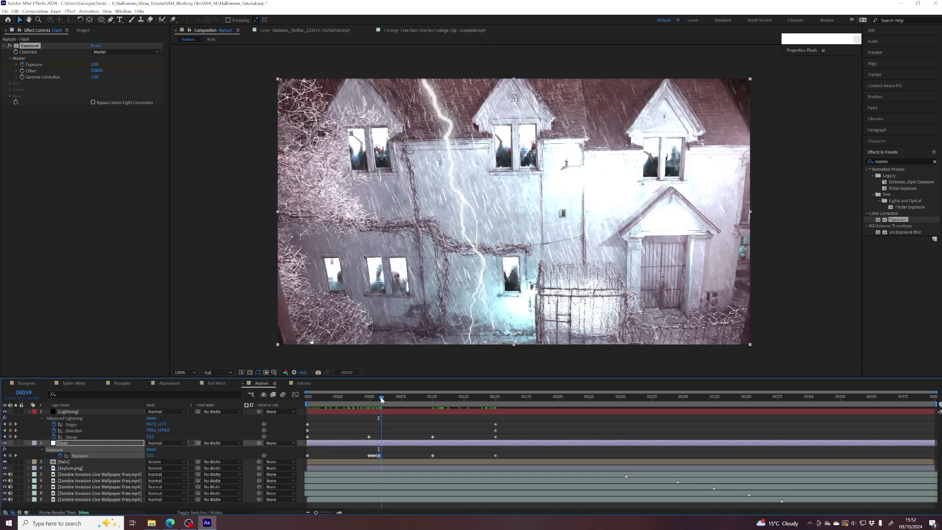
click(95, 65)
text(0)
key(Return)
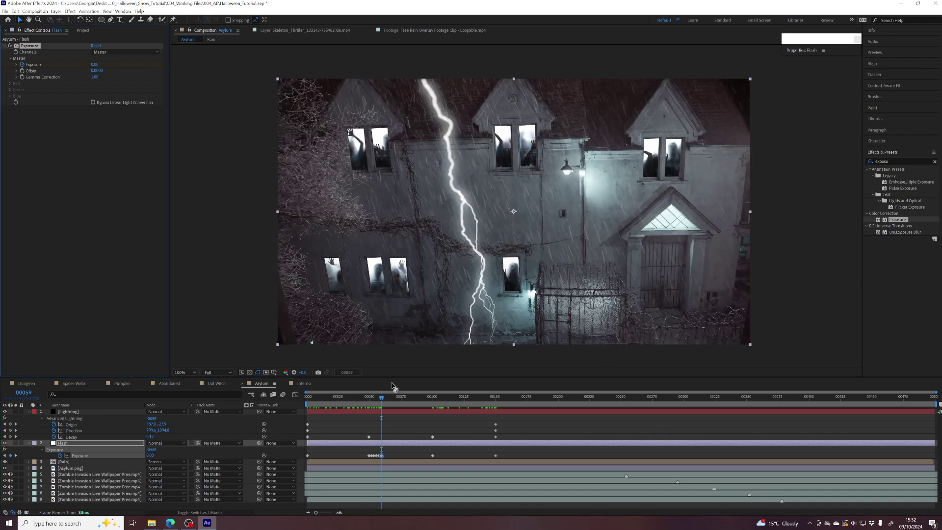
- Copy the Exposure keyframes from frames 51 to 59 and paste them repeatedly to fill the flicker up to about frame 100
drag(381, 400, 376, 400)
drag(388, 453, 372, 459)
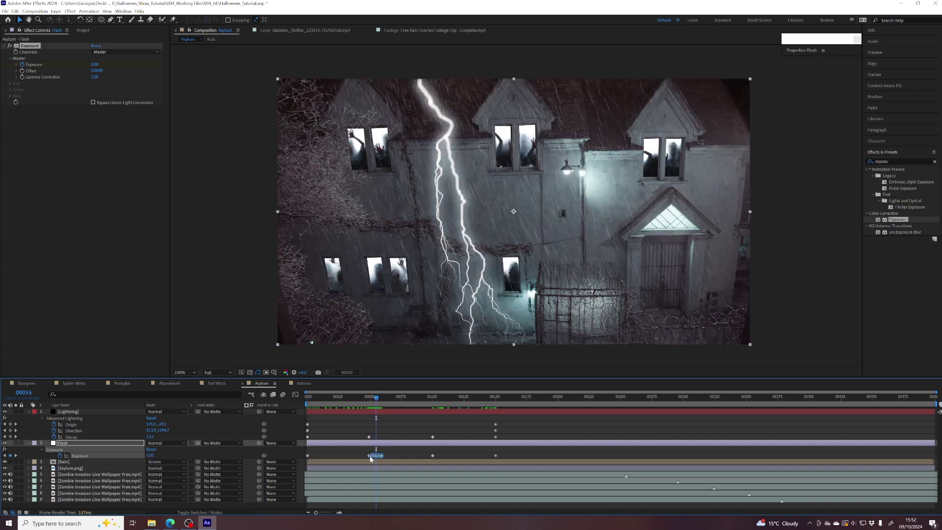
scroll(371, 459, up, 2)
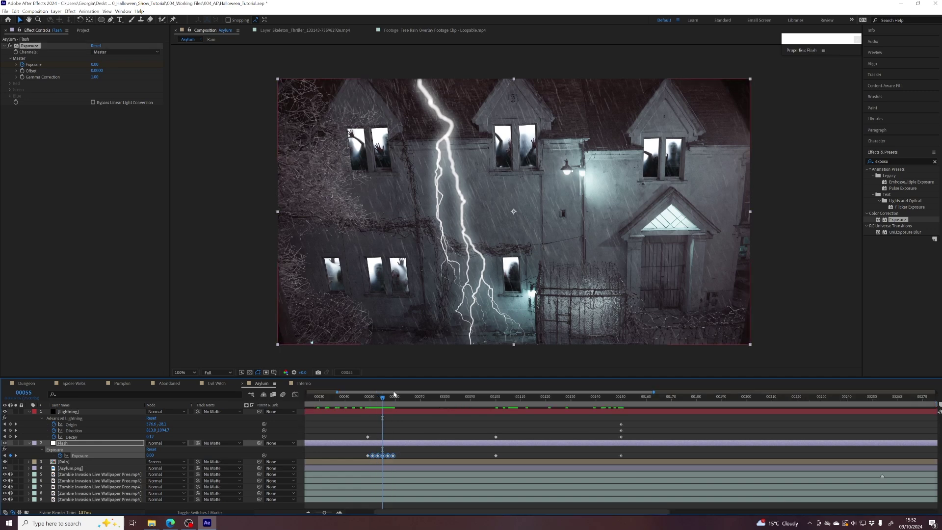
drag(383, 399, 454, 403)
key(ctrl+v)
key(ctrl+v)
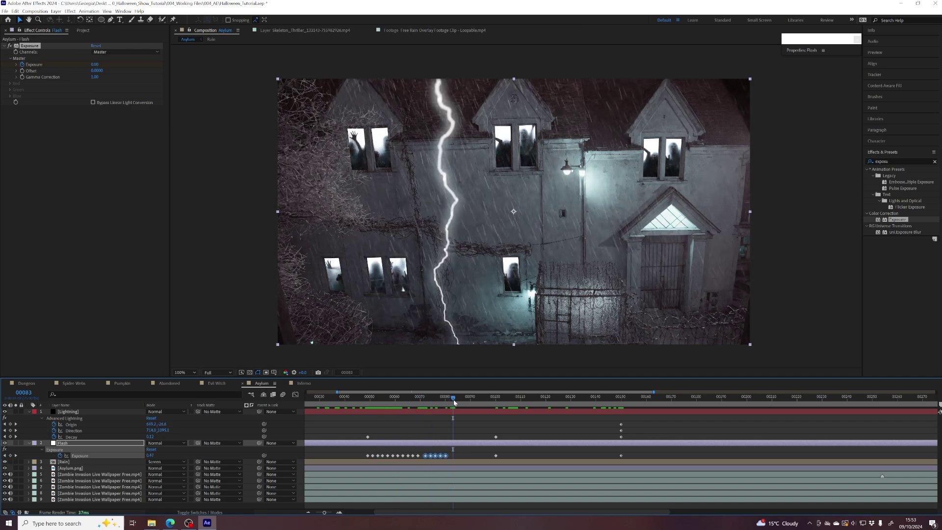
key(ctrl+v)
drag(476, 452, 460, 457)
drag(474, 400, 478, 399)
key(ctrl+v)
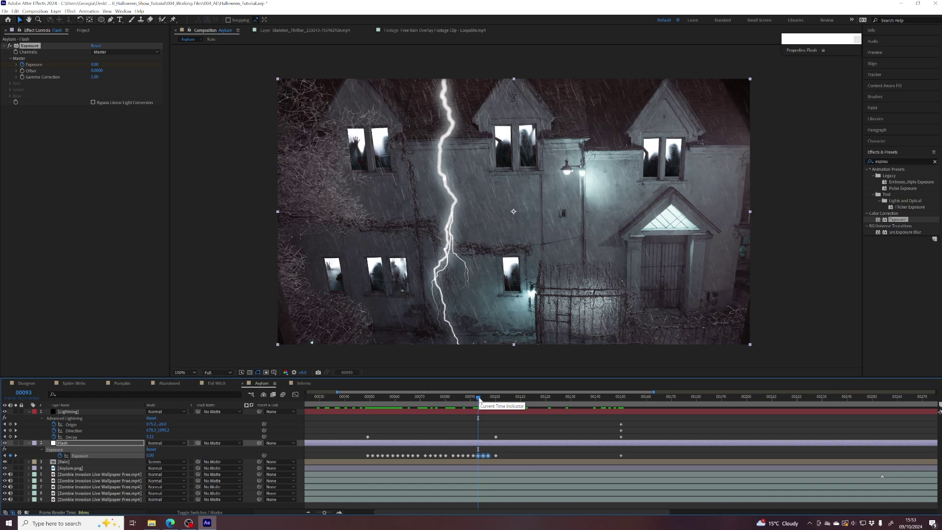
drag(324, 513, 321, 514)
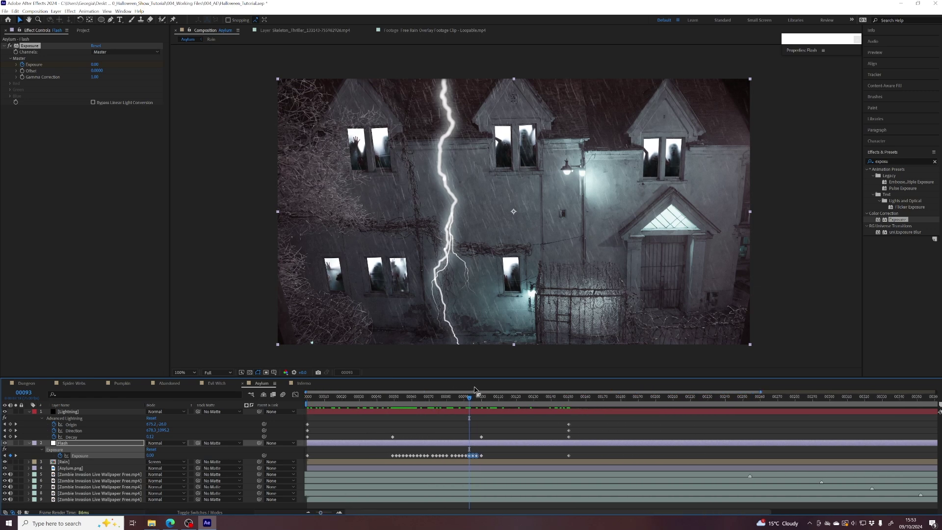
mouse_move(470, 397)
mouse_down()
mouse_move(404, 402)
mouse_move(453, 400)
mouse_up()
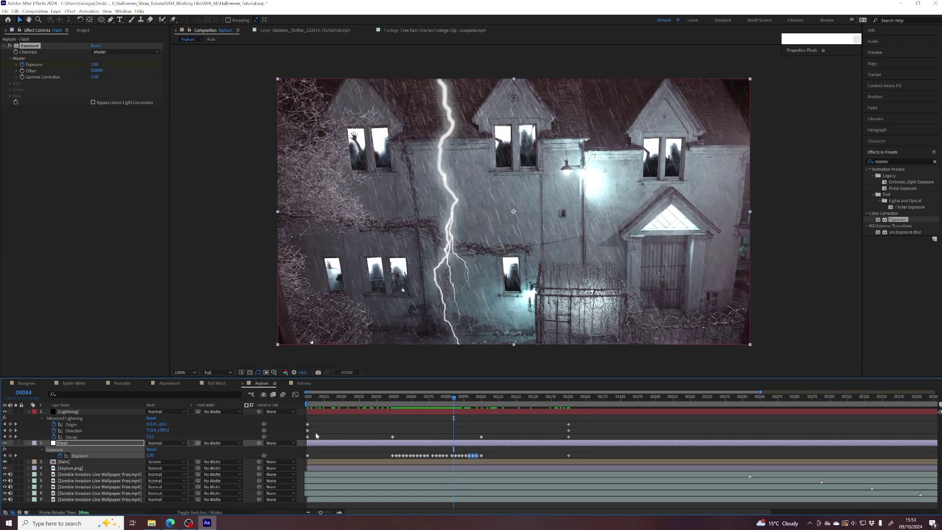
- Collapse the Flash layer's keyframes and show only the Lightning layer's animated properties
click(29, 412)
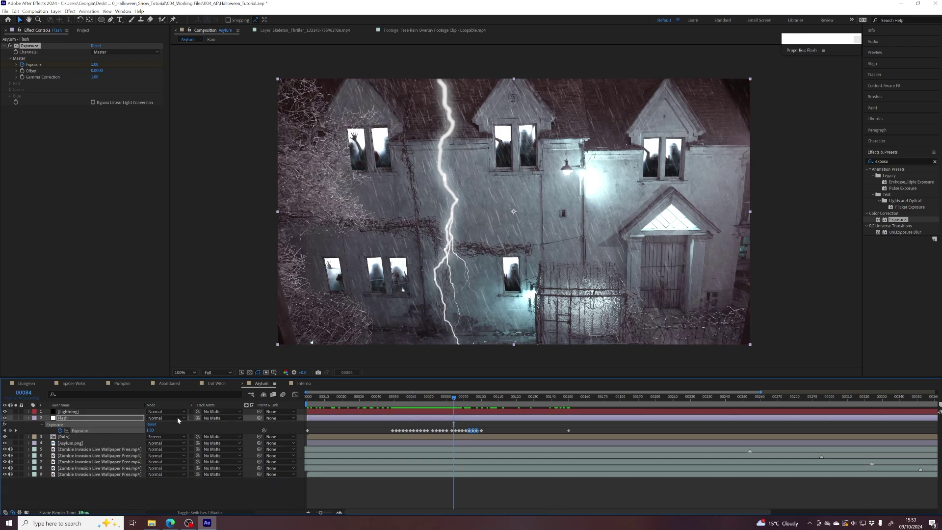
key(u)
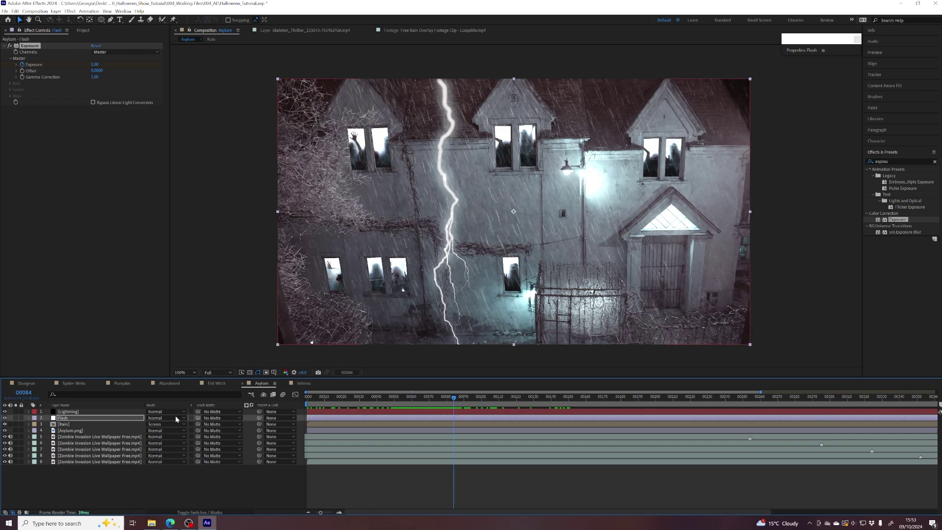
click(357, 413)
key(u)
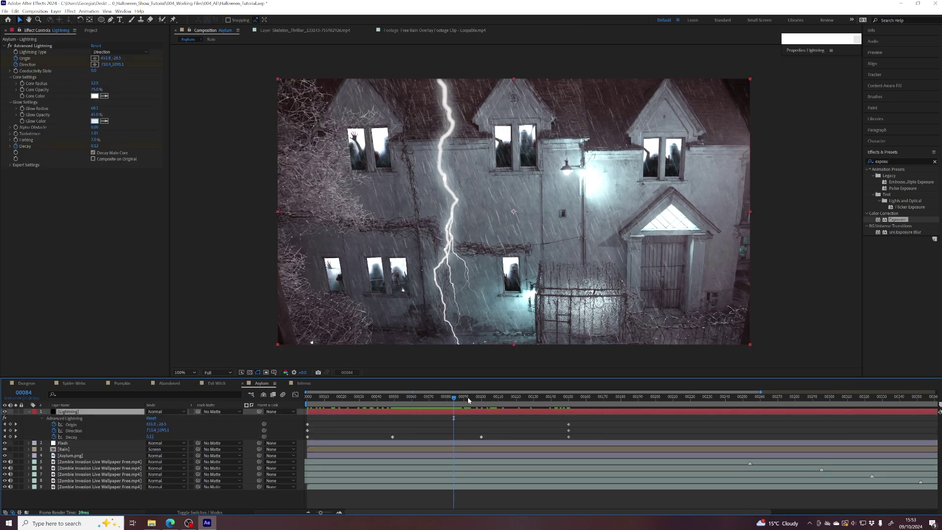
- Trim the Lightning and Flash layers so both end at frame 150, on the last lightning keyframes
drag(469, 399, 569, 398)
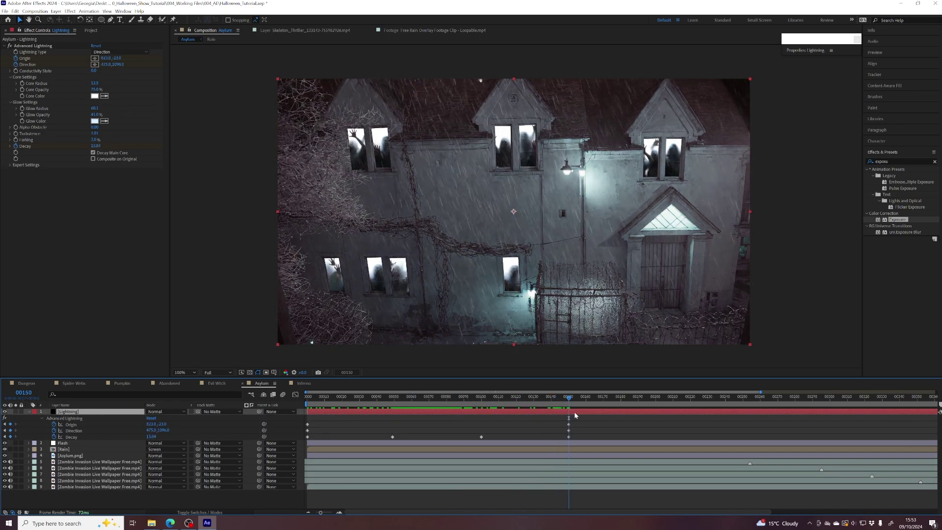
drag(321, 513, 315, 513)
drag(937, 412, 539, 418)
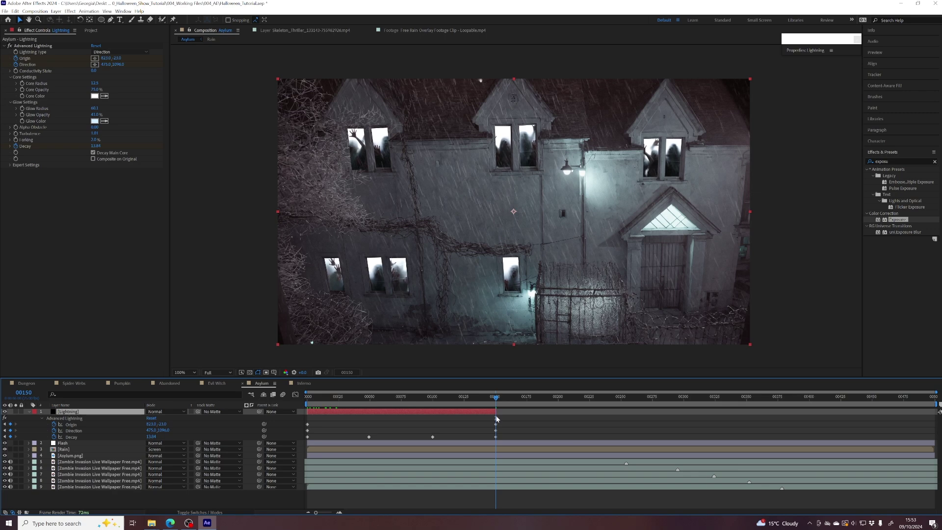
click(551, 445)
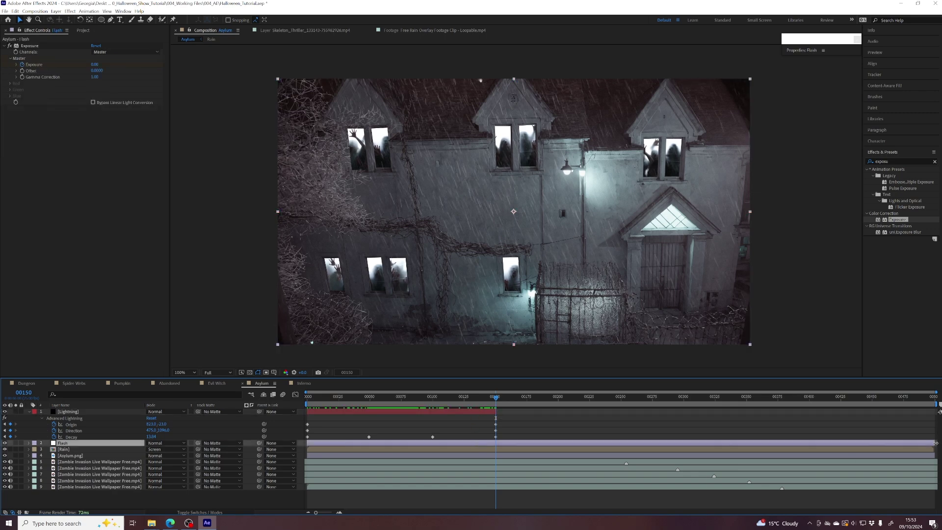
drag(936, 443, 496, 443)
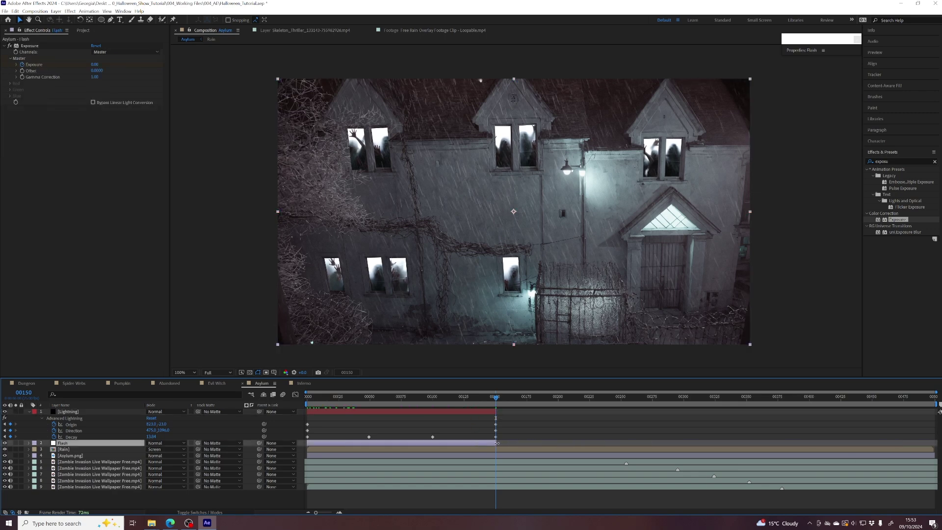
- Give the Lightning and Flash layers the Cyan label color and collapse the Lightning layer's properties
click(68, 412)
ctrl+click(64, 444)
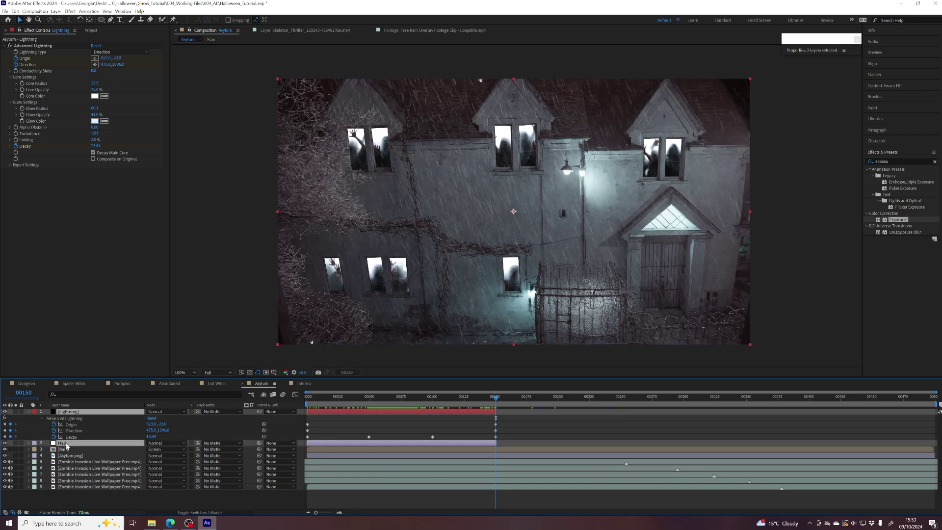
click(34, 444)
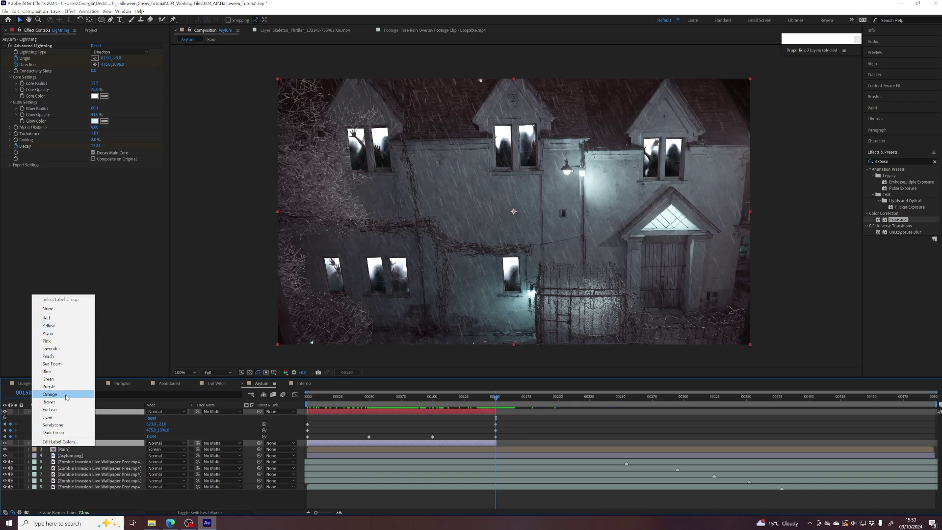
click(49, 417)
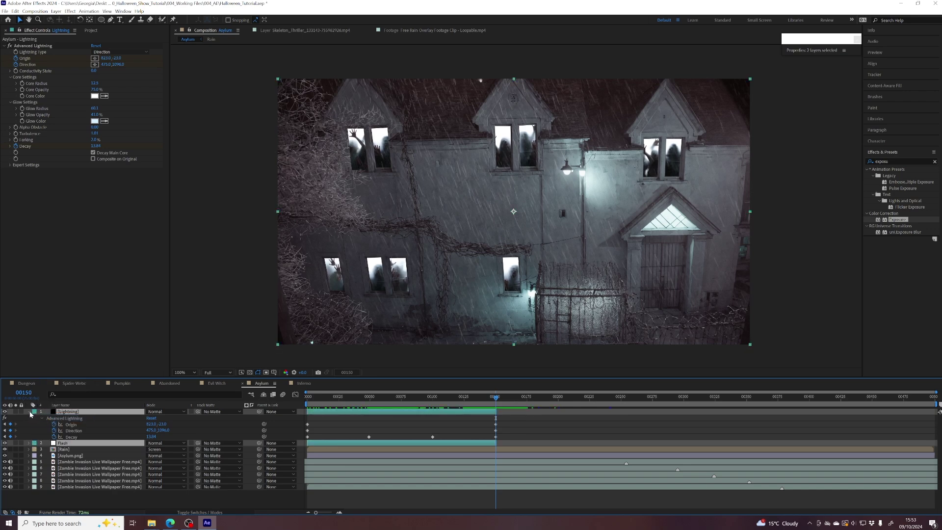
click(30, 414)
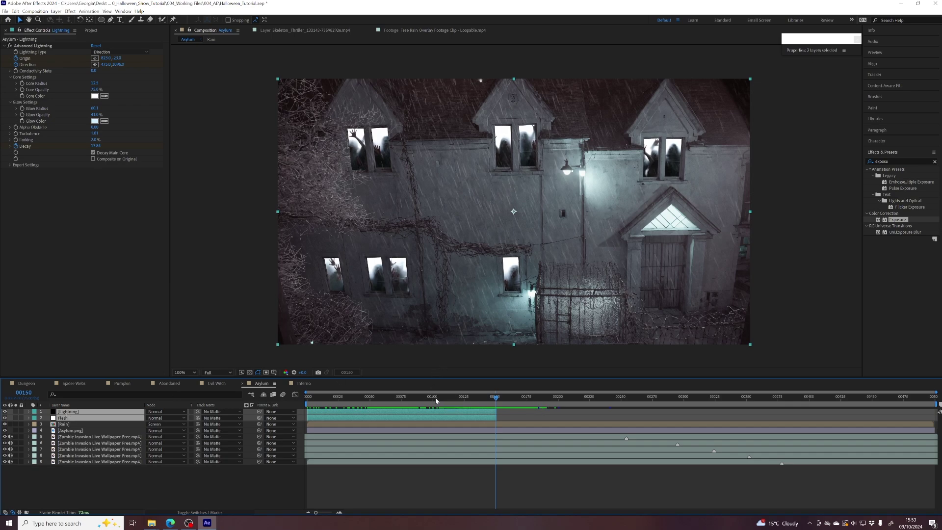
- Duplicate the Lightning and Flash layers, stack the copies together on top, and shift them to start at about frame 167
mouse_move(436, 400)
mouse_down()
mouse_move(348, 397)
mouse_move(432, 395)
mouse_up()
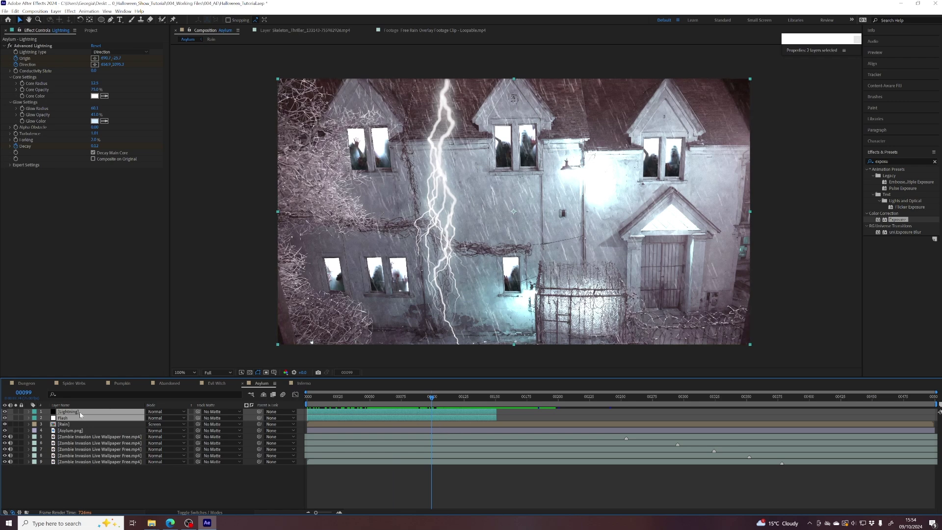
key(ctrl+d)
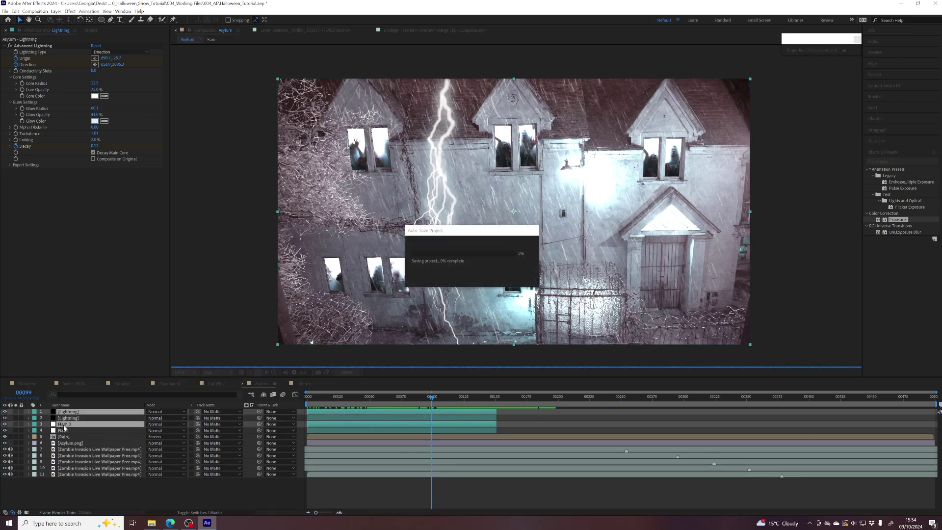
drag(63, 428, 66, 413)
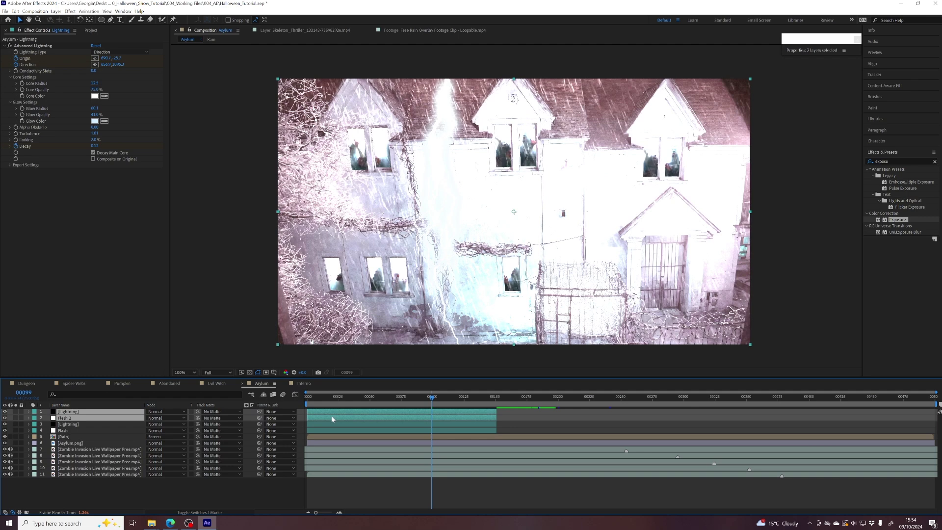
drag(331, 416, 541, 424)
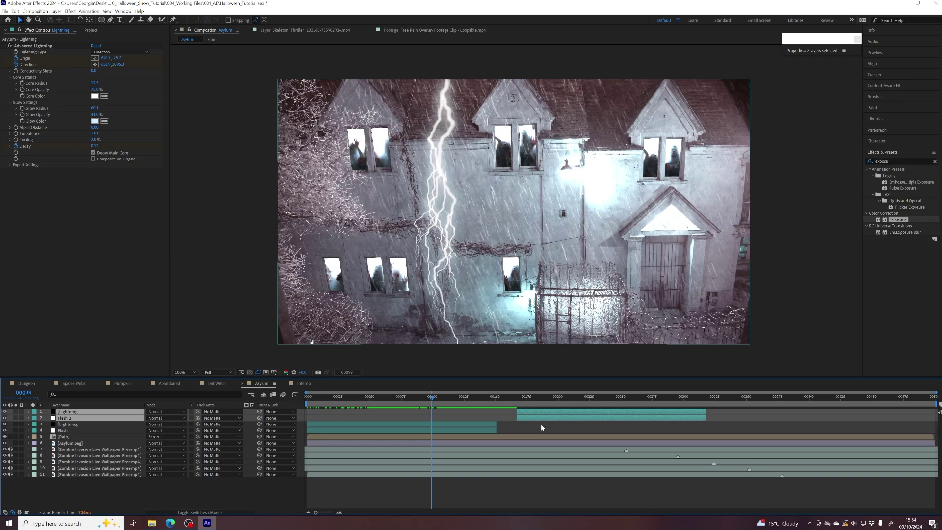
- Duplicate the second Lightning and Flash pair, stack the copies on top, and shift them to start at about frame 339
key(ctrl+d)
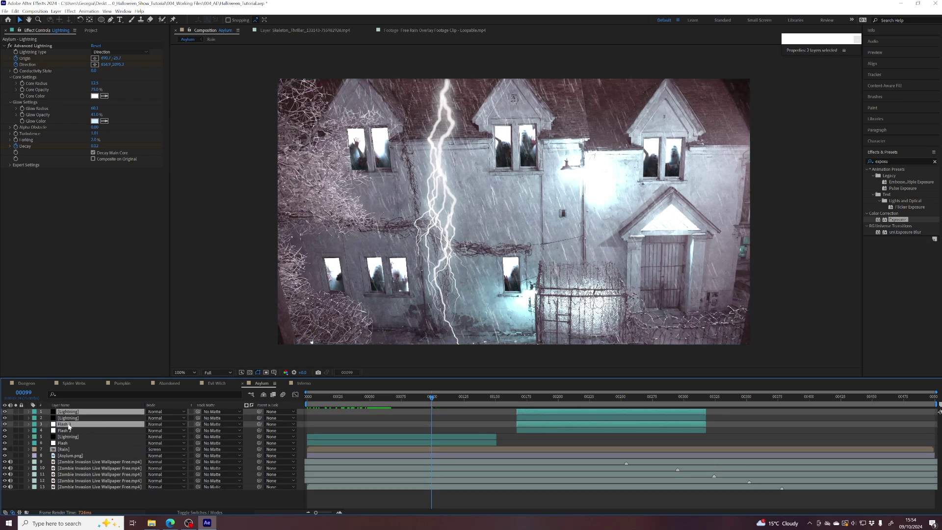
drag(69, 425, 69, 417)
drag(579, 415, 743, 414)
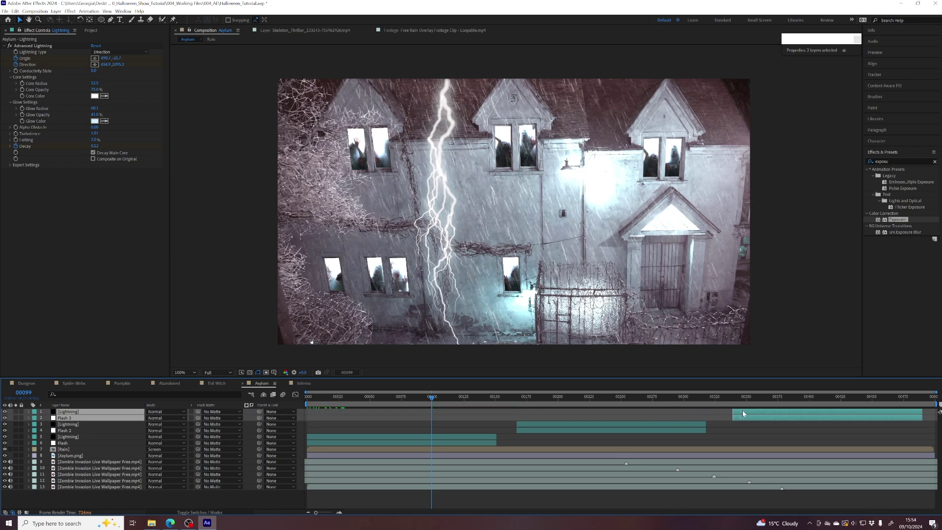
drag(433, 397, 598, 397)
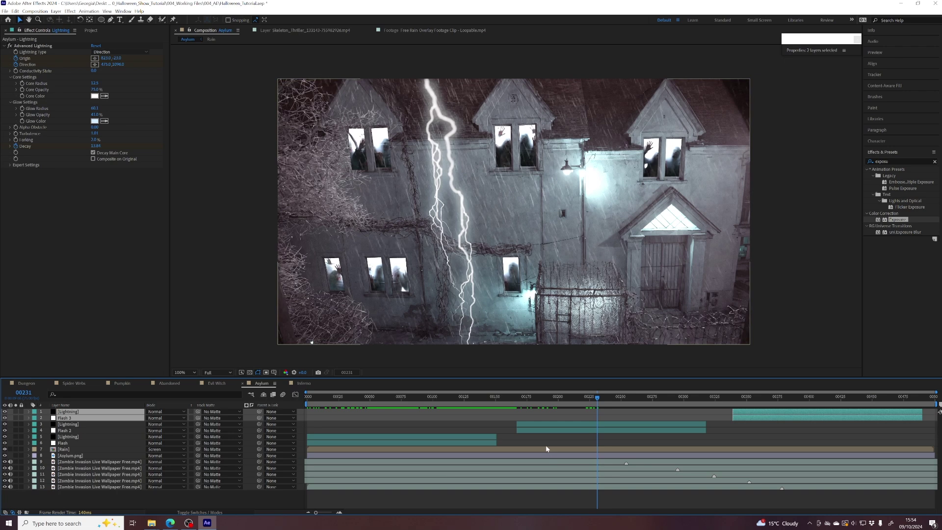
- Reveal the keyframed properties of the second Lightning layer and go to its first keyframes at frame 167
click(550, 425)
key(u)
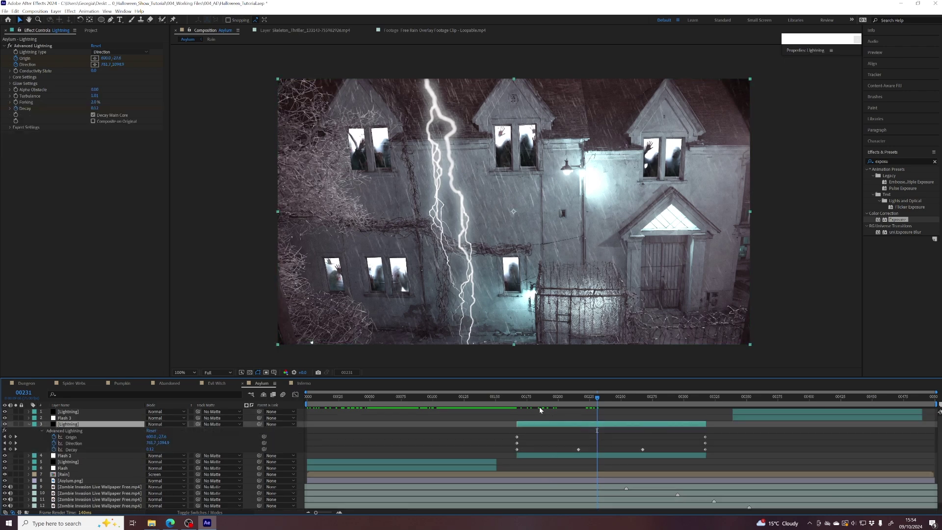
drag(528, 402, 519, 400)
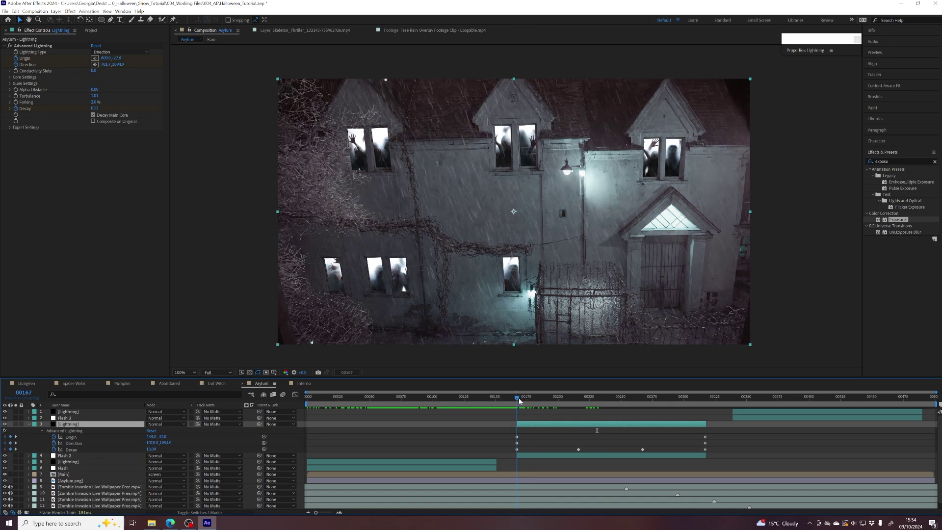
click(521, 436)
click(518, 423)
mouse_move(517, 438)
click(517, 437)
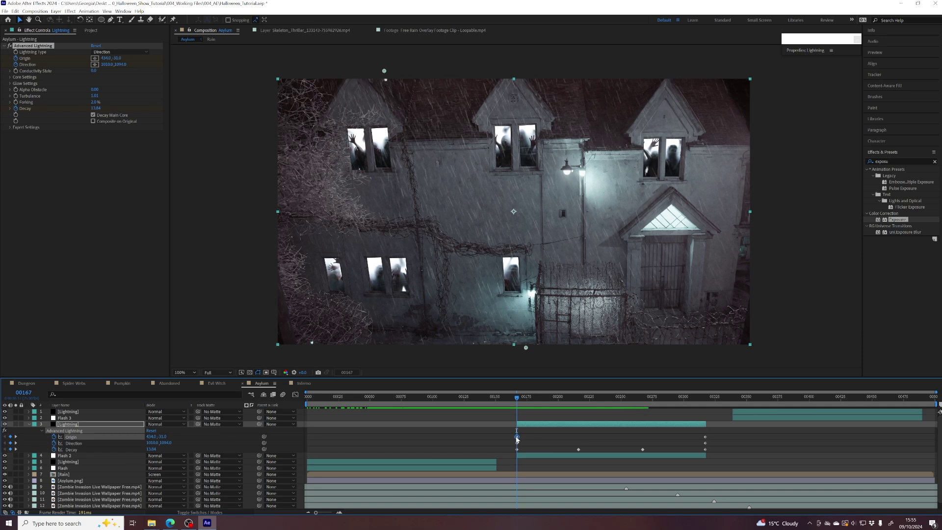
scroll(516, 443, up, 3)
key(Page_Down)
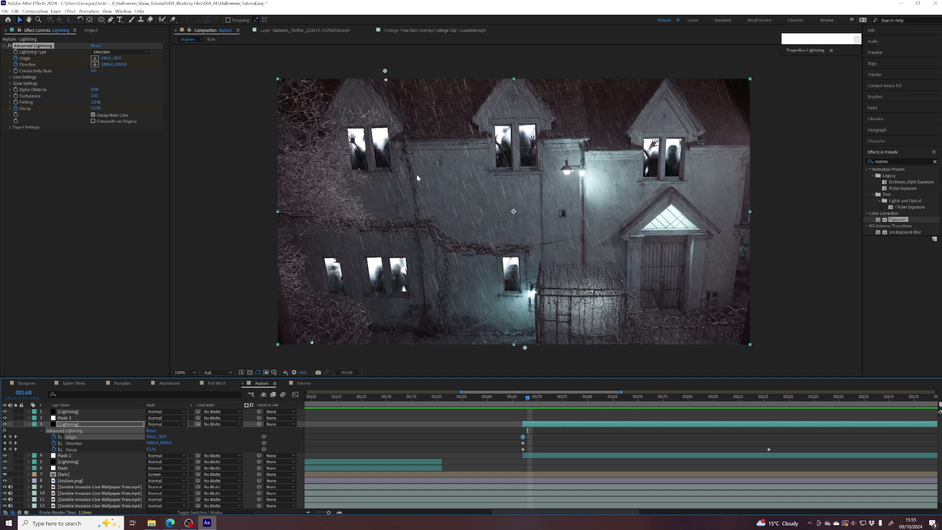
drag(386, 70, 416, 72)
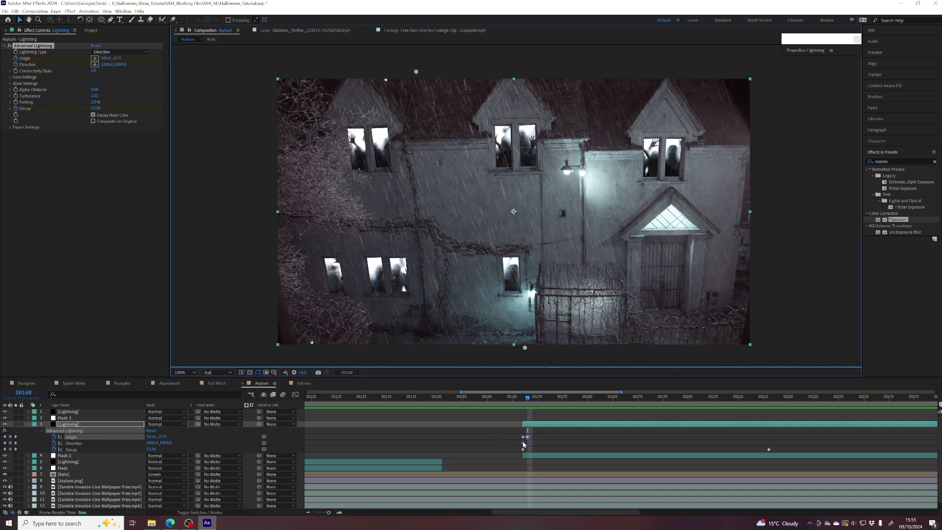
click(523, 401)
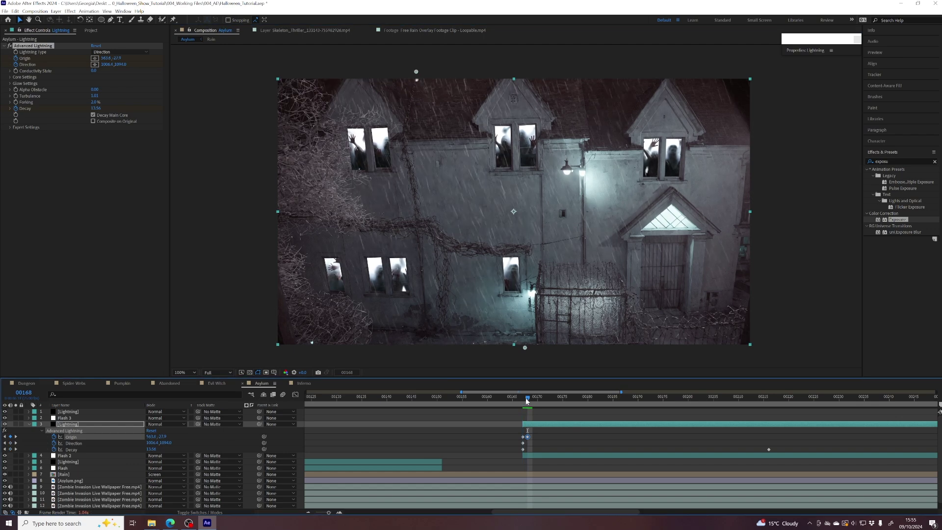
click(526, 402)
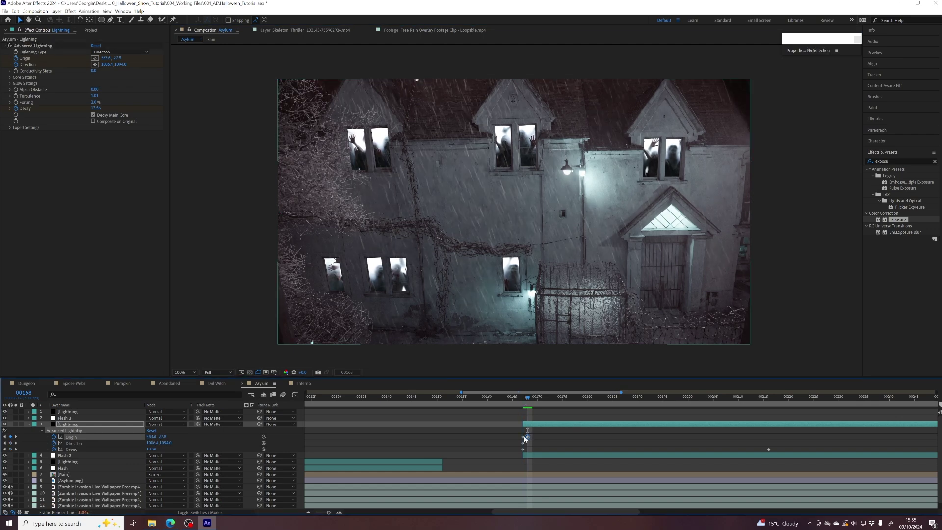
key(Delete)
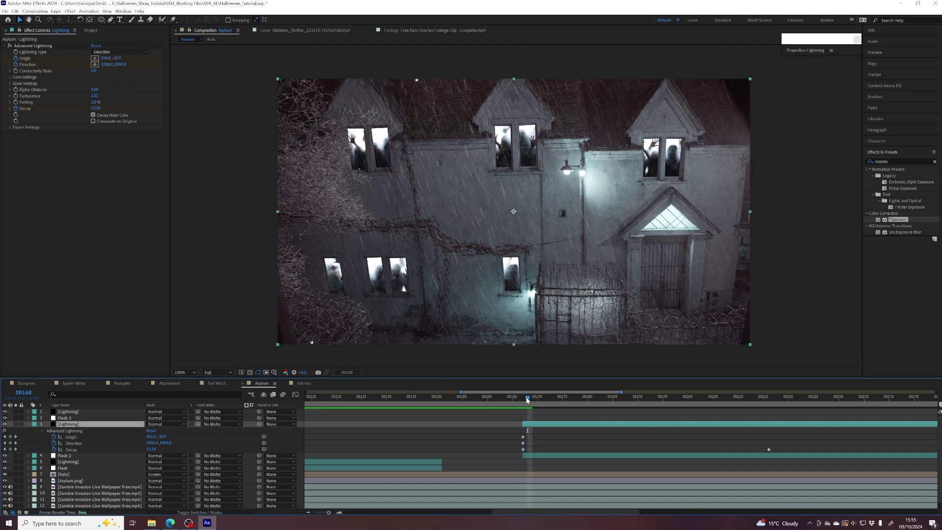
- At frame 167, move the second bolt's origin to about 1121, -30 and its direction point to about 516, 1094
click(523, 400)
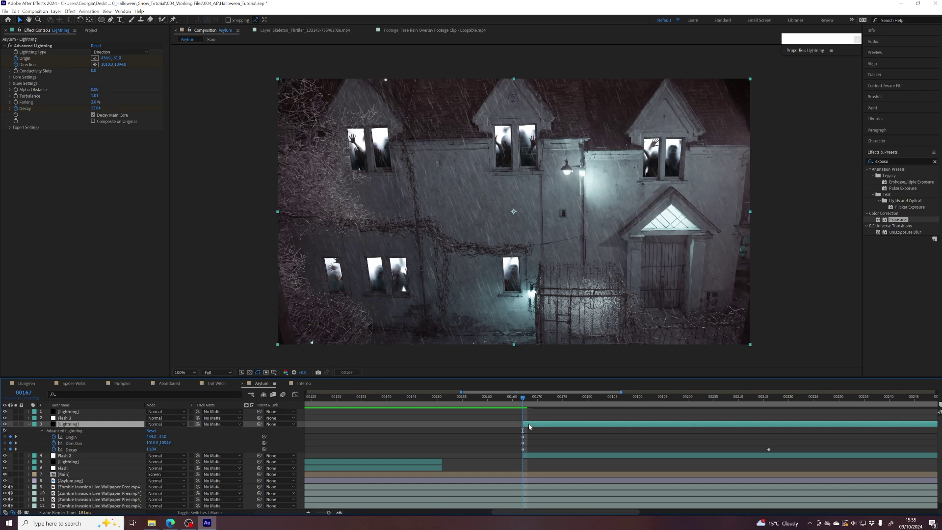
click(34, 46)
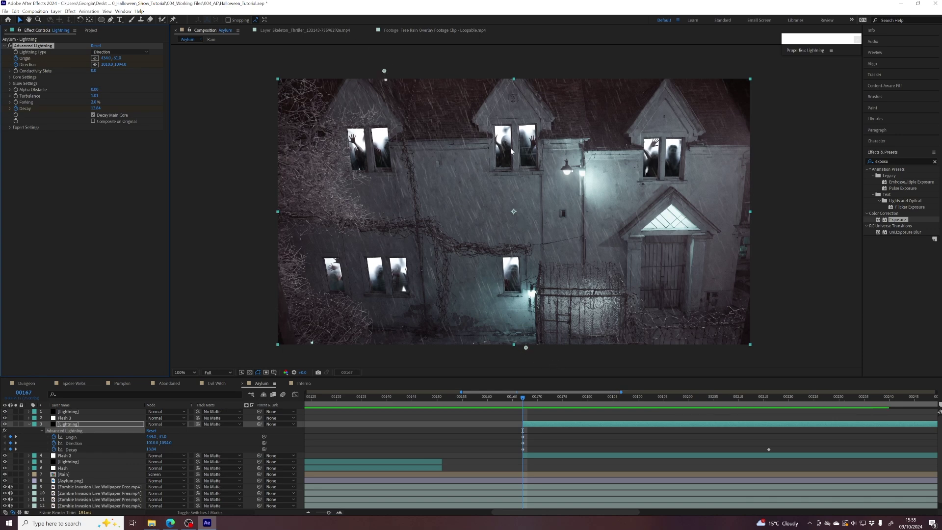
drag(384, 72, 530, 73)
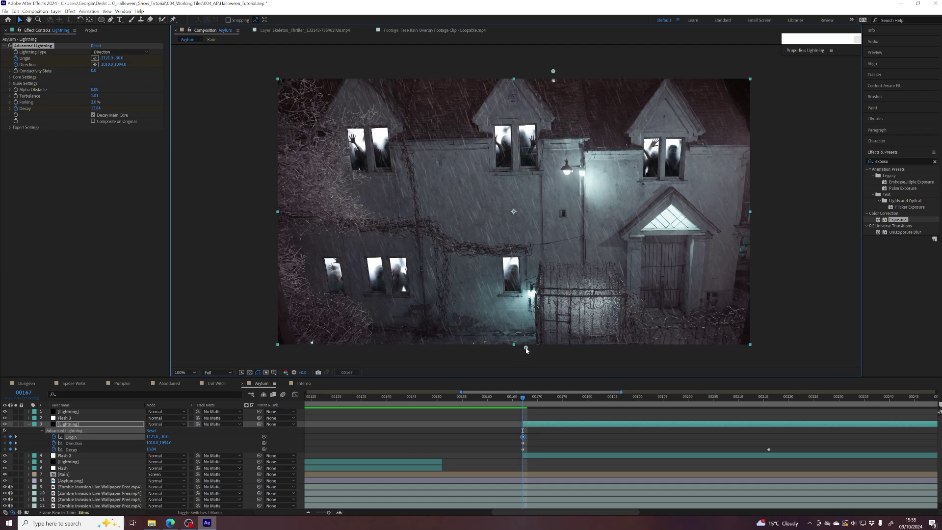
drag(527, 348, 523, 348)
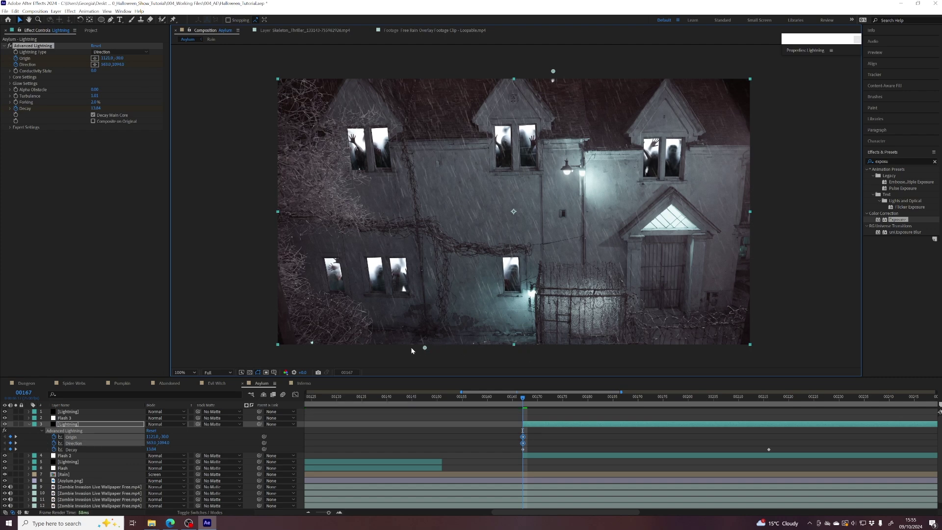
drag(406, 348, 404, 348)
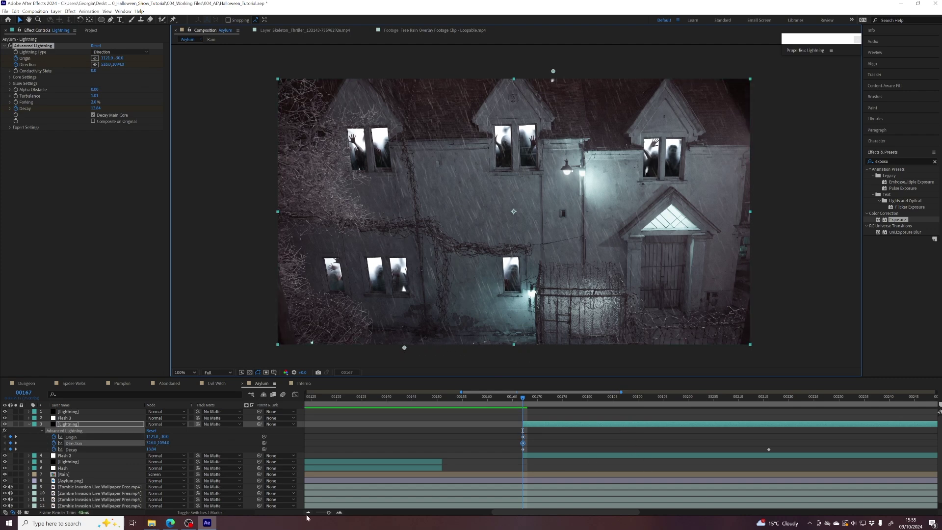
- At frame 317, move the second bolt's origin to about X 1469 and its direction to about X 1021, and scrub the animation
drag(328, 514, 319, 513)
click(787, 400)
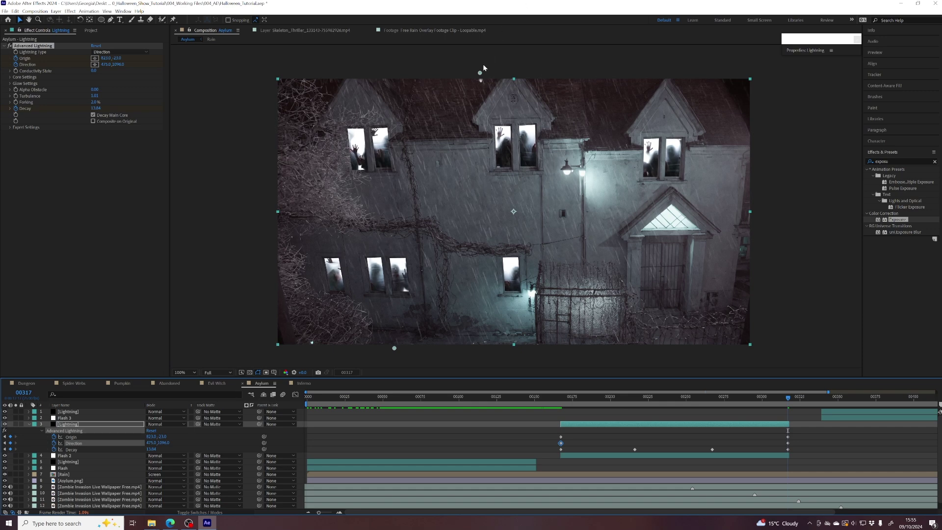
drag(480, 74, 591, 74)
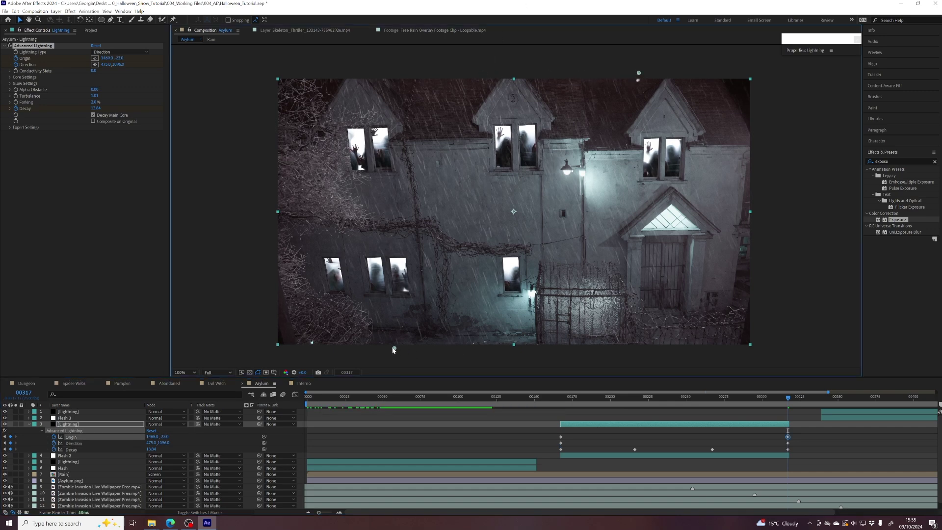
drag(394, 348, 496, 350)
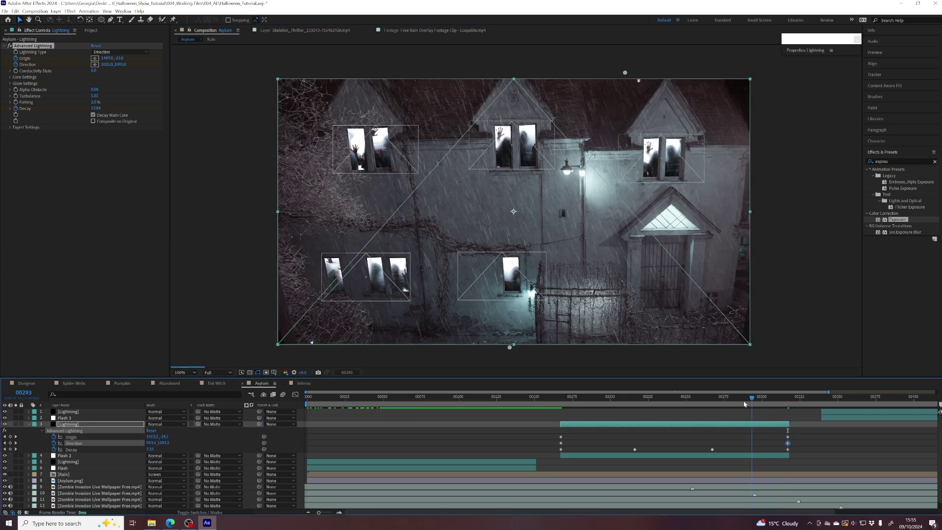
click(730, 401)
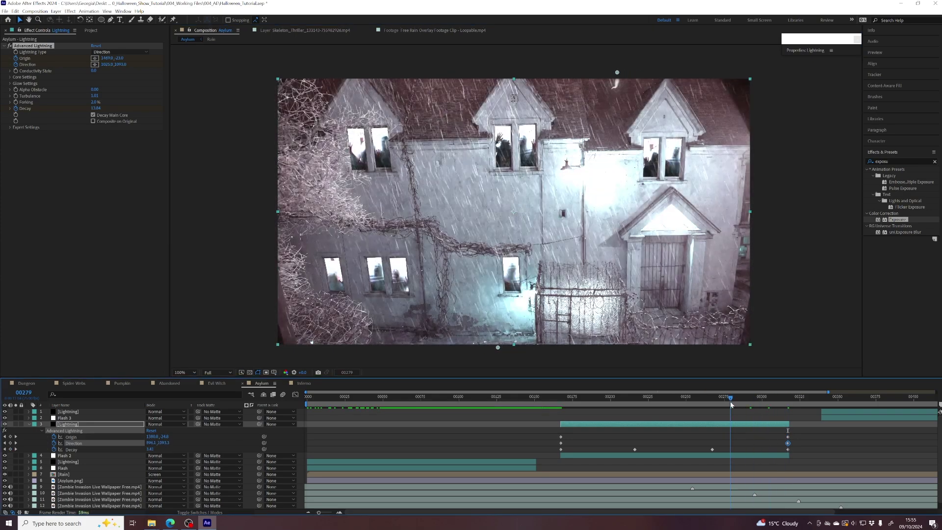
drag(721, 401, 677, 403)
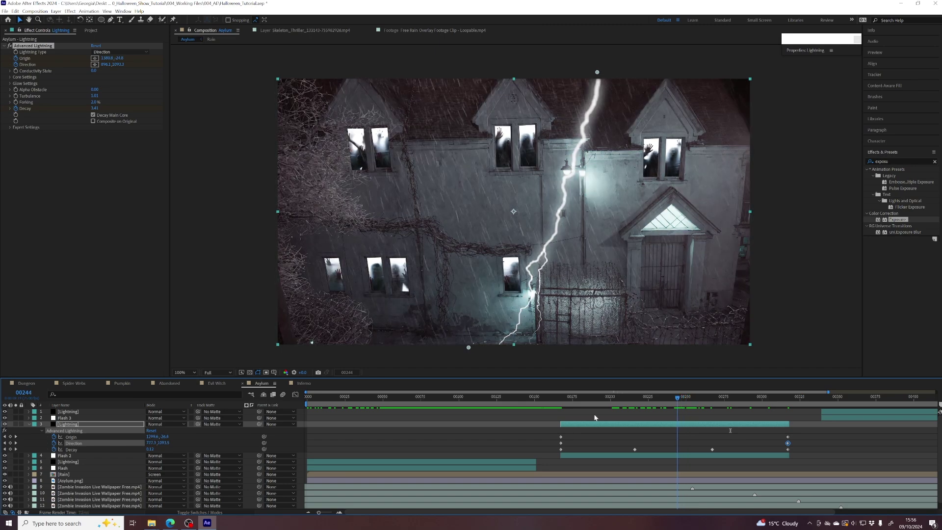
- Reposition the second bolt's direction point to about X 1617 at frame 167 and about X 849 at frame 317, and preview it
drag(568, 403, 563, 405)
click(411, 358)
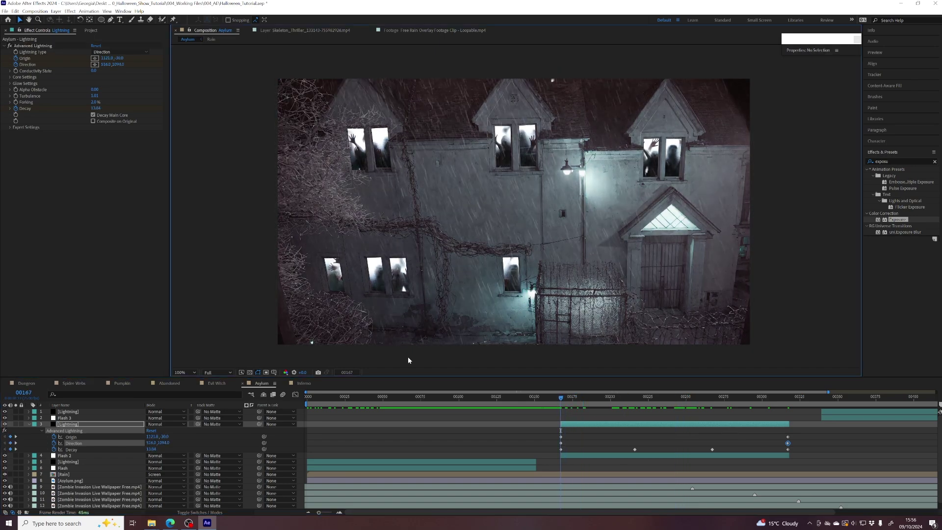
click(32, 46)
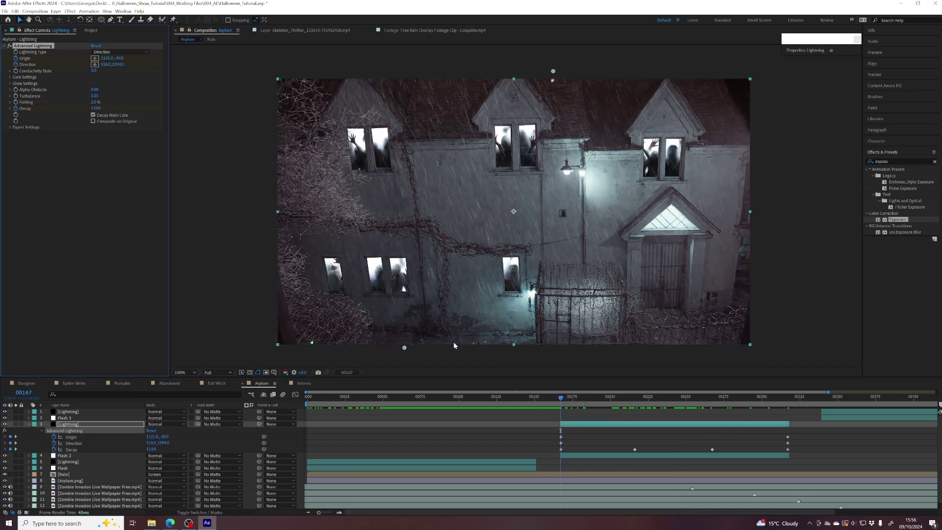
drag(405, 348, 410, 349)
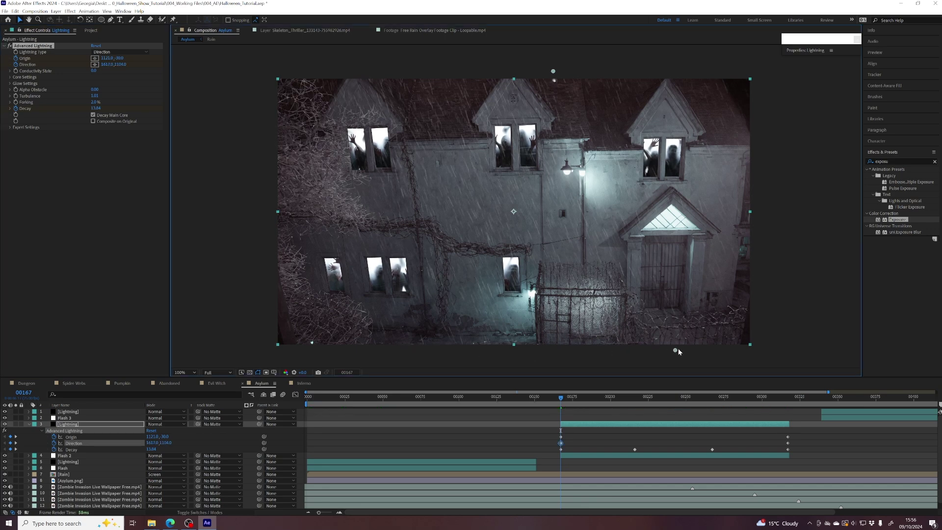
click(789, 401)
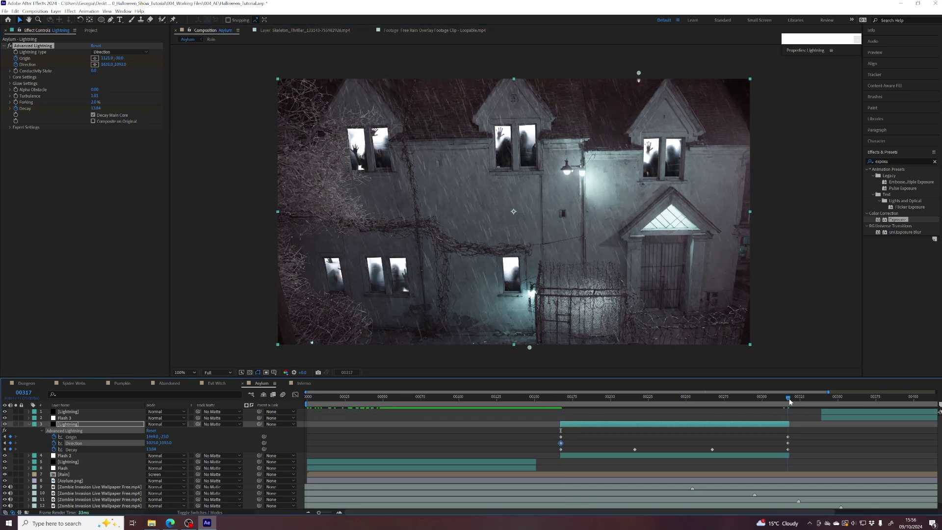
drag(528, 347, 520, 347)
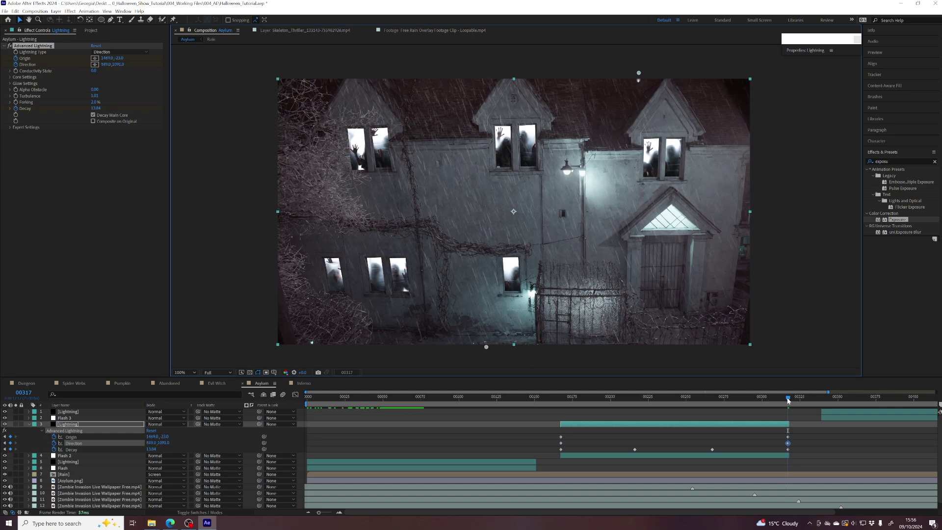
drag(788, 401, 725, 412)
key(space)
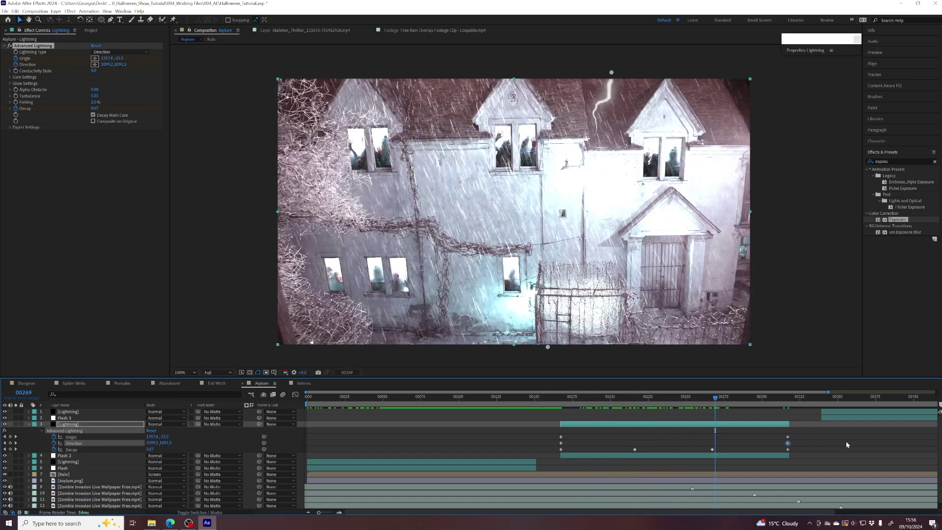
- On the third Lightning layer, at frame 339, move the bolt's origin to about X 641 and its direction point to about X 290
scroll(617, 463, right, 5)
key(u)
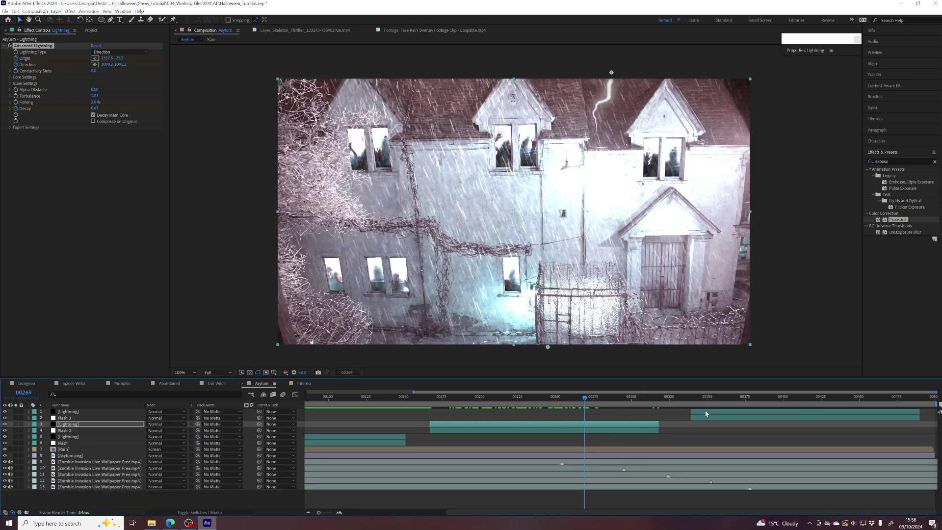
click(705, 413)
key(u)
click(692, 398)
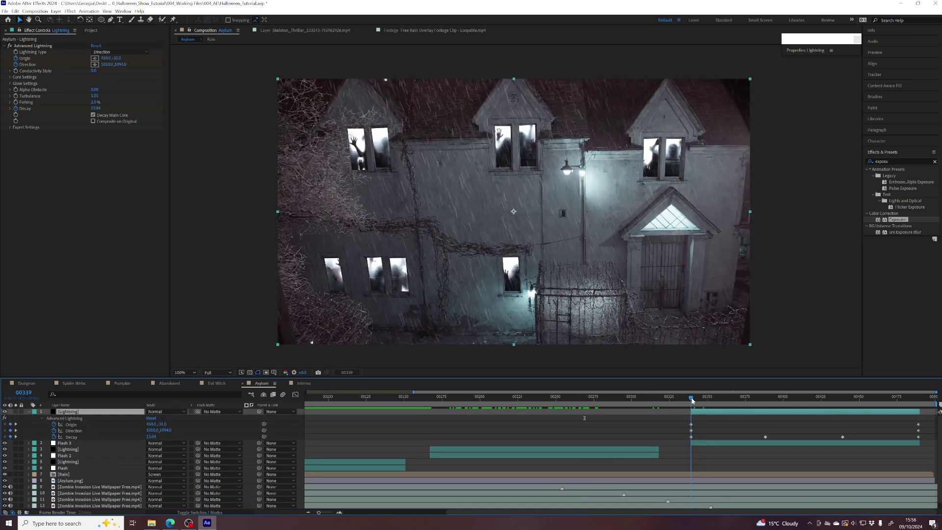
click(34, 46)
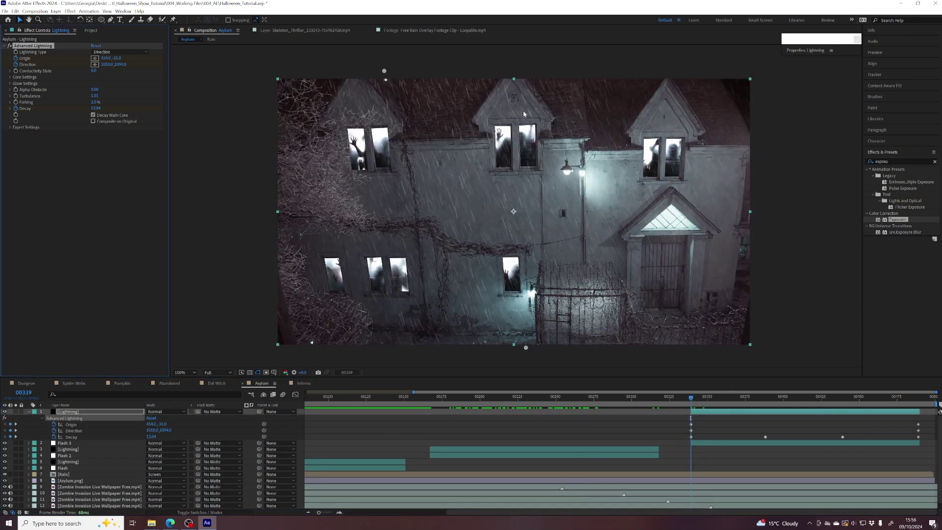
drag(384, 72, 434, 73)
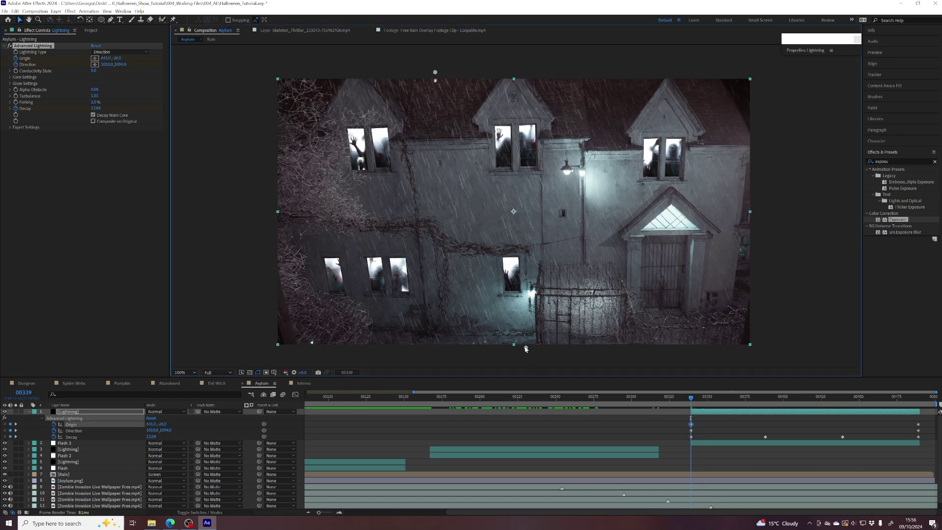
drag(526, 349, 359, 353)
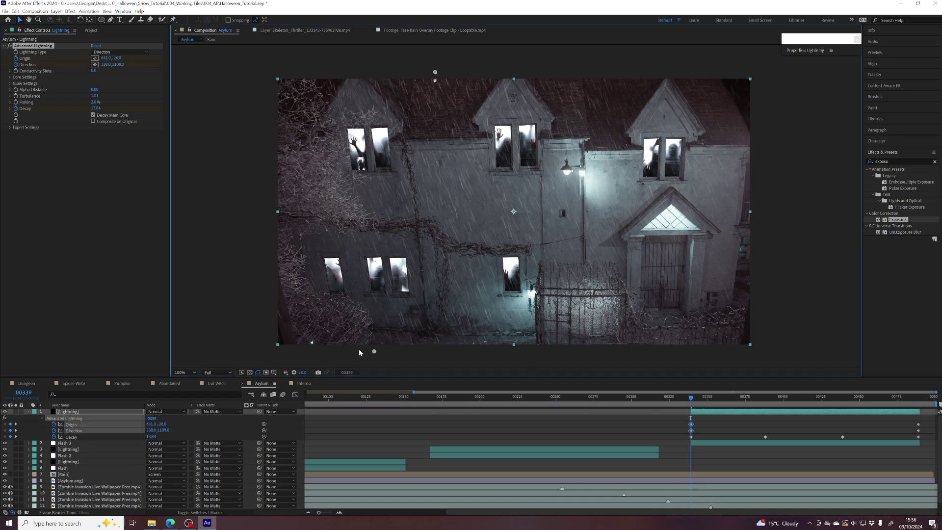
- At frame 489, shift the third bolt's origin toward the facade's left side, to about X 409
click(918, 398)
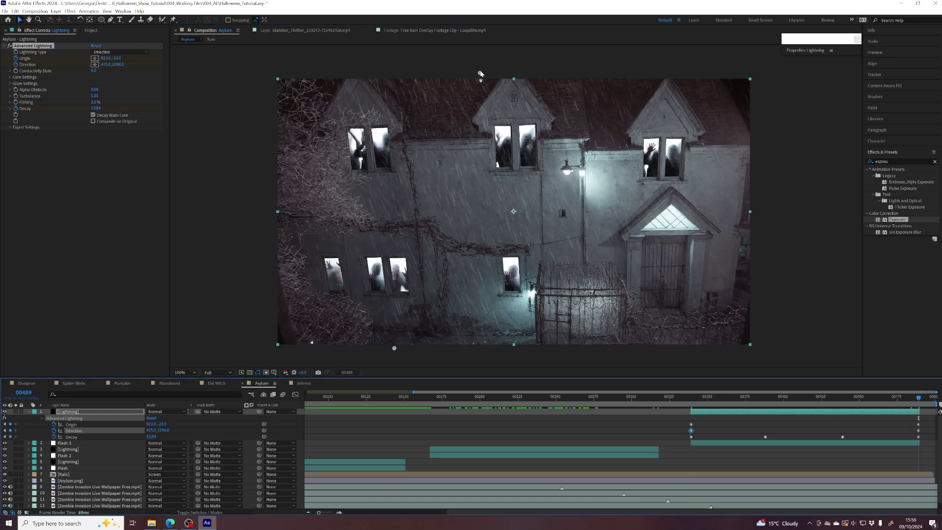
drag(480, 73, 412, 77)
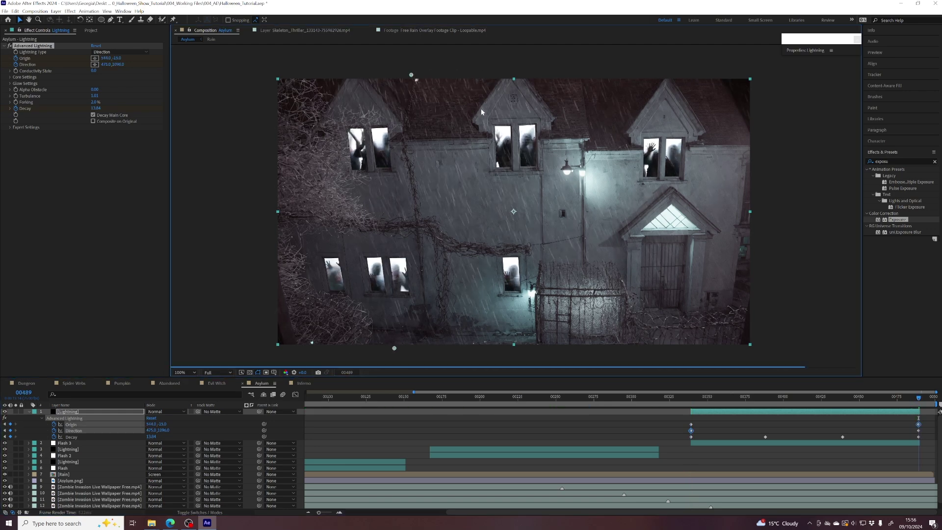
click(692, 399)
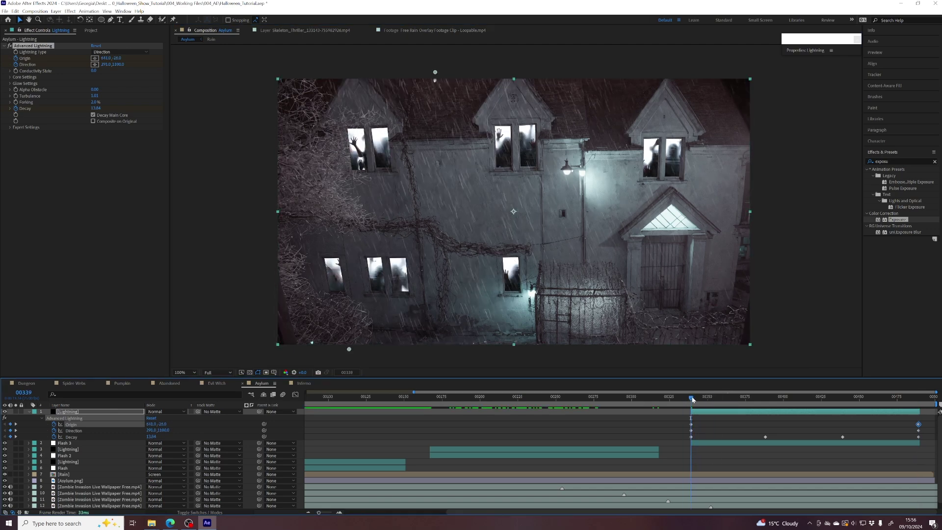
key(k)
key(k)
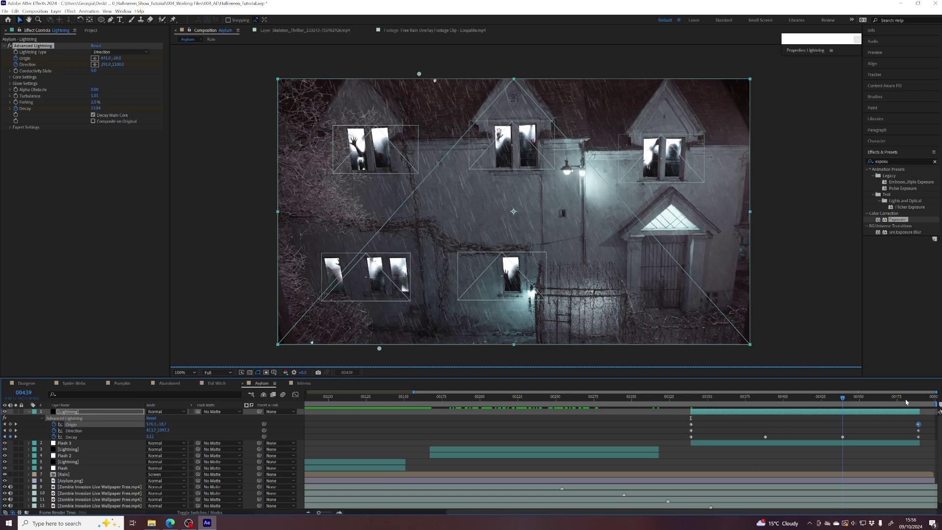
key(k)
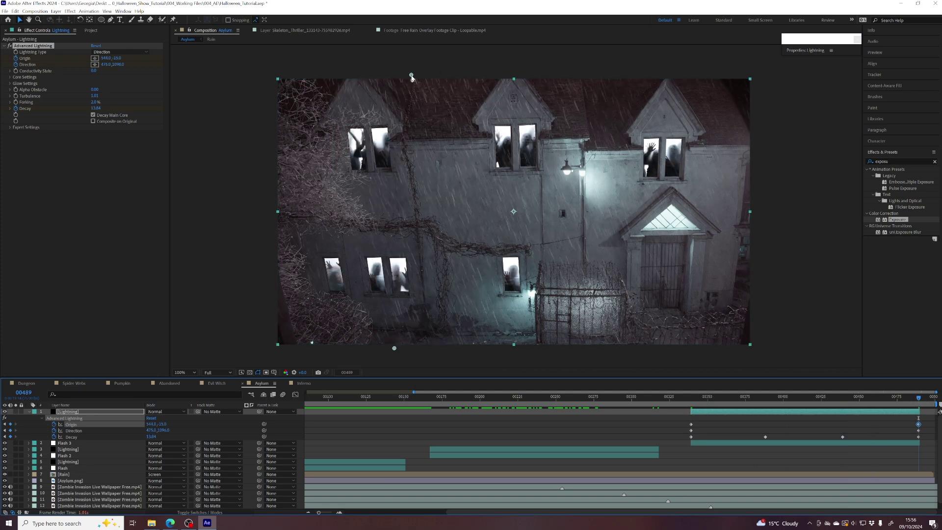
drag(411, 76, 378, 72)
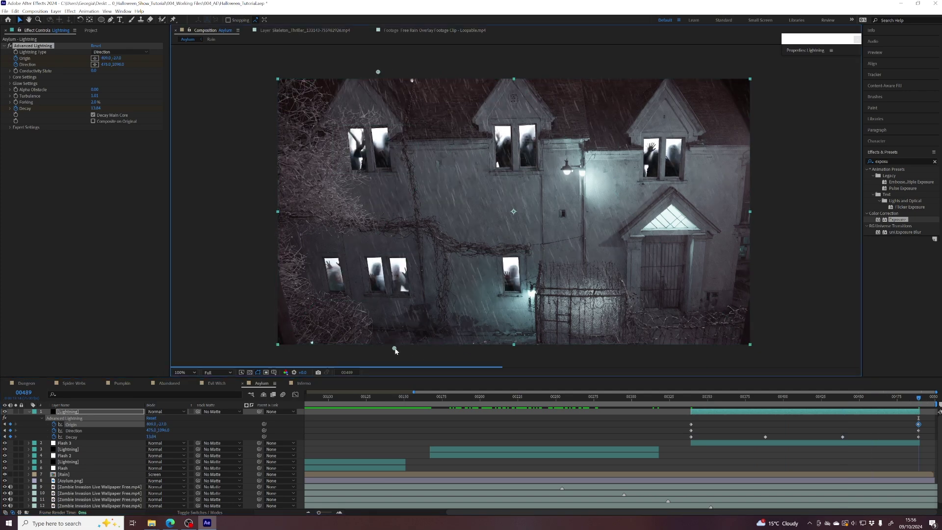
- At frame 489, move the third bolt's direction point to about X 1149, preview the strike around frame 400, and collapse the layer's keyframes
drag(395, 351, 561, 352)
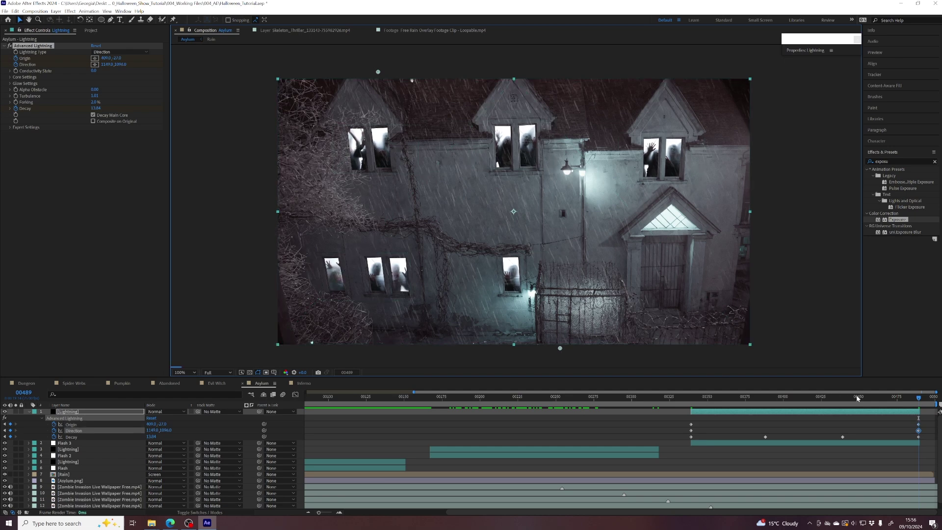
drag(828, 397, 796, 406)
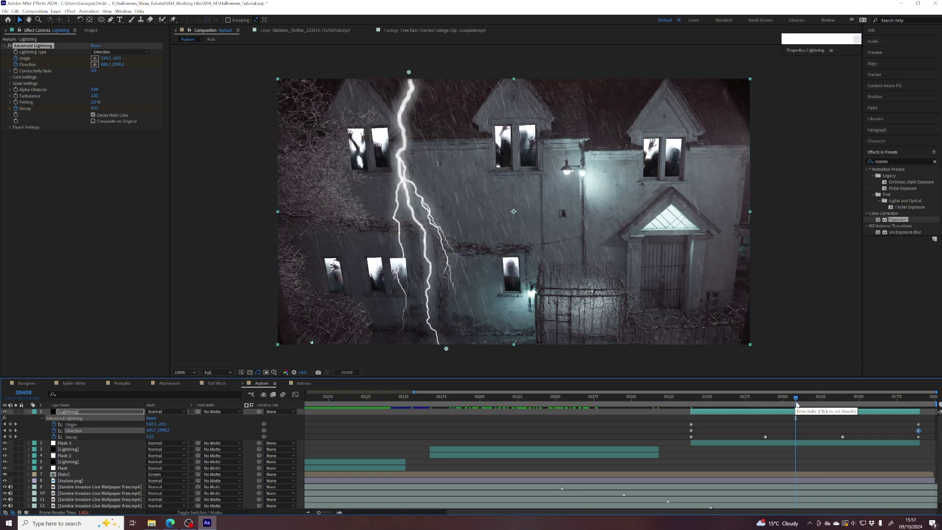
click(810, 398)
drag(813, 399, 789, 401)
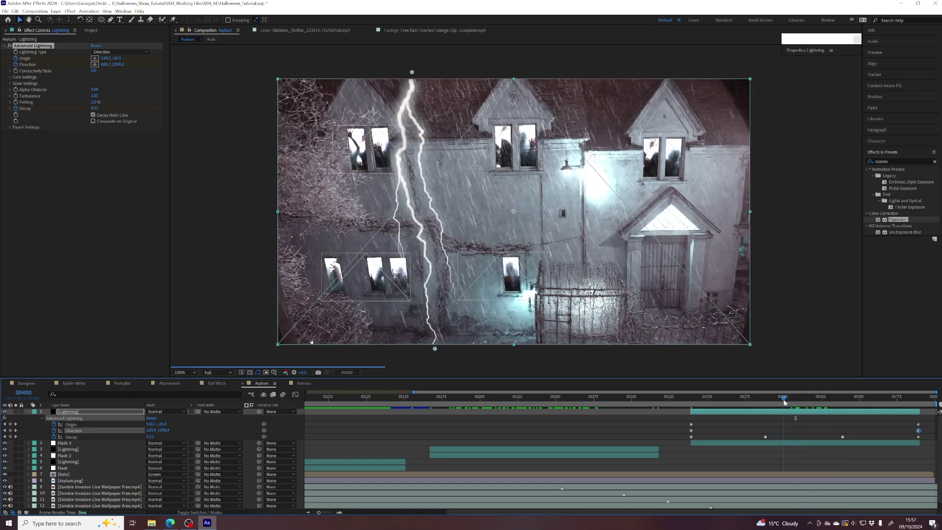
key(u)
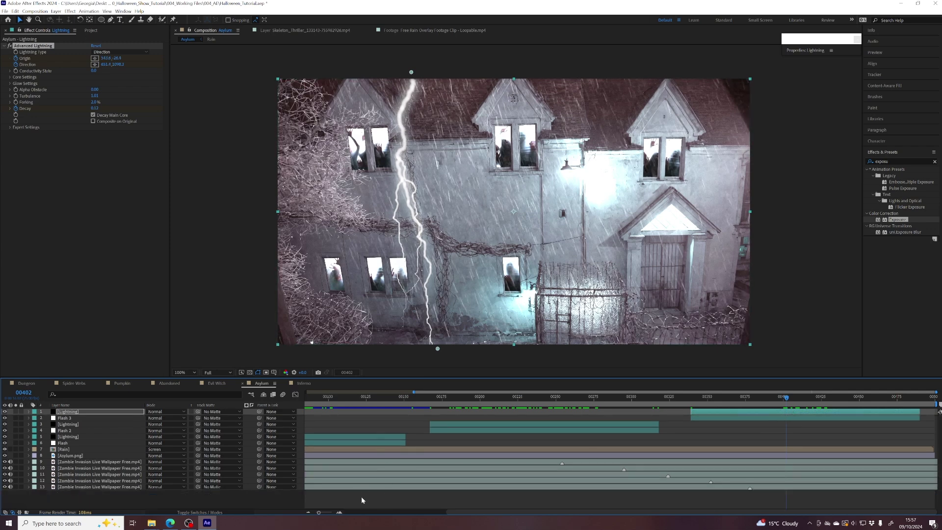
- Find thunder-124463.mp3 in the SFX audio folder and add it to the Asylum composition directly above the Rain layer
drag(319, 513, 312, 514)
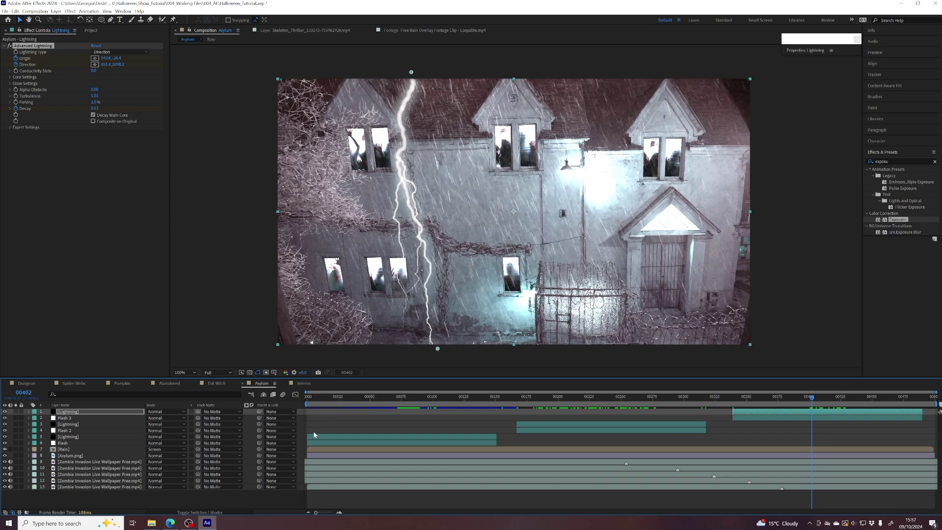
mouse_move(430, 400)
mouse_down()
mouse_move(359, 399)
mouse_move(414, 399)
mouse_up()
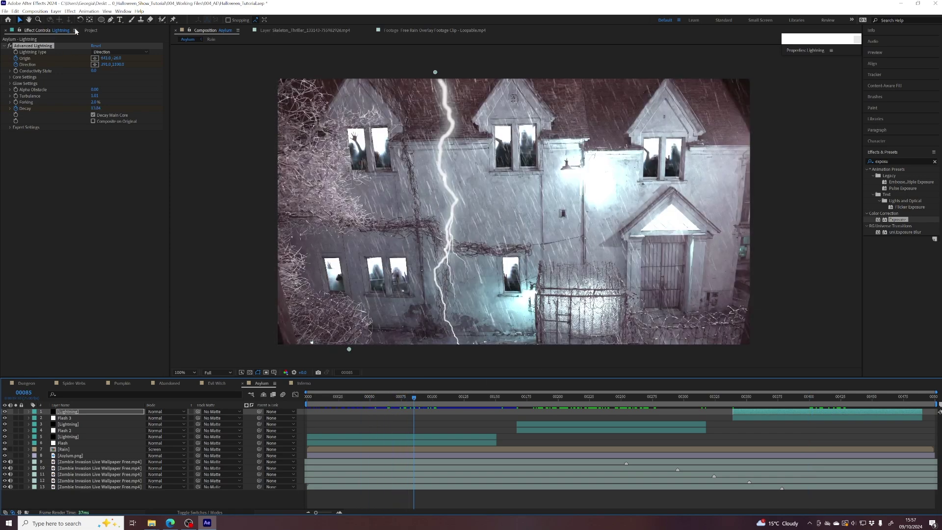
click(91, 30)
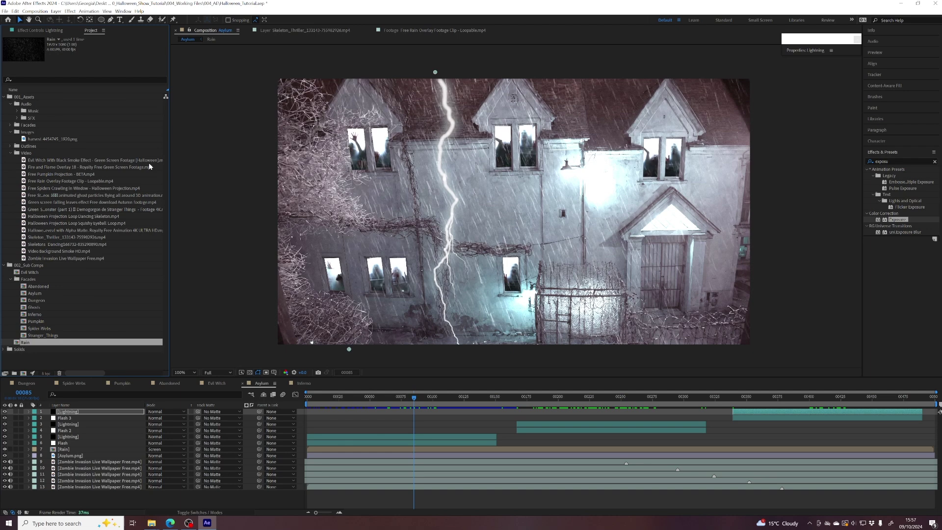
click(18, 119)
click(34, 120)
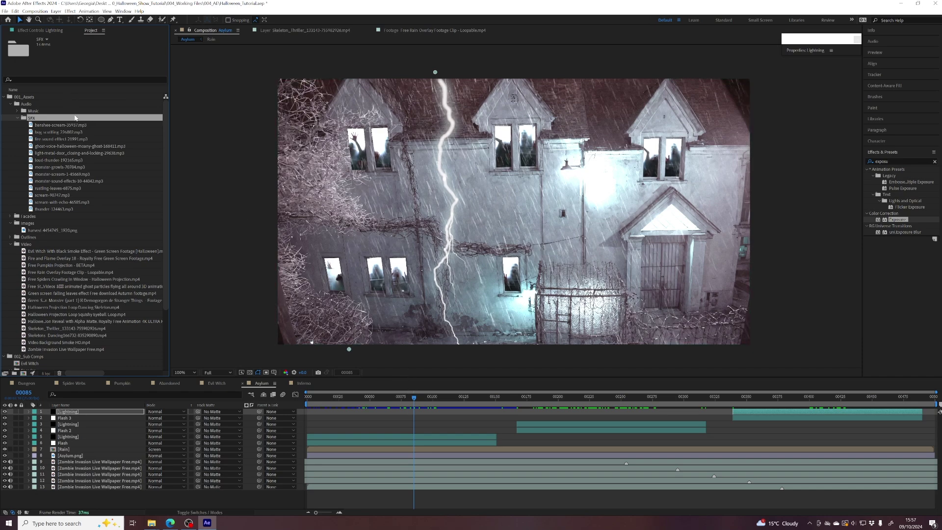
drag(388, 397, 397, 397)
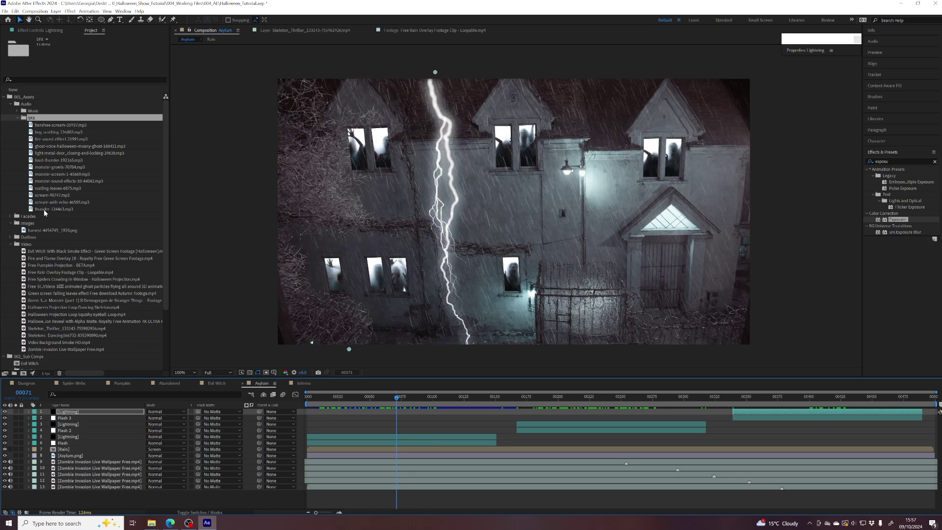
click(67, 209)
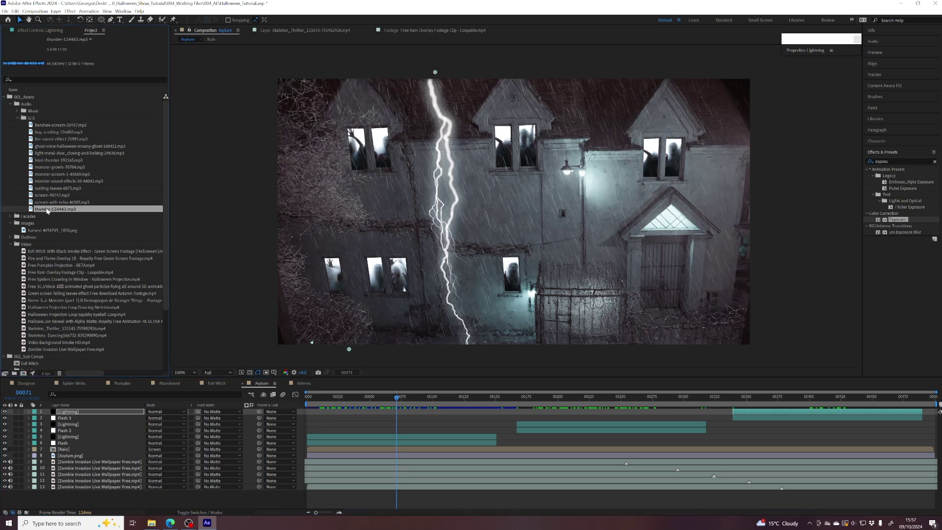
drag(47, 211, 77, 448)
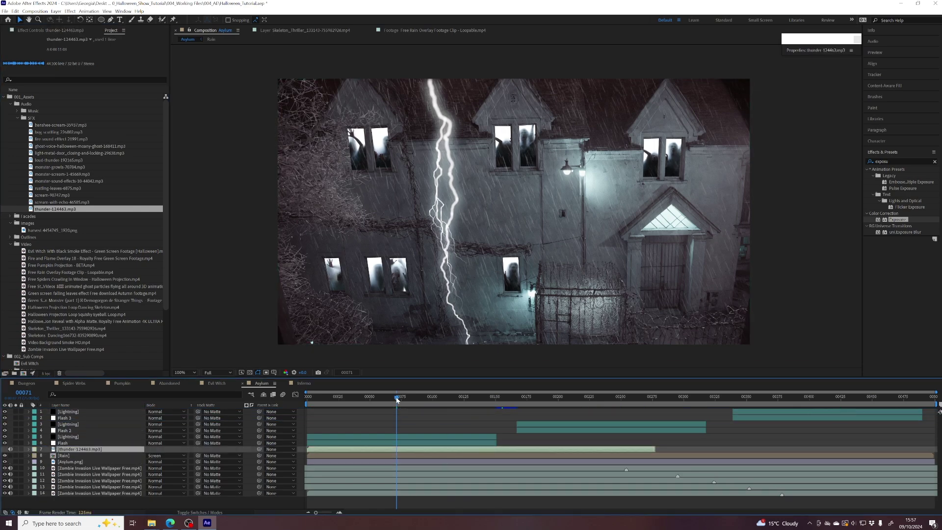
- Play the first strike from frame 73 to check the thunder, and trim the end of the thunder layer to about frame 161
mouse_move(397, 400)
mouse_down()
mouse_move(423, 399)
mouse_move(399, 400)
mouse_up()
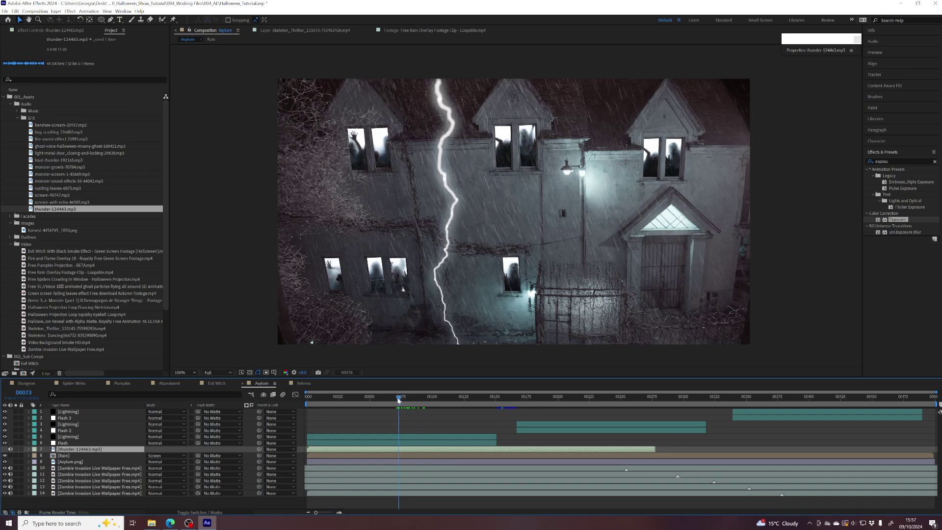
key(space)
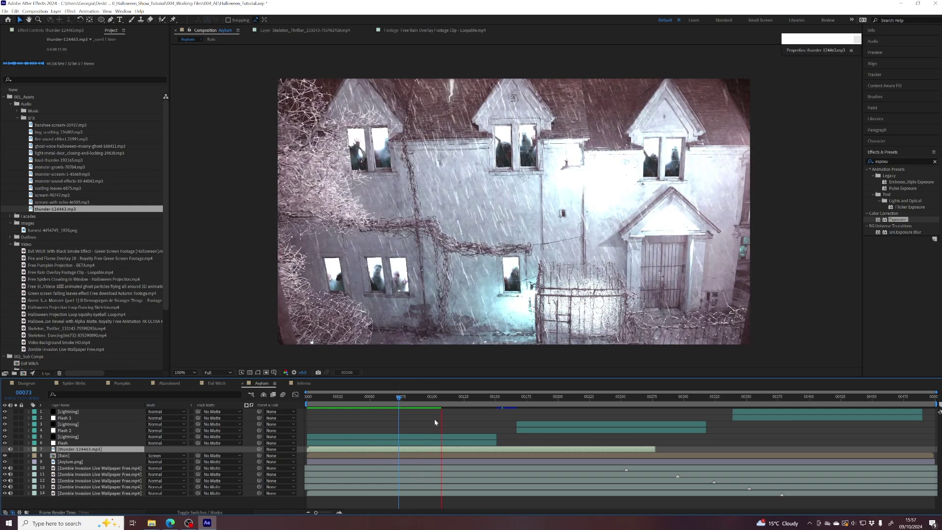
key(space)
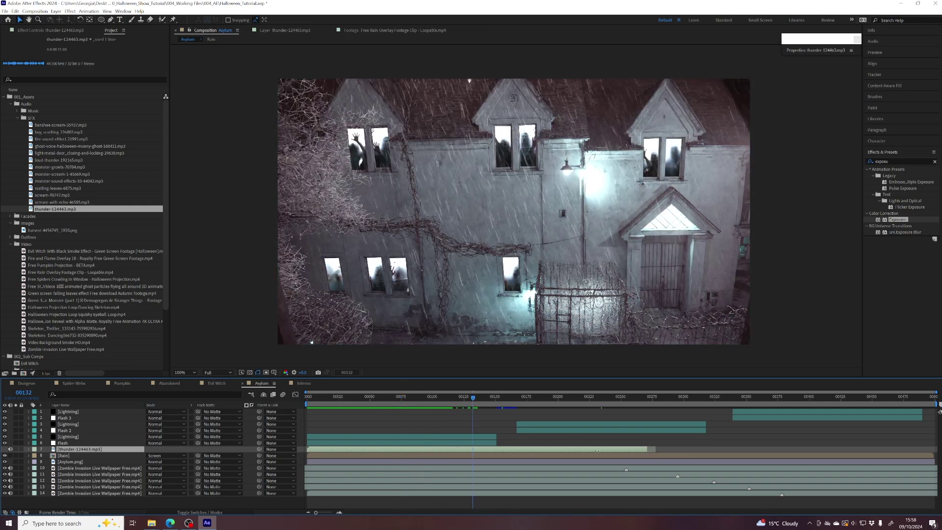
drag(655, 449, 510, 450)
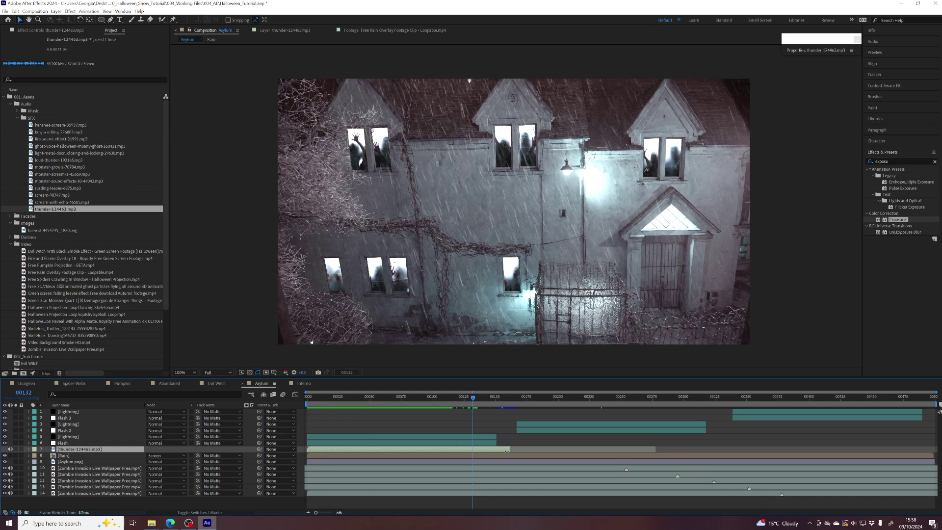
- Fade out the thunder by keyframing its Audio Levels from frame 132 down to -50 dB at frame 161
click(29, 449)
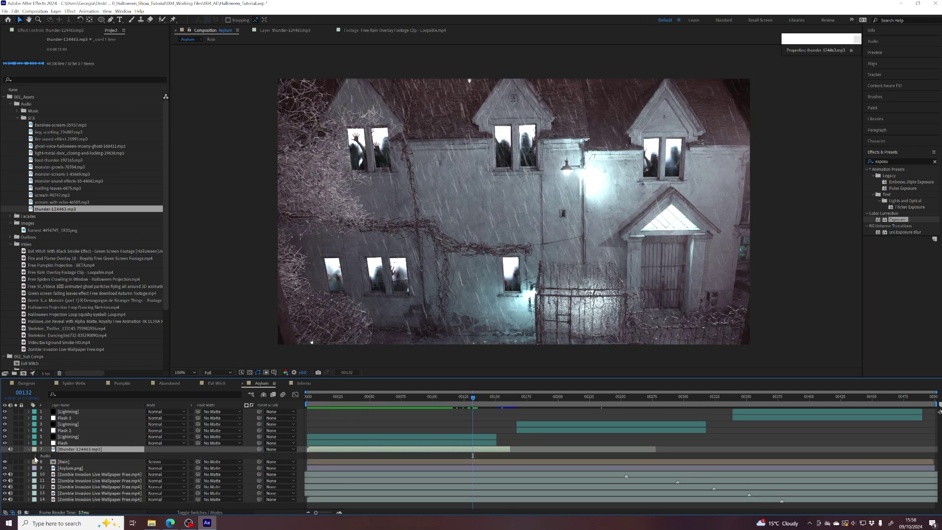
click(35, 457)
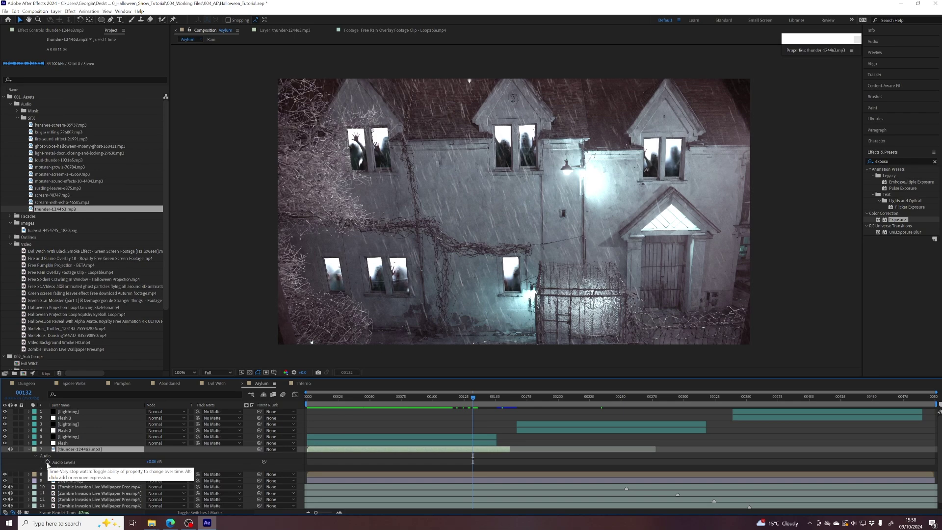
click(47, 462)
click(508, 398)
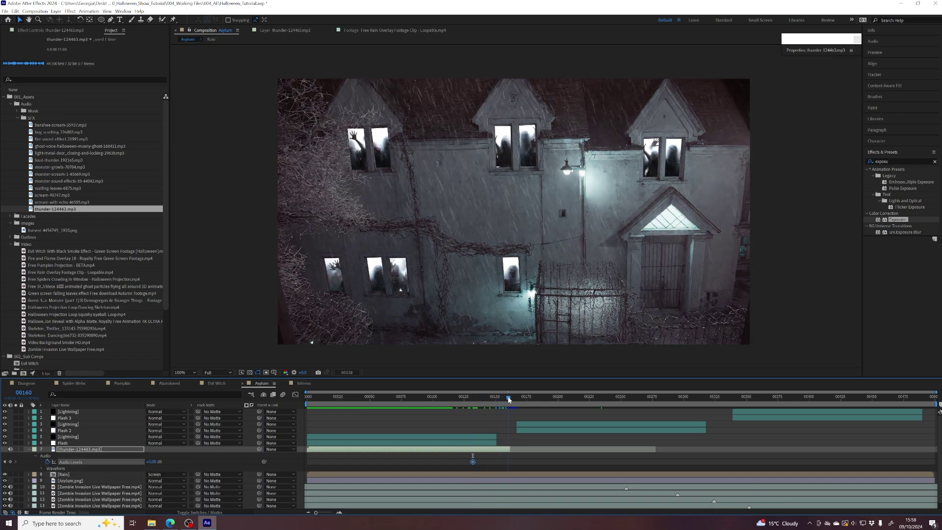
click(152, 462)
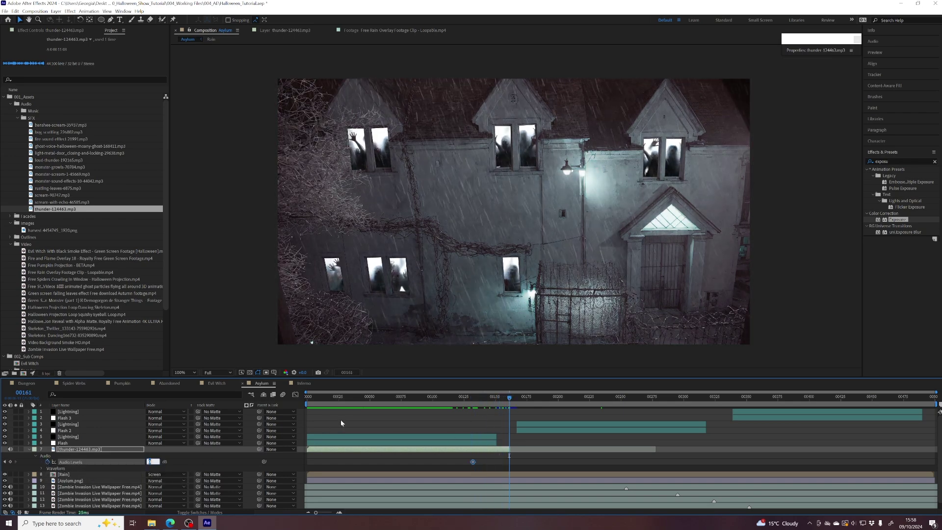
text(-50)
key(Return)
- Play back the thunder's fade-out from about frame 126 into the start of the second lightning strike
drag(496, 403, 466, 401)
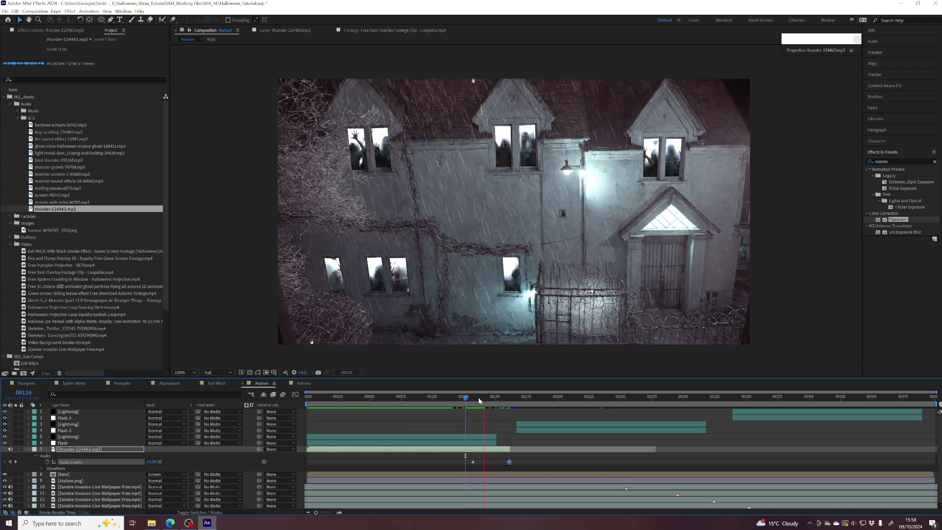
click(483, 398)
key(space)
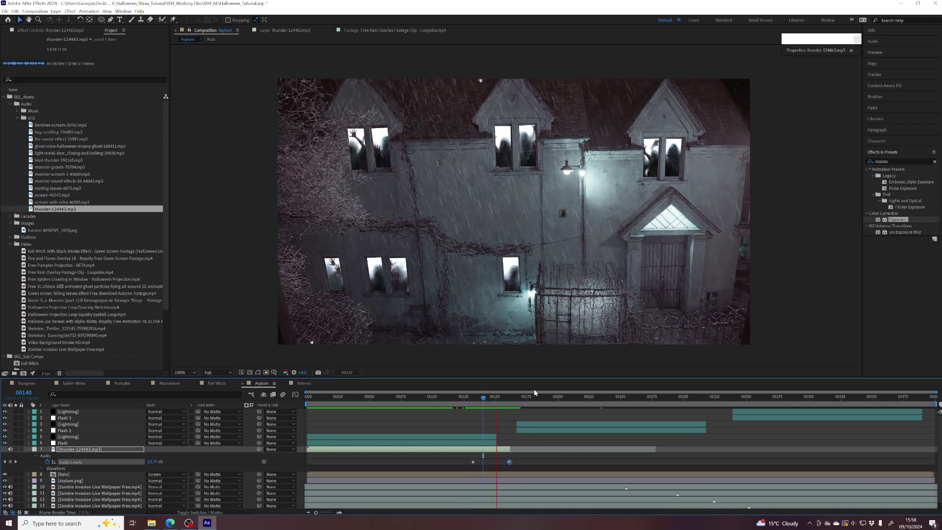
key(space)
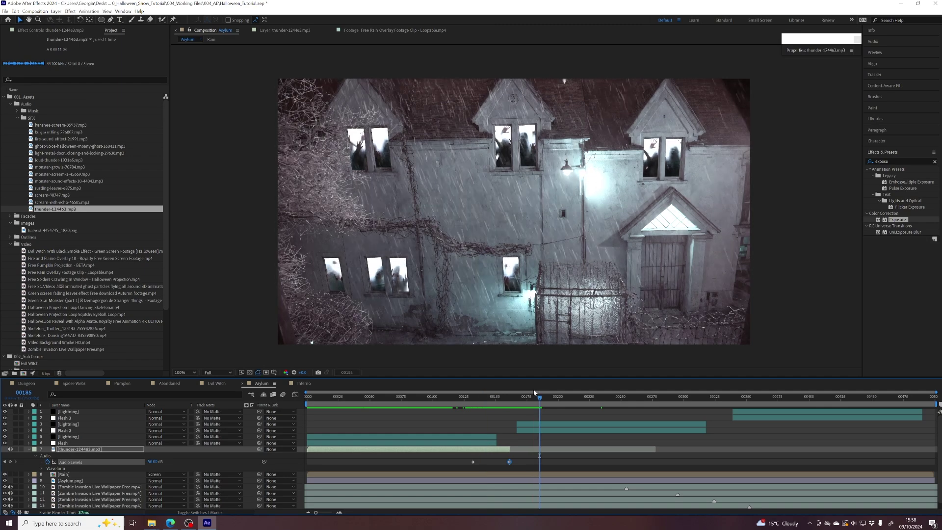
click(496, 398)
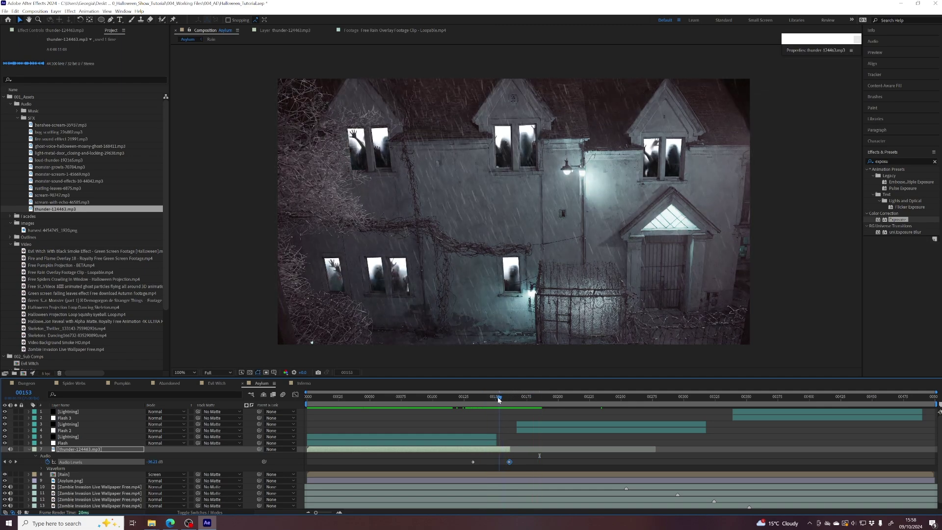
- Play back the thunder sound's fade-out, listening from about frame 112 and frame 126 through its final audio-level keyframe
drag(496, 400, 493, 400)
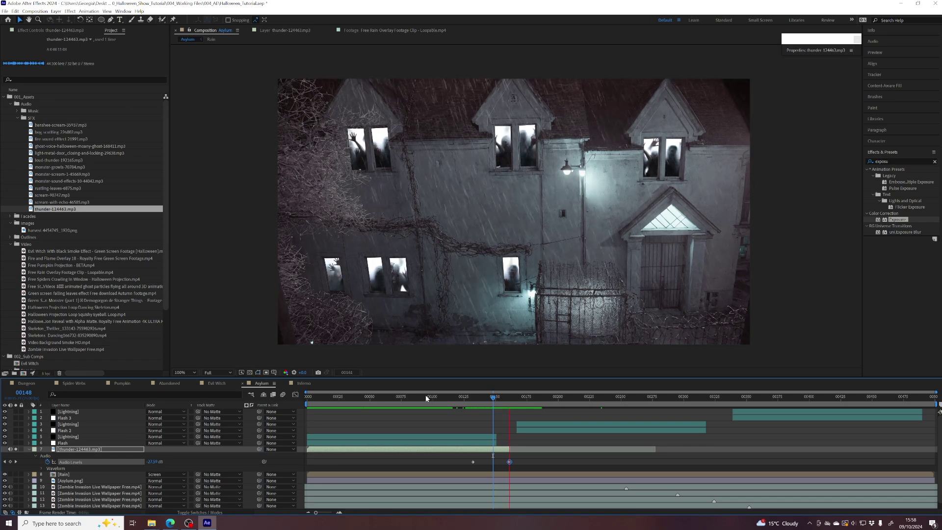
click(448, 398)
key(space)
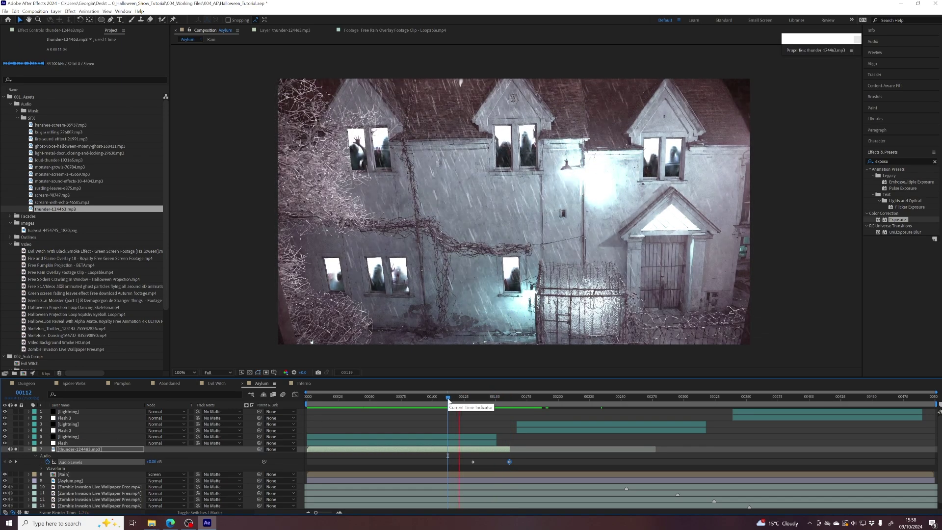
key(space)
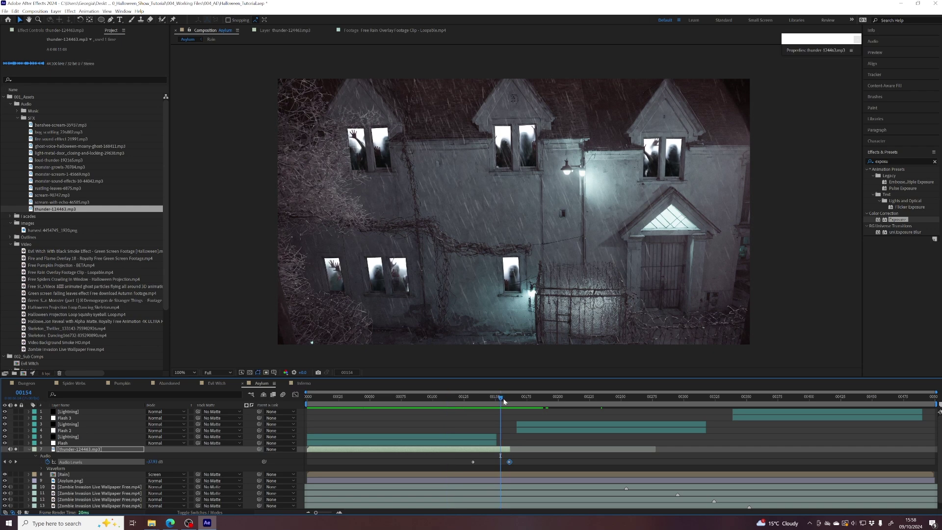
click(507, 399)
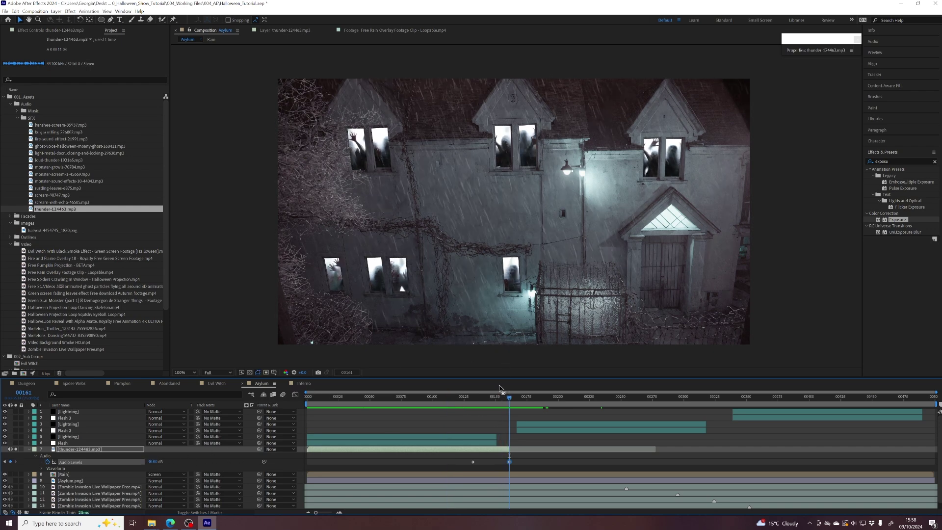
click(466, 399)
key(space)
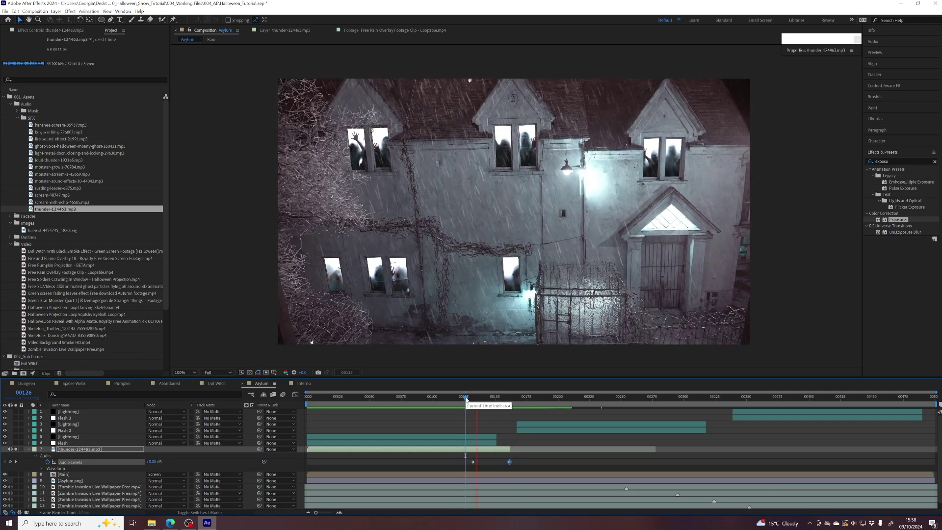
click(509, 398)
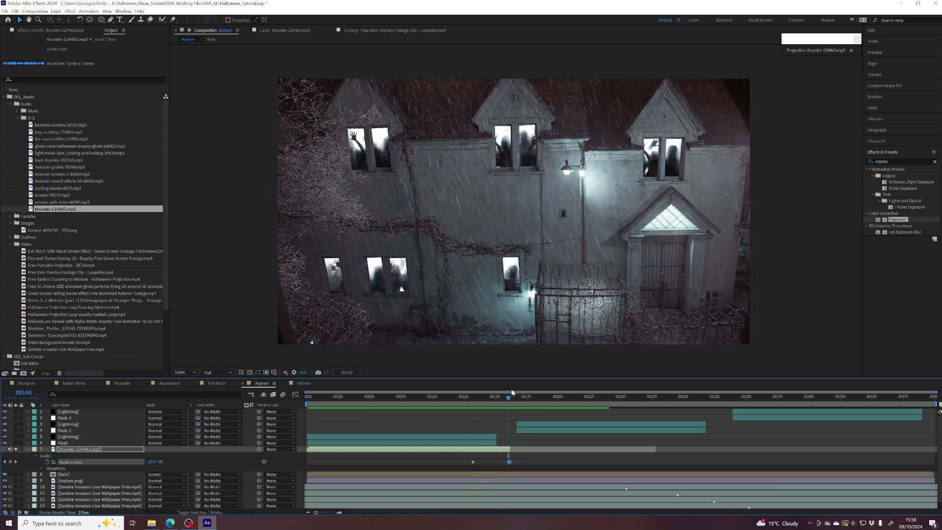
drag(508, 398, 484, 407)
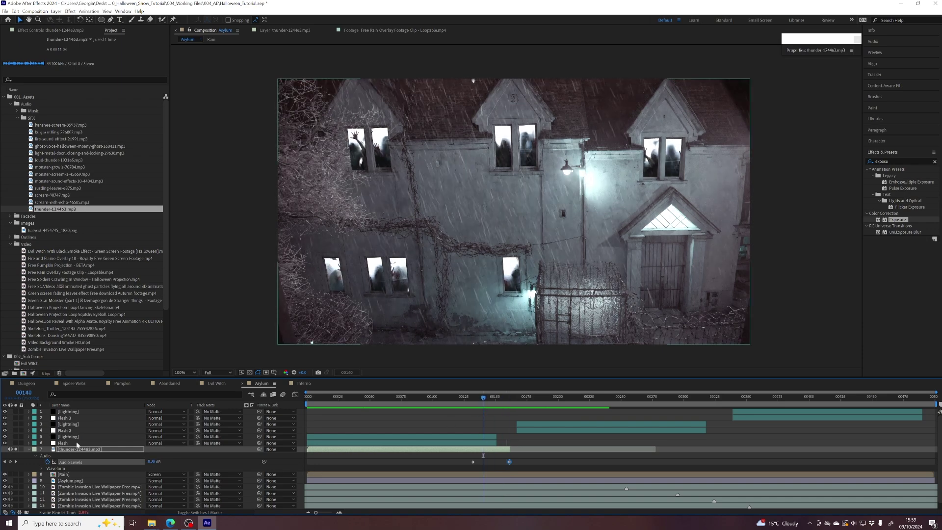
- Set the thunder layer's label colour to Cyan to match the lightning layers, and collapse its audio properties
click(34, 449)
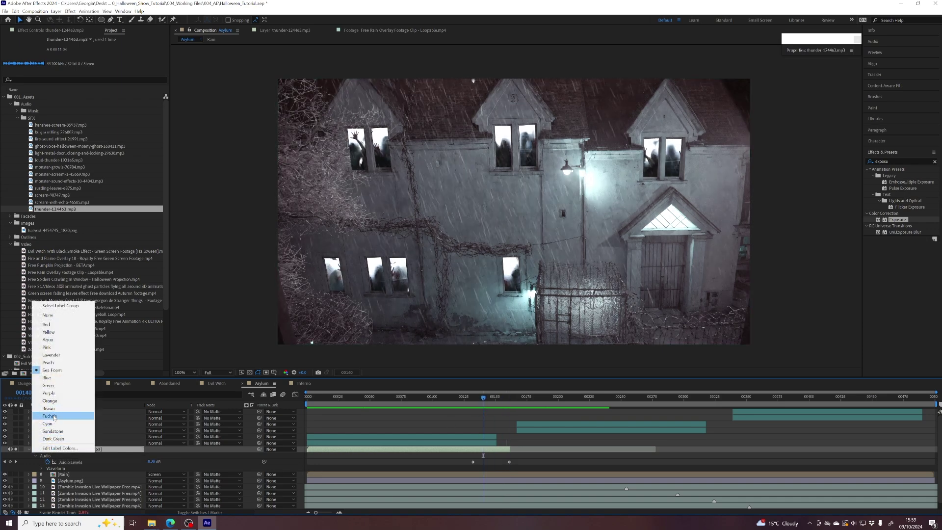
click(49, 423)
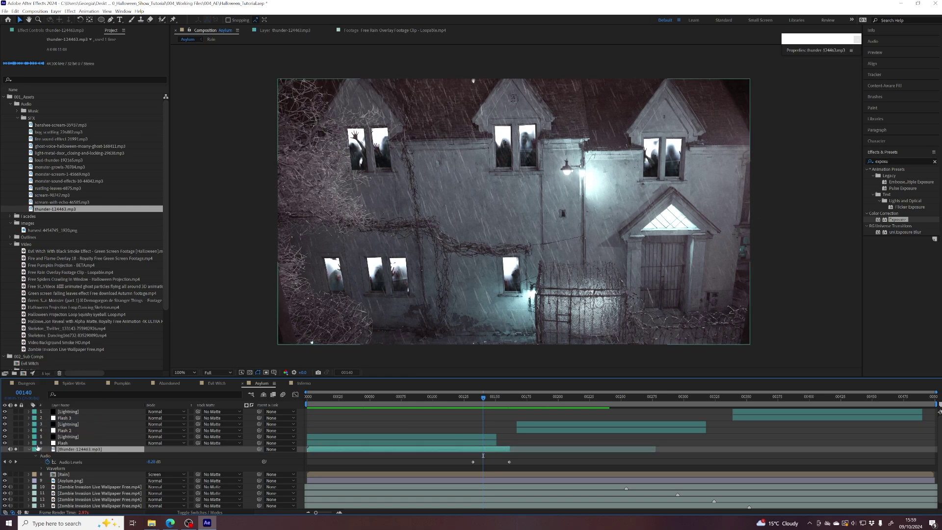
key(u)
click(66, 438)
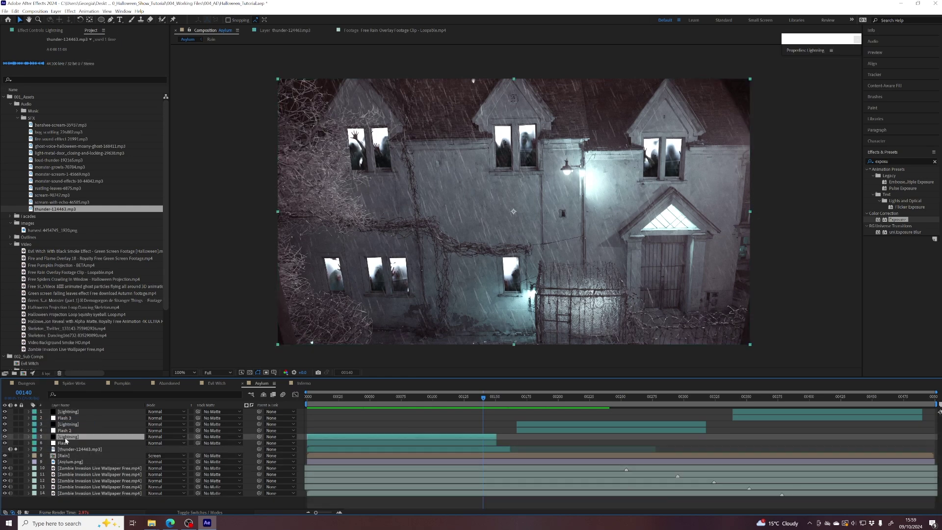
click(64, 443)
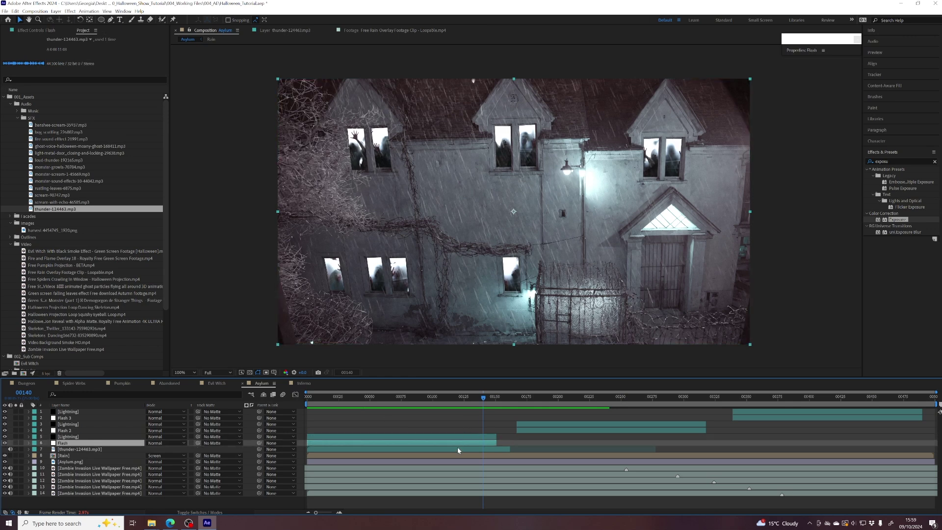
- Duplicate the thunder layer, place the copy directly below Flash 2, and shift it to start with the second lightning
click(90, 450)
key(ctrl+d)
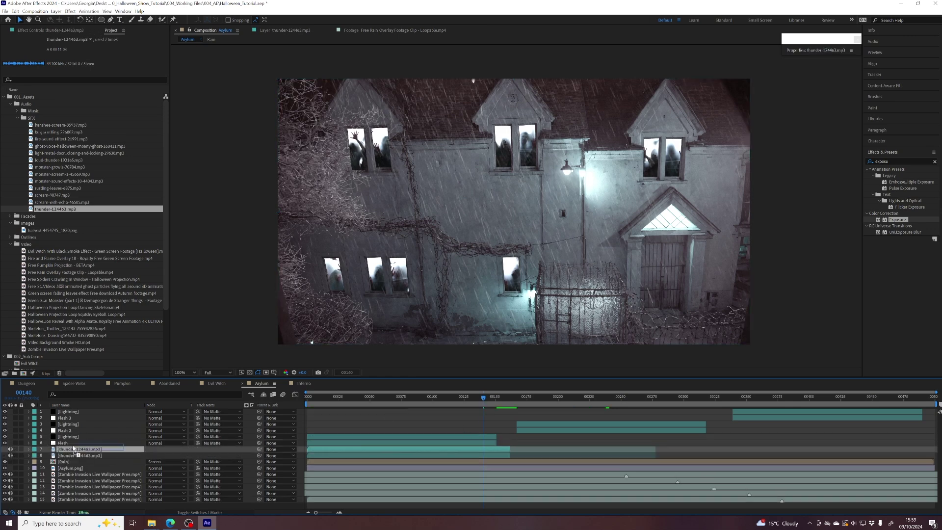
drag(90, 449, 73, 436)
drag(374, 439, 585, 441)
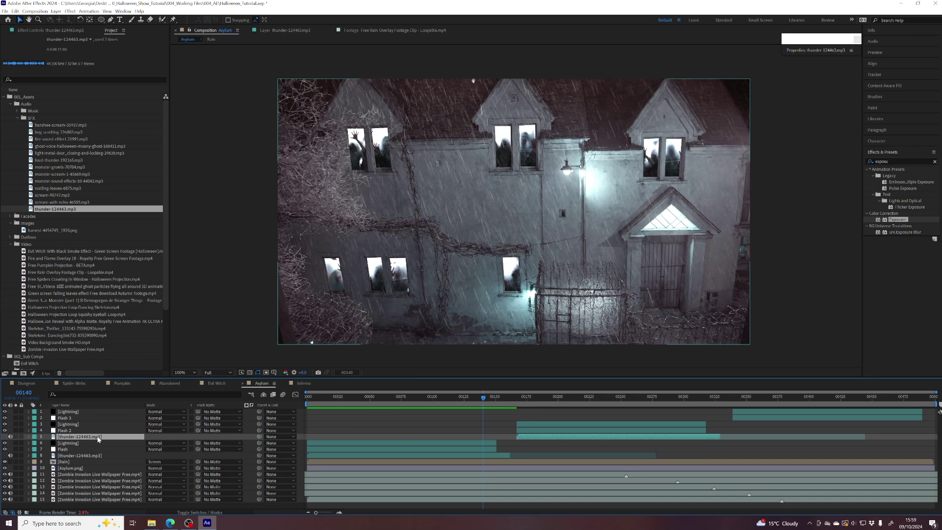
- Duplicate the second thunder layer, place the copy directly below Flash 3, and shift it to start with the third lightning
key(ctrl+d)
key(ctrl+bracketright)
key(ctrl+bracketright)
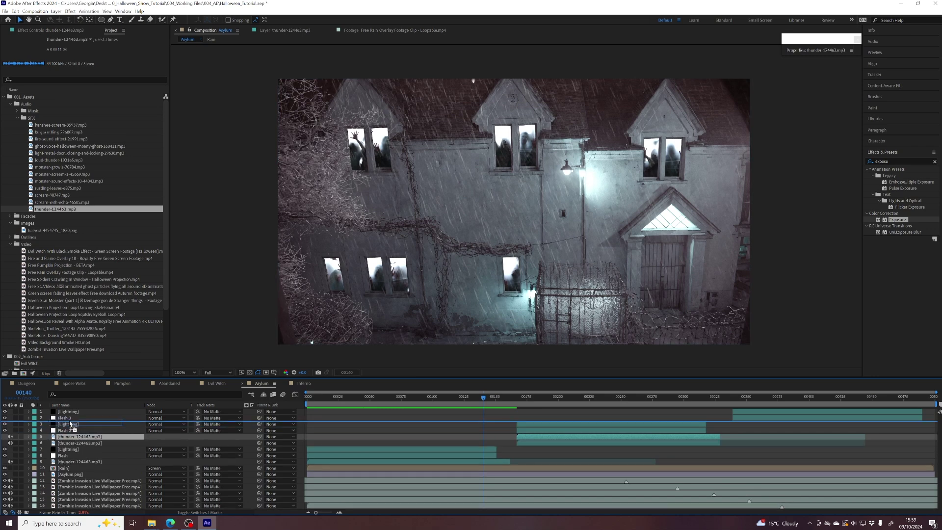
drag(543, 425, 757, 427)
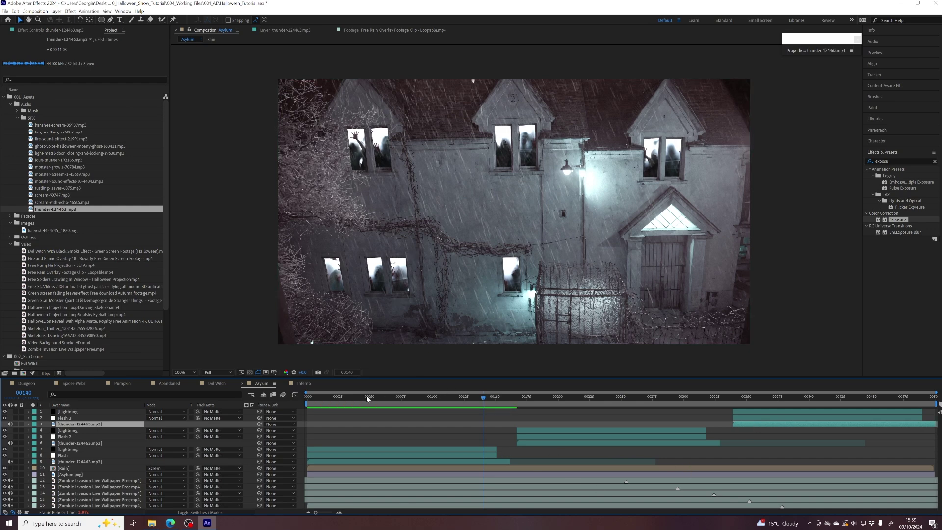
- Play back the composition from frame 10, and solo the five zombie video layers to listen to their audio
drag(342, 397, 321, 400)
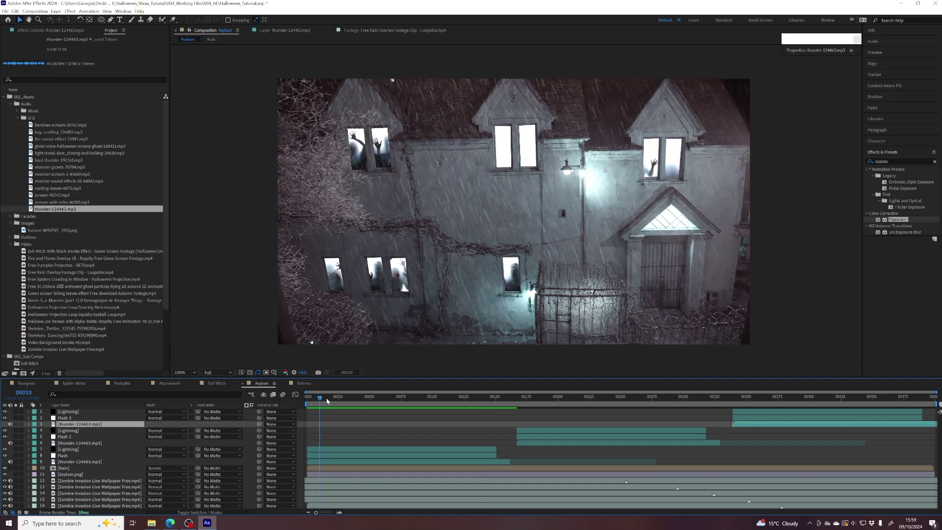
key(space)
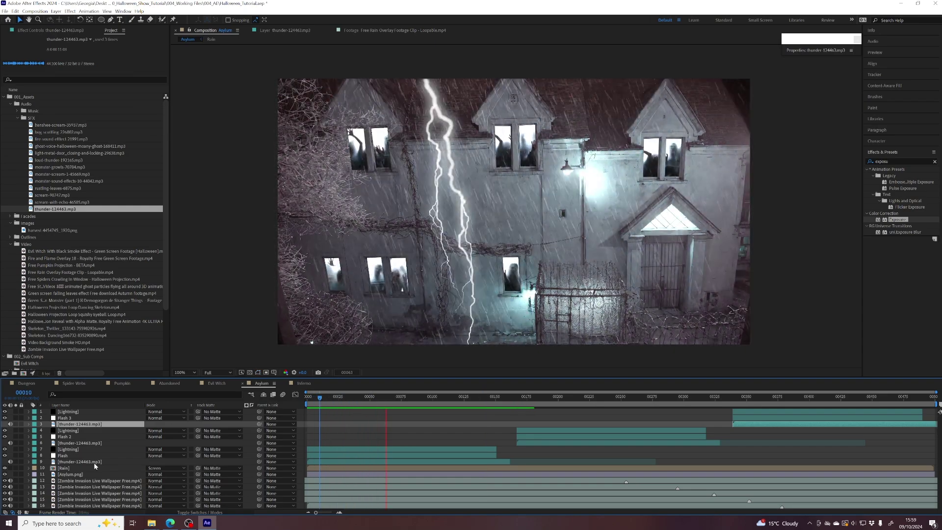
key(space)
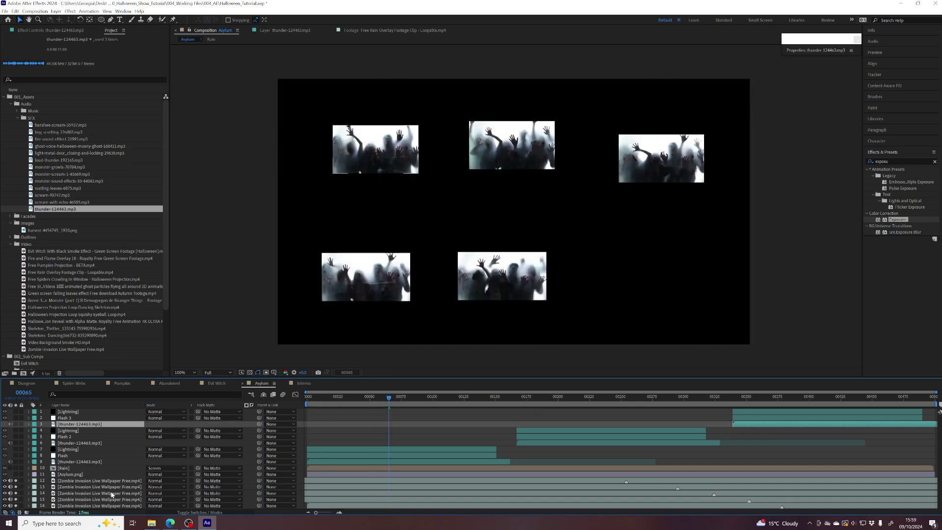
key(space)
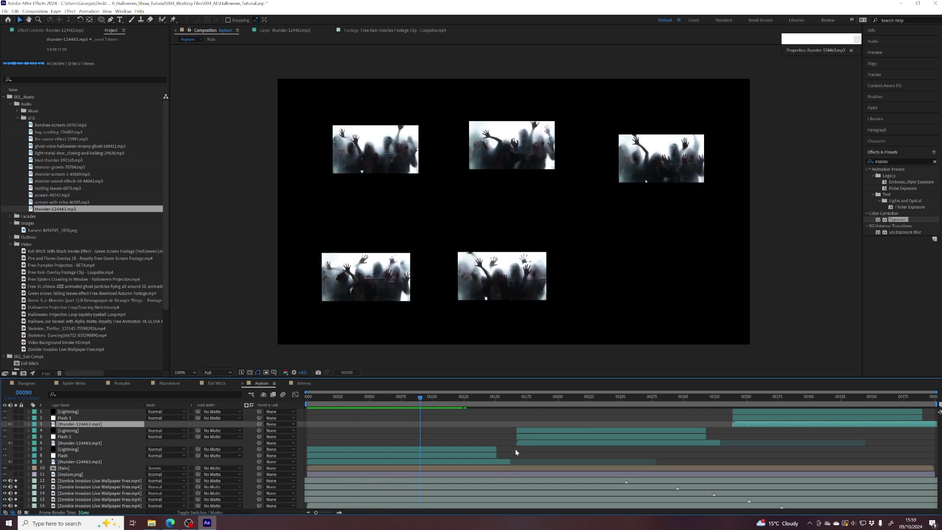
- Mute the audio of the upper four zombie layers, keep the lowest one's sound on, and turn off solo on all five
drag(503, 378, 503, 362)
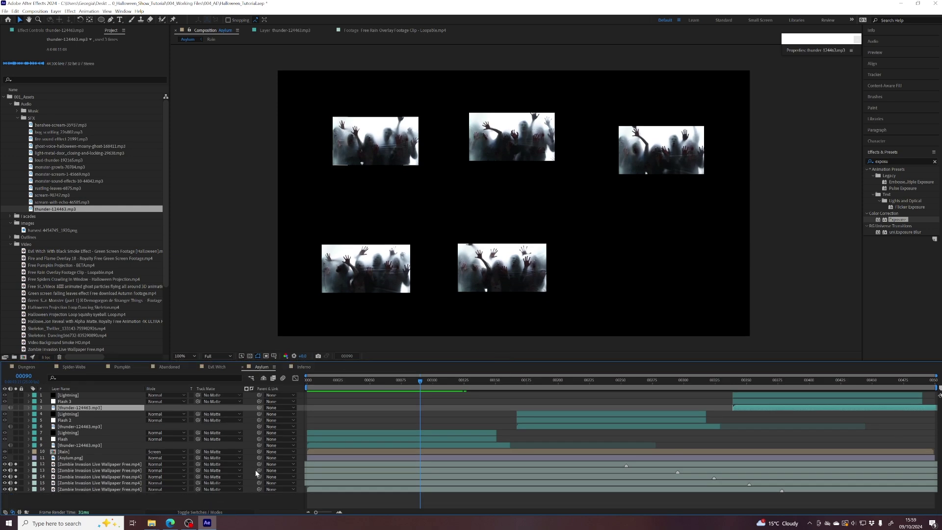
click(89, 465)
click(86, 471)
click(84, 477)
click(82, 483)
click(81, 489)
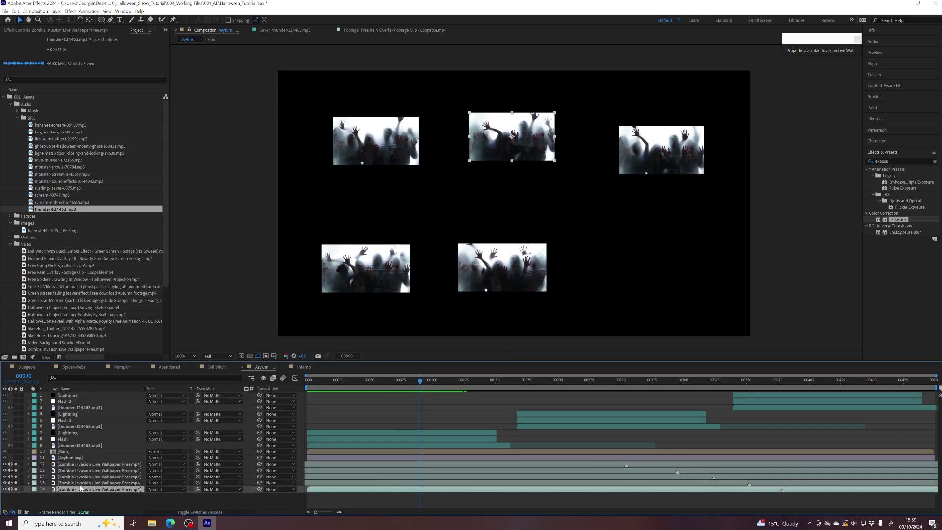
click(80, 483)
click(80, 477)
click(79, 471)
click(78, 465)
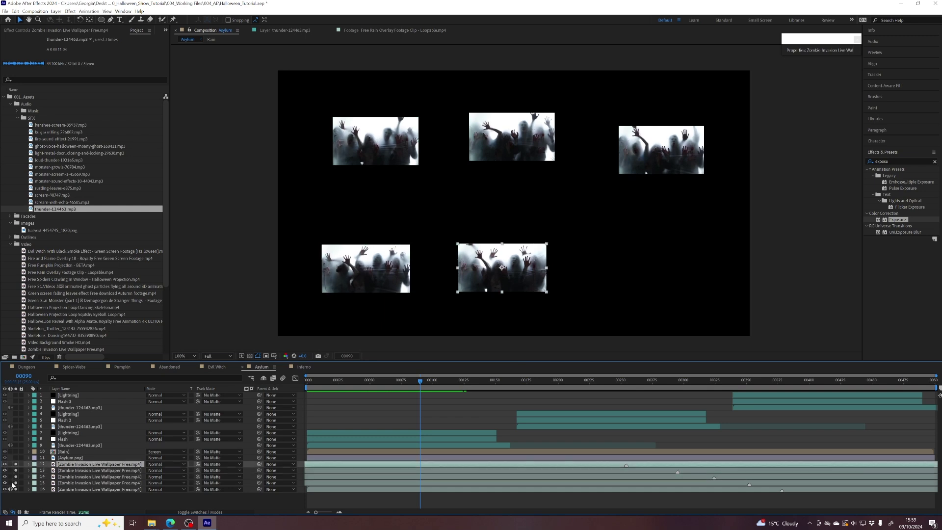
click(57, 490)
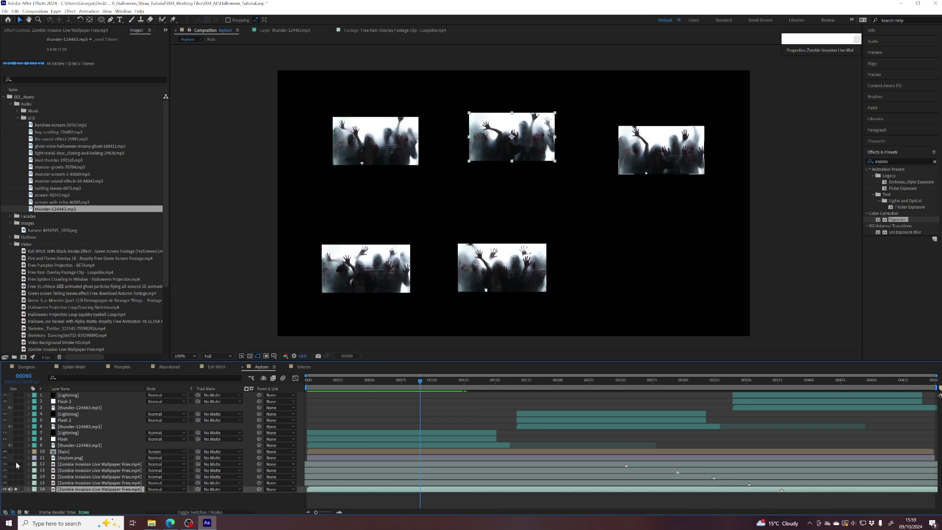
drag(16, 465, 17, 490)
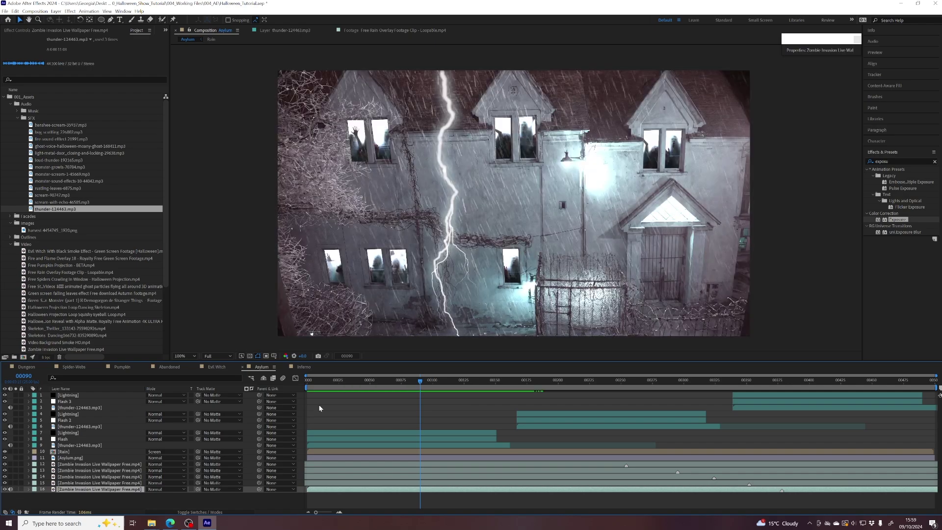
- Play back the composition from frame 90 to check the thunder and zombie audio together with the lightning
key(space)
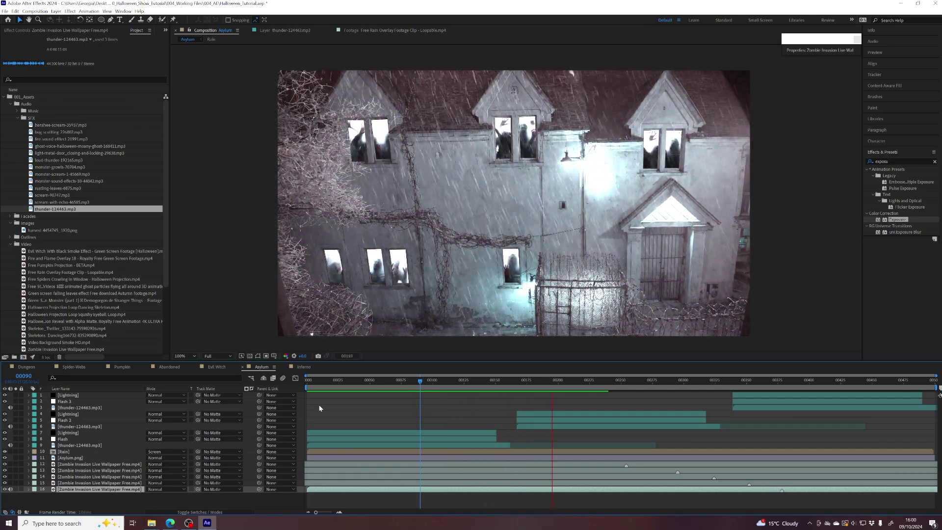
key(space)
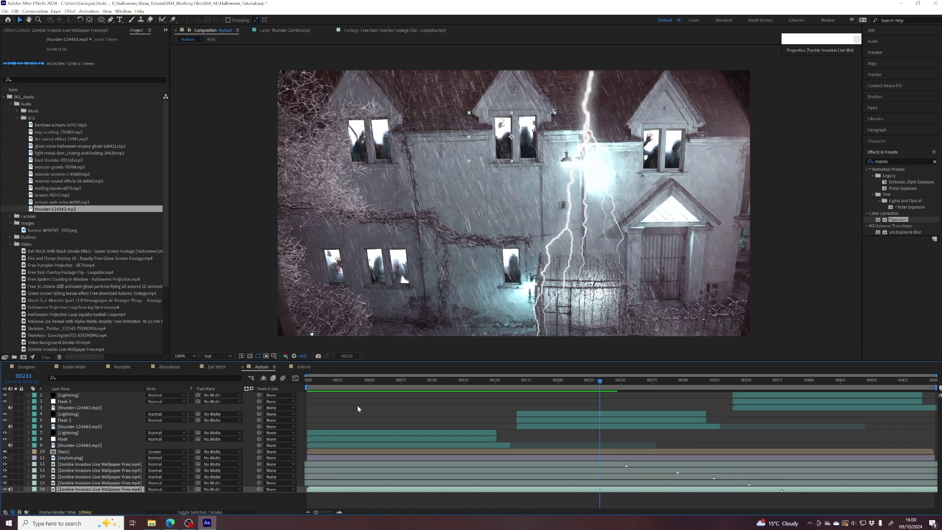
key(space)
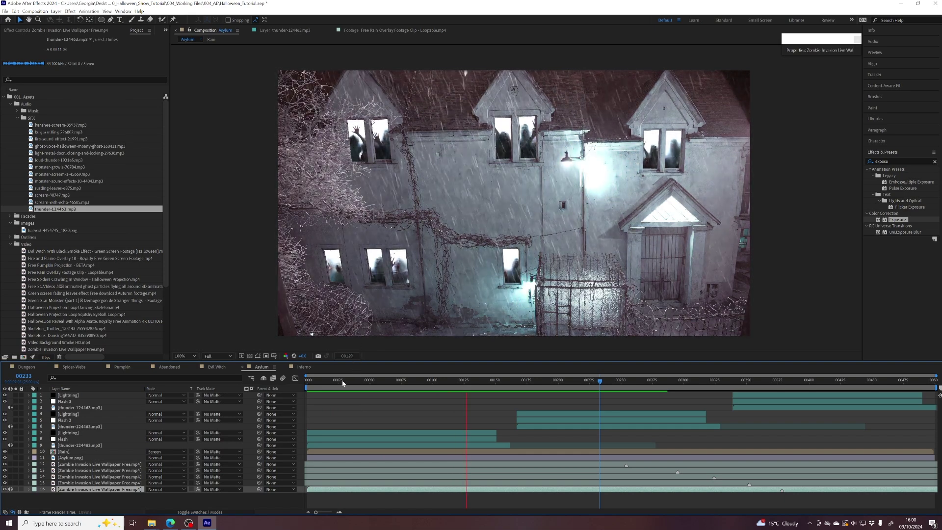
- Shift all five zombie layers about 55 frames earlier so zombies fill the windows from frame 0, and preview the result
drag(344, 382, 295, 382)
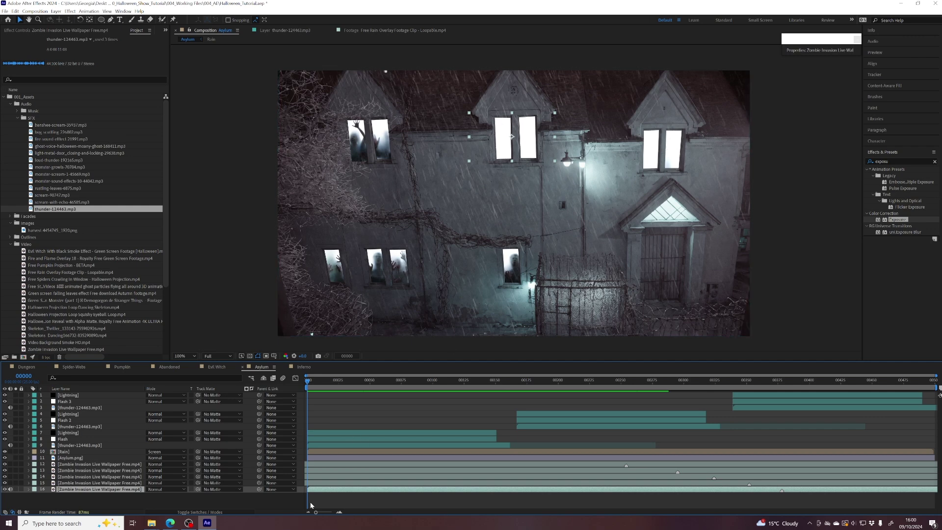
click(77, 464)
shift+click(80, 489)
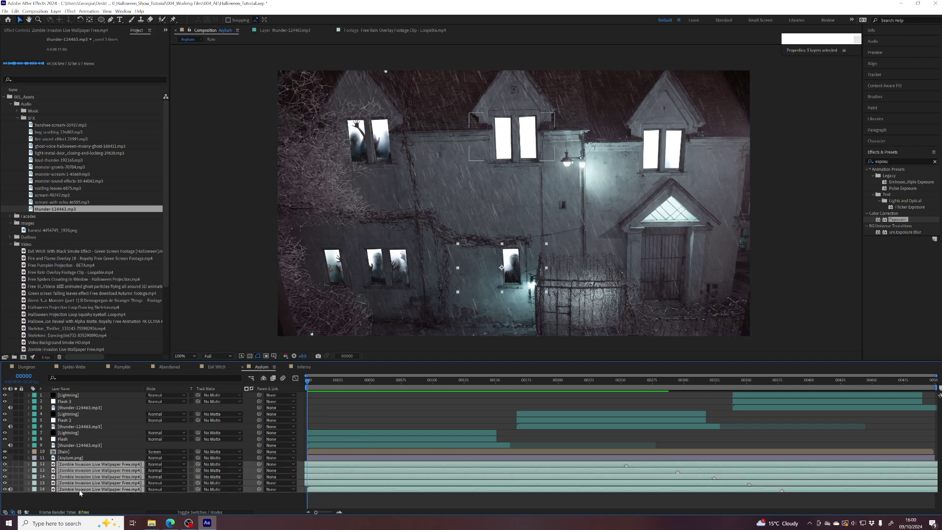
drag(421, 468, 352, 472)
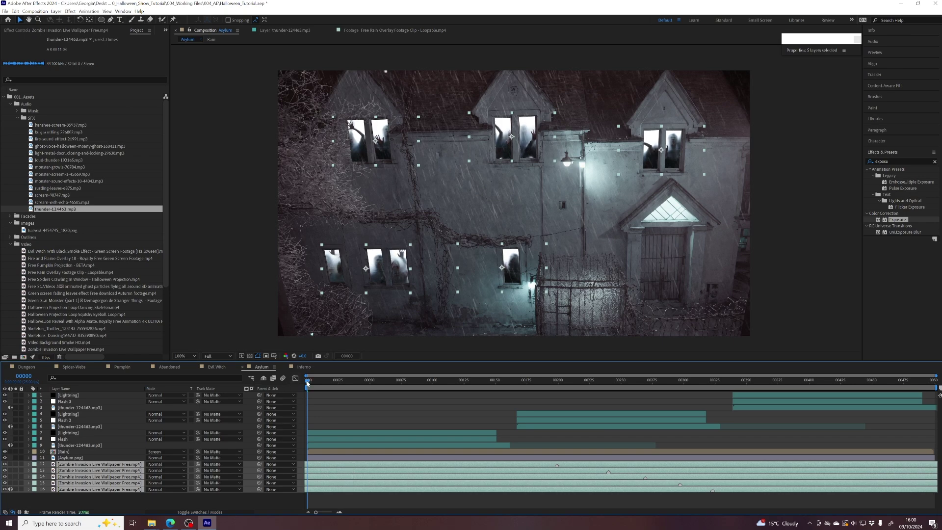
drag(311, 380, 364, 381)
key(space)
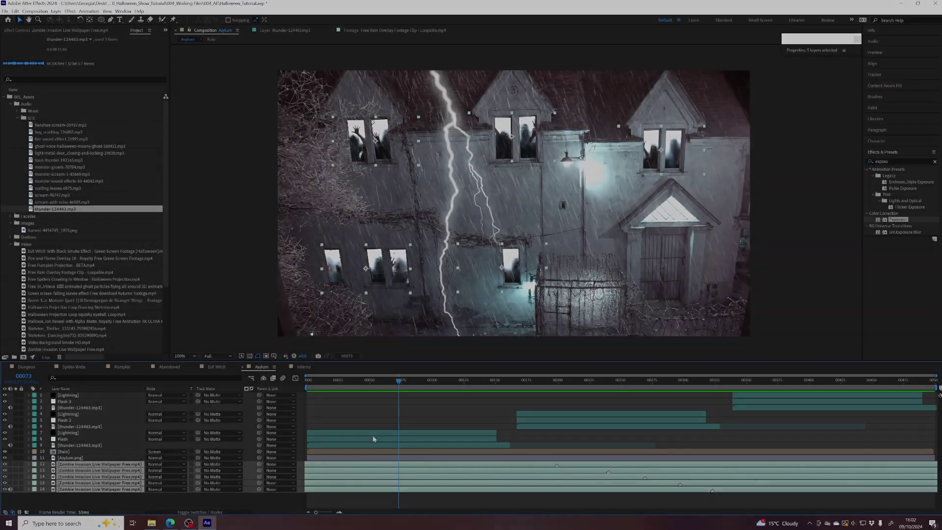
- Play the first thunder layer from frame 0 and add a layer marker to it at frame 20
click(370, 445)
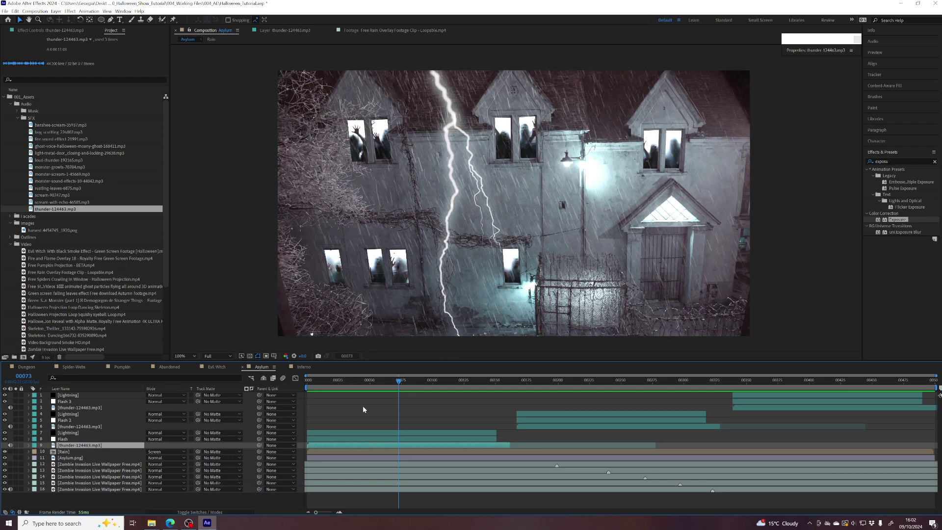
drag(390, 384, 303, 386)
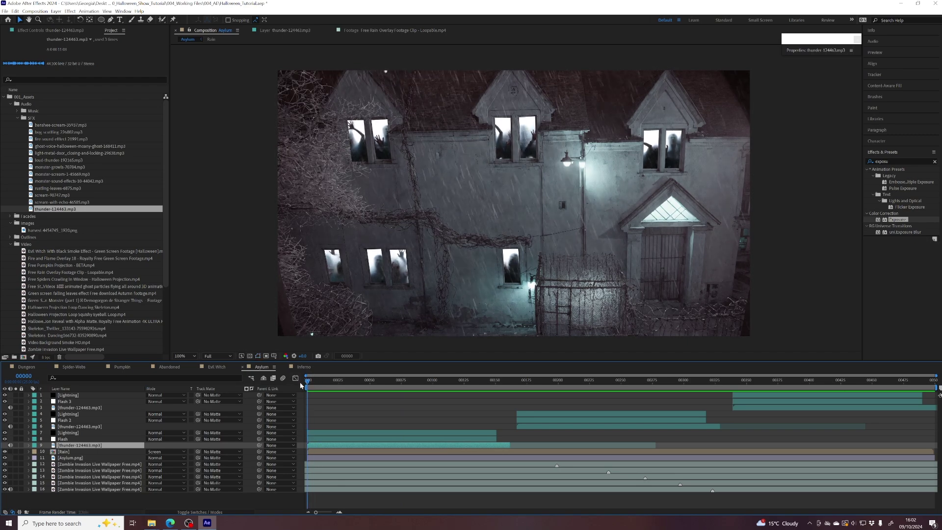
key(space)
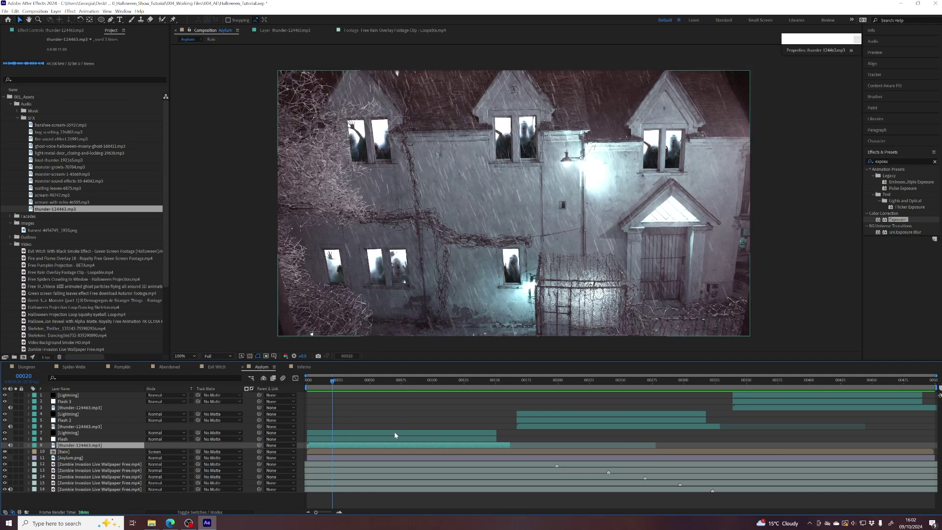
key(KP_Multiply)
mouse_move(352, 381)
mouse_down()
mouse_move(443, 385)
mouse_move(417, 389)
mouse_up()
- Shift all three thunder layers about 70 frames later so the marker meets the first strike near frame 91, and preview the timing
ctrl+click(521, 427)
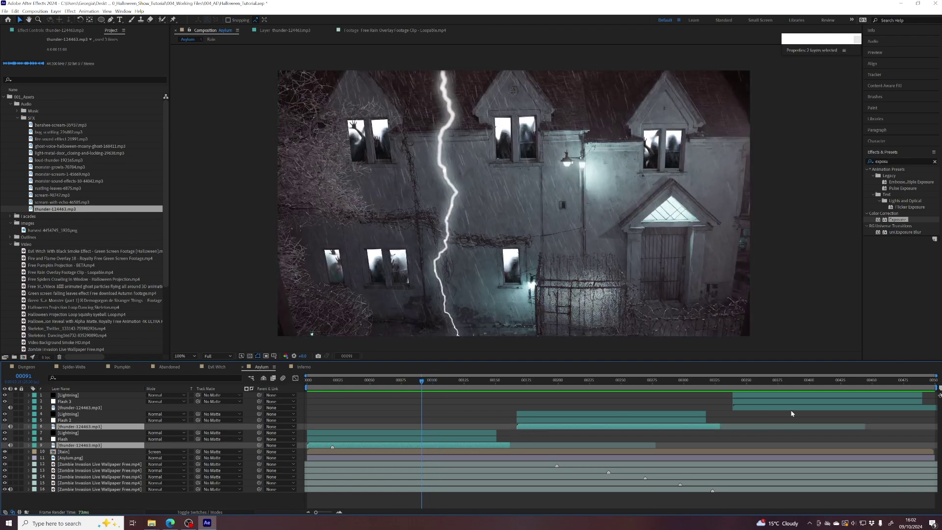
ctrl+click(761, 408)
drag(393, 446, 475, 444)
click(536, 439)
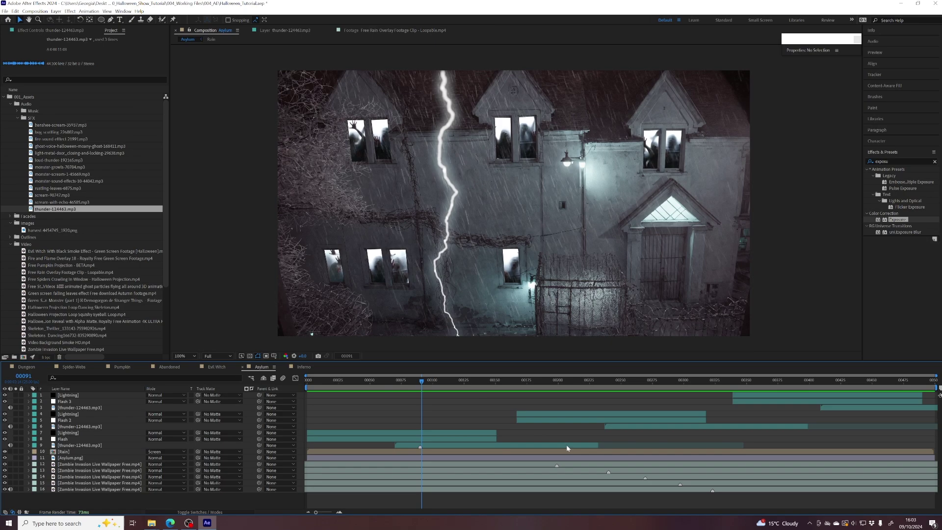
key(space)
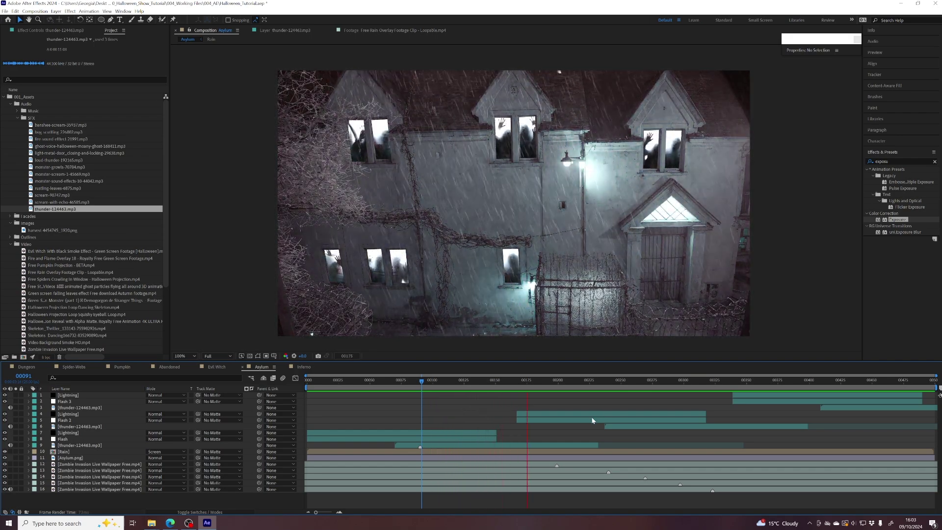
key(space)
- Move the three thunder layers together about 38 frames earlier and play back the composition
click(576, 447)
ctrl+click(615, 427)
ctrl+click(829, 408)
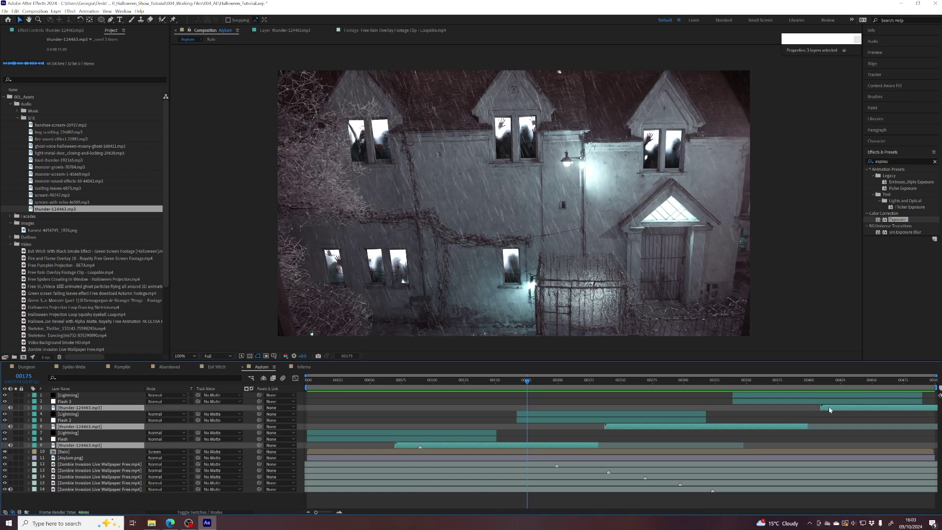
drag(498, 446, 458, 448)
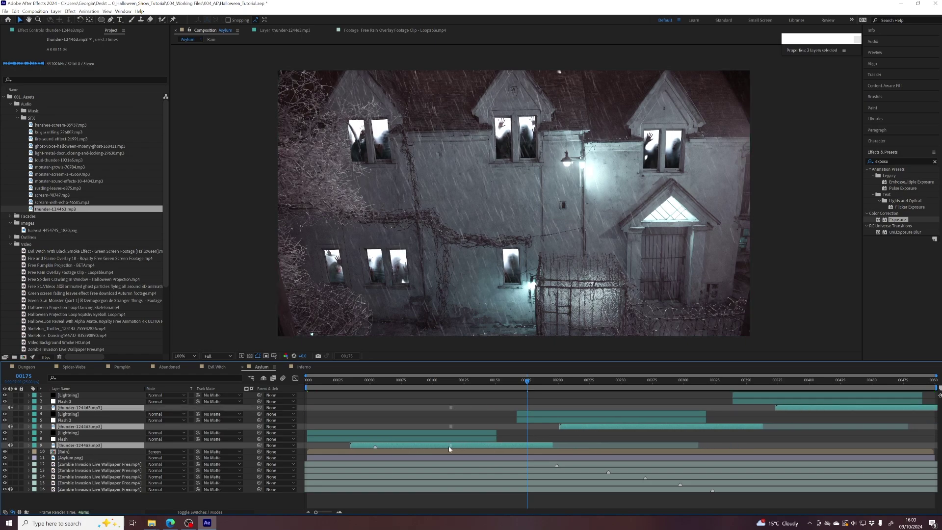
key(space)
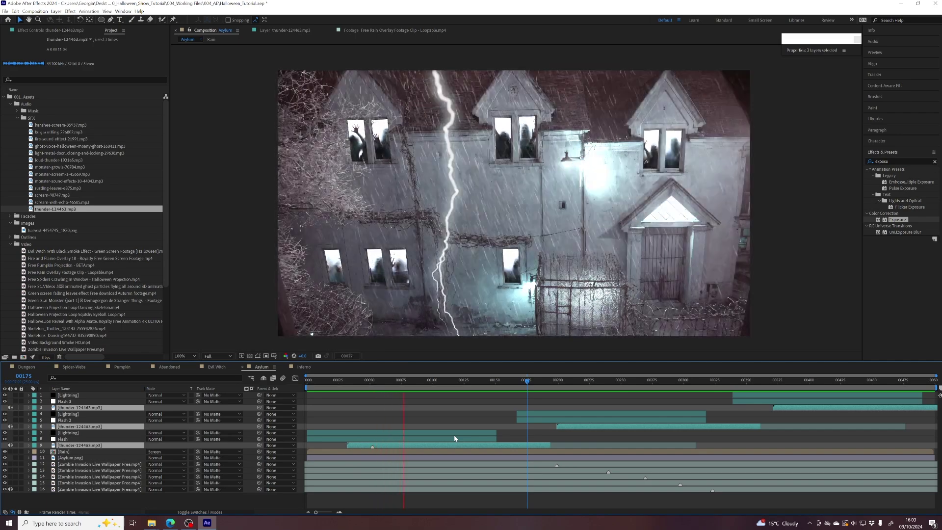
key(space)
- Fine-tune the three thunder layers about 26 frames later, followed by about 7 frames earlier, previewing each timing
drag(440, 444, 476, 444)
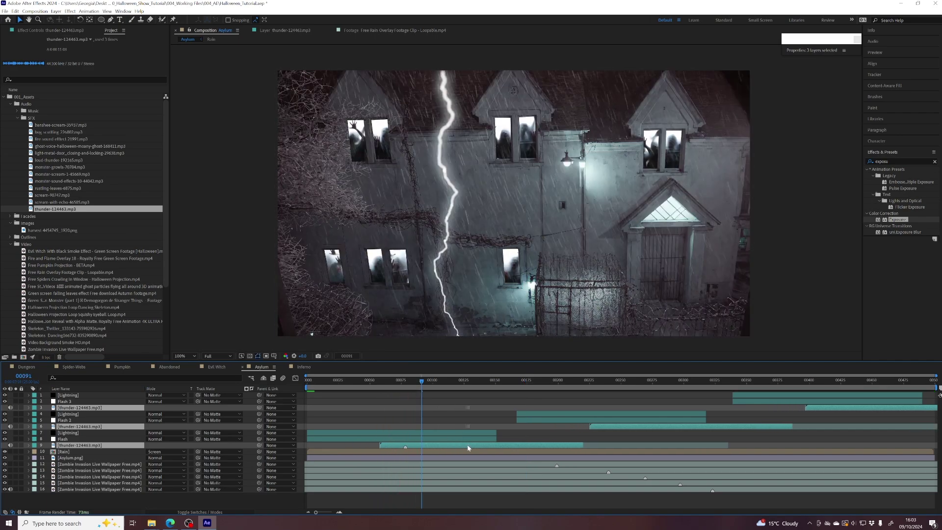
key(space)
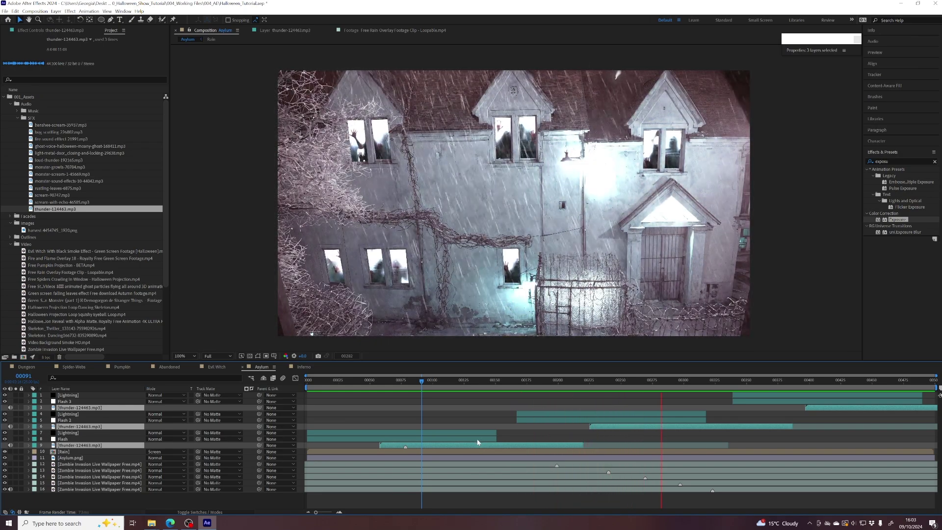
drag(477, 442, 462, 448)
key(space)
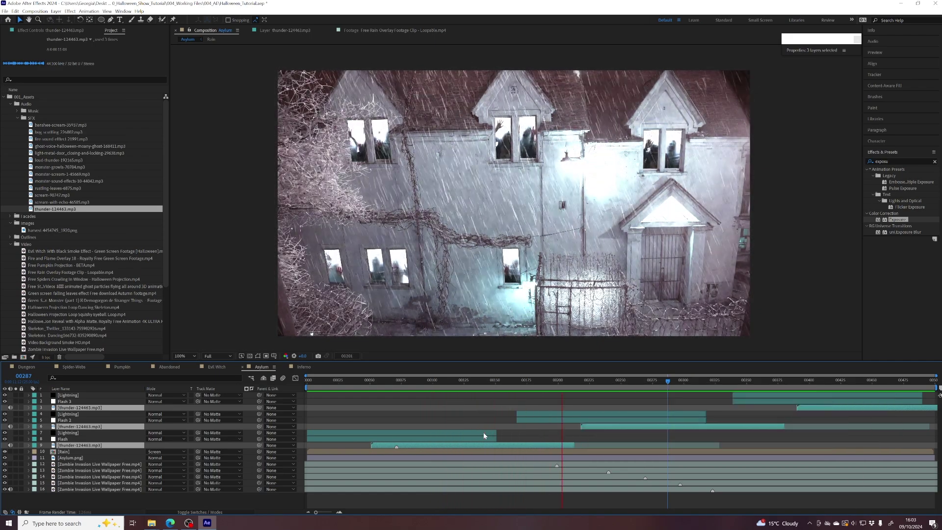
key(space)
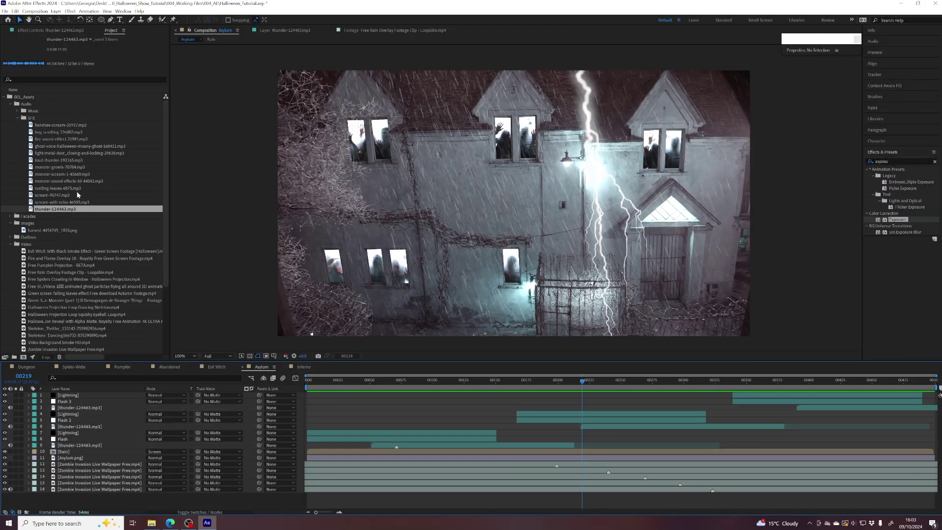
- Open the Stranger_Things composition from the Facades folder with the playhead at frame 0
scroll(77, 195, down, 4)
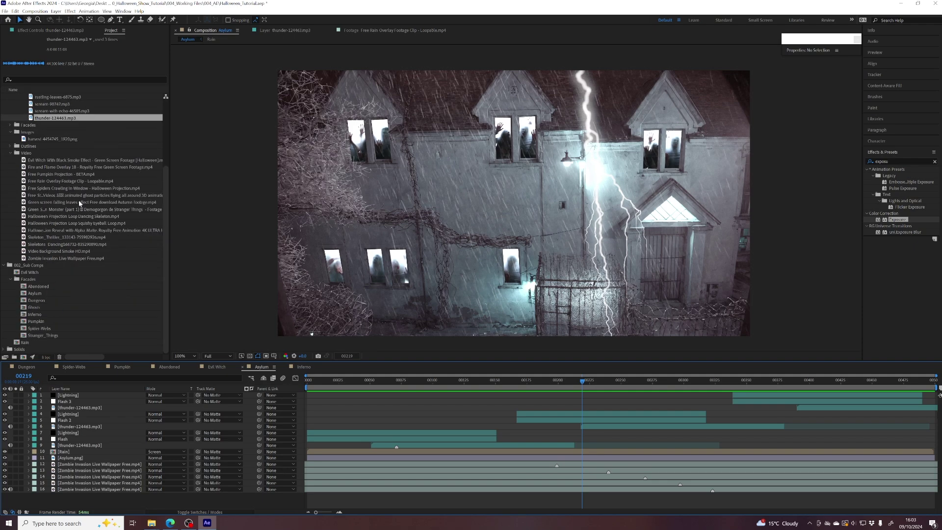
double_click(33, 335)
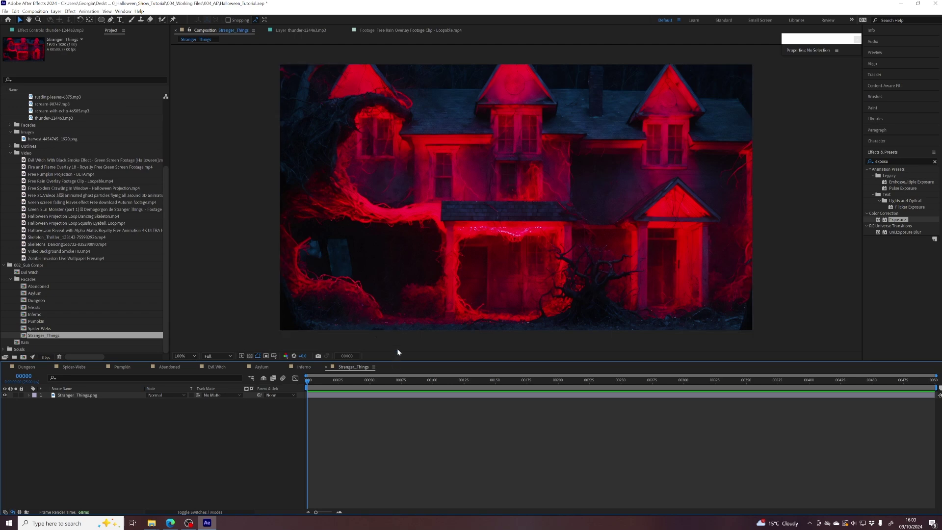
drag(370, 386, 307, 381)
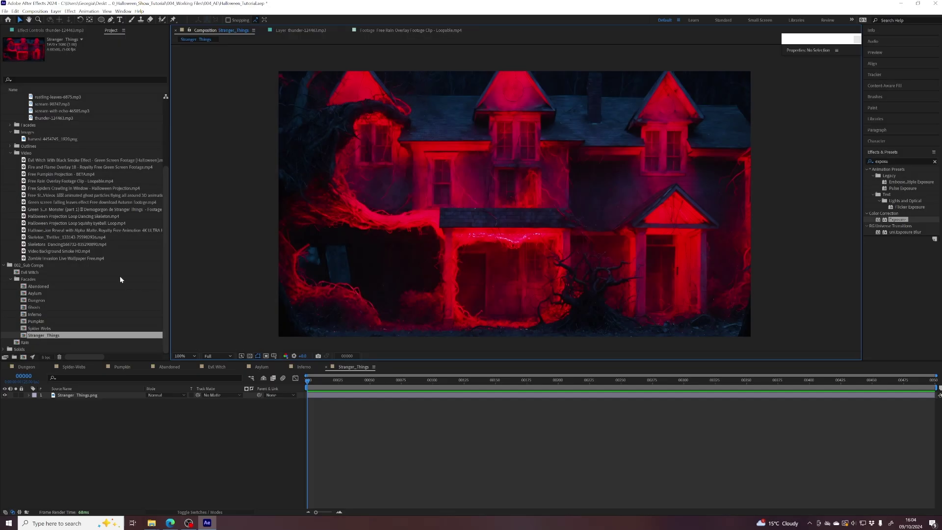
- Review the Green Screen Monster Demogorgon footage, scrubbing through to the crouching monster near the end and playing that part
click(44, 167)
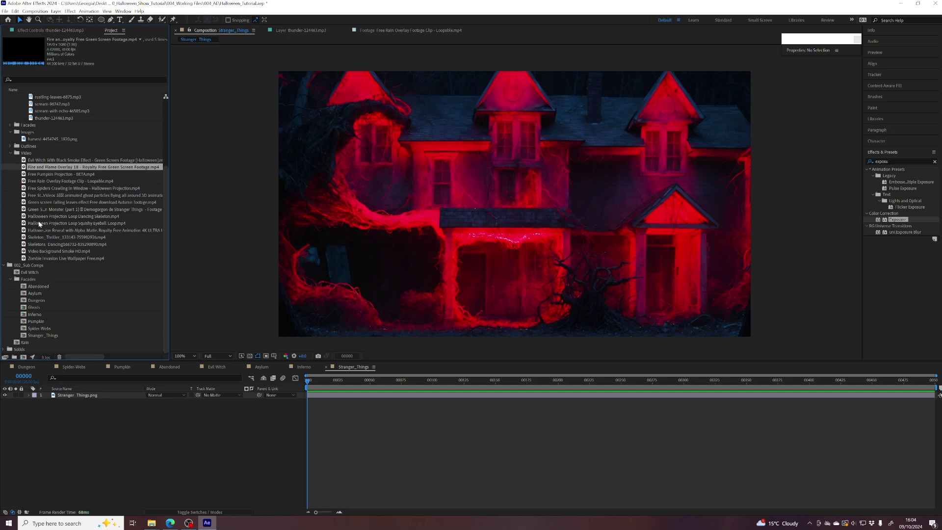
double_click(26, 211)
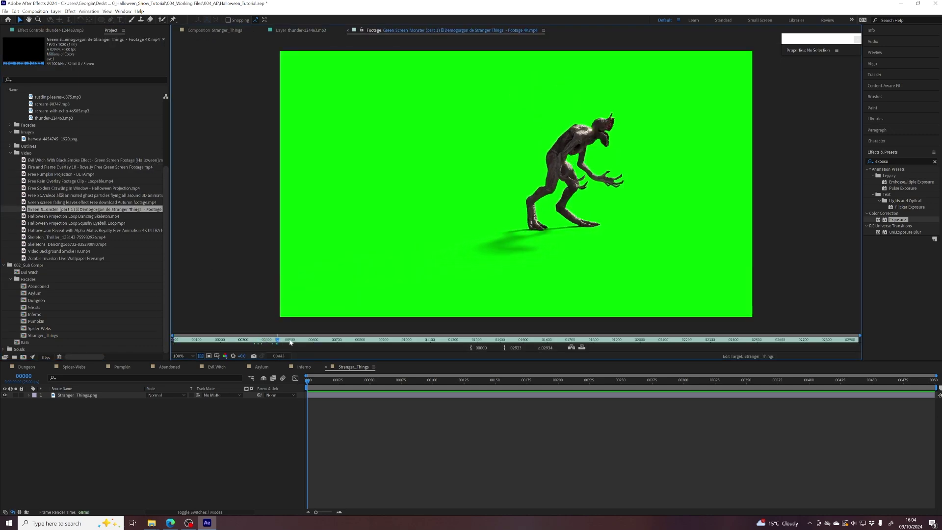
drag(418, 334, 812, 341)
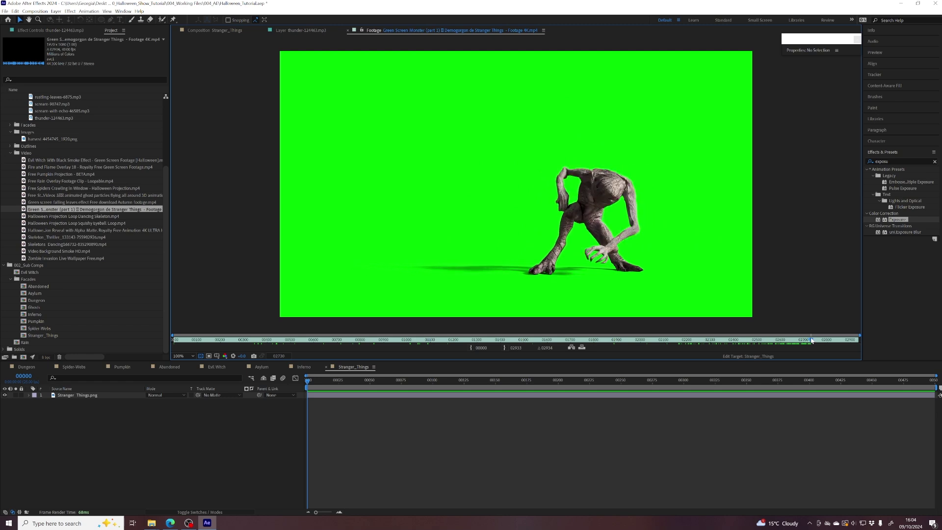
mouse_move(814, 341)
mouse_down()
mouse_move(850, 341)
mouse_move(764, 344)
mouse_move(825, 340)
mouse_up()
key(space)
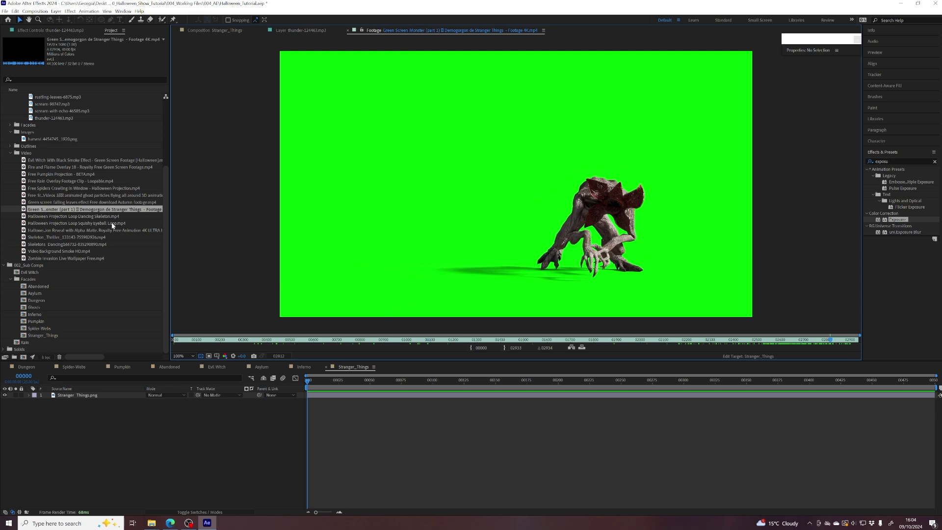
- Create a composition from the Demogorgon footage, name it Demogorgon, and move it into the 002_Sub Comps folder
drag(39, 210, 23, 357)
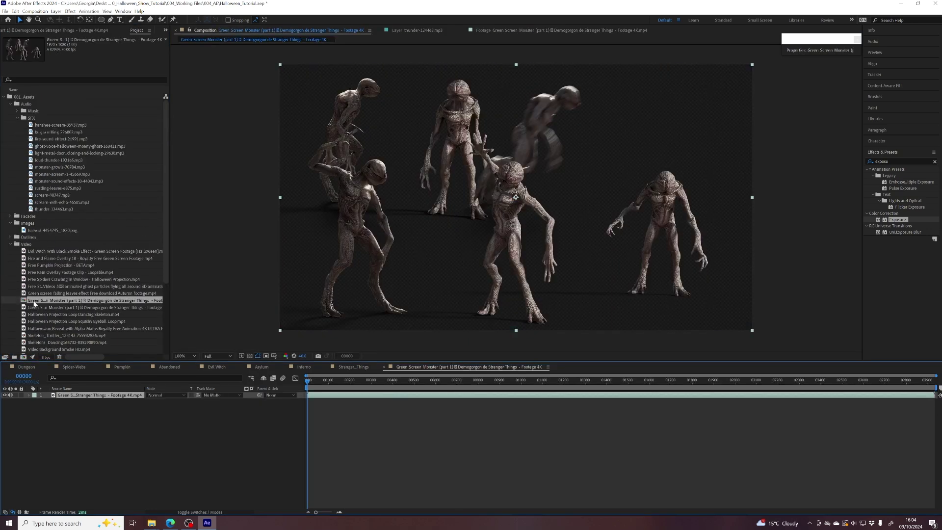
key(Return)
text(Demogorgon)
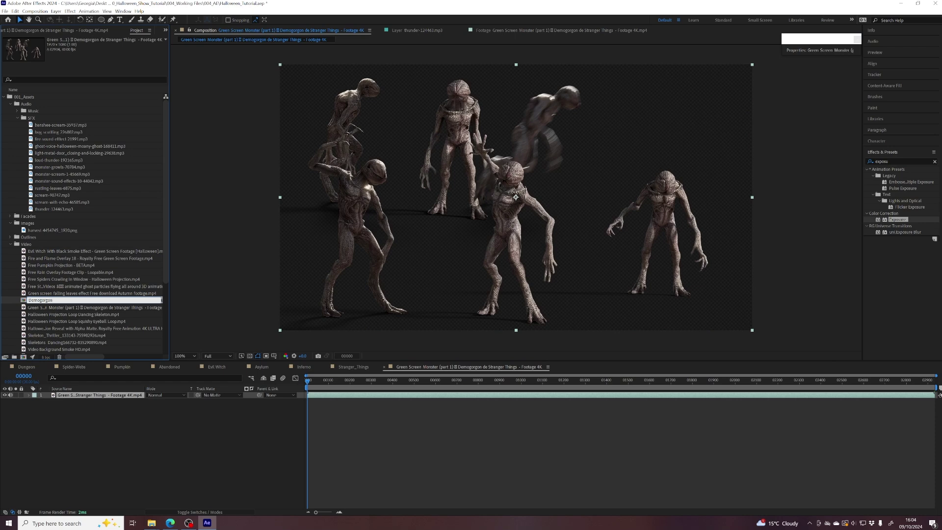
key(Return)
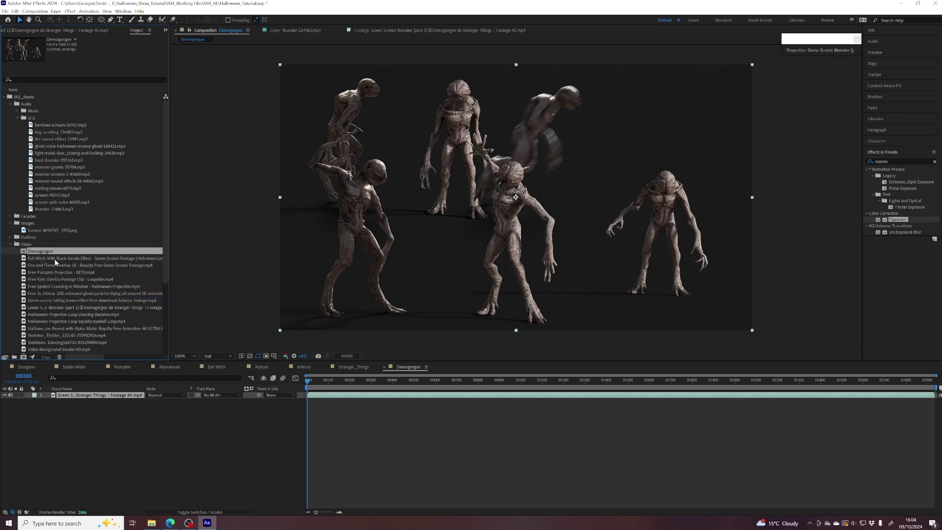
drag(38, 154, 52, 272)
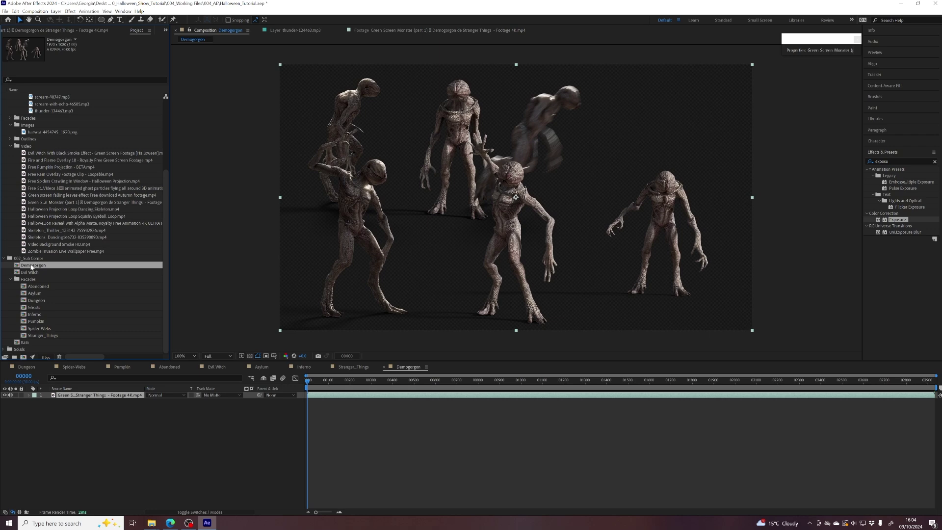
- Trim the footage and the Demogorgon composition to start at frame 2479, keeping only the final single-monster section
drag(373, 386, 838, 384)
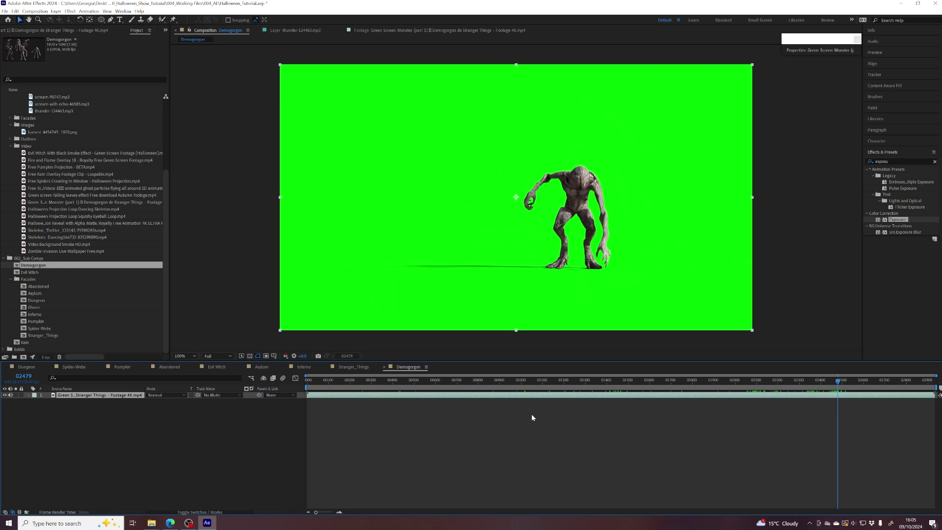
drag(308, 395, 927, 383)
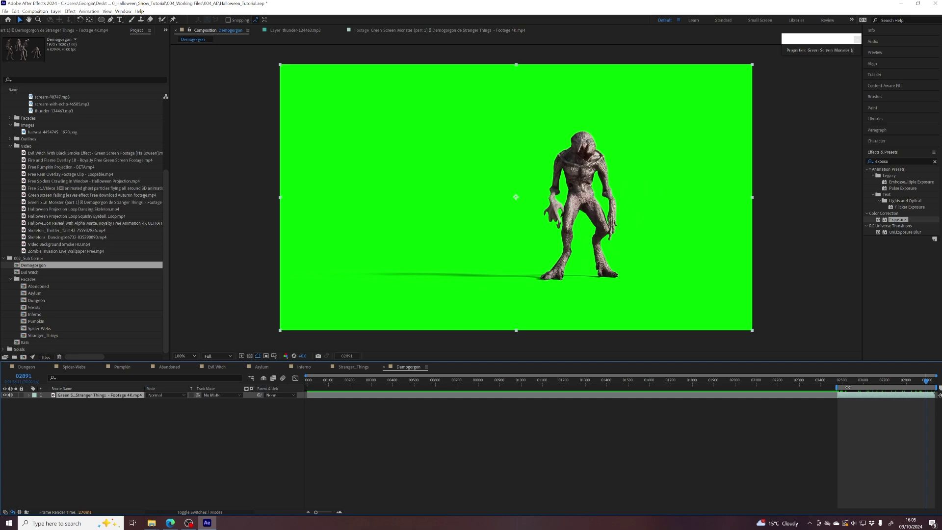
right_click(849, 387)
click(855, 409)
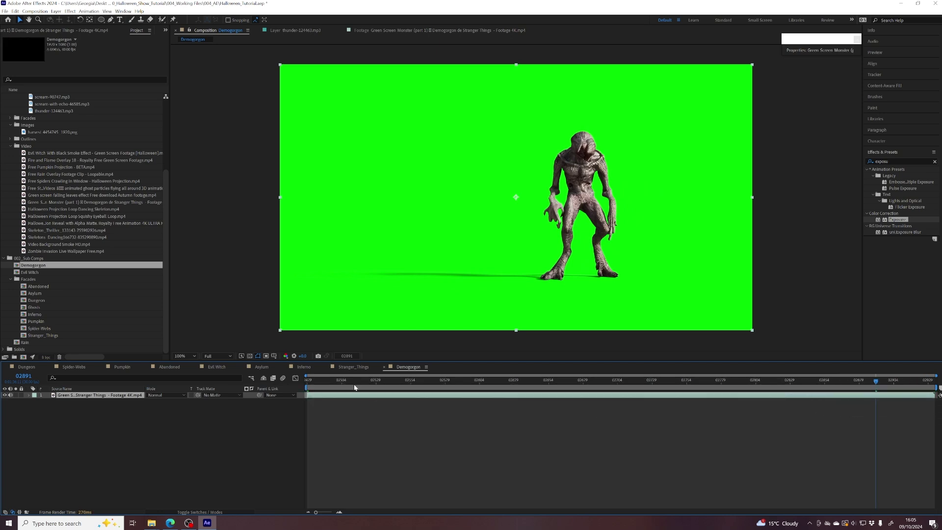
- Key out the green background at frame 2711 with Keylight (1.2) and raise Clip Black to remove the leftover ground shadow
drag(346, 380, 628, 381)
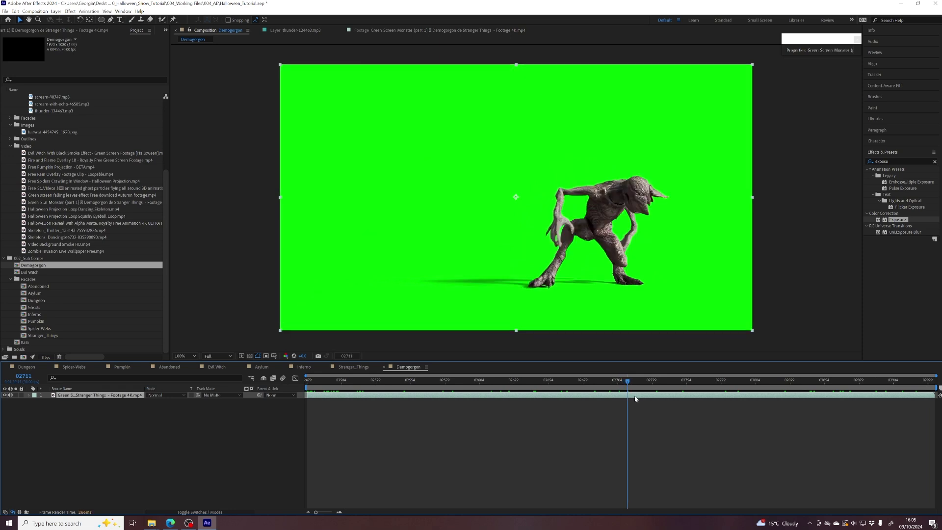
click(890, 162)
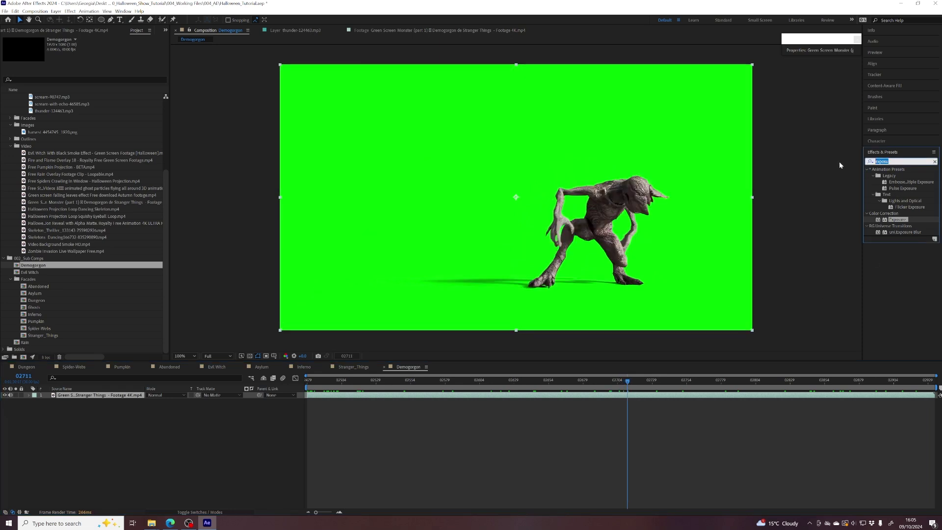
text(k)
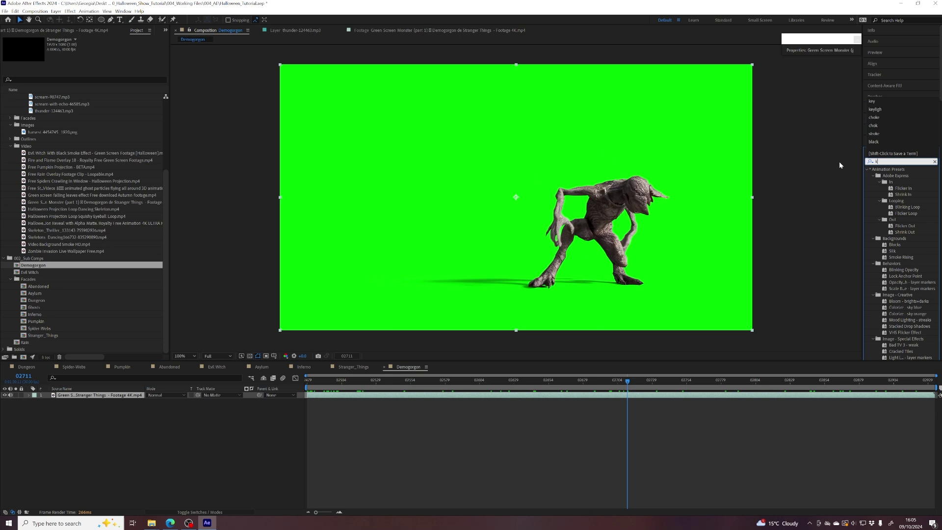
text(ey)
double_click(890, 245)
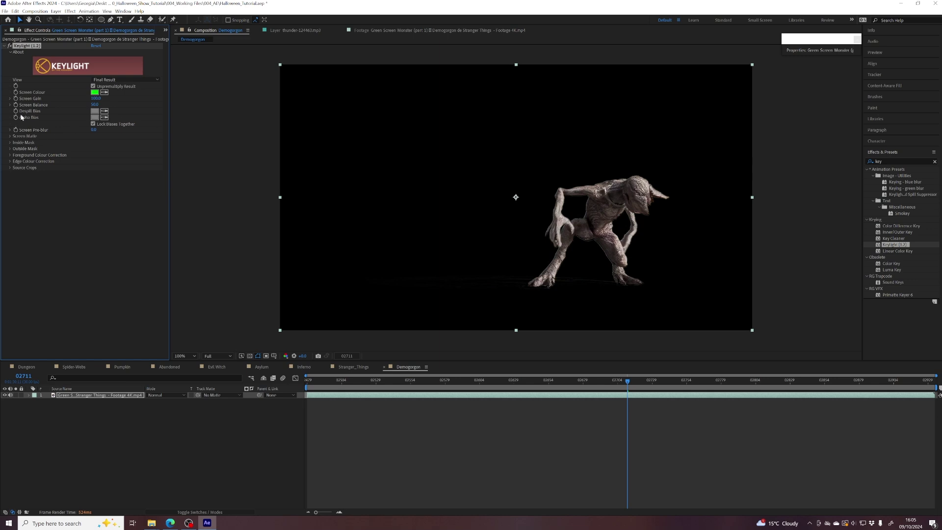
click(11, 136)
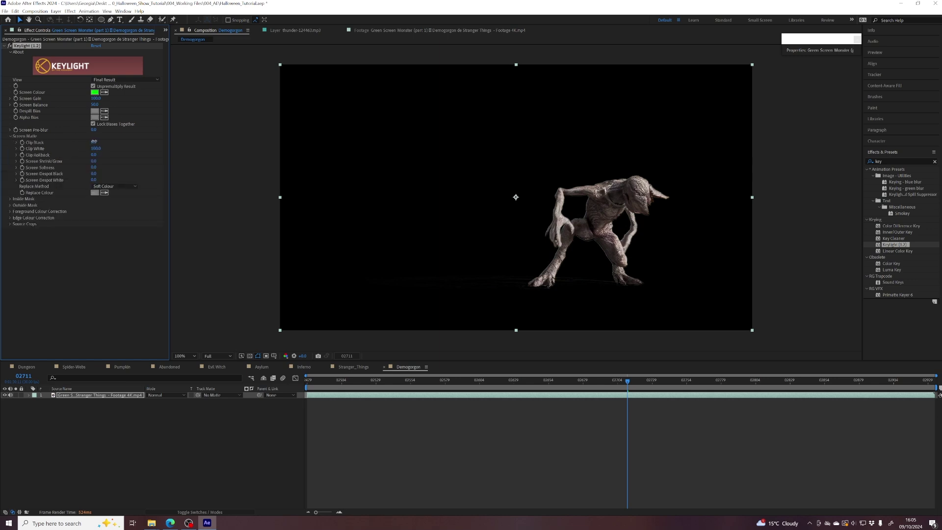
drag(94, 142, 108, 142)
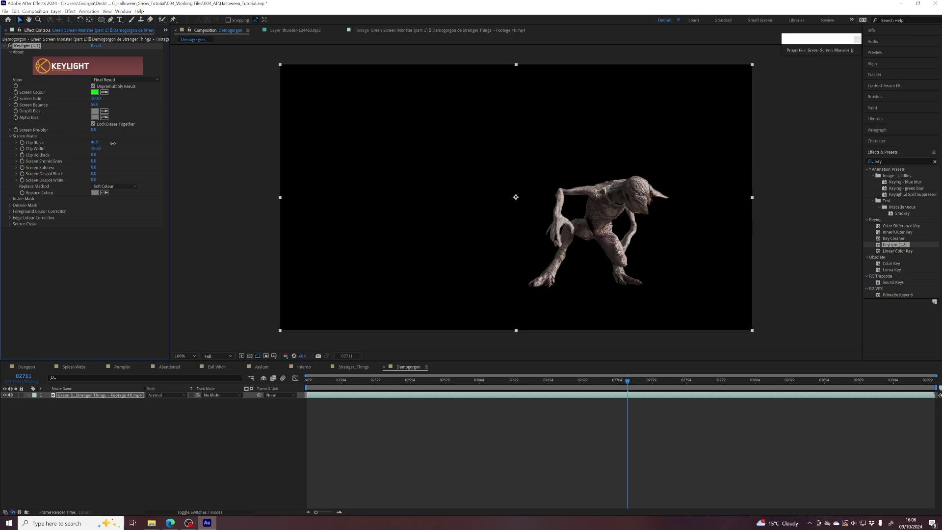
drag(538, 257, 511, 259)
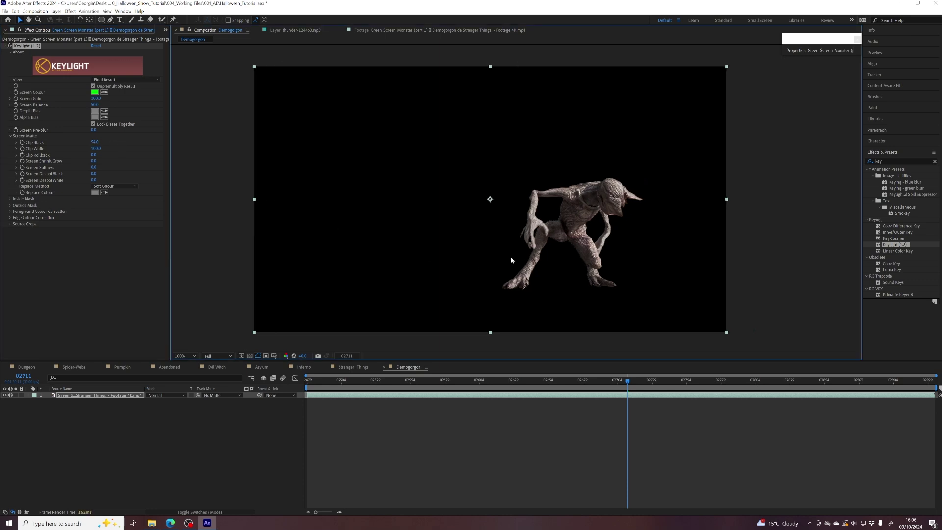
- Play the keyed monster from frame 2516 and inspect the clip's opening frames around 2496, leaving the layer deselected
drag(499, 380, 359, 381)
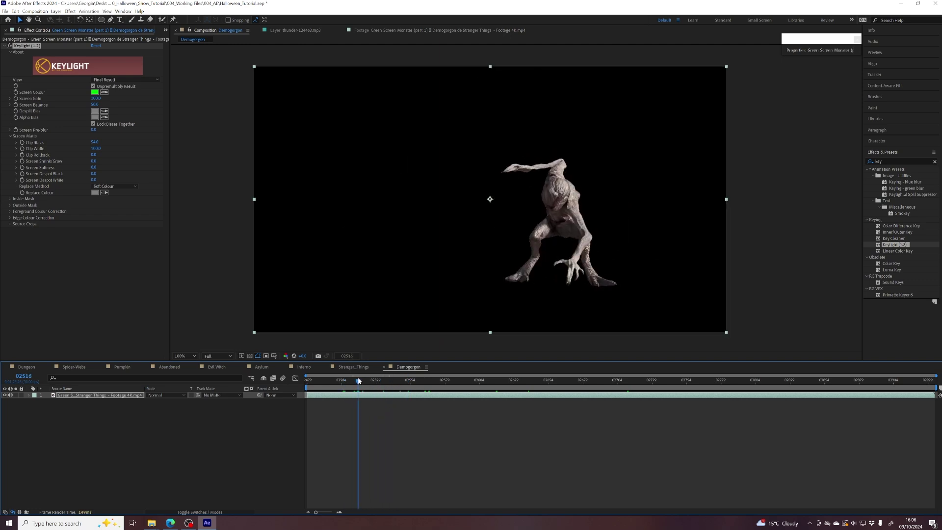
key(space)
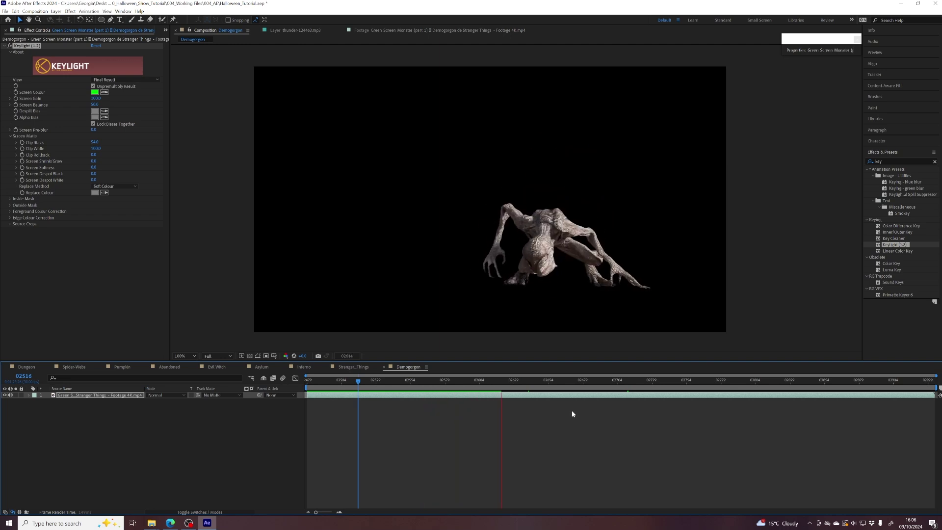
key(space)
drag(362, 380, 336, 383)
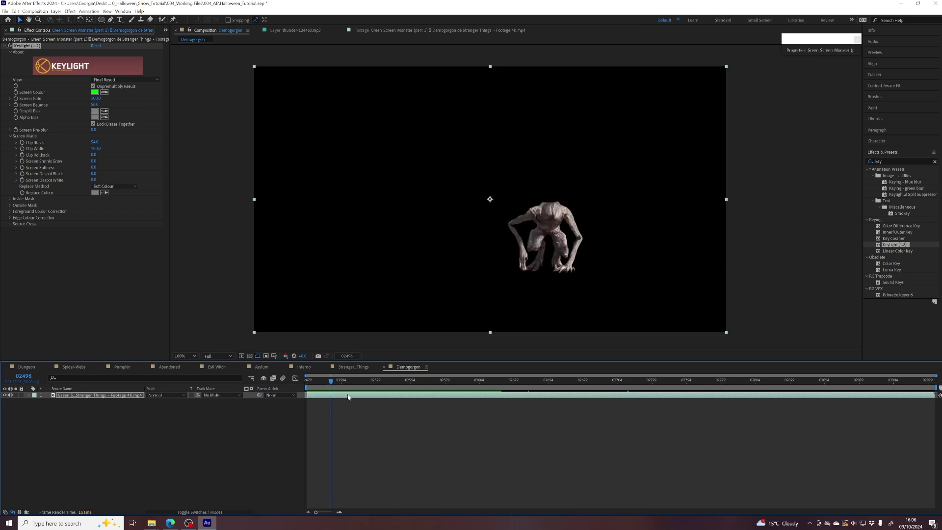
click(347, 411)
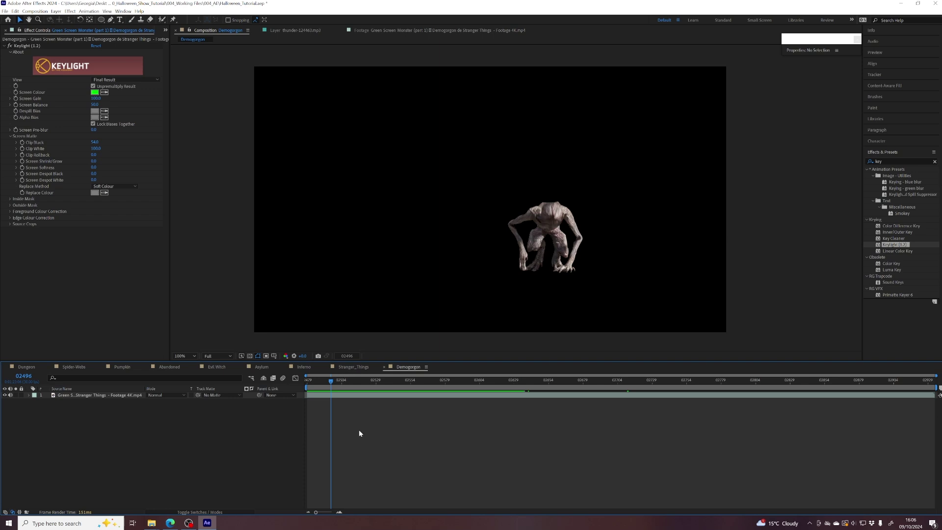
click(343, 397)
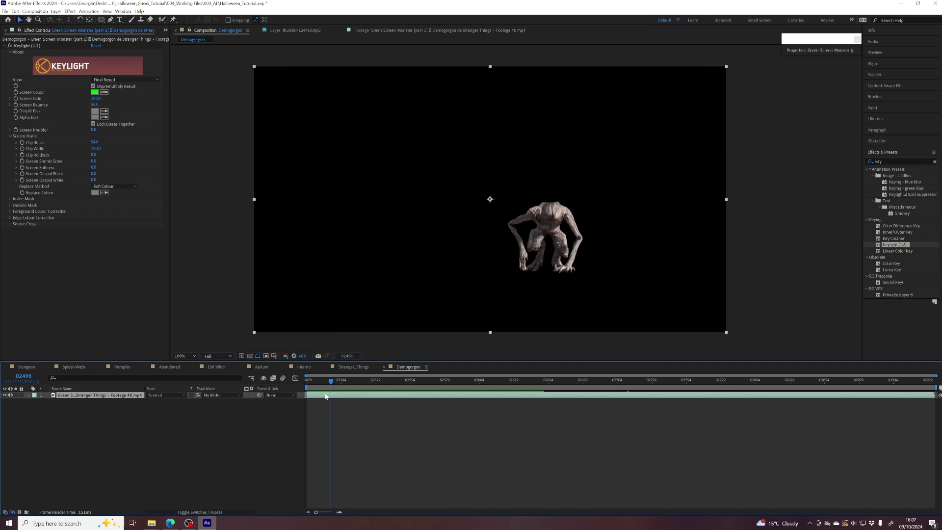
click(361, 417)
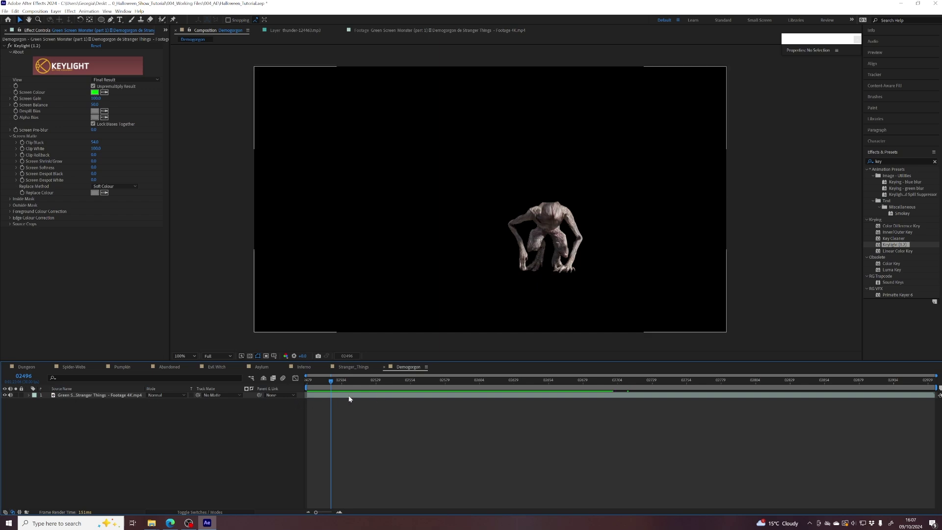
click(329, 398)
click(379, 416)
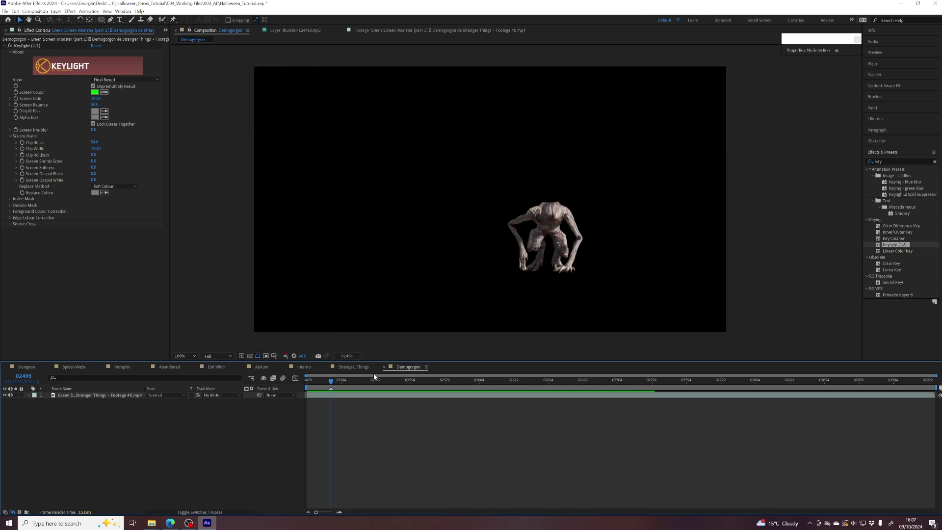
- Close the Demogorgon composition and add it as a layer above Stranger_Things.png in the Stranger_Things composition
click(385, 367)
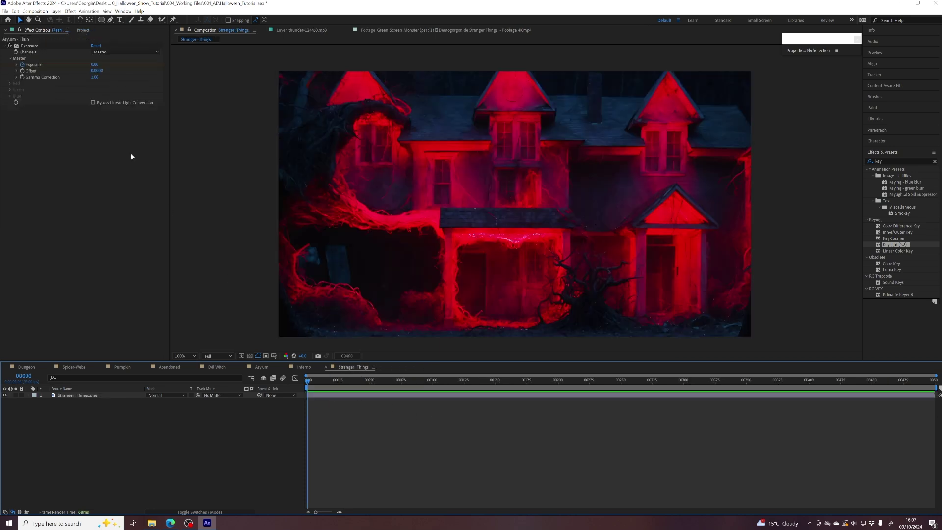
click(83, 31)
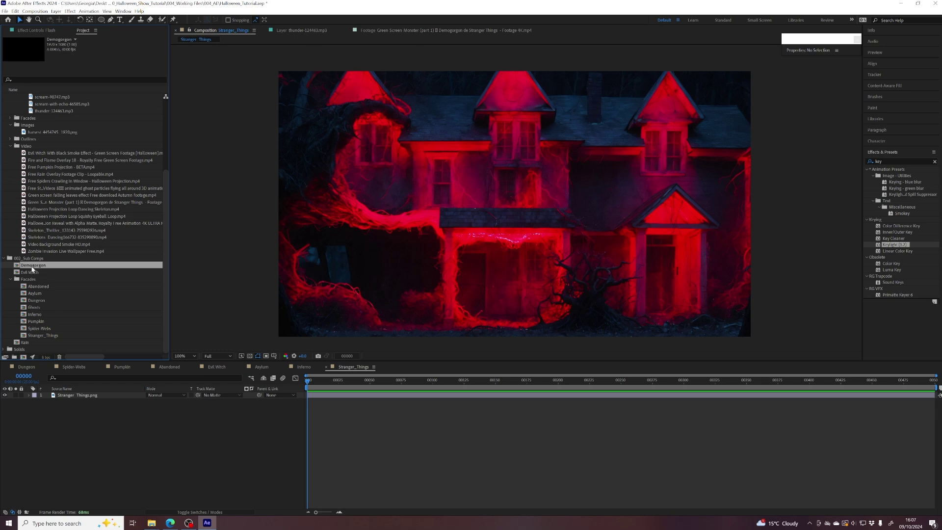
drag(31, 265, 79, 395)
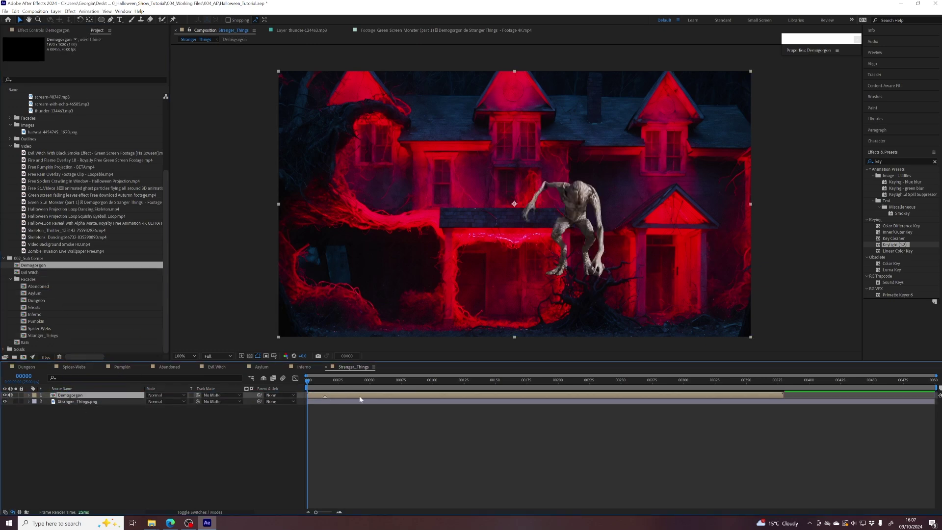
- Preview the Demogorgon over the facade up to frame 20, and hide its layer
mouse_move(327, 386)
mouse_down()
mouse_move(371, 383)
mouse_move(317, 383)
mouse_move(333, 388)
mouse_up()
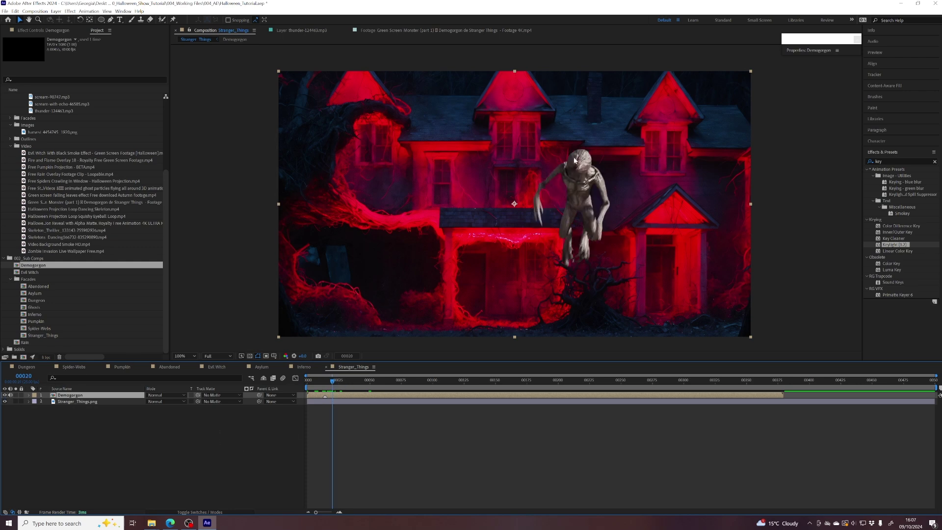
click(4, 395)
click(130, 436)
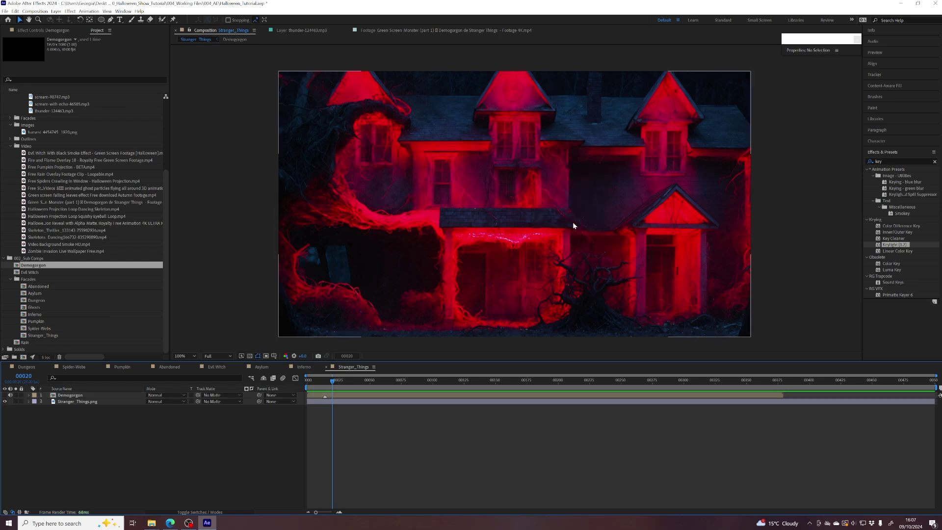
click(541, 198)
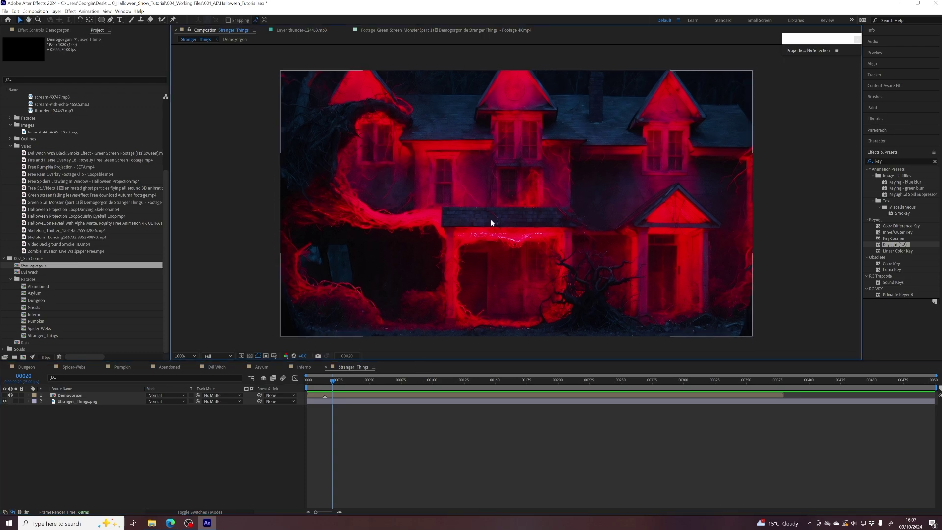
drag(558, 227, 570, 227)
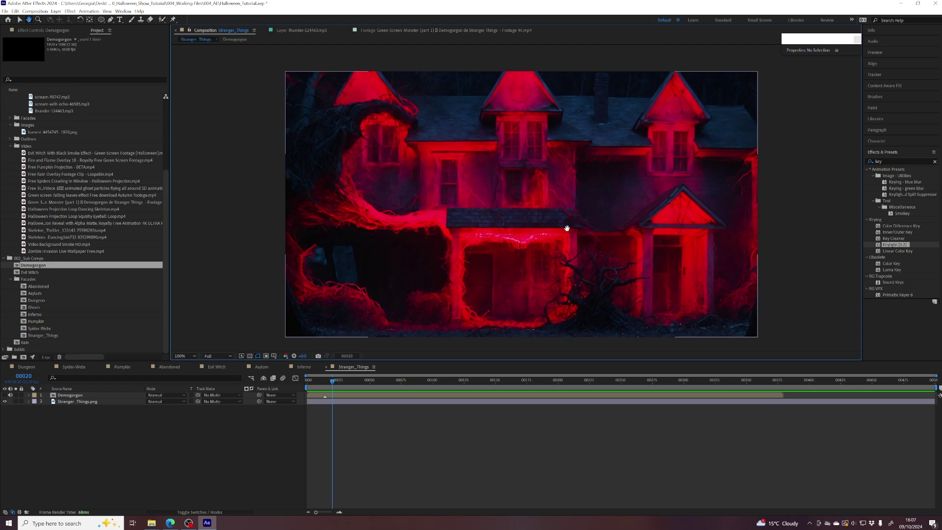
key(v)
mouse_move(333, 386)
mouse_down()
mouse_move(339, 383)
mouse_move(326, 381)
mouse_up()
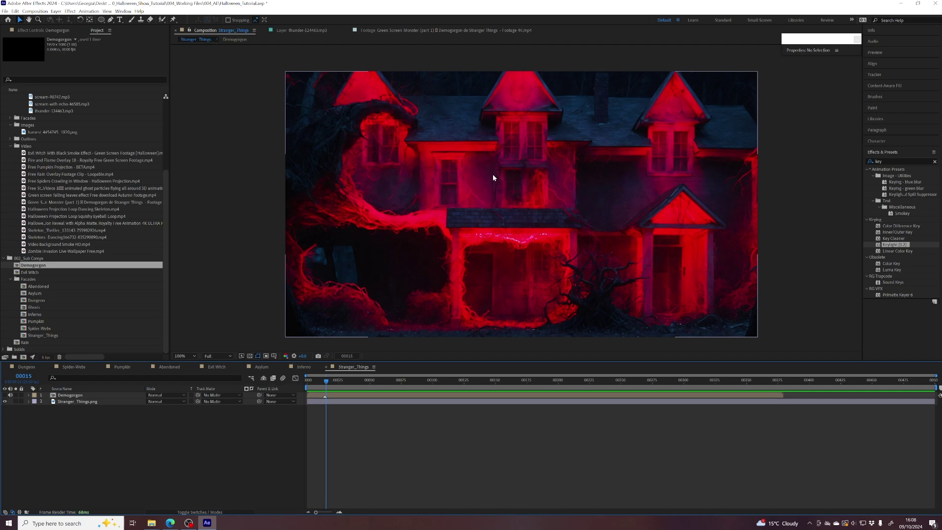
mouse_move(327, 383)
mouse_down()
mouse_move(343, 383)
mouse_move(319, 383)
mouse_move(333, 383)
mouse_up()
drag(536, 164, 542, 191)
key(v)
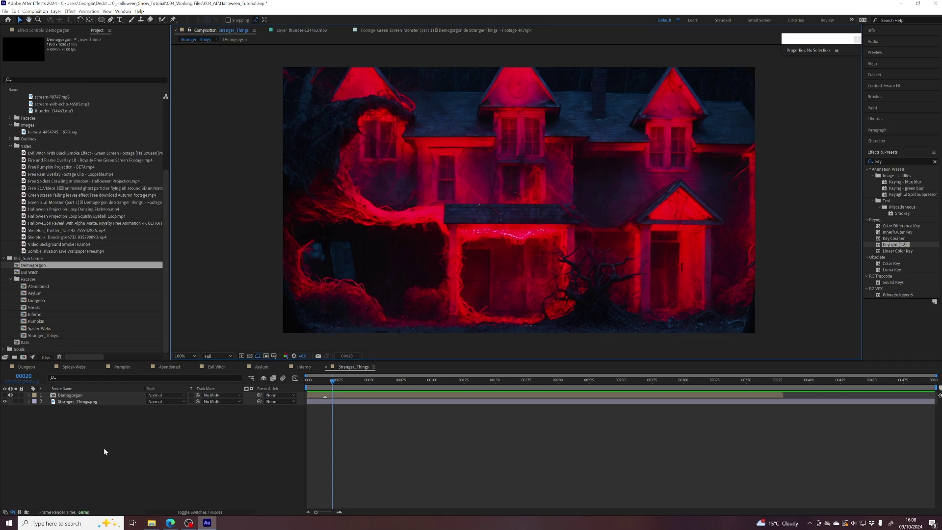
click(72, 428)
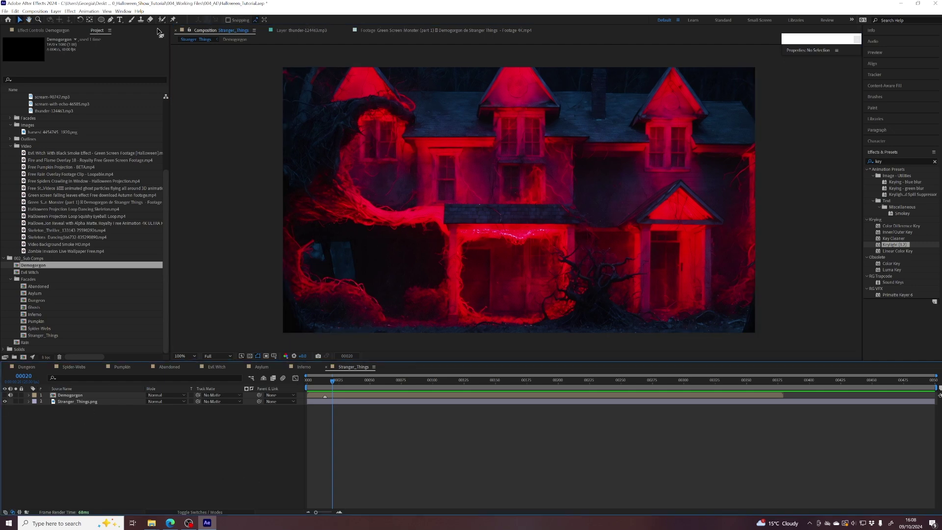
- Draw a paragraph text box from the facade's left side to its middle and show the character settings
click(120, 20)
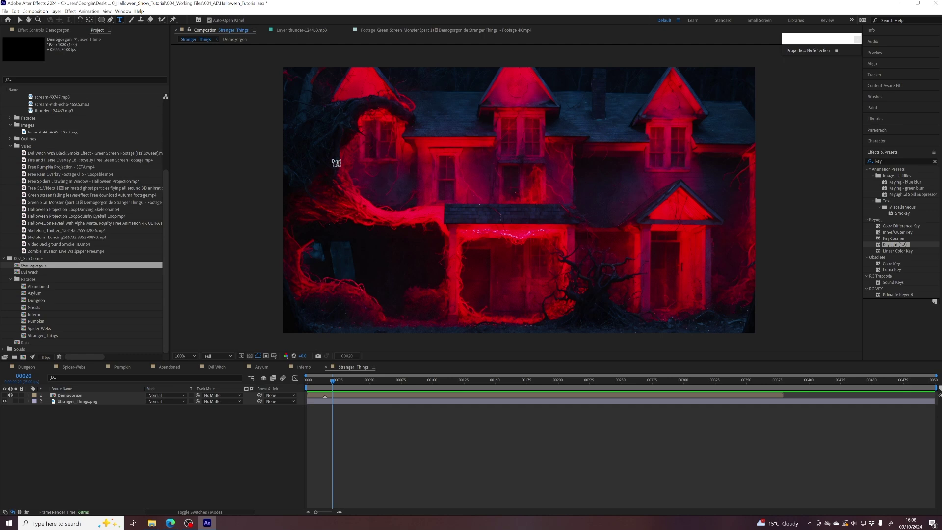
drag(322, 158, 572, 268)
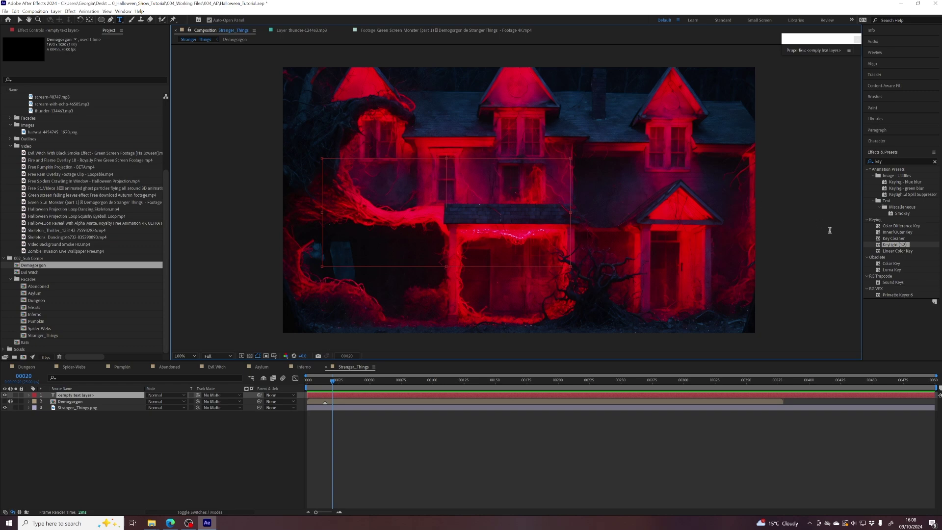
click(876, 142)
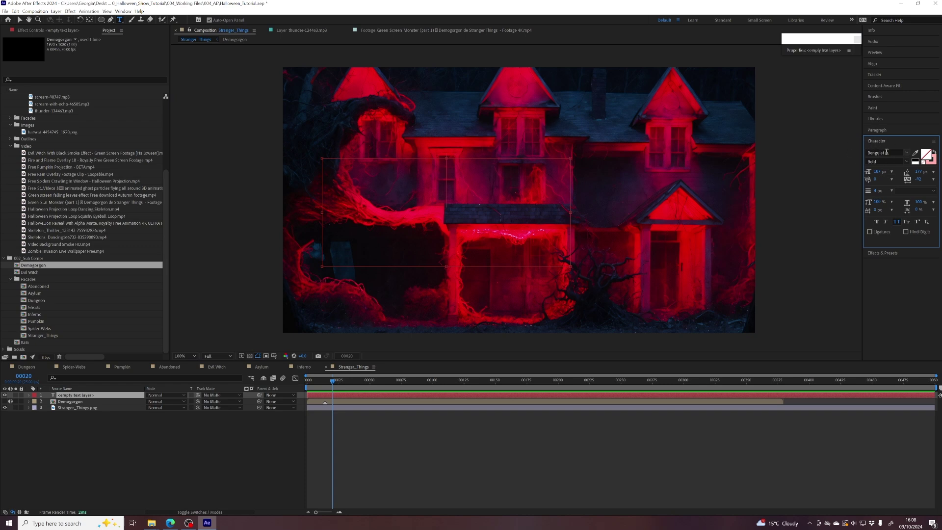
click(886, 153)
click(896, 143)
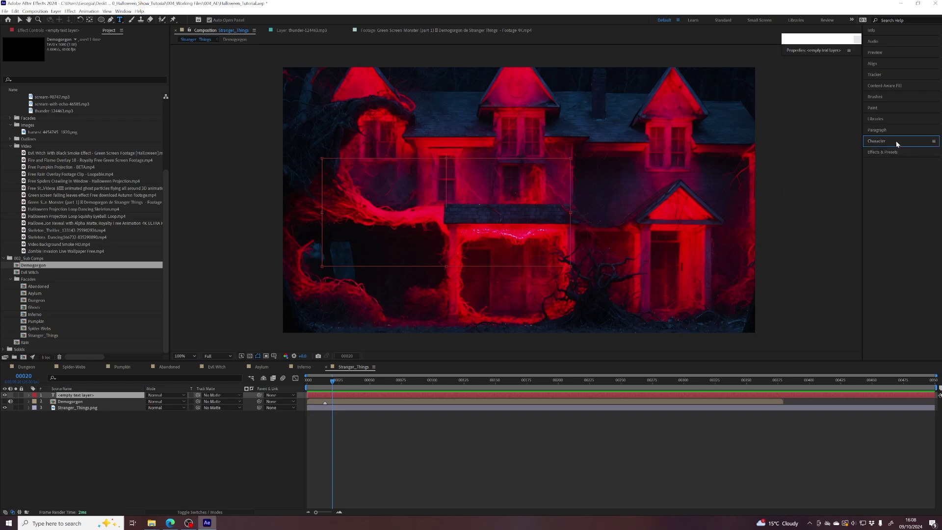
click(447, 180)
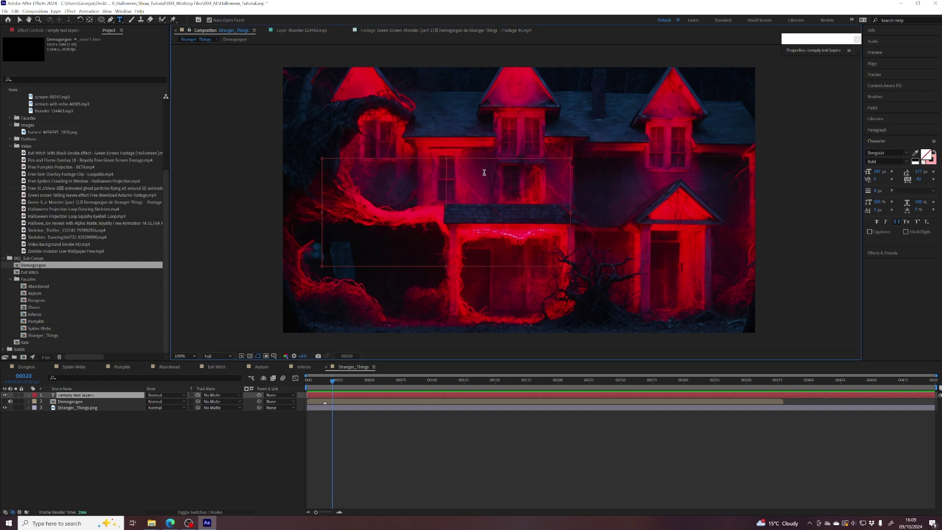
- Enter HAPPY HALLOWEEN in the text box, with each word on its own line
text(HAPPY)
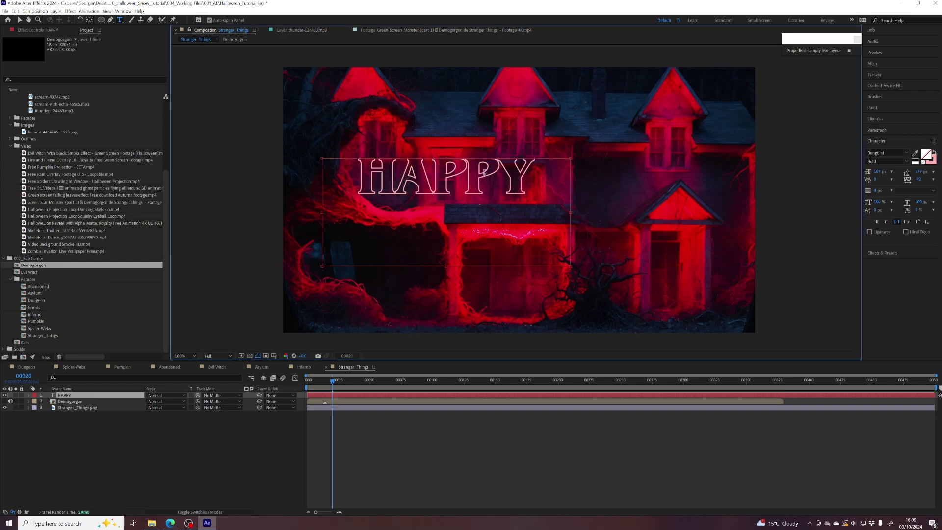
key(Return)
text(HALLOWEEN)
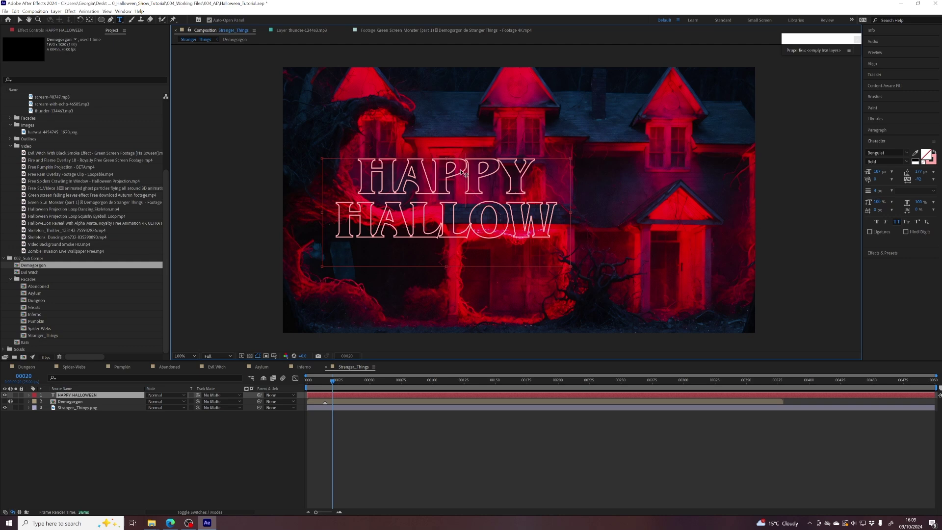
- Select all of the HAPPY HALLOWEEN text and reduce its font size to 177 px
key(ctrl+a)
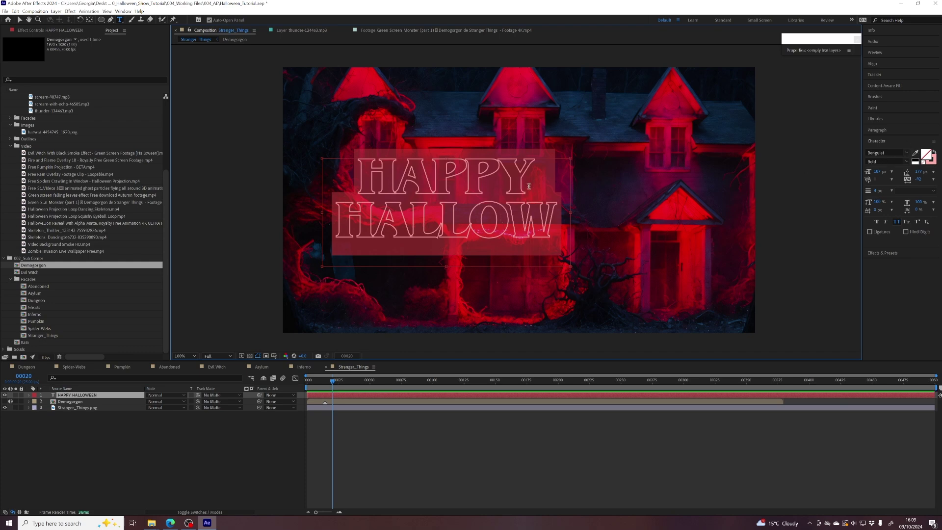
drag(877, 172, 862, 189)
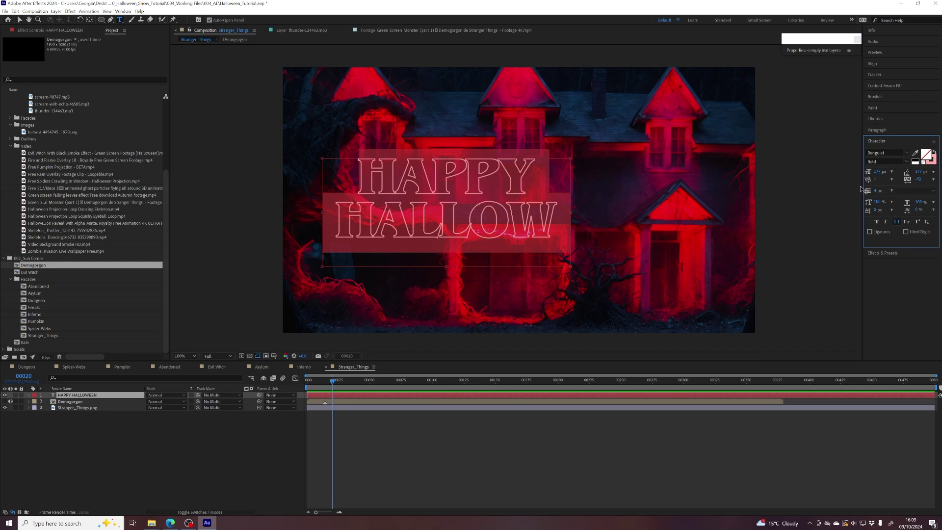
text(E)
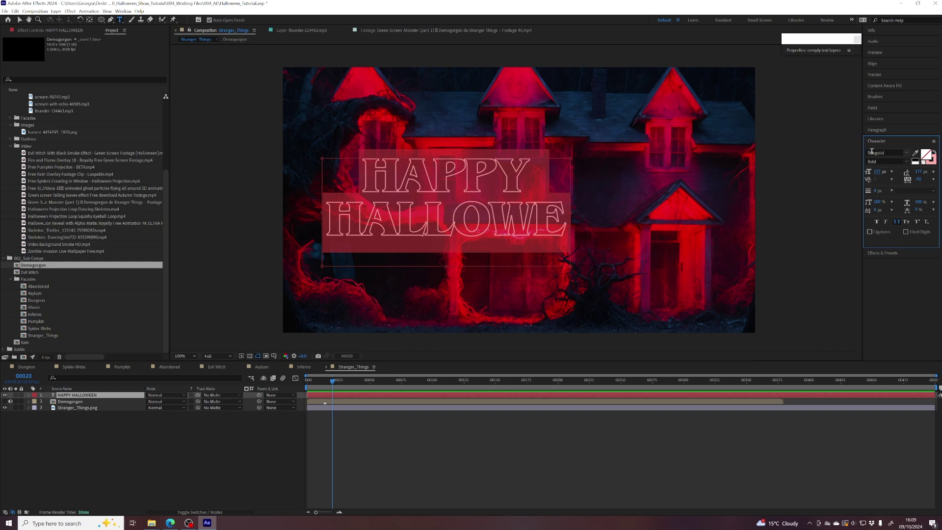
- Look up the Stranger Things typeface on the Font Meme page in the browser, and return to After Effects
click(886, 153)
click(171, 523)
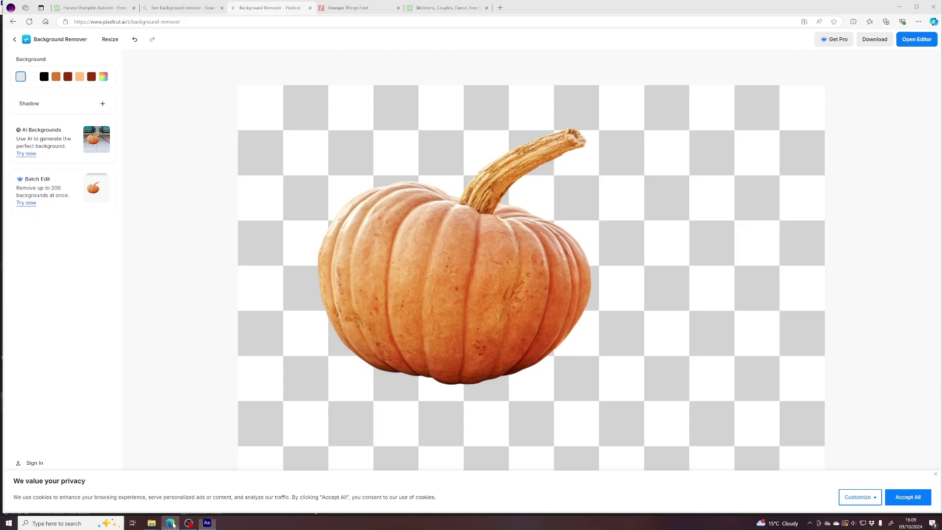
click(349, 8)
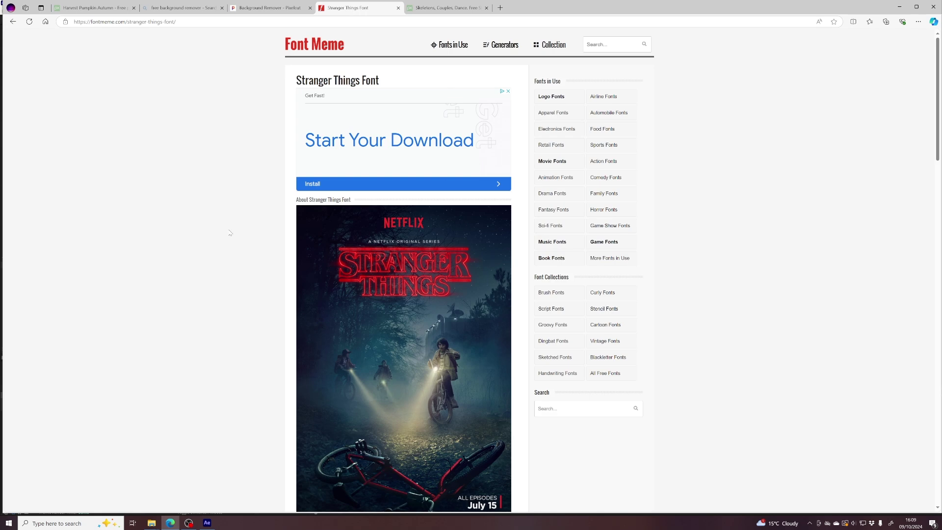
scroll(230, 233, down, 12)
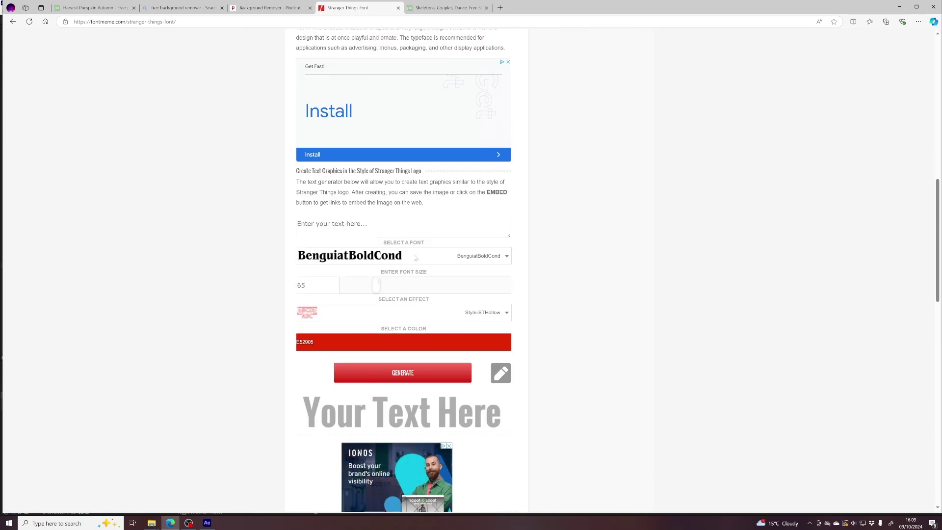
click(209, 523)
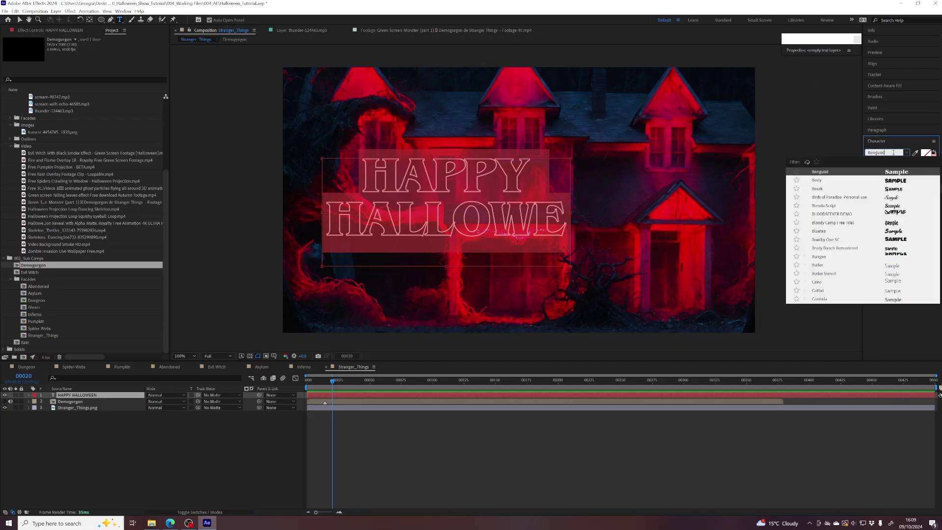
- Set the HAPPY HALLOWEEN text to Benguiat Bold with a 138 px font size and 140 px leading
click(845, 173)
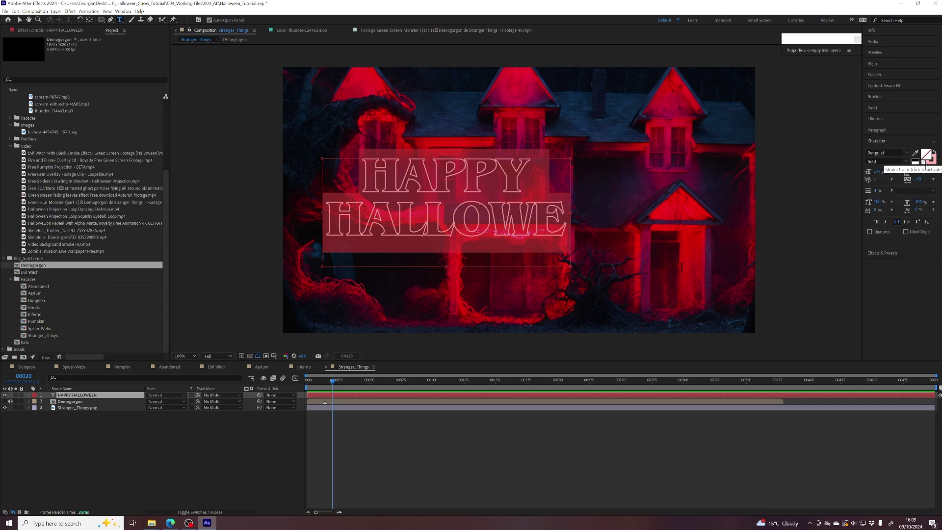
click(882, 162)
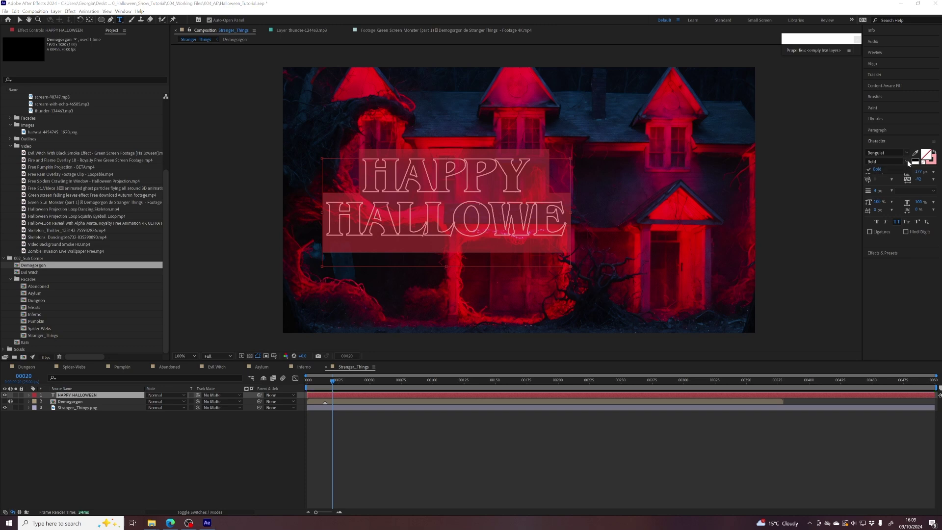
drag(882, 170, 867, 171)
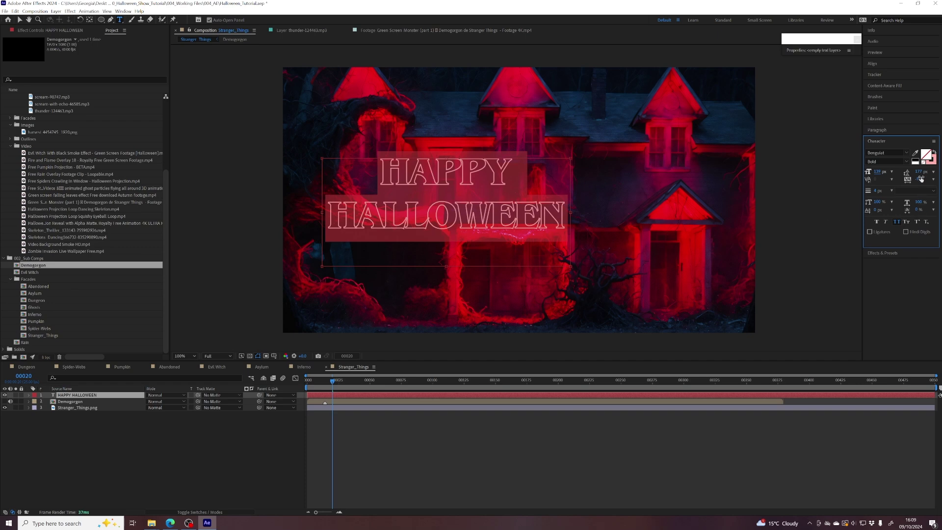
drag(917, 172, 914, 175)
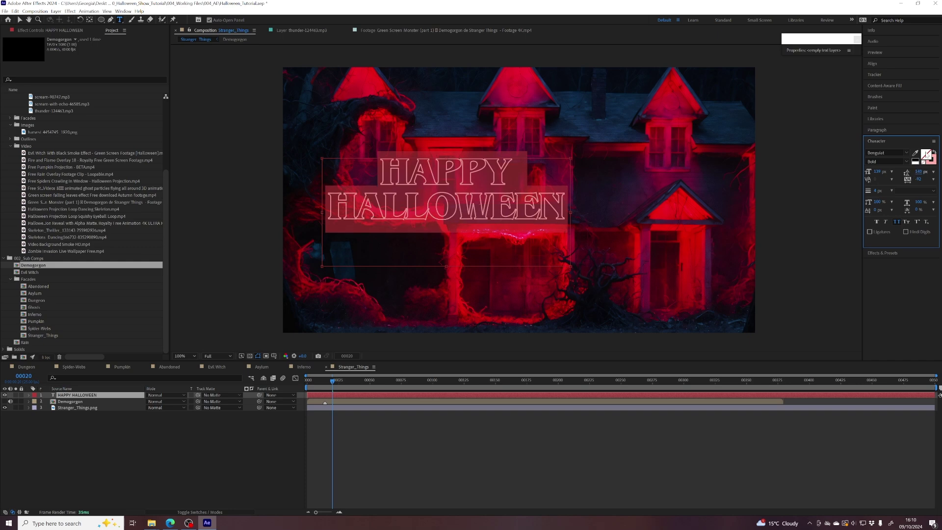
- Replace the outlined look of the HAPPY HALLOWEEN text with a solid black fill and no stroke
click(926, 155)
click(416, 189)
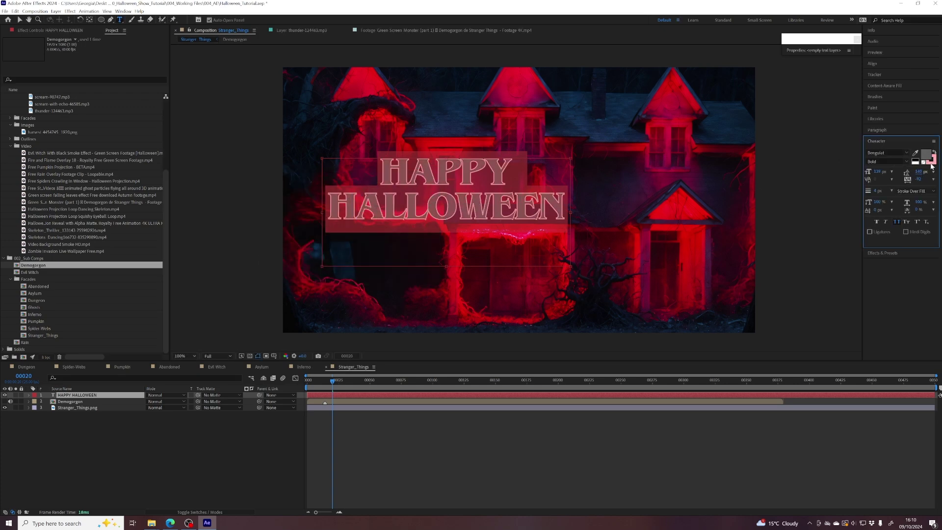
click(930, 163)
click(924, 164)
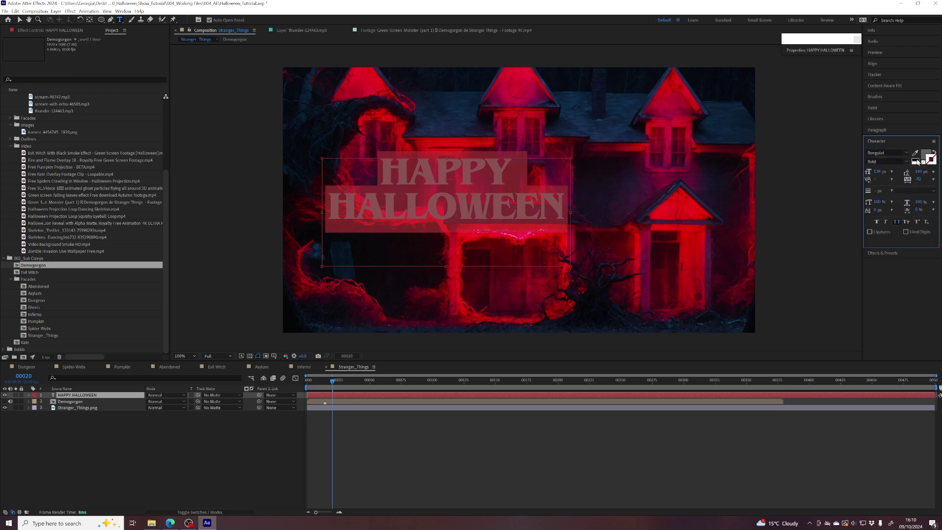
click(915, 162)
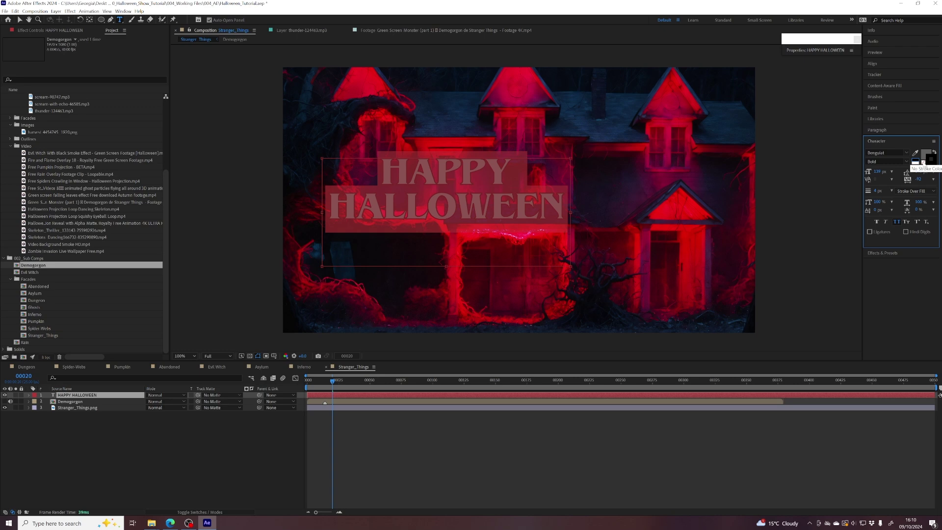
click(916, 162)
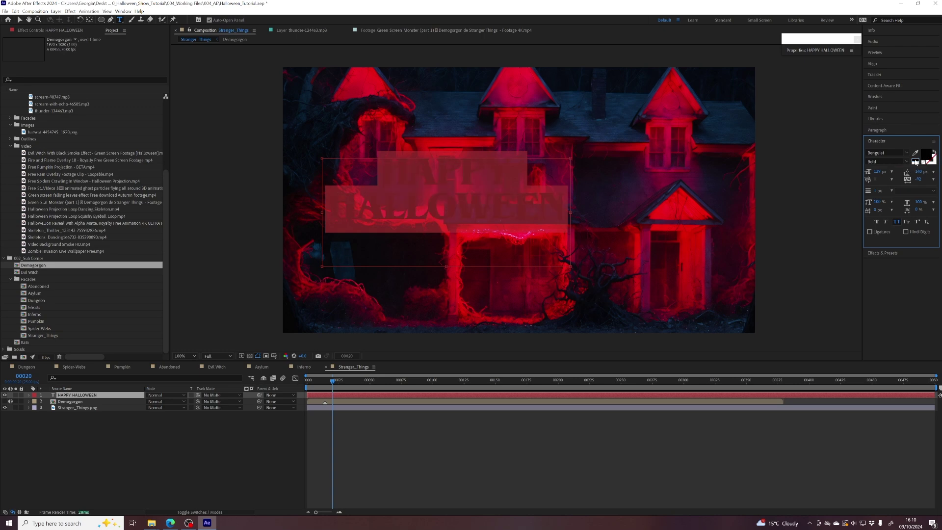
- Change the HAPPY HALLOWEEN text from a solid black fill to a black outline with no fill
click(514, 168)
click(513, 167)
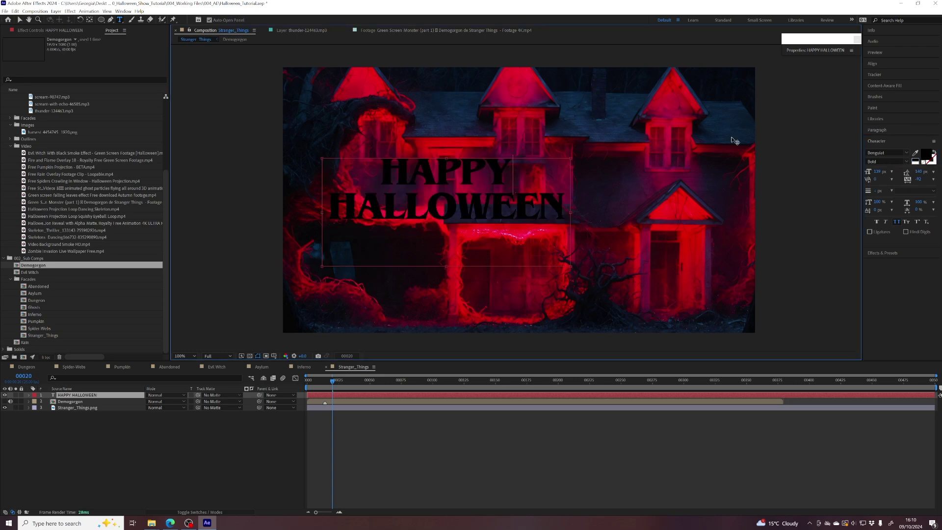
key(ctrl+a)
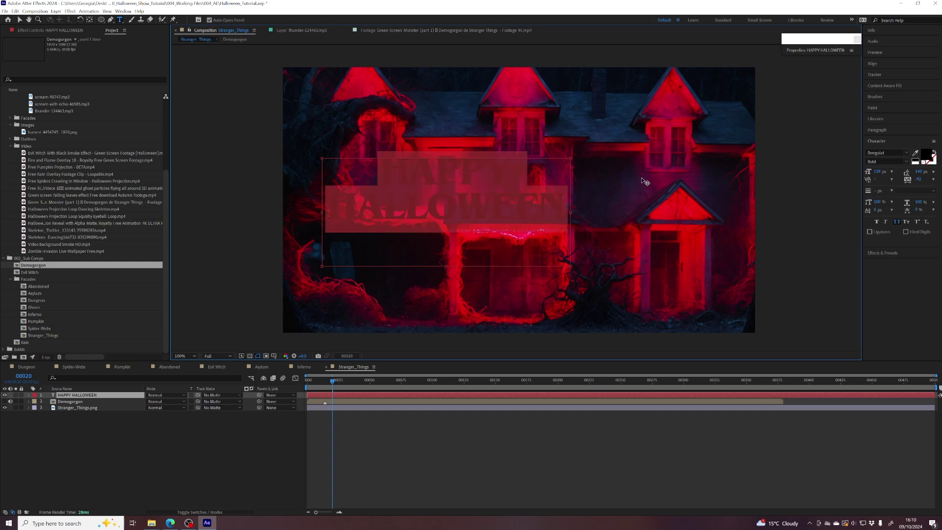
click(927, 157)
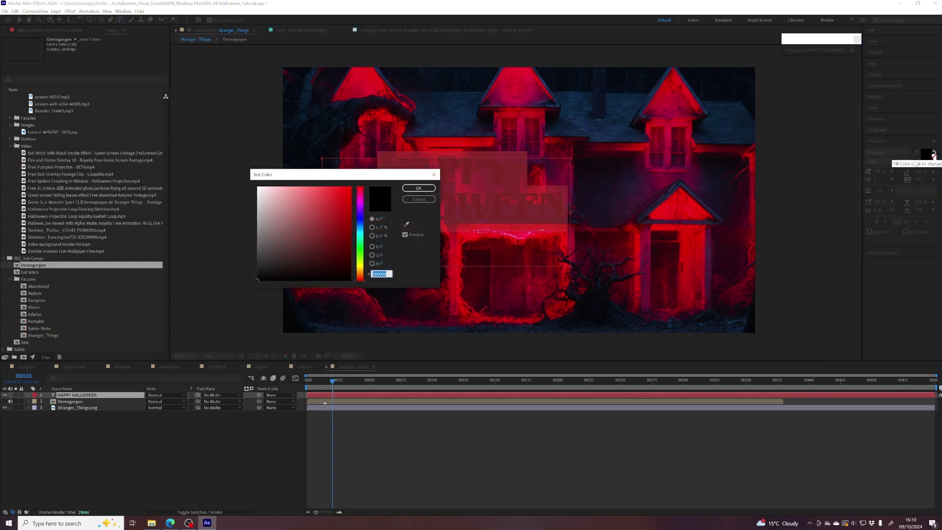
key(Return)
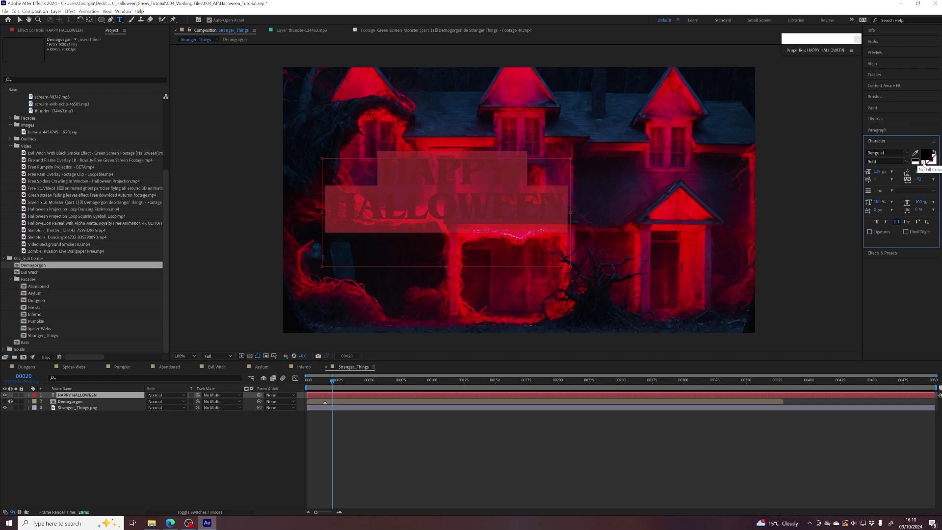
click(925, 164)
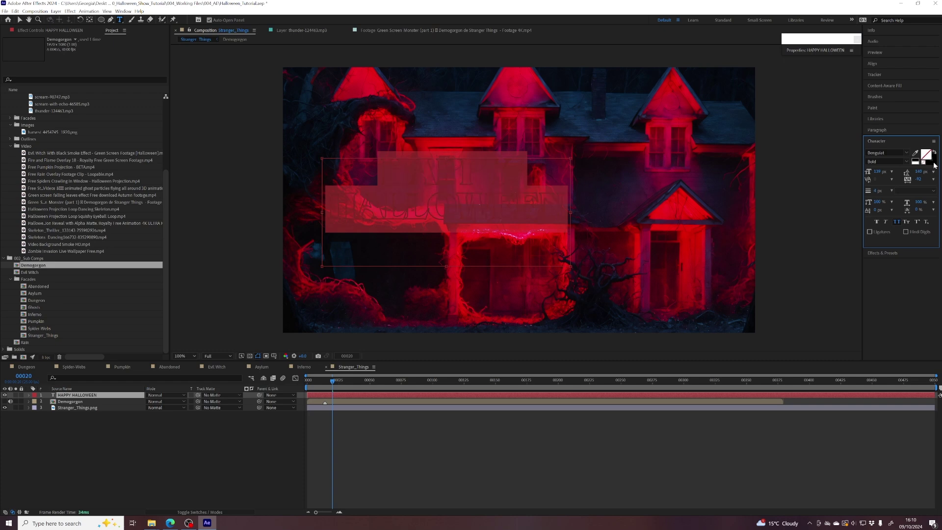
click(935, 160)
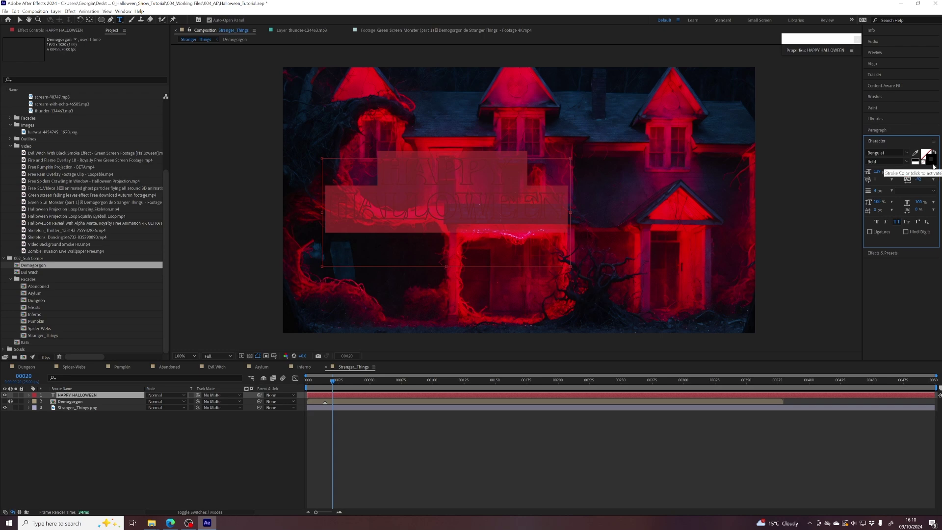
click(419, 188)
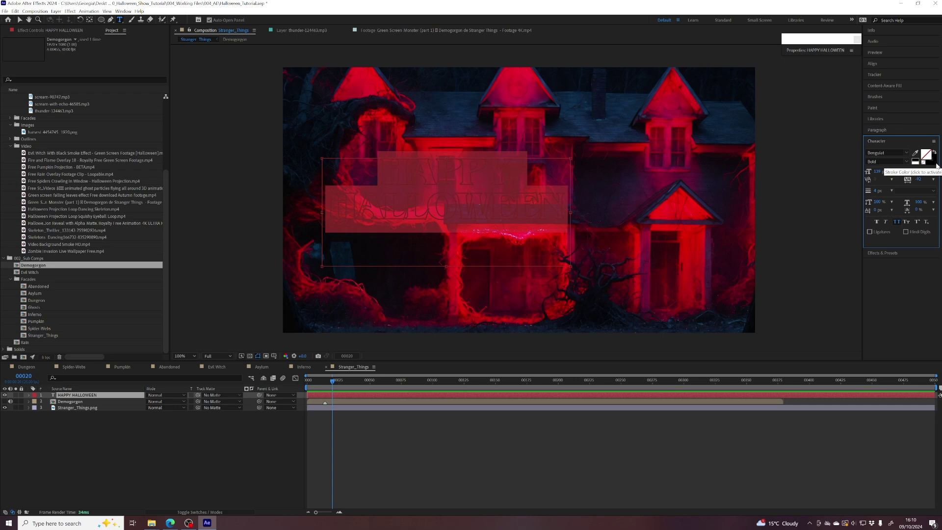
- Set the stroke colour of the HAPPY HALLOWEEN text to red, D80000
click(936, 164)
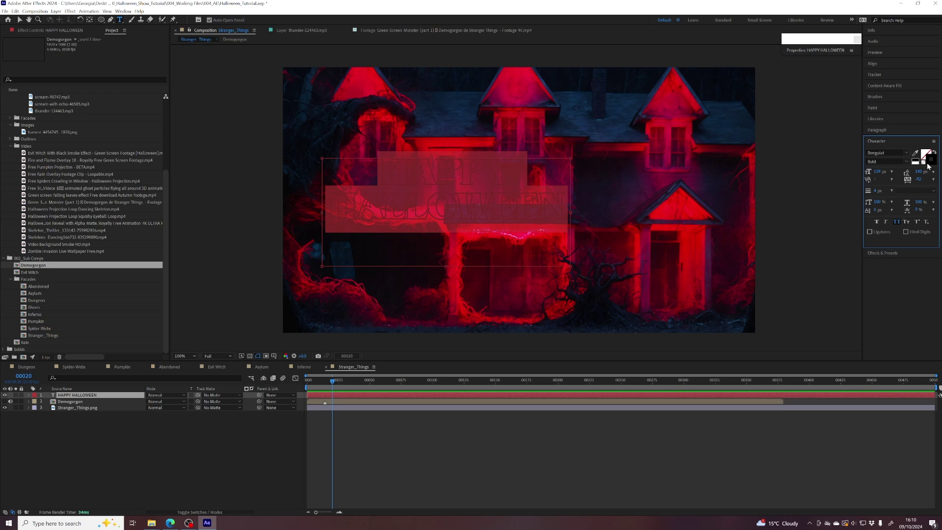
click(932, 166)
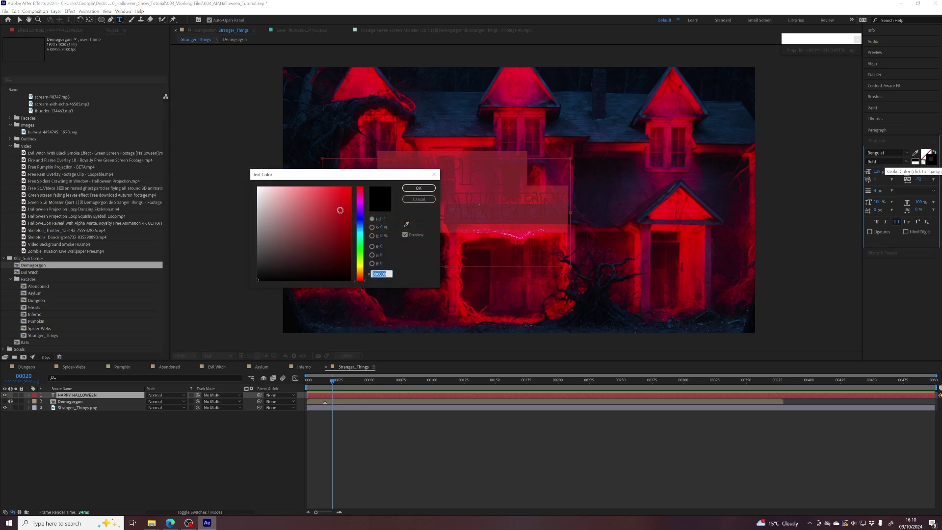
drag(343, 209, 367, 200)
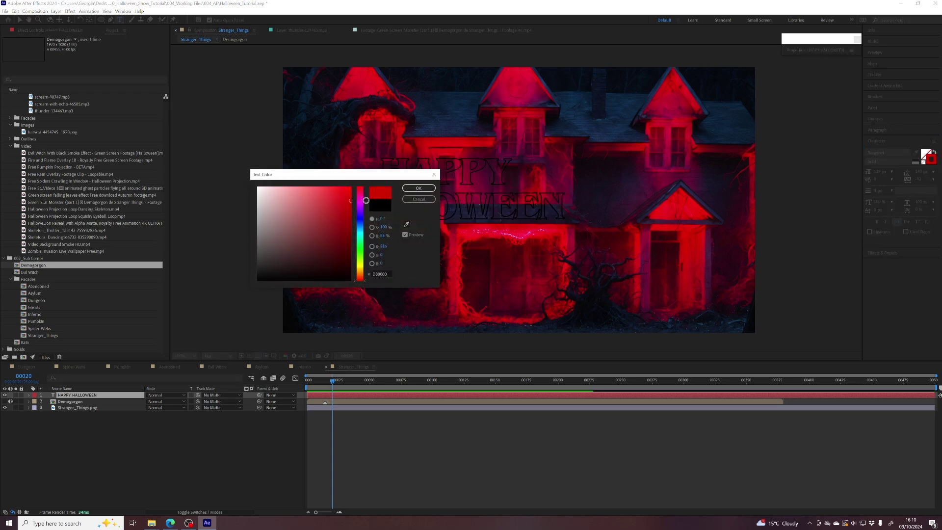
click(418, 188)
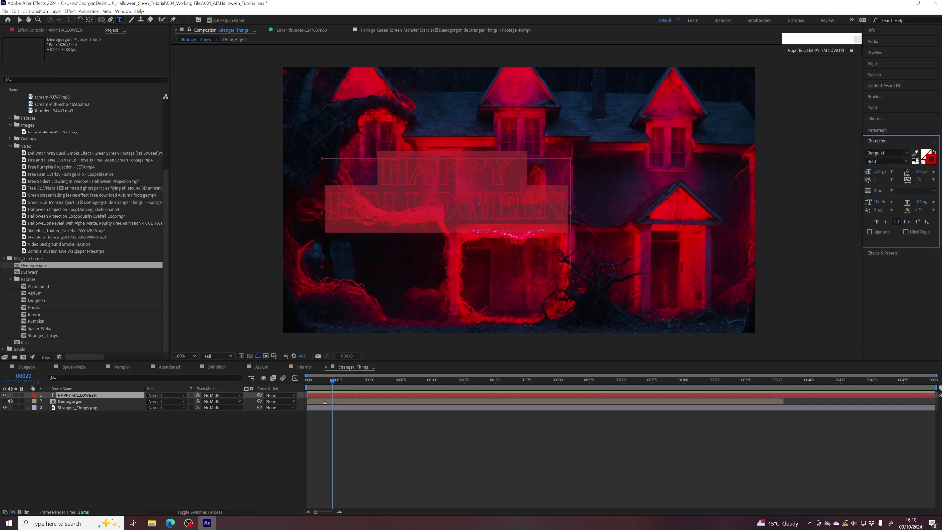
- Make the HAPPY HALLOWEEN outline white, try stroke widths of 0 and 5 px, and settle on 4 px
click(916, 165)
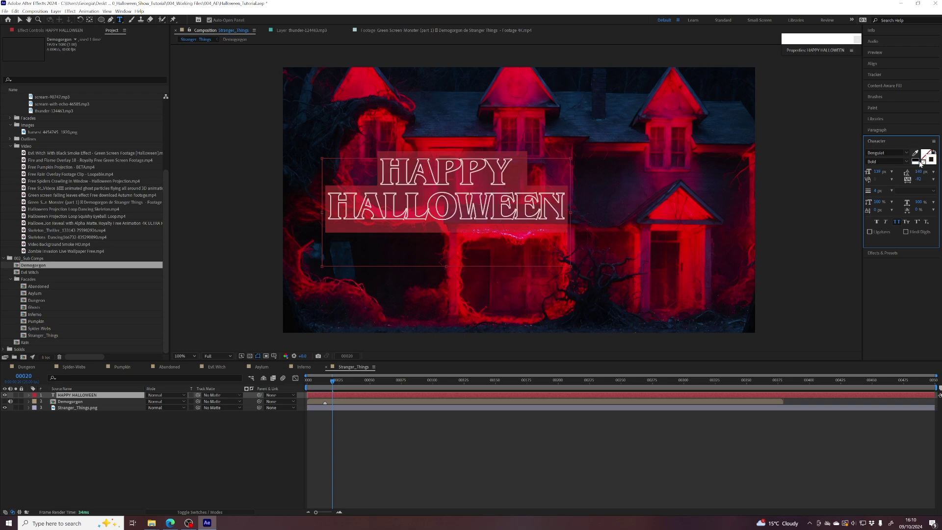
click(877, 191)
text(0)
key(Return)
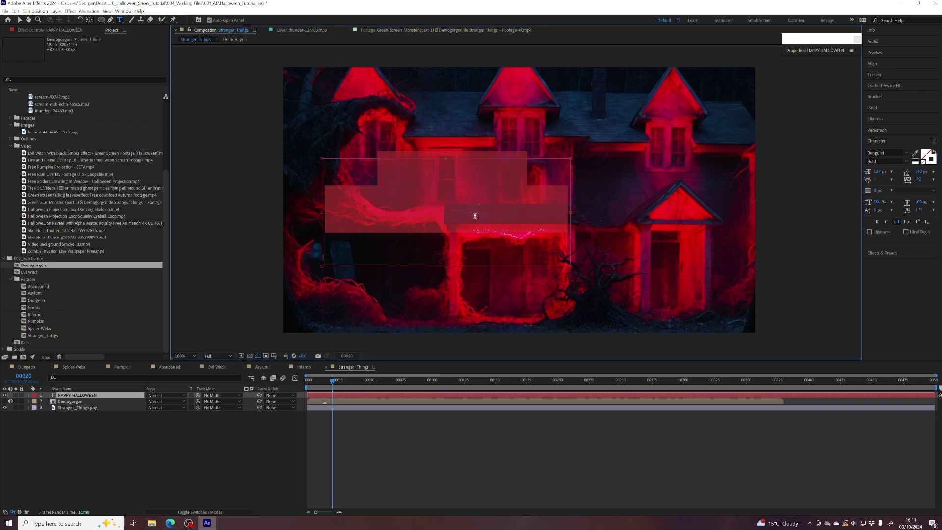
click(879, 190)
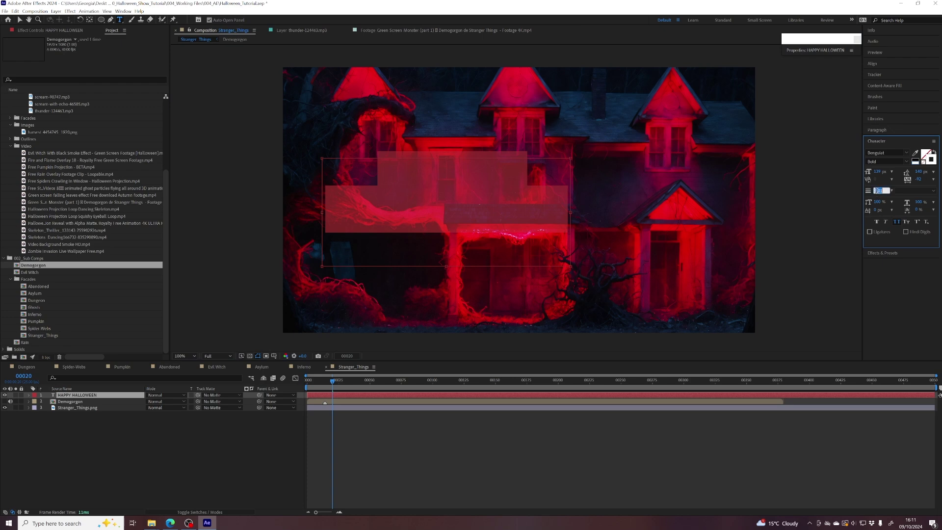
text(5)
key(Return)
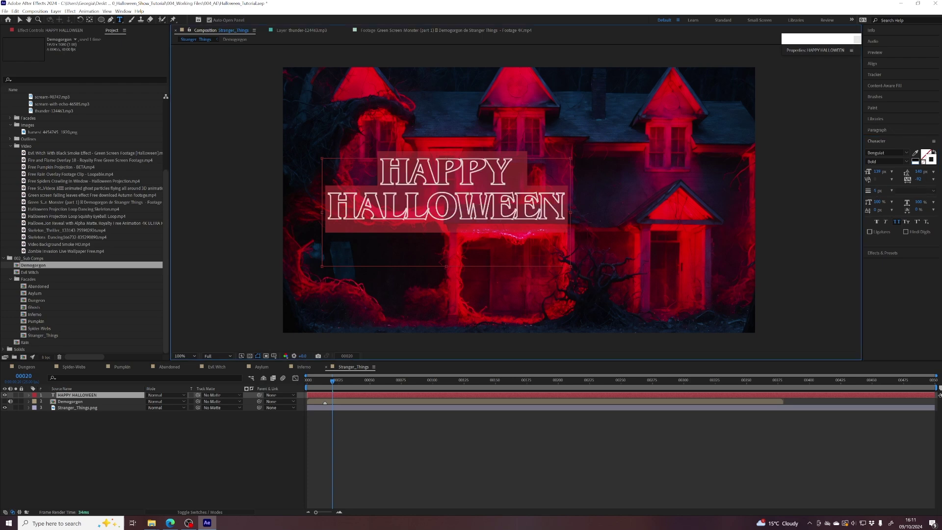
click(879, 190)
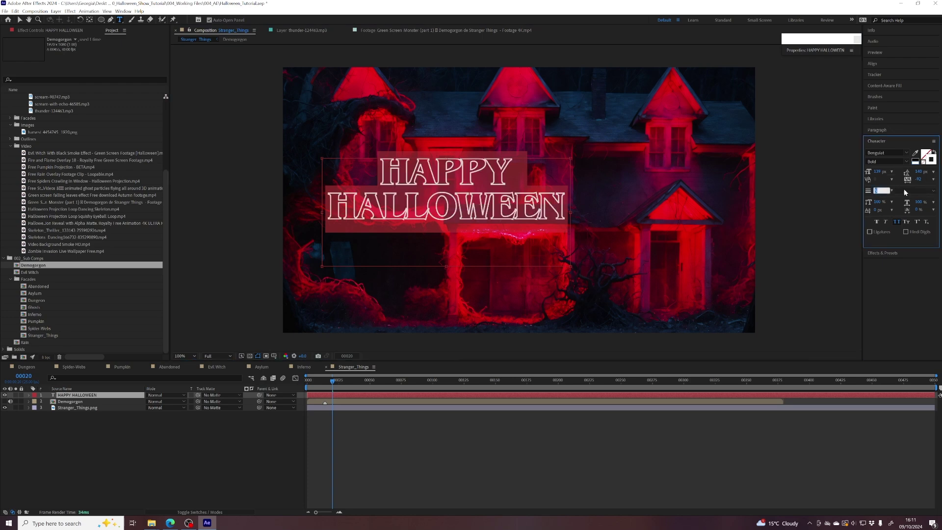
text(4)
key(Return)
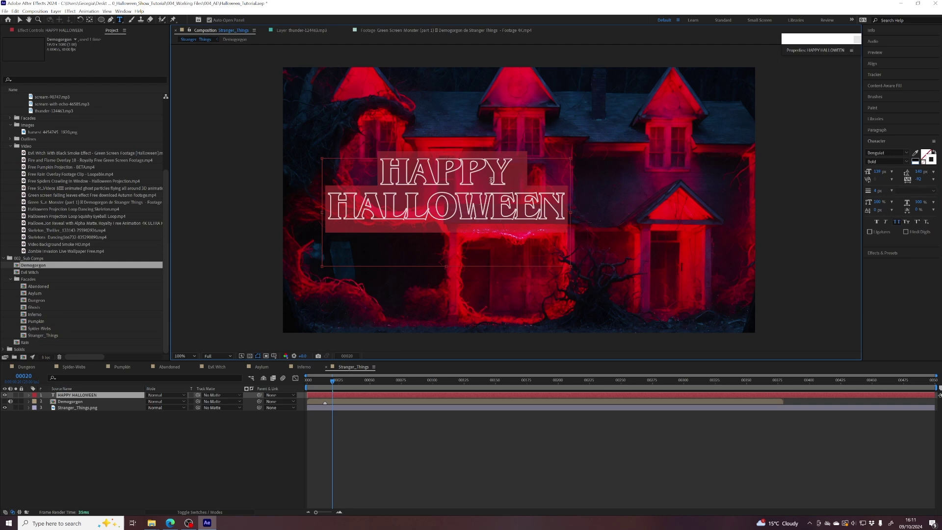
click(472, 181)
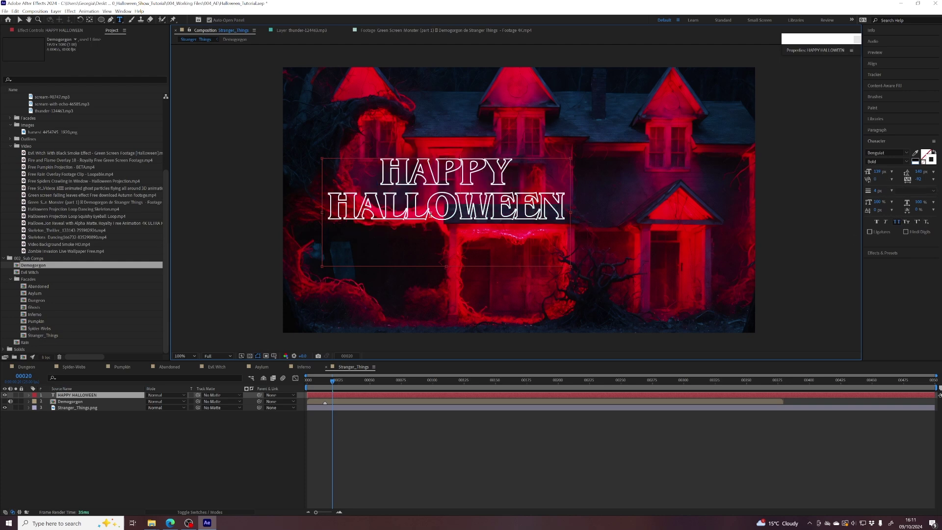
- Find the Stylize Glow effect, apply it to the HAPPY HALLOWEEN text layer, and re-enable the composition preview
click(879, 140)
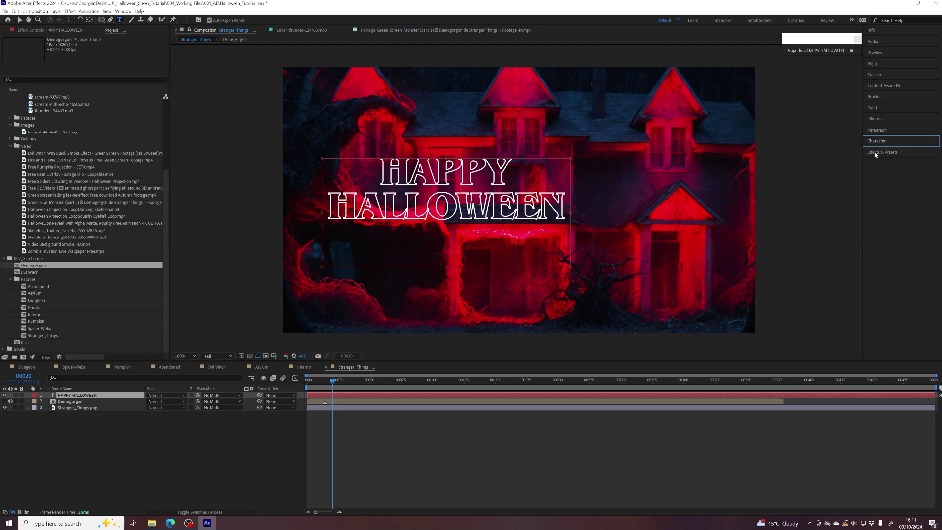
click(875, 151)
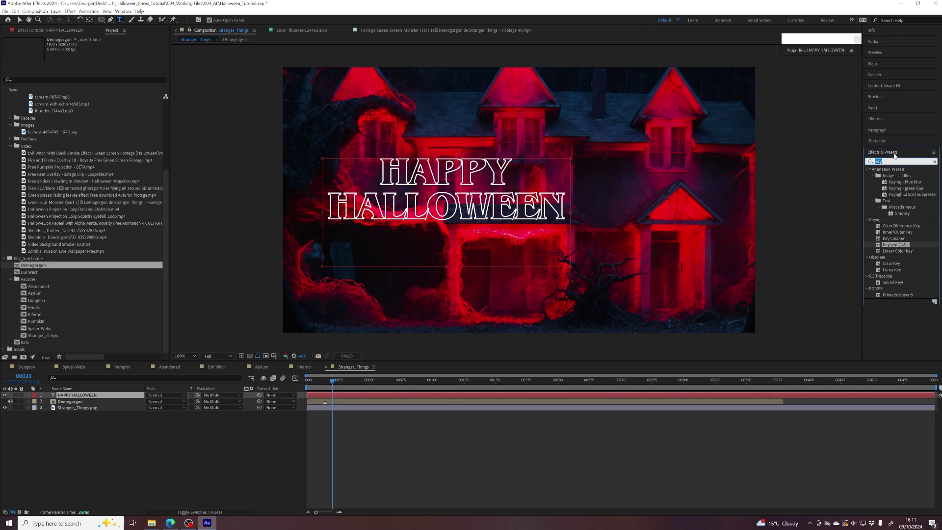
text(GLOW)
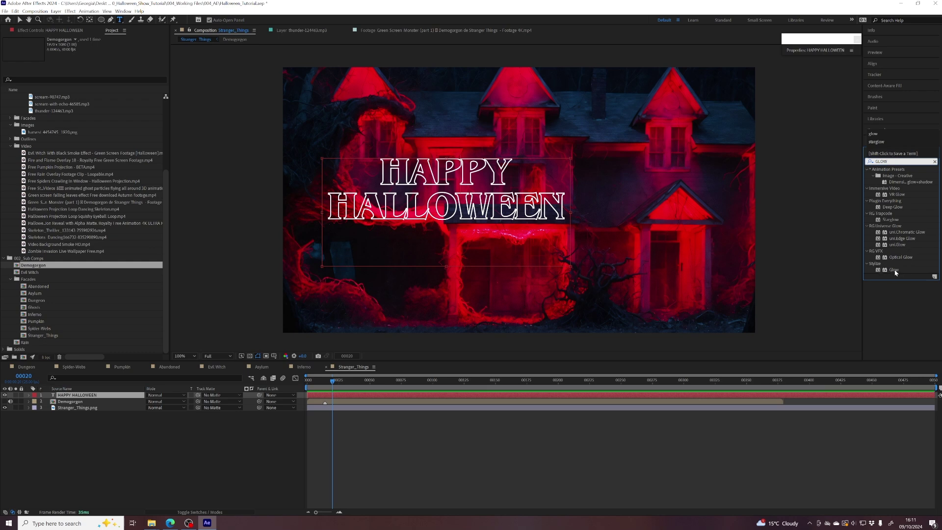
double_click(894, 269)
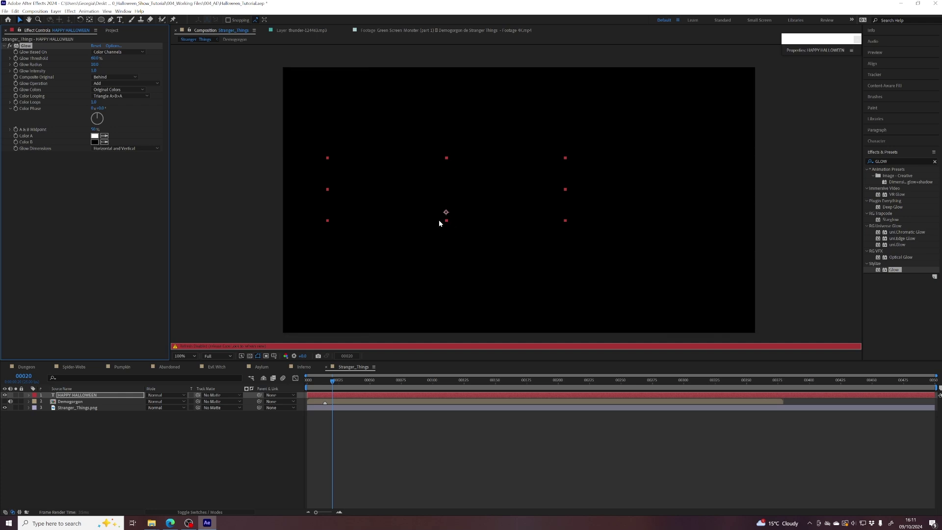
key(Caps_Lock)
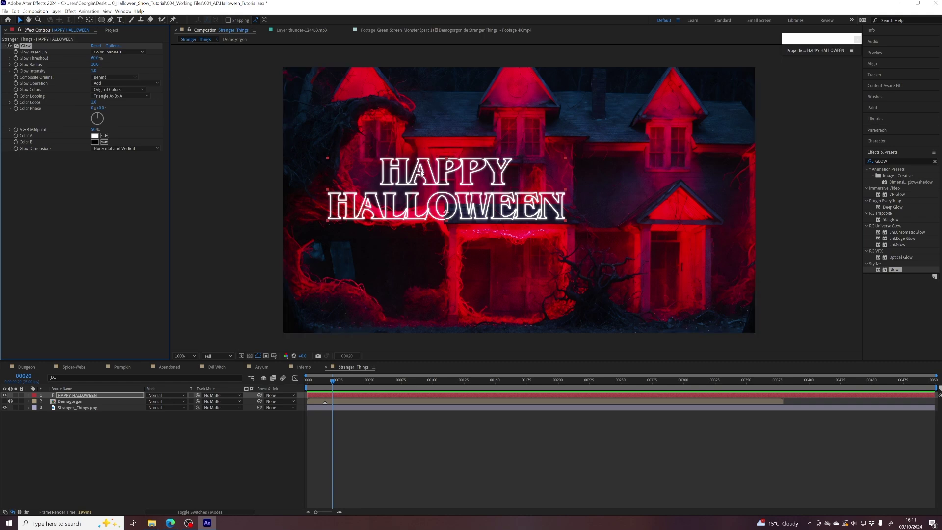
- Increase the Glow Intensity on the HAPPY HALLOWEEN title while checking the lettering up close
scroll(421, 172, up, 1)
drag(442, 197, 481, 239)
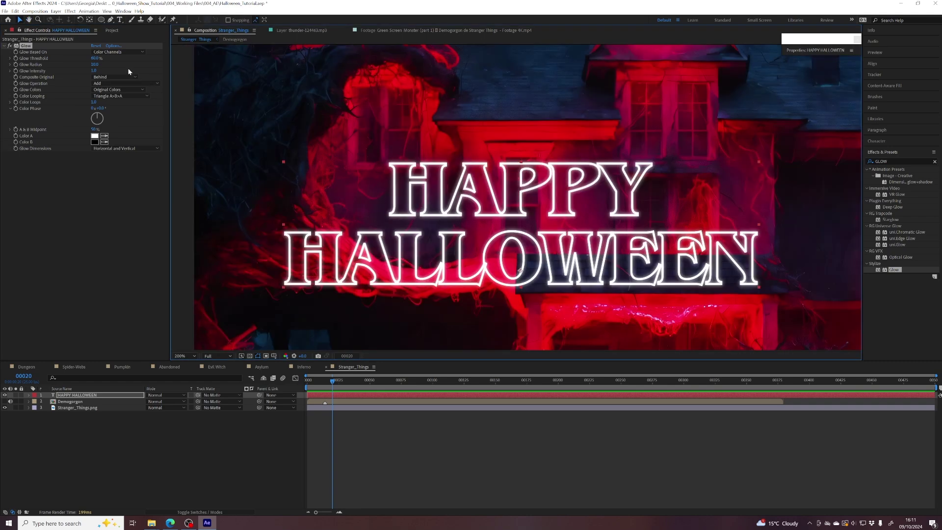
click(96, 58)
drag(93, 72, 274, 79)
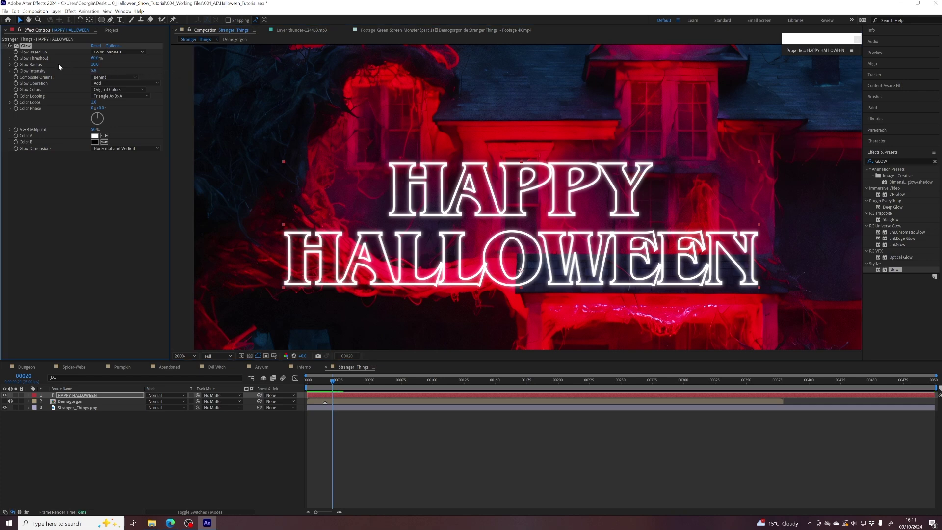
drag(94, 71, 147, 70)
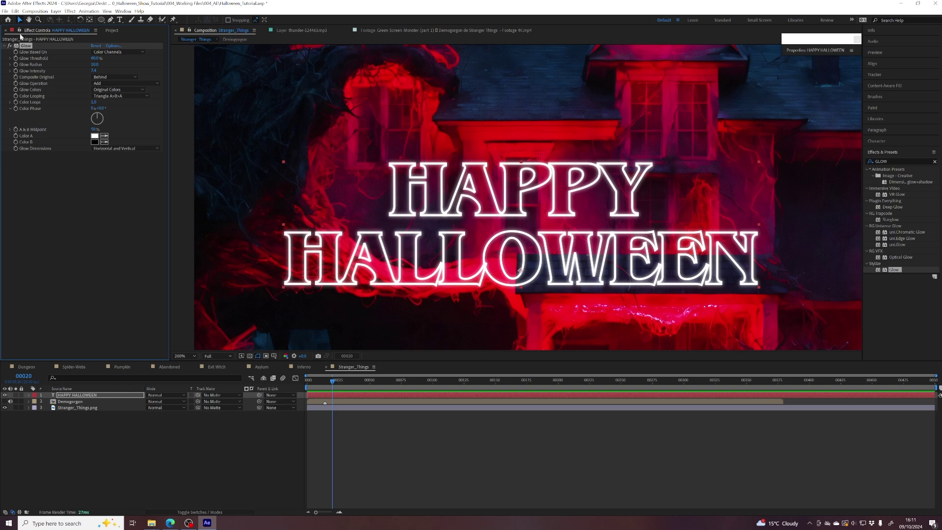
- Duplicate the title's Glow effect and increase the copy's Glow Radius for a wider halo, checking it against the whole facade
click(15, 11)
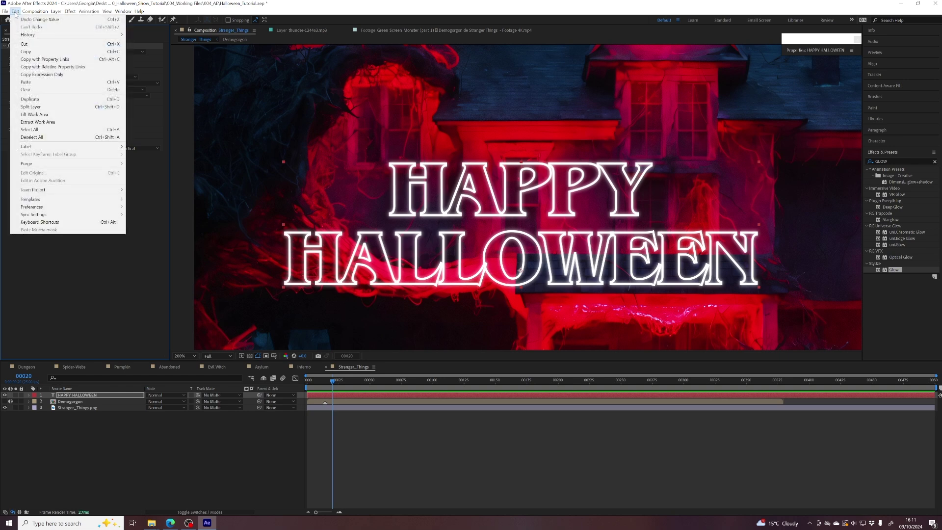
click(38, 101)
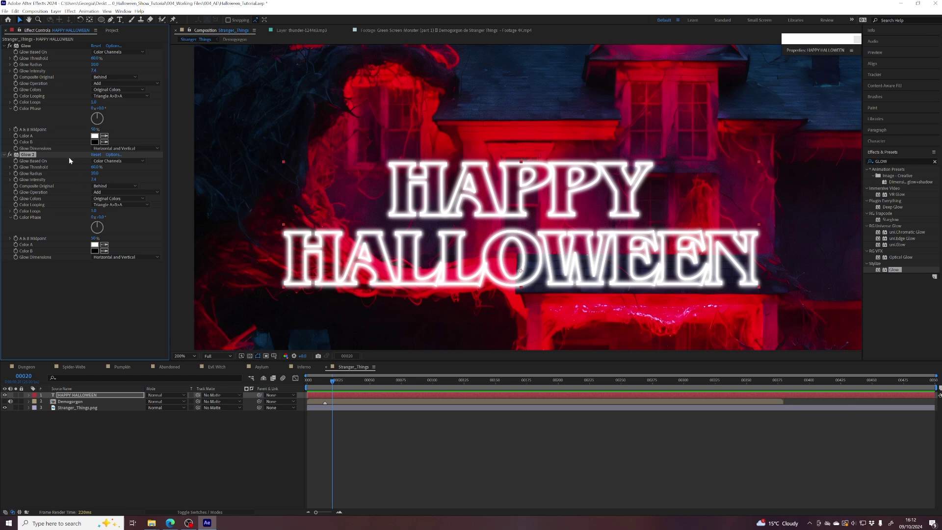
drag(94, 174, 110, 173)
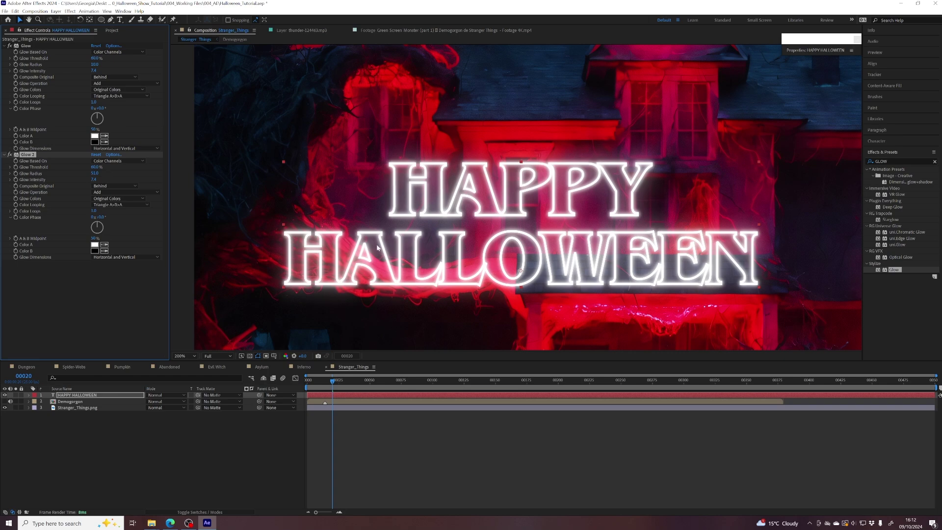
key(comma)
key(h)
drag(560, 273, 503, 240)
key(v)
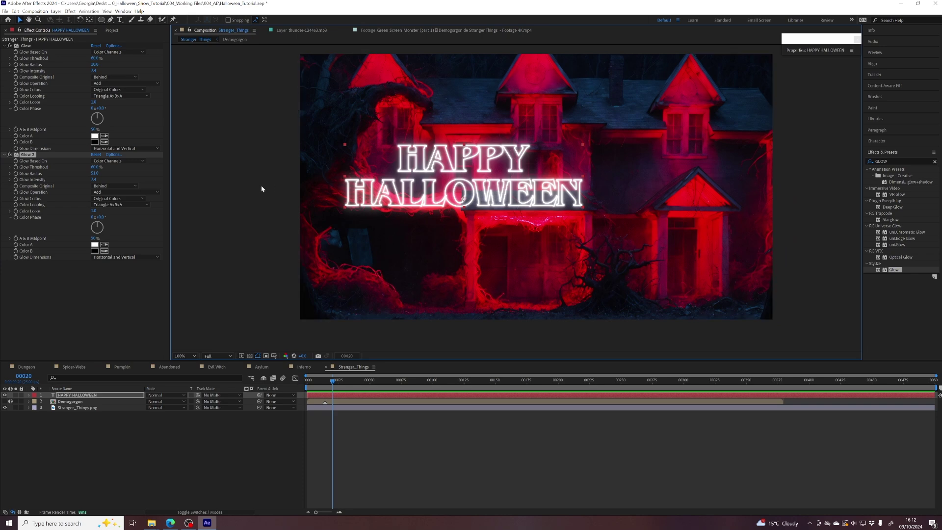
- Apply the Tint effect to the HAPPY HALLOWEEN layer and map white to a red sampled from the house facade
click(56, 292)
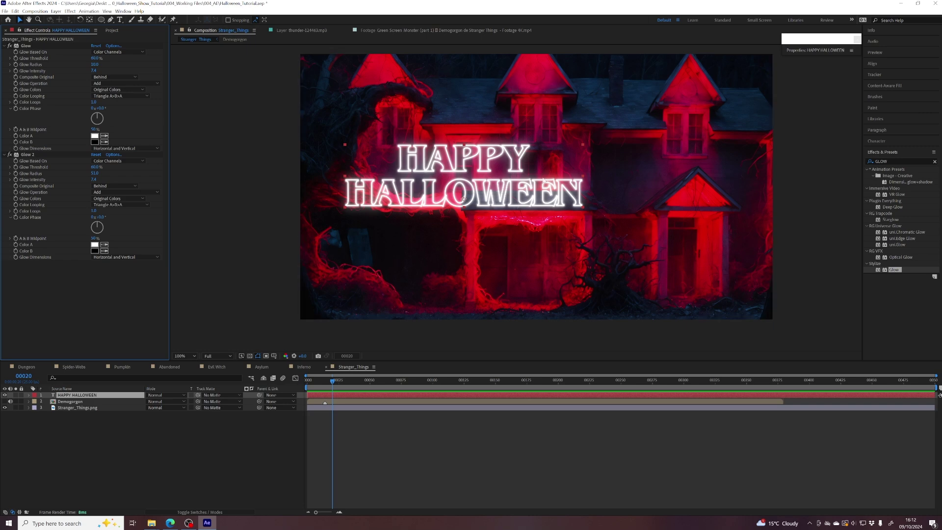
drag(890, 162, 873, 163)
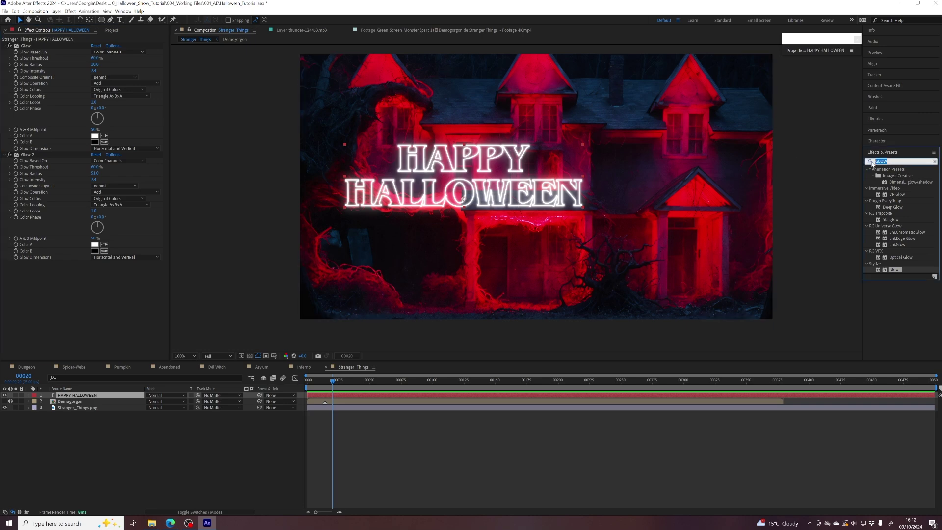
text(tint)
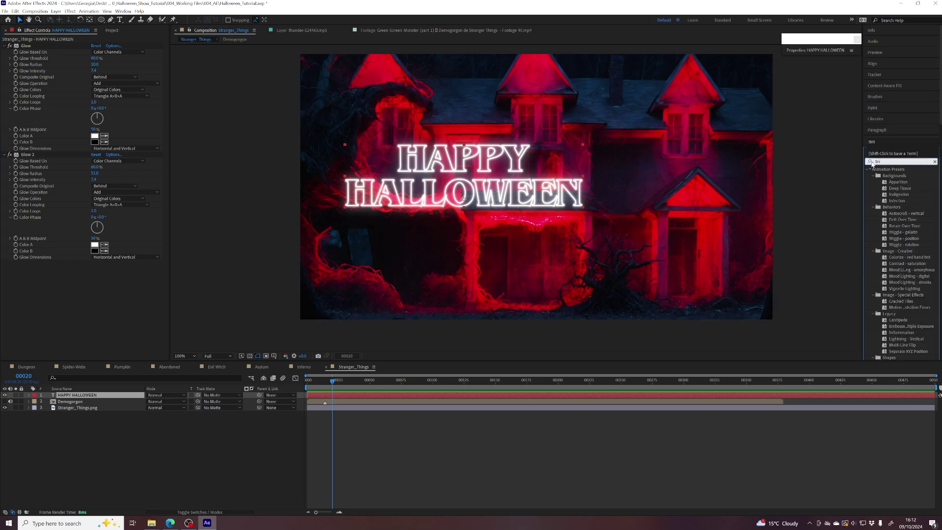
click(894, 195)
double_click(893, 195)
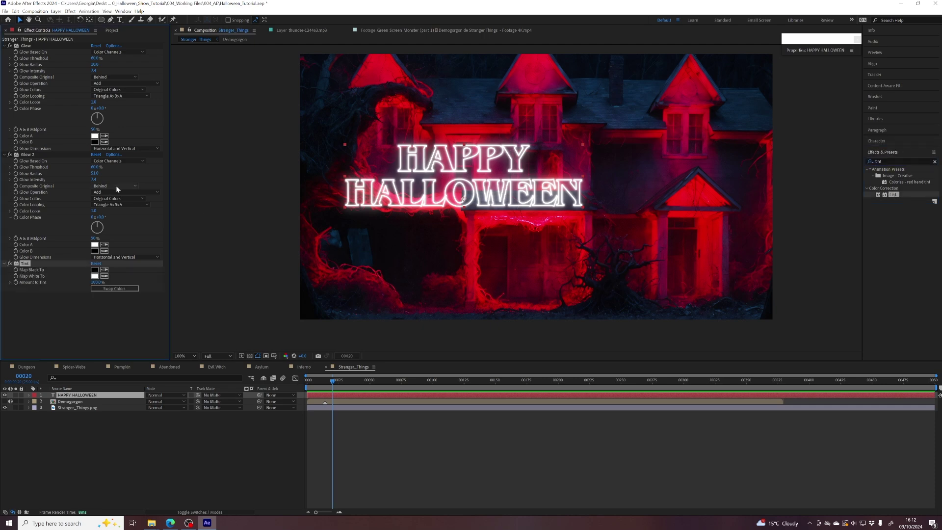
click(486, 228)
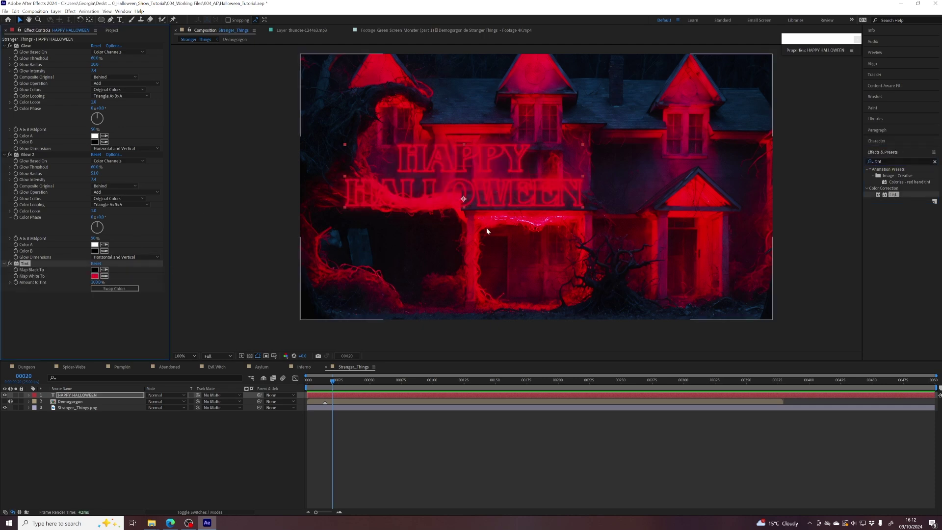
- Brighten the Tint effect's Map White To colour on the HAPPY HALLOWEEN layer to a lighter red
click(95, 276)
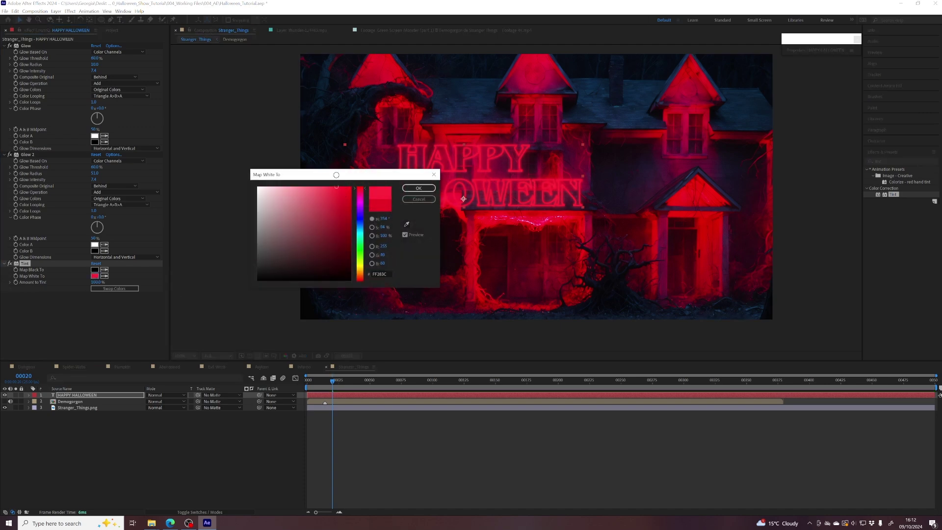
drag(341, 186, 334, 180)
click(419, 188)
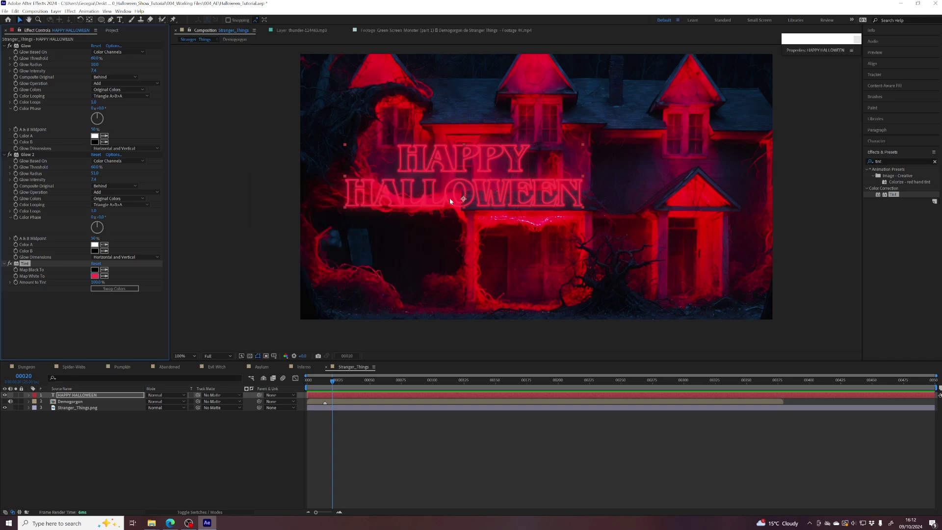
- Add a Drop Shadow layer style to the HAPPY HALLOWEEN text layer, viewing the lettering at 200%
scroll(458, 208, up, 2)
drag(470, 214, 533, 236)
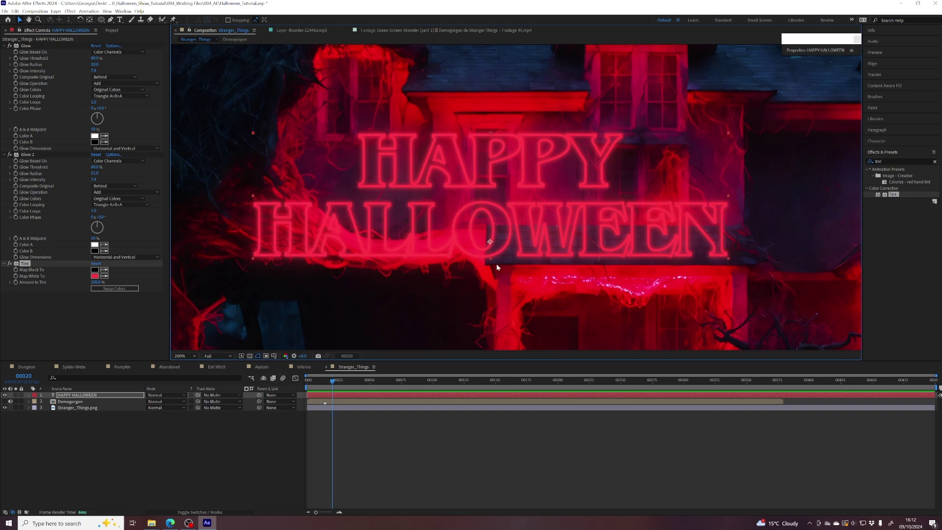
click(66, 396)
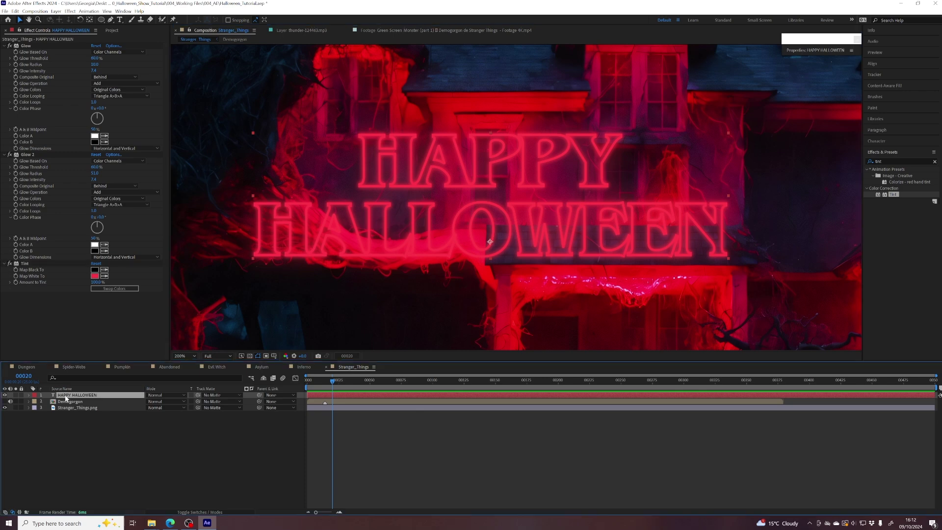
right_click(67, 398)
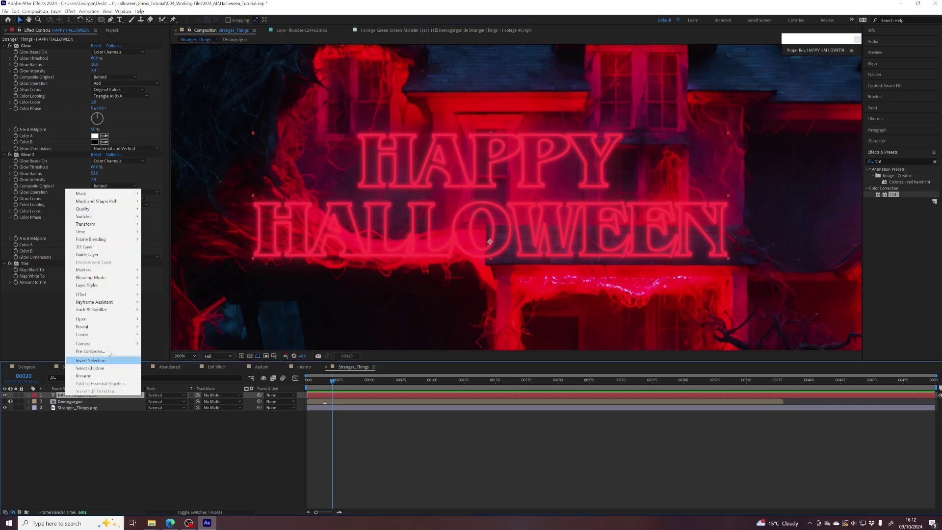
mouse_move(106, 290)
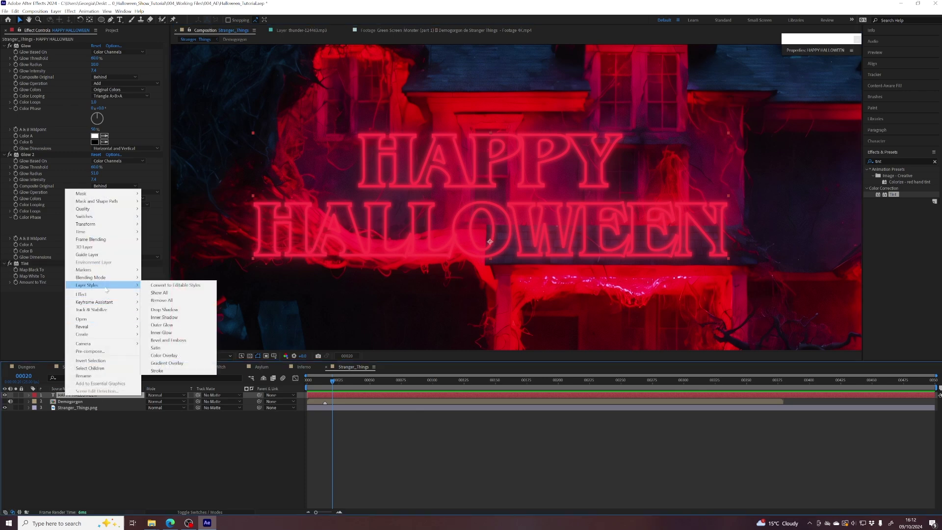
click(167, 310)
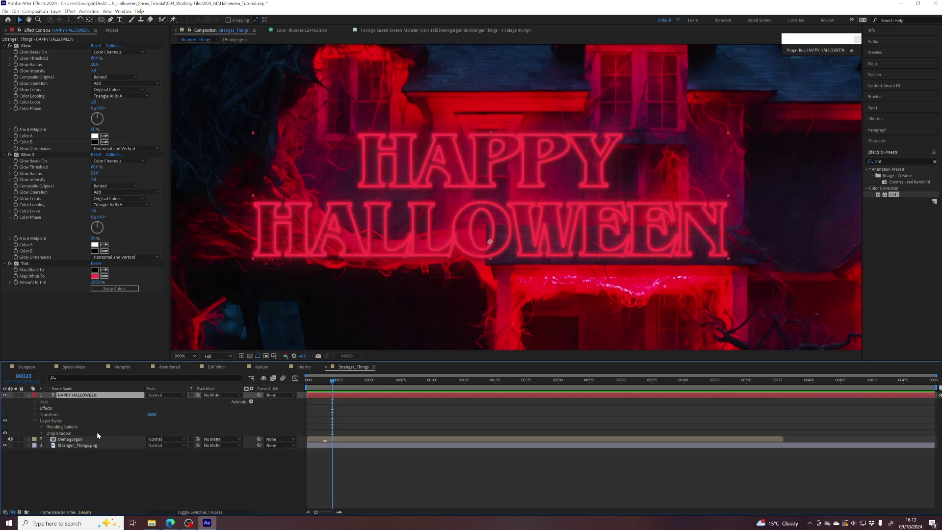
- Set the title's Drop Shadow opacity to 100% and its angle to about 145°, fine-tuning size and distance
click(42, 434)
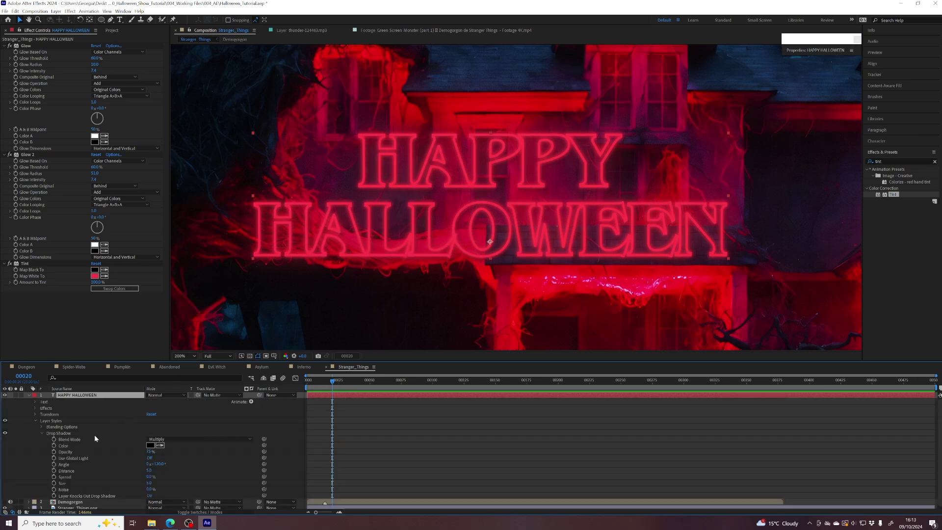
drag(149, 452, 144, 483)
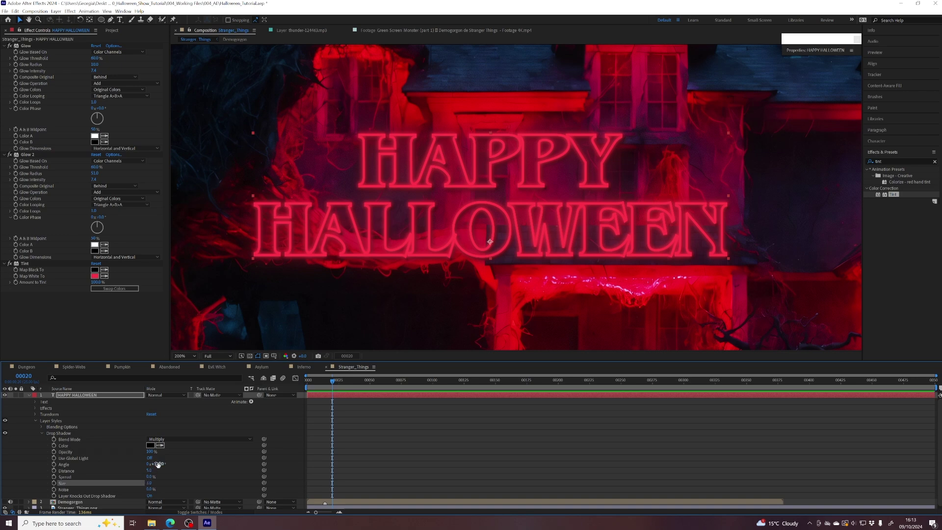
mouse_move(156, 464)
mouse_down()
mouse_move(187, 466)
mouse_move(148, 470)
mouse_up()
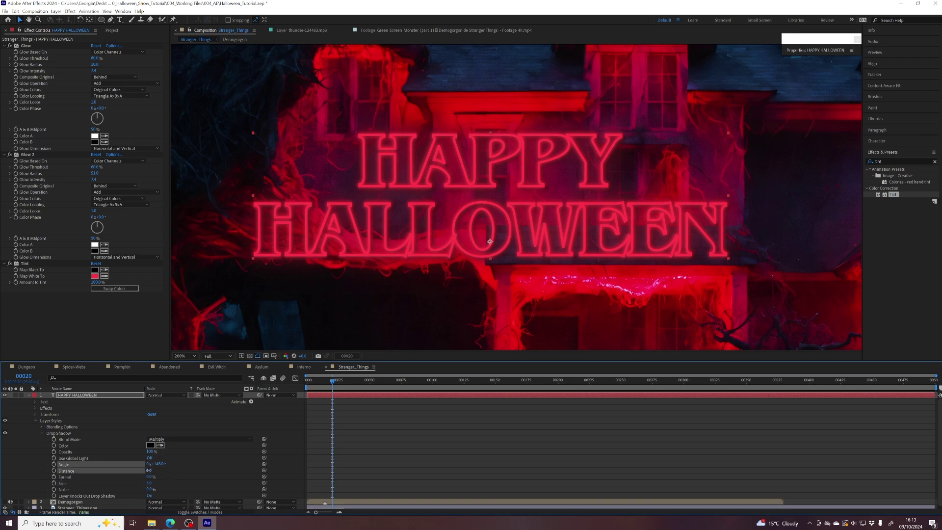
drag(148, 470, 148, 470)
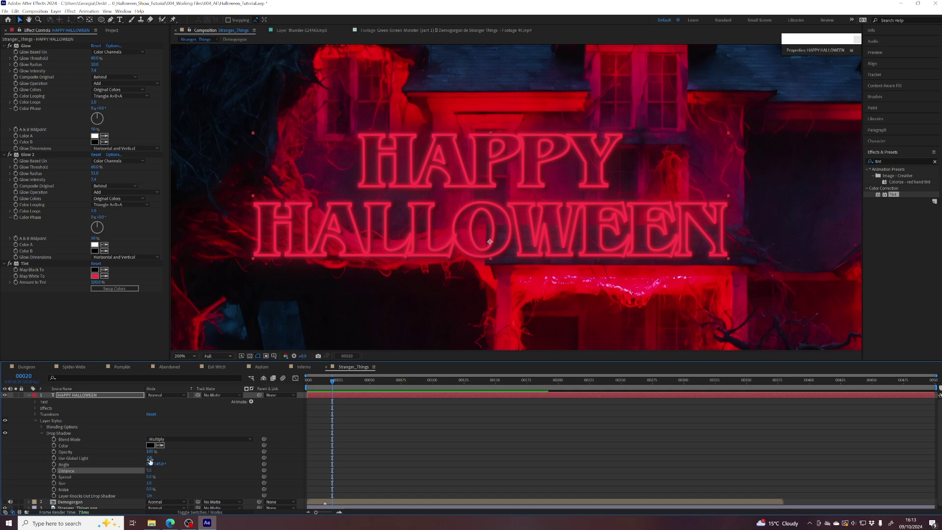
click(207, 450)
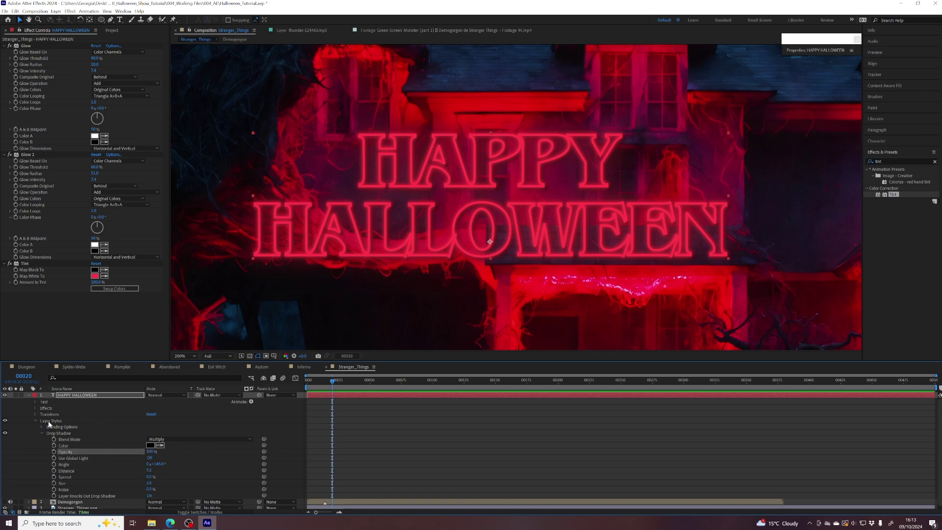
- Add a Bevel and Emboss layer style to the HAPPY HALLOWEEN layer
right_click(73, 395)
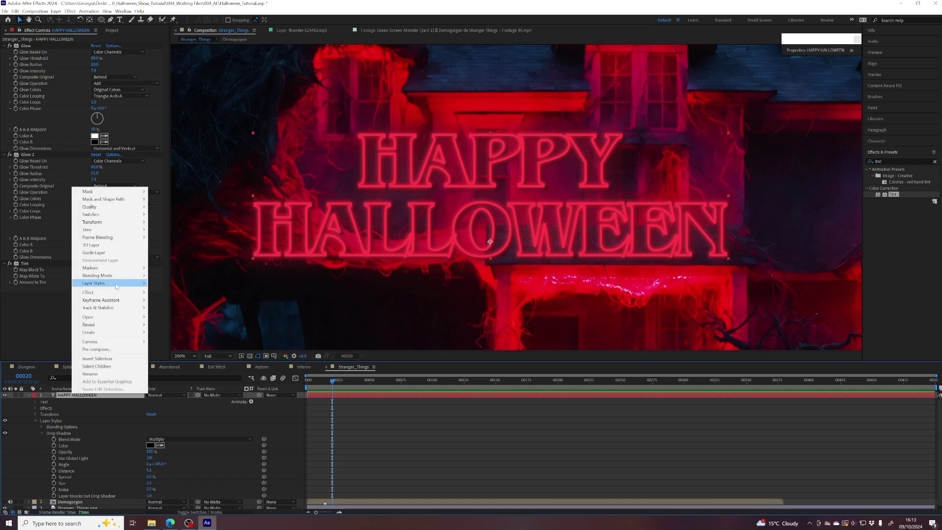
mouse_move(98, 283)
right_click(60, 394)
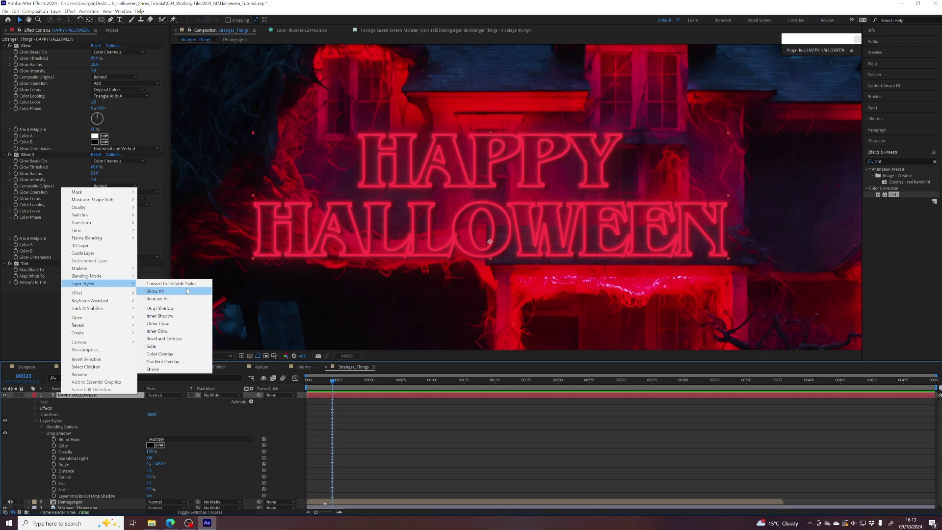
click(167, 339)
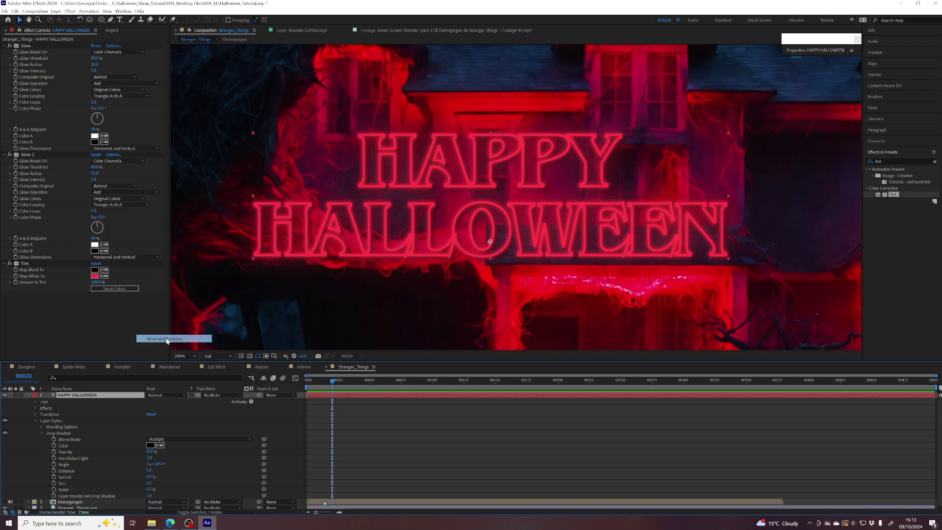
- Set the title's Bevel and Emboss Shadow Opacity to 0% and Highlight Opacity to 100%
scroll(102, 429, down, 1)
click(48, 493)
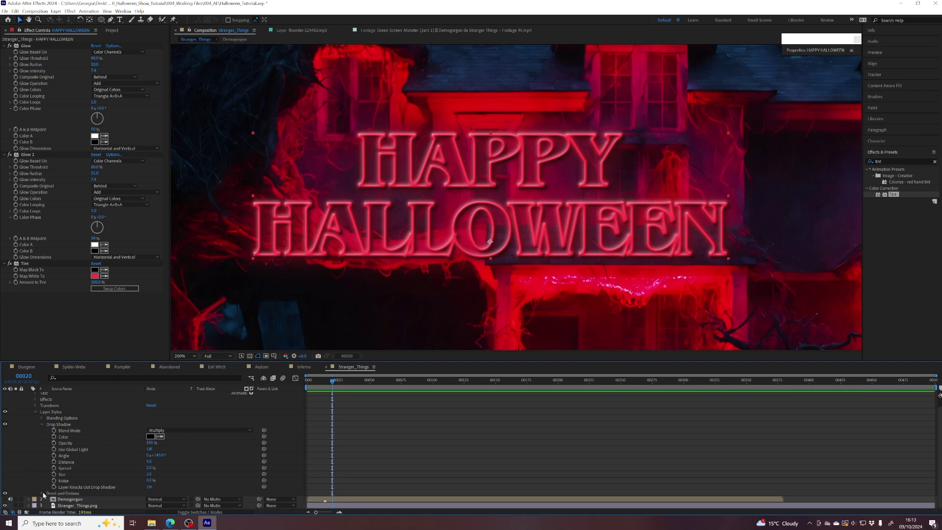
scroll(78, 450, down, 5)
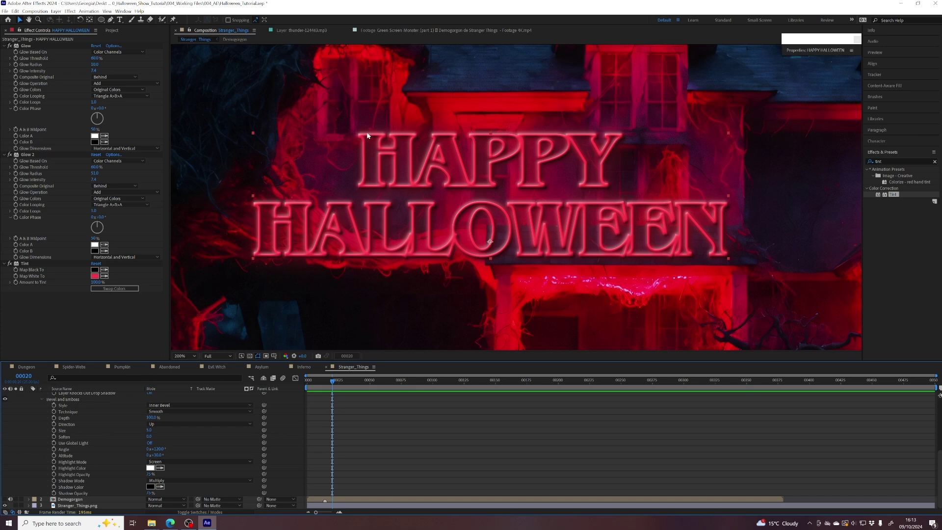
click(148, 494)
text(0)
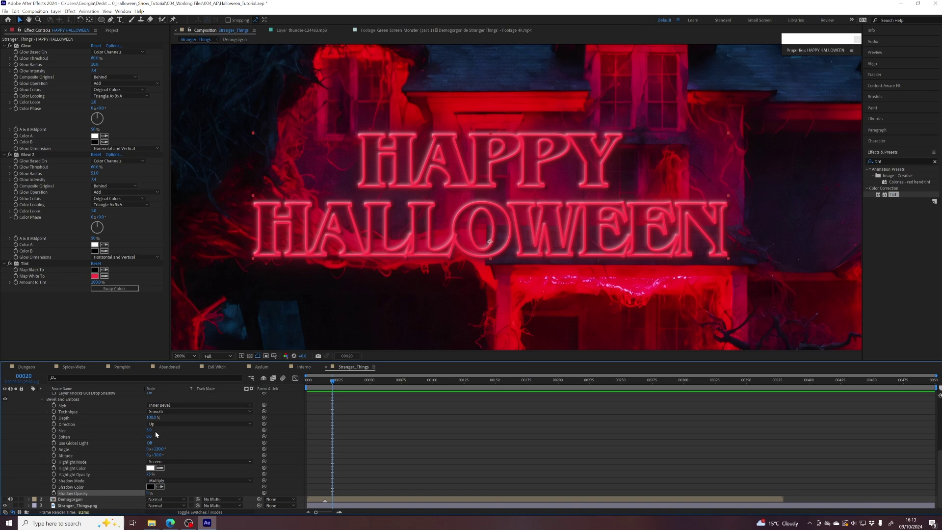
drag(151, 475, 165, 474)
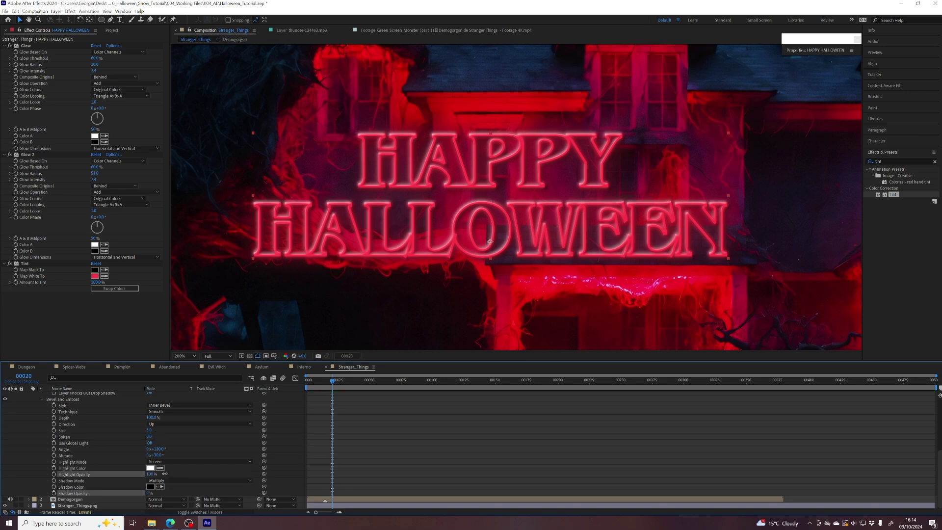
- Test the Bevel and Emboss size on the title and adjust its angle to about 126°
click(148, 430)
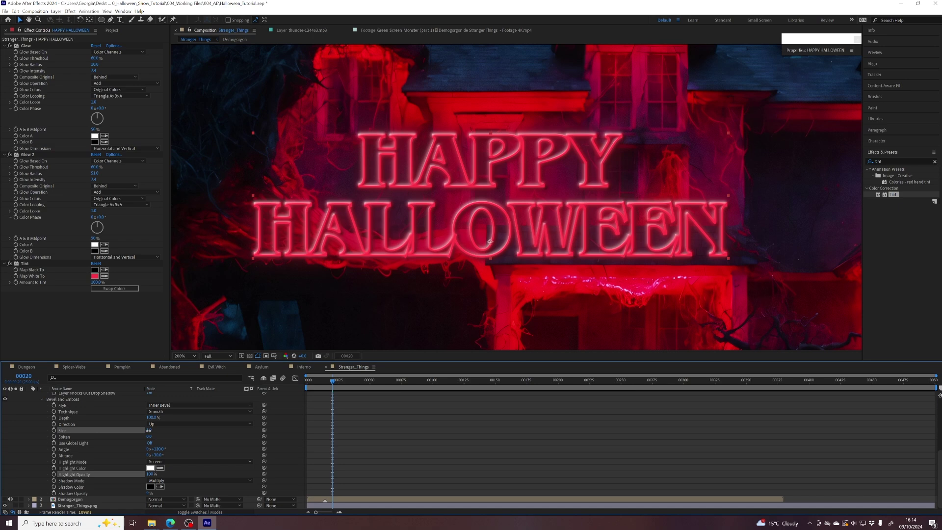
drag(148, 430, 150, 431)
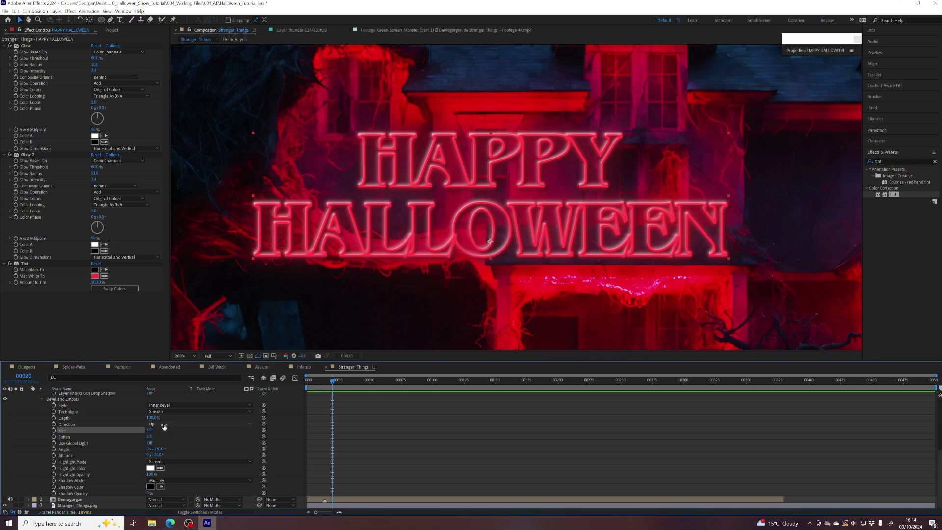
mouse_move(158, 449)
mouse_down()
mouse_move(175, 447)
mouse_move(161, 449)
mouse_up()
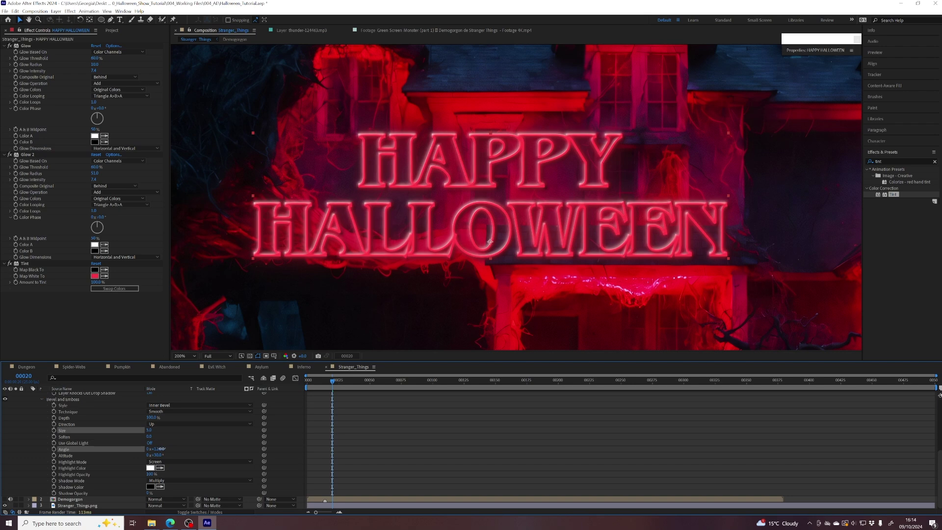
- Compare the title with and without its Bevel and Emboss and Drop Shadow styles, and collapse the layer's properties
key(comma)
key(comma)
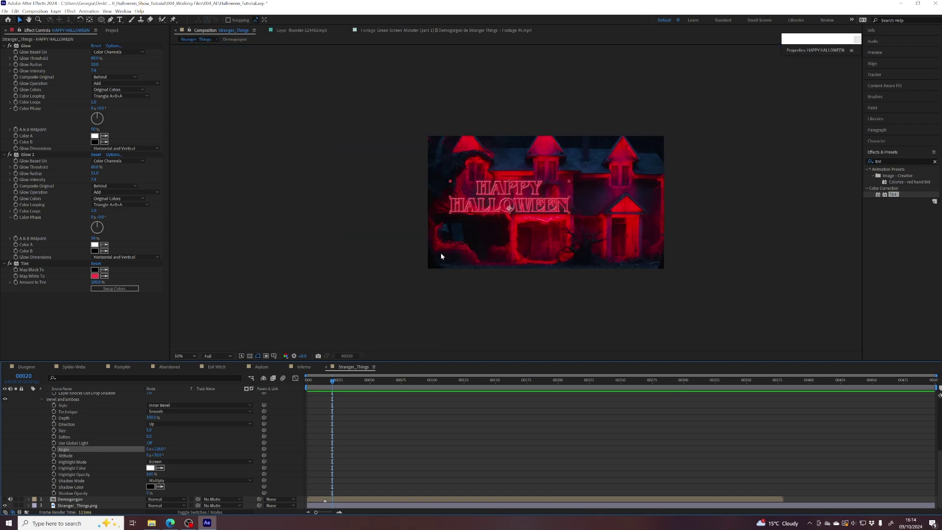
scroll(515, 267, up, 1)
scroll(508, 269, up, 1)
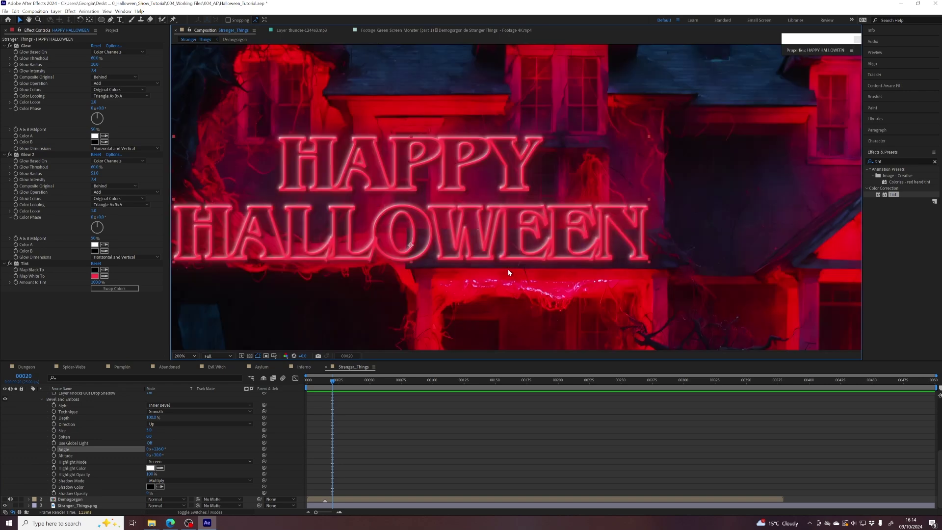
drag(436, 270, 496, 273)
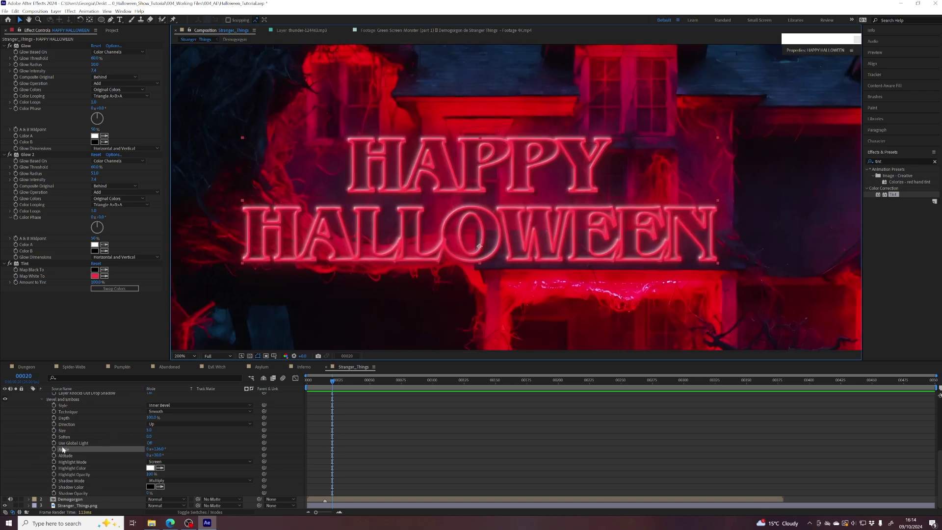
scroll(57, 437, up, 3)
click(7, 458)
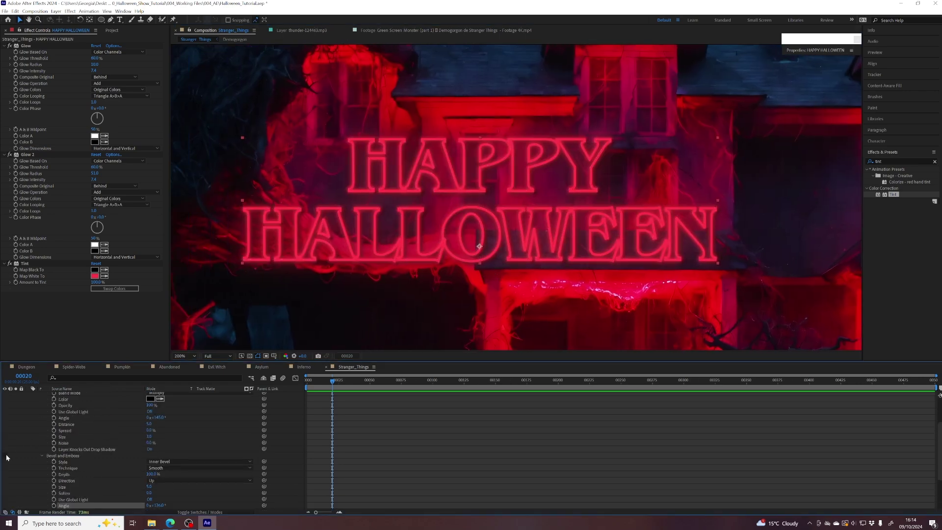
click(6, 457)
scroll(59, 450, up, 3)
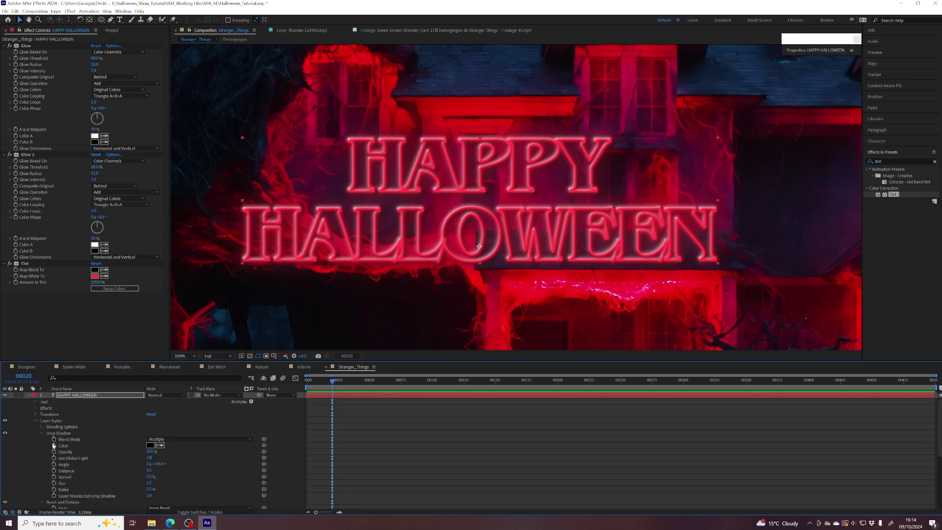
click(4, 434)
click(5, 434)
click(5, 434)
click(5, 434)
key(u)
click(73, 395)
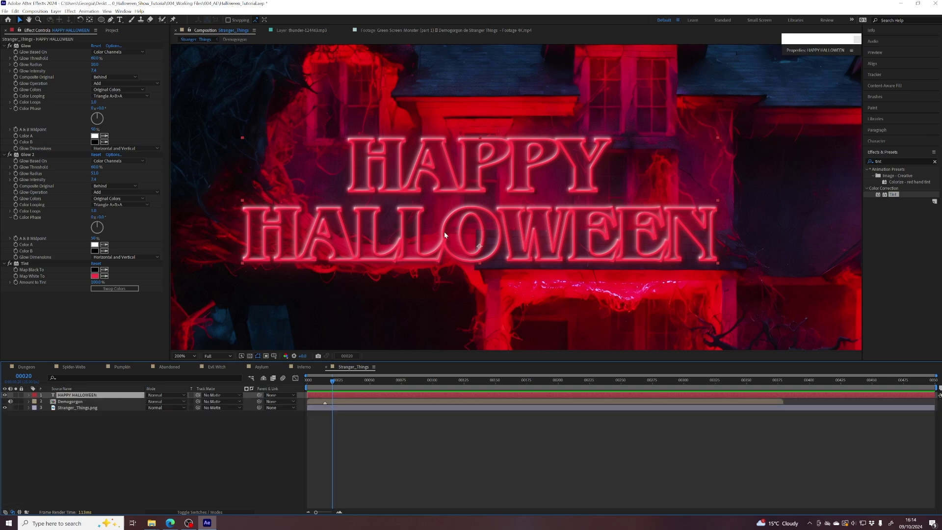
- Go to frame 00000 and move the title's anchor point to the centre of the lettering with the Pan Behind tool
scroll(445, 235, down, 4)
mouse_move(519, 267)
mouse_down()
mouse_move(505, 278)
mouse_move(522, 281)
mouse_up()
scroll(504, 278, up, 2)
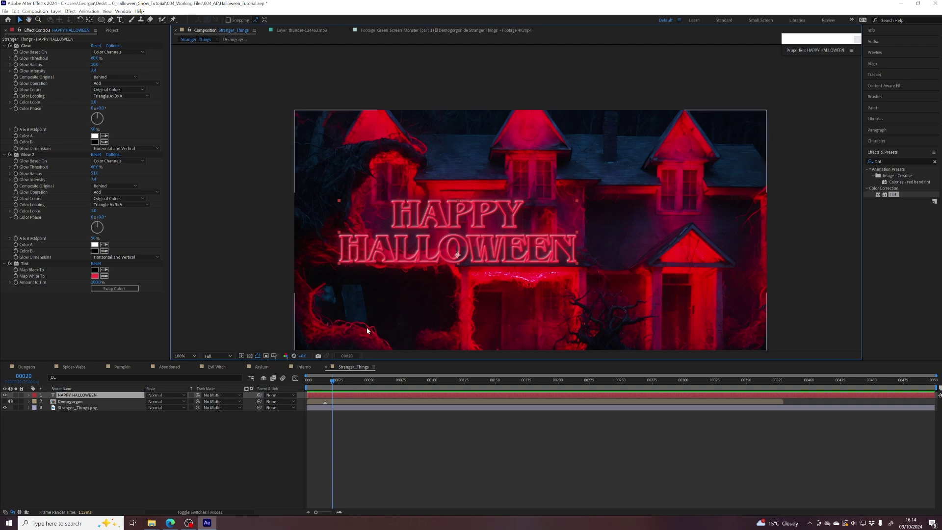
drag(333, 382, 307, 383)
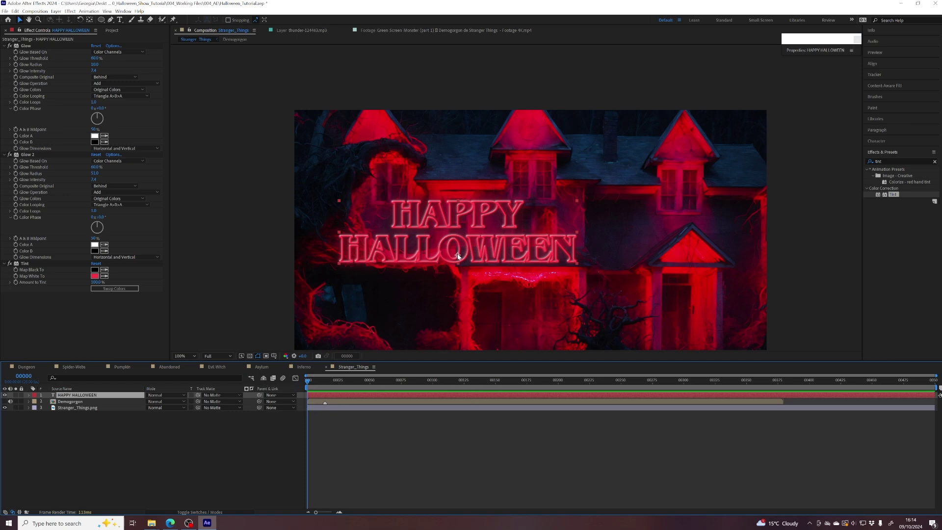
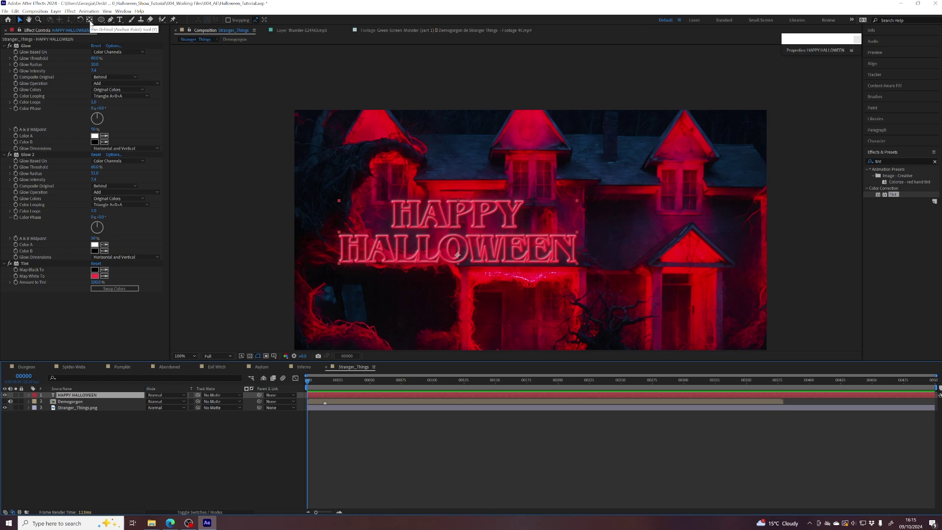
click(90, 21)
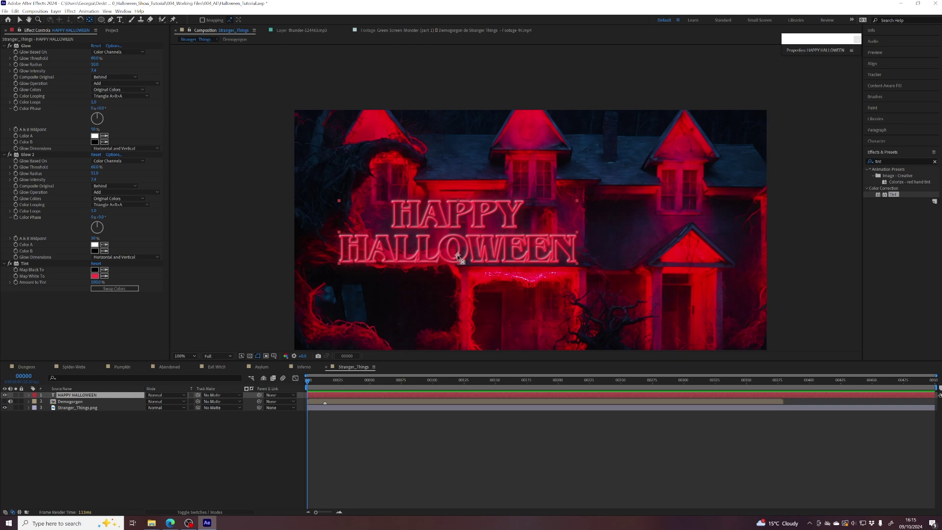
click(459, 253)
drag(459, 254, 467, 229)
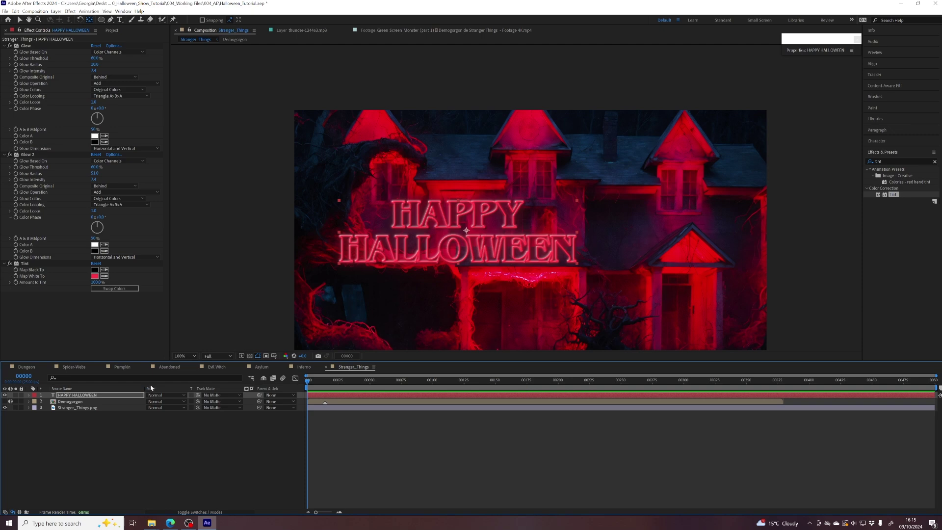
- Add a Scale keyframe at frame 00000 to the HAPPY HALLOWEEN layer and enlarge the title to about 4754%
click(65, 396)
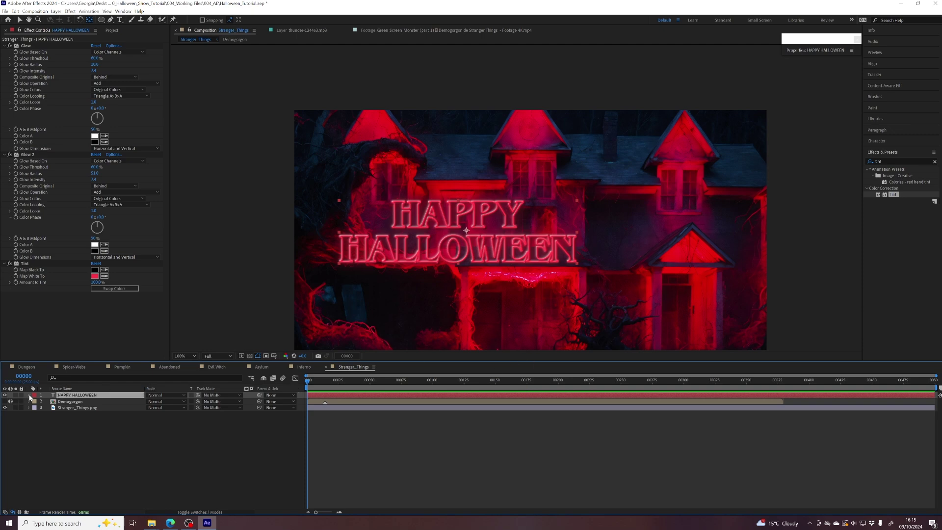
click(29, 395)
click(35, 420)
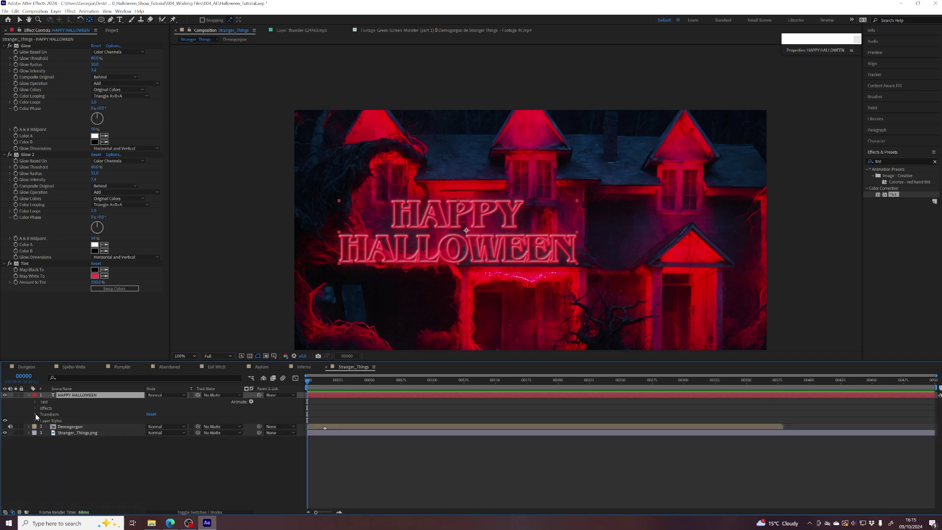
click(35, 415)
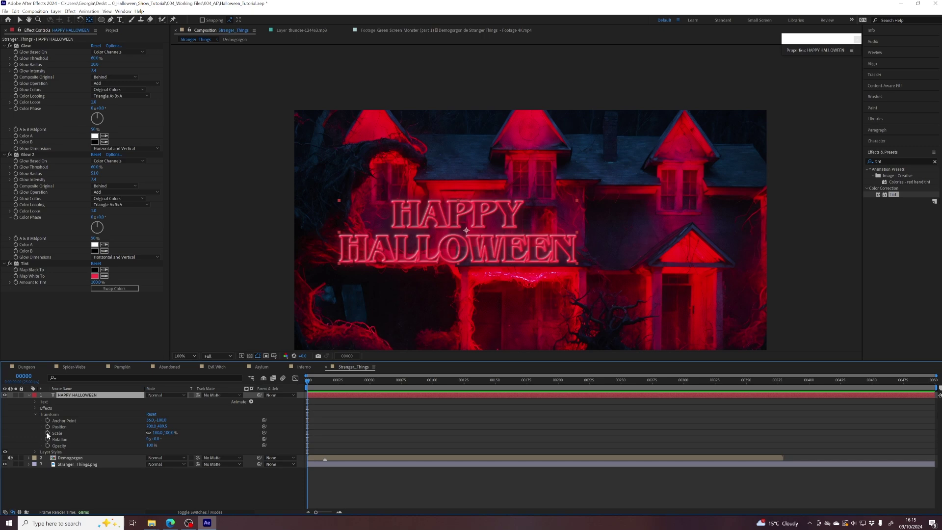
click(48, 434)
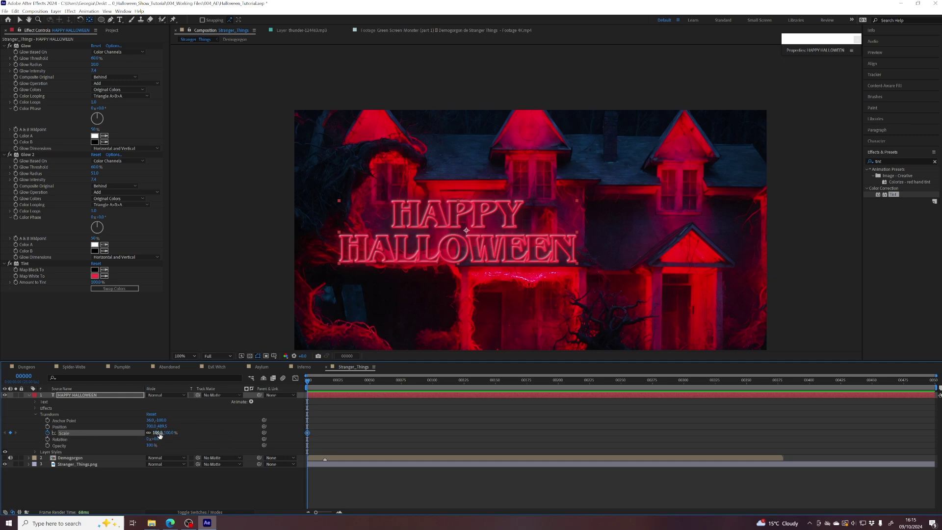
drag(157, 433, 503, 407)
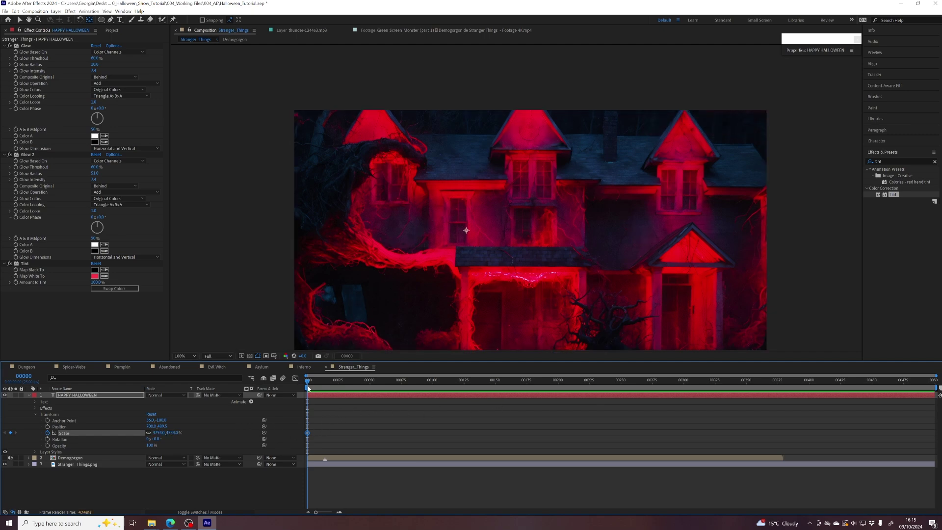
click(308, 433)
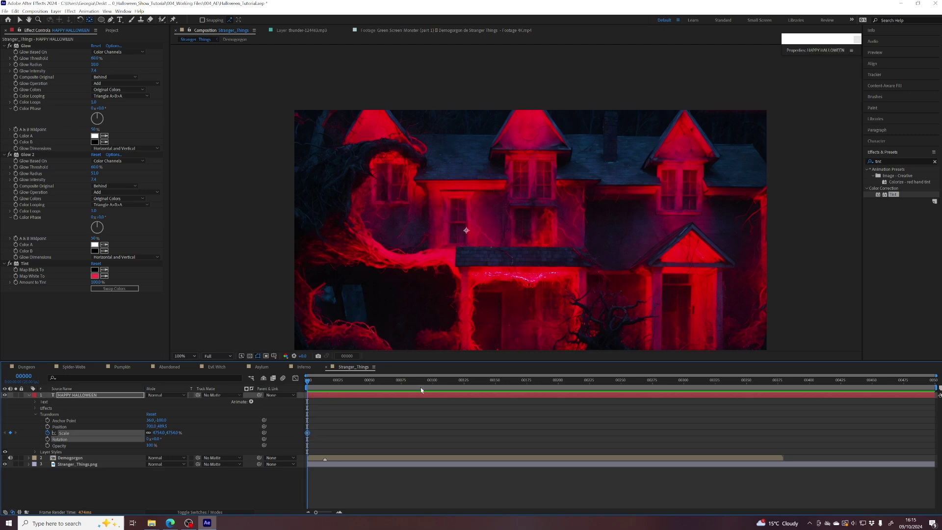
- Keyframe the title's Scale at 100% on frame 200
click(22, 376)
text(200)
key(Return)
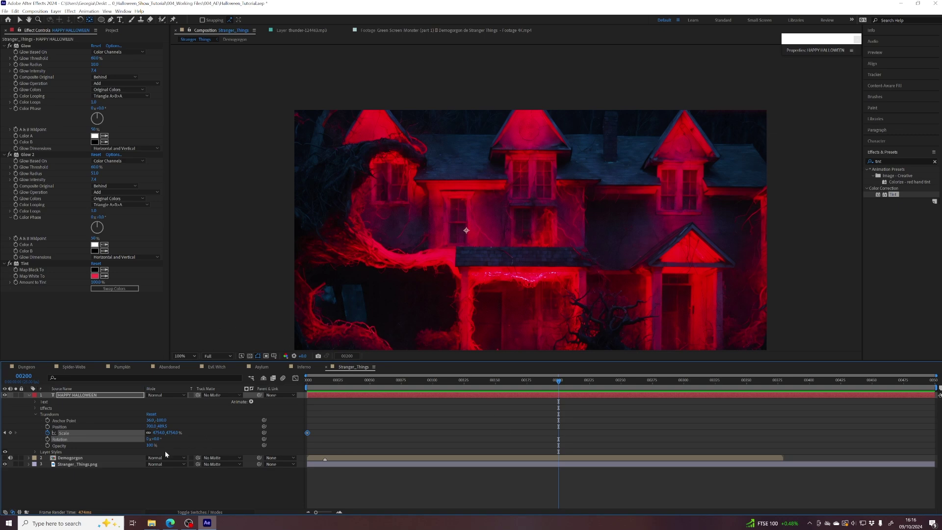
click(154, 432)
text(0)
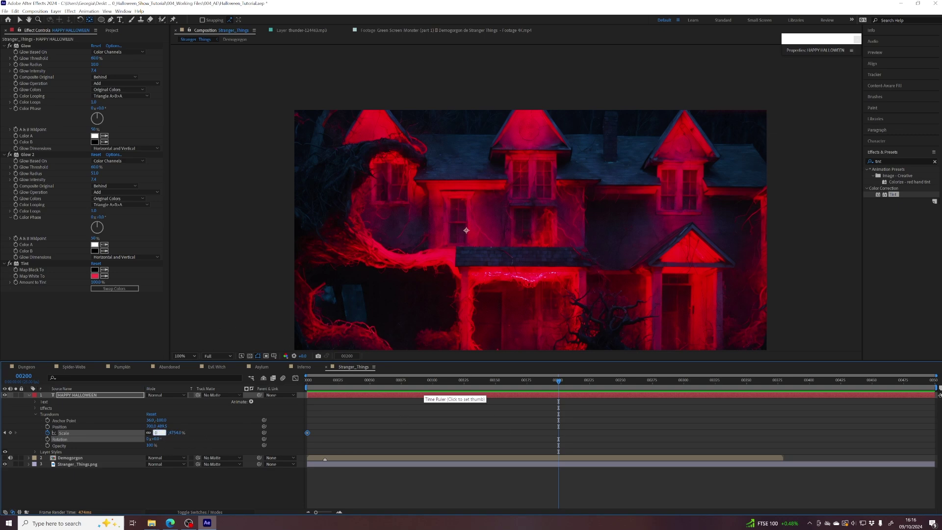
key(Return)
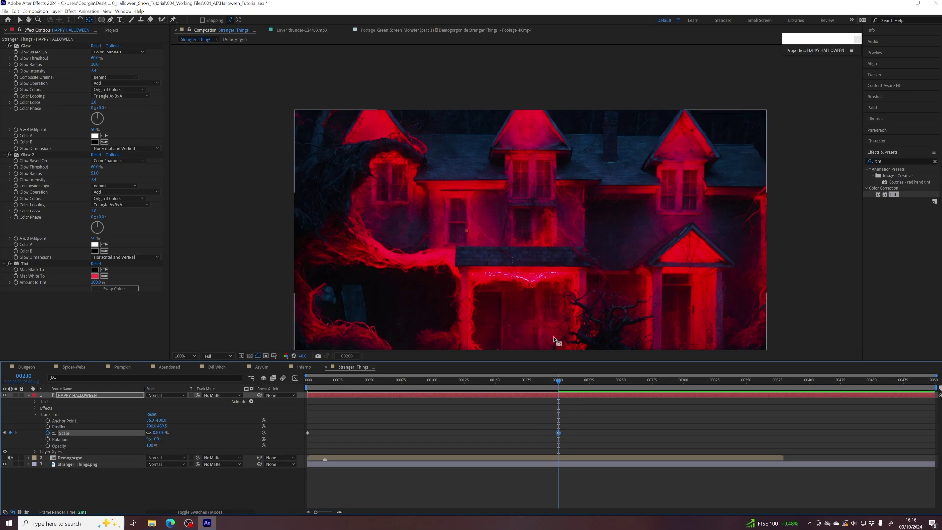
click(155, 432)
text(10)
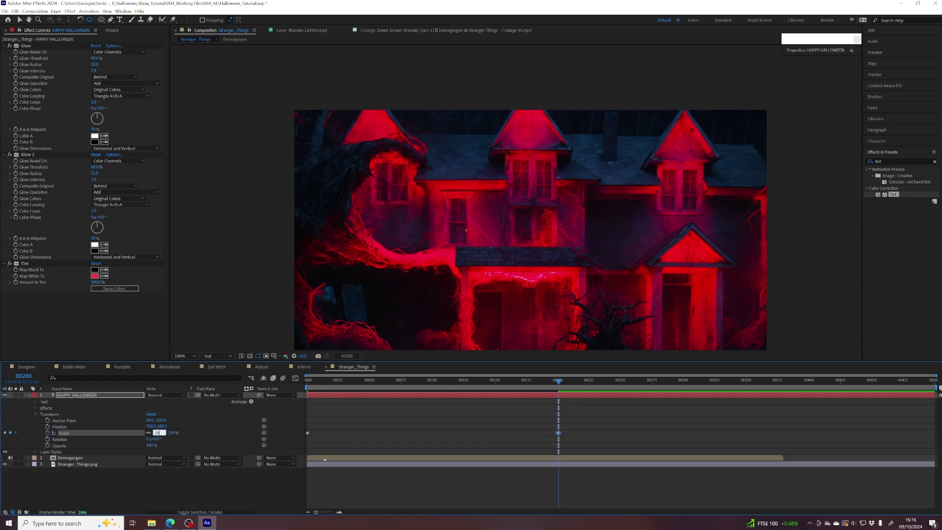
text(0)
key(Return)
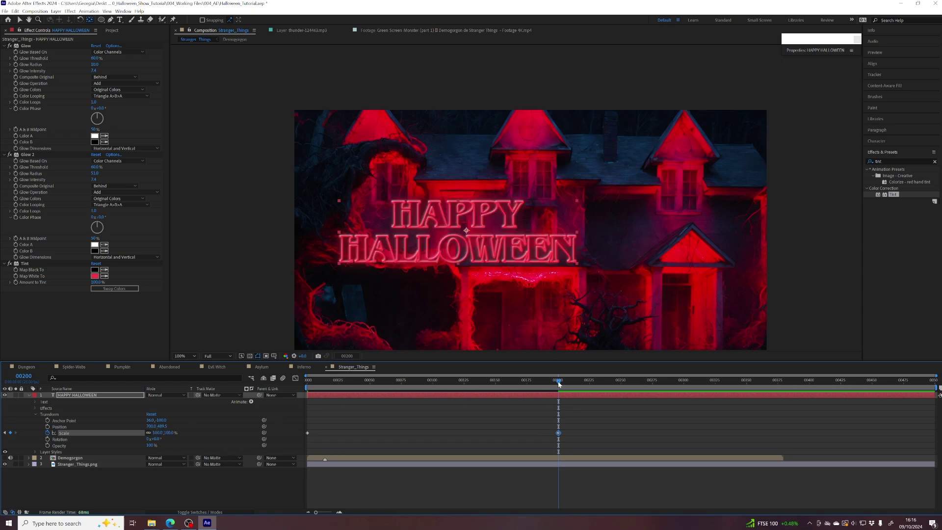
- Apply Easy Ease to the title's Scale keyframe at frame 200, check the motion around it, and collapse the layer
mouse_move(558, 383)
mouse_down()
mouse_move(501, 387)
mouse_move(552, 385)
mouse_up()
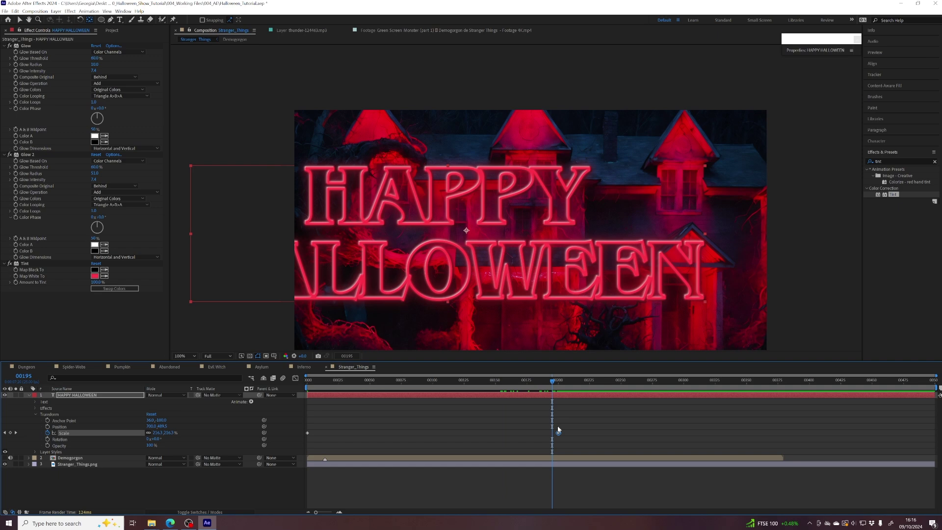
drag(542, 427, 559, 435)
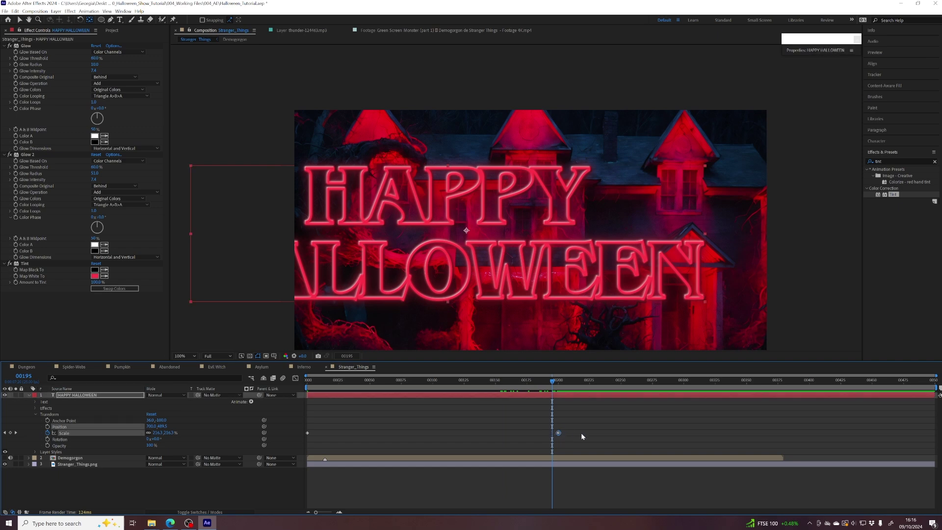
key(F9)
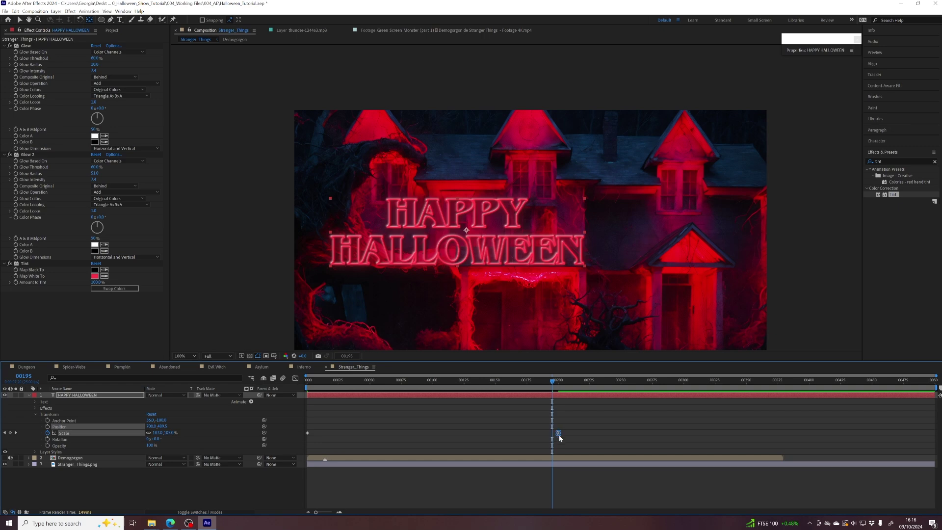
mouse_move(554, 383)
mouse_down()
mouse_move(500, 384)
mouse_move(559, 390)
mouse_up()
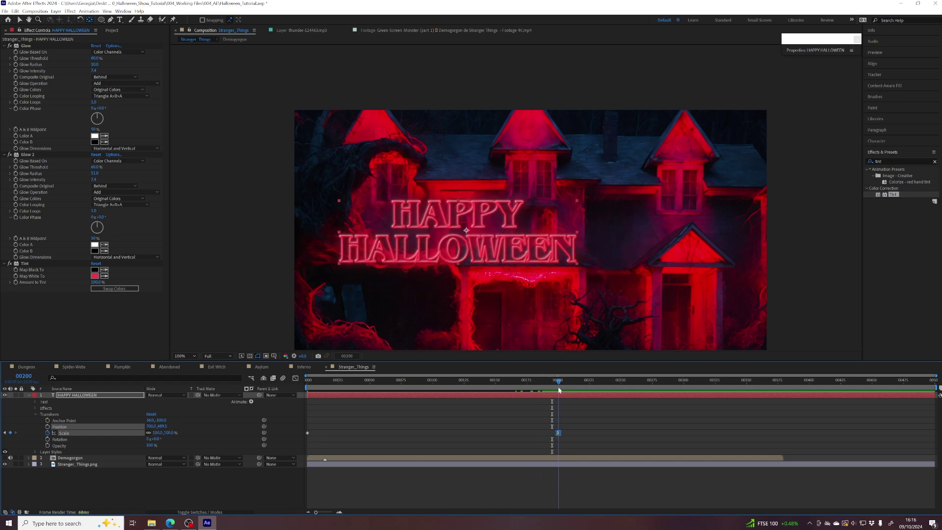
drag(550, 380, 540, 385)
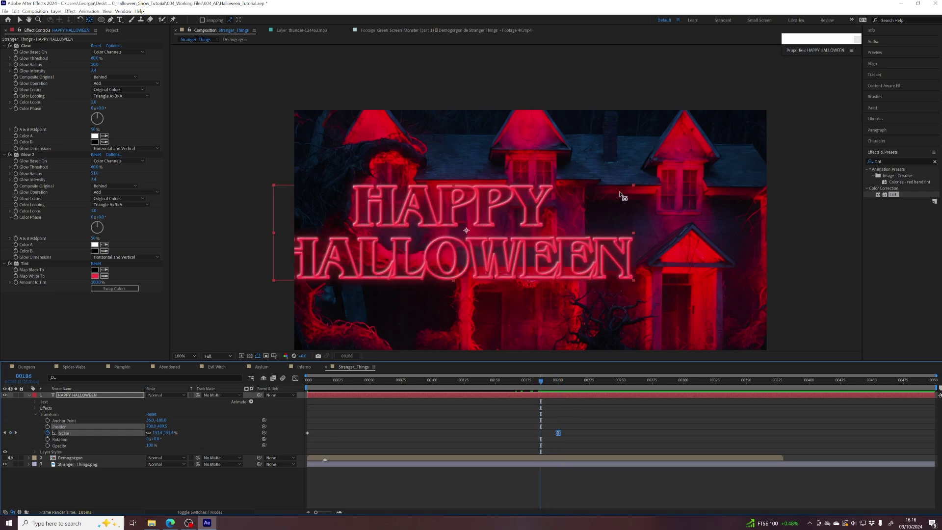
scroll(610, 267, down, 2)
drag(610, 267, 574, 257)
drag(540, 381, 557, 386)
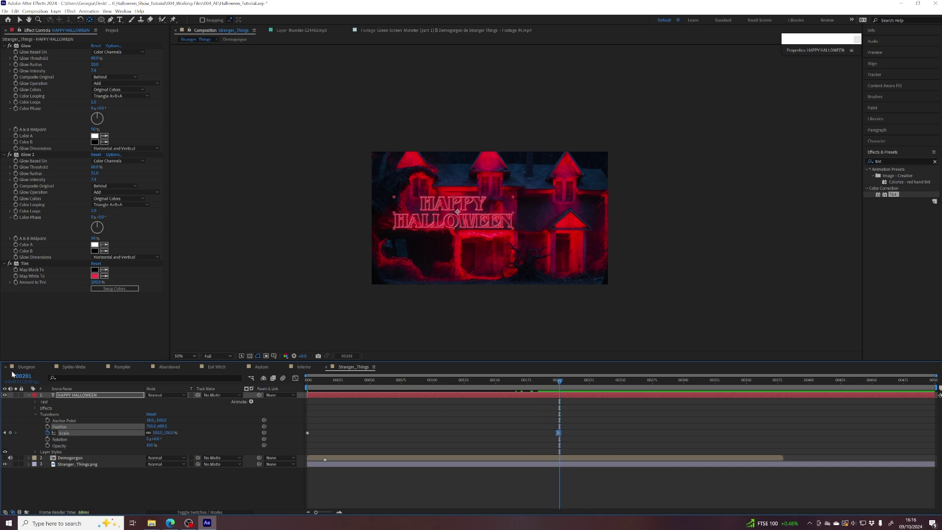
click(29, 396)
- Make the Demogorgon layer visible and move it above the HAPPY HALLOWEEN layer in the stack
click(70, 402)
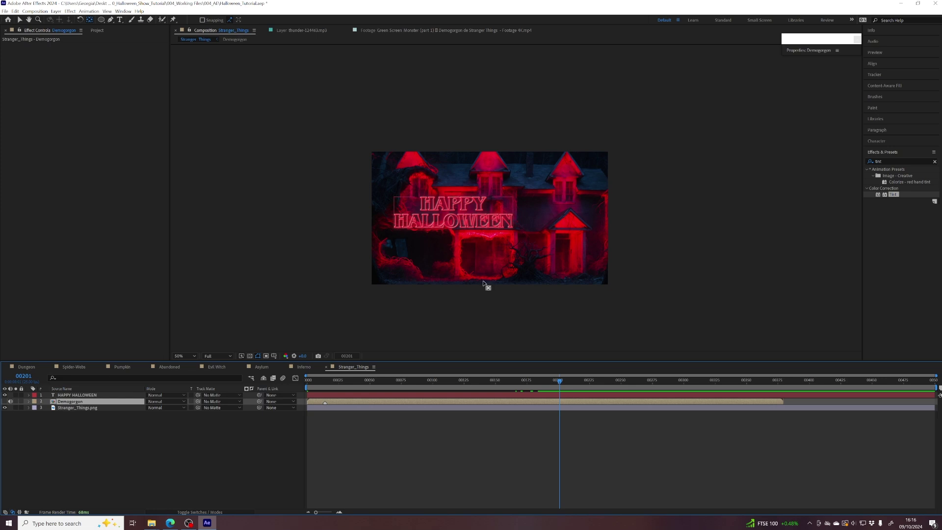
drag(645, 345, 553, 382)
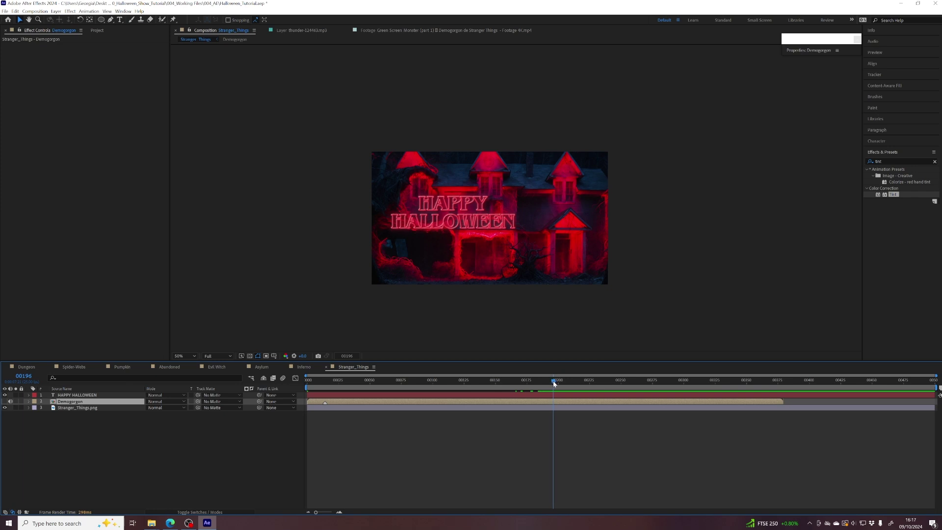
drag(553, 382, 563, 383)
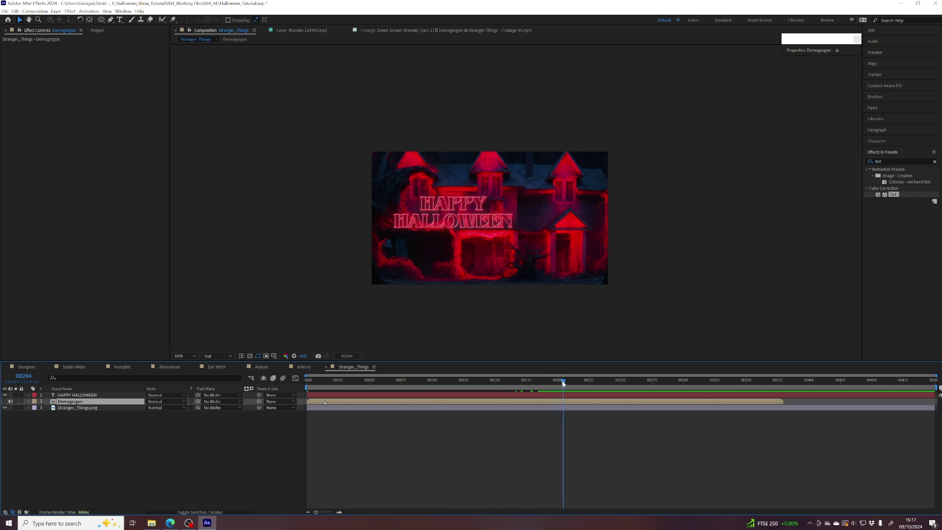
click(526, 301)
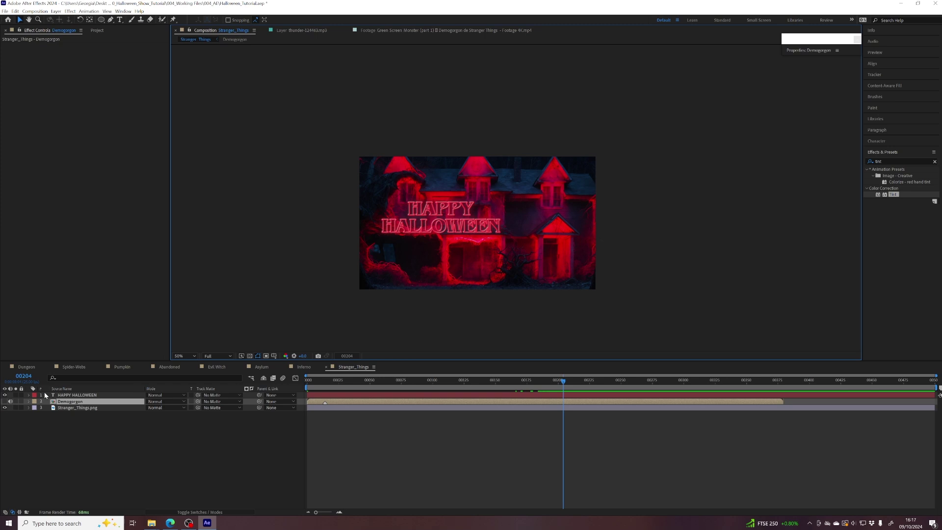
click(5, 401)
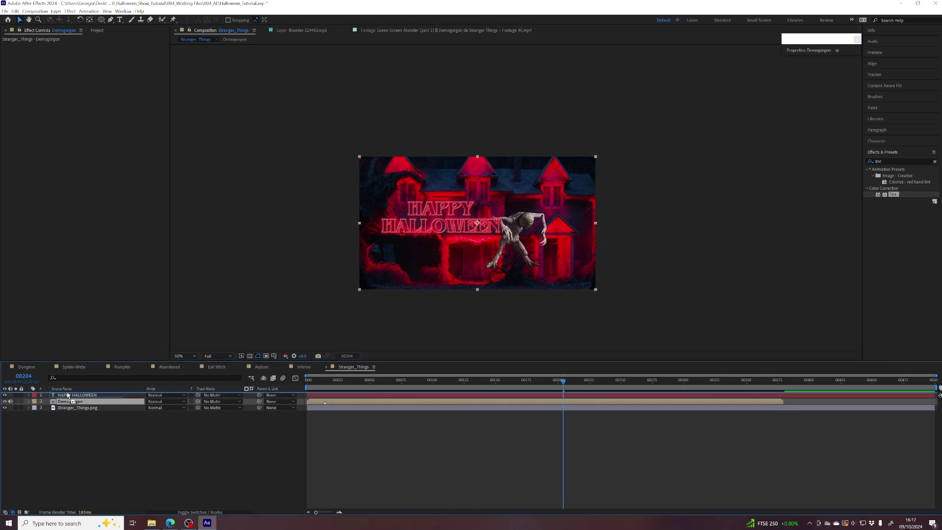
drag(68, 396, 68, 394)
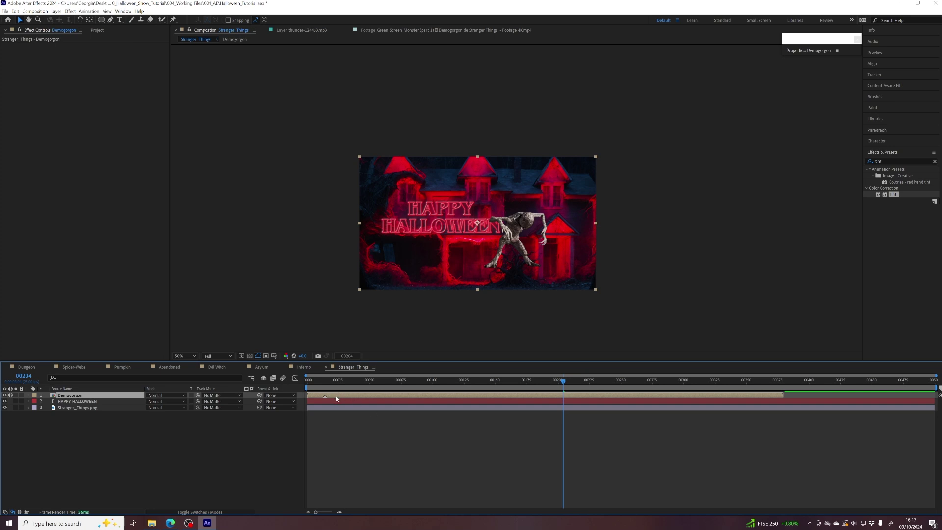
- Slide the Demogorgon layer along the timeline so its marker lines up with frame 00204, and check the timing
drag(336, 399, 575, 398)
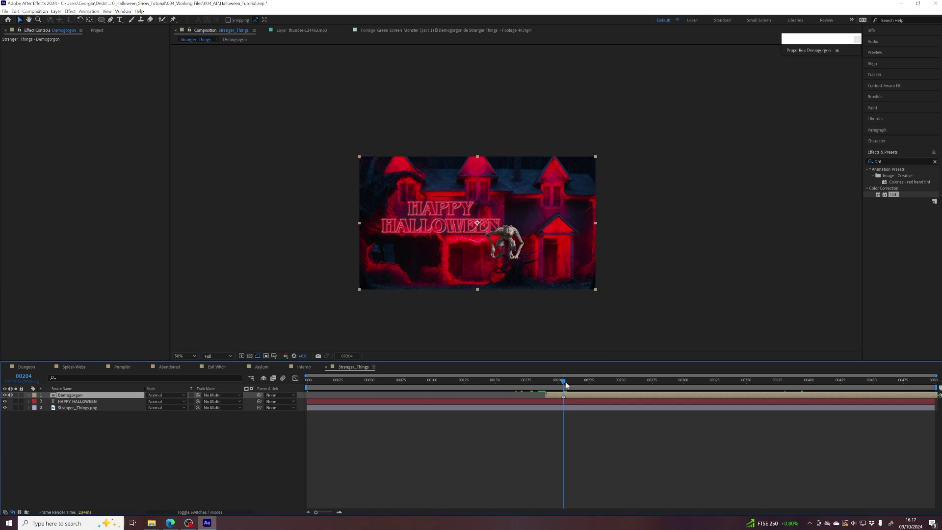
drag(566, 385, 651, 383)
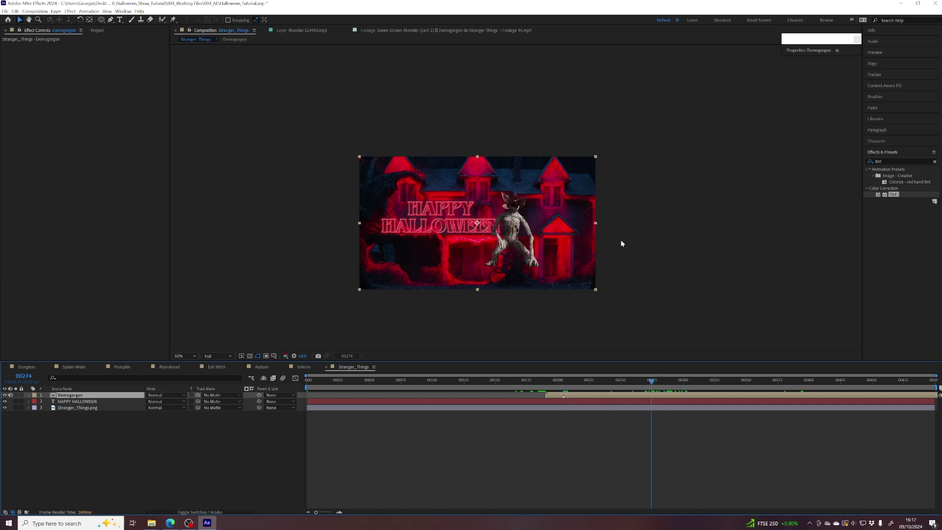
- Scale the Demogorgon up to about 114% and move it in front of the doorway below the title
mouse_move(593, 160)
mouse_down()
mouse_move(606, 142)
mouse_move(601, 151)
mouse_up()
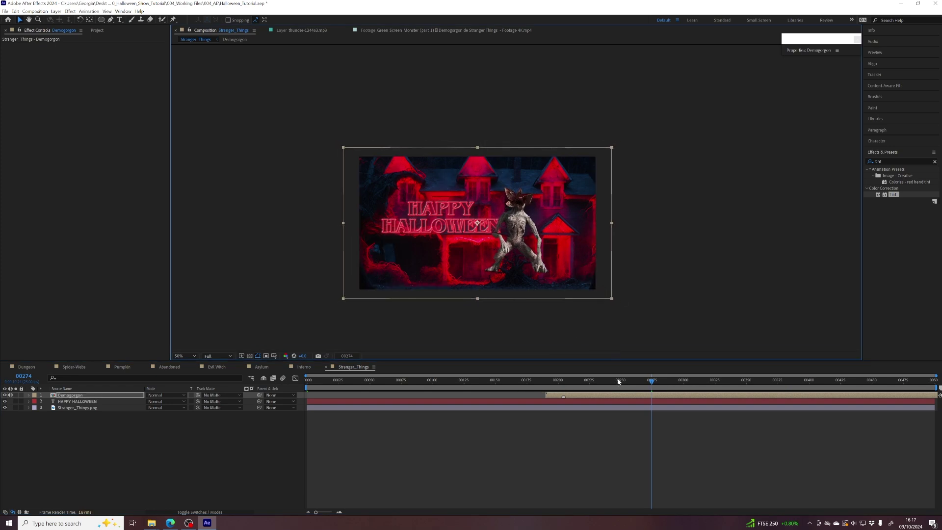
click(586, 381)
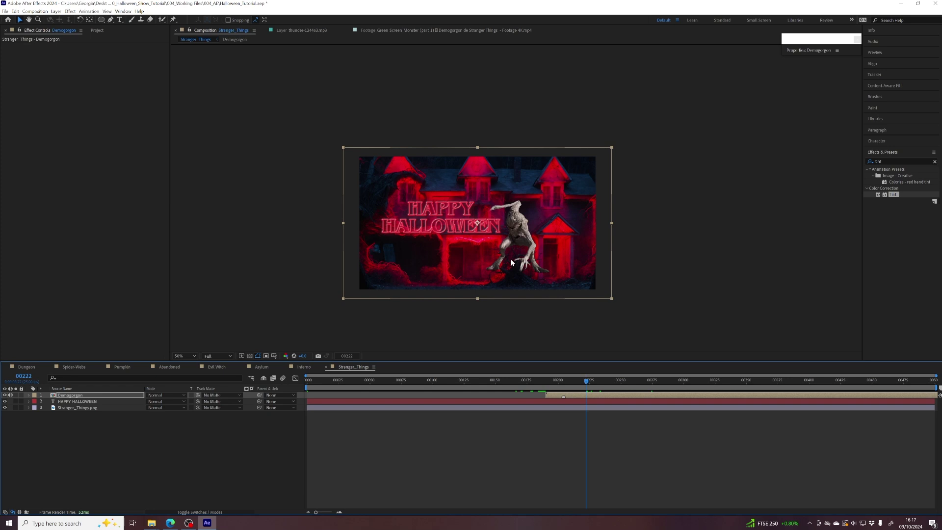
drag(522, 232, 484, 245)
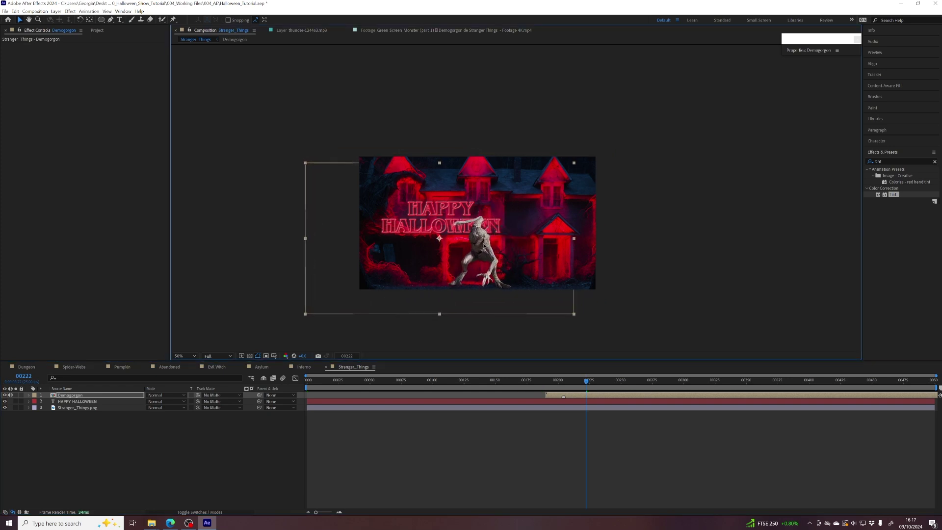
- Add a Position keyframe to the Demogorgon layer at frame 00221
mouse_move(587, 381)
mouse_down()
mouse_move(600, 382)
mouse_move(576, 382)
mouse_move(584, 382)
mouse_up()
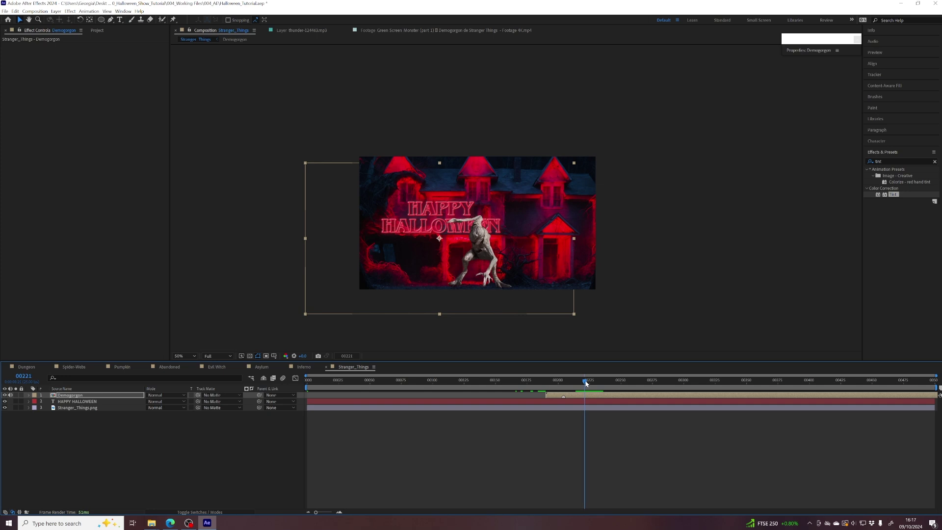
click(585, 397)
click(28, 396)
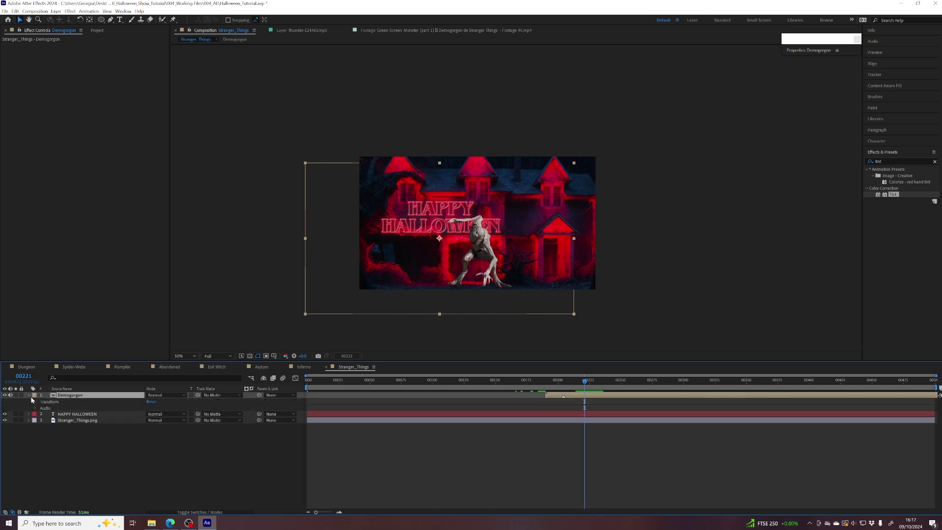
click(36, 402)
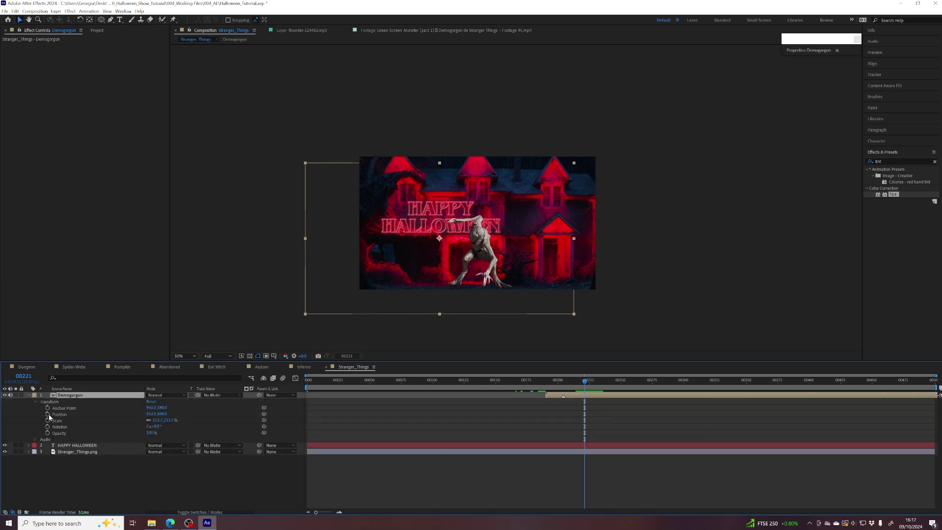
click(48, 415)
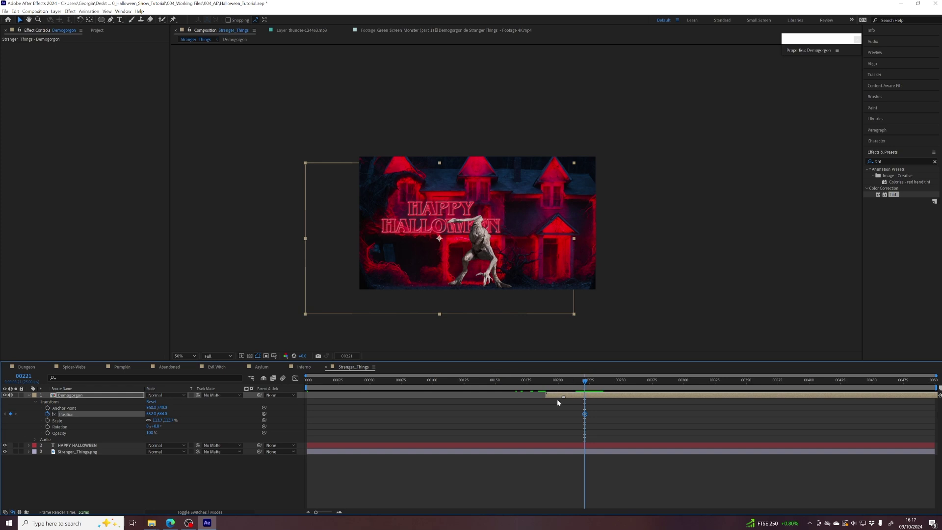
- At frame 00204, move the Demogorgon straight down below the bottom edge of the frame to add a starting Position keyframe
drag(570, 383, 568, 398)
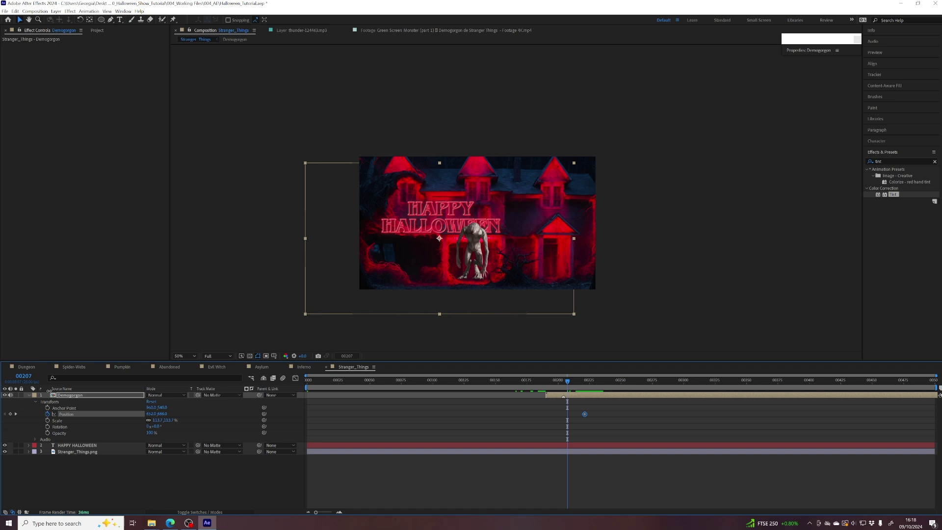
click(70, 396)
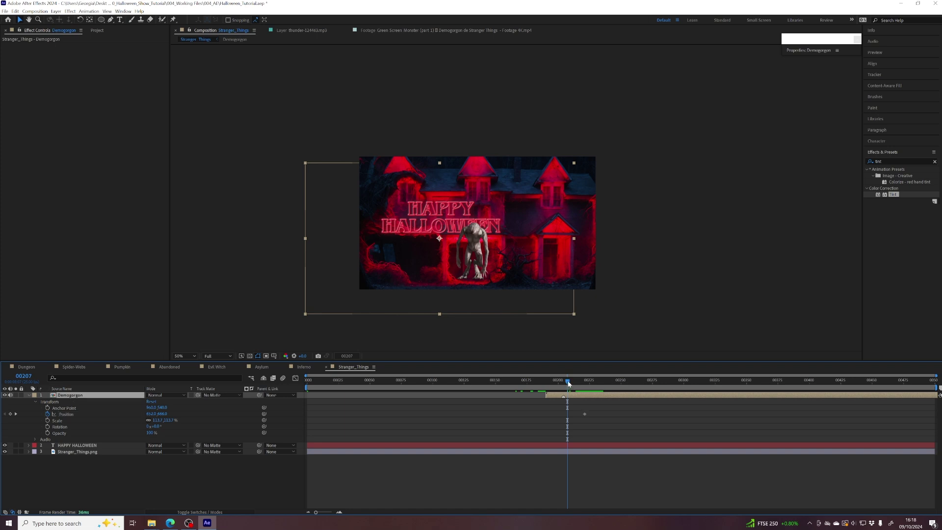
drag(568, 384, 564, 384)
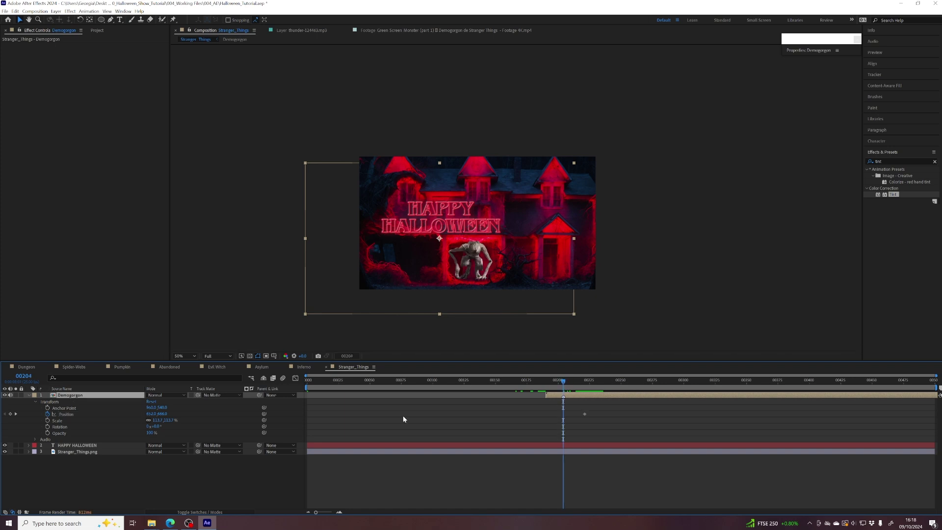
drag(485, 255, 480, 303)
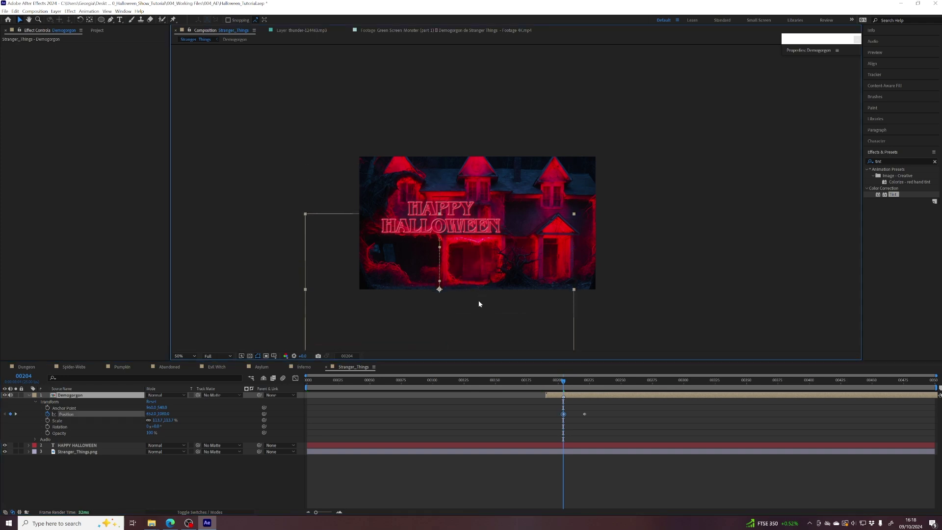
- Check the Demogorgon's entrance, then set the work area to begin at the layer's start, frame 00190
mouse_move(564, 383)
mouse_down()
mouse_move(583, 382)
mouse_move(547, 384)
mouse_up()
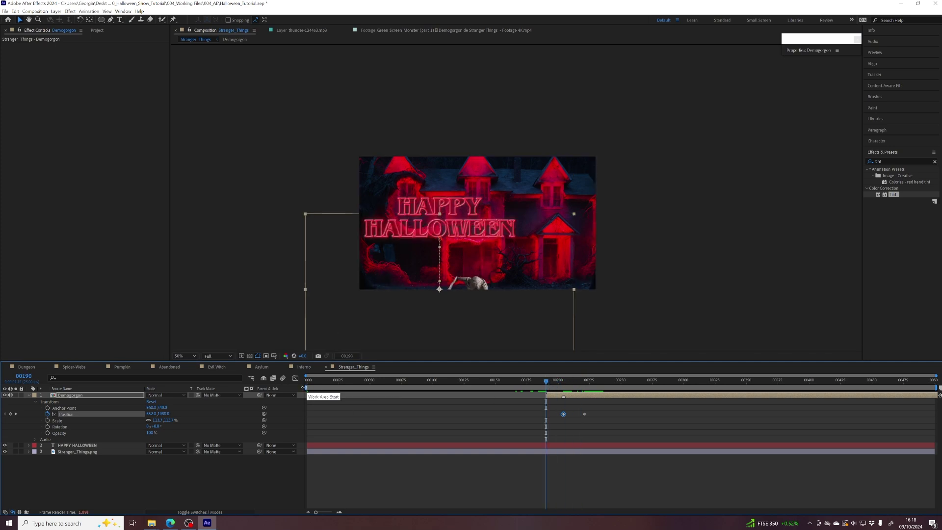
drag(546, 381, 554, 381)
mouse_move(303, 387)
mouse_down()
mouse_move(557, 388)
mouse_move(306, 387)
mouse_up()
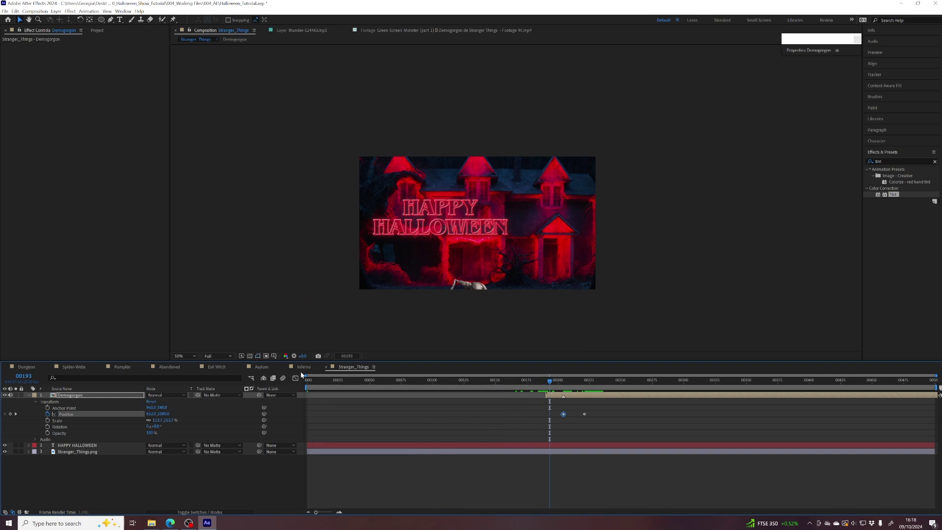
click(314, 382)
key(space)
key(space)
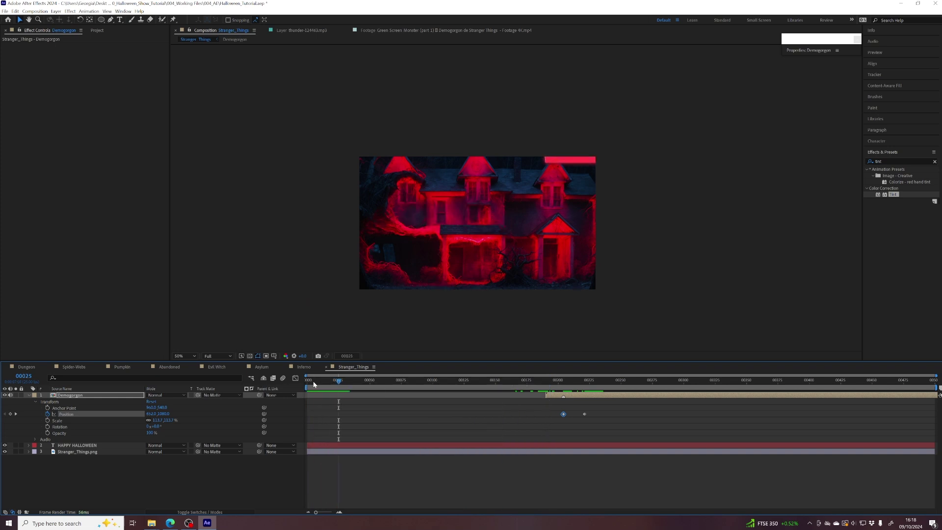
key(i)
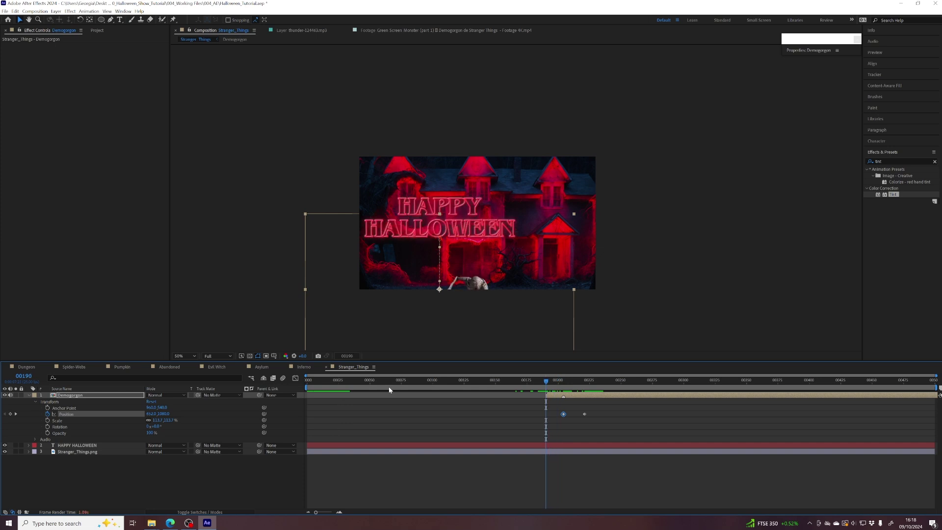
drag(301, 386, 538, 394)
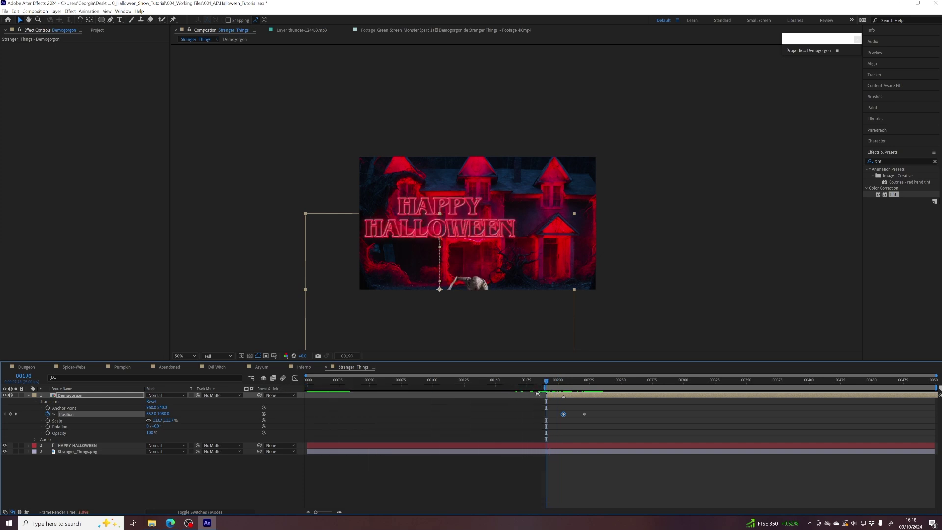
- Preview the Demogorgon's rise and trim the start of its layer to the first Position keyframe at frame 00204
key(space)
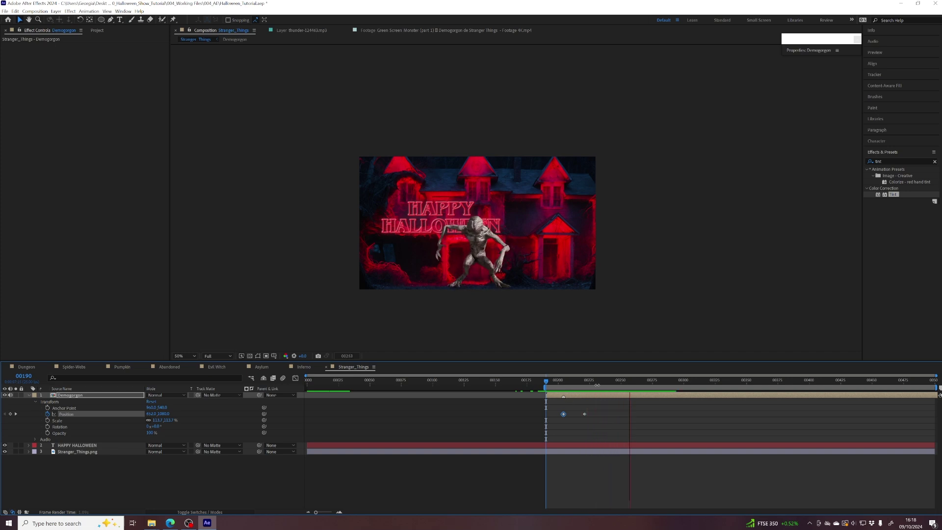
key(space)
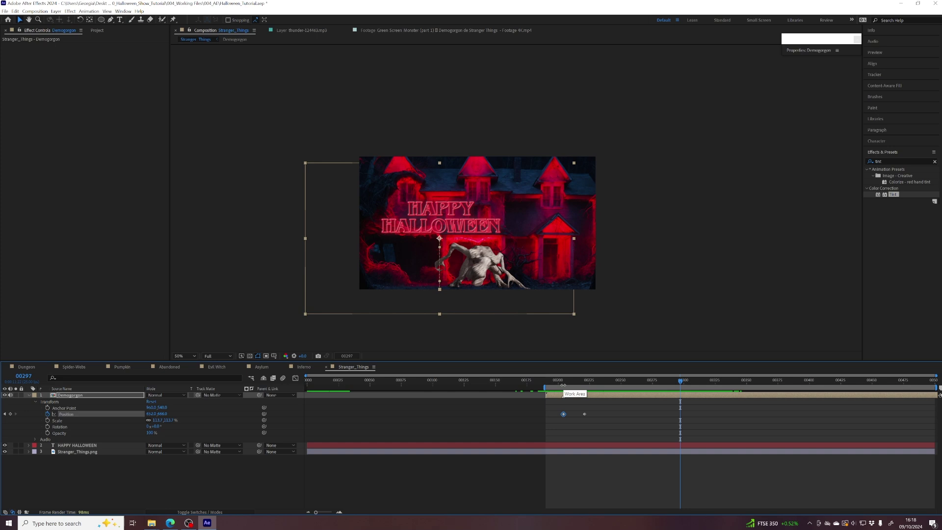
key(space)
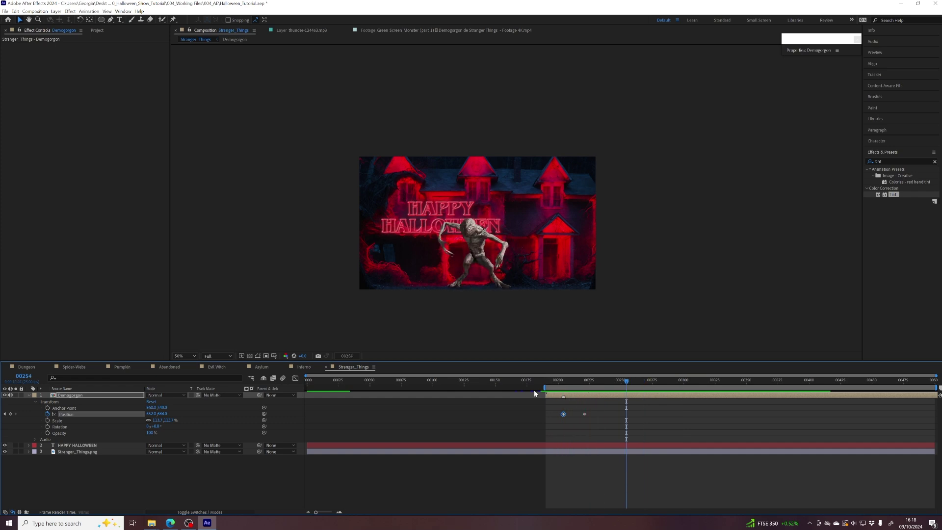
click(557, 383)
drag(557, 382, 592, 383)
click(548, 396)
key(space)
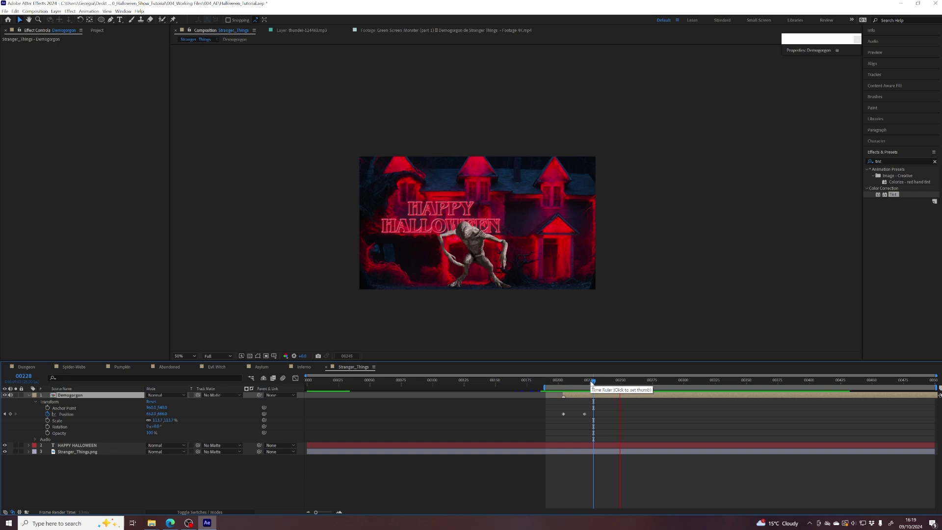
- Slide the Demogorgon layer earlier so it starts at about frame 00193, begin the work area shortly before it, and preview the timing
key(space)
drag(562, 384, 516, 387)
key(space)
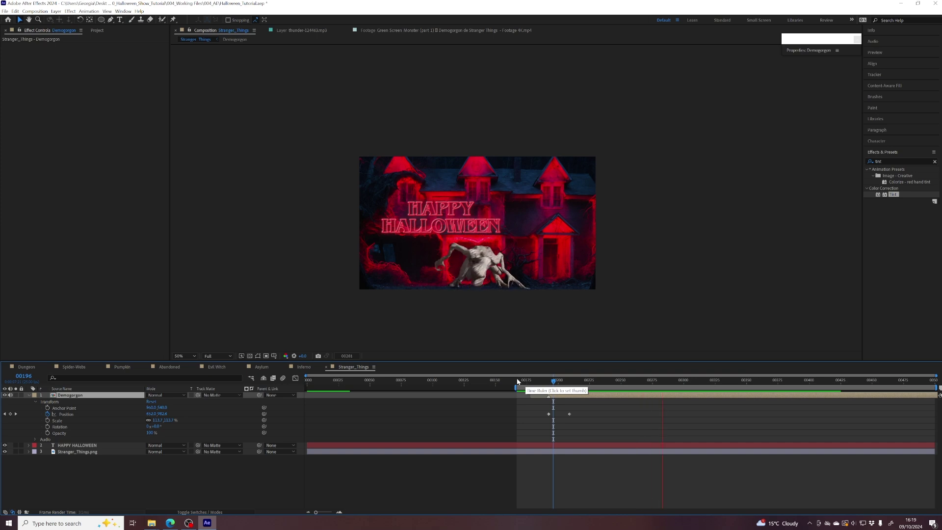
- Find the Curves effect and apply it to the Demogorgon layer
click(641, 382)
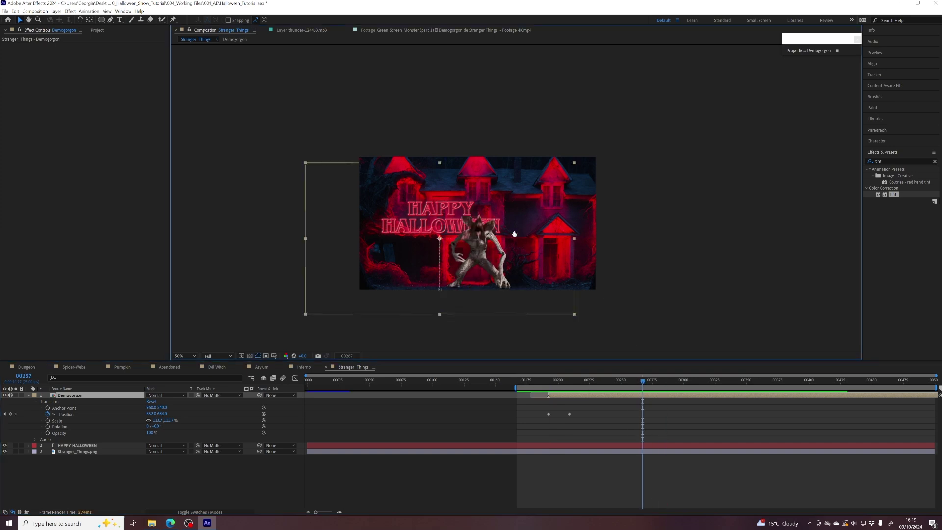
key(slash)
drag(516, 195, 542, 244)
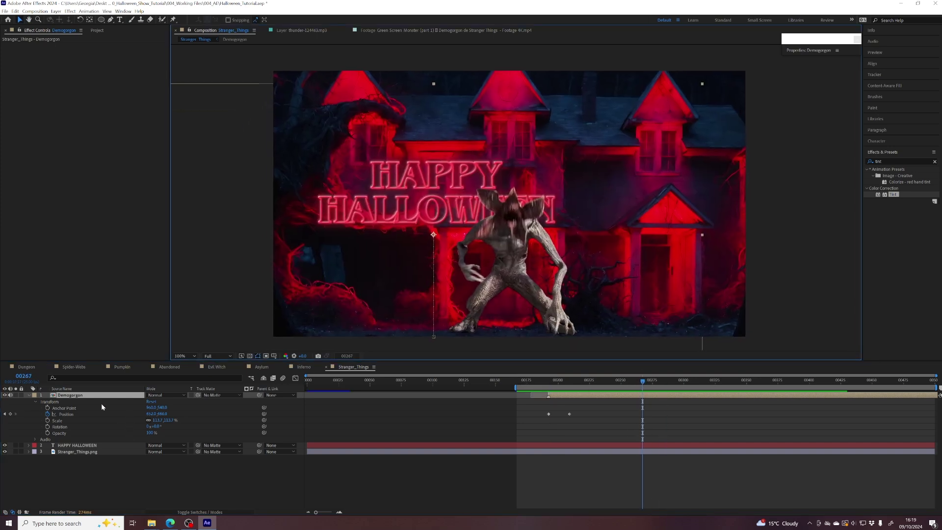
click(59, 397)
key(ctrl+grave)
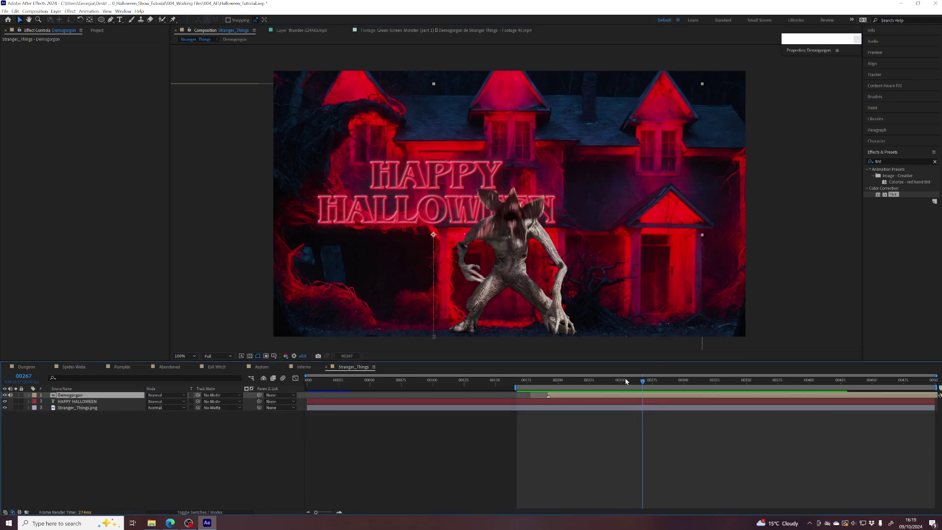
drag(626, 380, 617, 382)
click(885, 162)
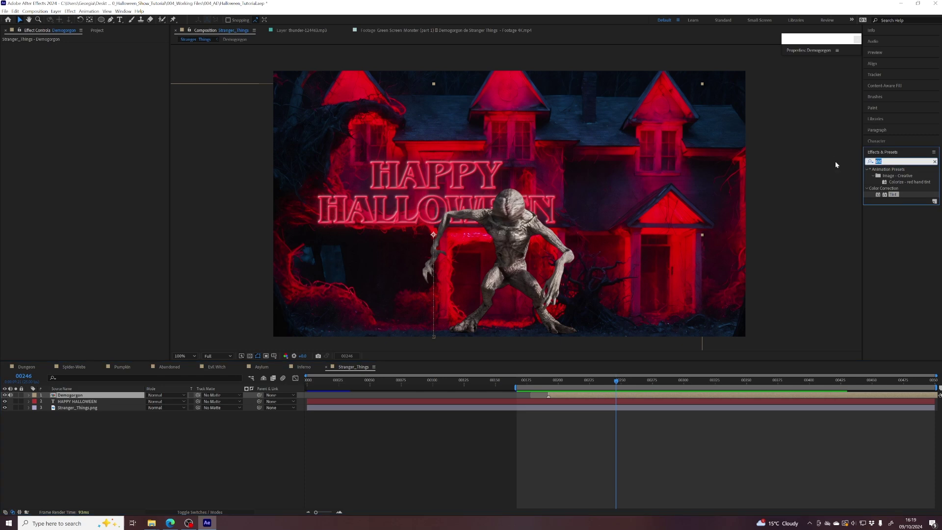
text(curv)
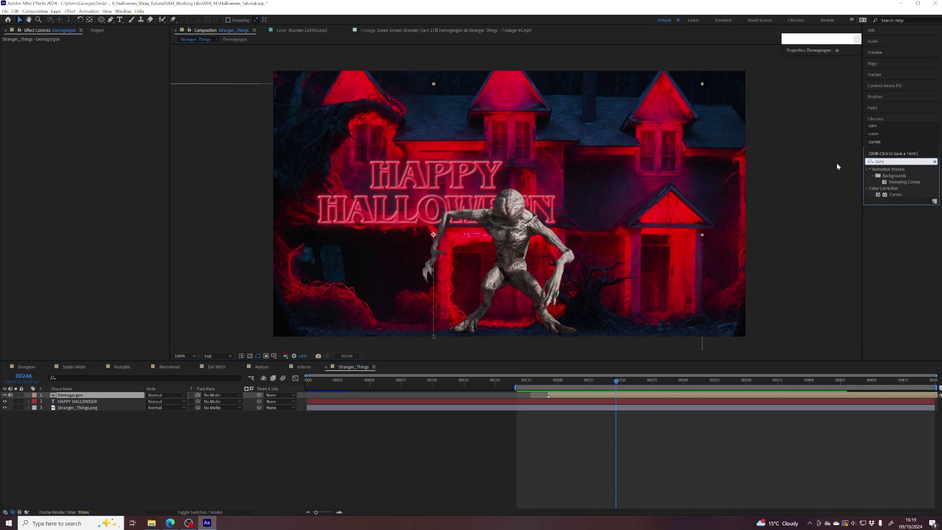
double_click(893, 196)
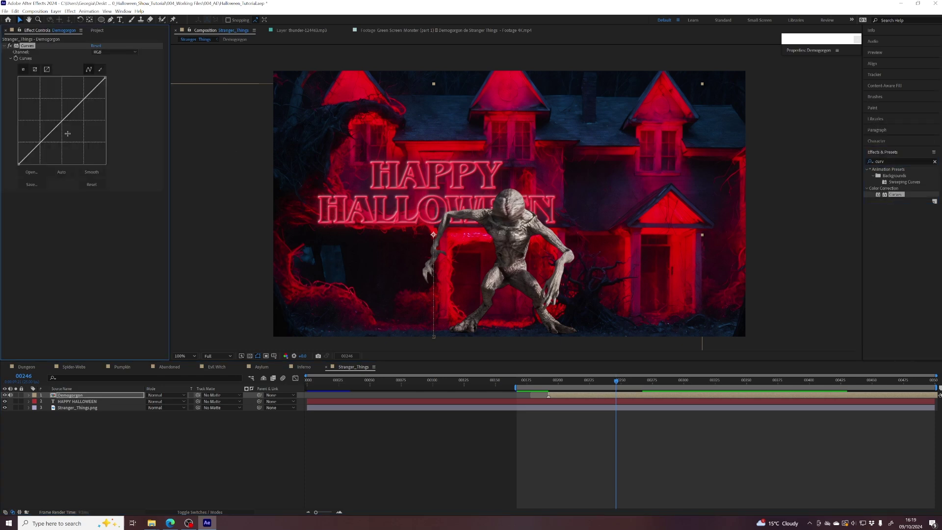
- Raise the midpoint of the Red channel curve to give the Demogorgon a reddish tone, and check it on other frames
click(97, 53)
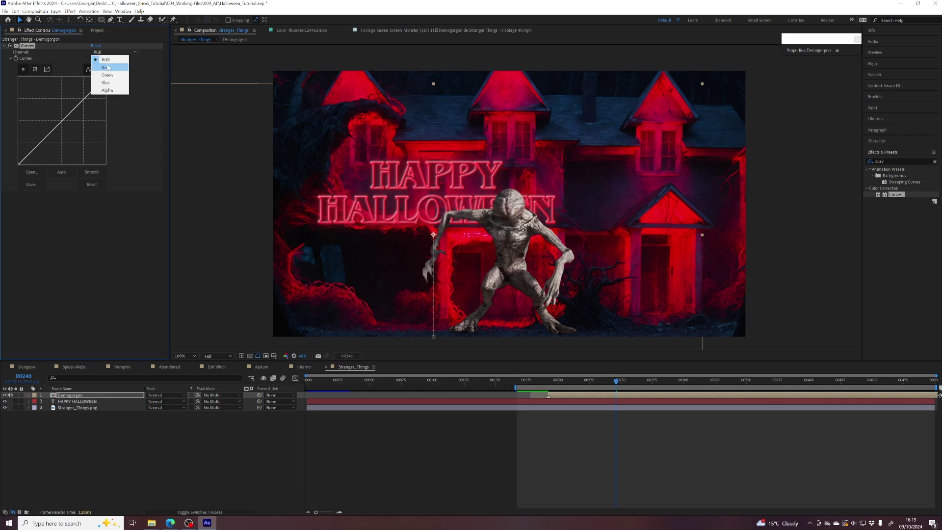
click(112, 71)
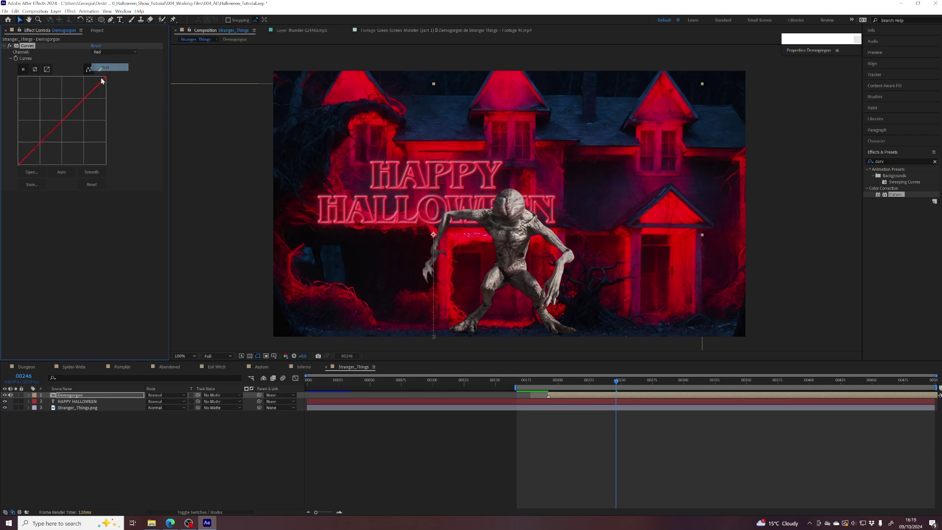
click(62, 122)
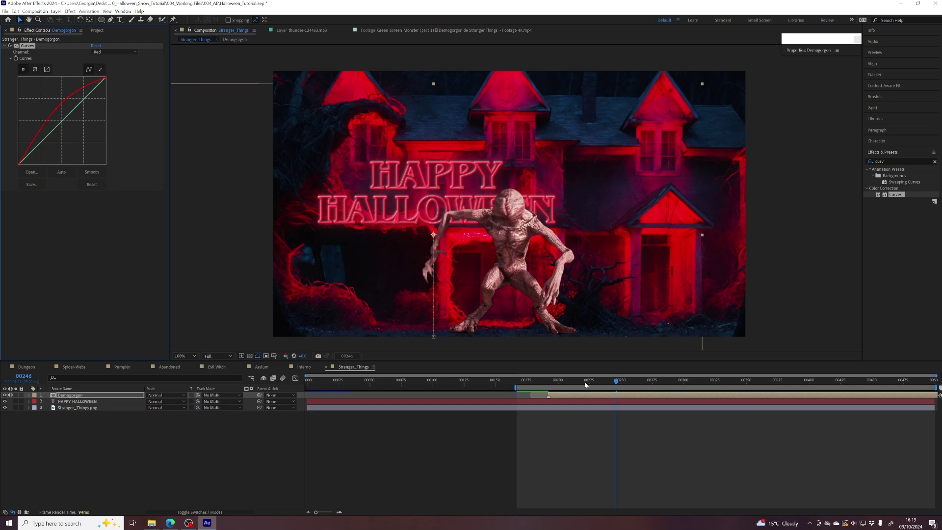
mouse_move(575, 382)
mouse_down()
mouse_move(622, 382)
mouse_move(593, 383)
mouse_up()
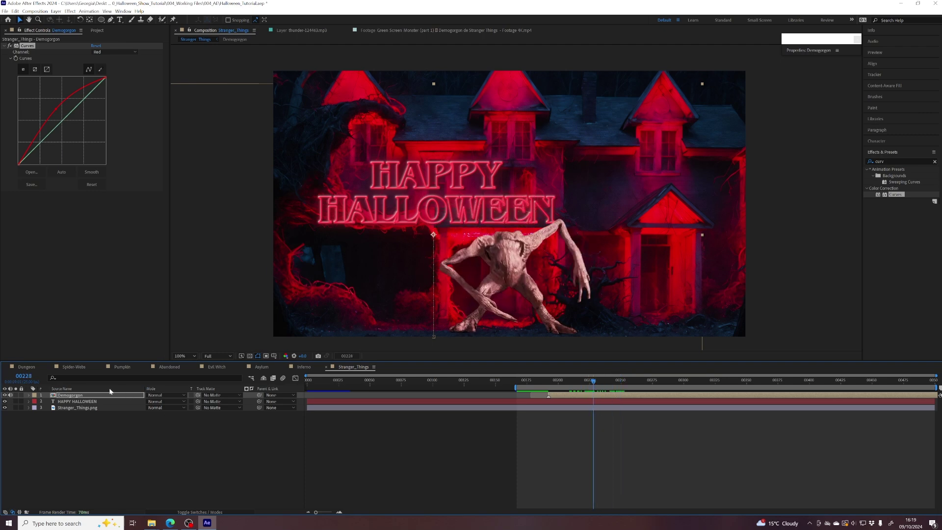
- Add a Drop Shadow layer style to the Demogorgon and adjust its angle, distance and size for a soft, offset shadow
right_click(70, 395)
mouse_move(122, 284)
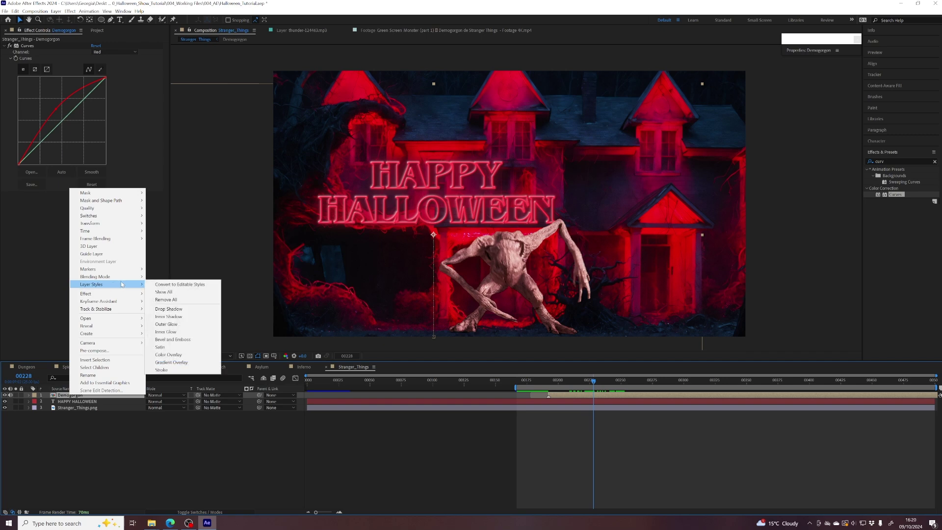
click(168, 309)
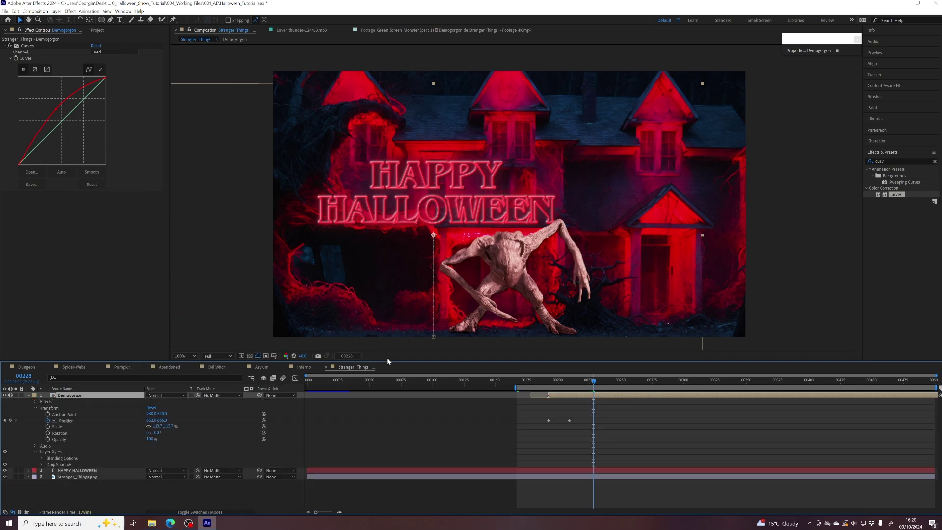
click(42, 464)
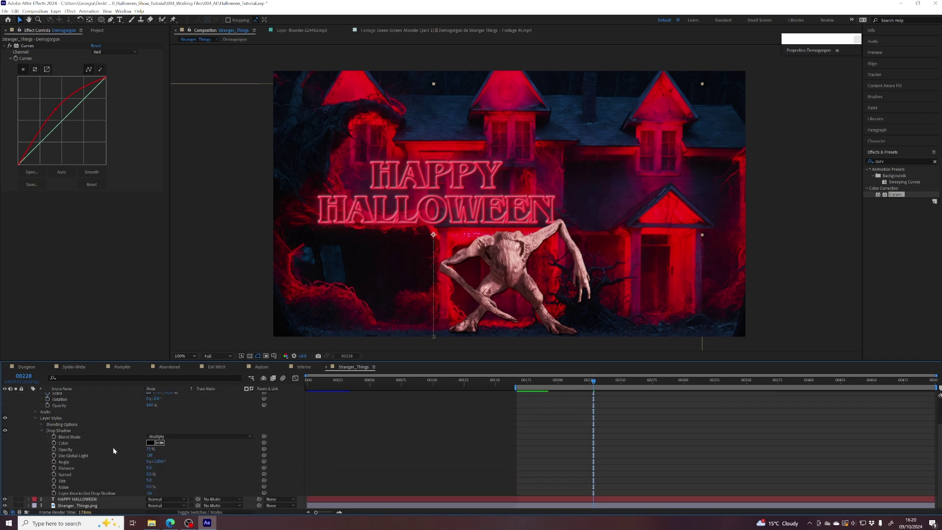
mouse_move(150, 469)
mouse_down()
mouse_move(169, 466)
mouse_move(106, 467)
mouse_move(156, 468)
mouse_move(153, 480)
mouse_up()
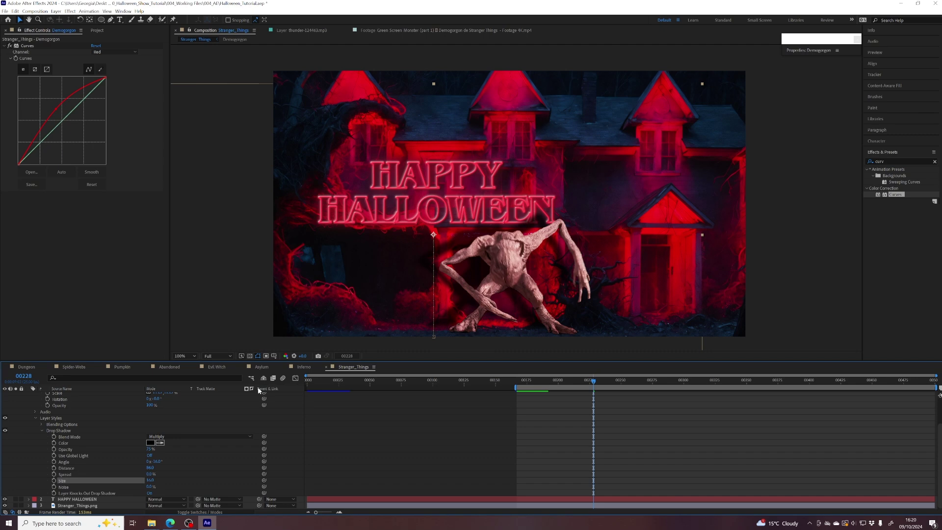
- Increase the drop shadow's distance and fine-tune its angle so it falls farther behind the Demogorgon, and check it at frame 00246
drag(591, 384, 611, 383)
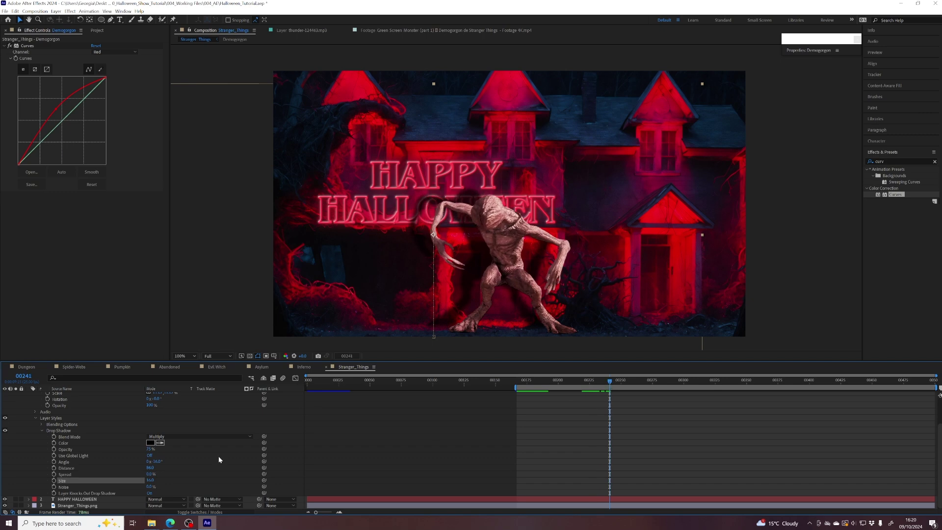
mouse_move(152, 468)
mouse_down()
mouse_move(170, 464)
mouse_move(152, 461)
mouse_move(160, 461)
mouse_up()
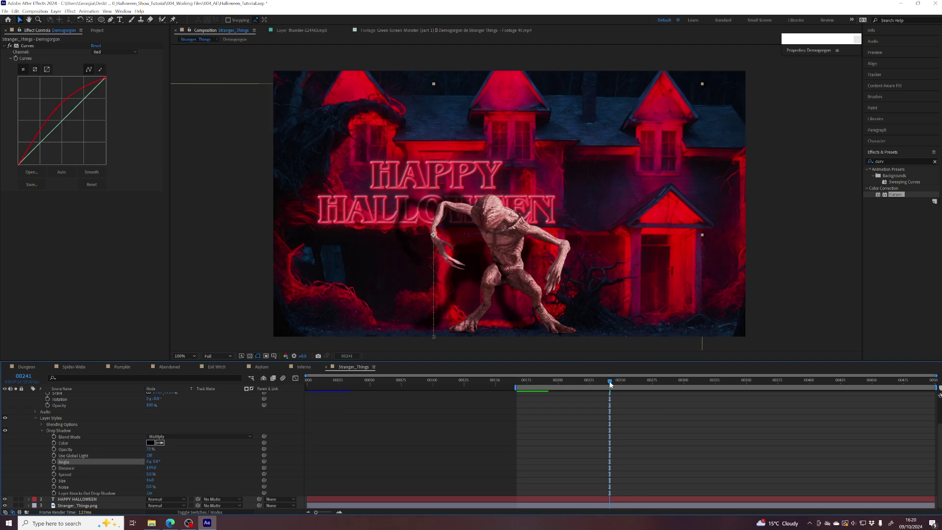
drag(611, 385, 616, 384)
scroll(85, 401, up, 3)
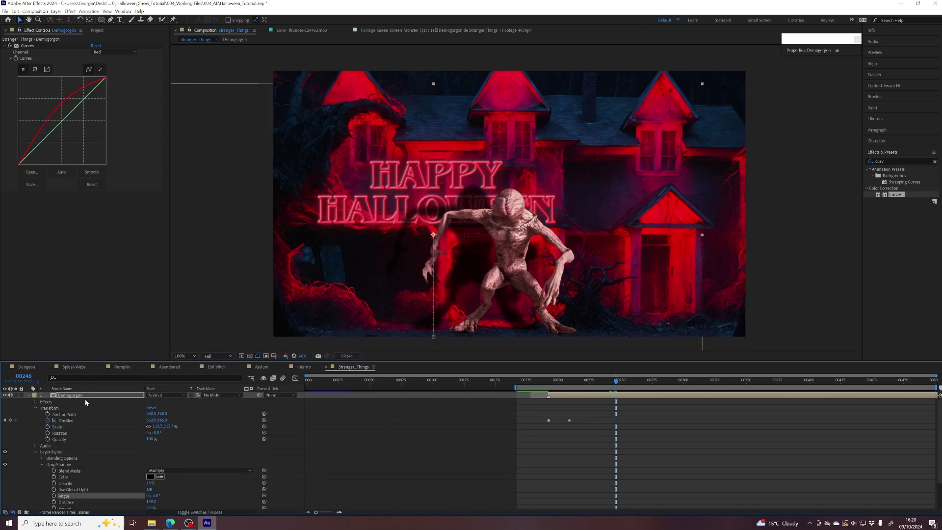
click(29, 396)
- Change the HAPPY HALLOWEEN layer's Tint Map White To colour to a deep red sampled from the glowing facade
click(77, 401)
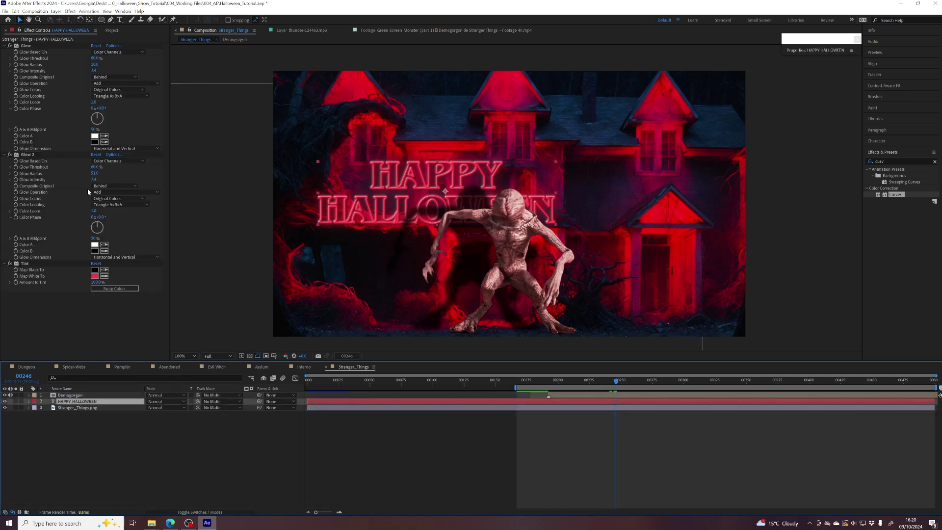
click(95, 275)
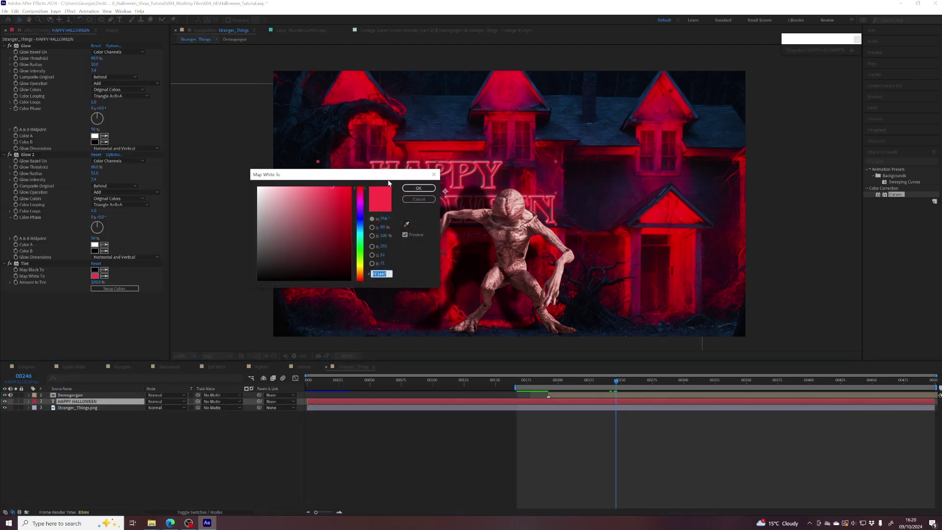
drag(389, 183, 288, 168)
click(305, 209)
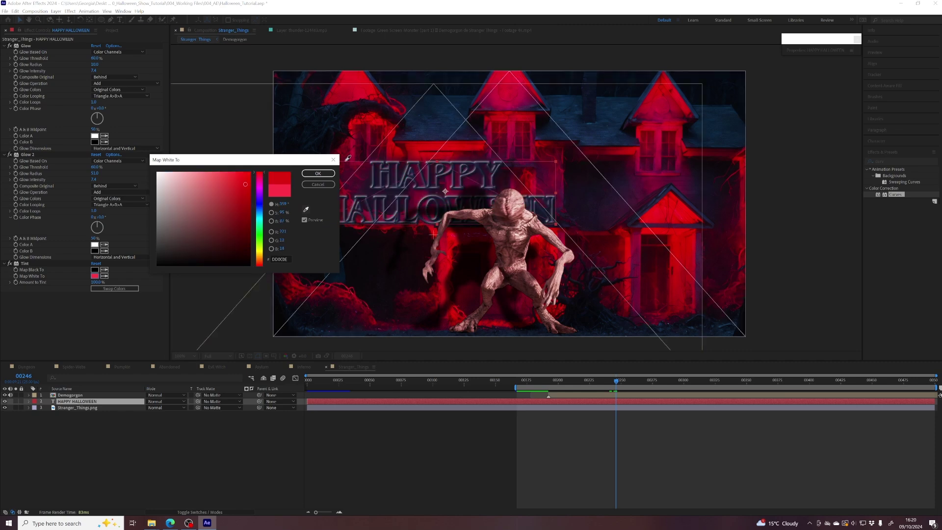
click(427, 147)
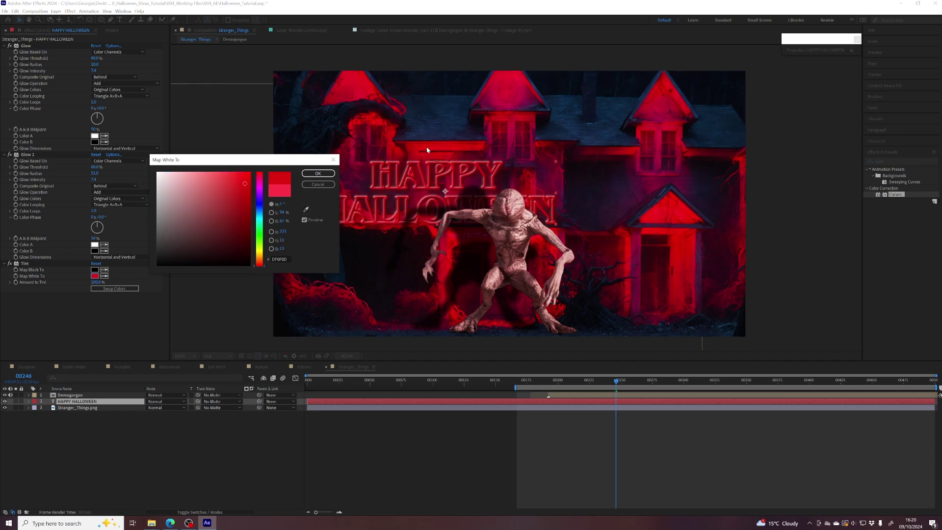
click(318, 173)
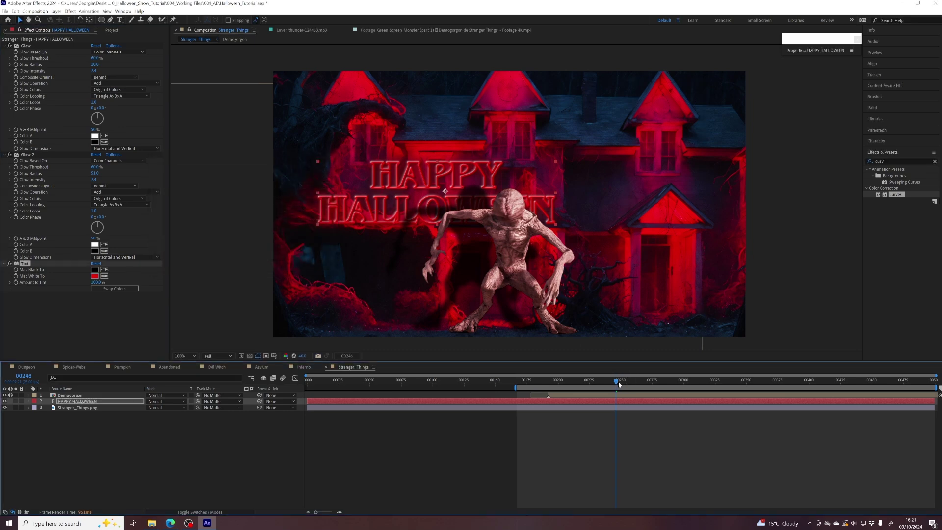
- Play back the composition and check the recoloured title and the Demogorgon with its shadow at frames 00259 and 00271
drag(618, 381, 633, 382)
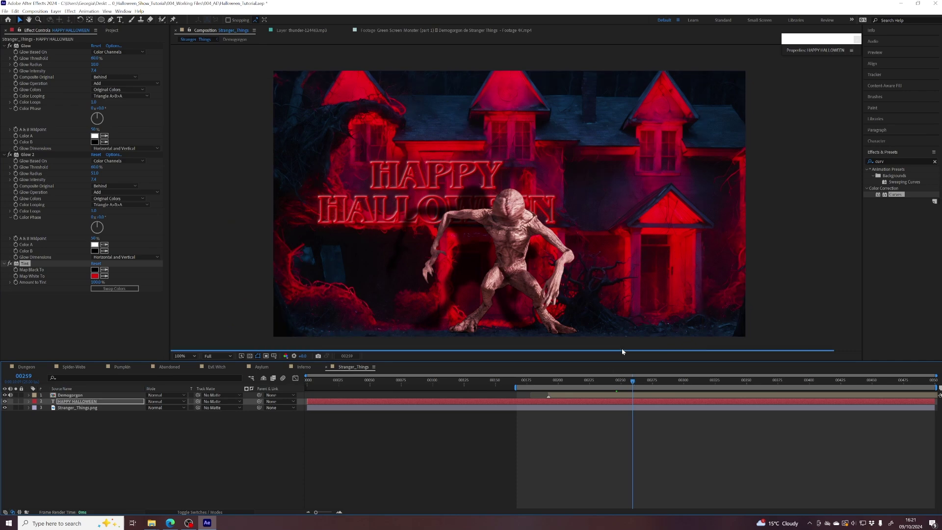
key(space)
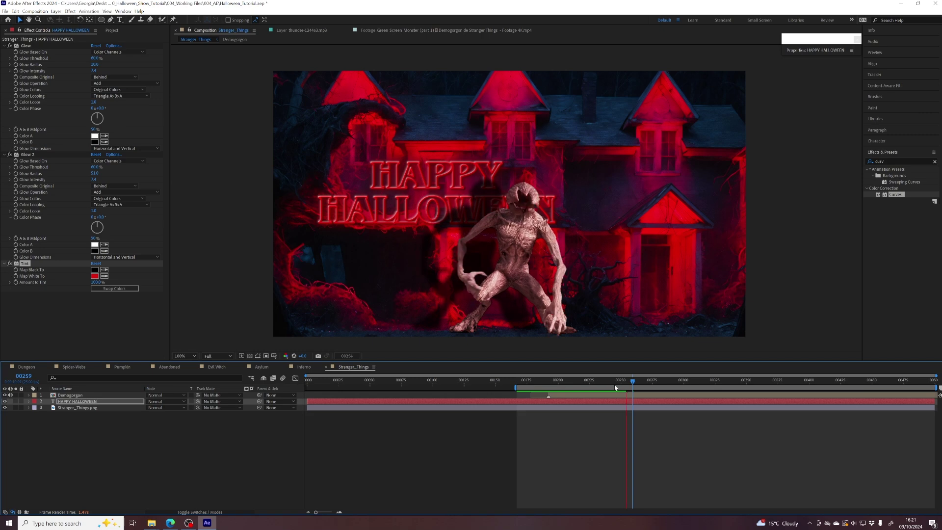
key(space)
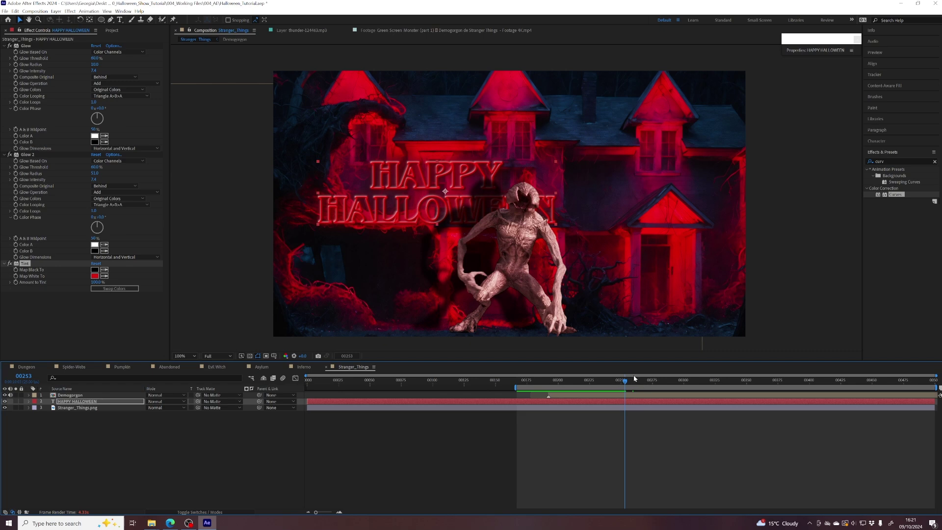
click(66, 401)
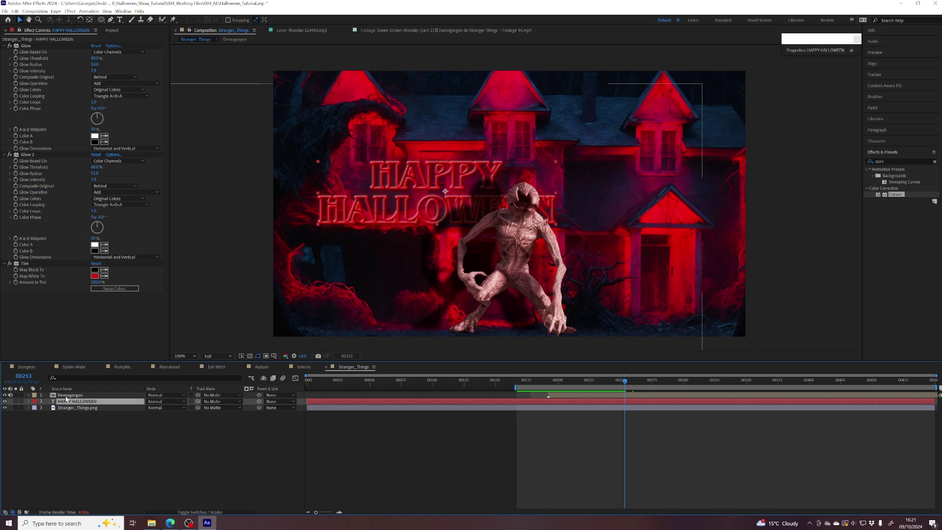
click(66, 396)
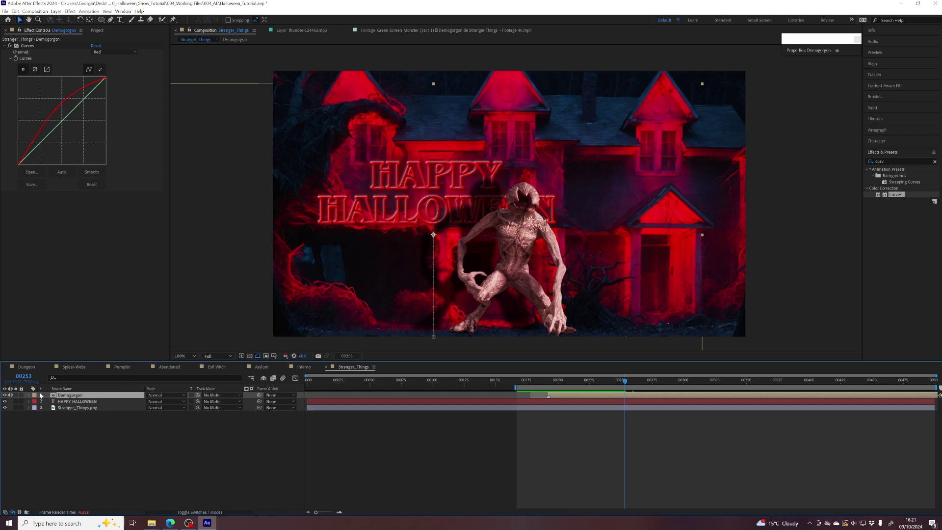
mouse_move(632, 384)
mouse_down()
mouse_move(920, 374)
mouse_move(743, 396)
mouse_move(574, 396)
mouse_move(648, 389)
mouse_up()
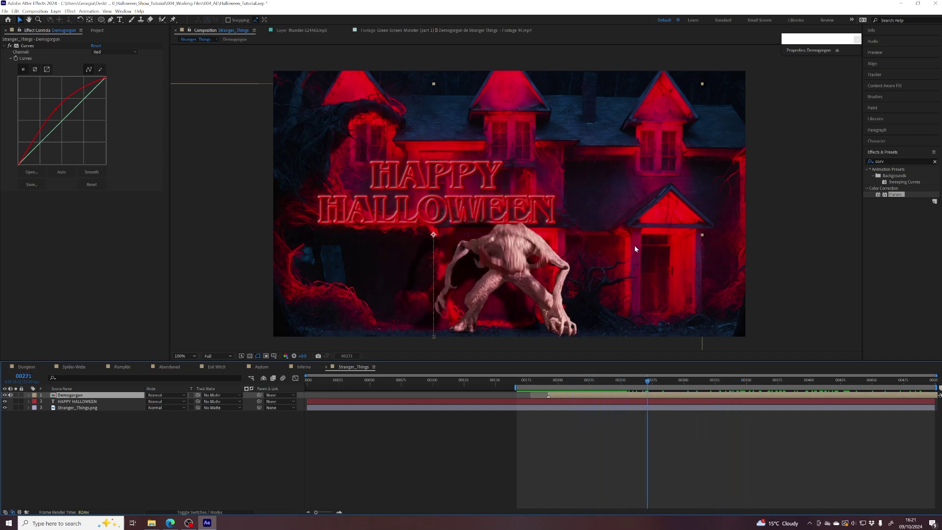
click(797, 244)
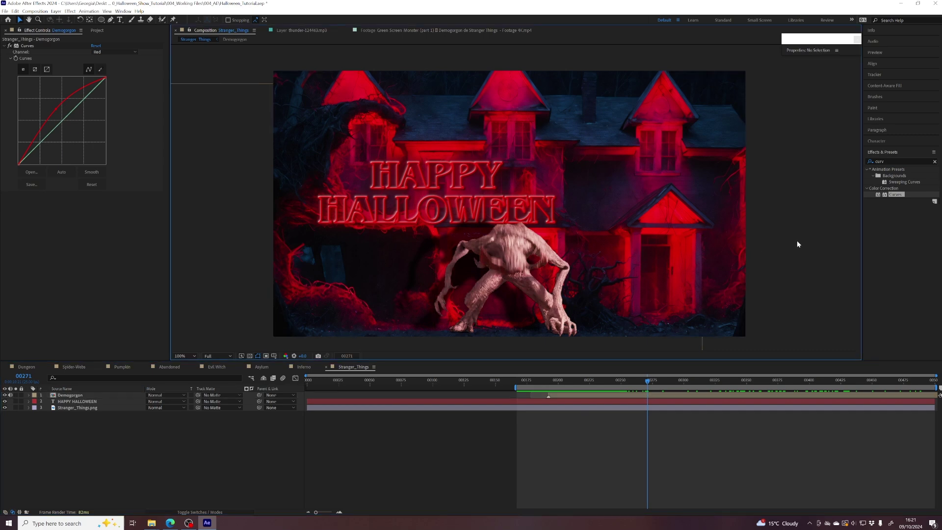
- Extend the start of the work area back to the composition's first frame and save the project
drag(515, 387, 284, 389)
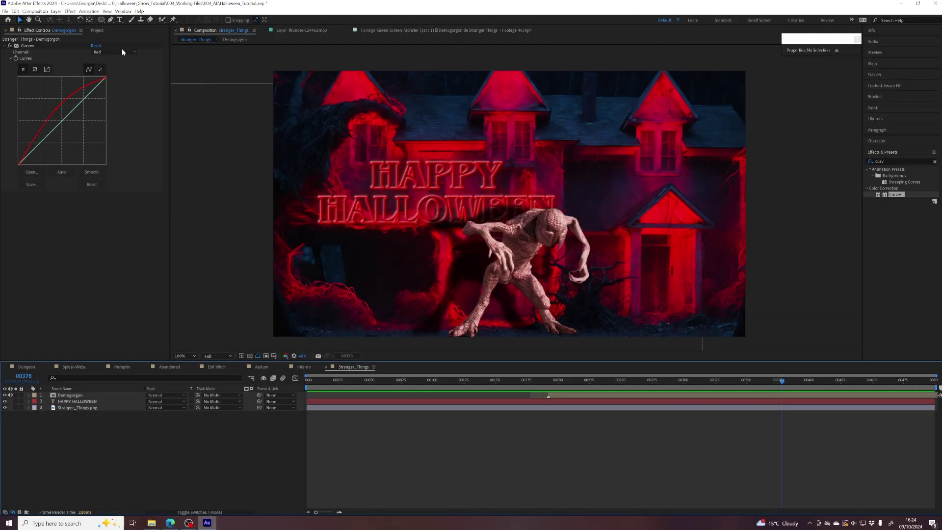
click(5, 11)
click(20, 75)
- Tidy the project by collapsing the asset subfolders and 001_Assets, and move the Solids folder into 001_Assets
click(97, 30)
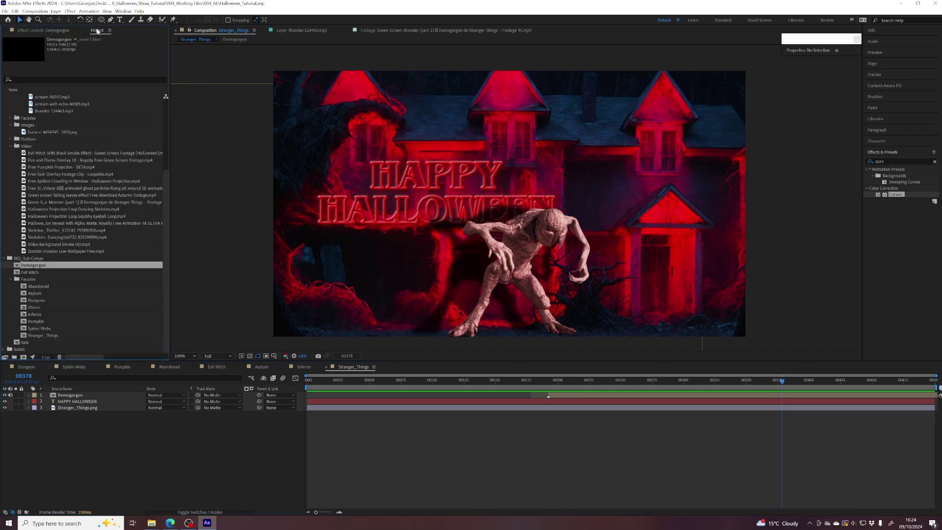
click(11, 146)
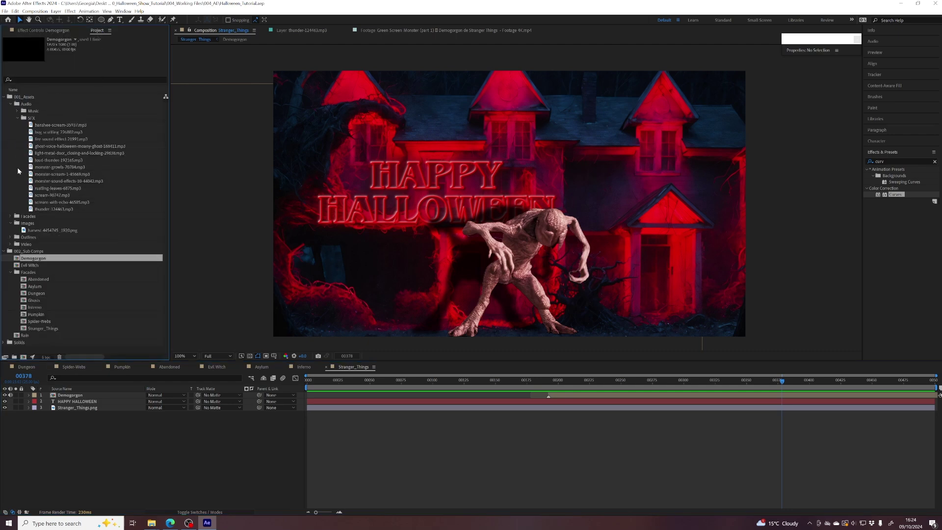
click(10, 223)
click(17, 118)
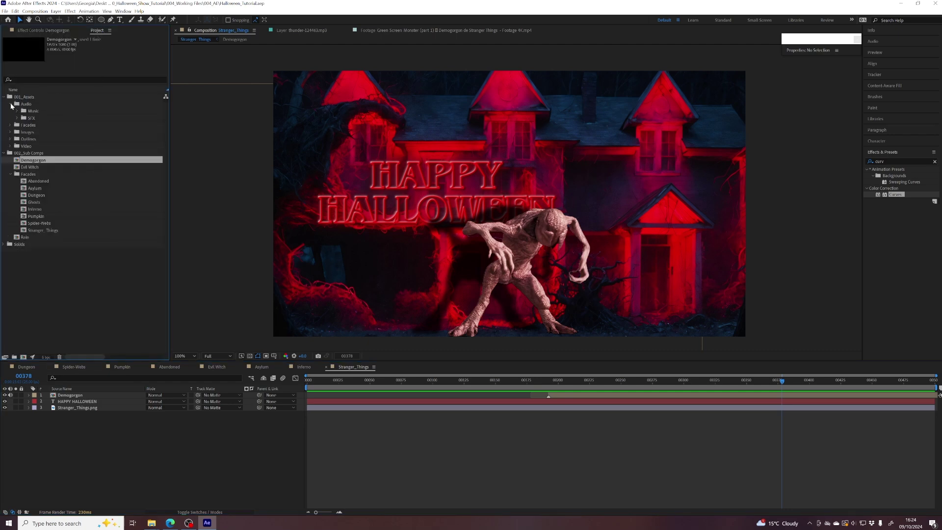
click(10, 104)
click(4, 97)
click(51, 223)
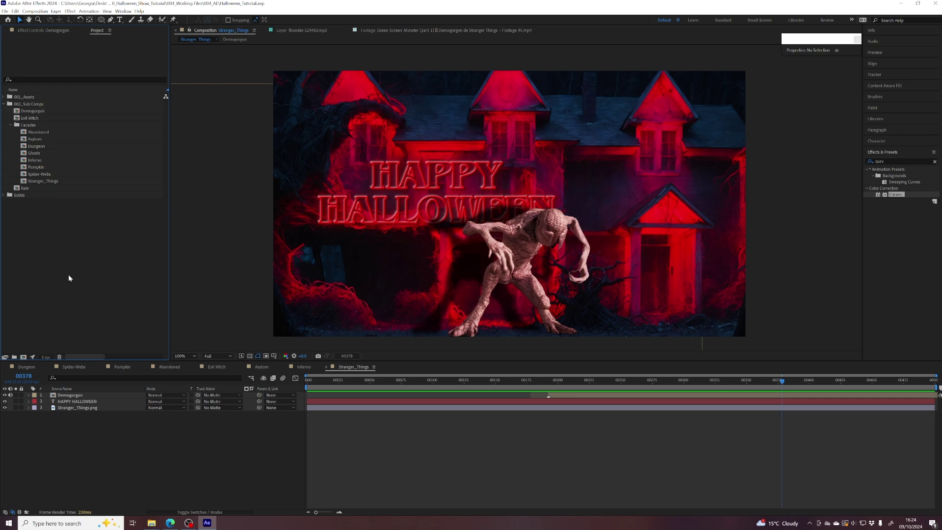
drag(20, 196, 27, 97)
- Create a new 1920x1080, 25 fps composition named Halloween_Show_2024 with a duration of 4000 frames
click(23, 358)
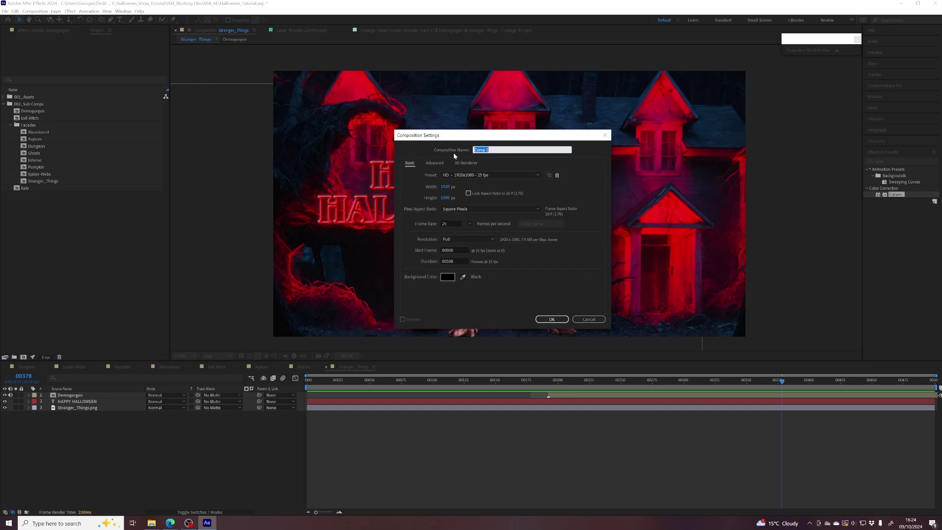
text(Halloween_Show_2024)
double_click(446, 262)
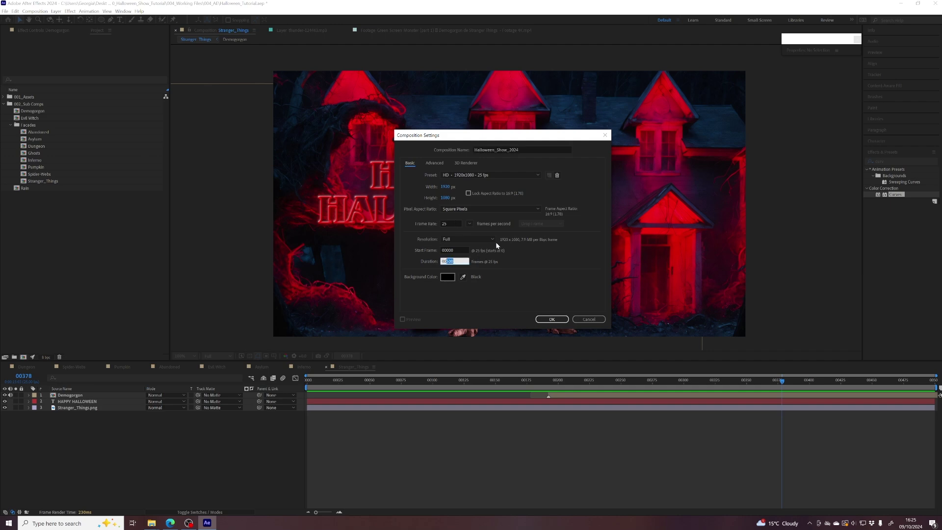
text(4000)
key(Return)
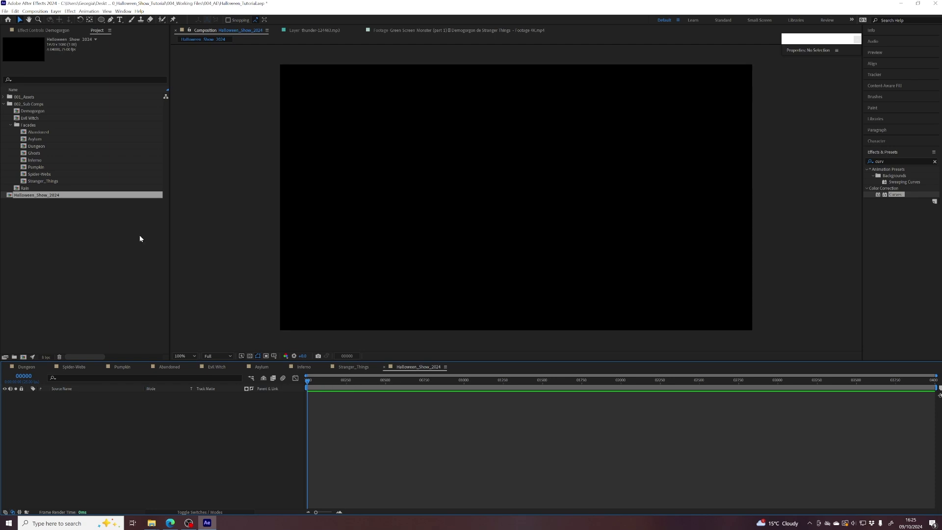
- Add all eight facade compositions, from Abandoned to Stranger_Things, to the Halloween_Show_2024 timeline and view frame 00226
click(51, 135)
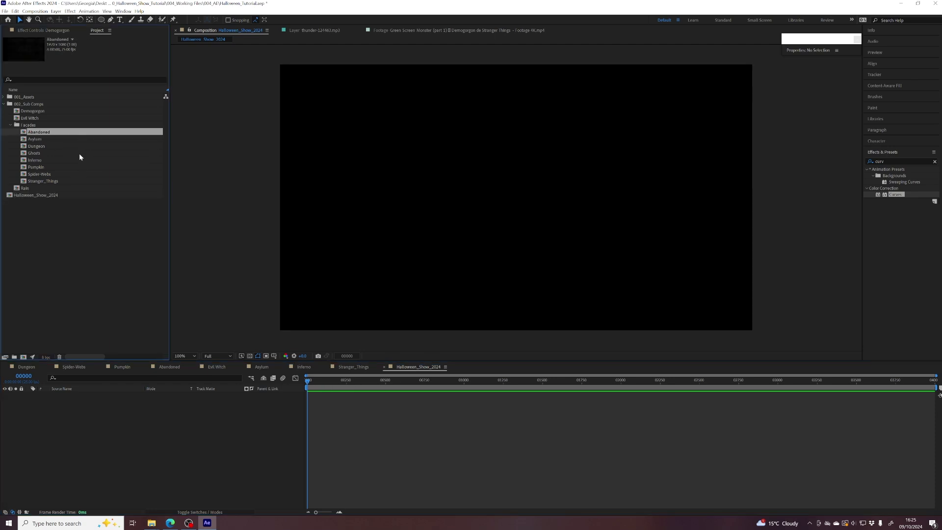
shift+click(39, 182)
drag(40, 140, 95, 432)
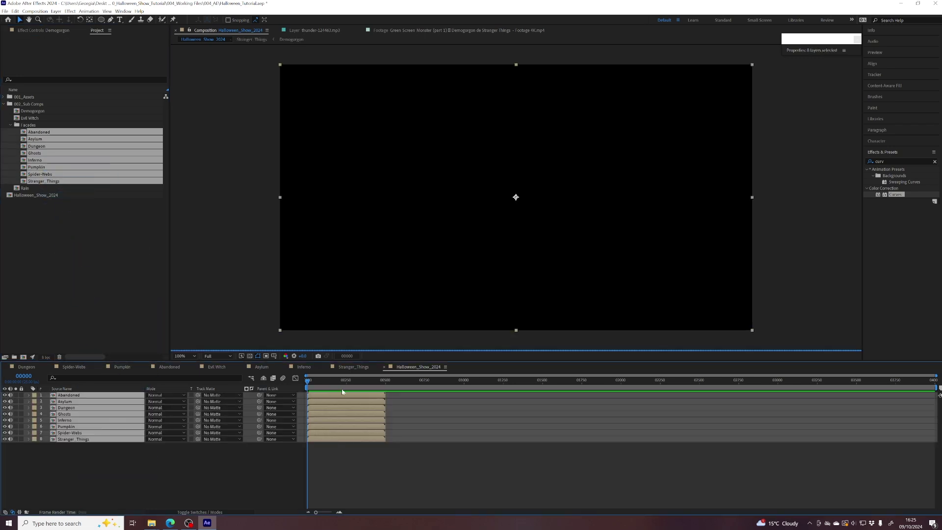
drag(317, 386, 343, 381)
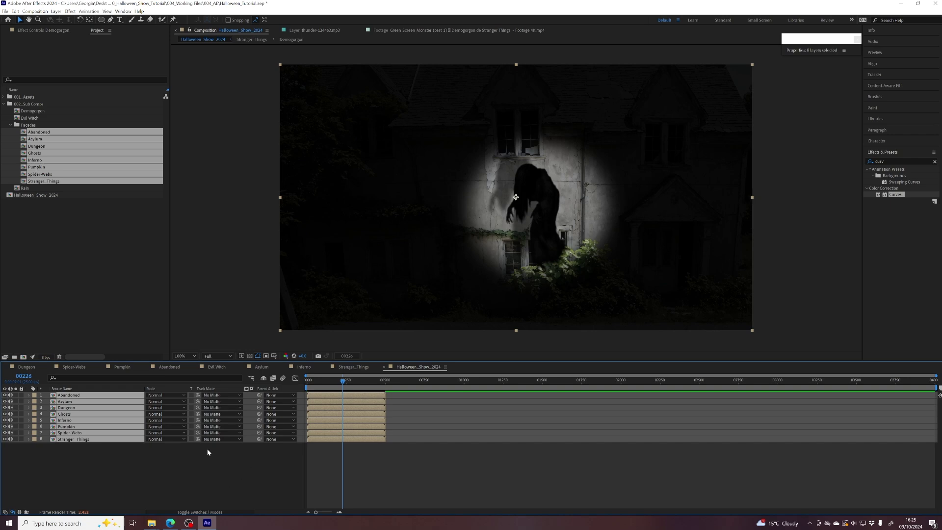
- Go through the facade layers one by one to review their stacking order for the show
click(80, 456)
click(74, 395)
click(69, 402)
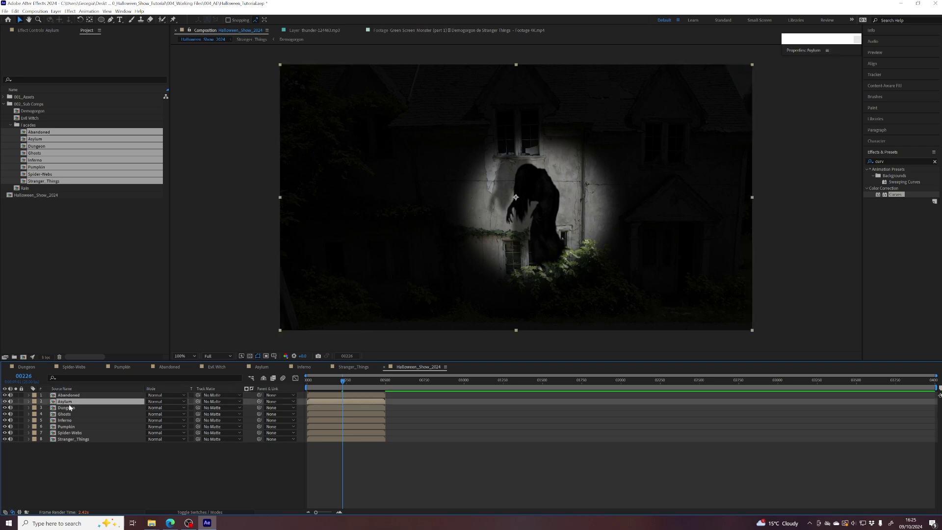
click(69, 408)
click(69, 415)
click(68, 421)
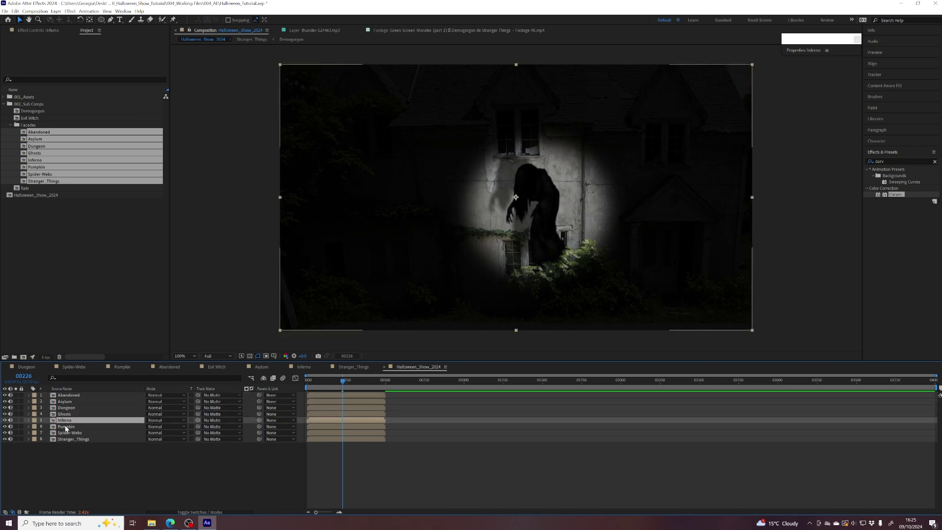
click(66, 428)
click(68, 433)
click(68, 440)
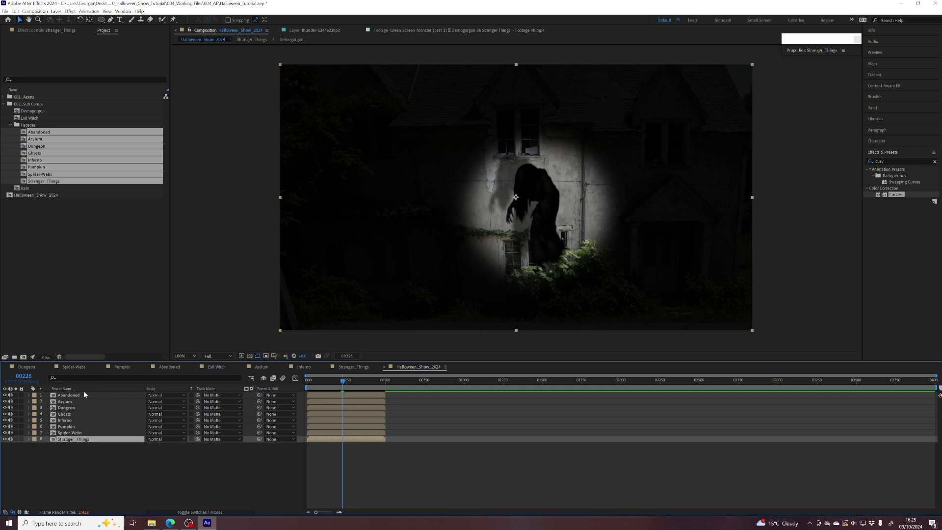
click(329, 396)
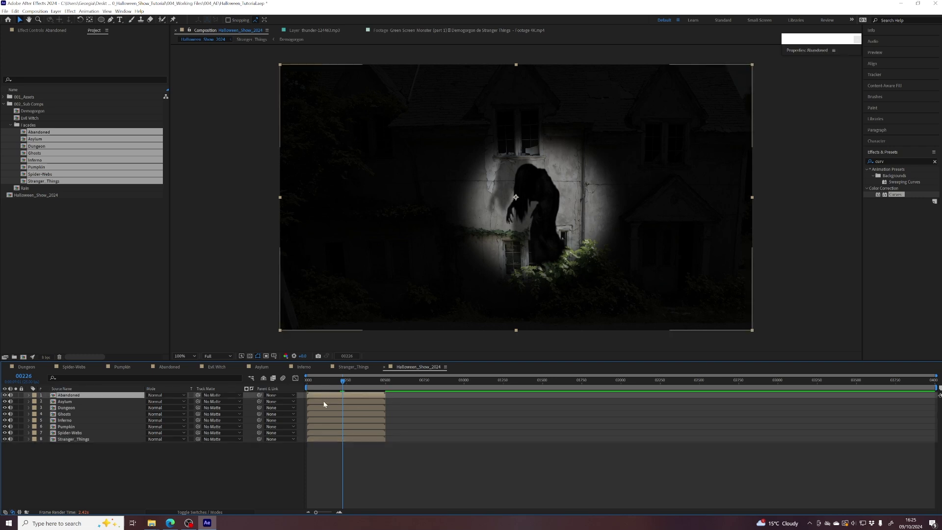
click(323, 401)
click(324, 408)
click(324, 414)
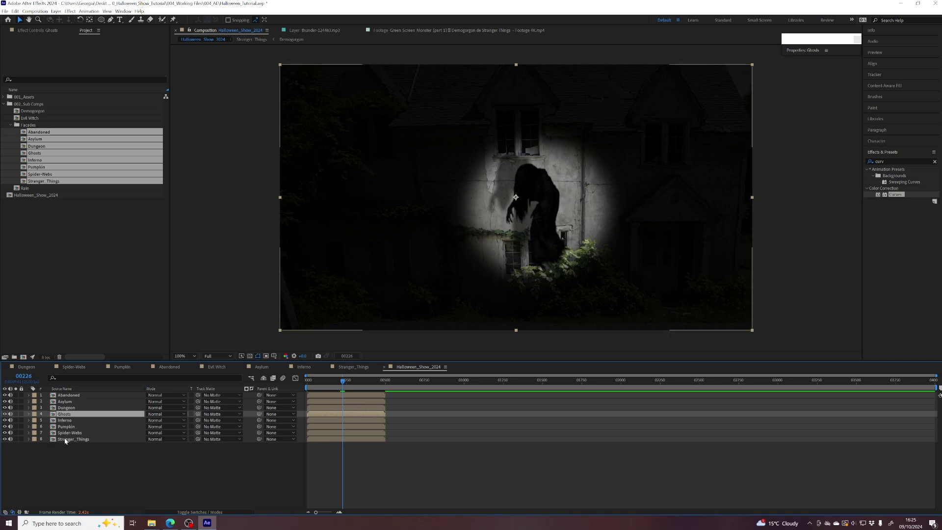
- Reorder the facade layers by moving Pumpkin to the top of the stack and Asylum directly below Inferno
click(76, 427)
drag(77, 429, 86, 397)
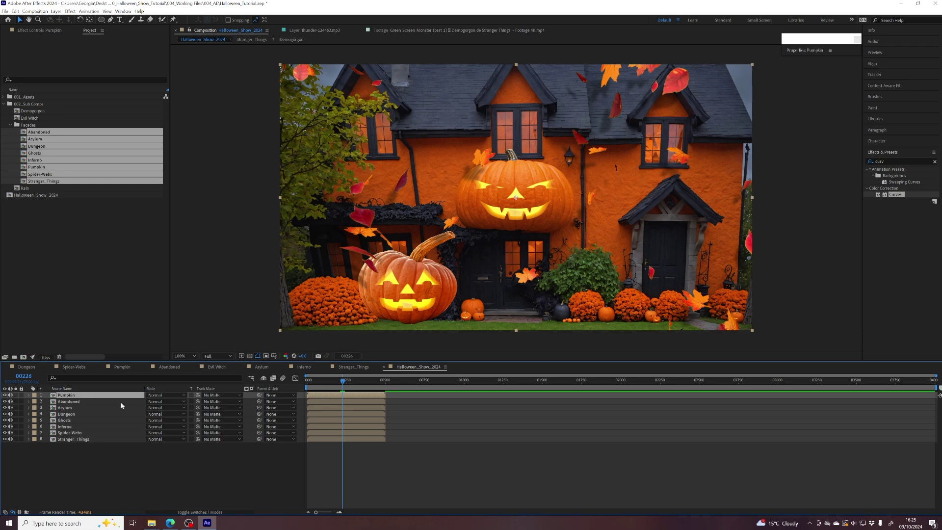
click(84, 440)
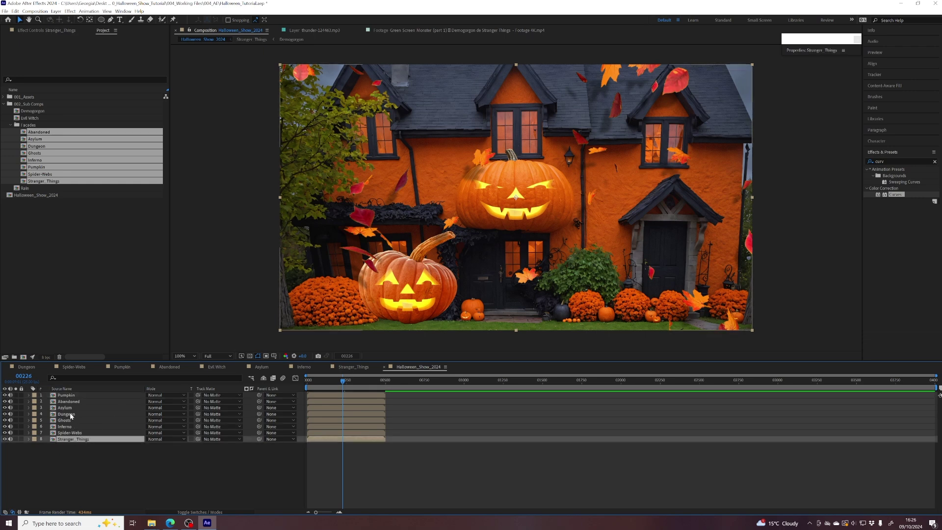
drag(64, 409, 68, 430)
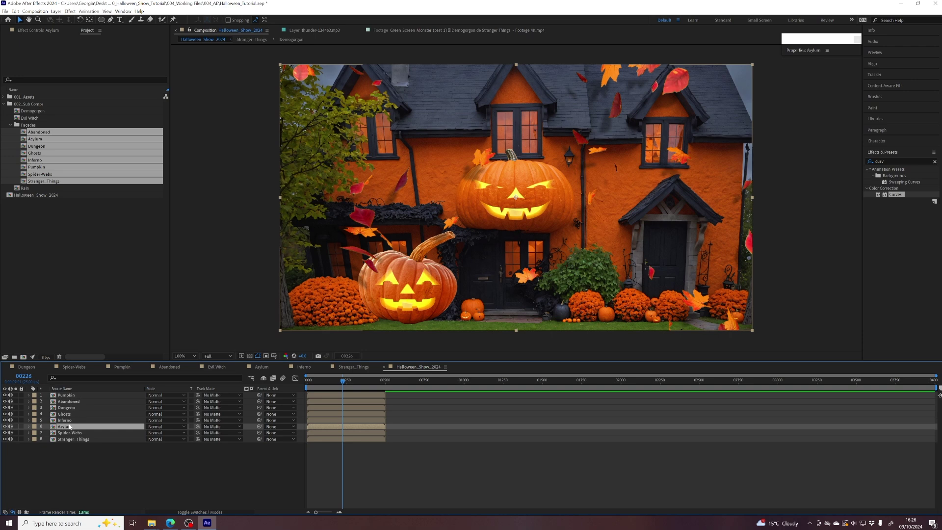
- Sequence all eight facade layers with a 25-frame overlap and the Cross Dissolve Front and Back Layers transition
click(69, 395)
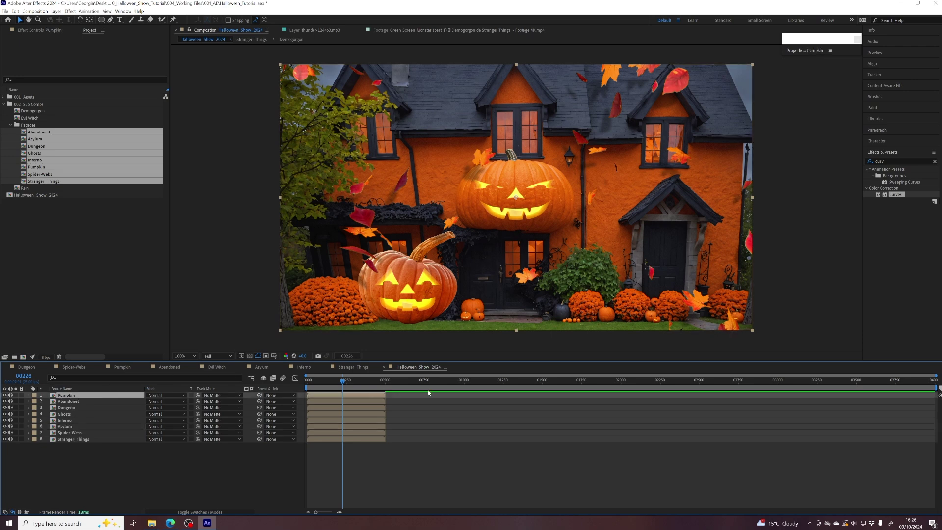
shift+click(70, 440)
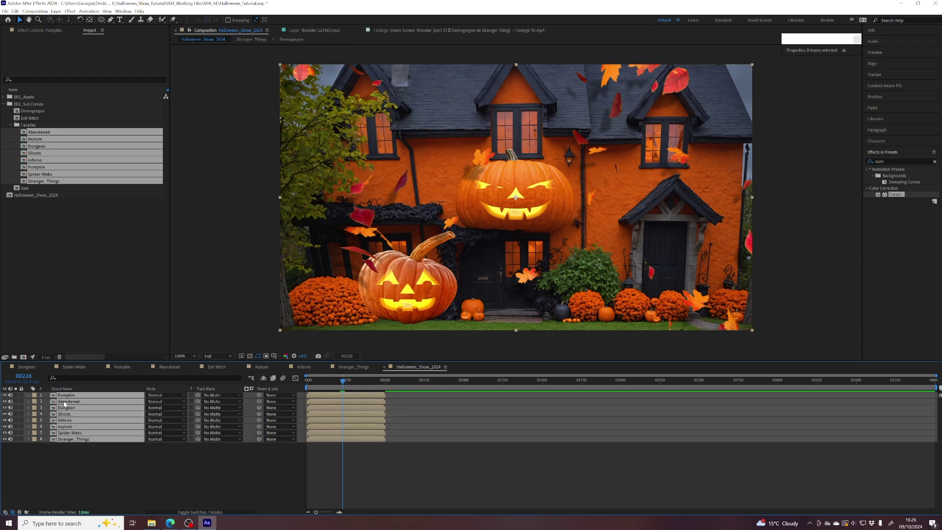
right_click(64, 403)
mouse_move(110, 309)
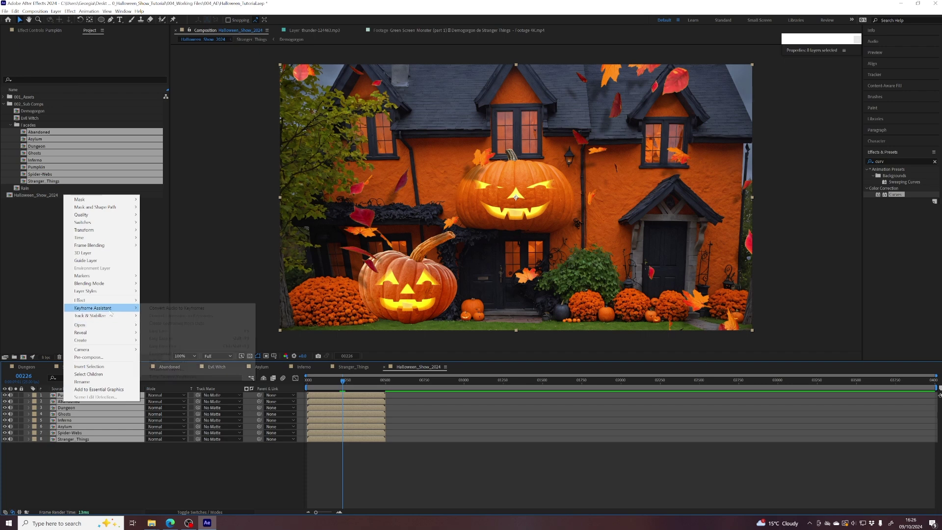
click(164, 370)
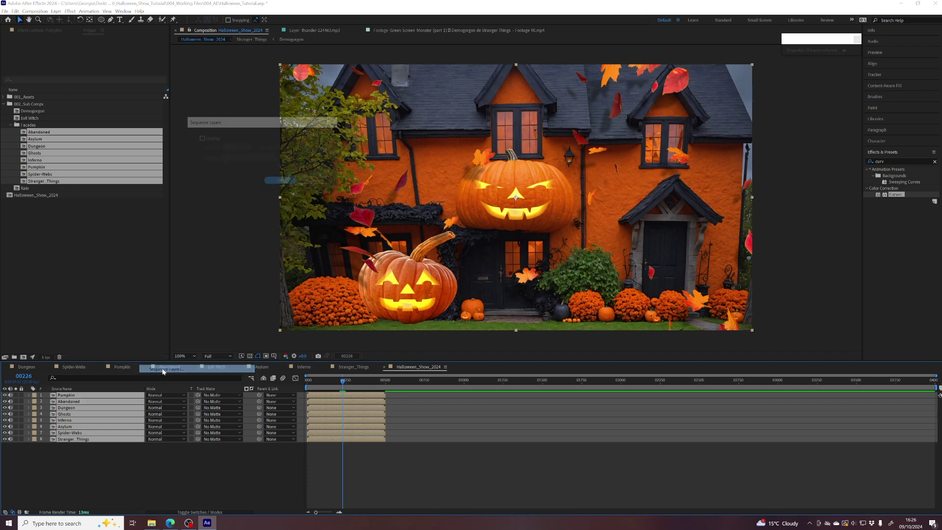
click(200, 138)
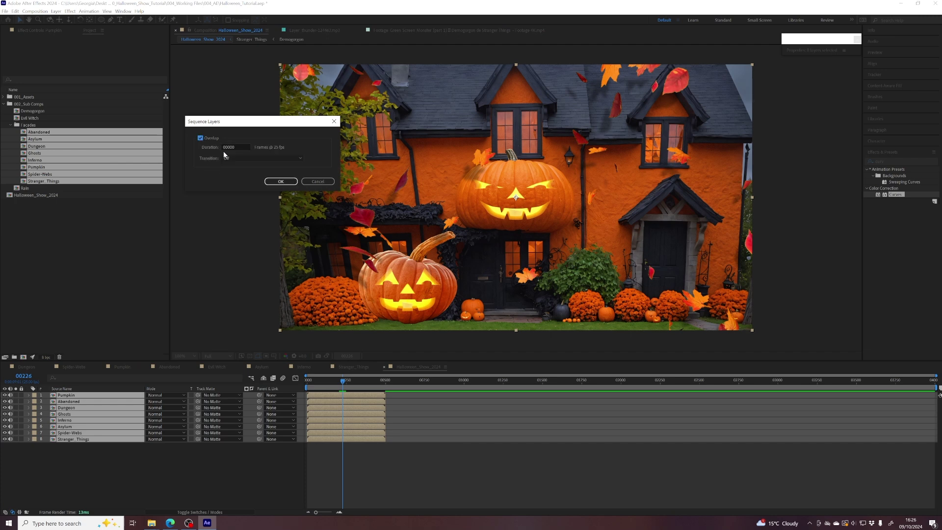
drag(229, 147, 238, 147)
text(25)
click(300, 157)
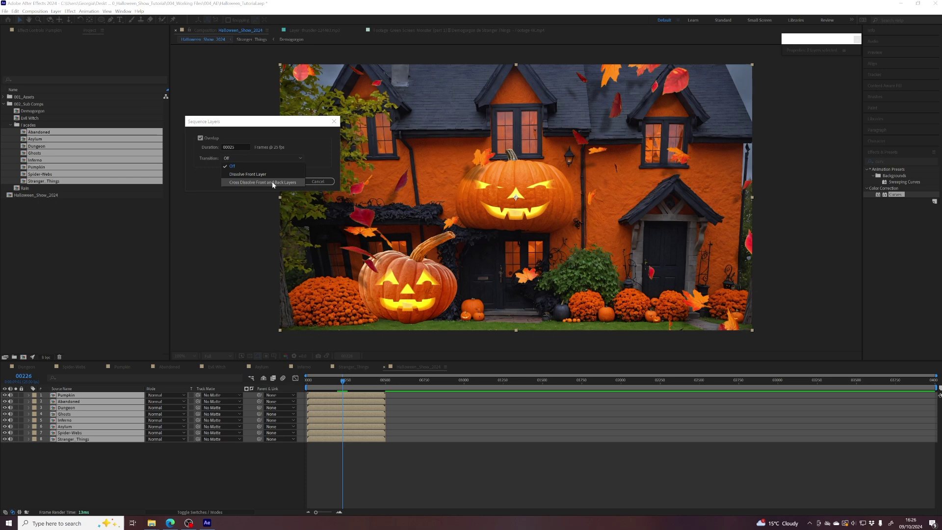
click(273, 182)
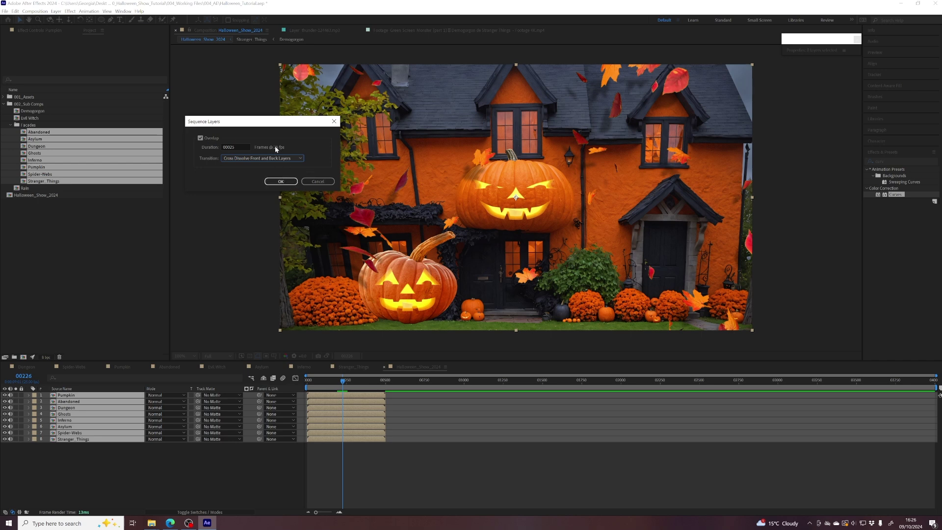
click(284, 183)
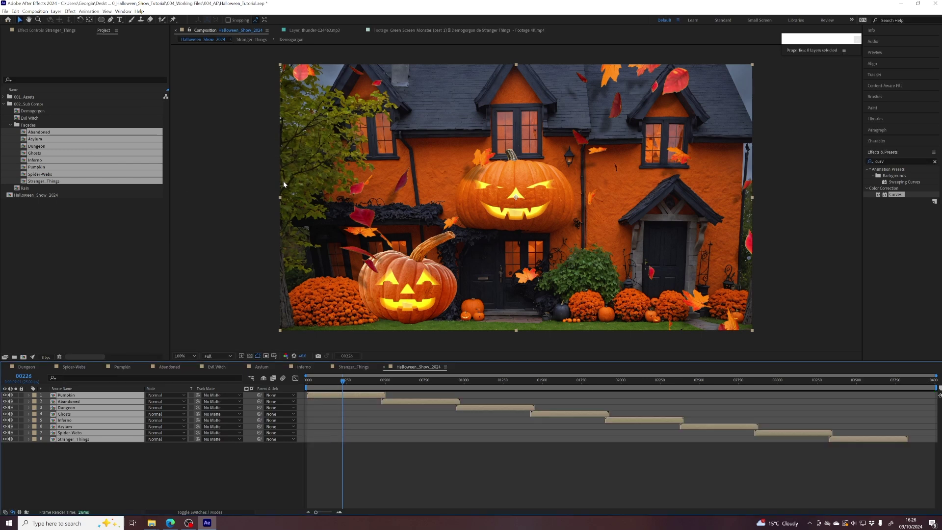
- Move to frame 03824 at the end of the Stranger_Things layer and trim the composition to the work area there
drag(376, 381, 532, 384)
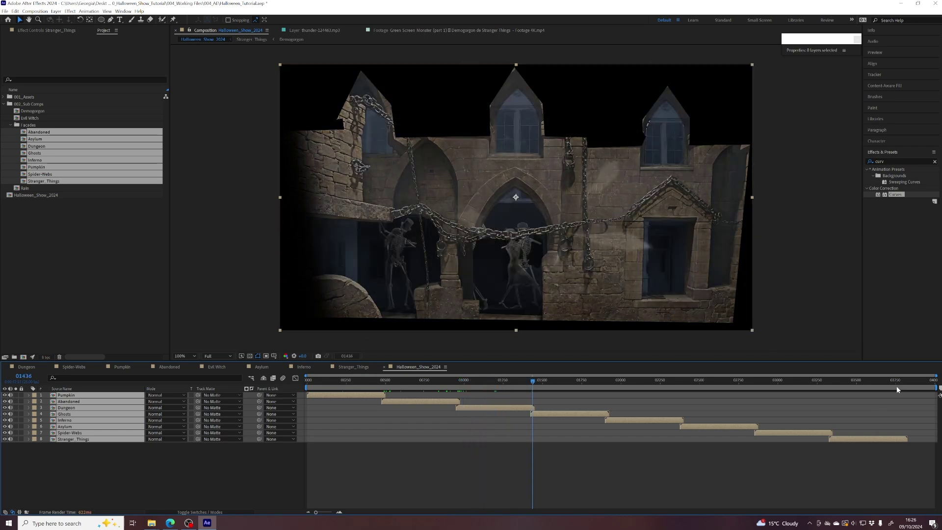
click(899, 382)
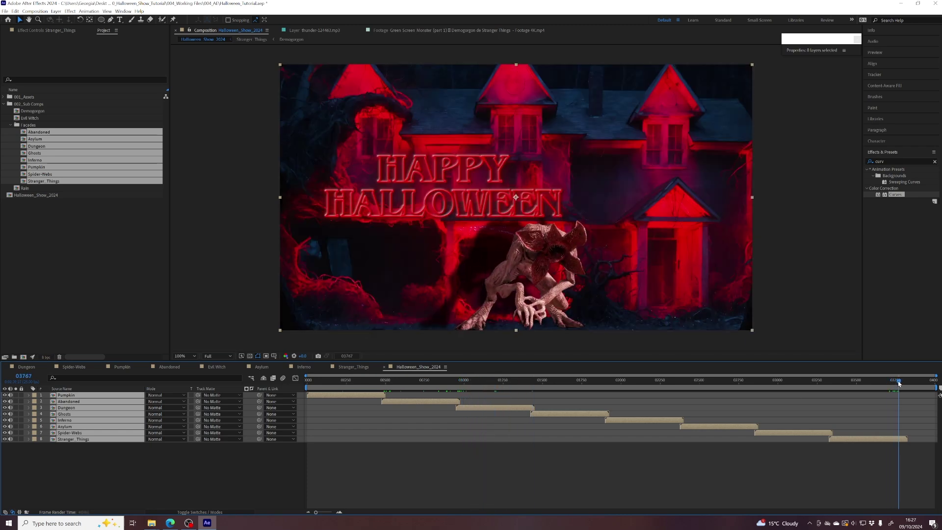
drag(899, 383, 905, 384)
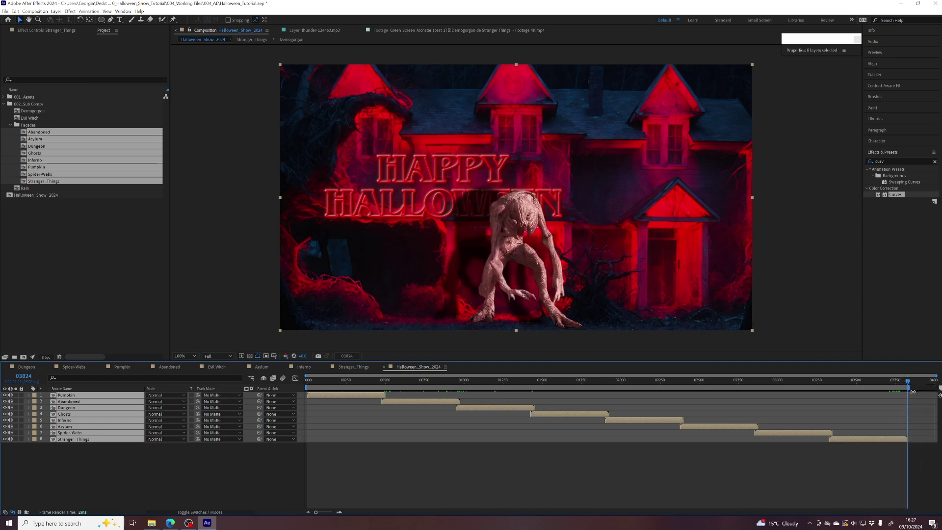
right_click(913, 391)
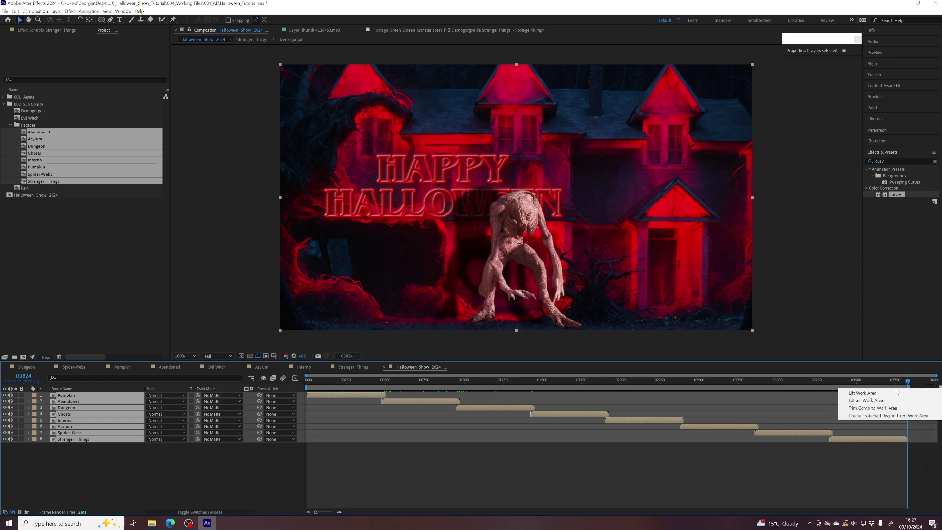
click(855, 410)
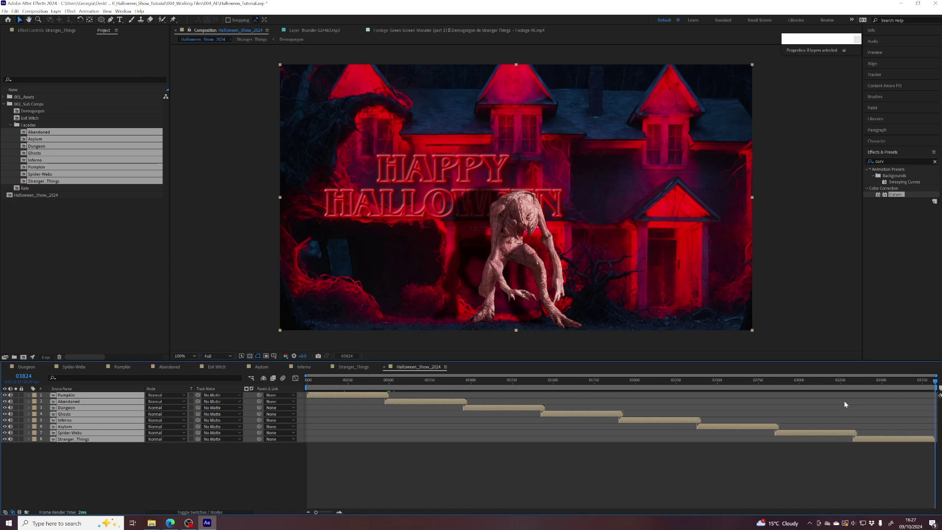
- Review the Asylum to Spider-Webs and Dungeon to Ghosts transitions, examining the dark areas around the facade outline
drag(827, 381, 777, 381)
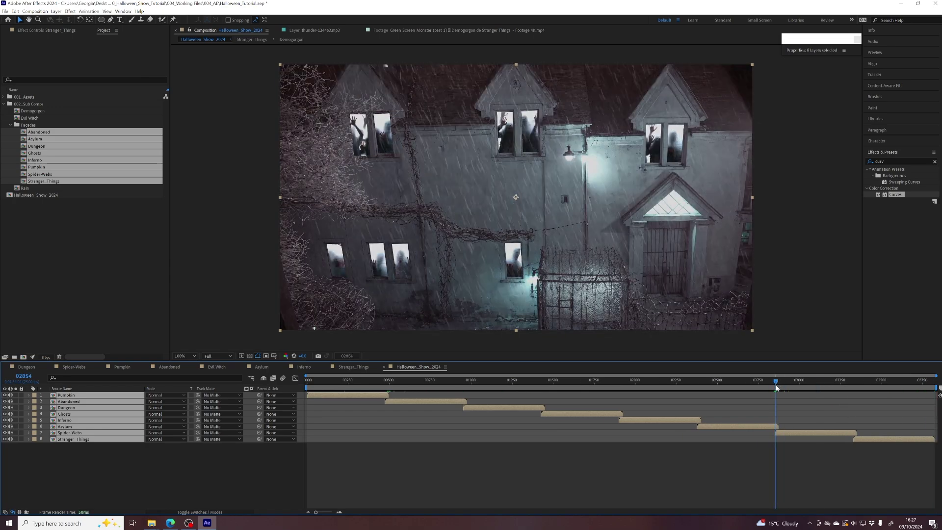
drag(585, 381, 544, 383)
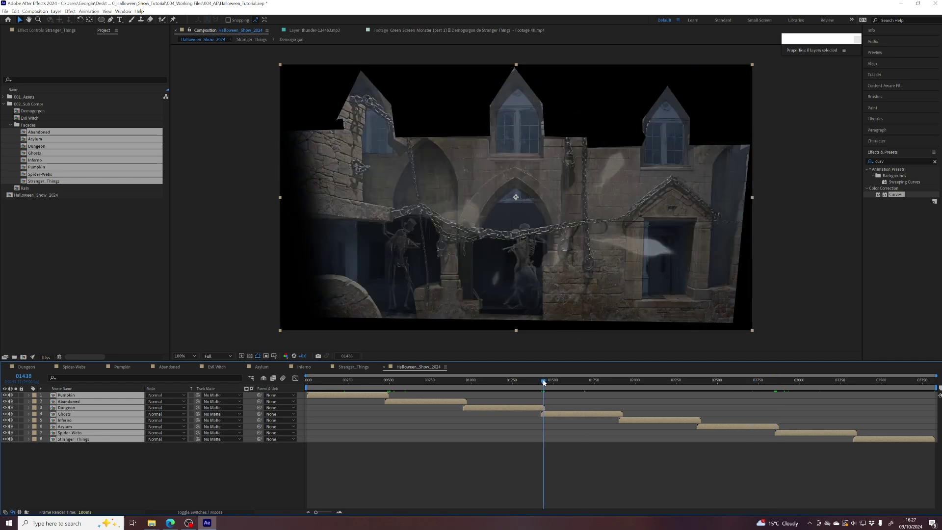
click(64, 455)
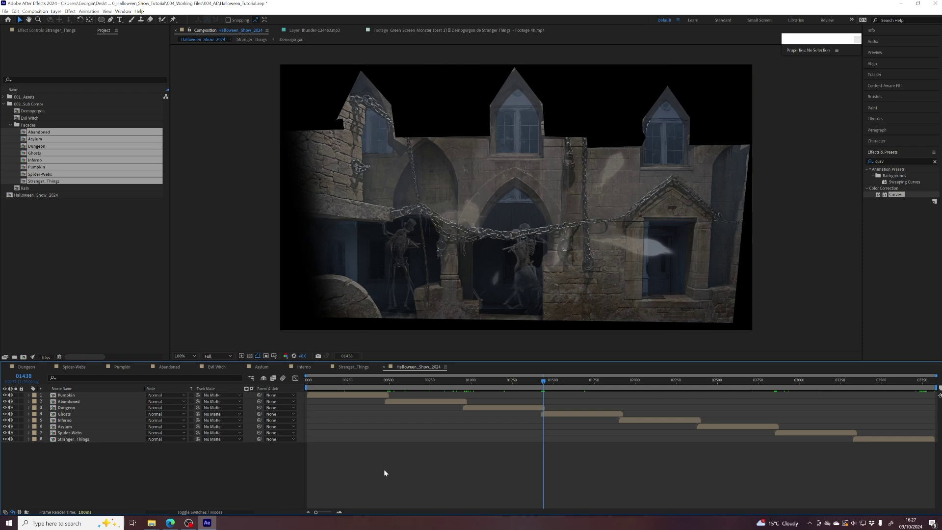
click(69, 396)
click(68, 440)
click(84, 467)
mouse_move(543, 385)
mouse_down()
mouse_move(509, 386)
mouse_move(543, 386)
mouse_up()
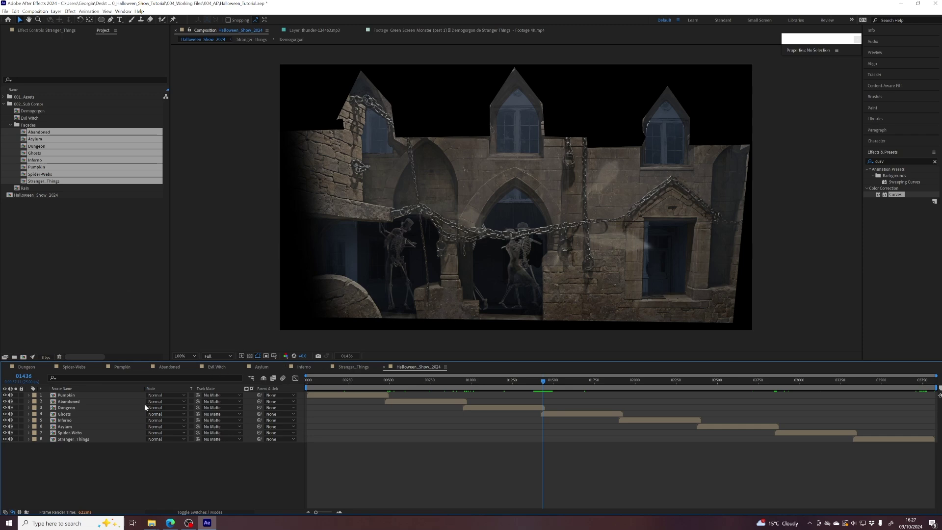
- Open the Dungeon composition and copy Mask 1 and Mask 2 from the Dungeon.png layer
click(75, 408)
double_click(62, 408)
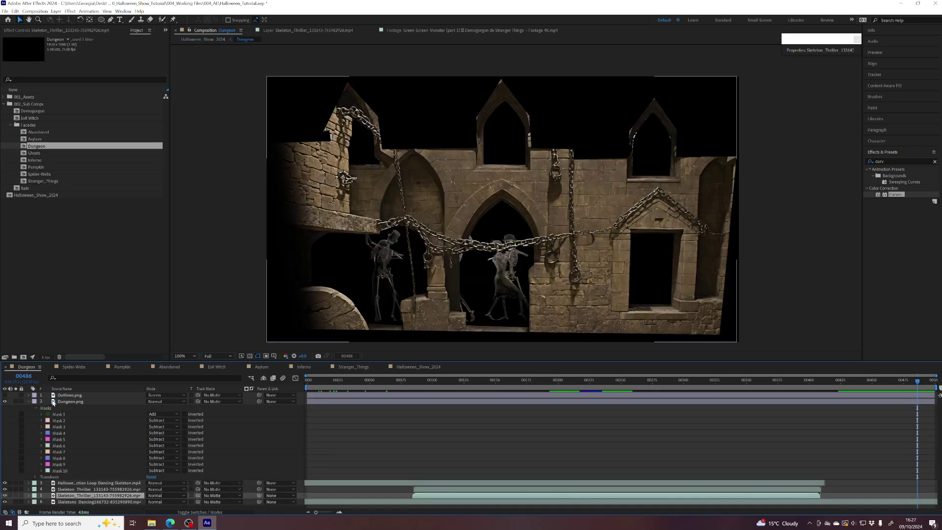
click(67, 402)
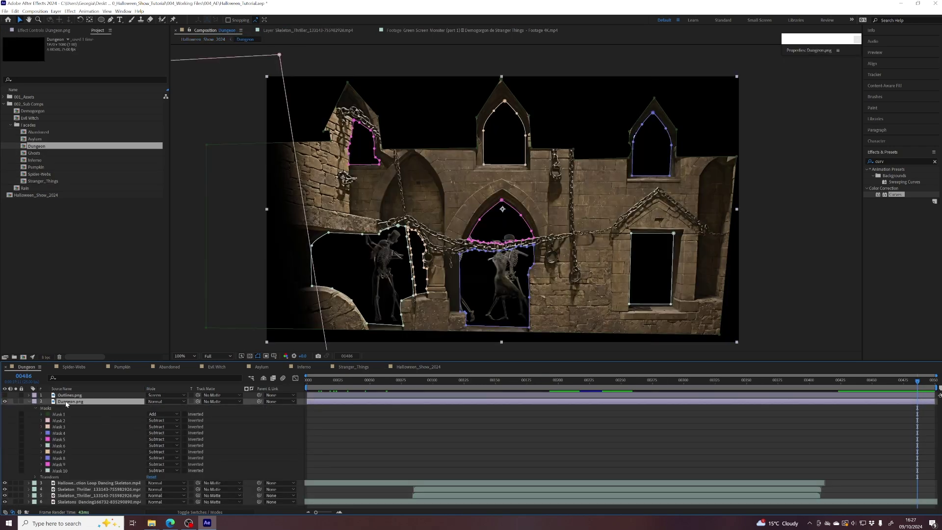
click(60, 414)
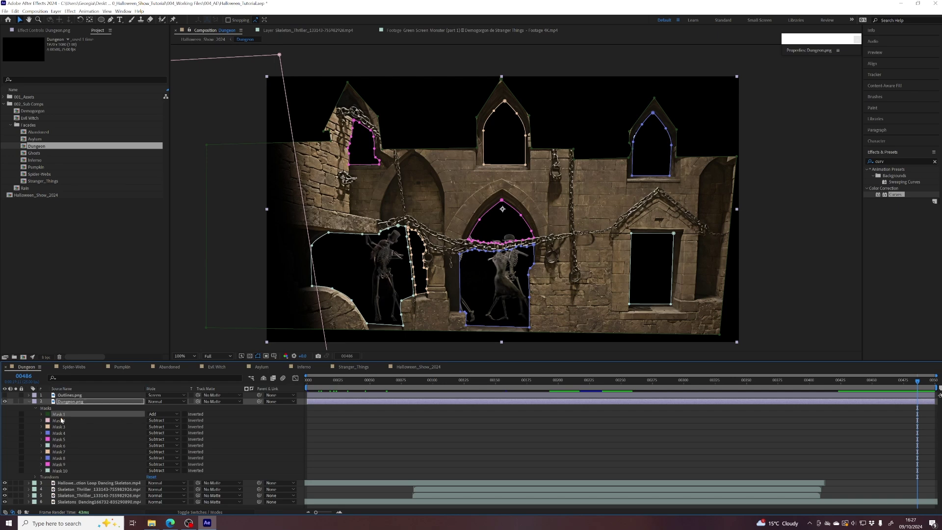
shift+click(60, 421)
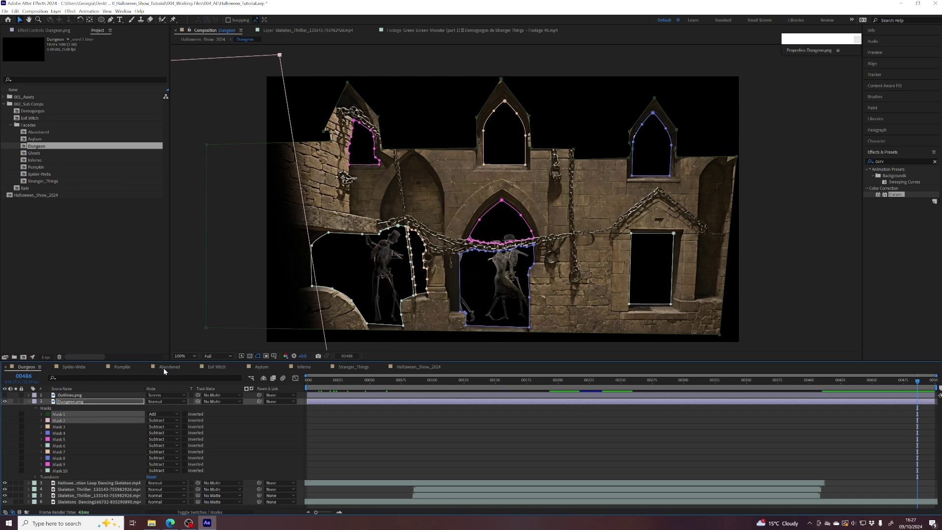
click(69, 404)
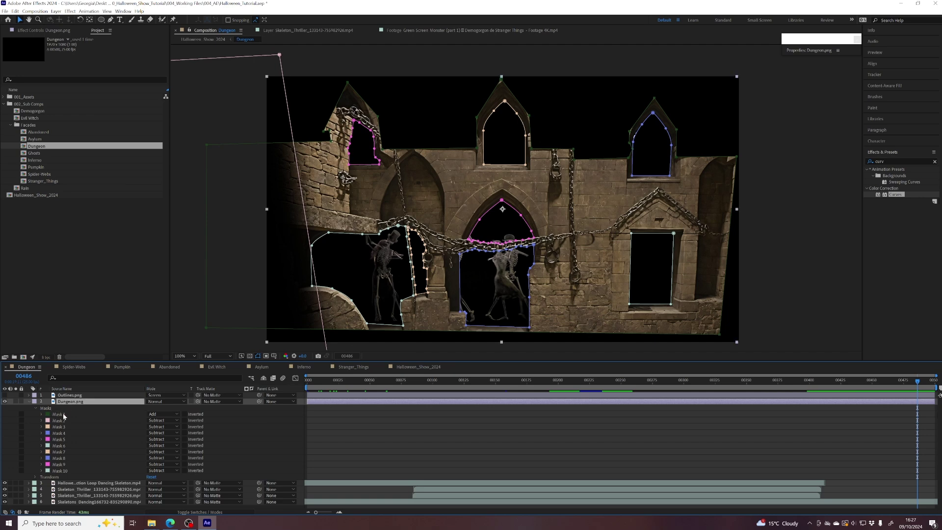
click(59, 414)
shift+click(62, 420)
shift+click(62, 420)
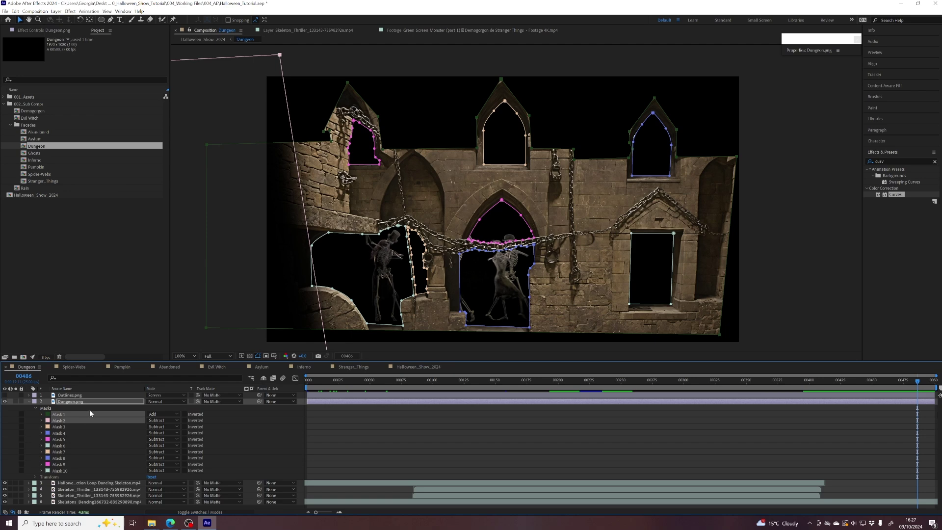
click(29, 402)
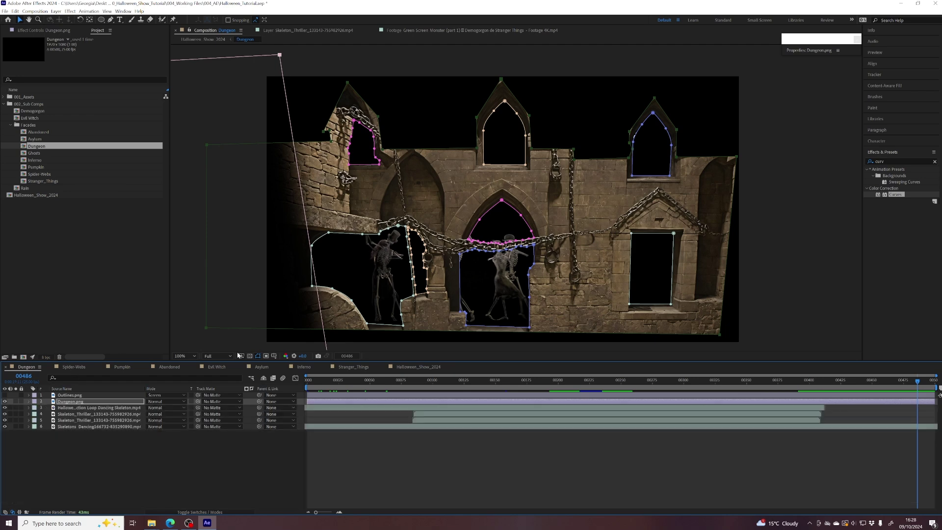
- Return to Halloween_Show_2024 and add a full-size black solid named Black Areas above the facade layers
click(417, 367)
click(62, 457)
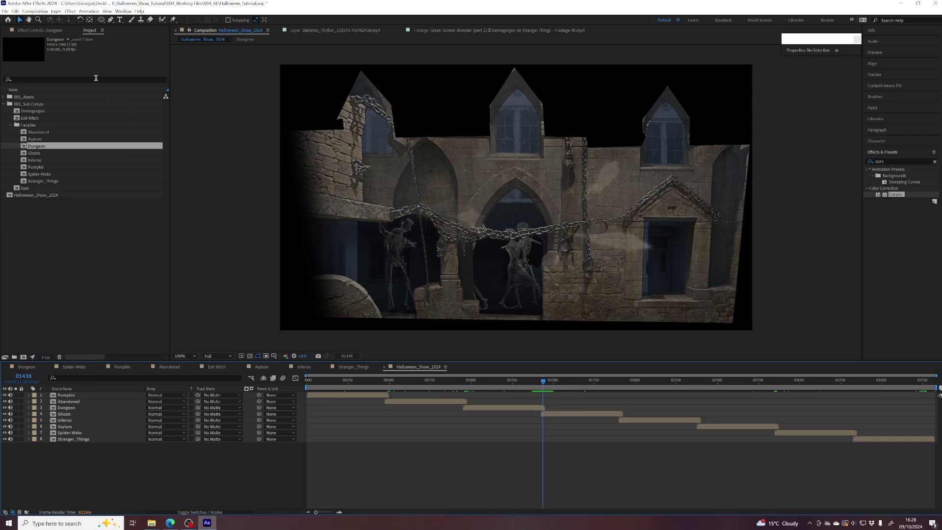
click(56, 10)
mouse_move(84, 21)
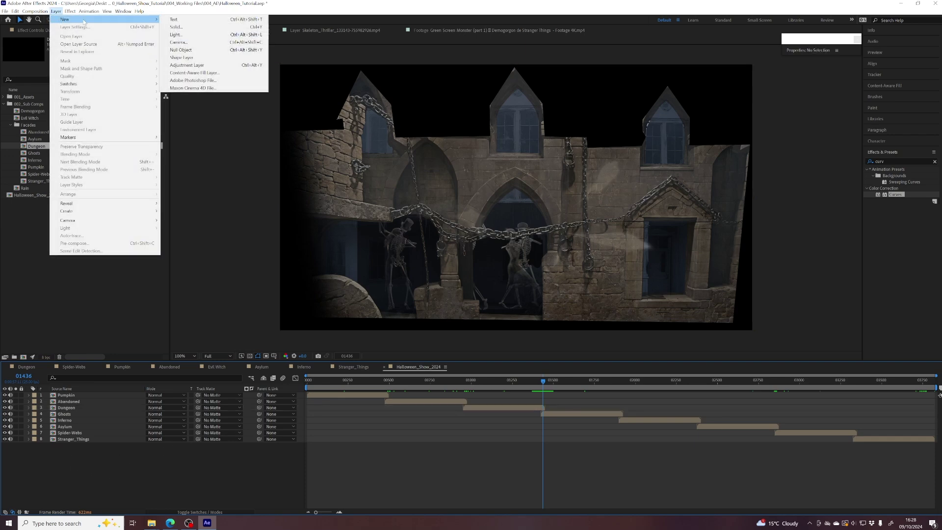
click(175, 27)
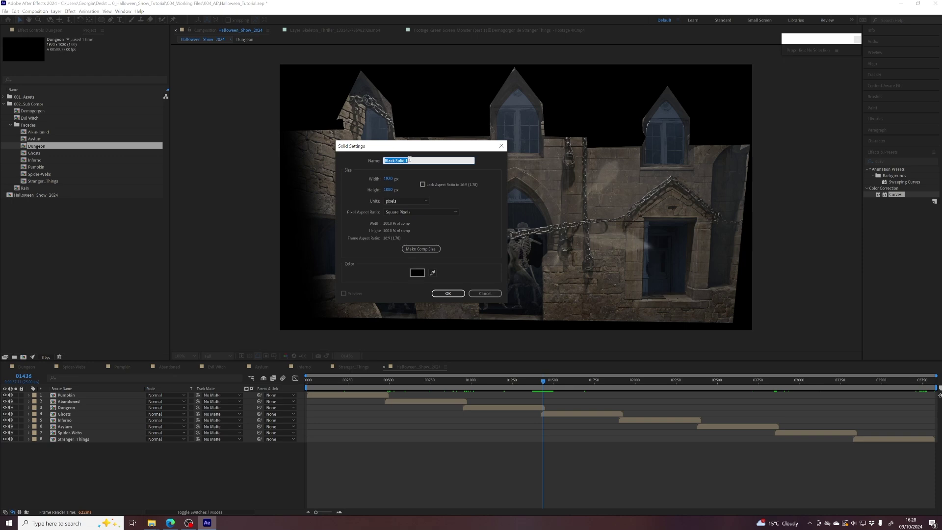
text(Black Areas)
click(449, 293)
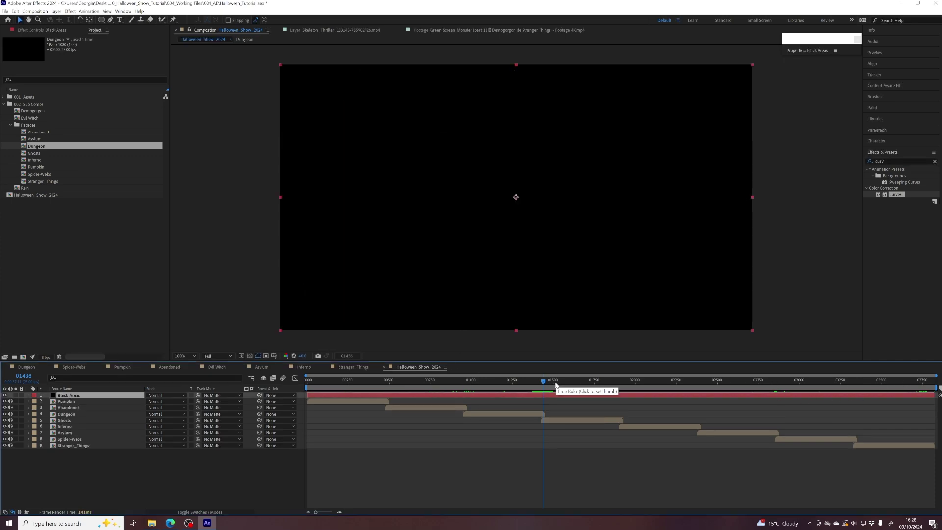
- View frame 00760, paste the two copied facade masks onto the Black Areas solid, and expand its mask list
drag(554, 383, 560, 384)
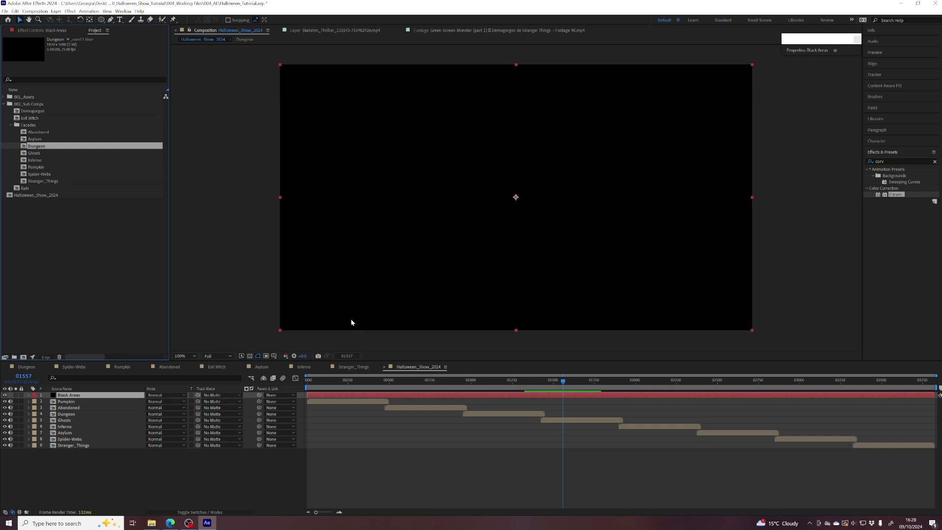
click(444, 397)
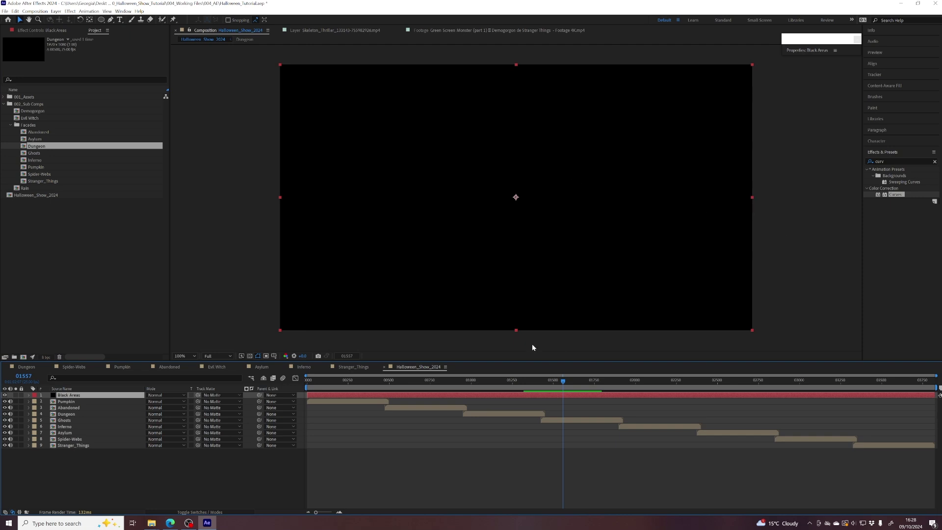
click(432, 380)
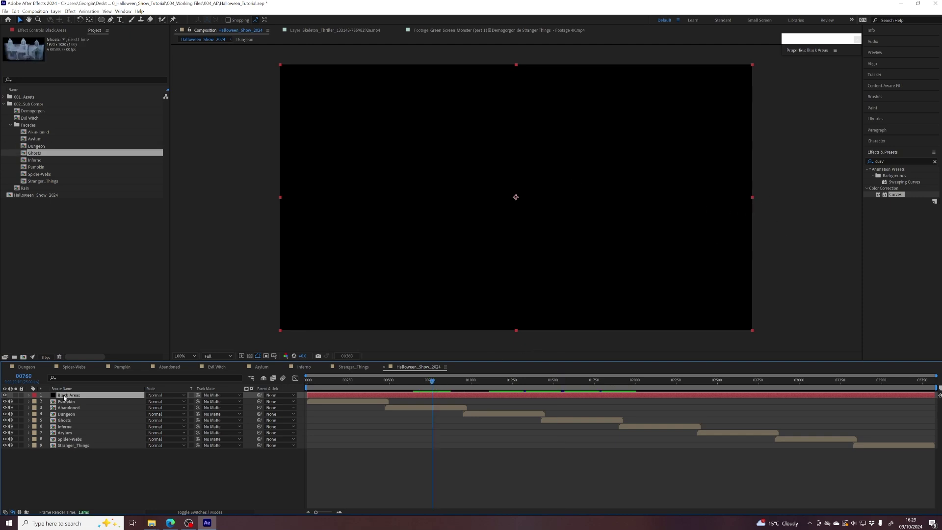
click(64, 397)
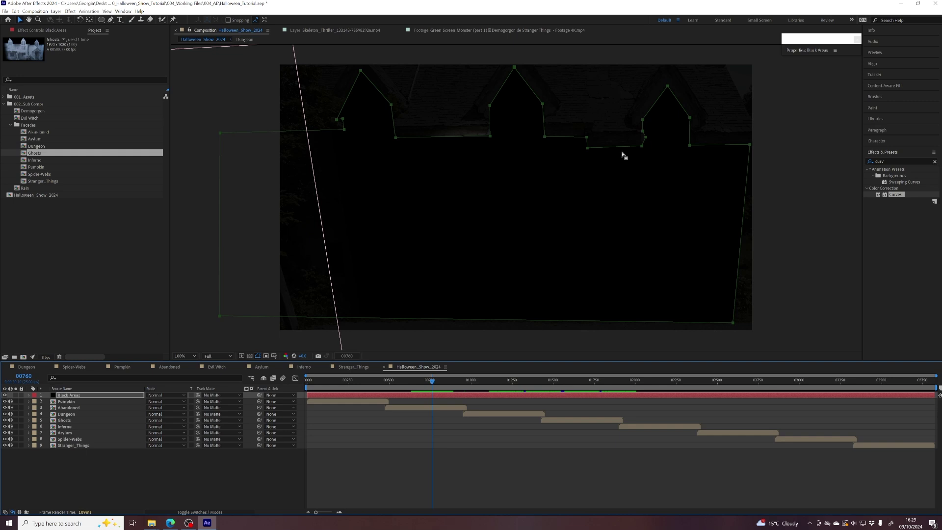
click(29, 396)
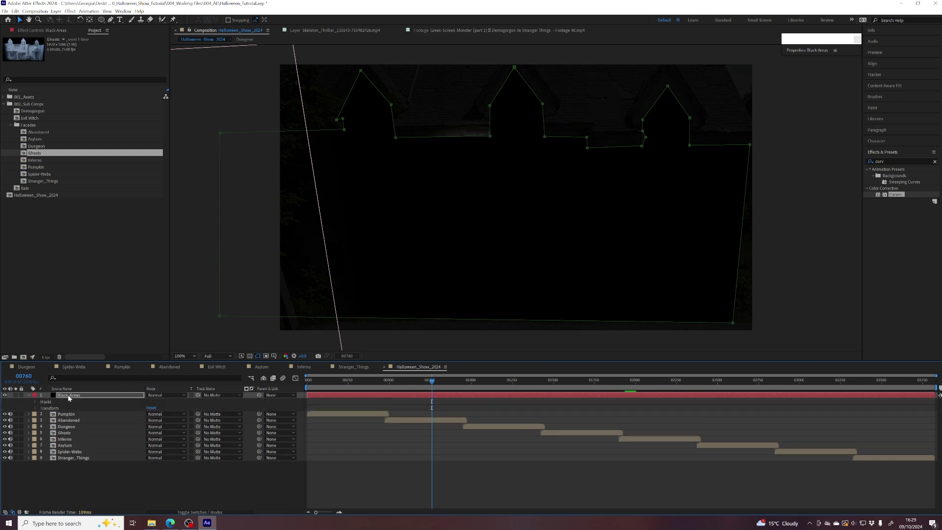
click(35, 402)
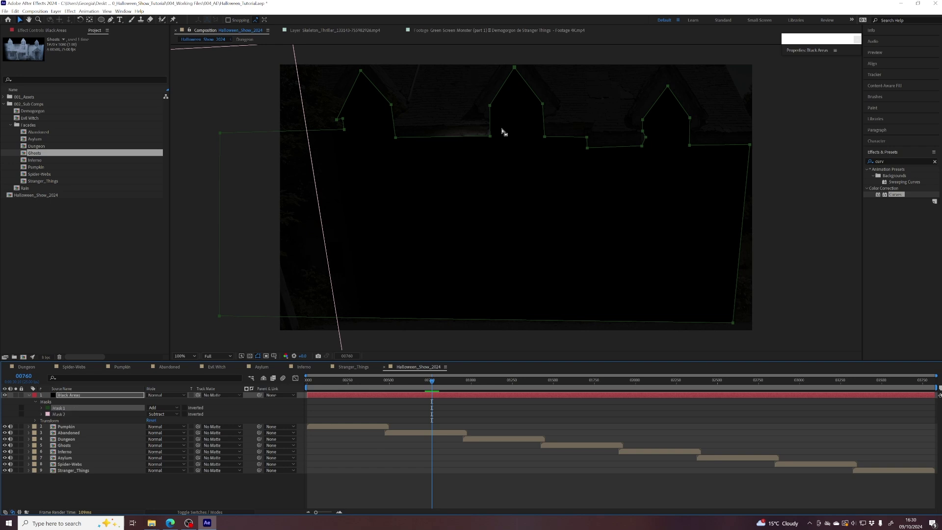
click(74, 396)
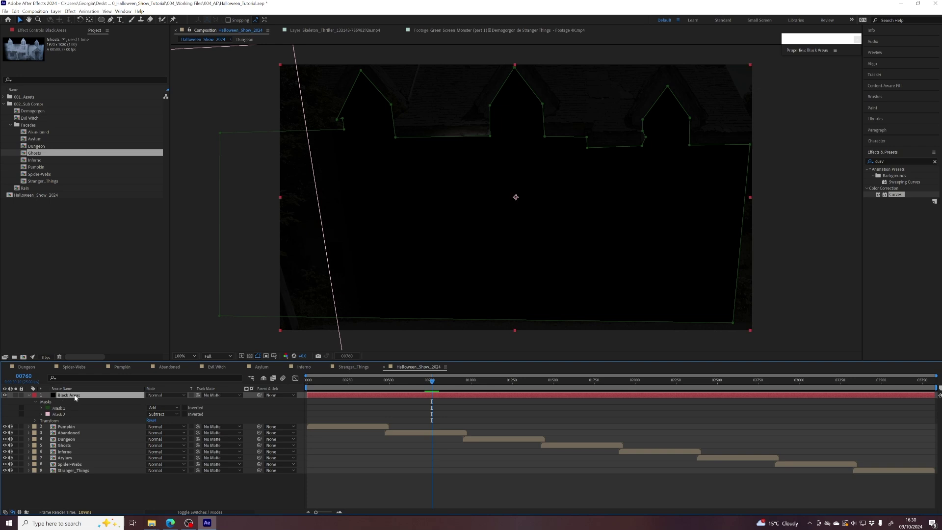
- Set Mask 1 to Subtract and Mask 2 to Add on the Black Areas layer, and collapse its properties
click(57, 408)
click(163, 408)
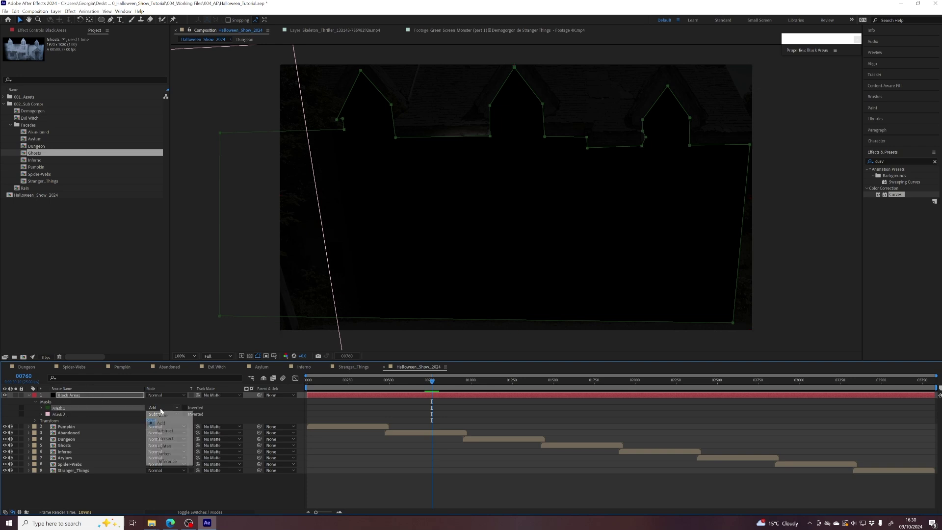
click(162, 427)
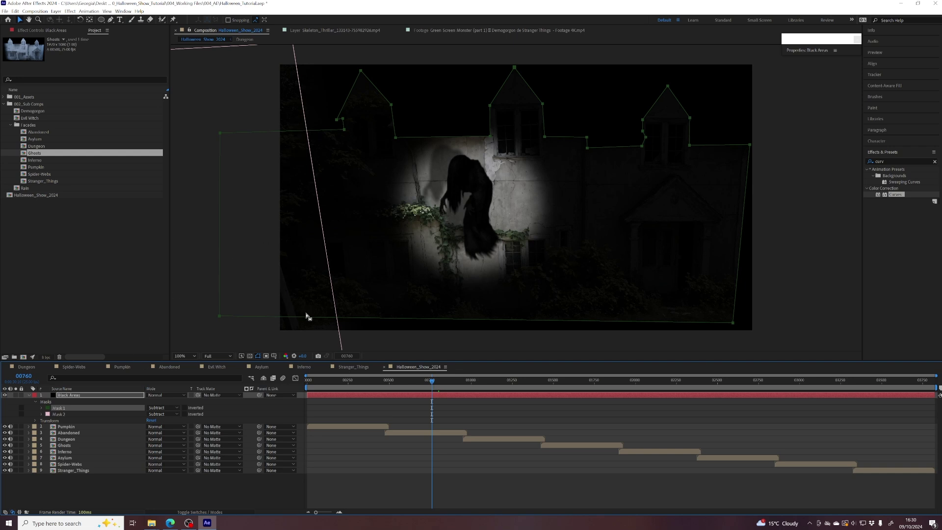
click(60, 414)
click(166, 414)
click(164, 425)
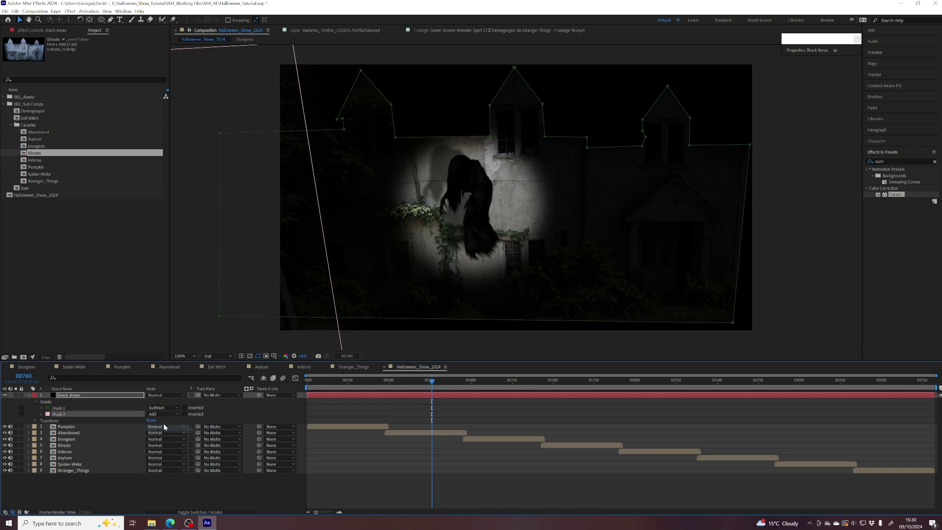
click(29, 395)
- Review the Black Areas mask over the Pumpkin, Abandoned, Dungeon and Spider-Webs facades, examining the edges around the house outline
key(comma)
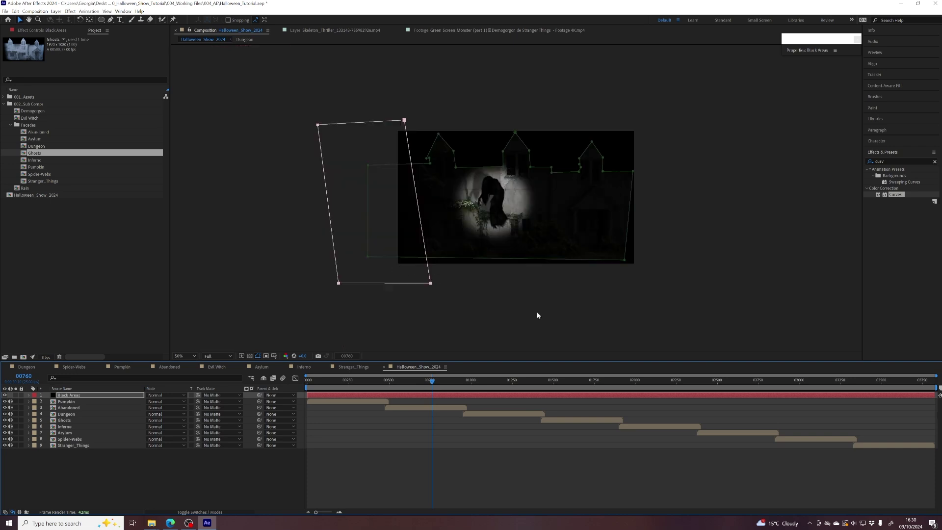
click(488, 309)
drag(351, 385, 480, 382)
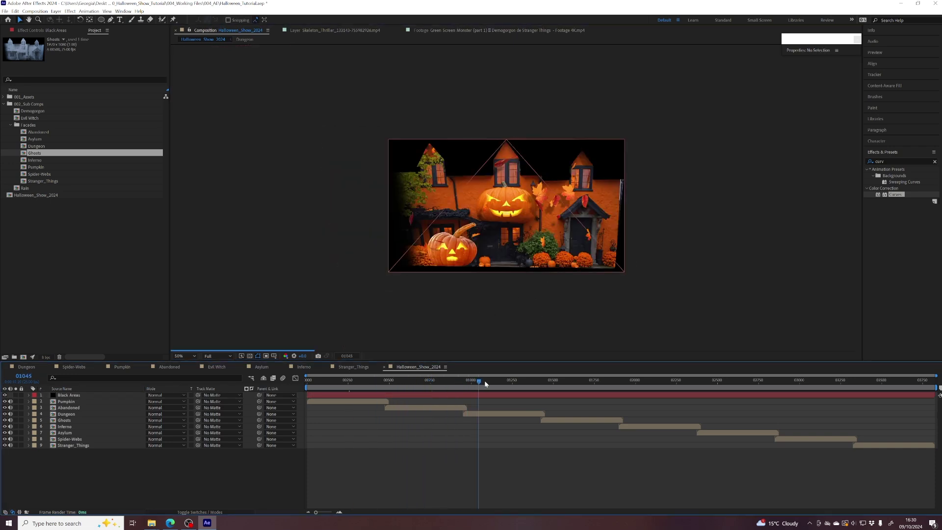
click(480, 393)
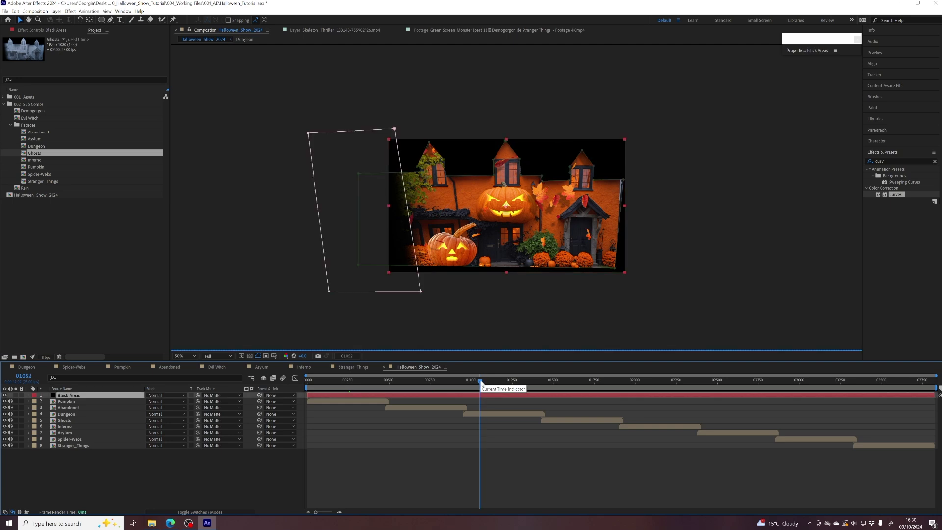
drag(480, 382, 809, 382)
scroll(579, 267, up, 2)
scroll(576, 290, down, 2)
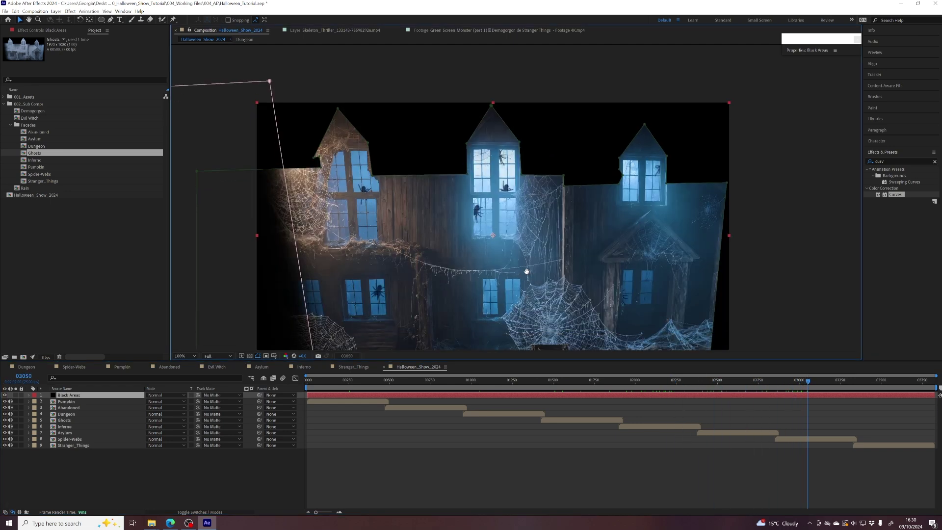
key(ctrl+shift+a)
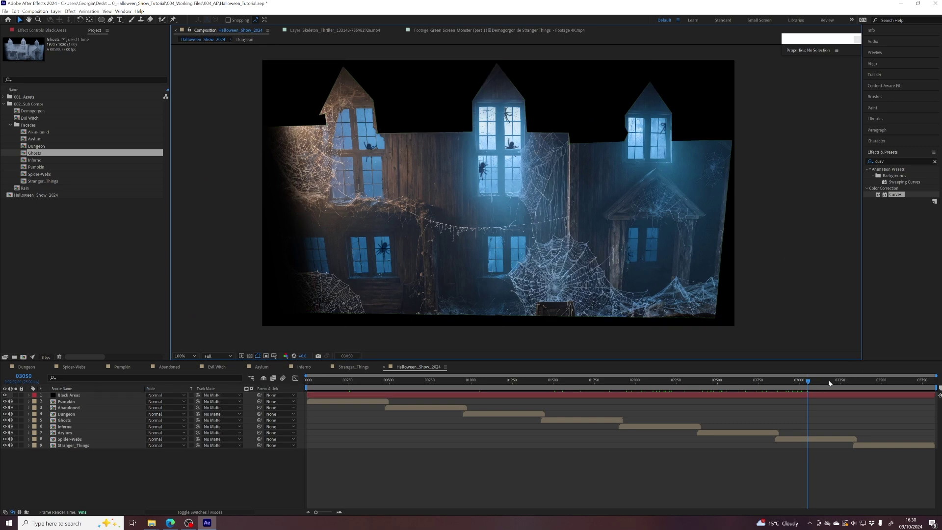
drag(830, 384, 791, 383)
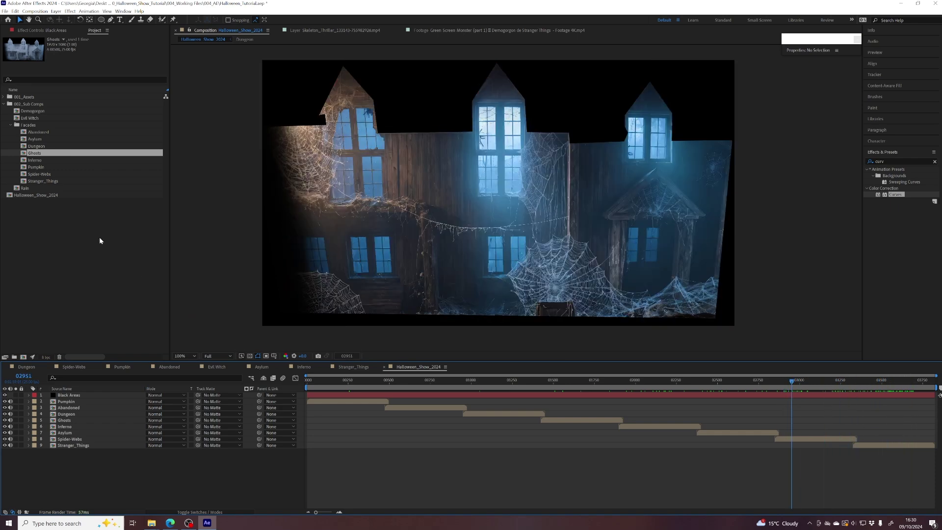
- Preview dark-halloween-soundscape-lantern-246344.mp3 from the Audio Music folder and add it as the lowest layer of Halloween_Show_2024
click(4, 98)
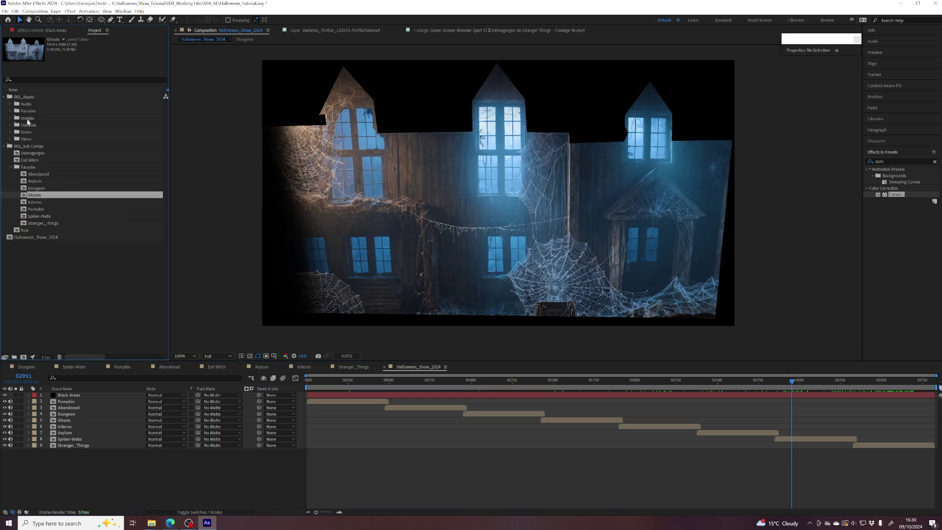
click(10, 104)
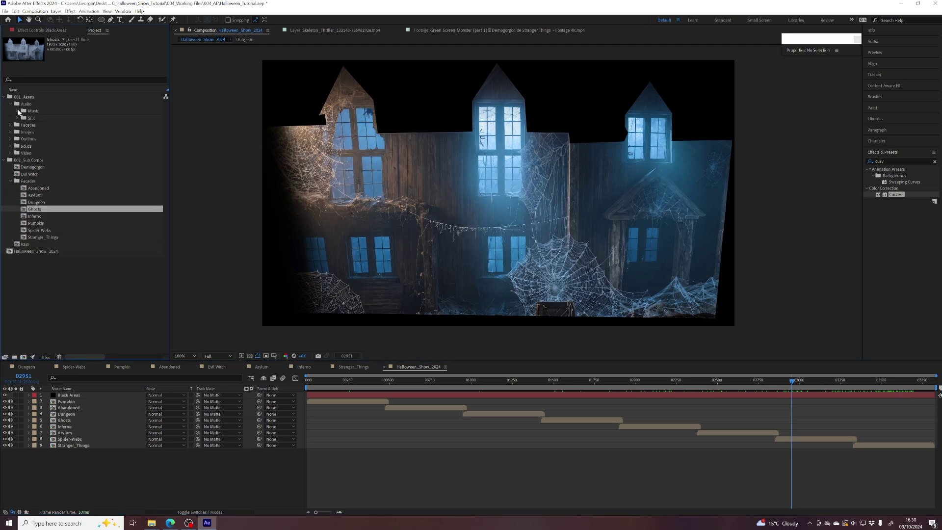
click(17, 110)
click(122, 117)
double_click(30, 120)
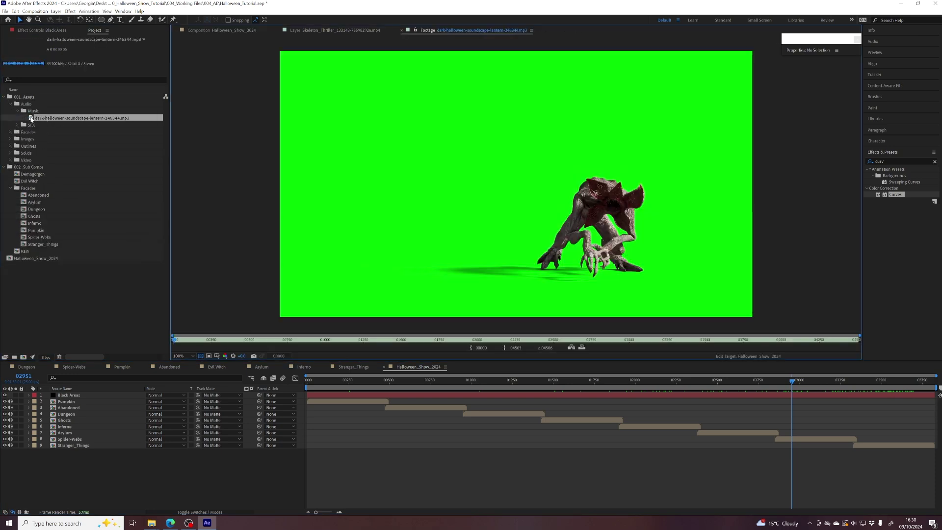
key(space)
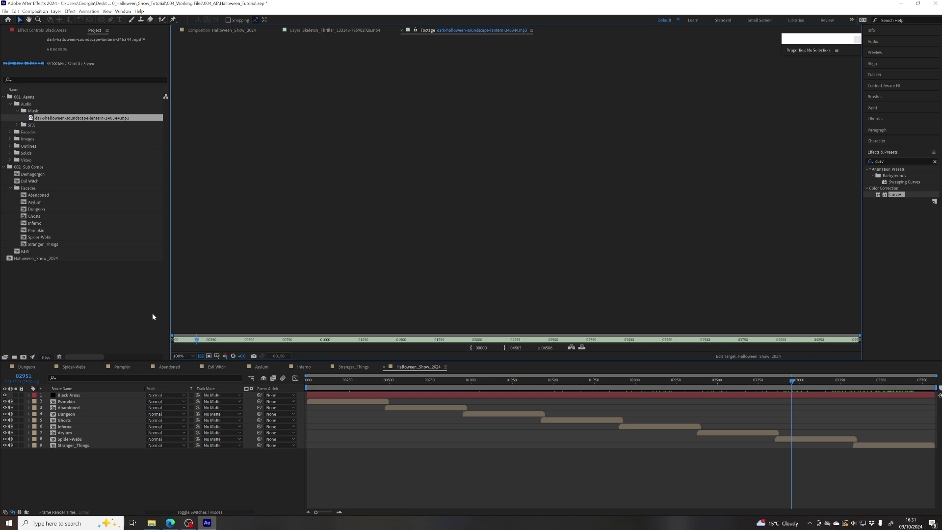
click(416, 368)
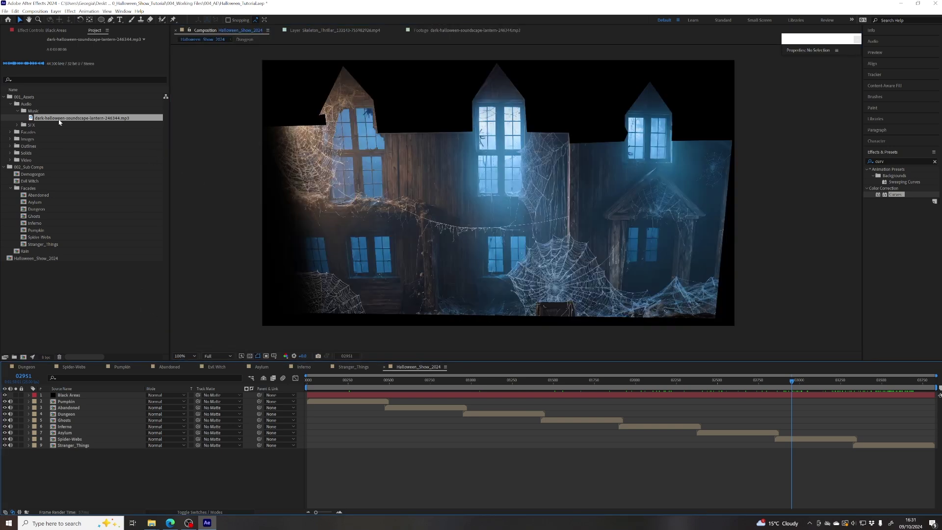
drag(59, 122, 204, 452)
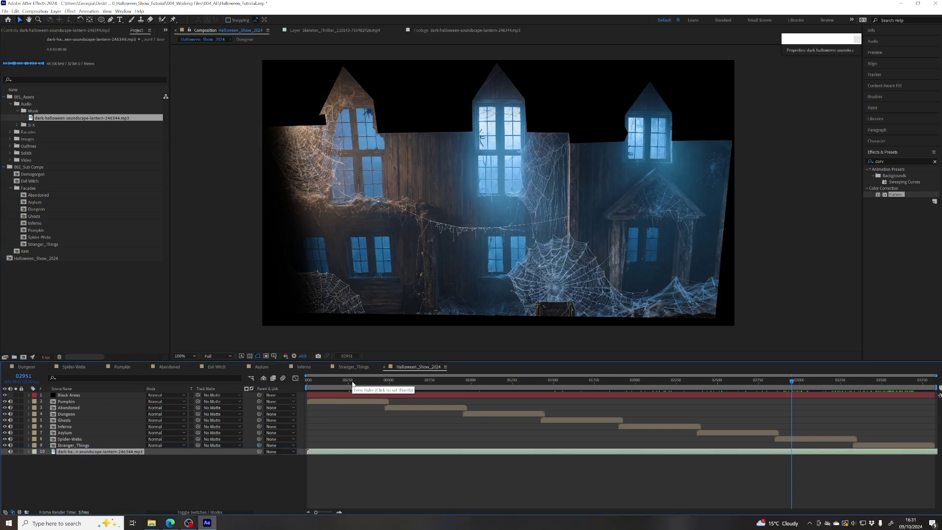
- Review the opening Pumpkin section with the music track in place, checking the facade layers alongside the soundtrack layer
drag(352, 385, 381, 380)
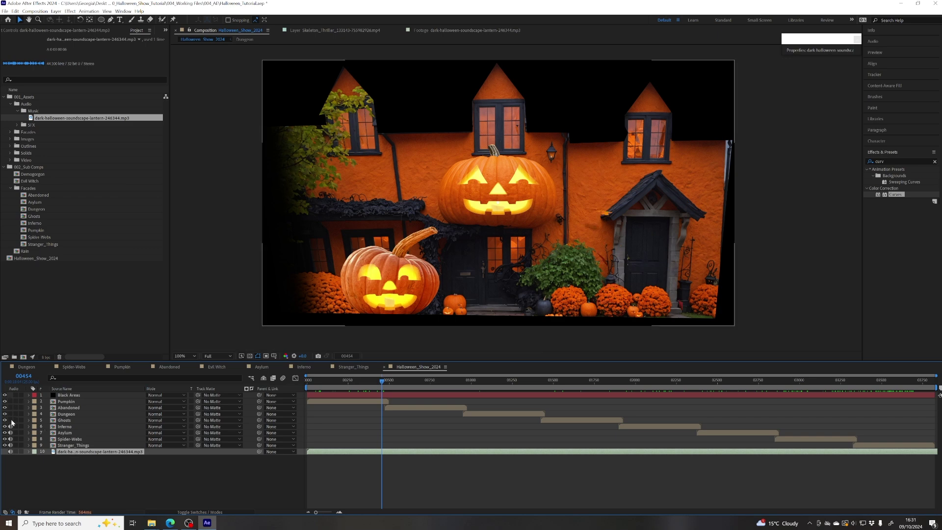
click(65, 402)
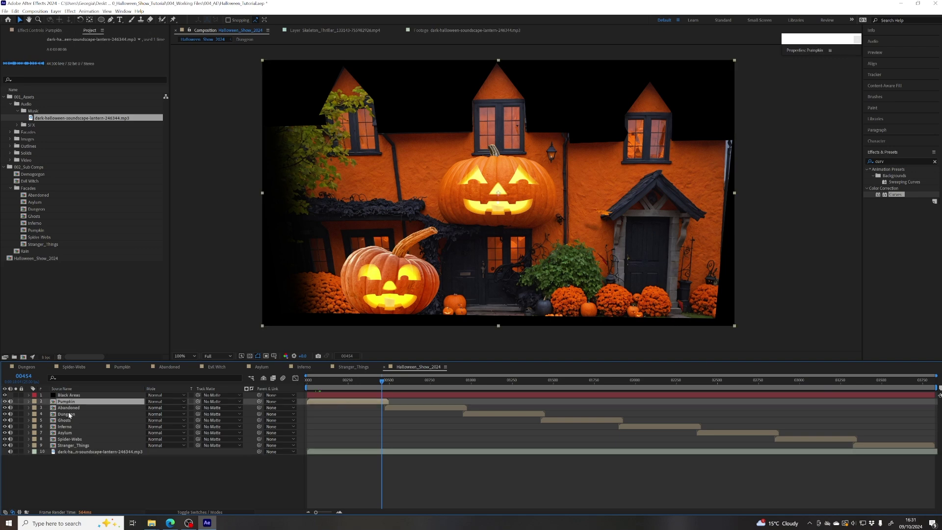
click(65, 440)
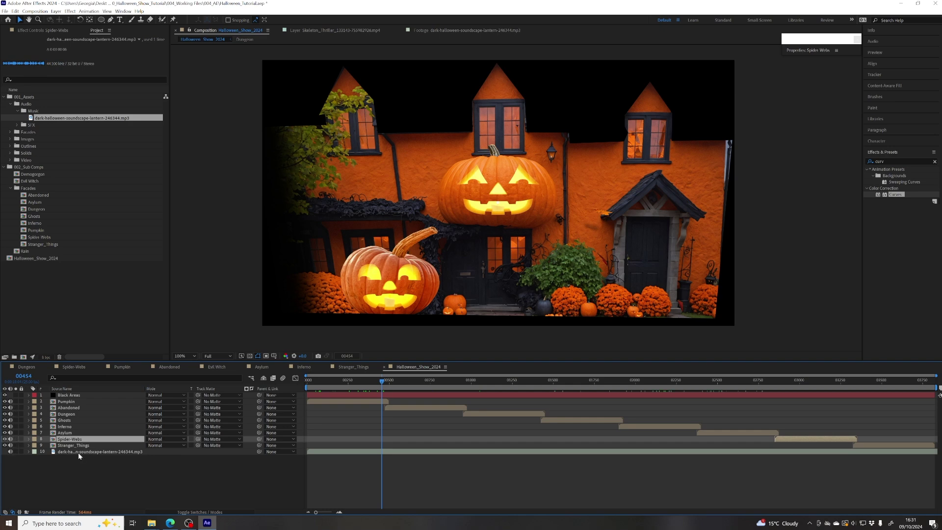
click(76, 452)
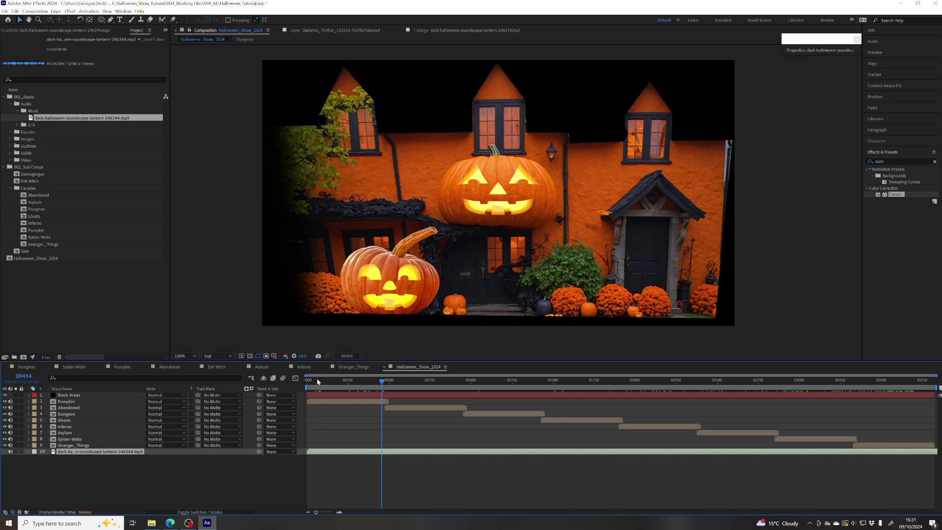
drag(317, 382, 335, 381)
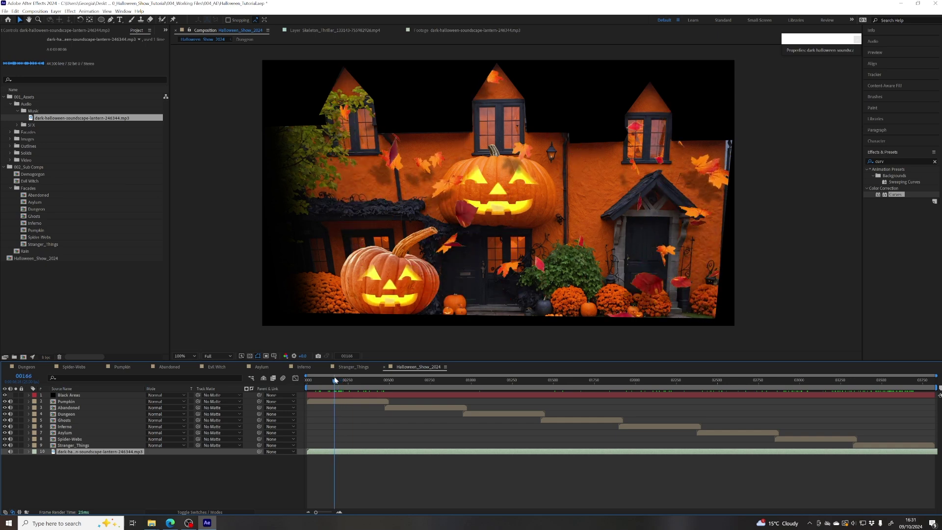
click(66, 407)
click(66, 414)
click(66, 421)
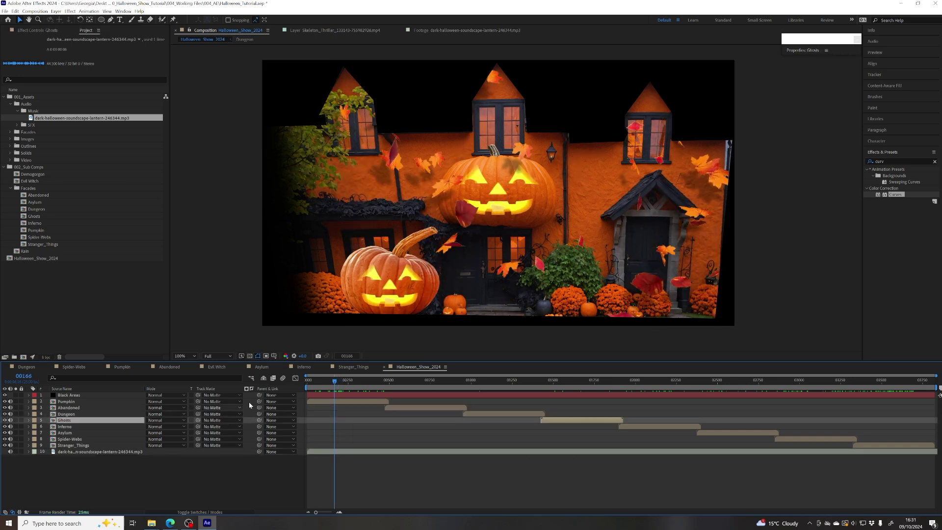
drag(387, 384, 356, 381)
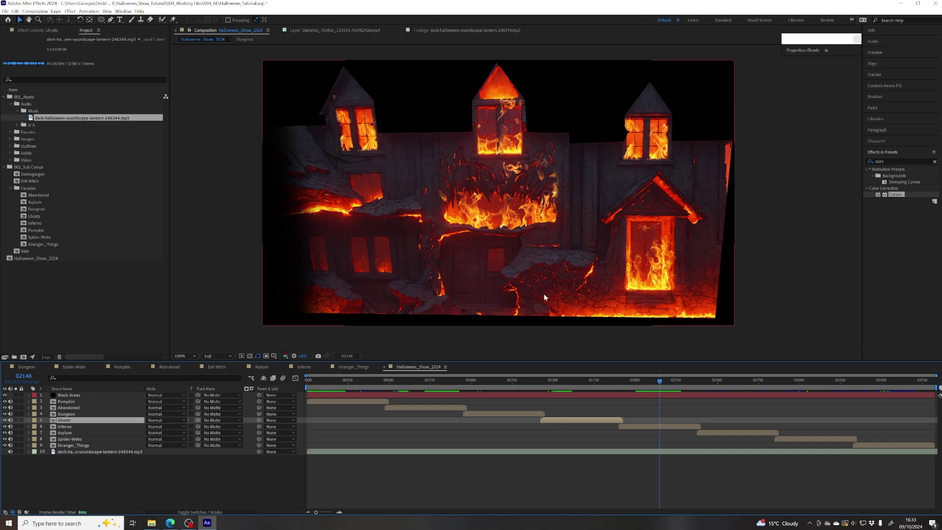
- Review the assembled show from the Dungeon and Ghosts facades through Inferno to the Stranger_Things finale at frame 03571
mouse_move(571, 226)
mouse_down()
mouse_move(572, 240)
mouse_move(565, 234)
mouse_up()
key(v)
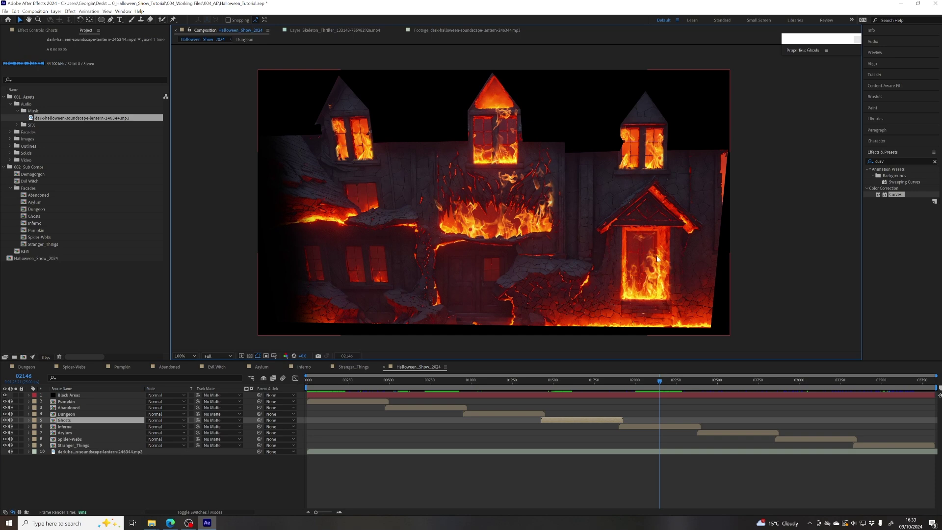
drag(578, 385, 502, 390)
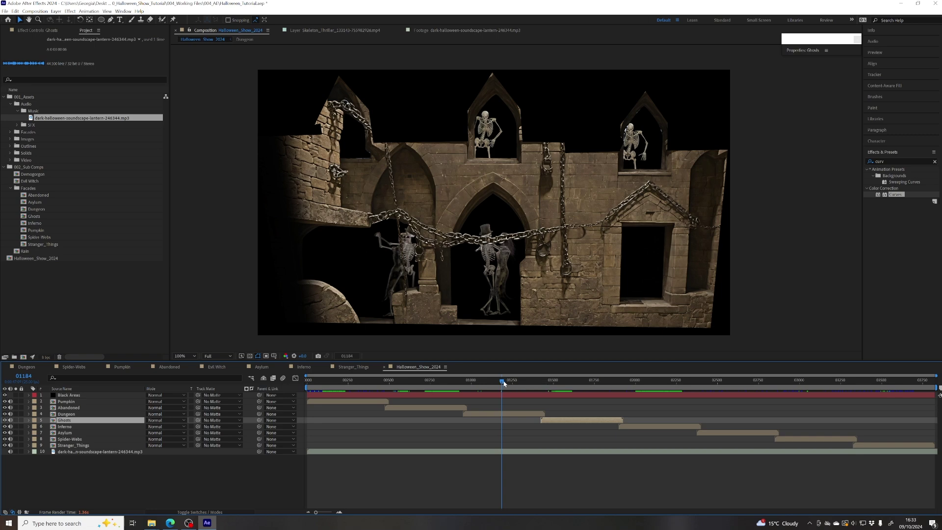
mouse_move(502, 382)
mouse_down()
mouse_move(473, 384)
mouse_move(510, 383)
mouse_up()
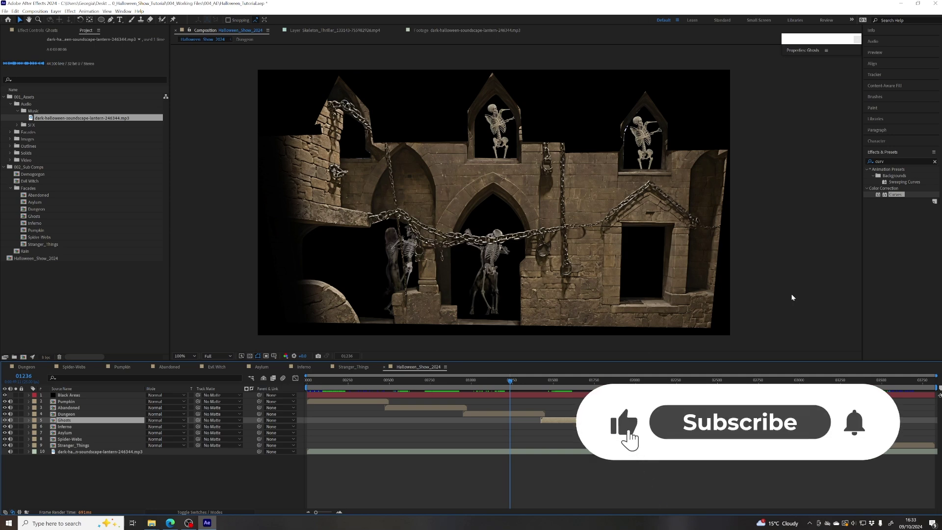
click(570, 382)
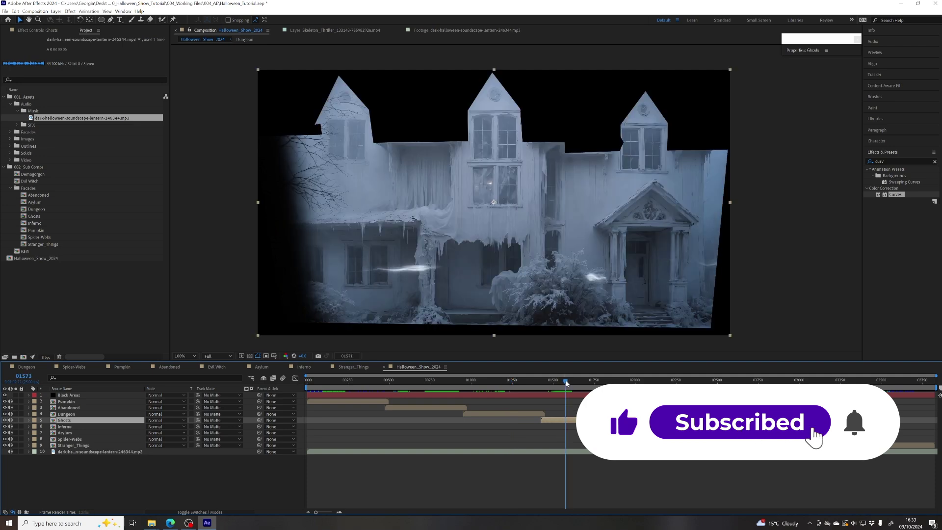
drag(571, 382, 658, 382)
drag(718, 382, 892, 384)
click(878, 381)
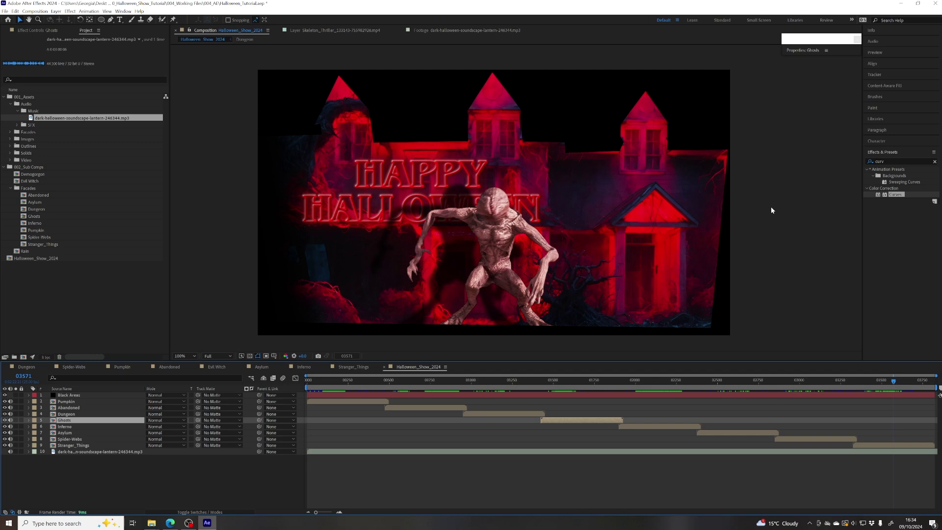